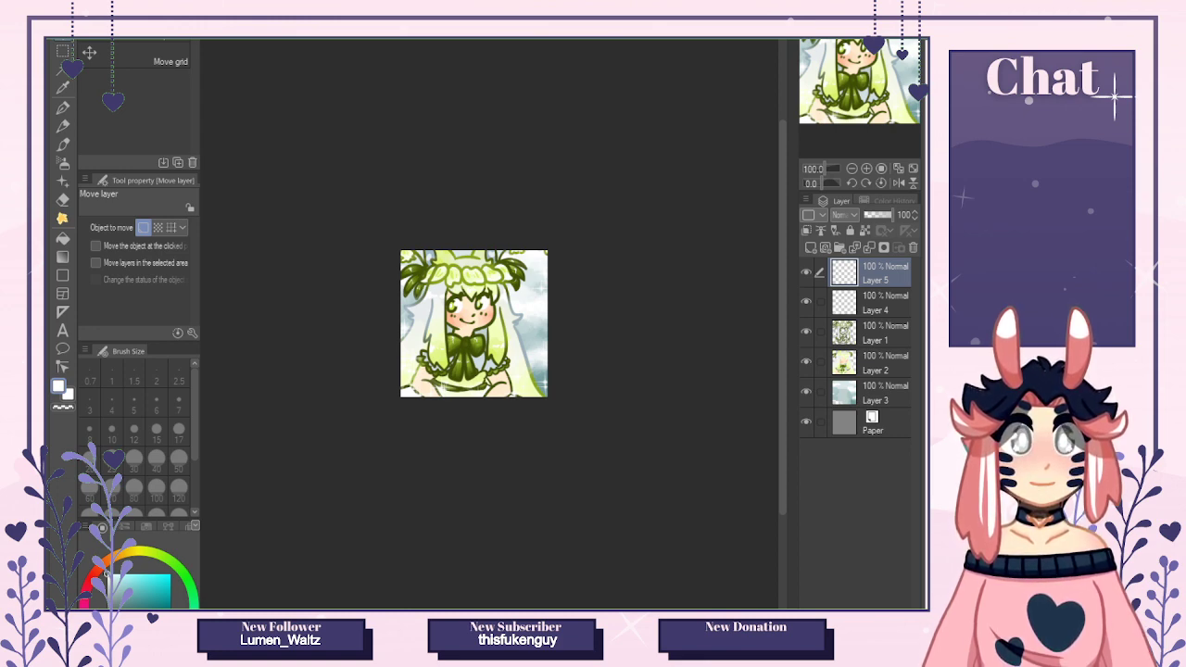
Merge all layers of the green-haired character icon down into the Paper layer.
key("ctrl+Tab")
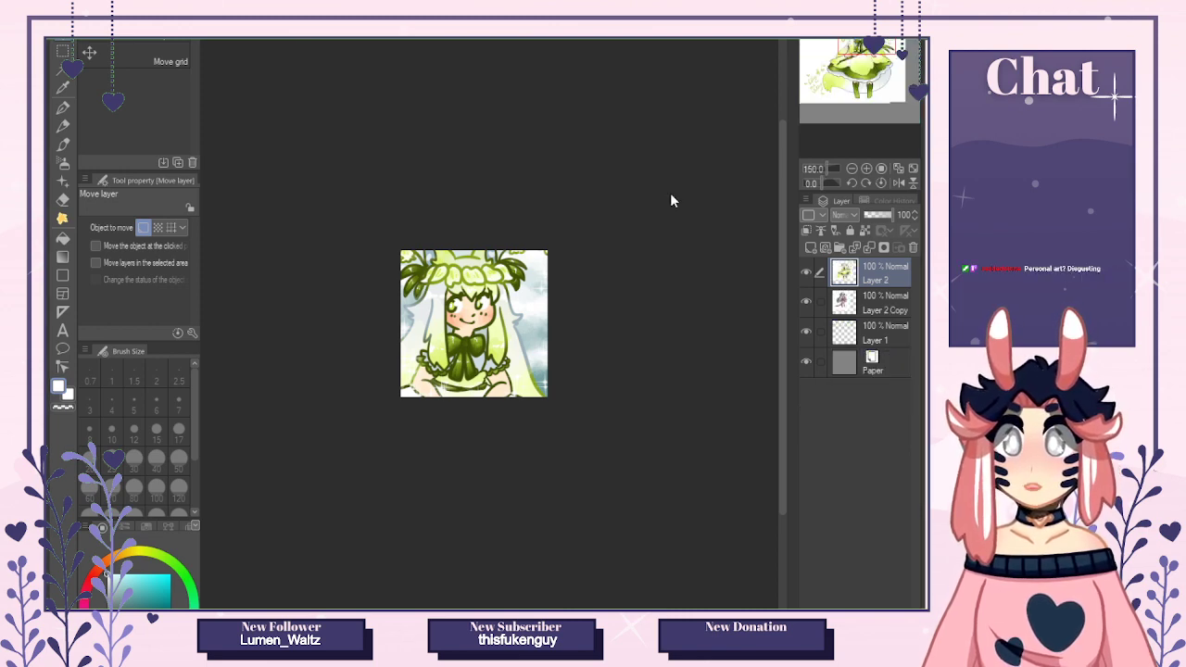
key("ctrl+v")
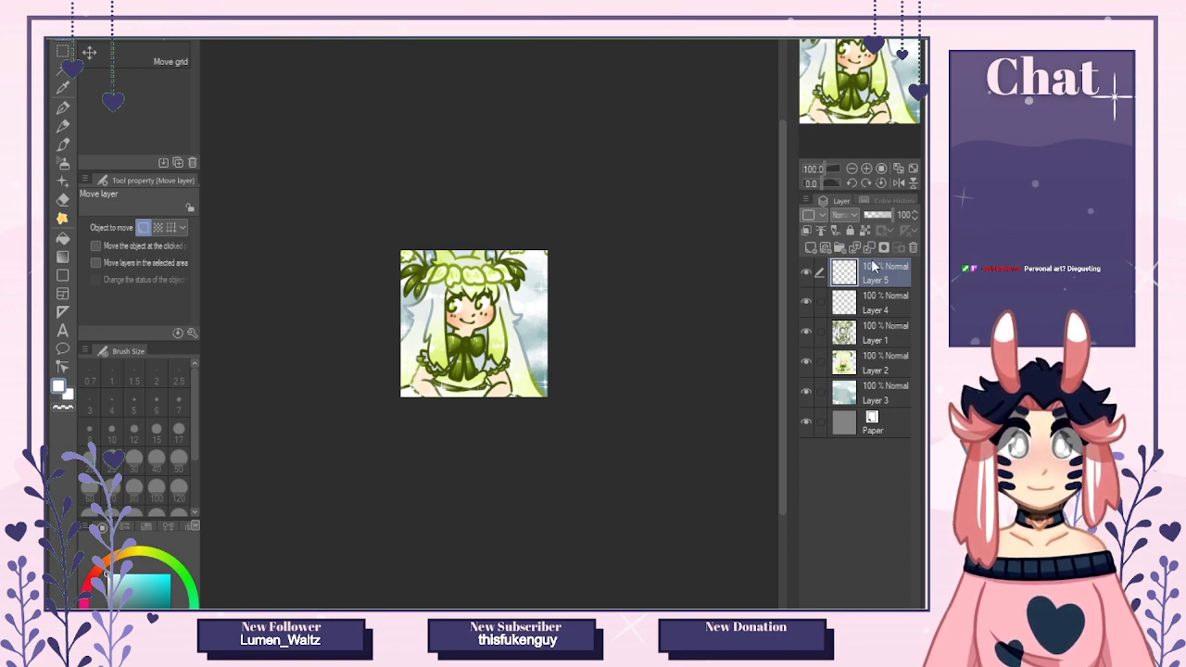
key("ctrl+shift+e")
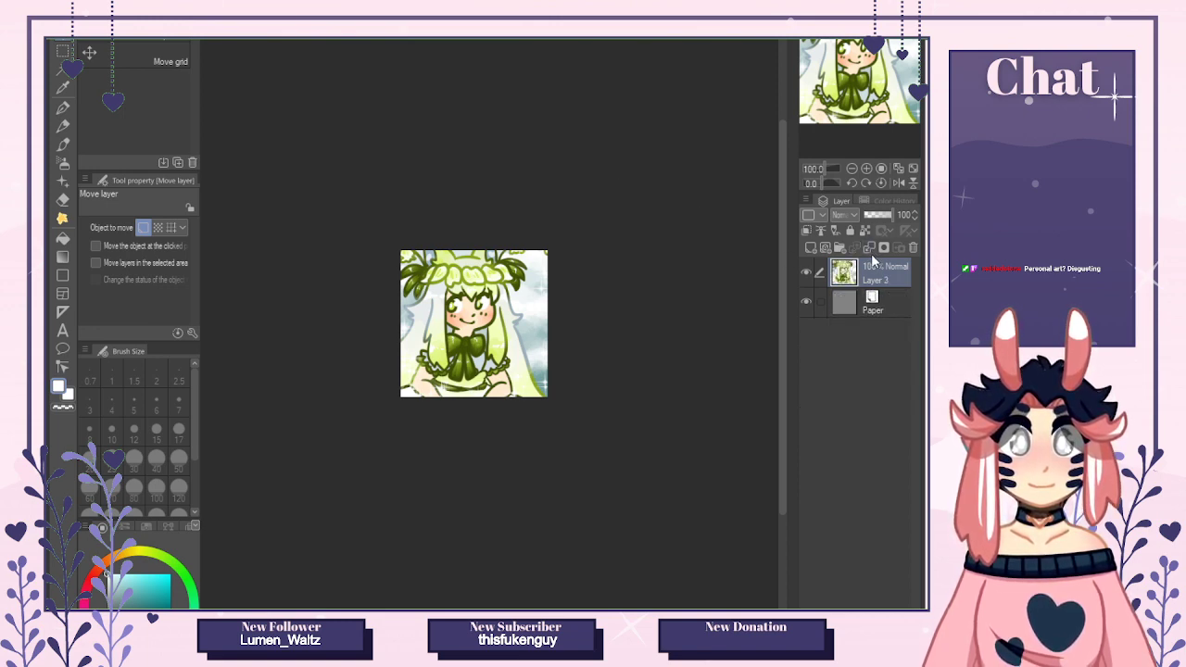
left_click(869, 249)
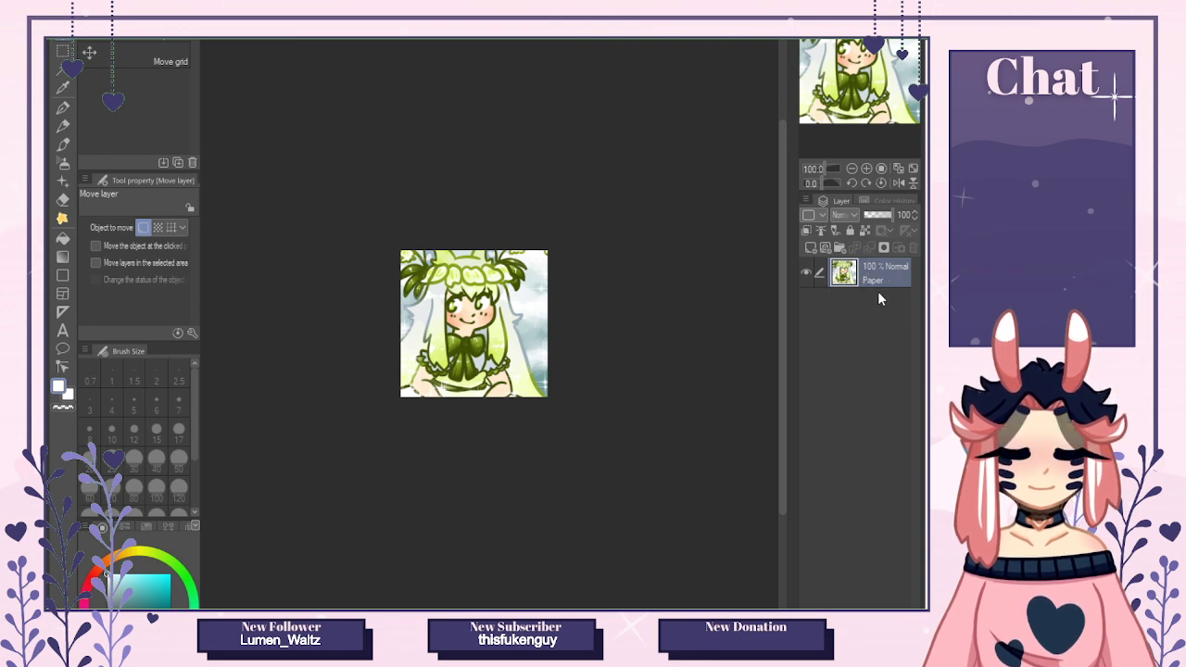
Remove the merged artwork and add an empty raster layer above the plain grey paper.
left_click(913, 247)
left_click(811, 248)
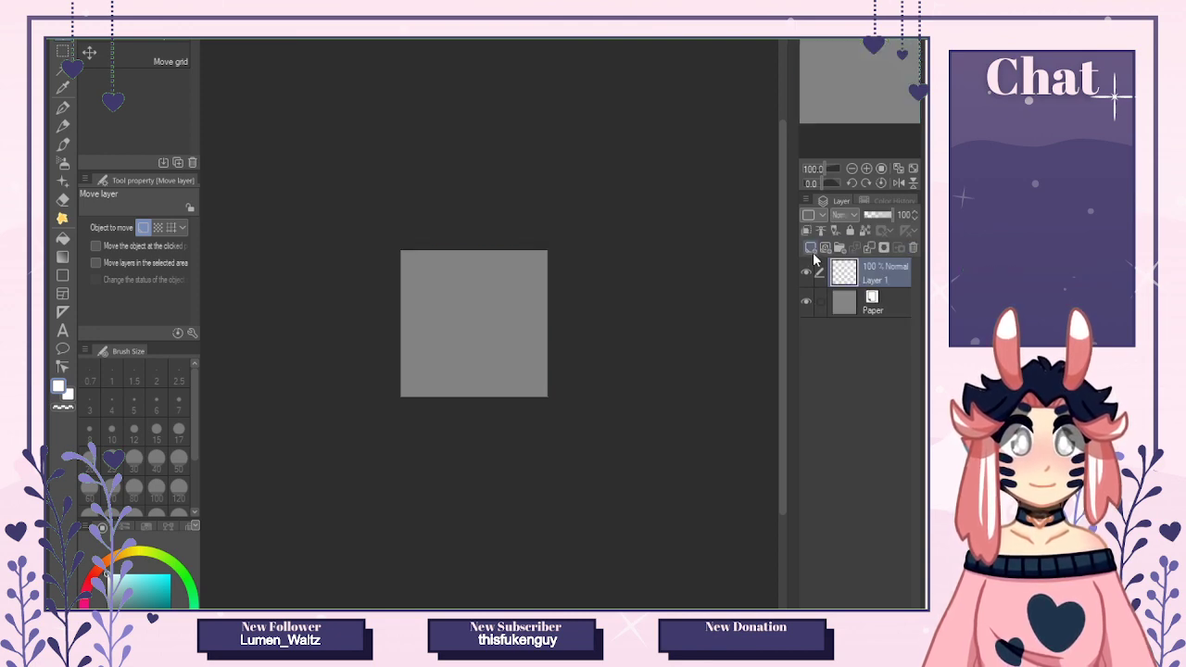
left_click(898, 168)
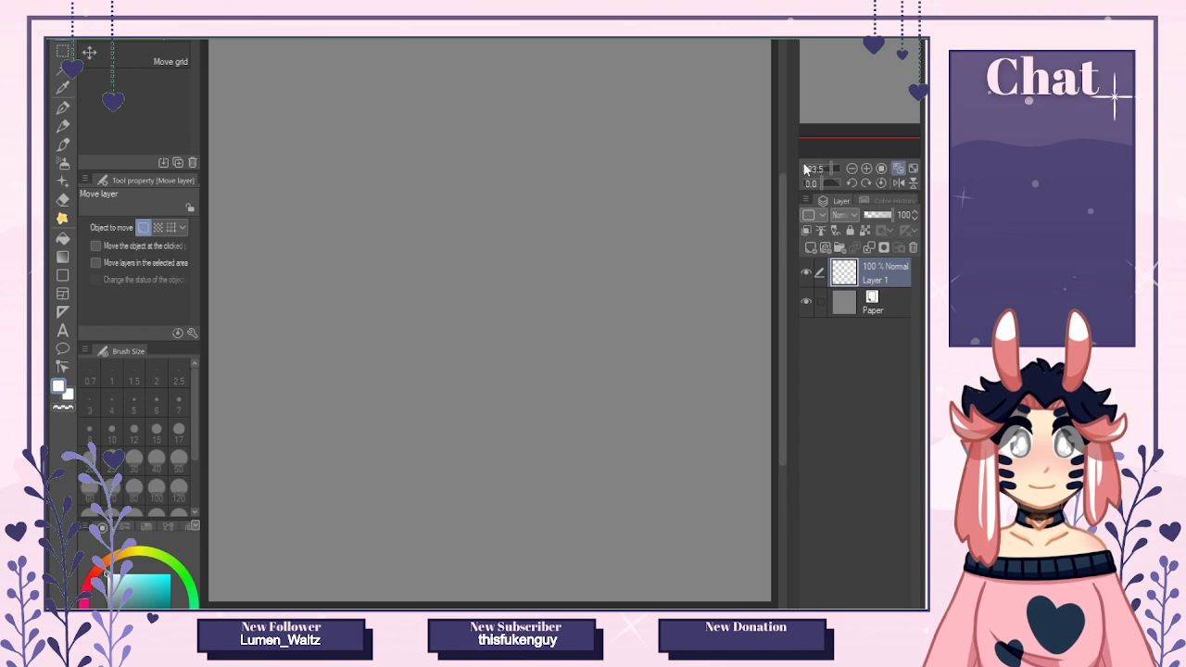
Draw the character's closed left eye as a short white arc with the G-pen at brush size 6.
left_click(63, 107)
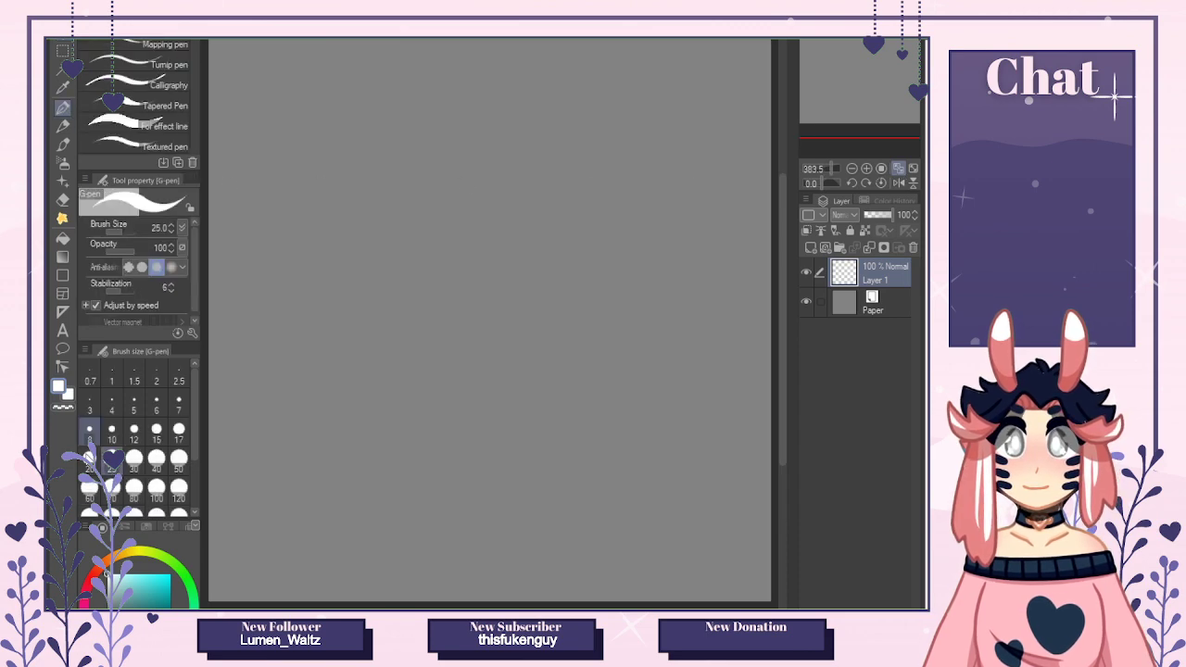
left_click(156, 405)
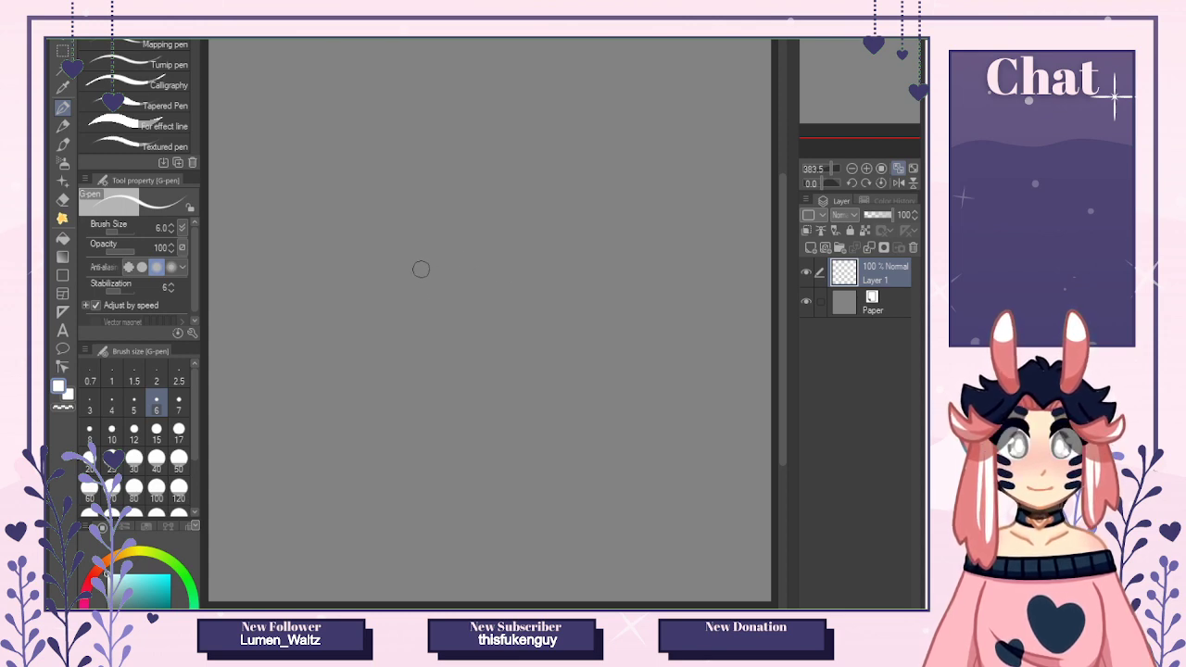
mouse_move(389, 288)
left_mouse_down()
mouse_move(434, 271)
mouse_move(417, 269)
mouse_move(460, 289)
mouse_move(462, 272)
mouse_move(416, 268)
mouse_move(469, 276)
left_mouse_up()
key("ctrl+z")
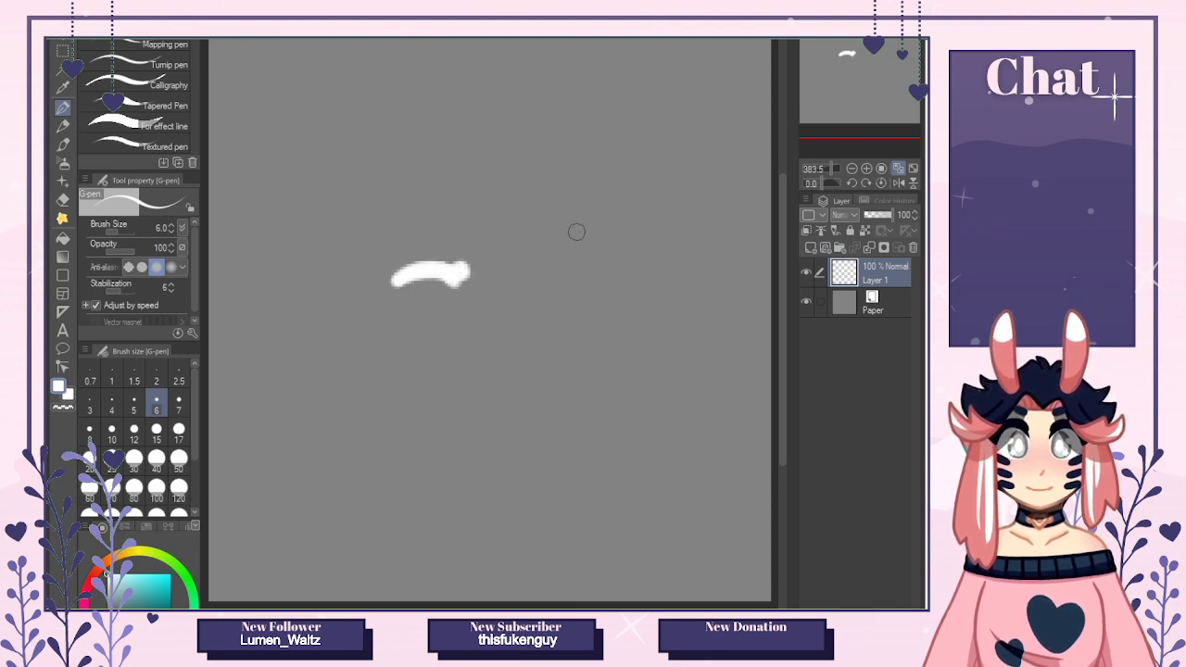
Draw the round open right eye with its lash, plus a wavy mouth and a small nose mark below.
left_click_drag(537, 246, 580, 240)
key("ctrl+z")
mouse_move(518, 278)
left_mouse_down()
mouse_move(554, 248)
mouse_move(513, 295)
mouse_move(534, 265)
left_mouse_up()
key("ctrl+z")
key("ctrl+z")
key("ctrl+z")
key("ctrl+z")
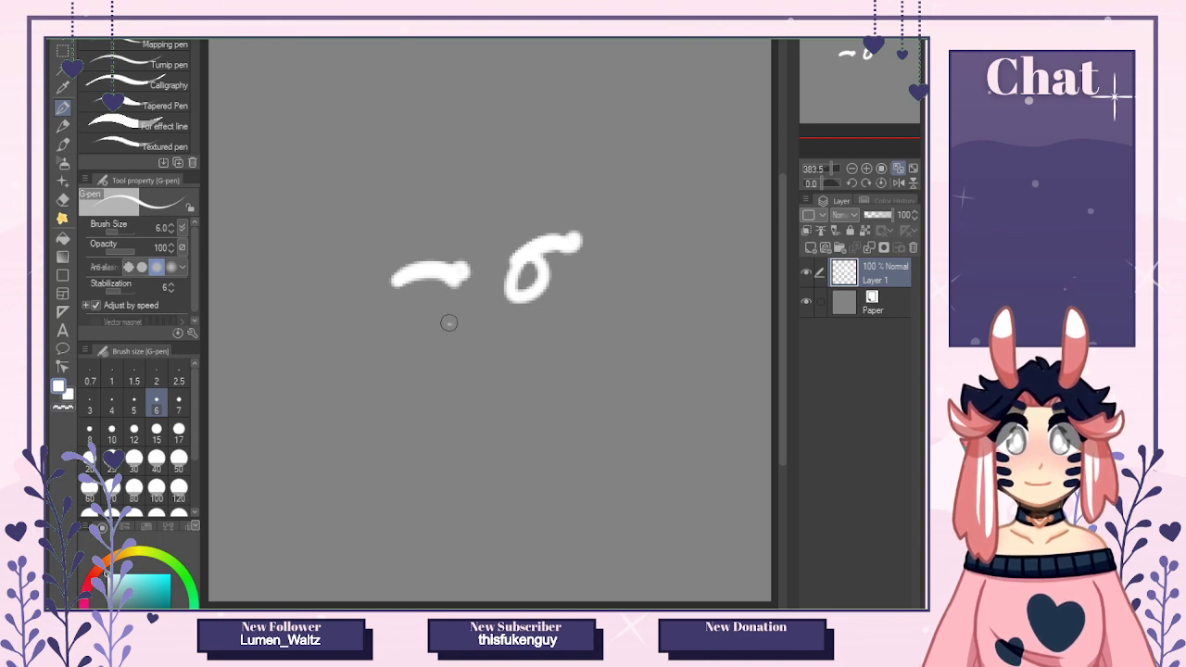
left_click_drag(447, 324, 508, 342)
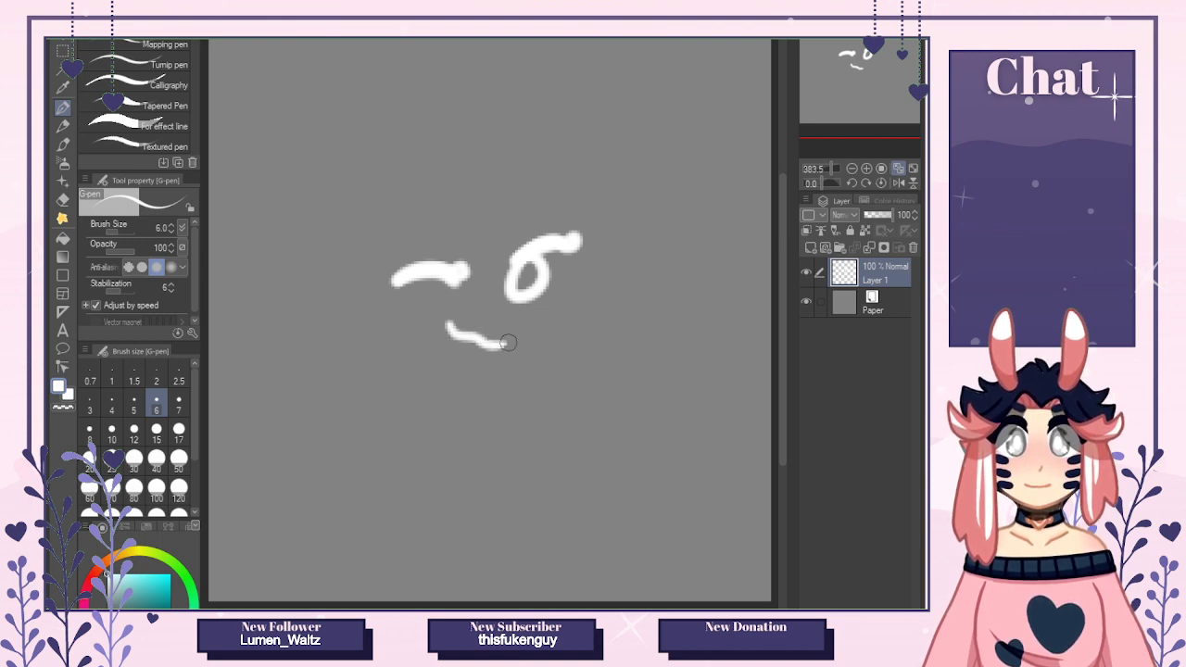
left_click(498, 318)
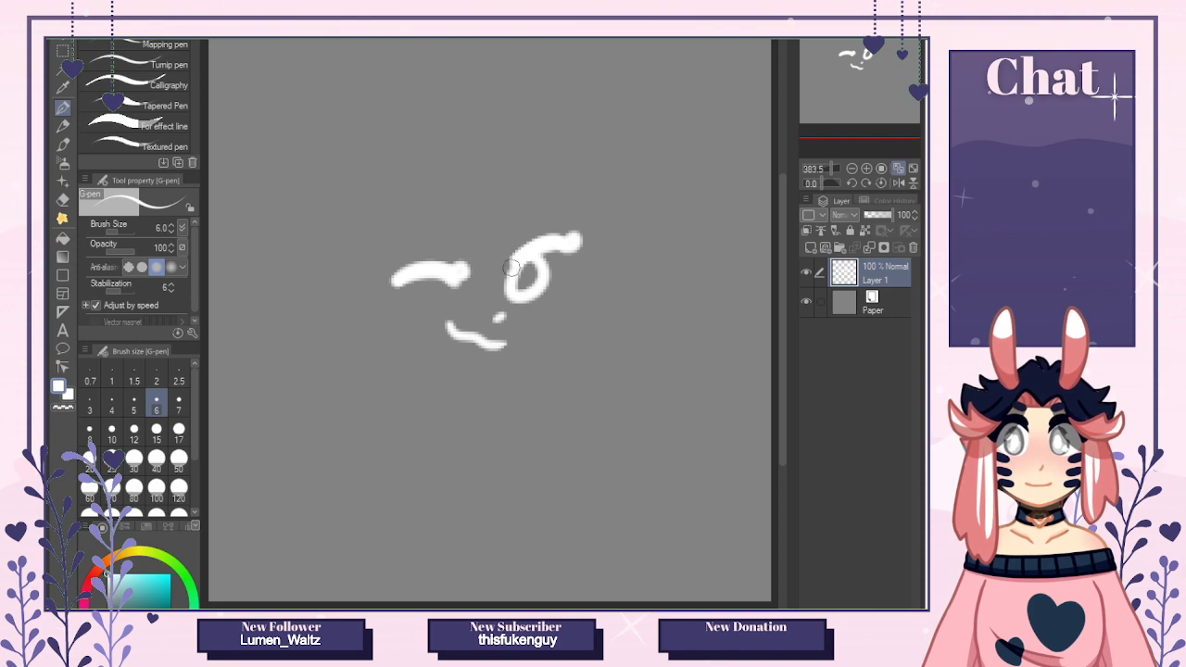
Sketch the curved bang strands sweeping down between and over the two eyes.
mouse_move(540, 184)
left_mouse_down()
mouse_move(475, 256)
mouse_move(505, 241)
left_mouse_up()
left_click_drag(423, 198, 484, 278)
key("ctrl+z")
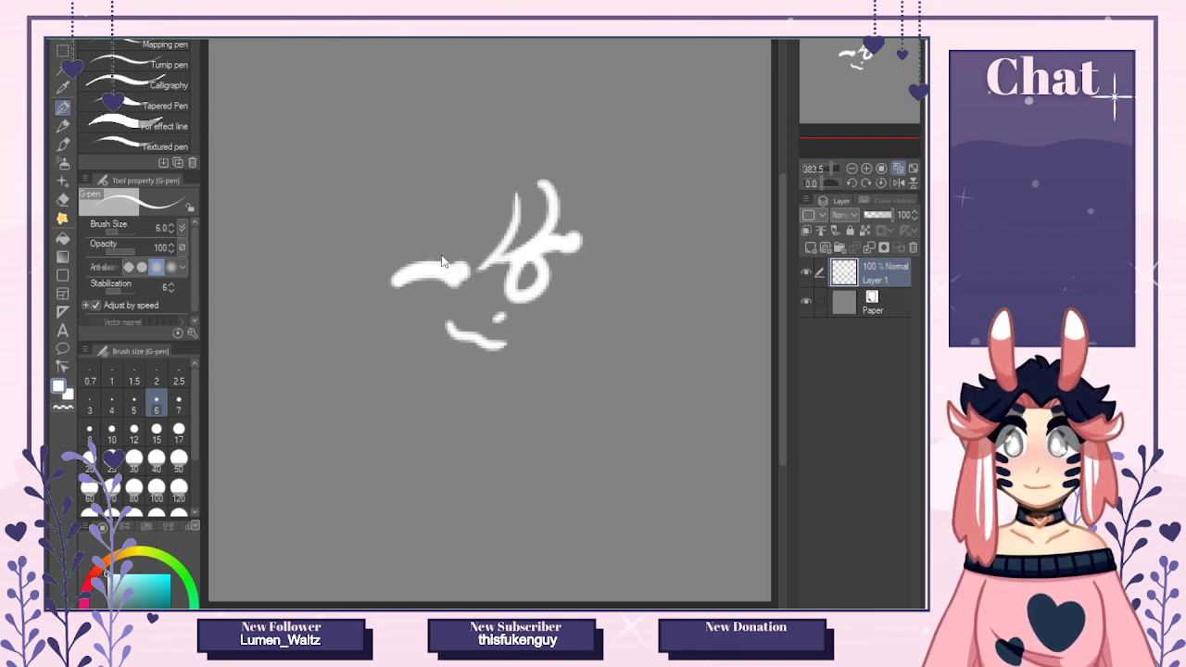
left_click_drag(423, 200, 497, 261)
mouse_move(422, 202)
left_mouse_down()
mouse_move(386, 267)
mouse_move(429, 312)
left_mouse_up()
key("ctrl+z")
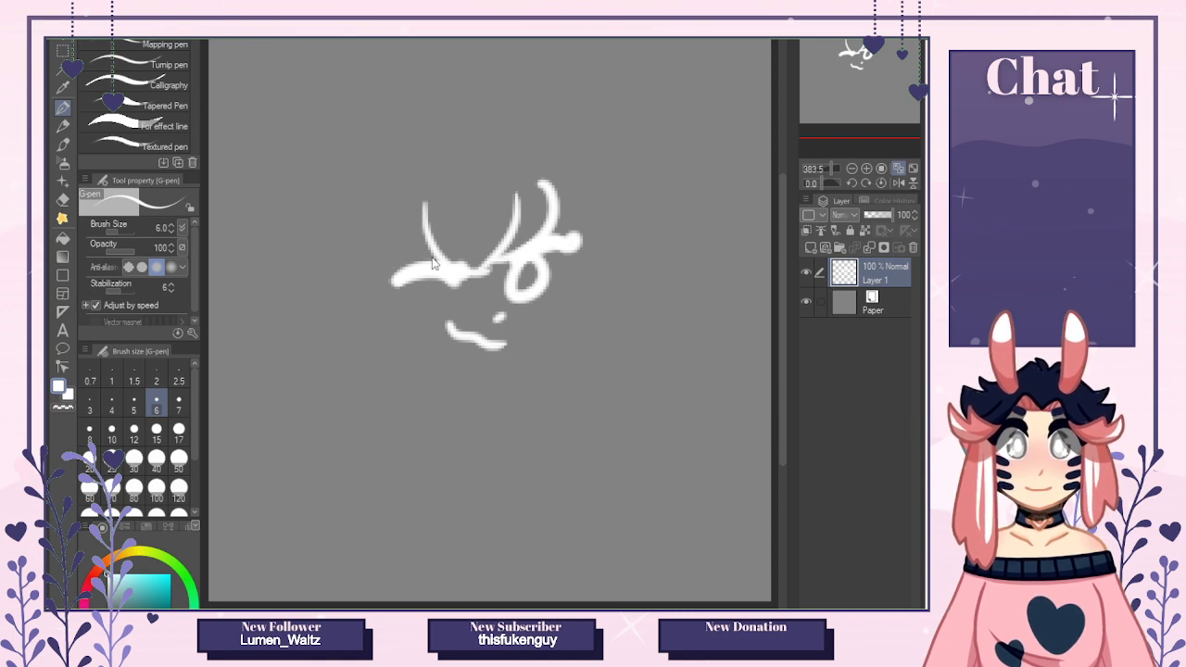
Outline both sides of the head, with the side hair and cheek on the left and the ear and jaw on the right.
mouse_move(425, 206)
left_mouse_down()
mouse_move(411, 240)
mouse_move(410, 309)
mouse_move(412, 350)
left_mouse_up()
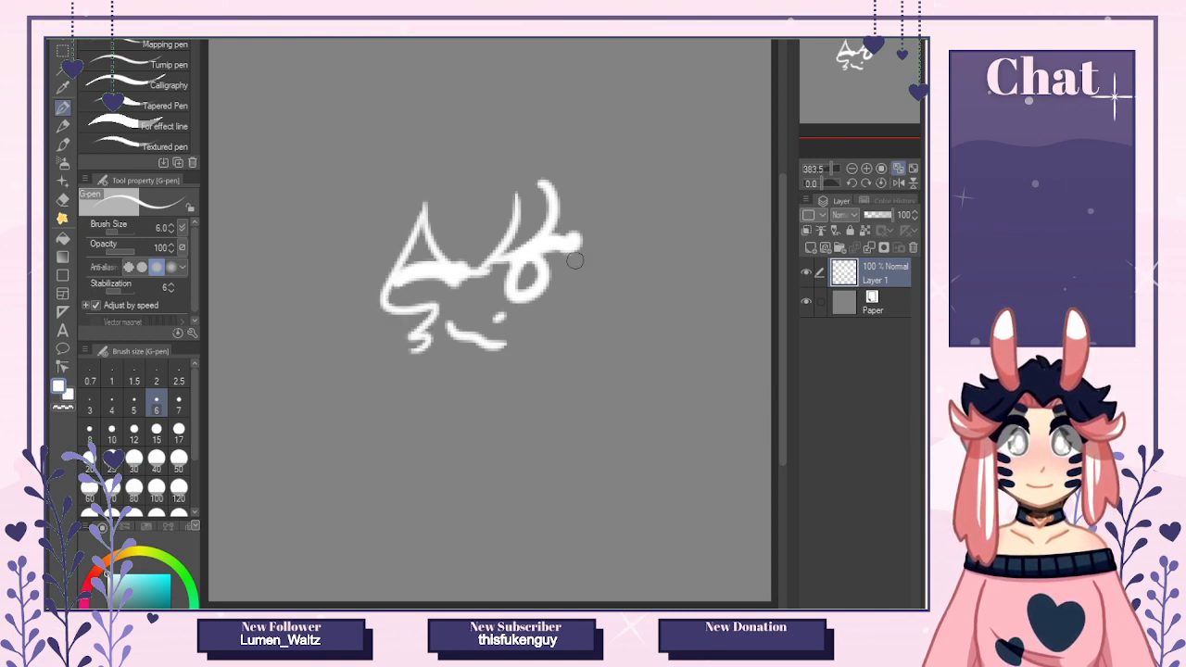
left_click_drag(554, 191, 567, 312)
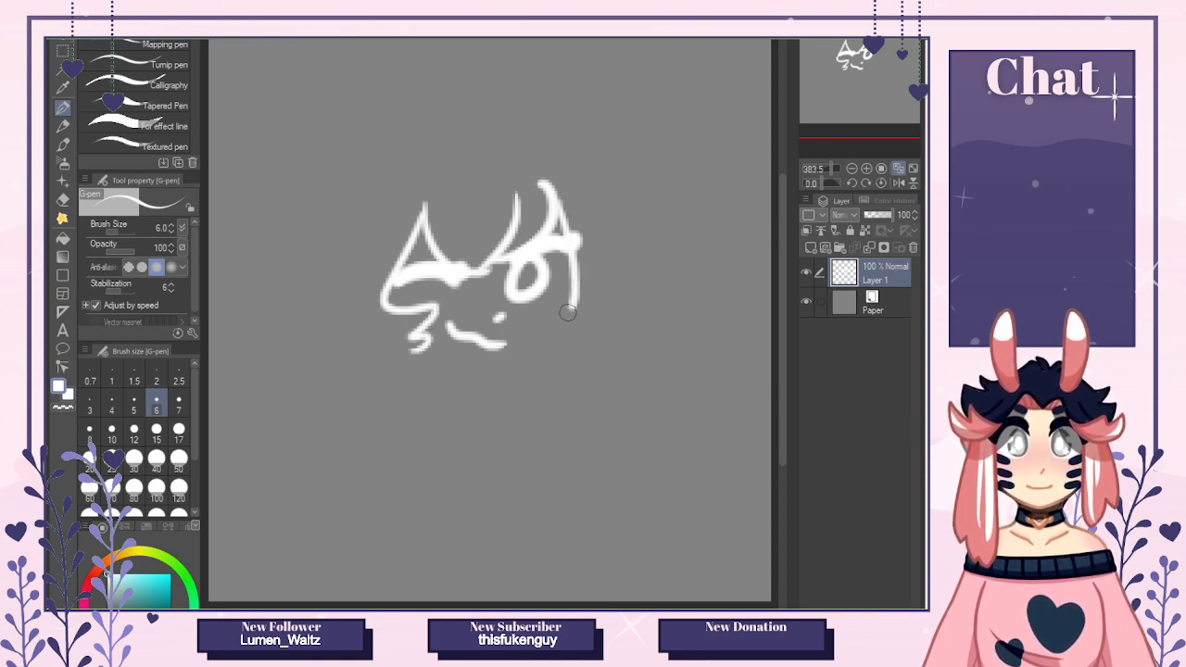
key("ctrl+z")
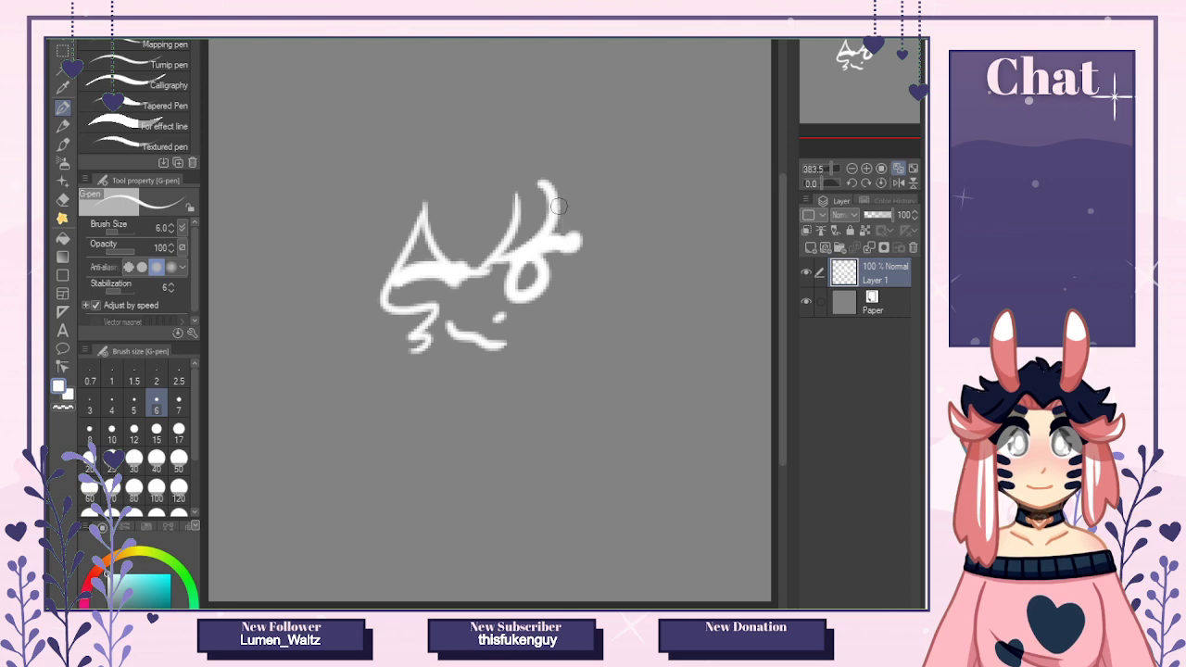
mouse_move(558, 206)
left_mouse_down()
mouse_move(506, 378)
mouse_move(477, 378)
left_mouse_up()
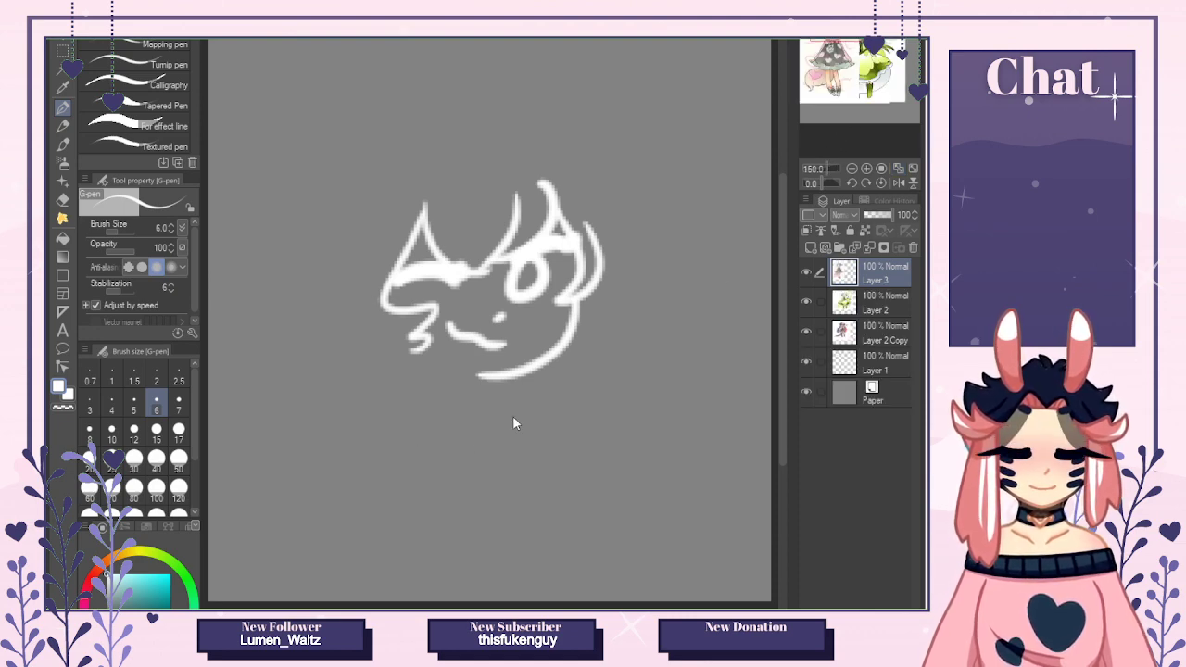
Try to sketch a hand with curled fingers below the chin and clean up its lines with the eraser.
left_click(408, 433)
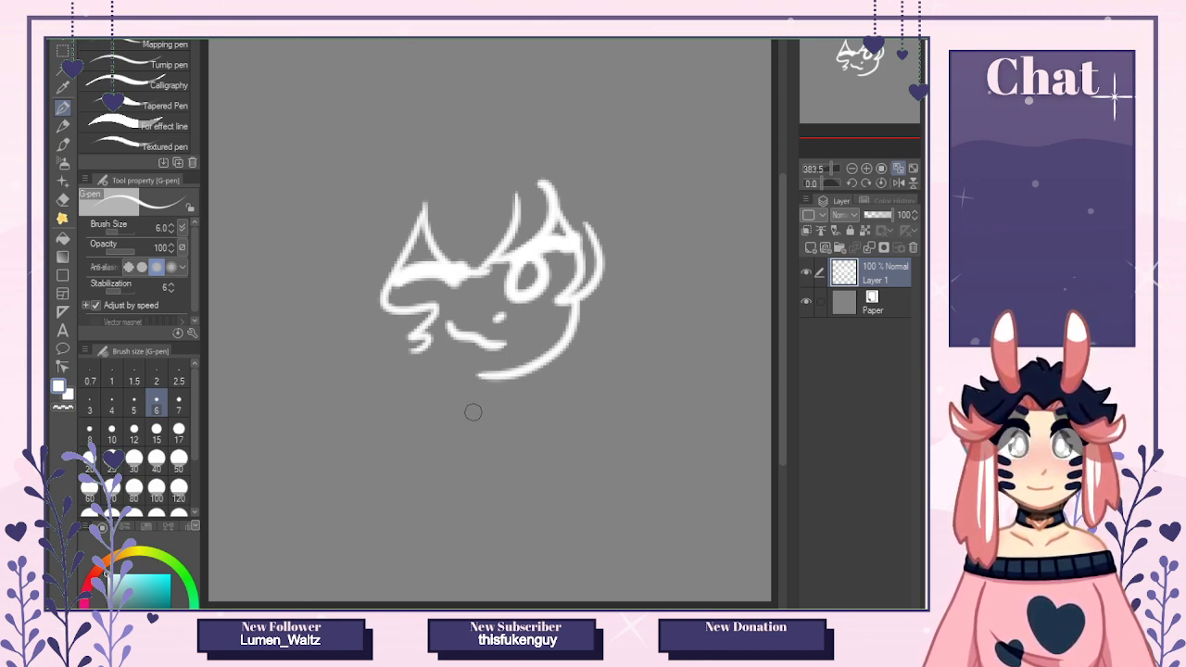
mouse_move(466, 426)
left_mouse_down()
mouse_move(517, 419)
mouse_move(491, 452)
mouse_move(475, 417)
mouse_move(497, 412)
mouse_move(529, 451)
mouse_move(505, 474)
left_mouse_up()
key("ctrl+z")
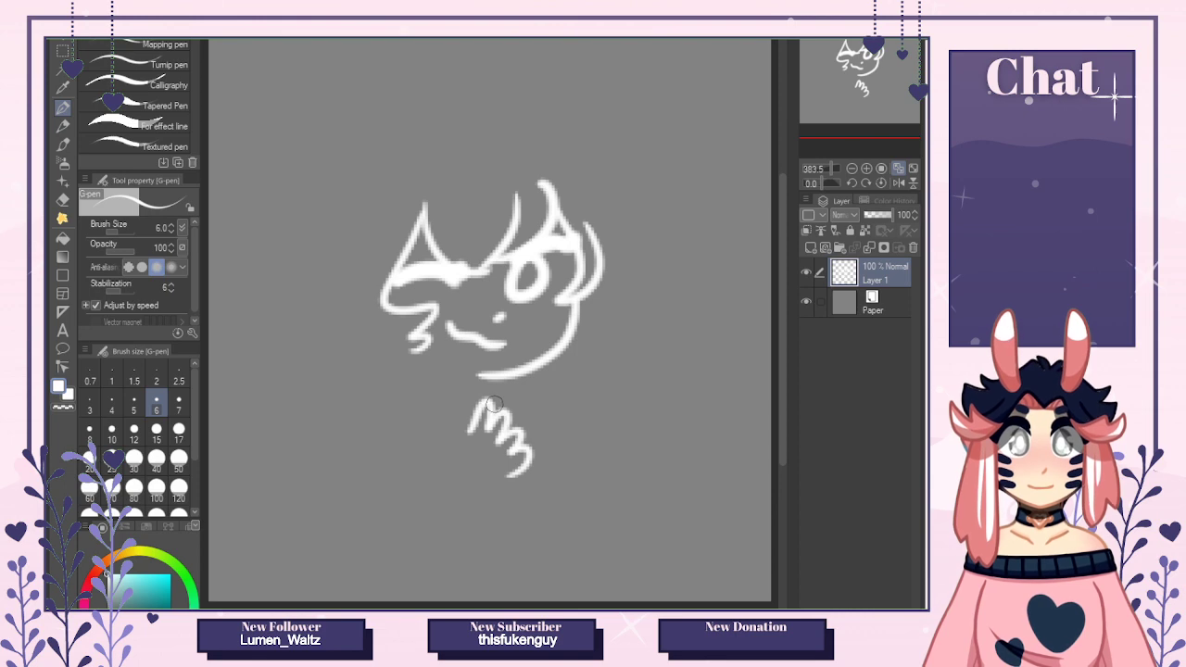
left_click_drag(507, 414, 529, 449)
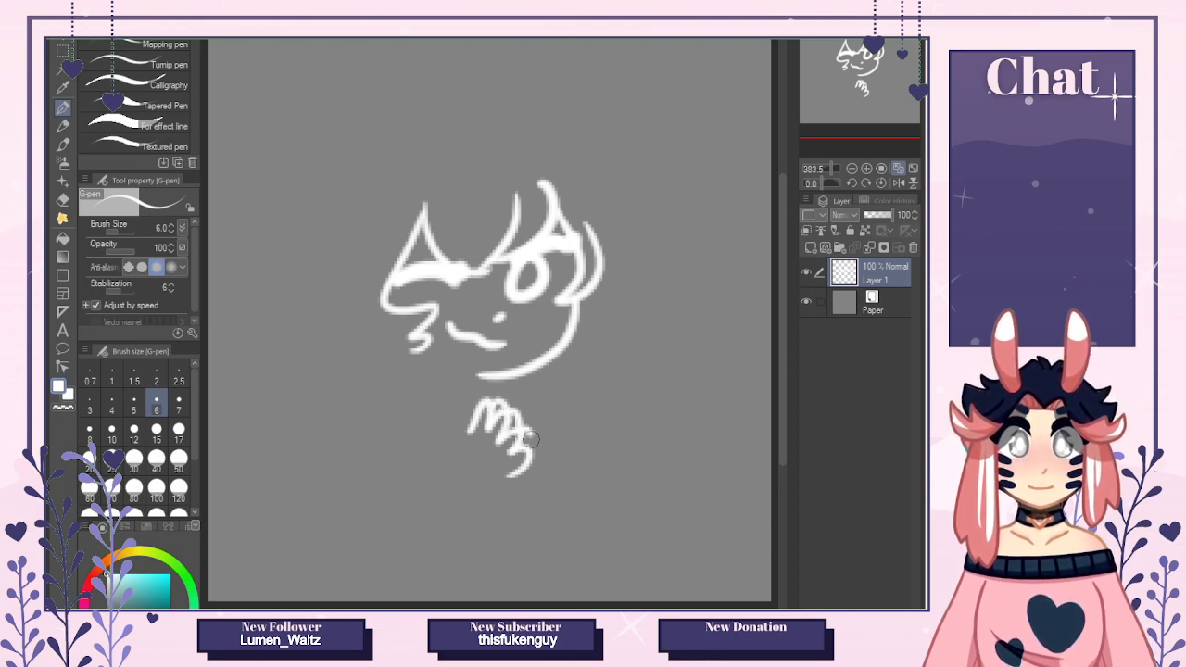
left_click_drag(528, 450, 545, 471)
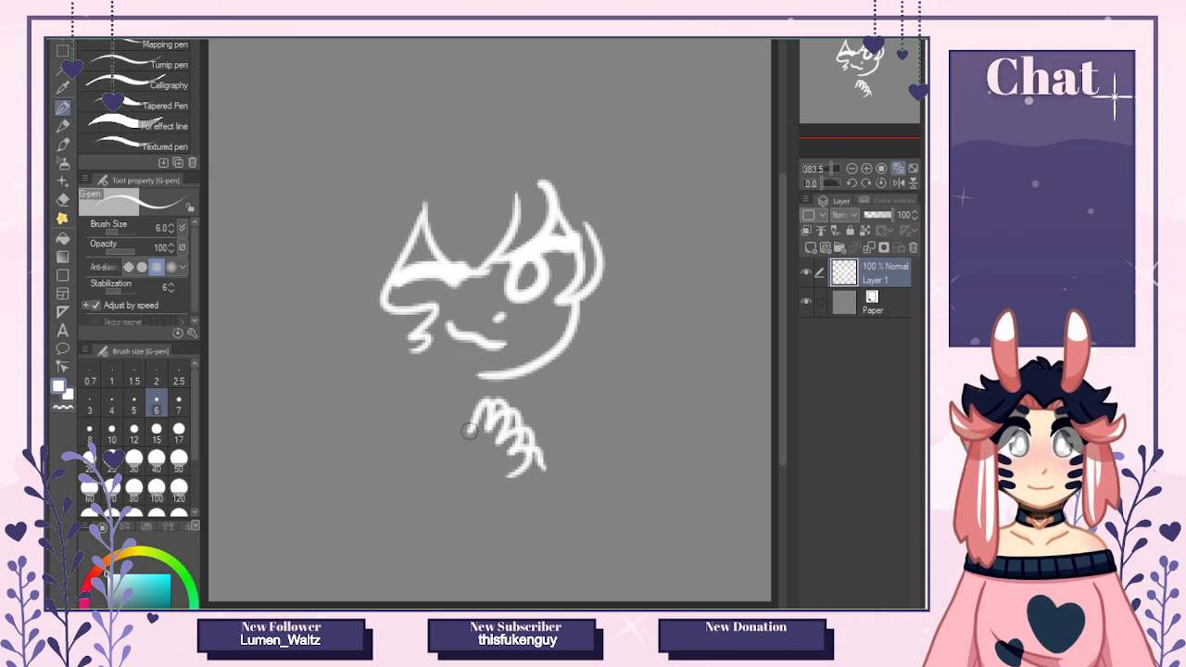
mouse_move(471, 430)
left_mouse_down()
mouse_move(518, 475)
mouse_move(550, 475)
left_mouse_up()
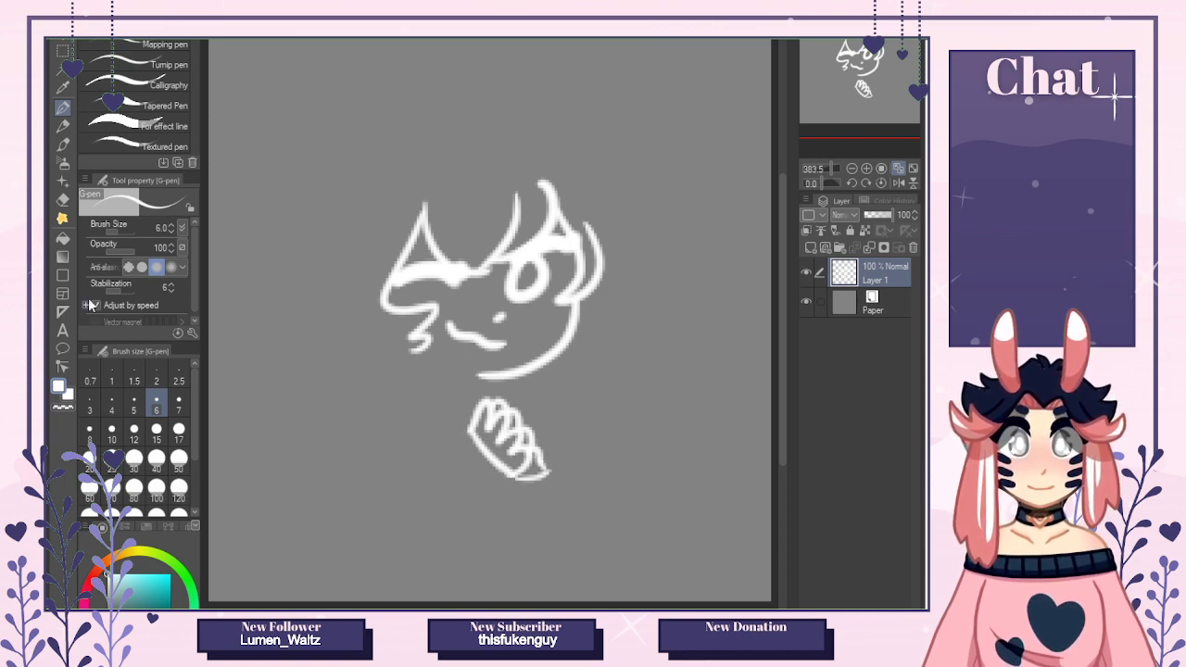
left_click(62, 199)
mouse_move(477, 410)
left_mouse_down()
mouse_move(529, 494)
mouse_move(566, 494)
mouse_move(531, 437)
mouse_move(475, 395)
mouse_move(539, 414)
mouse_move(487, 413)
left_mouse_up()
Try to turn the wavy mouth into an open mouth with the G-pen, and undo the addition.
left_click(62, 108)
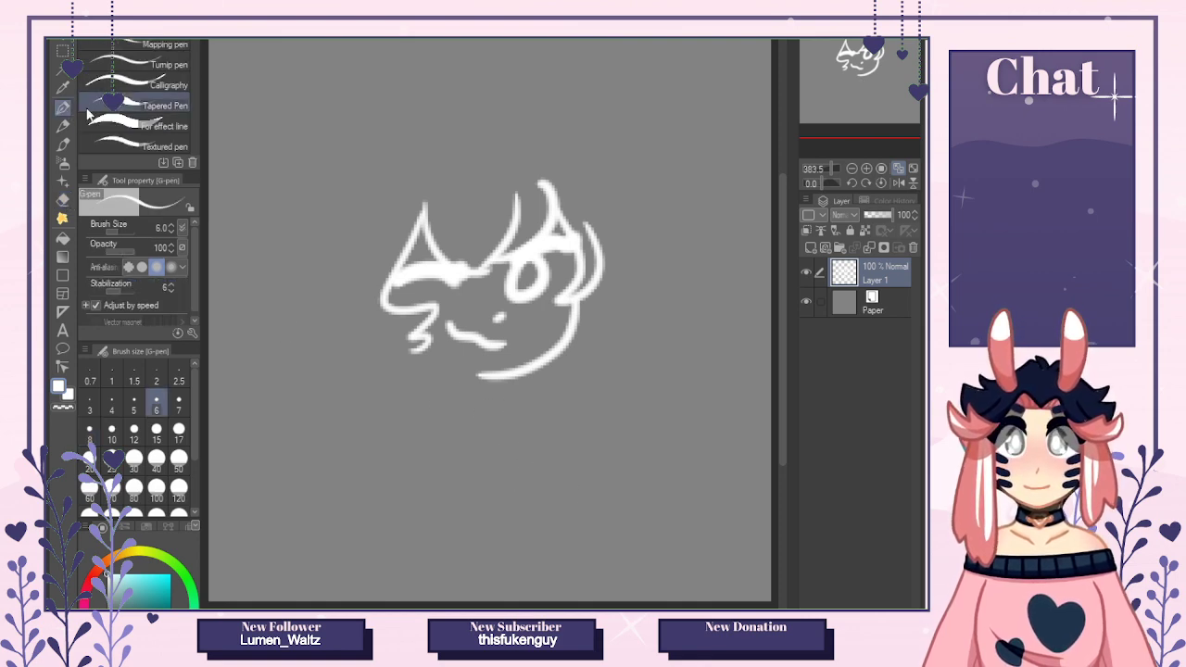
mouse_move(452, 333)
left_mouse_down()
mouse_move(463, 368)
mouse_move(493, 344)
left_mouse_up()
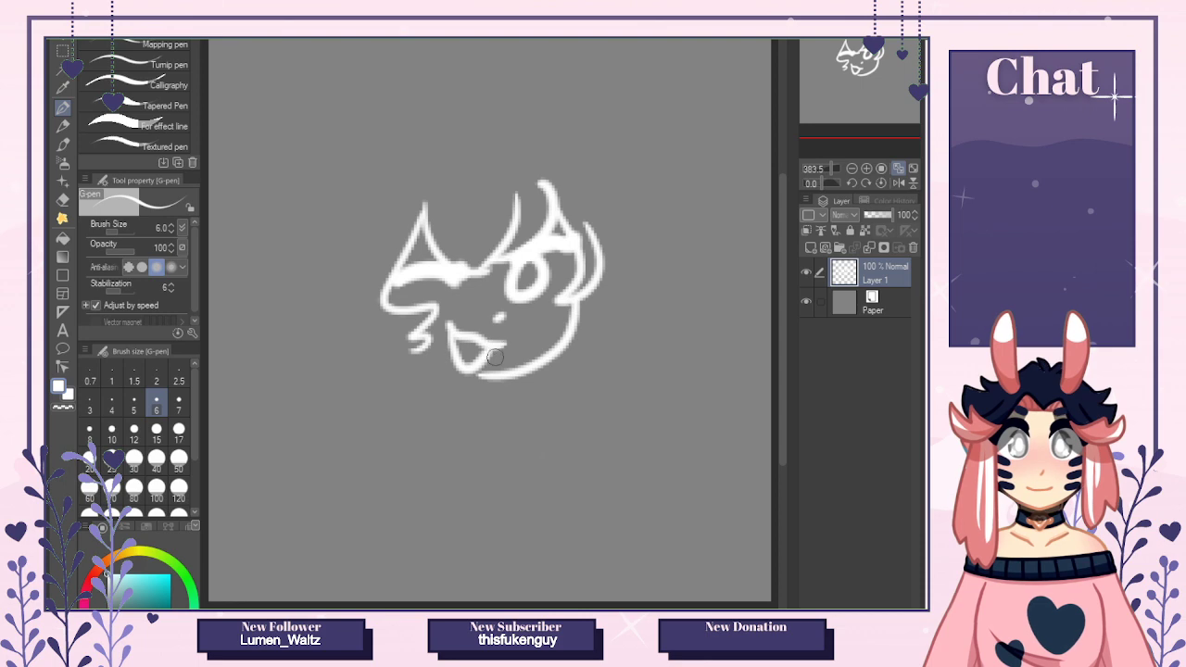
key("ctrl+z")
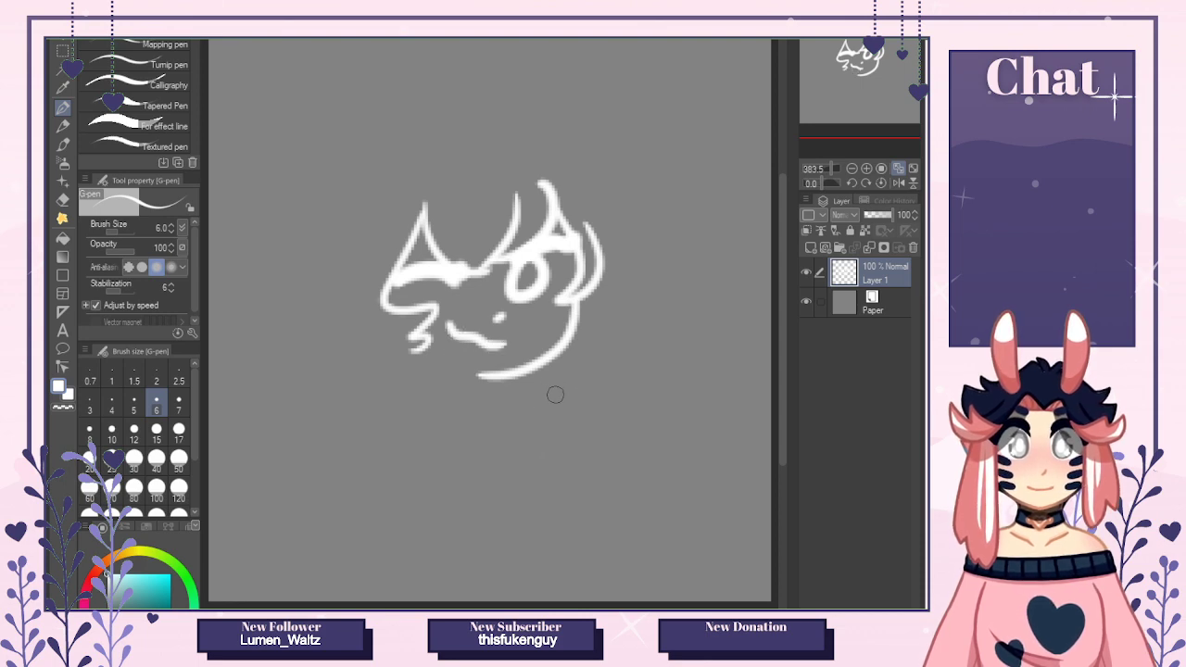
Sketch a hand with curled fingers directly beneath the jaw, as if propping up the chin.
mouse_move(555, 395)
left_mouse_down()
mouse_move(567, 421)
mouse_move(570, 397)
mouse_move(536, 425)
mouse_move(546, 375)
mouse_move(526, 382)
mouse_move(502, 369)
mouse_move(510, 407)
mouse_move(487, 410)
mouse_move(508, 432)
mouse_move(496, 432)
mouse_move(557, 440)
left_mouse_up()
key("ctrl+z")
key("ctrl+z")
key("ctrl+z")
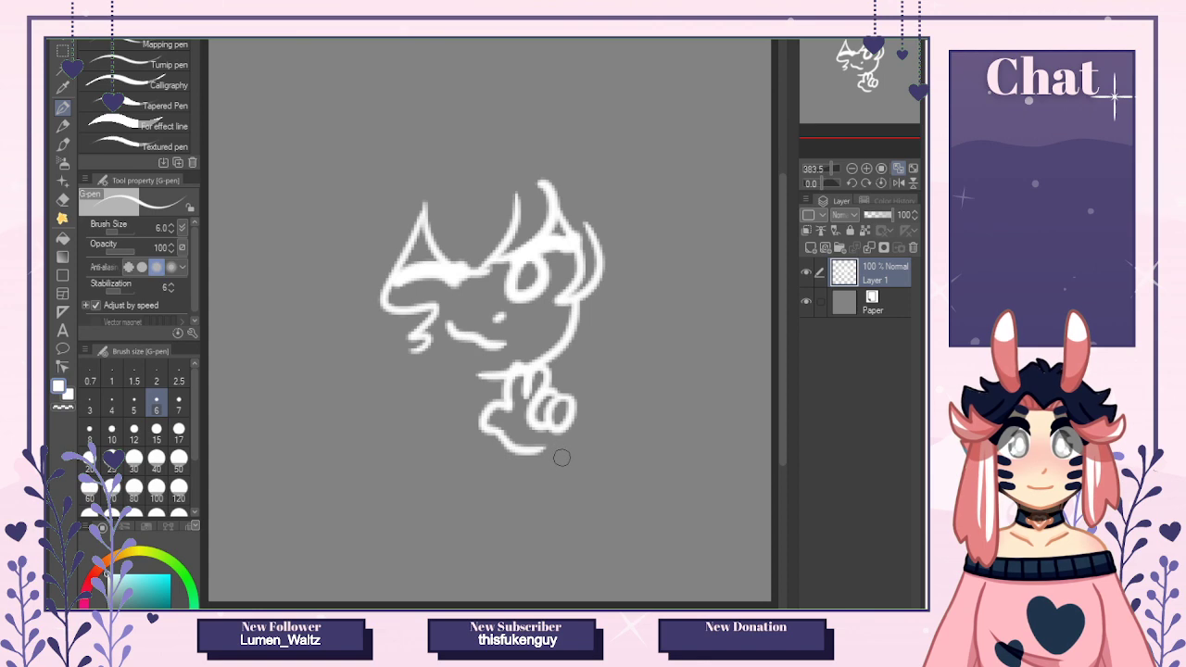
Clean up the lines where the fingers meet the jaw with the Hard eraser at brush size 5.
left_click(62, 199)
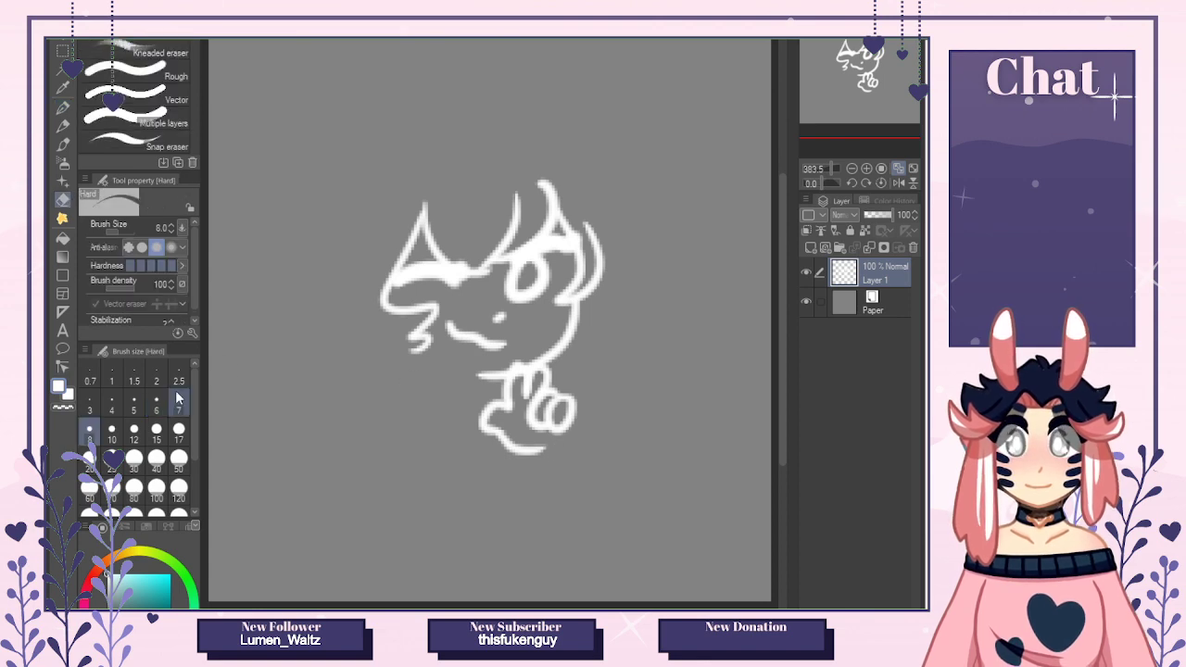
left_click(133, 404)
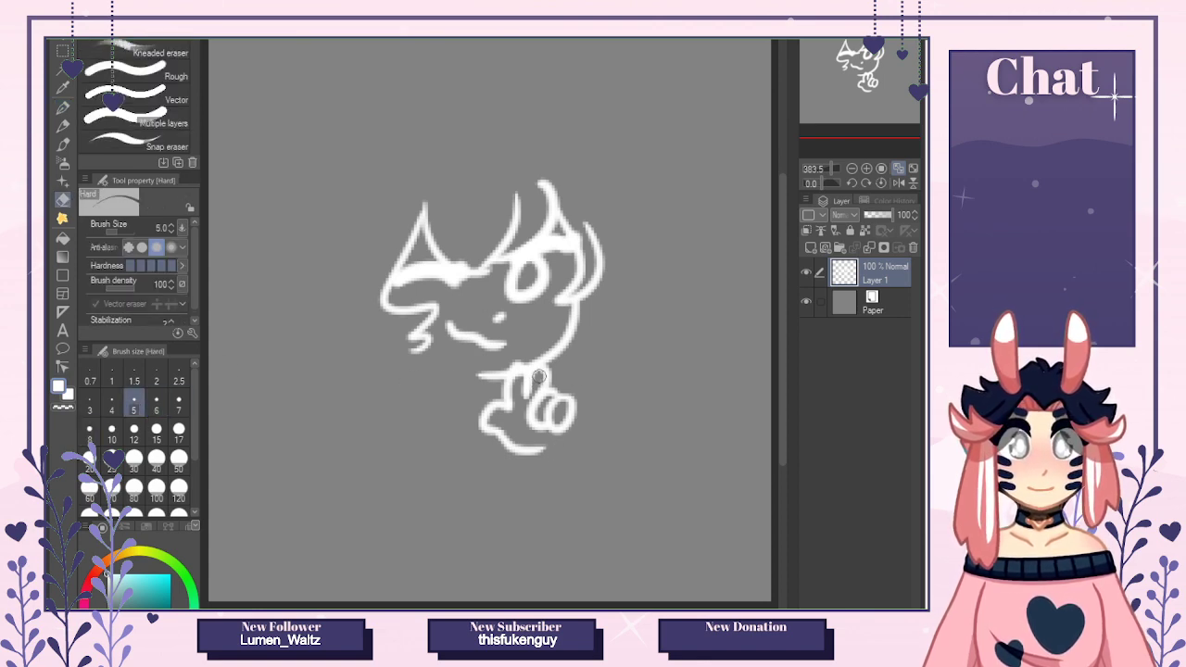
mouse_move(539, 376)
left_mouse_down()
mouse_move(526, 401)
mouse_move(514, 388)
mouse_move(522, 398)
left_mouse_up()
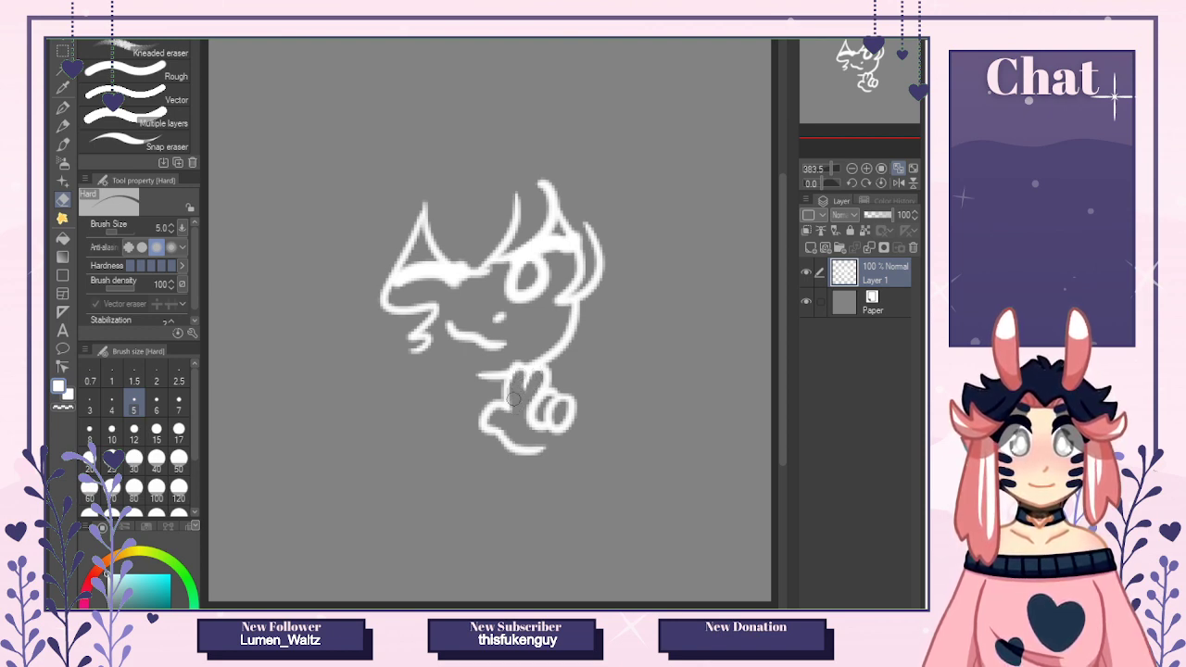
Check the character reference document, and taper the tip of the tallest hair strand with the Hard eraser.
key("p")
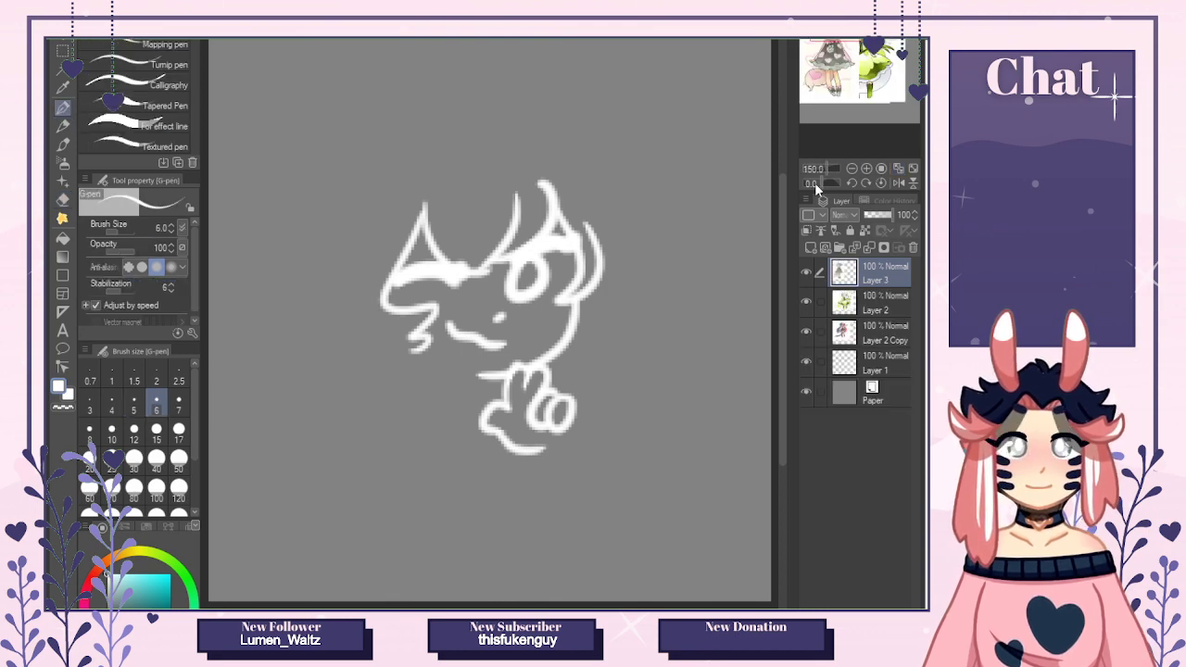
left_click(852, 170)
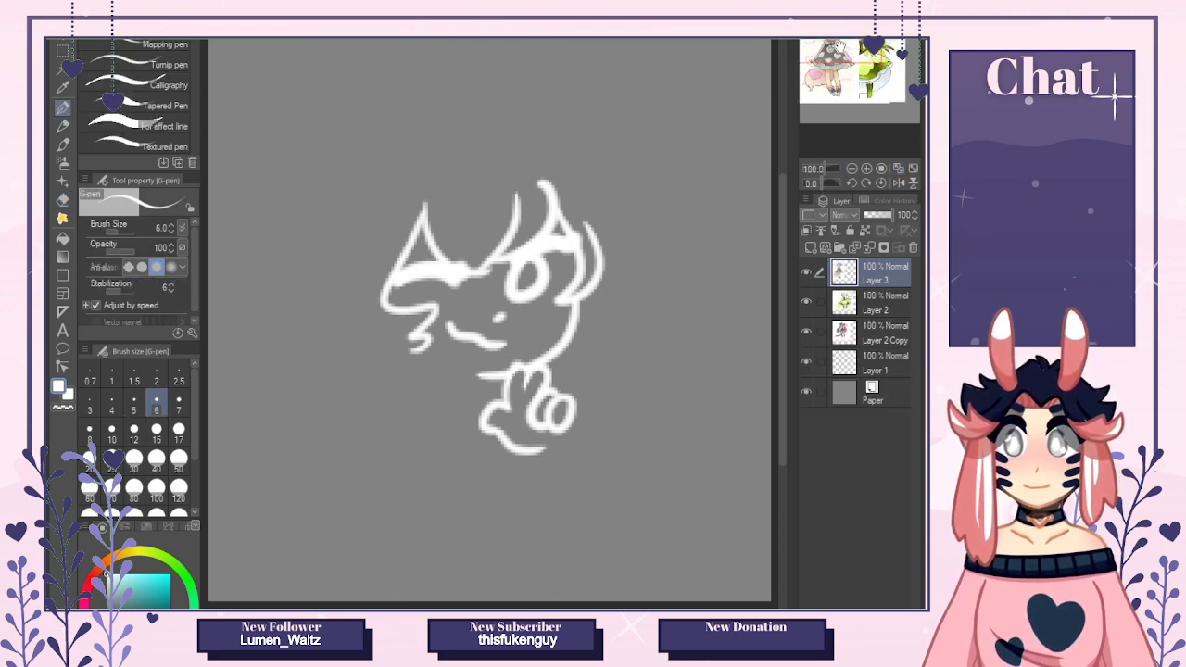
left_click(469, 356)
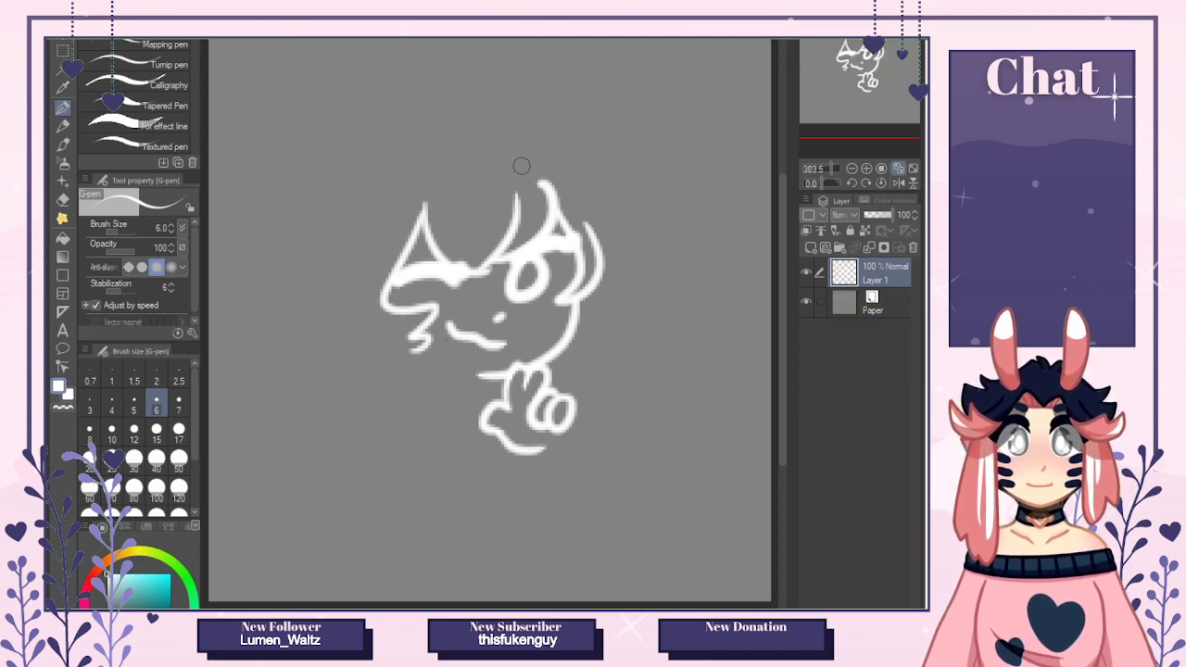
key("e")
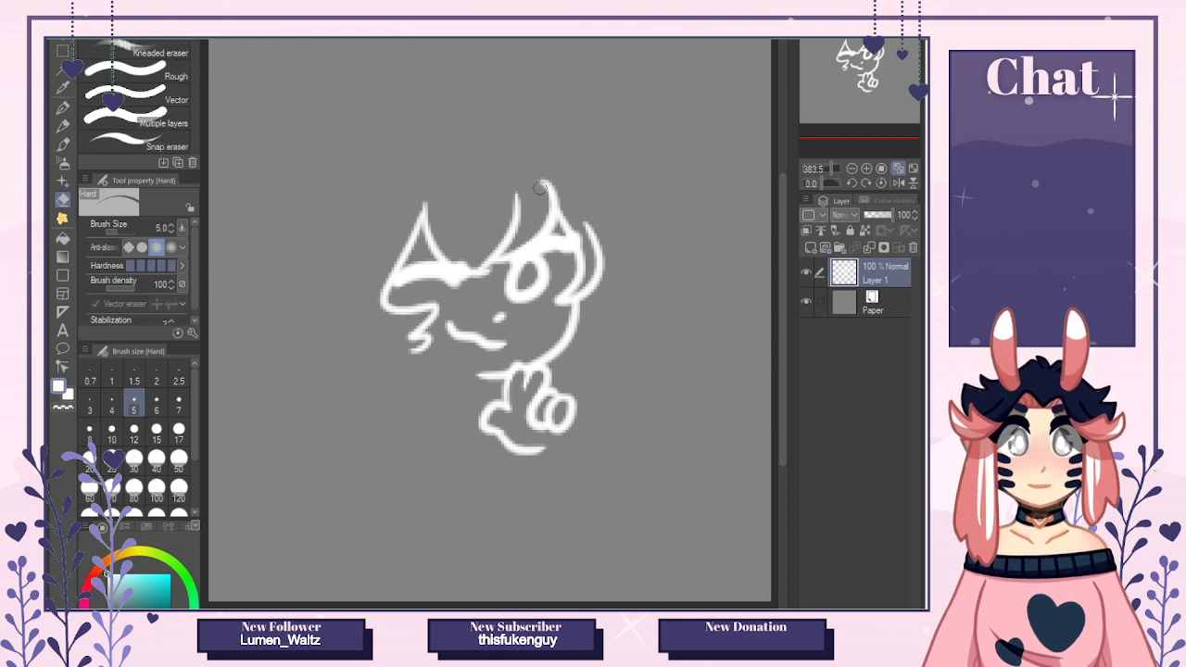
key("p")
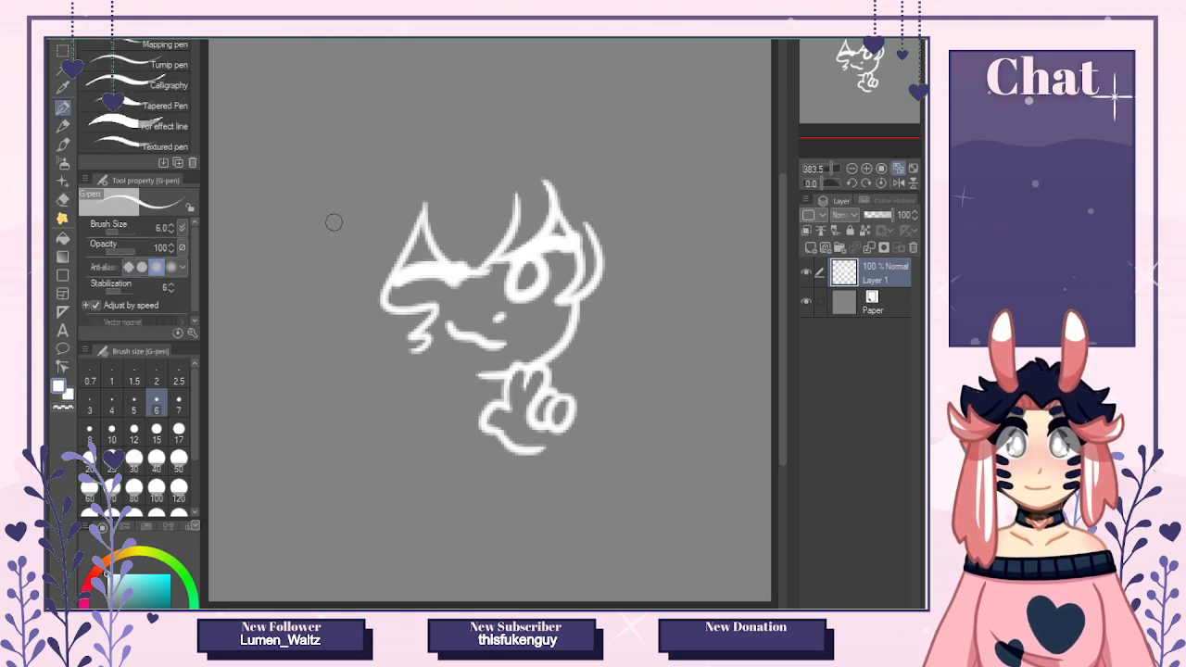
Sketch a heart-shaped bow with two side loops and ribbon tails beside the winking eye, using the G-pen at size 6.
left_click_drag(338, 239, 350, 178)
key("ctrl+z")
left_click_drag(341, 239, 348, 182)
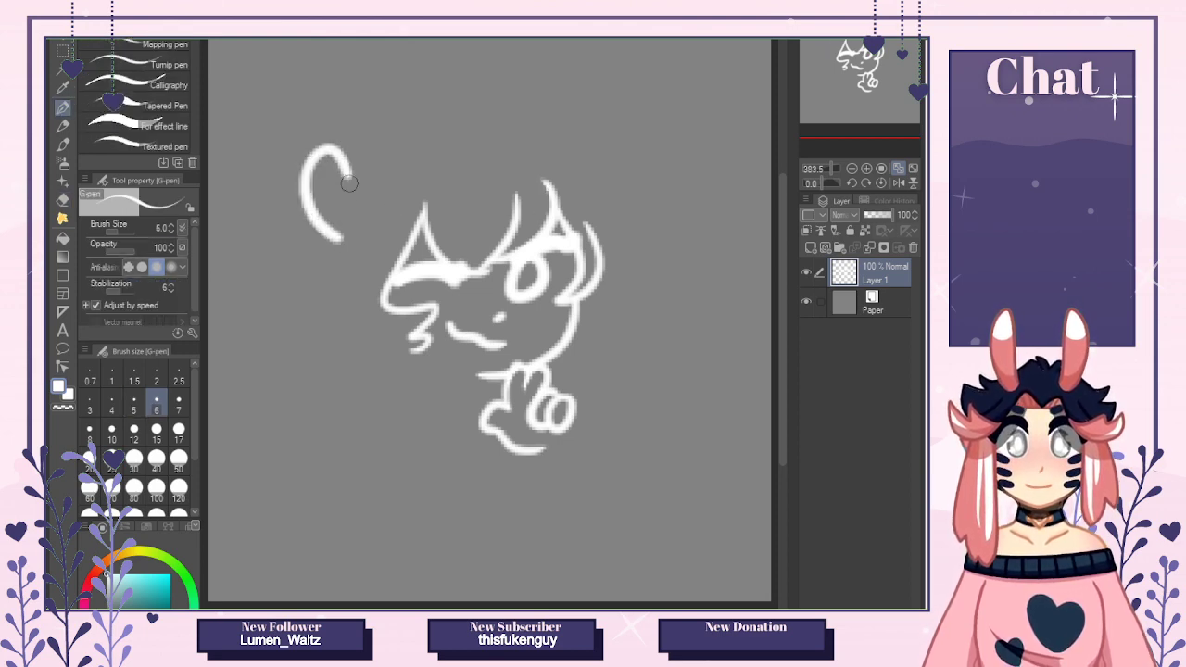
key("ctrl+z")
mouse_move(339, 241)
left_mouse_down()
mouse_move(316, 164)
mouse_move(342, 176)
mouse_move(393, 150)
mouse_move(352, 236)
left_mouse_up()
key("ctrl+z")
mouse_move(345, 169)
left_mouse_down()
mouse_move(378, 215)
mouse_move(355, 240)
left_mouse_up()
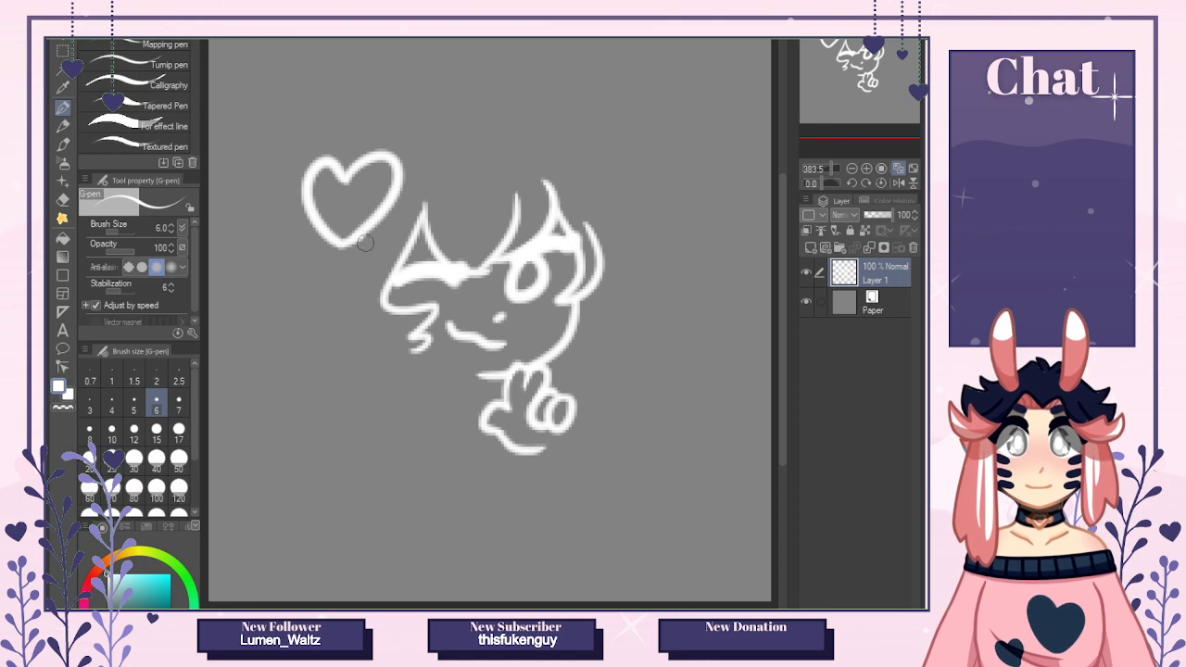
mouse_move(352, 239)
left_mouse_down()
mouse_move(375, 263)
mouse_move(405, 243)
mouse_move(359, 217)
mouse_move(290, 219)
mouse_move(303, 279)
mouse_move(329, 242)
mouse_move(282, 234)
mouse_move(303, 269)
mouse_move(326, 229)
mouse_move(329, 327)
mouse_move(337, 259)
mouse_move(340, 301)
mouse_move(364, 313)
mouse_move(359, 236)
left_mouse_up()
key("ctrl+z")
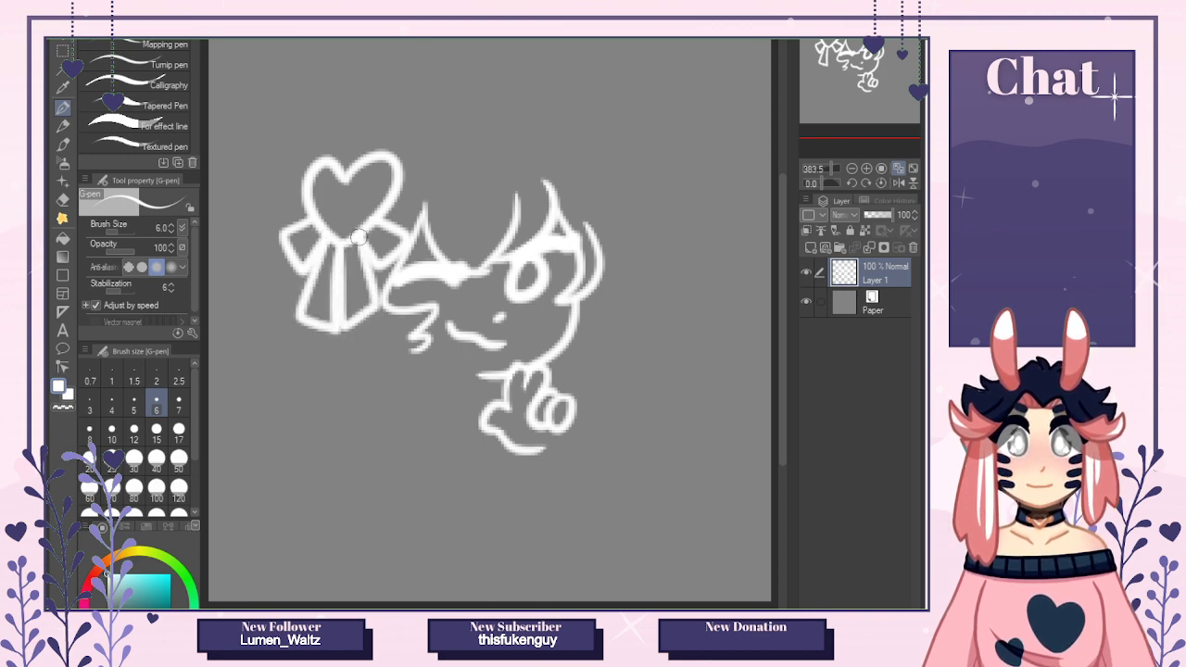
Check the character reference document, and shift the whole sketch down the canvas to make room above the head.
key("ctrl+Tab")
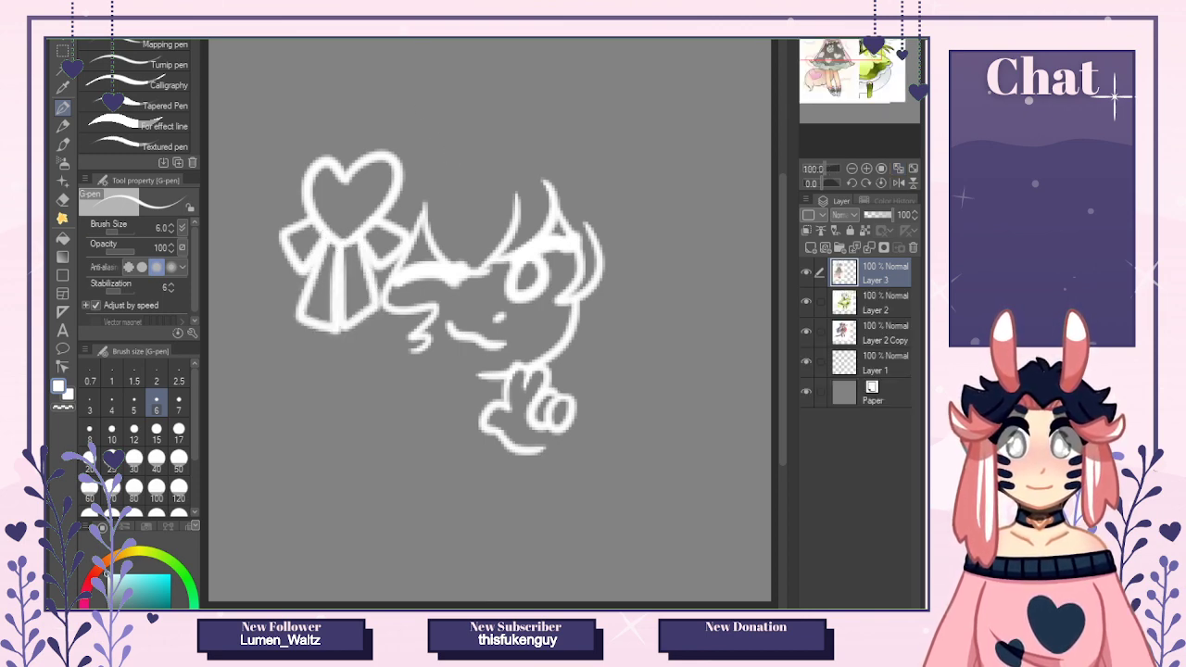
key("ctrl+Tab")
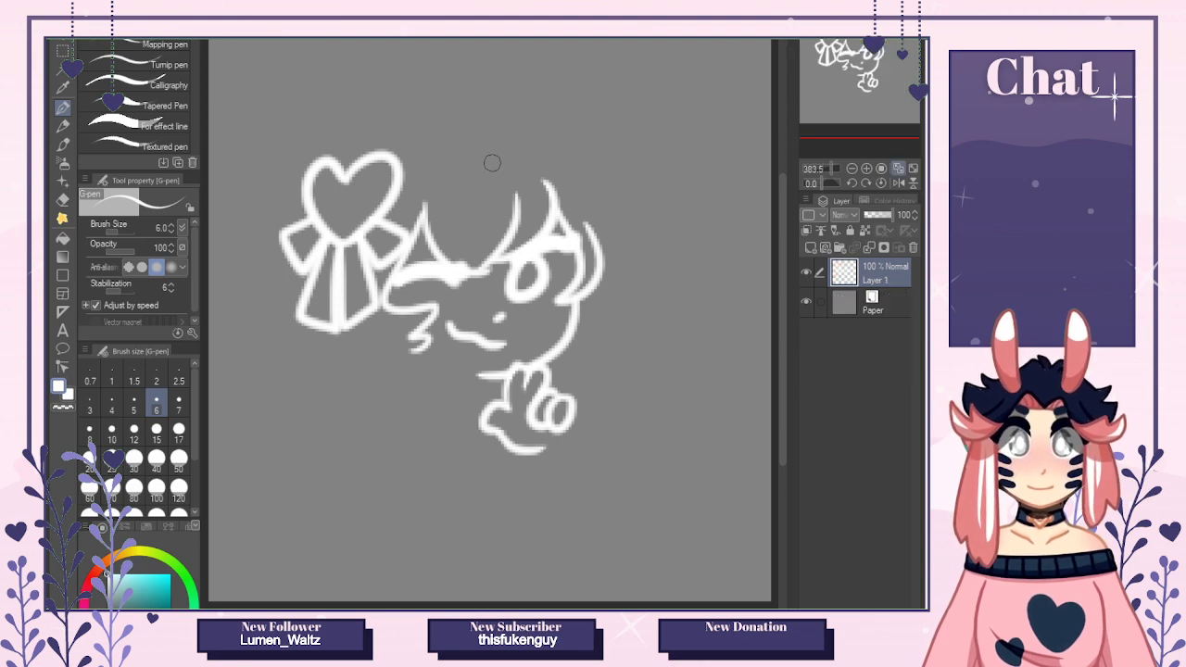
mouse_move(456, 142)
left_mouse_down()
mouse_move(490, 180)
mouse_move(478, 42)
left_mouse_up()
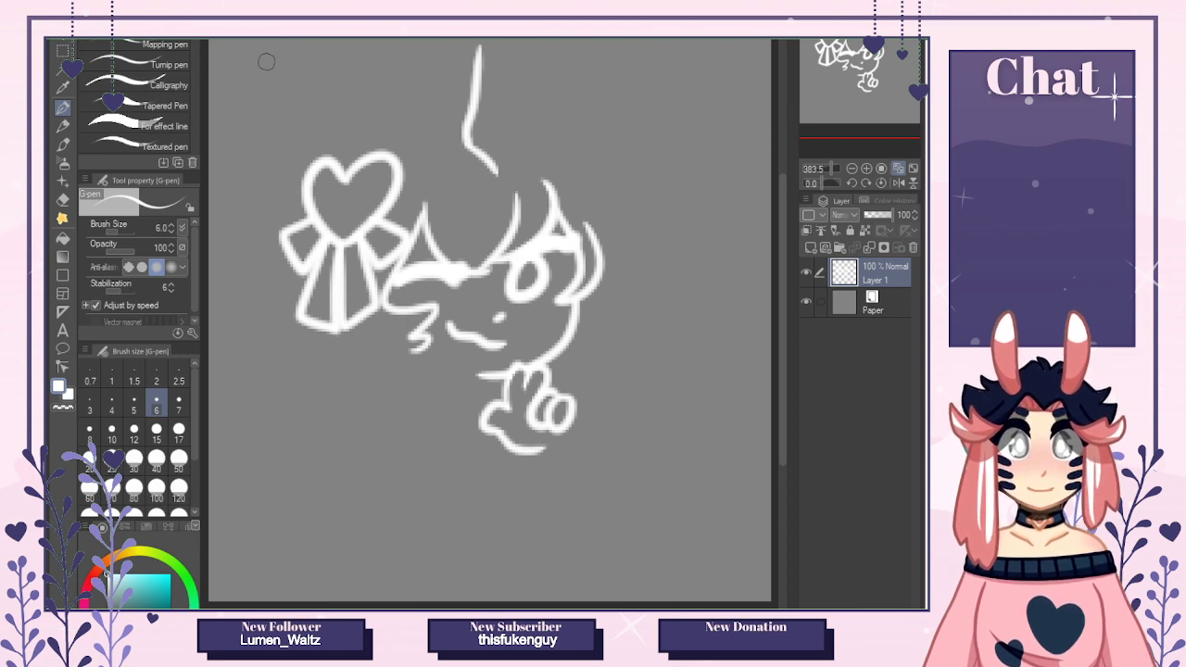
key("ctrl+z")
left_click(63, 51)
left_click_drag(499, 294, 500, 322)
left_click(63, 106)
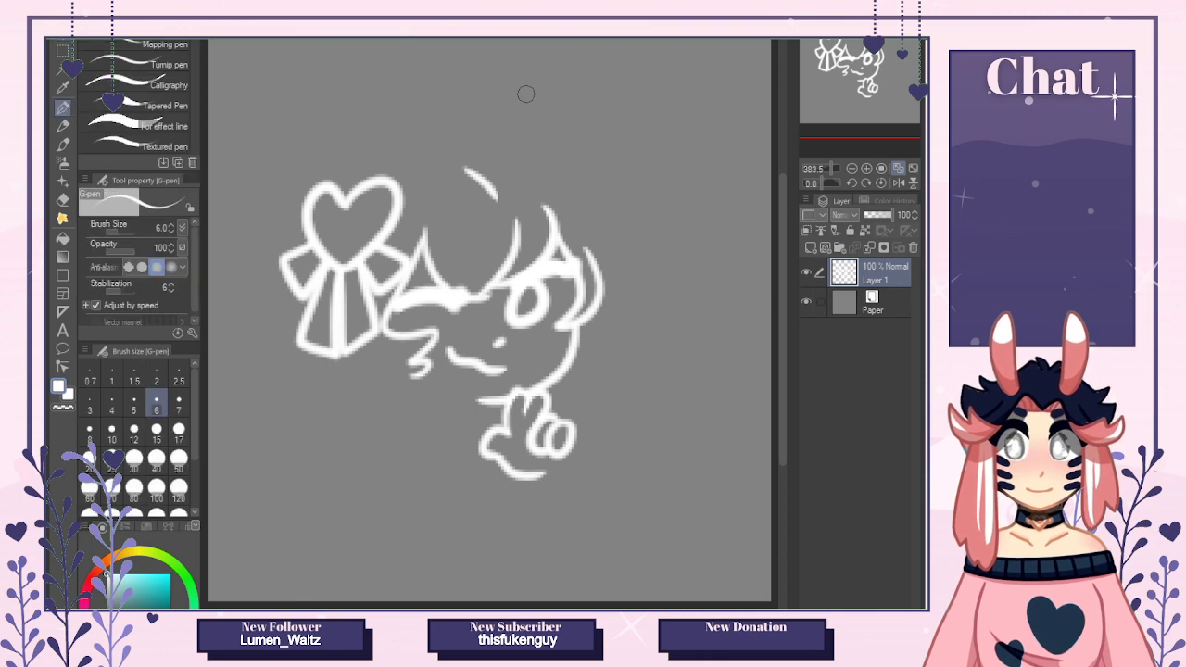
Sketch a tall ear rising from the top of the head to the canvas edge, with its base pointing into the bangs.
mouse_move(468, 176)
left_mouse_down()
mouse_move(454, 144)
mouse_move(488, 55)
left_mouse_up()
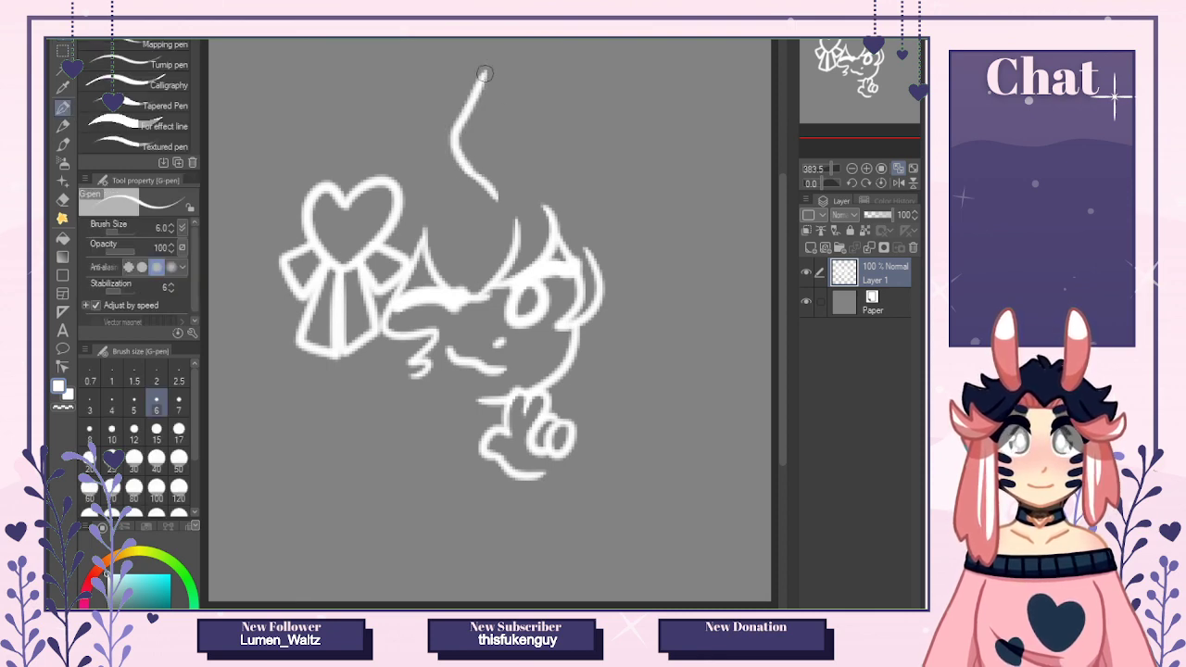
key("ctrl+z")
mouse_move(473, 168)
left_mouse_down()
mouse_move(482, 86)
mouse_move(548, 76)
mouse_move(539, 145)
mouse_move(505, 198)
left_mouse_up()
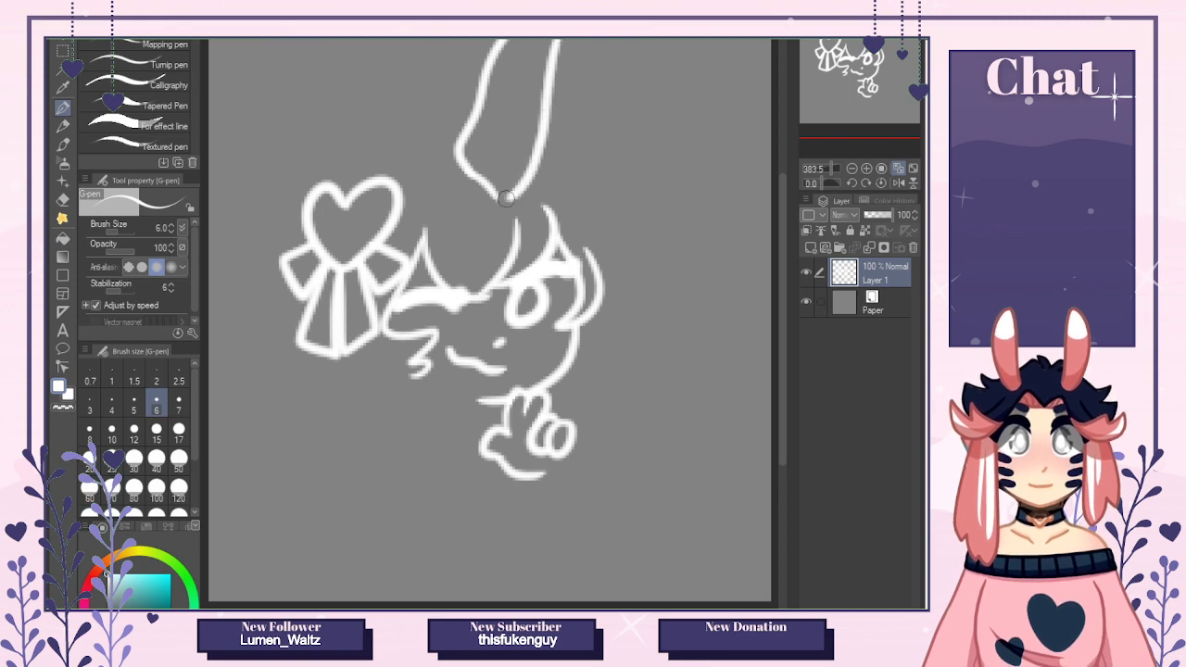
key("ctrl+z")
mouse_move(551, 47)
left_mouse_down()
mouse_move(533, 156)
mouse_move(505, 199)
left_mouse_up()
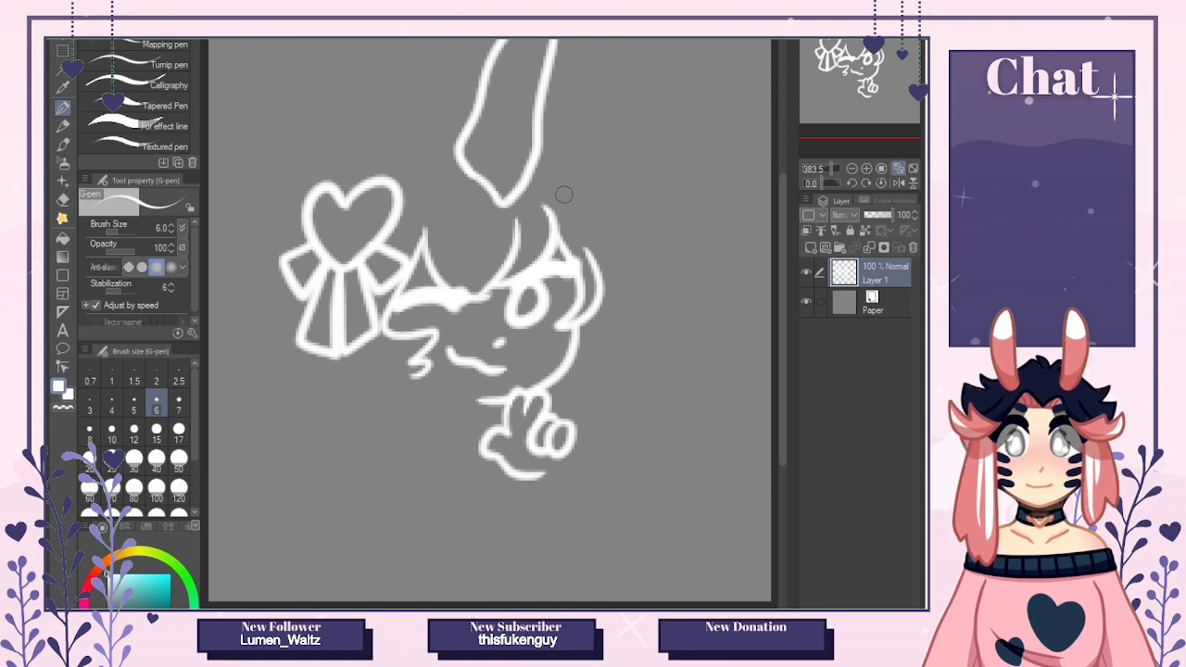
Sketch the outer hair outline on the open-eye side, curving from the ear's base around the head to the propping hand.
left_click_drag(542, 161, 608, 235)
key("ctrl+z")
mouse_move(544, 161)
left_mouse_down()
mouse_move(588, 193)
mouse_move(636, 352)
mouse_move(593, 405)
left_mouse_up()
mouse_move(573, 366)
left_mouse_down()
mouse_move(557, 391)
mouse_move(589, 387)
mouse_move(557, 395)
left_mouse_up()
key("ctrl+z")
key("ctrl+z")
mouse_move(557, 400)
left_mouse_down()
mouse_move(603, 382)
mouse_move(556, 410)
left_mouse_up()
key("ctrl+z")
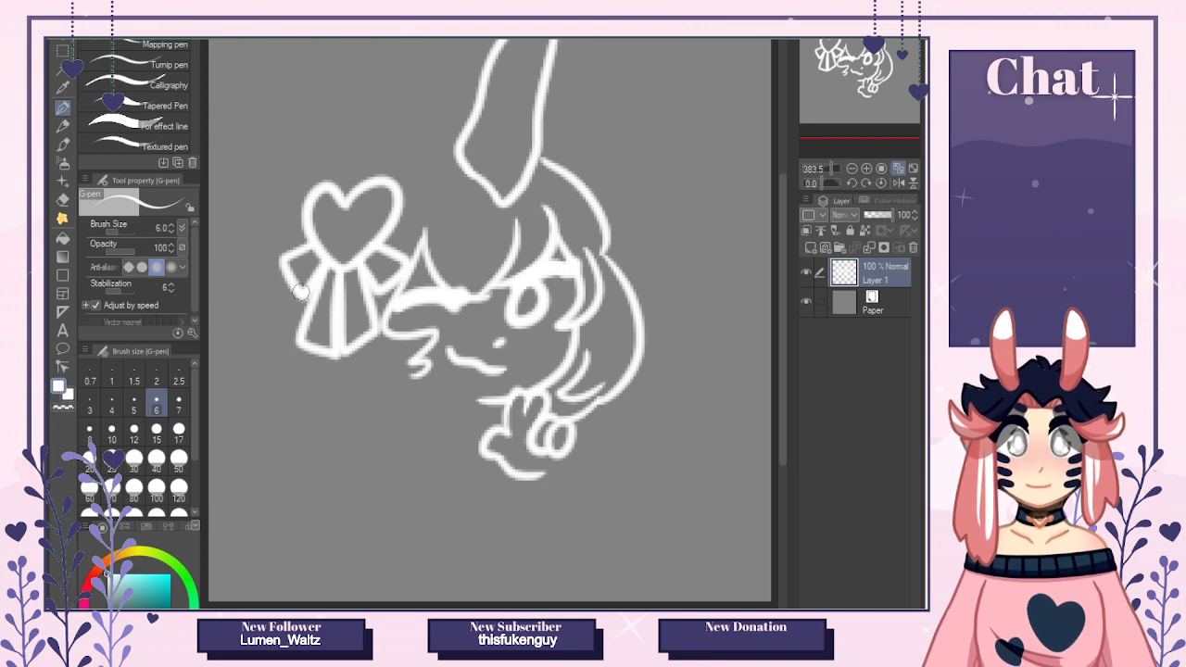
Undo the trial hair curve beneath the heart bow, and shift the whole sketch sideways to make room on the bow's outer side.
left_click_drag(295, 288, 335, 400)
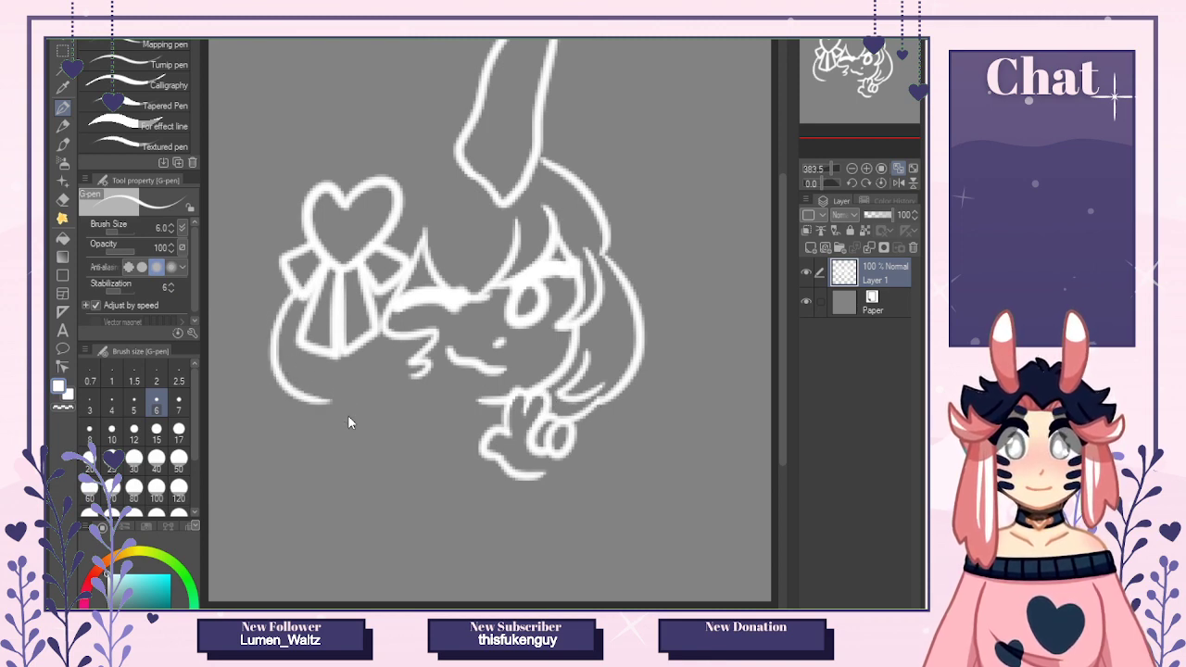
key("ctrl+z")
left_click(64, 41)
mouse_move(457, 326)
left_mouse_down()
mouse_move(491, 333)
mouse_move(489, 323)
left_mouse_up()
left_click(62, 106)
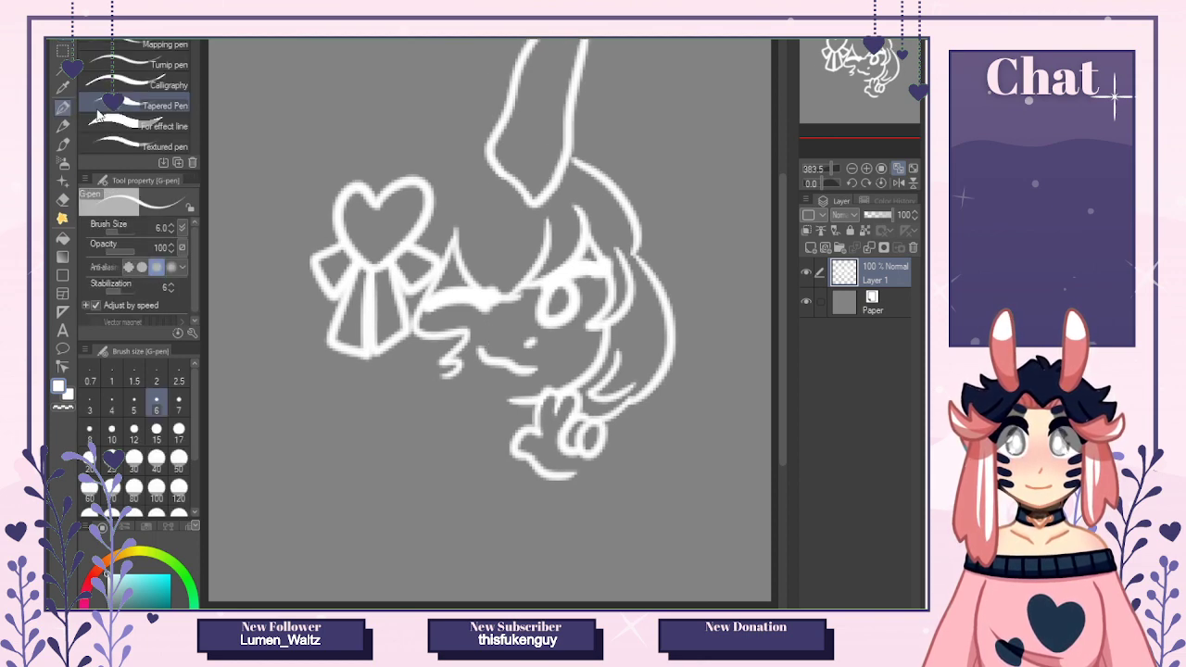
Sketch a fluffy pigtail with jagged tufts flowing outward from behind the heart bow to the canvas edge.
mouse_move(336, 221)
left_mouse_down()
mouse_move(281, 256)
mouse_move(297, 244)
mouse_move(210, 264)
left_mouse_up()
left_click_drag(724, 145, 743, 138)
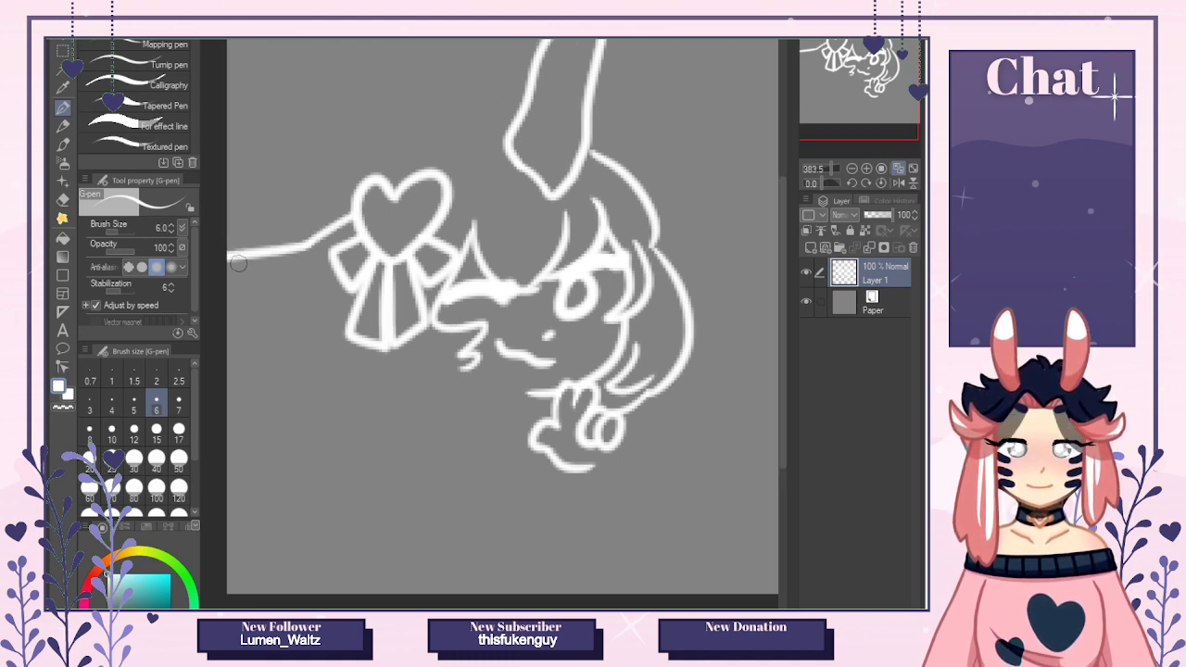
left_click_drag(238, 263, 337, 301)
mouse_move(269, 282)
left_mouse_down()
mouse_move(265, 369)
mouse_move(288, 368)
mouse_move(299, 387)
mouse_move(334, 356)
mouse_move(370, 339)
left_mouse_up()
left_click_drag(280, 366, 282, 377)
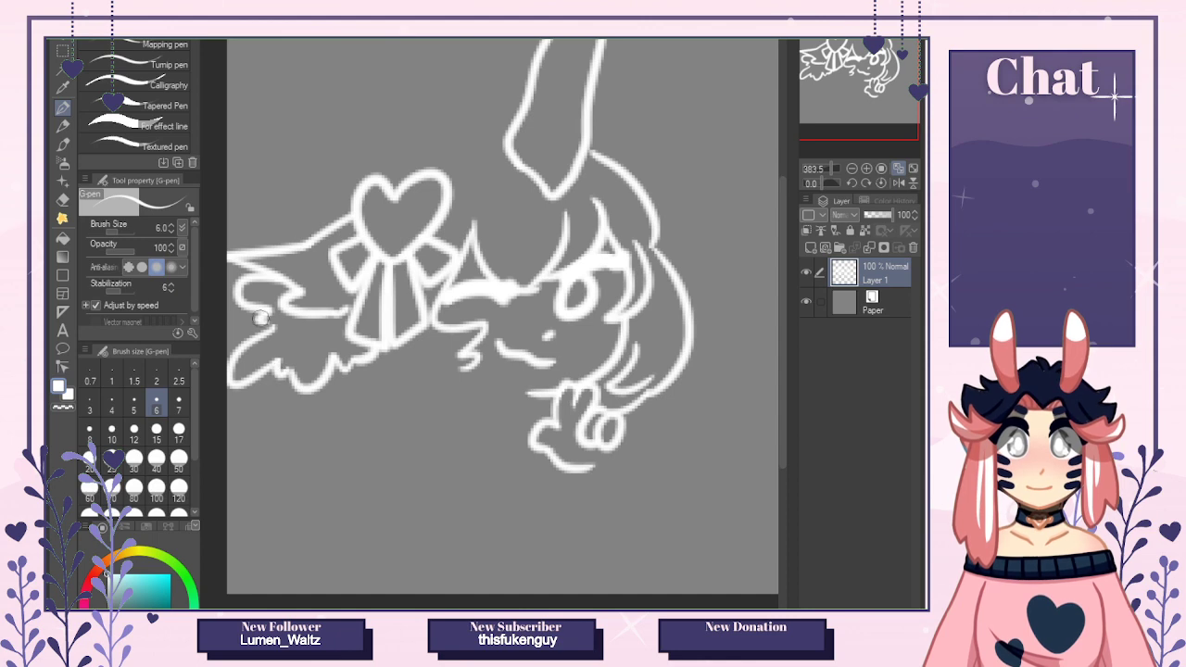
left_click_drag(262, 319, 262, 335)
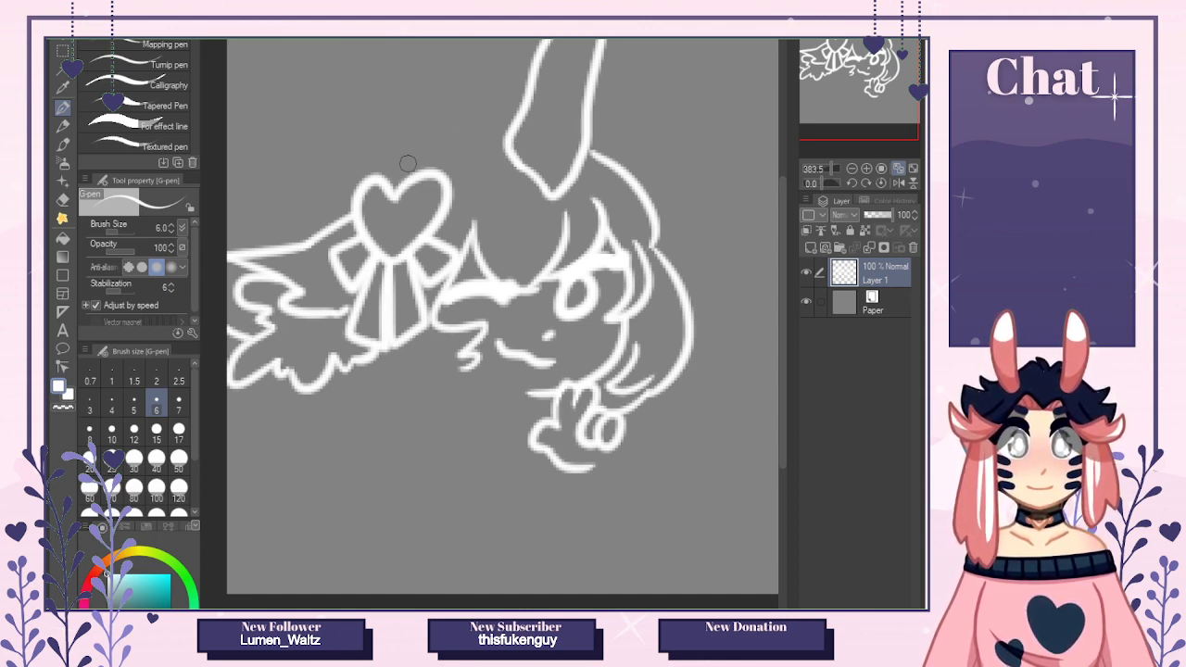
Sketch the curved crown of the head from the heart bow up to the base of the tall ear.
mouse_move(393, 186)
left_mouse_down()
mouse_move(457, 138)
mouse_move(503, 137)
left_mouse_up()
key("ctrl+z")
mouse_move(396, 184)
left_mouse_down()
mouse_move(509, 140)
mouse_move(400, 174)
mouse_move(417, 164)
left_mouse_up()
key("ctrl+z")
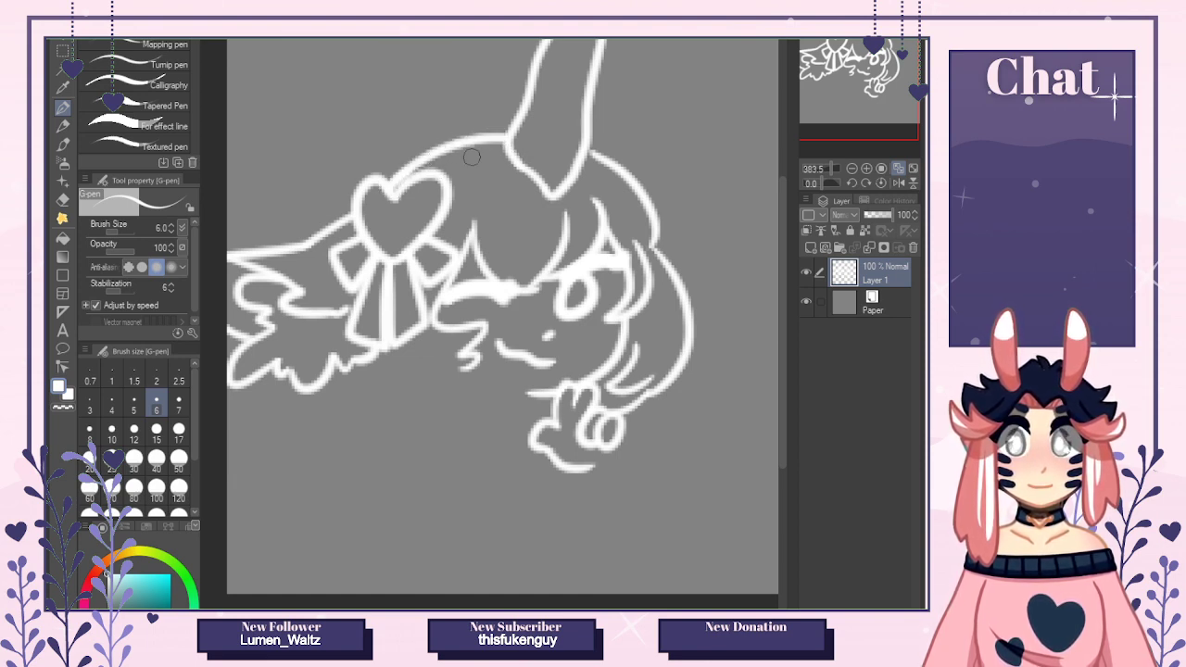
Sketch a second, partly hidden bow with ribbon tails on the open-eye side of the head.
mouse_move(642, 189)
left_mouse_down()
mouse_move(681, 217)
mouse_move(656, 249)
left_mouse_up()
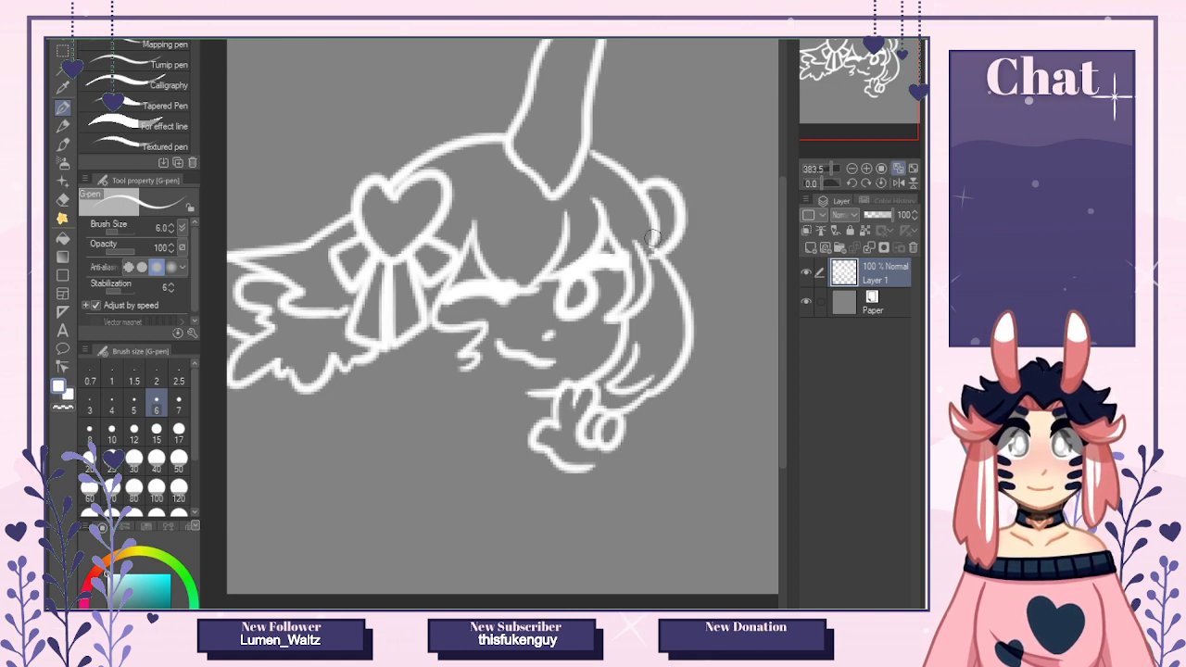
key("ctrl+z")
mouse_move(650, 195)
left_mouse_down()
mouse_move(674, 233)
mouse_move(664, 243)
mouse_move(661, 185)
mouse_move(653, 250)
mouse_move(689, 279)
mouse_move(676, 283)
mouse_move(691, 344)
left_mouse_up()
key("ctrl+z")
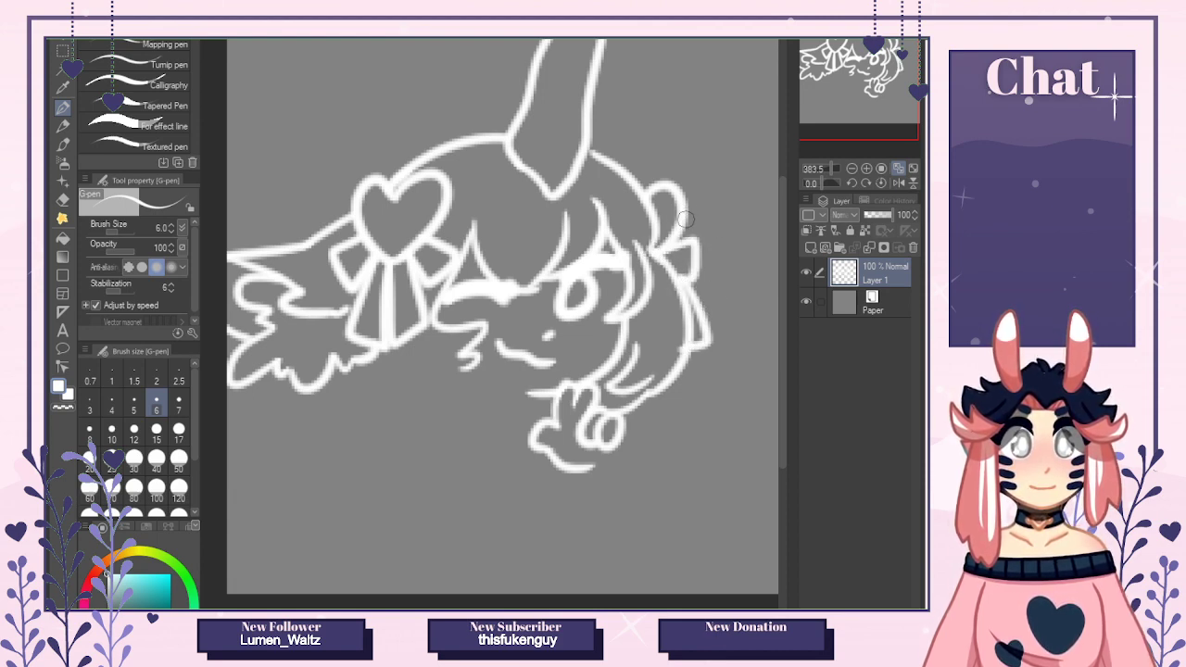
Sketch a second fluffy pigtail with jagged tufts extending outward from behind the partly hidden bow to the canvas edge.
left_click_drag(685, 219, 778, 256)
left_click_drag(870, 74, 881, 78)
key("ctrl+z")
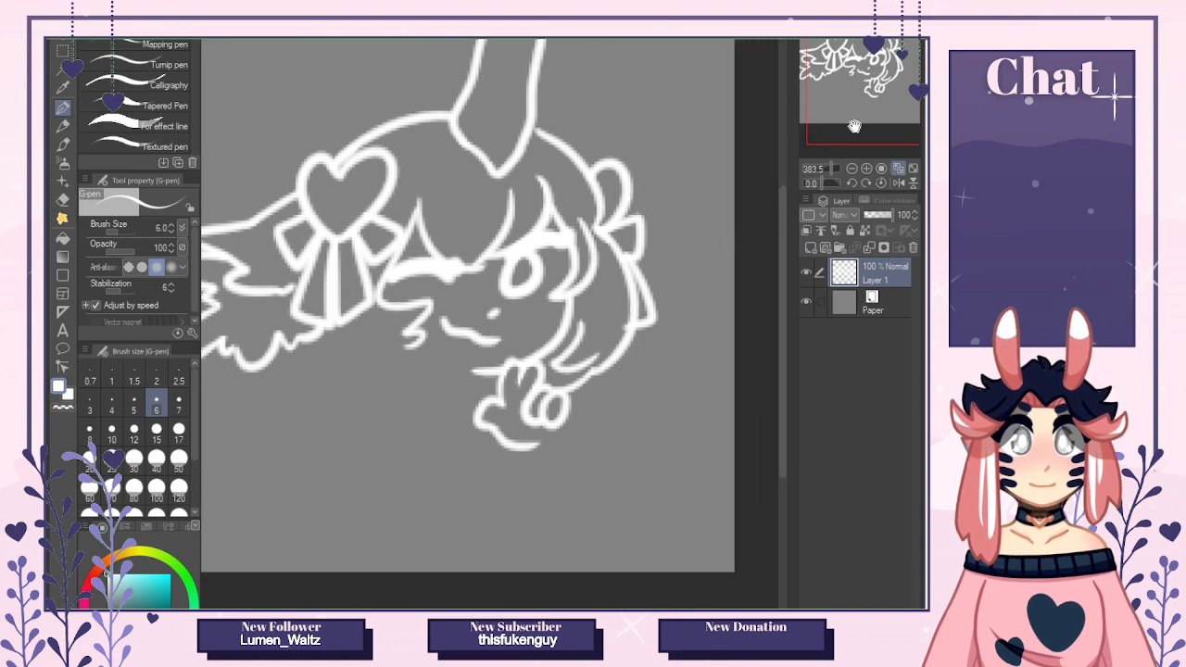
left_click(897, 170)
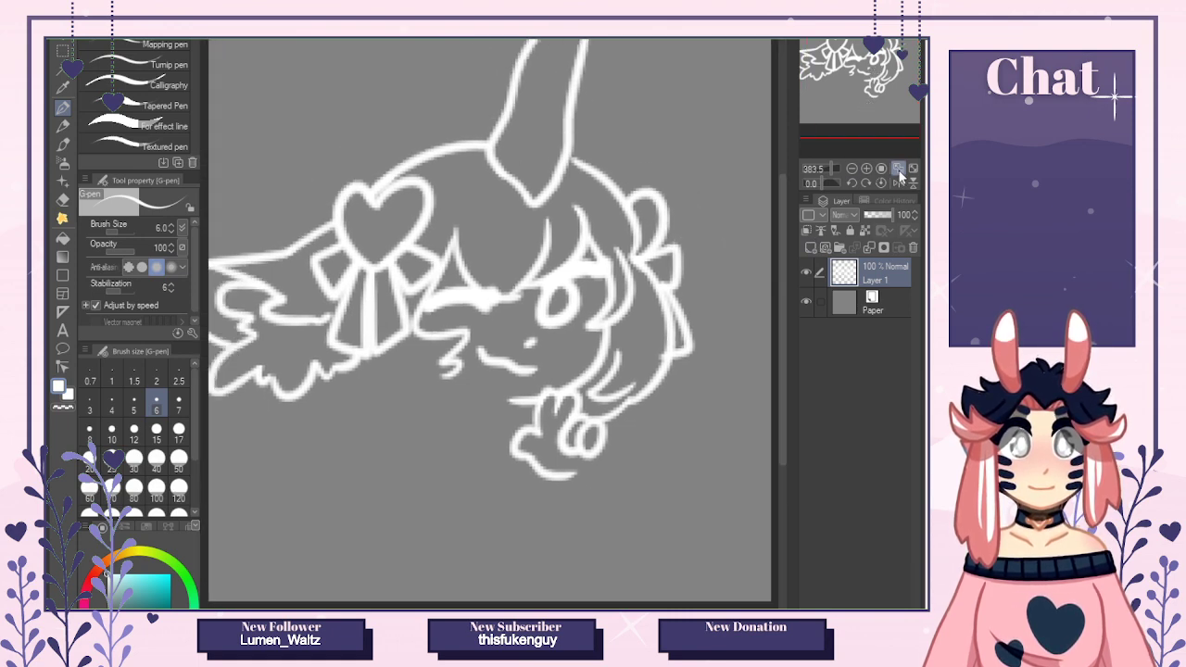
left_click_drag(663, 231, 793, 260)
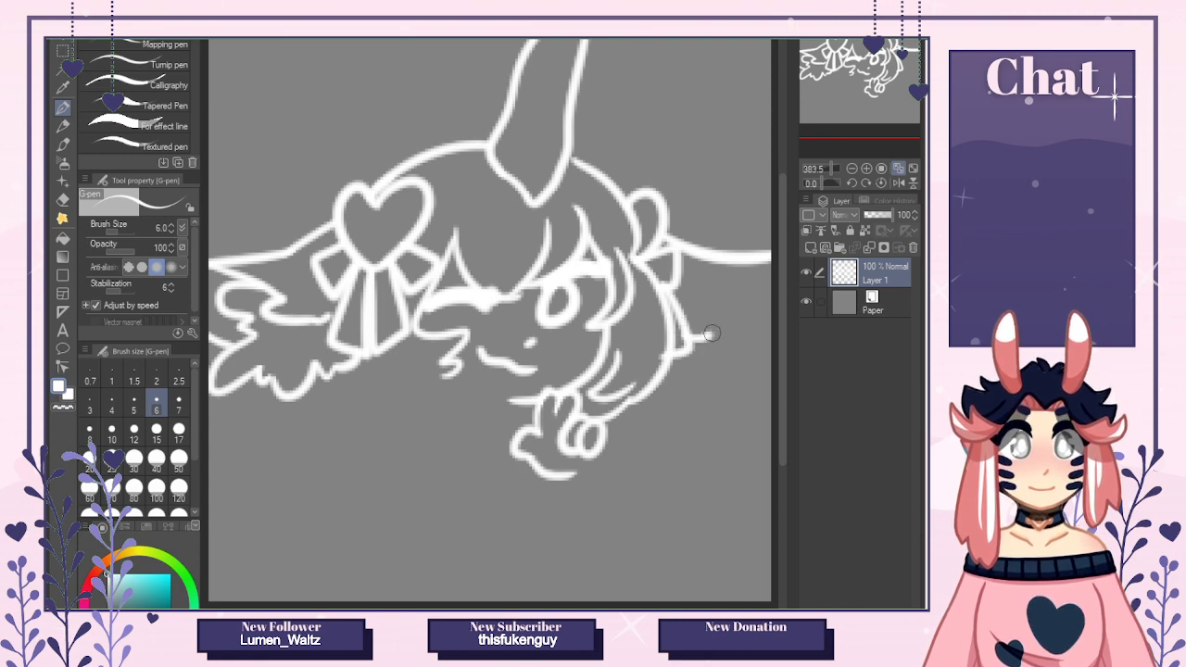
left_click_drag(686, 326, 806, 266)
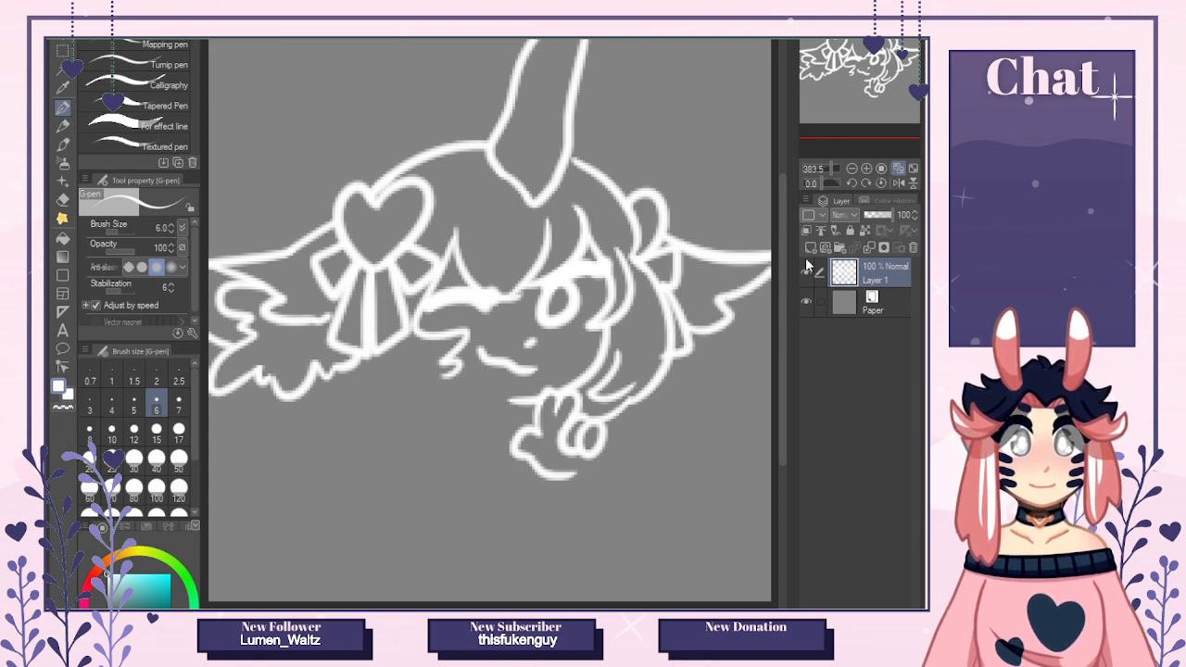
mouse_move(672, 361)
left_mouse_down()
mouse_move(735, 423)
mouse_move(772, 330)
left_mouse_up()
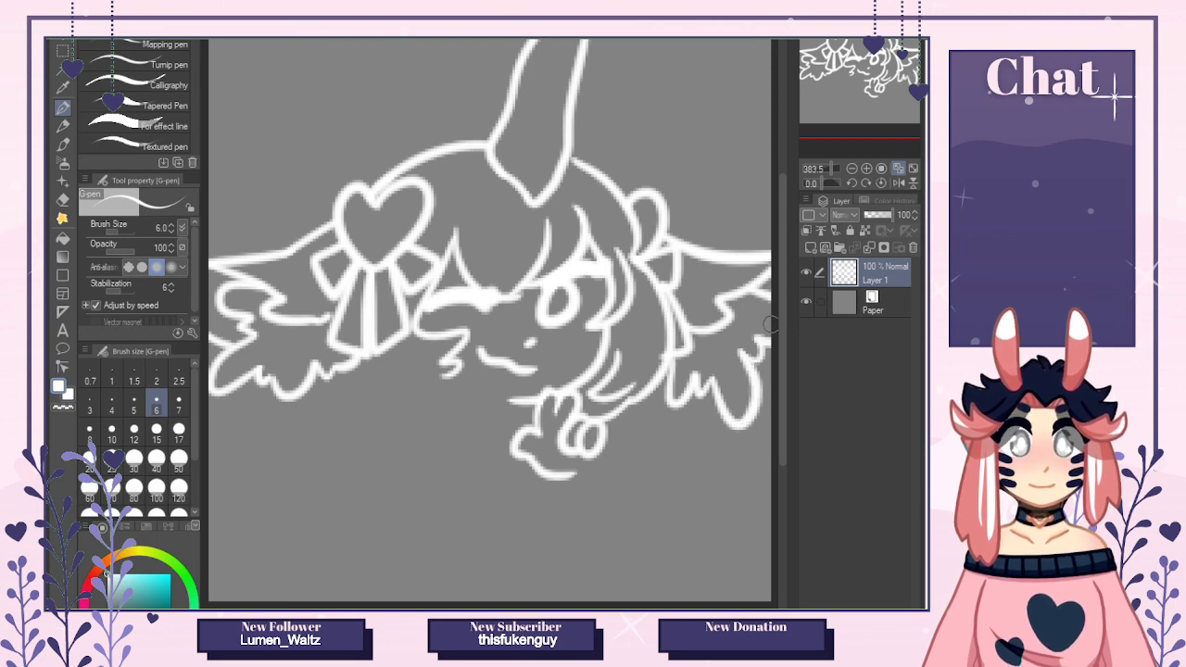
left_click(62, 200)
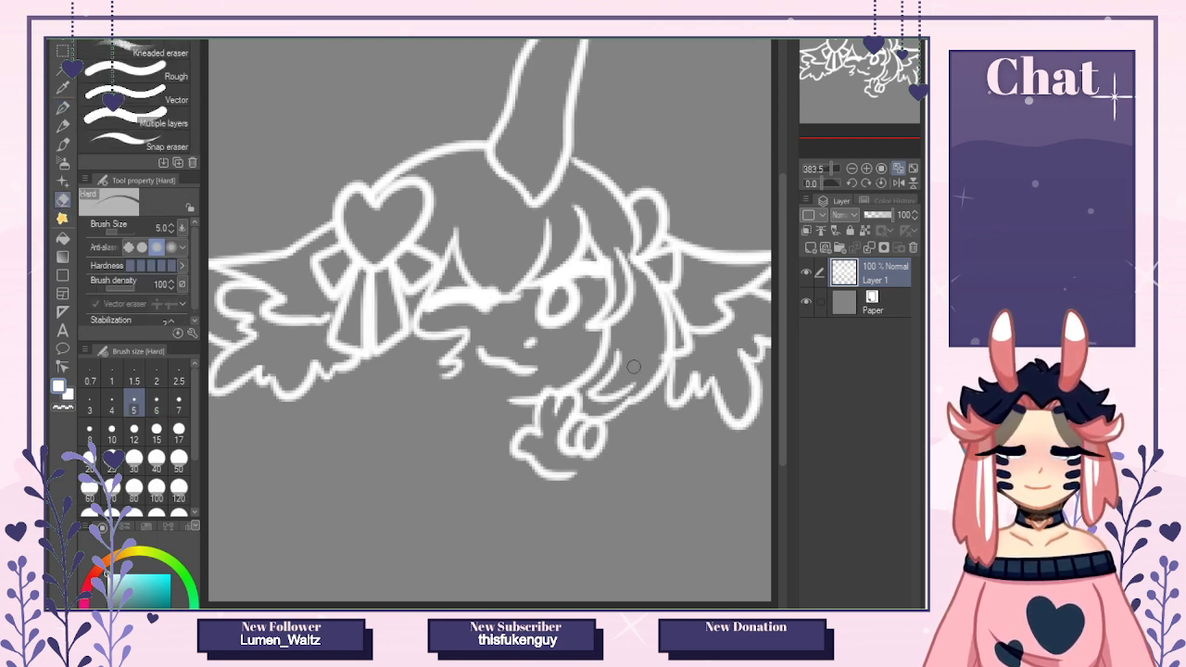
left_click(62, 108)
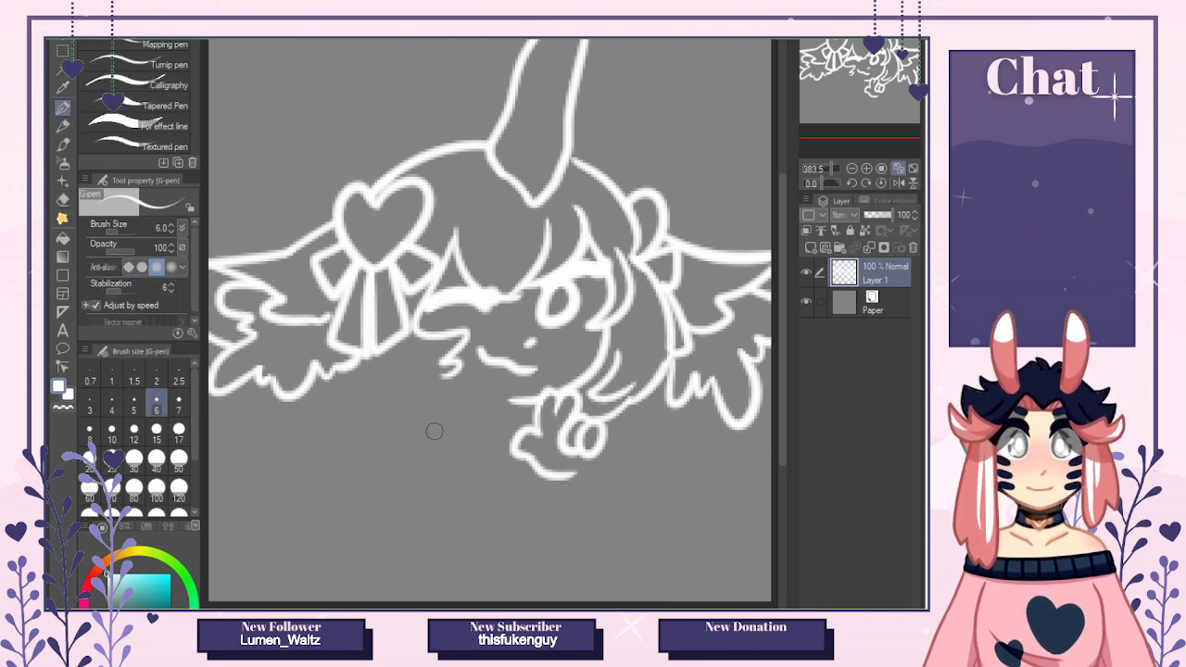
mouse_move(410, 431)
left_mouse_down()
mouse_move(511, 516)
mouse_move(528, 565)
left_mouse_up()
key("ctrl+z")
left_click_drag(411, 431, 528, 565)
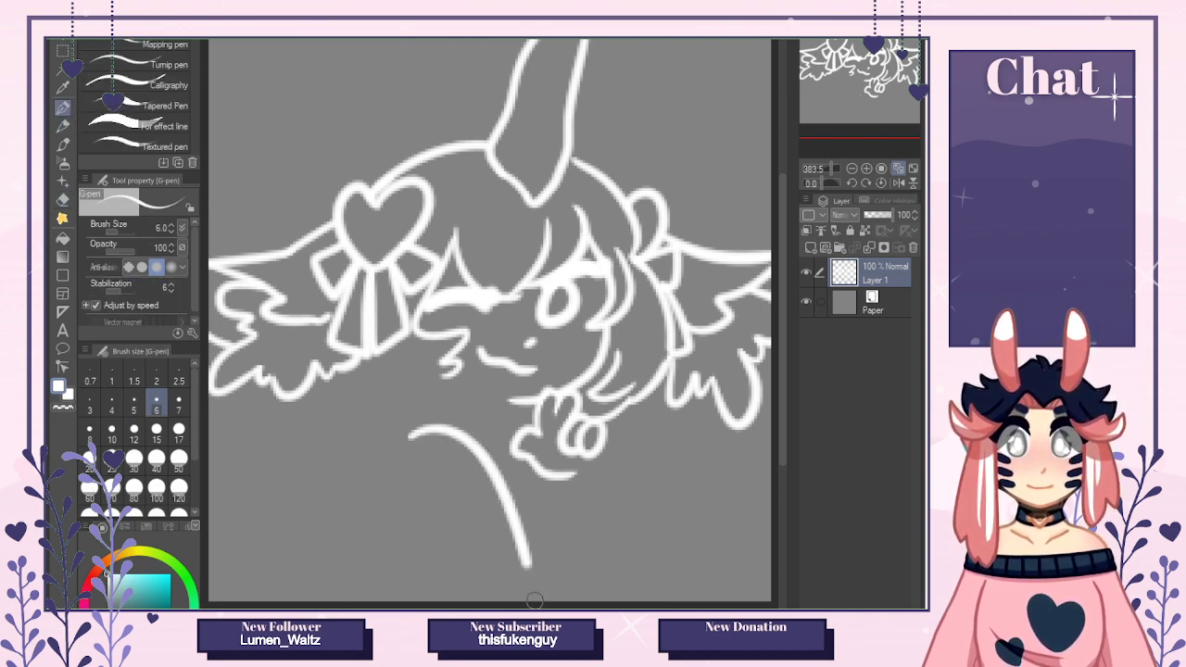
key("ctrl+z")
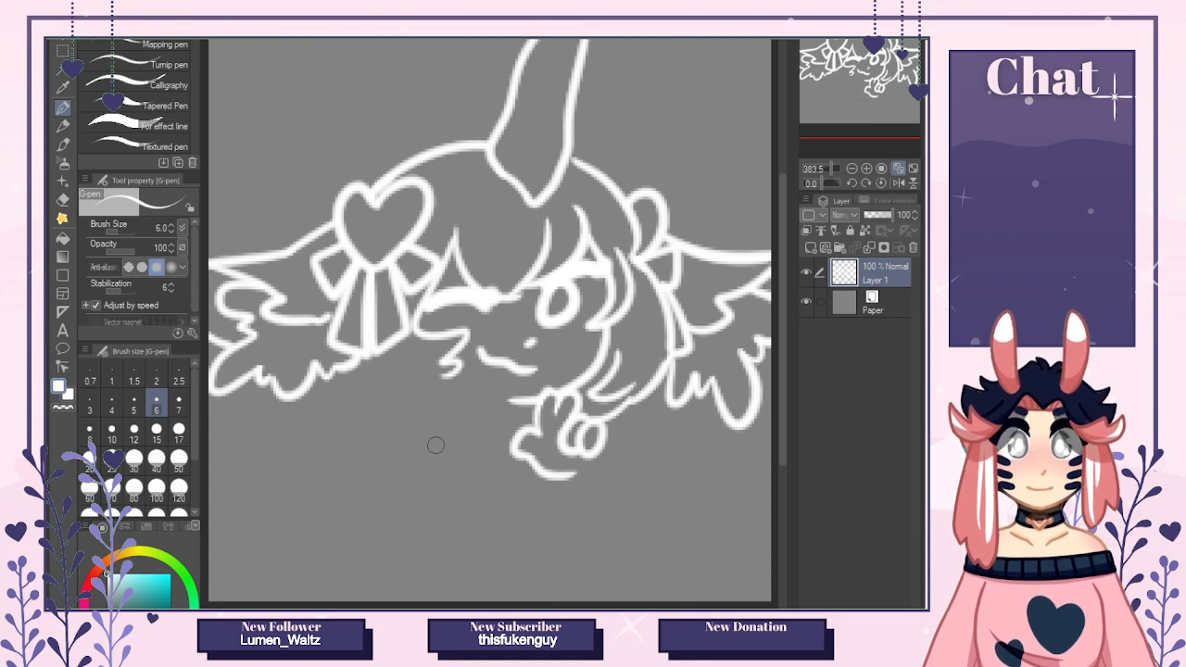
Sketch the neck beneath the chin with a sloping shoulder line and a pointed collar line beside the hand.
left_click_drag(446, 393, 373, 473)
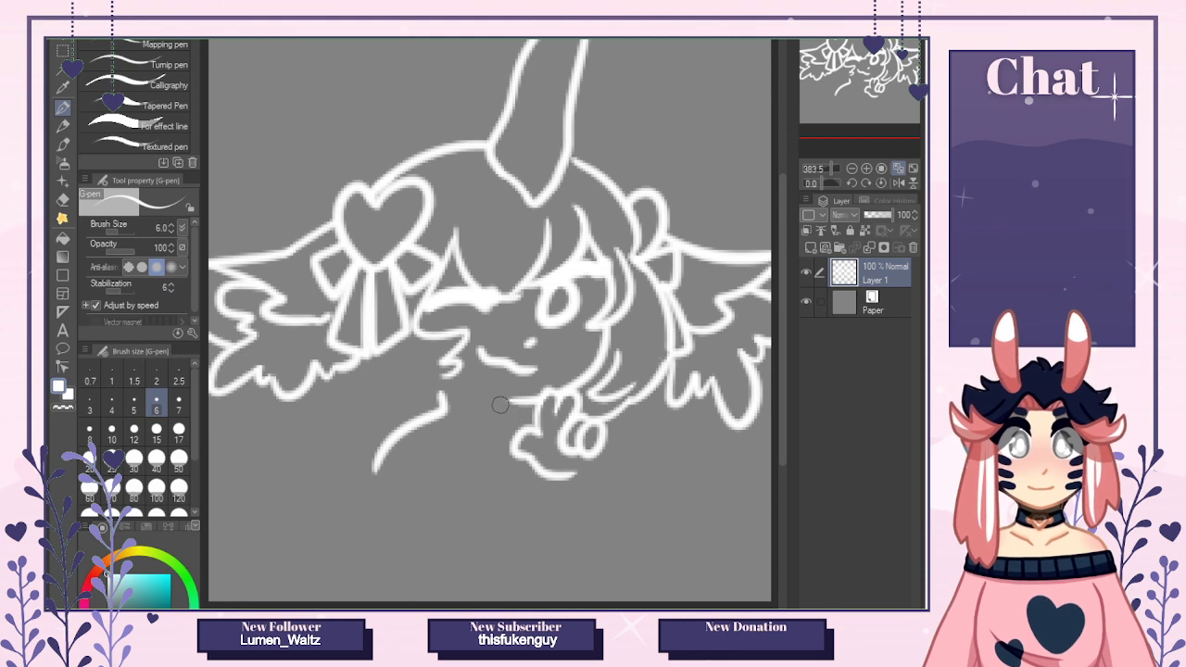
mouse_move(500, 402)
left_mouse_down()
mouse_move(506, 418)
mouse_move(480, 434)
mouse_move(517, 446)
left_mouse_up()
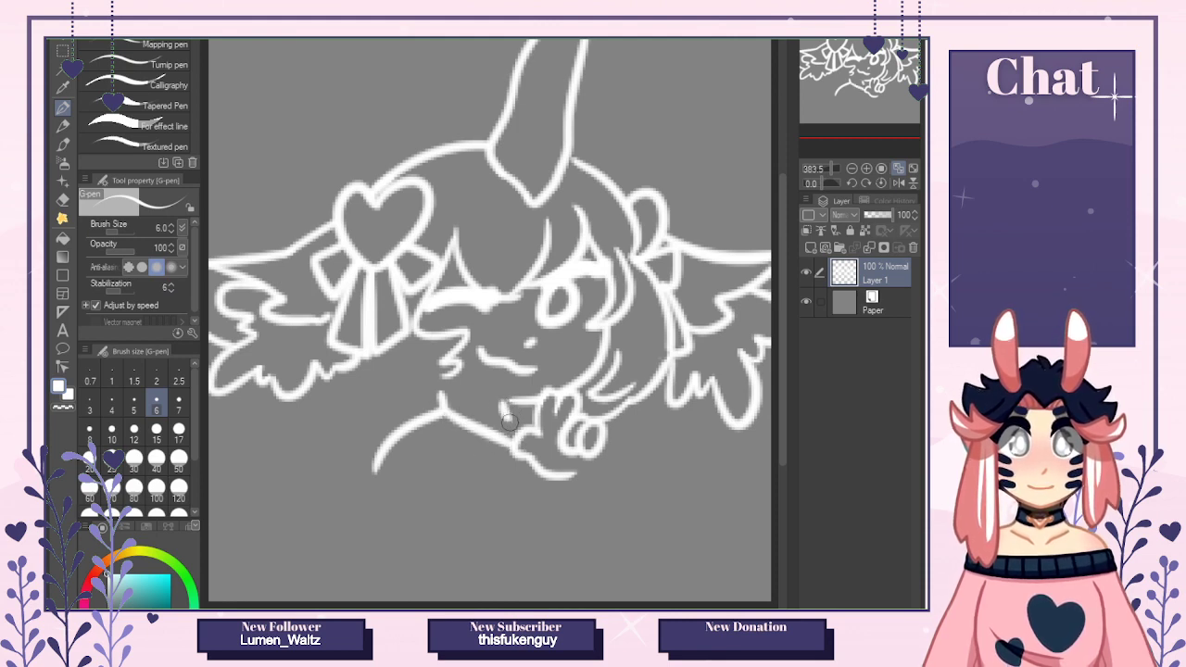
key("ctrl+z")
mouse_move(443, 408)
left_mouse_down()
mouse_move(506, 435)
mouse_move(510, 413)
mouse_move(492, 436)
mouse_move(503, 411)
left_mouse_up()
key("ctrl+z")
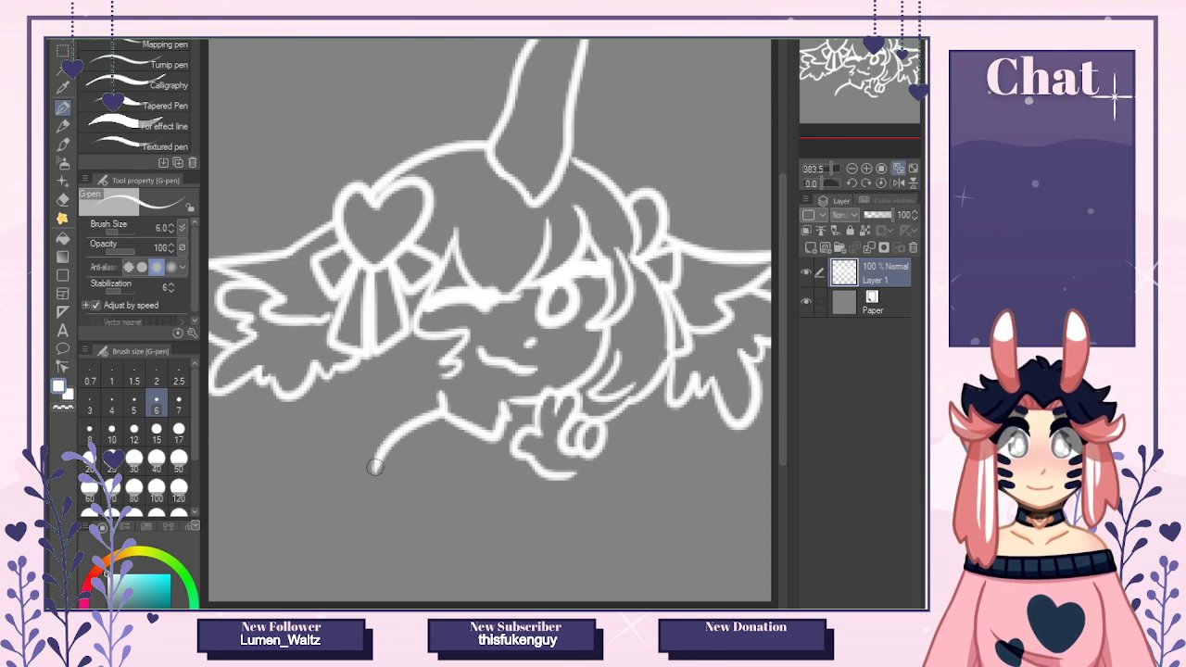
Close off the shoulder and chest with a curved neckline, and add a wavy ruffle along its lower edge.
mouse_move(375, 469)
left_mouse_down()
mouse_move(496, 481)
mouse_move(491, 436)
mouse_move(530, 470)
left_mouse_up()
left_click_drag(508, 414, 538, 413)
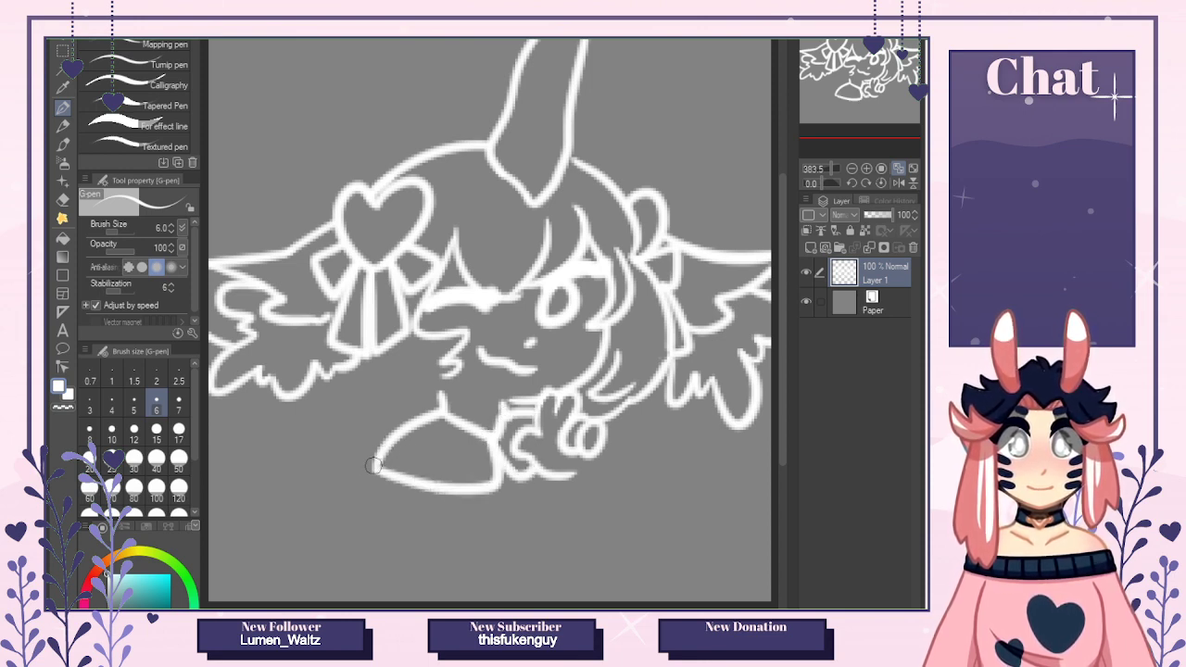
mouse_move(372, 464)
left_mouse_down()
mouse_move(363, 491)
mouse_move(431, 514)
mouse_move(471, 502)
mouse_move(511, 514)
mouse_move(505, 481)
mouse_move(532, 496)
mouse_move(544, 472)
left_mouse_up()
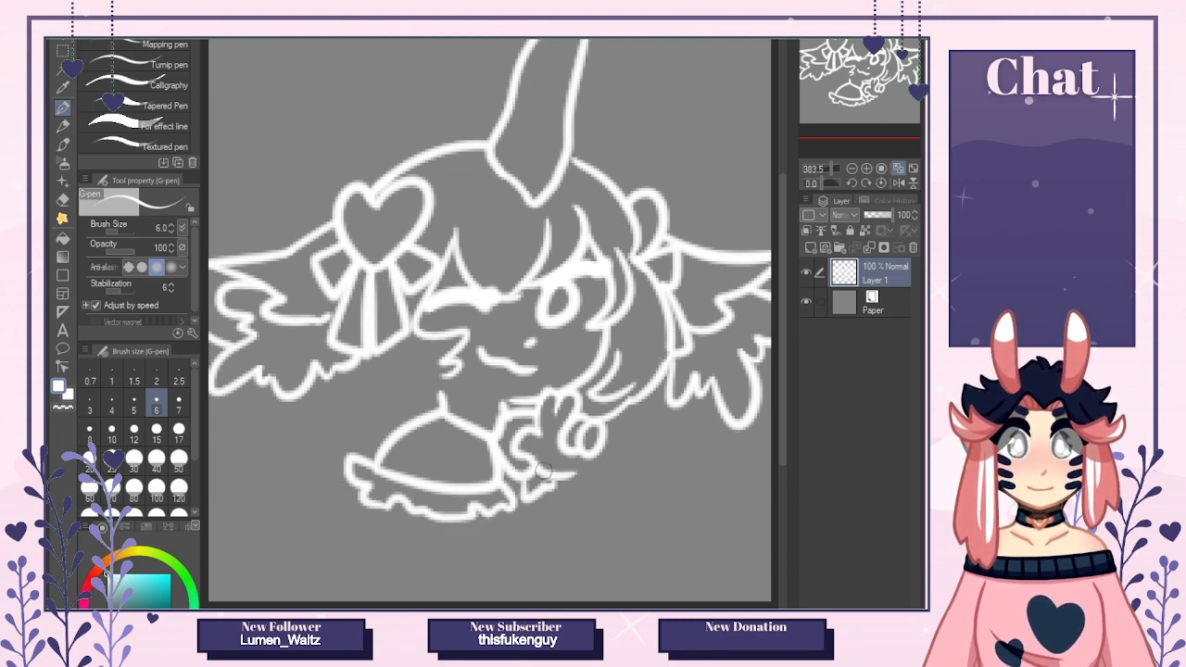
Check the character reference document, and sketch a ruffled cuff around the wrist beneath the propping hand.
key("ctrl+Tab")
mouse_move(841, 47)
left_mouse_down()
mouse_move(843, 61)
mouse_move(834, 52)
left_mouse_up()
left_click(593, 465)
mouse_move(592, 465)
left_mouse_down()
mouse_move(568, 485)
mouse_move(626, 468)
mouse_move(633, 443)
mouse_move(556, 491)
mouse_move(570, 496)
left_mouse_up()
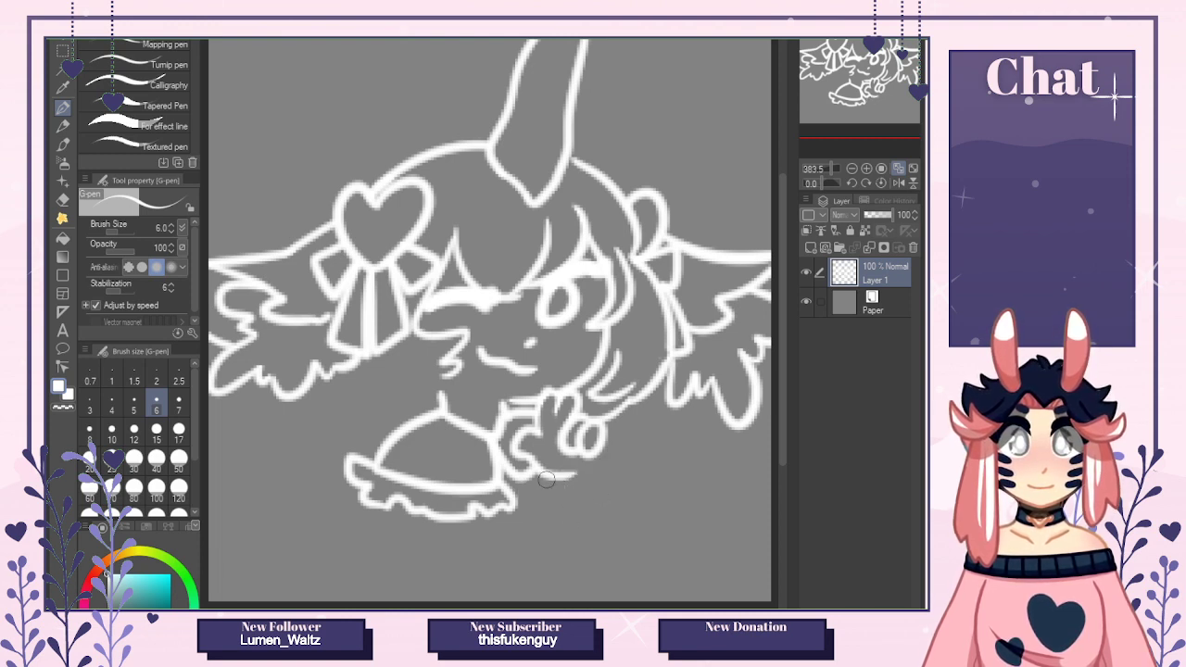
mouse_move(546, 479)
left_mouse_down()
mouse_move(530, 485)
mouse_move(561, 508)
mouse_move(554, 487)
mouse_move(590, 476)
mouse_move(612, 443)
mouse_move(626, 472)
mouse_move(611, 434)
mouse_move(620, 454)
left_mouse_up()
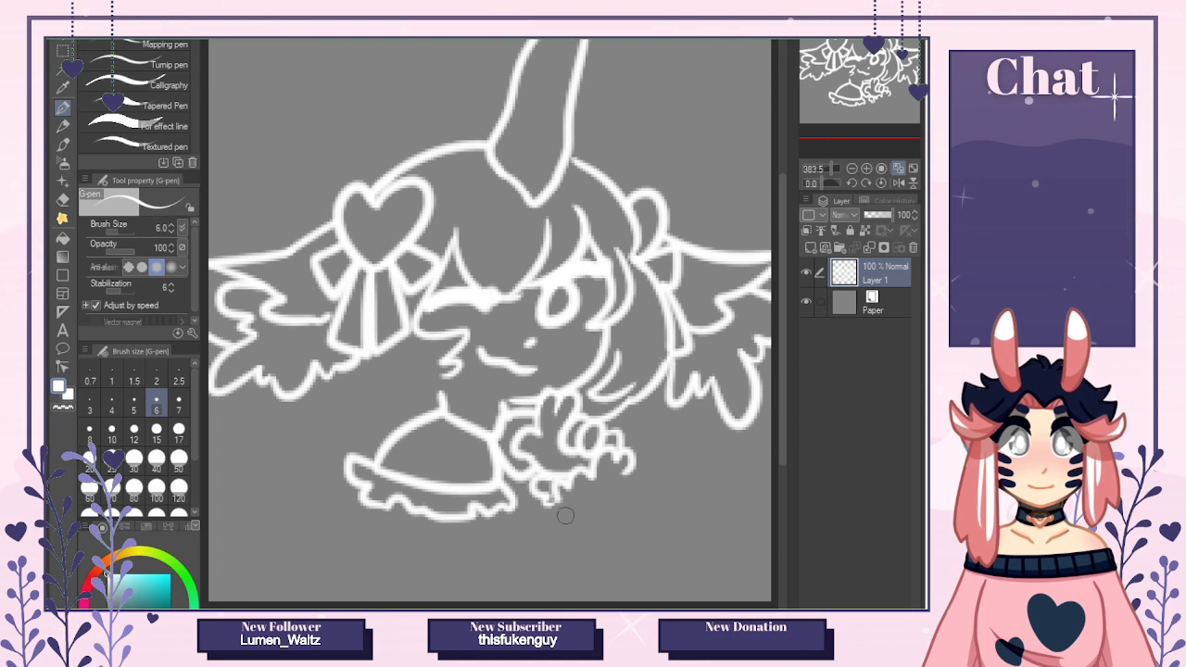
Sketch a puffy sleeve with a rounded elbow extending diagonally down from the ruffled wrist cuff, with a fold line along its upper edge.
mouse_move(631, 468)
left_mouse_down()
mouse_move(677, 481)
mouse_move(648, 482)
mouse_move(695, 516)
left_mouse_up()
key("ctrl+z")
mouse_move(560, 505)
left_mouse_down()
mouse_move(626, 551)
mouse_move(687, 556)
left_mouse_up()
key("ctrl+z")
mouse_move(565, 510)
left_mouse_down()
mouse_move(601, 542)
mouse_move(681, 559)
mouse_move(698, 522)
left_mouse_up()
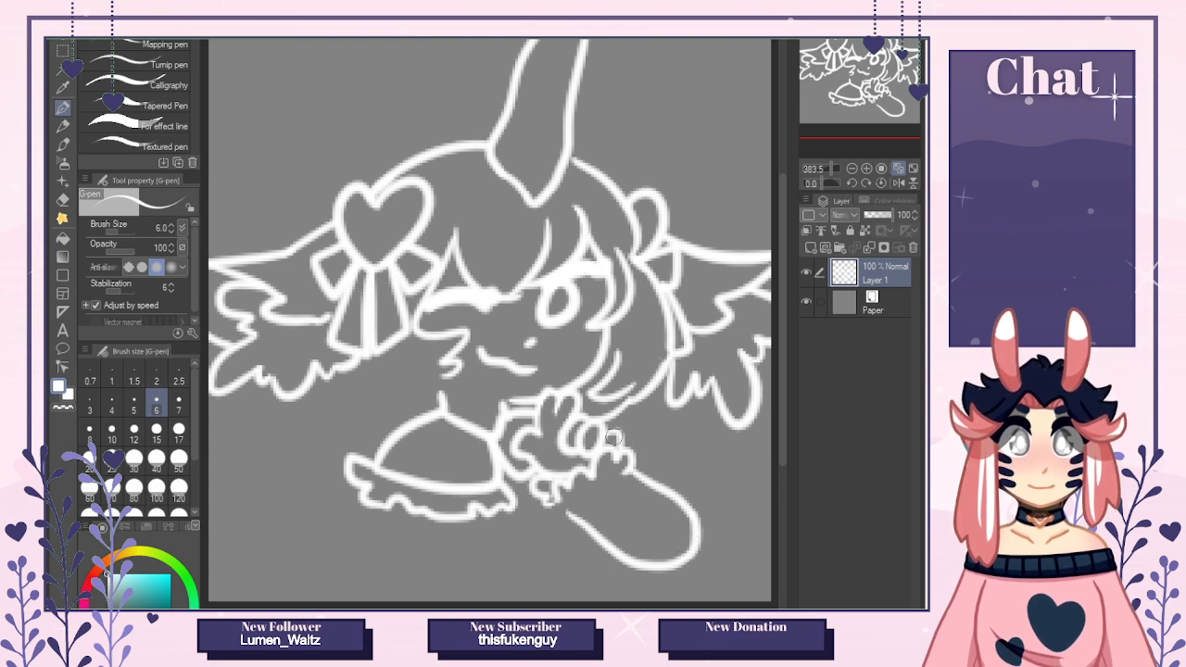
left_click_drag(621, 445, 674, 498)
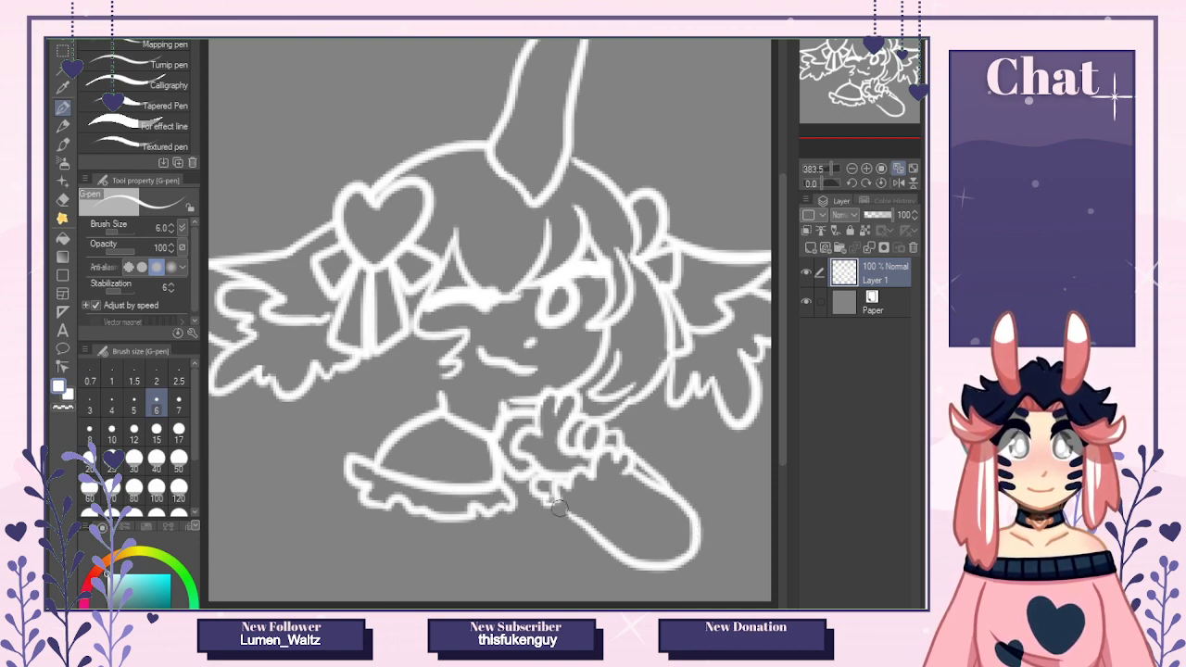
left_click_drag(550, 506, 612, 549)
key("ctrl+z")
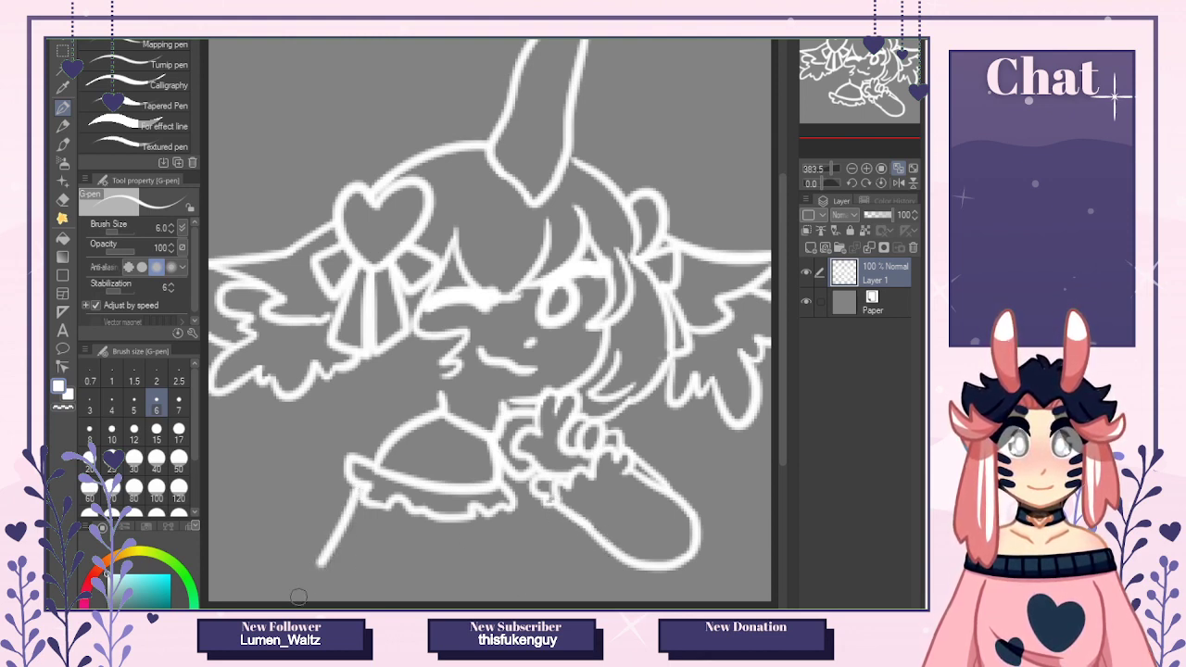
Sketch the other arm as two parallel lines running down from the shoulder ruffle, and add a short line below the bent elbow.
left_click_drag(367, 501, 301, 600)
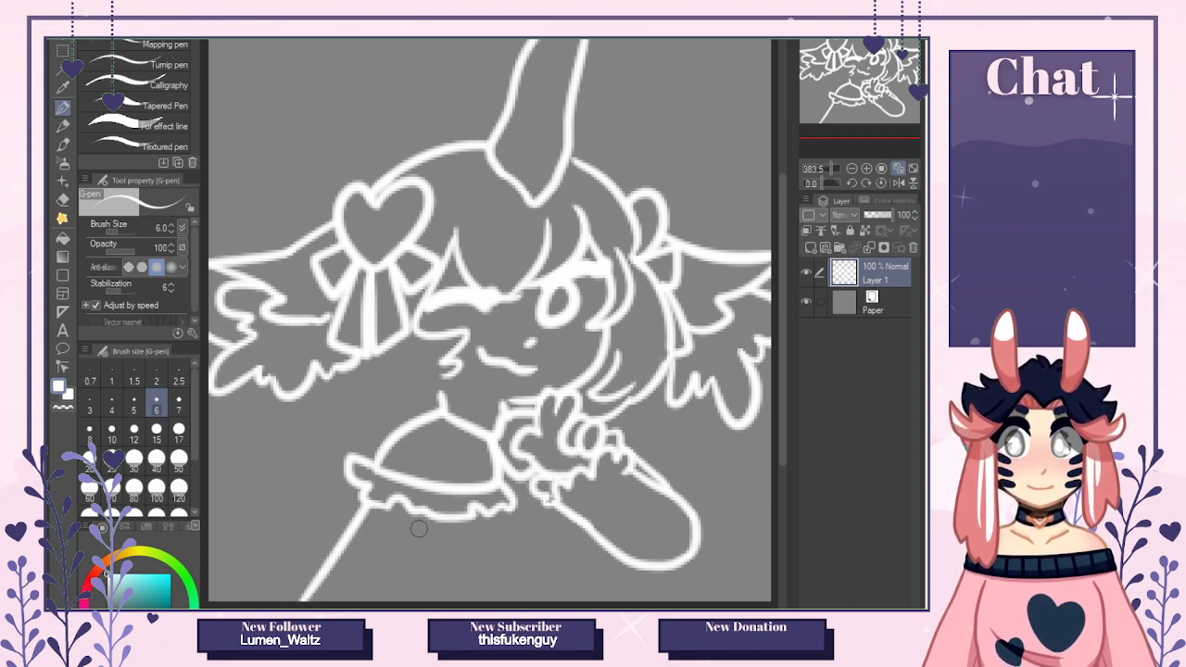
left_click_drag(421, 512, 367, 600)
key("ctrl+z")
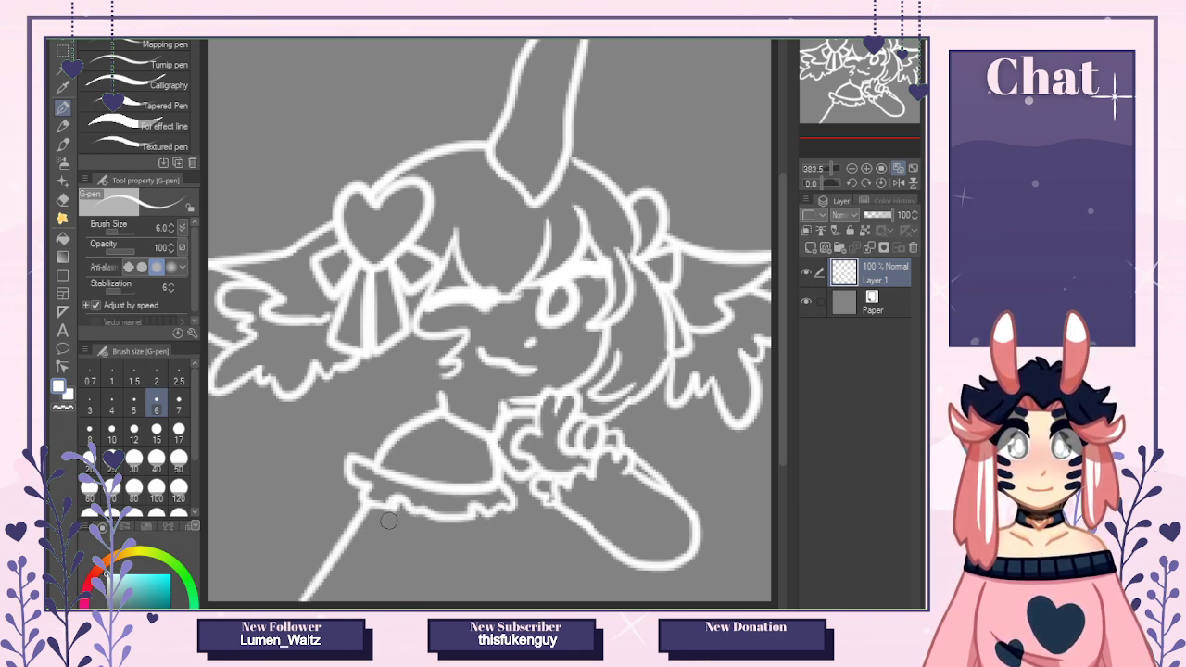
left_click_drag(397, 511, 349, 600)
left_click_drag(678, 558, 719, 601)
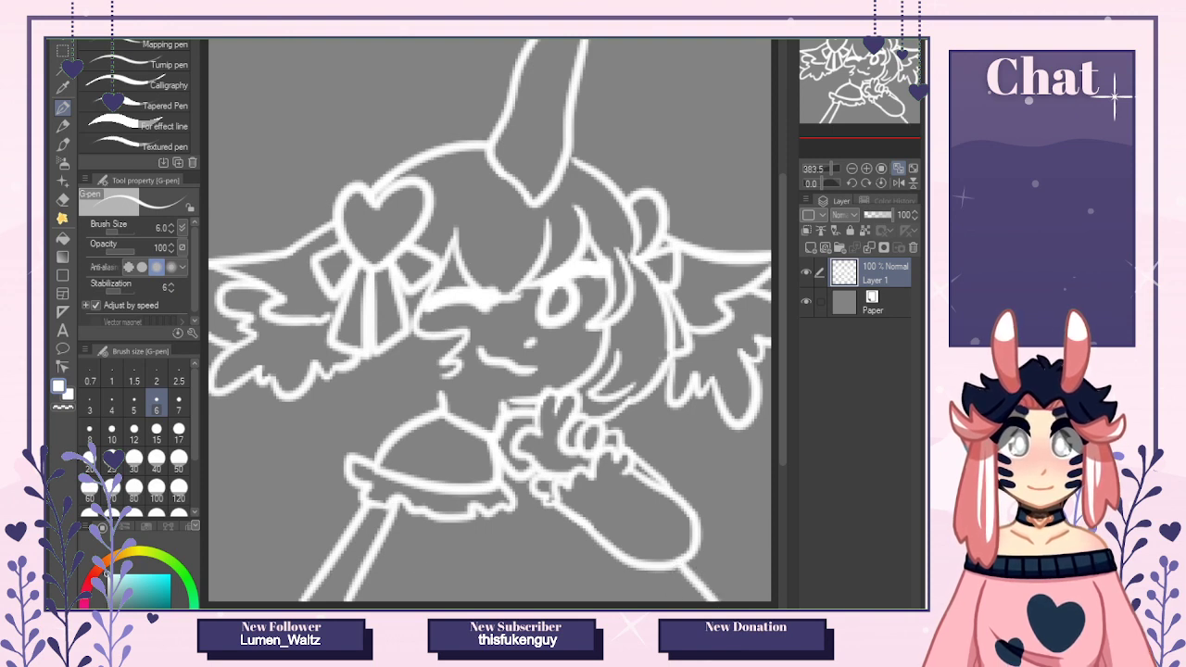
key("ctrl+z")
left_click_drag(659, 563, 706, 600)
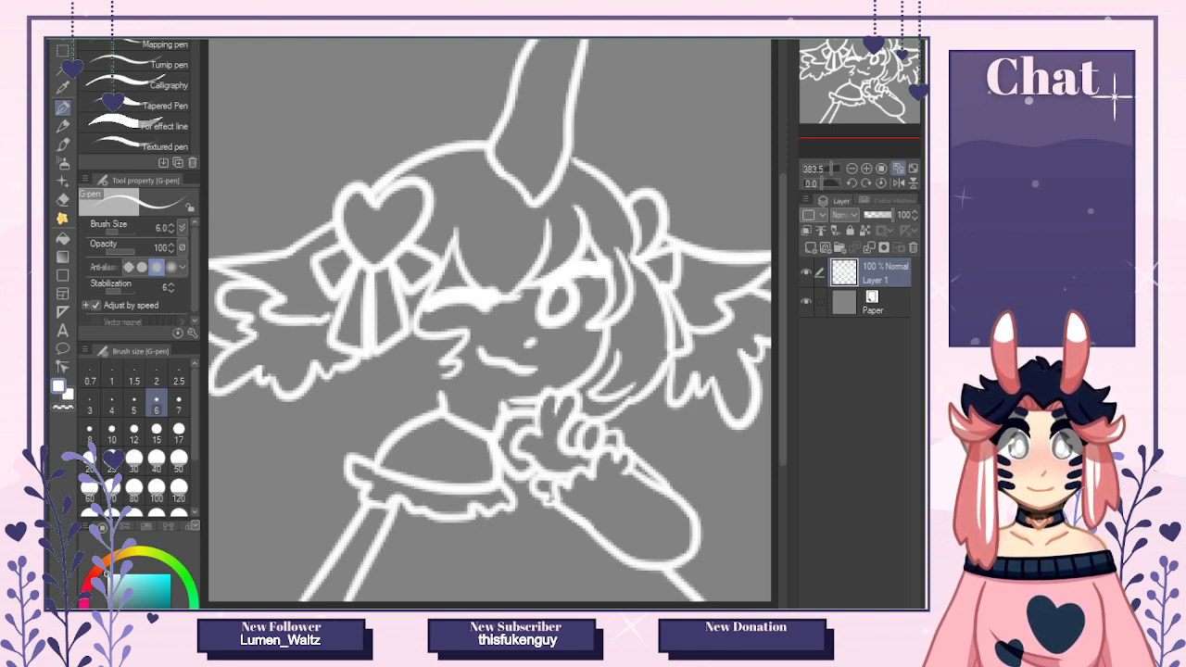
Sketch a fluffy lock of hair curving from beneath the heart bow toward the neck, and erase the stray line at its tufts.
mouse_move(329, 377)
left_mouse_down()
mouse_move(360, 415)
mouse_move(367, 393)
mouse_move(356, 395)
mouse_move(442, 400)
left_mouse_up()
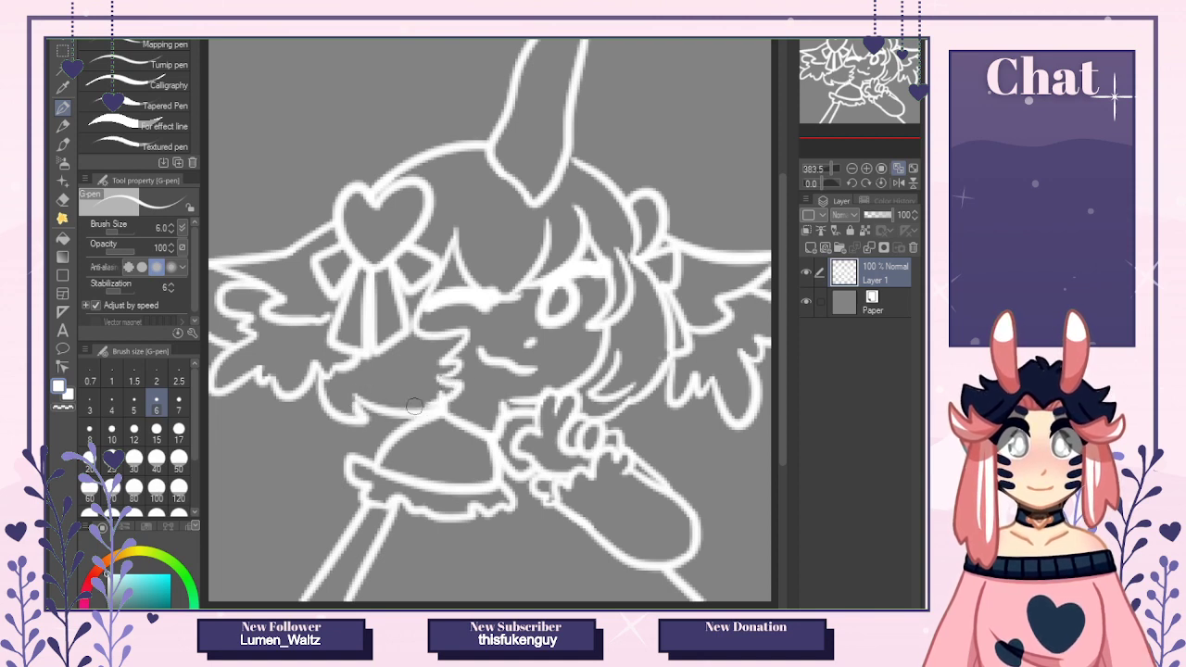
key("e")
left_click_drag(468, 385, 449, 393)
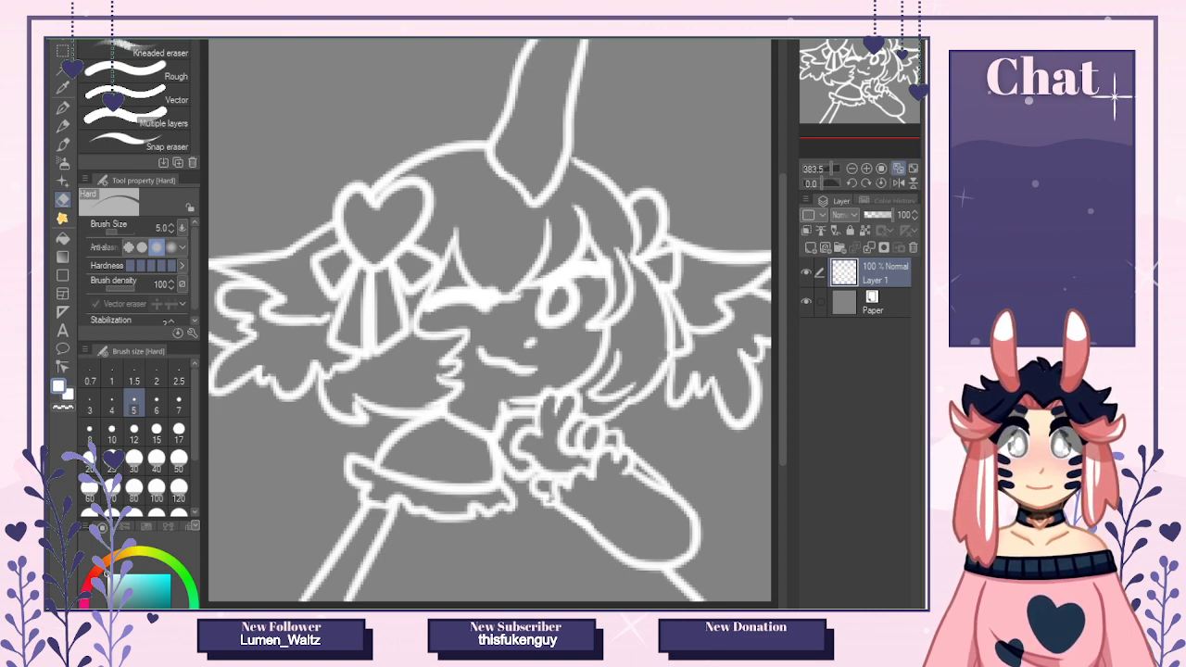
Check the character reference document, and sketch a chest bow beneath the cuff plus a small rounded shape at the canvas's lower edge.
key("ctrl+Tab")
key("p")
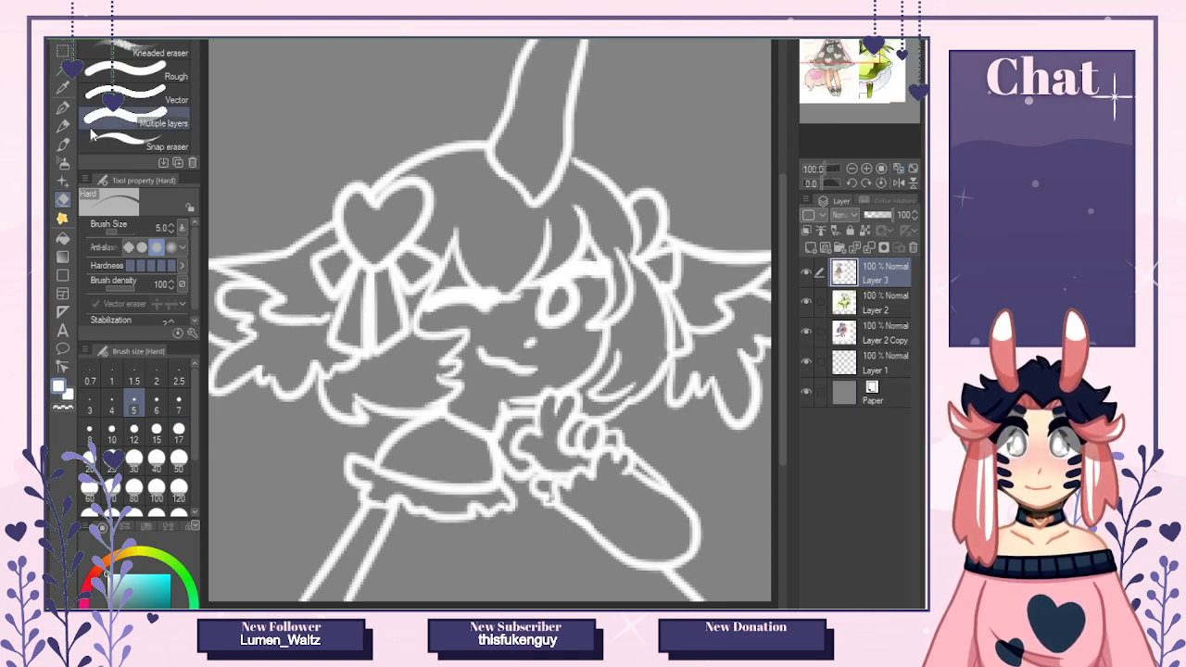
left_click(530, 544)
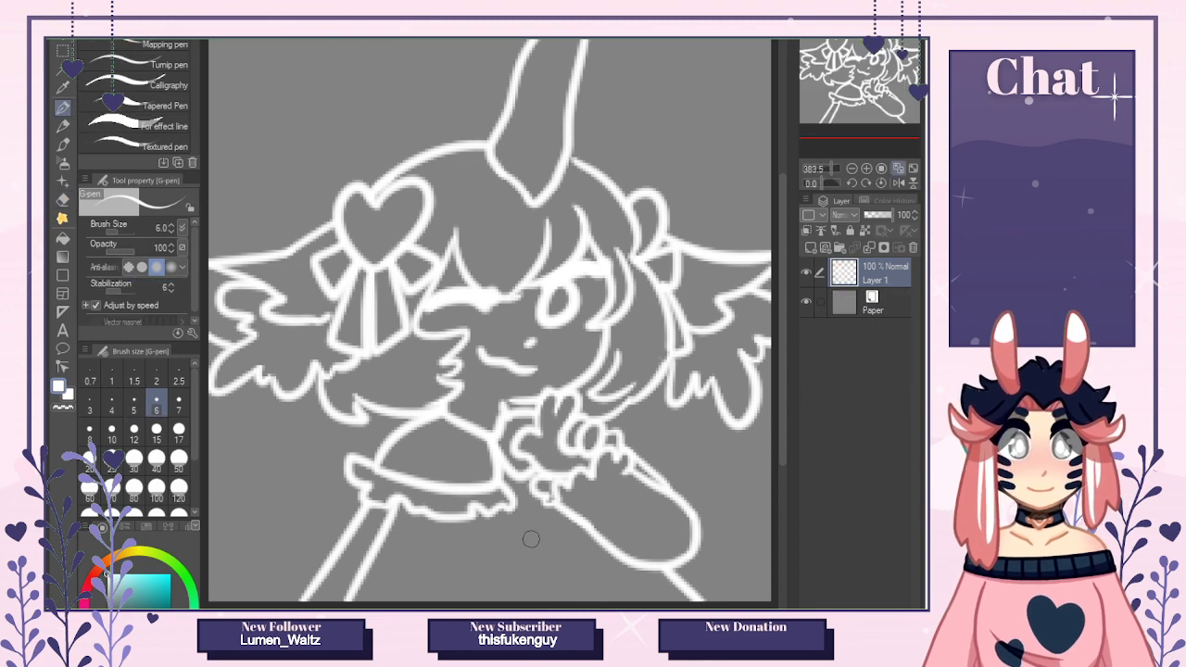
mouse_move(531, 542)
left_mouse_down()
mouse_move(501, 536)
mouse_move(489, 578)
mouse_move(537, 557)
mouse_move(548, 522)
mouse_move(564, 523)
mouse_move(567, 552)
mouse_move(596, 549)
left_mouse_up()
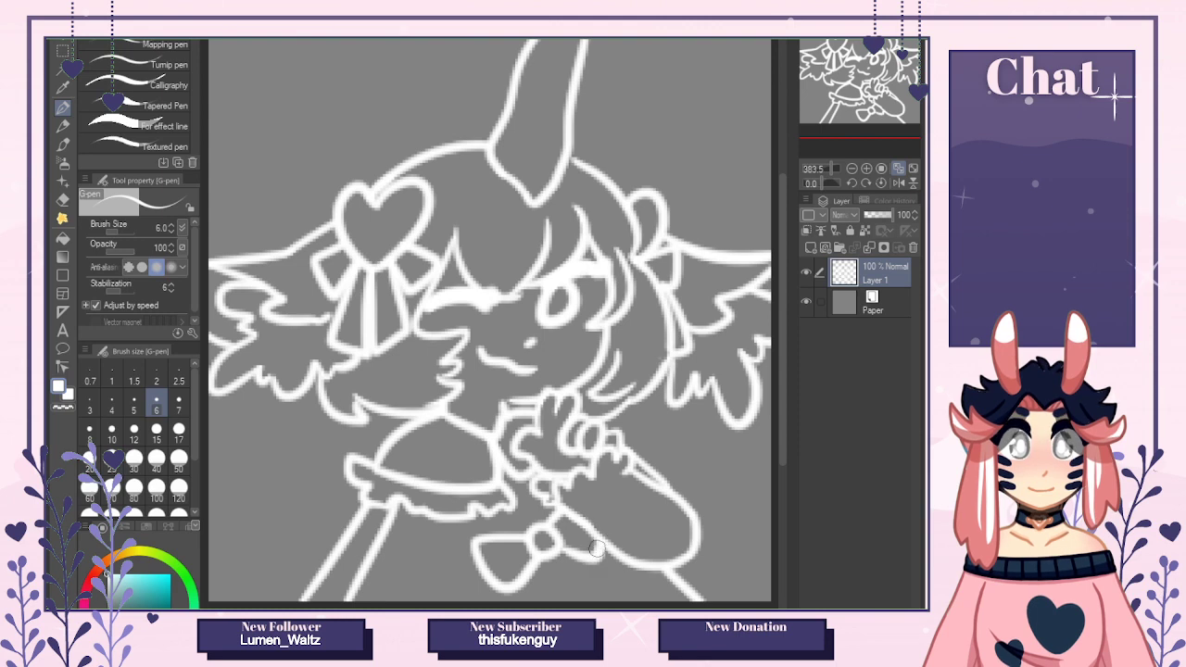
mouse_move(581, 601)
left_mouse_down()
mouse_move(606, 590)
mouse_move(623, 600)
left_mouse_up()
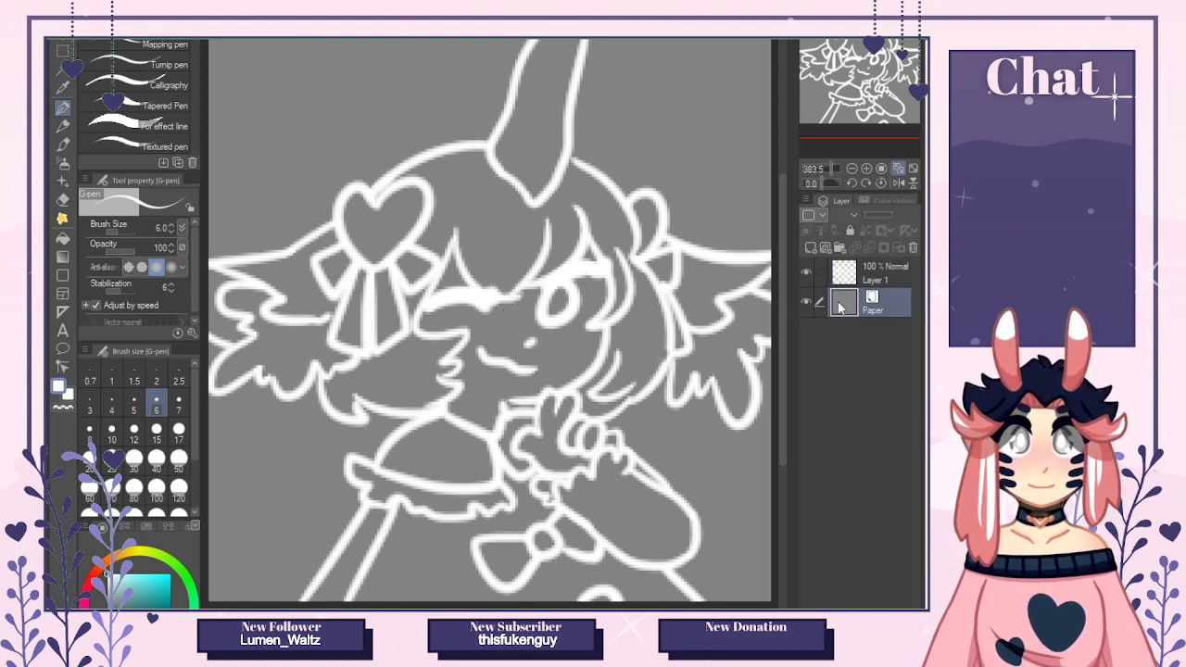
Lock the transparent pixels of Layer 1, recolor the whole sketch black with a size 100 G-pen, then unlock it and restore size 6.
left_click(862, 231)
key("x")
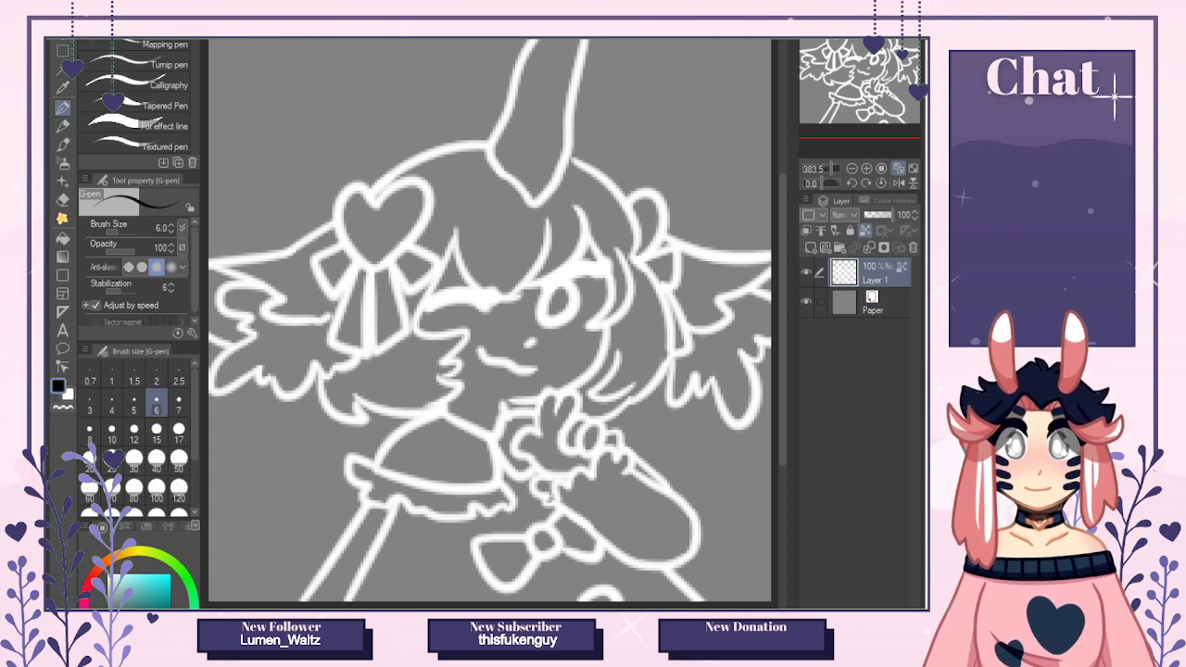
left_click(158, 491)
mouse_move(490, 319)
left_mouse_down()
mouse_move(370, 463)
mouse_move(639, 352)
left_mouse_up()
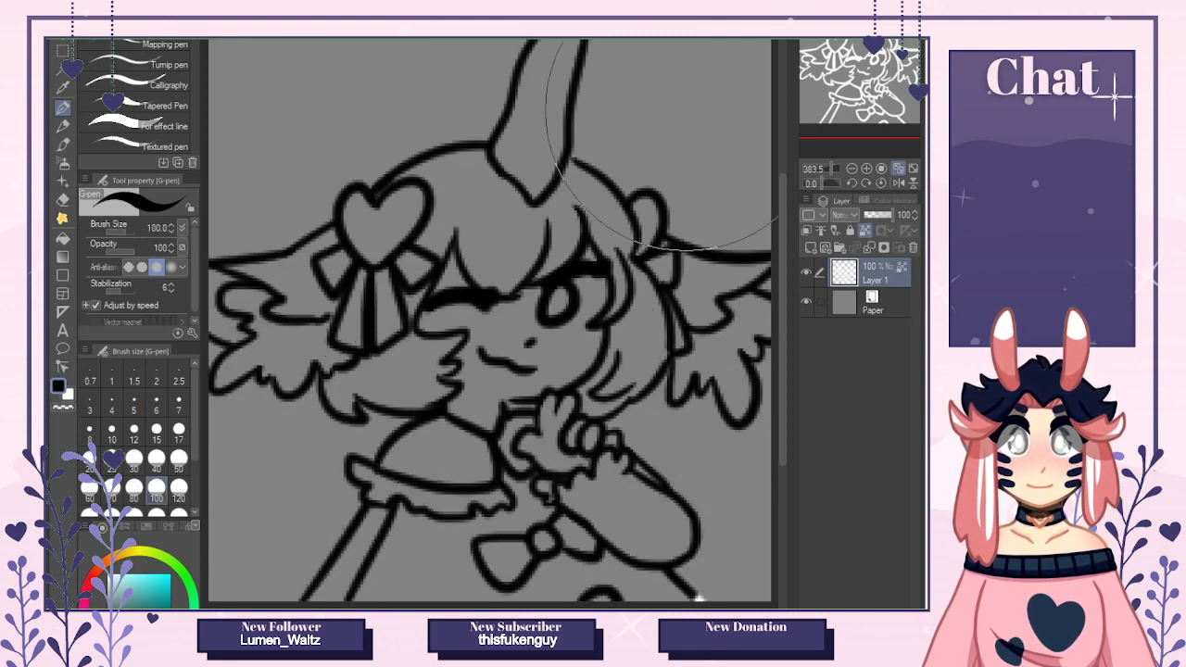
left_click(156, 411)
left_click(865, 234)
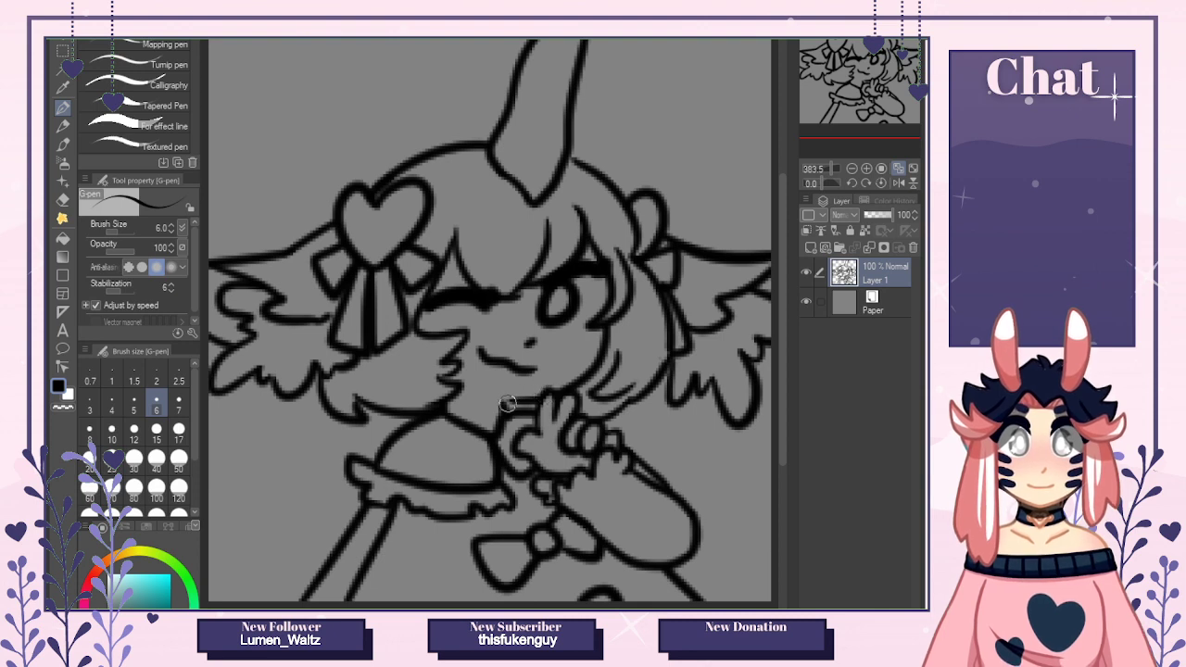
Tidy the collar line beside the propping hand, and add two small dots on the cheek beside the nose.
left_click_drag(500, 398, 549, 397)
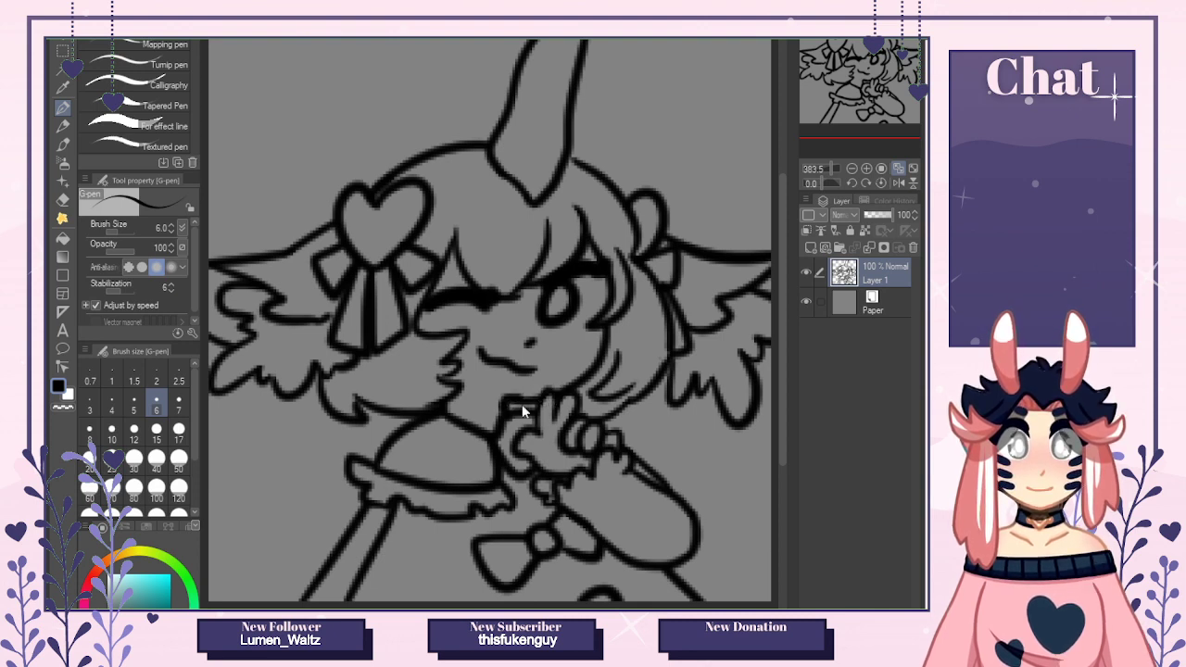
left_click(63, 201)
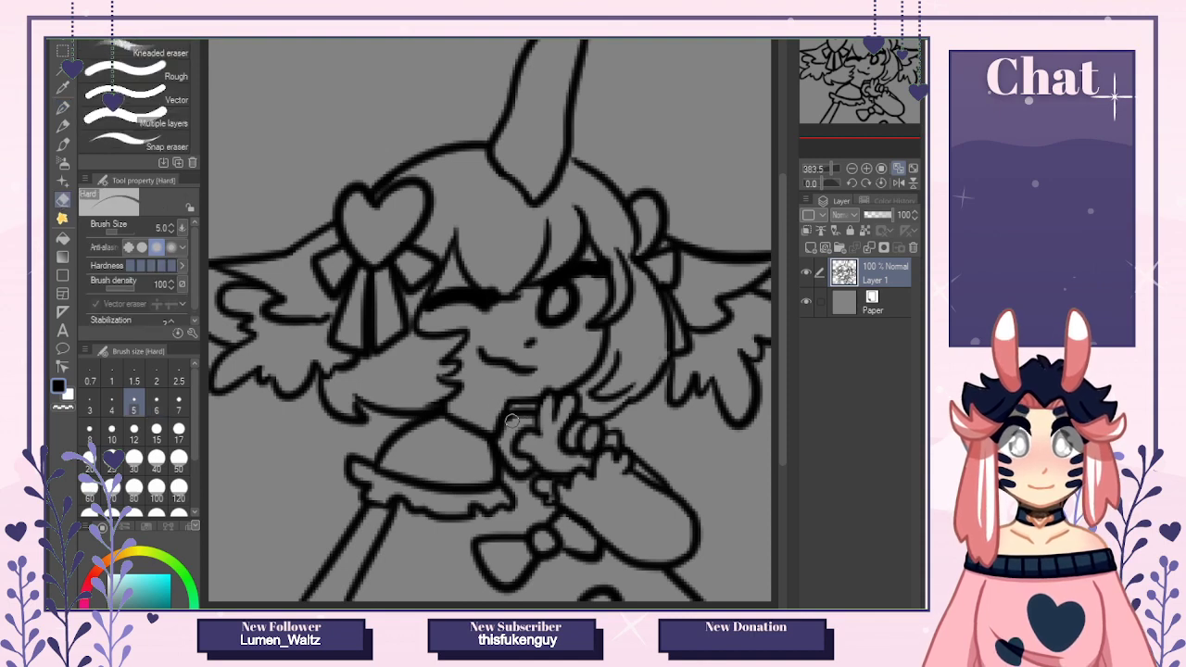
key("p")
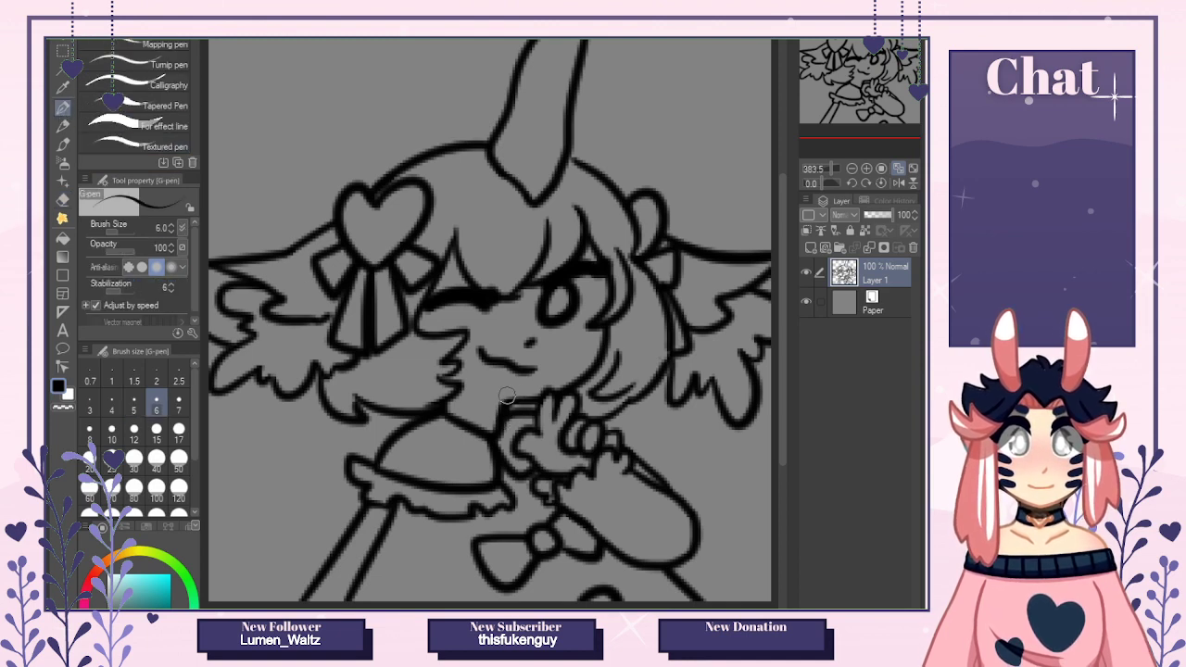
left_click(554, 343)
left_click(569, 342)
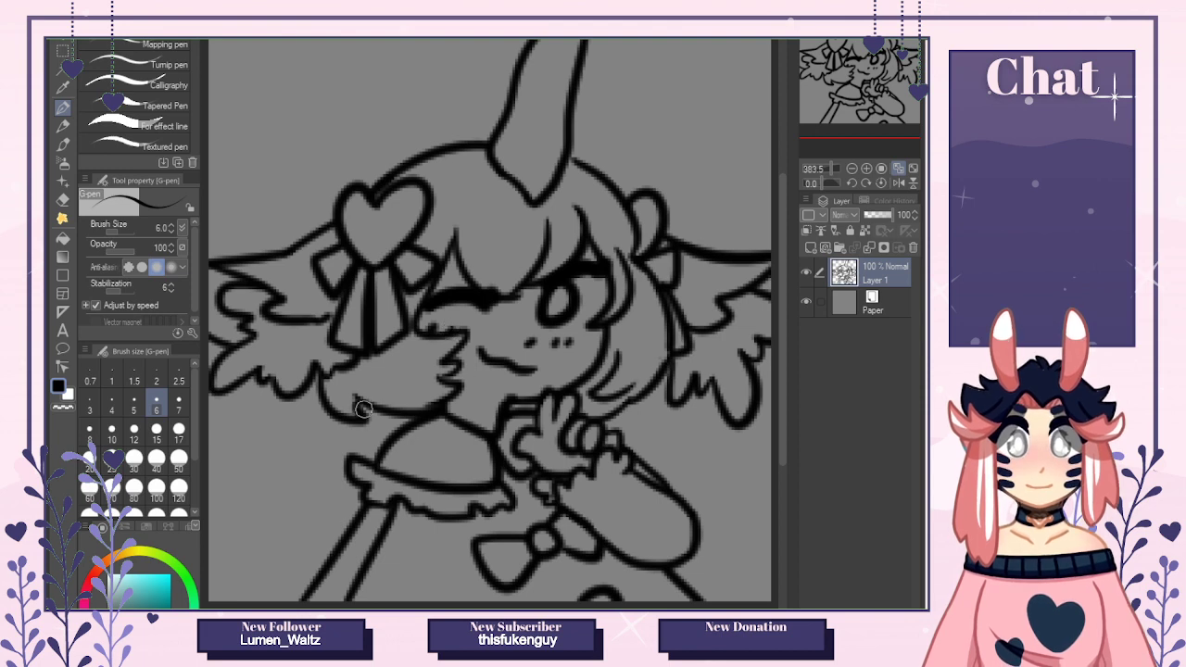
Add a tuft line along the underside of the lower hair lock, and clean up stray lines around the collar and pigtail.
left_click_drag(361, 417, 398, 426)
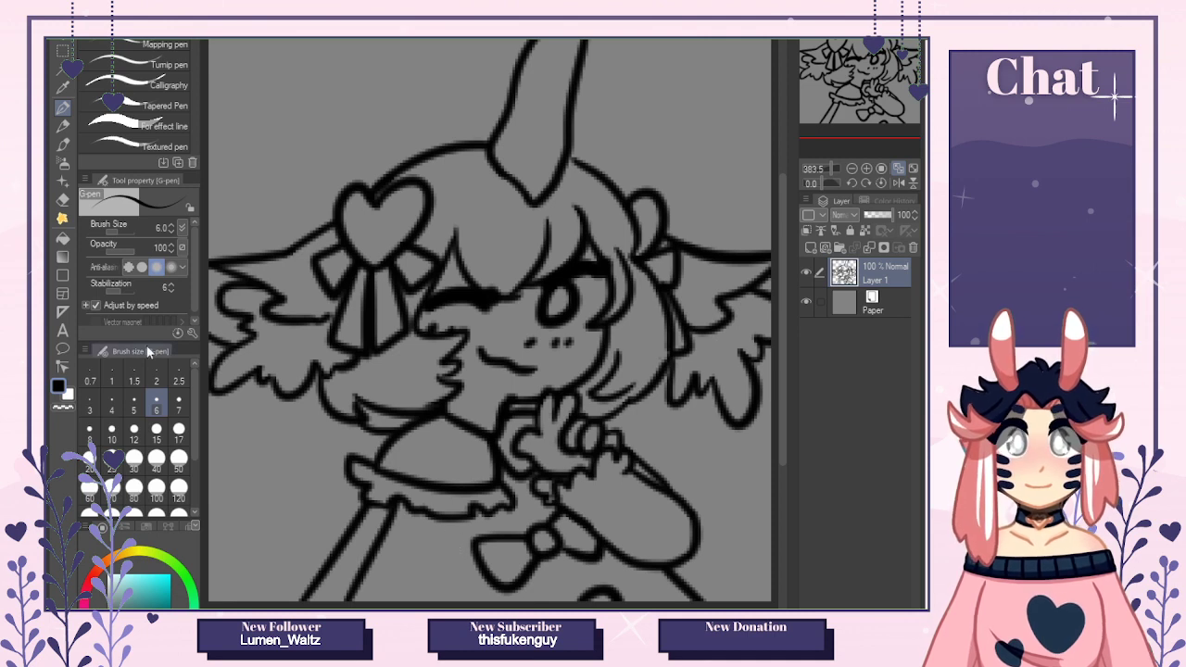
left_click(64, 200)
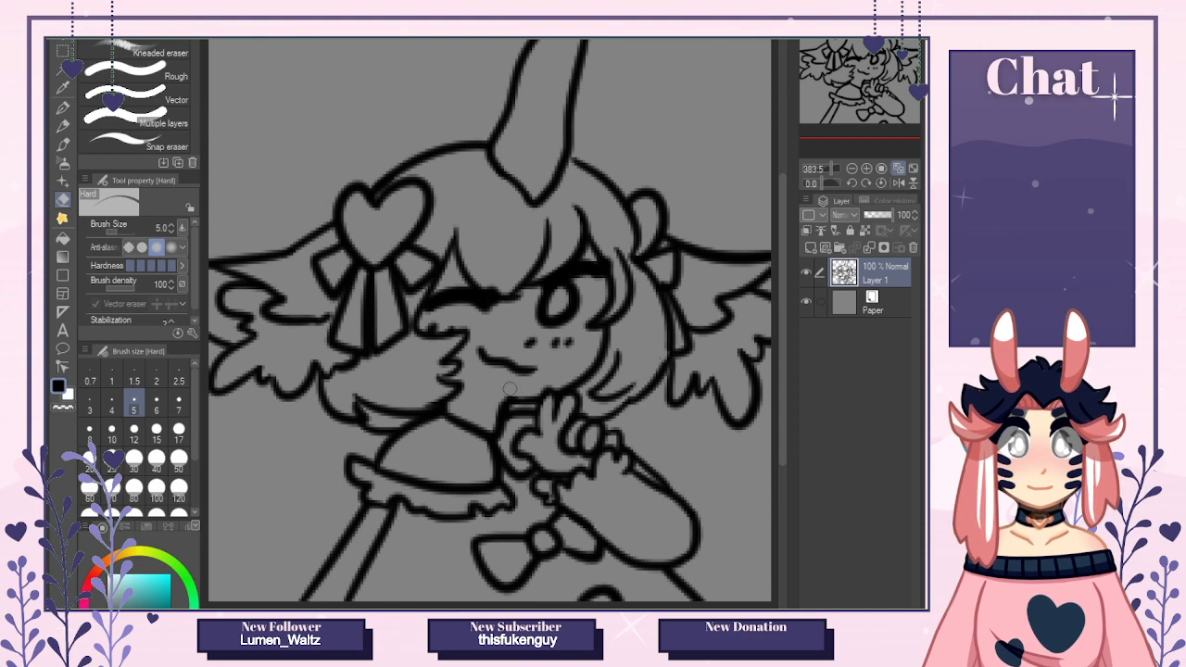
left_click(63, 107)
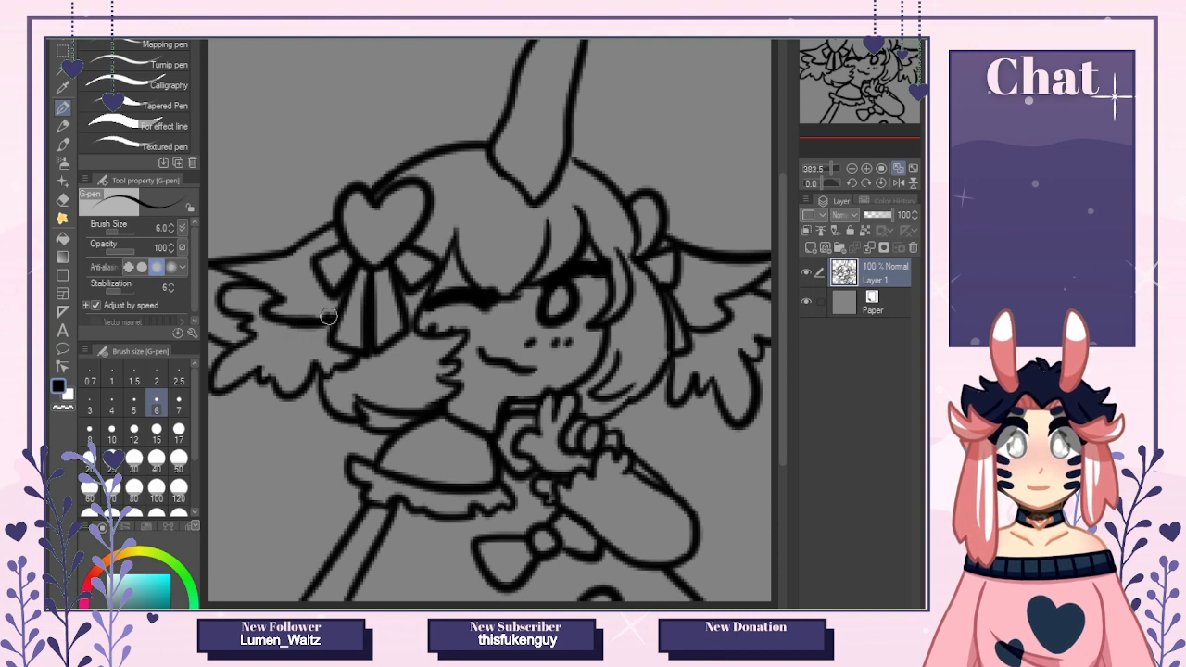
left_click(63, 200)
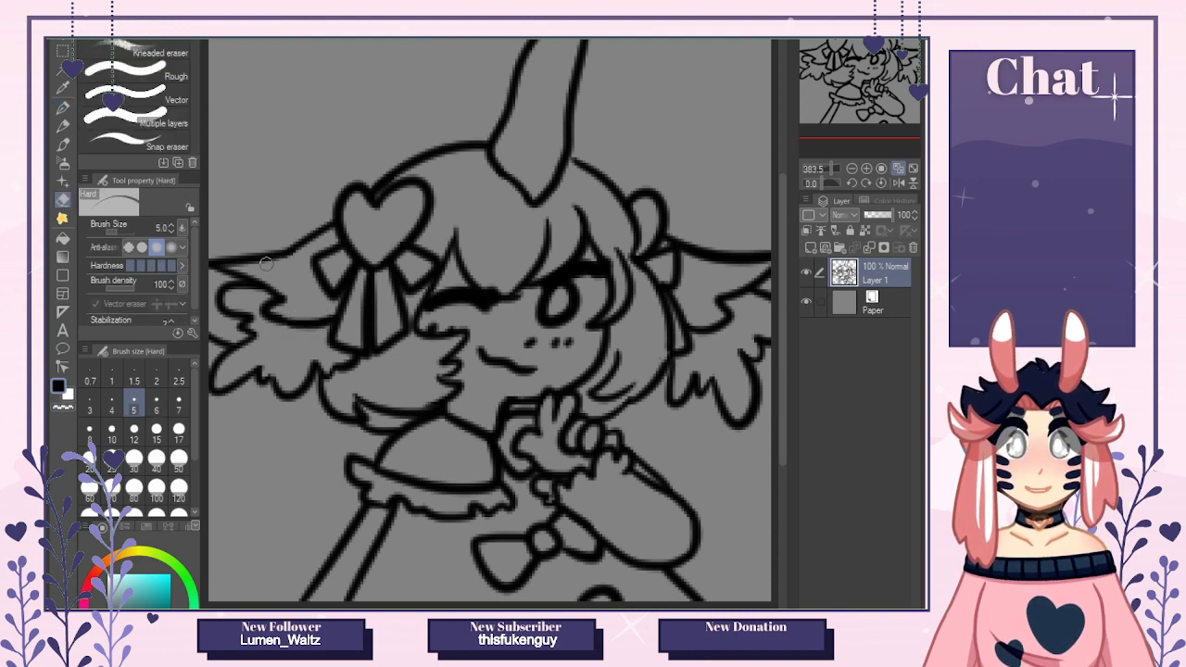
key("p")
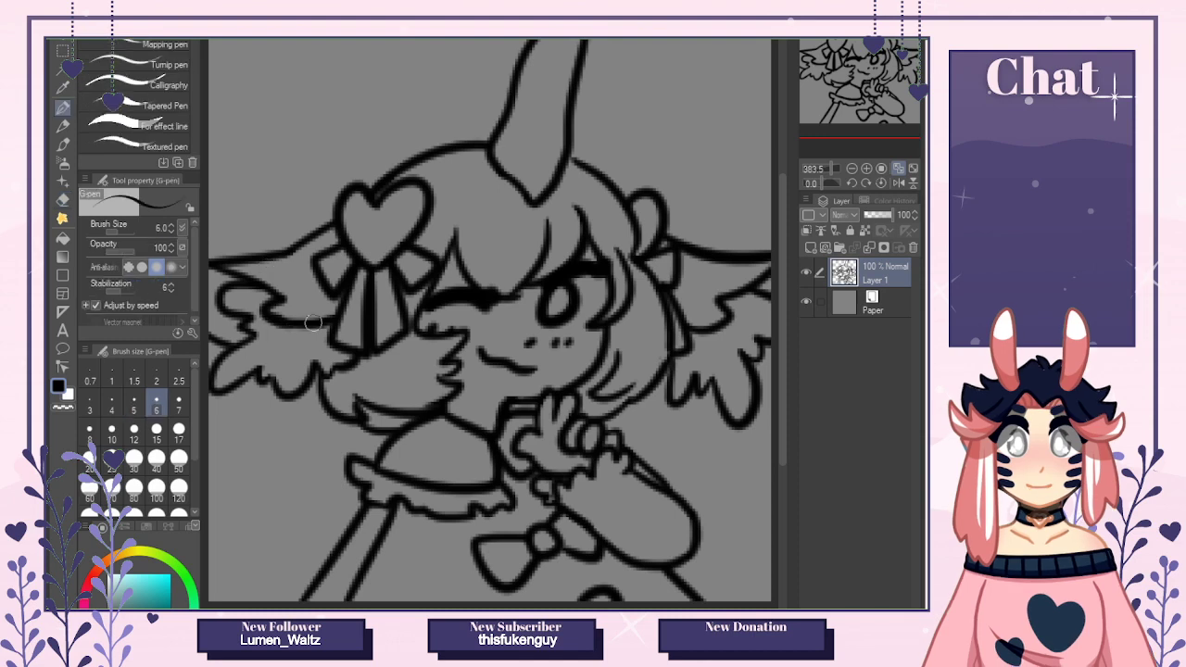
key("e")
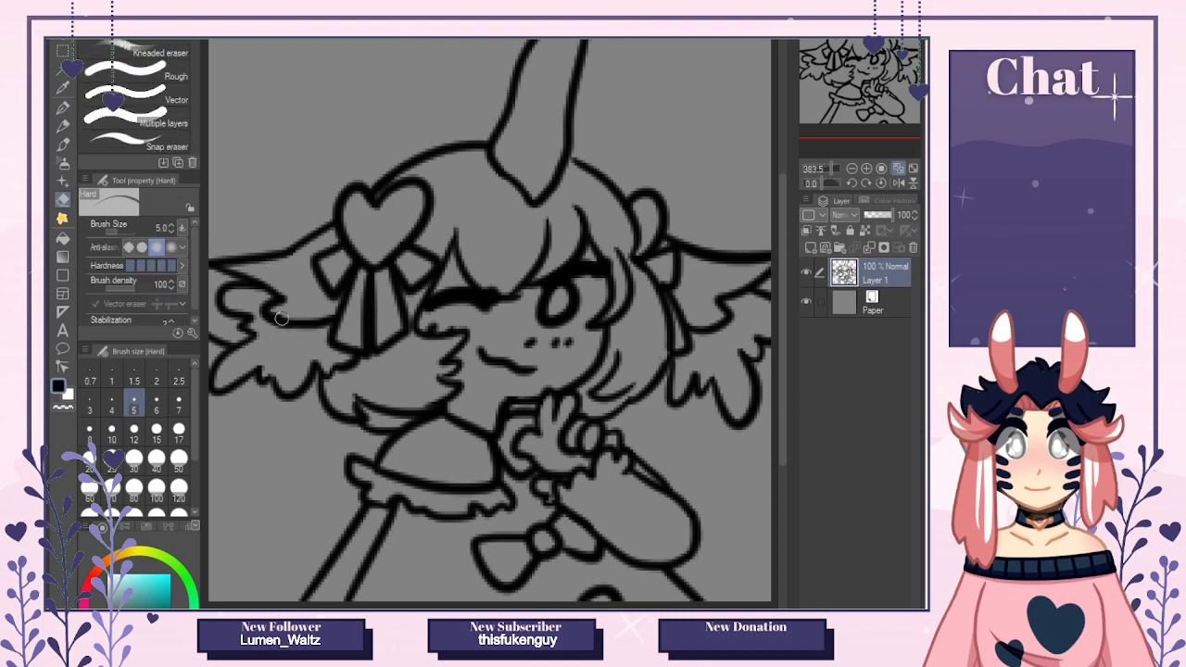
left_click(63, 107)
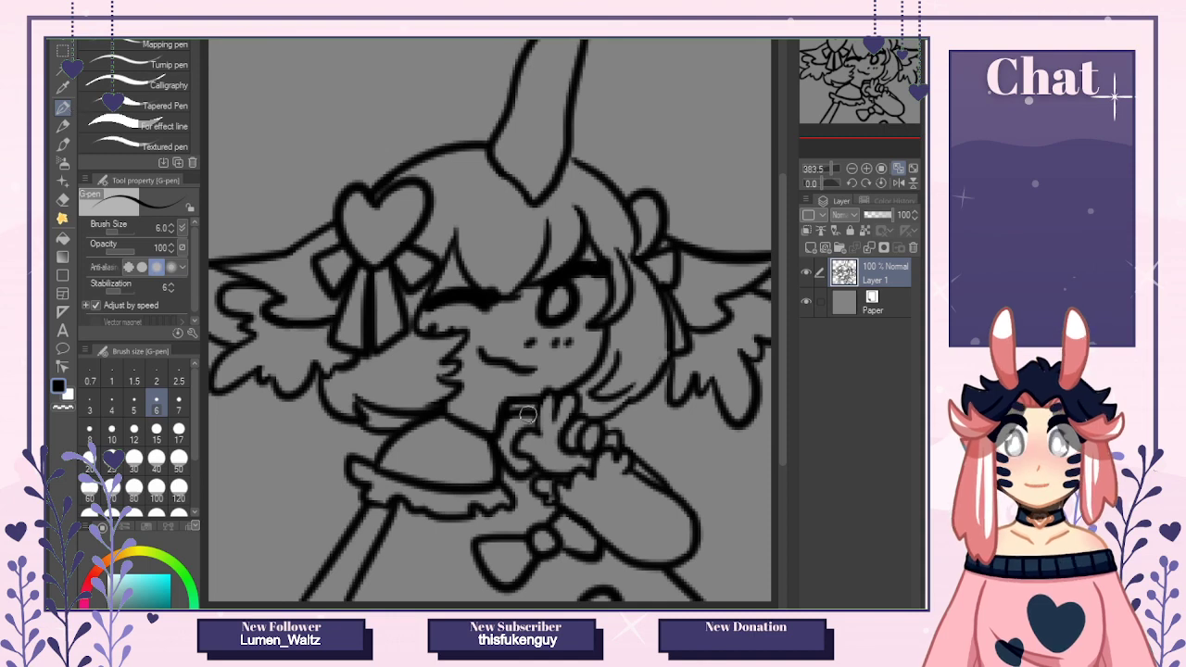
Redraw the pointed base of the ear where it meets the fringe, and erase the excess outline.
left_click_drag(512, 177, 547, 211)
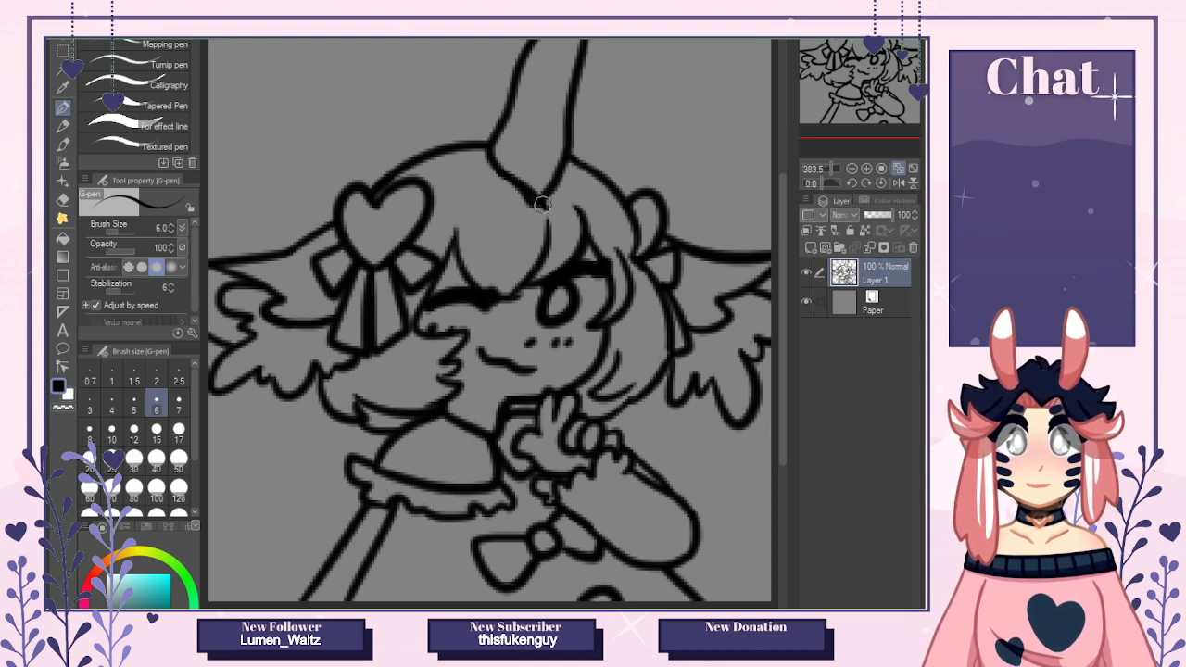
key("e")
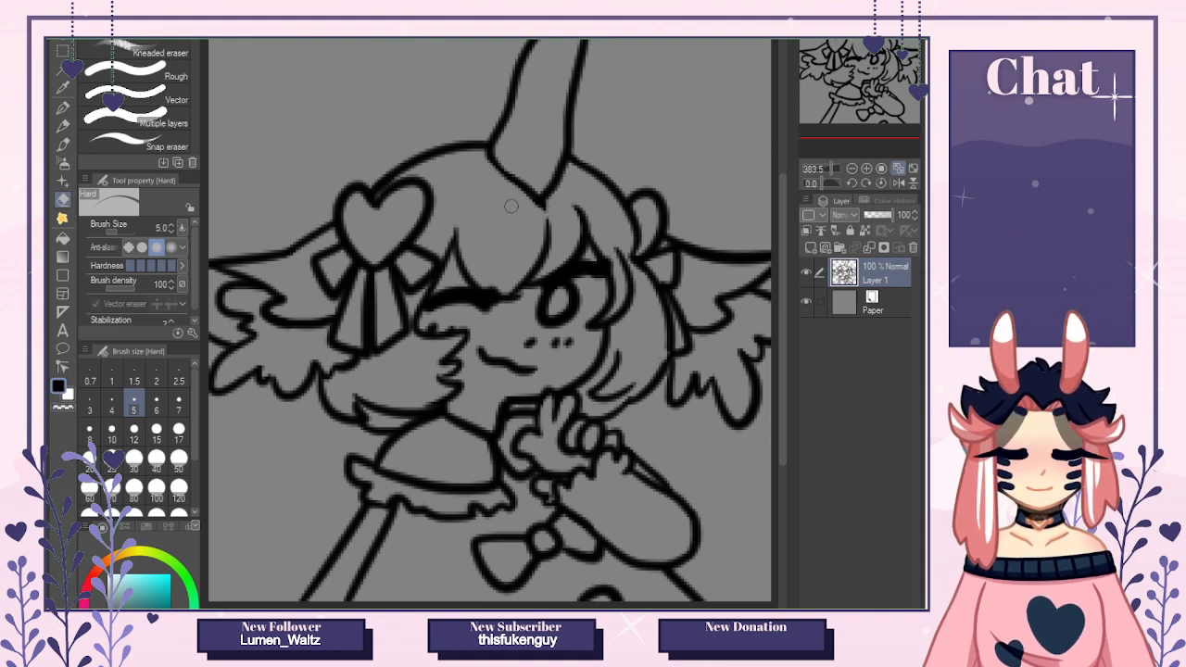
key("p")
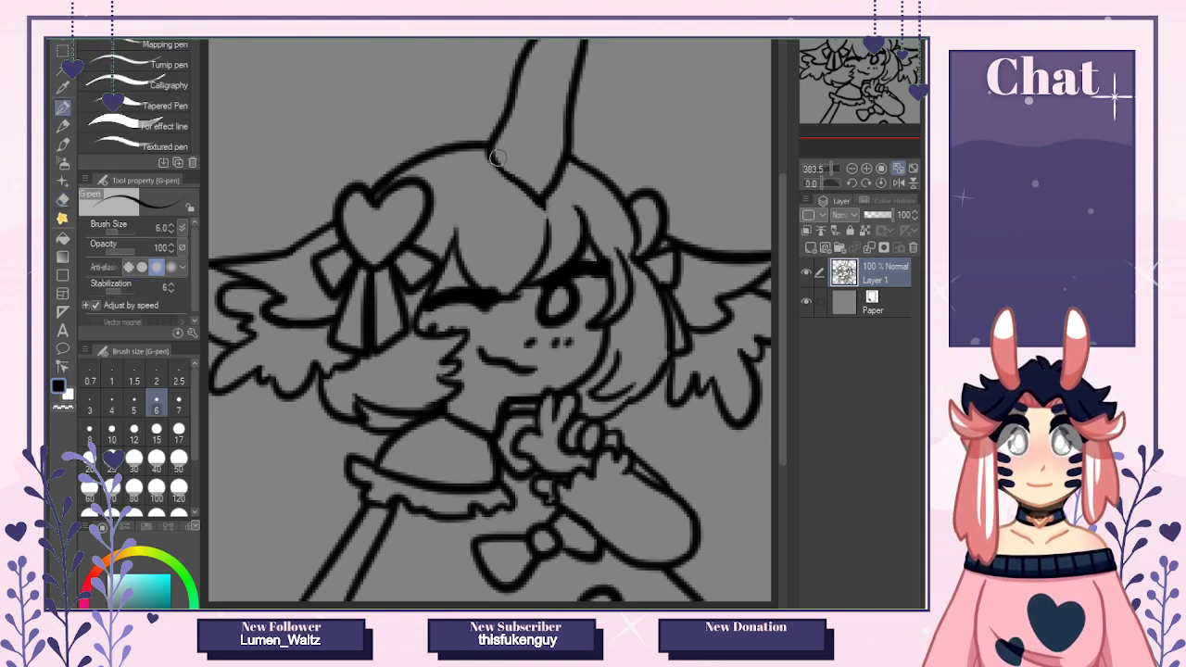
left_click_drag(488, 148, 528, 193)
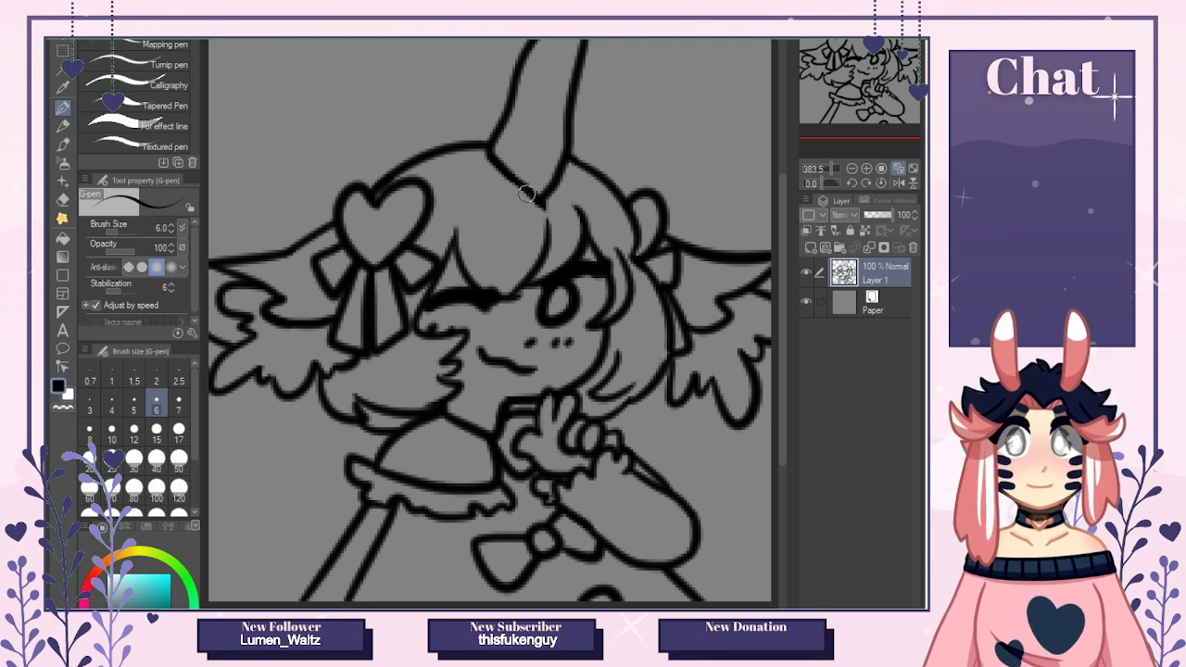
Add a new layer beneath the line art, and block in the hair and pigtails in the reference's tan with a size 25 G-pen.
left_click(843, 310)
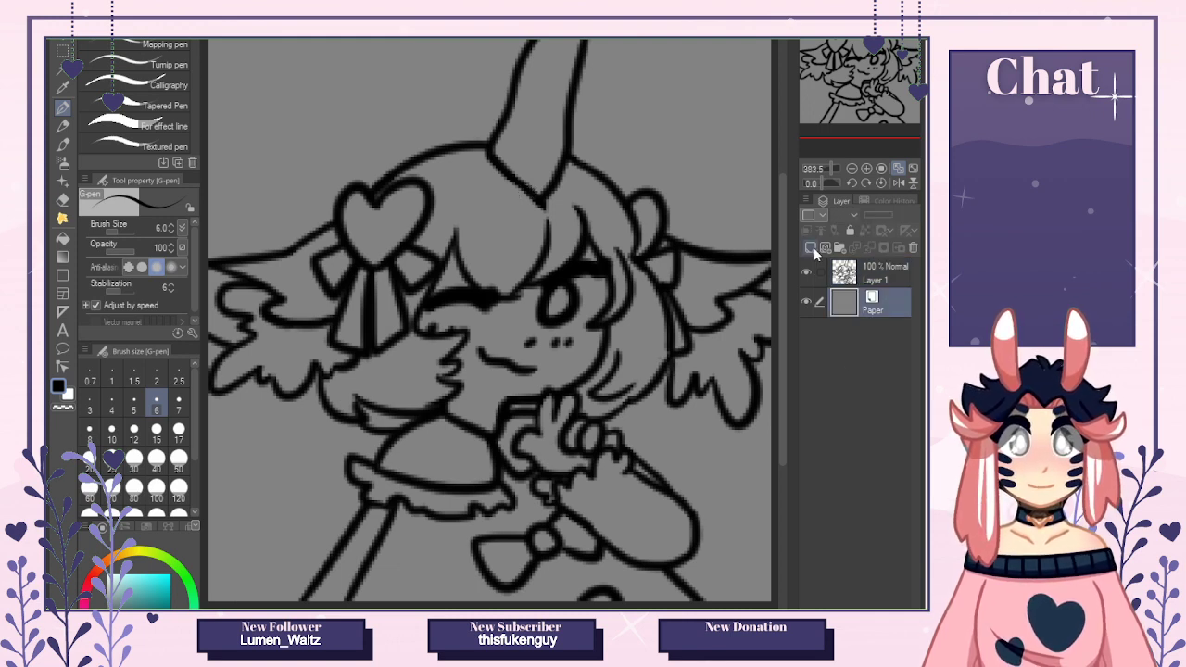
left_click(810, 248)
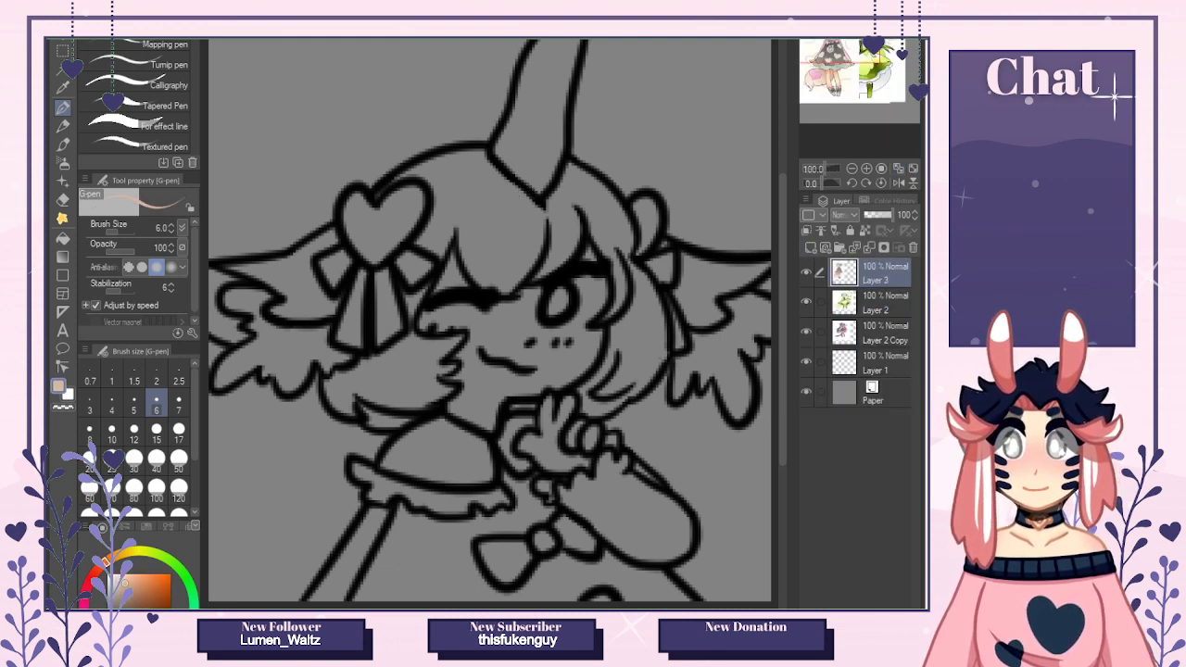
left_click(111, 459)
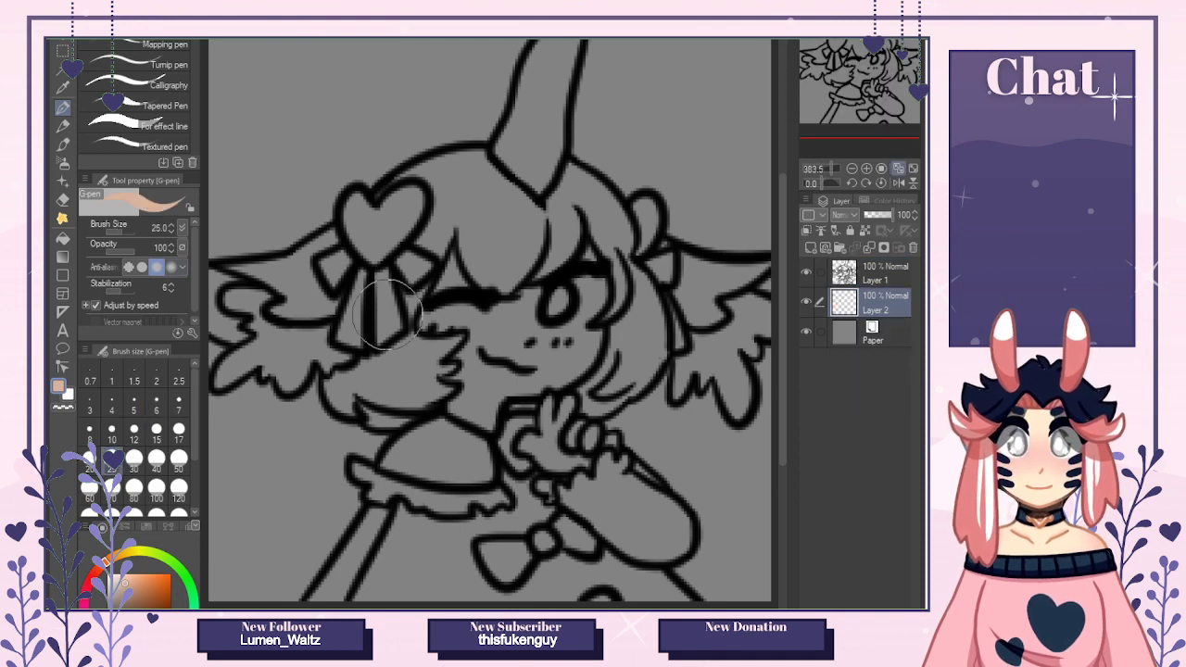
mouse_move(454, 190)
left_mouse_down()
mouse_move(401, 217)
mouse_move(519, 181)
mouse_move(574, 217)
mouse_move(551, 199)
mouse_move(621, 380)
mouse_move(240, 268)
left_mouse_up()
mouse_move(704, 269)
left_mouse_down()
mouse_move(692, 305)
mouse_move(693, 276)
mouse_move(727, 264)
left_mouse_up()
key("ctrl+Tab")
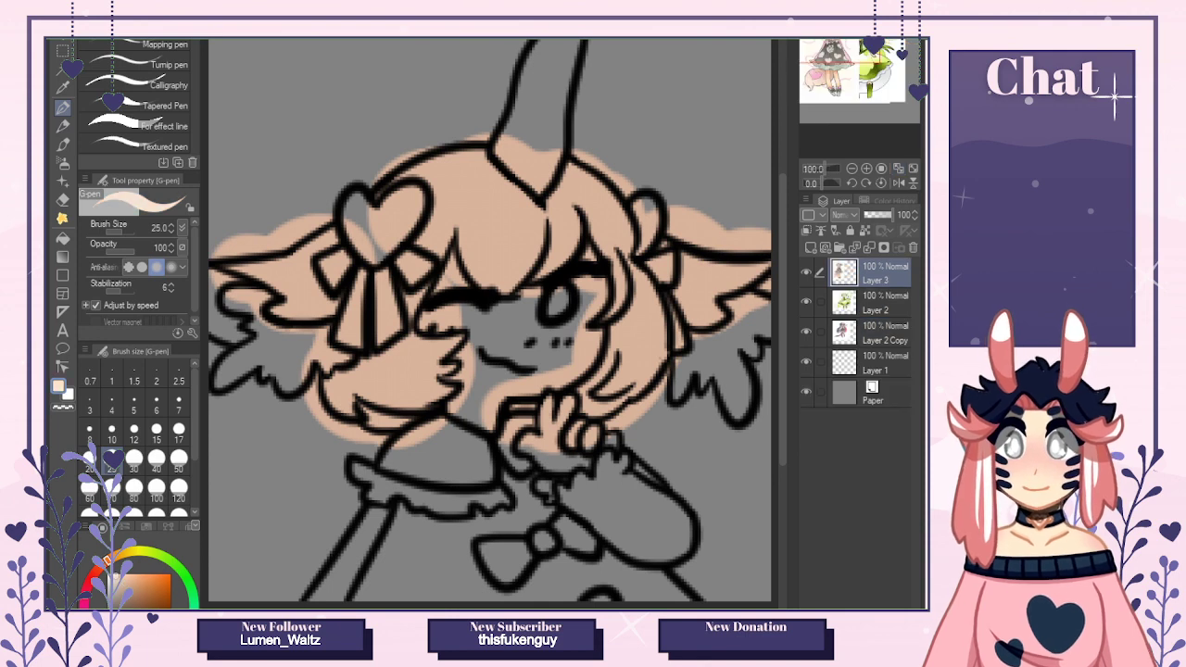
Paint cream over the lower hair and outer pigtails with the size 25 G-pen, and lock the layer's transparent pixels.
key("ctrl+Tab")
mouse_move(247, 300)
left_mouse_down()
mouse_move(294, 310)
mouse_move(355, 407)
mouse_move(369, 410)
mouse_move(397, 361)
mouse_move(571, 377)
mouse_move(582, 398)
mouse_move(652, 377)
mouse_move(758, 259)
mouse_move(758, 301)
mouse_move(749, 269)
mouse_move(762, 275)
mouse_move(702, 347)
mouse_move(638, 351)
left_mouse_up()
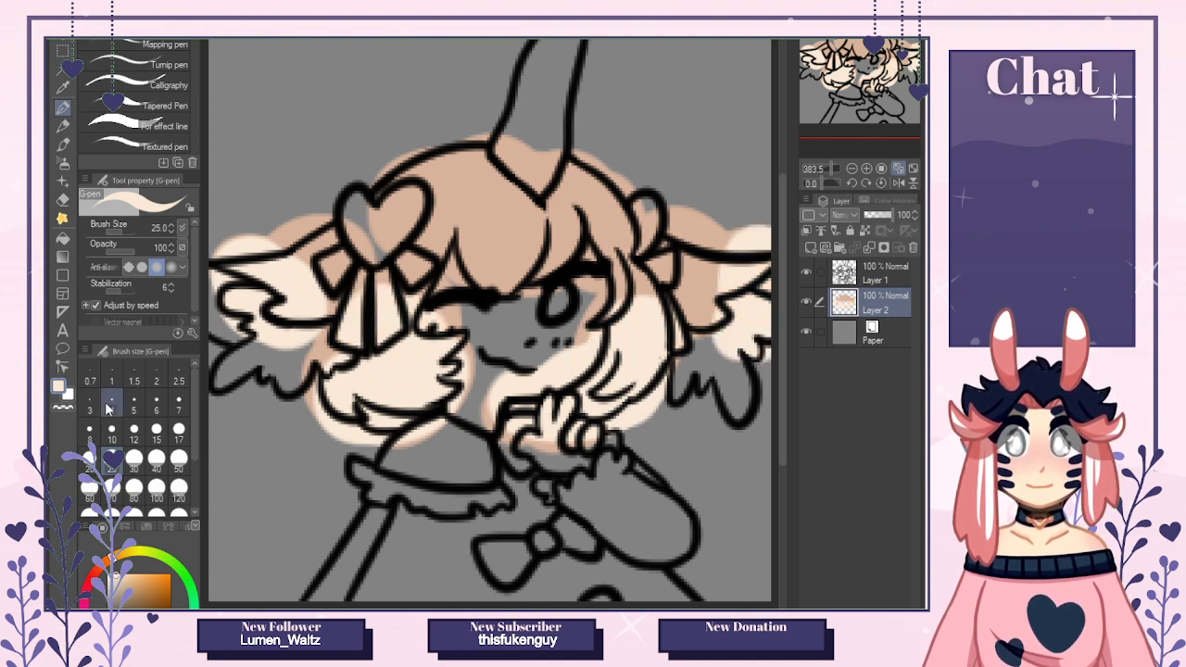
left_click(865, 230)
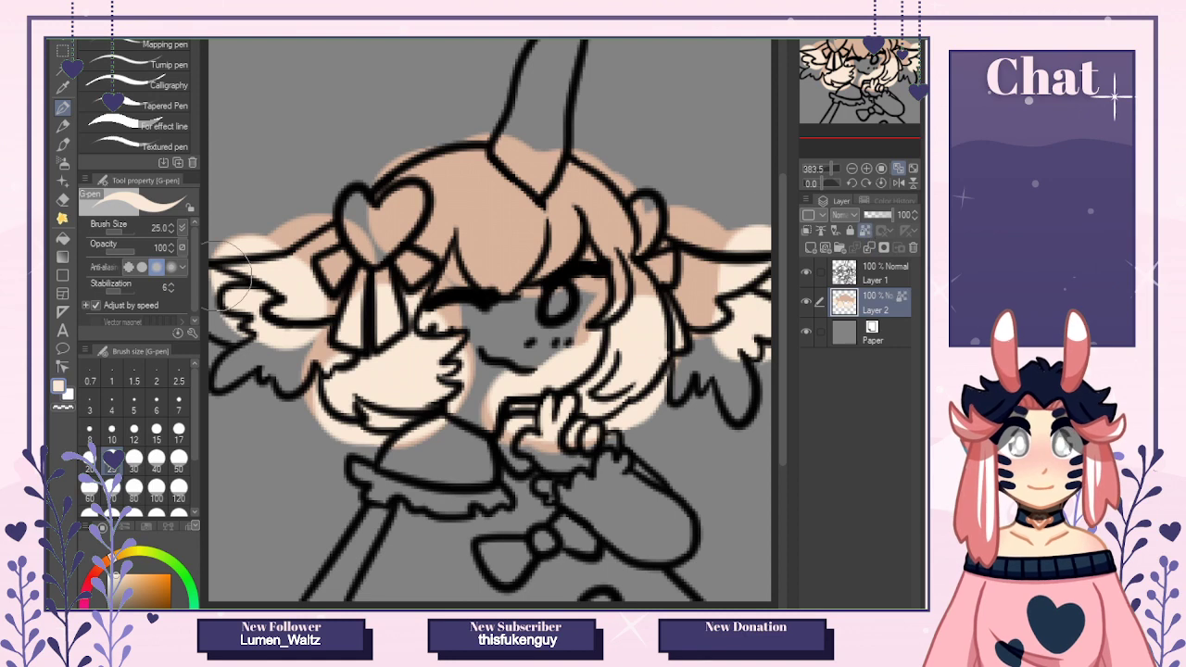
Blend the cream into the tan across the hair locks and both pigtails with the Blend tool at size 20.
left_click(62, 216)
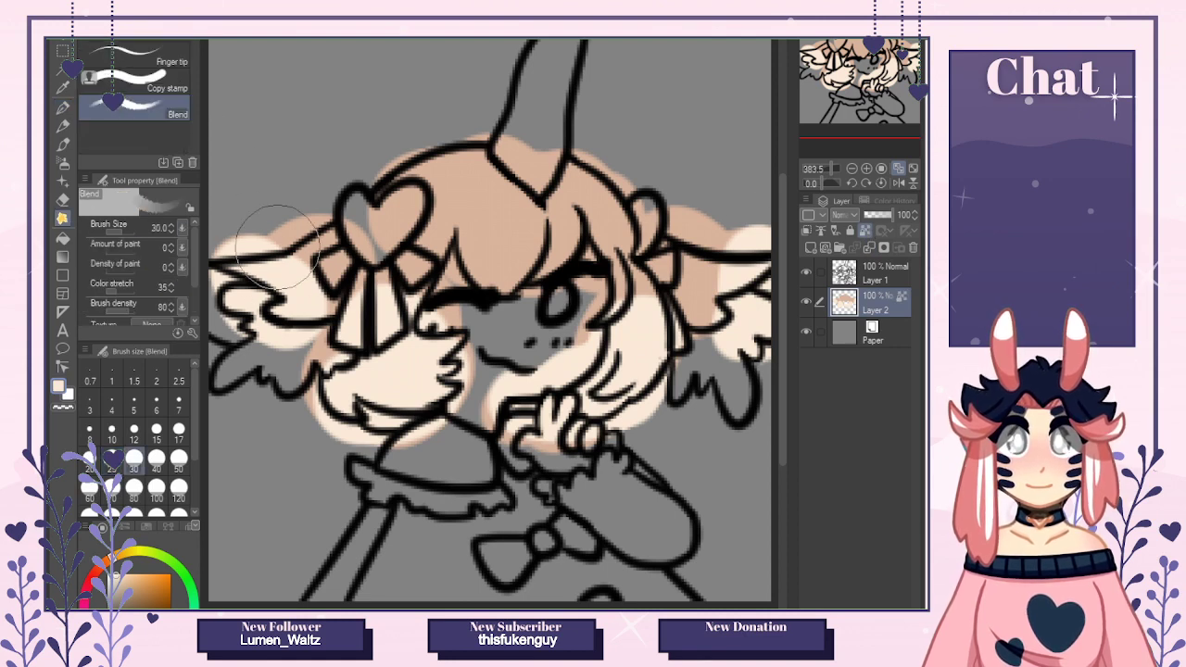
left_click(89, 458)
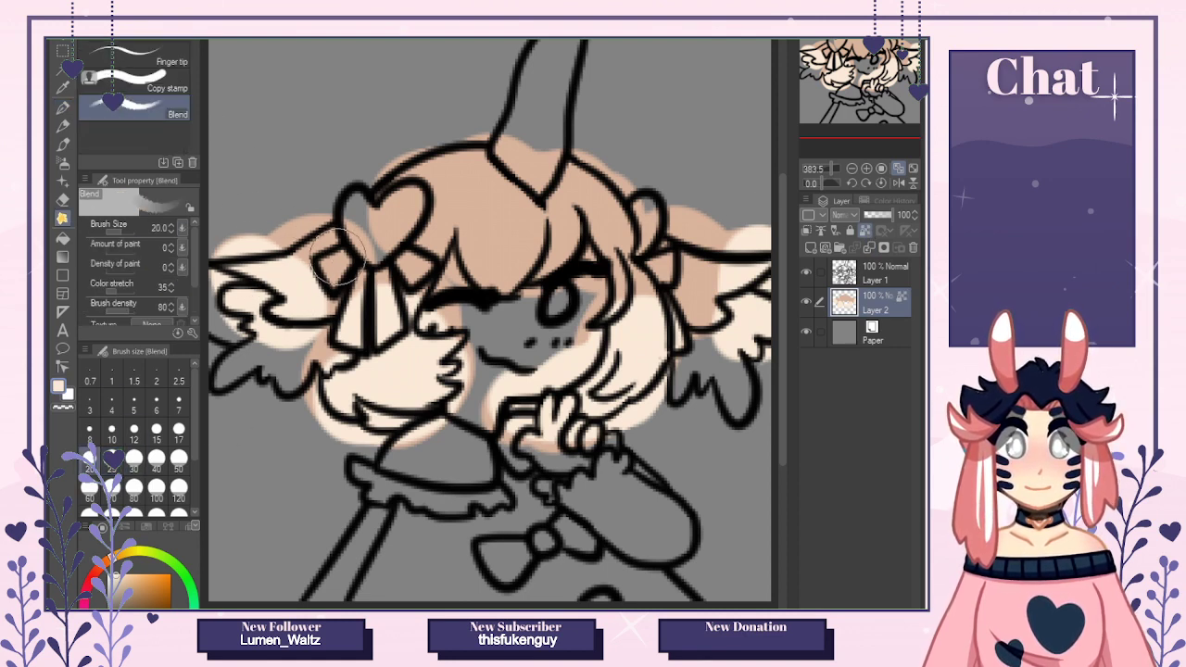
mouse_move(306, 276)
left_mouse_down()
mouse_move(254, 272)
mouse_move(286, 249)
mouse_move(311, 254)
mouse_move(338, 242)
mouse_move(407, 300)
mouse_move(439, 233)
mouse_move(428, 231)
mouse_move(409, 275)
mouse_move(399, 313)
mouse_move(417, 248)
mouse_move(399, 314)
mouse_move(411, 330)
mouse_move(386, 350)
mouse_move(414, 343)
mouse_move(348, 371)
mouse_move(426, 347)
left_mouse_up()
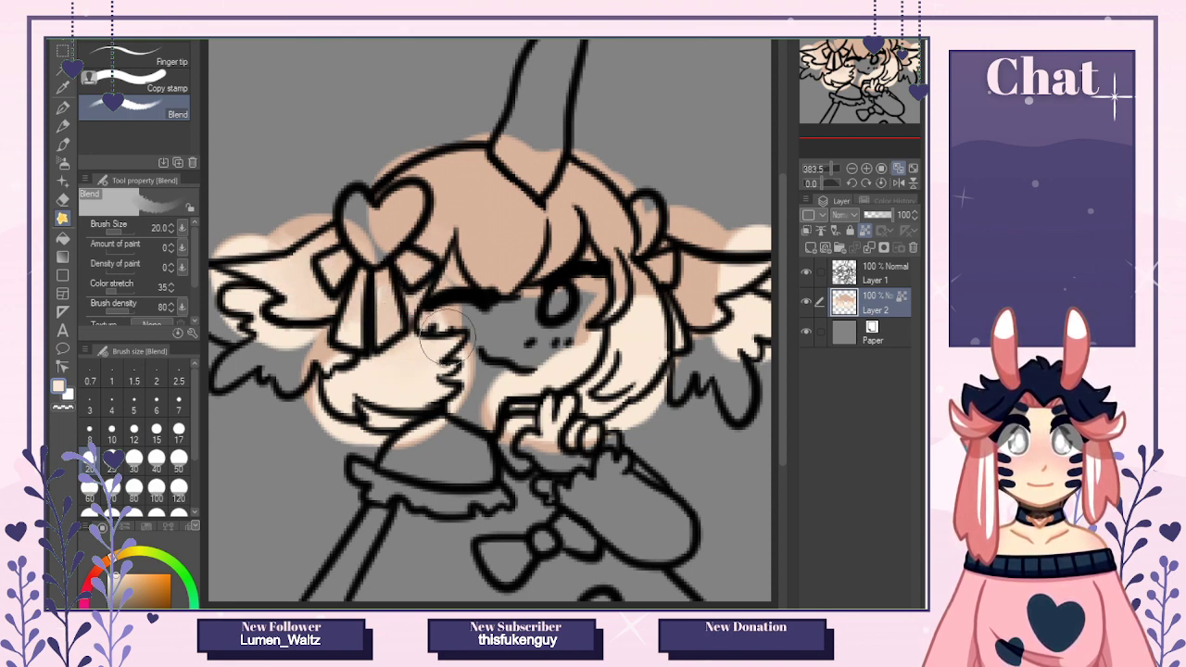
mouse_move(630, 287)
left_mouse_down()
mouse_move(642, 354)
mouse_move(651, 328)
mouse_move(632, 259)
mouse_move(663, 283)
mouse_move(706, 262)
mouse_move(728, 278)
mouse_move(712, 314)
mouse_move(687, 264)
mouse_move(689, 302)
mouse_move(663, 286)
left_mouse_up()
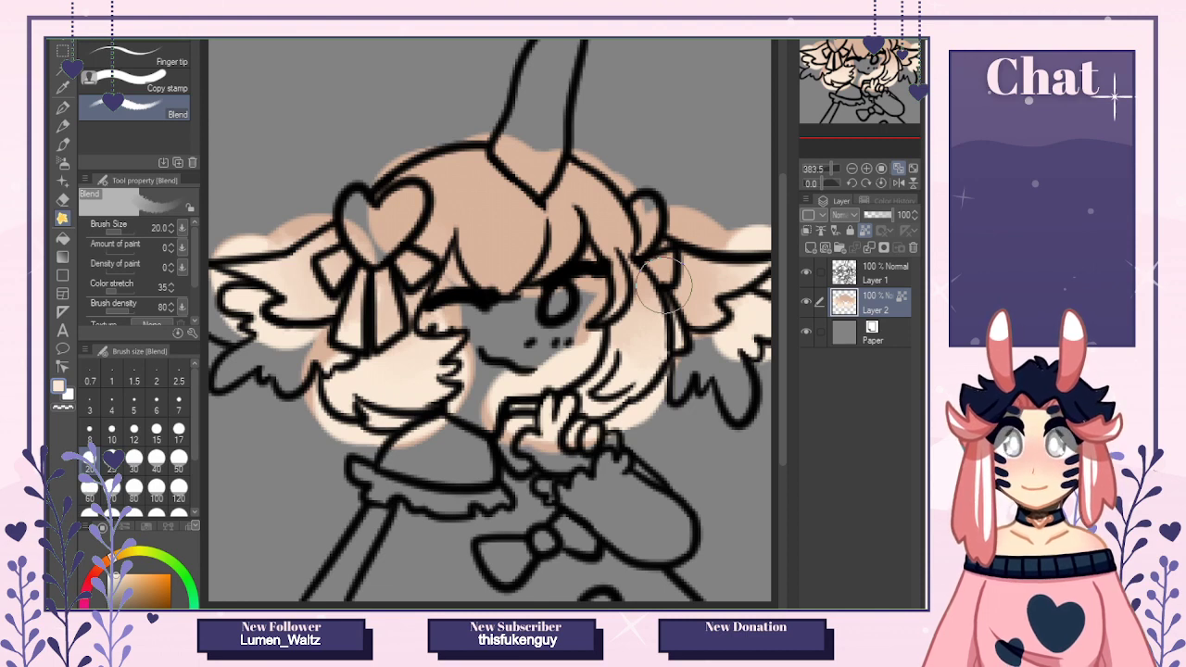
Draw a band of white highlights with a small heart across the fringe using a size 8 G-pen.
left_click(62, 107)
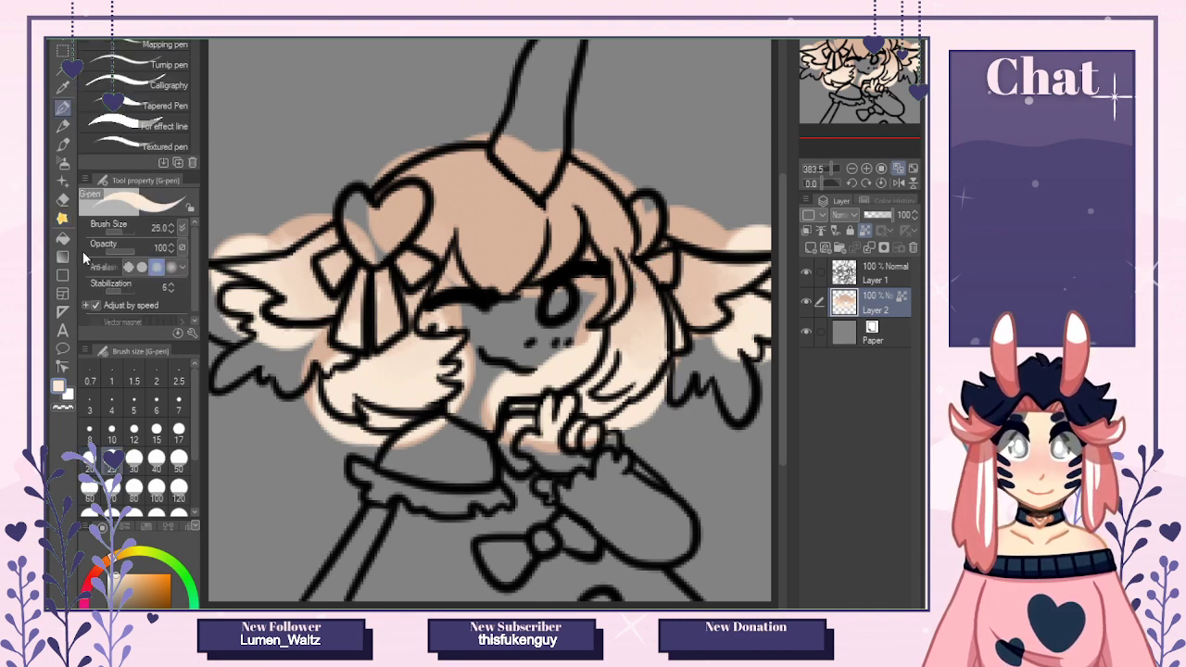
left_click(89, 431)
mouse_move(638, 207)
left_mouse_down()
mouse_move(597, 201)
mouse_move(535, 219)
left_mouse_up()
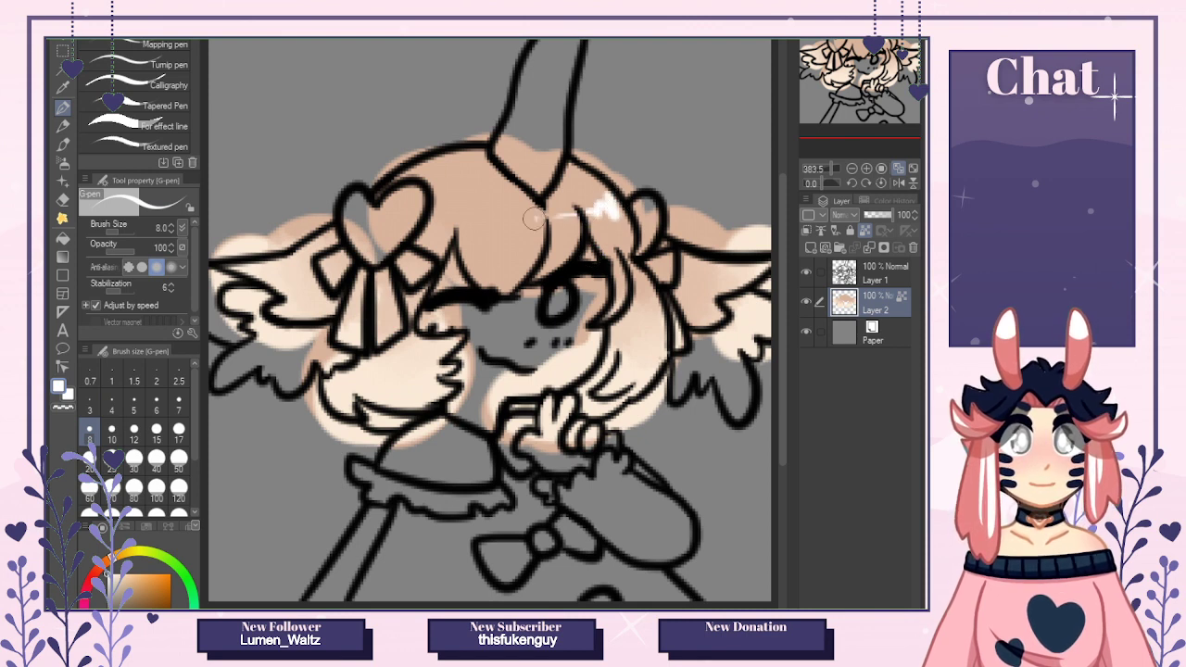
left_click_drag(532, 218, 431, 218)
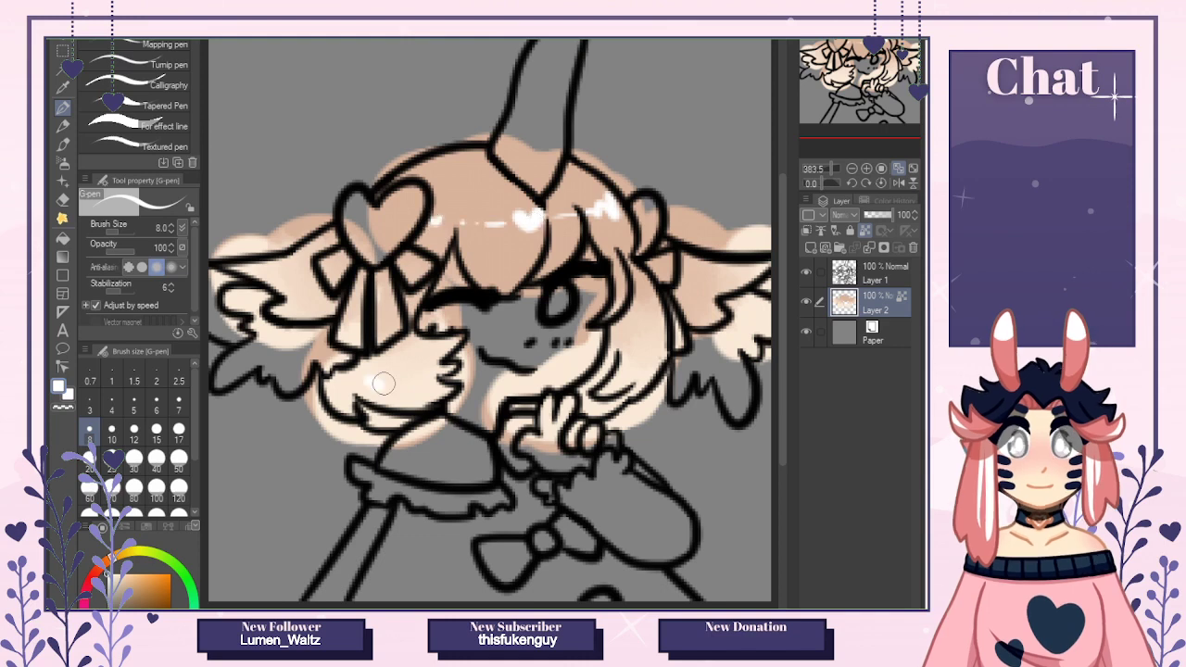
Add small white heart and dot highlights to the lower hair locks and both pigtails.
left_click_drag(373, 382, 391, 379)
left_click_drag(286, 271, 311, 260)
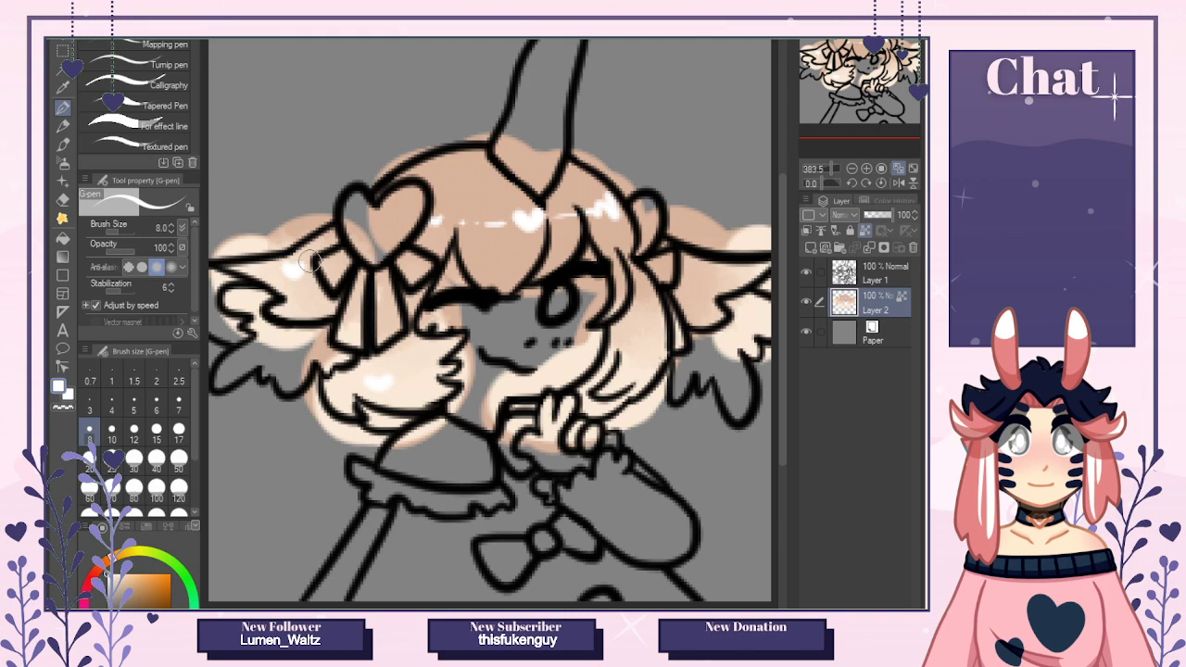
left_click_drag(686, 285, 699, 289)
left_click(717, 280)
left_click(730, 278)
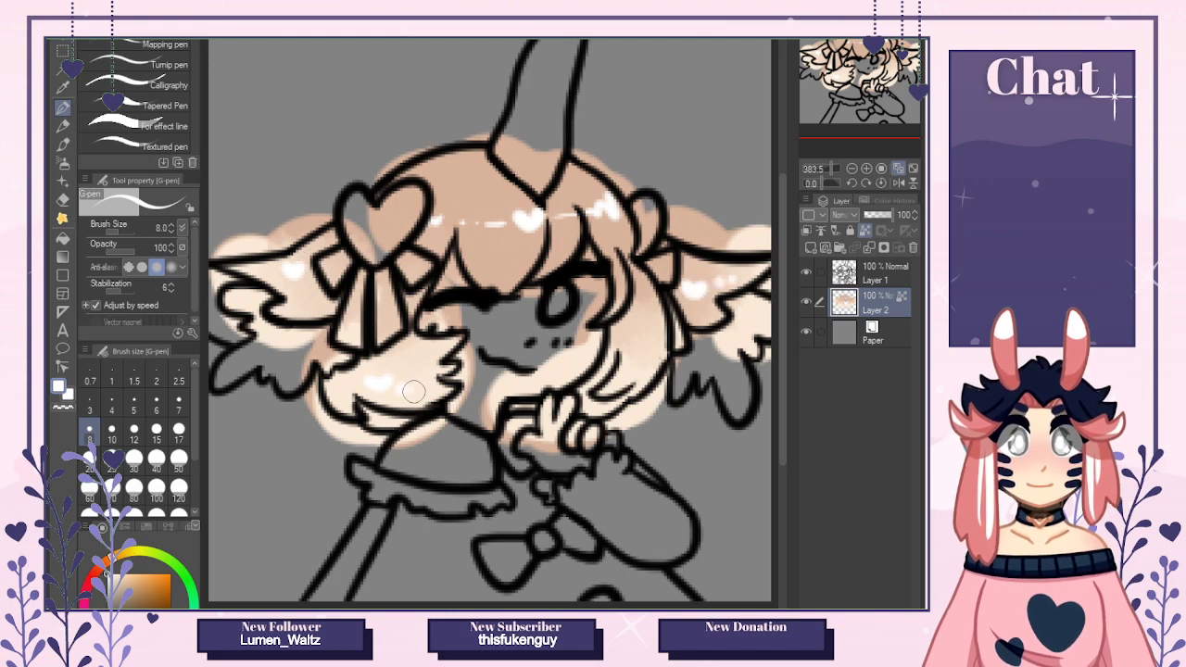
left_click(632, 346)
key("alt+]")
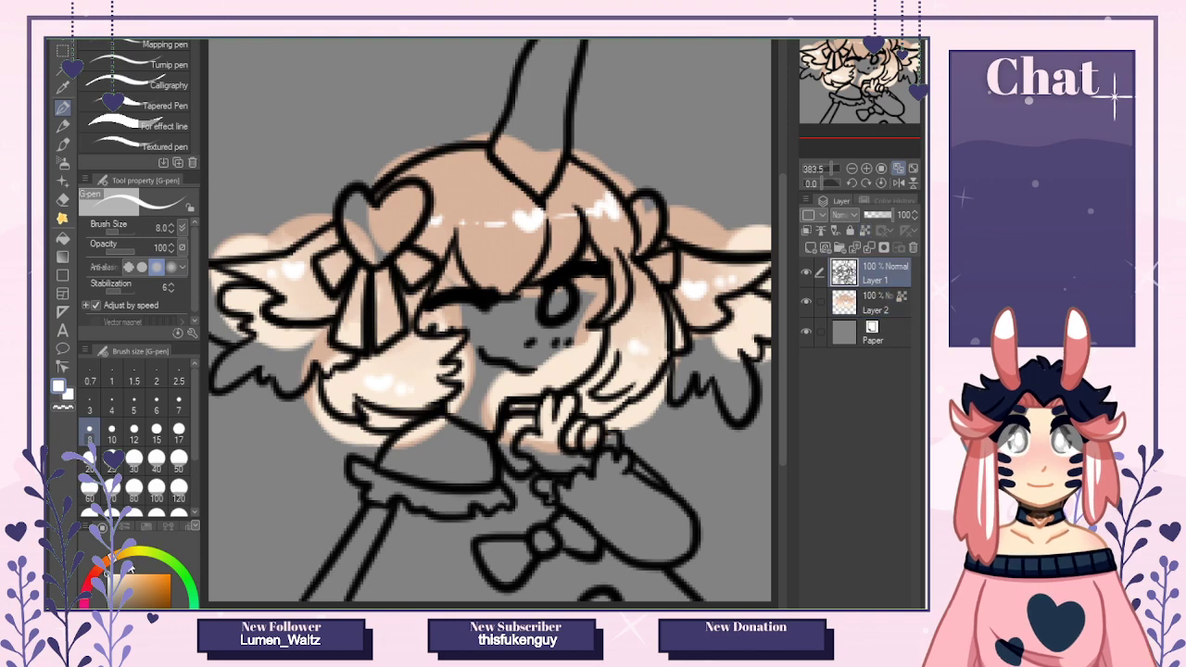
left_click(110, 605)
left_click(156, 402)
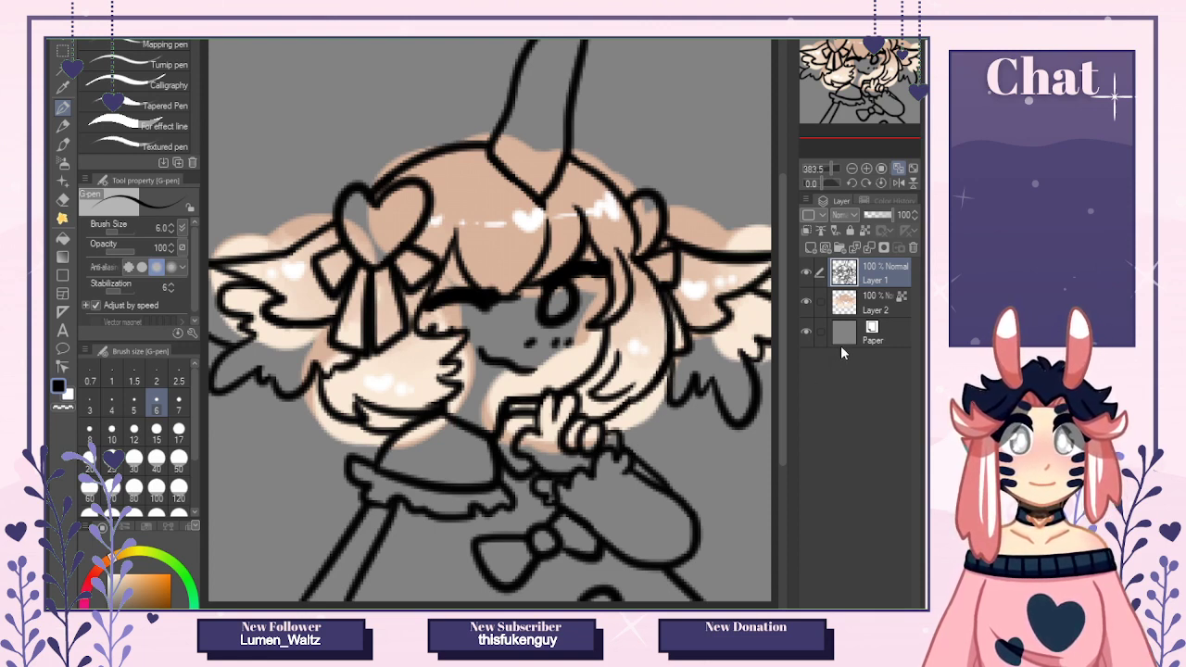
Unlock transparent pixels on the color layer, and fill the face and hand in the reference's pale skin tone with a size 8 G-pen.
left_click(873, 303)
left_click(863, 231)
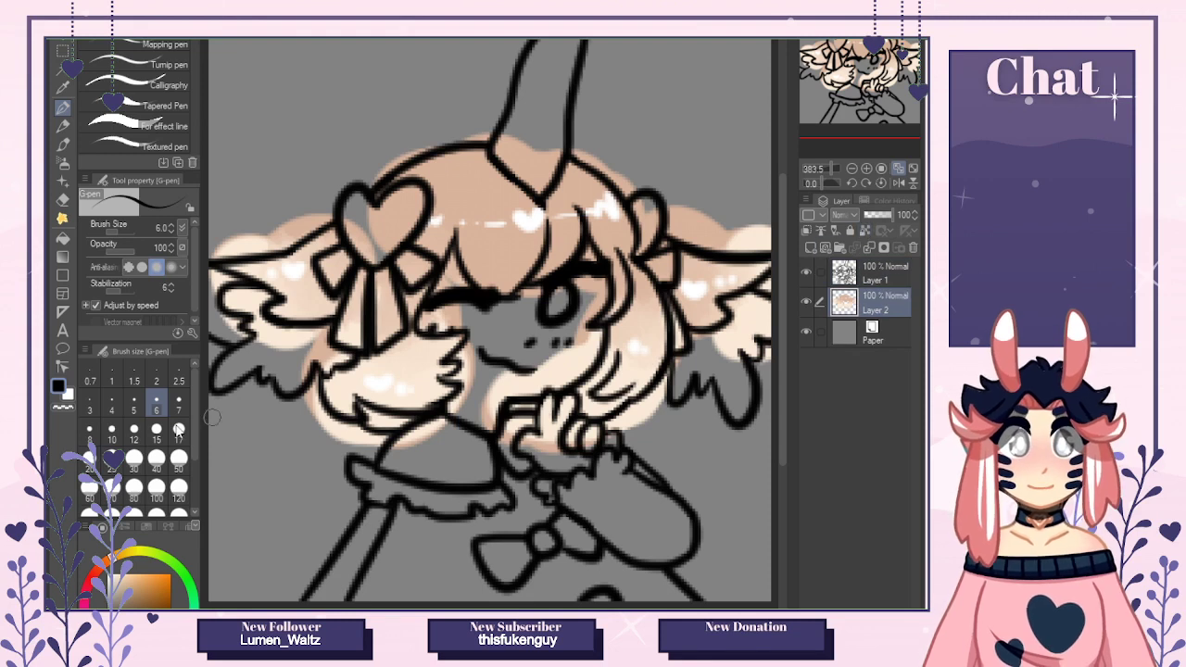
key("ctrl+Tab")
key("x")
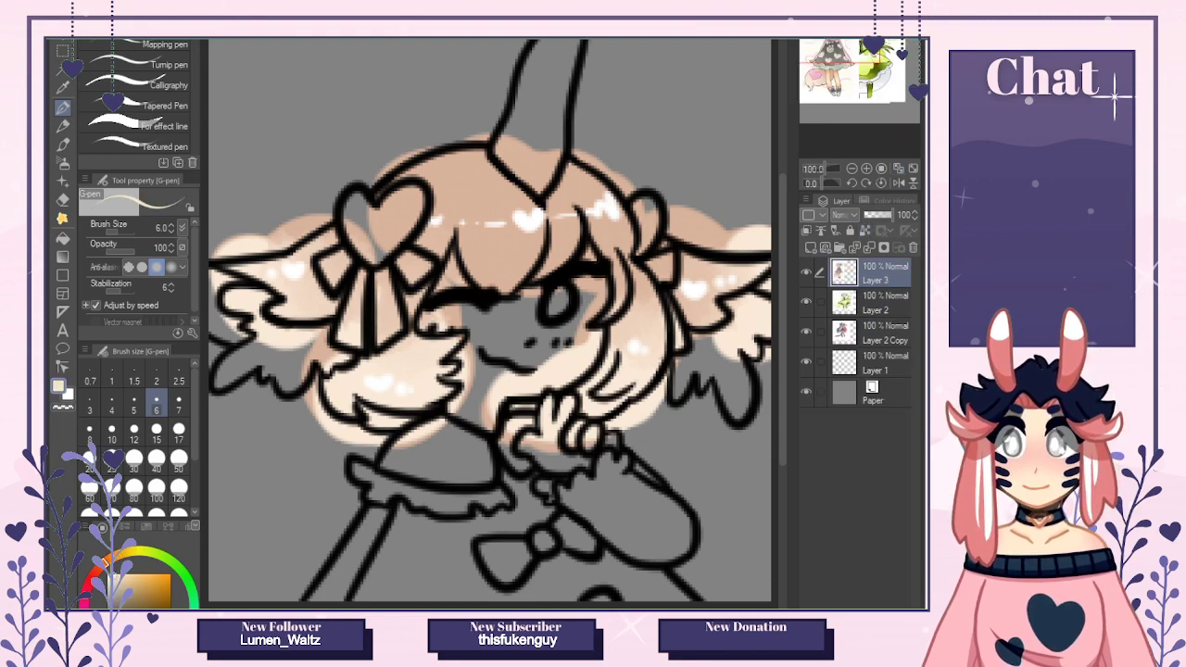
key("bracketright")
key("bracketright")
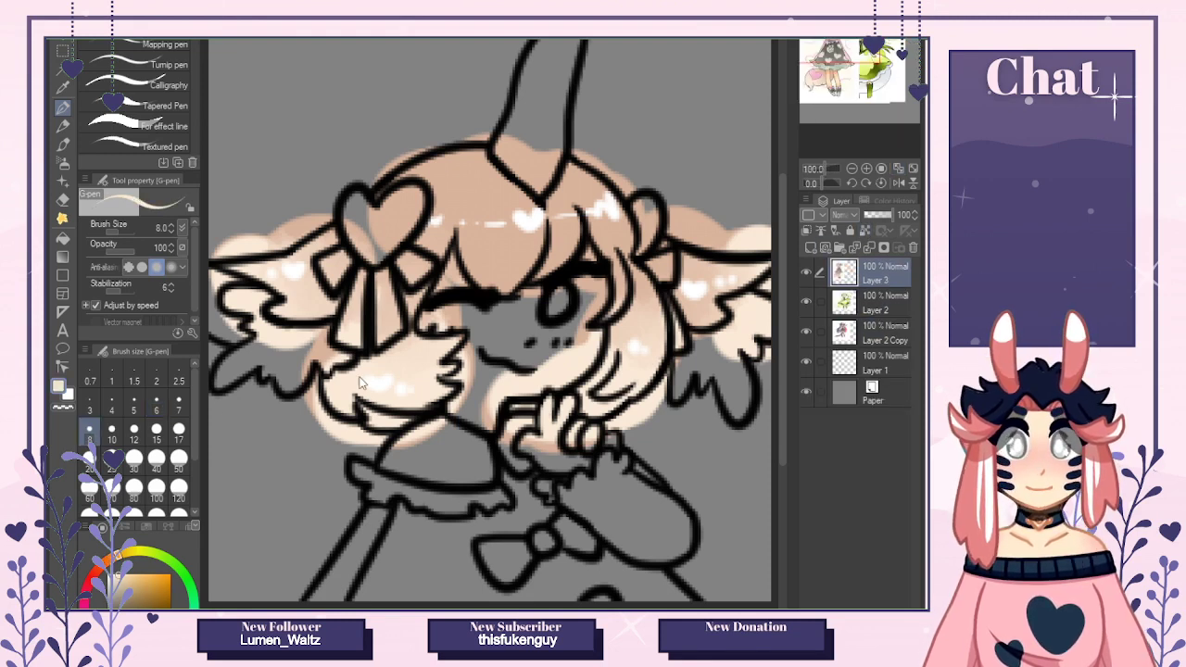
key("ctrl+Tab")
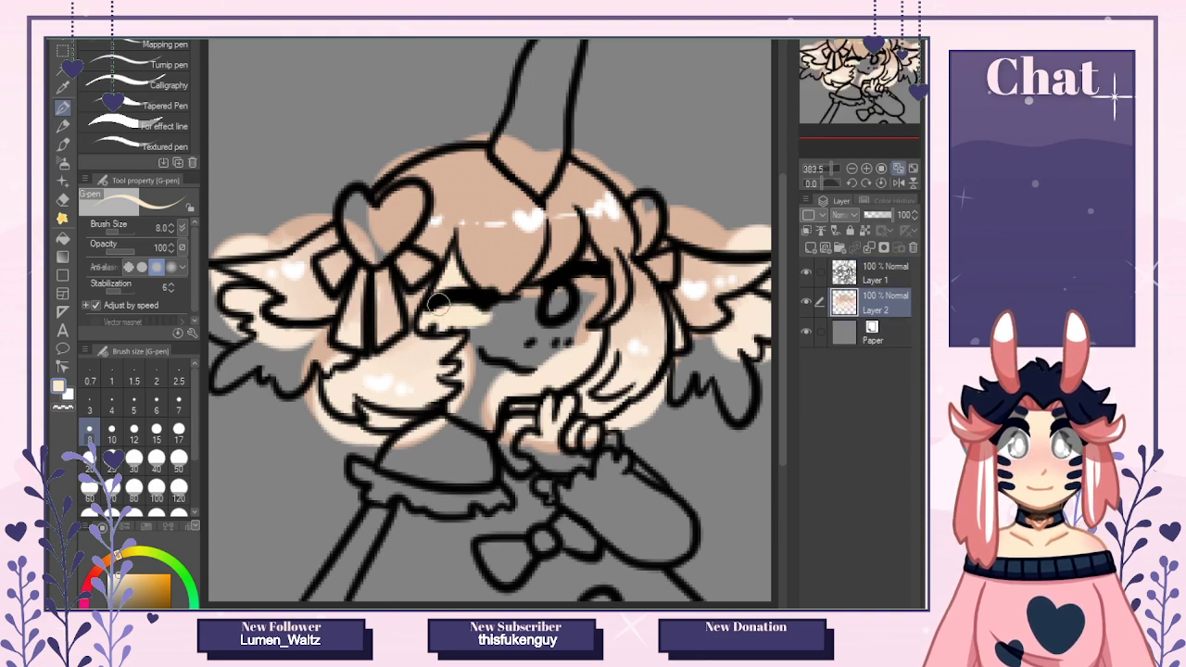
left_click_drag(438, 303, 479, 433)
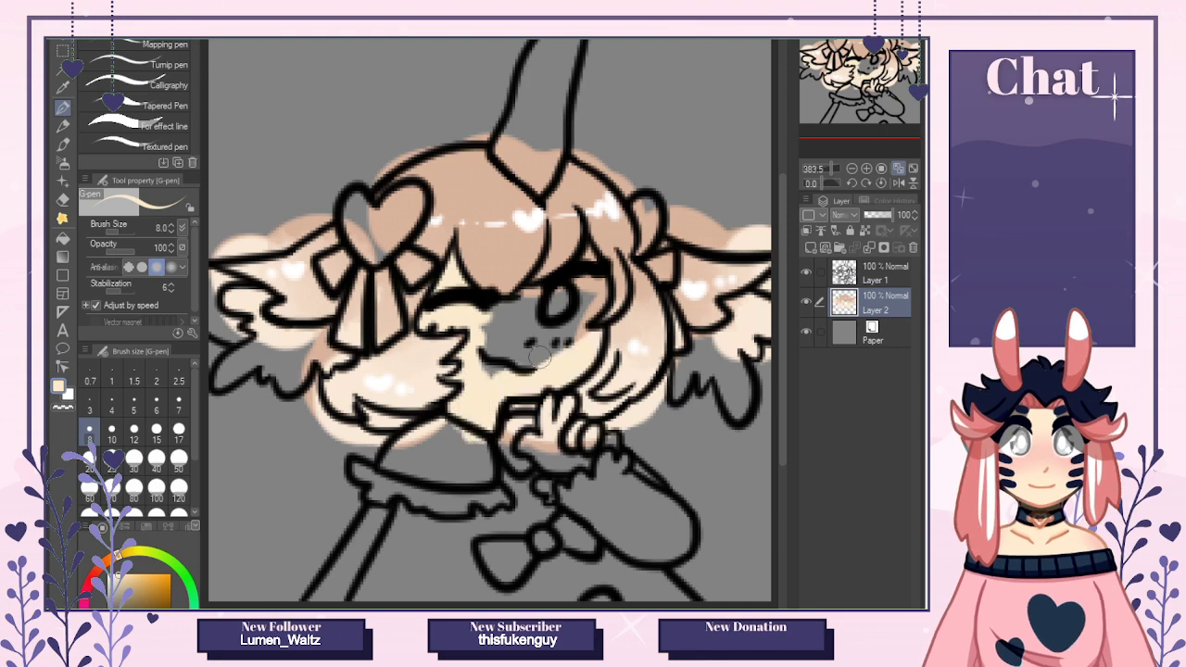
mouse_move(537, 354)
left_mouse_down()
mouse_move(579, 336)
mouse_move(526, 313)
mouse_move(567, 410)
mouse_move(536, 453)
mouse_move(583, 446)
left_mouse_up()
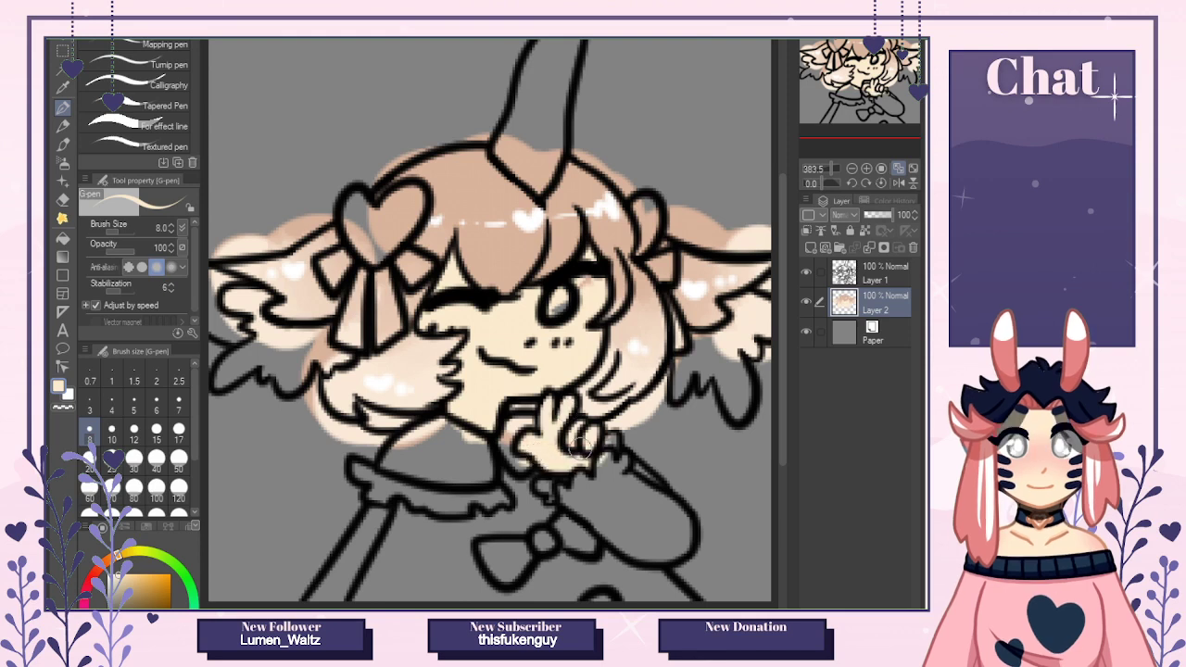
Sample the peach blush color from the reference and paint a blush patch on each cheek.
key("ctrl+Tab")
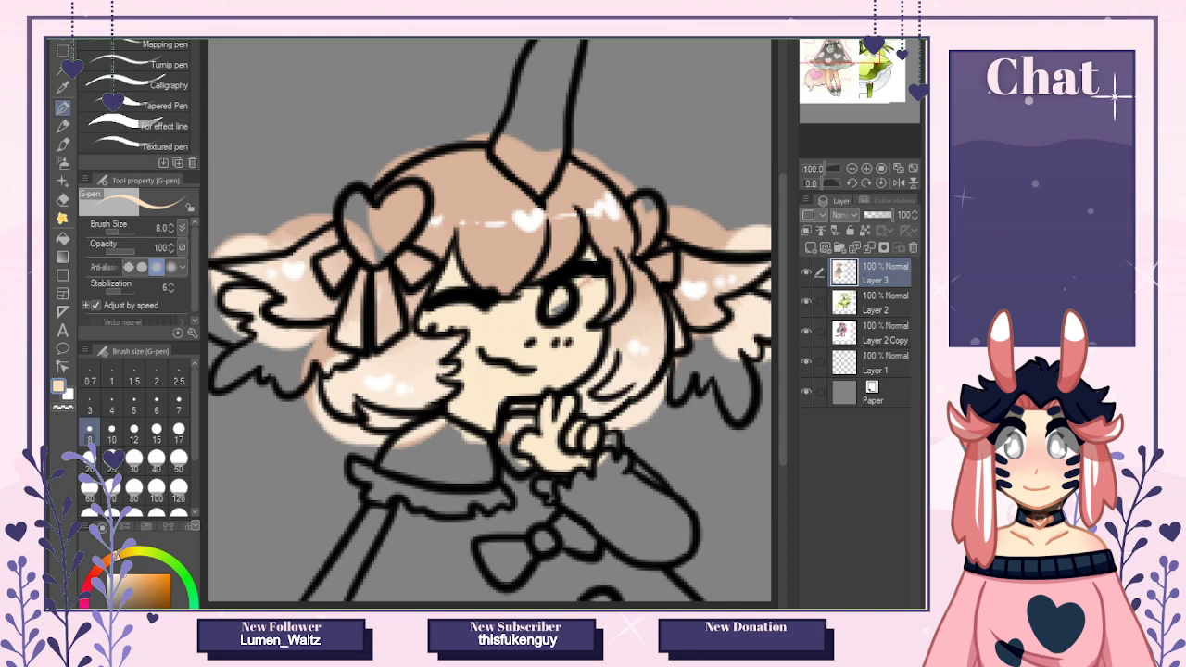
left_click(556, 362)
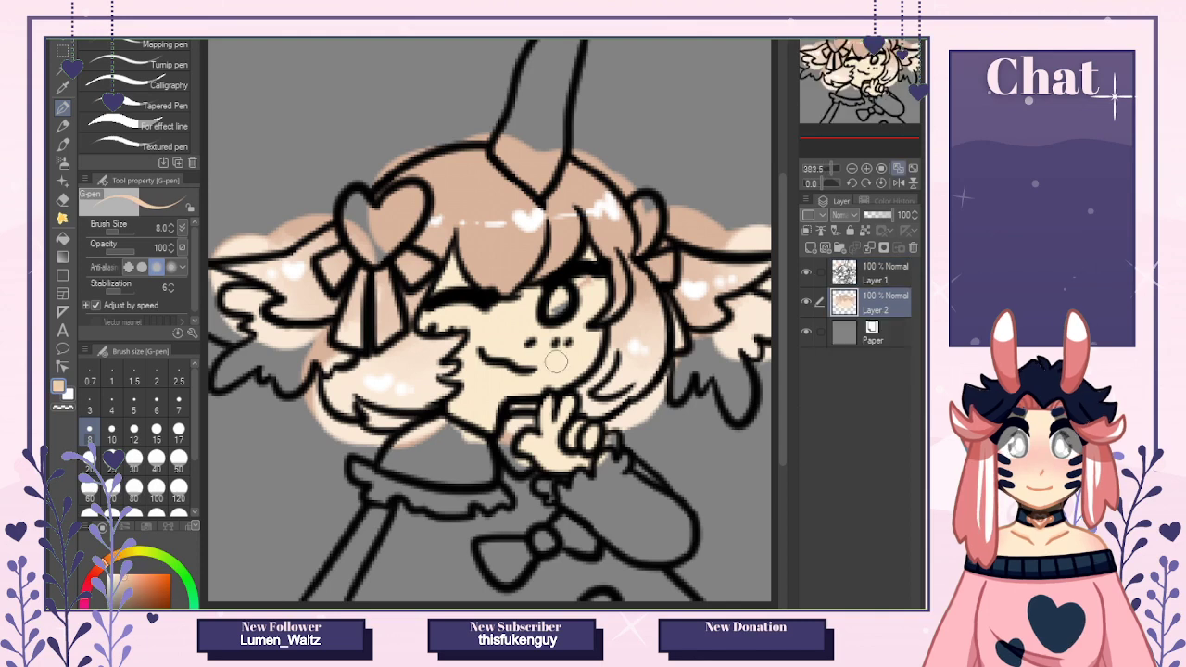
left_click_drag(555, 361, 573, 346)
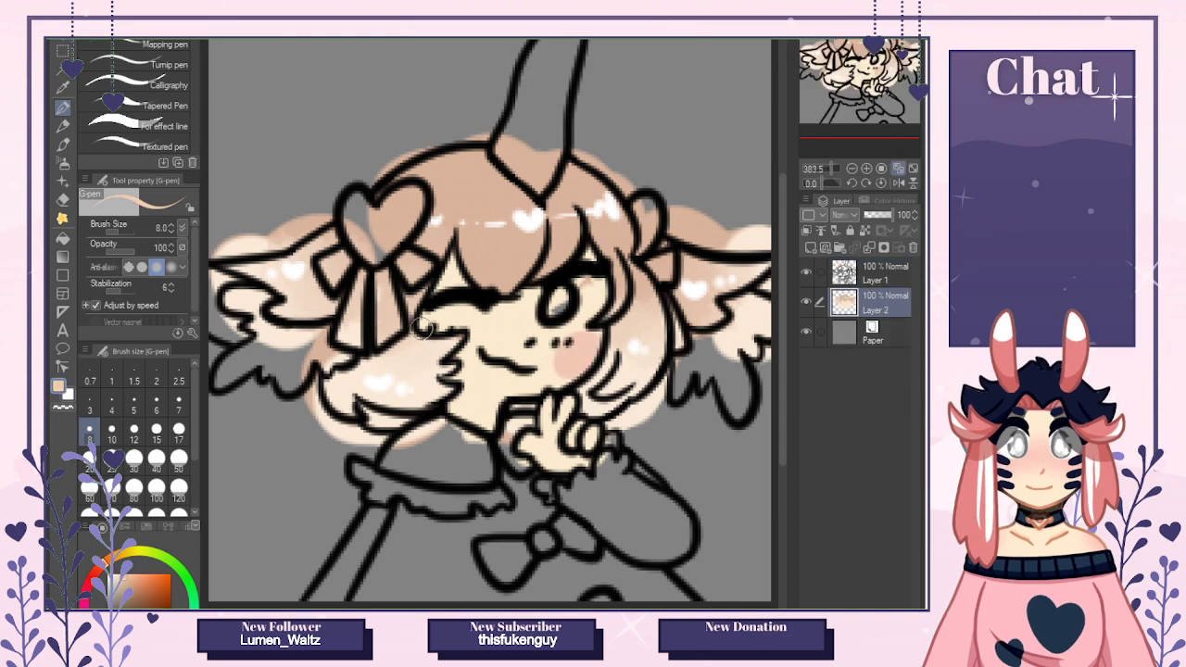
left_click_drag(421, 329, 443, 325)
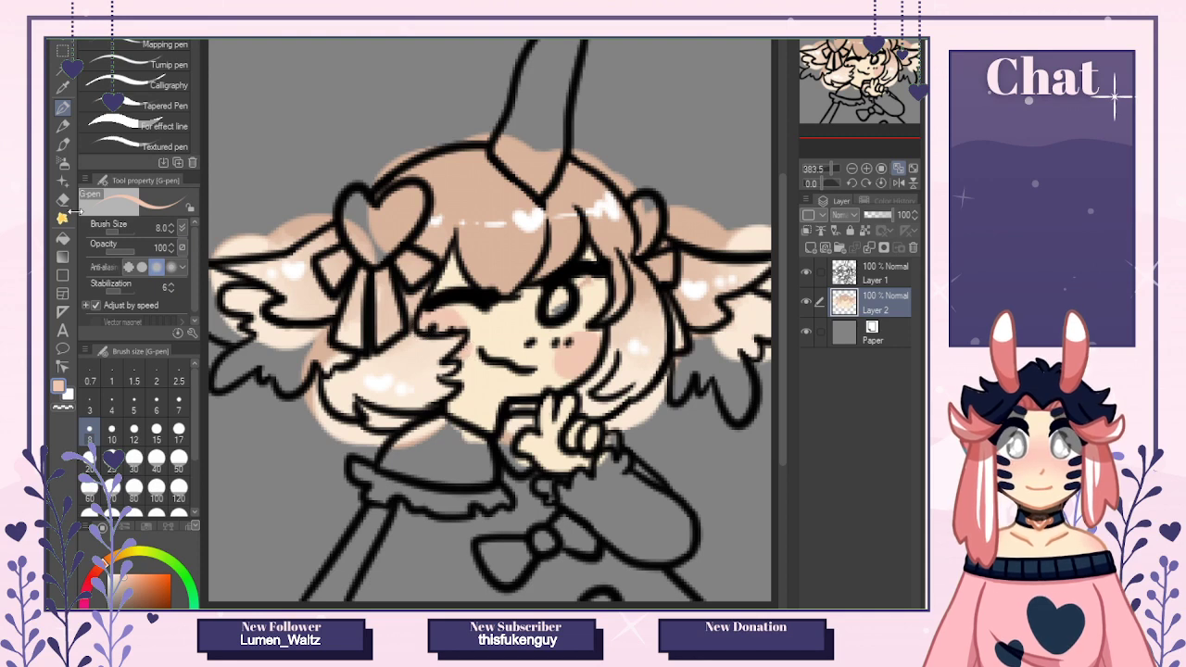
Soften both cheek blushes into the skin with the Blend tool at size 10.
key("j")
left_click(111, 439)
mouse_move(435, 324)
left_mouse_down()
mouse_move(473, 318)
mouse_move(464, 365)
left_mouse_up()
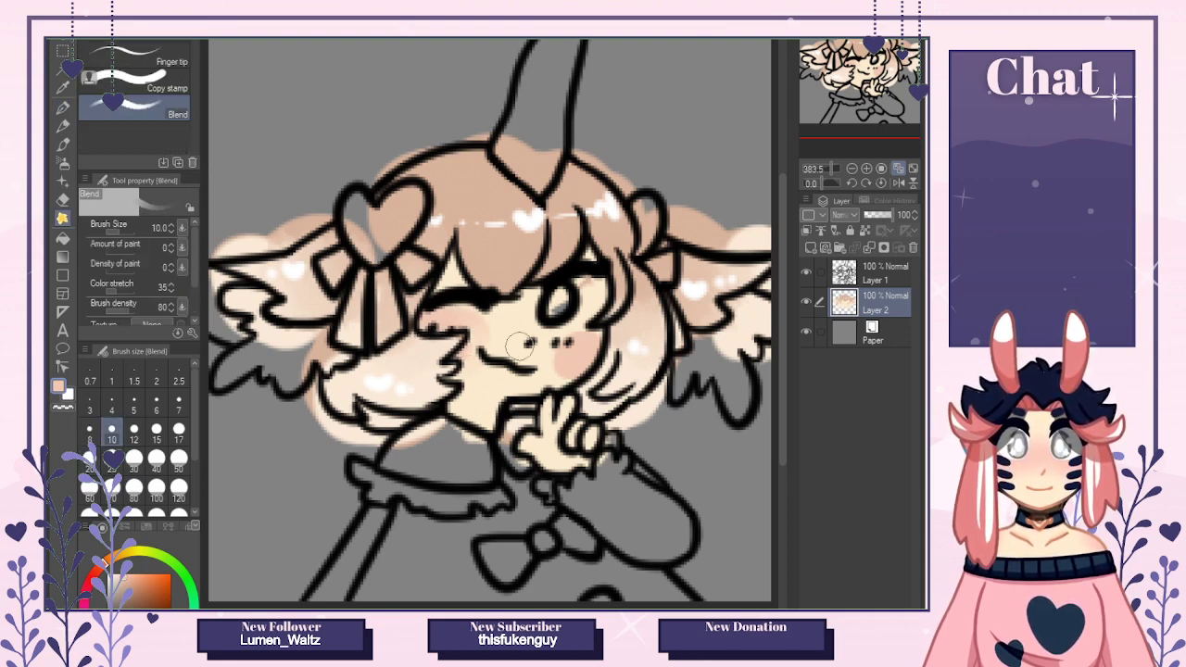
mouse_move(590, 346)
left_mouse_down()
mouse_move(559, 349)
mouse_move(570, 337)
mouse_move(563, 375)
mouse_move(549, 362)
mouse_move(555, 339)
mouse_move(544, 364)
mouse_move(574, 333)
left_mouse_up()
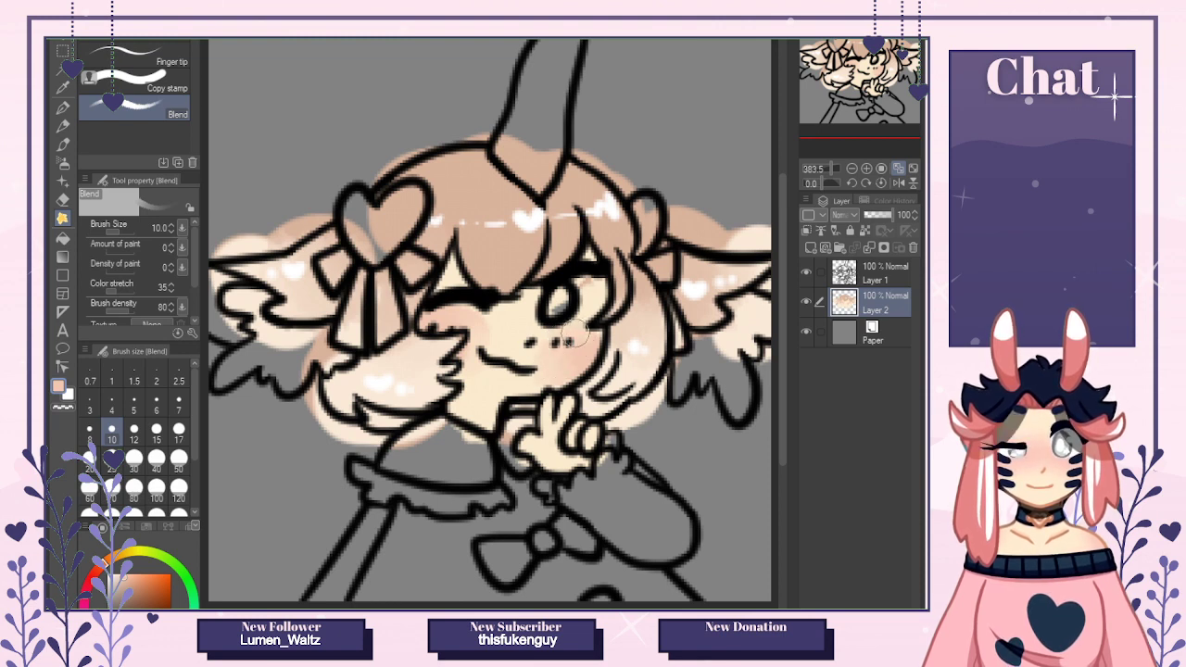
Paint the white of the open eye with the size 8 G-pen, undoing the stray stroke.
key("p")
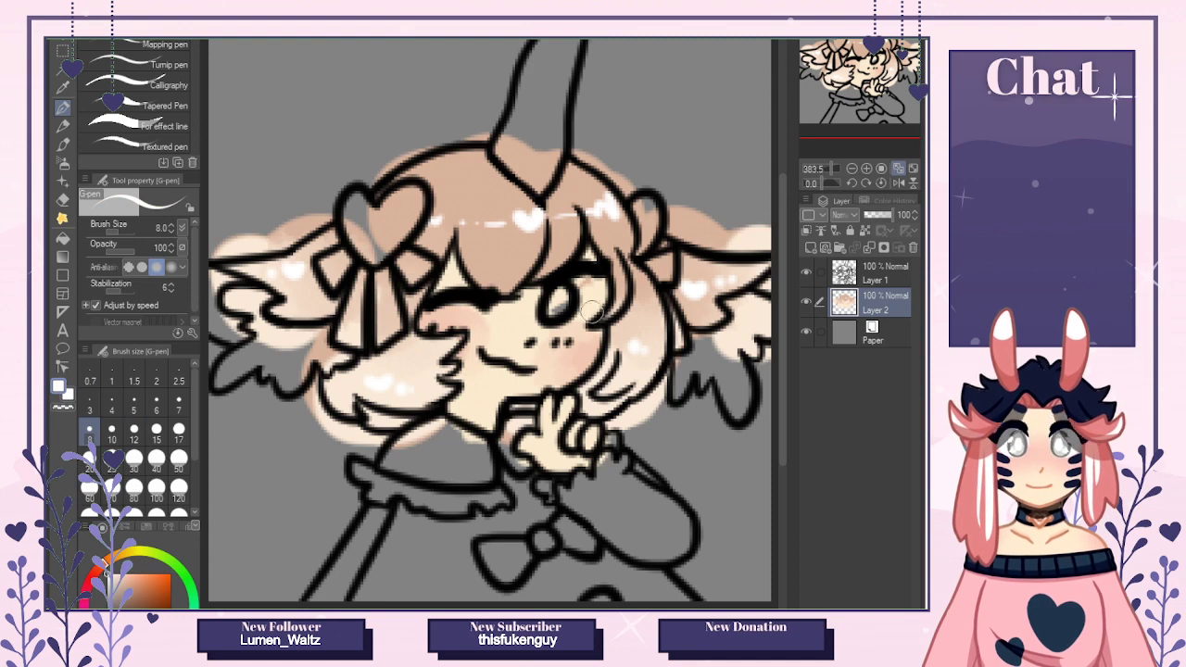
mouse_move(564, 322)
left_mouse_down()
mouse_move(587, 304)
mouse_move(583, 278)
mouse_move(576, 308)
mouse_move(598, 343)
mouse_move(594, 317)
mouse_move(559, 323)
mouse_move(578, 277)
mouse_move(579, 314)
mouse_move(562, 321)
mouse_move(583, 301)
mouse_move(599, 305)
mouse_move(586, 275)
mouse_move(584, 313)
mouse_move(561, 320)
mouse_move(567, 275)
left_mouse_up()
key("ctrl+z")
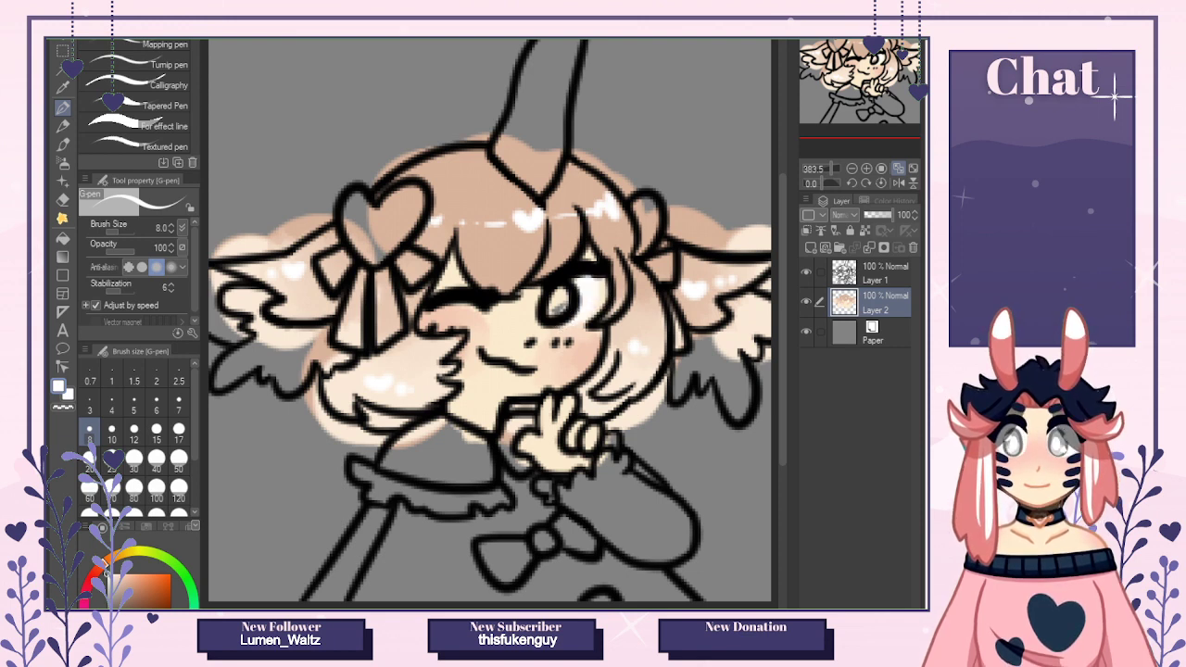
Color the open eye's iris pink and add a white highlight in it.
left_click(148, 588)
mouse_move(556, 315)
left_mouse_down()
mouse_move(562, 292)
mouse_move(554, 299)
left_mouse_up()
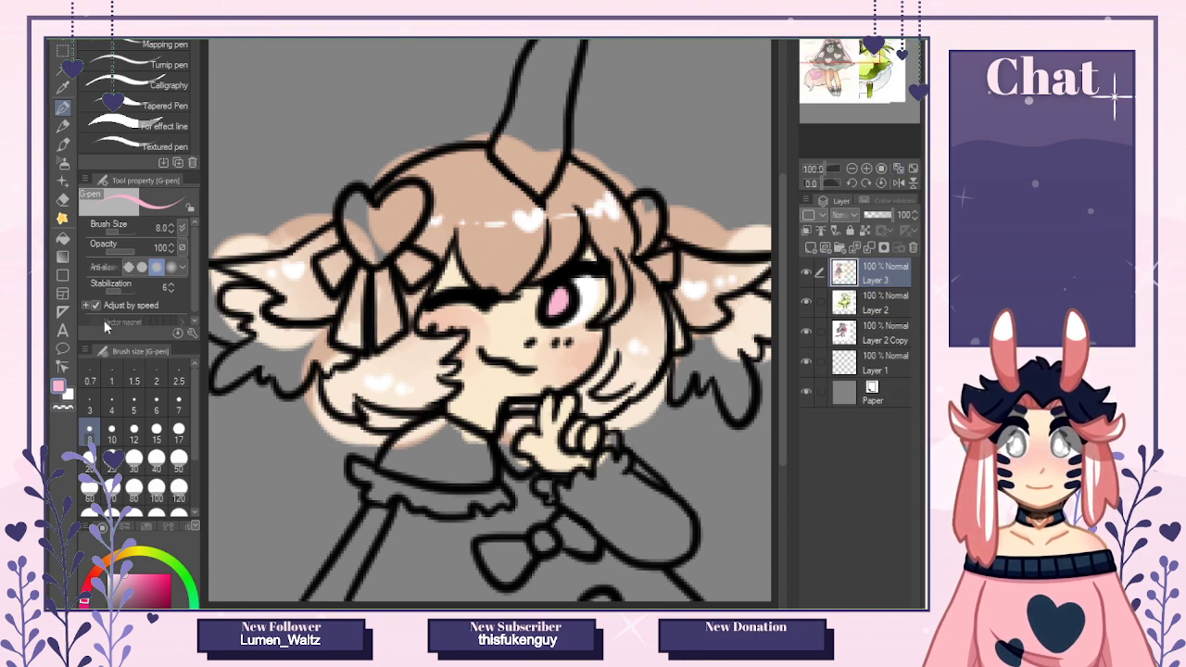
key("x")
left_click(556, 301)
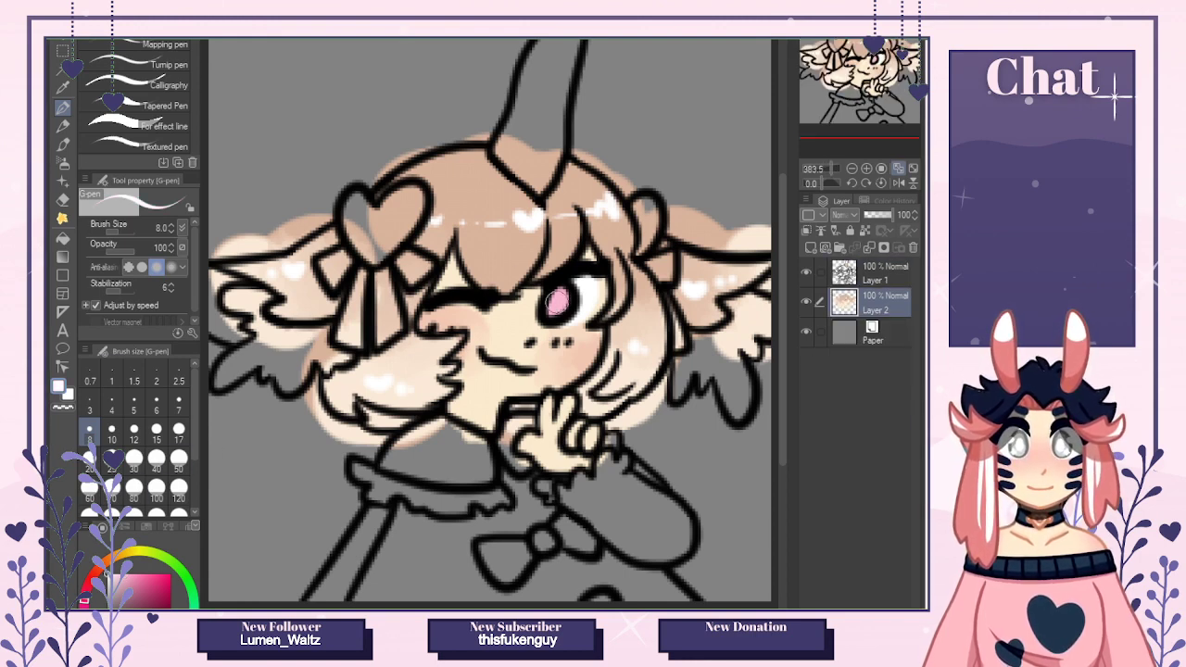
left_click_drag(559, 298, 554, 302)
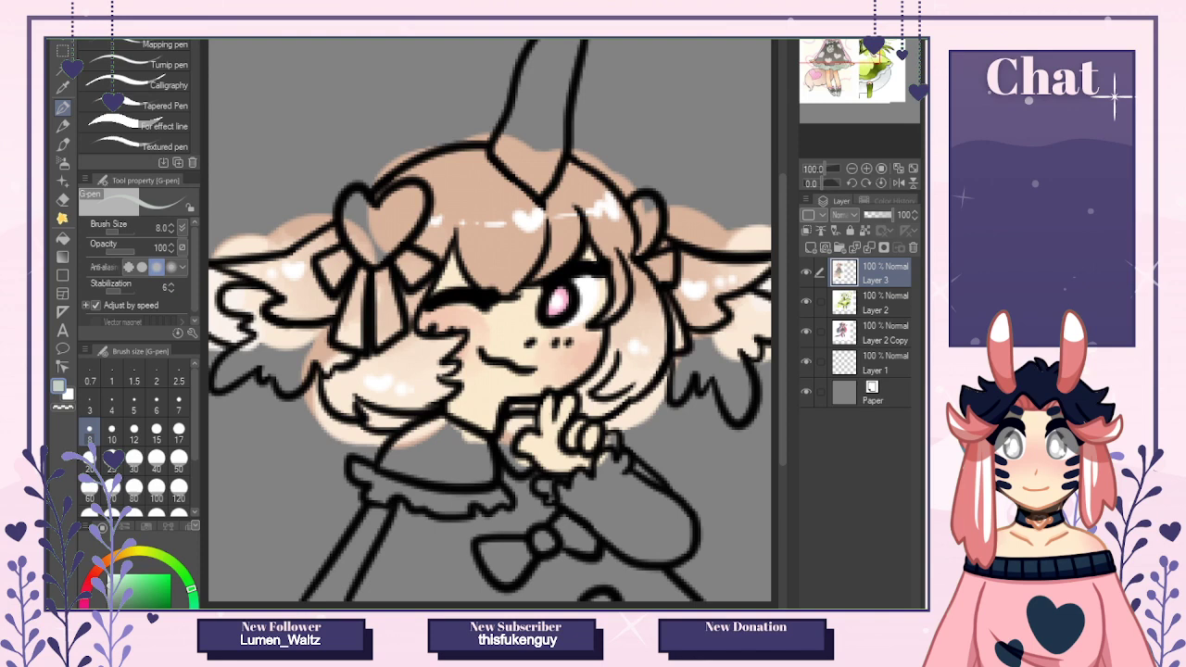
Fill the lower fluffy tufts of both pigtails in pale gray-green with the size 8 G-pen, checking against the reference.
left_click(240, 296)
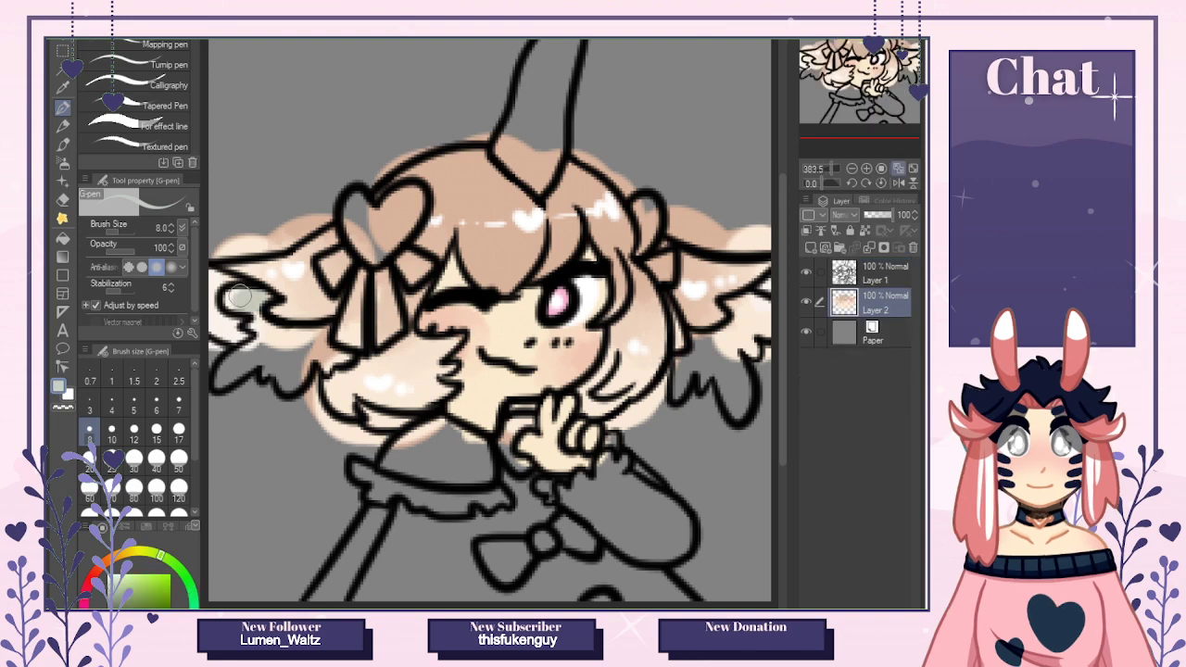
mouse_move(239, 295)
left_mouse_down()
mouse_move(325, 336)
mouse_move(344, 360)
mouse_move(309, 381)
mouse_move(292, 373)
mouse_move(296, 344)
mouse_move(285, 341)
mouse_move(250, 386)
mouse_move(232, 381)
mouse_move(238, 357)
mouse_move(263, 358)
mouse_move(228, 389)
left_mouse_up()
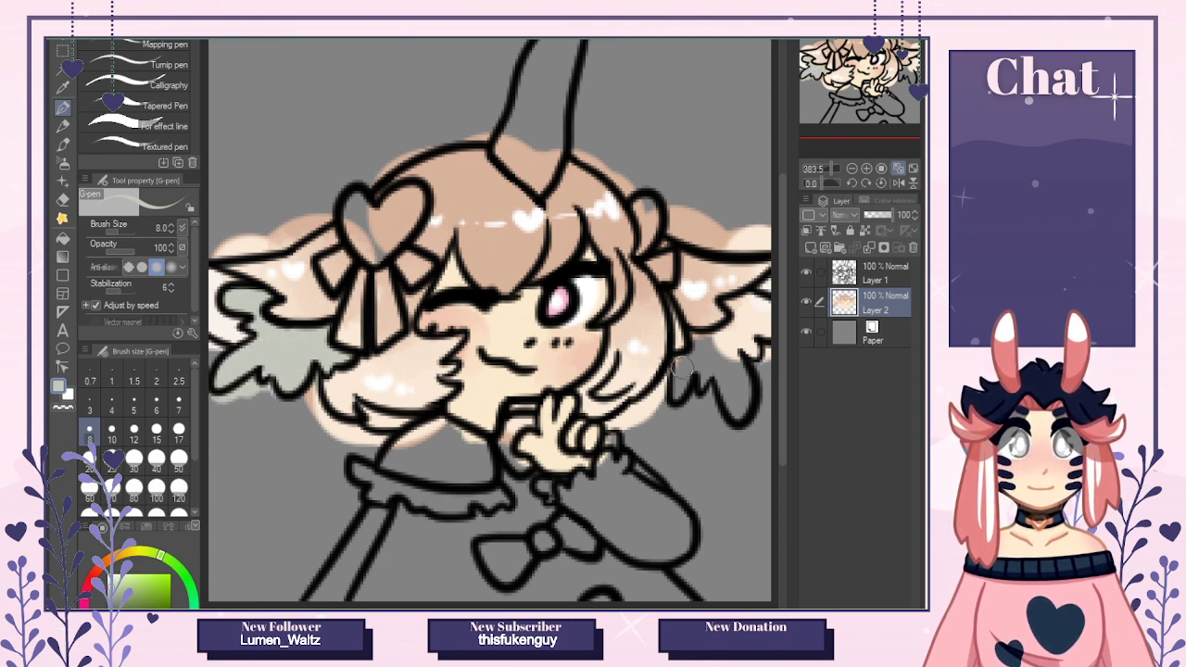
mouse_move(681, 361)
left_mouse_down()
mouse_move(715, 337)
mouse_move(704, 382)
mouse_move(724, 386)
mouse_move(720, 361)
mouse_move(744, 402)
mouse_move(720, 341)
mouse_move(731, 304)
mouse_move(749, 298)
mouse_move(744, 347)
mouse_move(756, 315)
left_mouse_up()
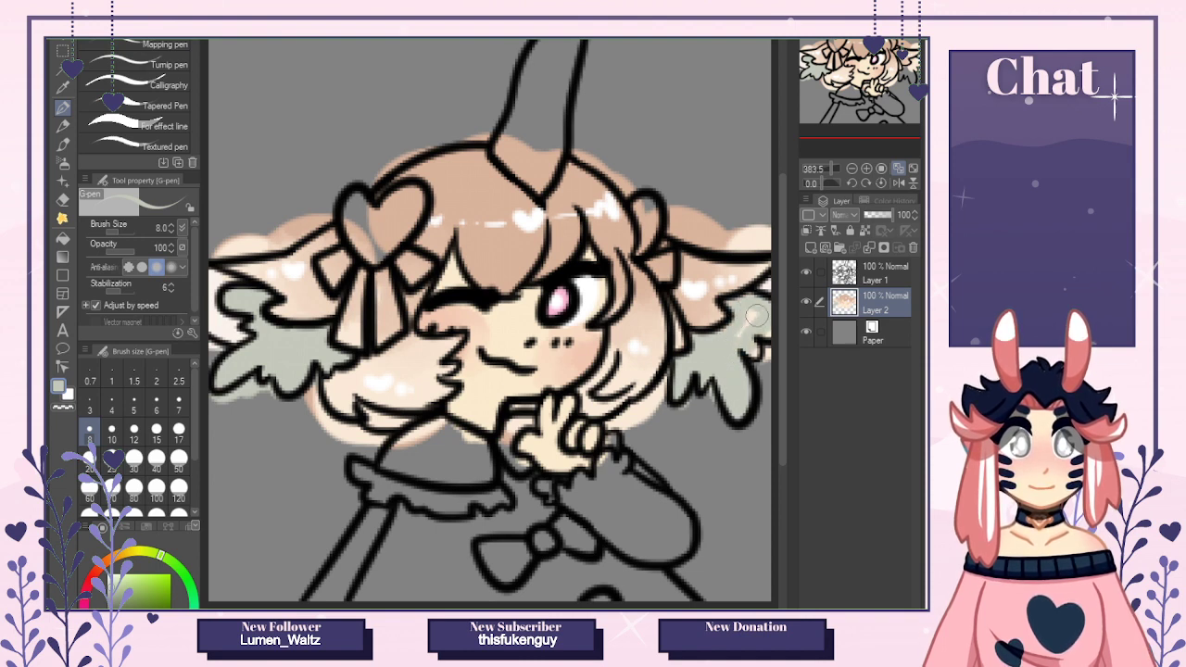
key("ctrl+Tab")
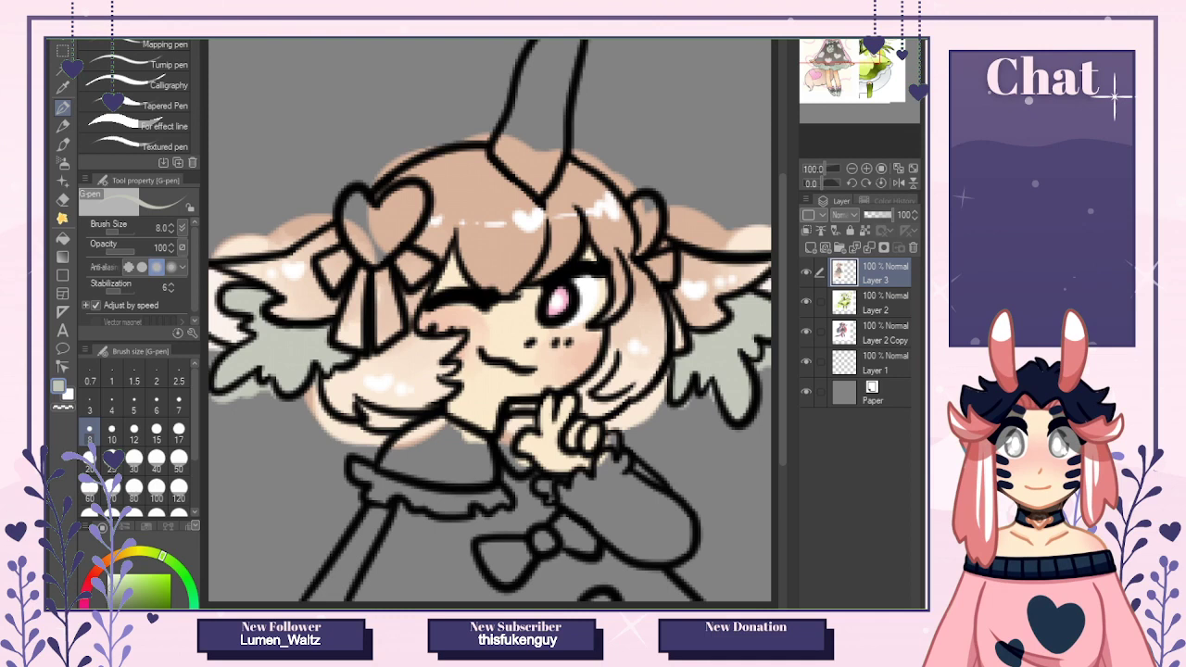
key("ctrl+Tab")
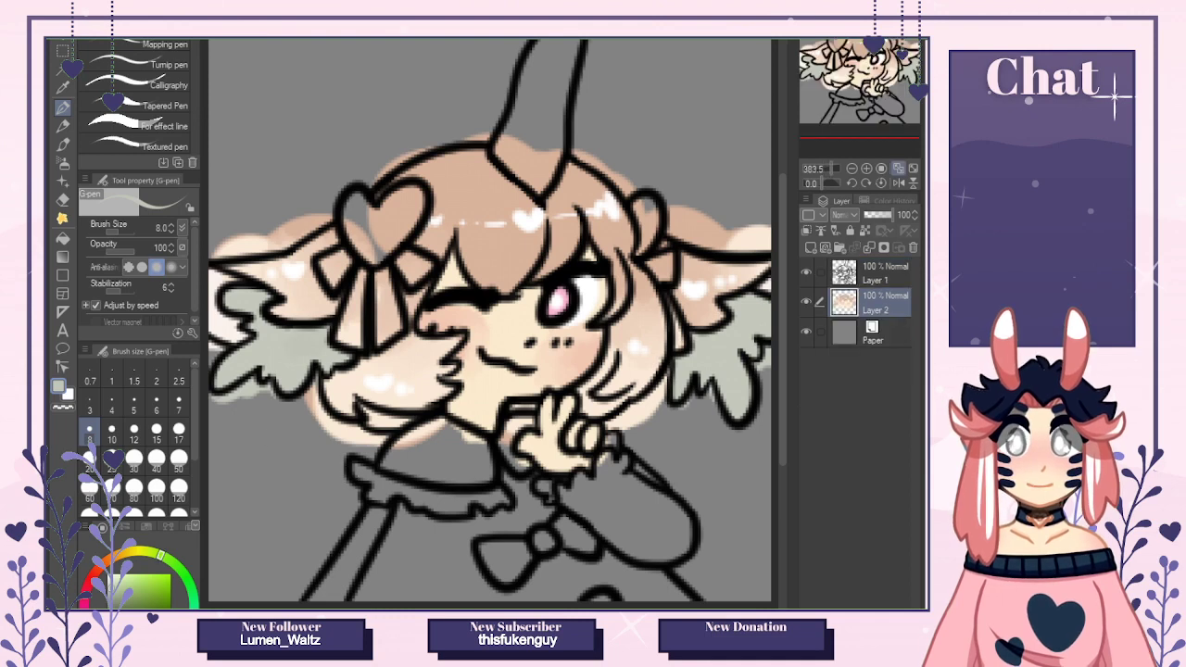
Tint the lower tips of both pigtail tufts pale blue-green with the G-pen and soften them with the Blend tool at size 10.
key("ctrl+Tab")
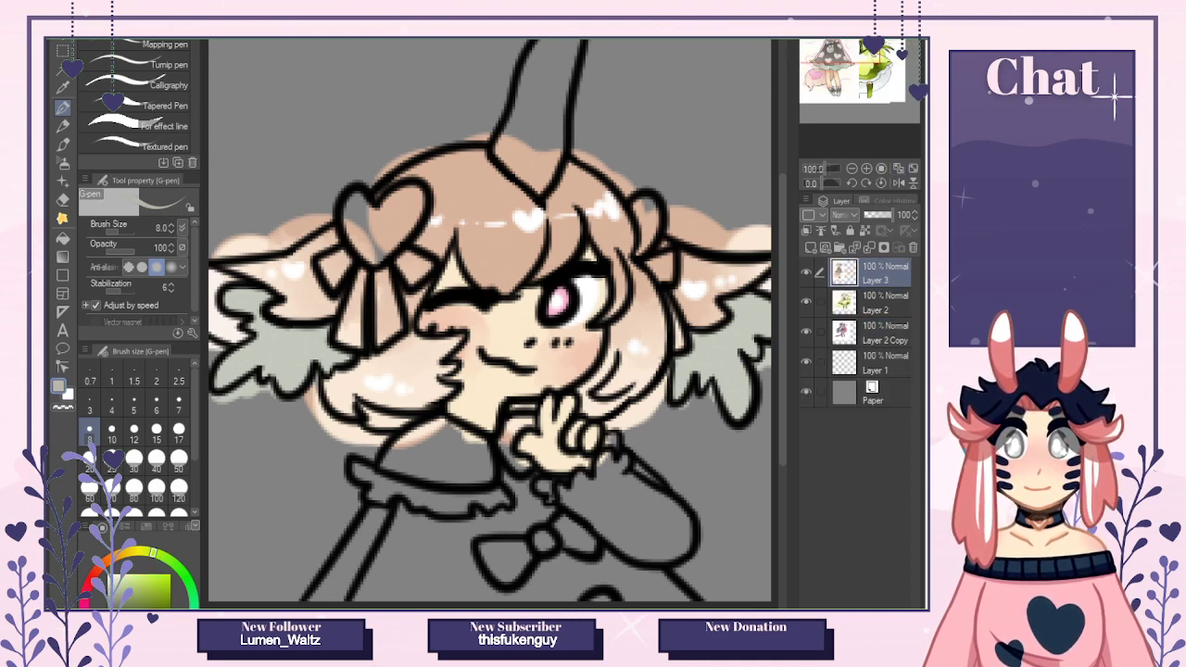
key("ctrl+Tab")
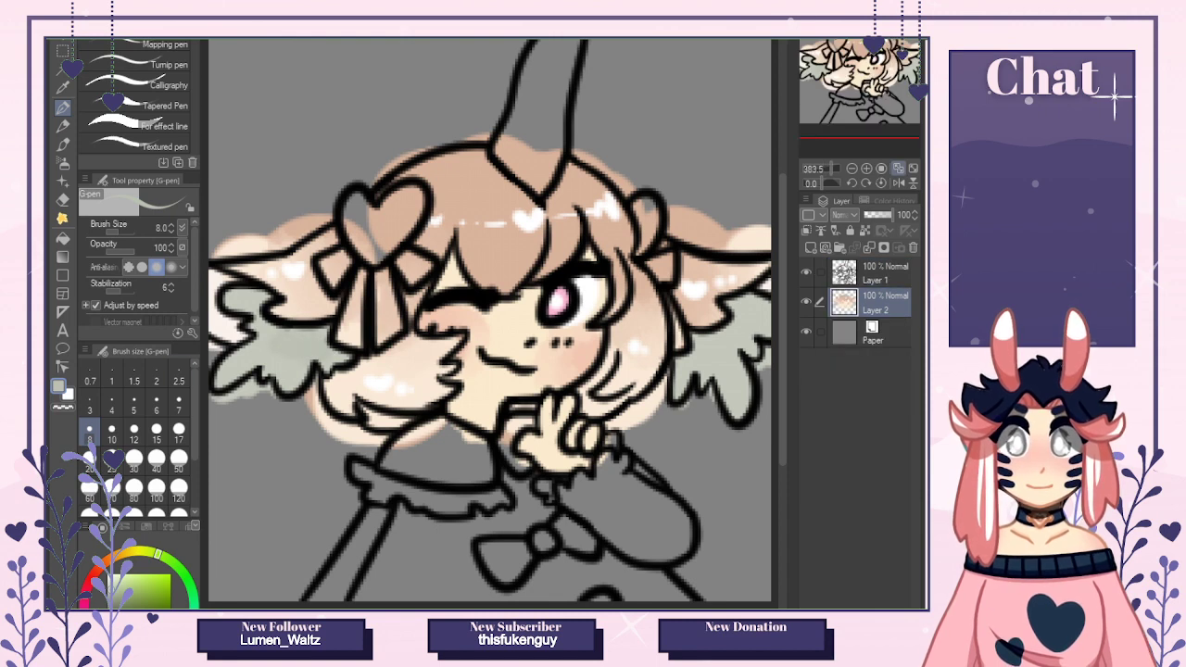
left_click(190, 587)
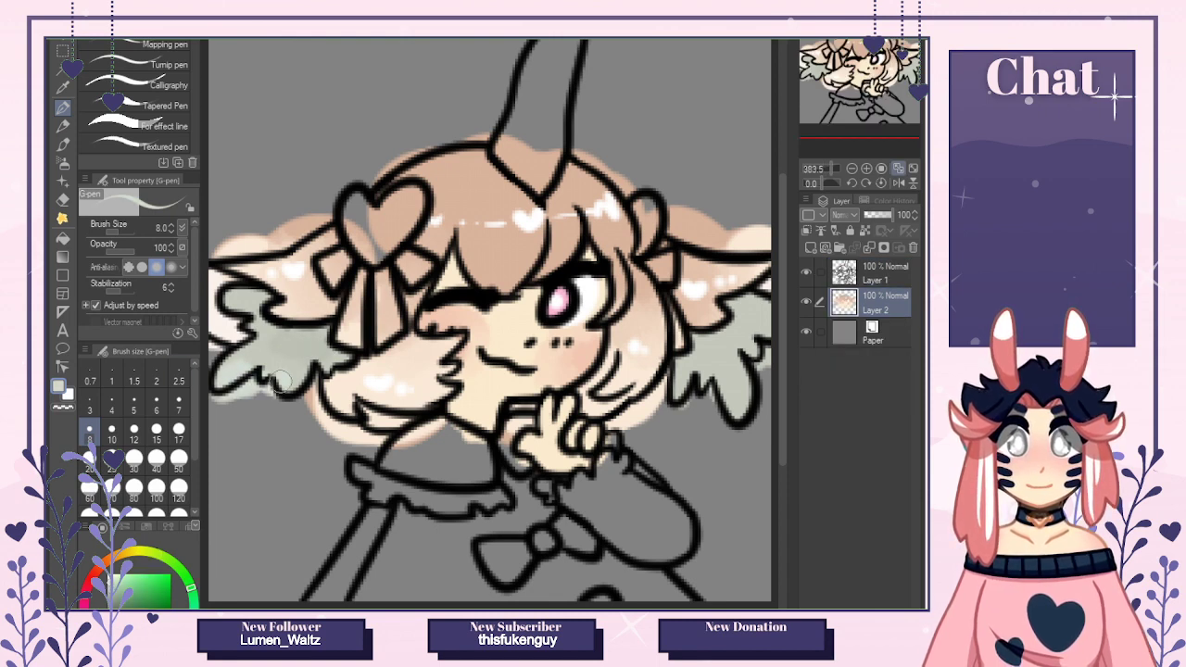
mouse_move(278, 315)
left_mouse_down()
mouse_move(234, 296)
mouse_move(246, 308)
left_mouse_up()
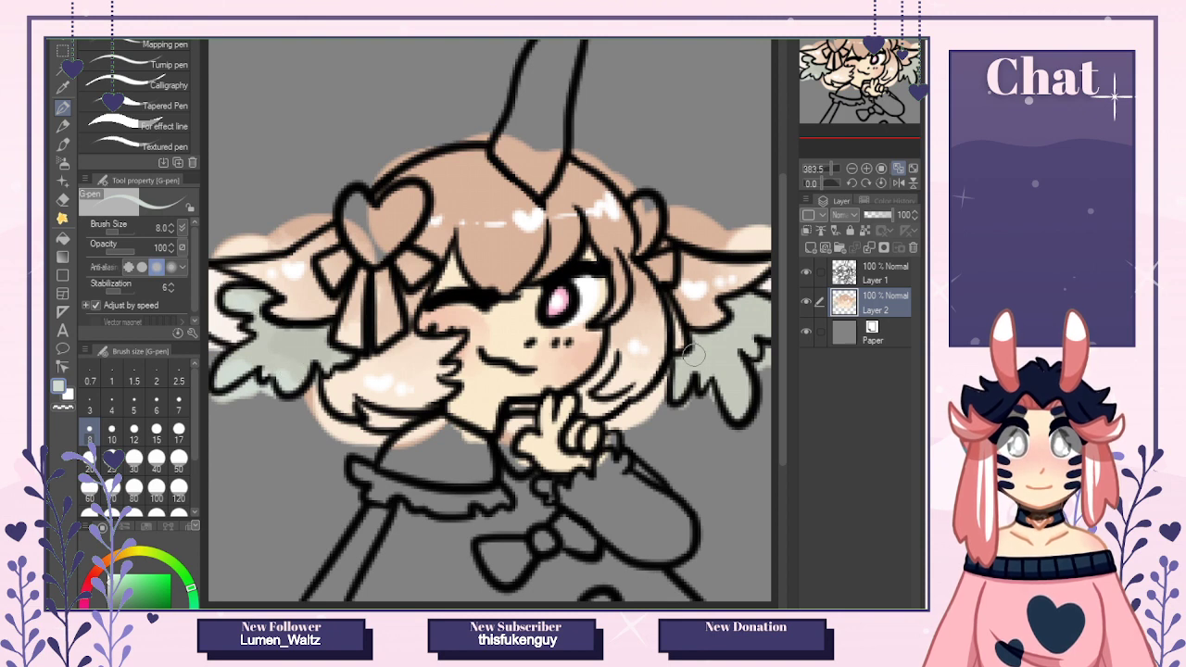
mouse_move(693, 352)
left_mouse_down()
mouse_move(729, 372)
mouse_move(755, 338)
left_mouse_up()
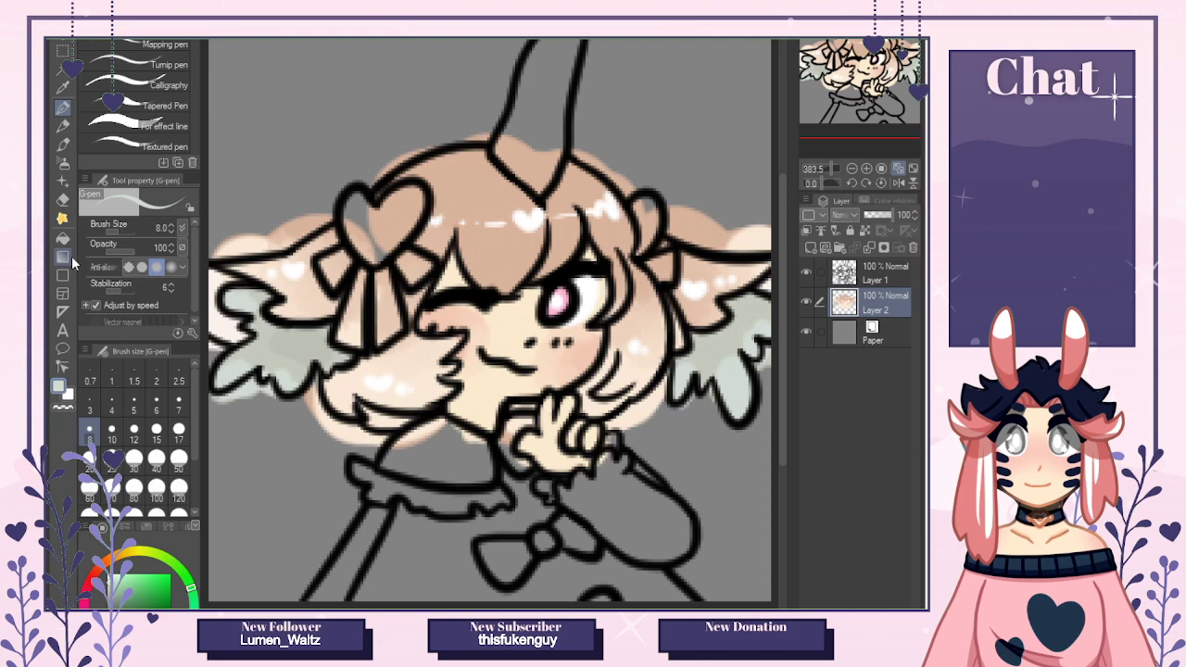
left_click(701, 354, "alt")
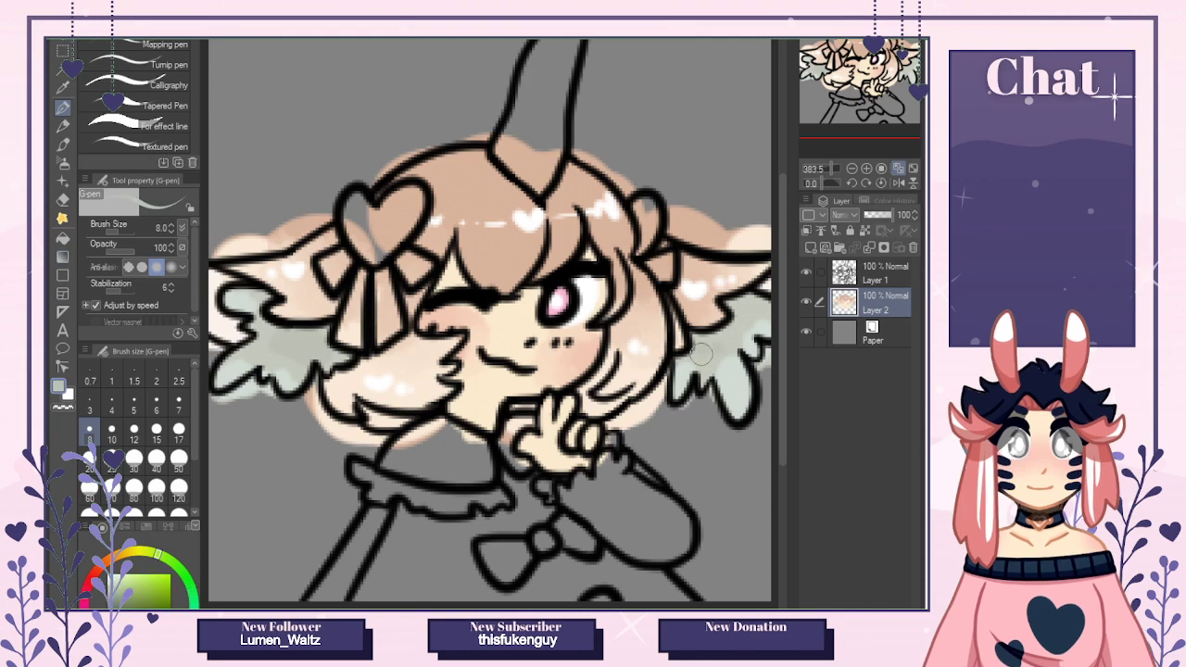
key("j")
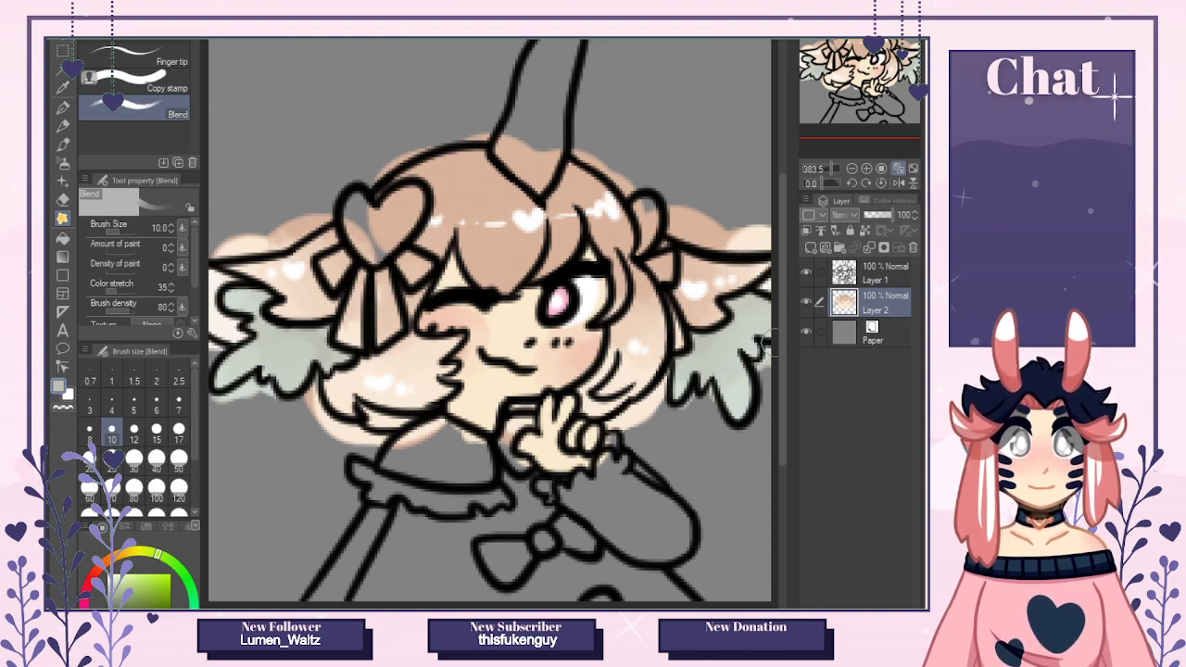
left_click(806, 332)
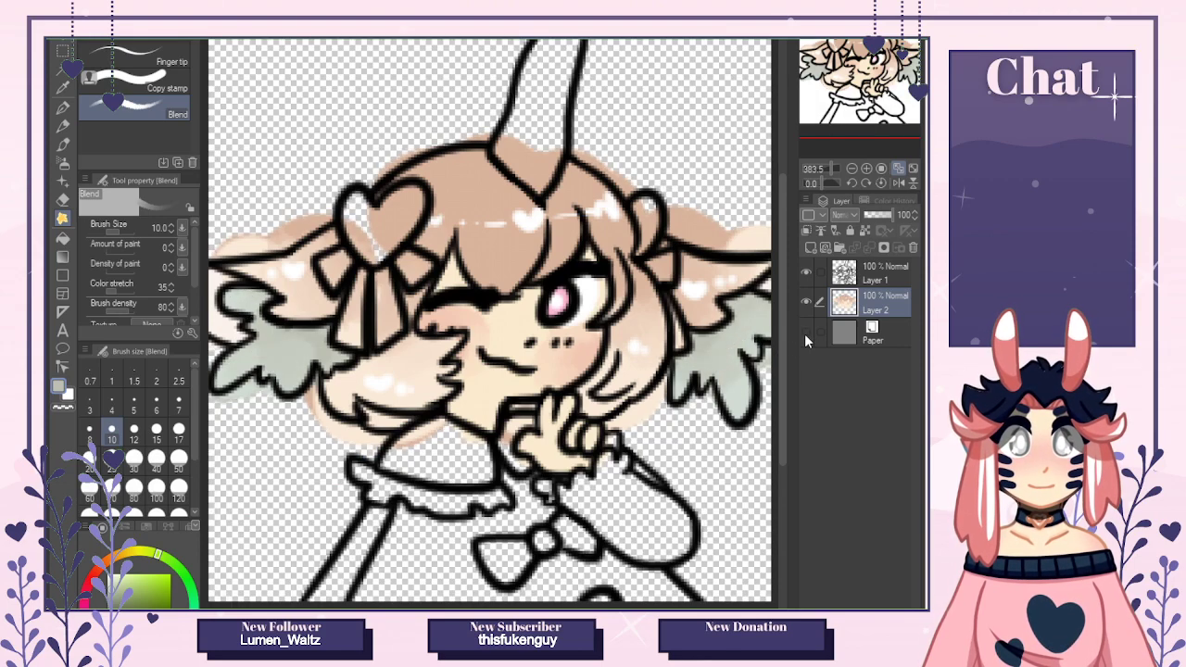
left_click(805, 334)
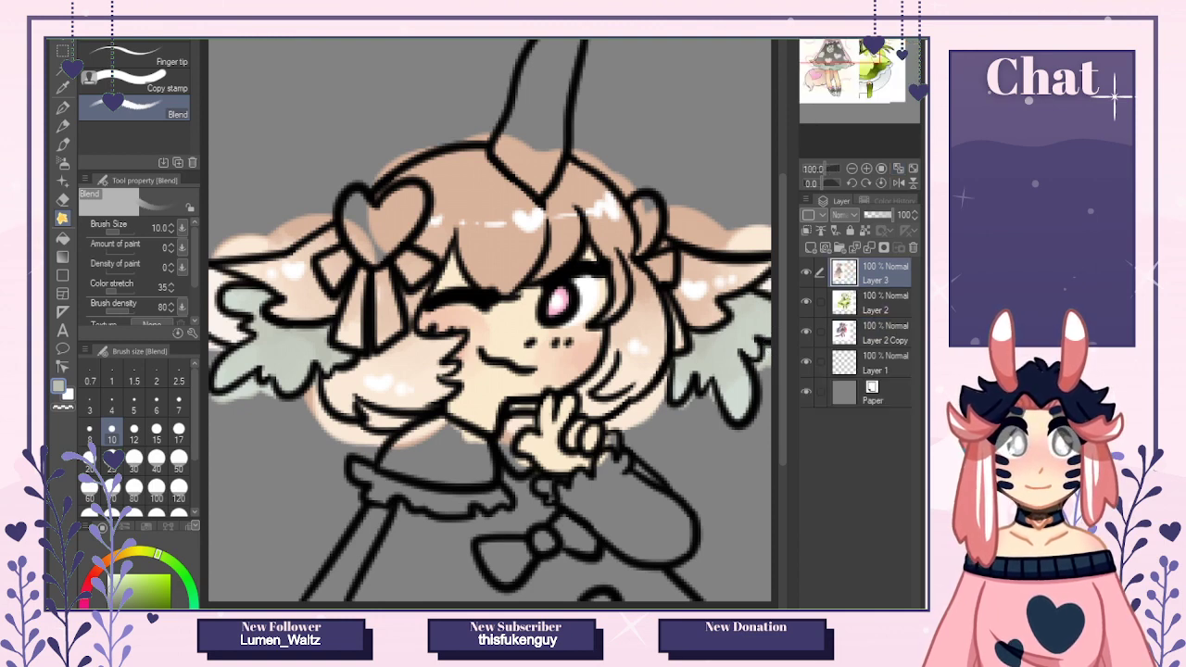
Fill the ear, heart bow, side bow, collar and both sleeves with the reference's pink using the size 8 G-pen.
left_click(85, 598)
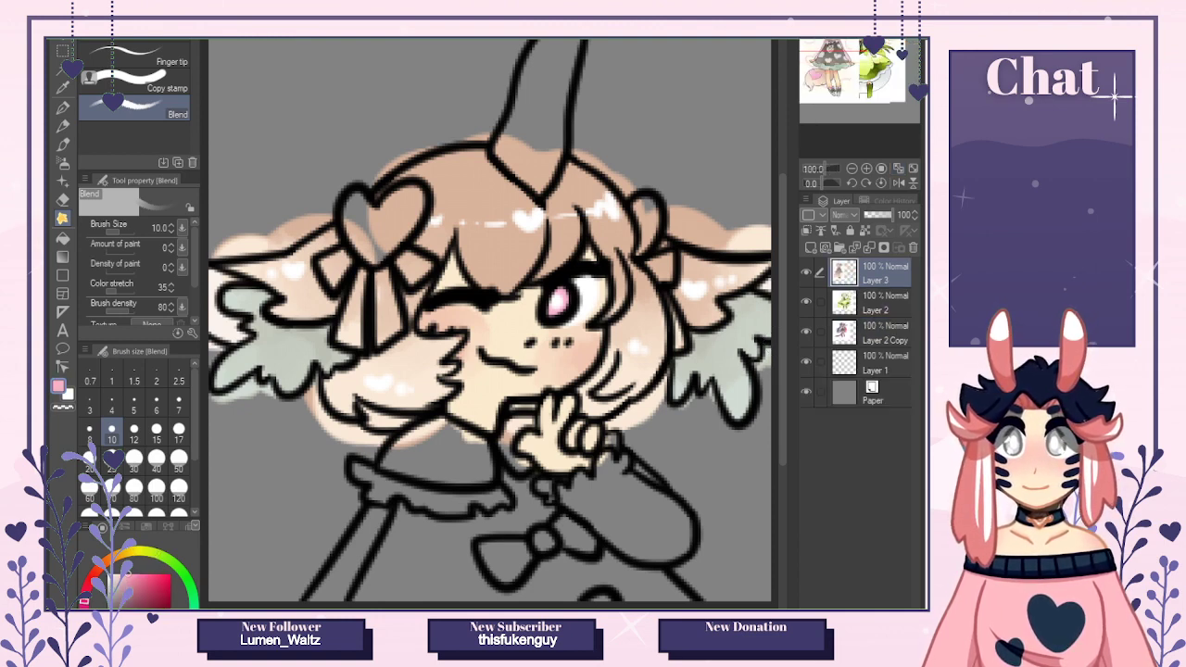
left_click(62, 107)
left_click(543, 70)
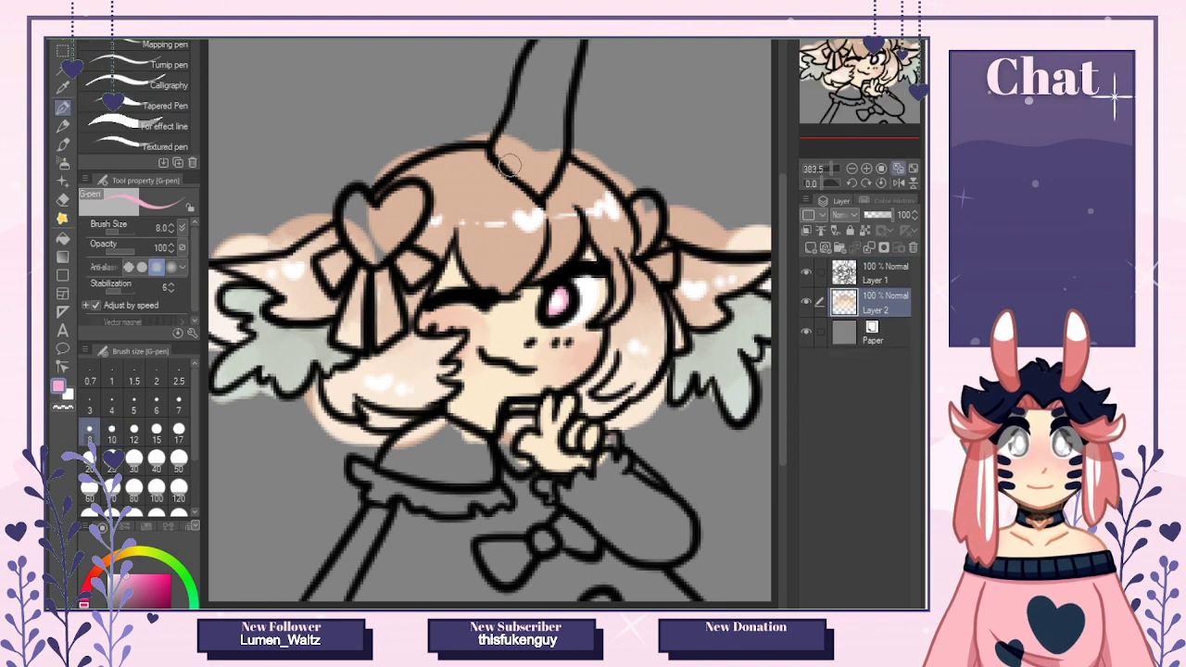
mouse_move(500, 151)
left_mouse_down()
mouse_move(542, 183)
mouse_move(554, 161)
mouse_move(524, 130)
mouse_move(507, 152)
mouse_move(537, 51)
mouse_move(543, 143)
mouse_move(577, 58)
mouse_move(572, 105)
left_mouse_up()
mouse_move(373, 220)
left_mouse_down()
mouse_move(351, 199)
mouse_move(359, 253)
mouse_move(358, 207)
mouse_move(379, 227)
mouse_move(375, 253)
mouse_move(411, 204)
mouse_move(376, 228)
left_mouse_up()
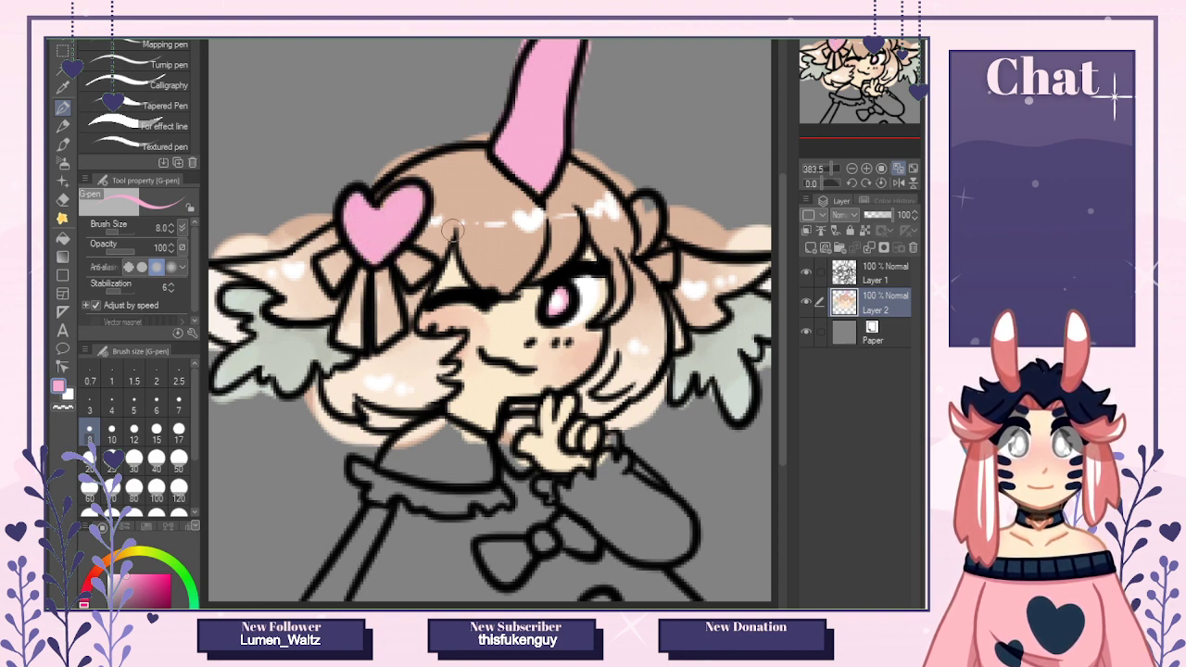
mouse_move(647, 232)
left_mouse_down()
mouse_move(637, 202)
mouse_move(650, 210)
mouse_move(643, 238)
left_mouse_up()
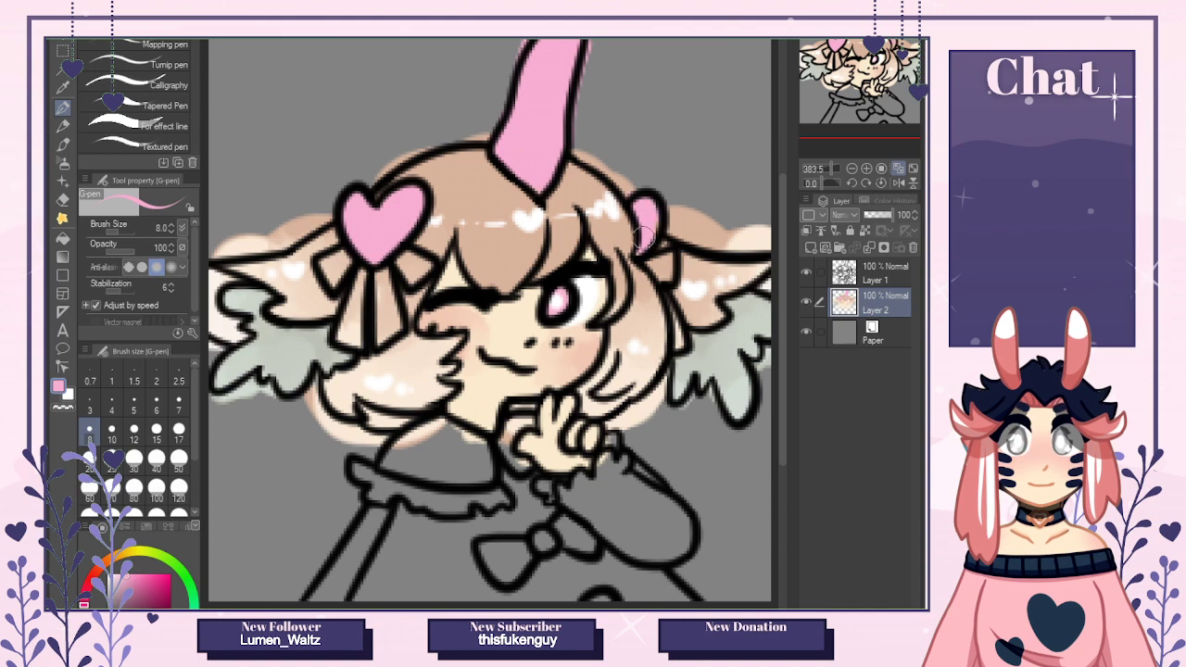
mouse_move(381, 517)
left_mouse_down()
mouse_move(341, 588)
mouse_move(364, 527)
mouse_move(437, 426)
mouse_move(380, 470)
mouse_move(429, 430)
mouse_move(474, 437)
mouse_move(489, 475)
mouse_move(404, 459)
mouse_move(484, 474)
mouse_move(451, 446)
left_mouse_up()
mouse_move(520, 432)
left_mouse_down()
mouse_move(557, 484)
mouse_move(518, 486)
mouse_move(558, 487)
mouse_move(576, 502)
mouse_move(567, 489)
mouse_move(605, 476)
mouse_move(573, 490)
mouse_move(603, 483)
mouse_move(586, 479)
mouse_move(637, 470)
mouse_move(655, 532)
left_mouse_up()
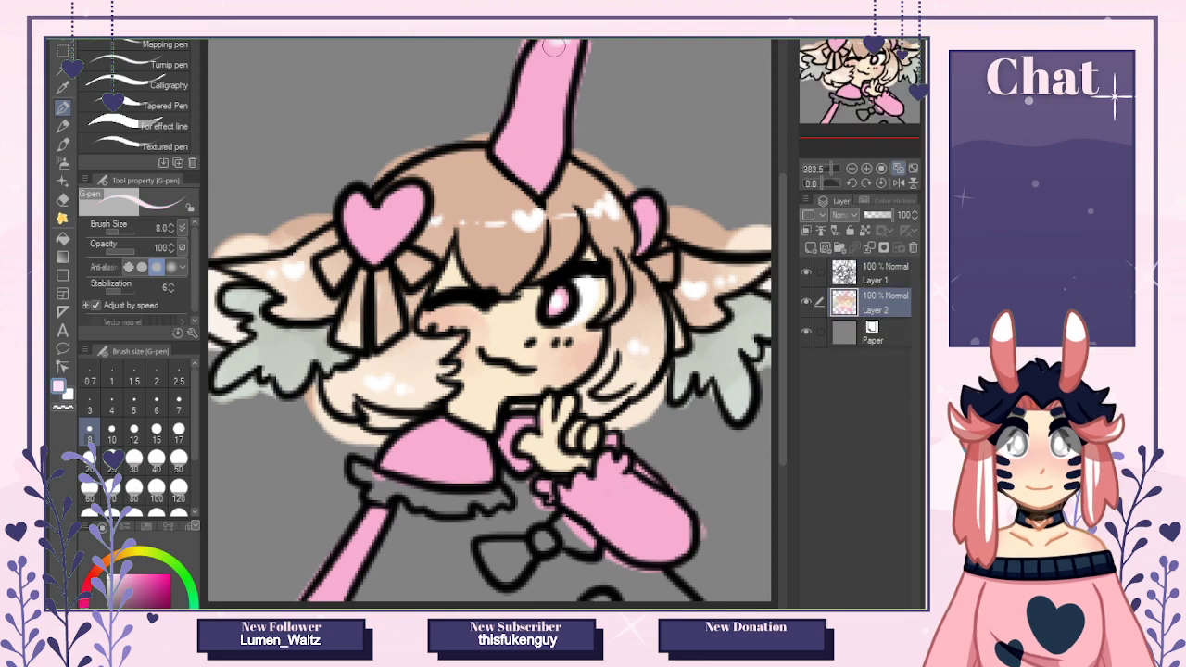
Add pale pink highlights to the ear, heart and side bow, lock transparent pixels, and blend them at size 10.
left_click_drag(553, 47, 569, 63)
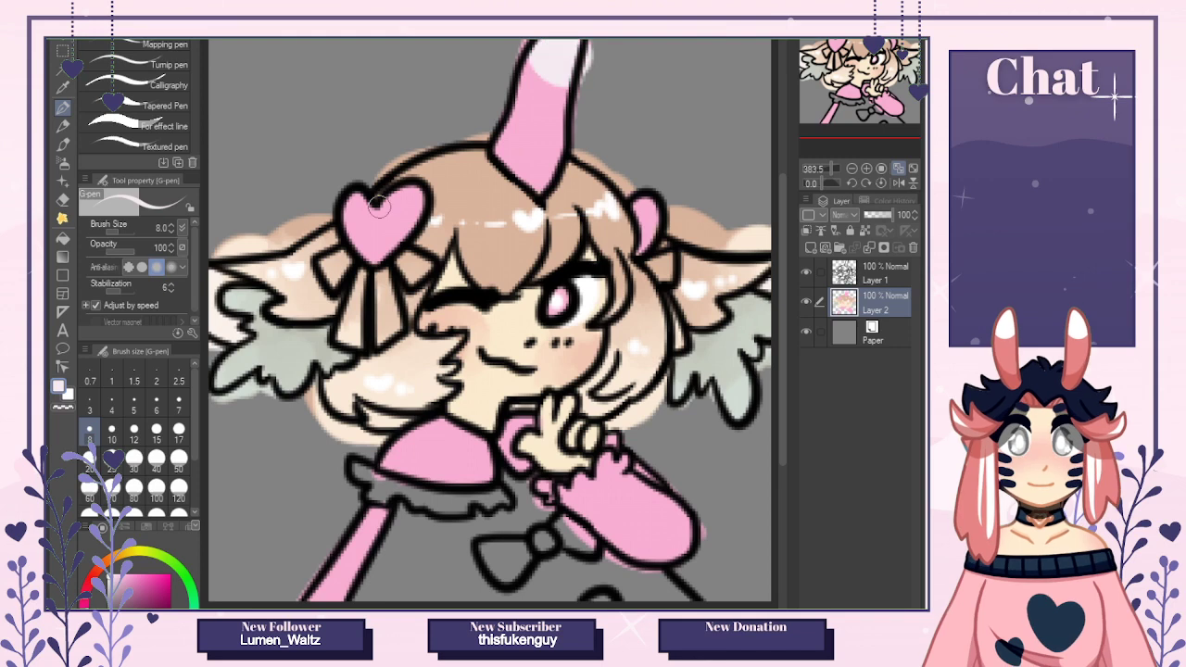
left_click_drag(379, 206, 357, 222)
left_click_drag(646, 200, 656, 211)
left_click(864, 229)
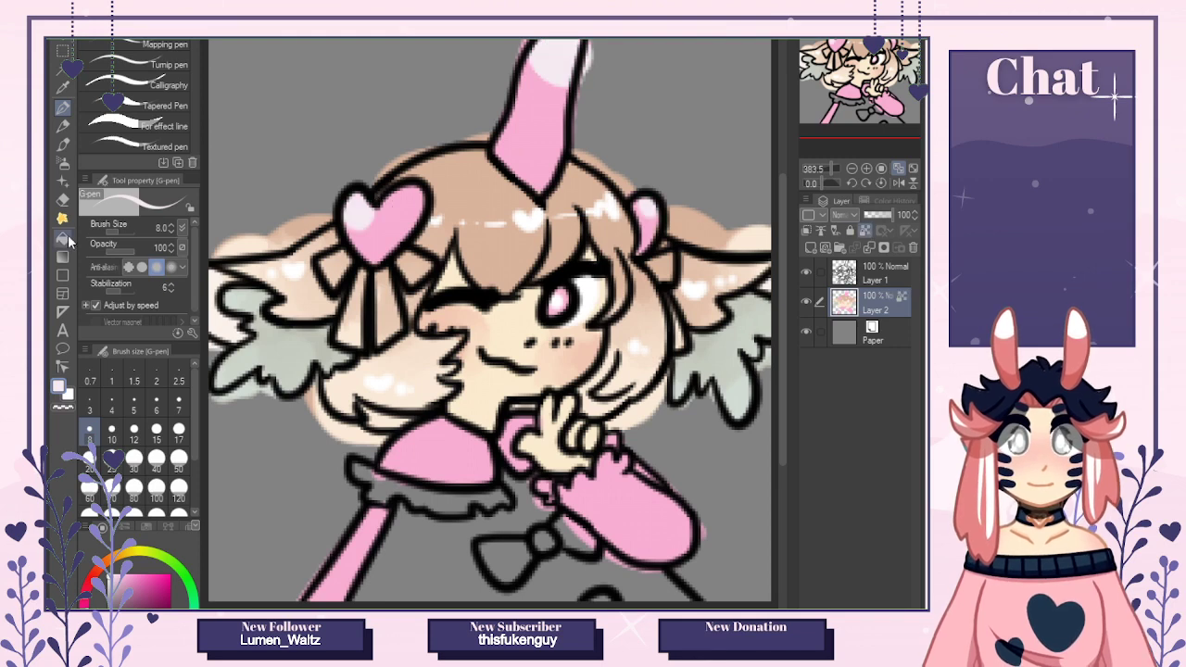
left_click(62, 219)
mouse_move(554, 52)
left_mouse_down()
mouse_move(557, 104)
mouse_move(527, 91)
mouse_move(554, 140)
mouse_move(569, 52)
mouse_move(556, 50)
mouse_move(566, 65)
mouse_move(539, 60)
mouse_move(558, 130)
left_mouse_up()
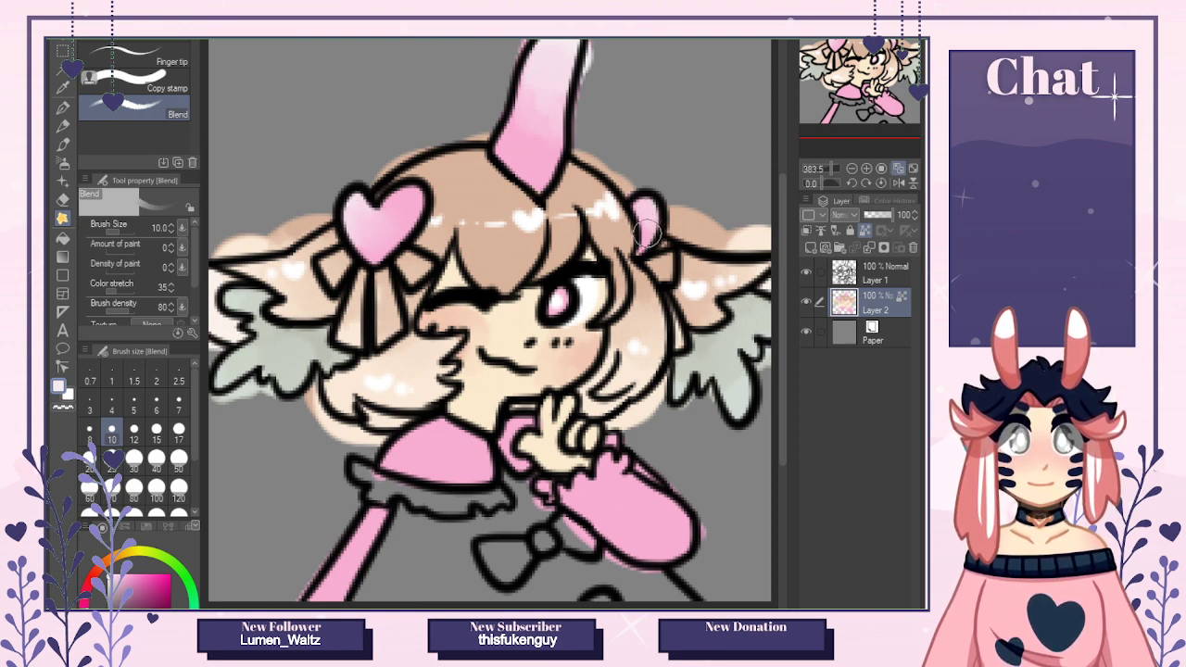
Dot the heart bow, ear, side bow and pink collar with white polka dots using the size 8 G-pen.
left_click(62, 107)
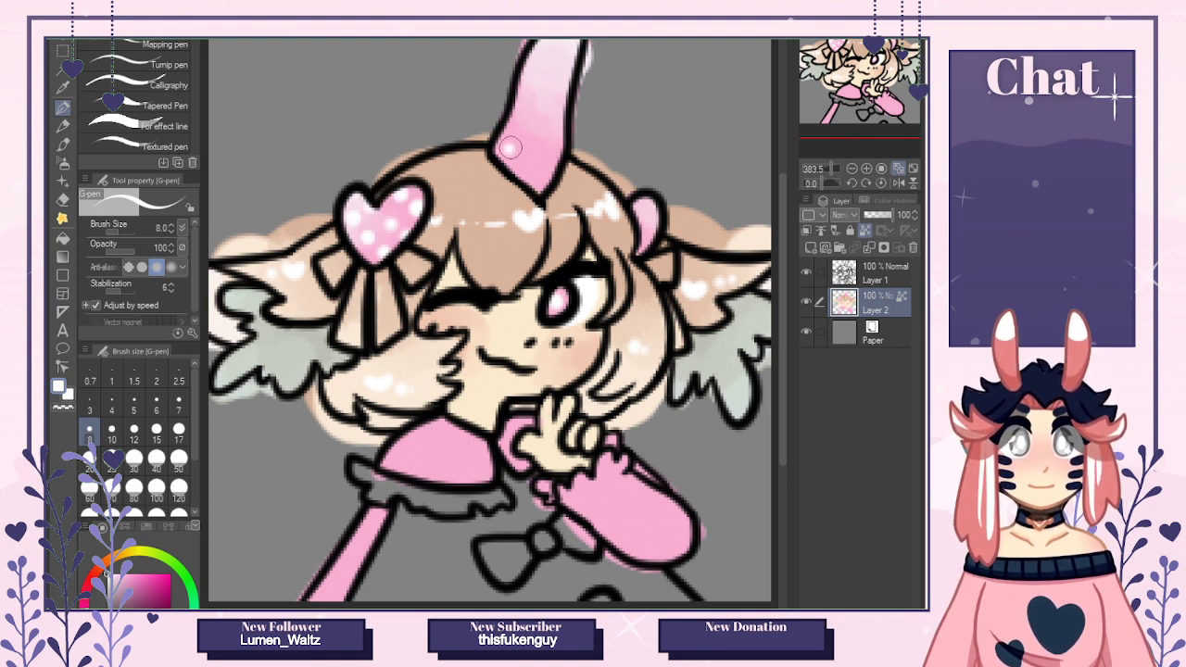
left_click_drag(538, 131, 552, 133)
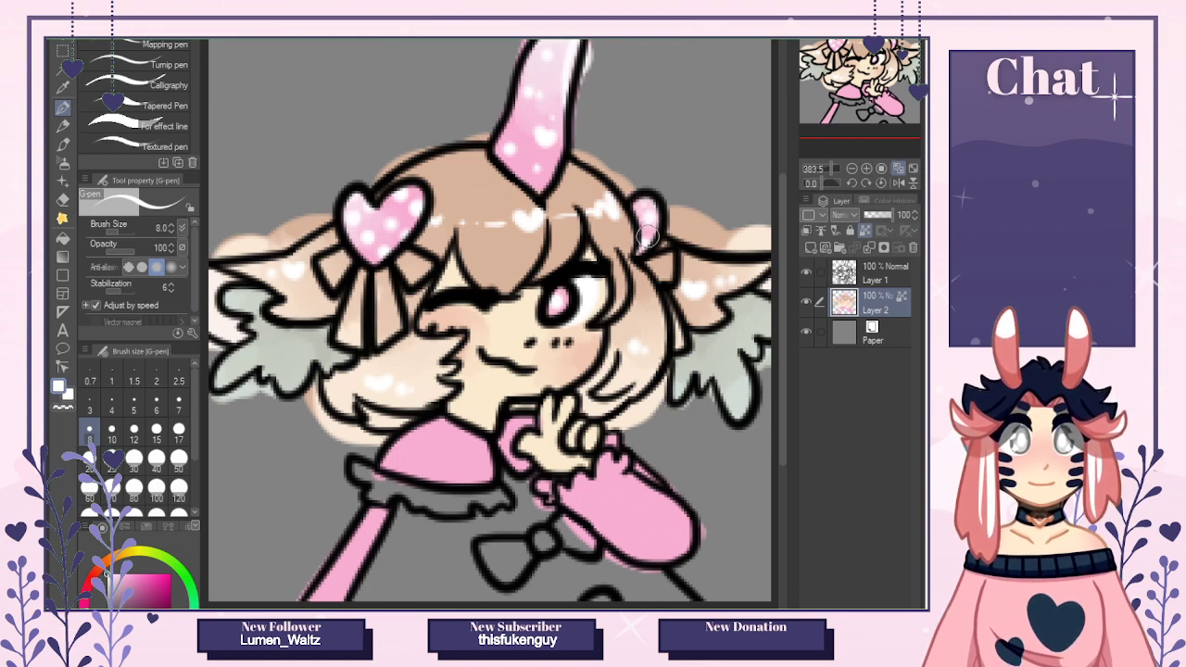
left_click(401, 461)
left_click(429, 461)
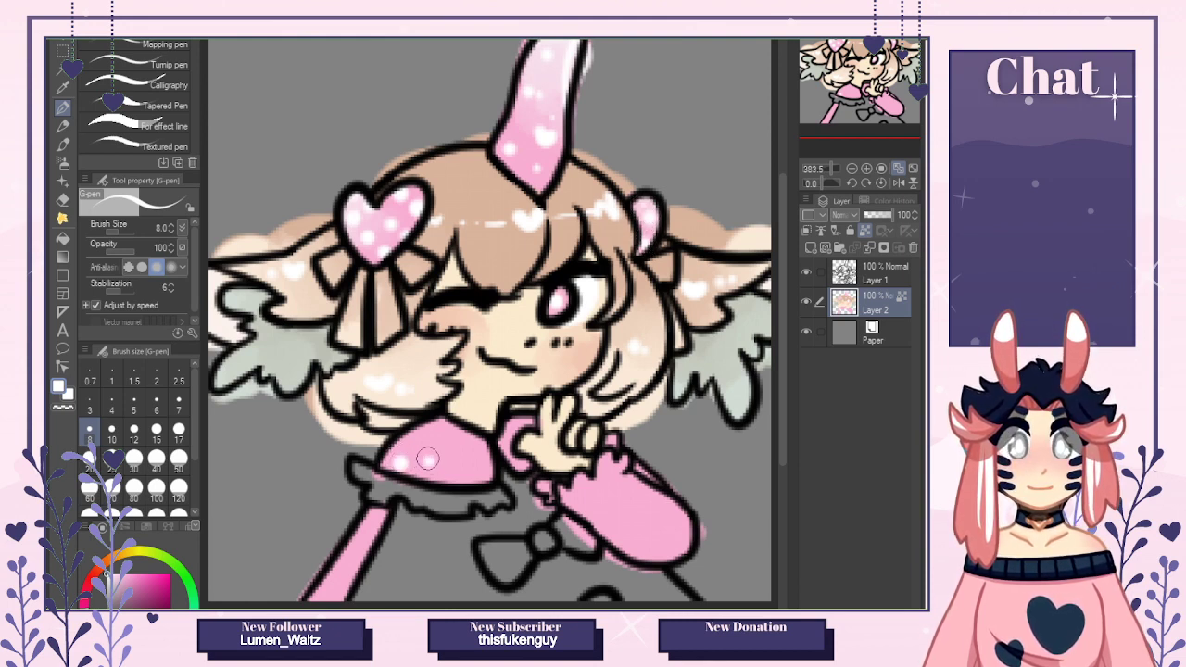
left_click(439, 435)
left_click(469, 442)
left_click(463, 465)
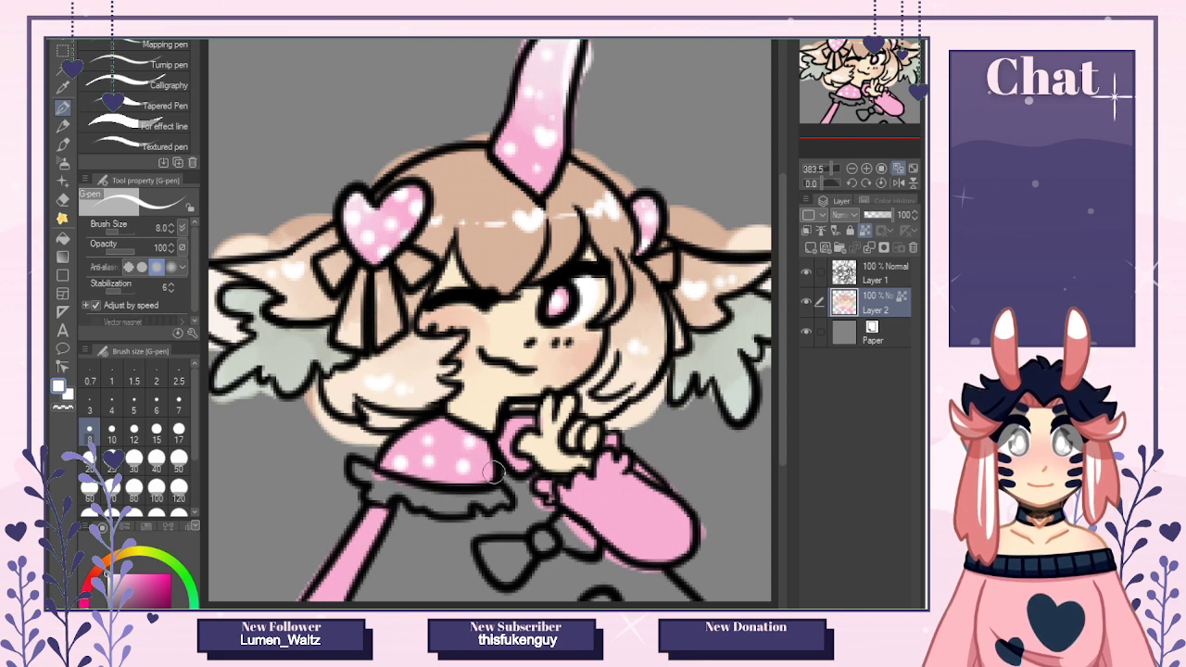
left_click(491, 468)
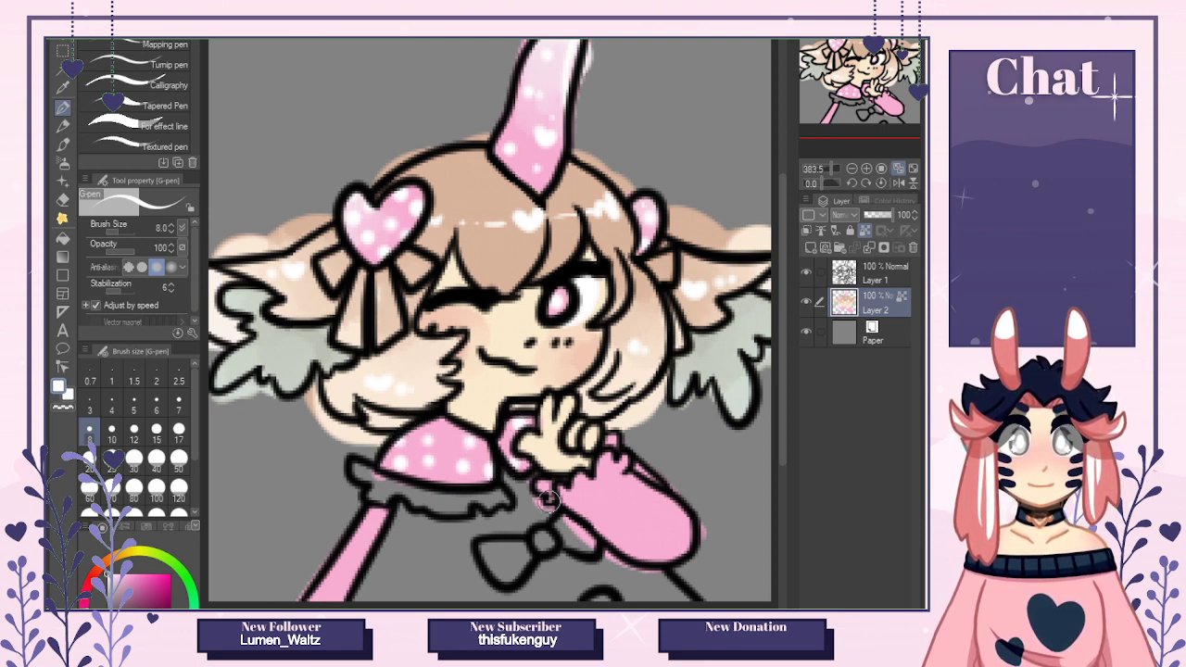
Add white polka dots along both pink sleeves.
left_click(587, 497)
left_click(626, 477)
left_click(603, 520)
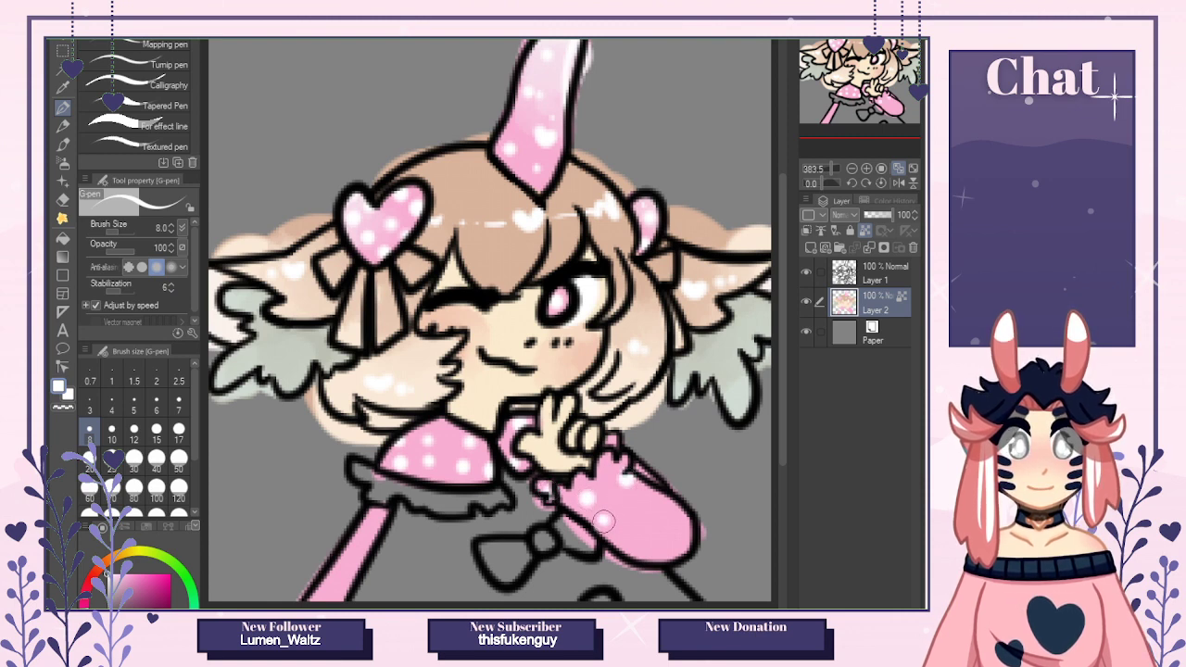
left_click(666, 506)
left_click(636, 513)
left_click(635, 541)
left_click(664, 545)
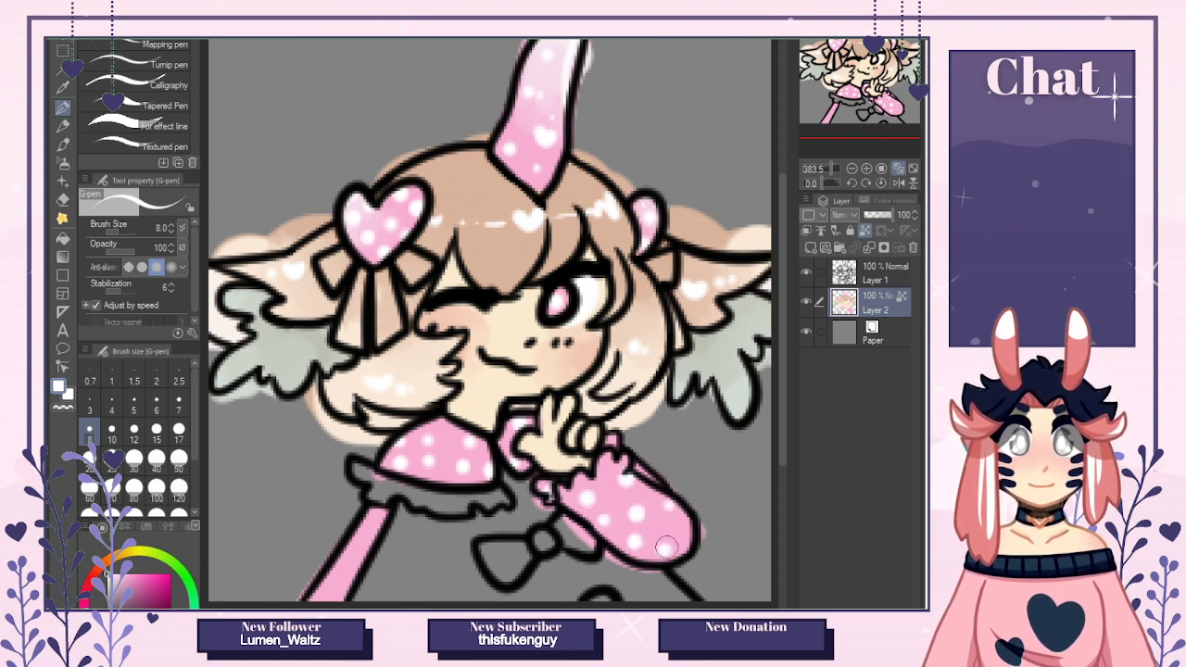
left_click(677, 527)
left_click(369, 524)
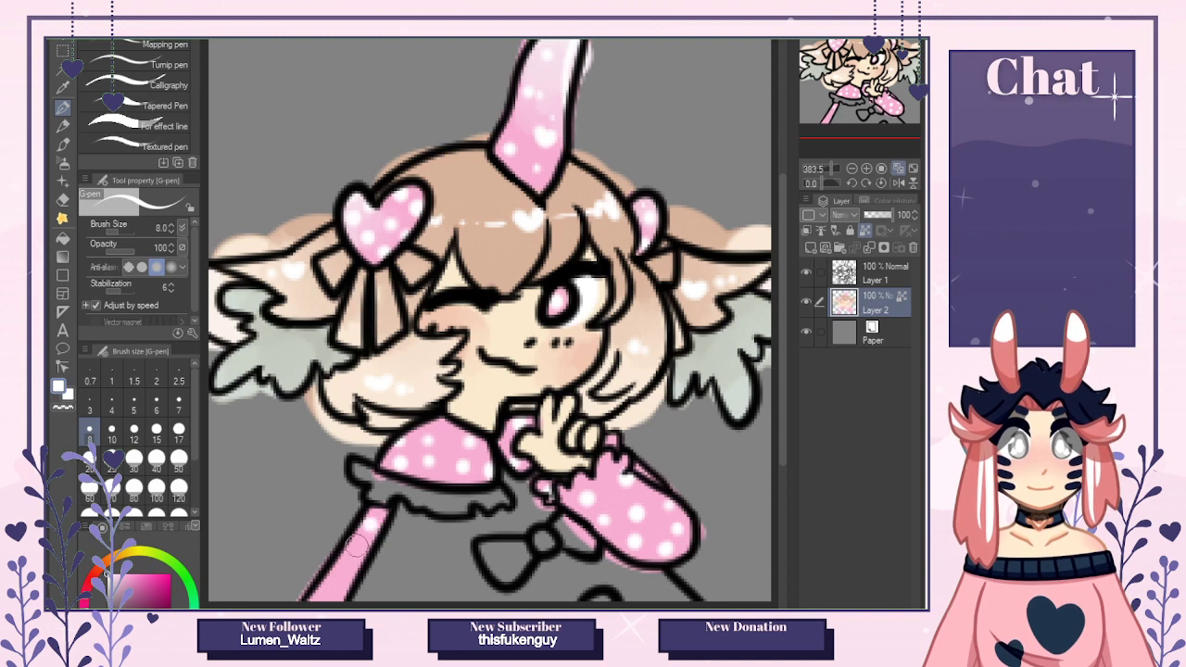
left_click(356, 553)
left_click(328, 578)
left_click(342, 594)
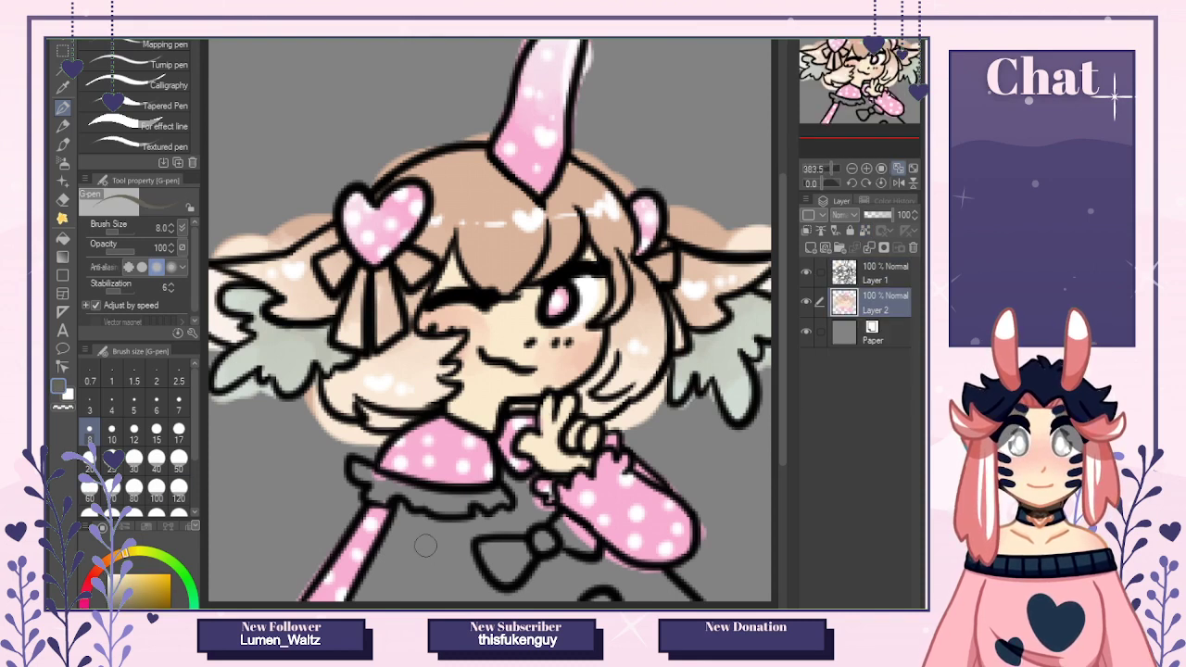
Fill the dress in dark olive-gray and the ribbons of both hair bows in taupe-gray sampled from the reference.
mouse_move(425, 545)
left_mouse_down()
mouse_move(403, 598)
mouse_move(522, 472)
mouse_move(566, 608)
mouse_move(639, 570)
left_mouse_up()
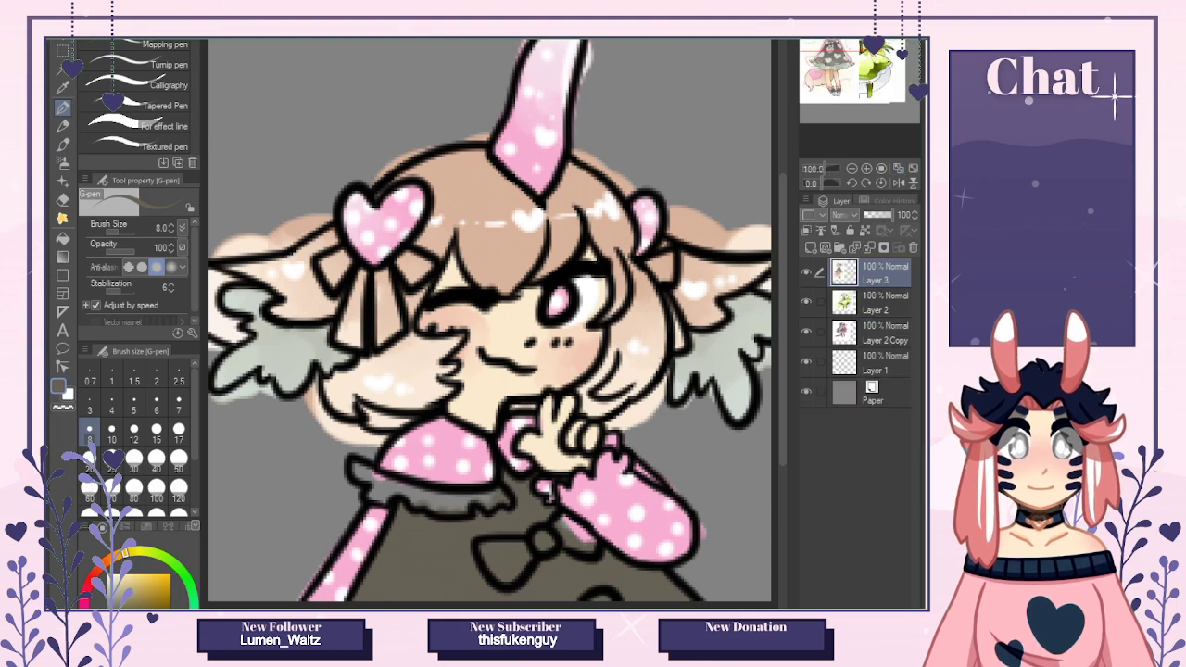
left_click(415, 409)
key("ctrl+Tab")
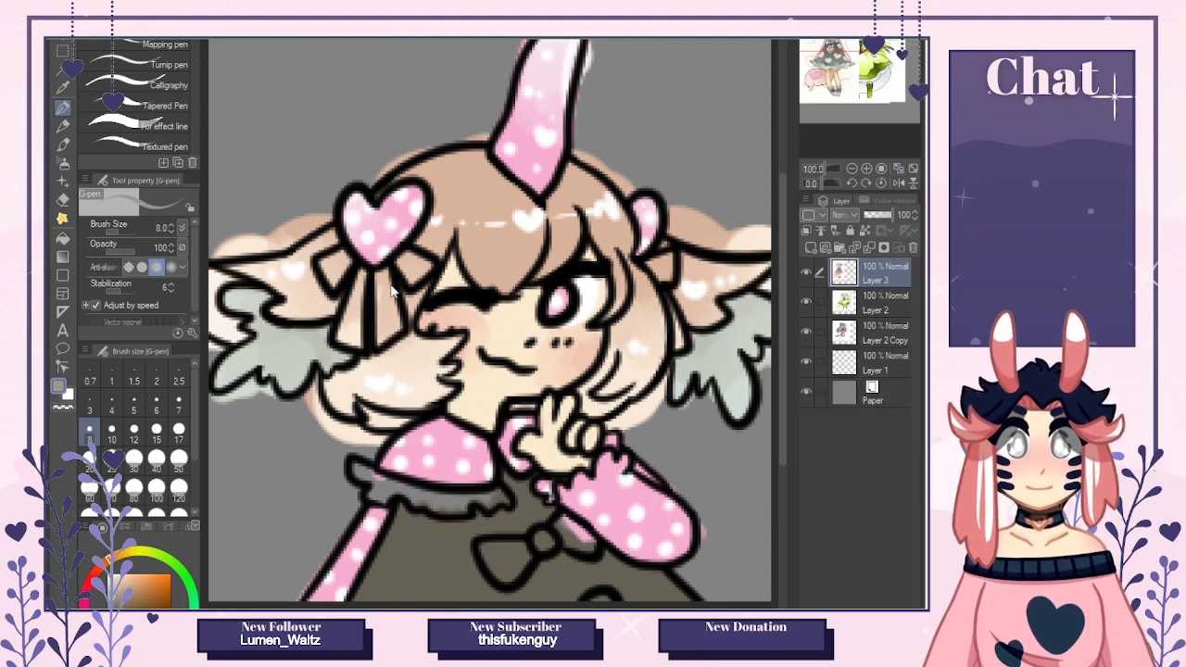
mouse_move(392, 291)
left_mouse_down()
mouse_move(345, 338)
mouse_move(356, 341)
mouse_move(362, 271)
mouse_move(345, 264)
mouse_move(335, 280)
mouse_move(324, 262)
mouse_move(340, 252)
mouse_move(377, 273)
mouse_move(381, 340)
mouse_move(394, 326)
mouse_move(406, 250)
left_mouse_up()
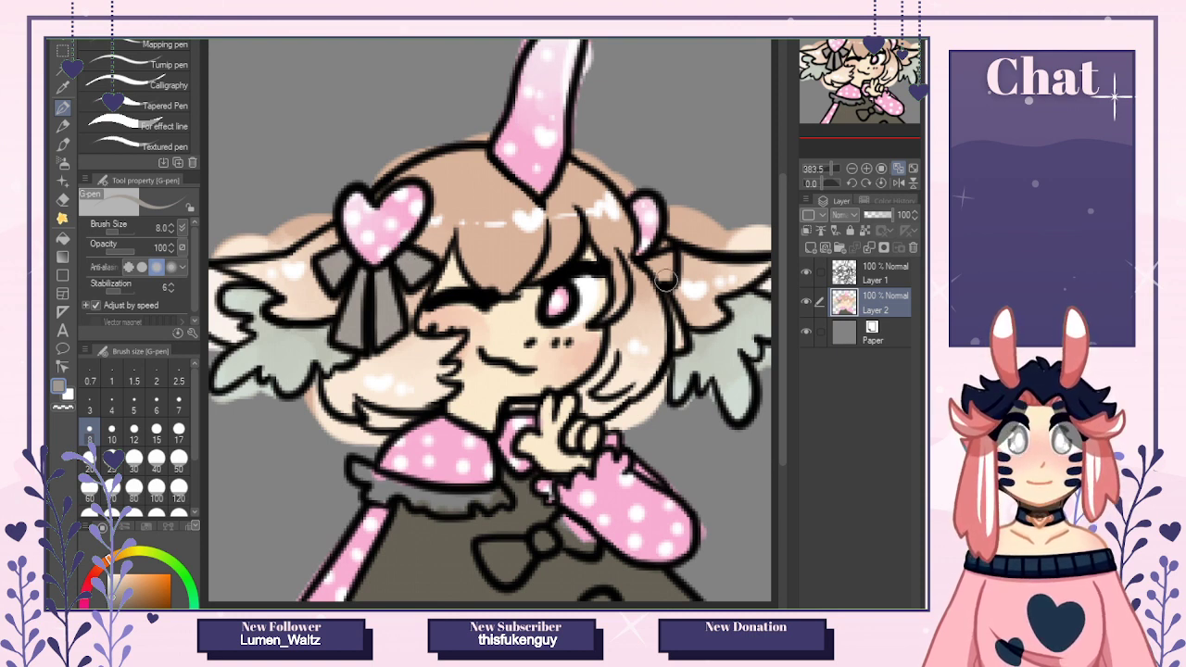
left_click_drag(666, 281, 663, 267)
left_click_drag(679, 341, 668, 294)
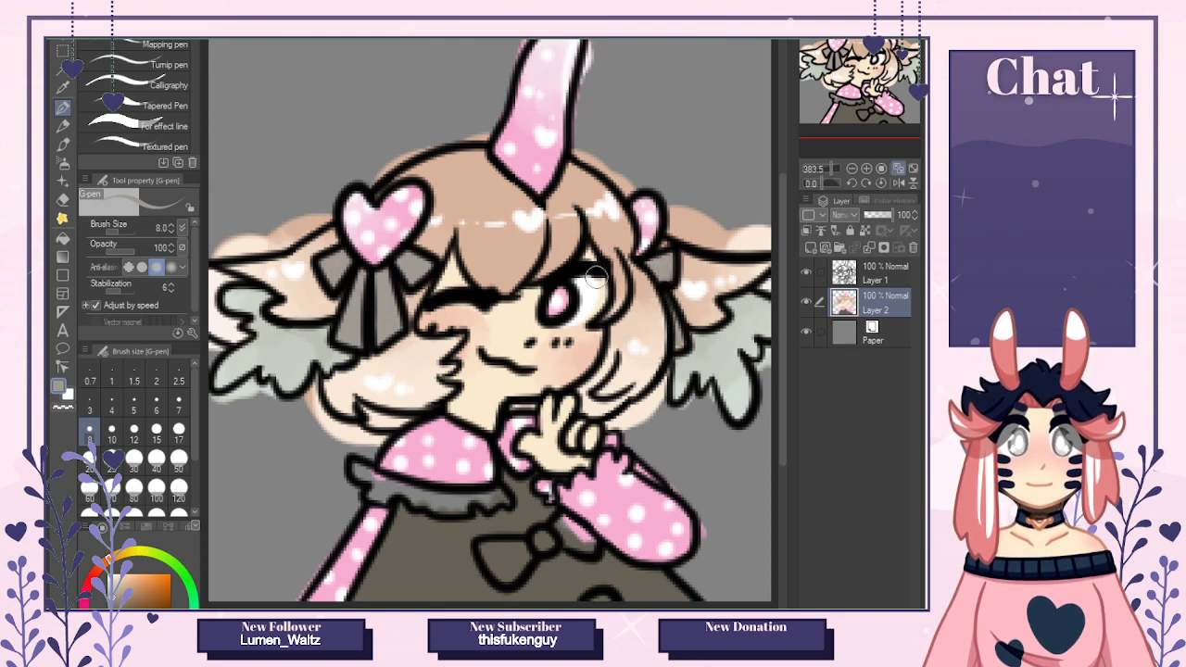
Shade both hair ribbons with the dress's dark olive-gray and soften it with the Blend tool at size 10, undoing the unwanted stroke.
left_click(453, 589, "alt")
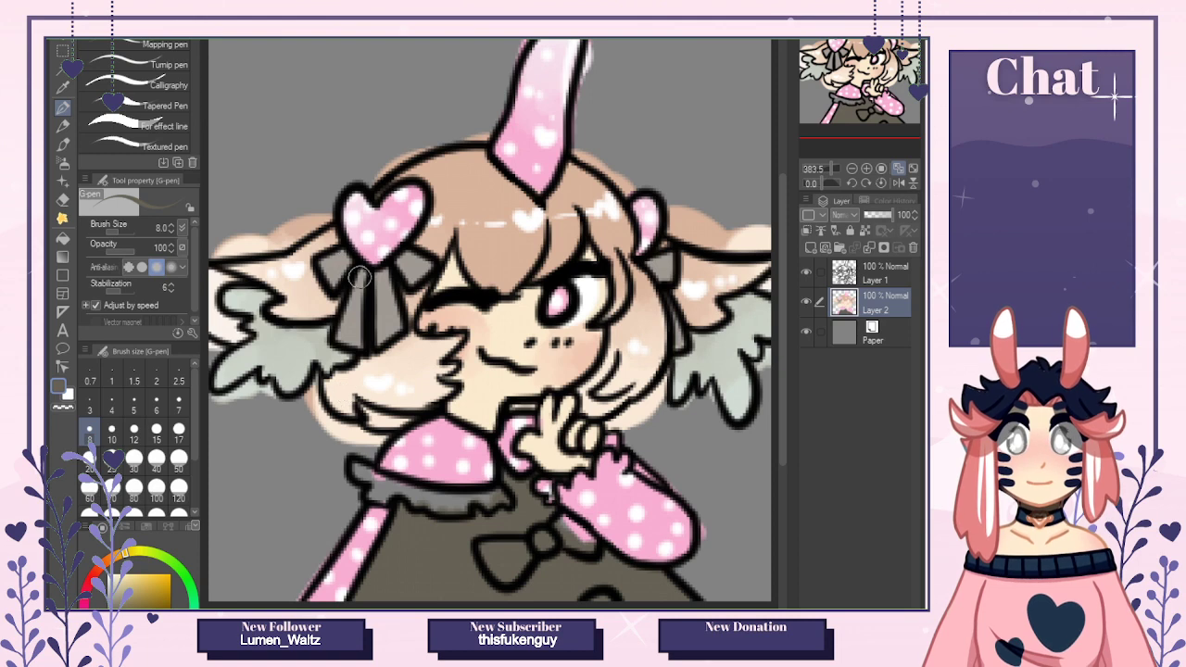
mouse_move(380, 276)
left_mouse_down()
mouse_move(384, 297)
mouse_move(408, 255)
mouse_move(405, 265)
mouse_move(343, 265)
mouse_move(359, 308)
mouse_move(381, 299)
left_mouse_up()
mouse_move(661, 277)
left_mouse_down()
mouse_move(650, 269)
mouse_move(668, 301)
left_mouse_up()
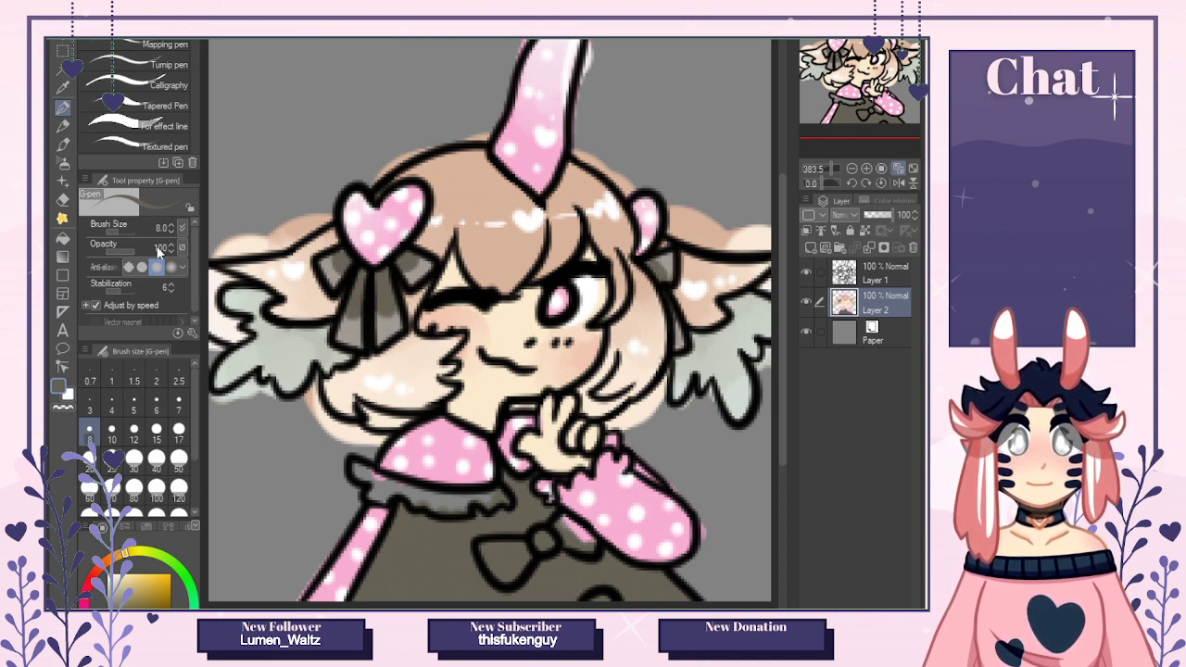
left_click(62, 218)
mouse_move(393, 300)
left_mouse_down()
mouse_move(355, 322)
mouse_move(360, 295)
mouse_move(348, 327)
mouse_move(358, 298)
mouse_move(351, 331)
mouse_move(387, 323)
left_mouse_up()
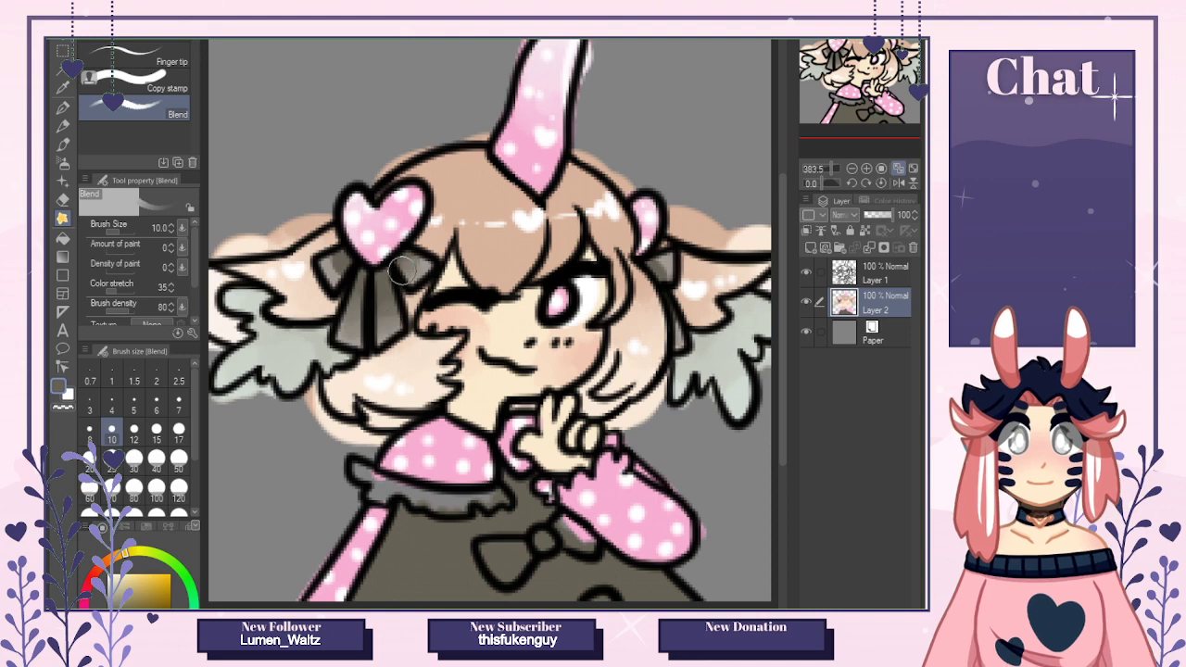
key("ctrl+z")
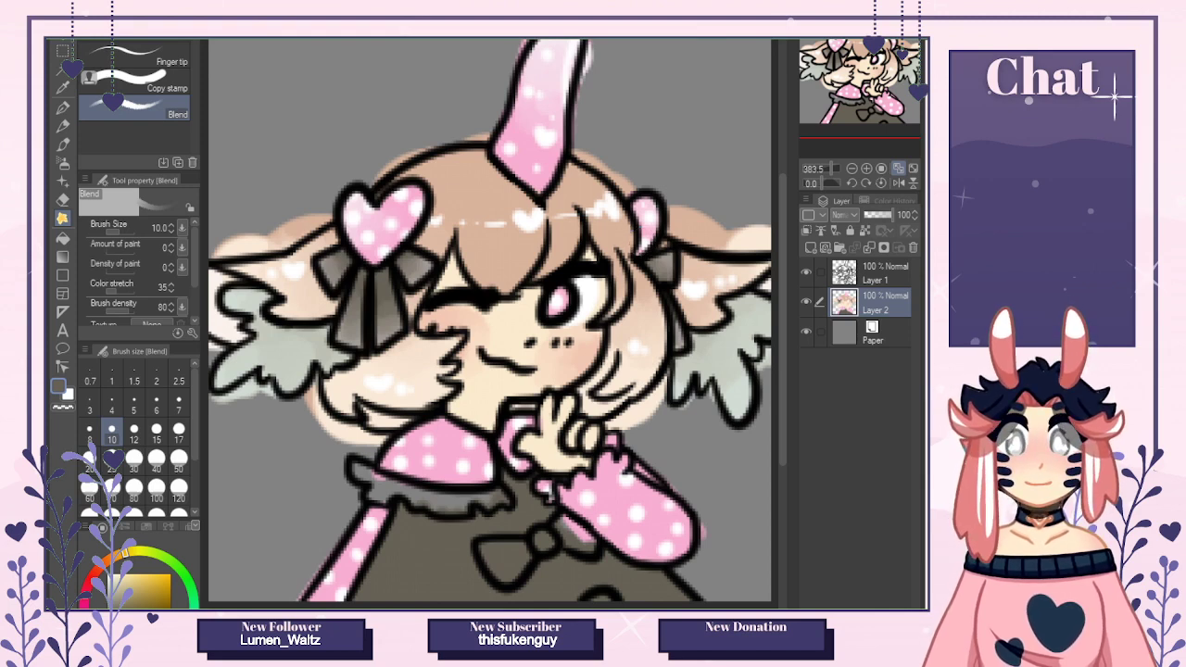
Paint the collar ruffle in the pale peach sampled from the reference, using the size 8 G-pen.
key("ctrl+Tab")
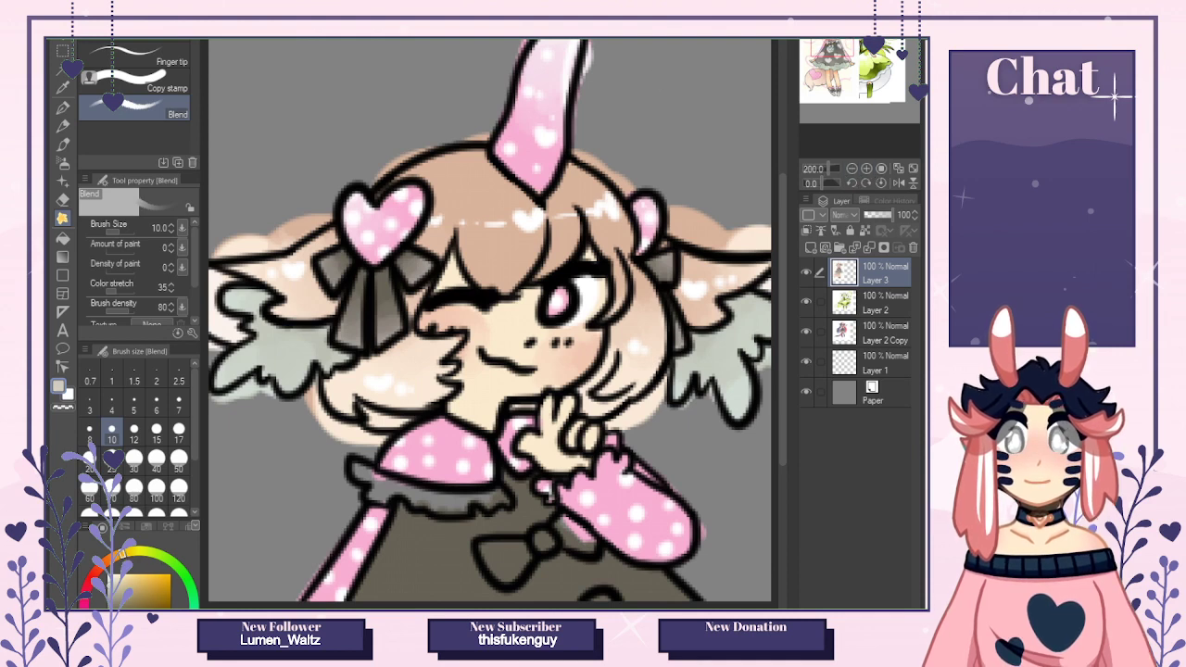
key("ctrl+Tab")
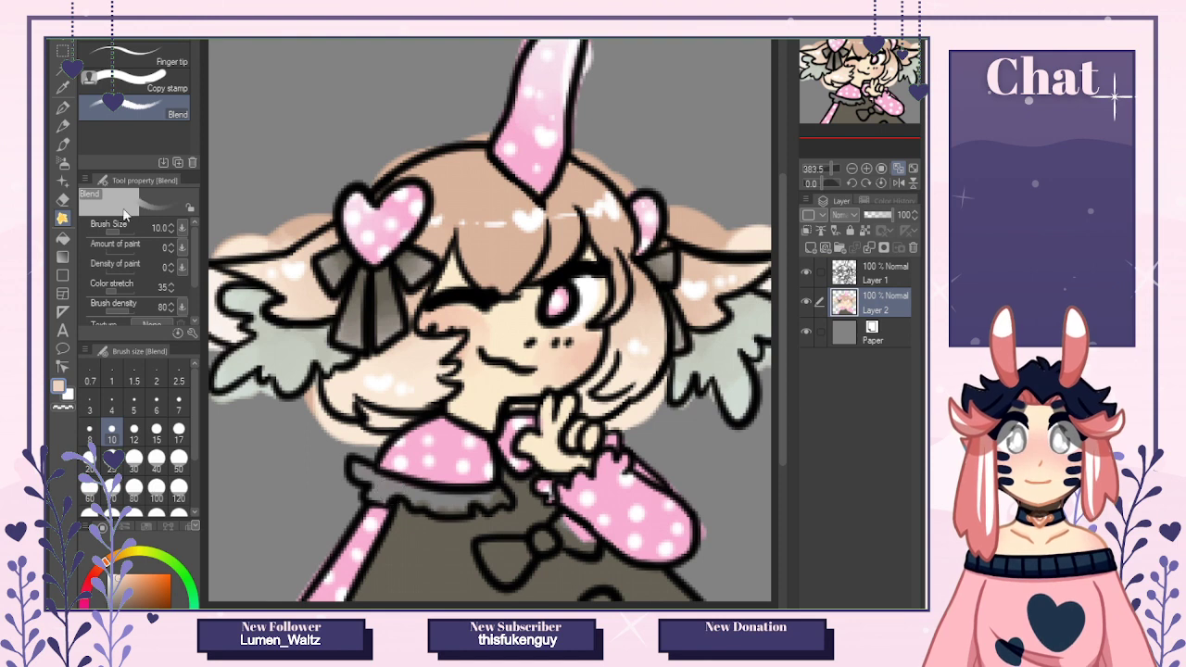
left_click(63, 107)
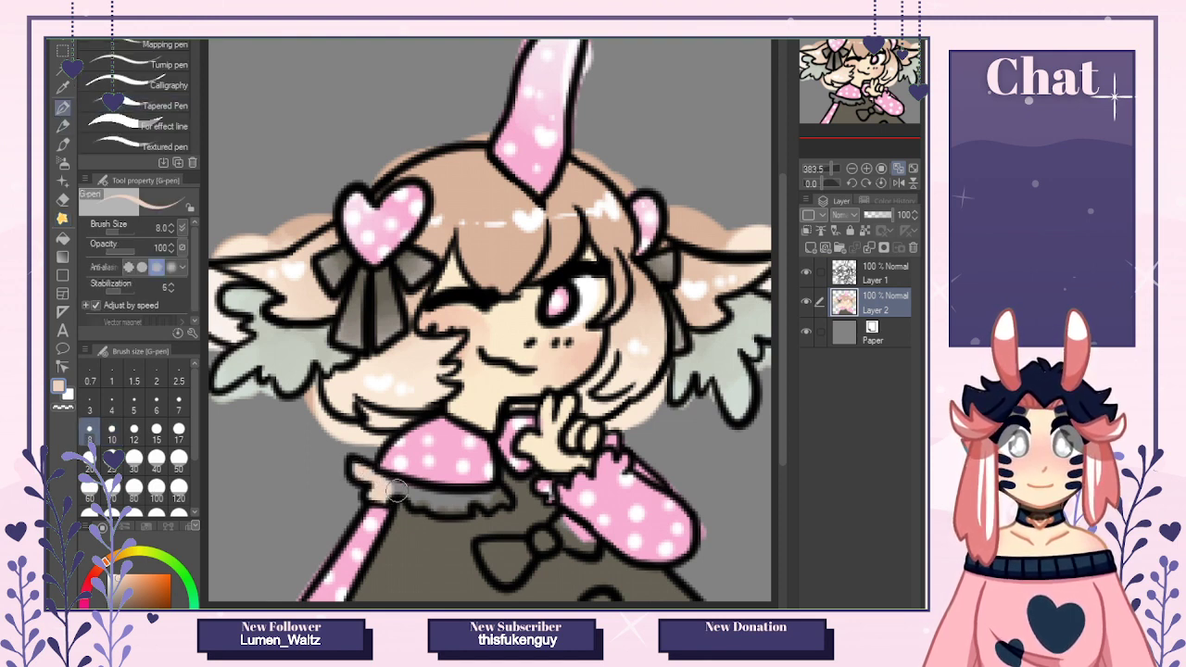
mouse_move(397, 491)
left_mouse_down()
mouse_move(486, 501)
mouse_move(544, 510)
left_mouse_up()
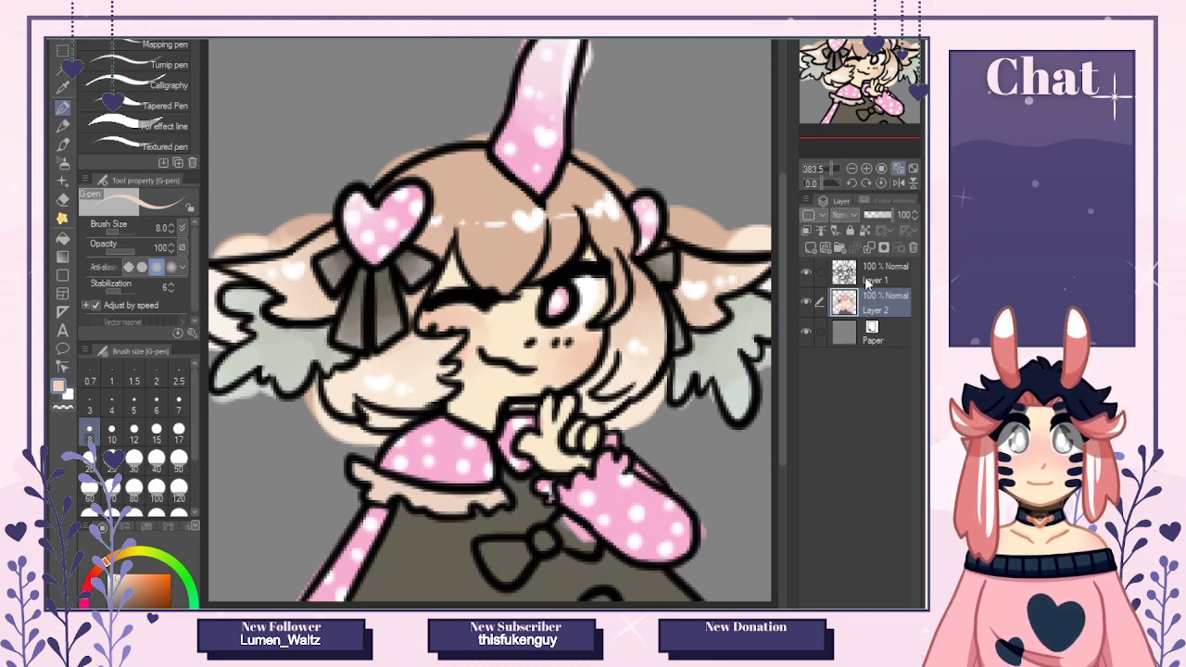
Touch up the line art in black just below the raised hand's cuff on Layer 1, with the G-pen at size 6.
left_click(868, 278)
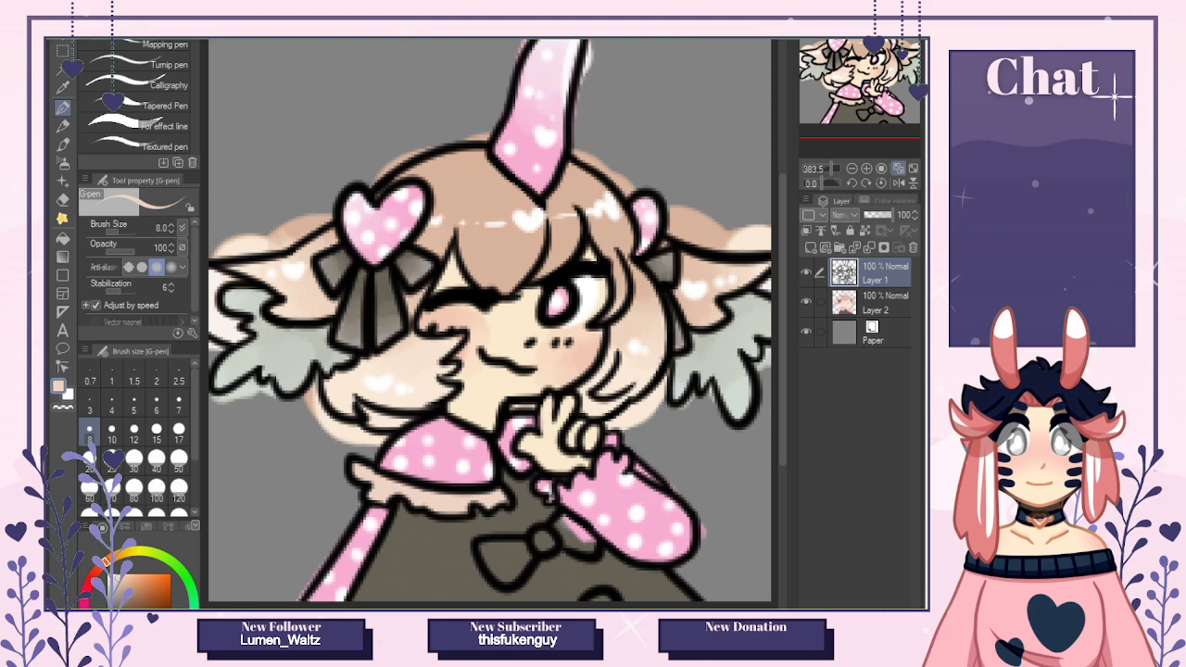
left_click(547, 491, "alt")
key("bracketleft")
key("bracketleft")
left_click_drag(528, 499, 543, 493)
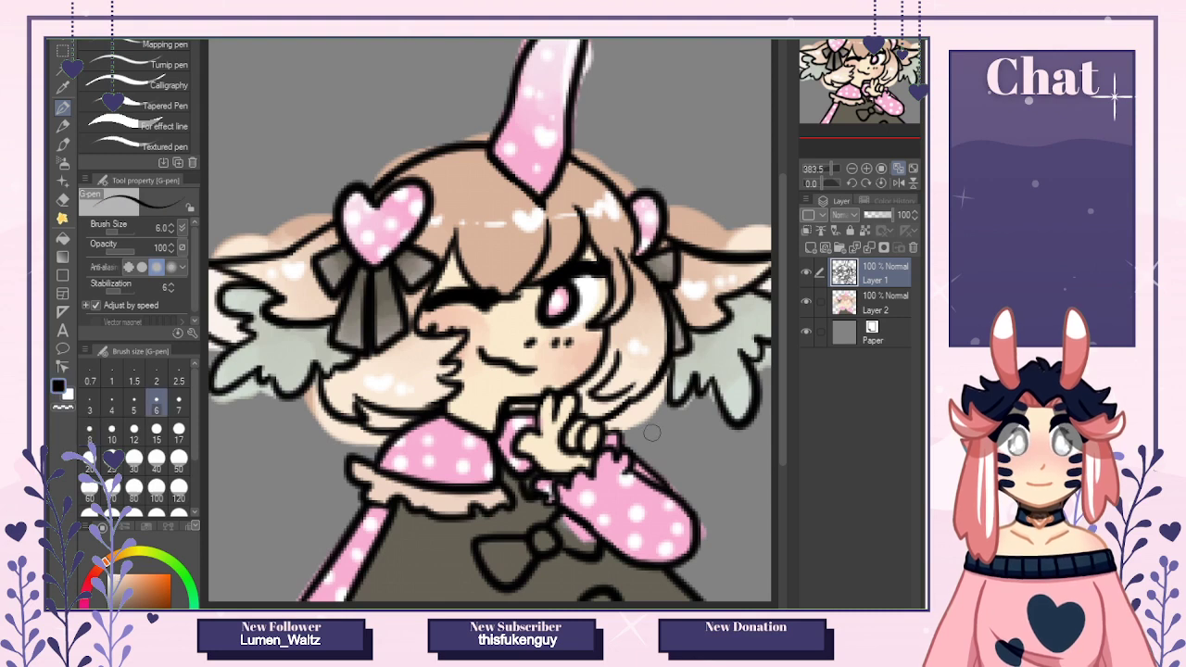
Fill the dress bow in sage green on Layer 2 and add lighter green highlights sampled from the reference.
left_click(866, 298)
key("x")
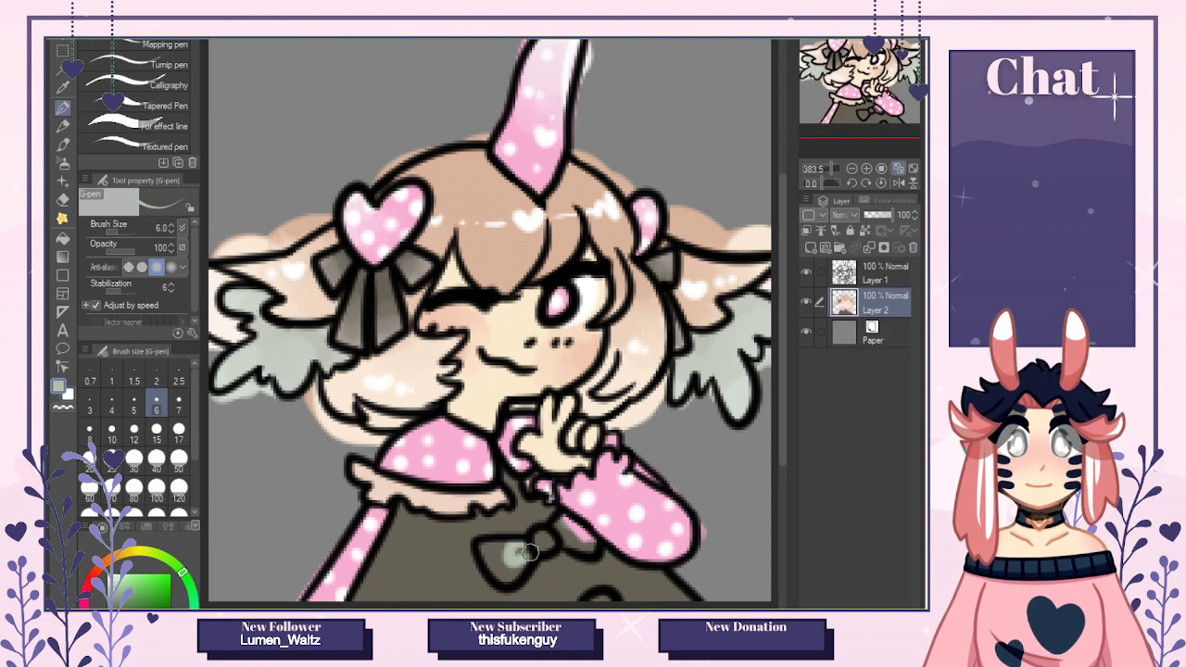
mouse_move(495, 546)
left_mouse_down()
mouse_move(486, 552)
mouse_move(501, 575)
mouse_move(546, 536)
mouse_move(580, 540)
mouse_move(561, 527)
mouse_move(583, 539)
left_mouse_up()
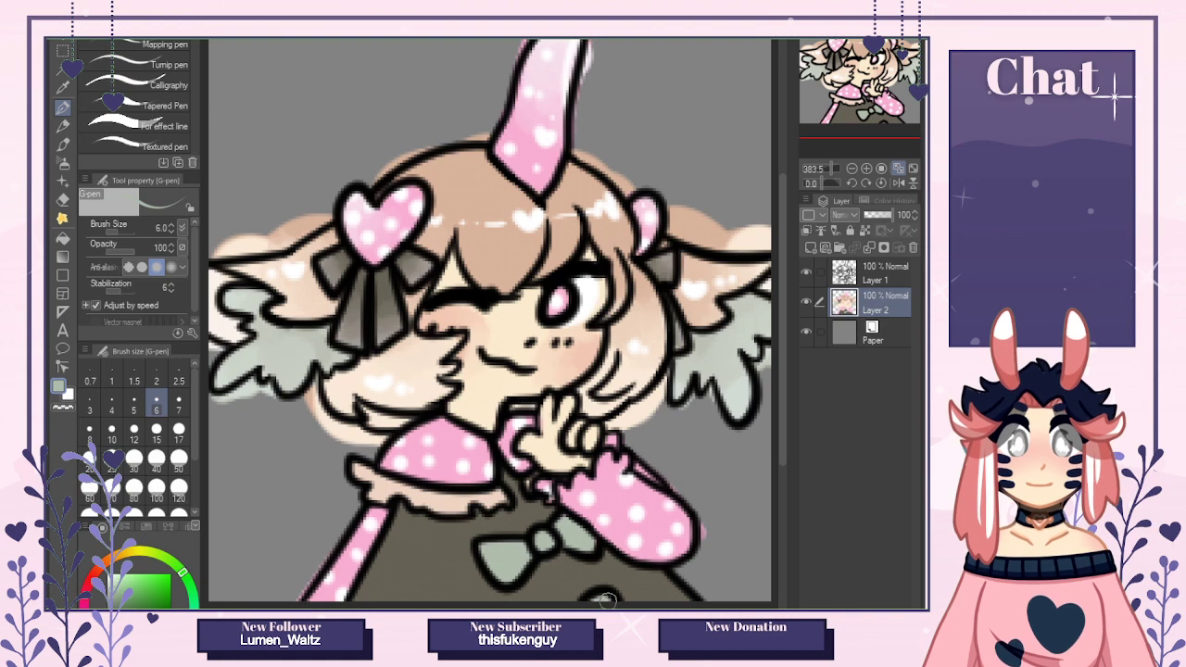
key("ctrl+Tab")
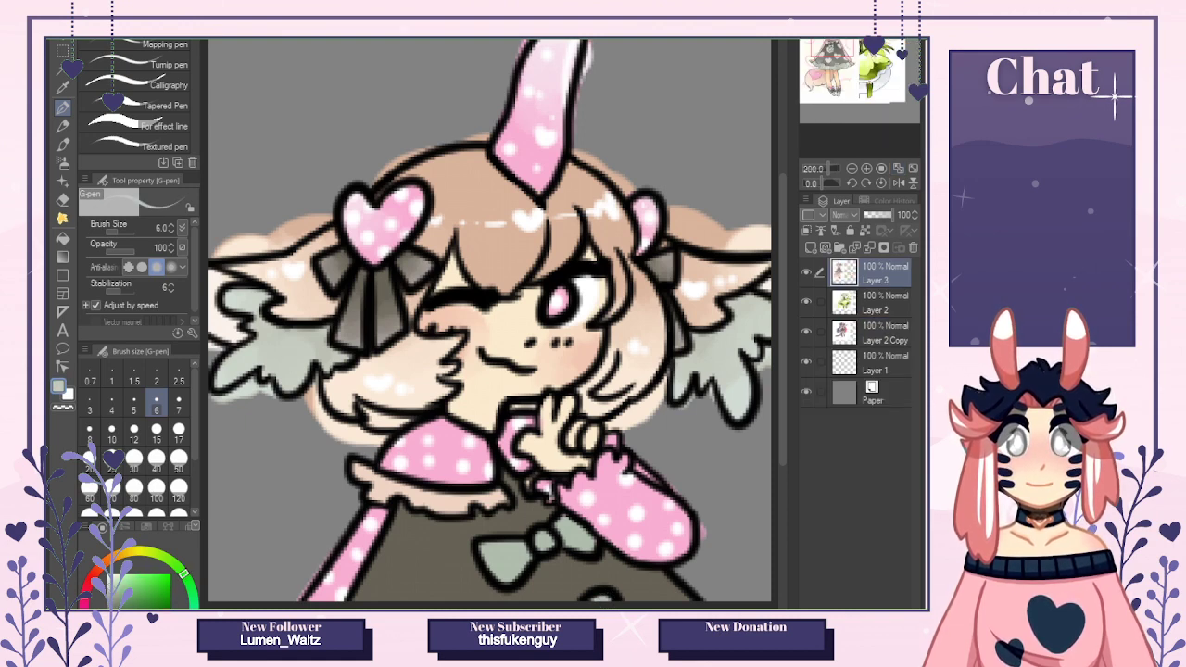
key("ctrl+Tab")
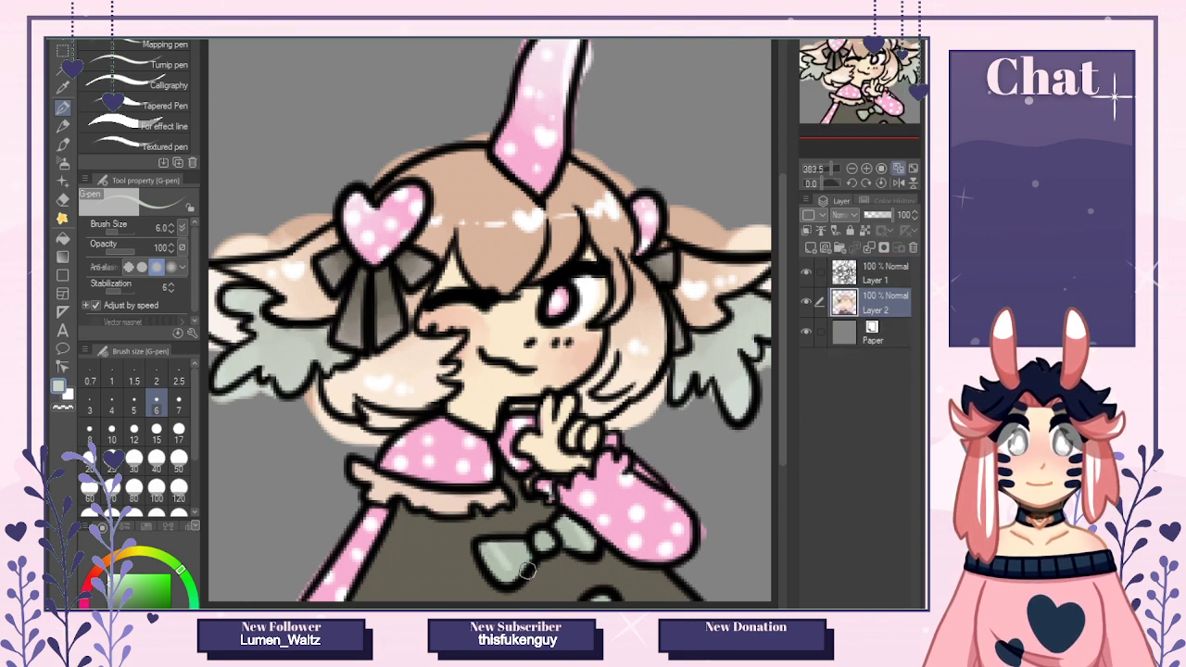
left_click(576, 524, "alt")
left_click(576, 521, "alt")
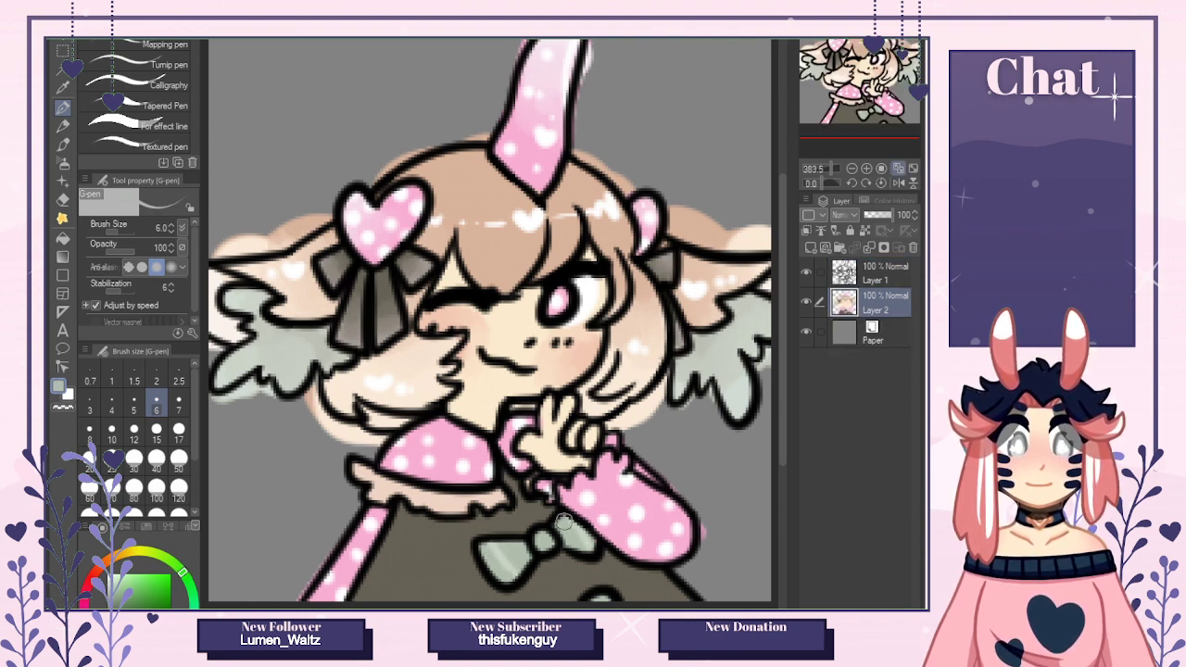
Outline and fill light gray patches on the dress with a color sampled from the reference, raising the G-pen to size 8.
key("ctrl+Tab")
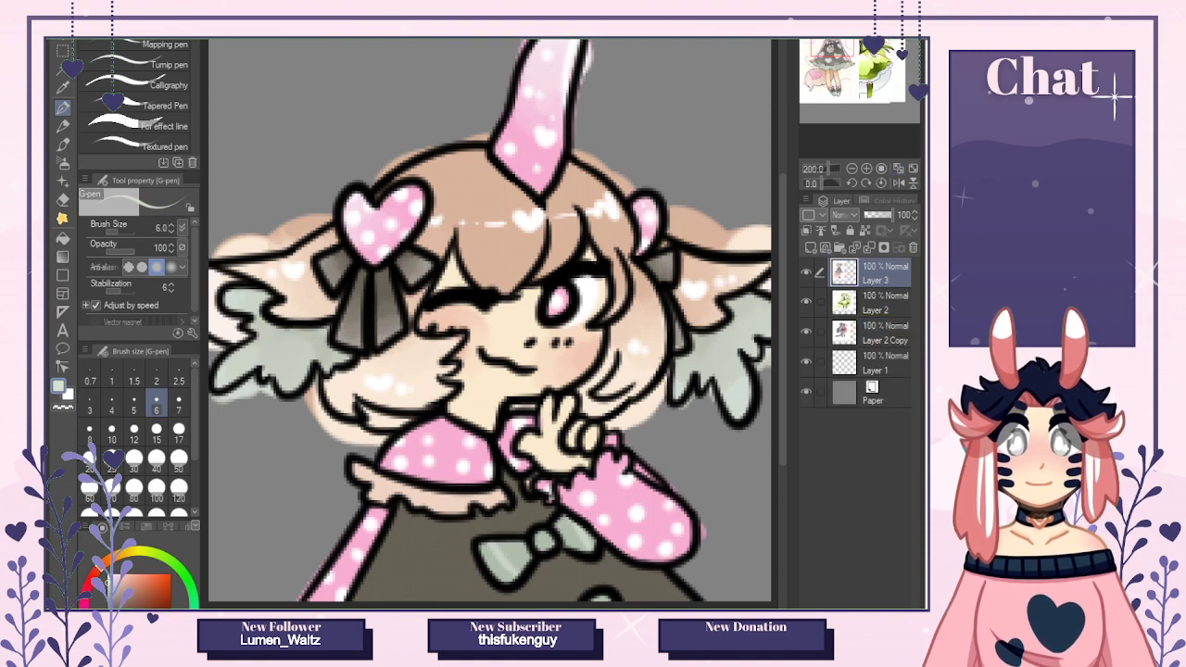
key("ctrl+Tab")
mouse_move(382, 545)
left_mouse_down()
mouse_move(418, 585)
mouse_move(455, 522)
left_mouse_up()
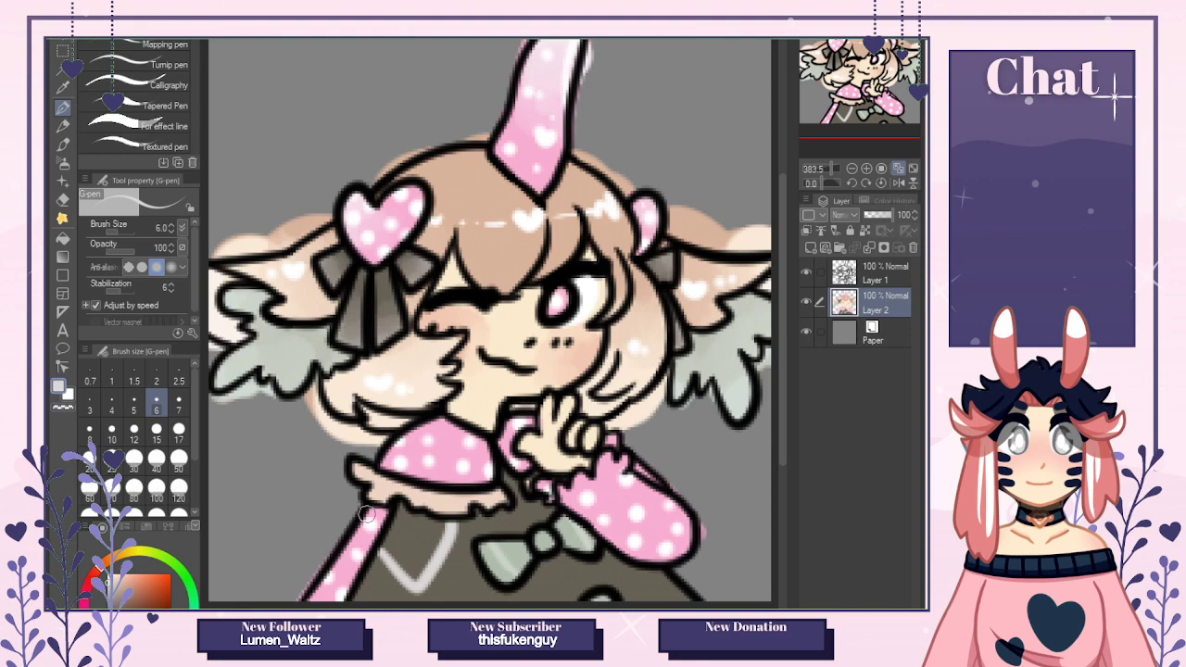
key("bracketright")
key("bracketright")
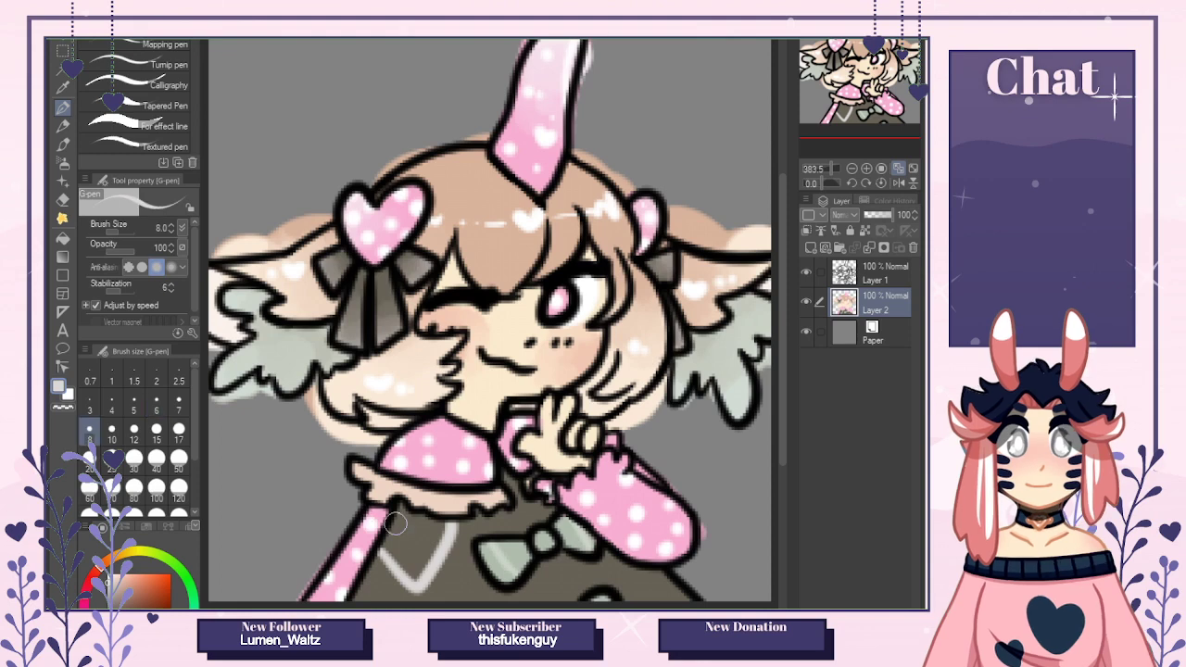
mouse_move(394, 525)
left_mouse_down()
mouse_move(440, 529)
mouse_move(394, 526)
left_mouse_up()
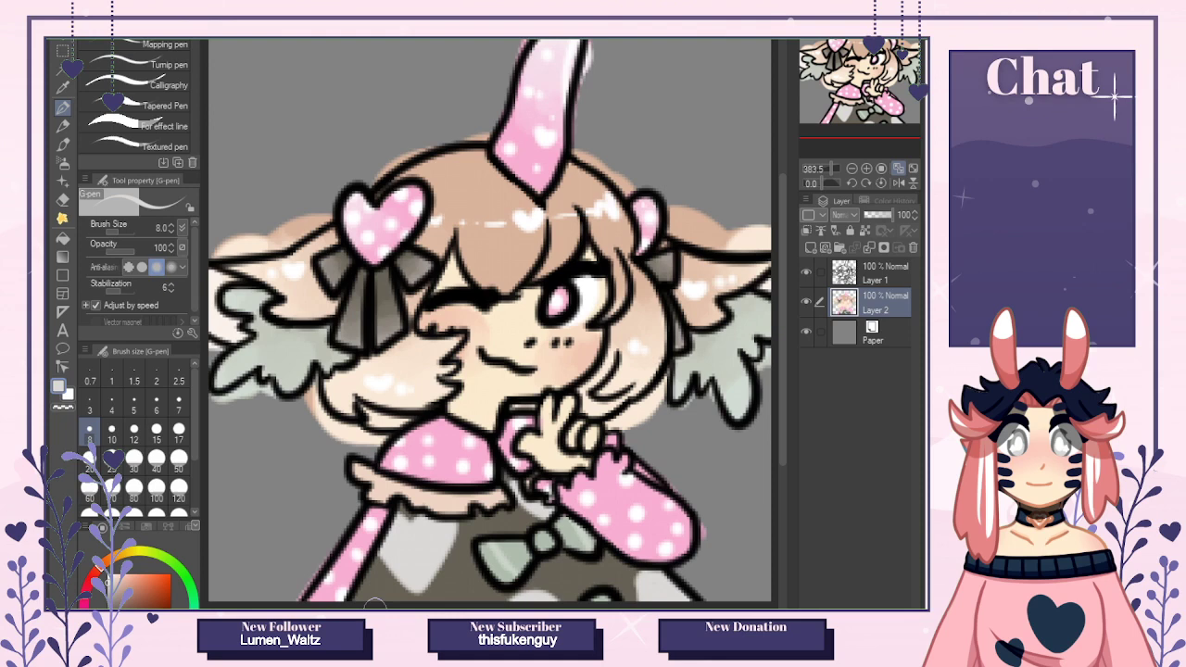
Draw black fold lines on the dress on Layer 1 with the size 6 G-pen.
left_click(866, 267)
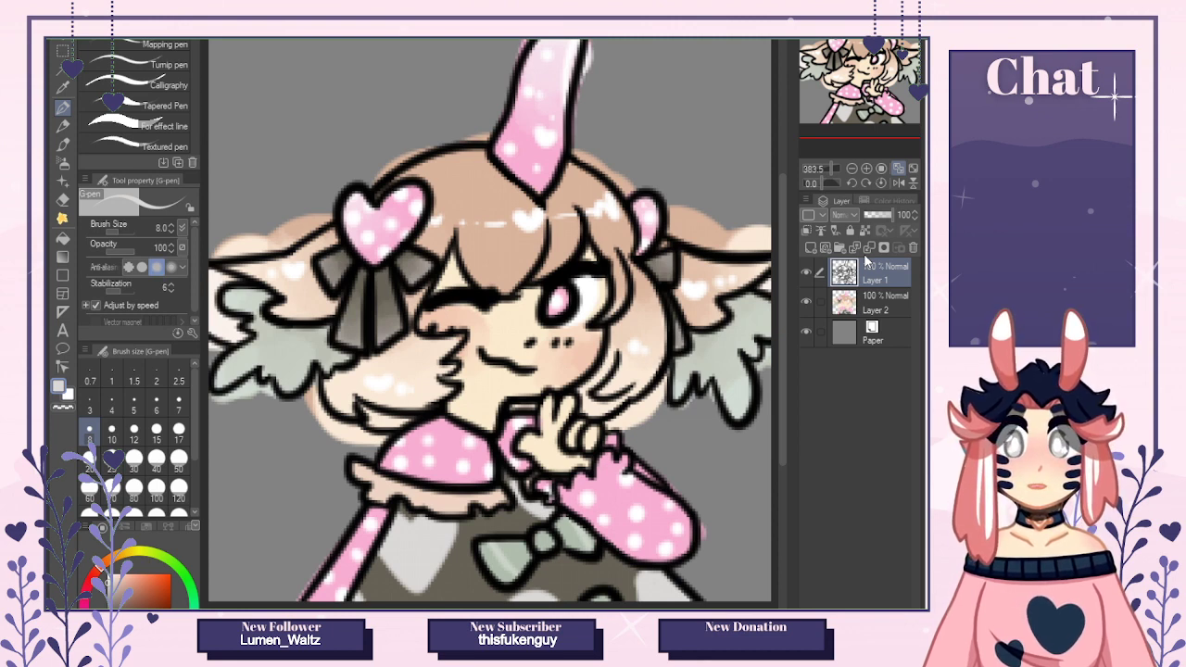
key("x")
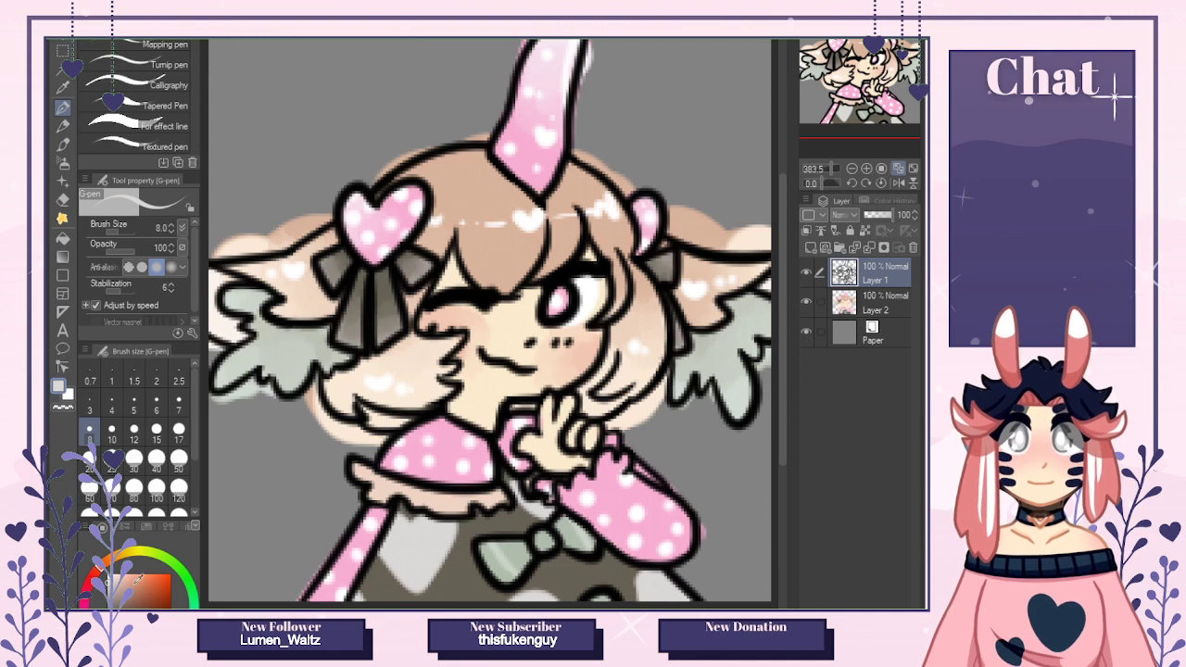
left_click(156, 408)
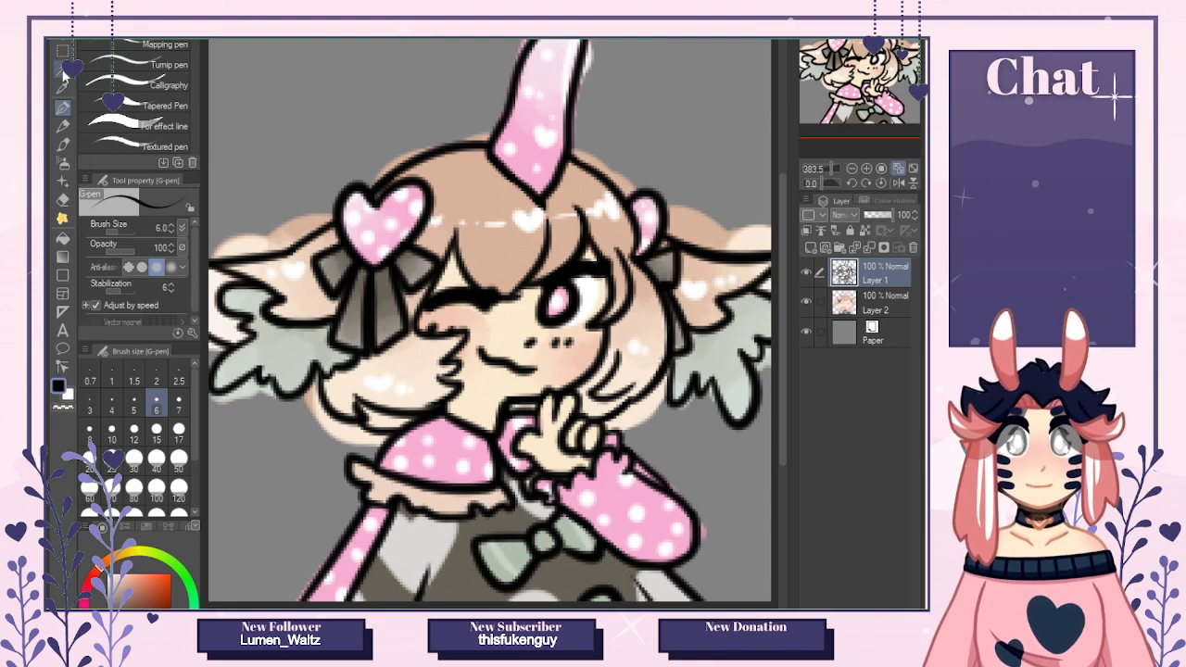
Select the background areas outside the line art, clear the spilled color from Layer 2, deselect, and set the Hard eraser to size 6.
key("w")
left_click(325, 125)
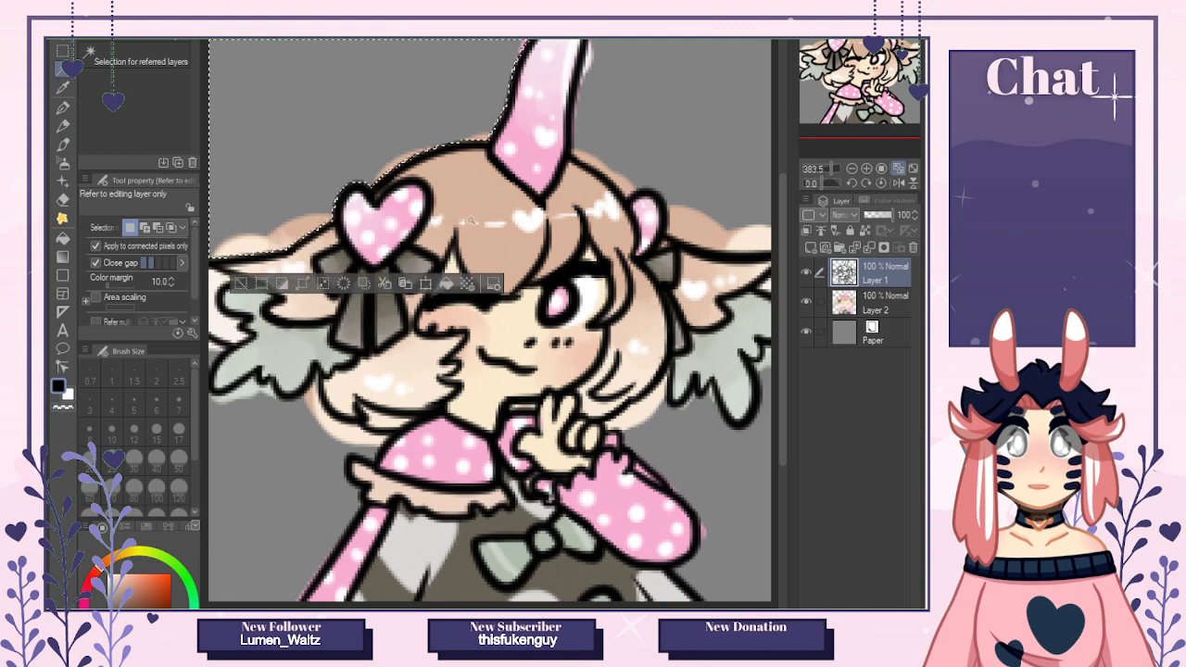
left_click(667, 111, "shift")
left_click(268, 445, "shift")
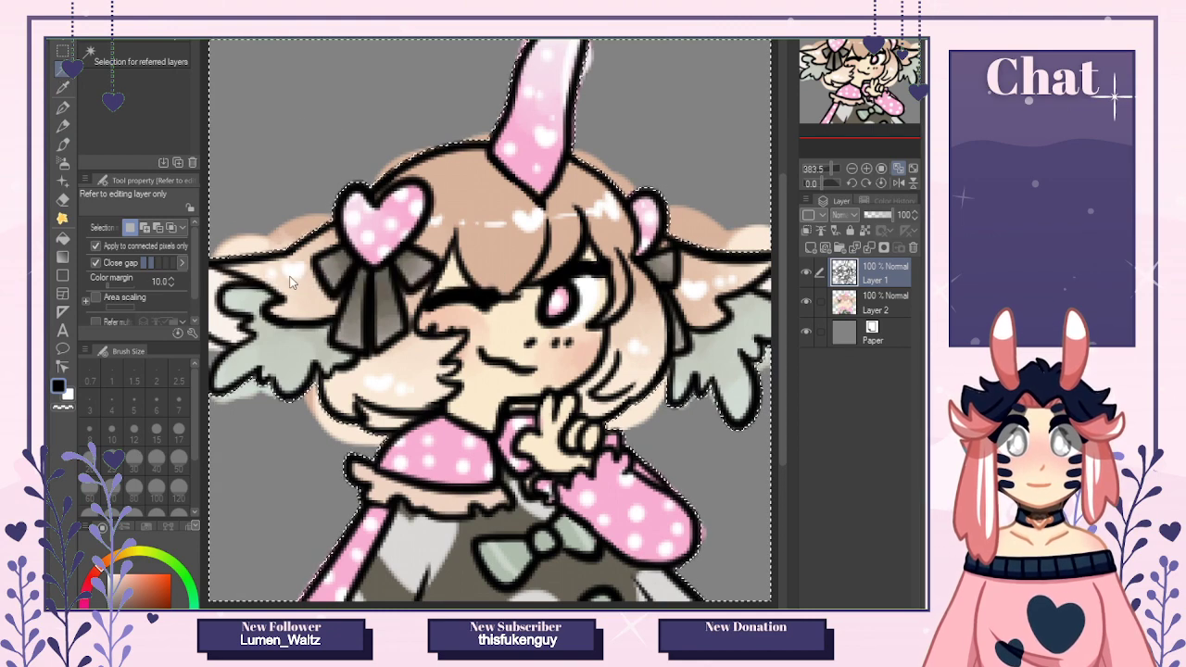
left_click(722, 463, "shift")
left_click(884, 303)
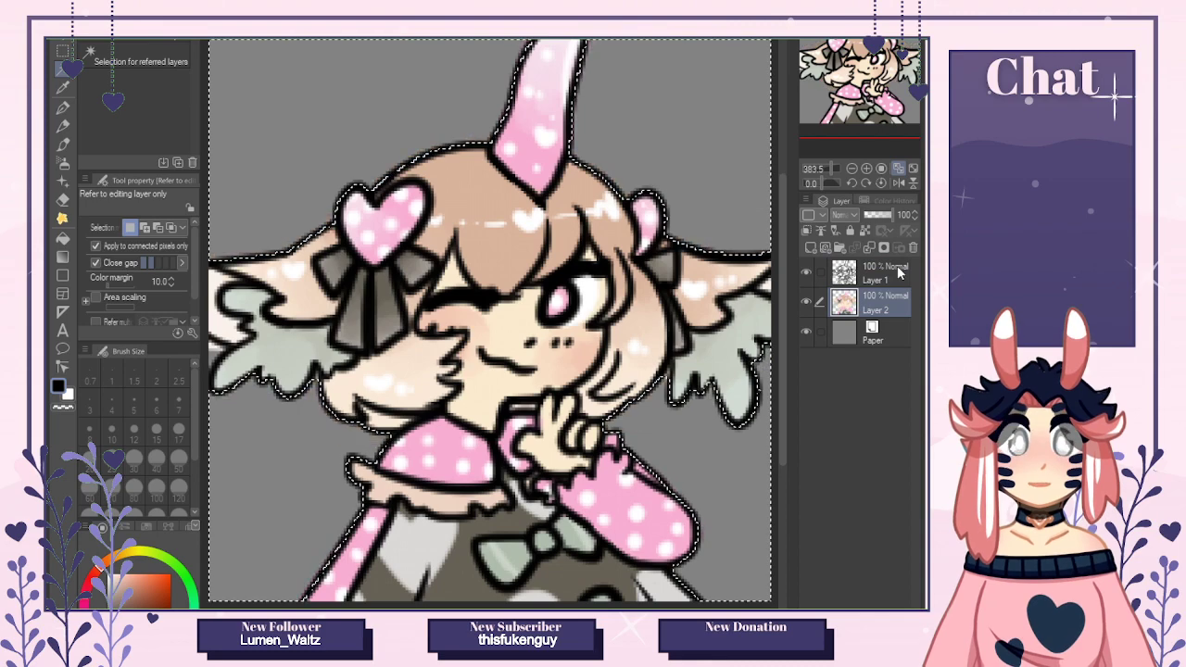
left_click(62, 51)
key("ctrl+d")
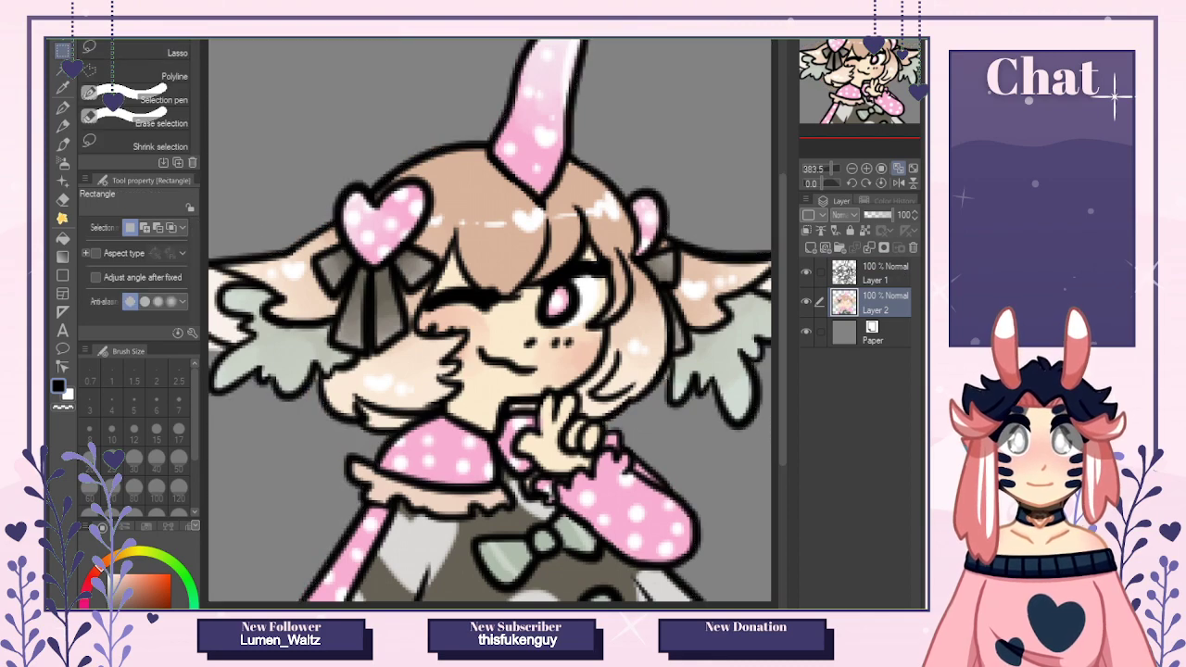
left_click(62, 199)
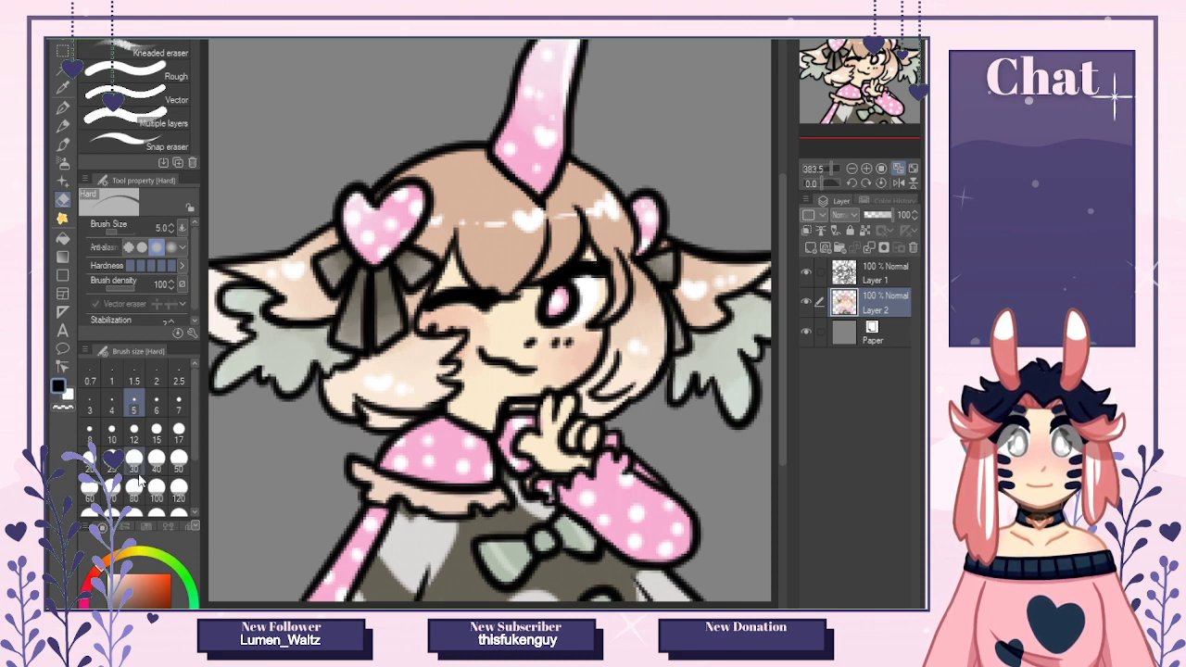
left_click(156, 403)
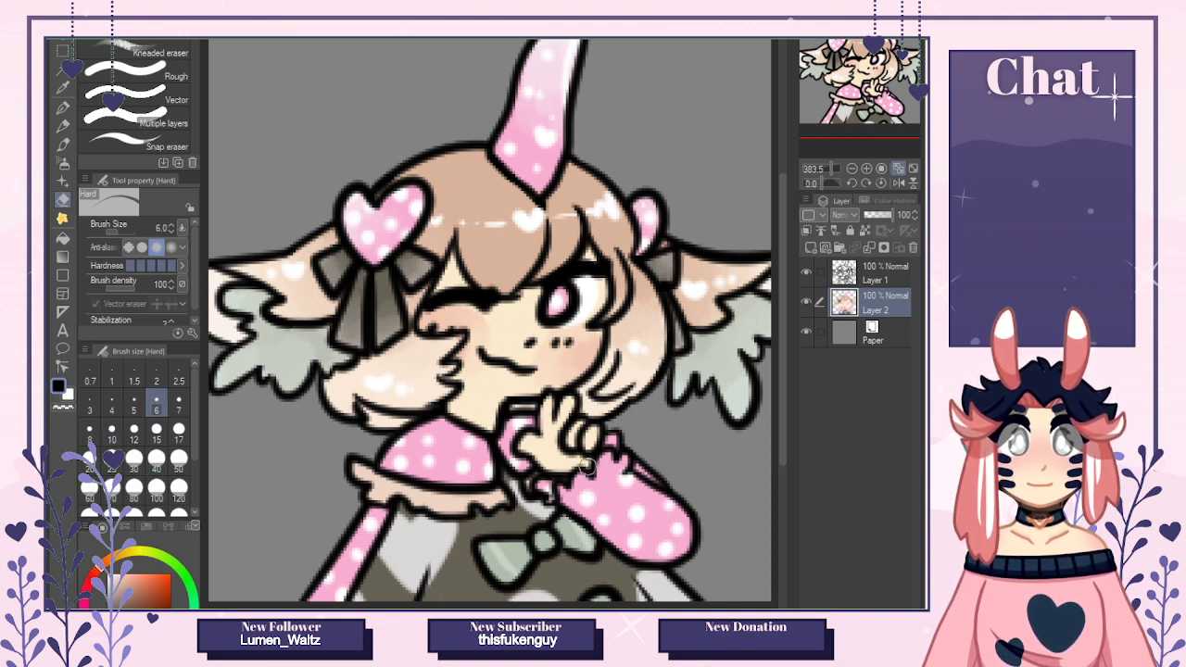
Lock Layer 1's transparent pixels and recolor the ribbon, green hair tip, mouth and dress outlines in dark olive with the size 15 G-pen.
left_click(855, 277)
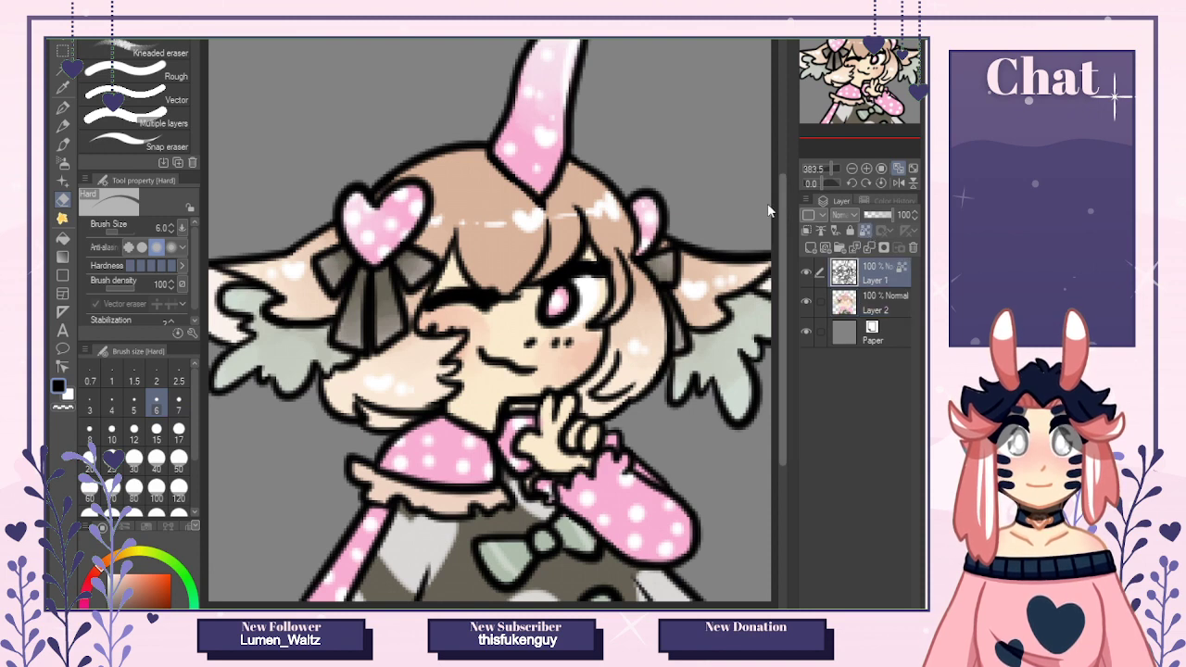
left_click(760, 39)
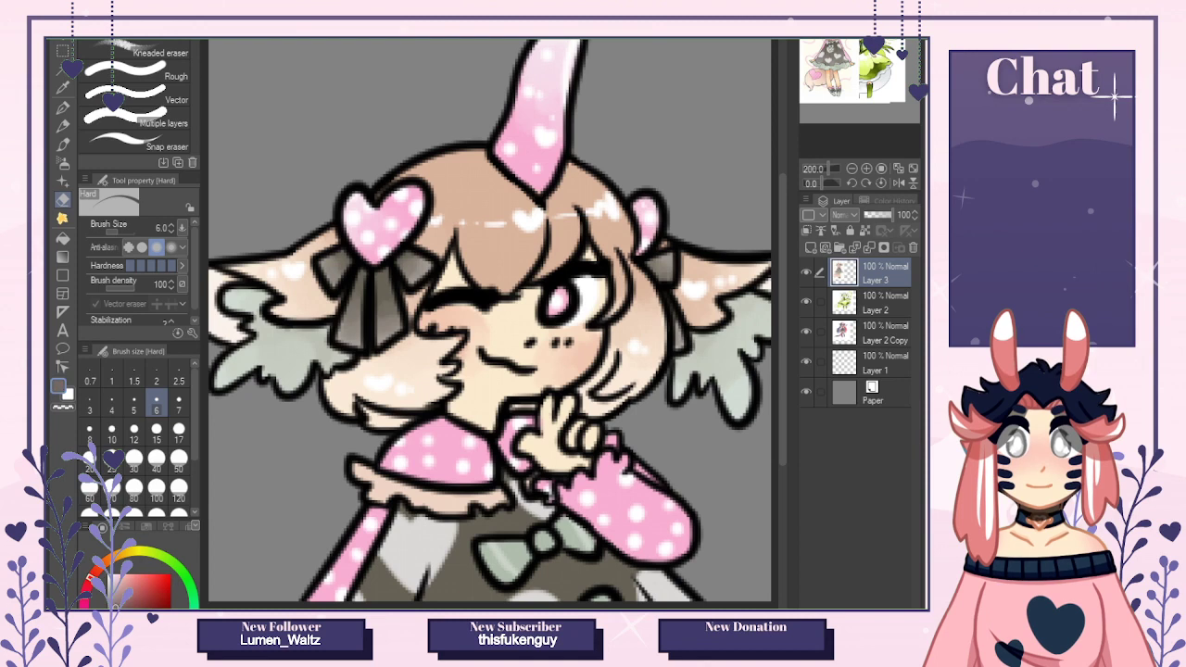
left_click(62, 108)
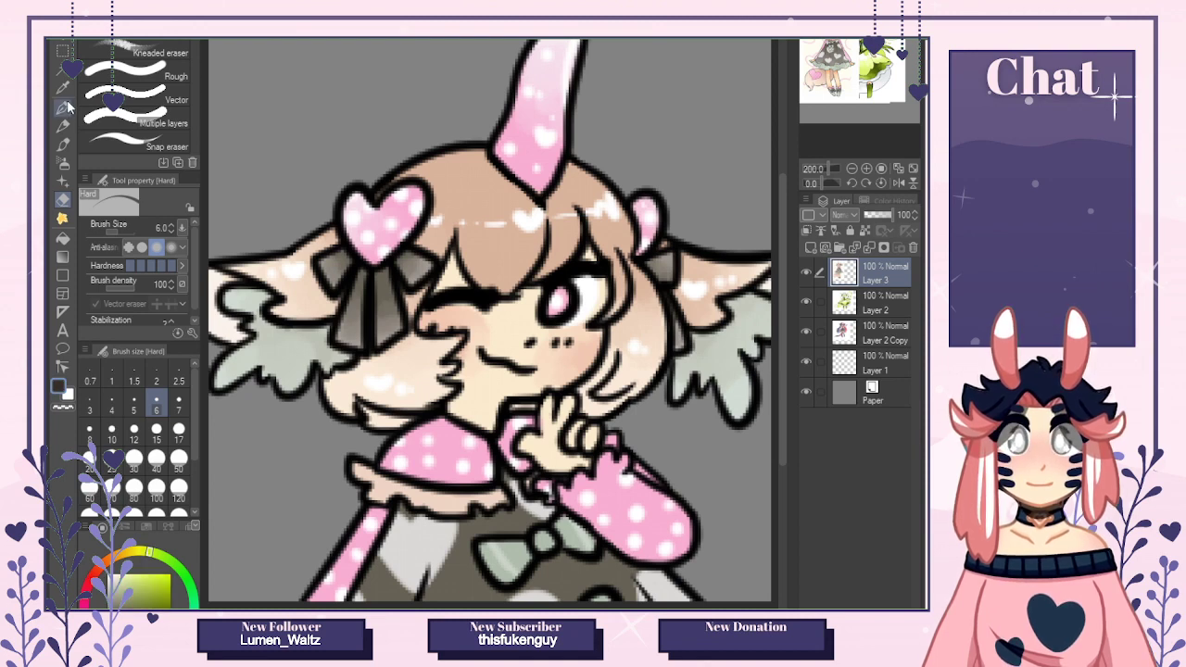
left_click(156, 434)
mouse_move(351, 371)
left_mouse_down()
mouse_move(234, 352)
mouse_move(260, 302)
left_mouse_up()
mouse_move(366, 338)
left_mouse_down()
mouse_move(357, 317)
mouse_move(400, 329)
mouse_move(337, 271)
mouse_move(352, 289)
left_mouse_up()
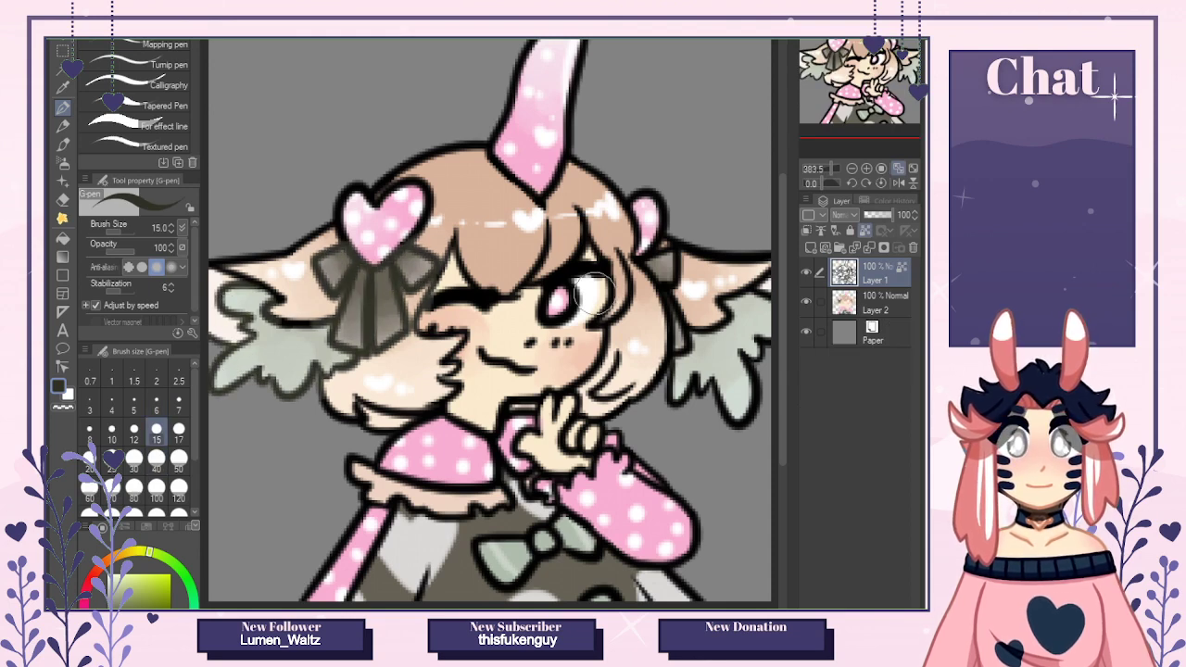
mouse_move(676, 277)
left_mouse_down()
mouse_move(669, 390)
mouse_move(708, 332)
mouse_move(747, 323)
mouse_move(712, 426)
left_mouse_up()
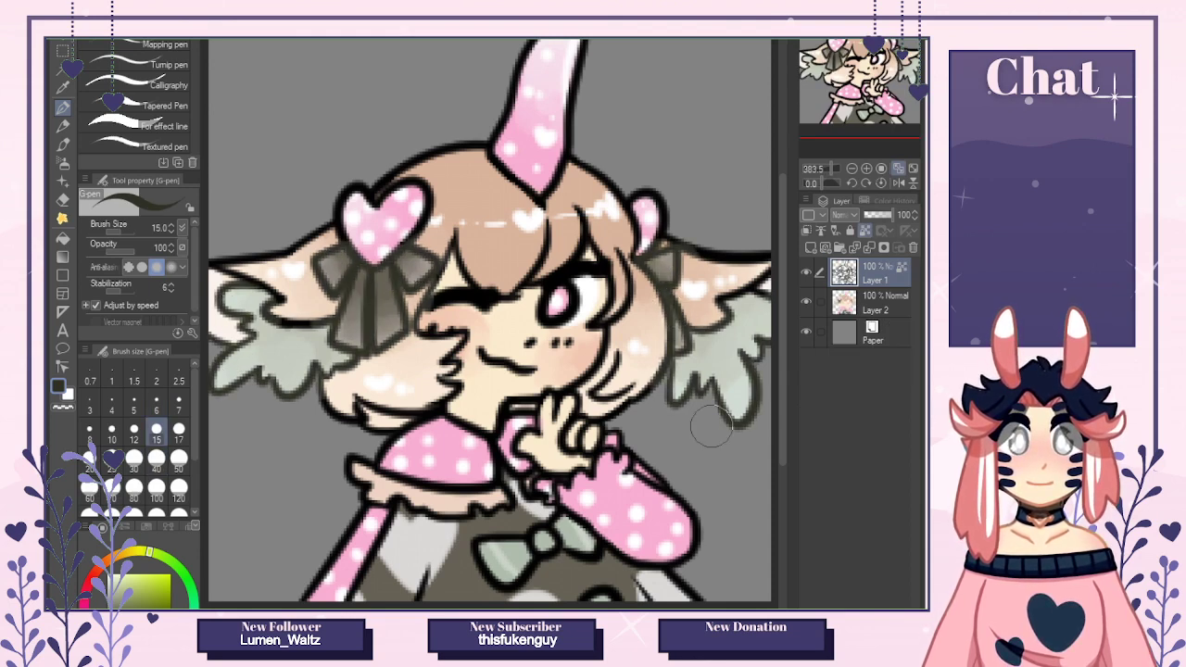
mouse_move(500, 313)
left_mouse_down()
mouse_move(445, 305)
mouse_move(555, 306)
mouse_move(509, 361)
mouse_move(535, 313)
mouse_move(565, 445)
mouse_move(370, 491)
mouse_move(422, 526)
mouse_move(399, 560)
mouse_move(704, 589)
left_mouse_up()
Recolor the hair, closed eye, hand and ruffle outlines in reddish brown sampled from the reference, and pick a dark magenta.
key("ctrl+Tab")
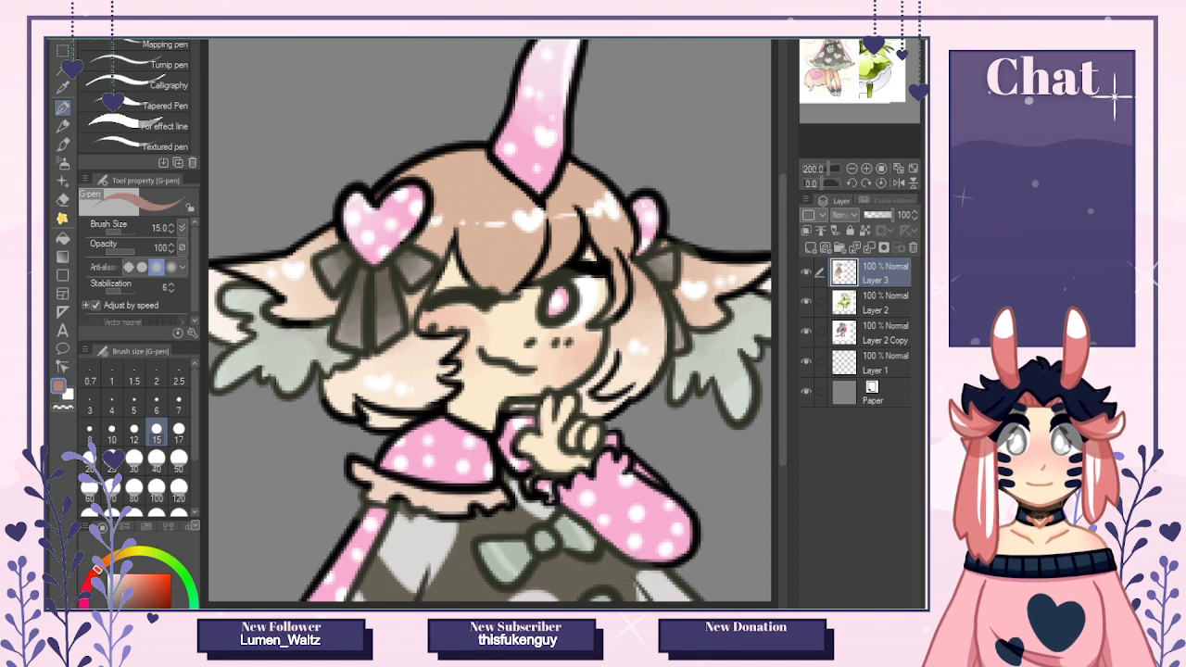
mouse_move(510, 298)
left_mouse_down()
mouse_move(459, 298)
mouse_move(481, 288)
mouse_move(481, 307)
mouse_move(439, 322)
mouse_move(459, 252)
mouse_move(537, 243)
mouse_move(528, 281)
mouse_move(579, 223)
left_mouse_up()
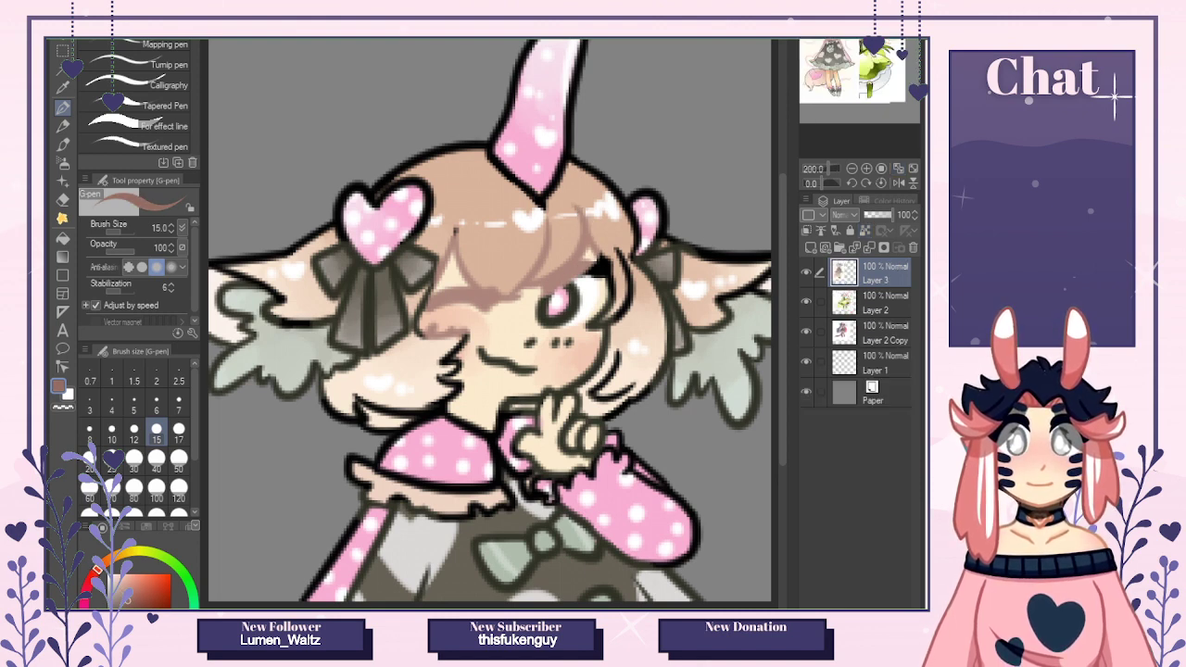
left_click(508, 285)
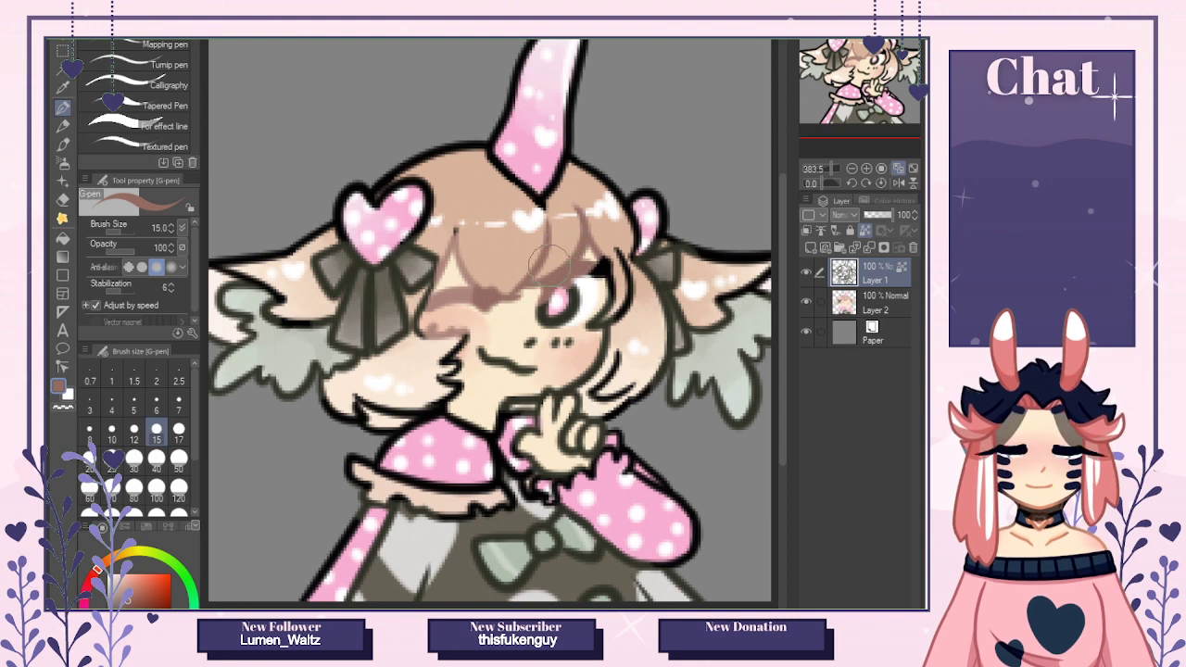
mouse_move(550, 264)
left_mouse_down()
mouse_move(482, 306)
mouse_move(458, 264)
mouse_move(435, 319)
mouse_move(451, 362)
mouse_move(399, 422)
mouse_move(306, 408)
mouse_move(338, 452)
mouse_move(486, 500)
mouse_move(642, 359)
mouse_move(385, 167)
mouse_move(219, 249)
mouse_move(315, 313)
left_mouse_up()
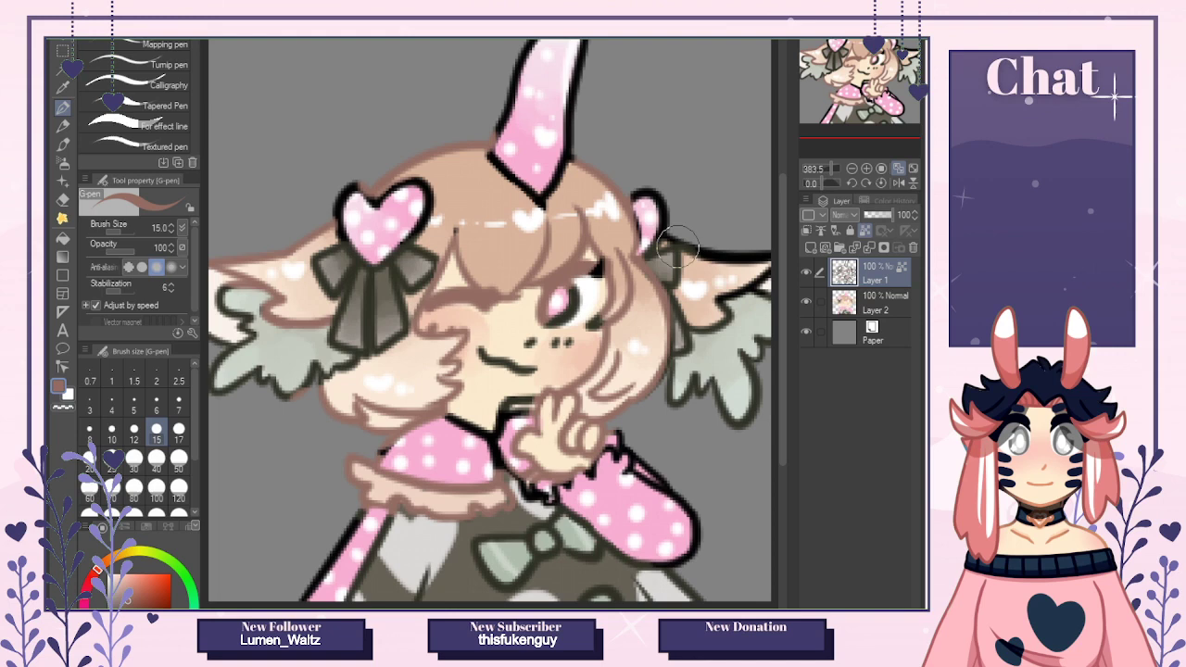
key("ctrl+z")
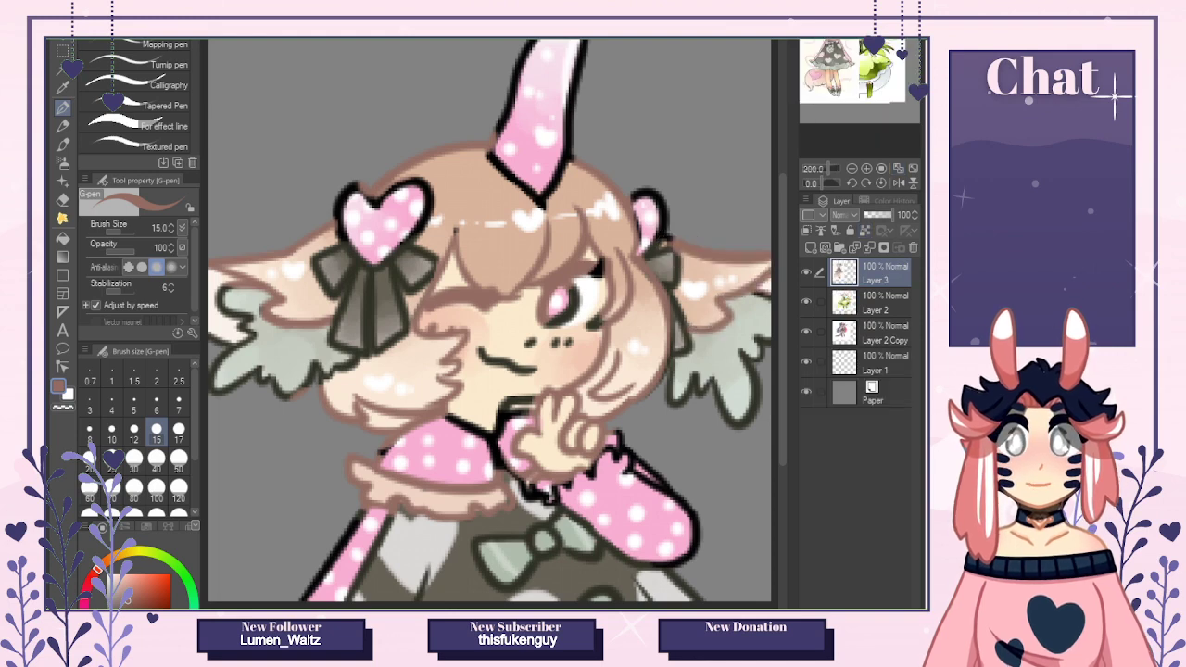
key("x")
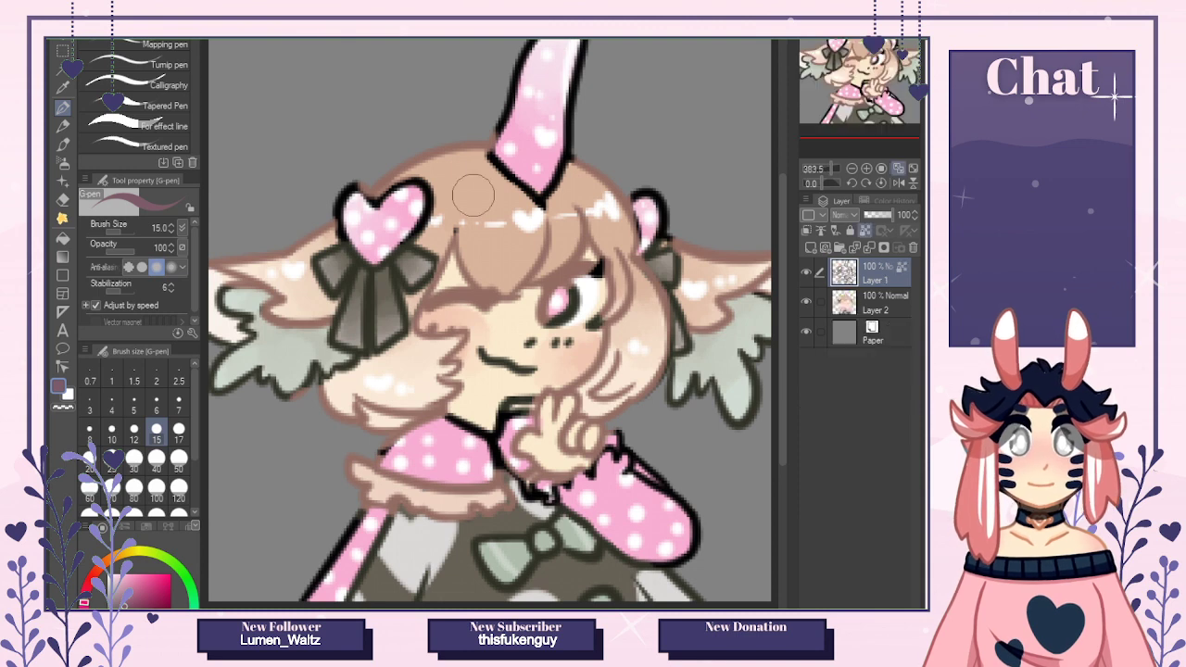
Recolor the outlines of the heart bows, horn, open eye, collar and pink sleeves in dark magenta with the size 15 G-pen.
mouse_move(415, 204)
left_mouse_down()
mouse_move(365, 206)
mouse_move(354, 196)
mouse_move(377, 259)
mouse_move(408, 209)
mouse_move(399, 220)
mouse_move(343, 214)
mouse_move(345, 225)
mouse_move(421, 208)
left_mouse_up()
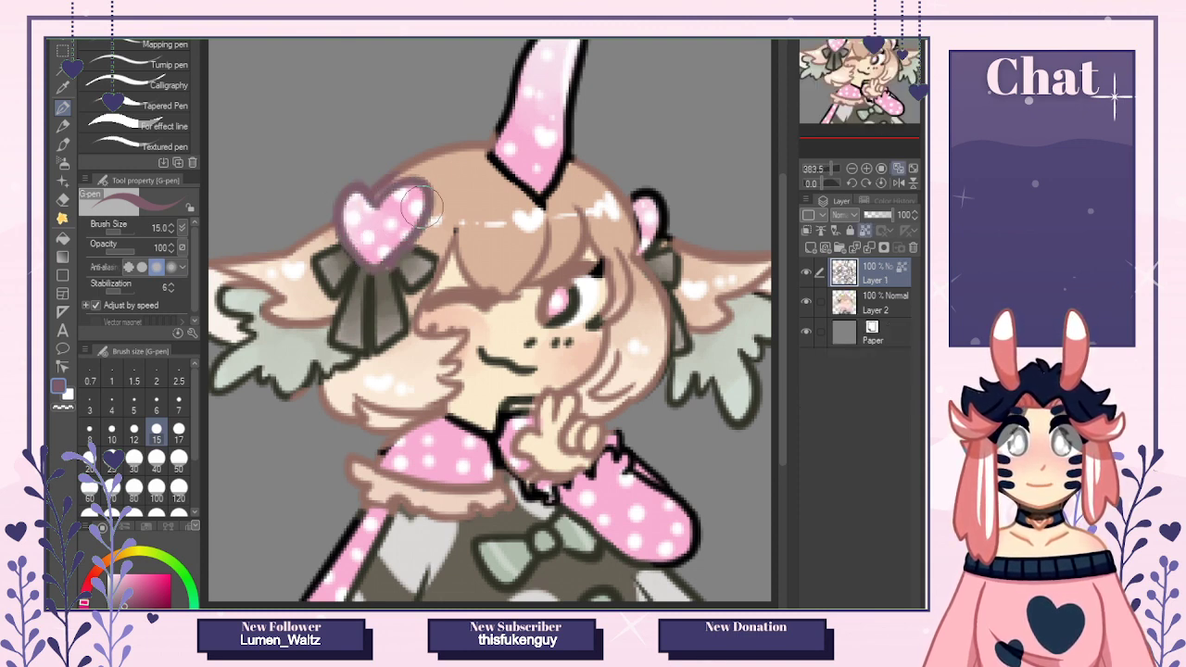
mouse_move(499, 156)
left_mouse_down()
mouse_move(530, 86)
mouse_move(551, 74)
mouse_move(530, 183)
mouse_move(538, 119)
mouse_move(569, 48)
mouse_move(538, 167)
mouse_move(571, 64)
mouse_move(653, 221)
mouse_move(570, 315)
left_mouse_up()
mouse_move(491, 449)
left_mouse_down()
mouse_move(500, 464)
mouse_move(468, 426)
mouse_move(389, 444)
mouse_move(369, 523)
mouse_move(320, 580)
left_mouse_up()
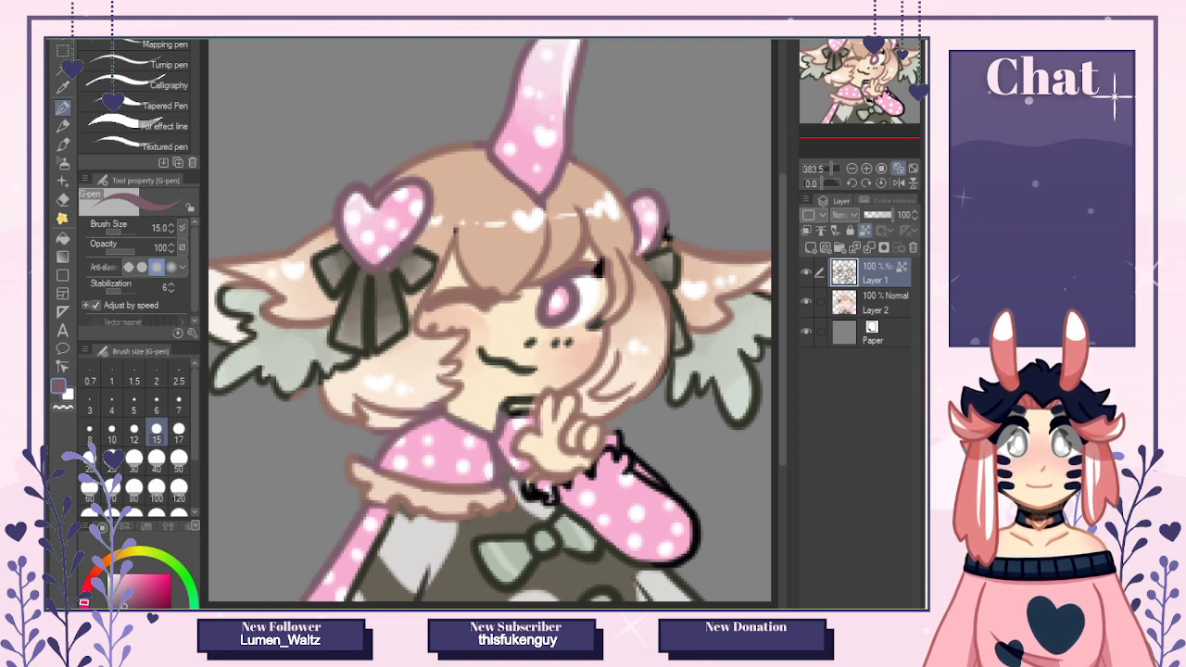
mouse_move(544, 496)
left_mouse_down()
mouse_move(630, 528)
mouse_move(533, 490)
mouse_move(662, 558)
mouse_move(656, 477)
mouse_move(574, 500)
left_mouse_up()
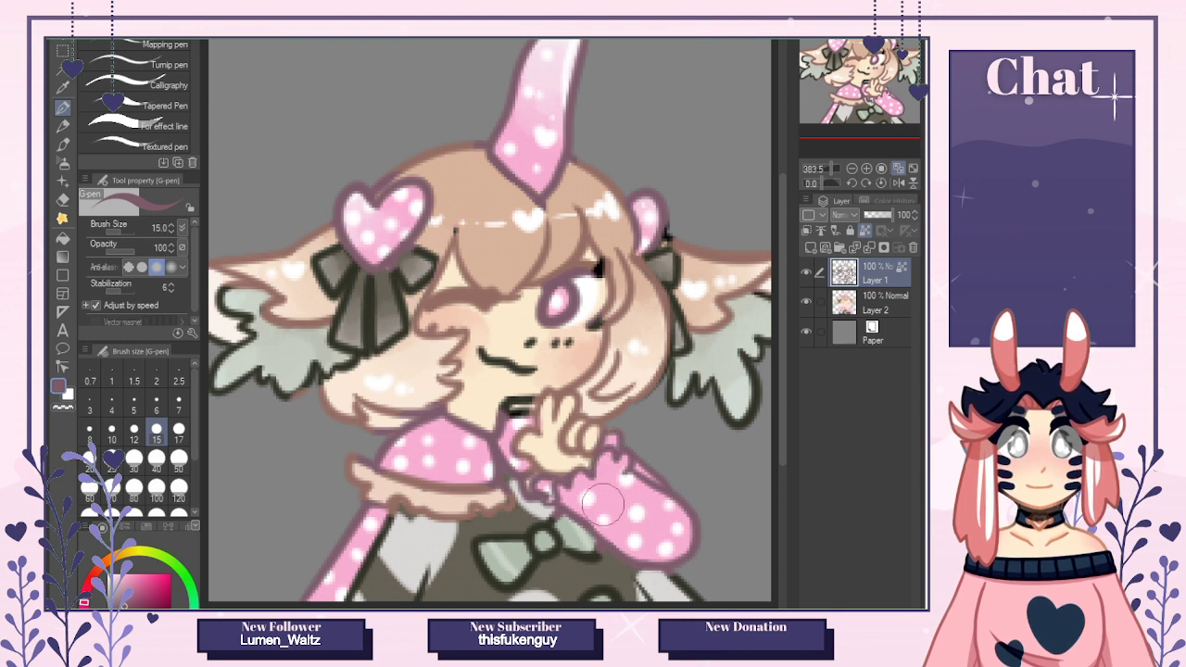
Touch up the colors on Layer 2 around the collar ruffle with the size 5 G-pen, sampling the dark dress and ruffle colors.
left_click(855, 309)
left_click(474, 520, "alt")
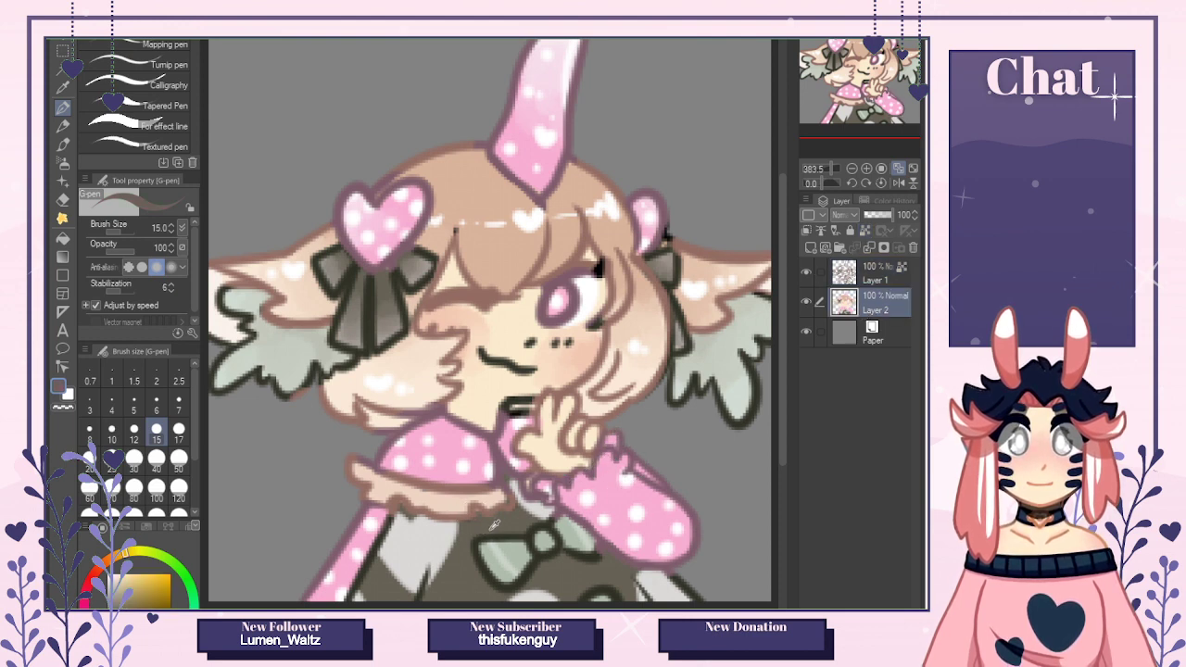
left_click(134, 409)
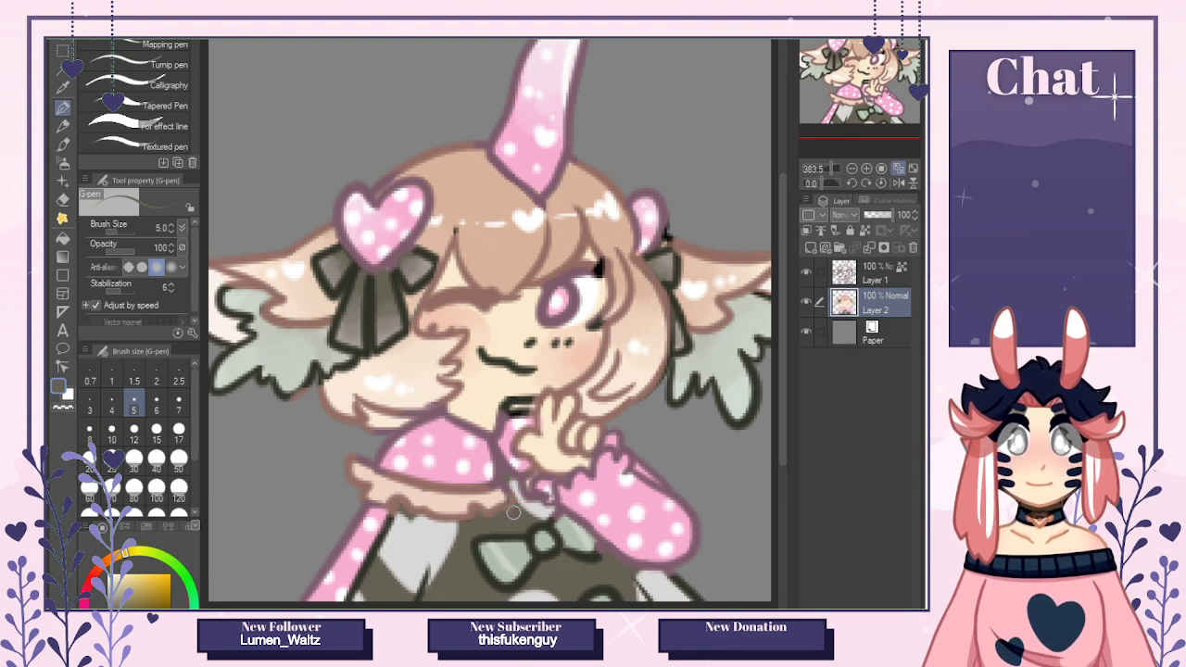
left_click(496, 498, "alt")
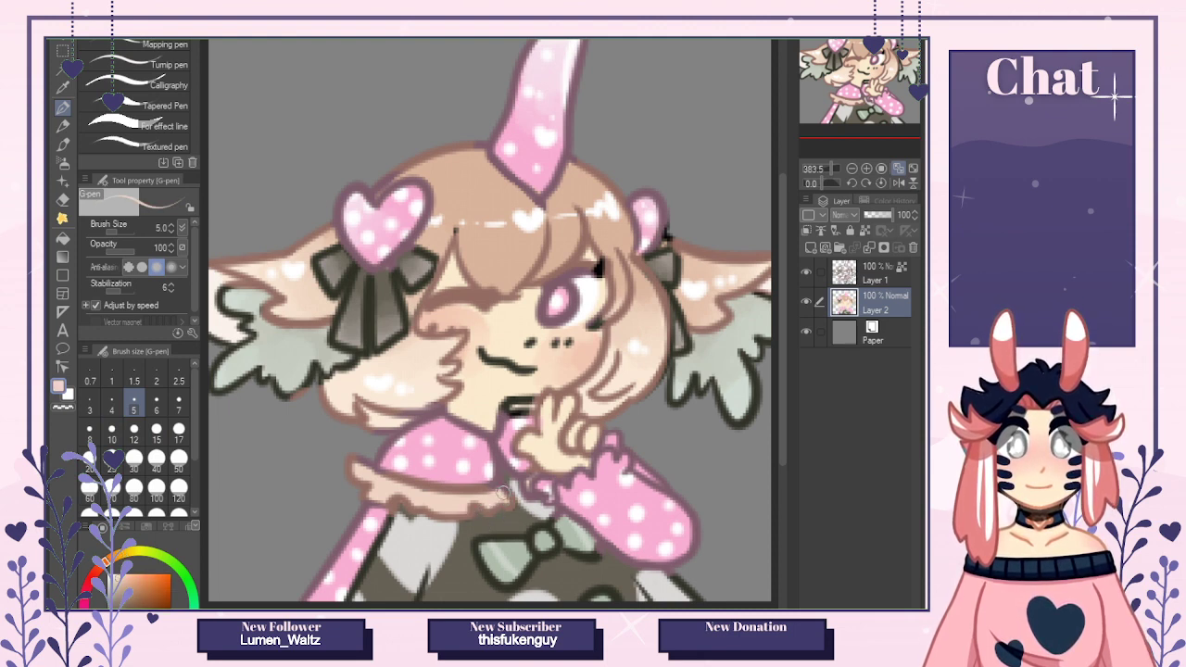
left_click(459, 570, "alt")
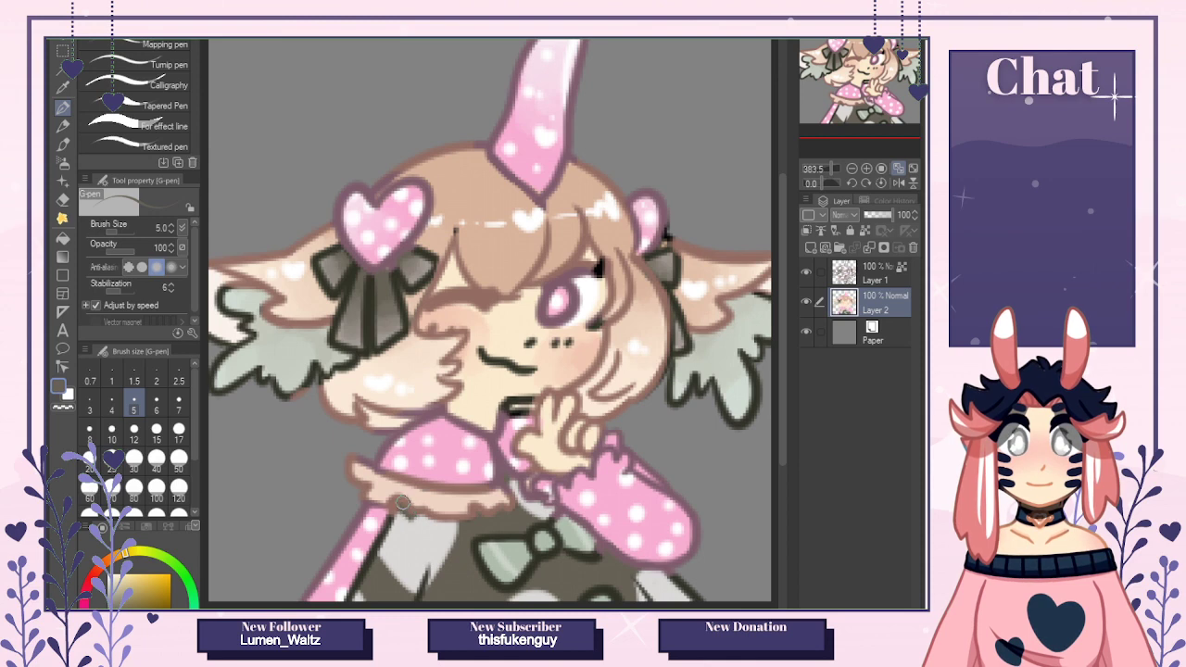
Recolor the leftover black lines on Layer 1 and soften the line art with the size 15 Blur tool.
left_click(859, 269)
left_click(62, 216)
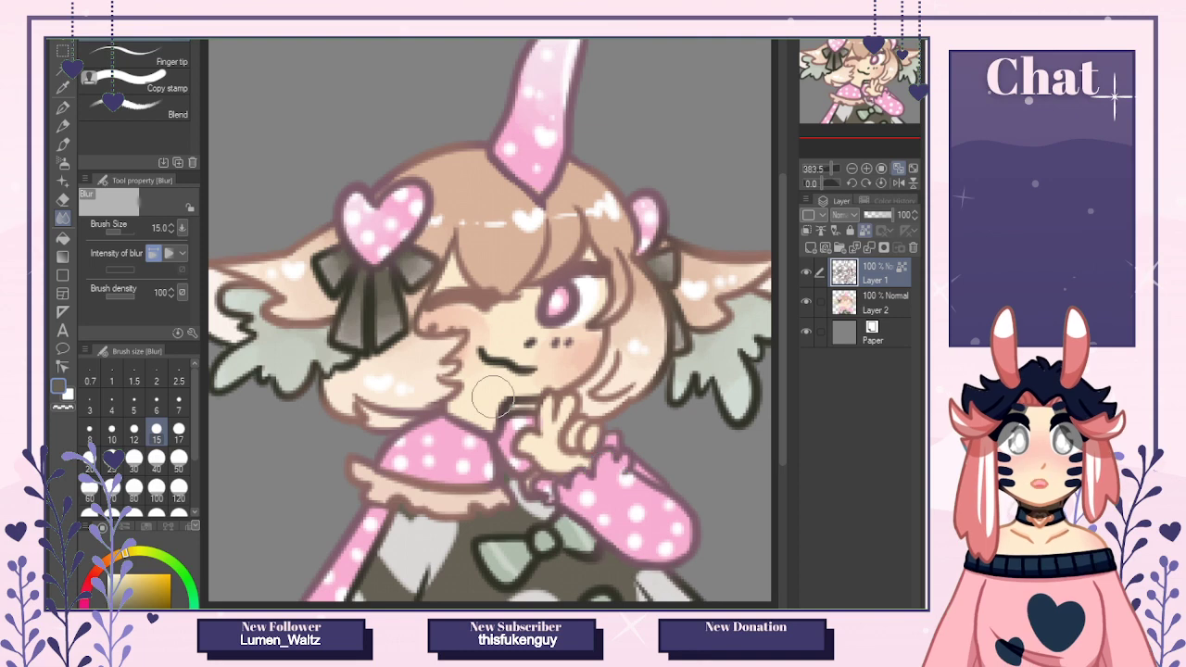
Sample off-white from the reference and paint the whole background on a new layer beneath Layer 2 with the size 100 G-pen.
key("ctrl+Tab")
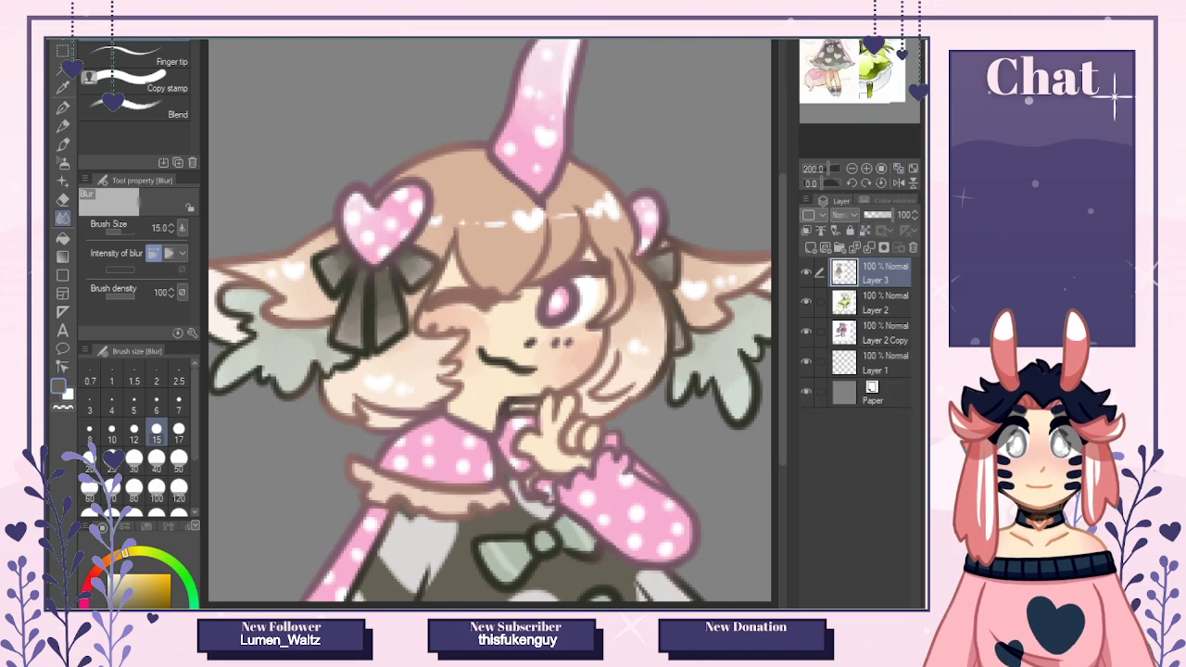
key("p")
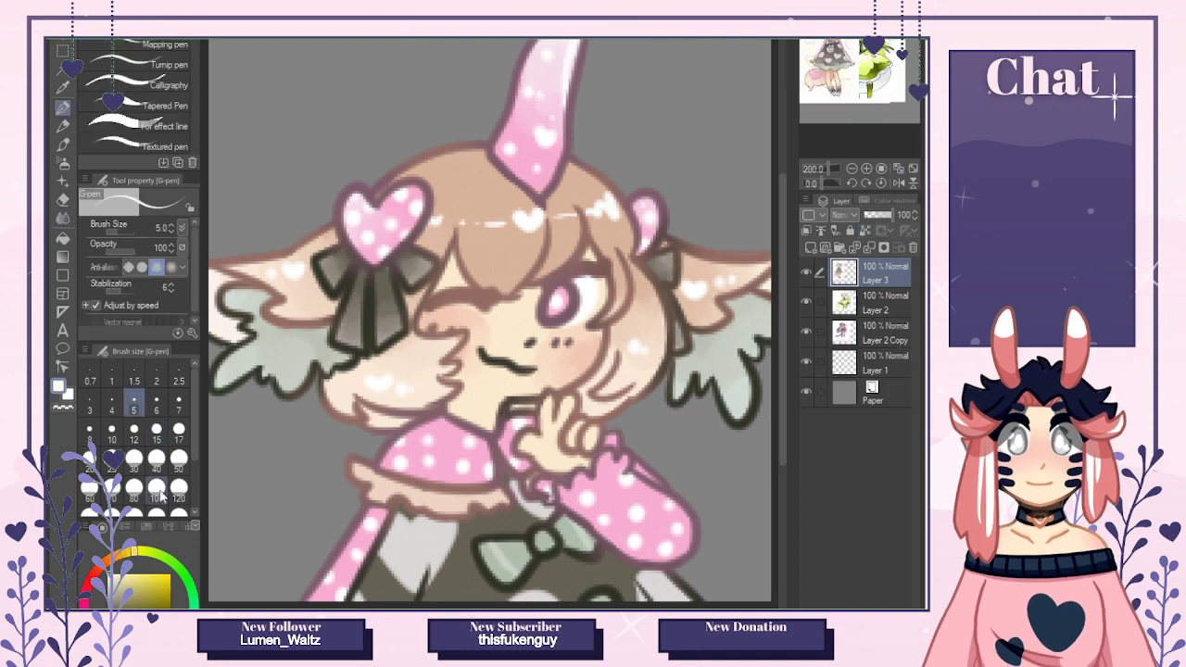
left_click(158, 495)
key("ctrl+Tab")
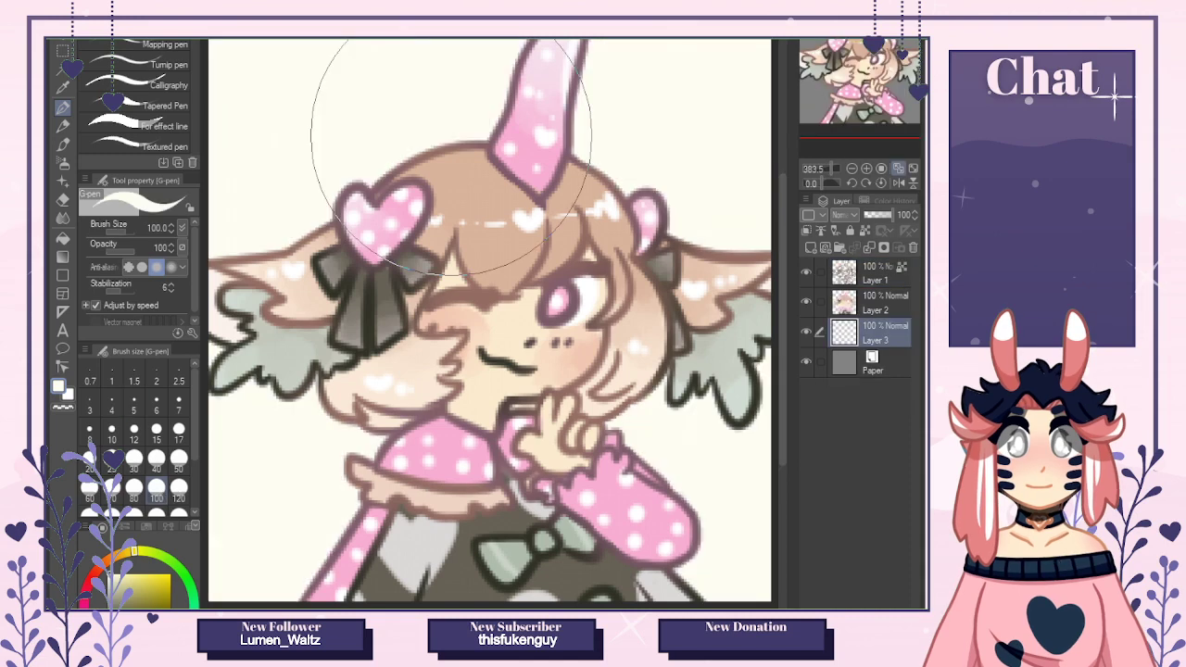
Sample pink from the reference and draw textured heart outlines behind the character on Layer 3 with the size 15 Real pencil.
key("ctrl+Tab")
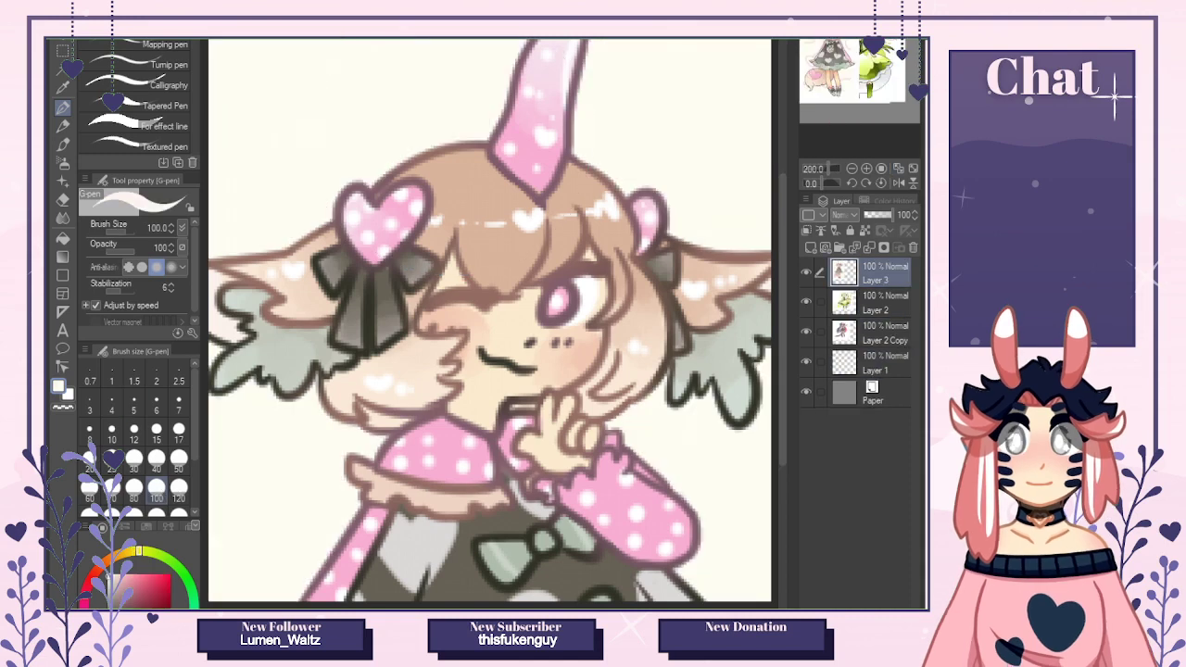
key("x")
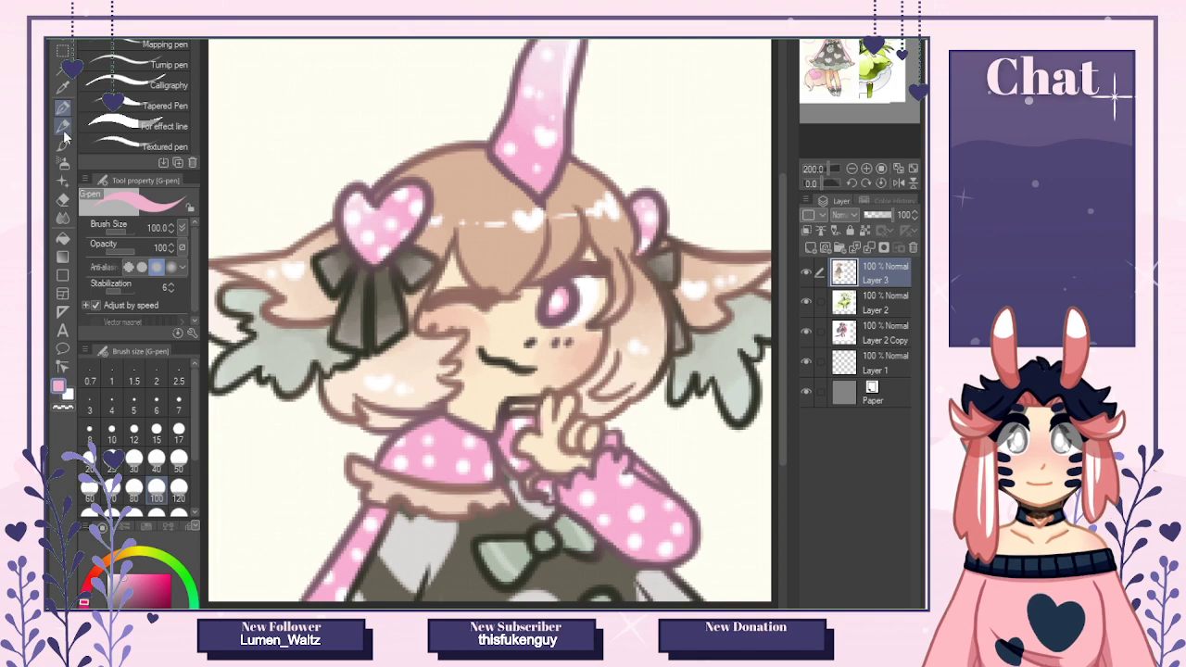
left_click(63, 128)
key("ctrl+Tab")
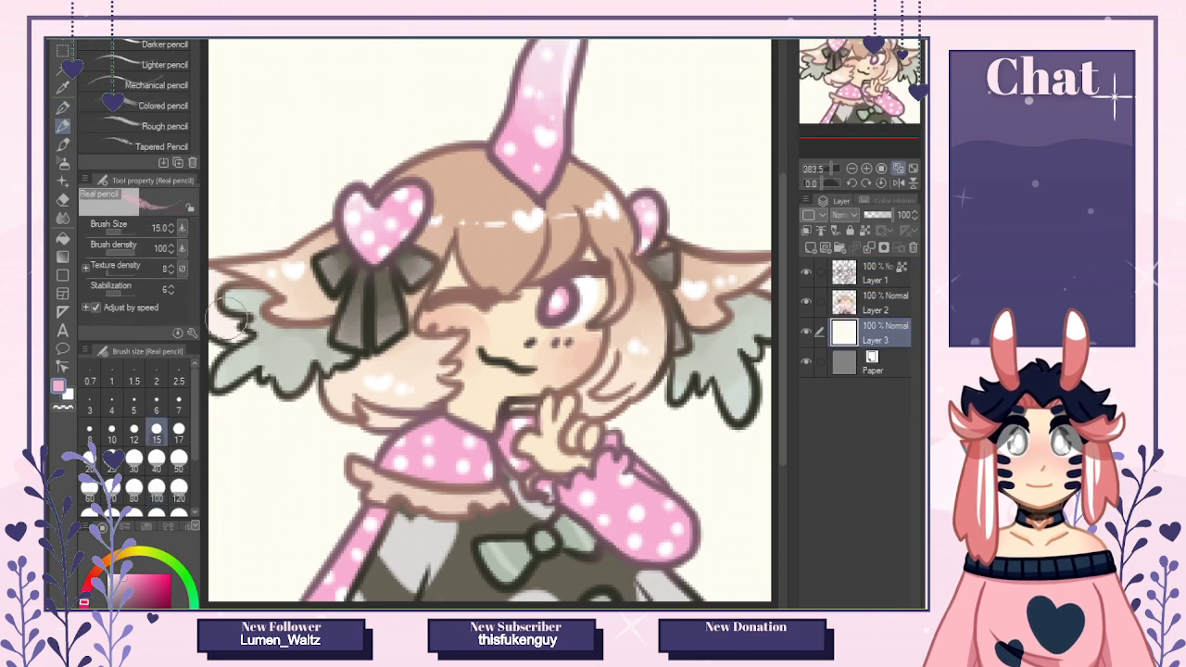
mouse_move(269, 222)
left_mouse_down()
mouse_move(243, 139)
mouse_move(375, 181)
mouse_move(306, 236)
left_mouse_up()
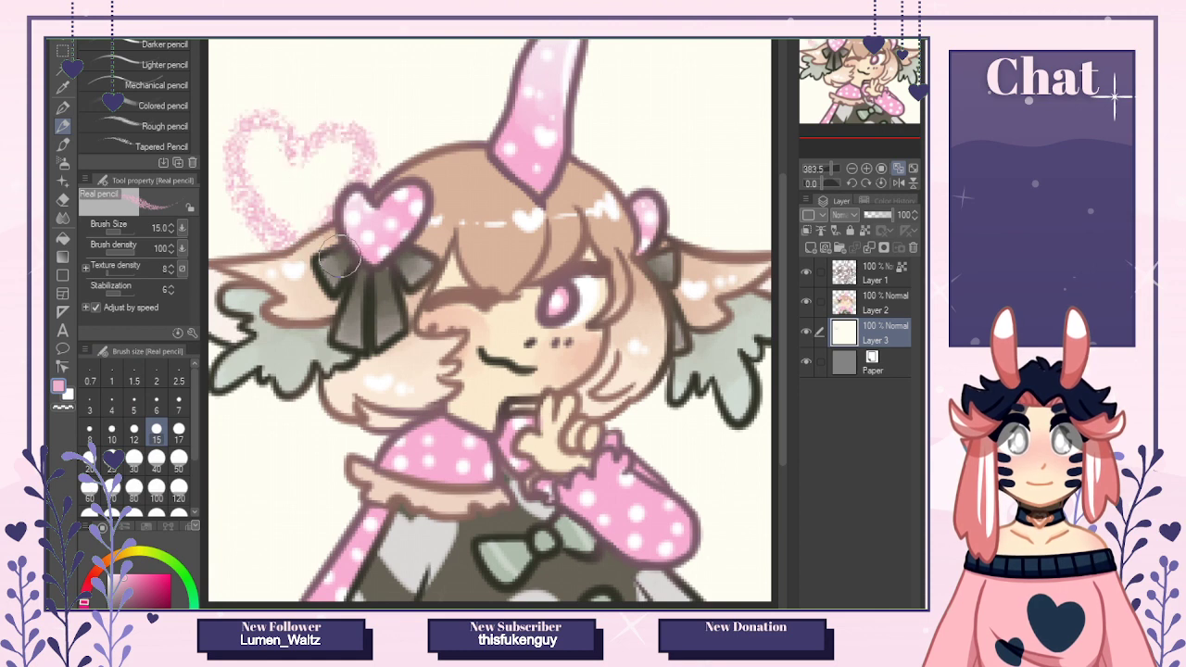
mouse_move(333, 496)
left_mouse_down()
mouse_move(366, 507)
mouse_move(368, 452)
mouse_move(371, 491)
left_mouse_up()
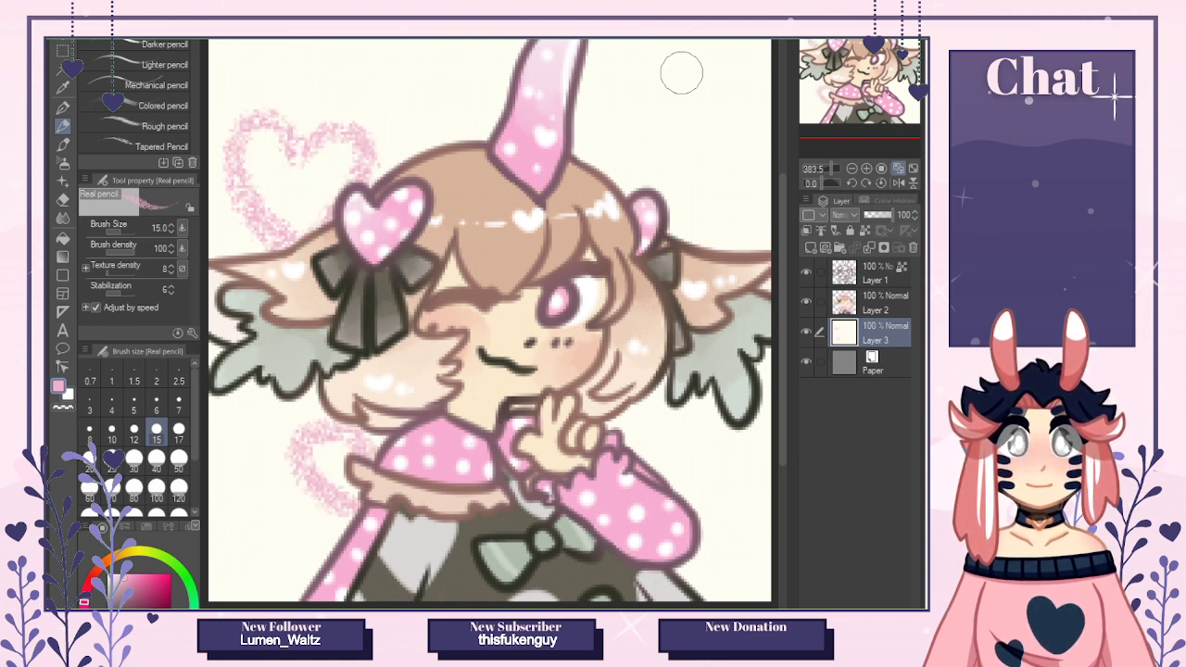
mouse_move(595, 172)
left_mouse_down()
mouse_move(651, 152)
mouse_move(676, 227)
left_mouse_up()
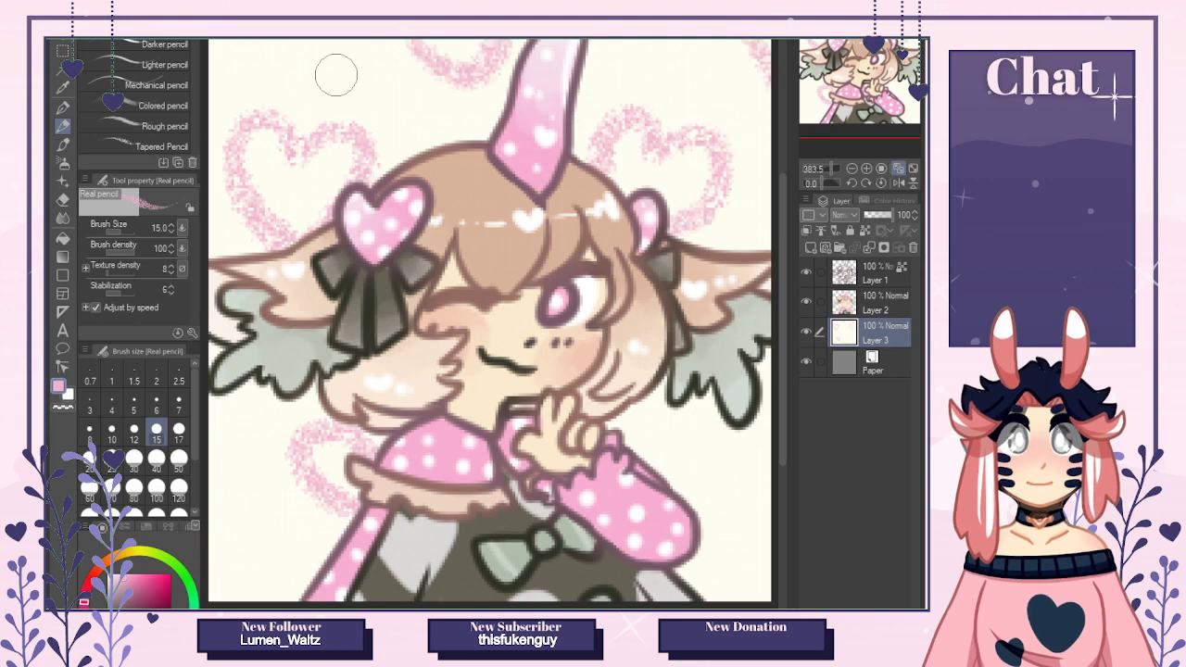
Scatter pink dots of different sizes between the hearts in the upper background with the Real pencil.
left_click_drag(335, 74, 500, 137)
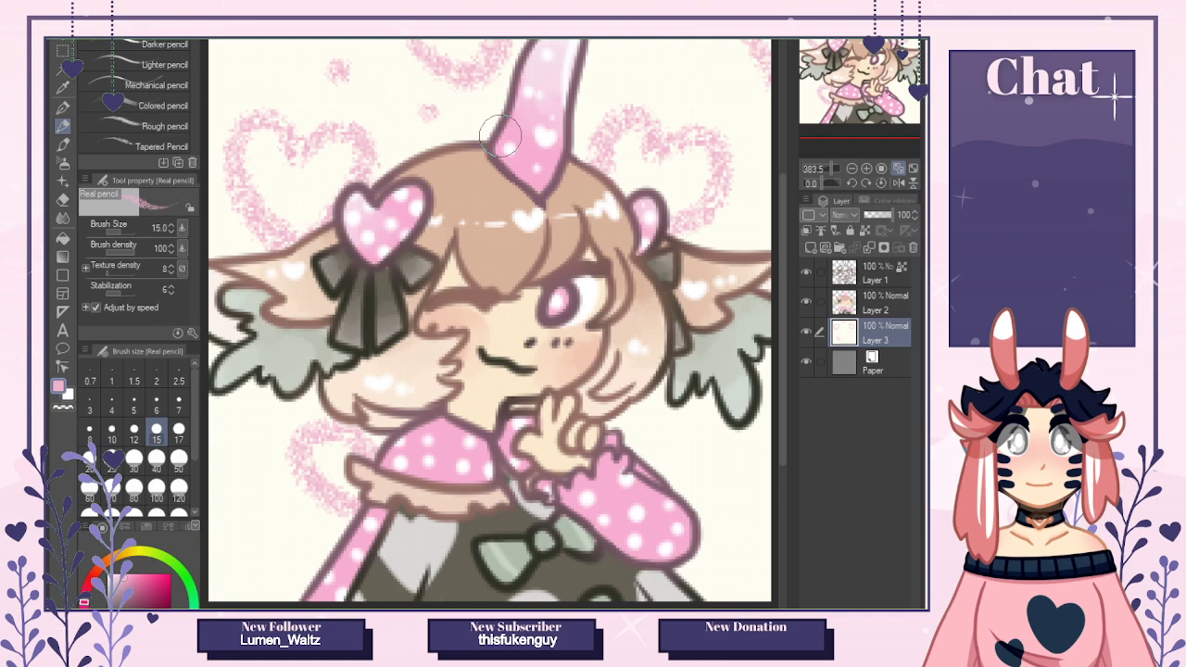
left_click_drag(428, 113, 426, 141)
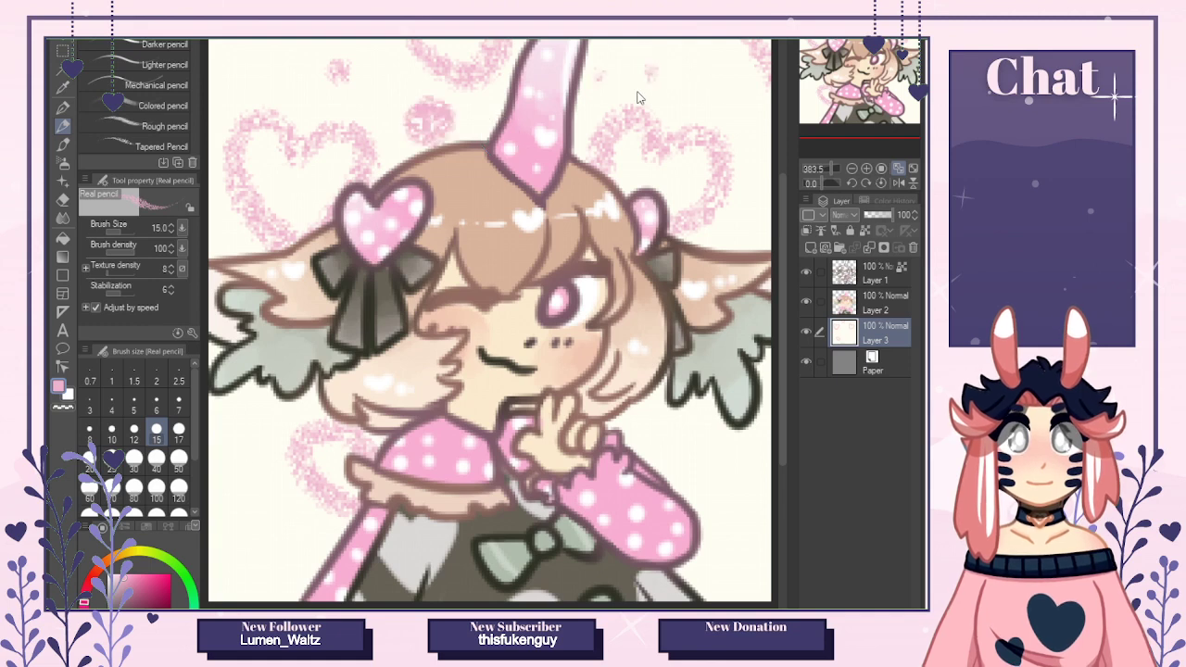
left_click_drag(648, 74, 667, 70)
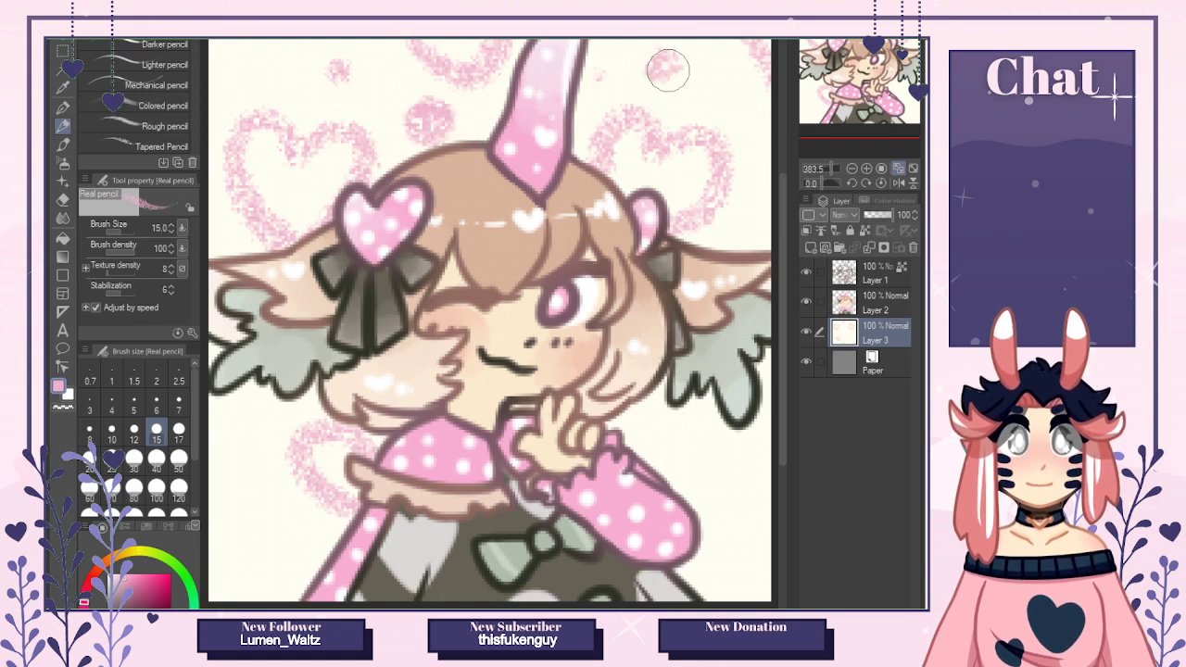
Add pink hearts and dots in the lower background beside the dress and sleeve, undoing the unwanted strokes.
left_click_drag(257, 564, 307, 571)
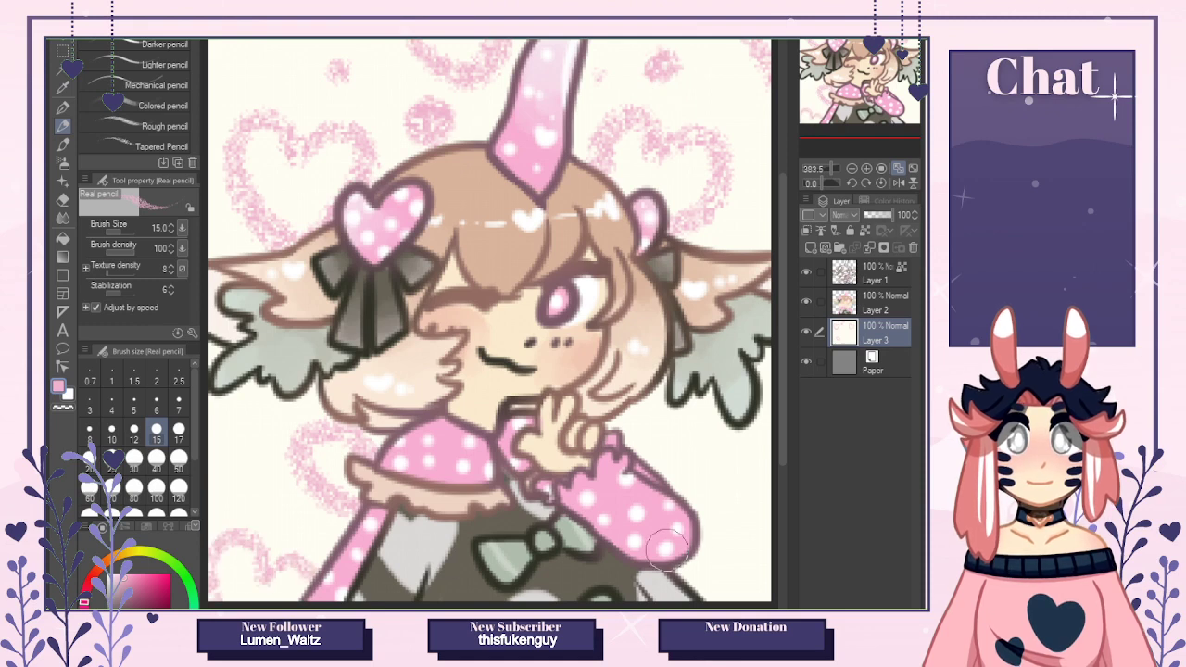
mouse_move(667, 547)
left_mouse_down()
mouse_move(723, 458)
mouse_move(742, 533)
mouse_move(768, 542)
mouse_move(765, 456)
mouse_move(799, 448)
mouse_move(744, 532)
mouse_move(757, 457)
mouse_move(711, 532)
mouse_move(771, 547)
mouse_move(730, 572)
mouse_move(702, 571)
left_mouse_up()
key("ctrl+z")
key("ctrl+z")
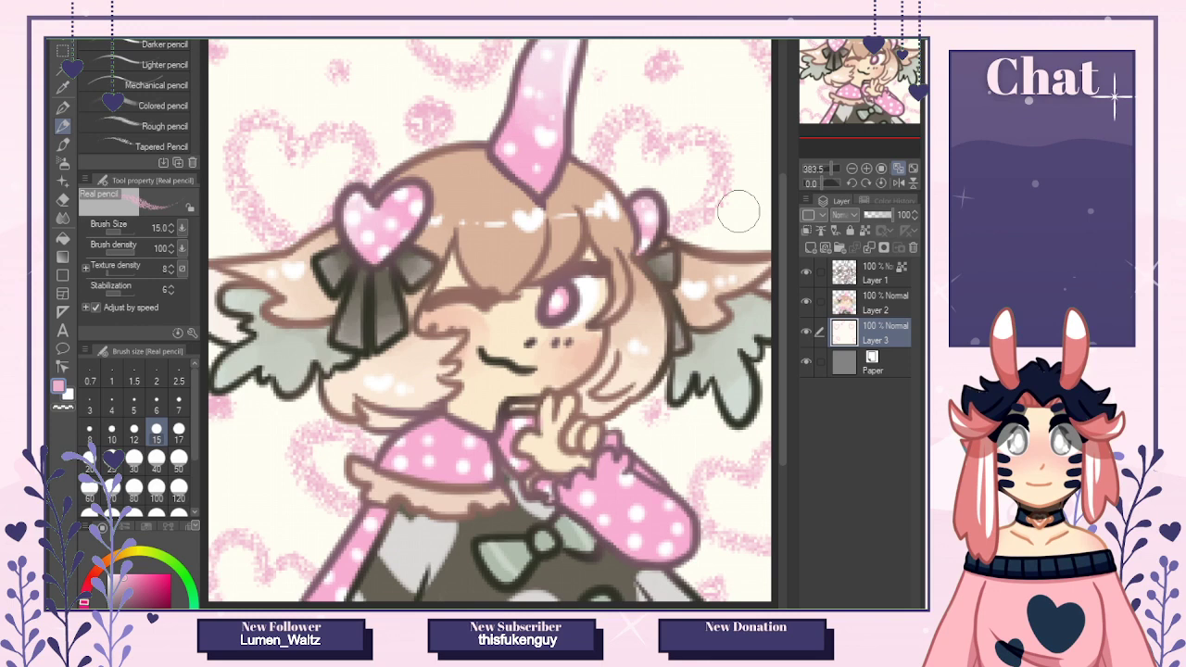
Unlock Layer 1's transparent pixels and paint white highlights over the open eye with the size 8 G-pen.
left_click(852, 169)
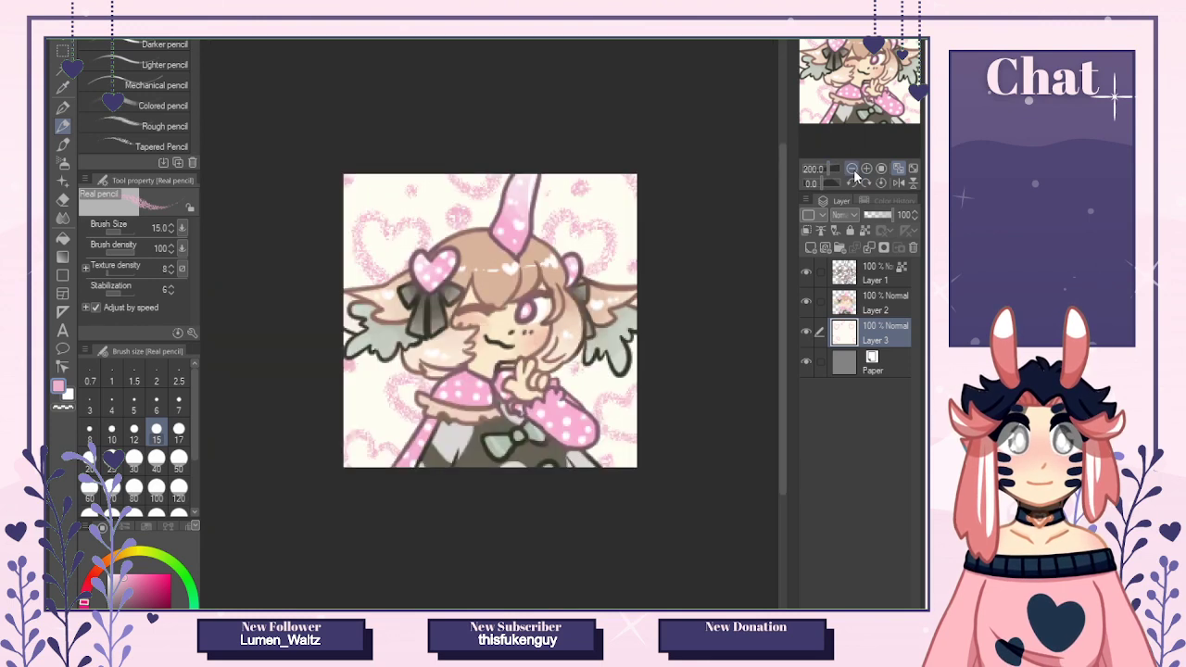
left_click(852, 169)
left_click(852, 169)
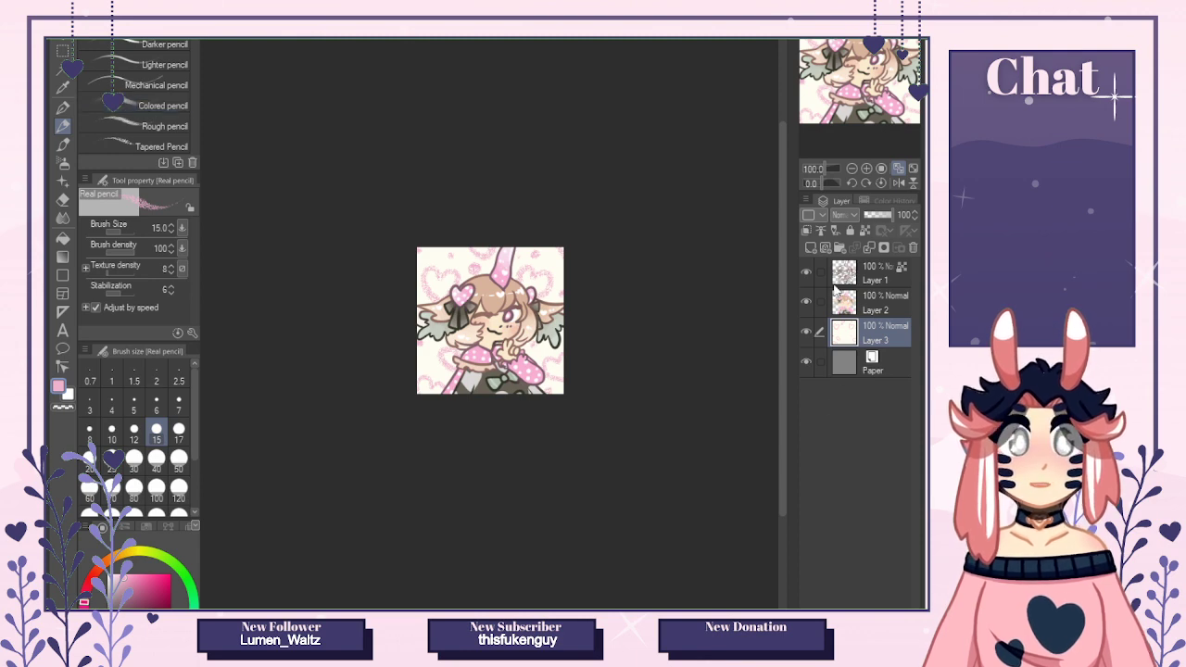
left_click(871, 268)
left_click(867, 169)
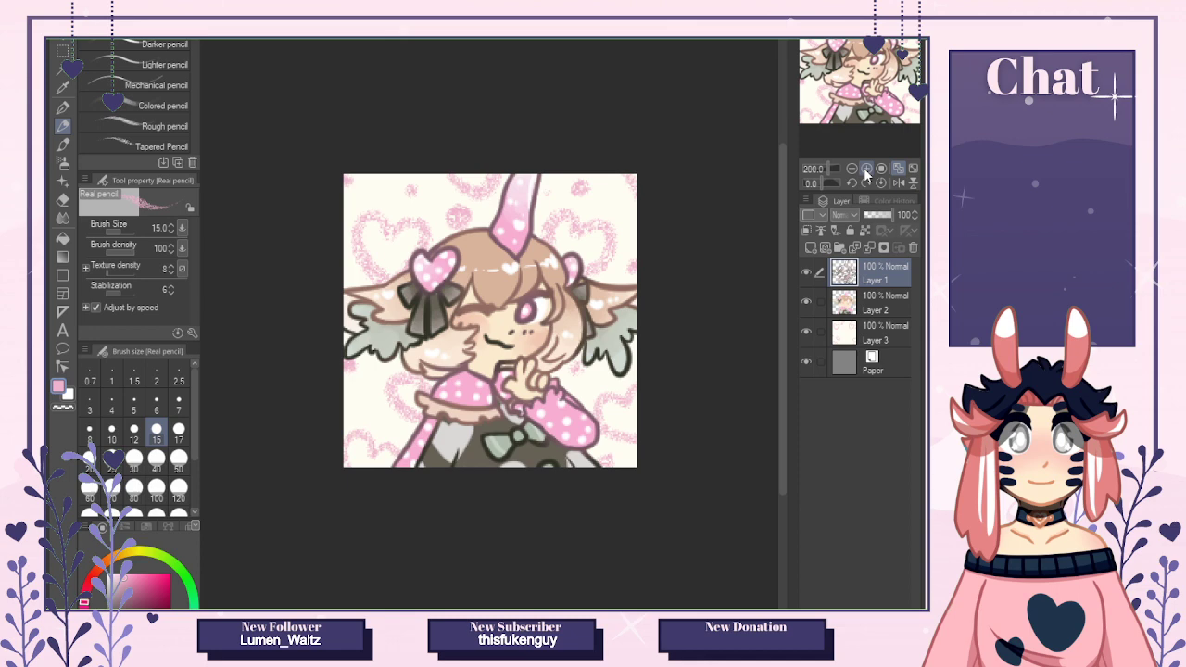
left_click(867, 170)
key("p")
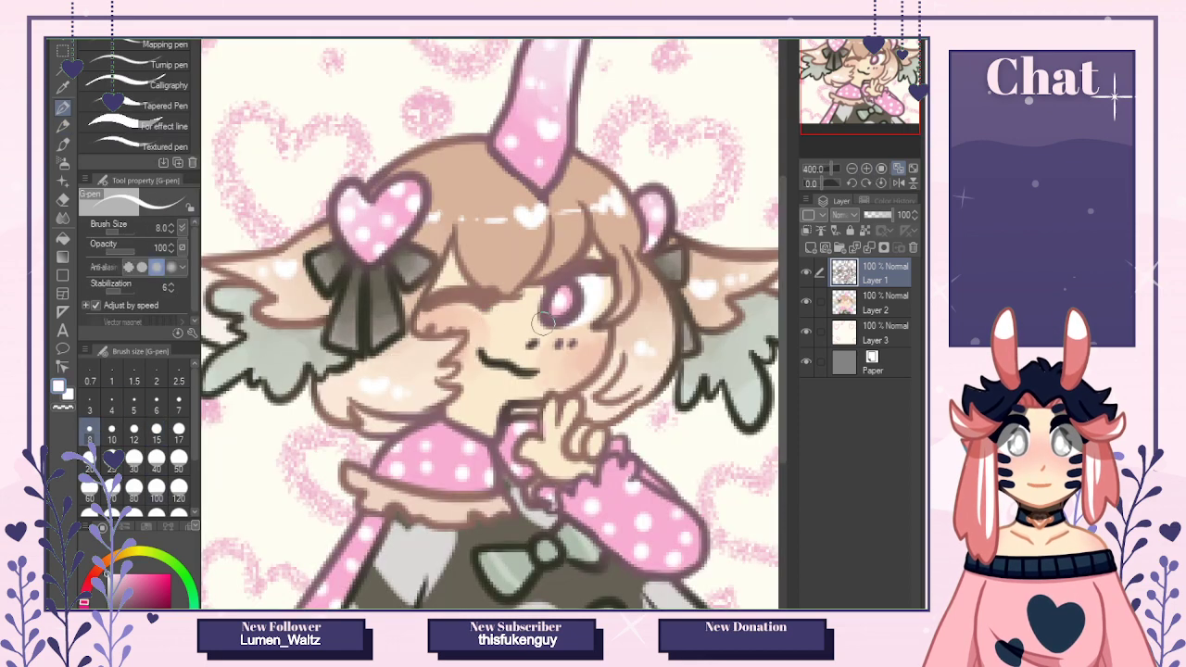
left_click_drag(581, 294, 583, 291)
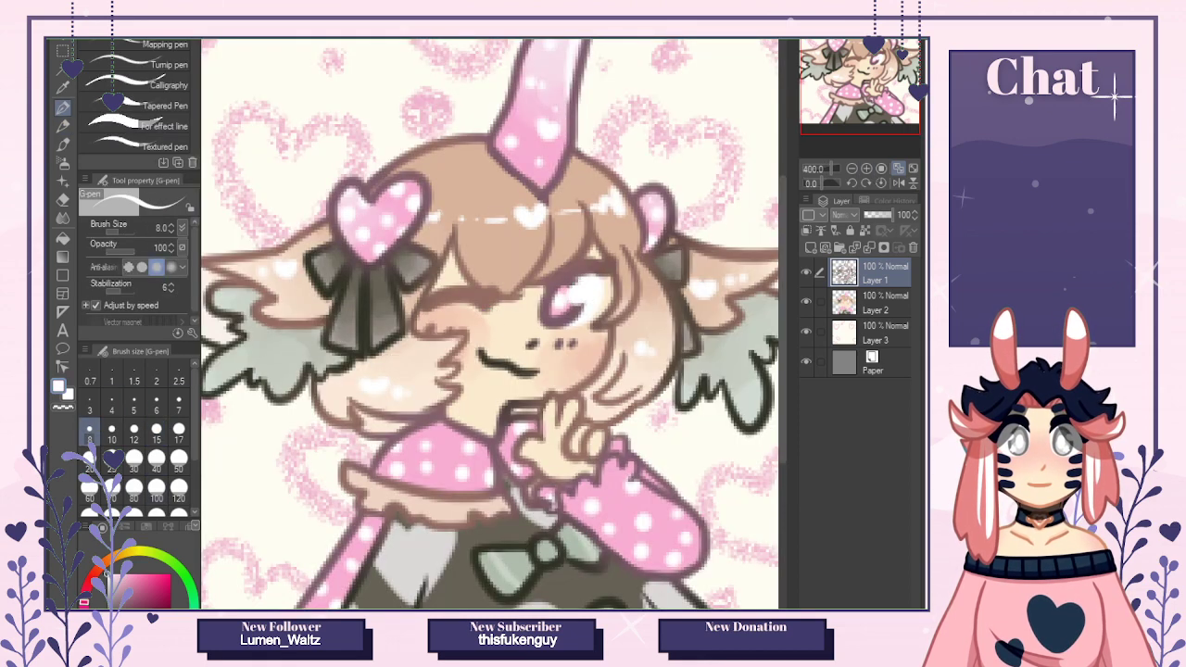
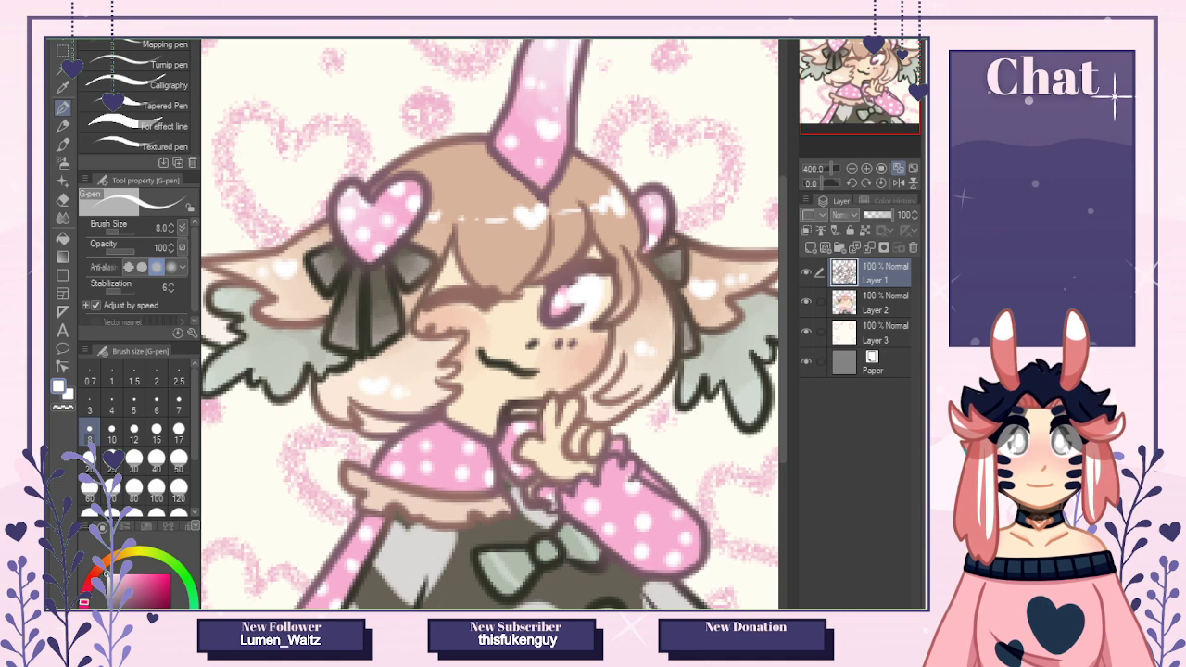
Paste the new character reference image into the reference canvas as a new layer and reposition it.
key("ctrl+Tab")
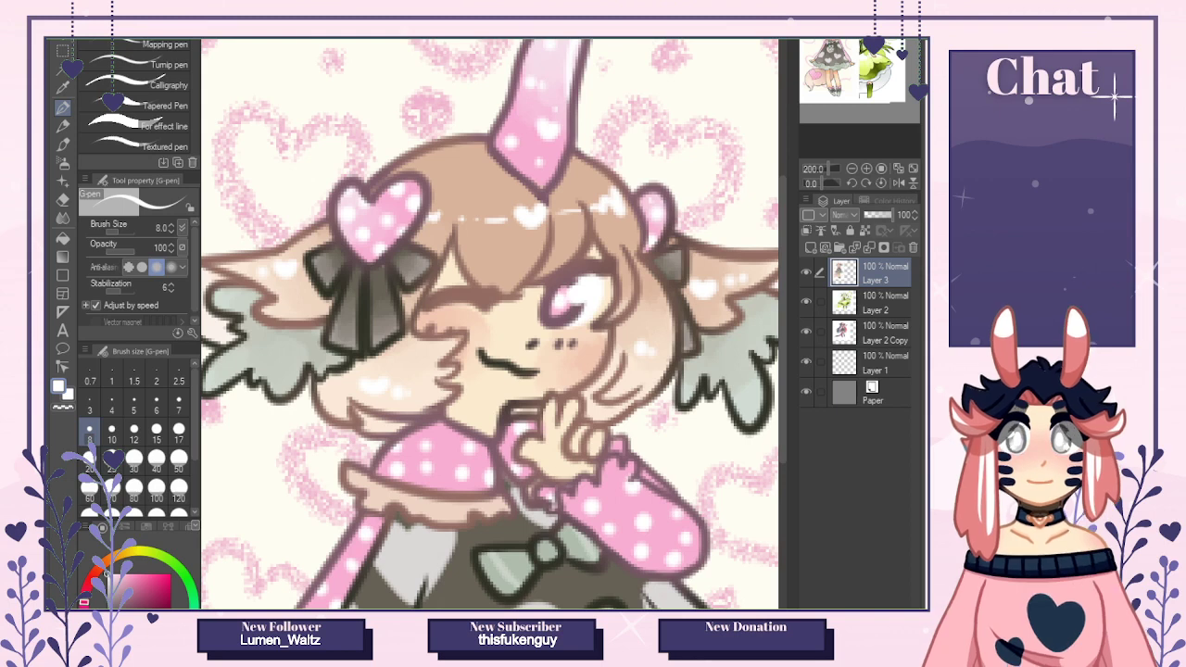
key("ctrl+v")
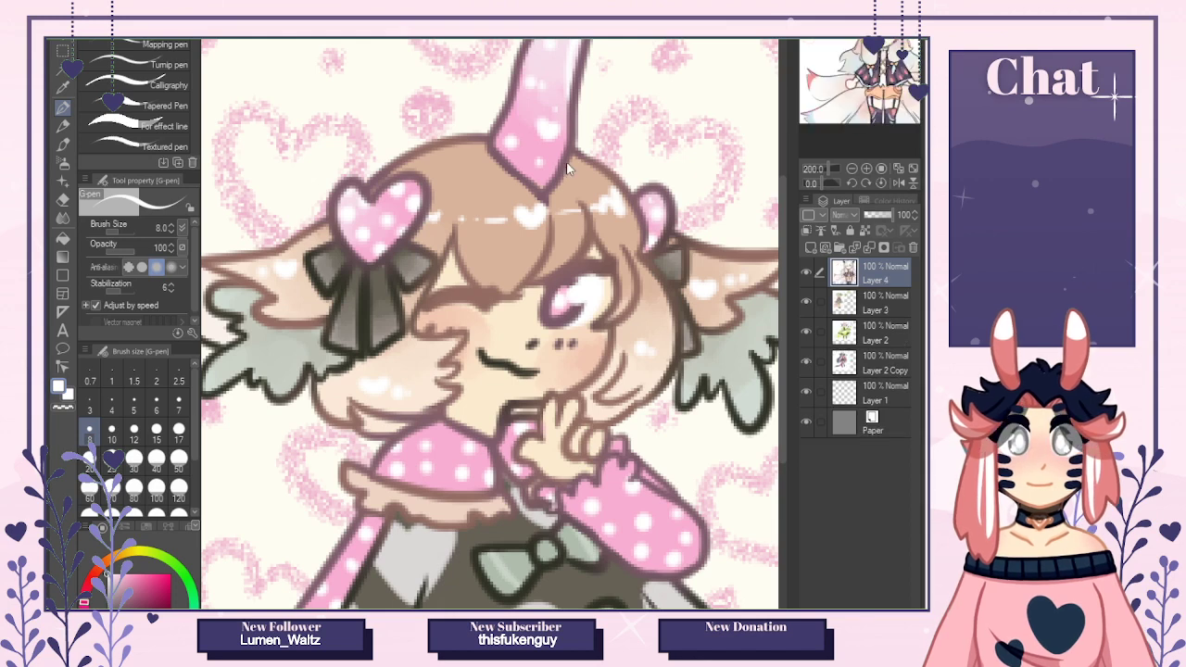
left_click(852, 167)
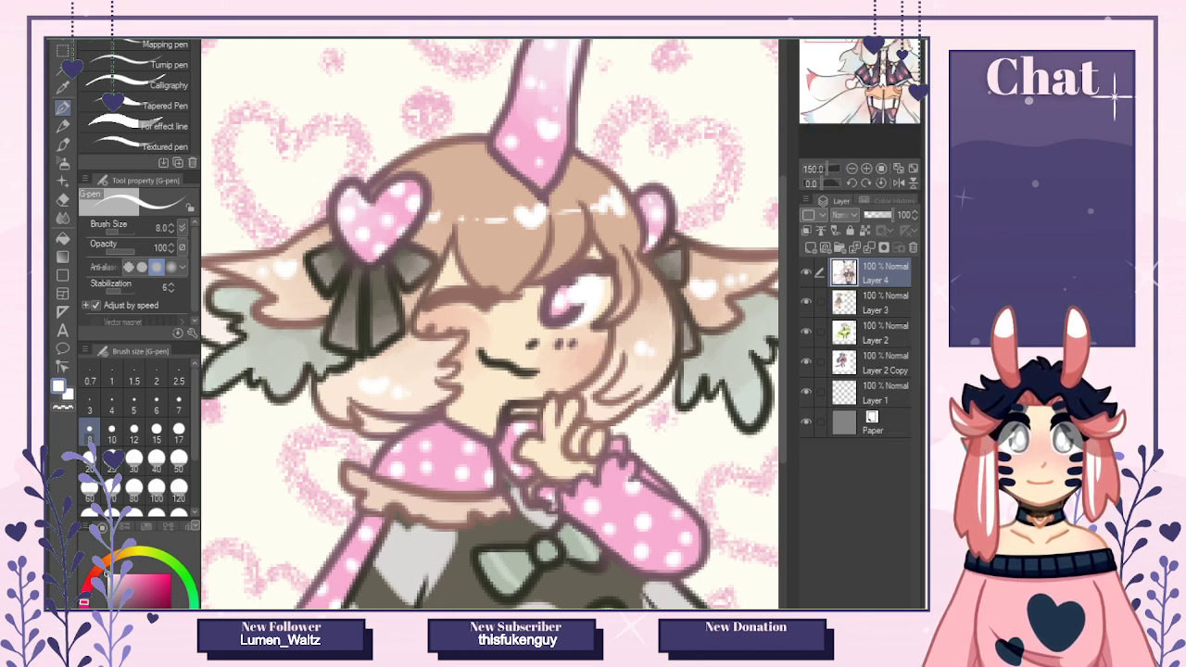
left_click(852, 169)
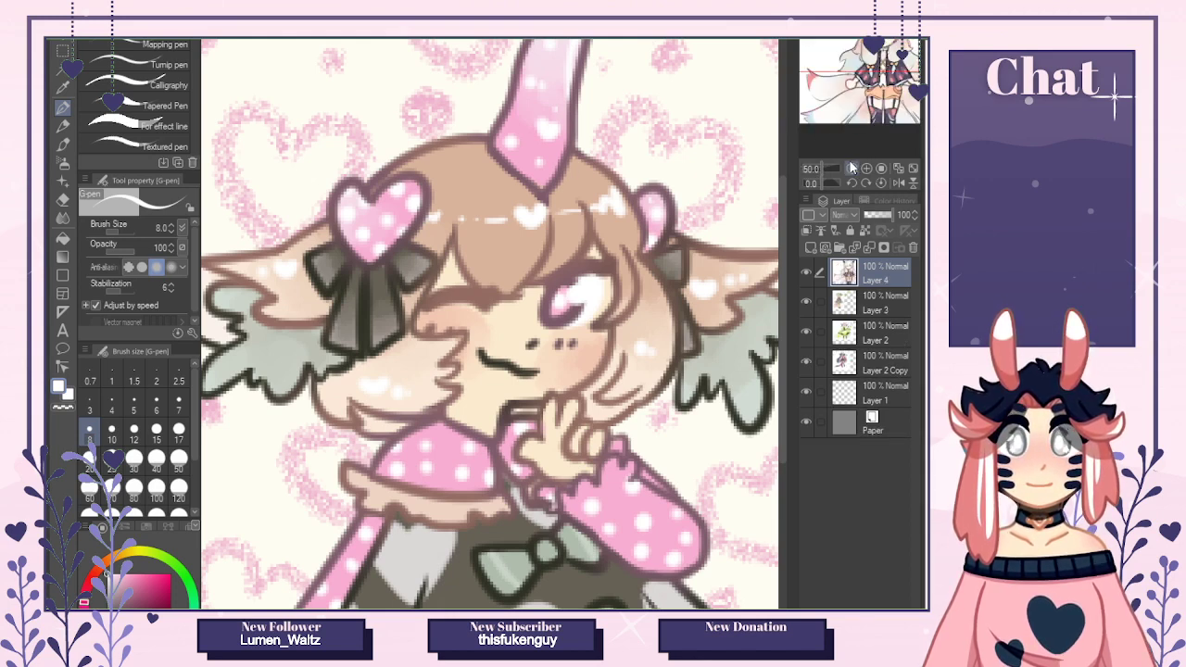
left_click(60, 41)
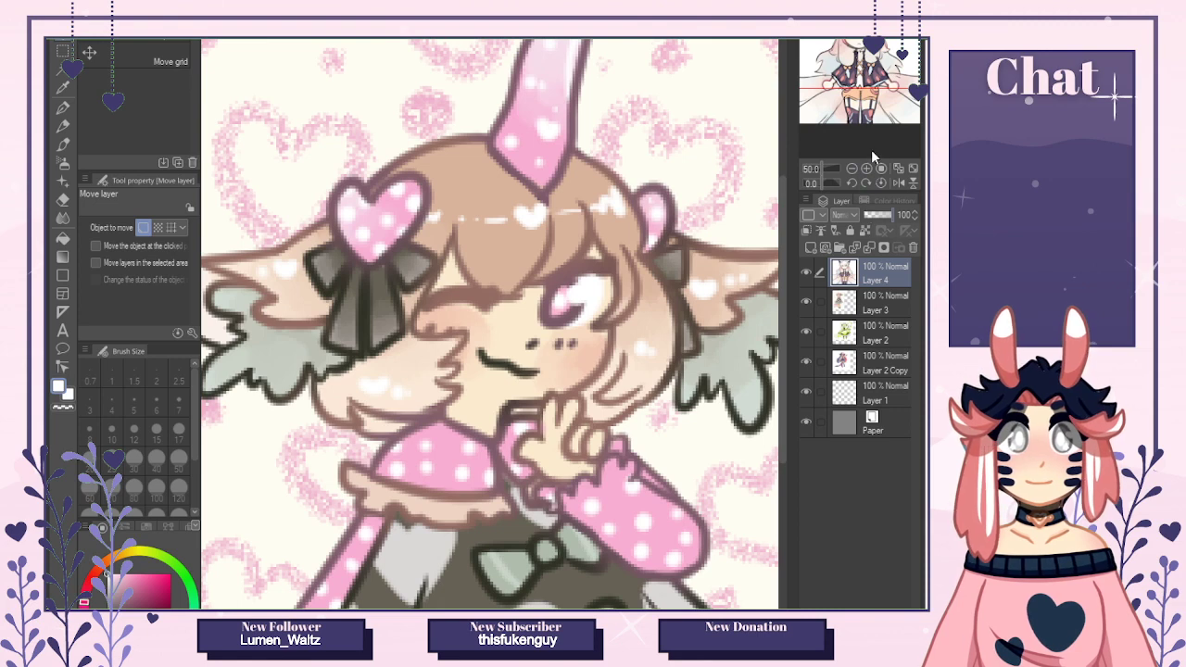
Return to the icon canvas and touch up Layer 2 beside the raised hand with the G-pen in the sampled dark dress color.
left_click(648, 39)
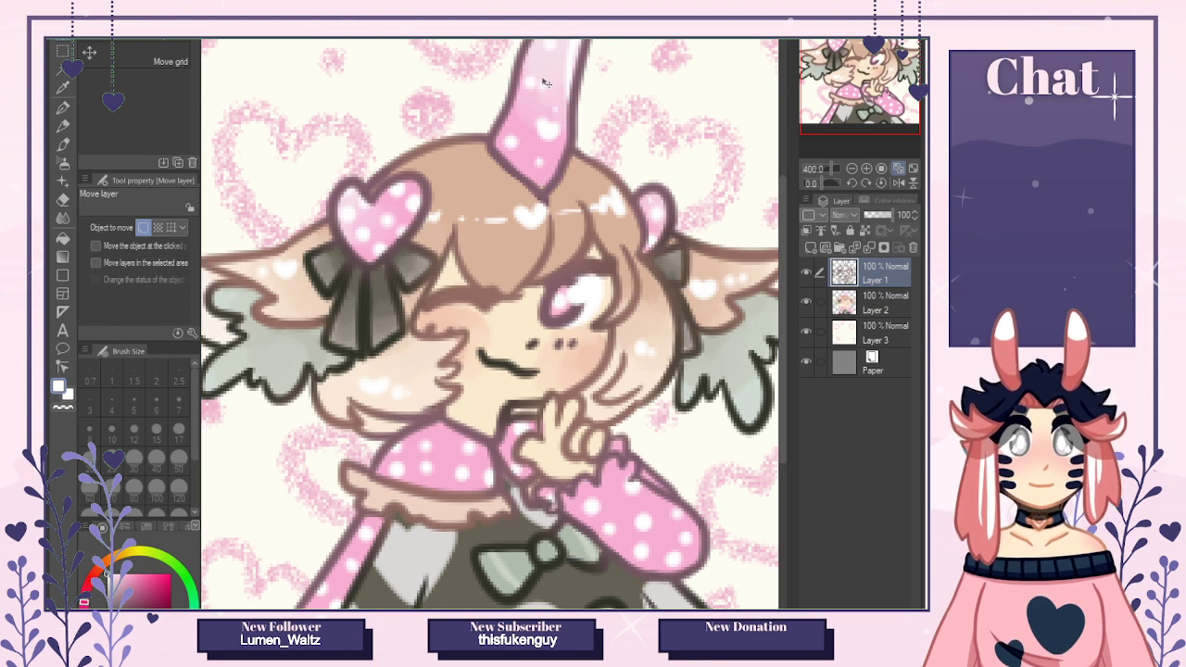
left_click(464, 539, "alt")
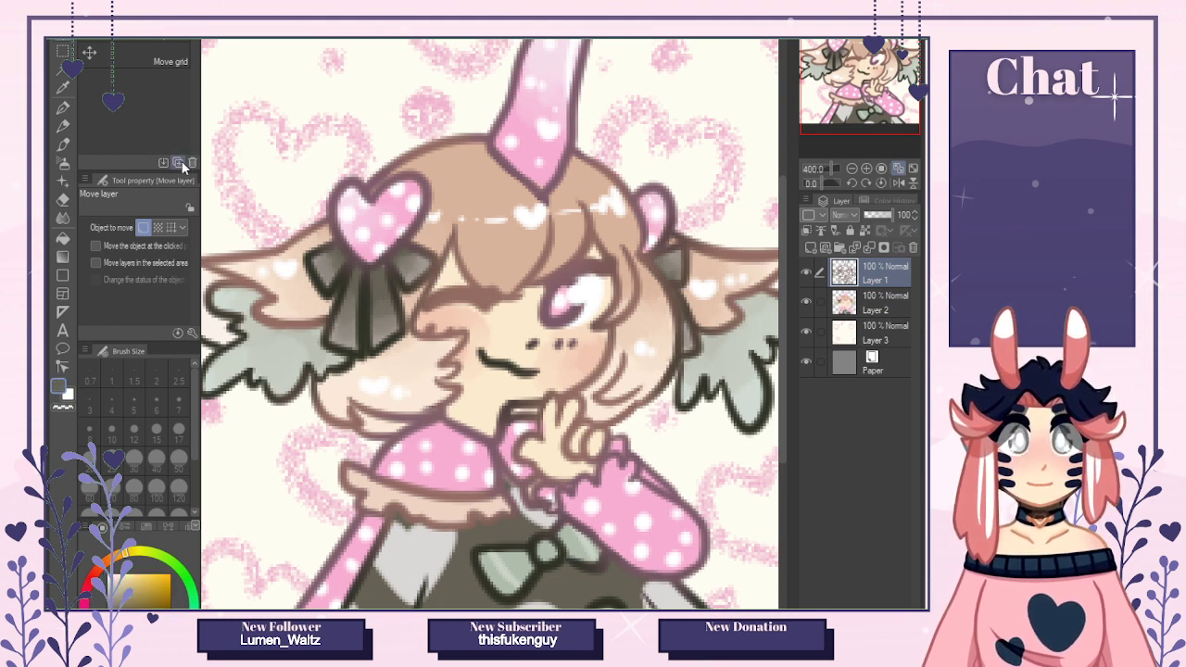
left_click(65, 110)
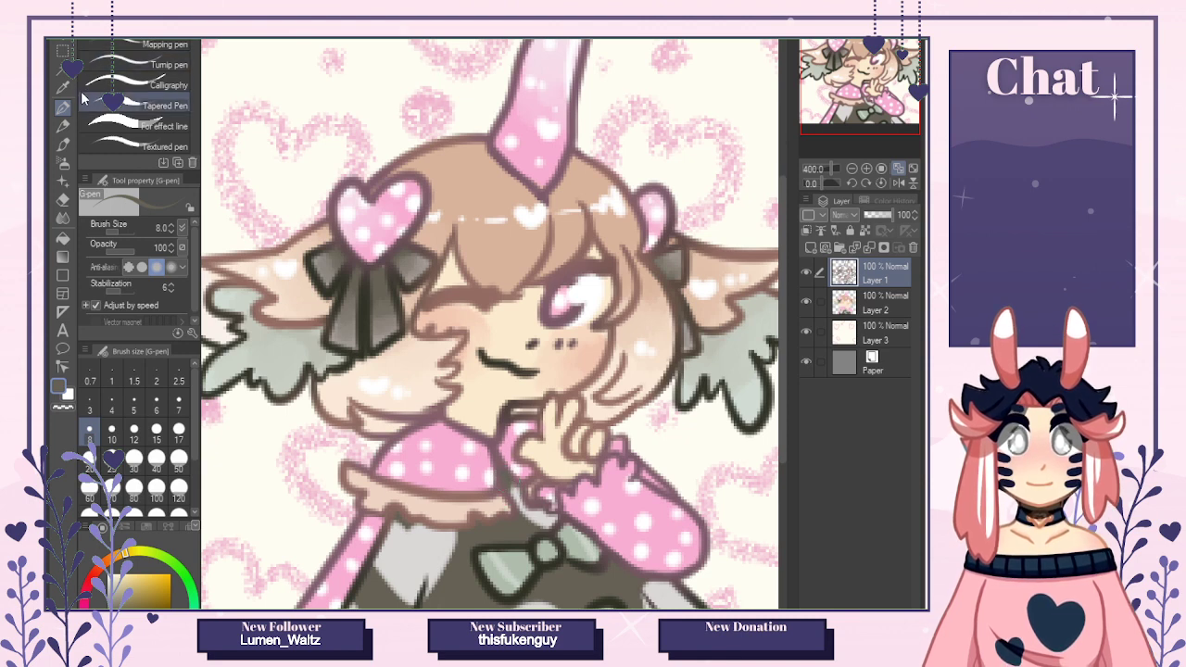
left_click(854, 312)
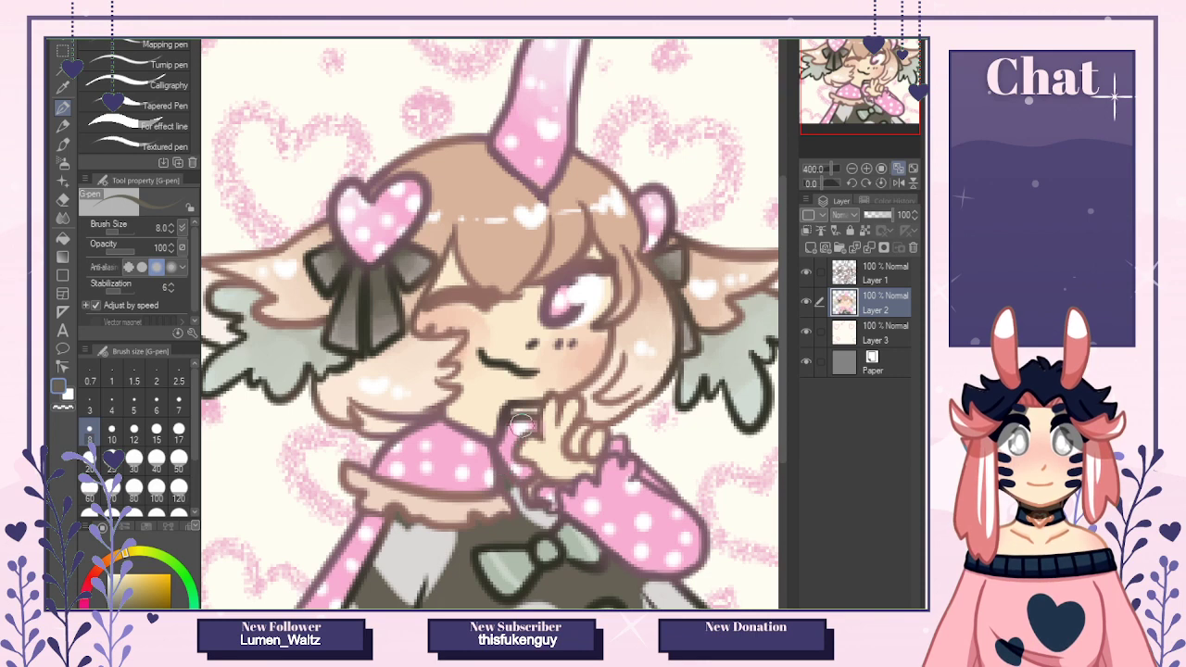
left_click(881, 168)
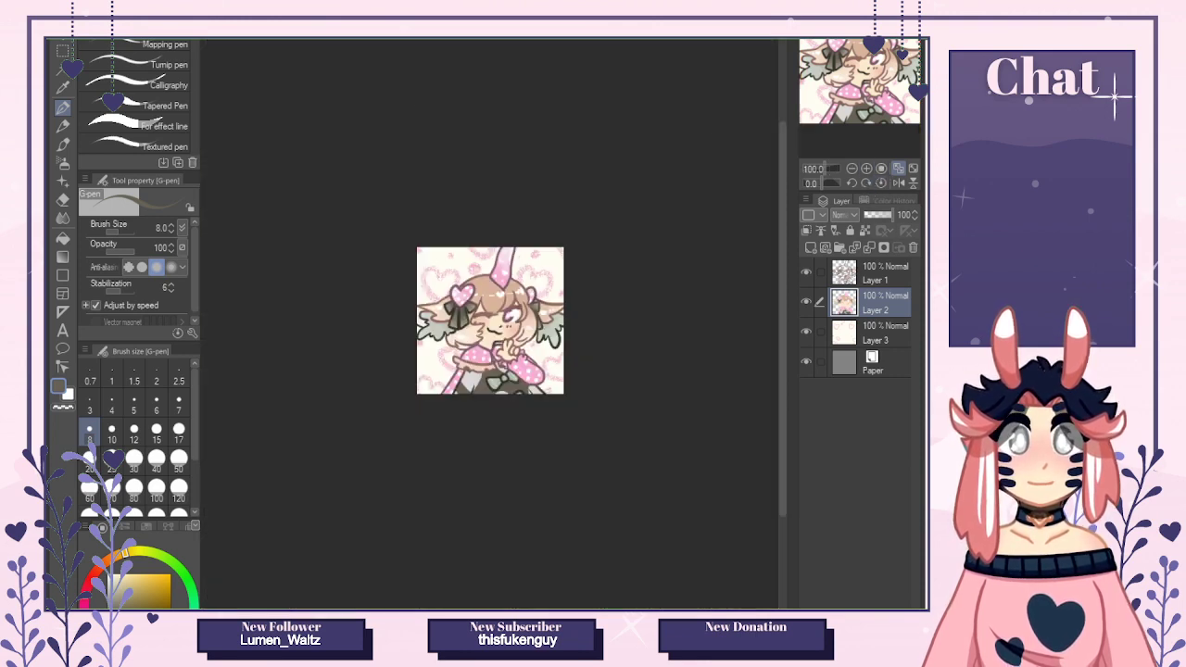
Try the "soft" circle decoration brush on a new layer above Layer 1, switching the color to white.
left_click(865, 274)
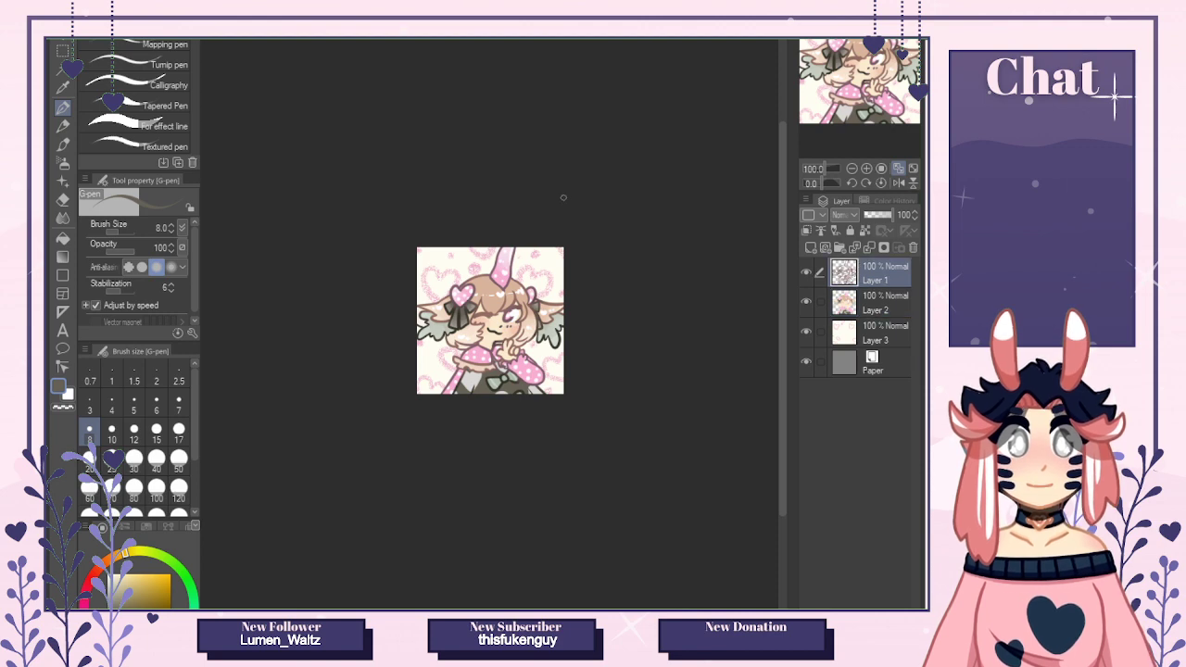
left_click(806, 247)
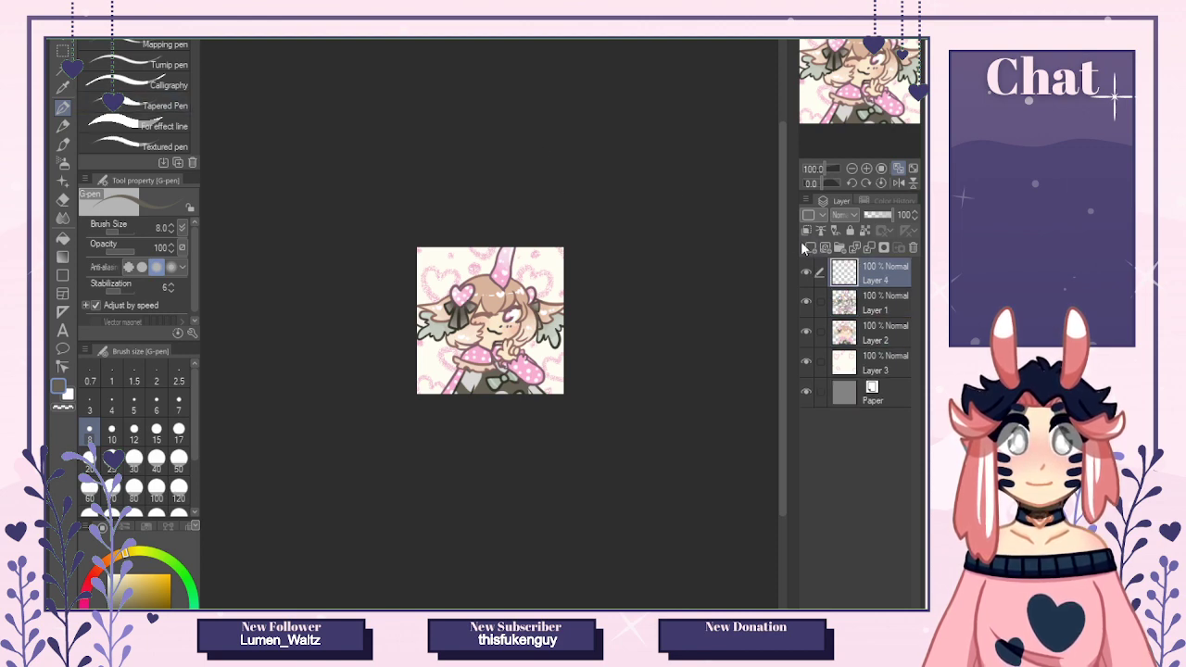
left_click(63, 180)
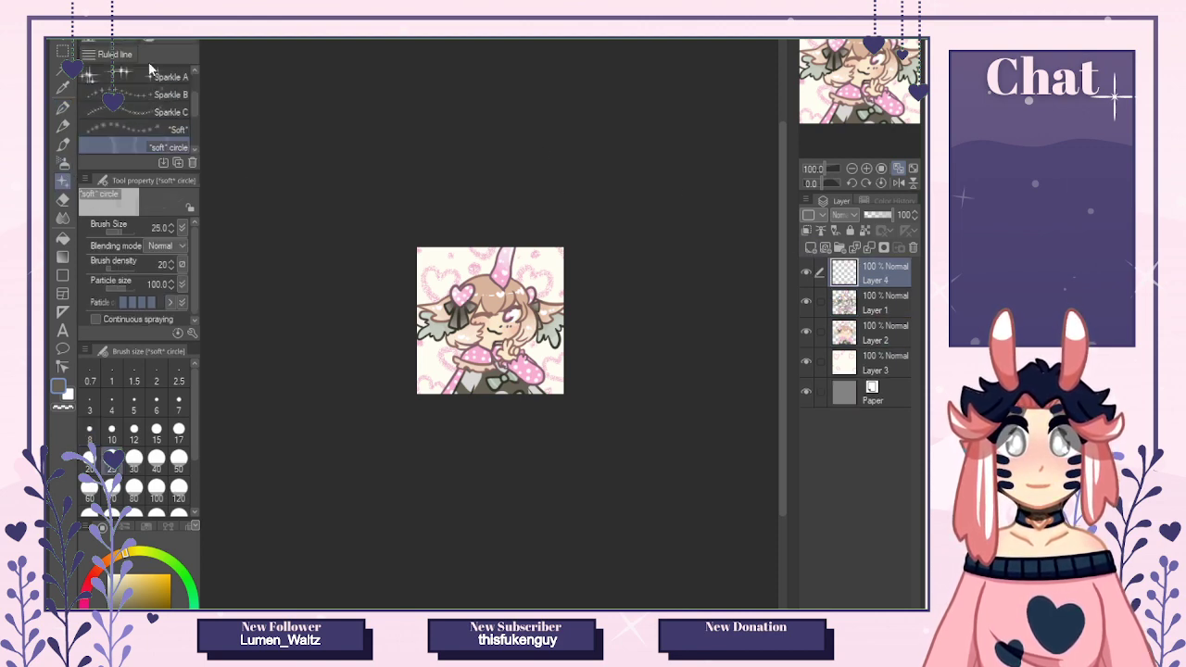
left_click_drag(194, 107, 194, 117)
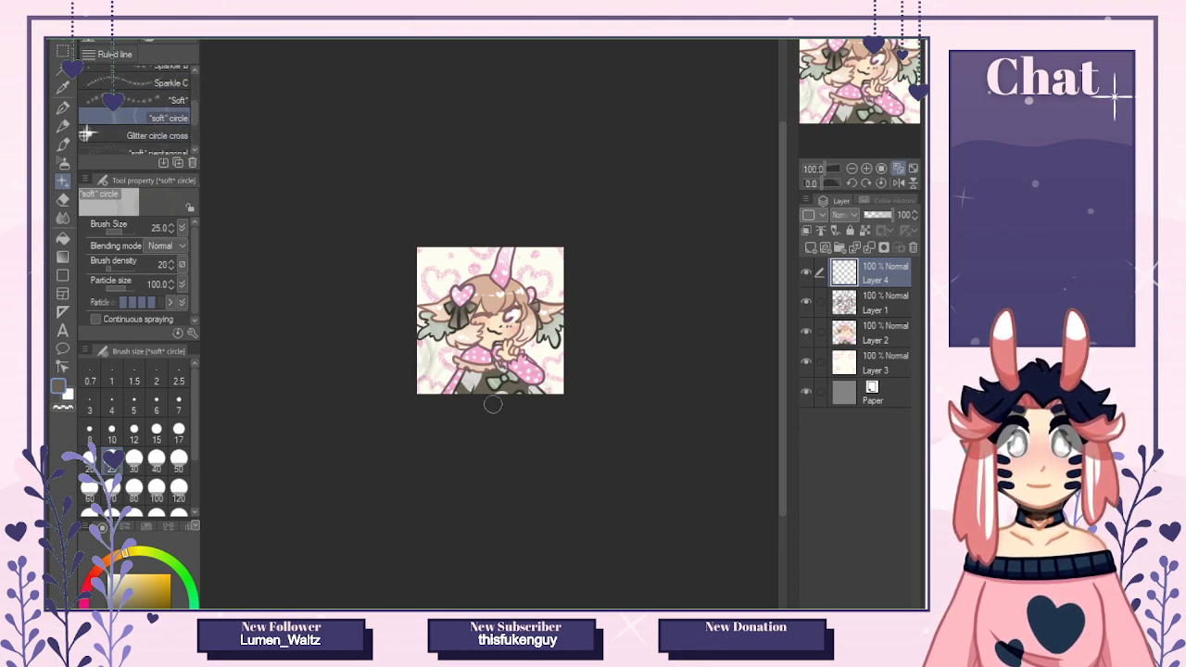
key("x")
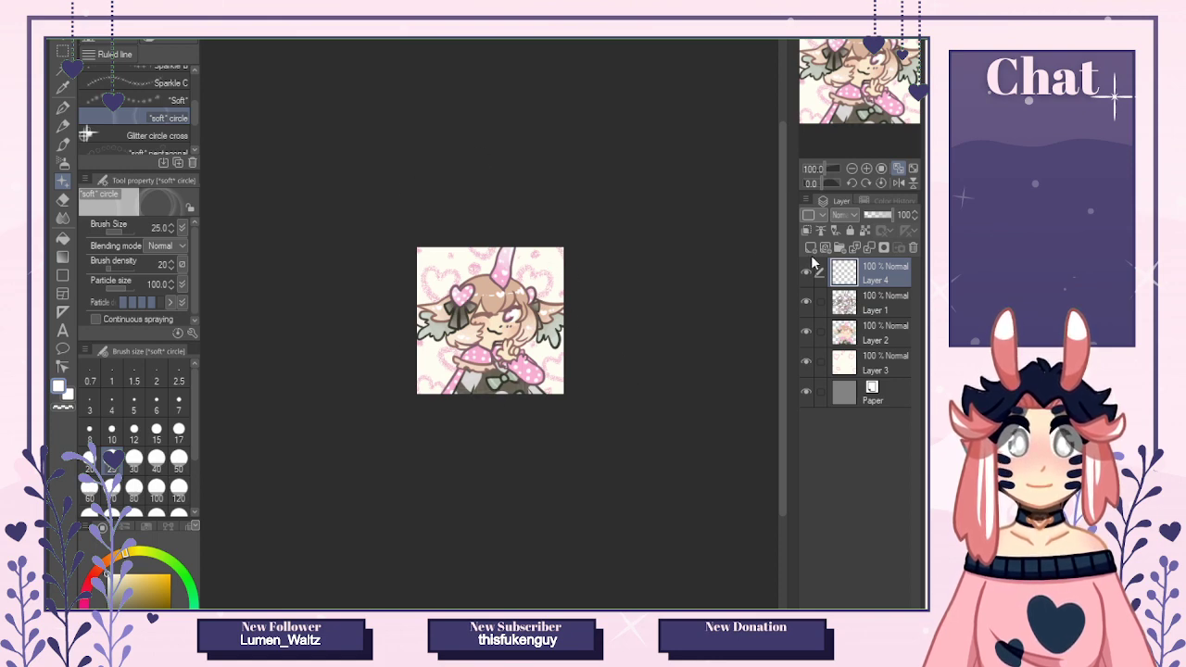
Delete every artwork layer above the paper, add a blank layer and fit the empty canvas to the view.
left_click(913, 248)
left_click(912, 248)
left_click(912, 248)
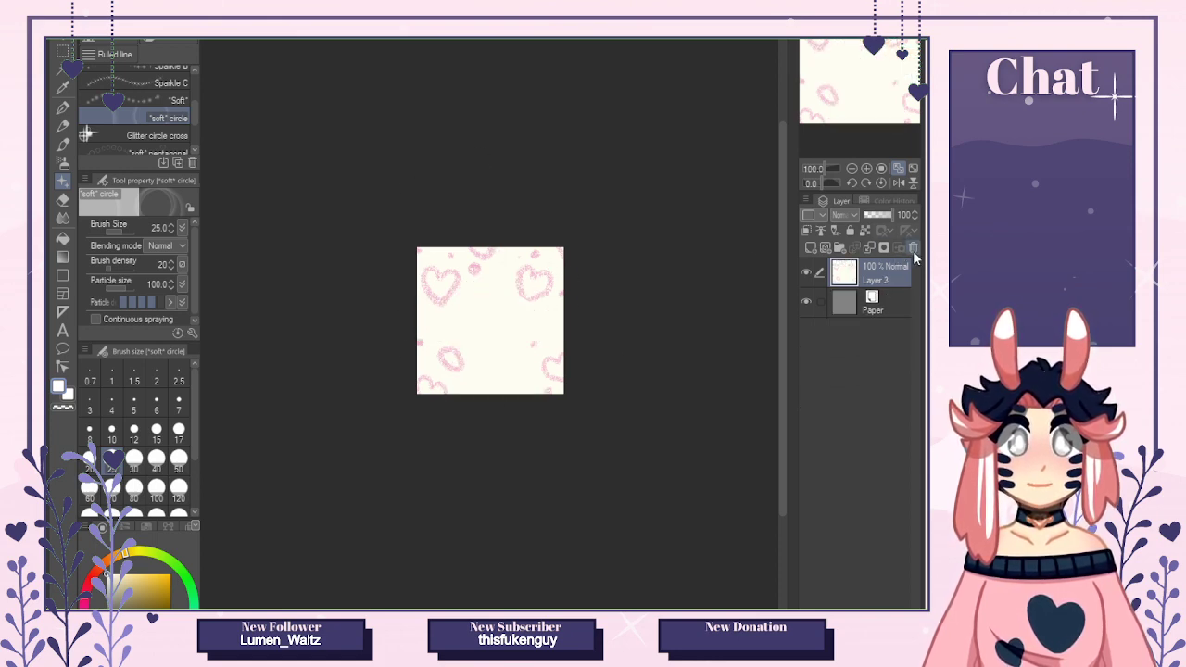
left_click(912, 248)
left_click(810, 248)
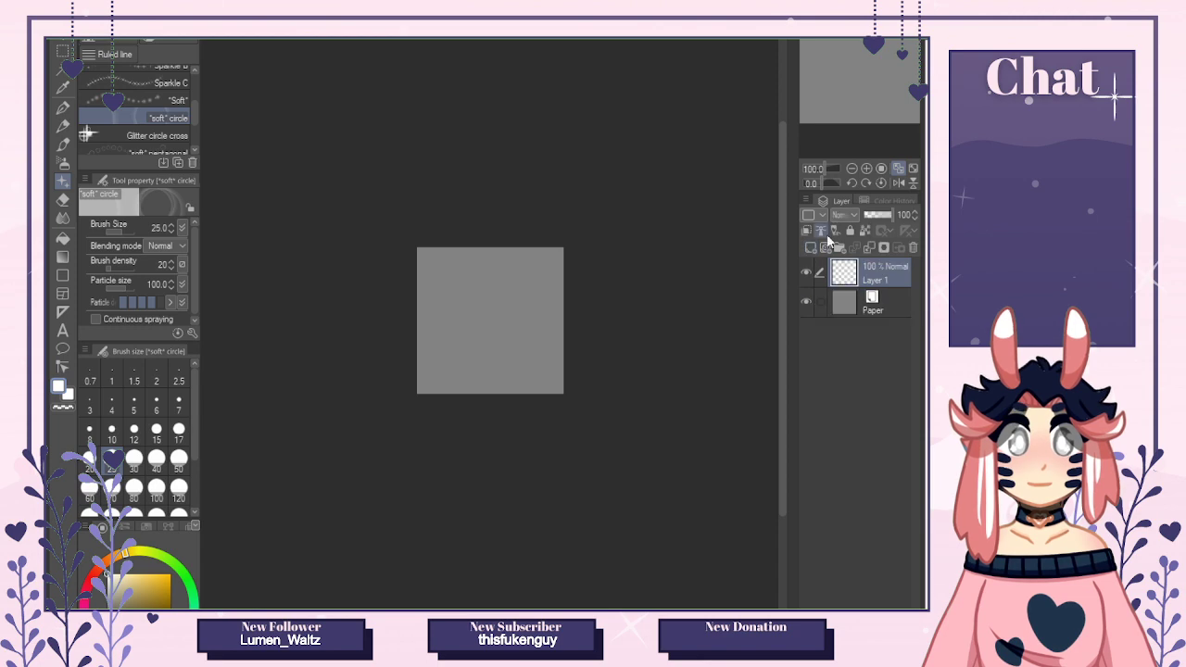
left_click(881, 170)
left_click(899, 170)
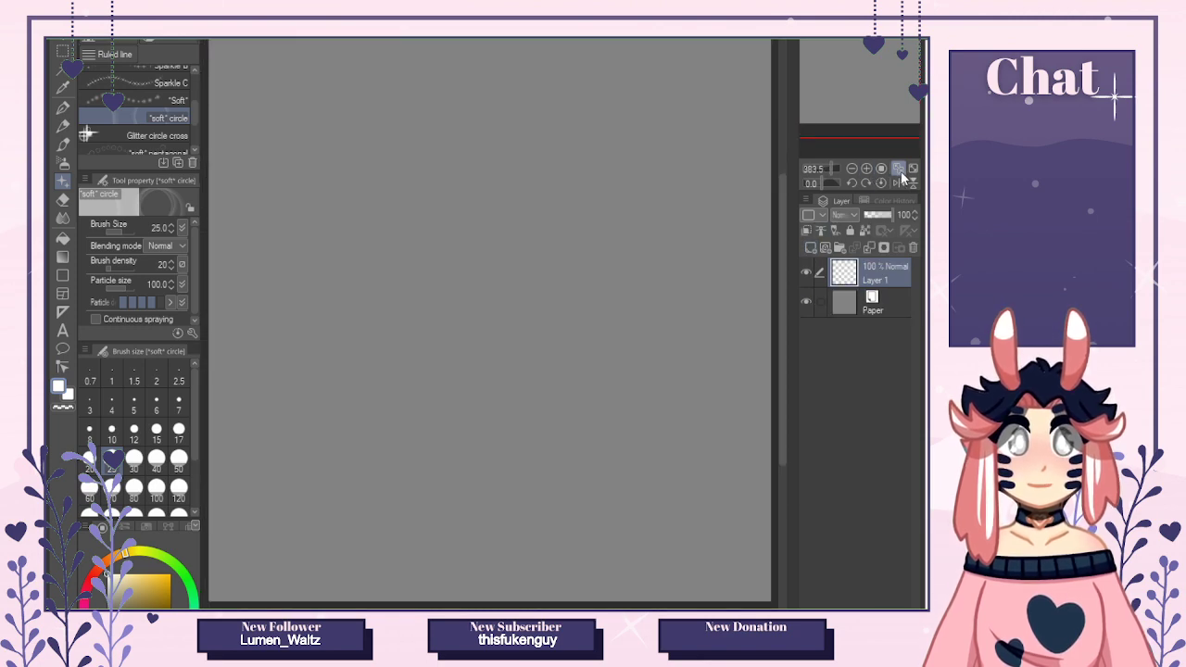
Sketch the upper lash lines of both eyes in white with the size 6 G-pen, undoing stray strokes.
left_click(62, 107)
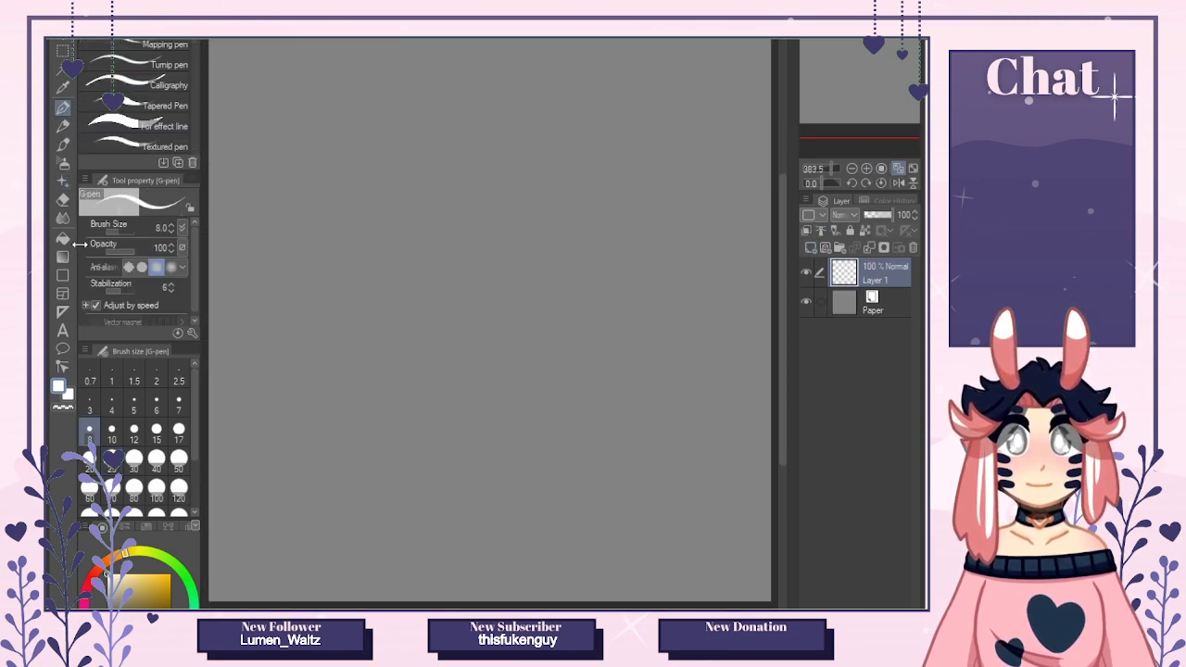
left_click(156, 400)
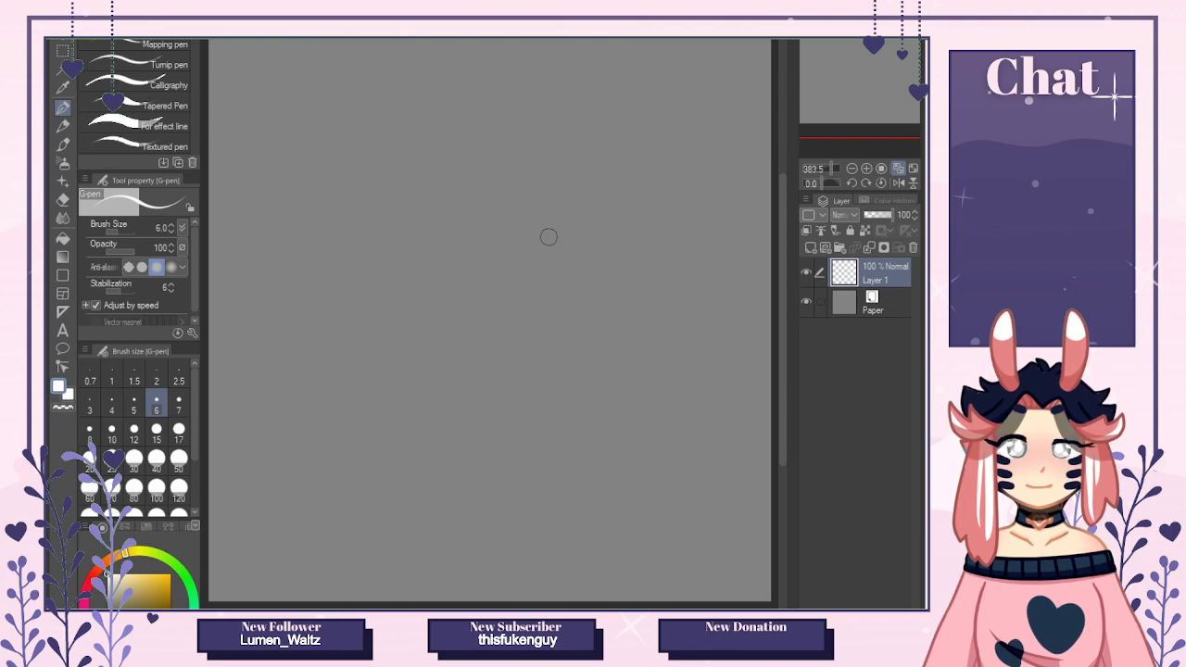
mouse_move(505, 256)
left_mouse_down()
mouse_move(541, 252)
mouse_move(533, 261)
mouse_move(544, 268)
mouse_move(500, 261)
mouse_move(547, 266)
mouse_move(491, 252)
left_mouse_up()
key("ctrl+z")
mouse_move(402, 253)
left_mouse_down()
mouse_move(436, 270)
mouse_move(385, 253)
left_mouse_up()
key("ctrl+z")
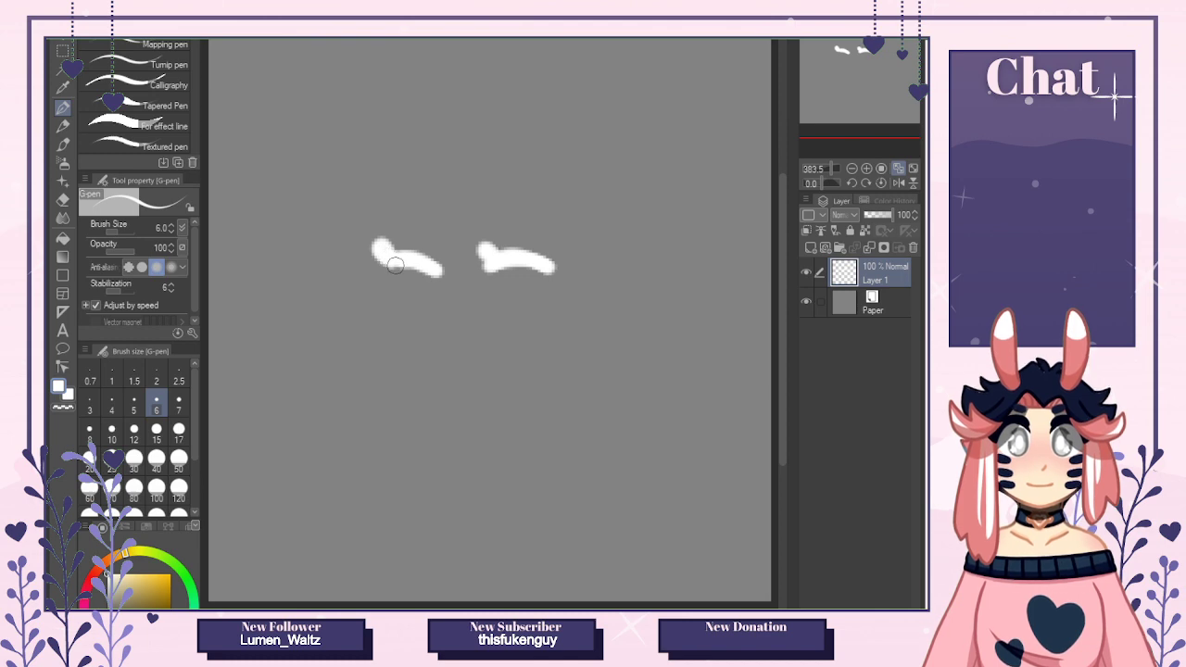
Draw a small oval iris beneath each lash line, redoing the unwanted stroke.
mouse_move(395, 266)
left_mouse_down()
mouse_move(398, 298)
mouse_move(406, 270)
left_mouse_up()
key("ctrl+z")
mouse_move(498, 268)
left_mouse_down()
mouse_move(491, 277)
mouse_move(510, 272)
mouse_move(496, 270)
left_mouse_up()
left_click_drag(450, 352, 480, 363)
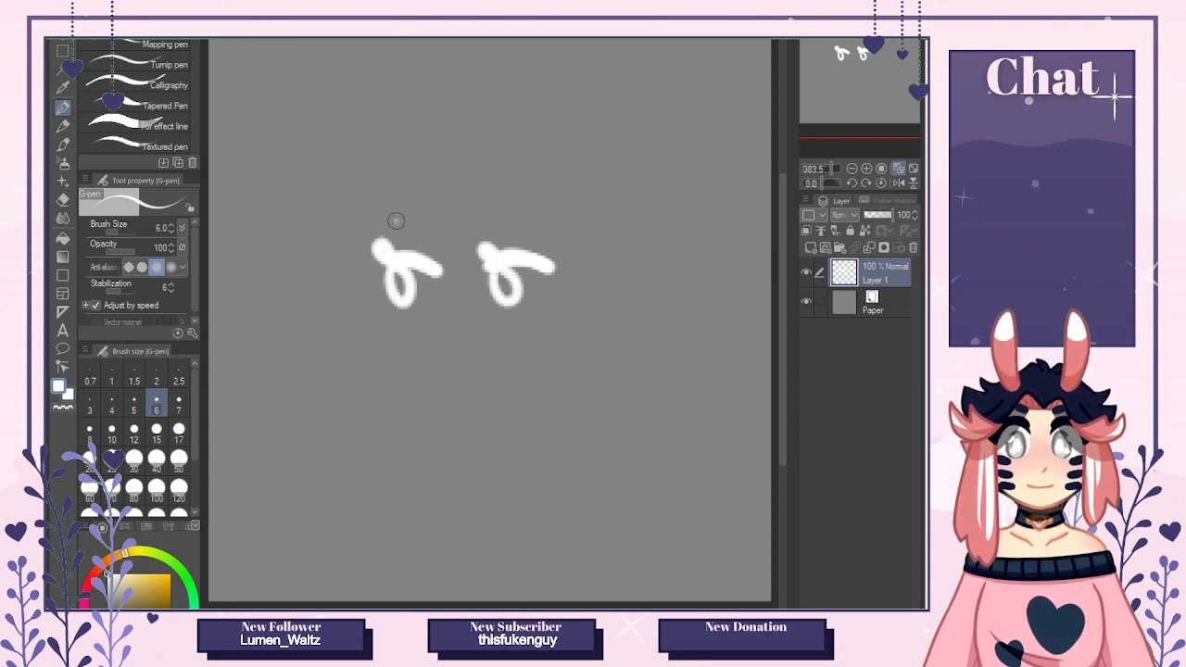
Try a brow stroke above the left eye and a small nose mark below and between the eyes.
left_click_drag(396, 221, 438, 231)
key("ctrl+z")
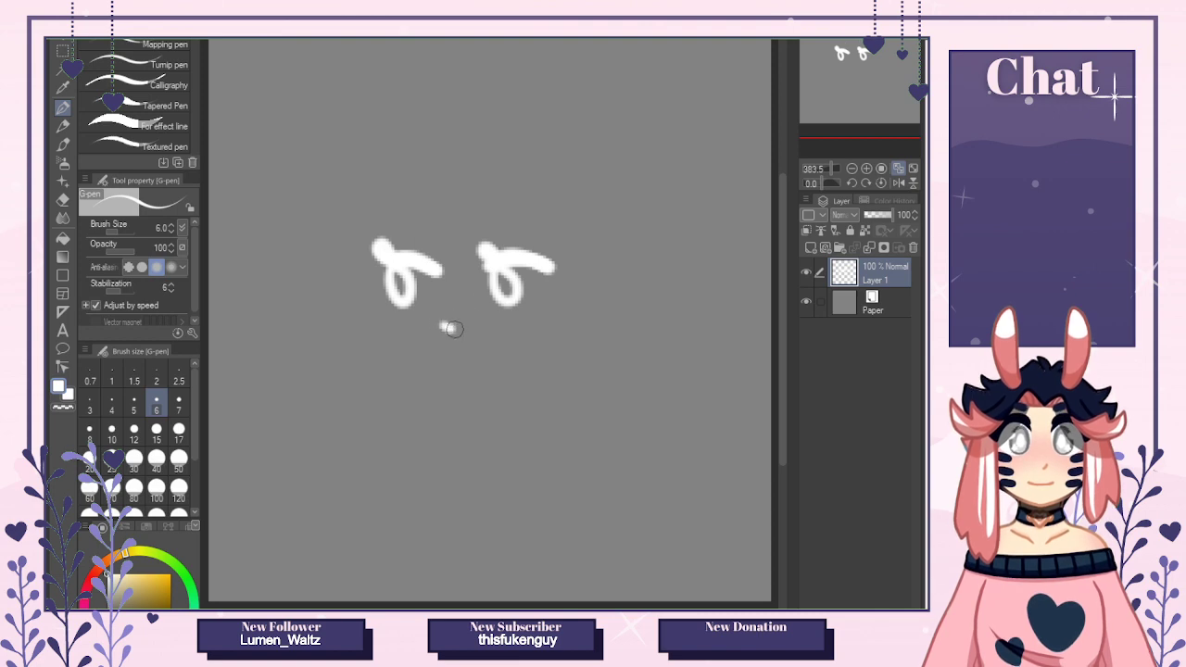
left_click_drag(451, 329, 456, 330)
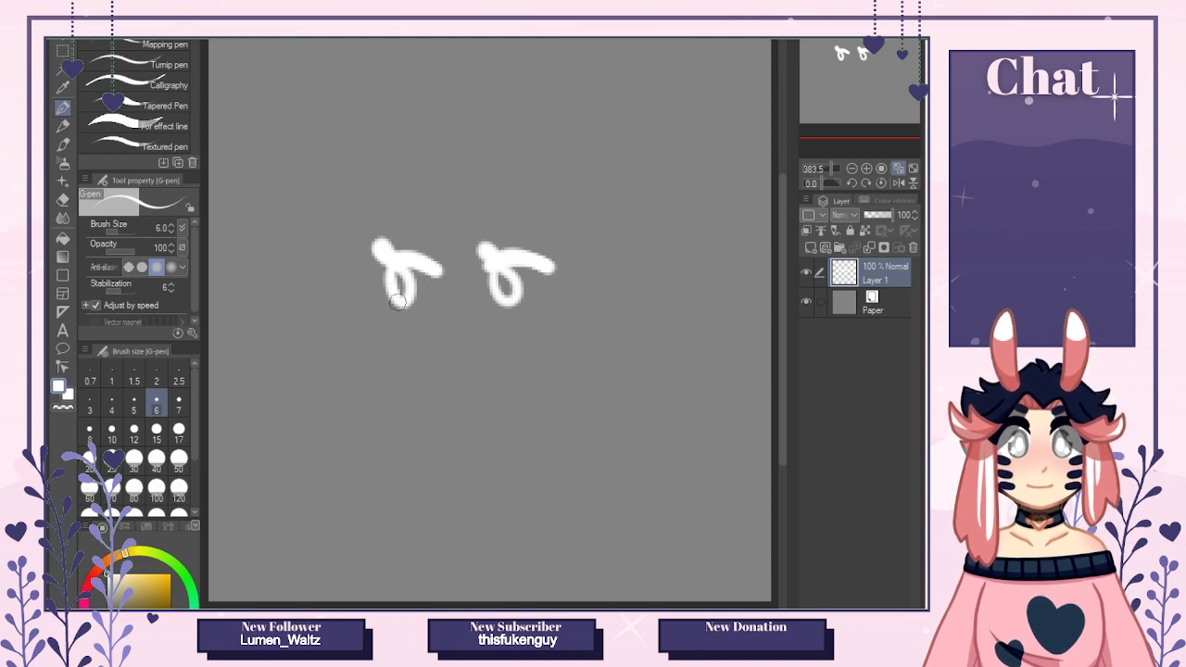
key("e")
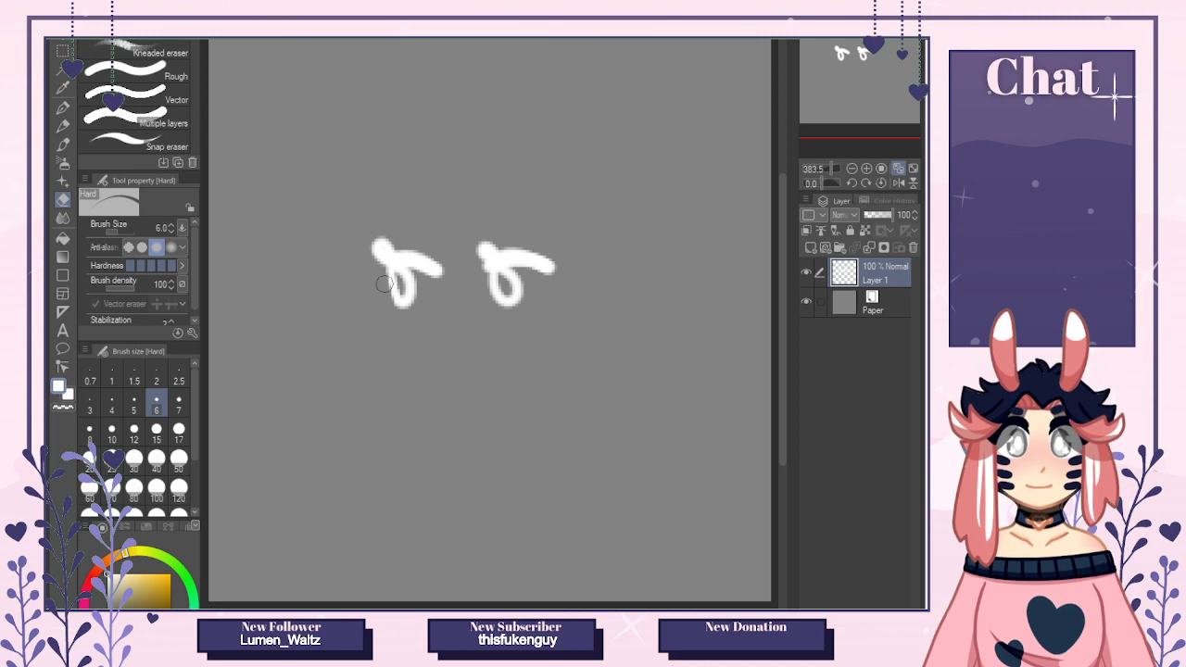
left_click(62, 107)
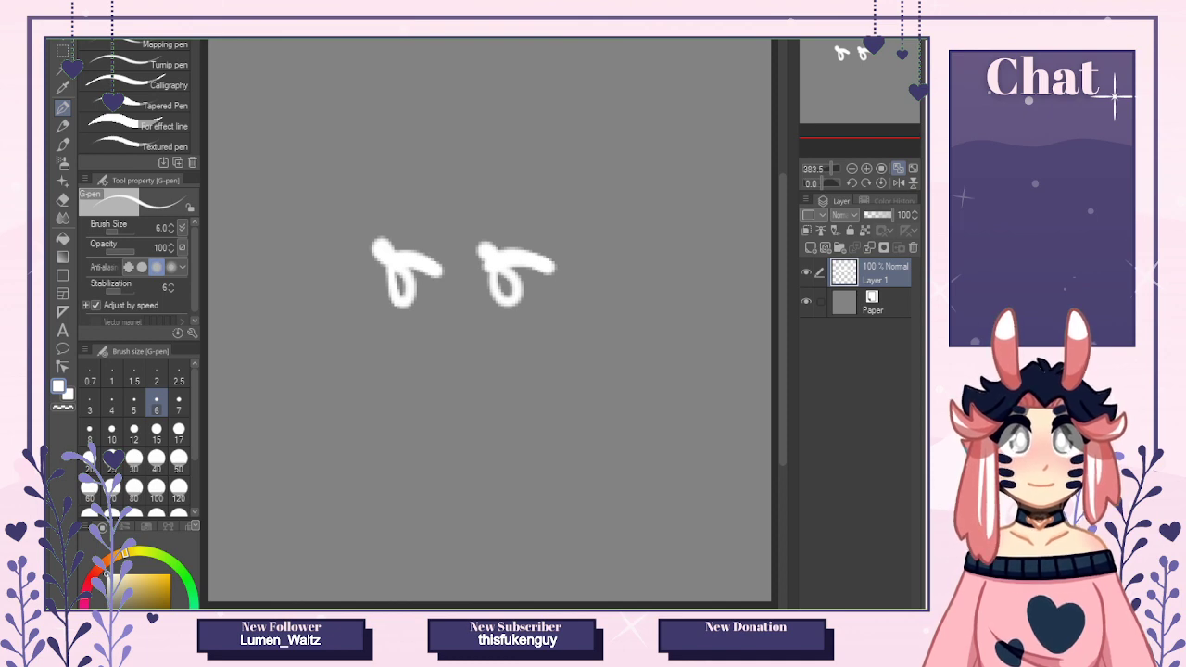
Sketch the curved cheek and jaw line down from the left eye and a short slanted mouth with the G-pen.
key("ctrl+Tab")
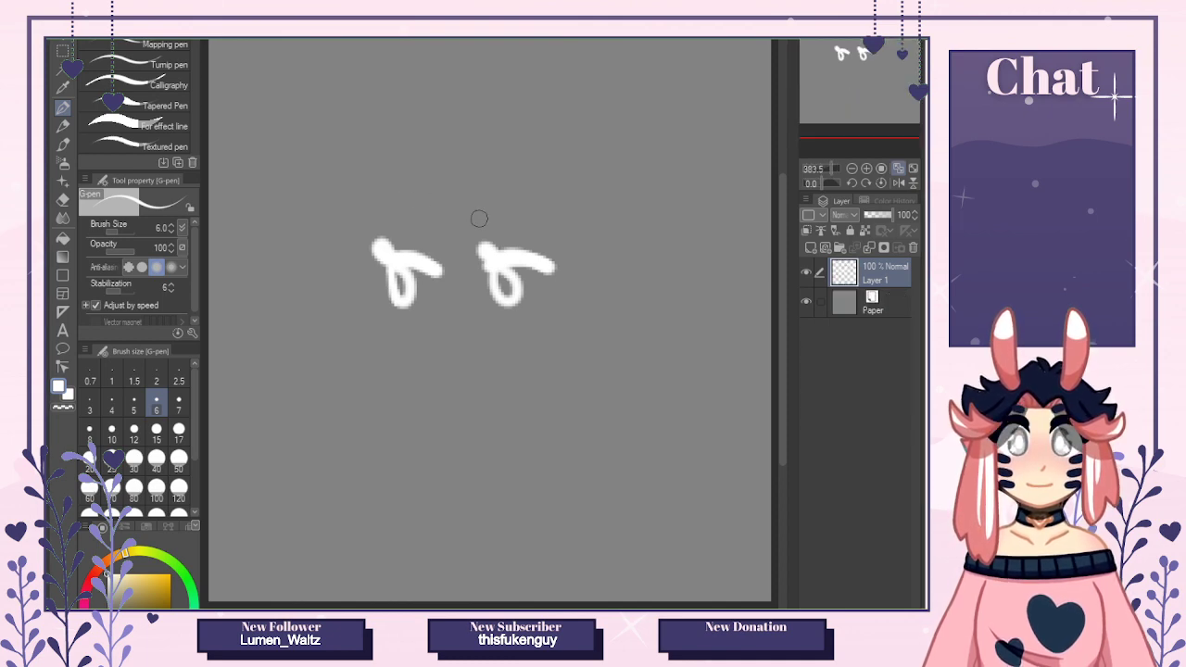
mouse_move(364, 276)
left_mouse_down()
mouse_move(366, 328)
mouse_move(454, 396)
left_mouse_up()
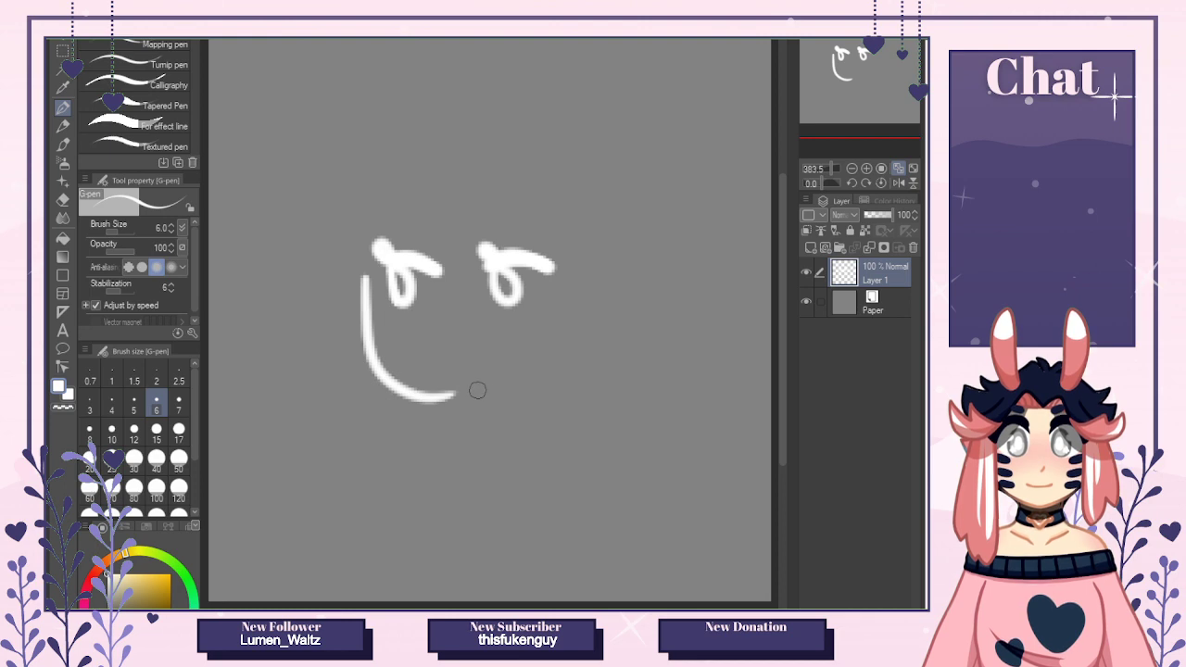
key("ctrl+z")
left_click_drag(371, 284, 460, 397)
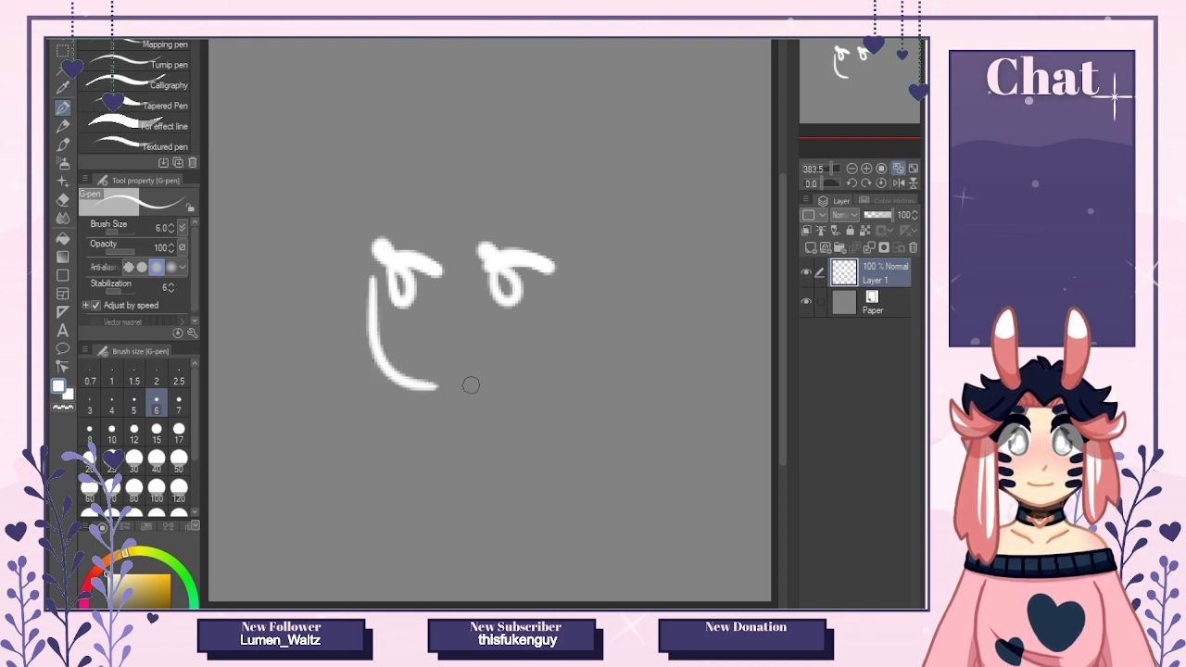
left_click_drag(432, 353, 455, 365)
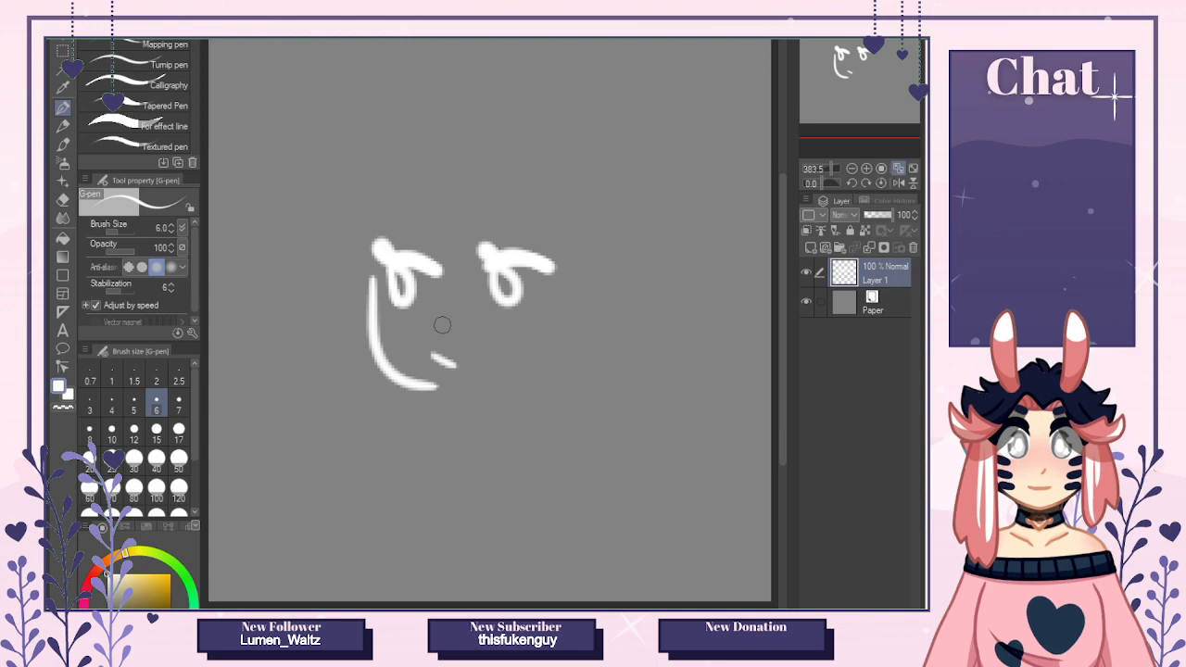
Add a short nose mark and a pair of small blush marks under each eye.
mouse_move(440, 319)
left_mouse_down()
mouse_move(452, 327)
mouse_move(411, 325)
left_mouse_up()
left_click_drag(417, 319, 419, 325)
left_click_drag(499, 320, 501, 326)
left_click_drag(508, 318, 510, 325)
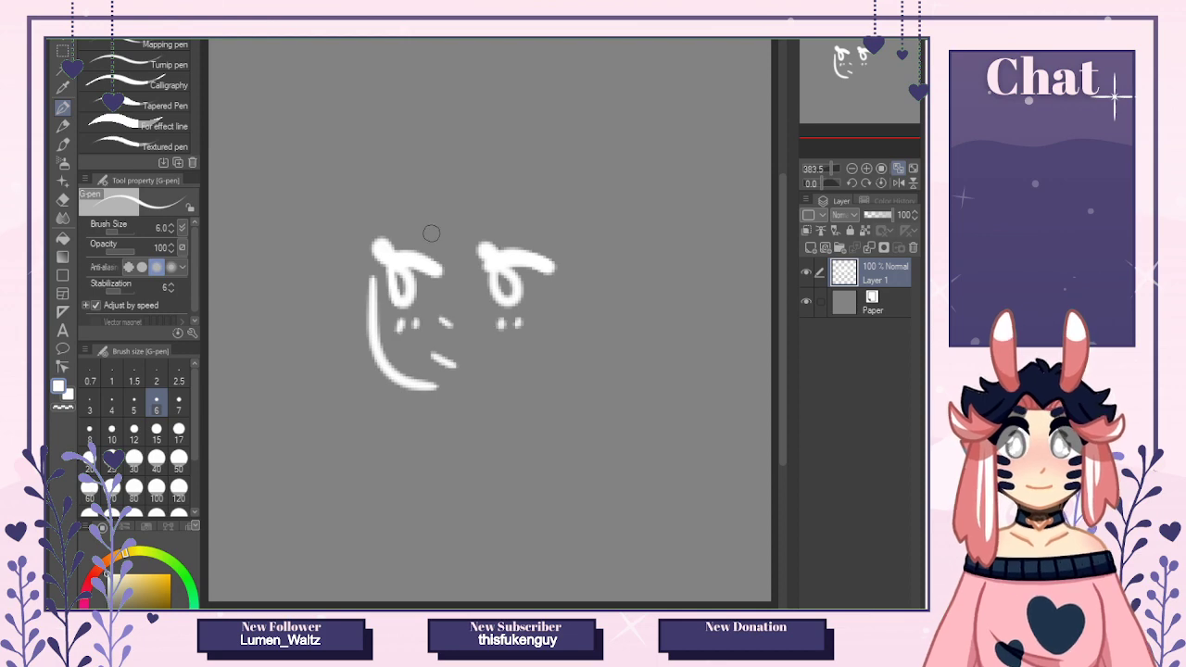
Sketch short brows, the parted bangs falling over the forehead and the curved outline beside the right eye.
left_click_drag(415, 227, 430, 215)
mouse_move(508, 231)
left_mouse_down()
mouse_move(528, 224)
mouse_move(519, 208)
mouse_move(503, 224)
mouse_move(515, 229)
left_mouse_up()
key("ctrl+z")
key("ctrl+z")
mouse_move(500, 168)
left_mouse_down()
mouse_move(462, 264)
mouse_move(477, 221)
mouse_move(363, 274)
left_mouse_up()
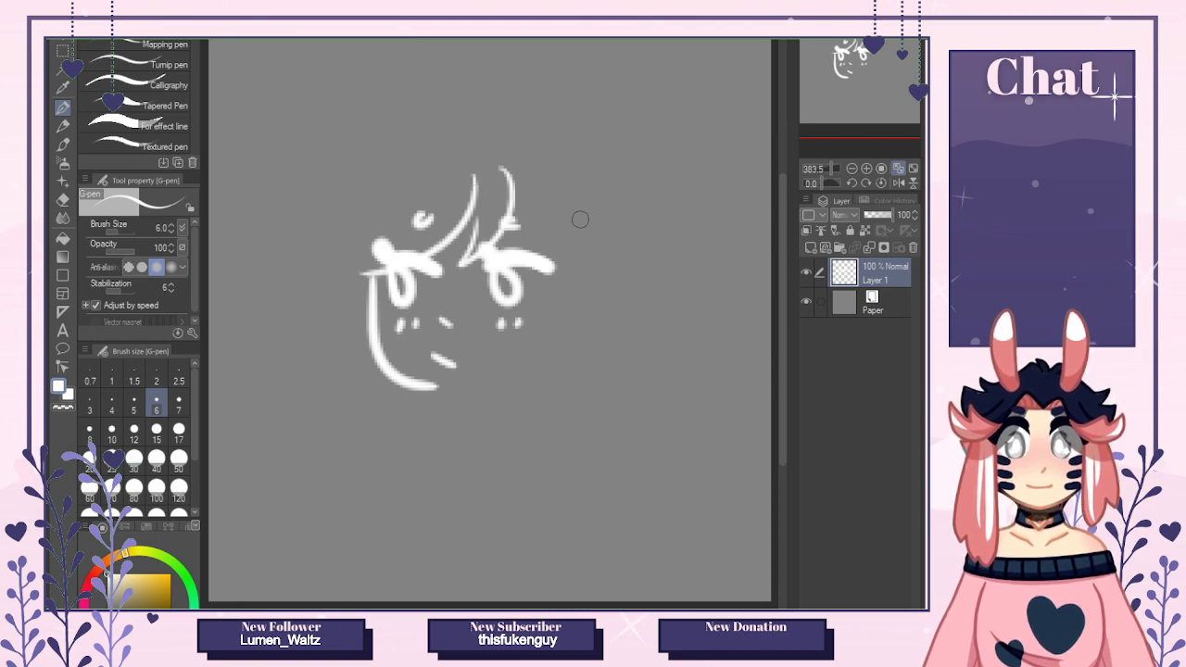
mouse_move(507, 185)
left_mouse_down()
mouse_move(602, 264)
mouse_move(564, 323)
mouse_move(576, 289)
left_mouse_up()
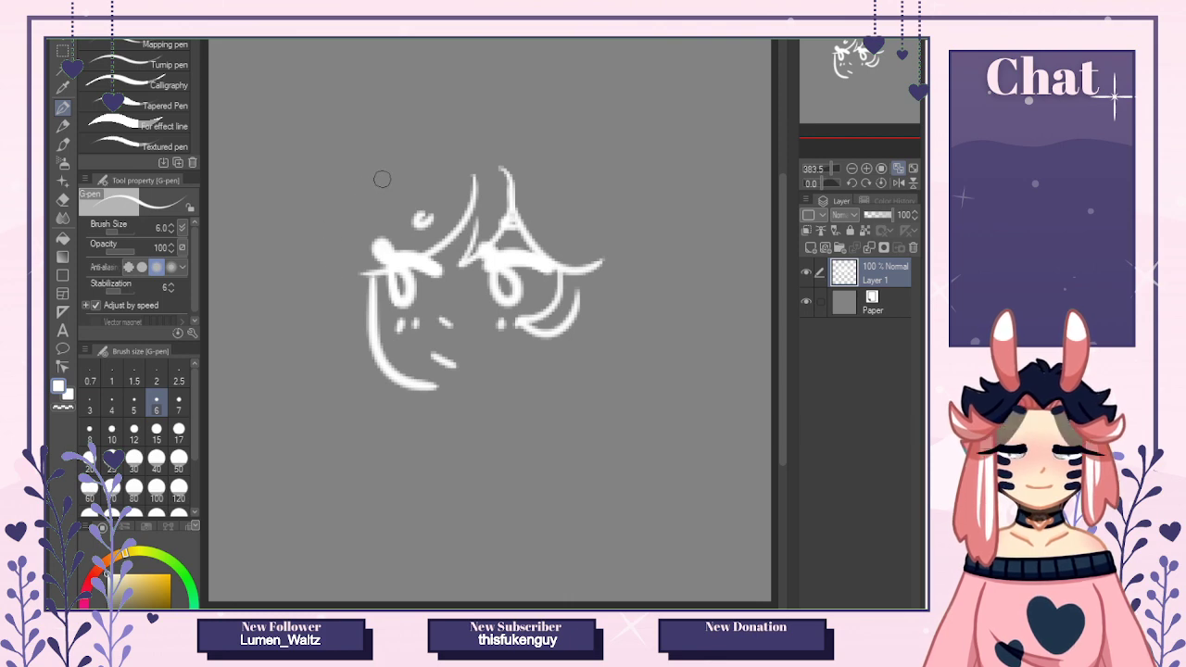
Sketch the swept fringe on the left side of the head and the pointed hair tufts beside the jaw.
mouse_move(406, 172)
left_mouse_down()
mouse_move(312, 205)
mouse_move(371, 246)
left_mouse_up()
key("ctrl+z")
left_click_drag(421, 174, 375, 243)
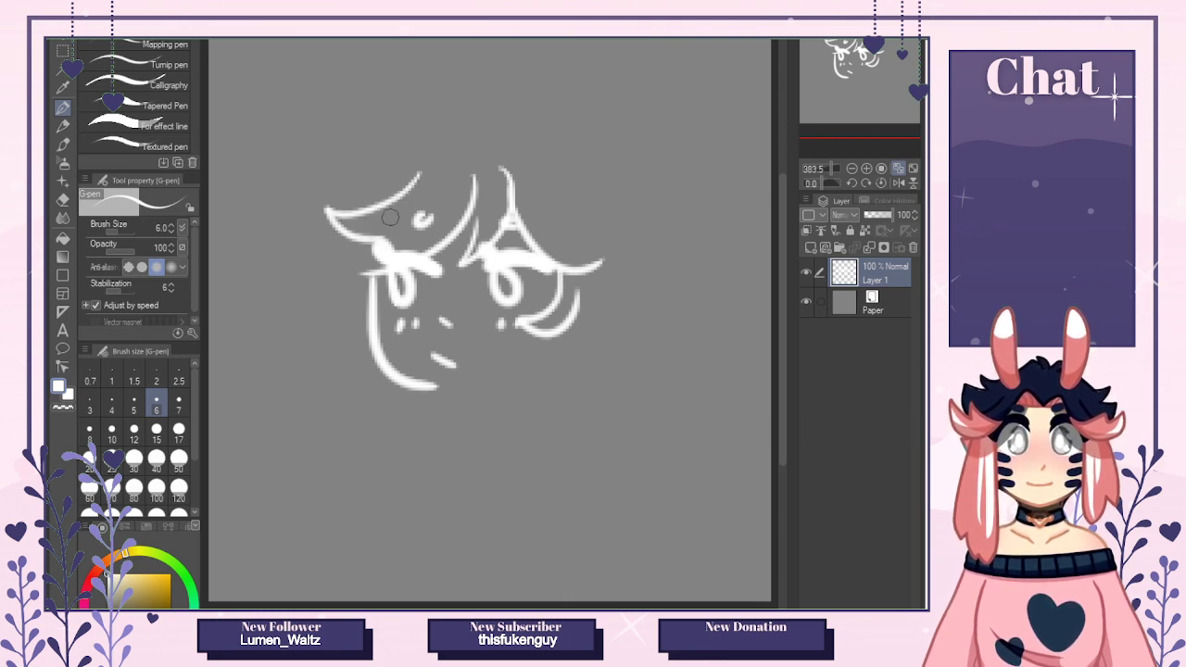
key("ctrl+z")
mouse_move(419, 156)
left_mouse_down()
mouse_move(294, 214)
mouse_move(358, 242)
mouse_move(317, 256)
mouse_move(373, 270)
mouse_move(347, 335)
mouse_move(382, 406)
left_mouse_up()
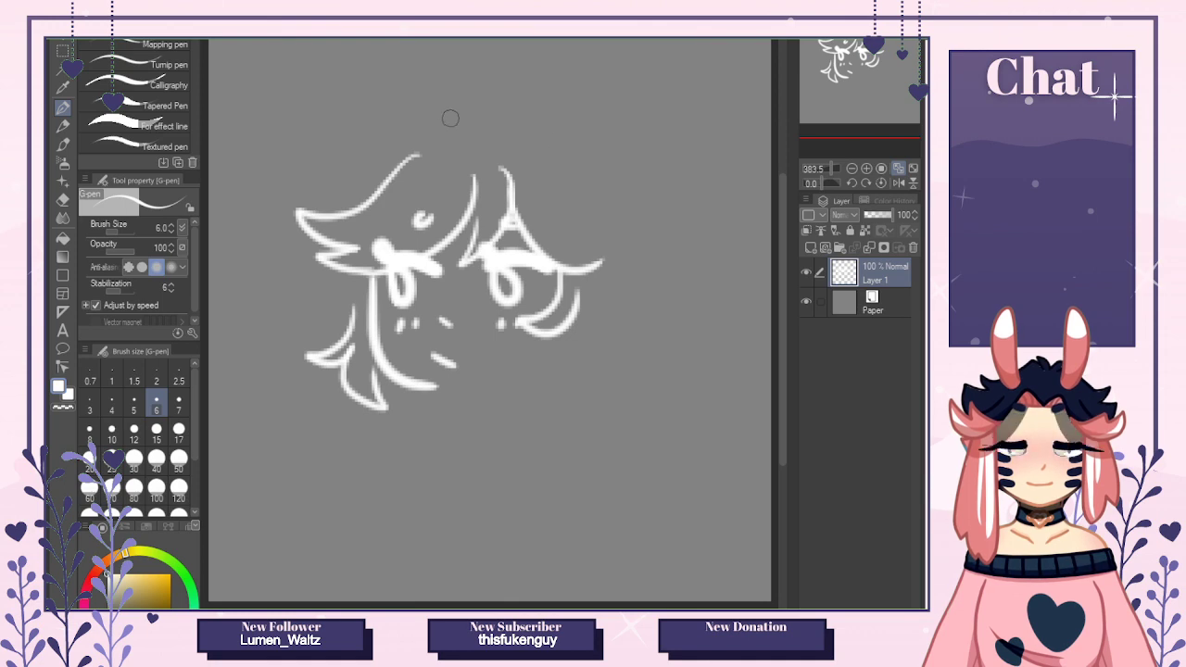
Sketch the crown of the hair with a curled tuft on top and spikes on the left side.
mouse_move(519, 122)
left_mouse_down()
mouse_move(485, 93)
mouse_move(503, 121)
mouse_move(493, 82)
mouse_move(525, 124)
mouse_move(498, 86)
mouse_move(511, 130)
mouse_move(449, 101)
mouse_move(372, 135)
left_mouse_up()
key("ctrl+z")
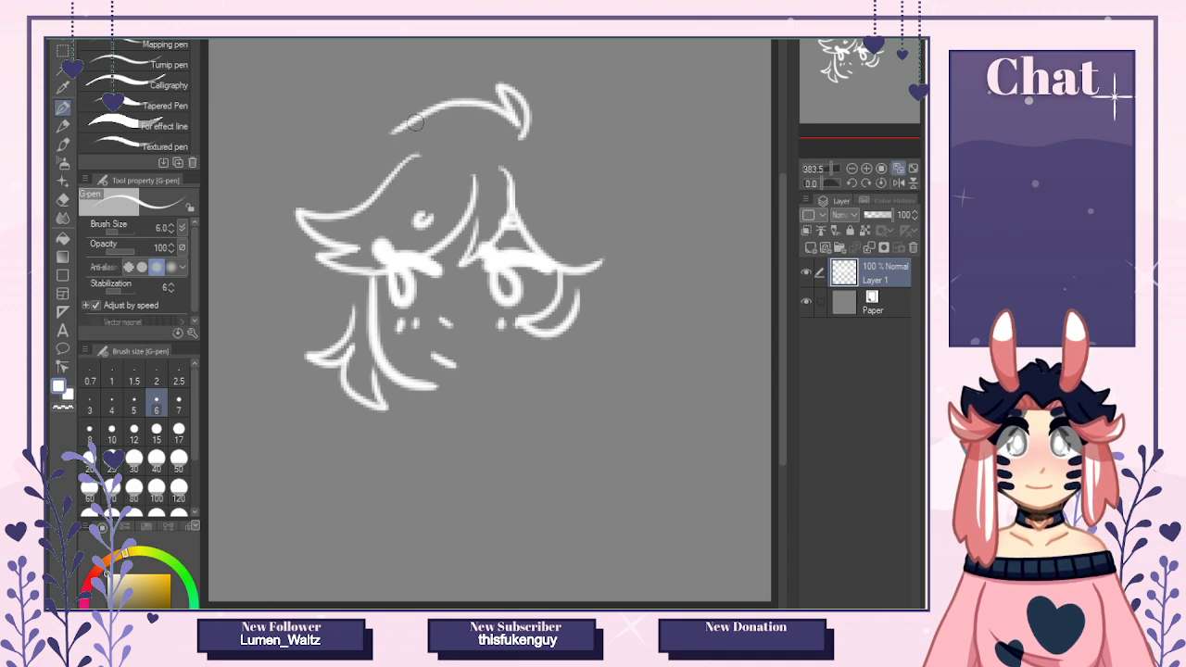
key("ctrl+z")
key("ctrl+z")
mouse_move(522, 137)
left_mouse_down()
mouse_move(463, 114)
mouse_move(345, 168)
mouse_move(319, 154)
mouse_move(356, 177)
mouse_move(322, 228)
left_mouse_up()
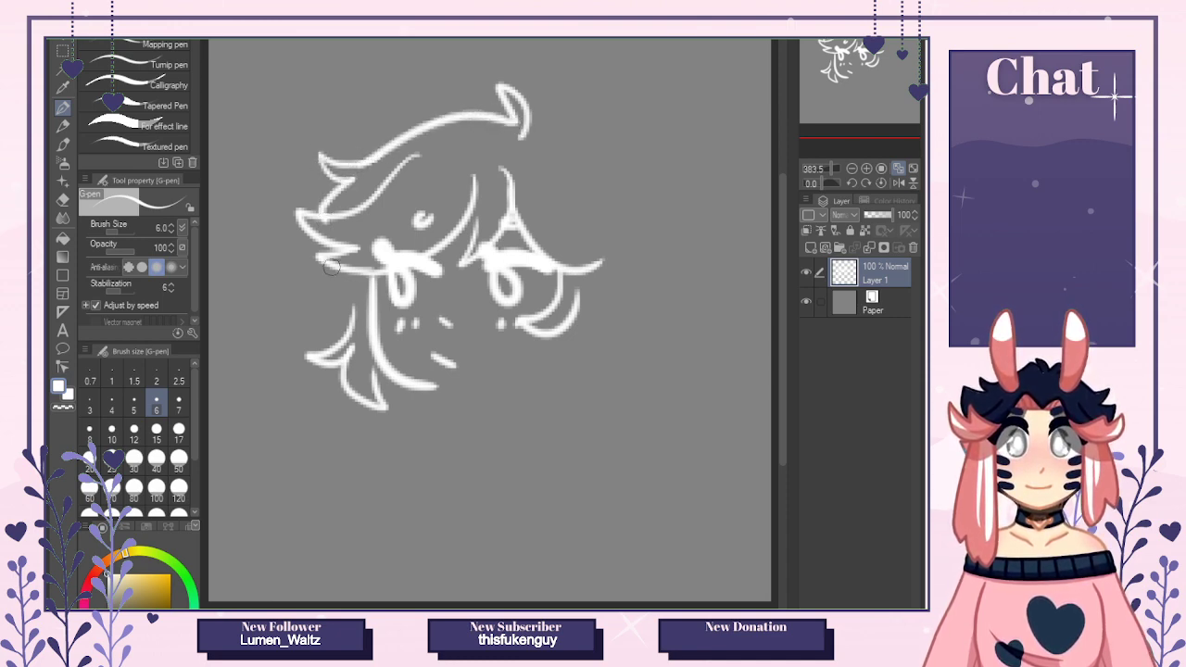
Redraw the flicked hair tuft curving outward beside the left cheek.
key("ctrl+z")
mouse_move(352, 178)
left_mouse_down()
mouse_move(324, 217)
mouse_move(331, 274)
mouse_move(280, 304)
mouse_move(319, 328)
left_mouse_up()
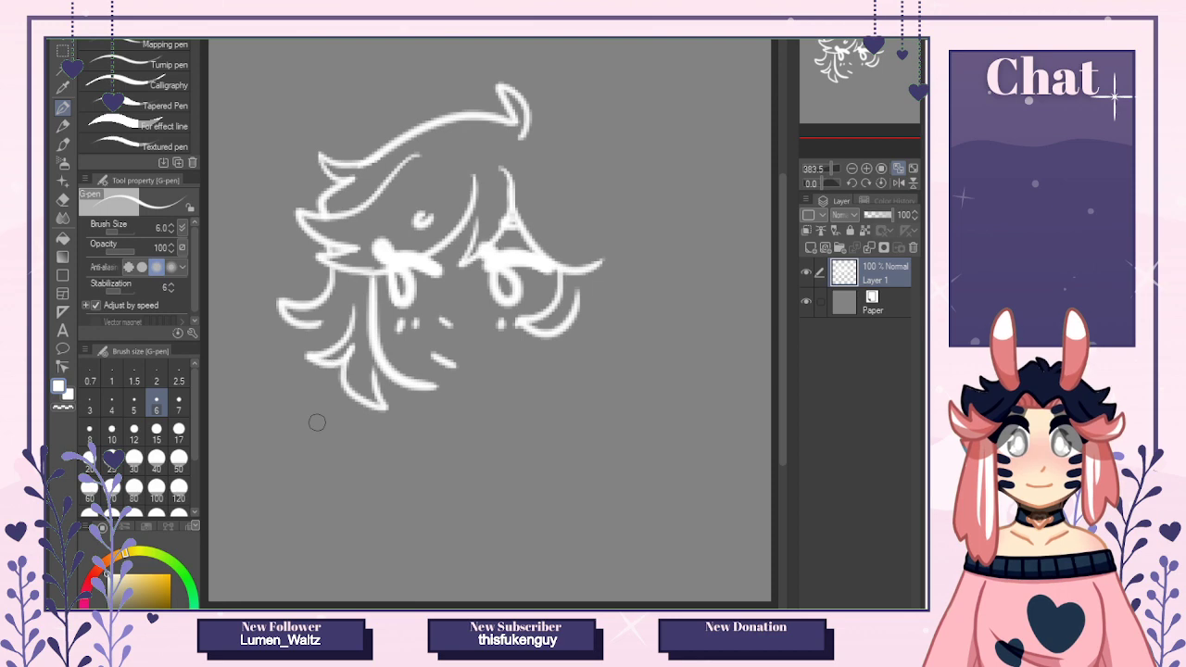
mouse_move(334, 308)
left_mouse_down()
mouse_move(336, 468)
mouse_move(419, 482)
left_mouse_up()
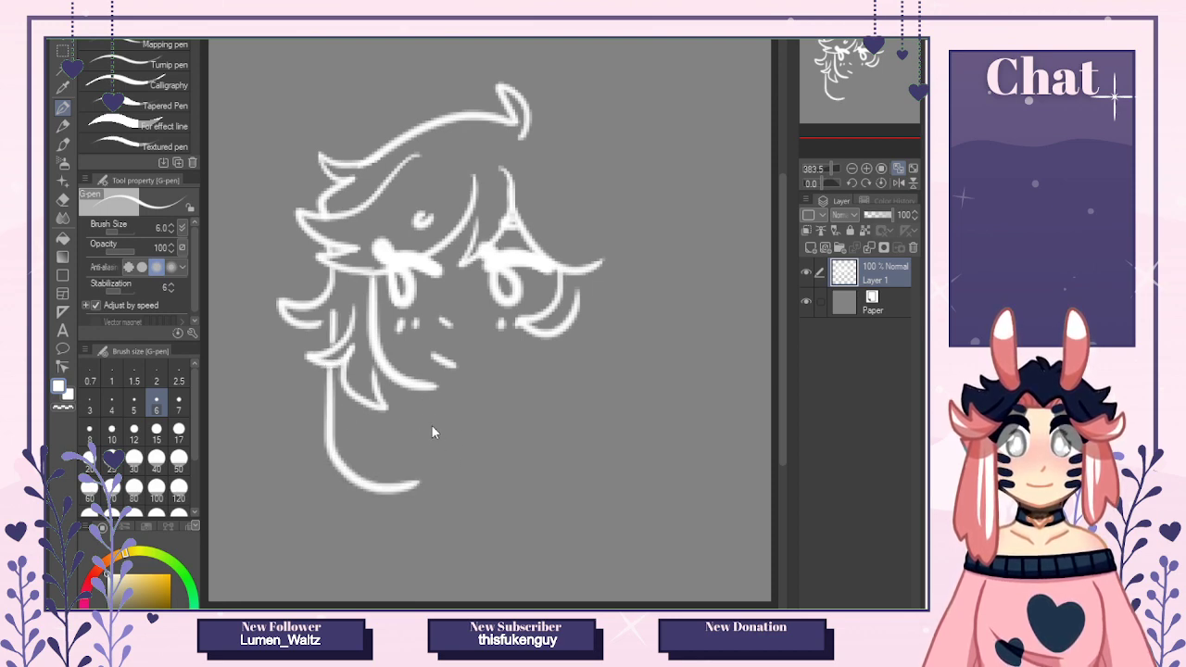
key("ctrl+z")
left_click_drag(339, 363, 382, 406)
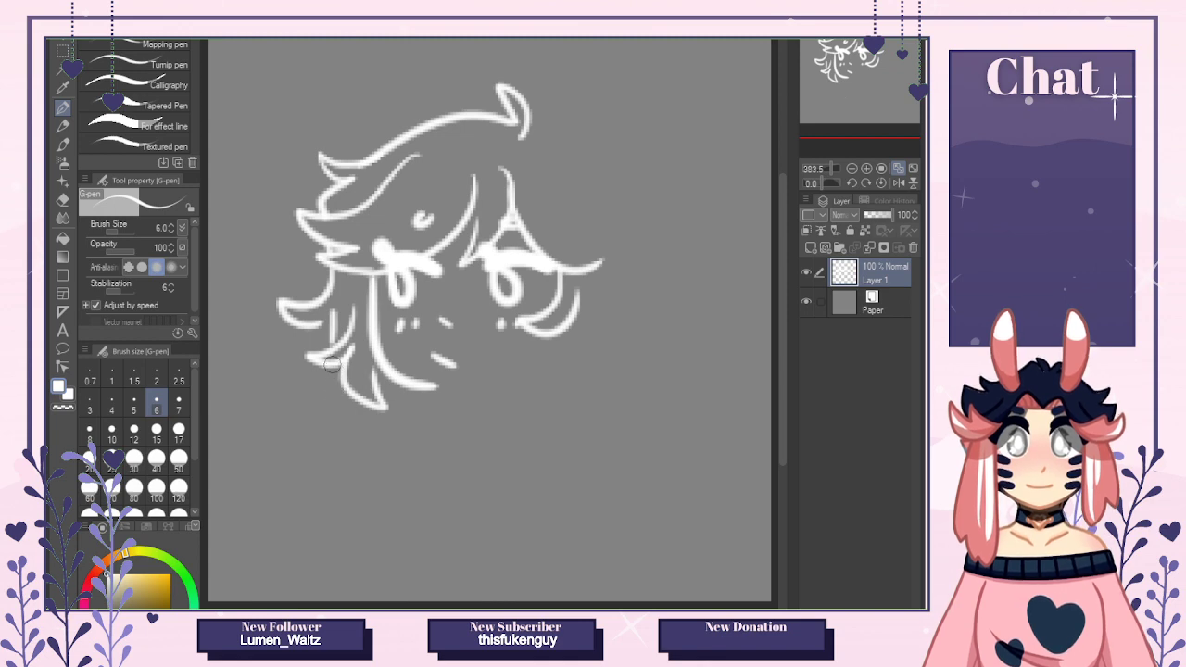
mouse_move(333, 363)
left_mouse_down()
mouse_move(347, 420)
mouse_move(447, 483)
left_mouse_up()
key("ctrl+z")
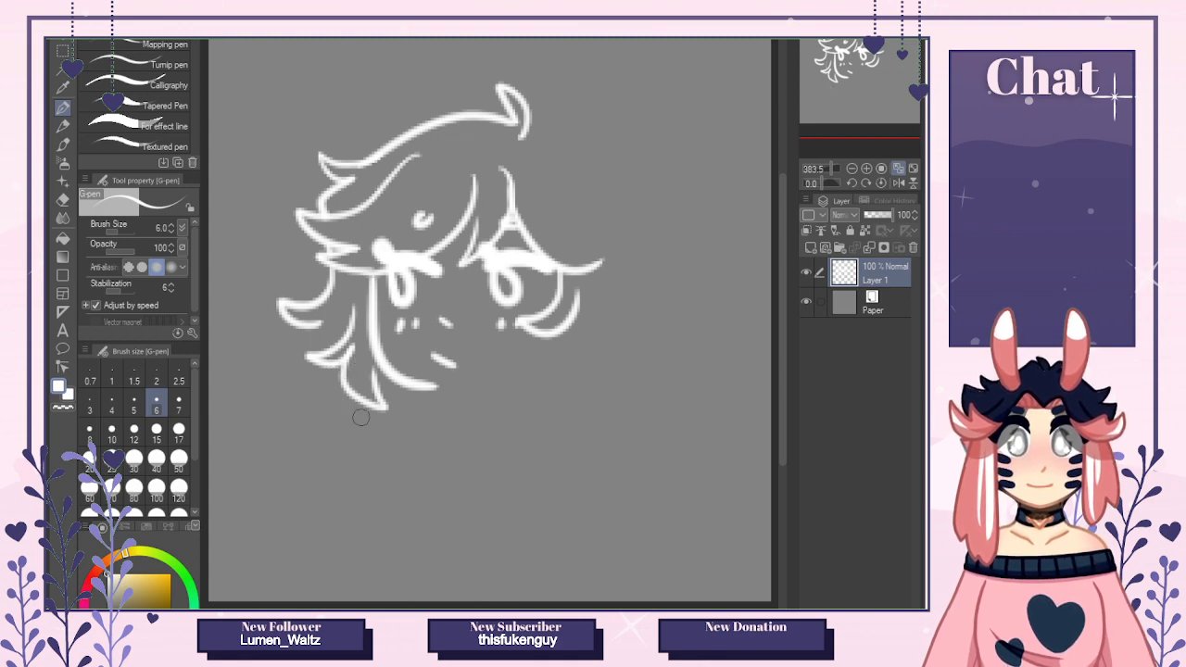
left_click_drag(357, 405, 433, 480)
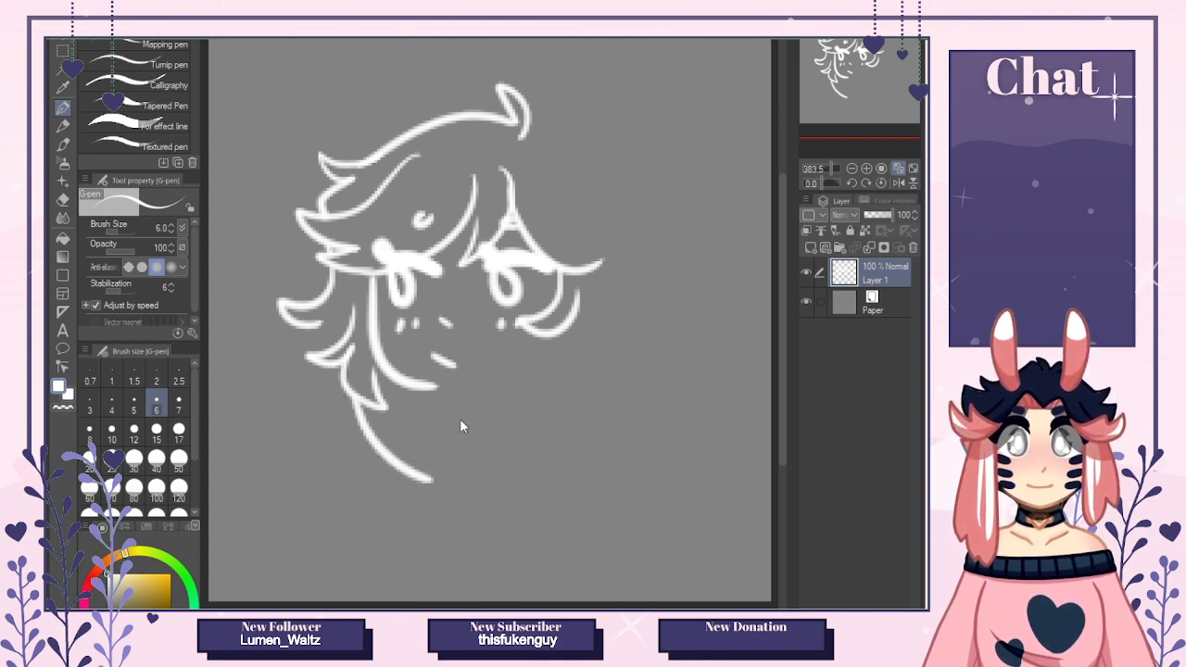
left_click_drag(423, 389, 413, 470)
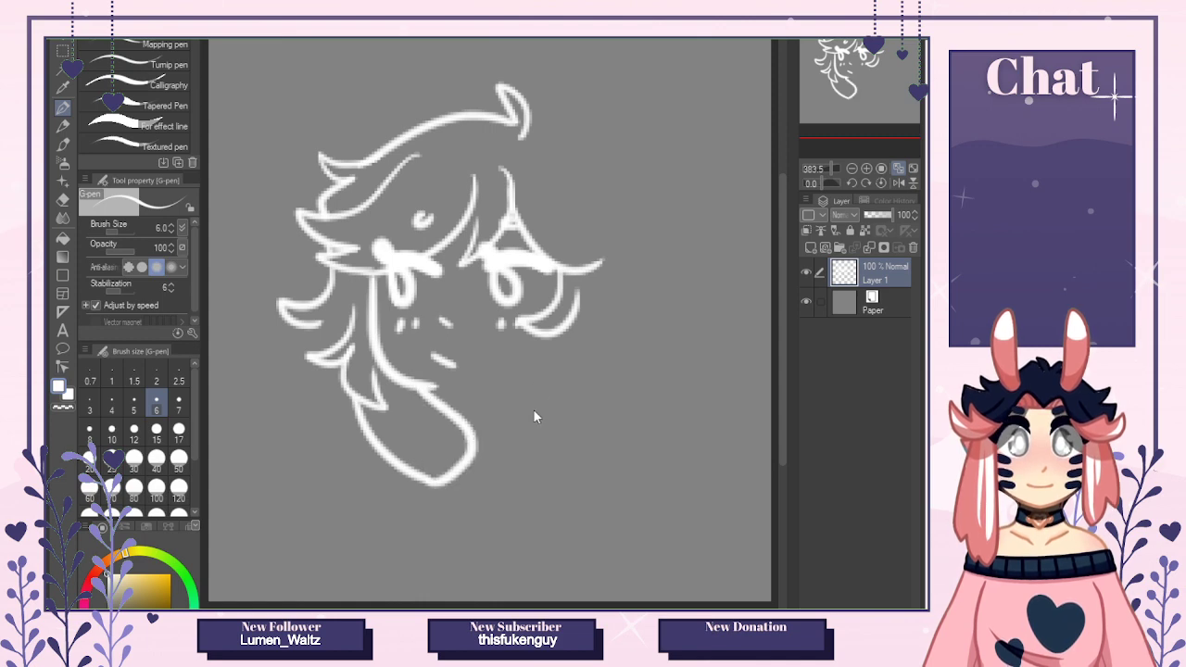
key("ctrl+z")
key("ctrl+z")
Sketch the rounded lock of hair hanging beside the right cheek, tied with a small bow above a pointed tail.
mouse_move(550, 340)
left_mouse_down()
mouse_move(521, 426)
mouse_move(549, 508)
left_mouse_up()
key("ctrl+z")
mouse_move(552, 350)
left_mouse_down()
mouse_move(562, 487)
mouse_move(639, 369)
left_mouse_up()
key("ctrl+z")
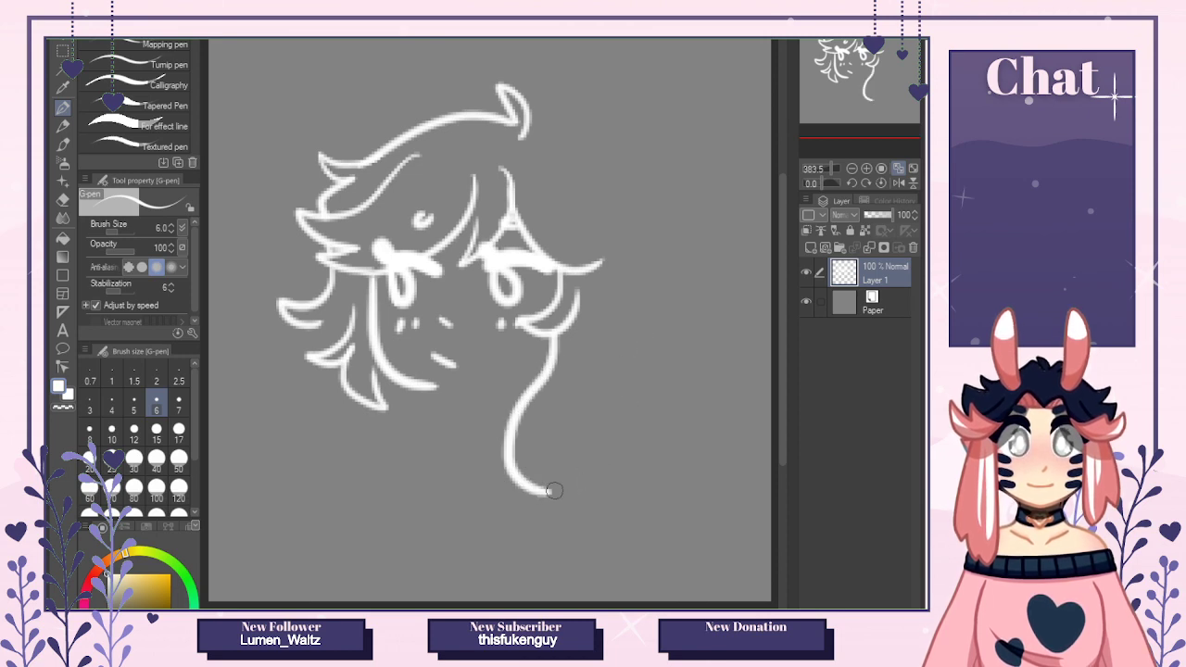
mouse_move(553, 488)
left_mouse_down()
mouse_move(573, 493)
mouse_move(621, 339)
mouse_move(635, 366)
mouse_move(549, 497)
mouse_move(579, 492)
mouse_move(502, 508)
mouse_move(523, 491)
mouse_move(503, 505)
mouse_move(565, 491)
mouse_move(496, 547)
mouse_move(542, 579)
mouse_move(542, 508)
left_mouse_up()
key("ctrl+z")
key("ctrl+z")
key("ctrl+z")
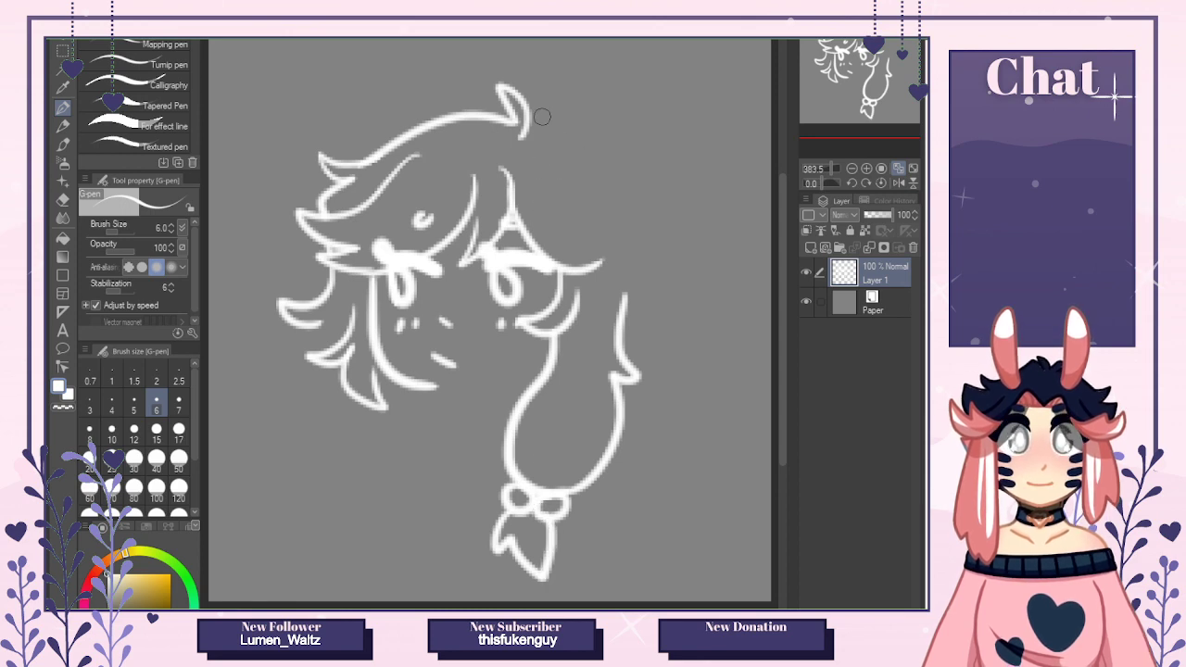
Trim the end of the curled crown tuft and sketch a second tuft beside it.
left_click(63, 199)
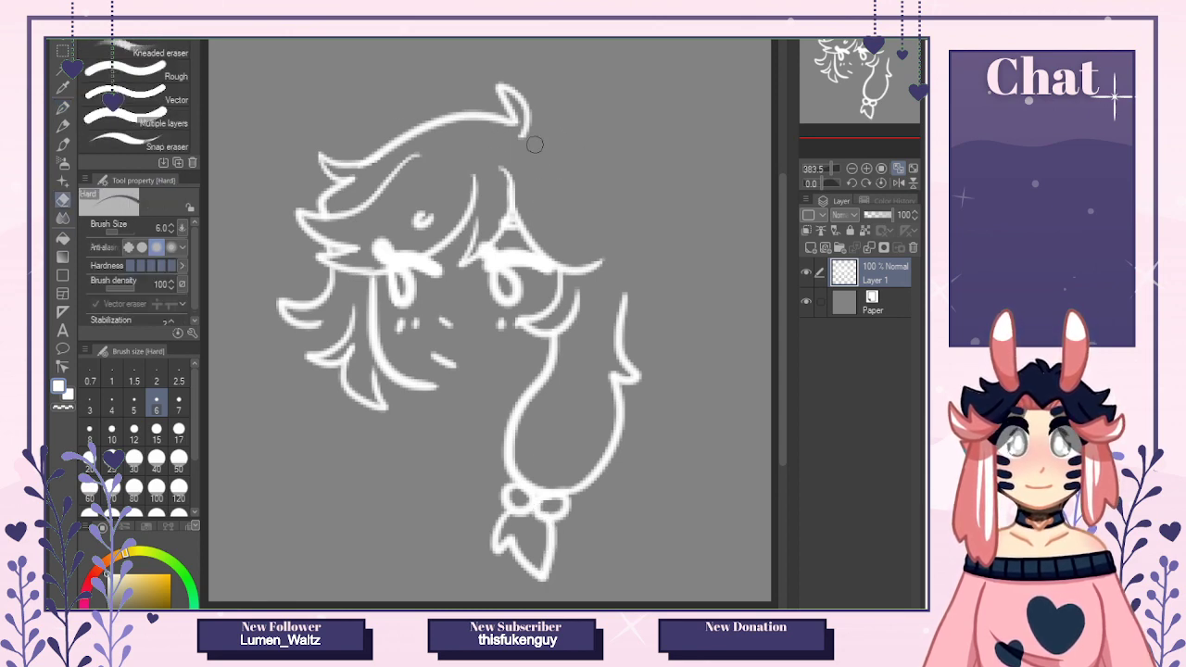
key("p")
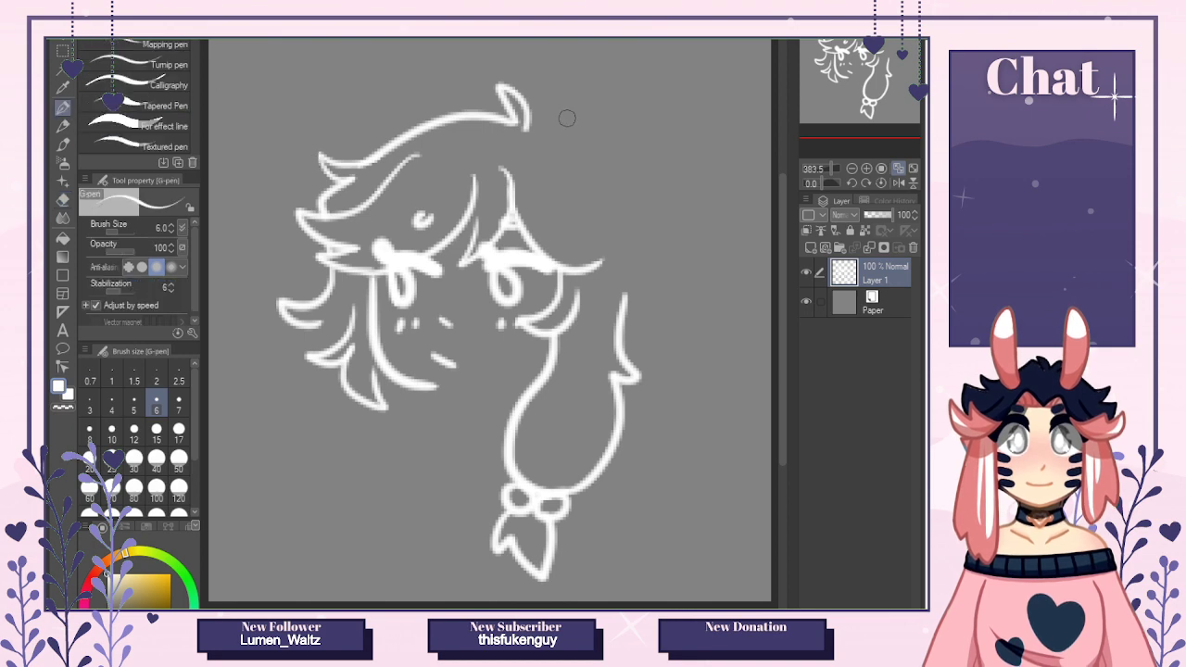
mouse_move(527, 132)
left_mouse_down()
mouse_move(587, 132)
mouse_move(557, 139)
left_mouse_up()
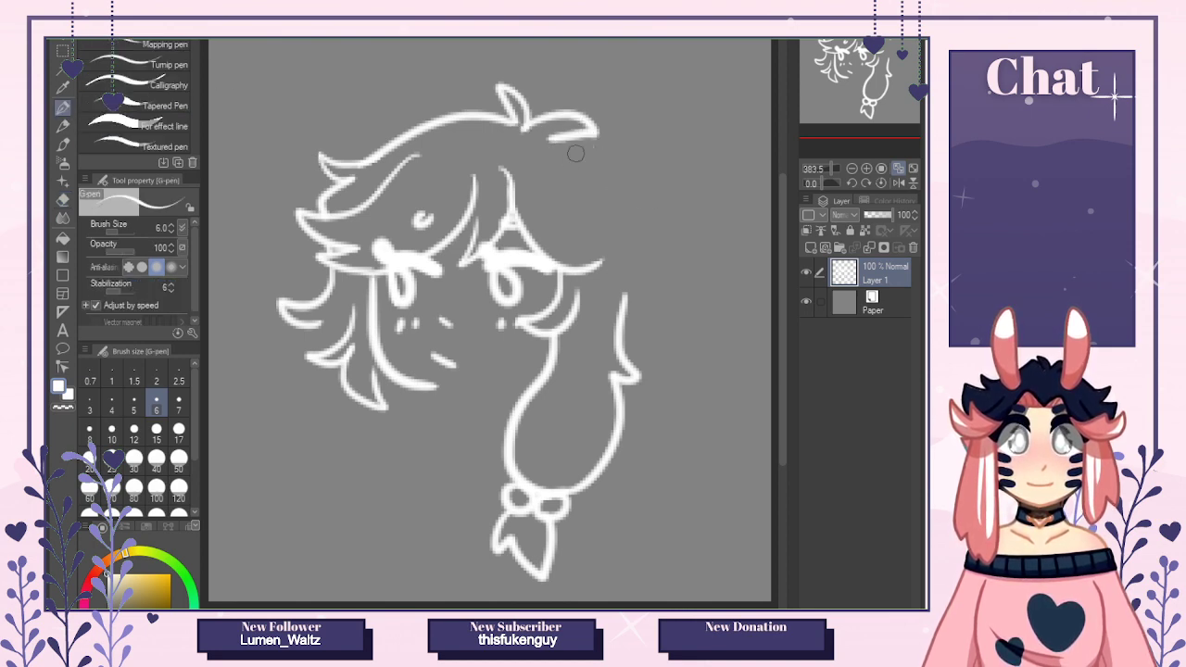
Sketch the two pointed animal ears, with jagged fur at the base of the right one.
mouse_move(553, 137)
left_mouse_down()
mouse_move(702, 139)
mouse_move(733, 121)
mouse_move(735, 188)
mouse_move(690, 234)
mouse_move(613, 279)
left_mouse_up()
mouse_move(696, 139)
left_mouse_down()
mouse_move(617, 197)
mouse_move(636, 224)
mouse_move(598, 242)
left_mouse_up()
mouse_move(428, 121)
left_mouse_down()
mouse_move(341, 130)
mouse_move(339, 157)
mouse_move(428, 40)
left_mouse_up()
key("ctrl+z")
left_click_drag(464, 41, 480, 102)
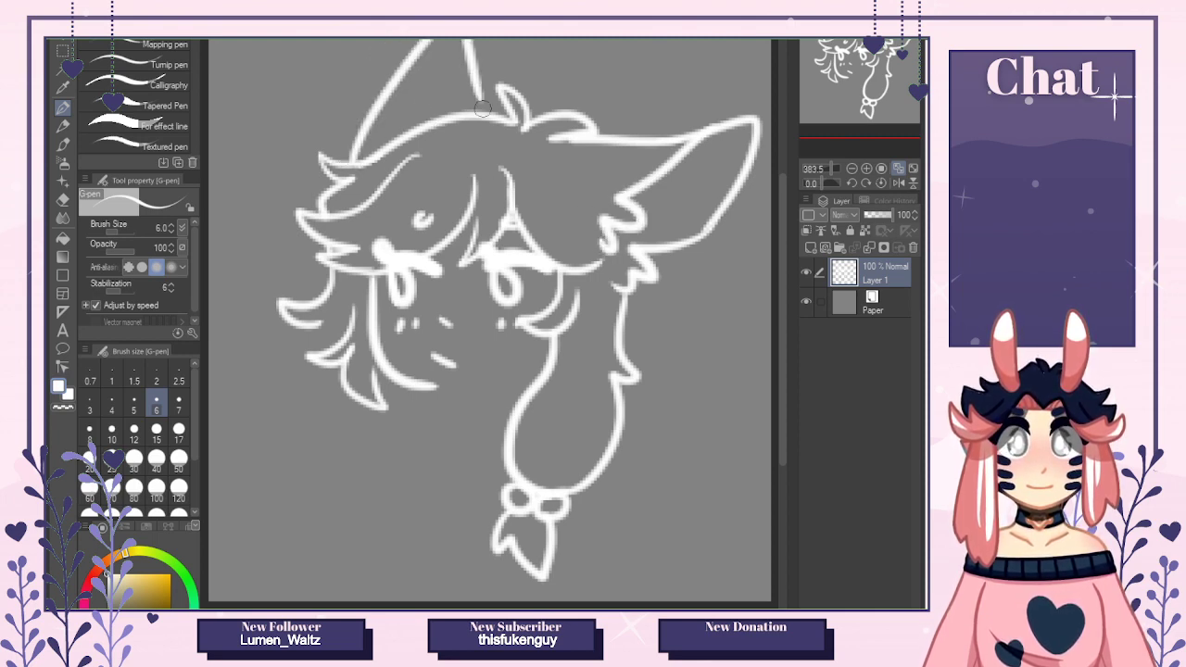
key("ctrl+z")
key("ctrl+z")
mouse_move(357, 163)
left_mouse_down()
mouse_move(453, 39)
mouse_move(466, 102)
left_mouse_up()
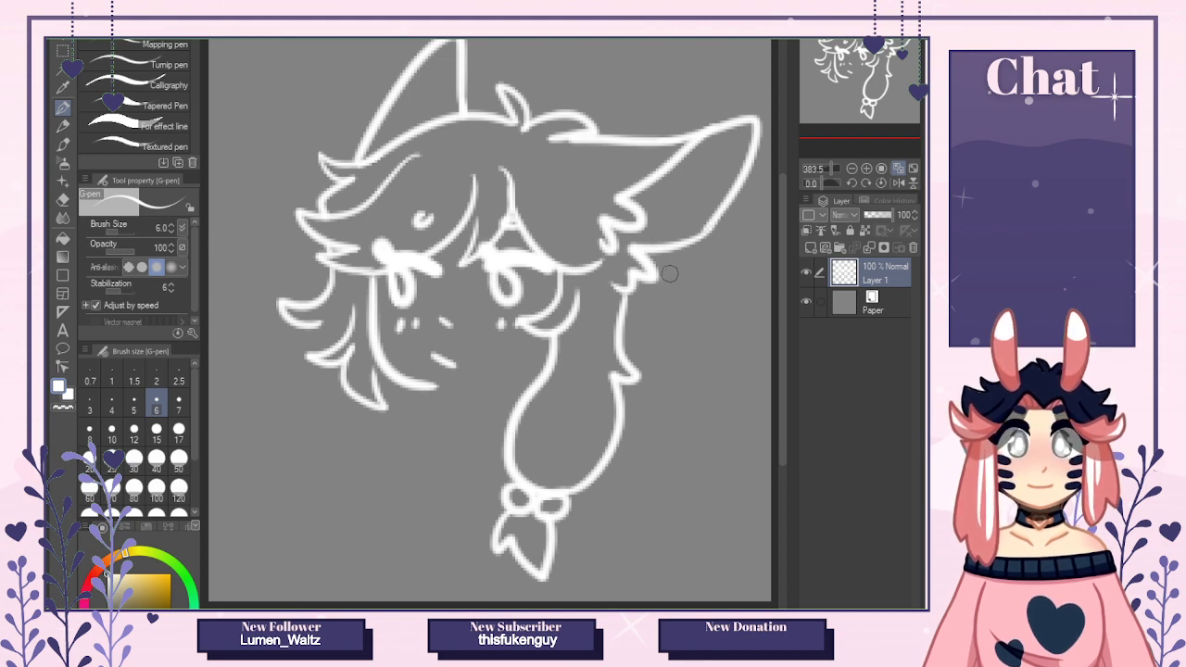
Sketch the long wavy hair below the right ear, the right jawline, and the neck with its pointed collar.
mouse_move(669, 250)
left_mouse_down()
mouse_move(702, 341)
mouse_move(741, 534)
left_mouse_up()
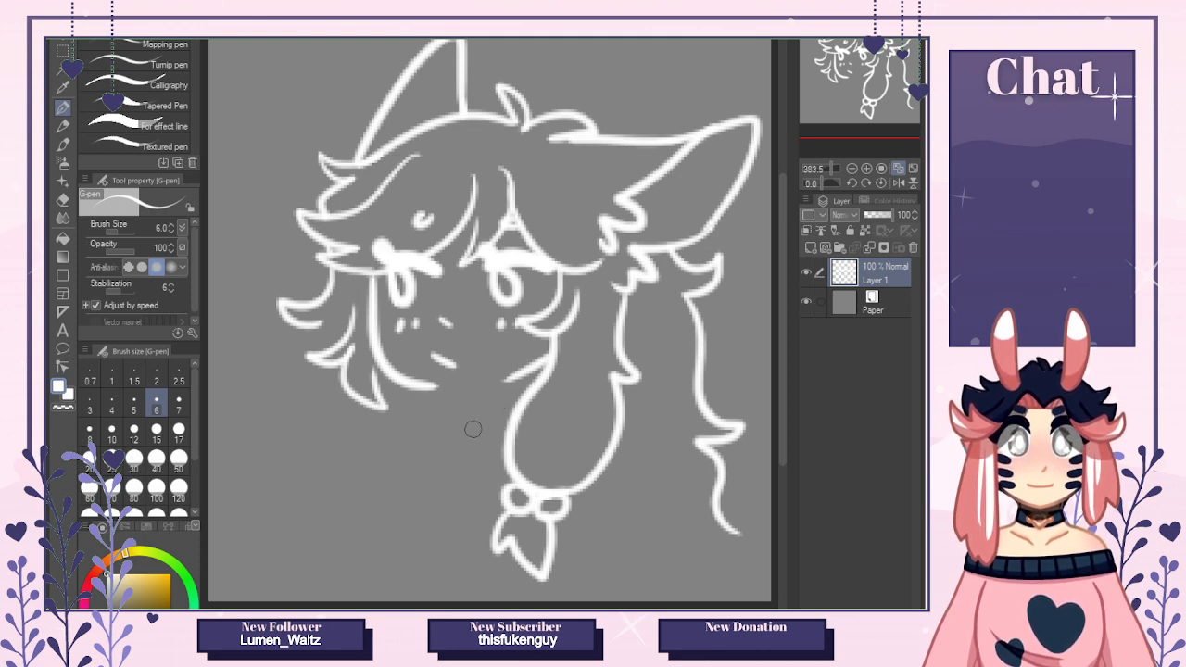
mouse_move(418, 416)
left_mouse_down()
mouse_move(481, 428)
mouse_move(466, 430)
mouse_move(507, 387)
left_mouse_up()
key("ctrl+z")
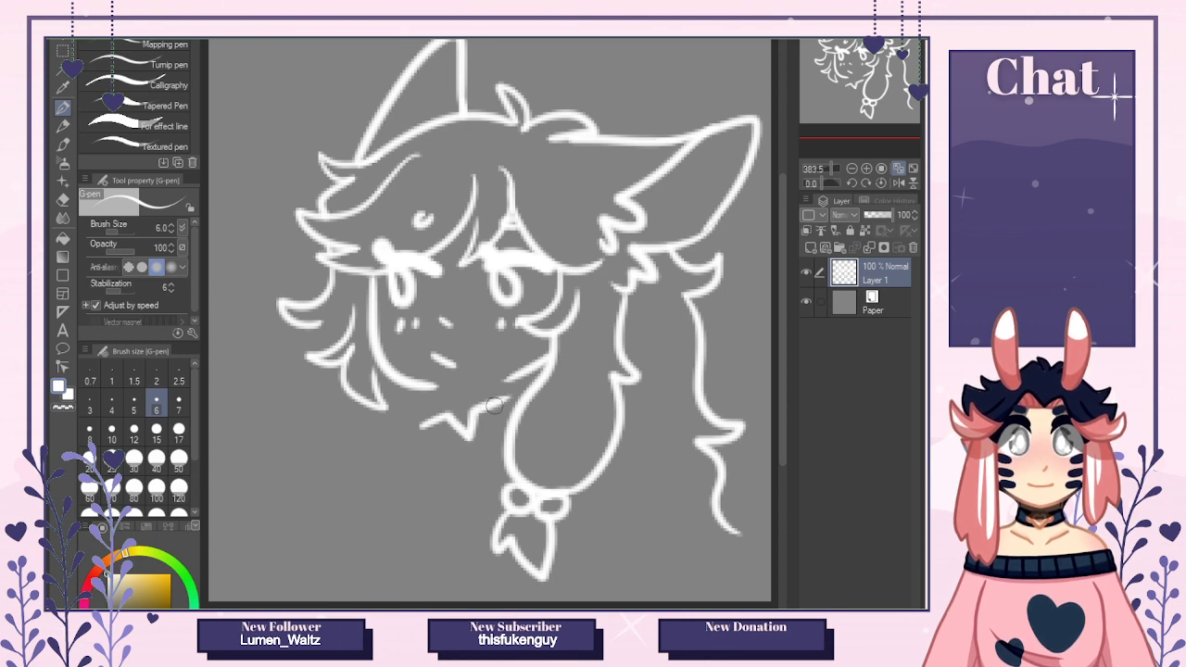
left_click_drag(428, 397, 454, 425)
key("ctrl+z")
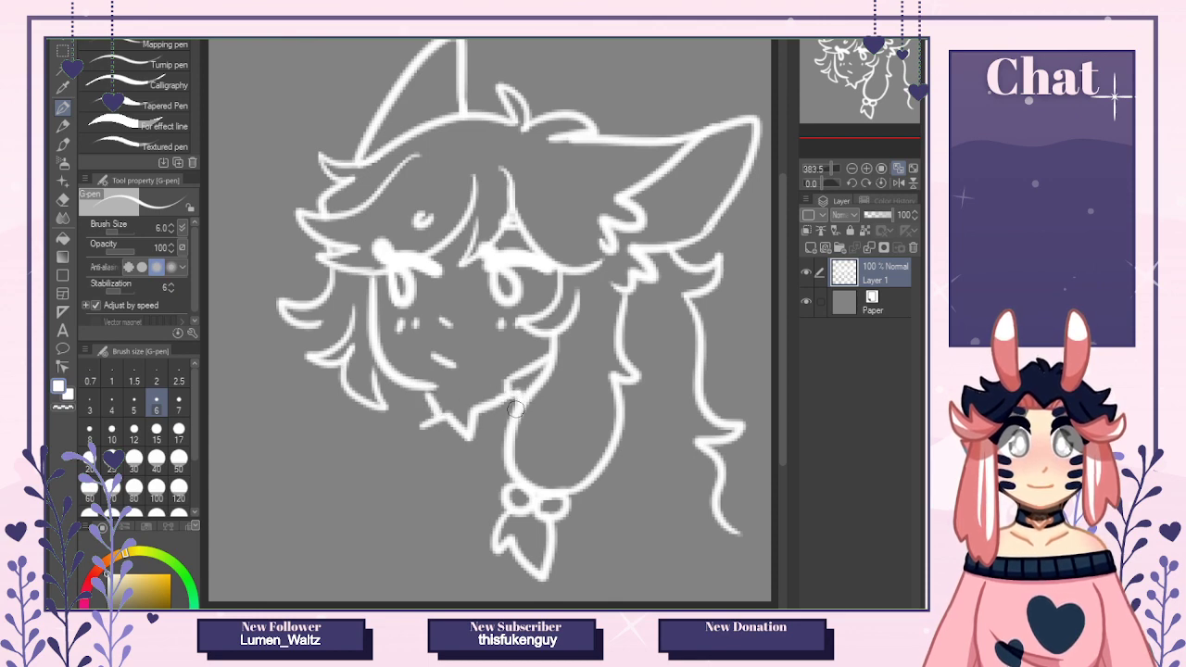
Sketch the garment's two front edges running down from the collar and the sloping right shoulder line.
left_click_drag(506, 427, 483, 600)
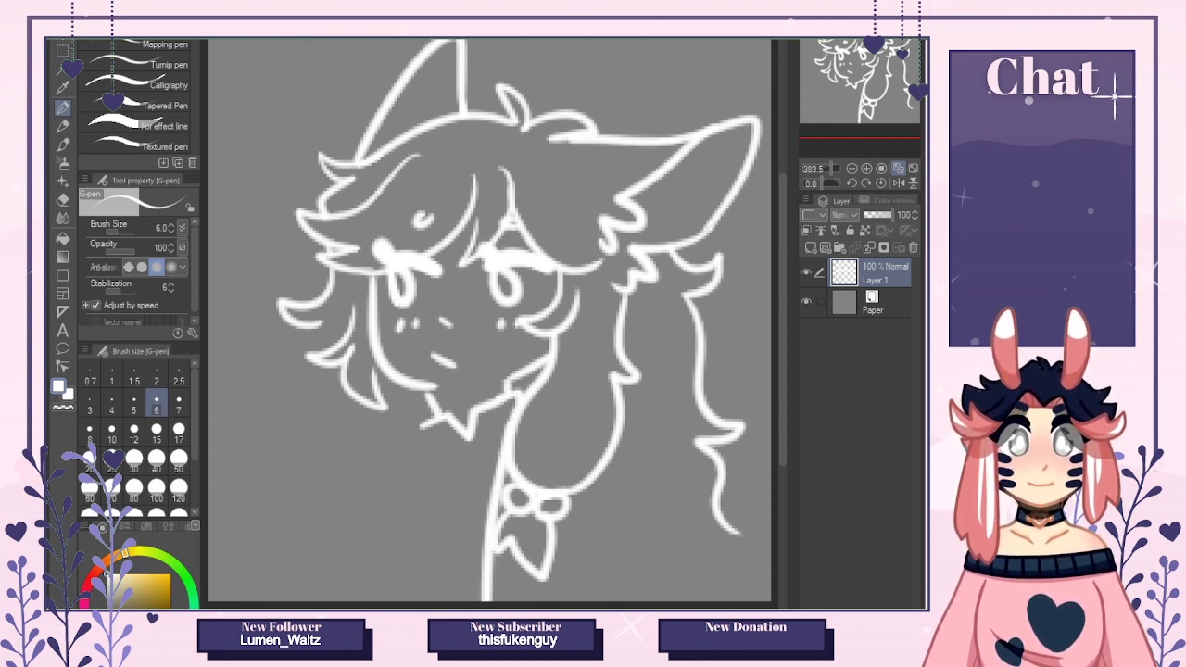
key("ctrl+z")
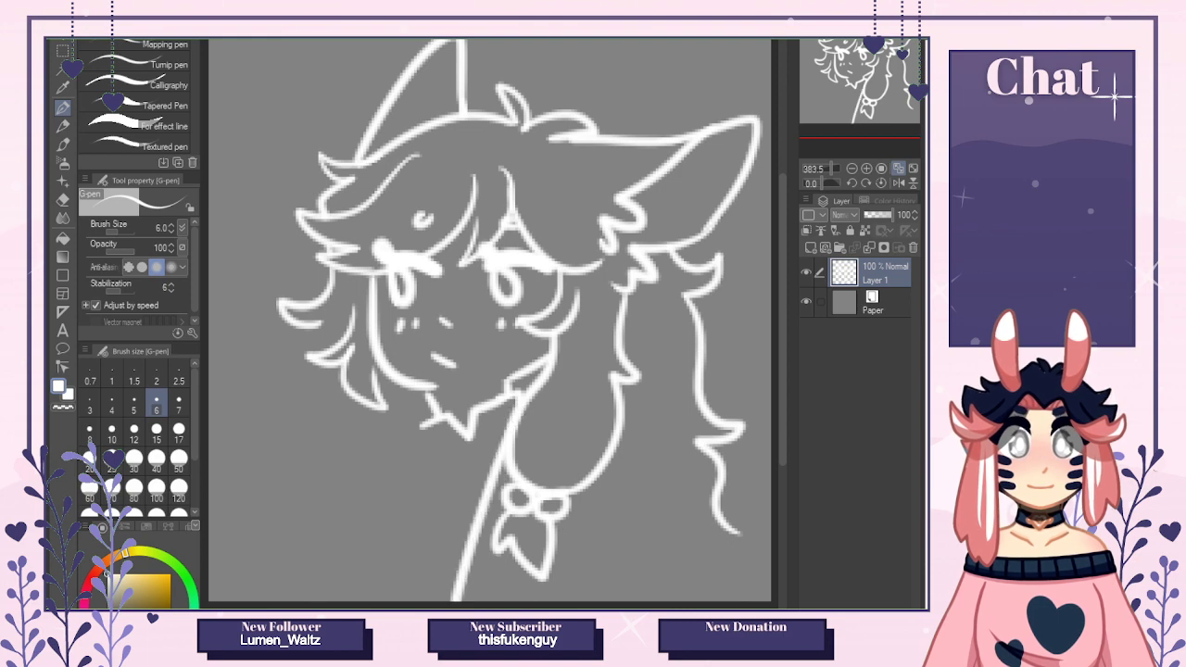
left_click_drag(510, 429, 454, 600)
left_click_drag(615, 443, 687, 602)
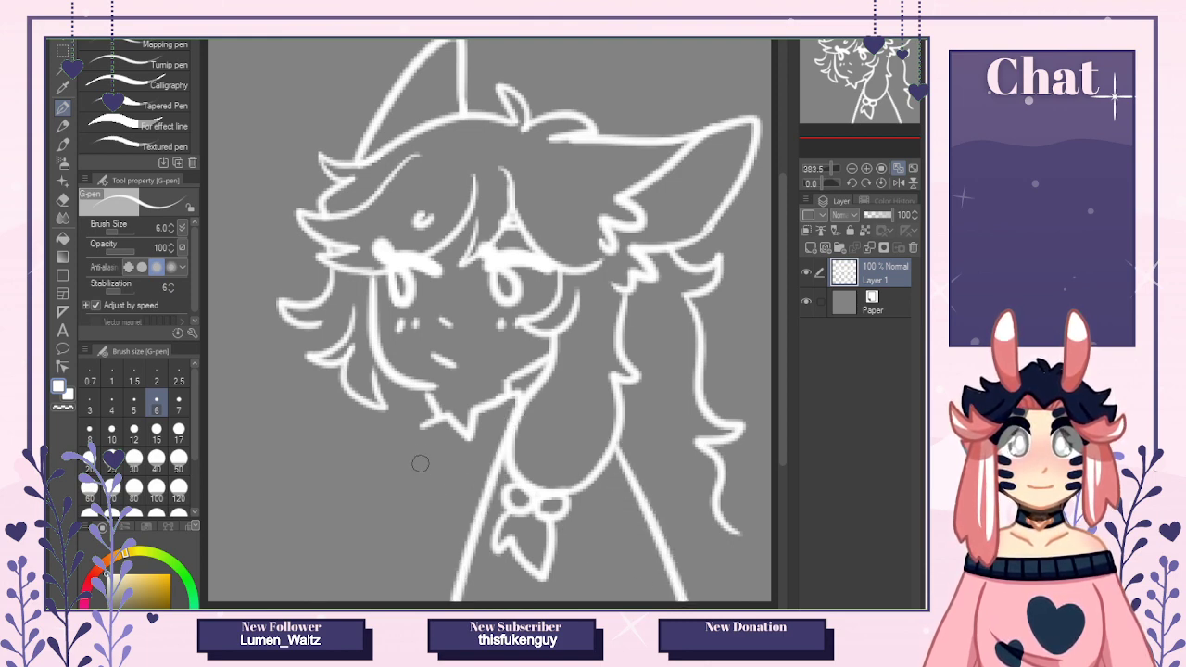
left_click_drag(421, 452, 419, 602)
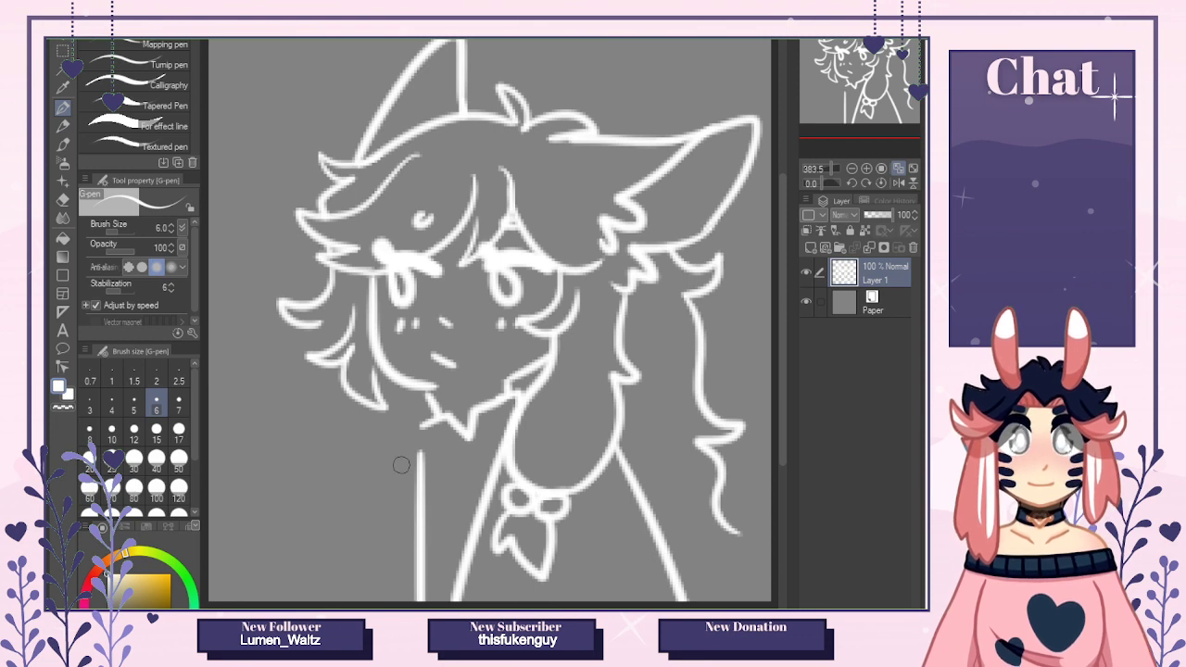
left_click_drag(433, 421, 417, 452)
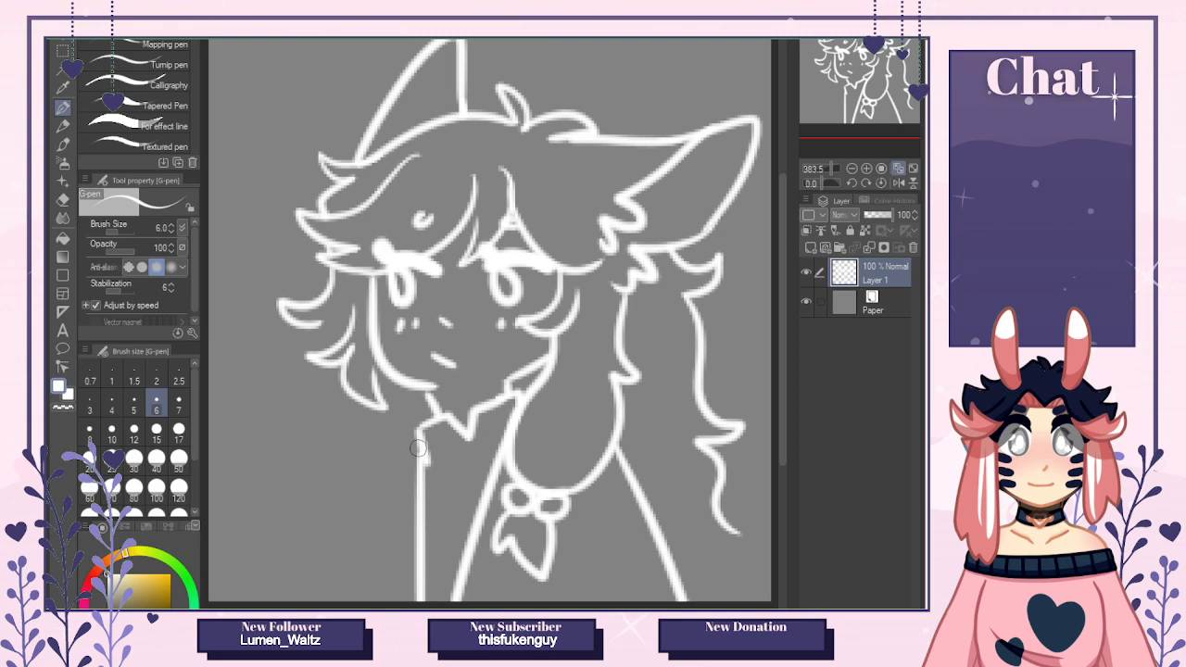
Sketch the rounded lock hanging below the left side of the face, with a small bow and pointed tail at its end.
mouse_move(413, 387)
left_mouse_down()
mouse_move(406, 502)
mouse_move(381, 497)
mouse_move(403, 490)
mouse_move(401, 510)
mouse_move(362, 516)
mouse_move(328, 453)
mouse_move(335, 390)
mouse_move(334, 441)
mouse_move(415, 497)
mouse_move(348, 506)
mouse_move(337, 366)
left_mouse_up()
key("ctrl+z")
key("ctrl+z")
key("ctrl+z")
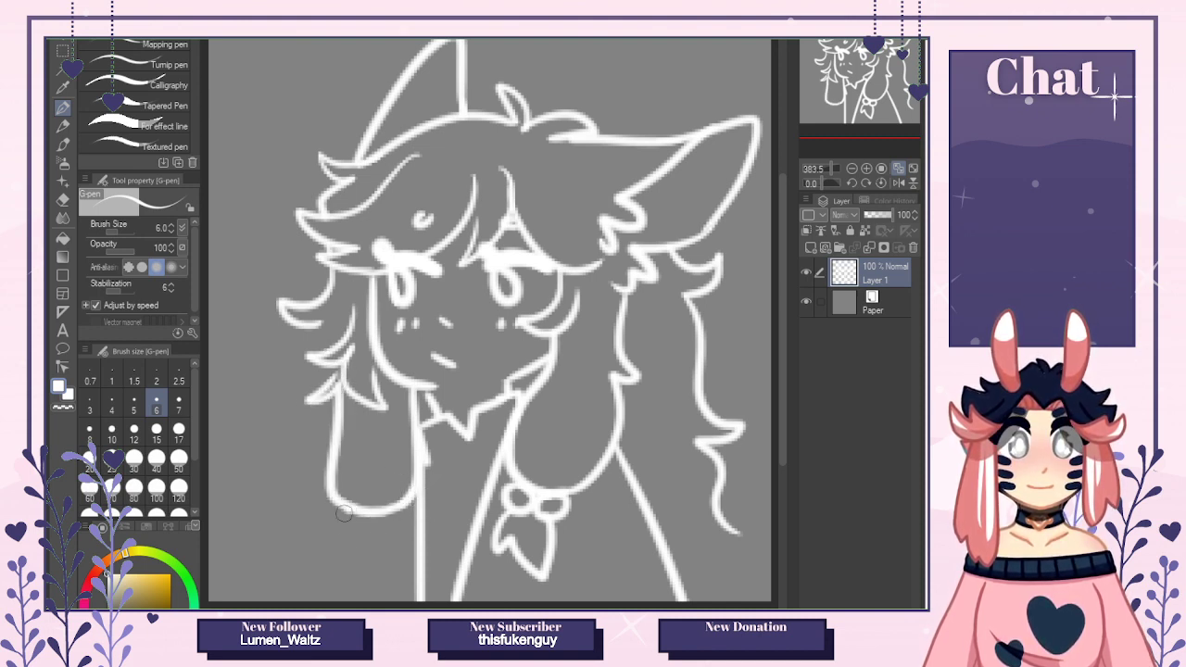
left_click_drag(344, 510, 408, 512)
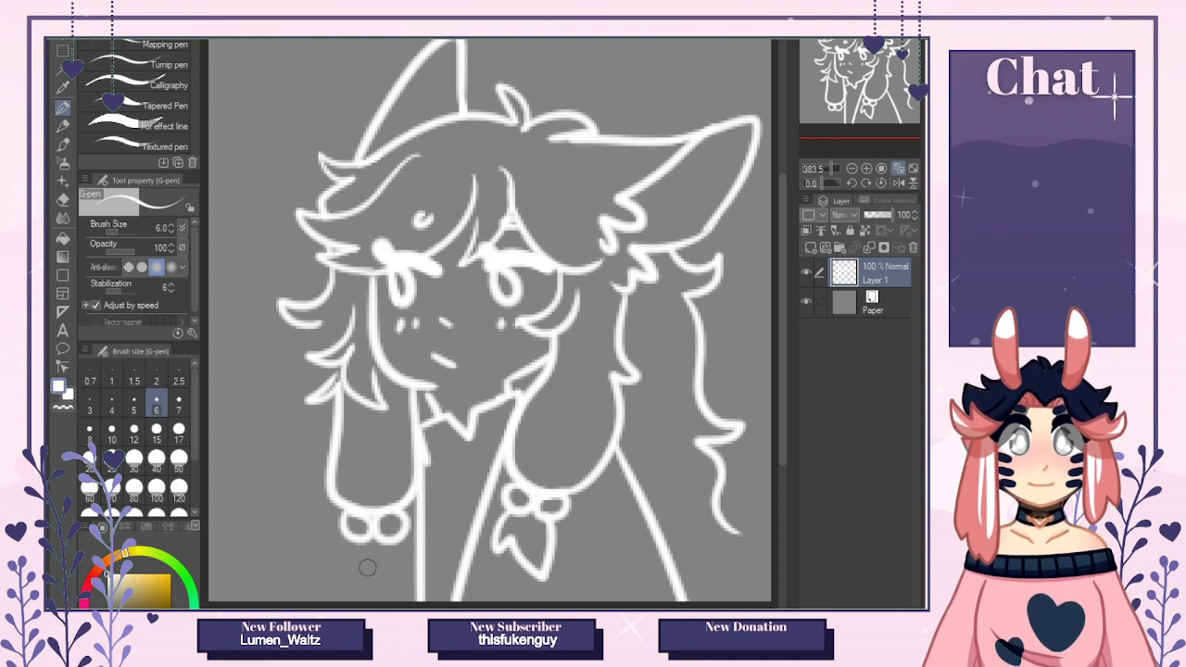
mouse_move(344, 546)
left_mouse_down()
mouse_move(331, 578)
mouse_move(354, 569)
mouse_move(388, 603)
mouse_move(400, 539)
left_mouse_up()
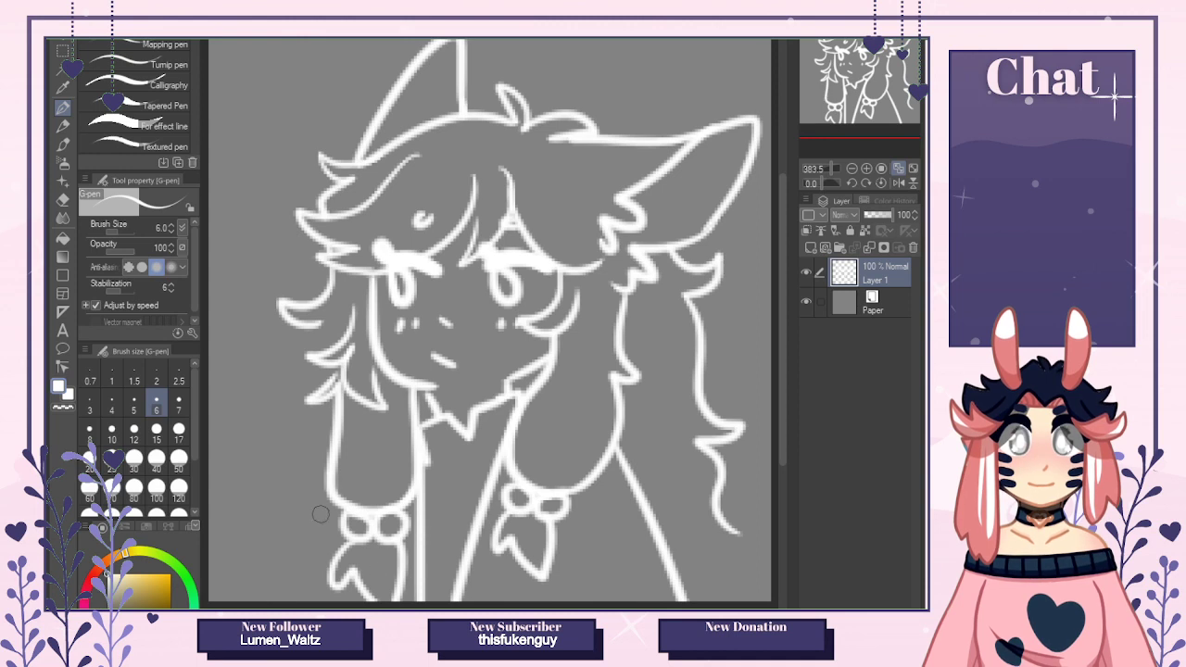
Sketch the sloping left shoulder line outward from the tied lock.
left_click_drag(328, 496, 263, 599)
key("ctrl+z")
left_click_drag(329, 495, 263, 599)
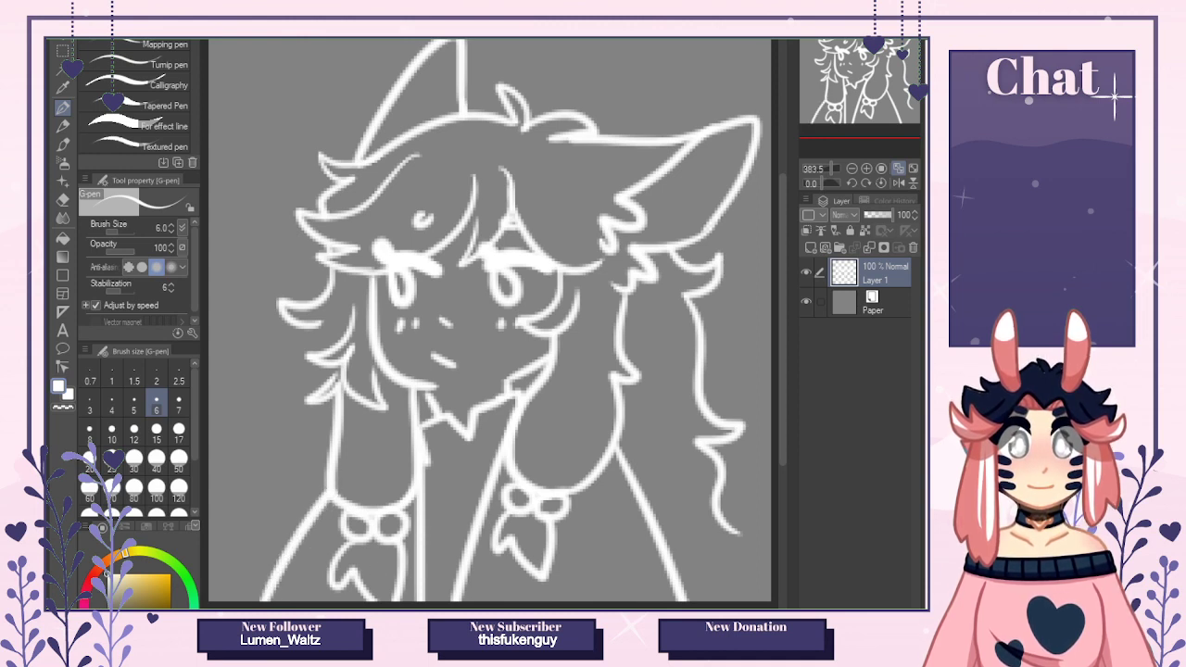
Sketch crisscross lacing between the garment's front edges, with dots for the eyelets.
mouse_move(414, 473)
left_mouse_down()
mouse_move(466, 506)
mouse_move(462, 493)
mouse_move(465, 506)
mouse_move(435, 502)
mouse_move(493, 468)
left_mouse_up()
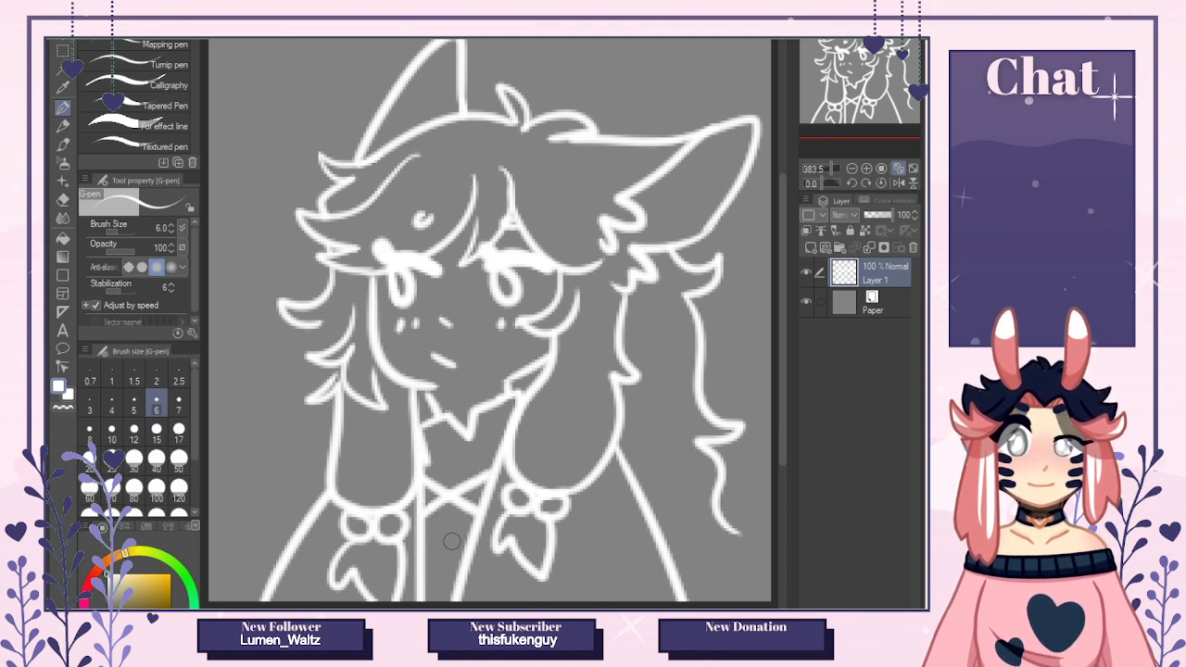
left_click_drag(424, 520, 463, 562)
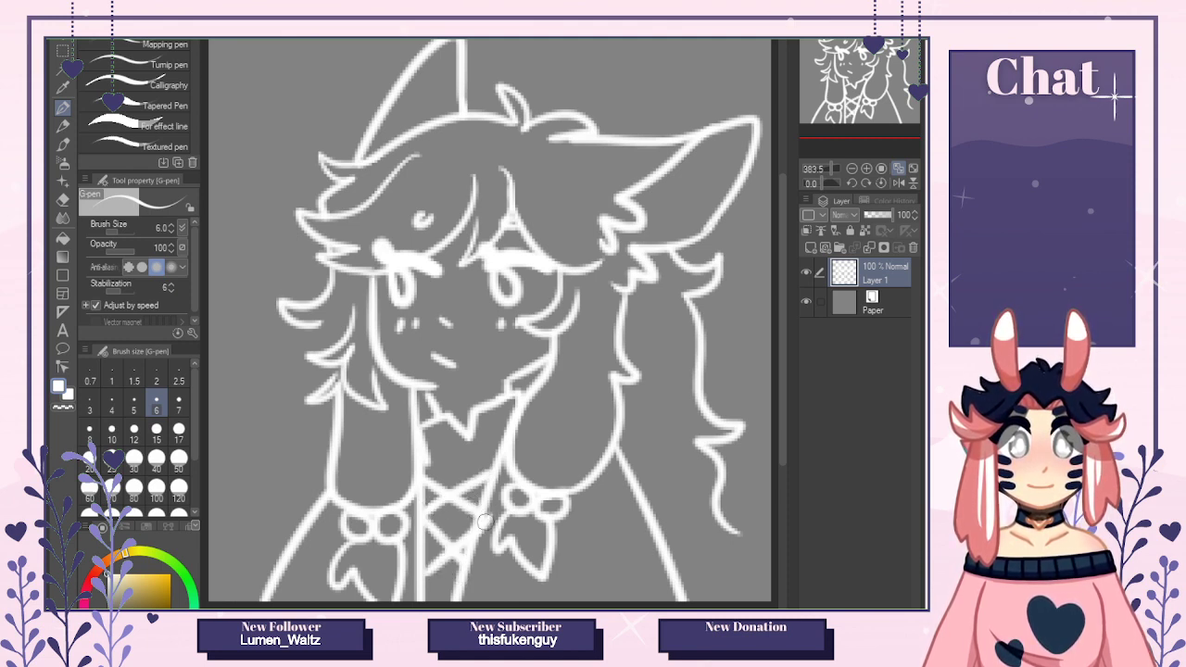
mouse_move(423, 517)
left_mouse_down()
mouse_move(460, 568)
mouse_move(446, 554)
mouse_move(425, 563)
mouse_move(477, 512)
left_mouse_up()
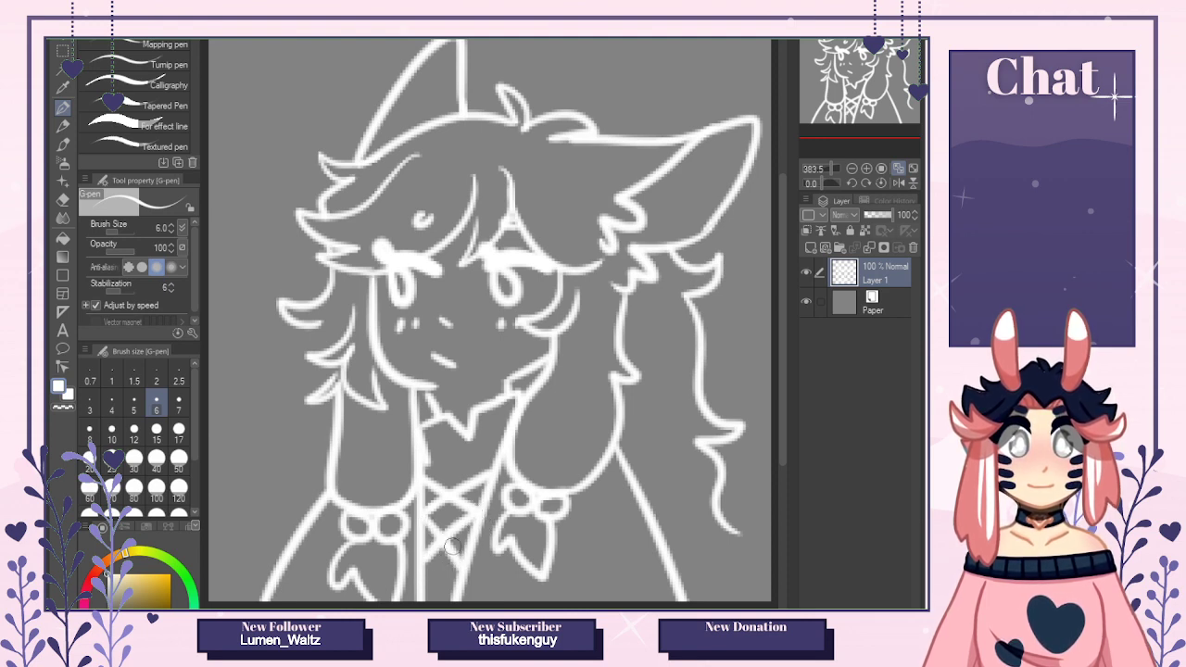
left_click(475, 575)
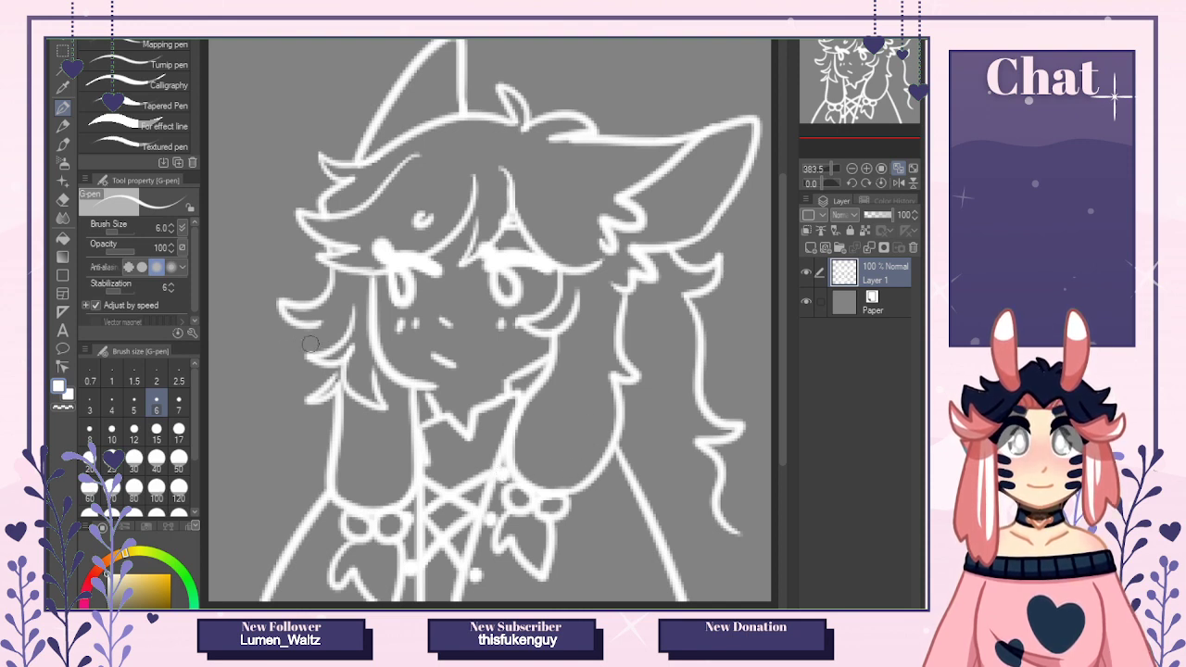
Sketch the long wavy back hair down the left side and a small spiky strand at the canvas's right edge.
left_click_drag(304, 328, 269, 404)
key("ctrl+z")
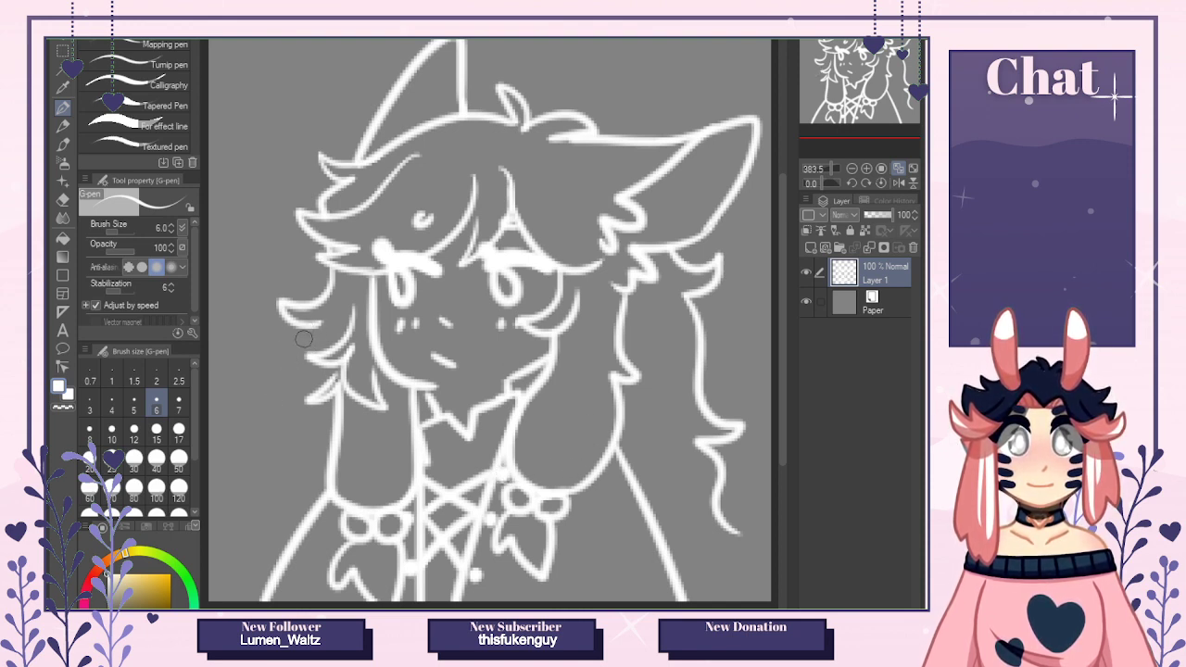
mouse_move(305, 332)
left_mouse_down()
mouse_move(261, 417)
mouse_move(228, 417)
mouse_move(270, 443)
left_mouse_up()
key("ctrl+z")
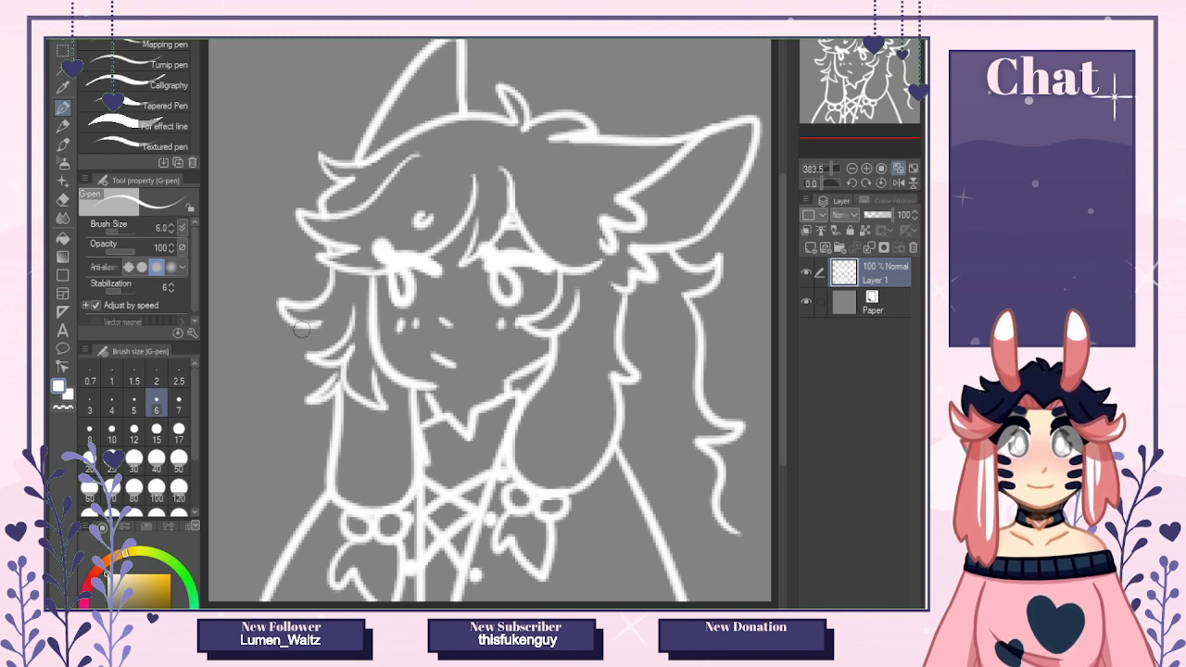
left_click_drag(302, 330, 278, 422)
key("ctrl+z")
mouse_move(305, 326)
left_mouse_down()
mouse_move(280, 438)
mouse_move(242, 431)
mouse_move(278, 452)
mouse_move(241, 529)
mouse_move(199, 552)
left_mouse_up()
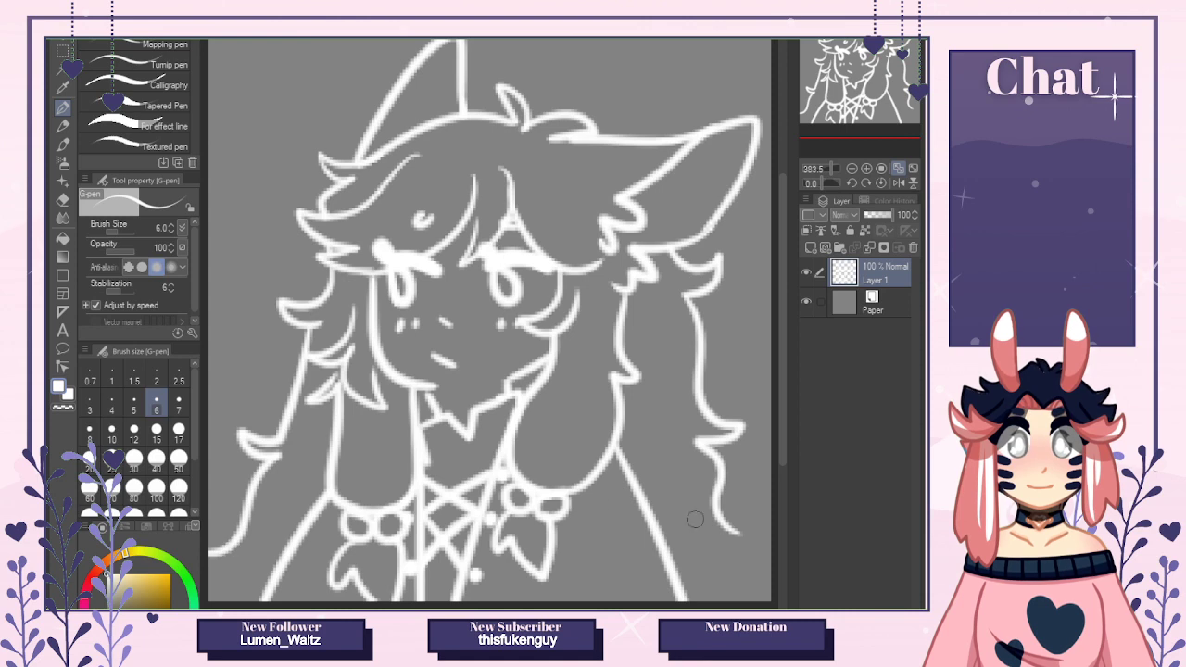
key("ctrl+z")
key("ctrl+z")
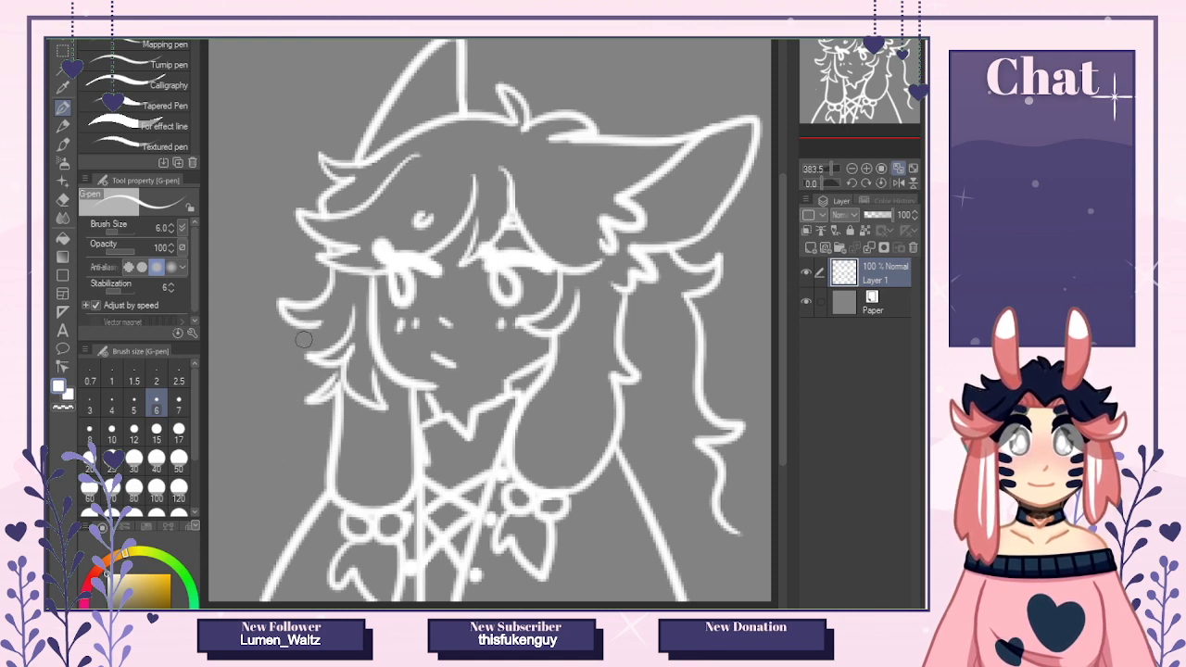
mouse_move(306, 326)
left_mouse_down()
mouse_move(243, 447)
mouse_move(261, 451)
mouse_move(232, 549)
mouse_move(209, 563)
left_mouse_up()
mouse_move(733, 444)
left_mouse_down()
mouse_move(771, 461)
mouse_move(758, 502)
left_mouse_up()
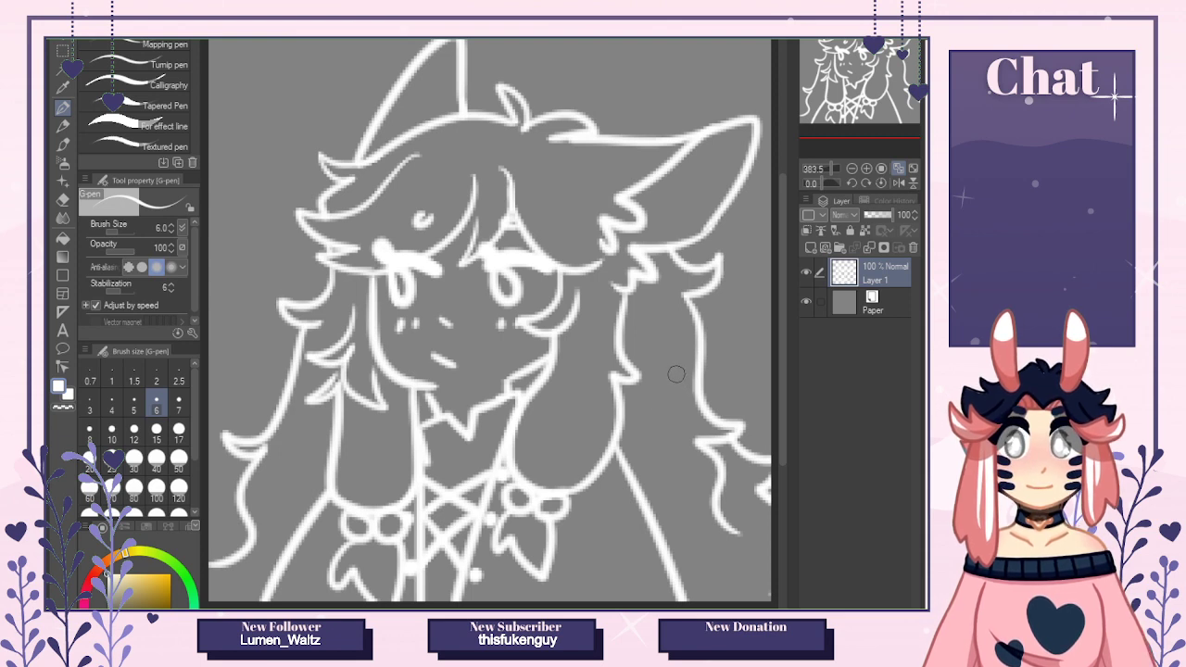
Lock the sketch layer's transparent pixels, recolour all its lines black at brush size 100, and restore brush size 6.
left_click(864, 231)
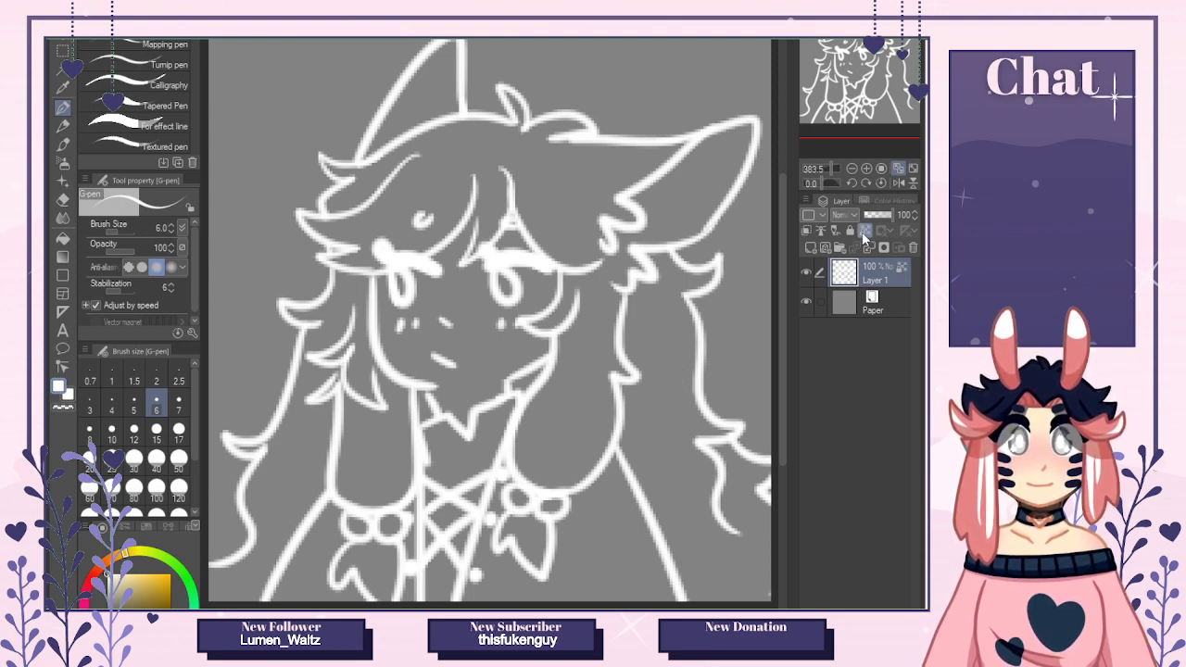
key("x")
left_click(156, 491)
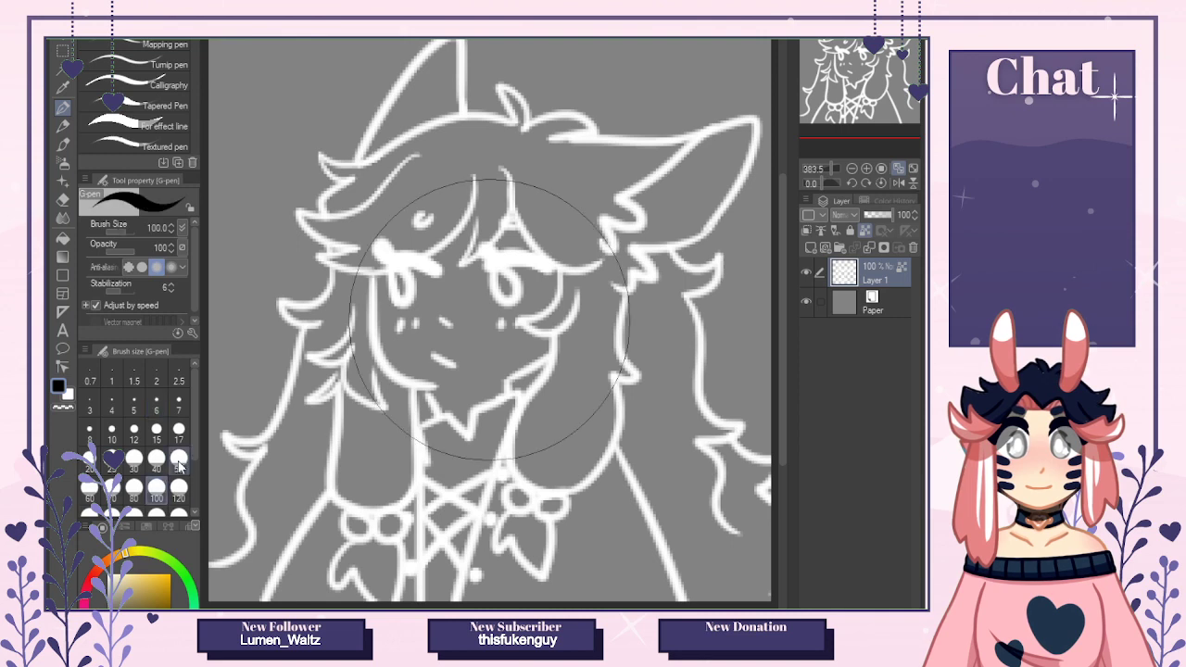
mouse_move(491, 318)
left_mouse_down()
mouse_move(572, 170)
mouse_move(704, 399)
left_mouse_up()
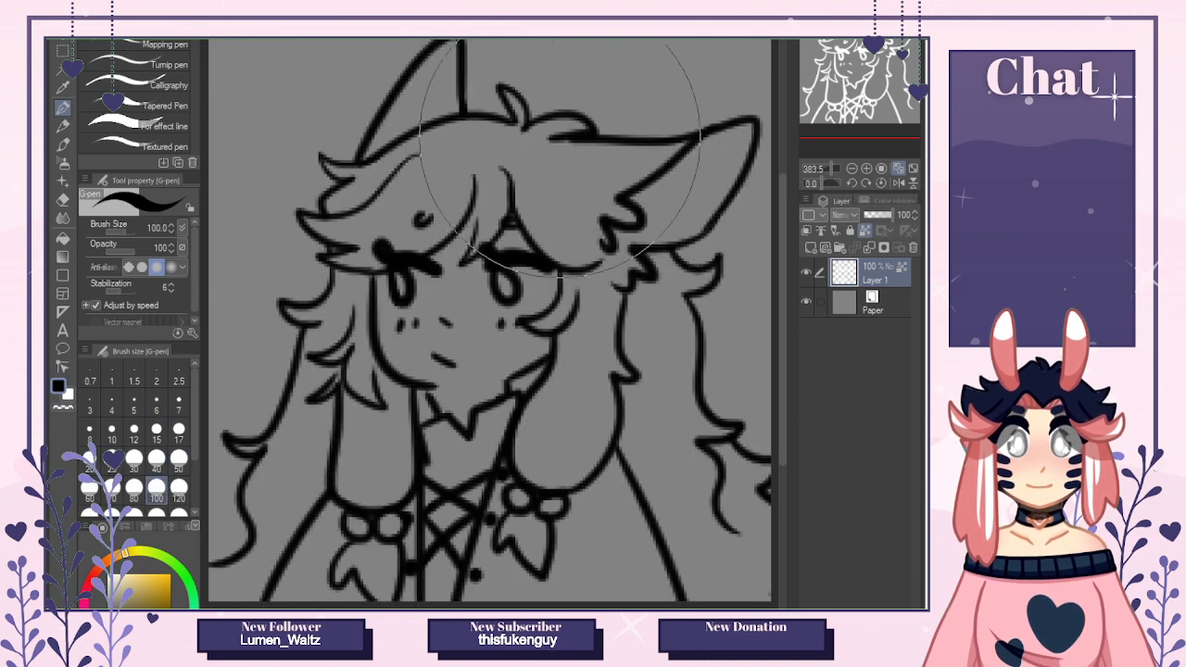
left_click(157, 401)
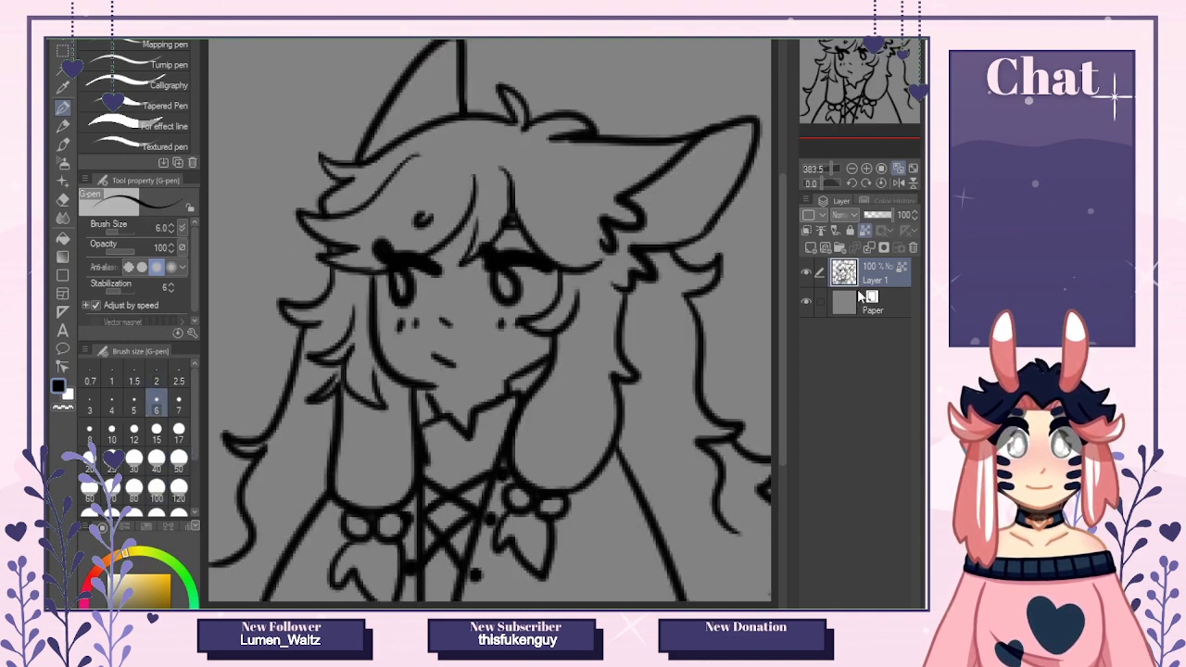
Add a new layer between the line art and the paper, then reselect the line art layer with its transparency unlocked.
left_click(862, 299)
left_click(812, 246)
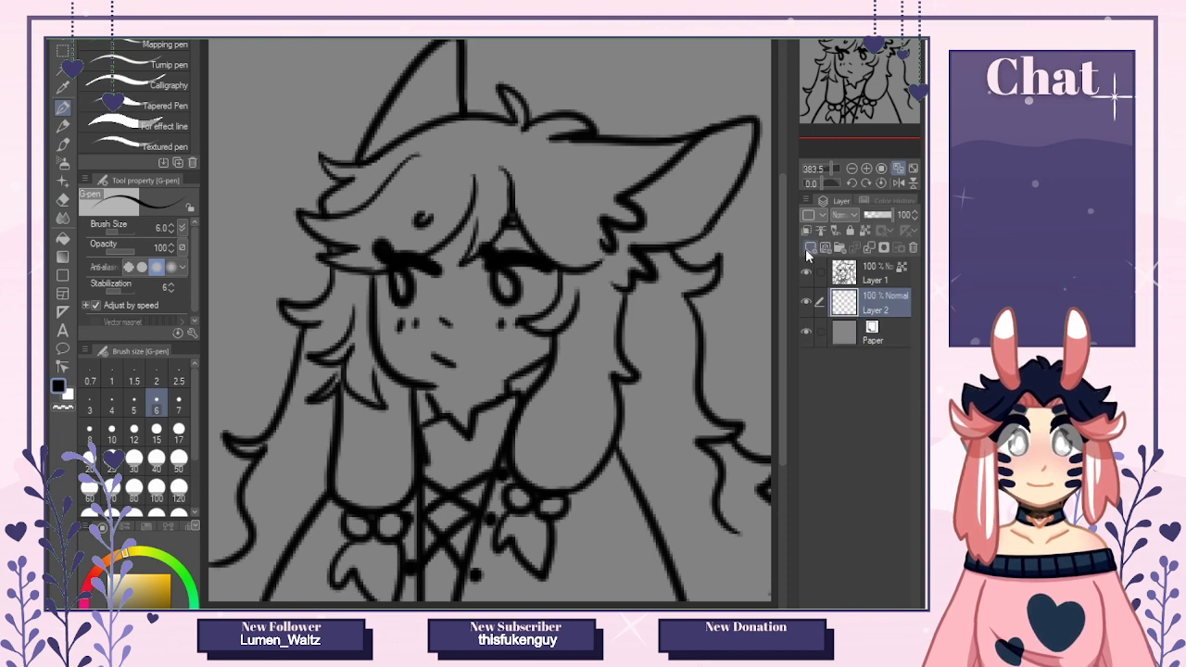
left_click(861, 276)
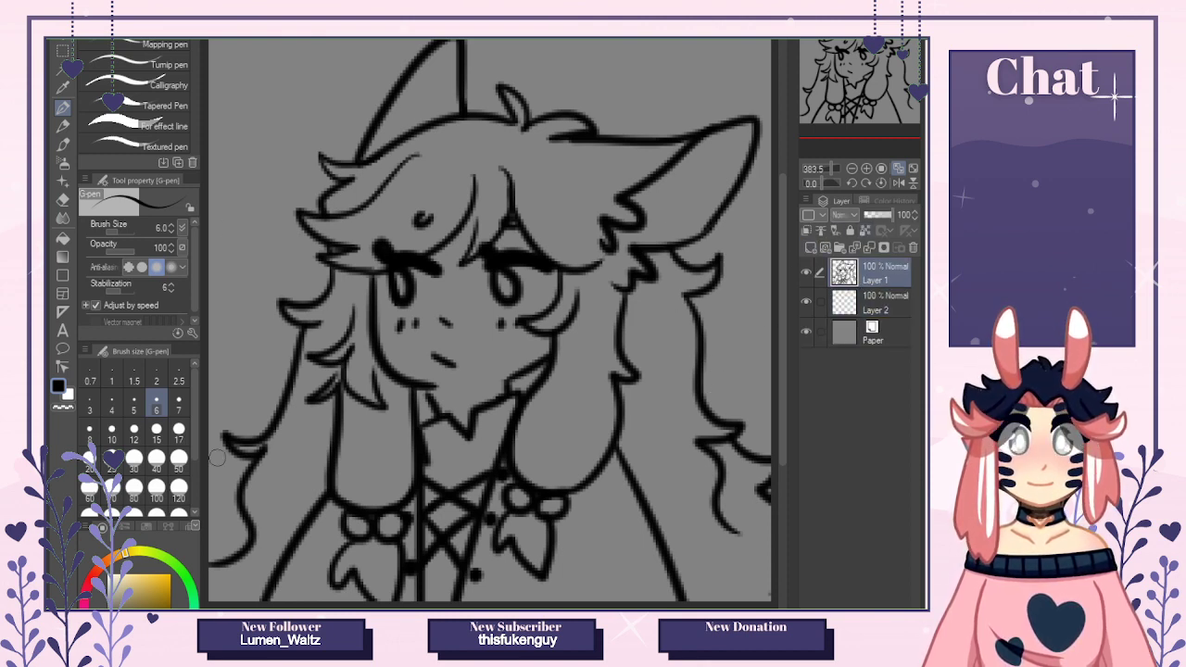
Ink thin strand lines inside the left front hair lock, running up from the beads and down beside the neck.
mouse_move(351, 442)
left_mouse_down()
mouse_move(368, 512)
mouse_move(389, 526)
mouse_move(358, 432)
left_mouse_up()
key("ctrl+z")
left_click_drag(370, 508, 378, 463)
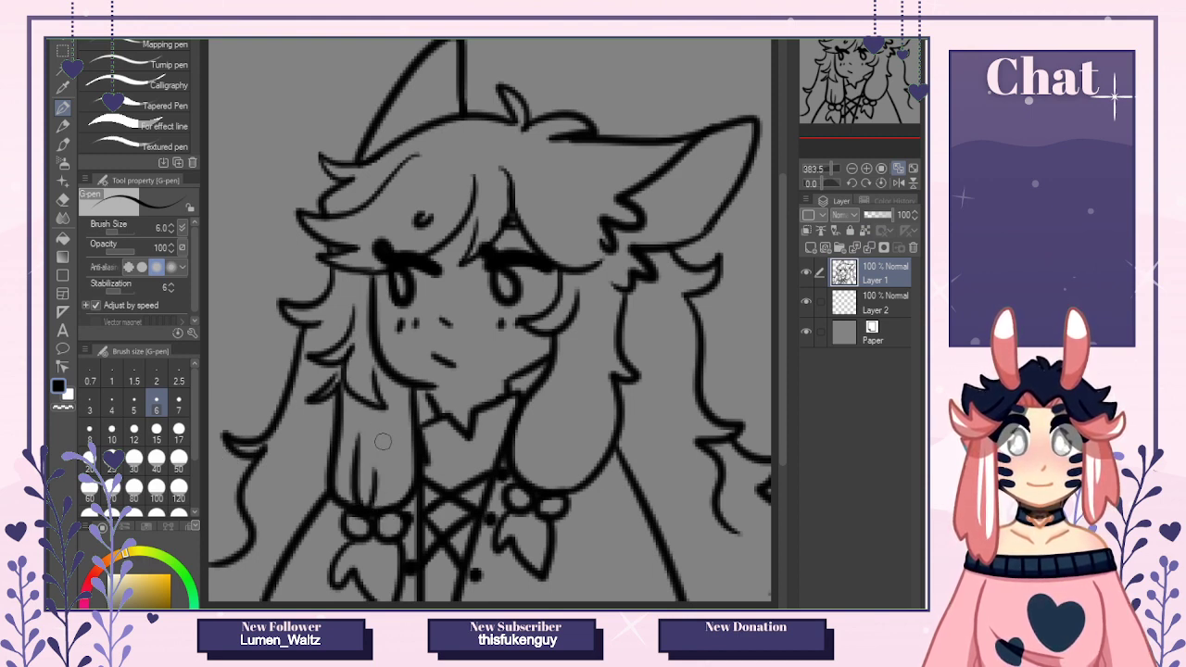
key("ctrl+z")
left_click_drag(372, 507, 396, 448)
left_click_drag(375, 509, 372, 483)
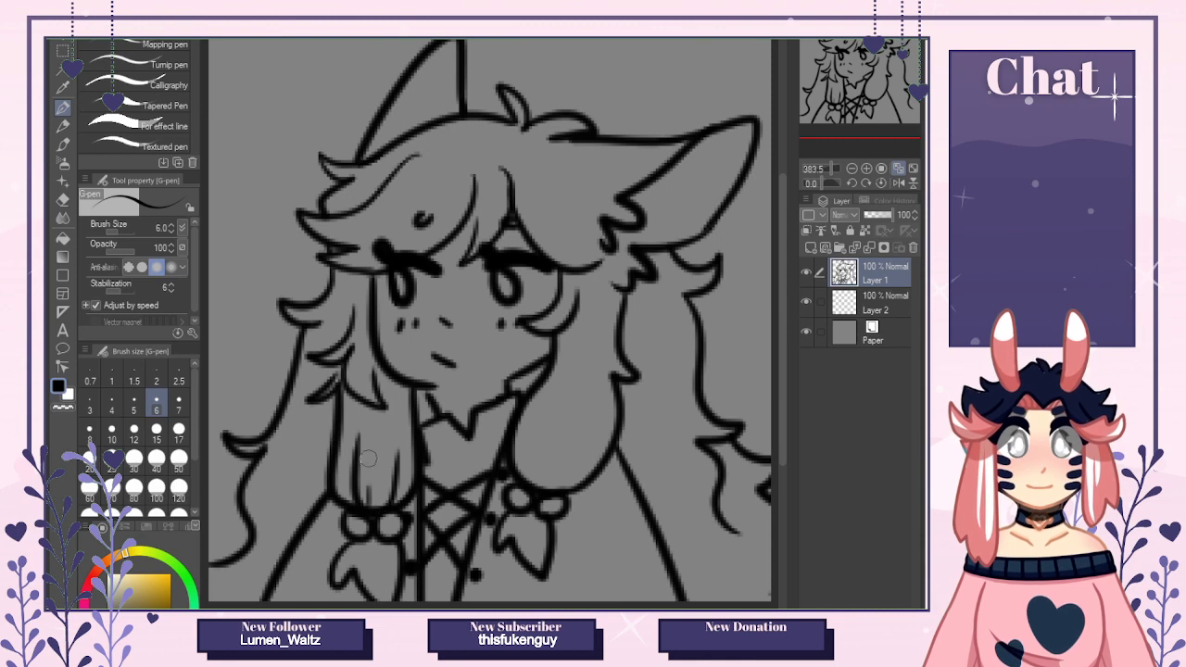
key("ctrl+z")
mouse_move(401, 382)
left_mouse_down()
mouse_move(370, 525)
mouse_move(364, 479)
mouse_move(400, 490)
mouse_move(391, 479)
mouse_move(382, 505)
mouse_move(386, 472)
left_mouse_up()
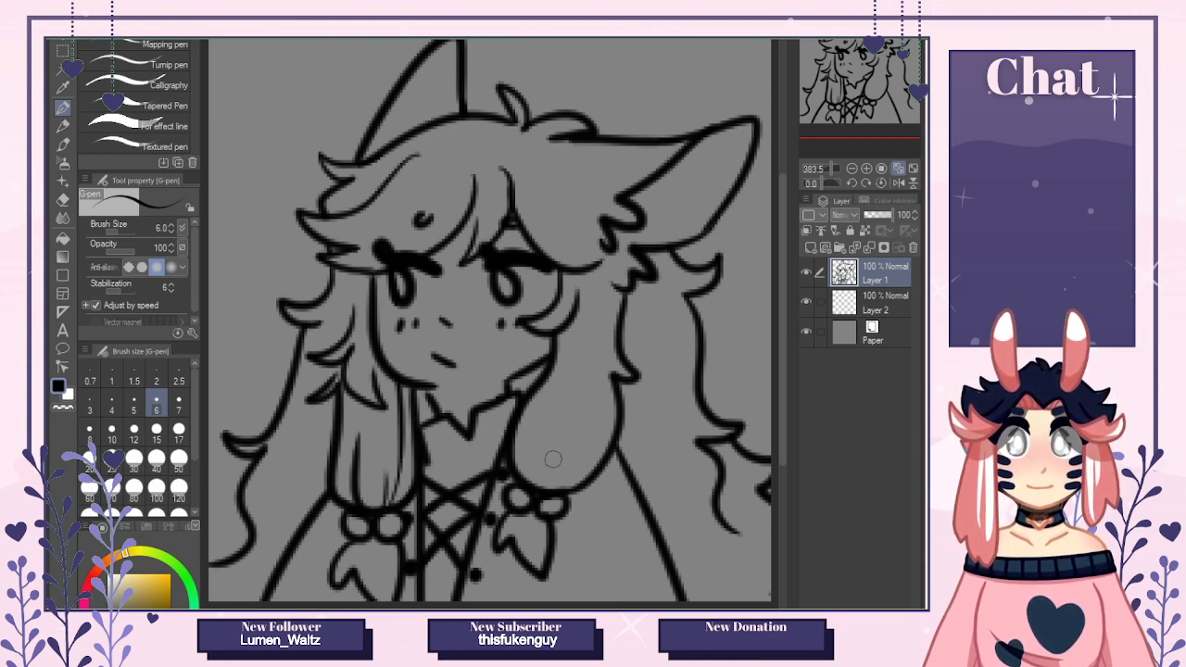
Ink a short curved strand line at the lower end of the right front hair lock, above the beads.
left_click_drag(554, 490, 592, 432)
key("ctrl+z")
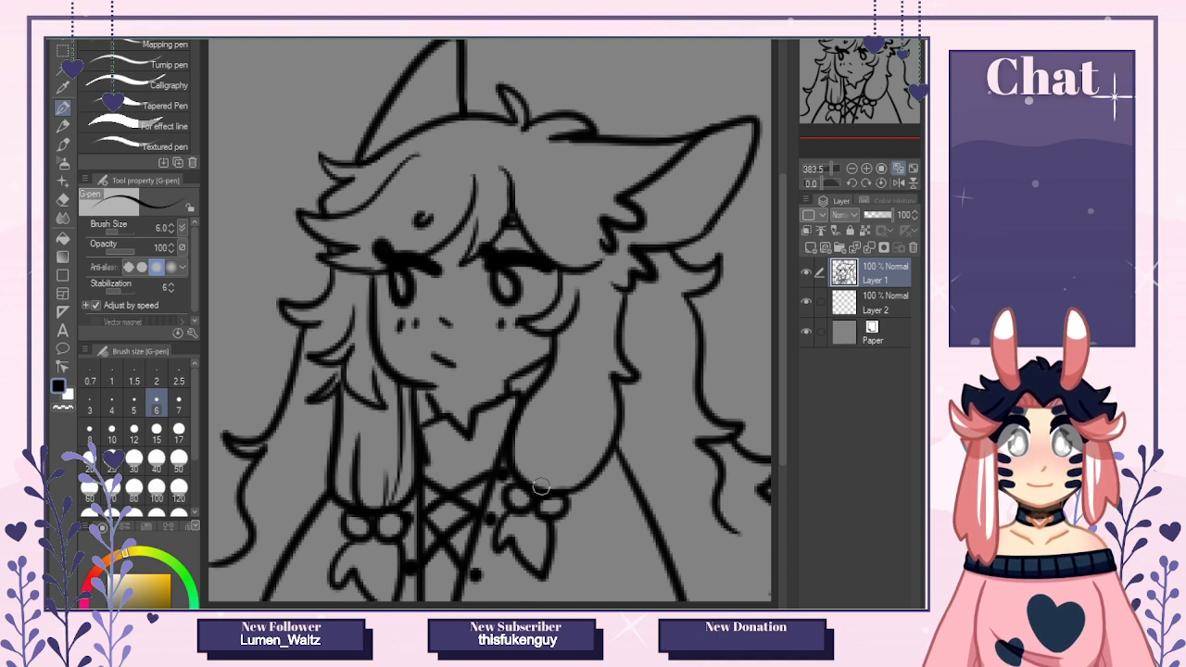
left_click_drag(554, 489, 593, 424)
Ink a long curved strand line along the inner side of the right front hair lock, redrawing it until it flows smoothly.
left_click_drag(553, 364, 533, 461)
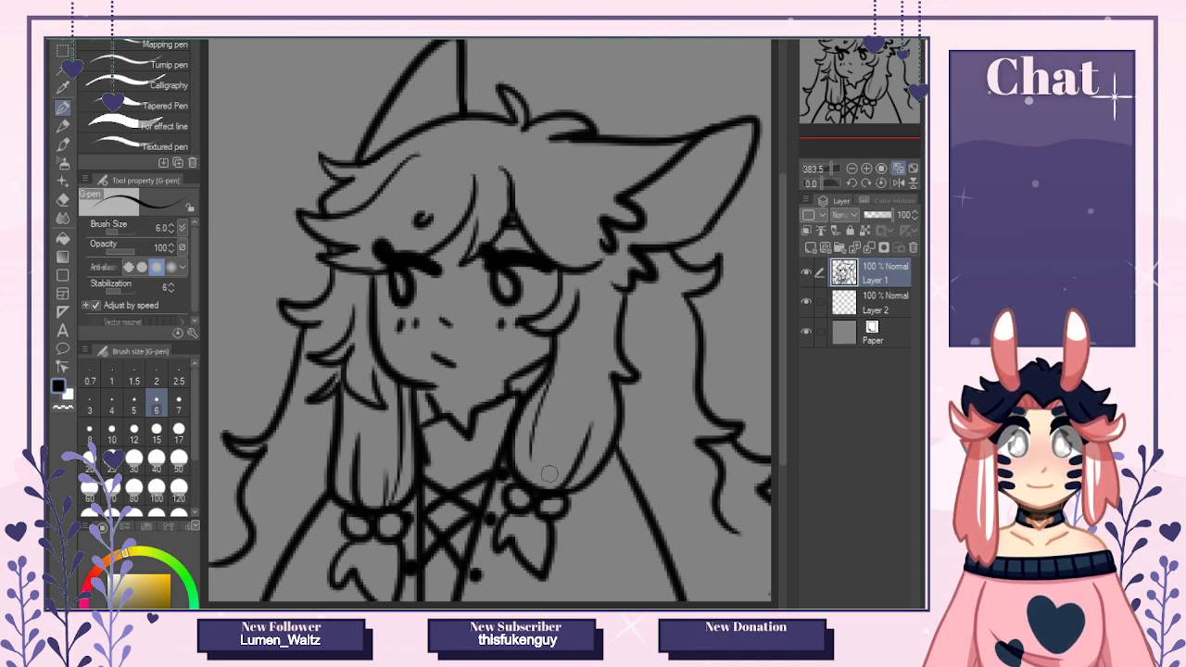
key("ctrl+z")
left_click_drag(556, 352, 537, 467)
key("ctrl+z")
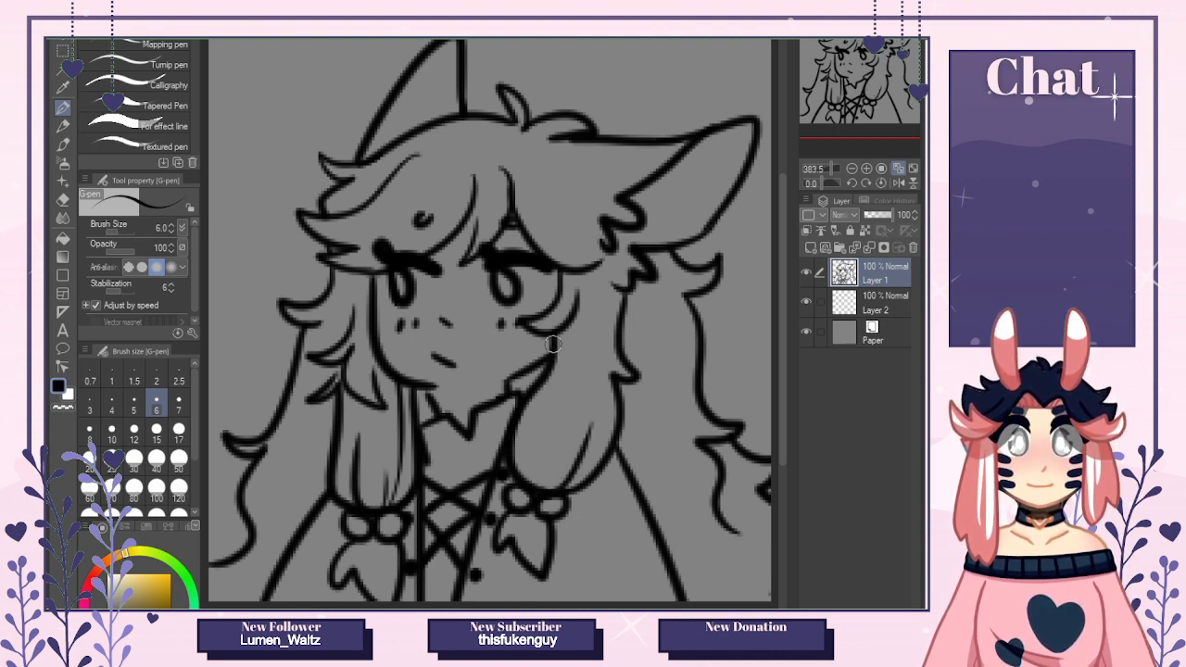
left_click_drag(553, 363, 537, 491)
key("ctrl+z")
mouse_move(555, 365)
left_mouse_down()
mouse_move(541, 493)
mouse_move(546, 435)
left_mouse_up()
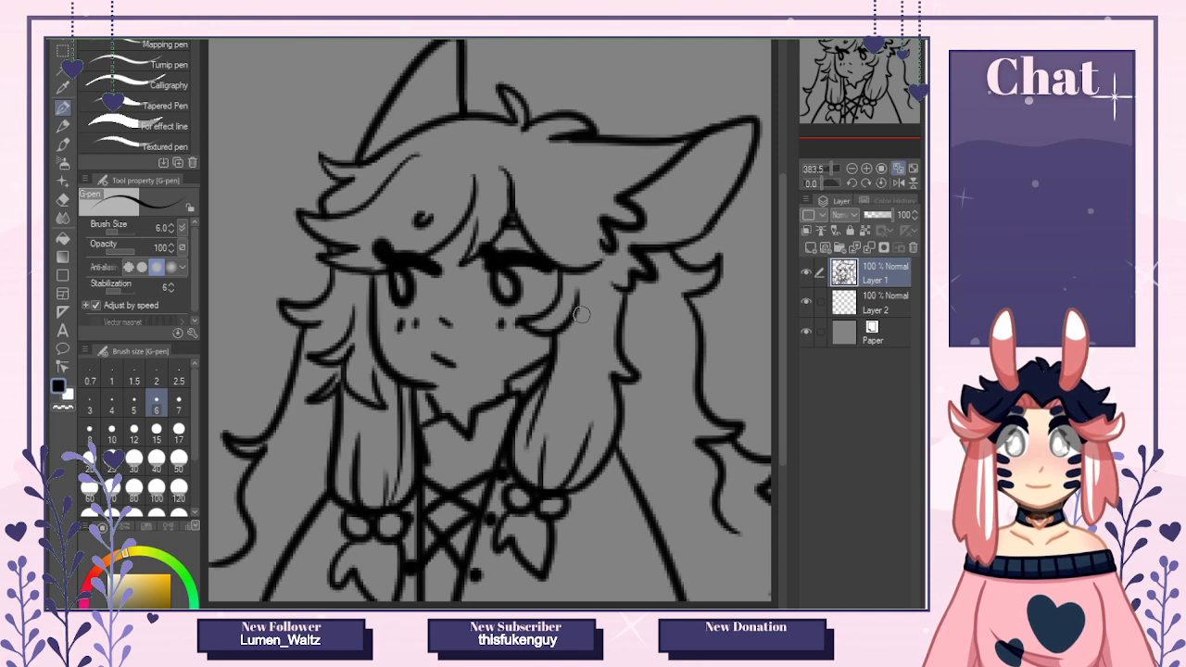
key("ctrl+z")
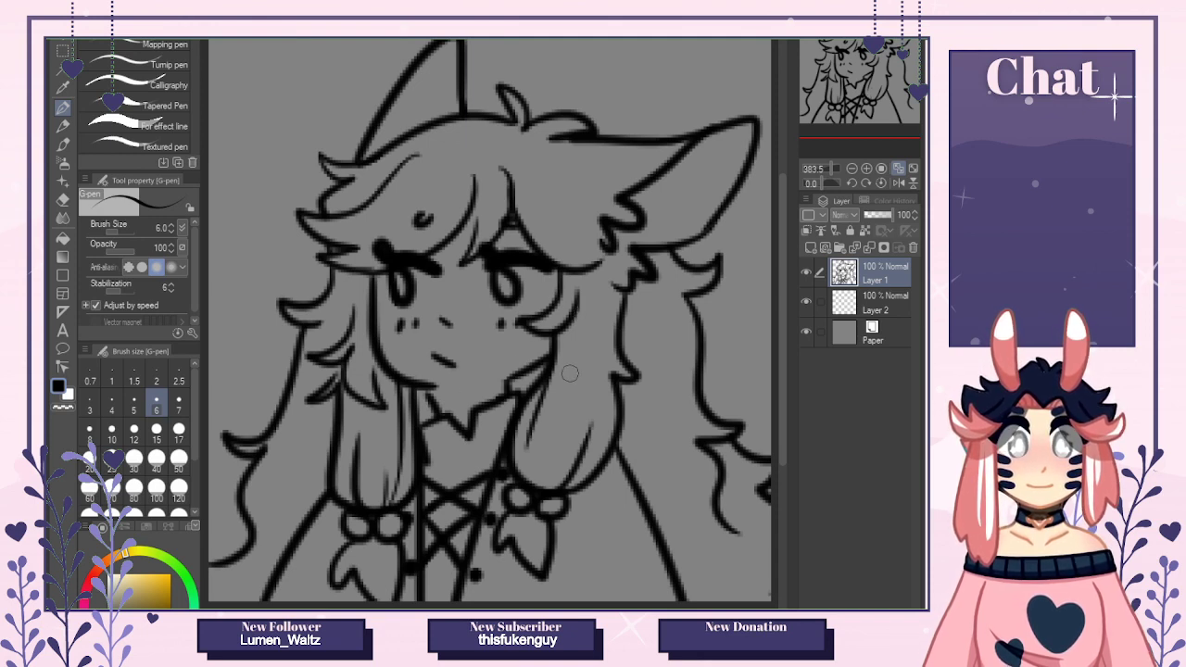
key("ctrl+z")
left_click_drag(535, 487, 559, 354)
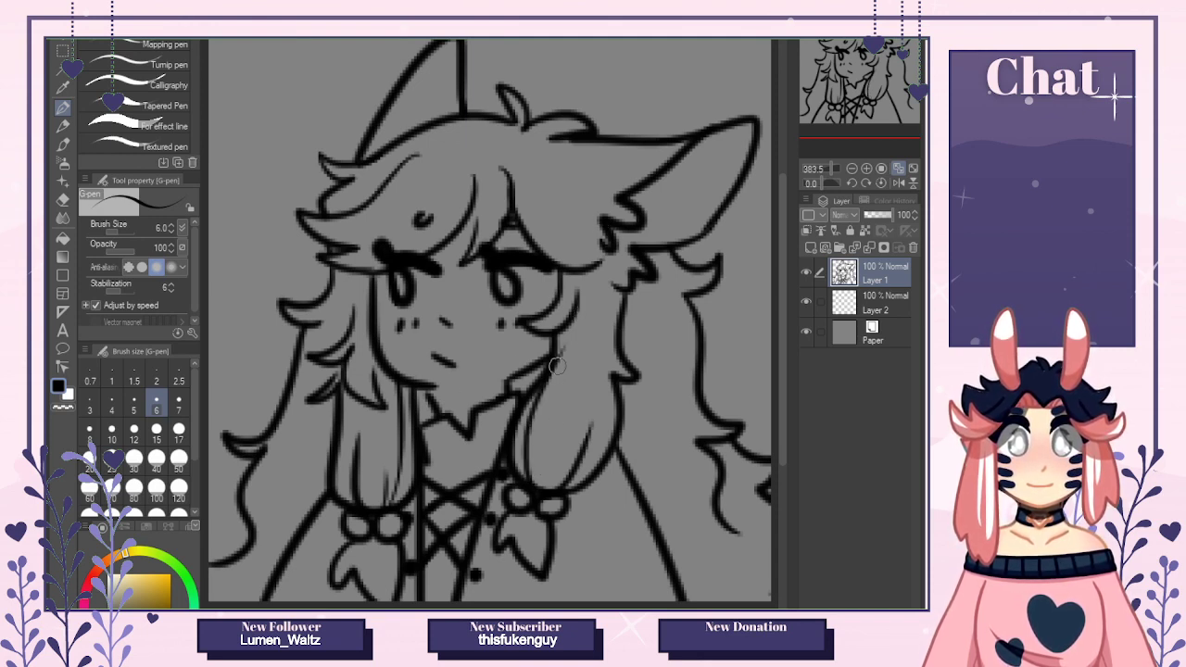
key("ctrl+z")
mouse_move(539, 483)
left_mouse_down()
mouse_move(534, 452)
mouse_move(562, 363)
mouse_move(524, 486)
mouse_move(564, 408)
left_mouse_up()
key("ctrl+z")
key("ctrl+z")
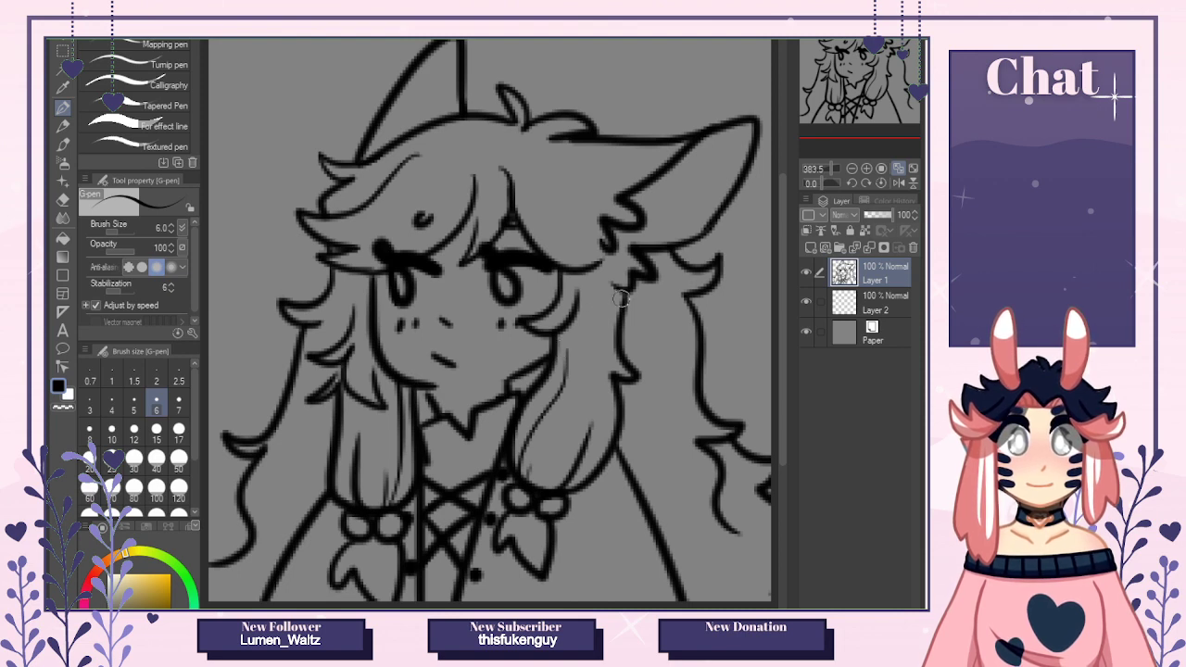
Add a short strand line at the top of the right front lock and close the lower tip of the right back hair.
left_click_drag(595, 272, 601, 313)
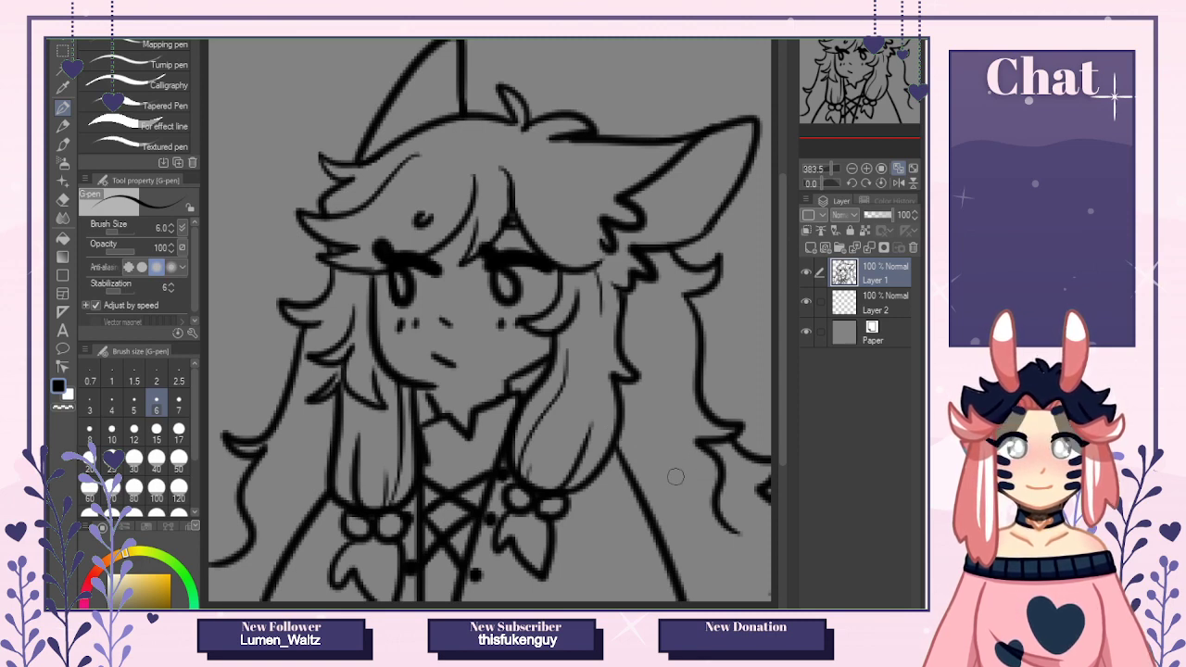
left_click_drag(732, 535, 666, 511)
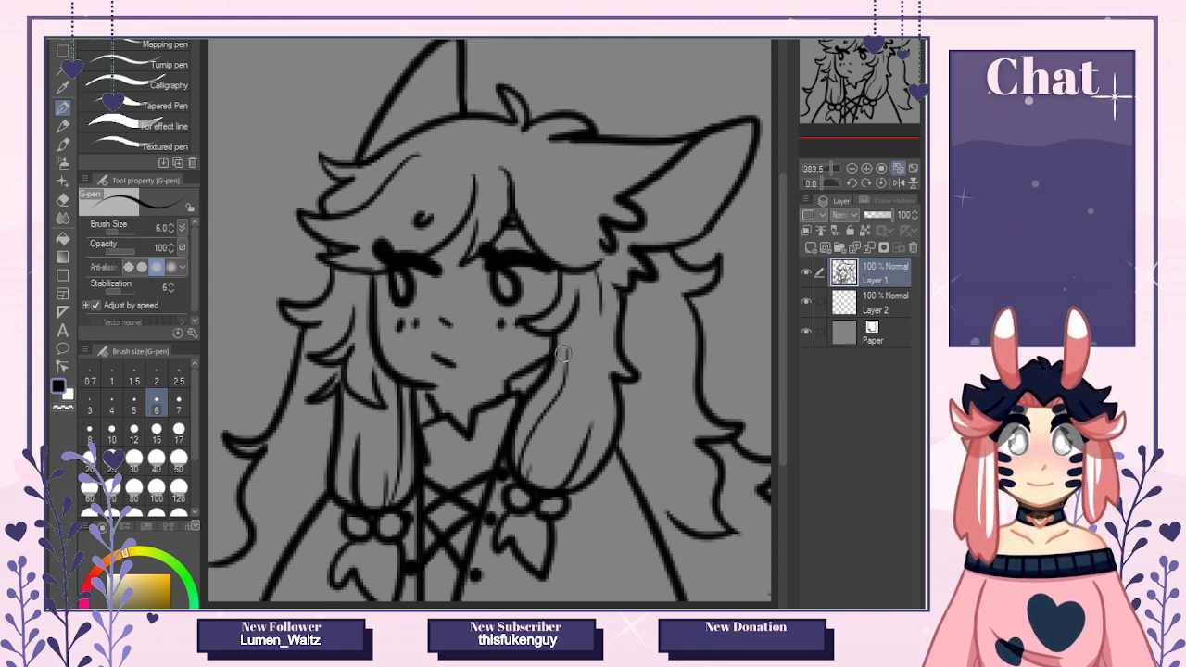
Paint the hair's off-white base on Layer 2 under the line art, using the G-pen at size 15 and a warm off-white.
left_click(849, 306)
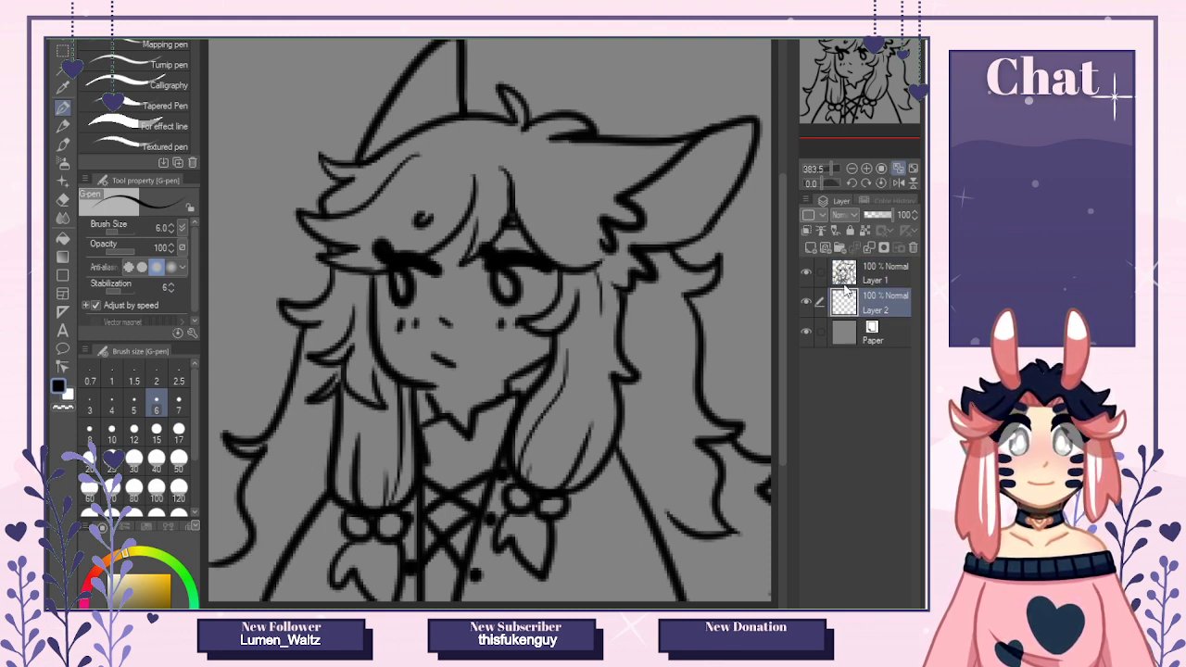
key("ctrl+Tab")
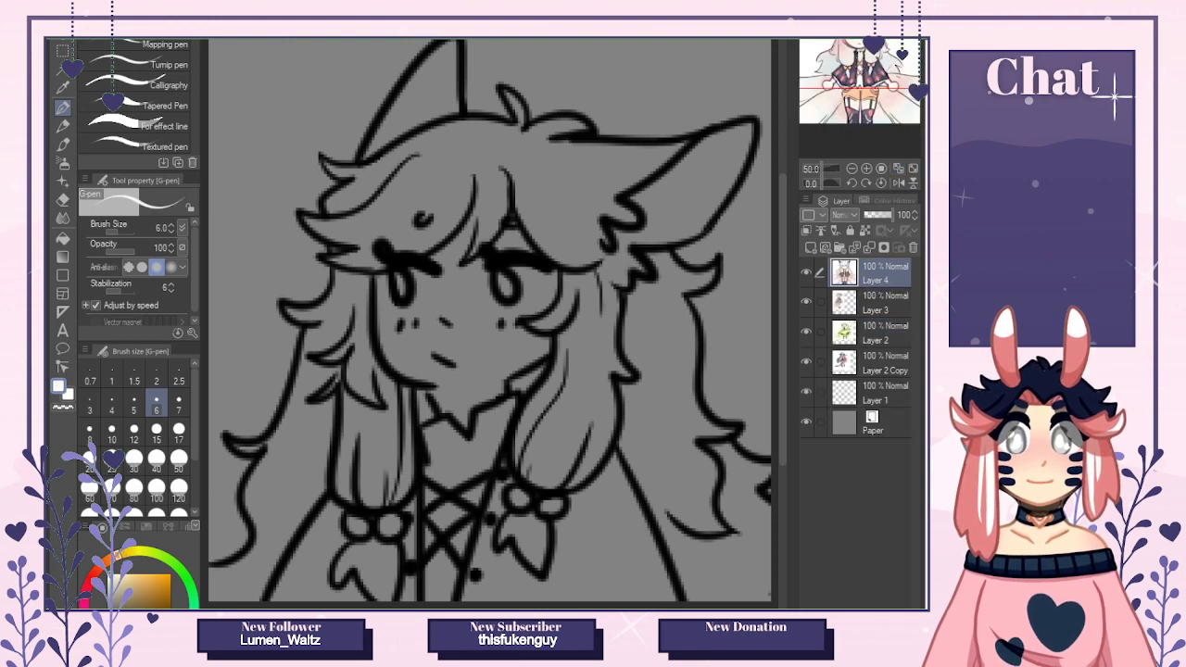
left_click(104, 562)
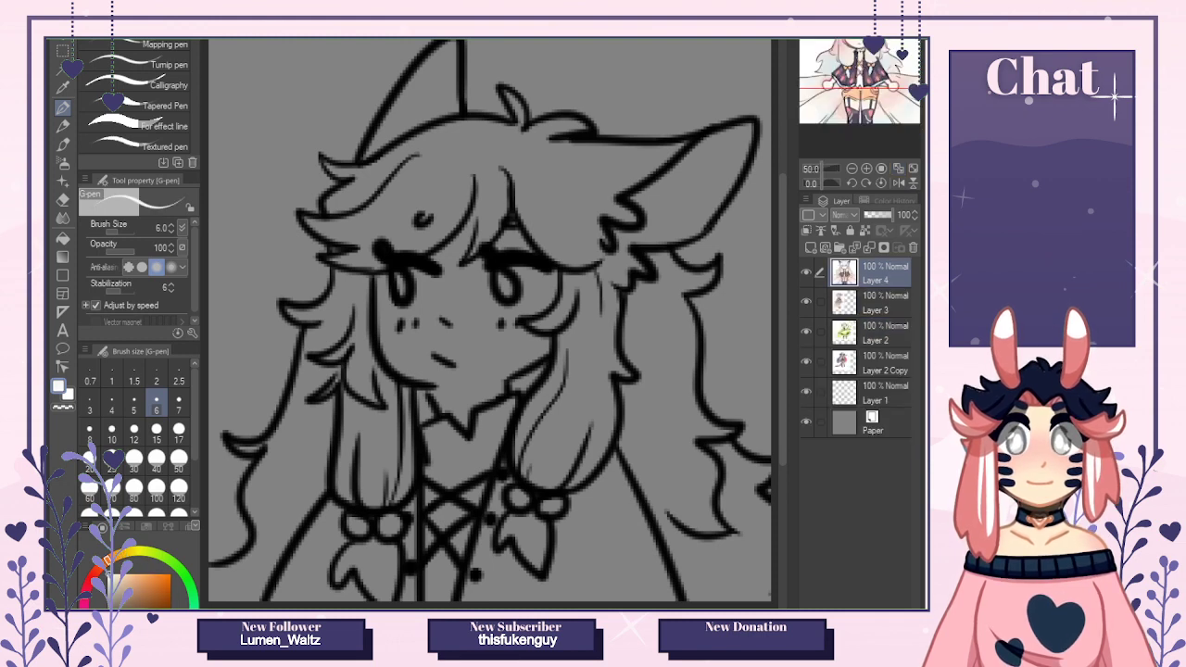
key("ctrl+Tab")
left_click(156, 434)
mouse_move(408, 193)
left_mouse_down()
mouse_move(337, 231)
mouse_move(302, 220)
mouse_move(355, 172)
mouse_move(346, 174)
mouse_move(435, 189)
mouse_move(357, 152)
mouse_move(389, 139)
mouse_move(423, 81)
mouse_move(409, 91)
mouse_move(448, 59)
mouse_move(478, 118)
mouse_move(528, 101)
mouse_move(556, 115)
mouse_move(515, 96)
mouse_move(606, 131)
mouse_move(672, 127)
mouse_move(560, 191)
mouse_move(559, 249)
mouse_move(630, 261)
mouse_move(579, 329)
mouse_move(591, 320)
mouse_move(541, 469)
mouse_move(544, 541)
mouse_move(578, 475)
mouse_move(567, 453)
mouse_move(612, 455)
mouse_move(656, 491)
mouse_move(713, 270)
mouse_move(700, 574)
mouse_move(732, 597)
mouse_move(754, 526)
mouse_move(765, 556)
left_mouse_up()
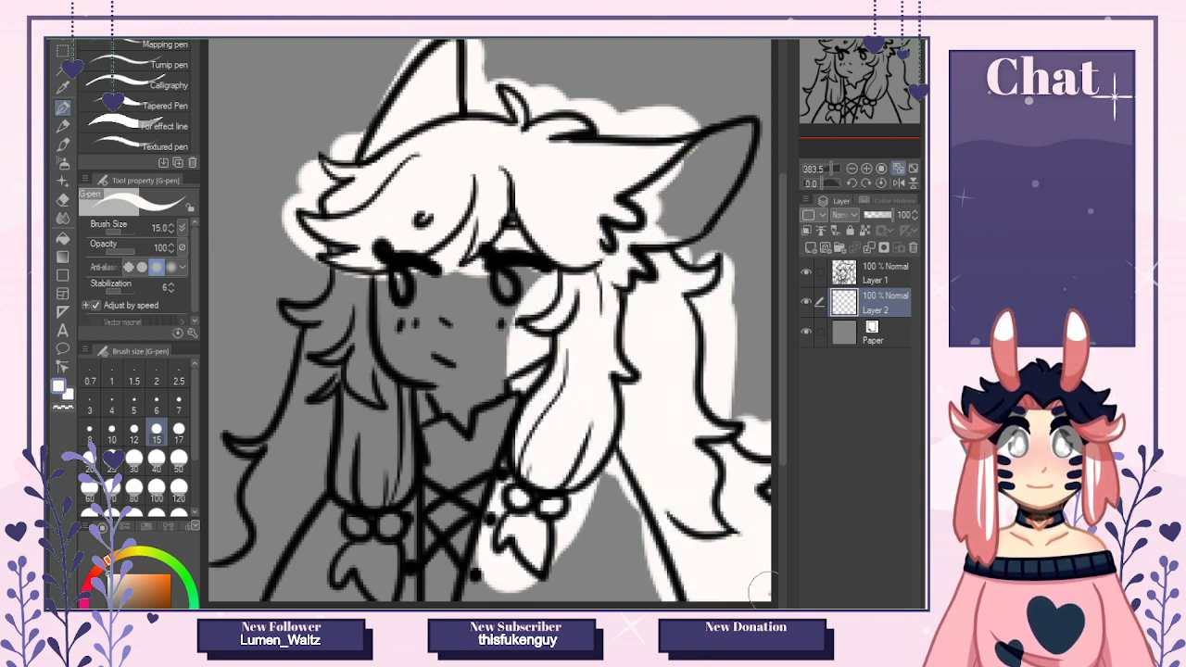
mouse_move(375, 315)
left_mouse_down()
mouse_move(366, 556)
mouse_move(338, 306)
mouse_move(308, 421)
mouse_move(243, 546)
mouse_move(277, 588)
mouse_move(239, 584)
left_mouse_up()
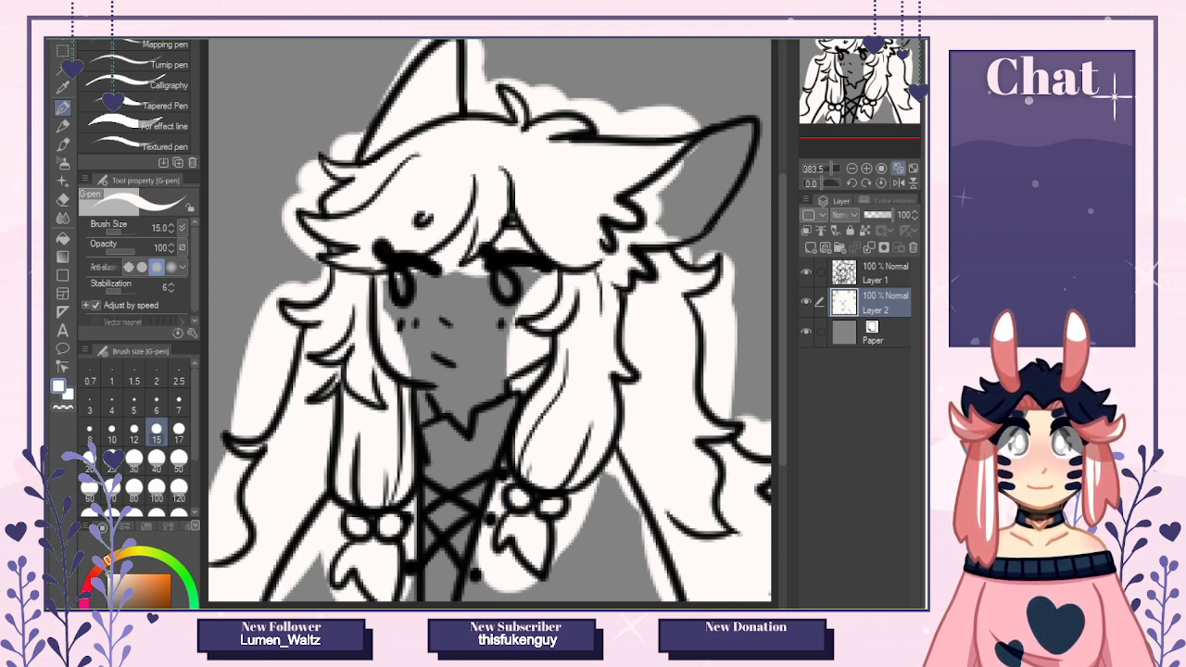
Paint pale pink bands across the middle of the hair on both sides, locking Layer 2's transparent pixels.
key("ctrl+Tab")
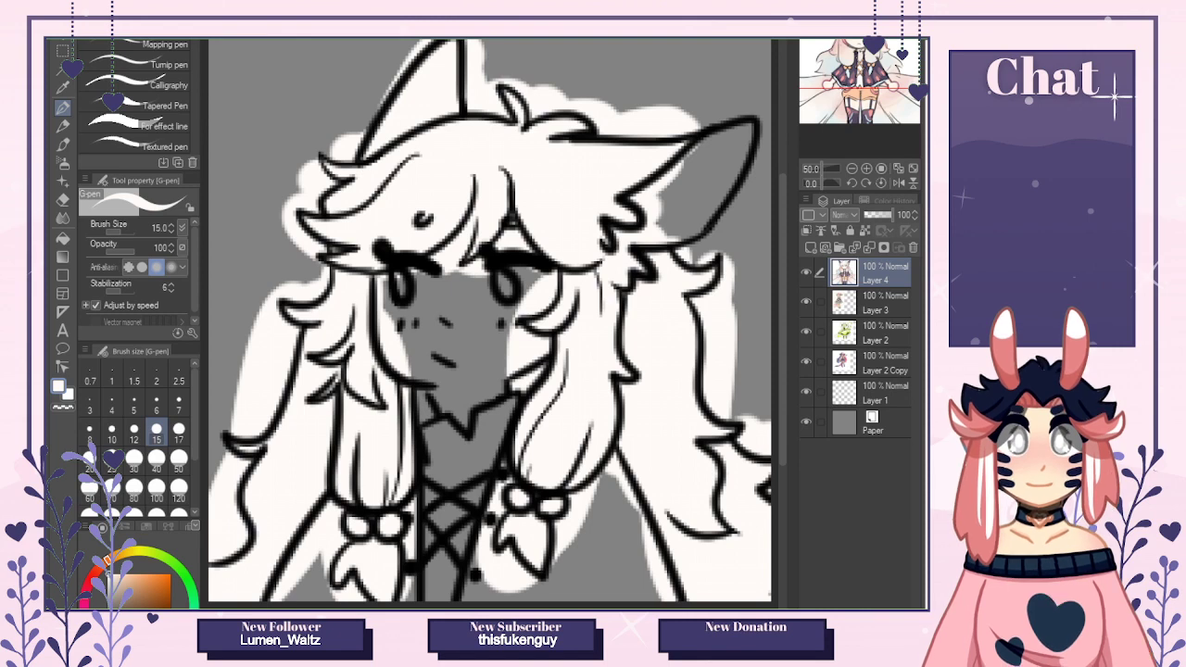
left_click(140, 588)
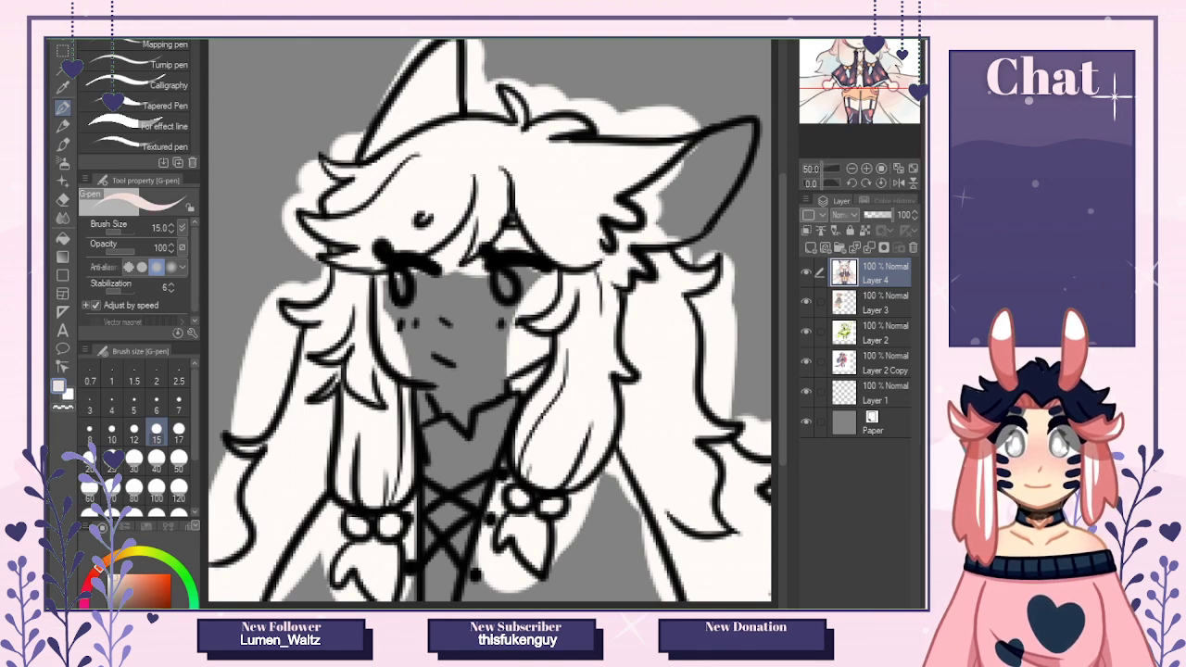
left_click(87, 587)
left_click(94, 574)
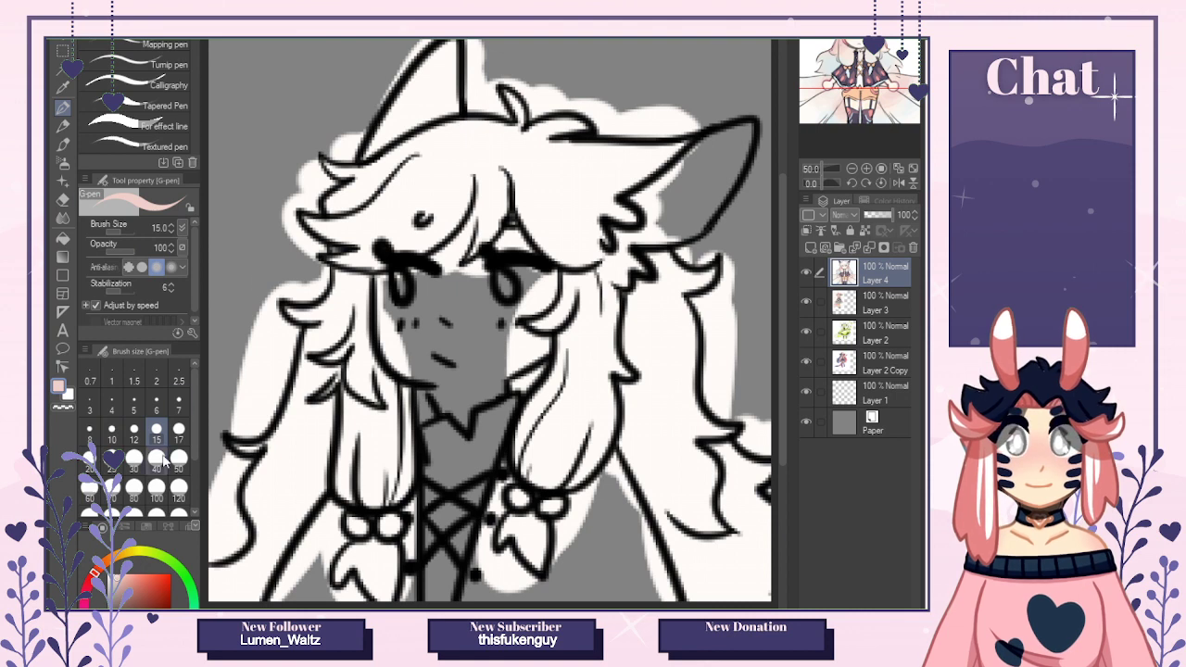
mouse_move(348, 370)
left_mouse_down()
mouse_move(278, 408)
mouse_move(310, 315)
mouse_move(333, 356)
mouse_move(320, 445)
mouse_move(375, 371)
left_mouse_up()
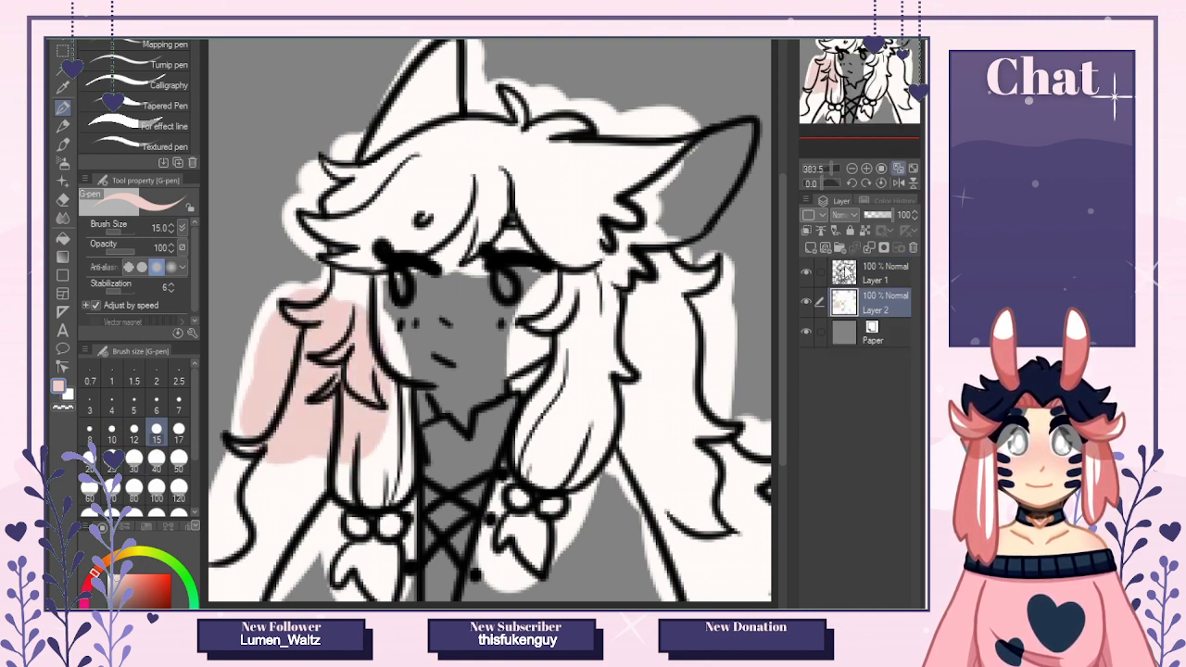
left_click(864, 231)
mouse_move(593, 326)
left_mouse_down()
mouse_move(640, 403)
mouse_move(673, 408)
mouse_move(663, 385)
mouse_move(686, 407)
mouse_move(723, 398)
left_mouse_up()
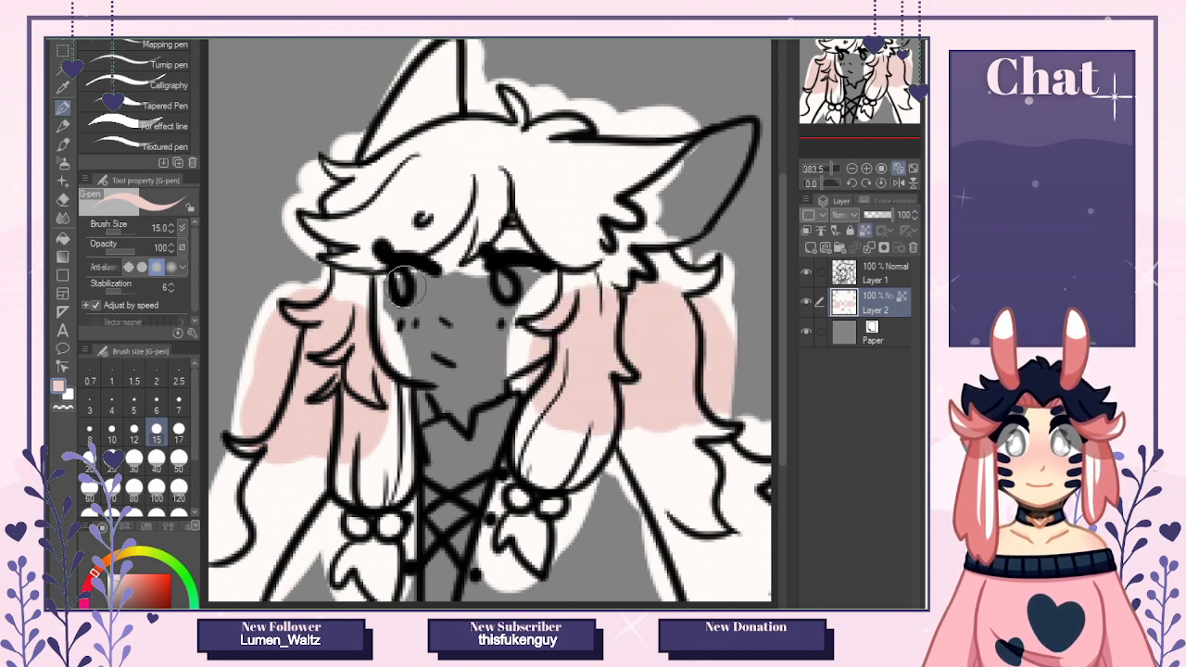
Paint light blue over the lower hair on both sides and add a light blue patch on the right side of the fringe.
key("x")
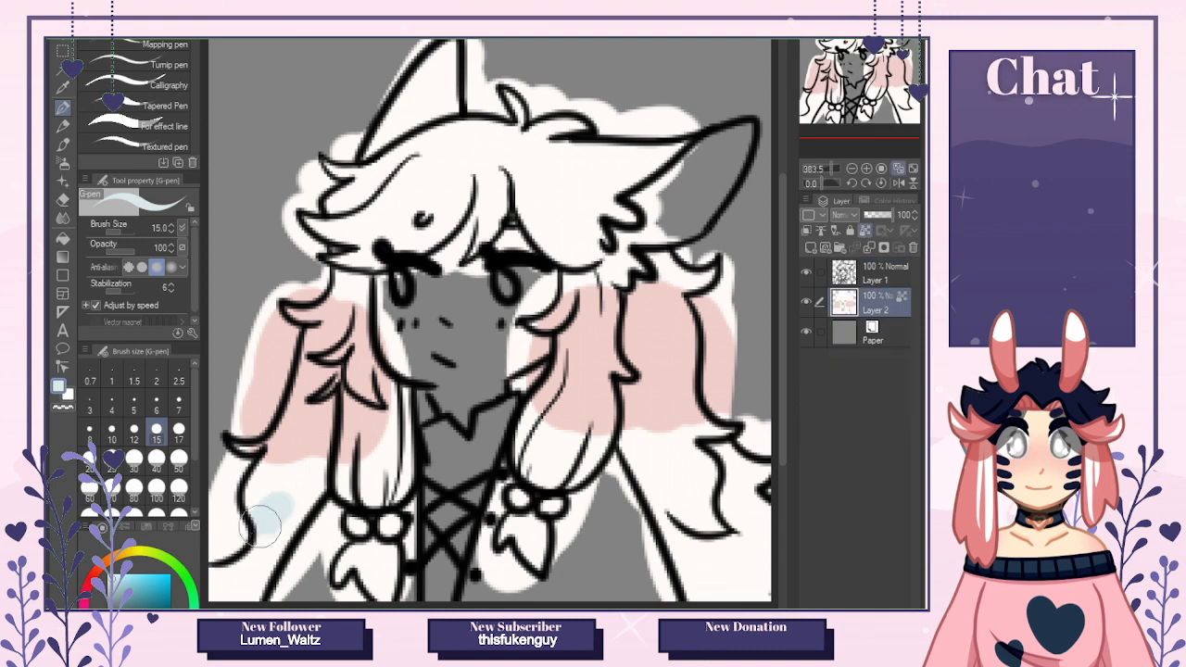
mouse_move(273, 539)
left_mouse_down()
mouse_move(302, 542)
mouse_move(307, 504)
mouse_move(304, 530)
mouse_move(358, 511)
mouse_move(337, 488)
mouse_move(365, 547)
left_mouse_up()
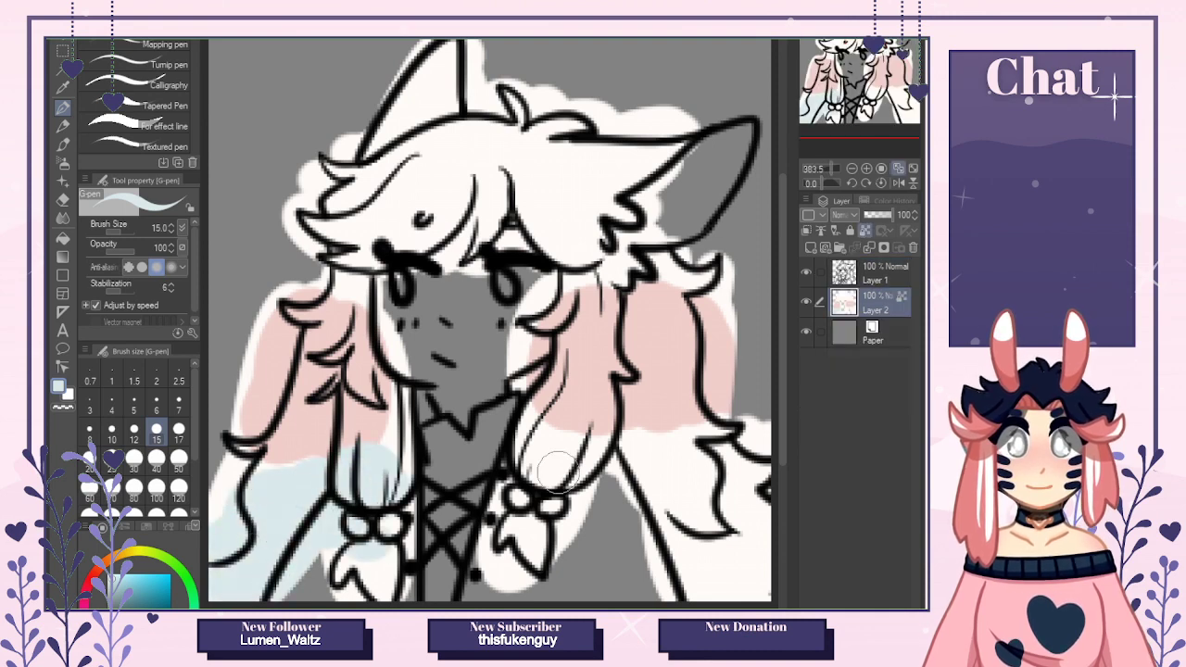
mouse_move(556, 469)
left_mouse_down()
mouse_move(715, 426)
mouse_move(743, 446)
mouse_move(712, 563)
mouse_move(671, 595)
left_mouse_up()
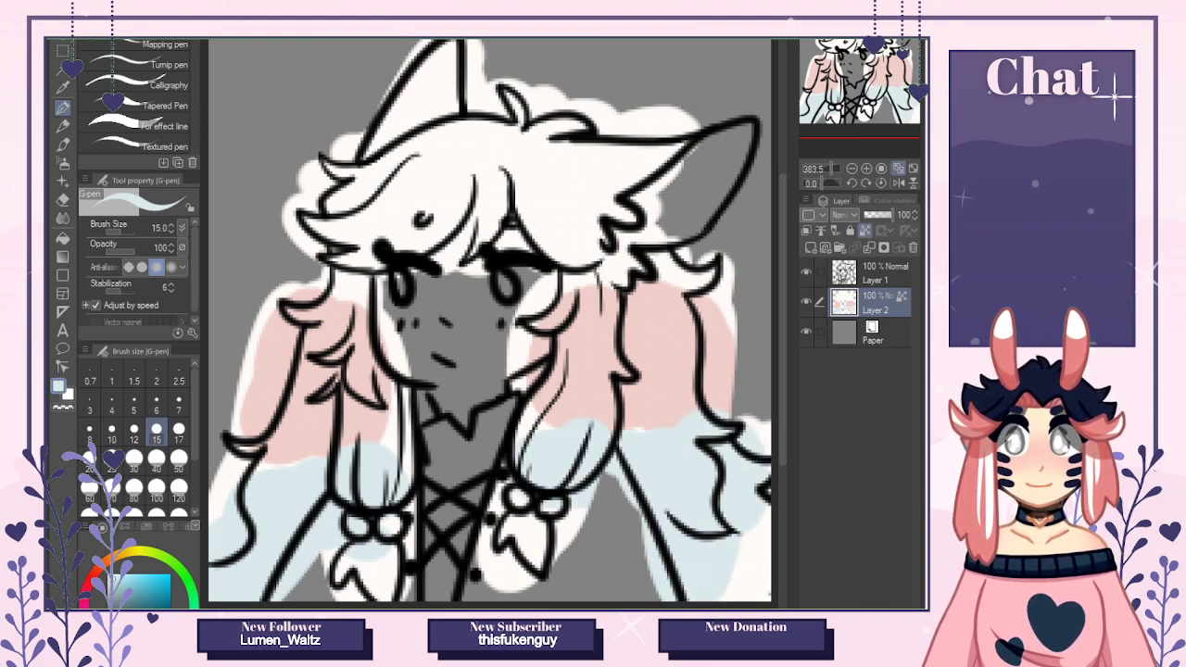
key("ctrl+Tab")
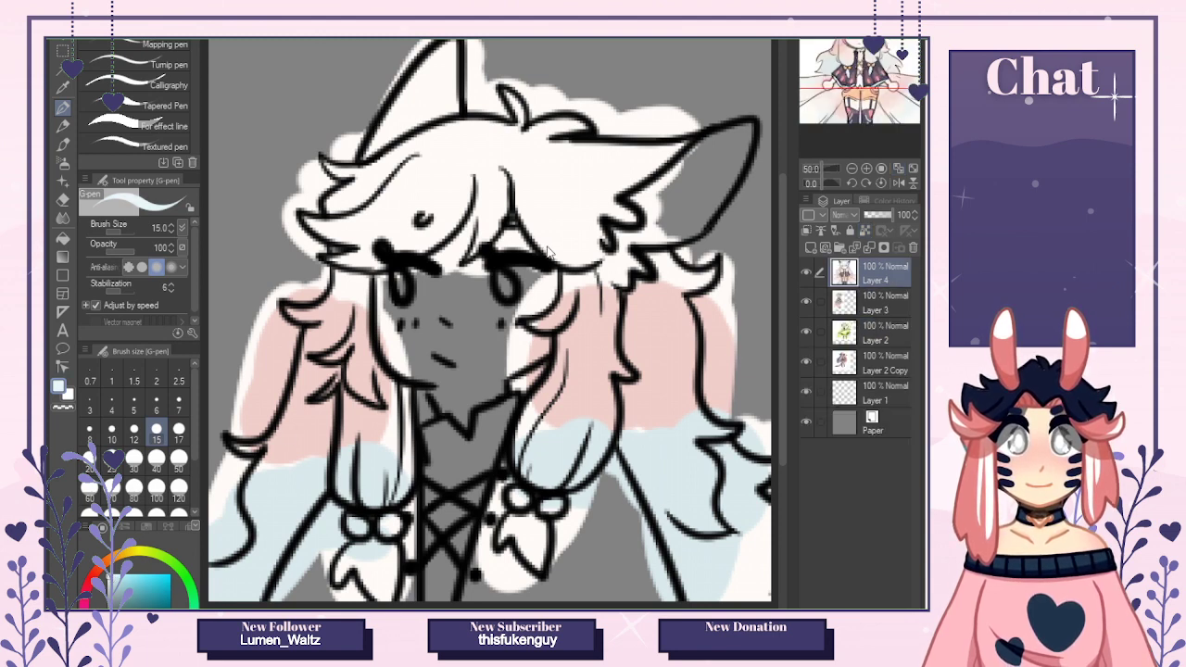
left_click(670, 422)
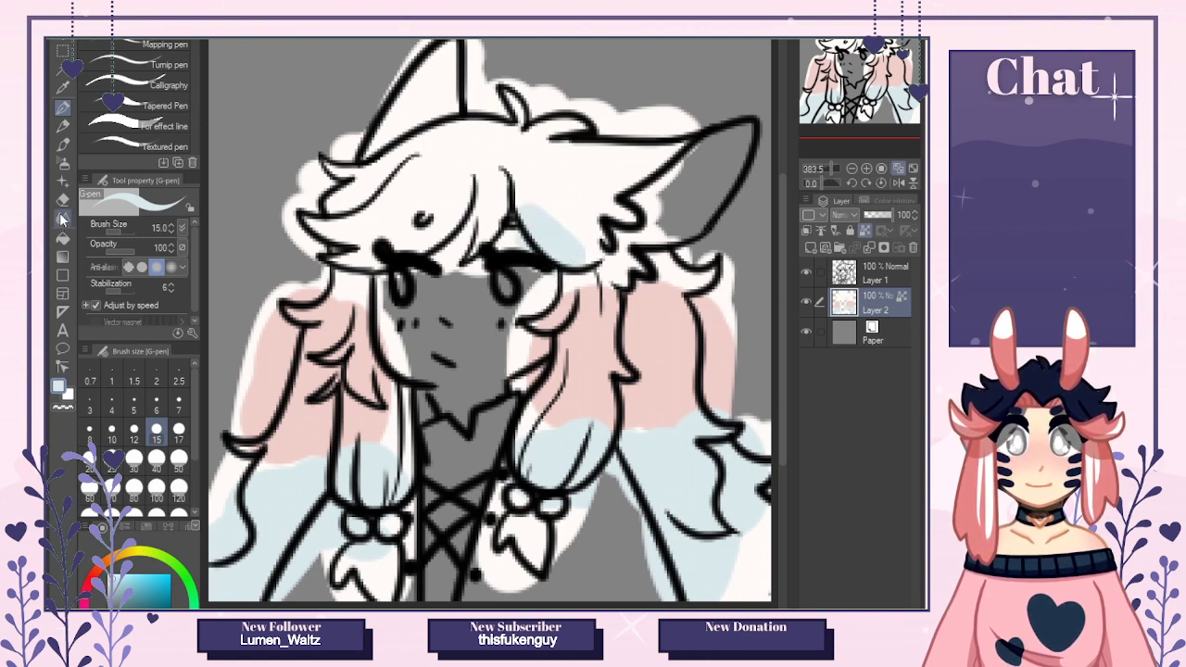
Soften the pink, blue and off-white transitions in the side hair and fringe using the Blend tool at size 15.
left_click(63, 217)
left_click(147, 114)
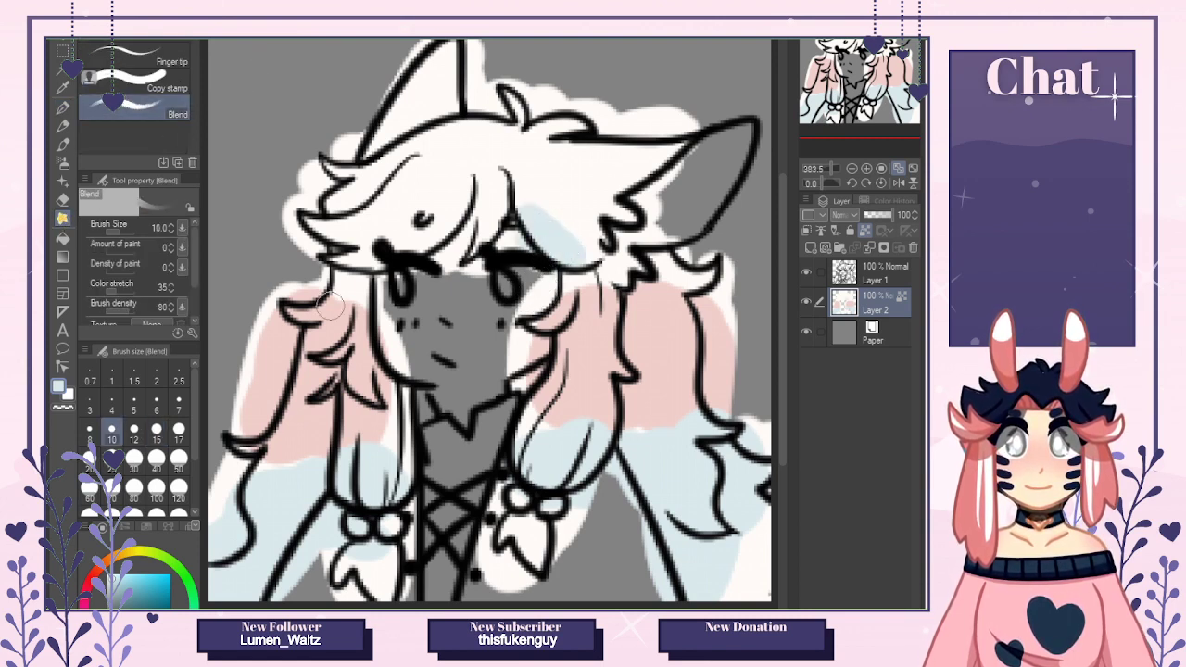
left_click(159, 433)
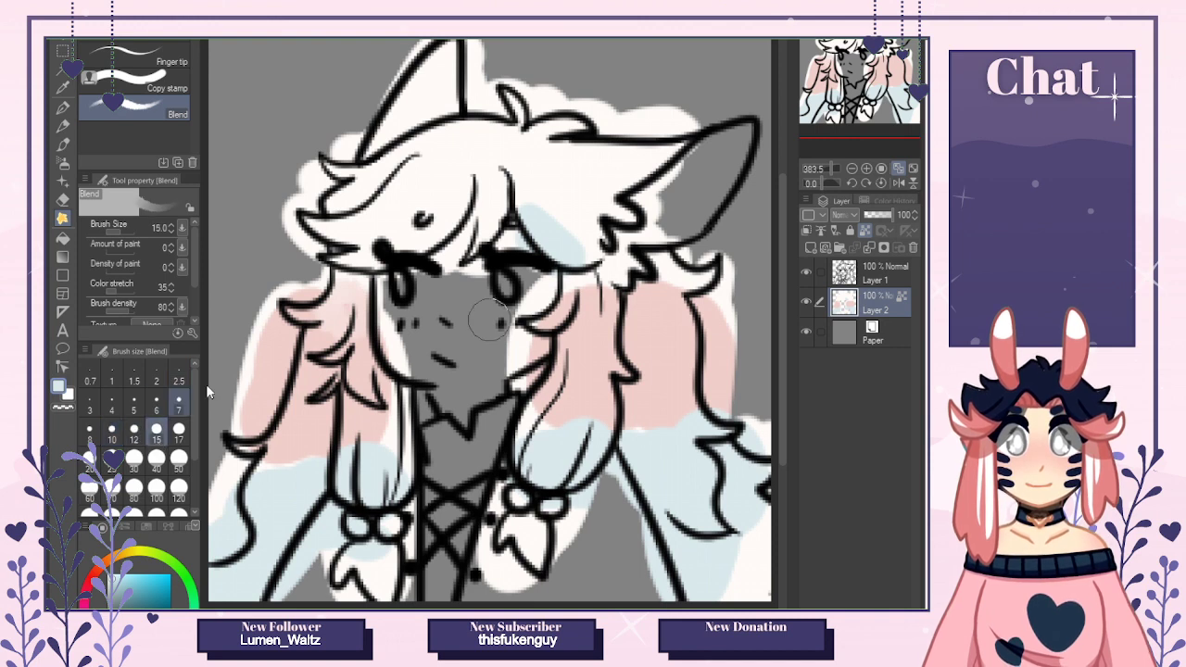
mouse_move(335, 322)
left_mouse_down()
mouse_move(316, 348)
mouse_move(382, 401)
mouse_move(401, 448)
mouse_move(338, 449)
mouse_move(381, 475)
mouse_move(365, 485)
mouse_move(384, 479)
mouse_move(353, 494)
mouse_move(376, 545)
mouse_move(356, 552)
mouse_move(356, 576)
mouse_move(390, 571)
mouse_move(367, 567)
mouse_move(315, 477)
mouse_move(258, 462)
mouse_move(325, 440)
mouse_move(262, 458)
mouse_move(285, 481)
mouse_move(256, 513)
mouse_move(318, 501)
mouse_move(255, 486)
mouse_move(263, 520)
left_mouse_up()
mouse_move(541, 456)
left_mouse_down()
mouse_move(523, 424)
mouse_move(583, 416)
mouse_move(600, 439)
mouse_move(535, 452)
mouse_move(605, 441)
mouse_move(586, 457)
mouse_move(631, 414)
mouse_move(660, 456)
mouse_move(610, 460)
mouse_move(690, 429)
mouse_move(660, 442)
mouse_move(740, 528)
mouse_move(756, 518)
mouse_move(729, 543)
mouse_move(724, 586)
mouse_move(761, 547)
mouse_move(741, 587)
left_mouse_up()
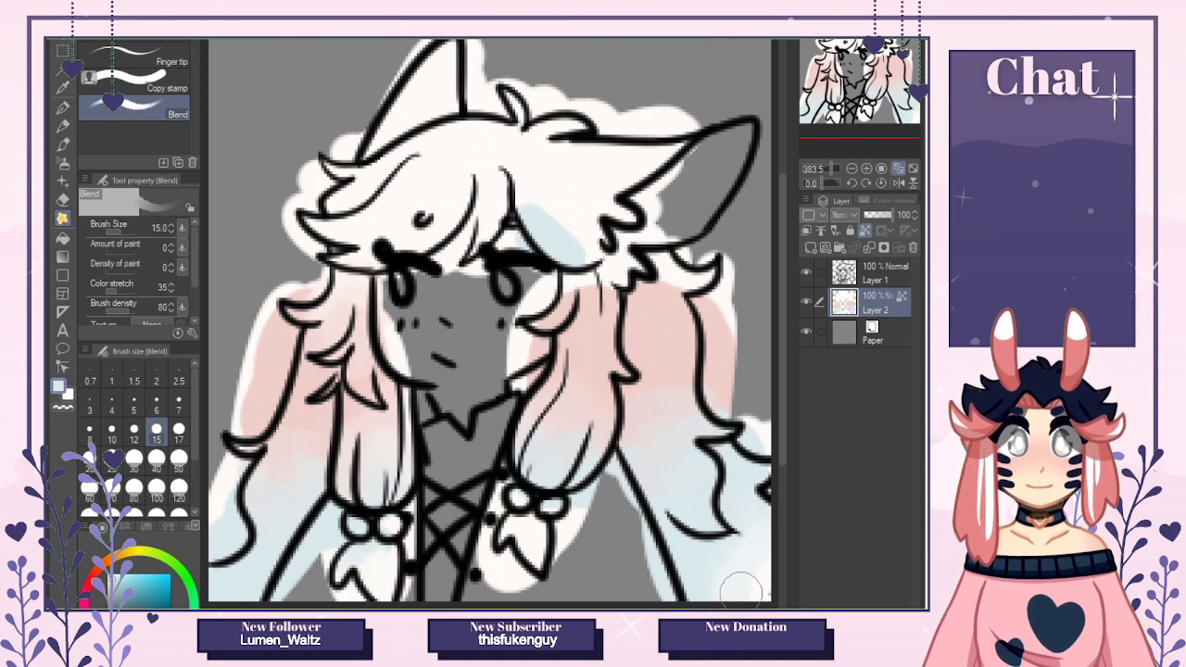
mouse_move(570, 222)
left_mouse_down()
mouse_move(515, 197)
mouse_move(603, 237)
mouse_move(550, 168)
mouse_move(585, 281)
mouse_move(563, 290)
mouse_move(620, 276)
mouse_move(601, 300)
mouse_move(529, 329)
mouse_move(613, 287)
mouse_move(612, 305)
mouse_move(654, 291)
mouse_move(696, 303)
mouse_move(654, 263)
mouse_move(681, 317)
mouse_move(654, 307)
left_mouse_up()
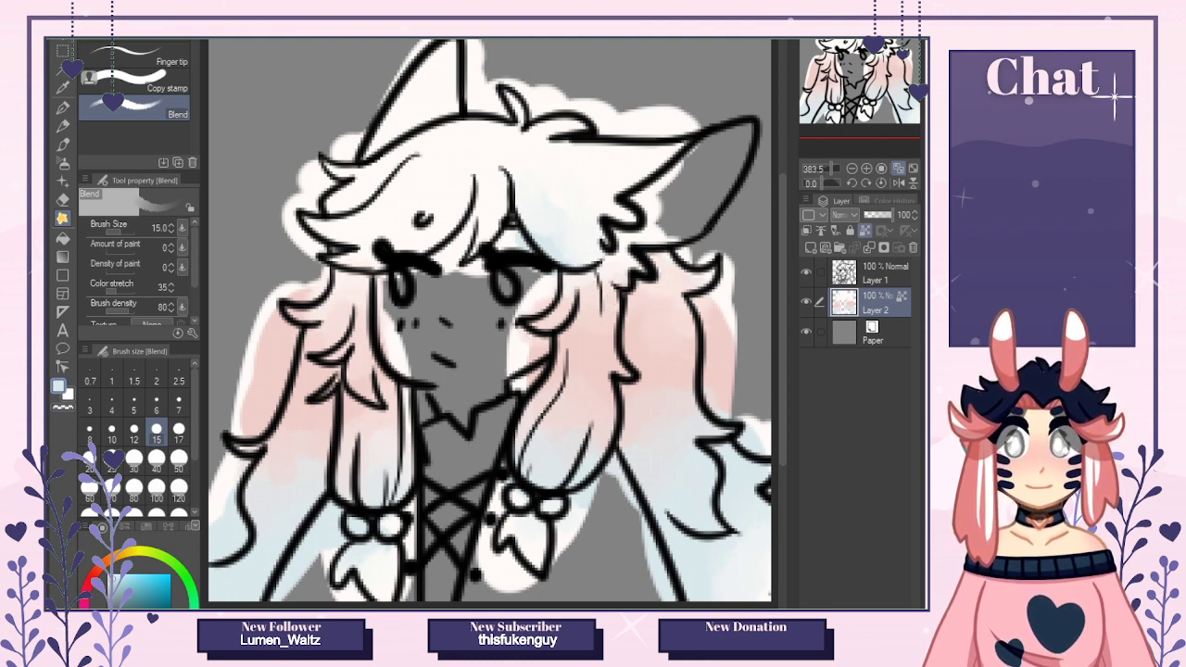
Paint thin white highlight streaks across the pink-to-blue bands of the side hair on Layer 2, using the G-pen at size 10.
key("ctrl+Tab")
left_click(106, 559)
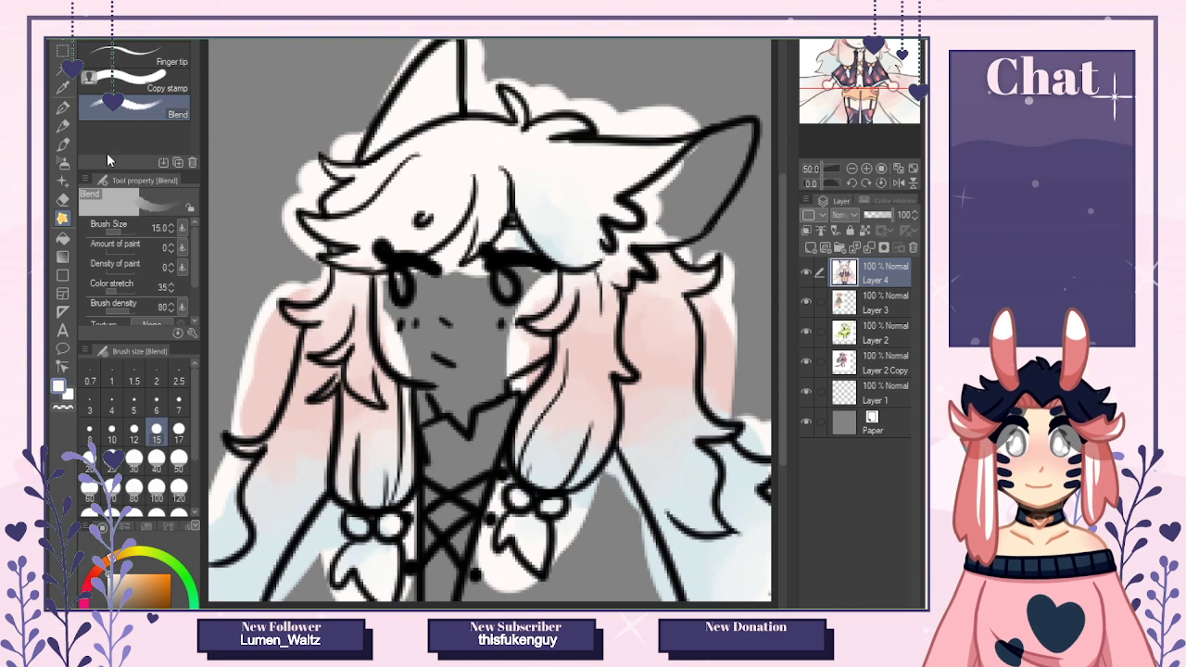
left_click(62, 108)
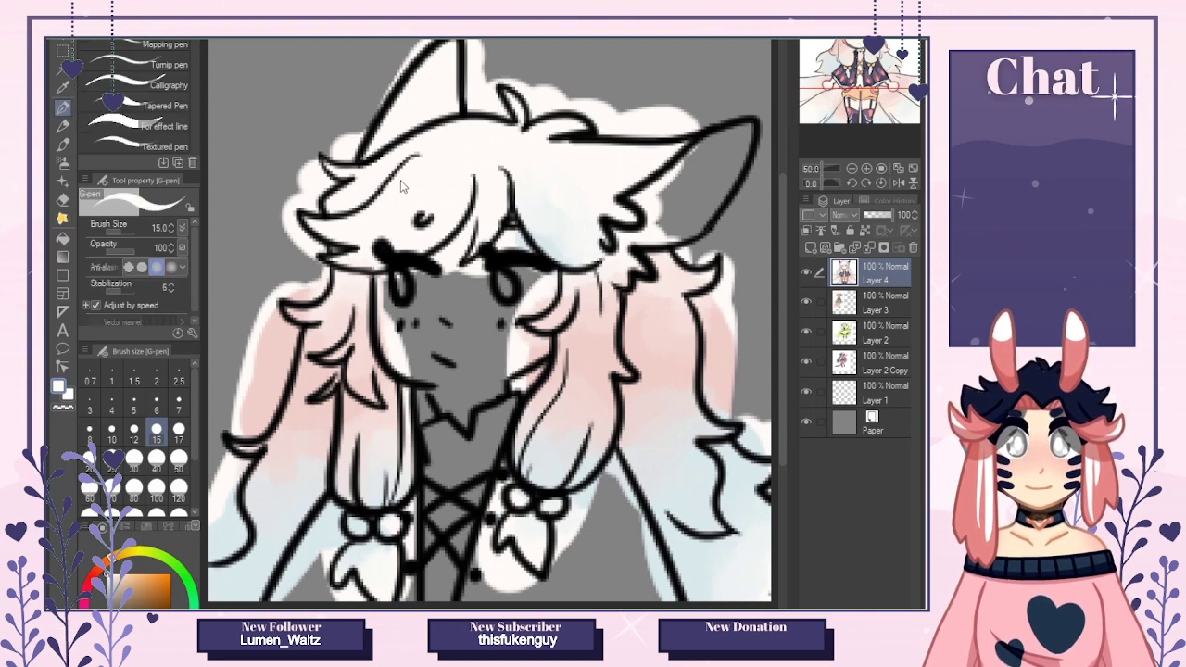
key("ctrl+Tab")
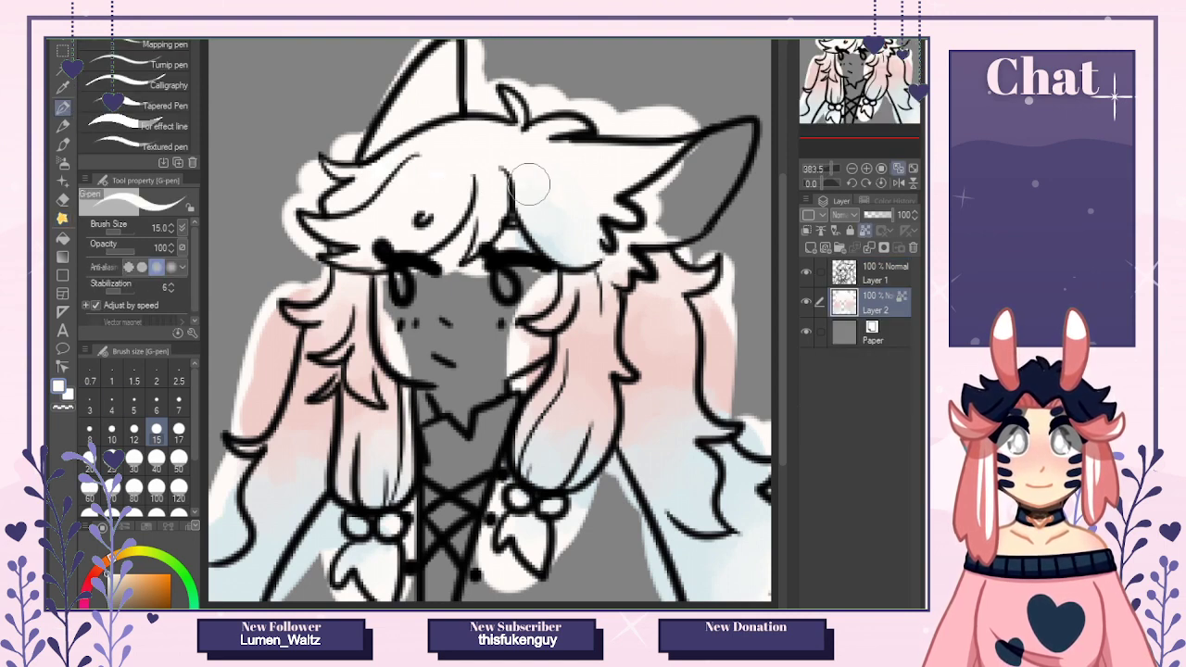
left_click(111, 434)
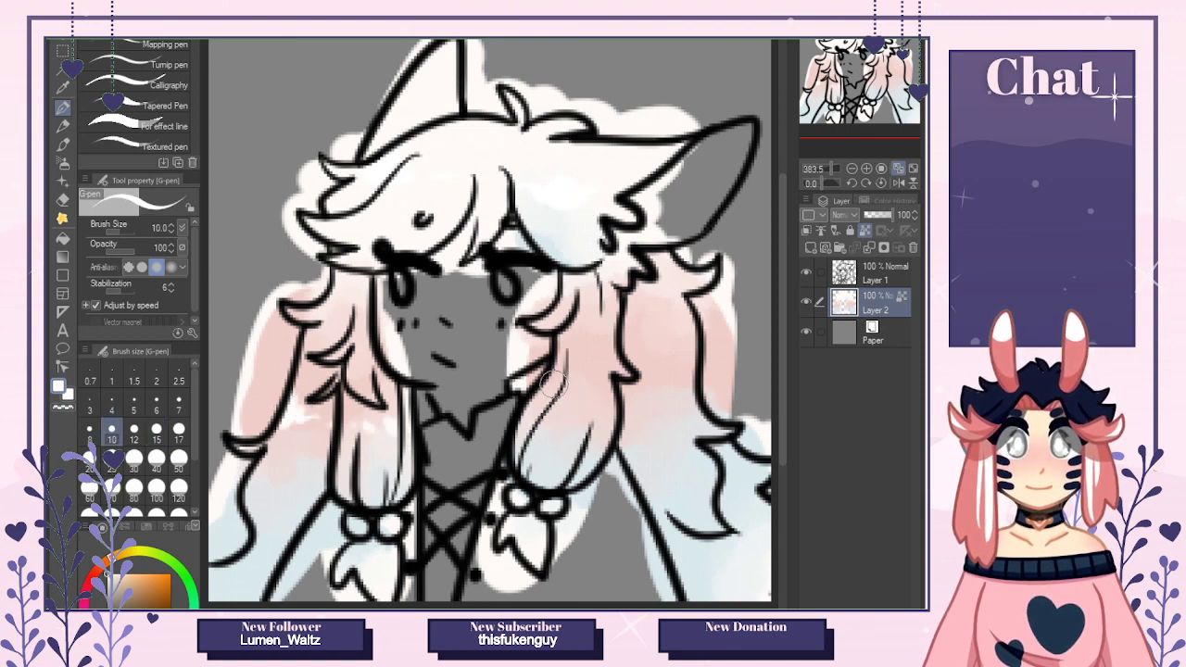
left_click_drag(568, 398, 695, 393)
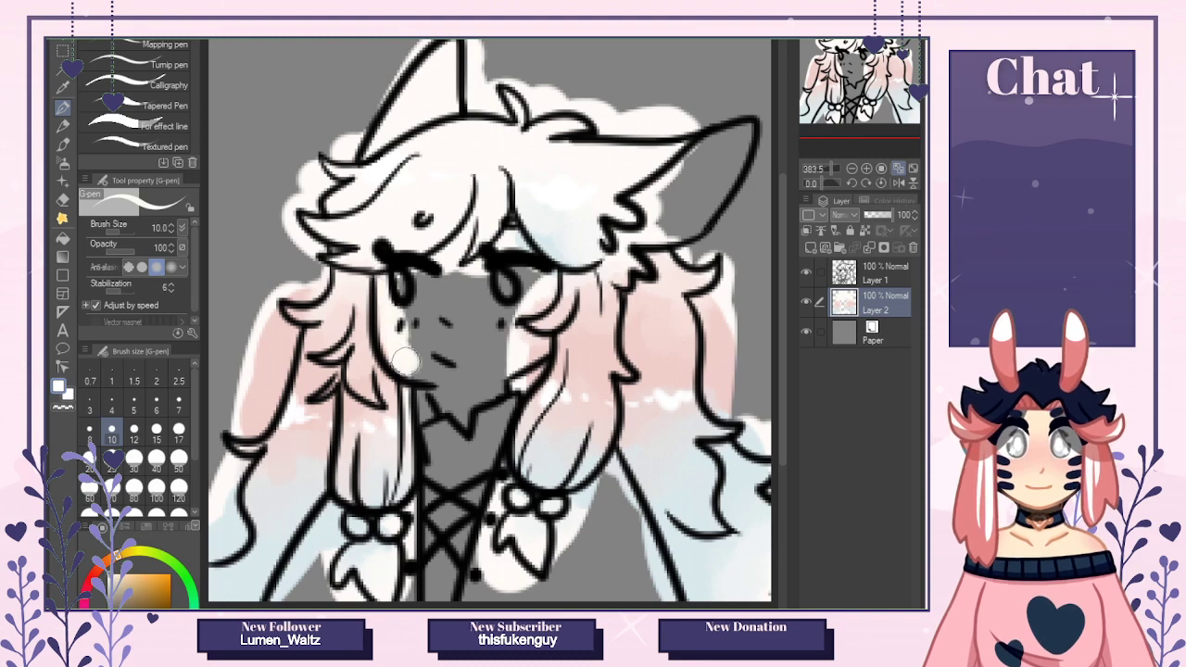
Fill the face and neck with a pale cream skin tone on Layer 2, with transparent pixels unlocked and the G-pen at size 10.
mouse_move(432, 375)
left_mouse_down()
mouse_move(454, 404)
mouse_move(447, 389)
left_mouse_up()
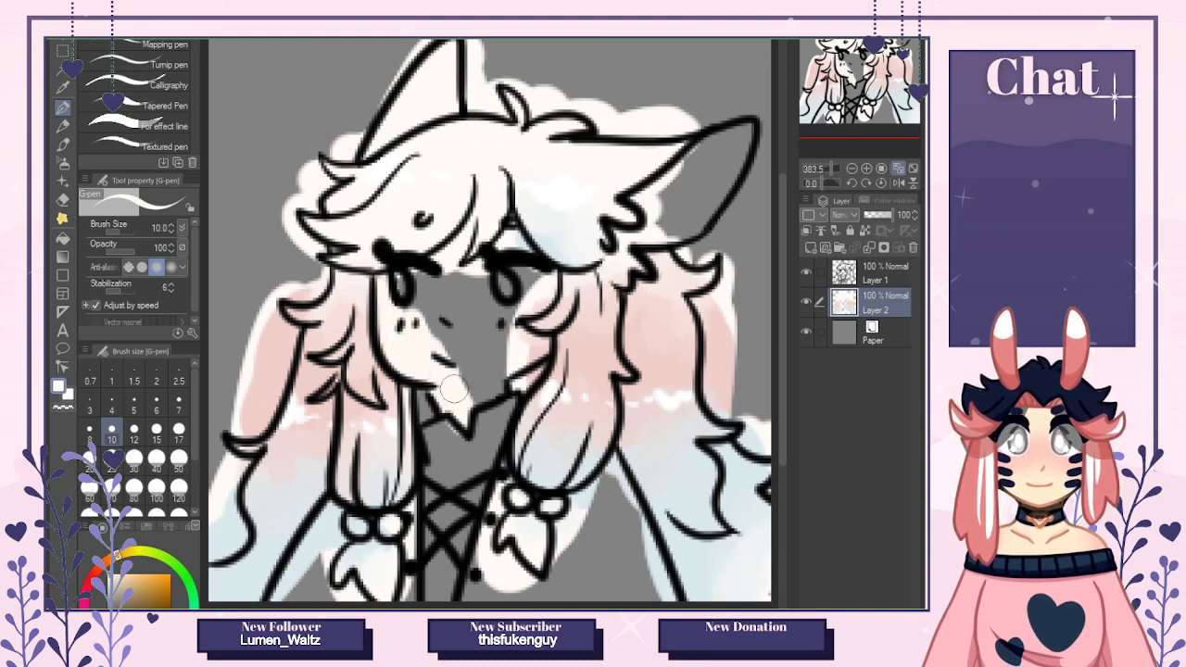
left_click(382, 452, "alt")
left_click_drag(381, 452, 317, 459)
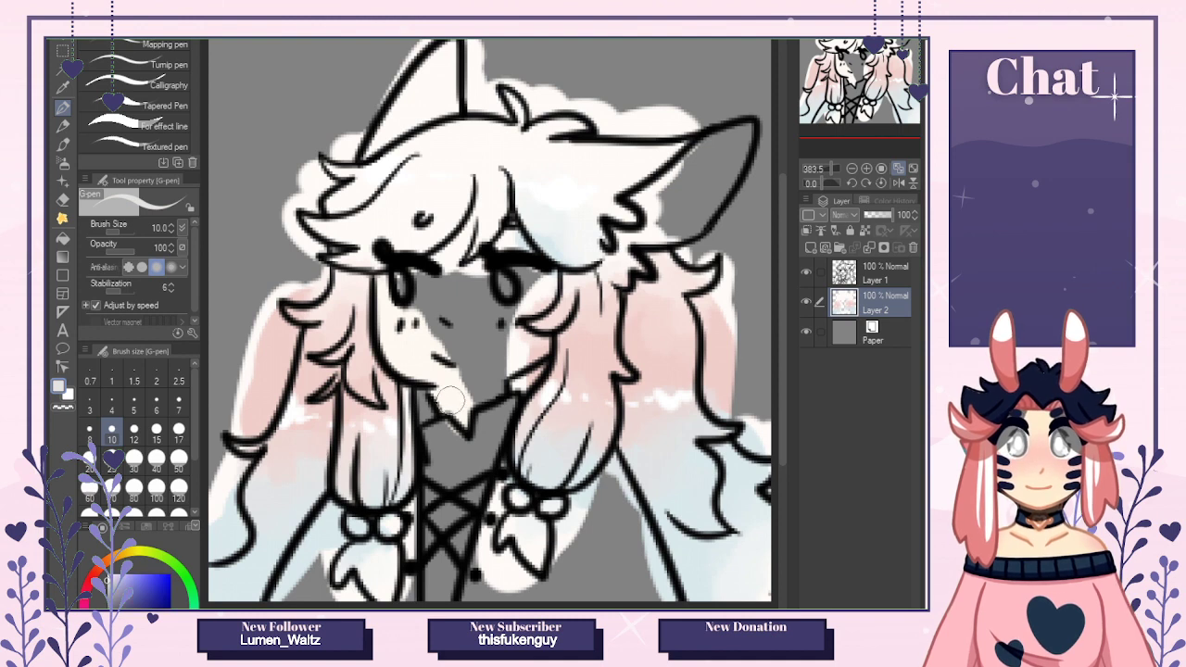
left_click_drag(425, 415, 432, 418)
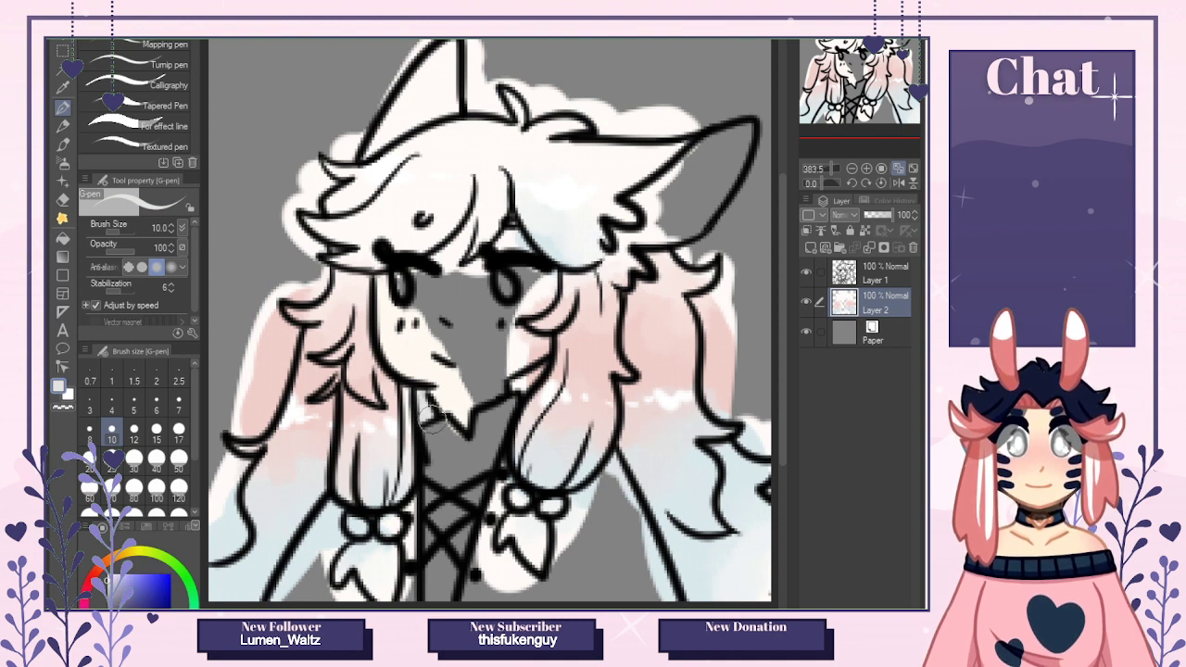
left_click(511, 386, "alt")
mouse_move(418, 393)
left_mouse_down()
mouse_move(432, 421)
mouse_move(418, 355)
mouse_move(459, 380)
mouse_move(480, 425)
mouse_move(487, 383)
mouse_move(546, 340)
mouse_move(487, 372)
mouse_move(534, 344)
mouse_move(509, 329)
left_mouse_up()
left_click(422, 368, "alt")
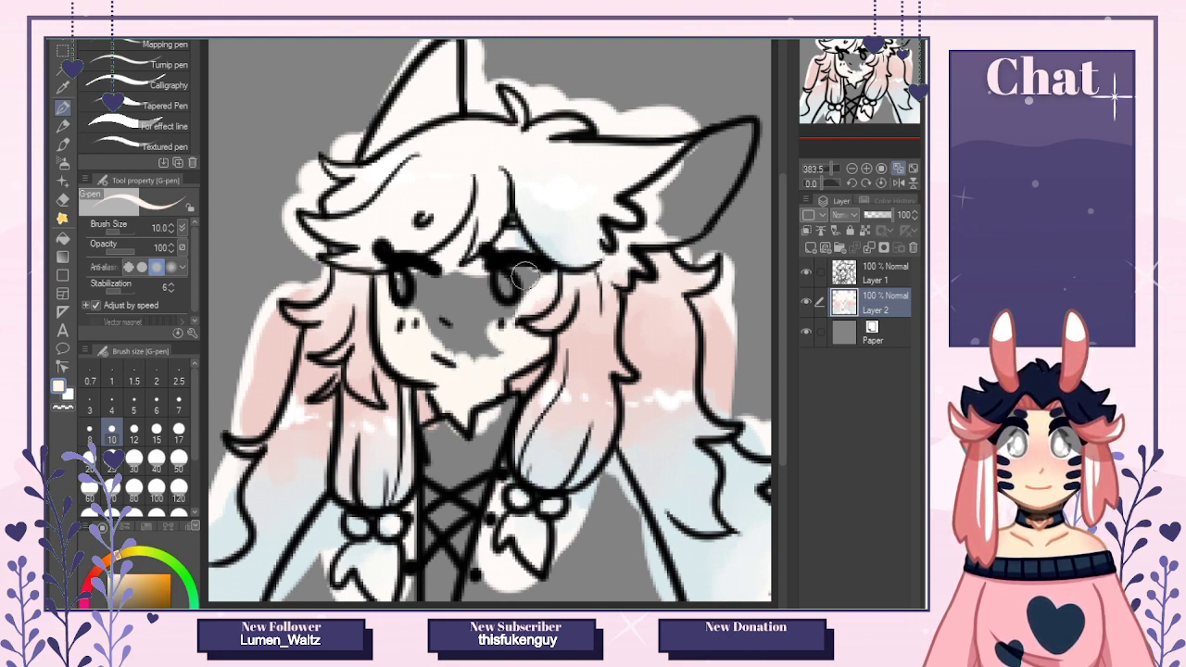
mouse_move(478, 272)
left_mouse_down()
mouse_move(522, 301)
mouse_move(475, 353)
mouse_move(452, 257)
mouse_move(465, 237)
mouse_move(410, 285)
mouse_move(473, 306)
mouse_move(498, 348)
mouse_move(468, 355)
mouse_move(460, 330)
mouse_move(485, 315)
mouse_move(498, 347)
left_mouse_up()
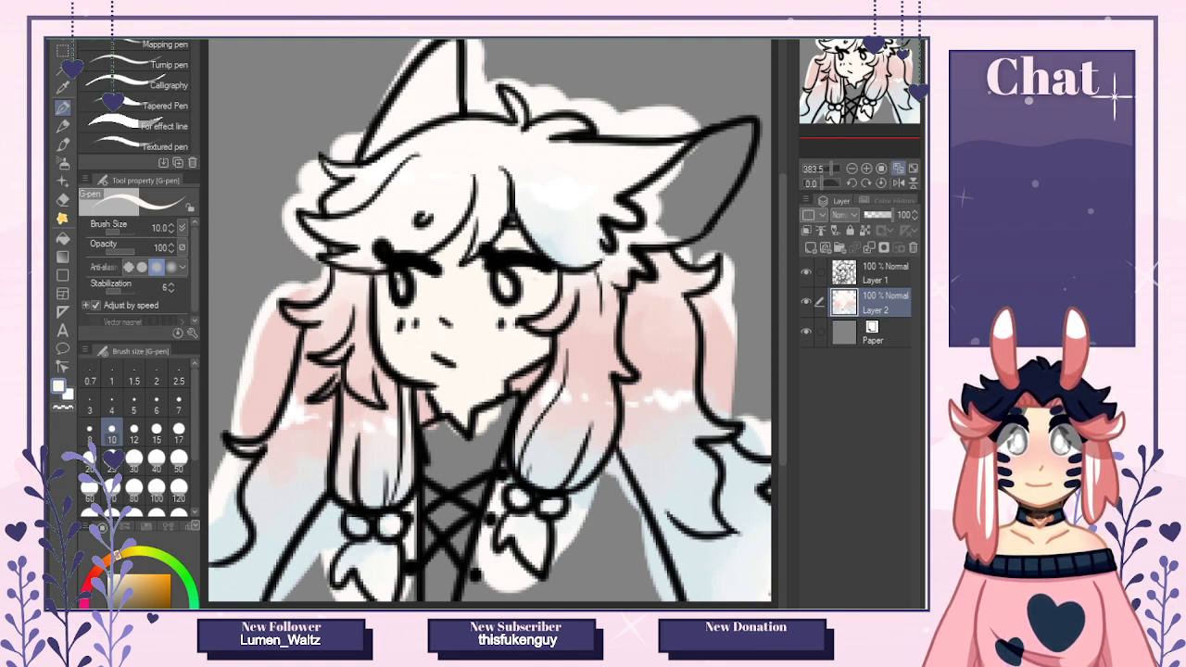
Clean up and redraw the black neck line between jaw and collar on Layer 1, using the Hard eraser and G-pen at size 6.
left_click(880, 272)
left_click(65, 392)
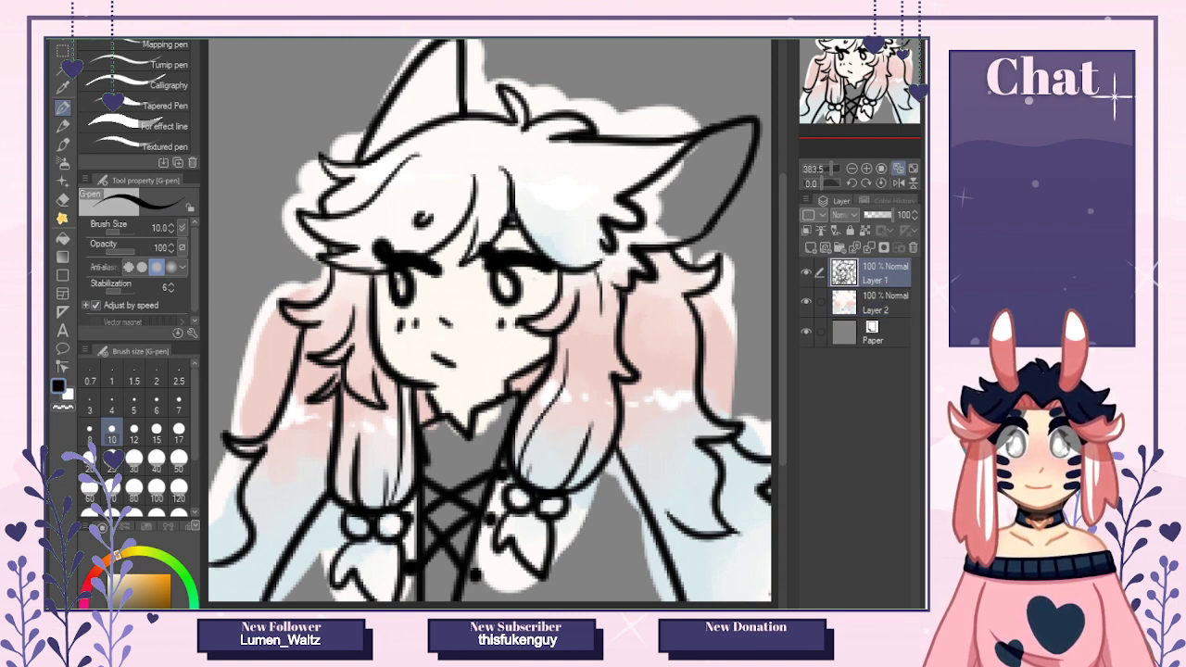
left_click(156, 406)
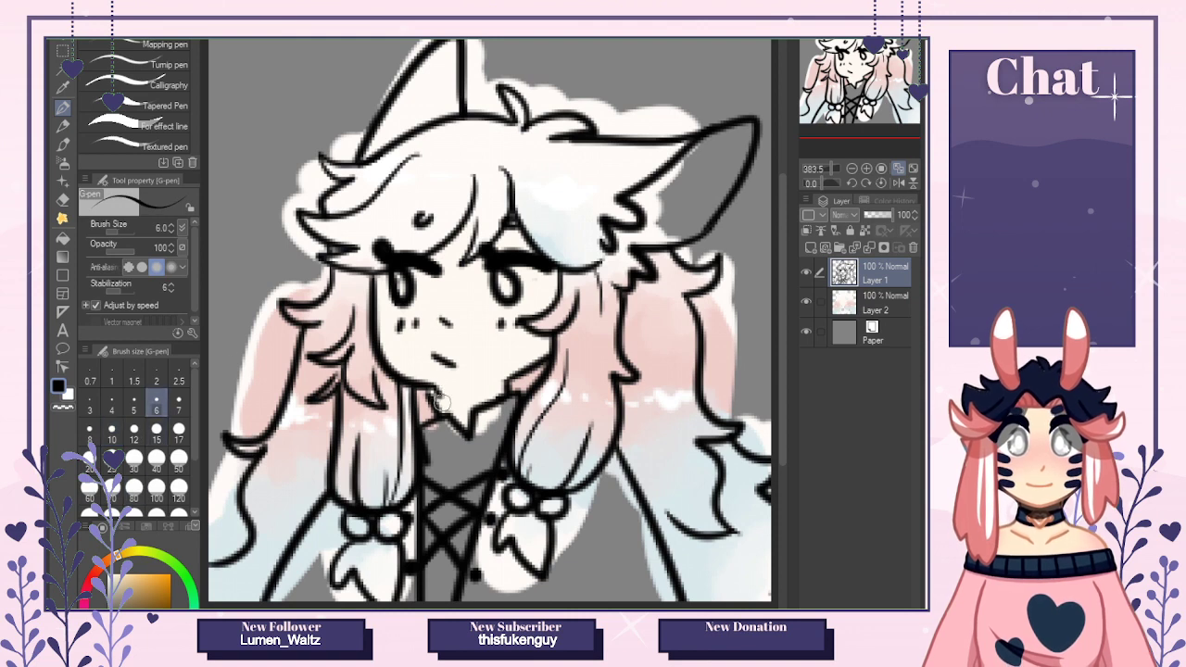
left_click(62, 200)
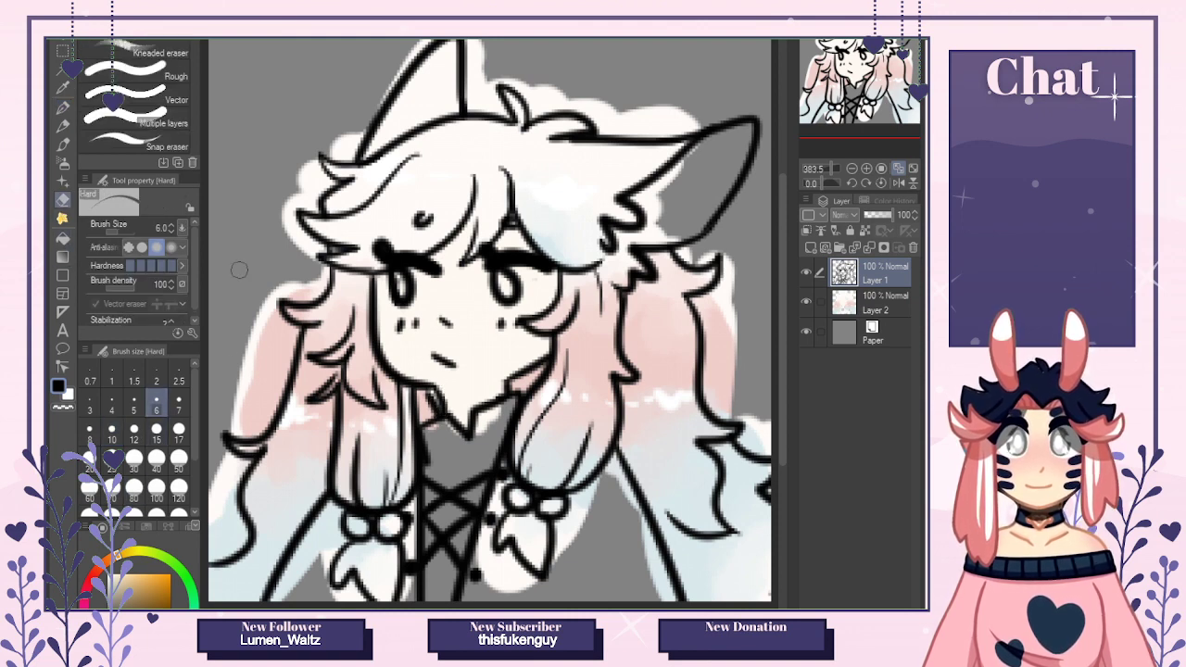
left_click_drag(452, 394, 434, 404)
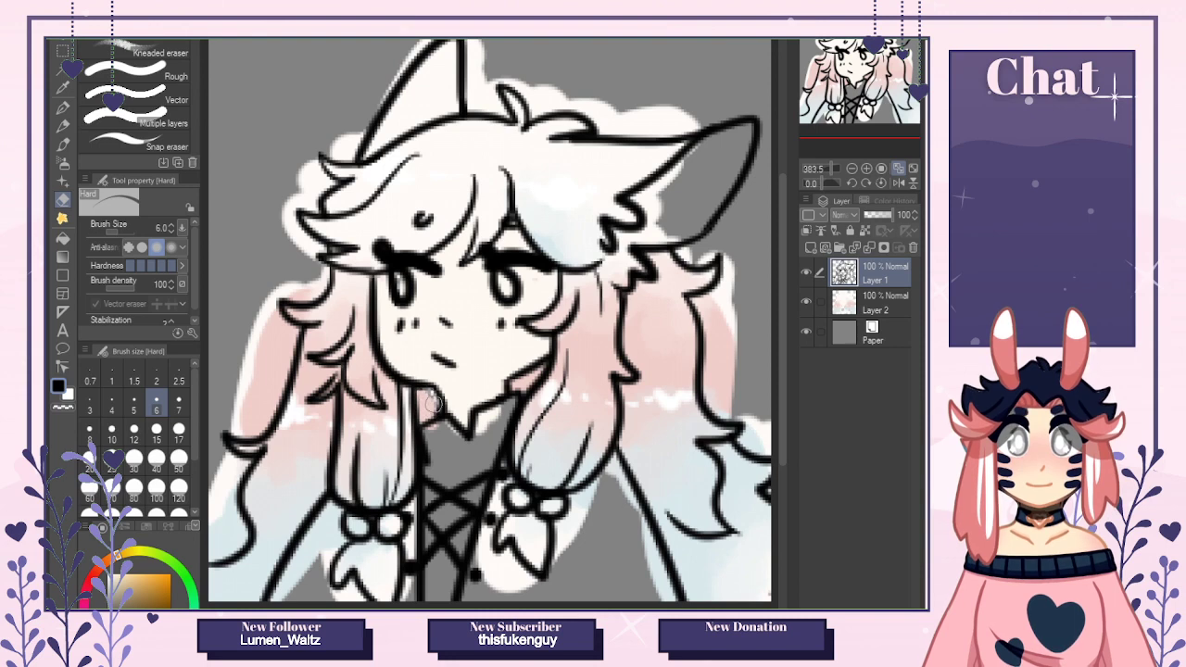
left_click(62, 108)
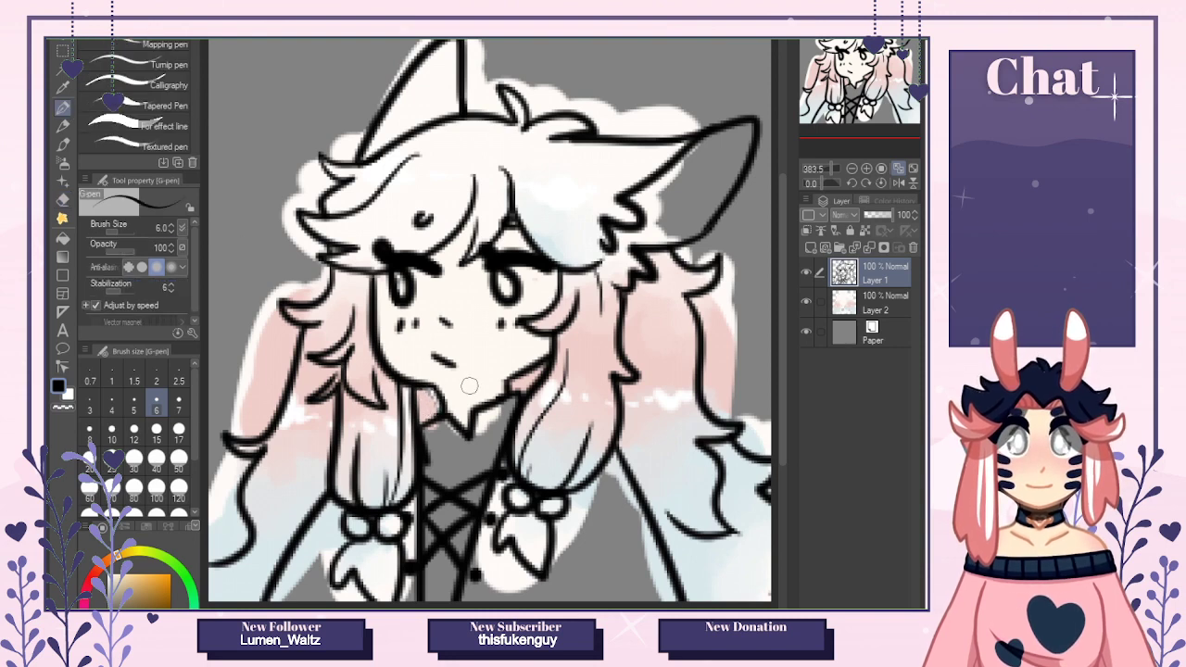
left_click_drag(422, 388, 441, 421)
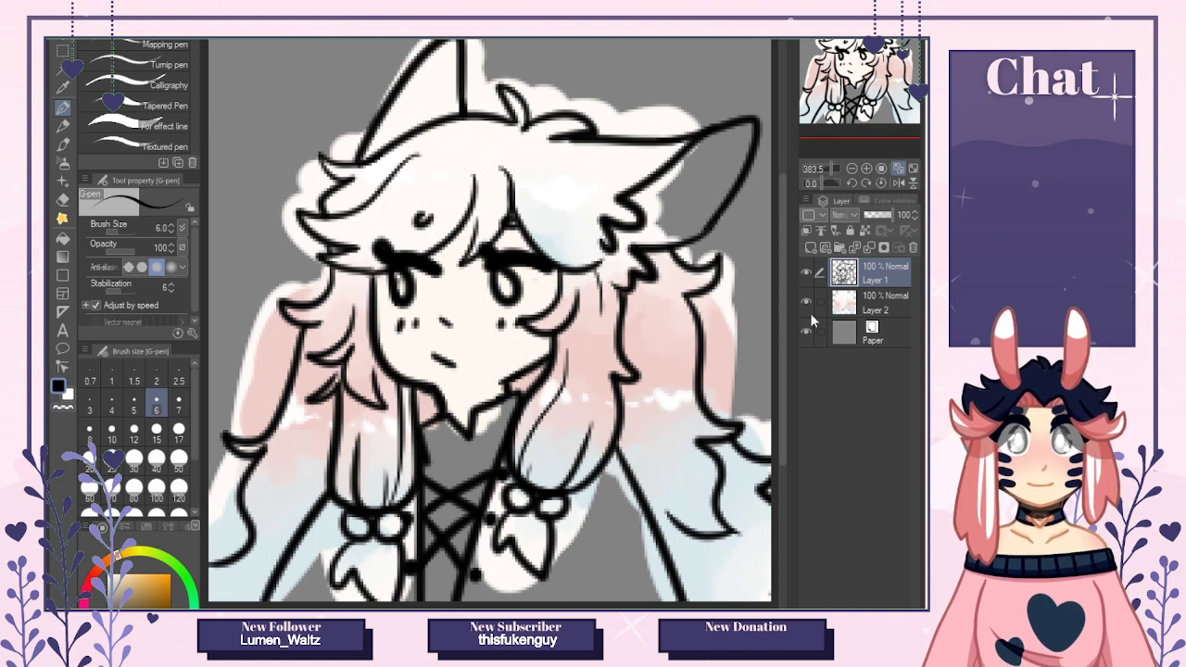
Fill the small gap beside the neck with sampled pale pink on Layer 2.
left_click(854, 304)
left_click(433, 405, "alt")
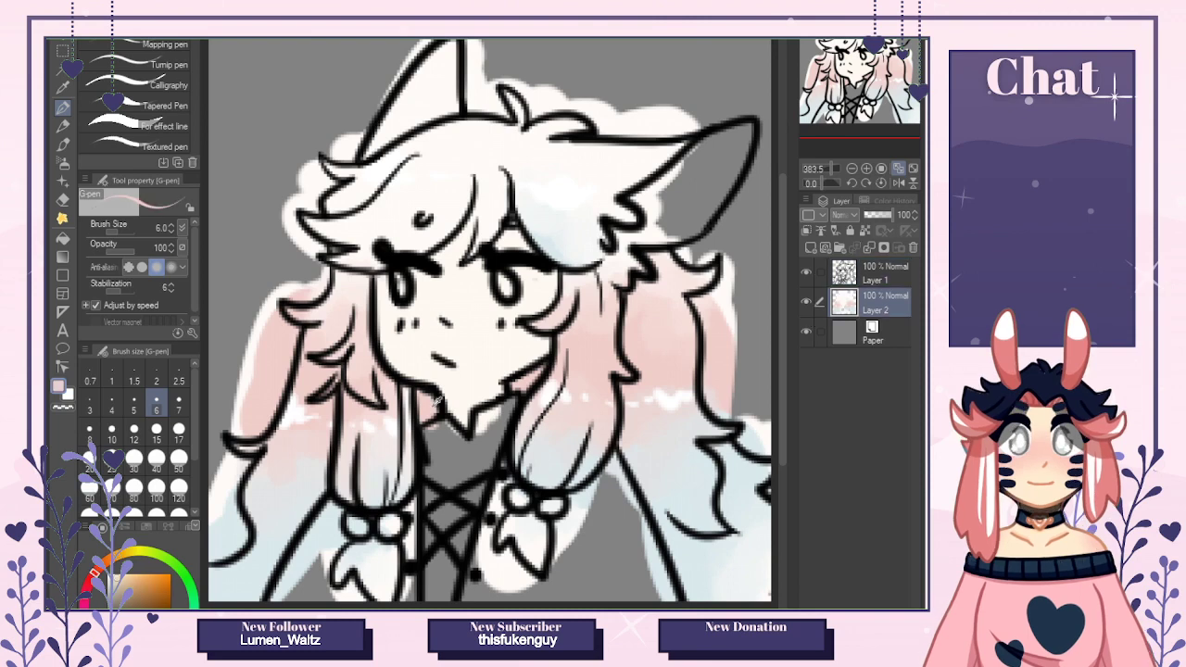
left_click(435, 398, "alt")
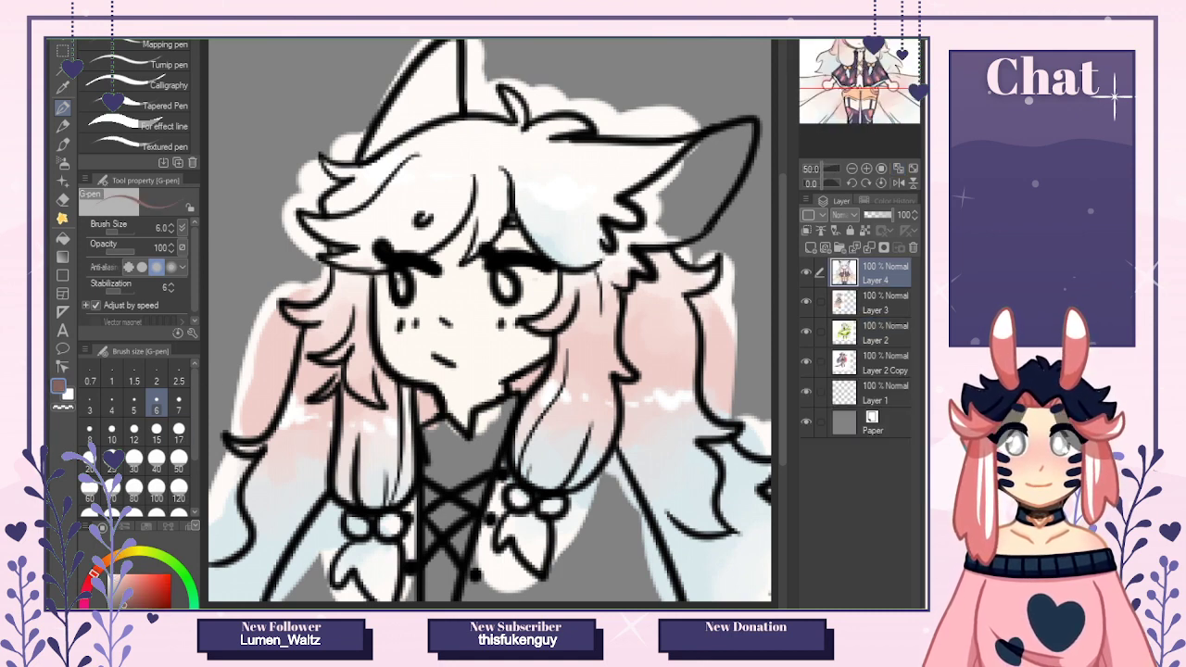
left_click(866, 169)
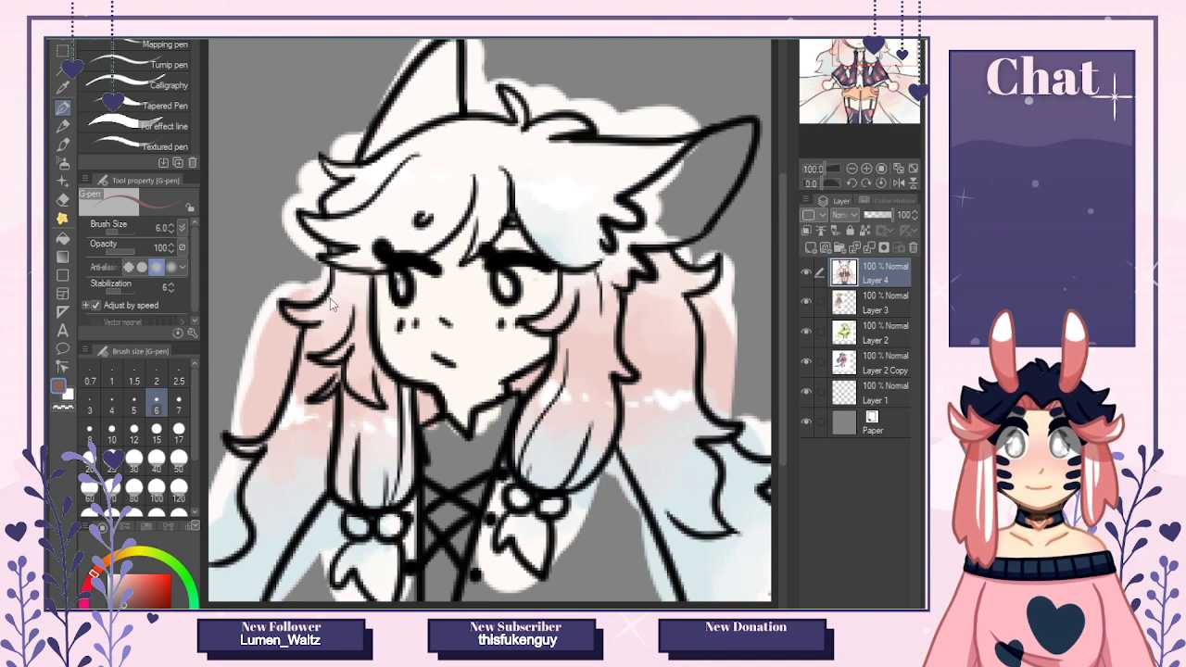
key("x")
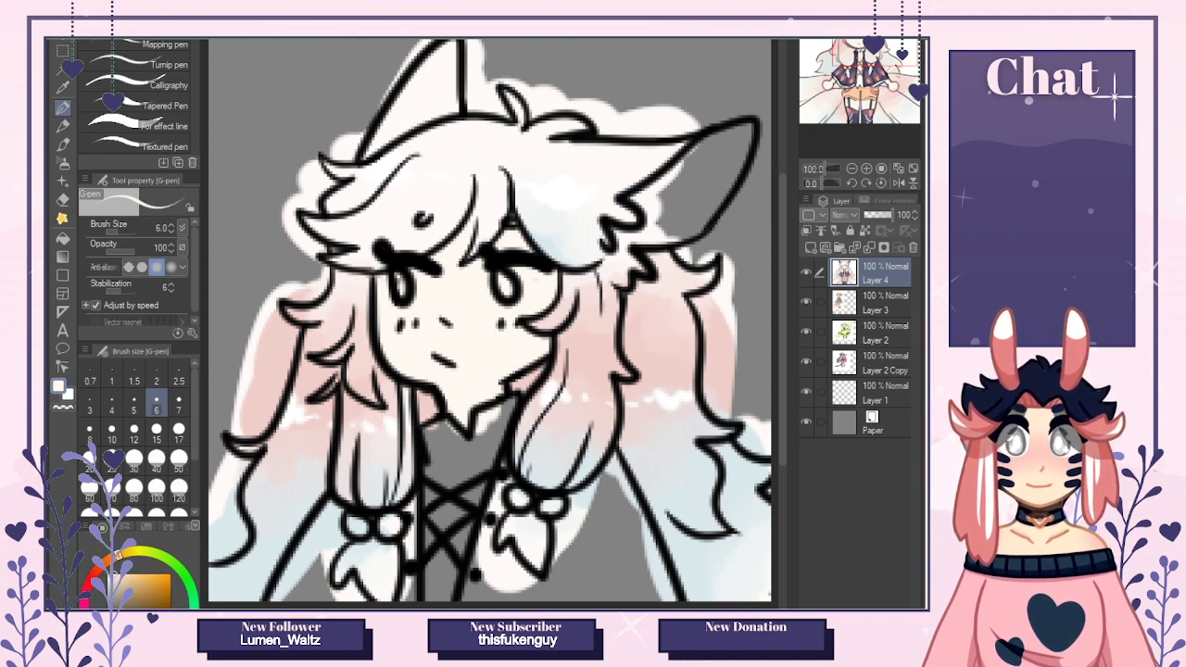
left_click(381, 358)
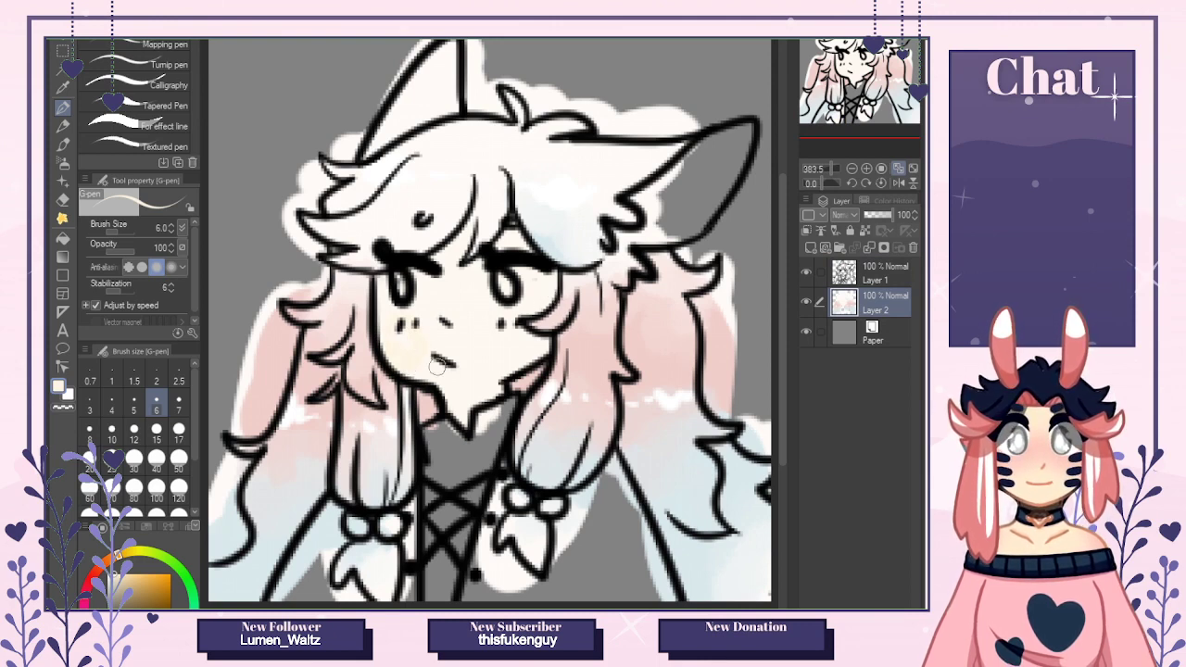
Paint peach blush patches on both cheeks on Layer 2, using the G-pen at size 6.
left_click(109, 563)
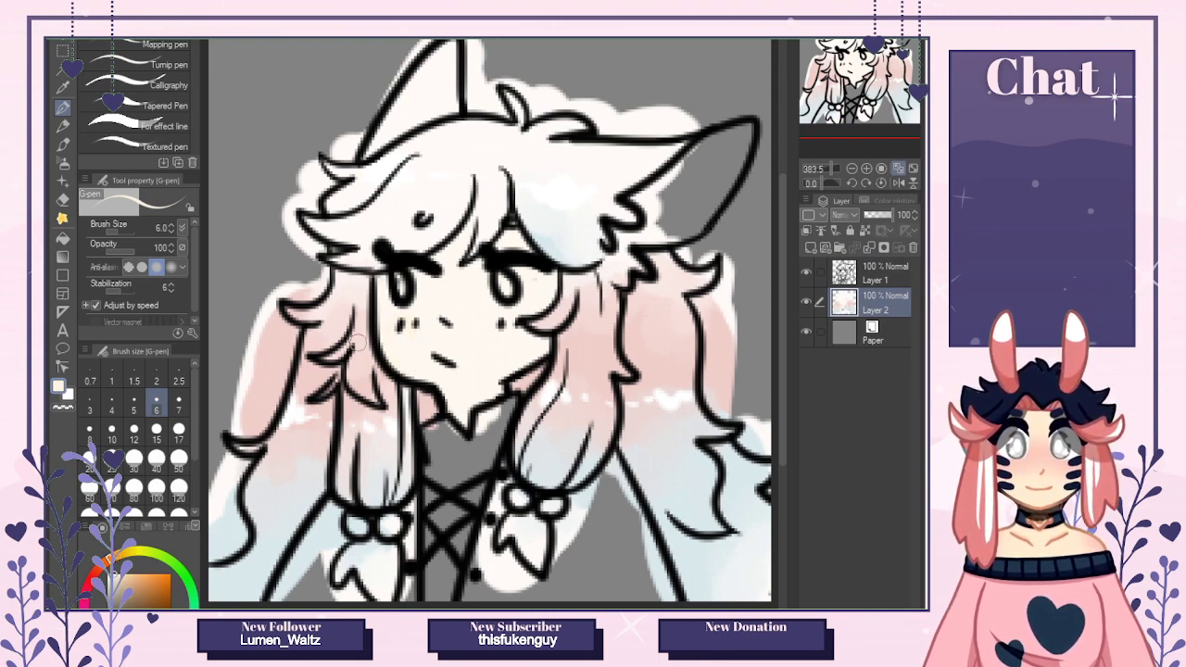
left_click(105, 573)
left_click(126, 576)
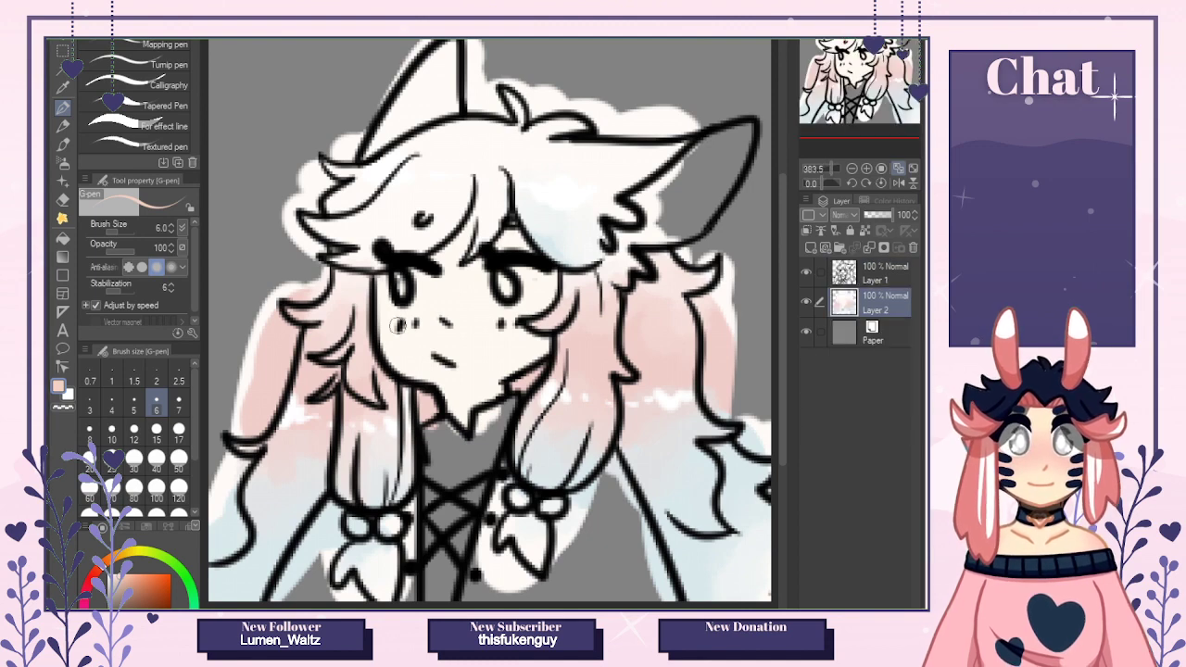
mouse_move(407, 323)
left_mouse_down()
mouse_move(400, 356)
mouse_move(375, 339)
left_mouse_up()
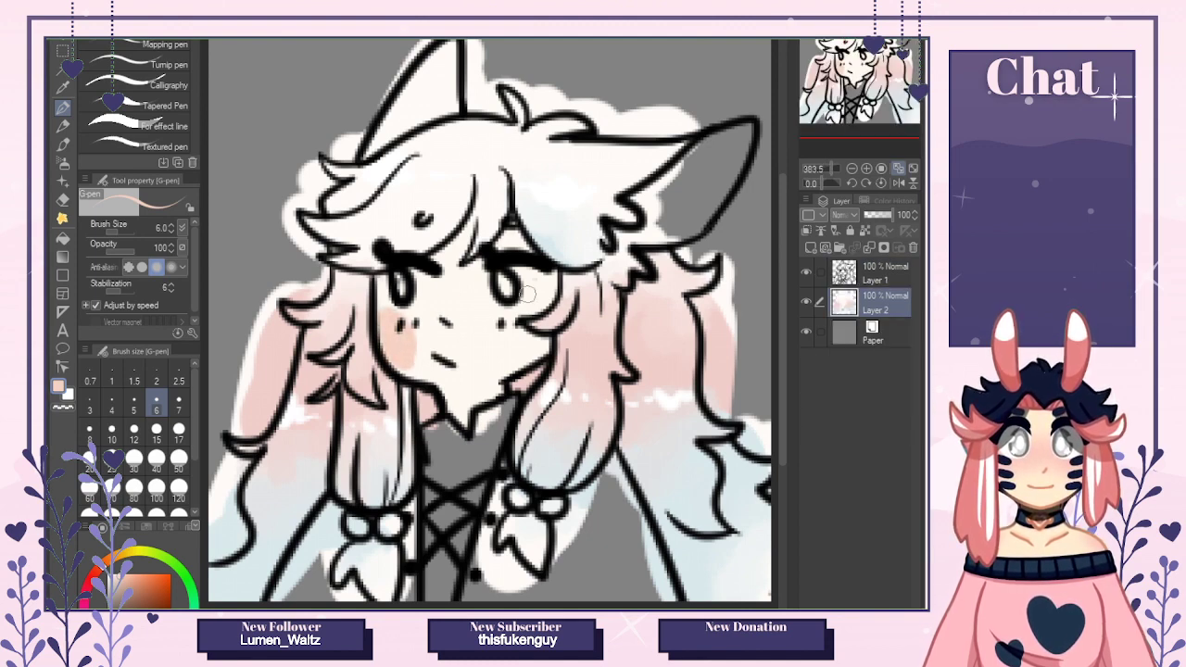
mouse_move(528, 295)
left_mouse_down()
mouse_move(530, 351)
mouse_move(519, 358)
mouse_move(537, 345)
mouse_move(542, 305)
mouse_move(504, 309)
left_mouse_up()
Soften the cheek blush into the skin across the face with the Blend tool at size 15.
key("j")
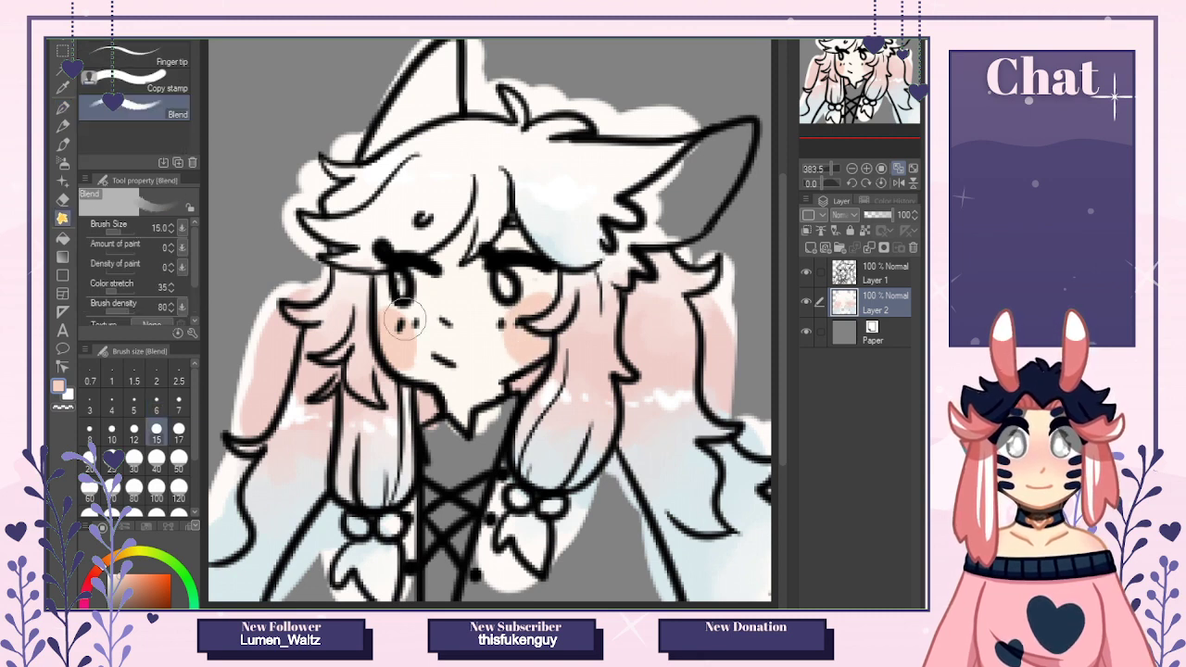
mouse_move(407, 319)
left_mouse_down()
mouse_move(423, 368)
mouse_move(440, 325)
mouse_move(388, 298)
left_mouse_up()
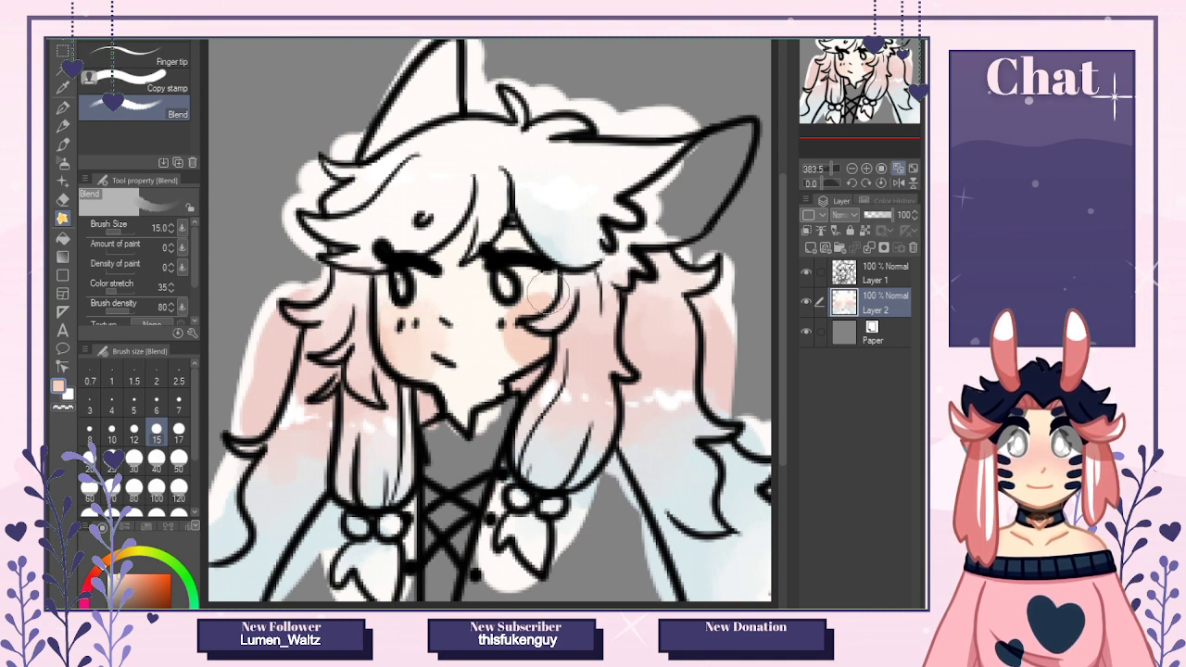
mouse_move(549, 293)
left_mouse_down()
mouse_move(502, 310)
mouse_move(526, 349)
mouse_move(492, 322)
mouse_move(482, 331)
mouse_move(486, 360)
mouse_move(519, 354)
mouse_move(449, 321)
left_mouse_up()
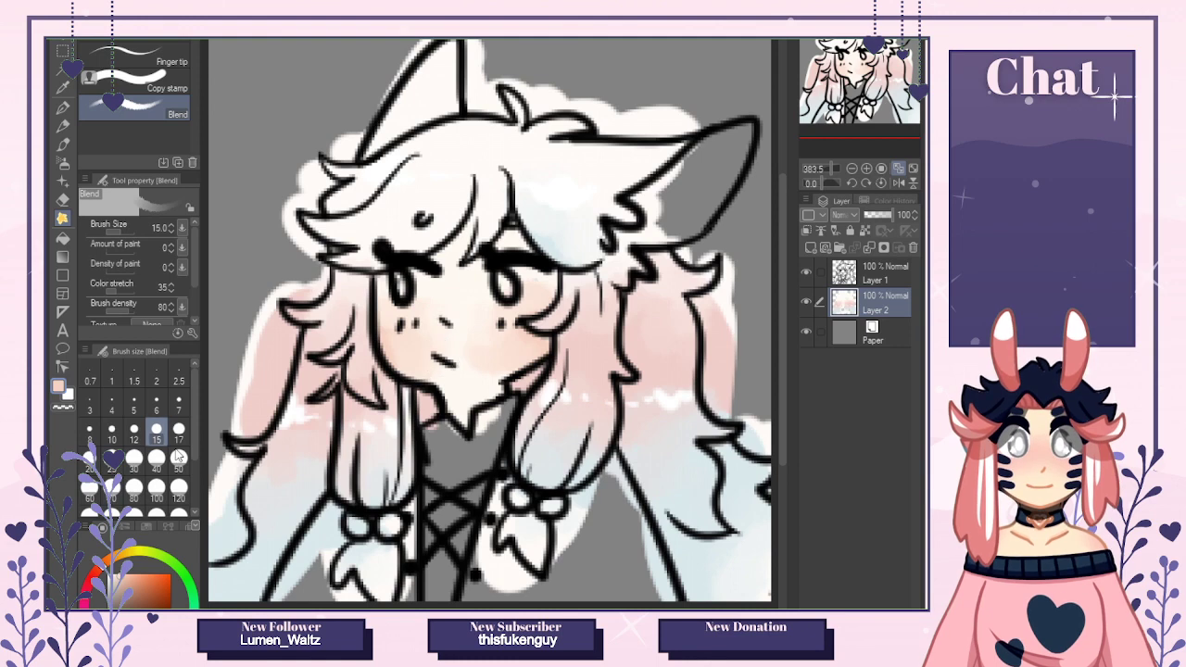
Paint the whites of both eyes on Layer 2 in near-white, using the G-pen at size 6.
left_click(109, 575)
left_click(61, 127)
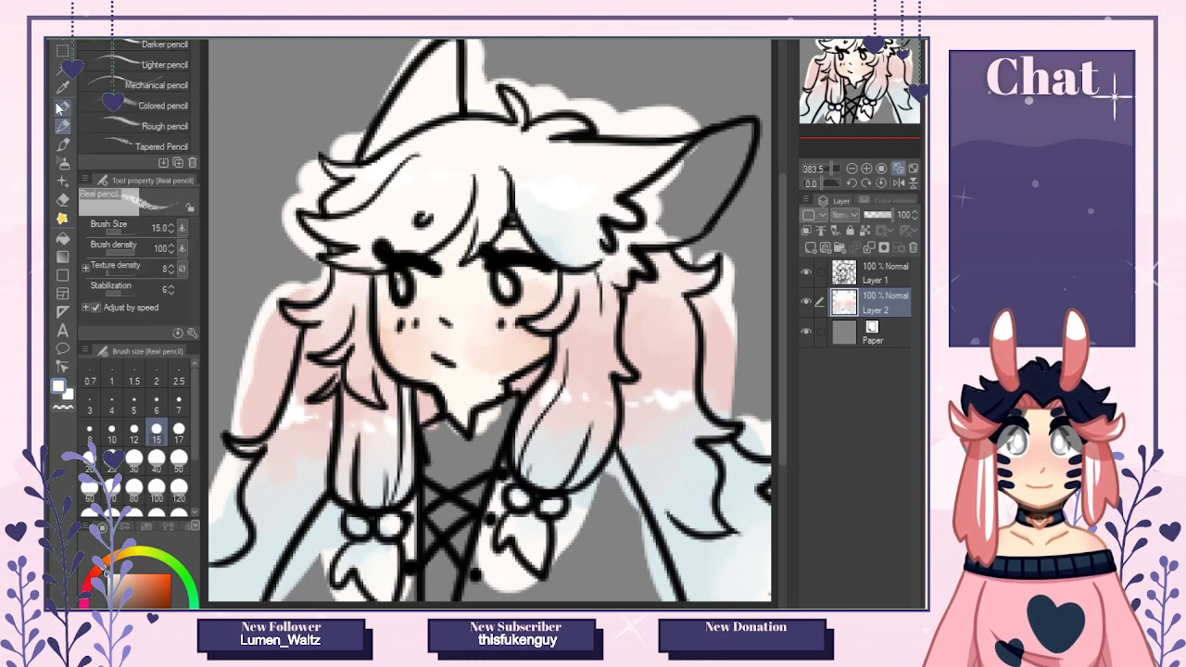
left_click(62, 107)
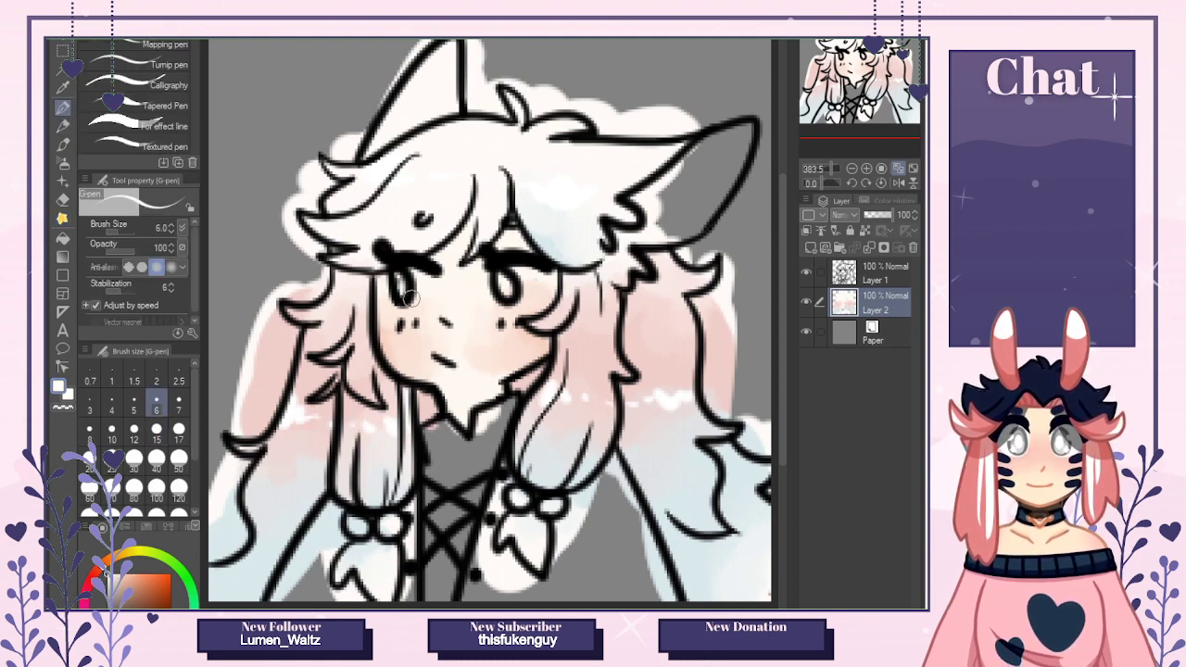
mouse_move(537, 276)
left_mouse_down()
mouse_move(517, 300)
mouse_move(524, 271)
left_mouse_up()
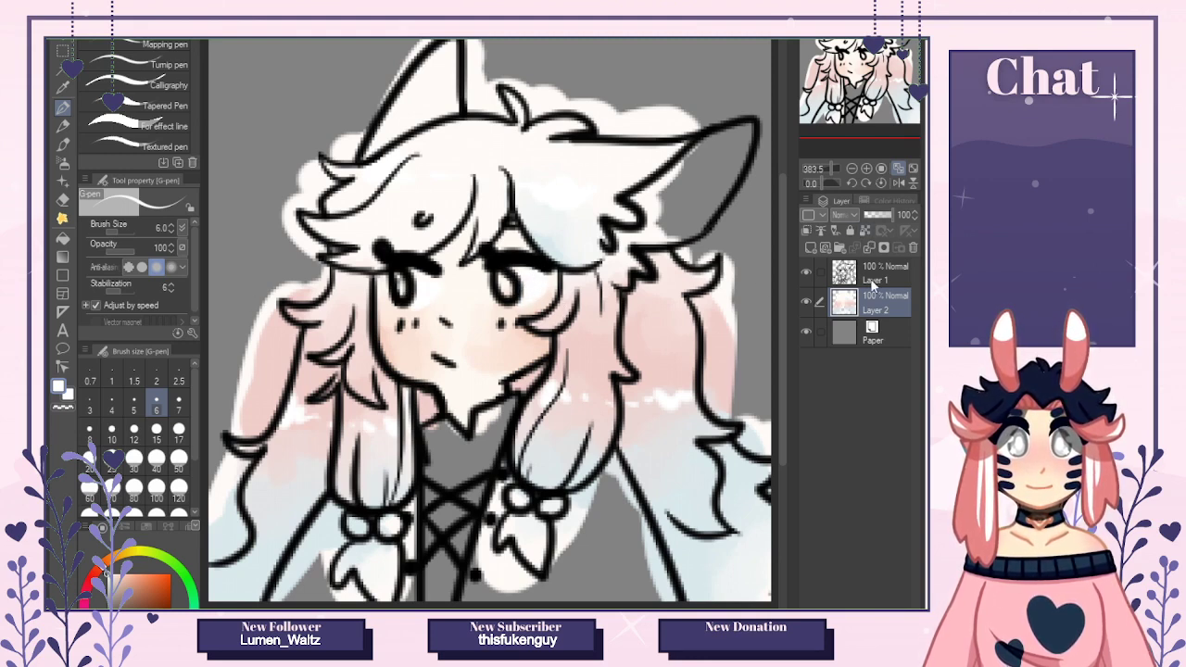
left_click(871, 283)
left_click(62, 200)
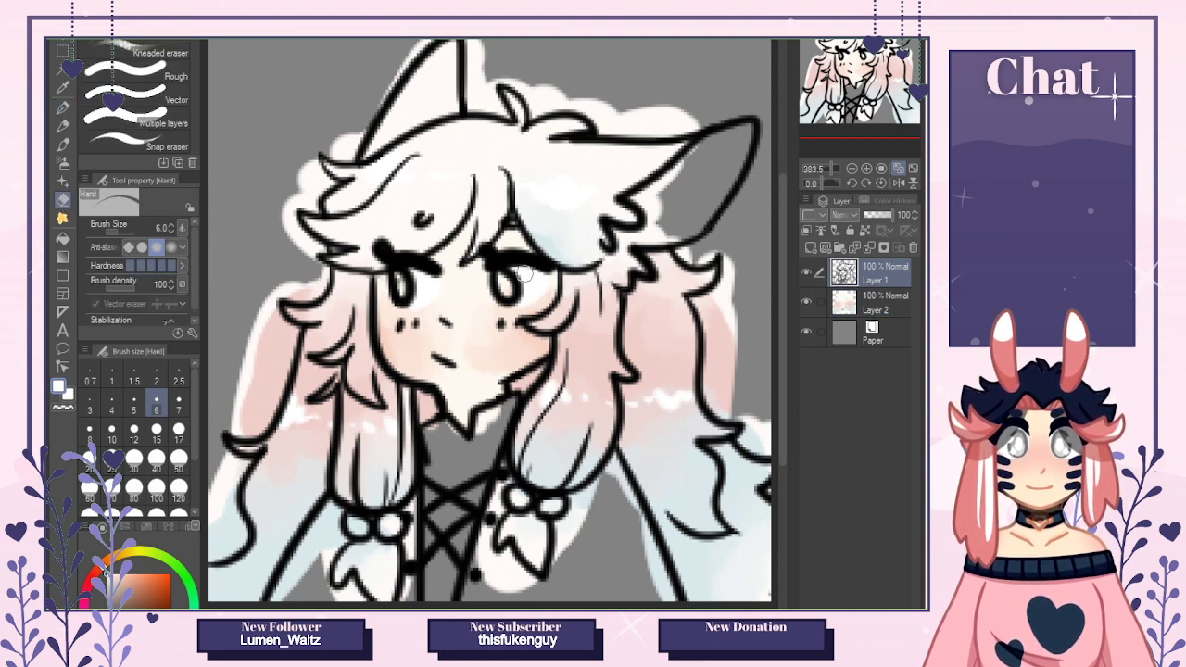
Colour both irises muted red-pink on Layer 2, using the G-pen at size 6.
left_click(862, 310)
key("ctrl+Tab")
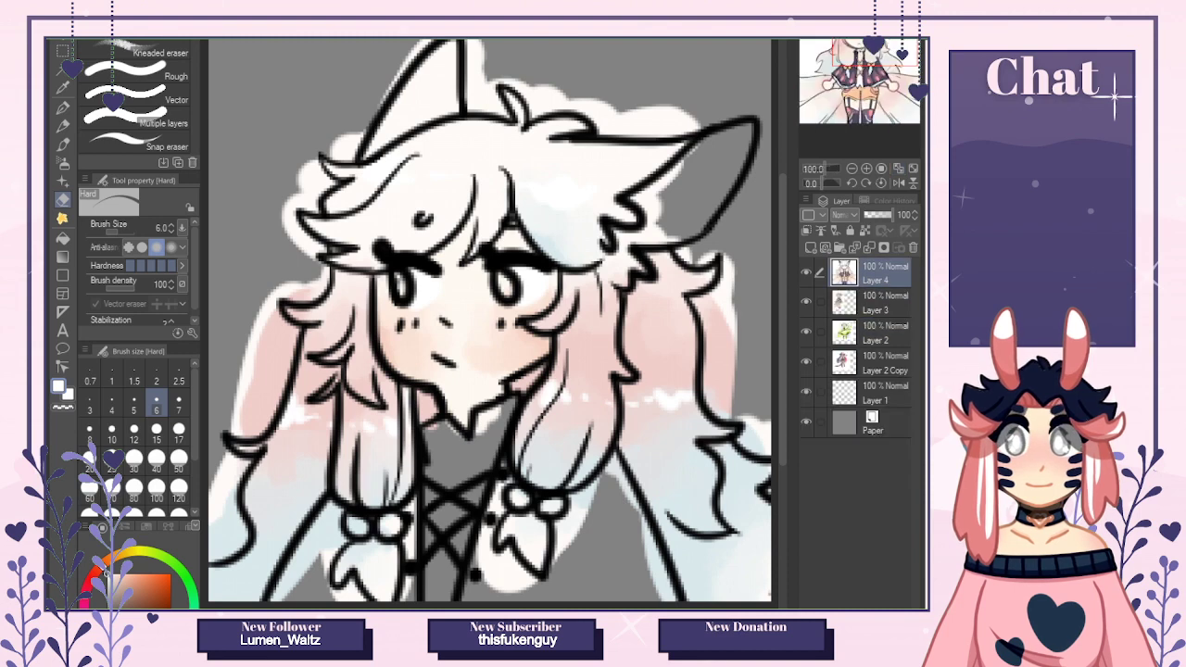
left_click(97, 573)
key("p")
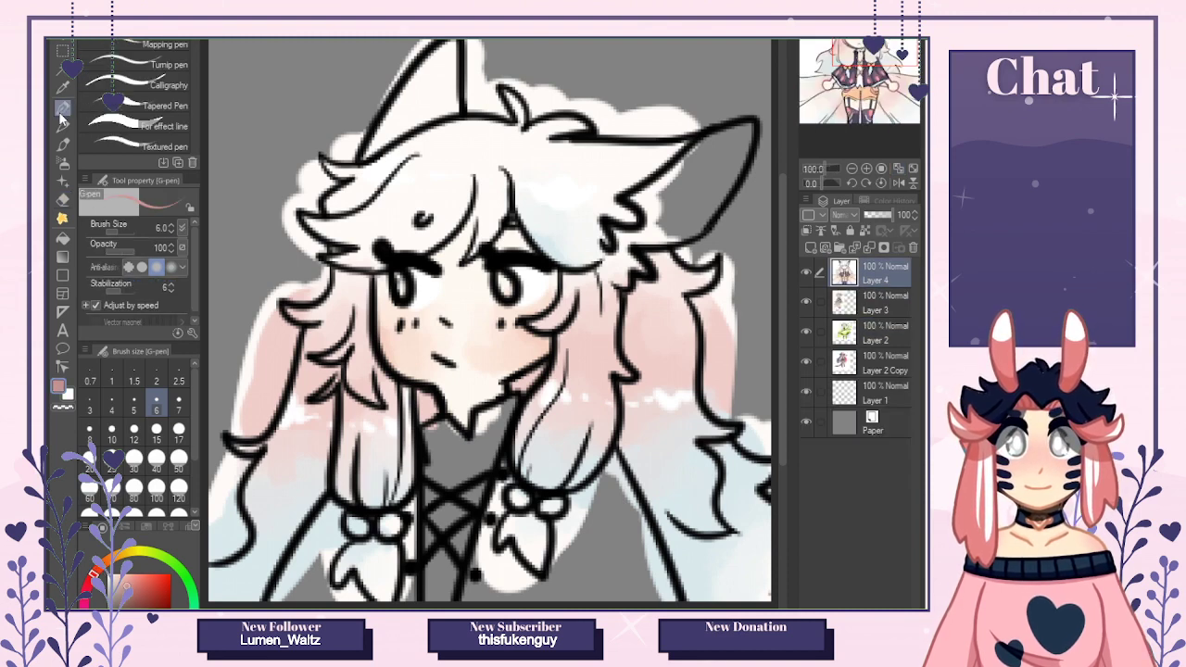
left_click_drag(402, 287, 400, 290)
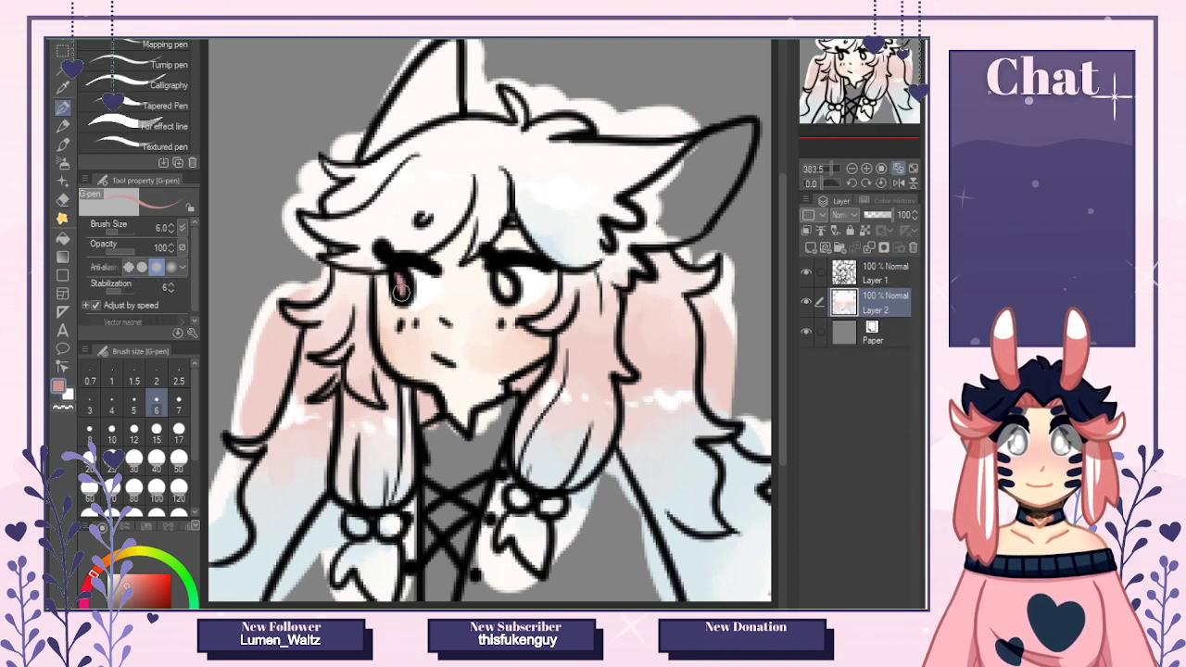
left_click_drag(496, 291, 498, 276)
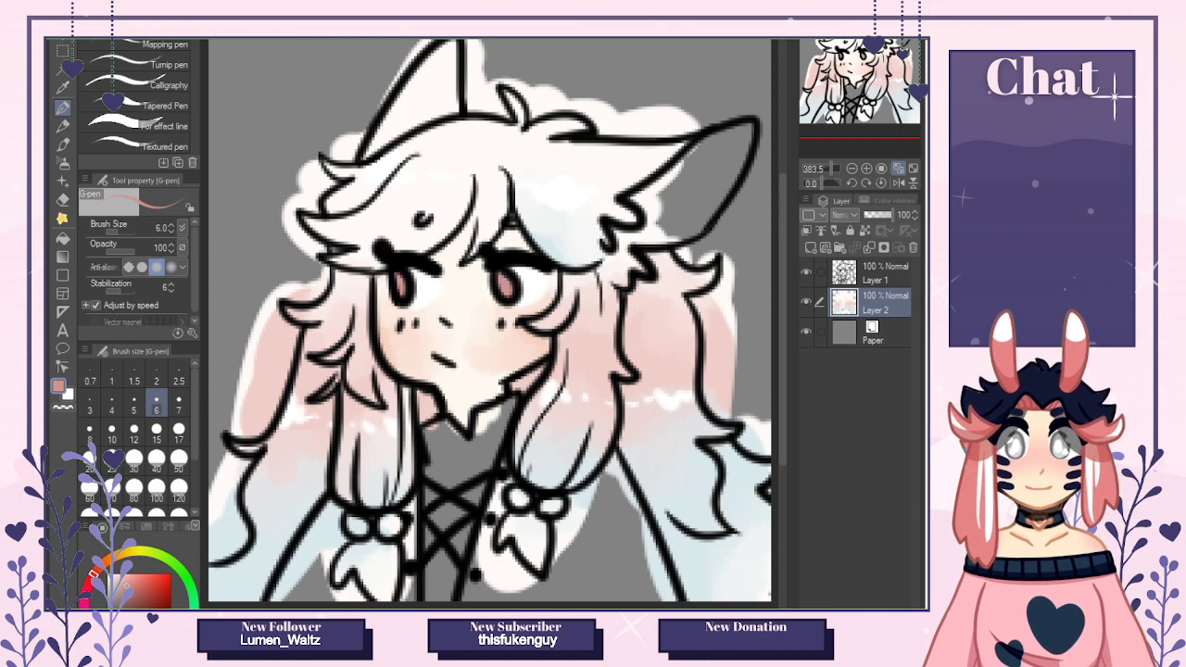
Paint peach highlights in the lower parts of both irises and add near-white glints, using the G-pen at size 6.
left_click(503, 302)
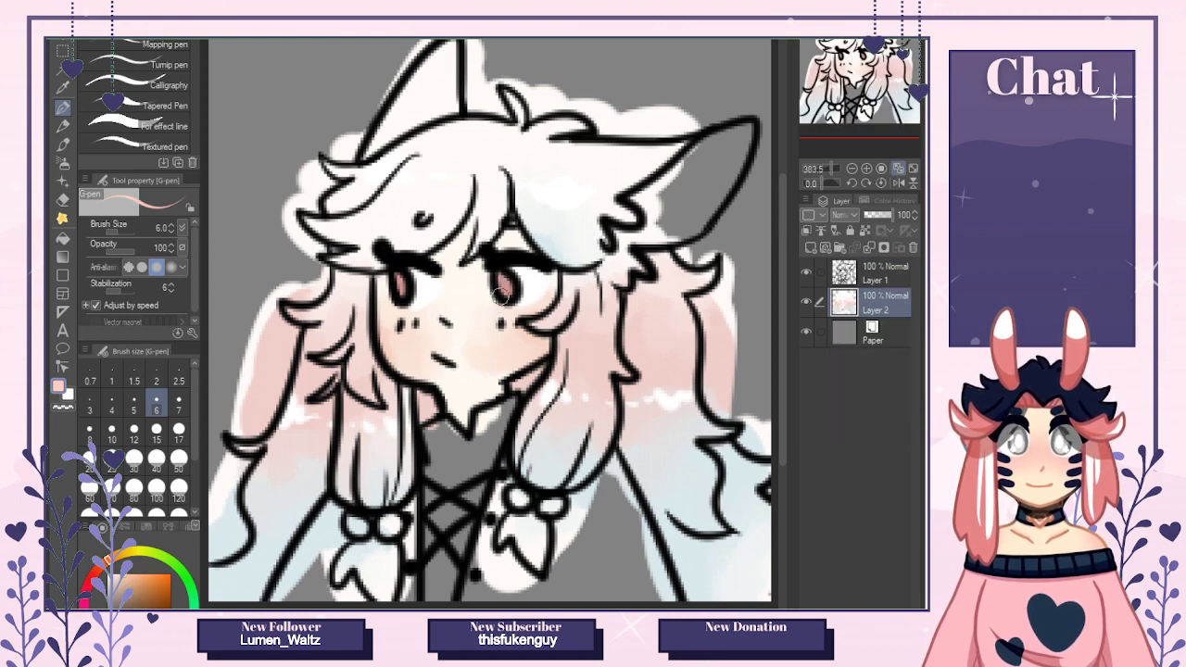
left_click_drag(506, 297, 510, 290)
left_click_drag(403, 302, 398, 293)
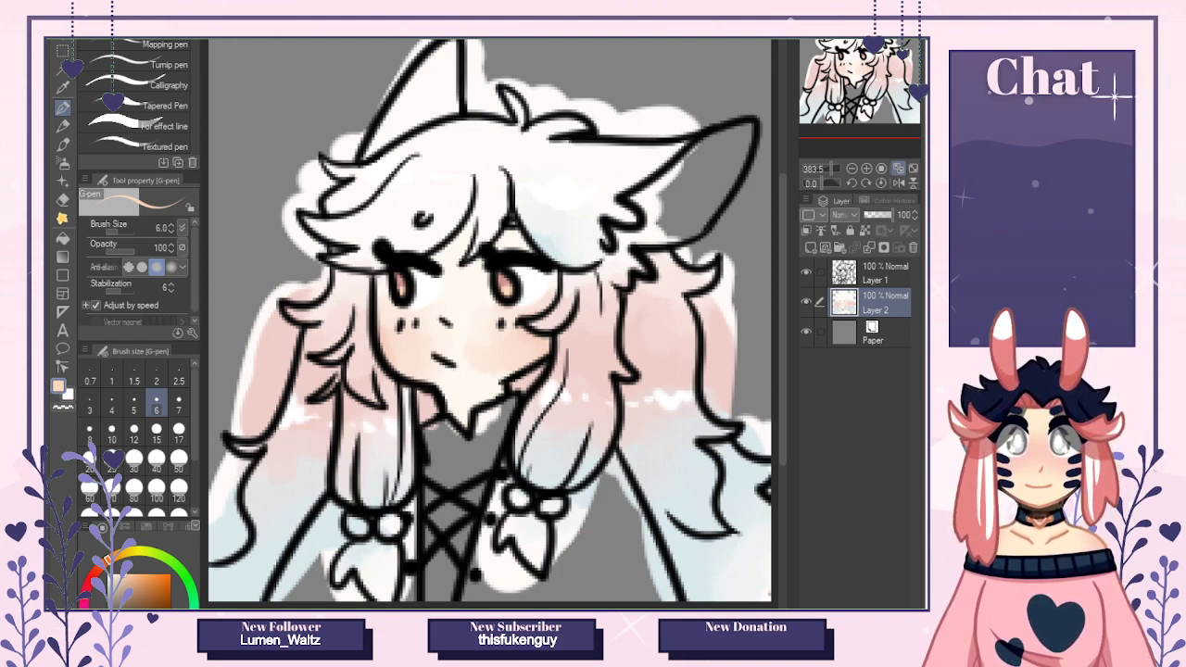
key("ctrl+Tab")
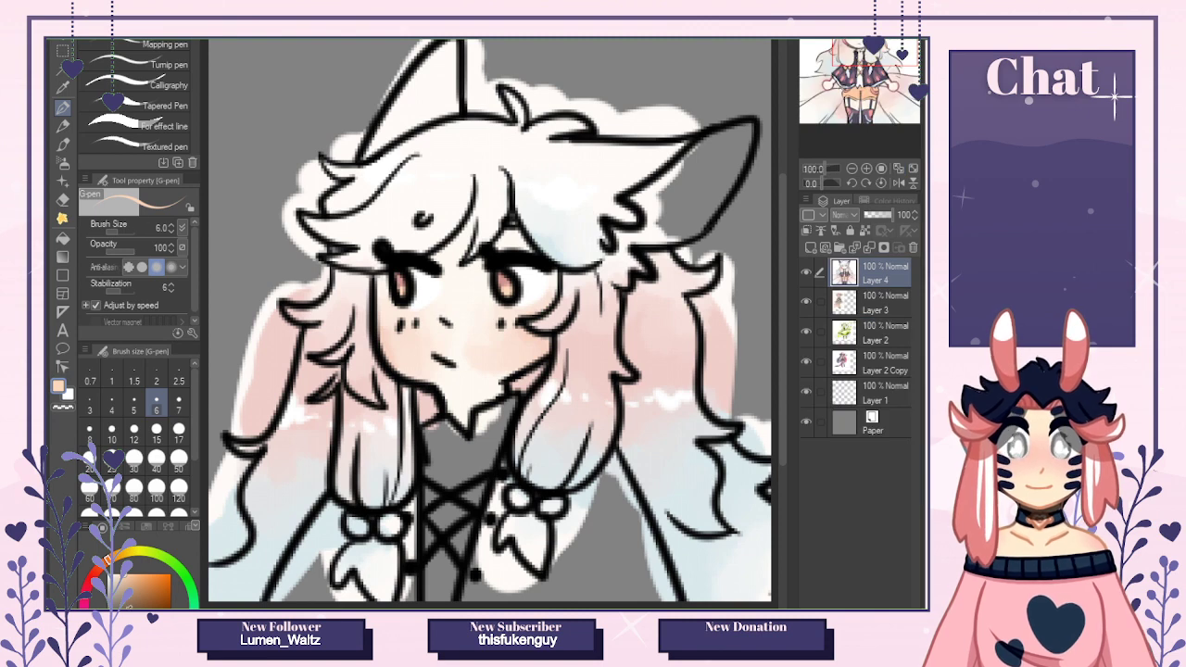
left_click(109, 577)
left_click(401, 276)
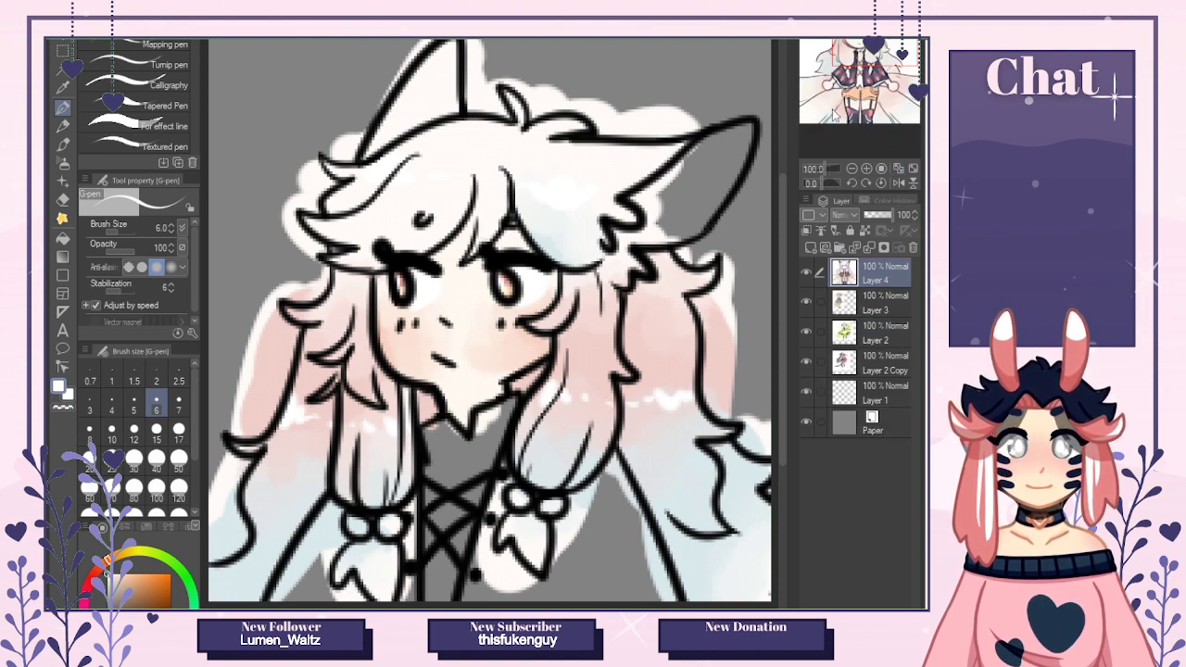
Fill the inside of the right-hand ear with dark purple on Layer 2, using the G-pen at size 10.
key("x")
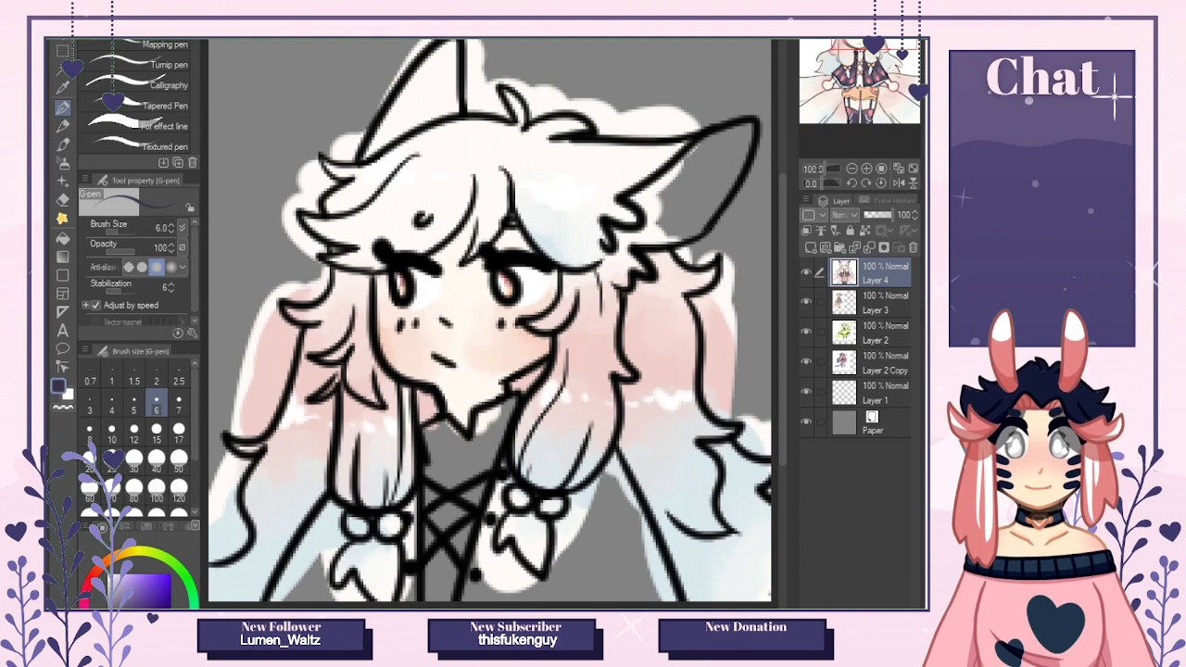
left_click(111, 430)
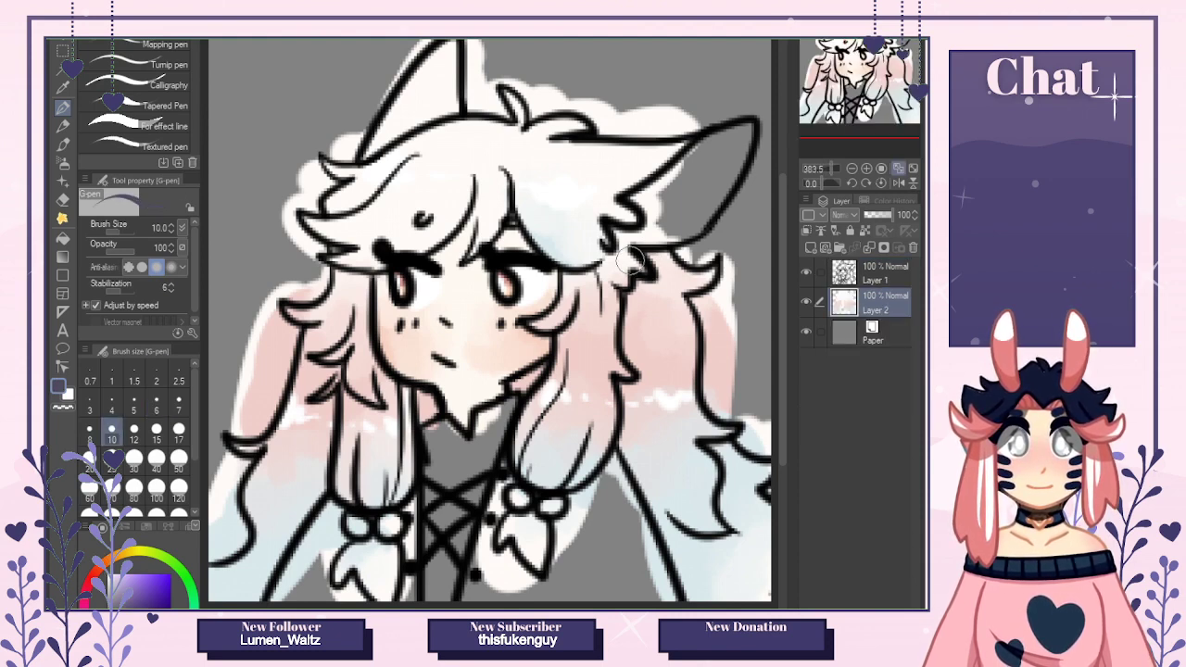
mouse_move(619, 258)
left_mouse_down()
mouse_move(617, 231)
mouse_move(637, 241)
mouse_move(677, 218)
mouse_move(656, 222)
mouse_move(633, 197)
mouse_move(685, 172)
mouse_move(672, 186)
mouse_move(718, 136)
mouse_move(659, 201)
mouse_move(687, 214)
mouse_move(677, 230)
mouse_move(694, 227)
mouse_move(741, 132)
mouse_move(746, 150)
mouse_move(698, 210)
mouse_move(700, 186)
mouse_move(742, 140)
left_mouse_up()
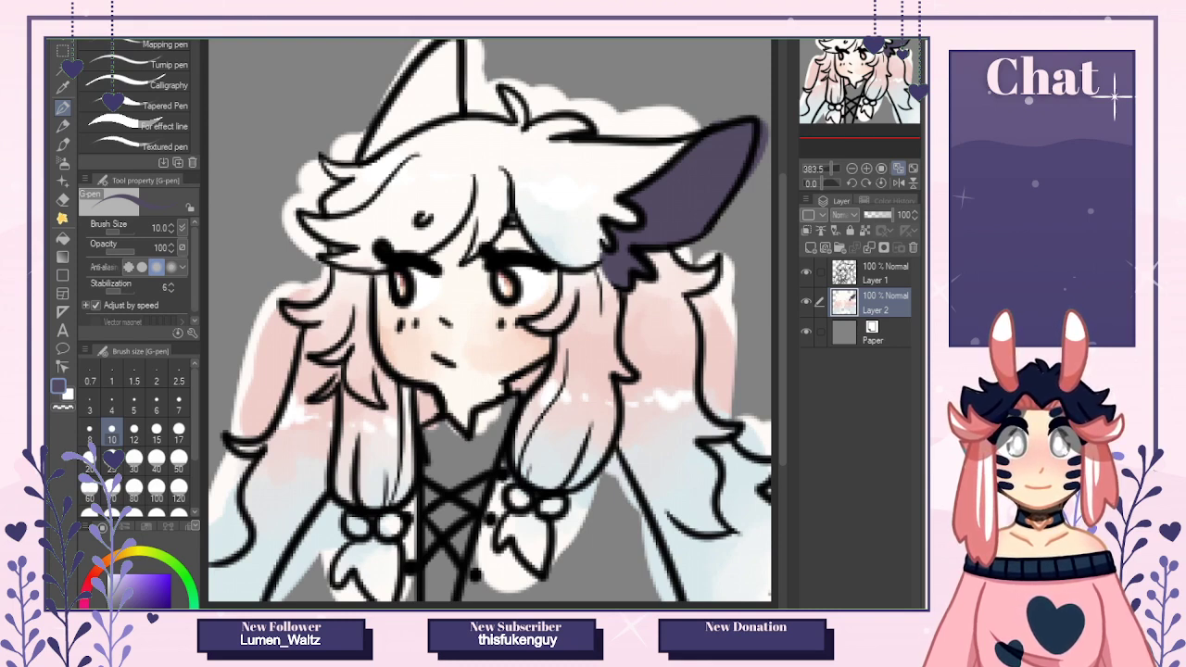
Sample a dusty pink from the reference artwork and undo the trial stroke on the purple inner ear.
key("ctrl+Tab")
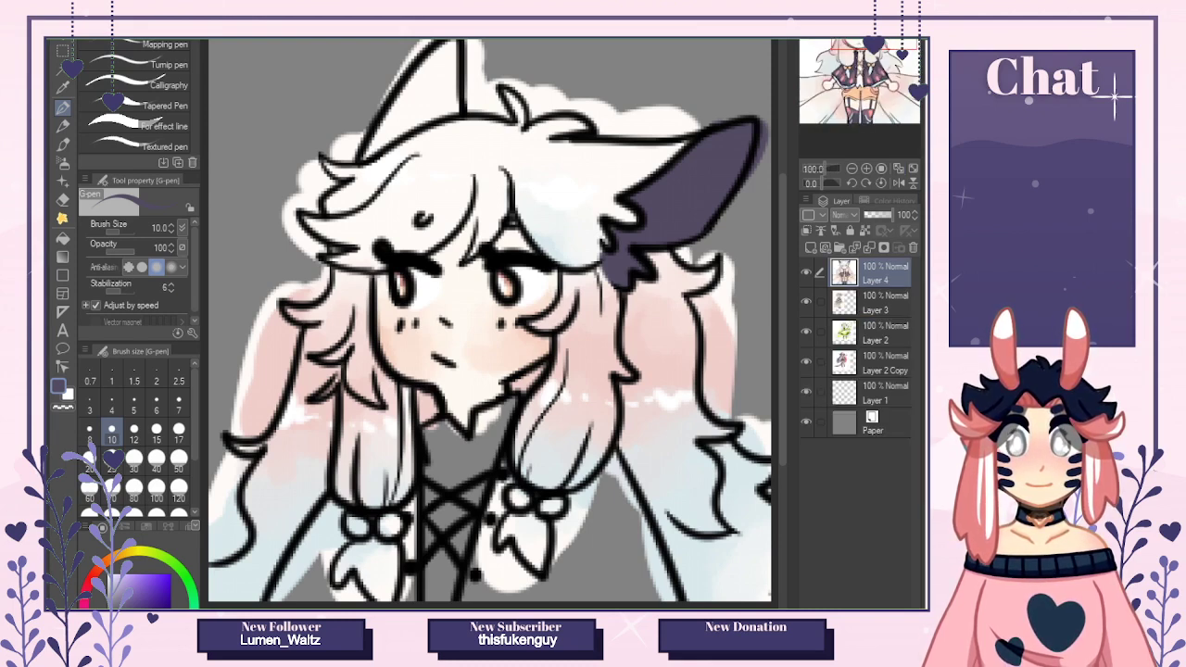
left_click(86, 583)
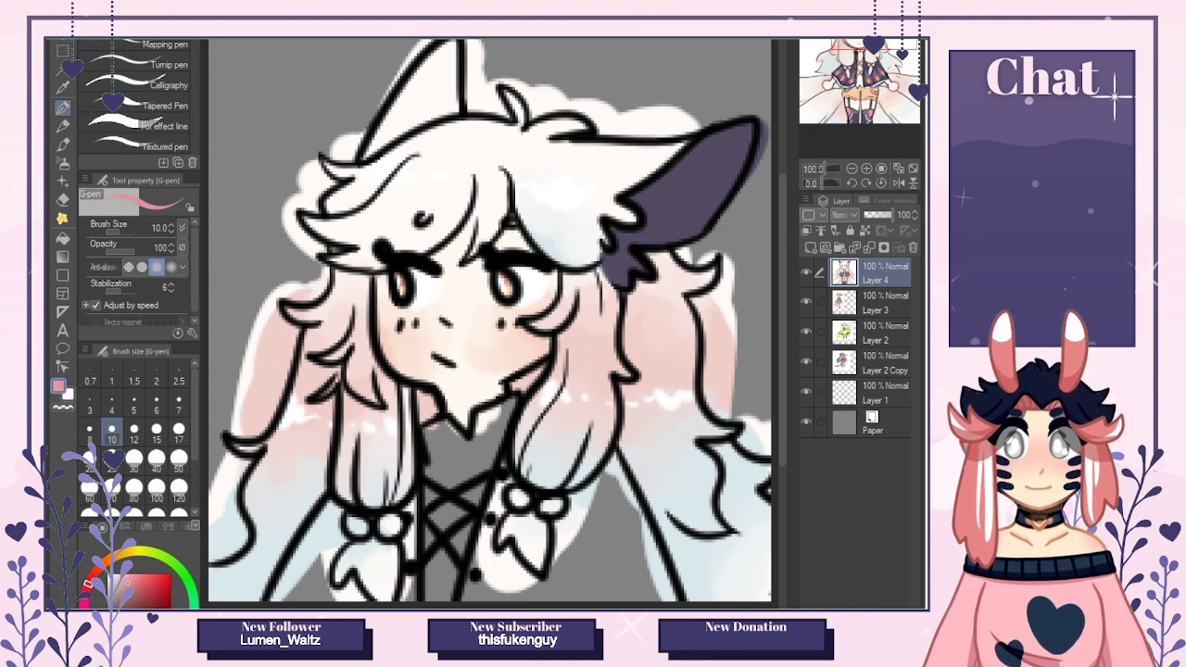
key("ctrl+Tab")
mouse_move(663, 174)
left_mouse_down()
mouse_move(650, 194)
mouse_move(675, 198)
left_mouse_up()
key("ctrl+z")
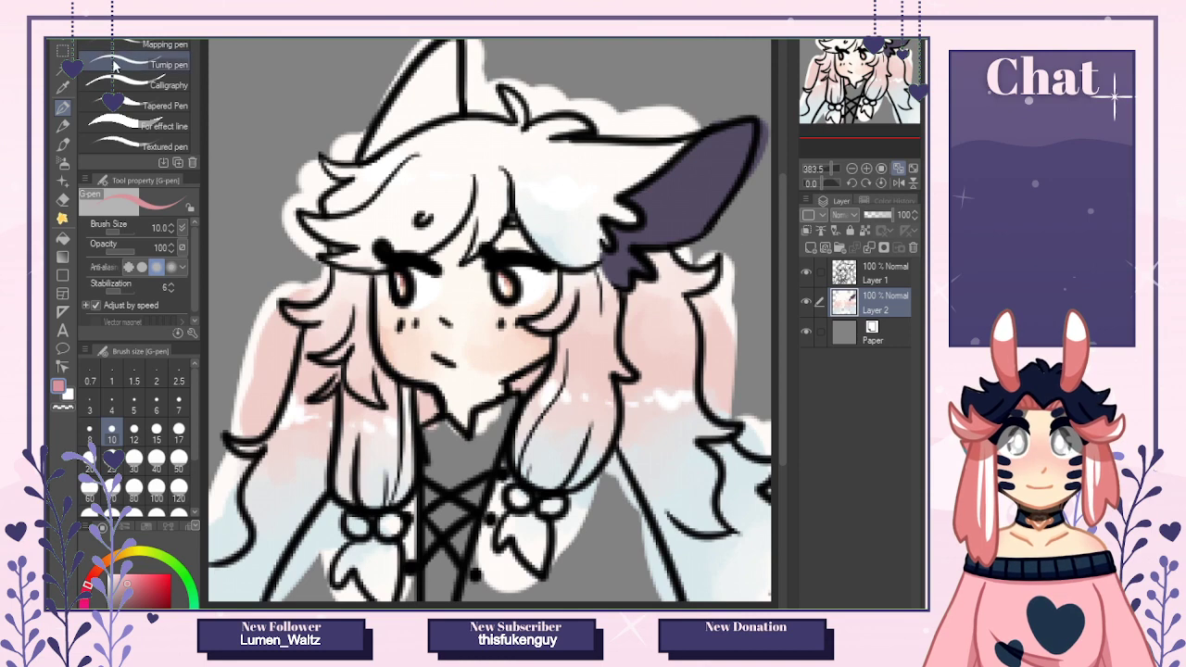
Select the purple inner ear on Layer 2, cut and paste it onto its own layer, and lock that layer's transparent pixels.
left_click(71, 73)
left_click(702, 213)
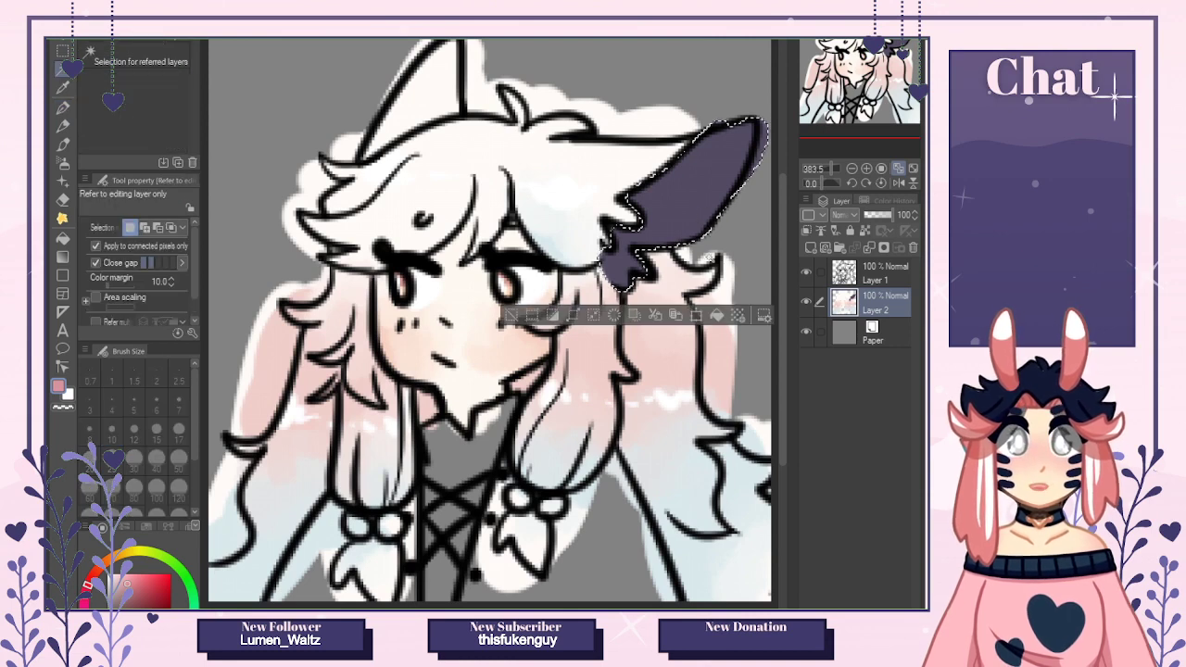
left_click(661, 316)
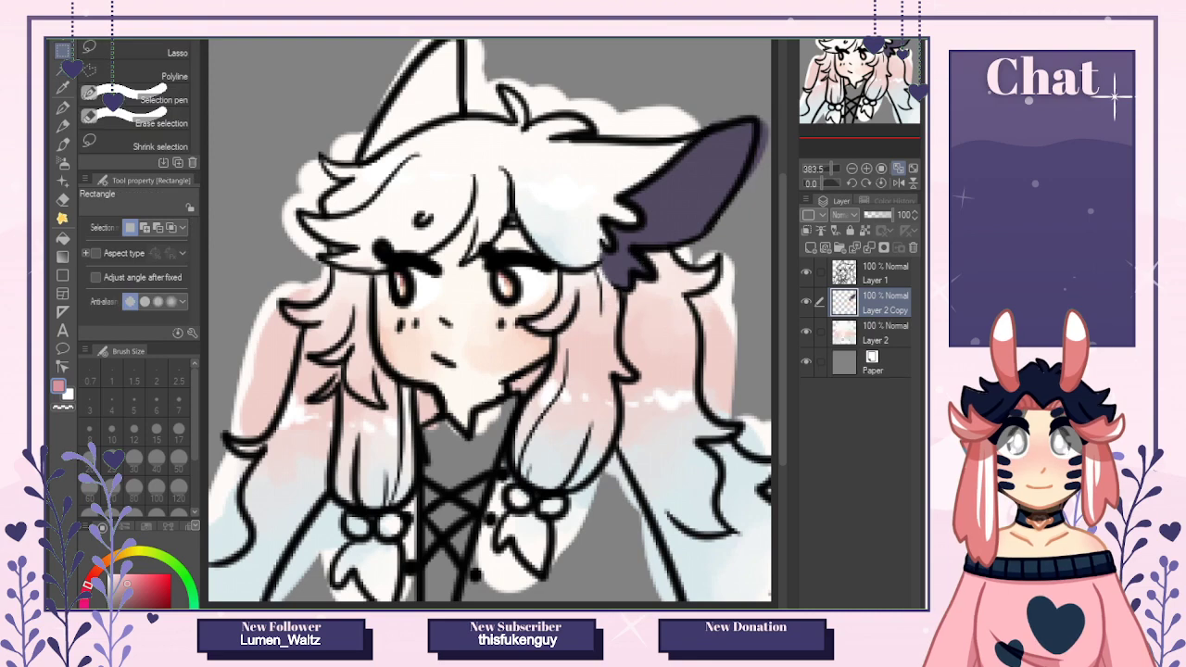
left_click(865, 230)
Paint the base of the inner ear dusty pink with the G-pen, and blend it into the purple at size 15.
left_click(62, 108)
mouse_move(648, 199)
left_mouse_down()
mouse_move(596, 244)
mouse_move(593, 260)
mouse_move(621, 248)
mouse_move(641, 267)
left_mouse_up()
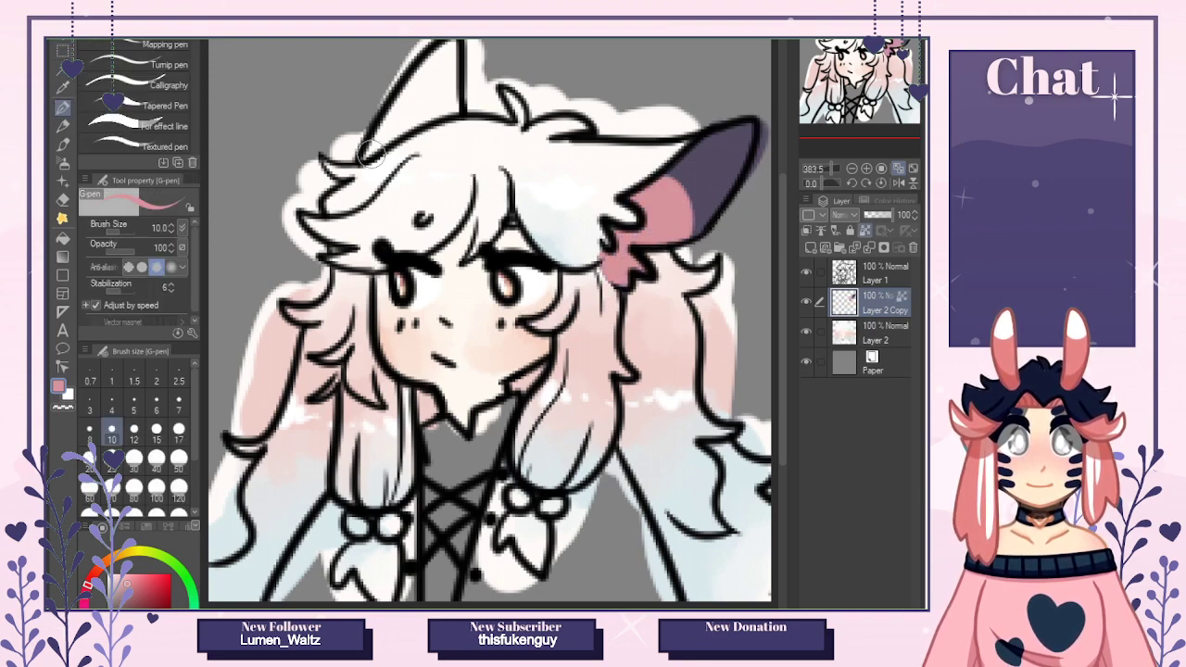
left_click(61, 218)
mouse_move(704, 190)
left_mouse_down()
mouse_move(642, 185)
mouse_move(687, 239)
mouse_move(668, 198)
mouse_move(669, 250)
mouse_move(641, 202)
mouse_move(655, 250)
mouse_move(679, 242)
mouse_move(677, 178)
mouse_move(710, 222)
mouse_move(711, 197)
mouse_move(671, 166)
mouse_move(708, 216)
mouse_move(699, 167)
mouse_move(717, 197)
mouse_move(694, 175)
left_mouse_up()
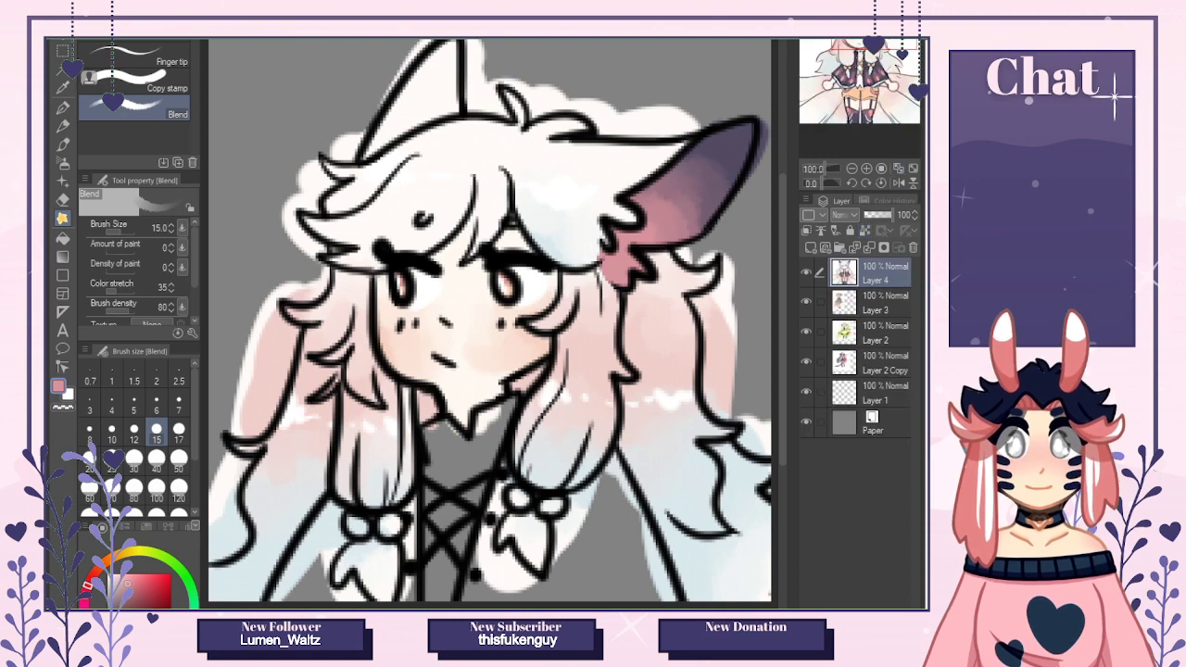
Paint a pale blue patch over the pink near the base of the inner ear, using the G-pen at size 10.
left_click(556, 231, "alt")
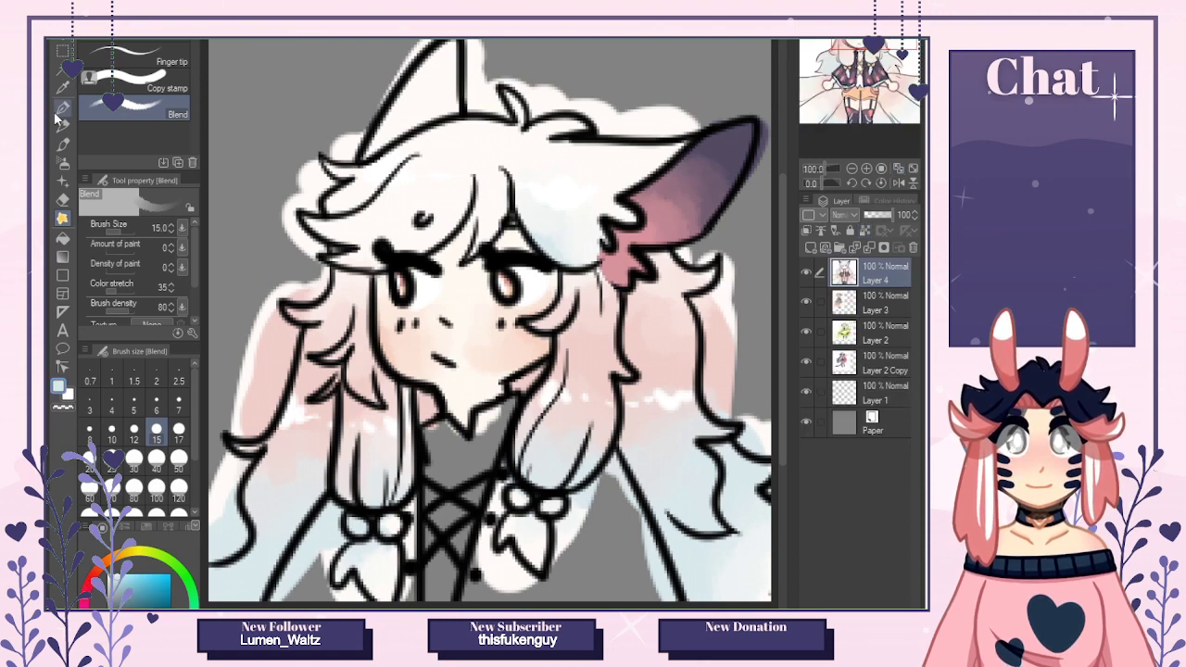
left_click(61, 109)
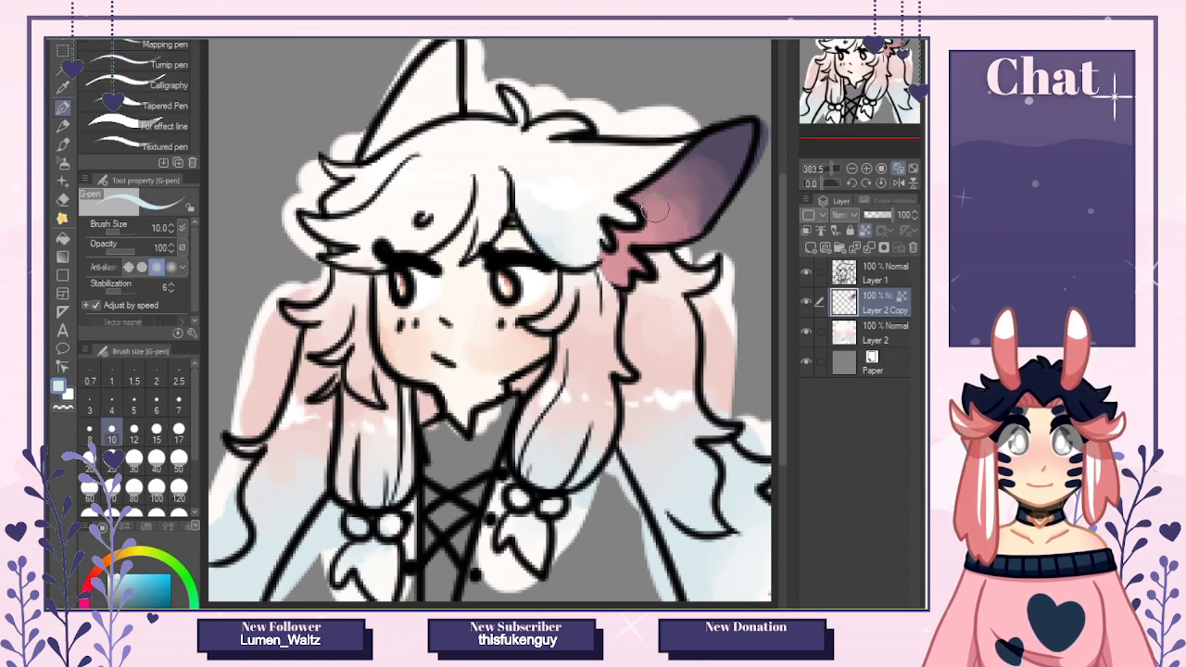
mouse_move(660, 219)
left_mouse_down()
mouse_move(622, 237)
mouse_move(609, 229)
mouse_move(630, 248)
mouse_move(652, 202)
mouse_move(628, 207)
mouse_move(675, 199)
left_mouse_up()
key("ctrl+z")
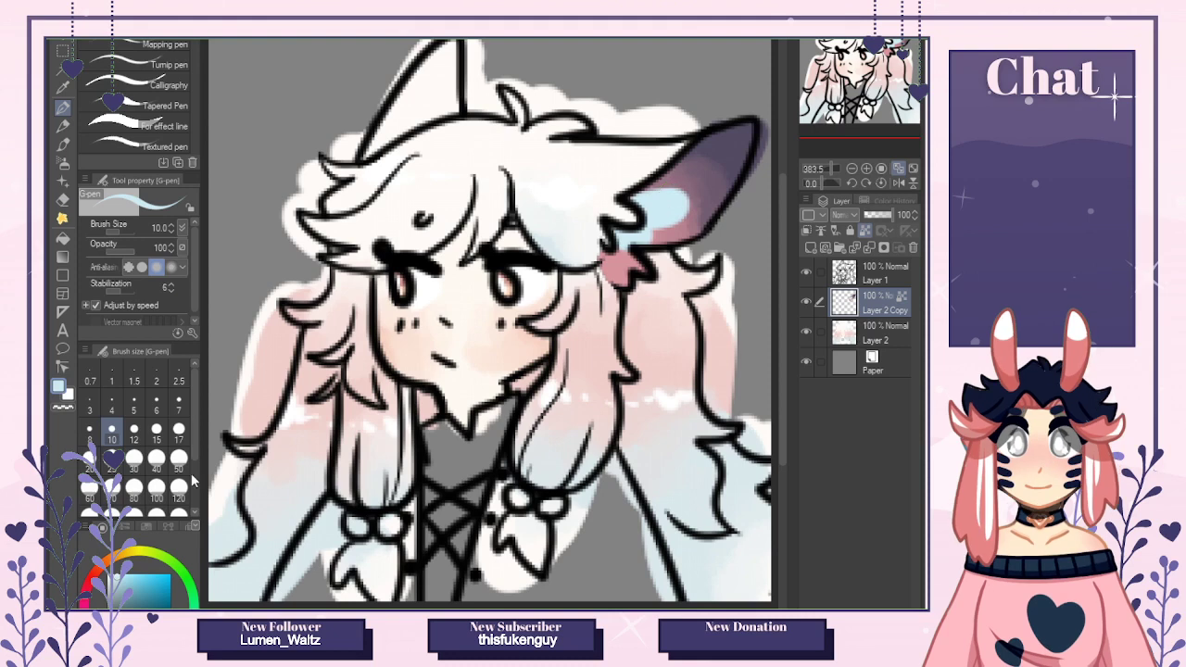
Merge the ear layer down into Layer 2 and colour the neck and chest in a pale skin tone from the reference.
key("ctrl+Tab")
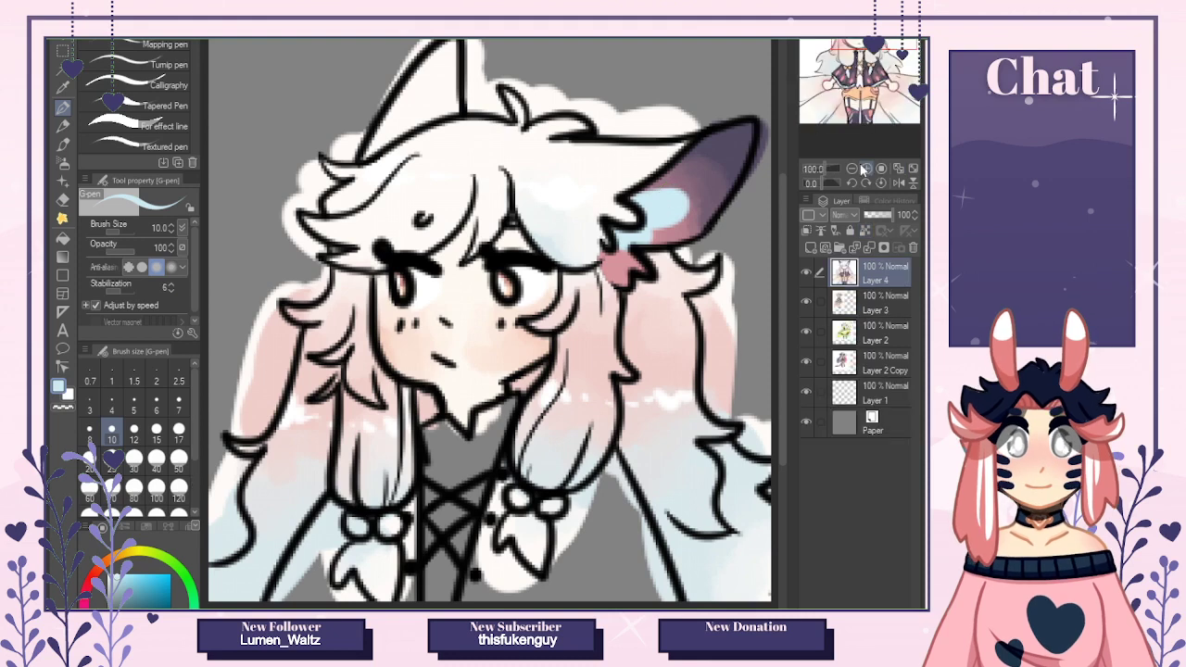
left_click(851, 168)
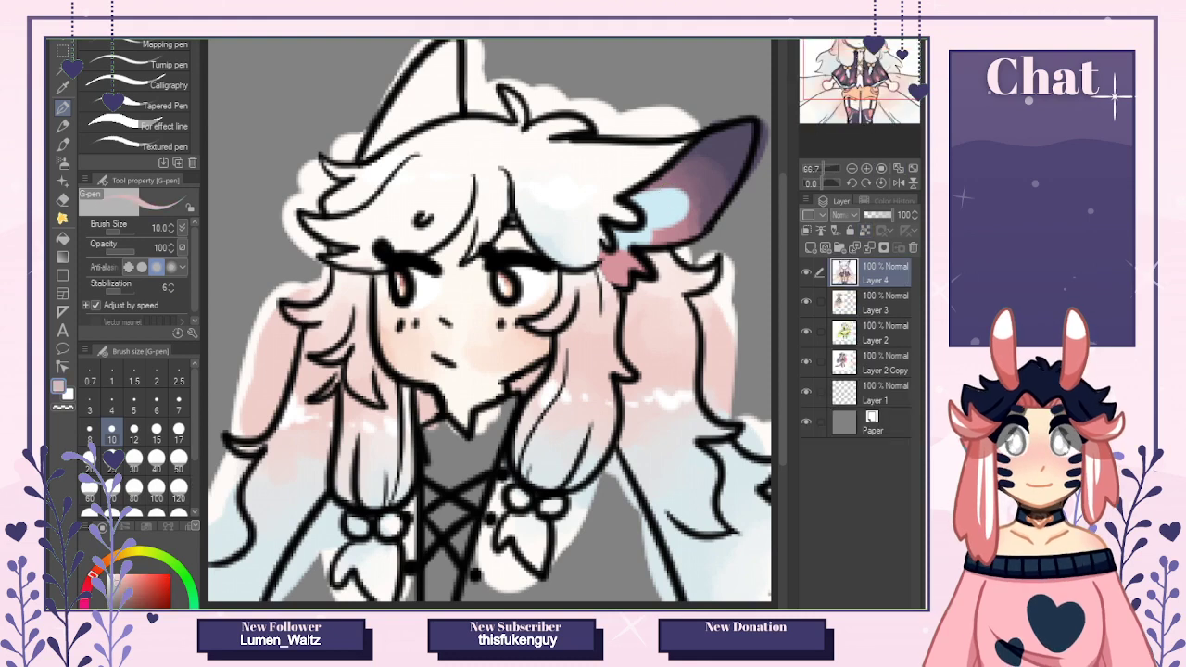
key("x")
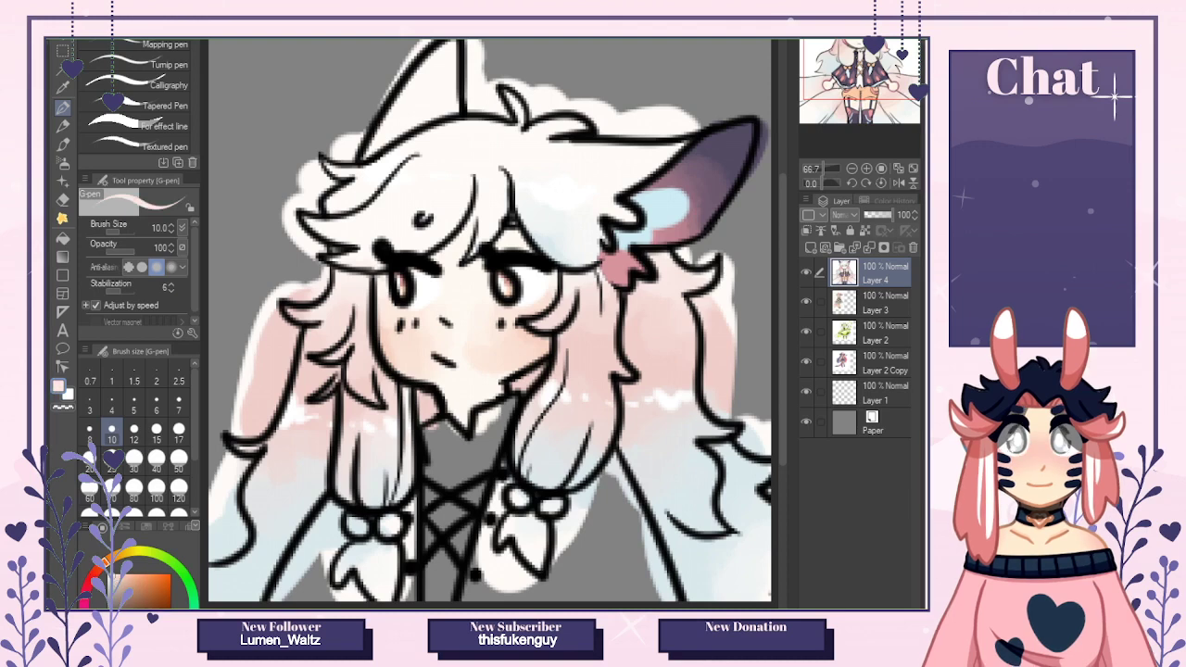
left_click(434, 438)
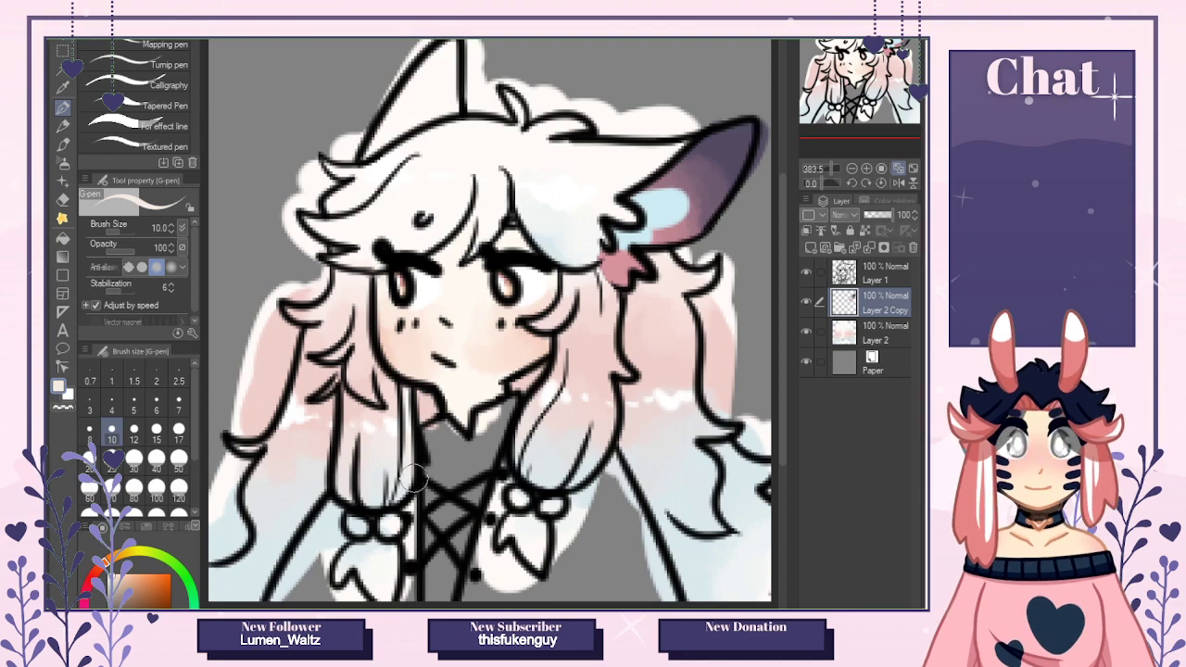
key("ctrl+e")
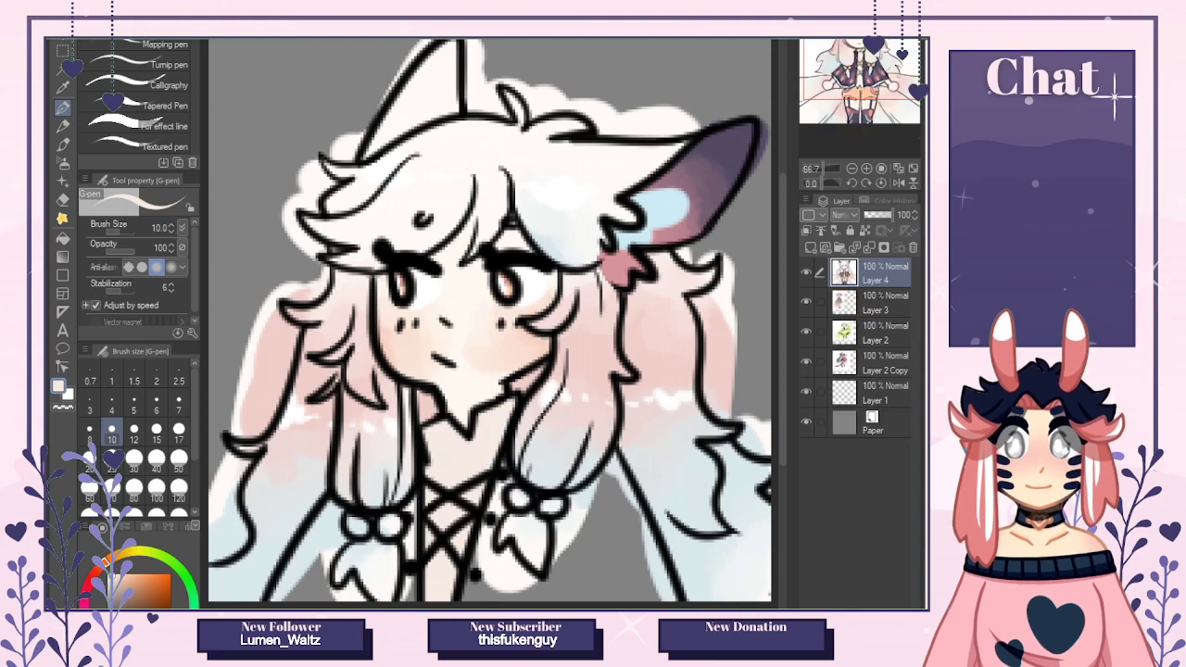
Fill the laced garment and both shoulders with dark purple on Layer 2, using the G-pen at size 10.
key("x")
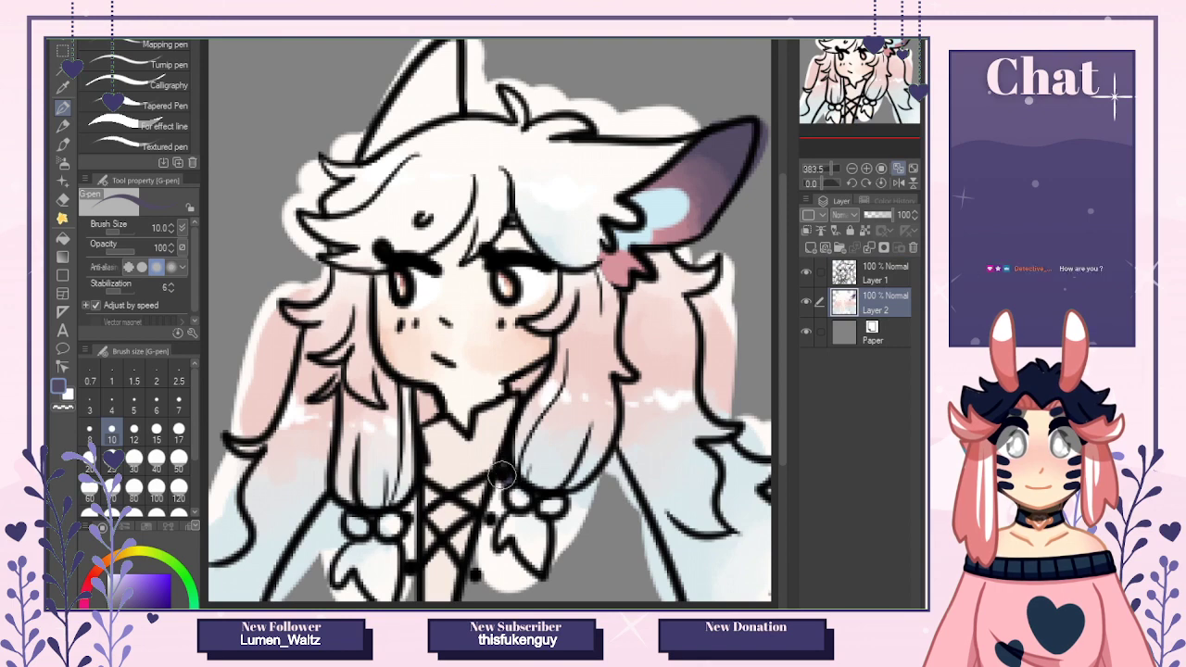
left_click_drag(500, 474, 474, 600)
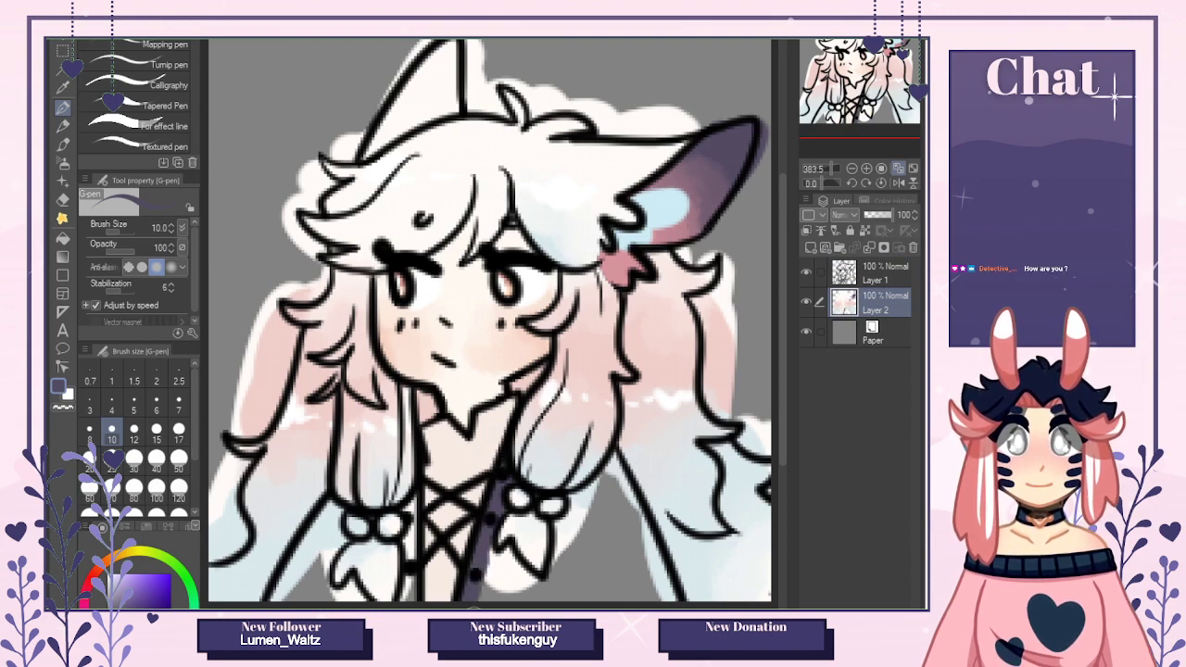
mouse_move(489, 543)
left_mouse_down()
mouse_move(530, 589)
mouse_move(511, 555)
mouse_move(487, 600)
mouse_move(605, 534)
mouse_move(565, 526)
mouse_move(557, 601)
mouse_move(573, 530)
mouse_move(558, 529)
mouse_move(615, 460)
mouse_move(605, 478)
mouse_move(614, 493)
mouse_move(625, 486)
mouse_move(666, 604)
mouse_move(613, 453)
mouse_move(618, 482)
mouse_move(587, 512)
mouse_move(596, 508)
mouse_move(593, 604)
mouse_move(615, 532)
mouse_move(626, 546)
mouse_move(610, 577)
mouse_move(550, 520)
mouse_move(543, 536)
mouse_move(429, 532)
mouse_move(404, 511)
mouse_move(413, 497)
mouse_move(399, 608)
left_mouse_up()
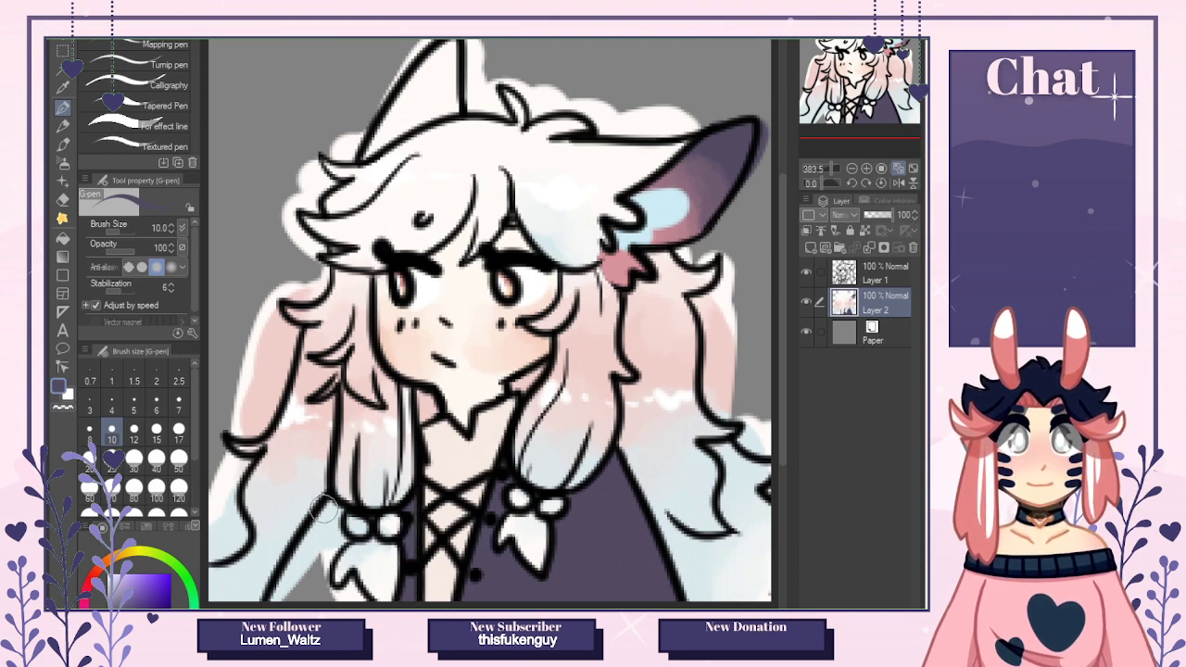
mouse_move(334, 509)
left_mouse_down()
mouse_move(288, 588)
mouse_move(332, 525)
mouse_move(304, 572)
mouse_move(345, 535)
mouse_move(309, 581)
mouse_move(346, 600)
mouse_move(336, 595)
mouse_move(352, 586)
mouse_move(335, 599)
mouse_move(354, 585)
mouse_move(361, 603)
mouse_move(268, 604)
left_mouse_up()
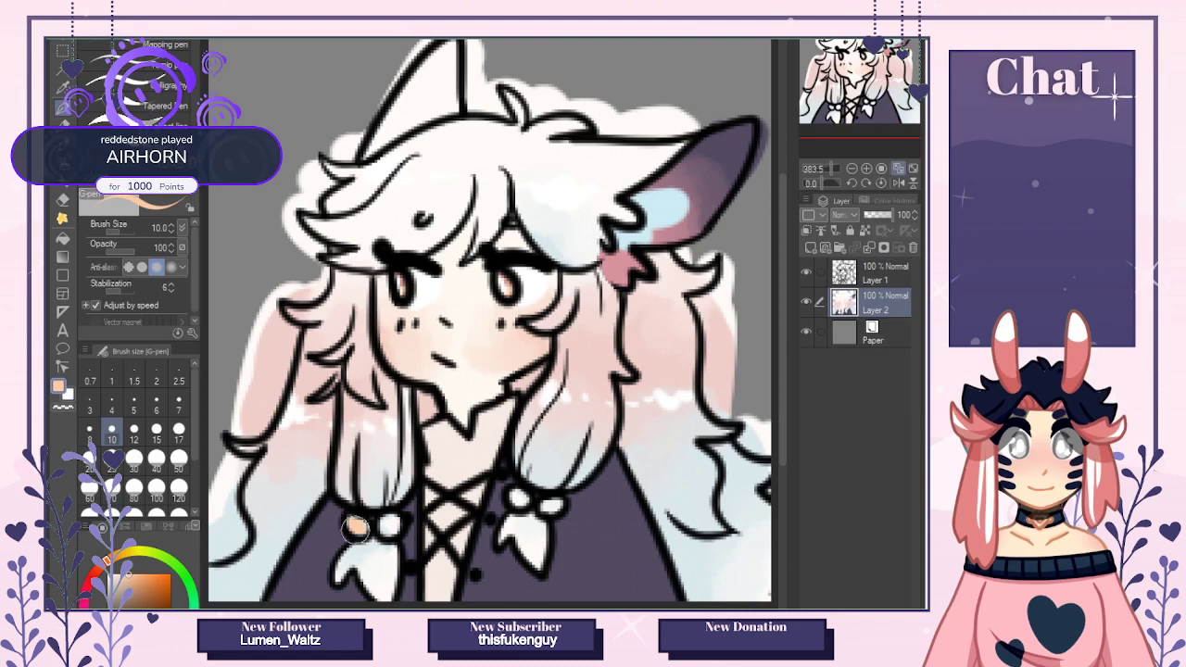
Colour the hair beads peach-orange with the G-pen at size 10, and add near-white highlights at size 6.
left_click(389, 524)
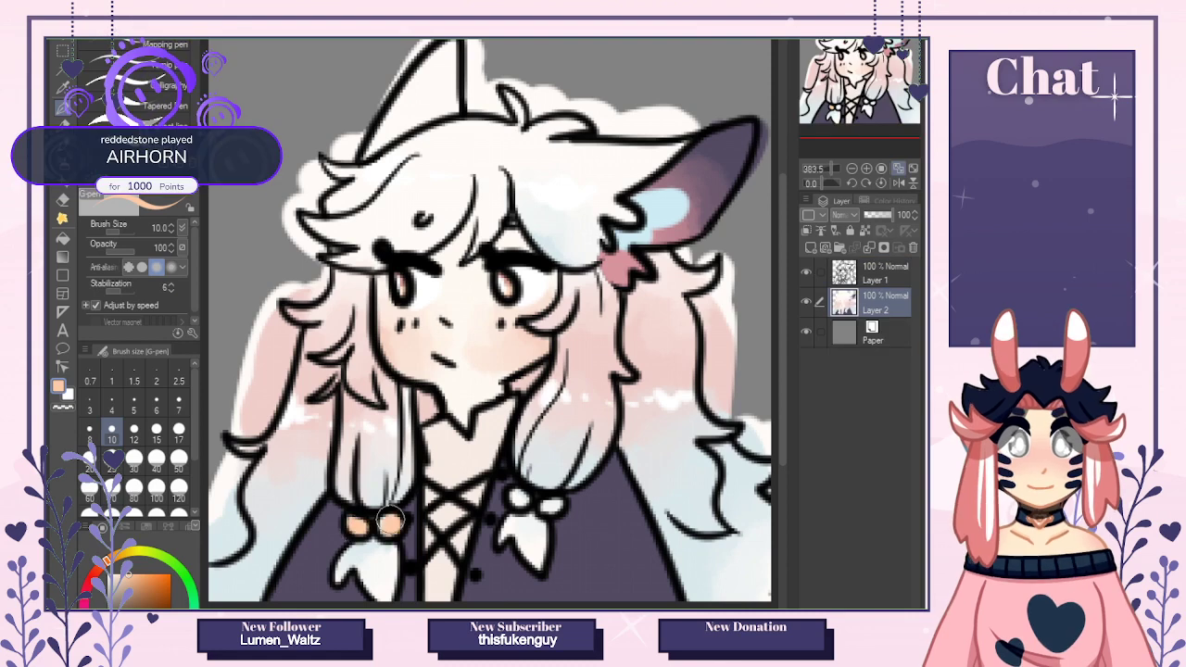
left_click(517, 498)
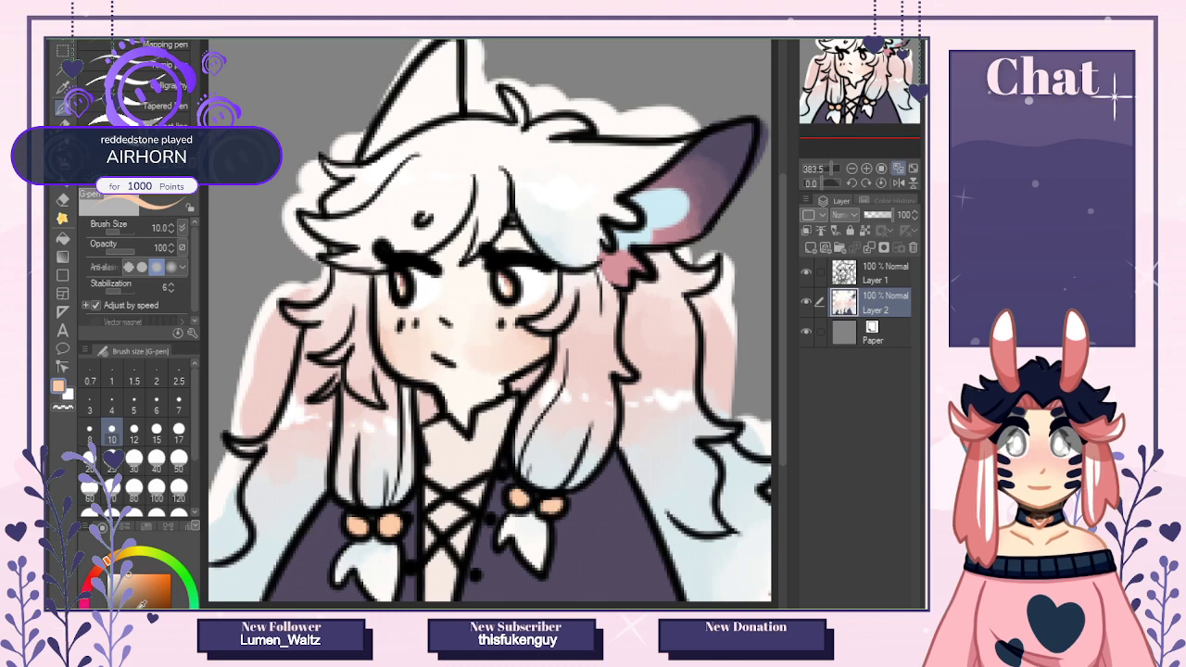
left_click(109, 575)
key("bracketleft")
key("bracketleft")
key("bracketleft")
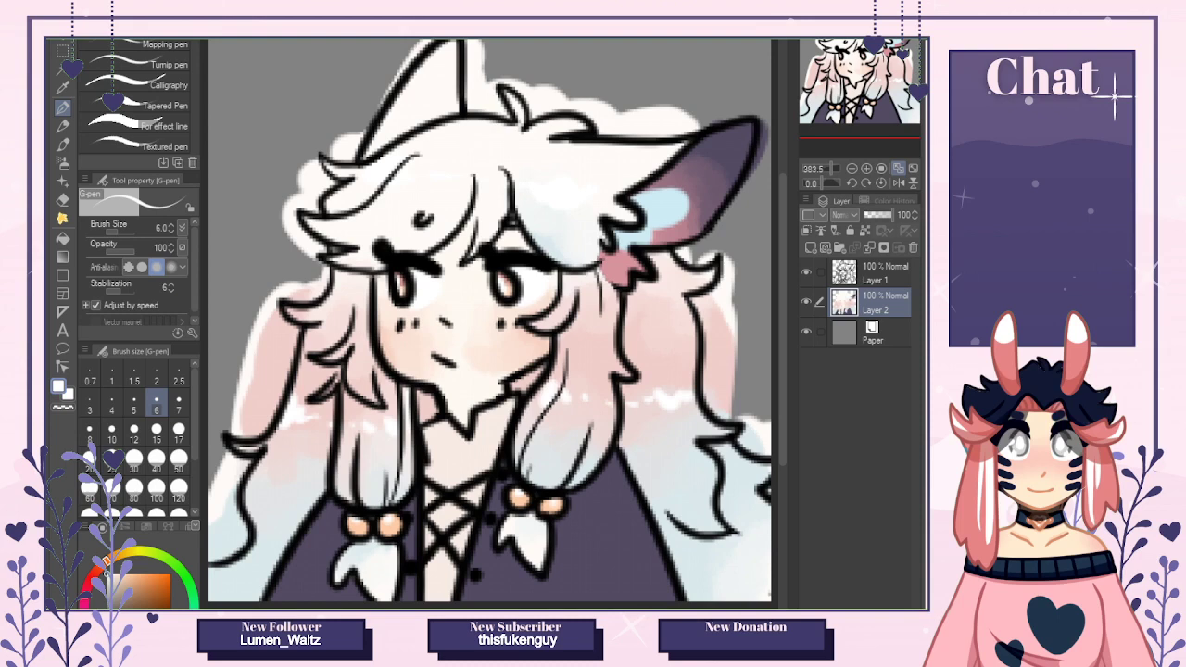
Paint muted mauve spots along the garment's lower edge and pale blue on the hair tufts below the beads, using the G-pen at size 10.
key("ctrl+Tab")
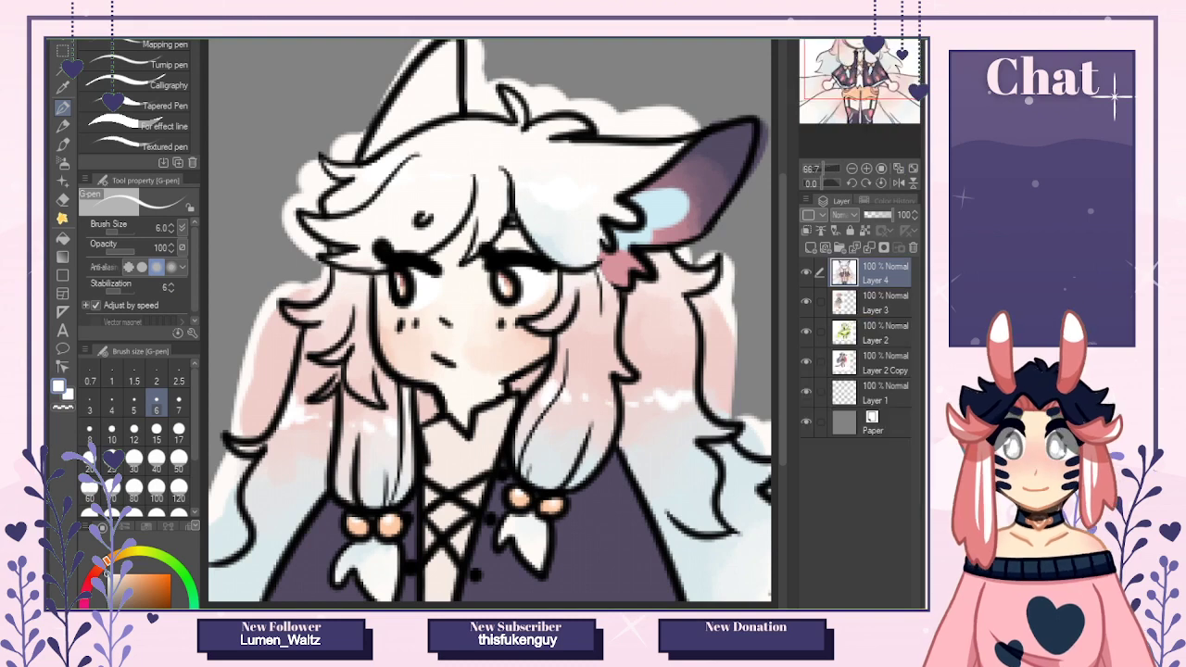
left_click(93, 593)
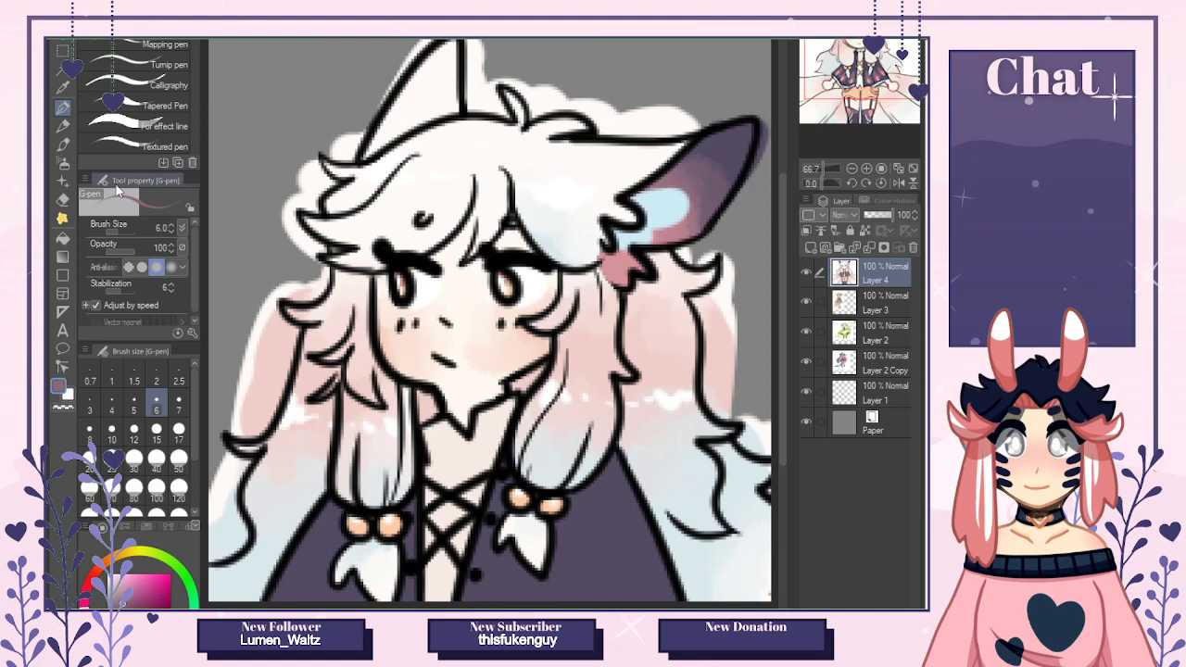
left_click(111, 432)
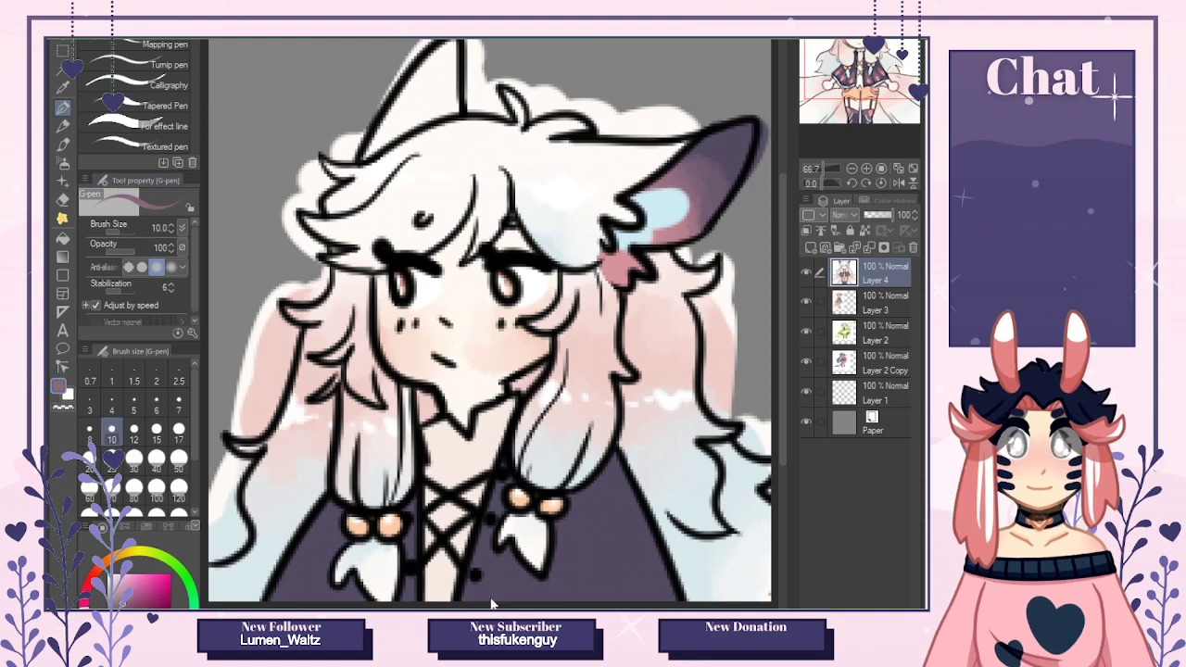
left_click(509, 598)
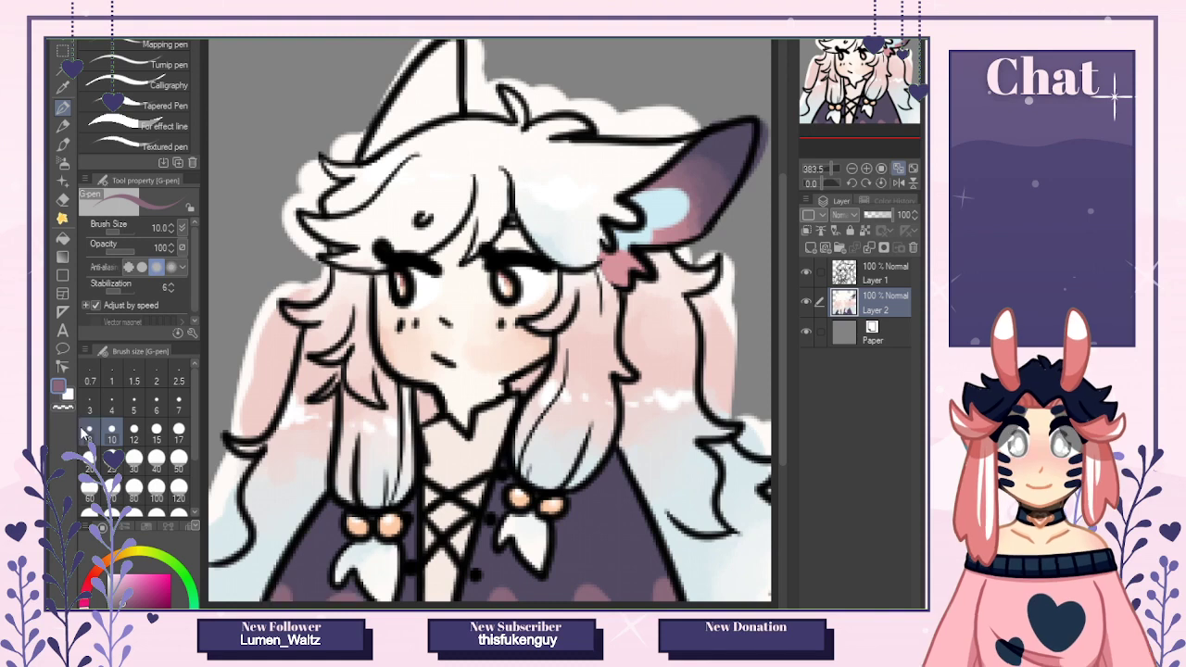
left_click(369, 549, "alt")
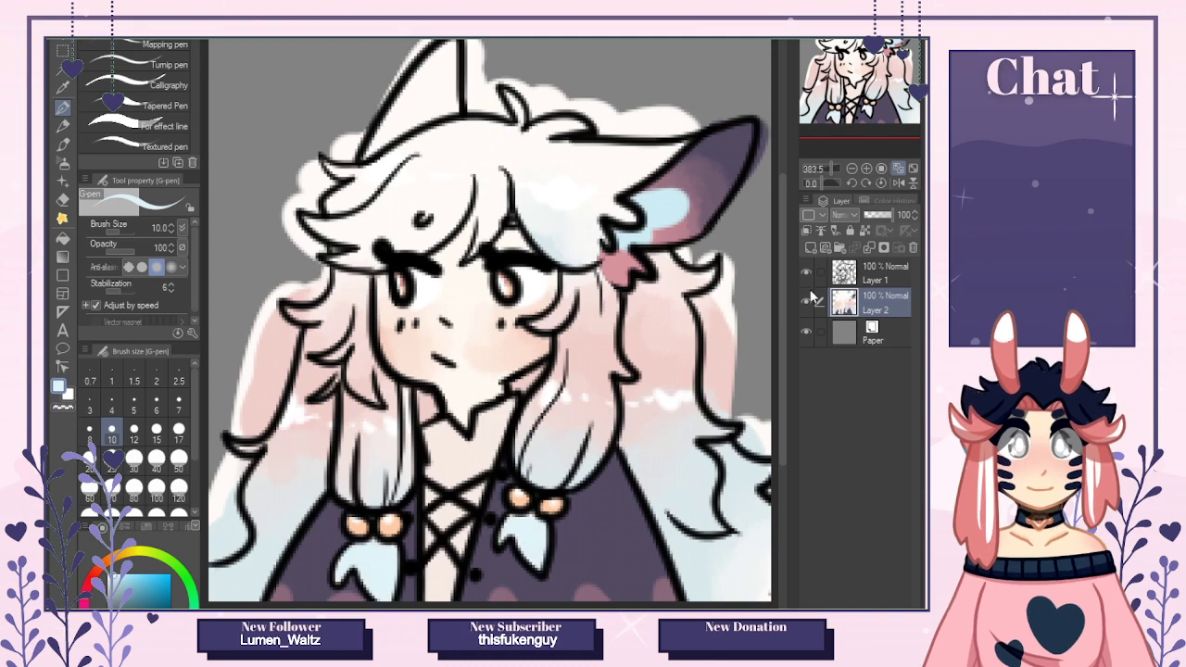
Select the area outside the line art on Layer 1, clear the colour spilling into it on Layer 2, and deselect.
left_click(870, 273)
key("w")
left_click(352, 102)
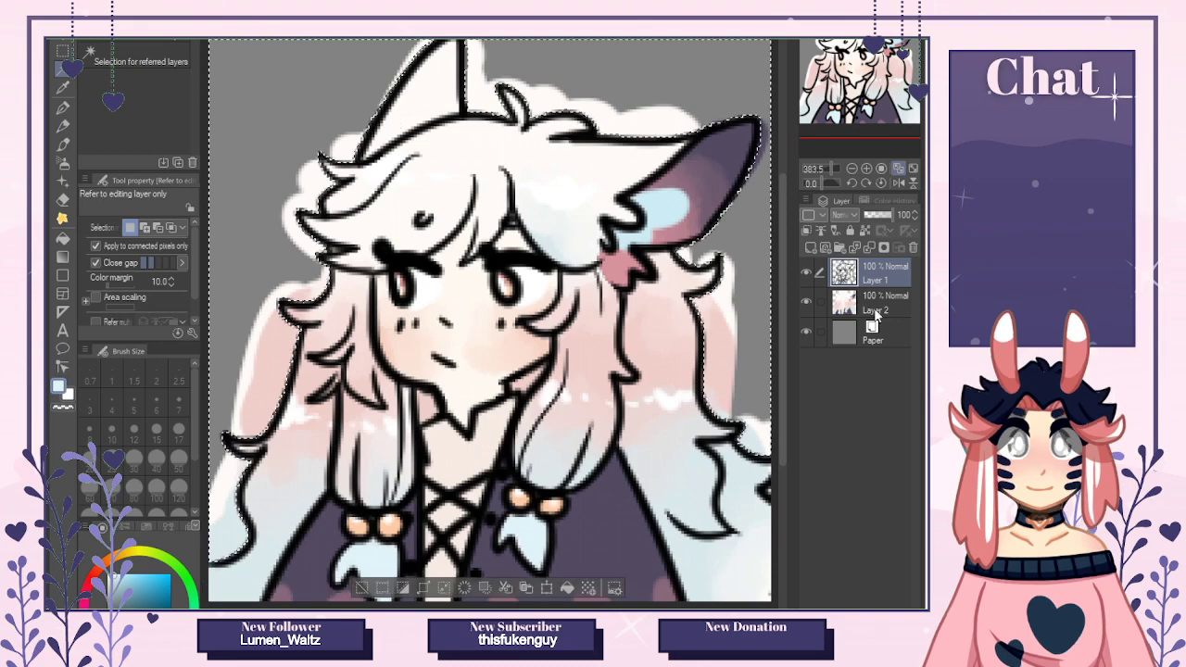
left_click(875, 315)
key("m")
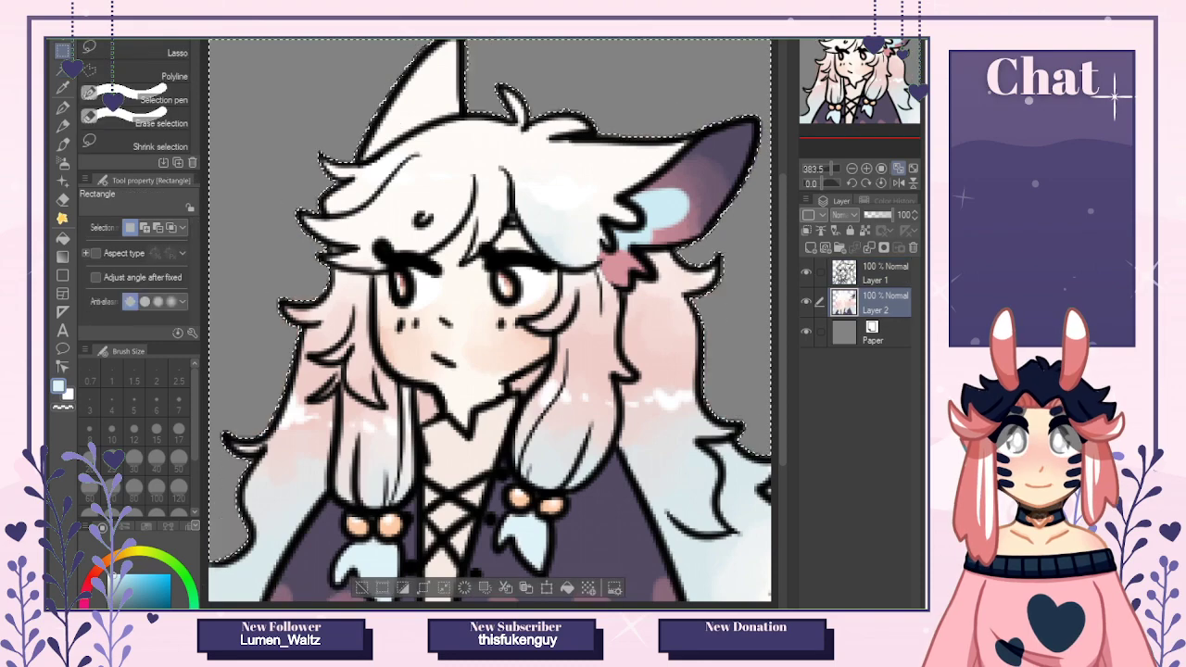
key("ctrl+d")
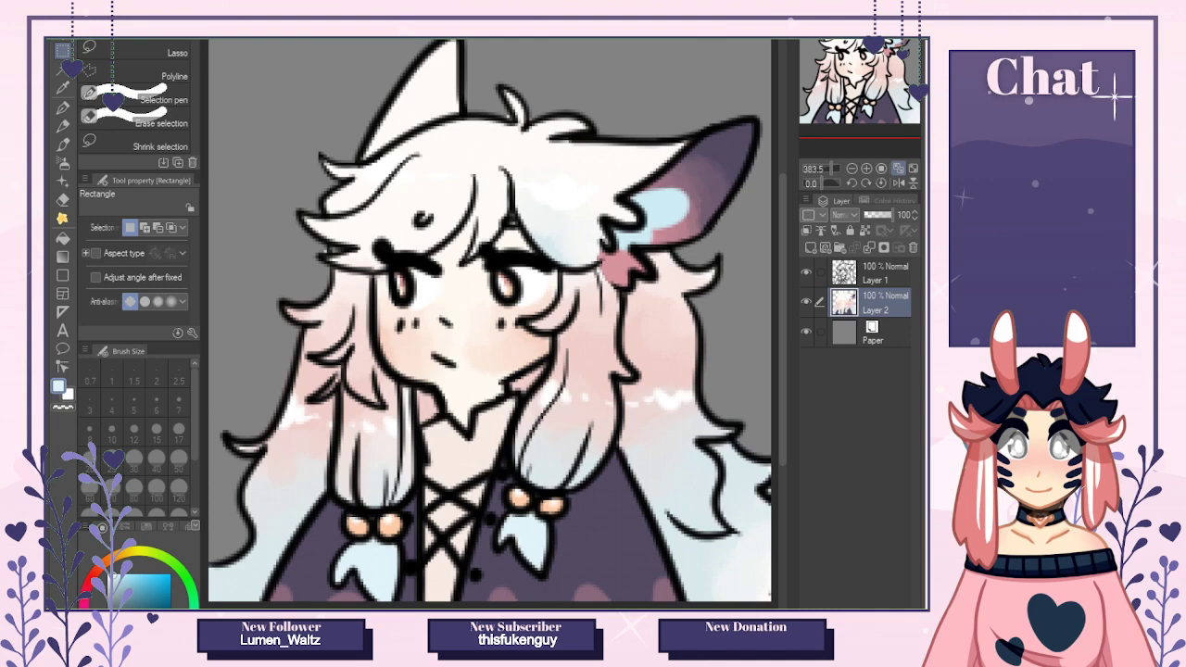
key("ctrl+Tab")
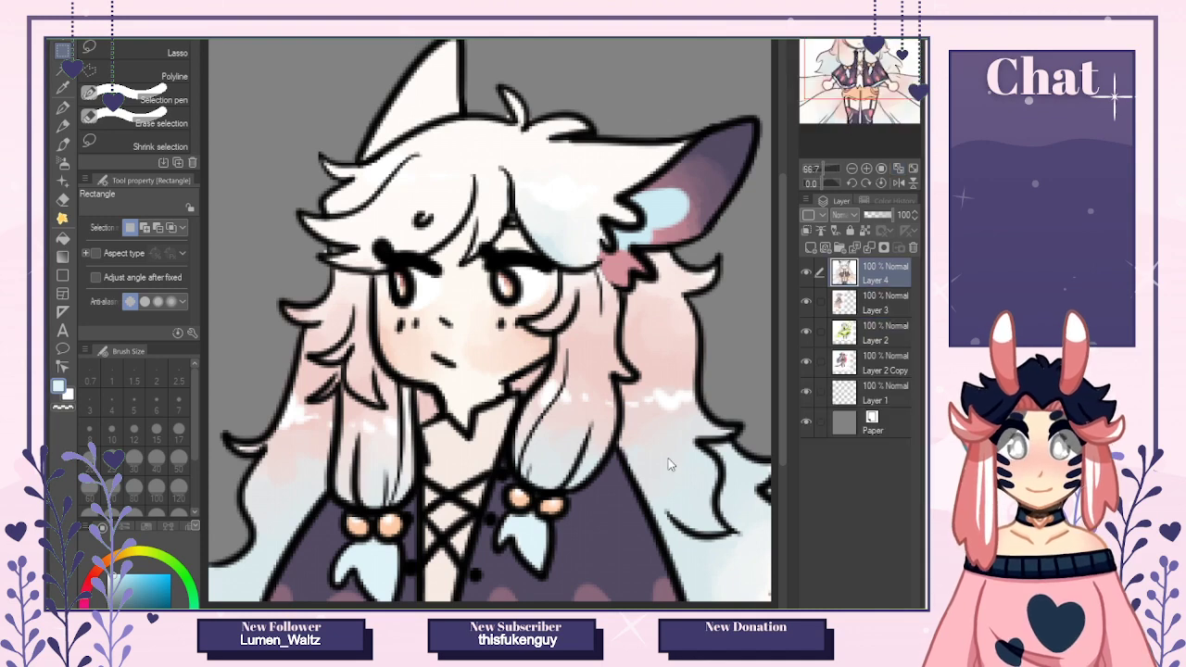
key("ctrl+Tab")
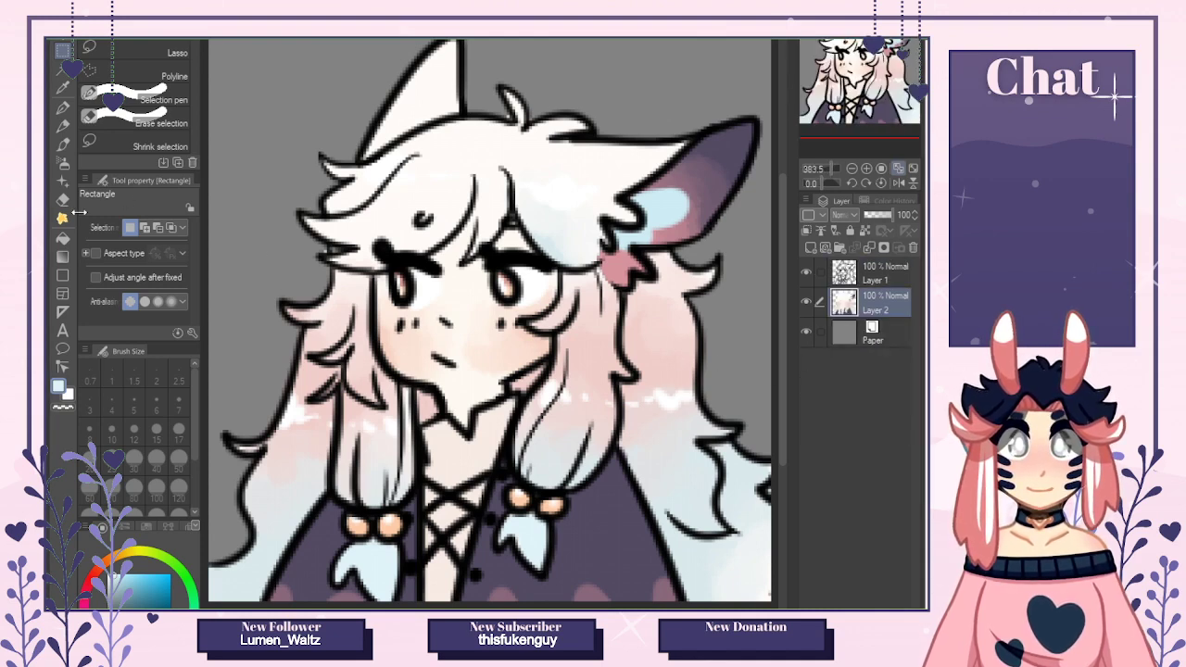
key("e")
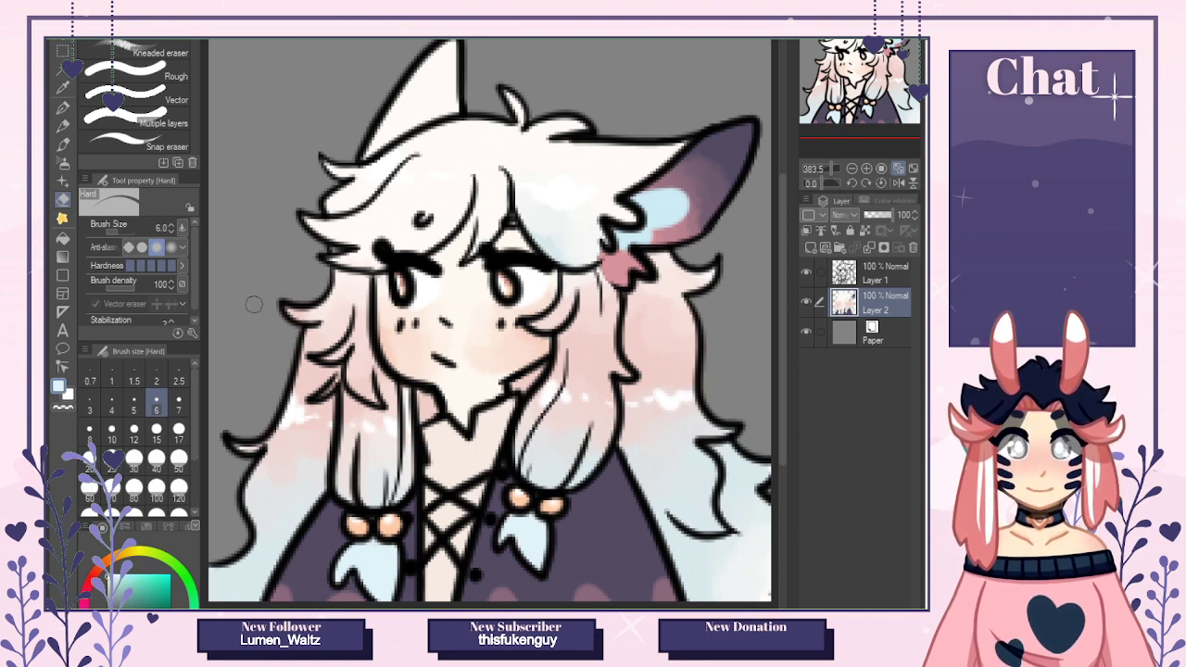
key("p")
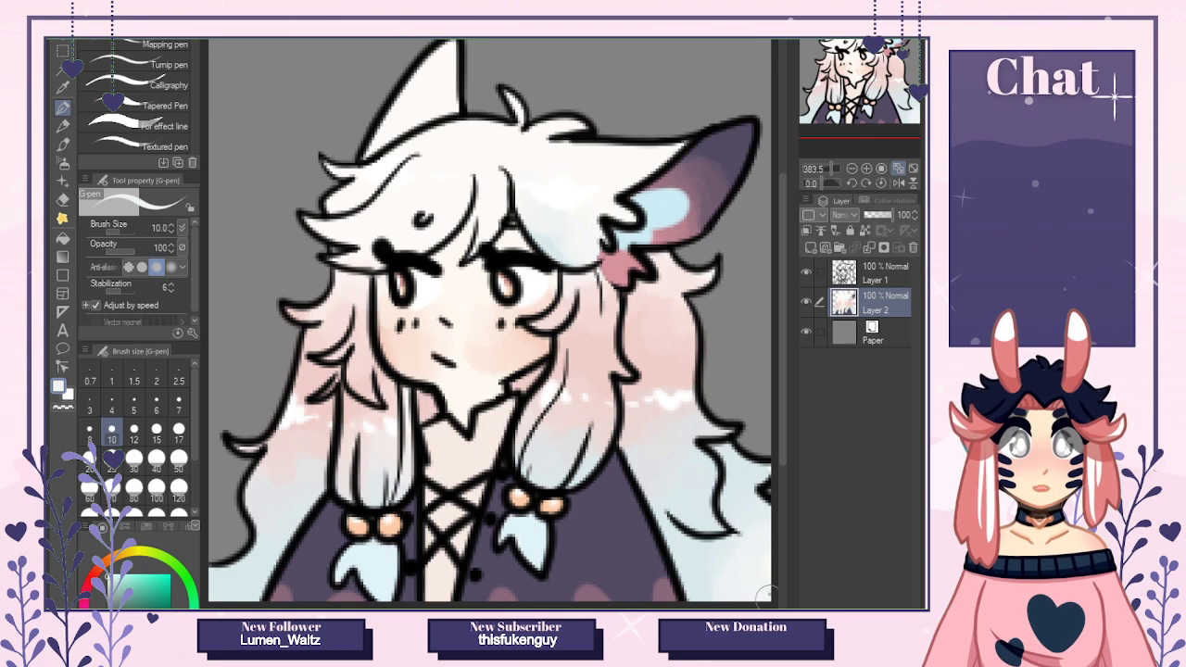
left_click(855, 270)
key("e")
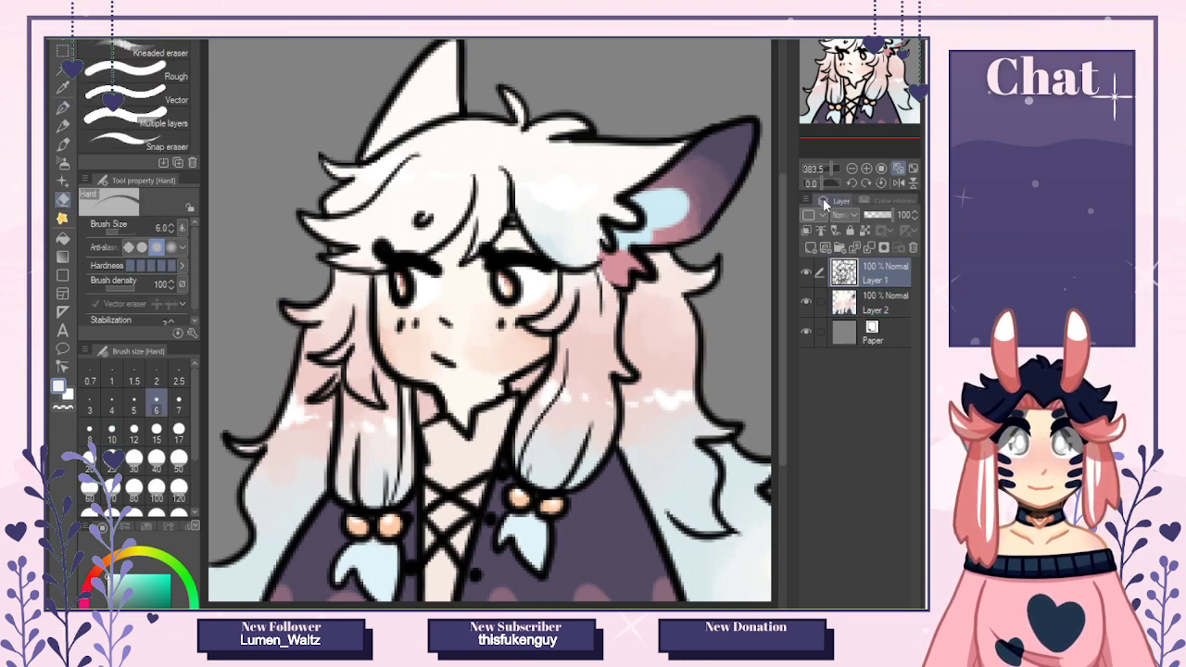
left_click(859, 306)
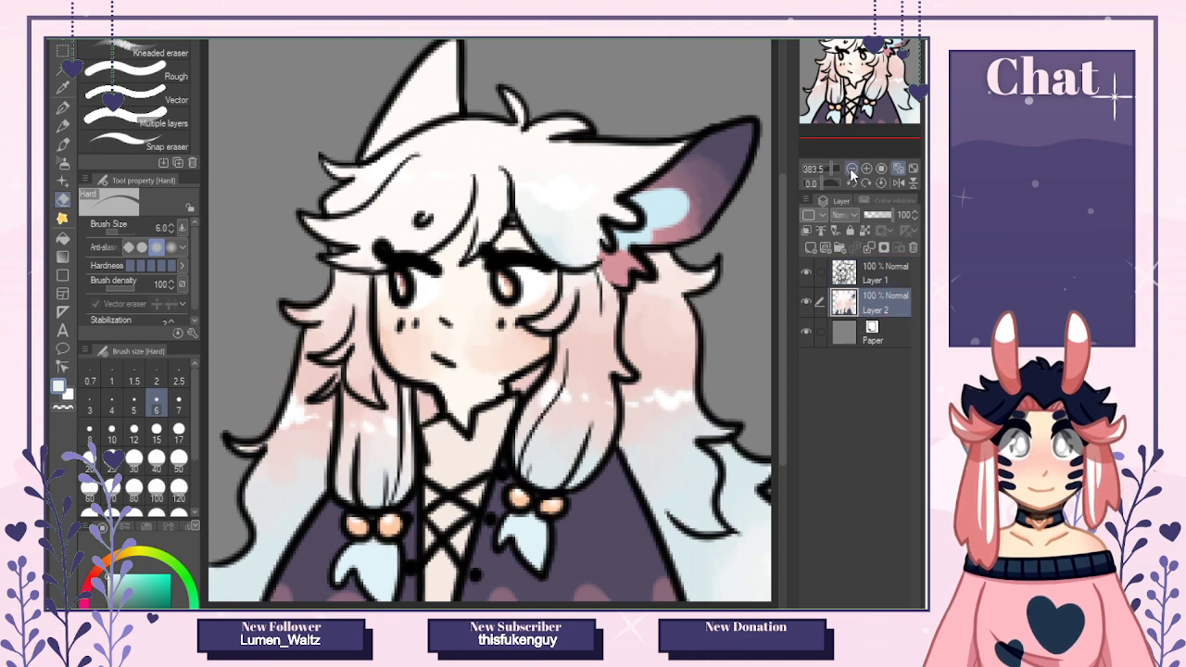
Lock the transparent pixels of the line art on Layer 1.
left_click(850, 185)
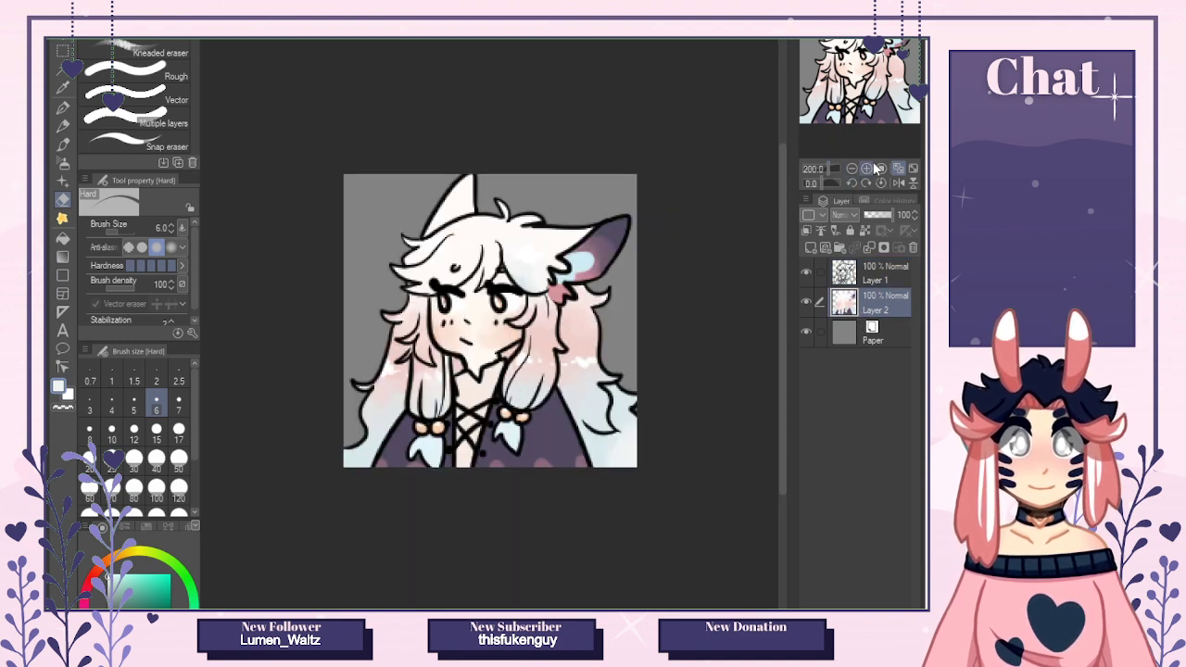
left_click(868, 278)
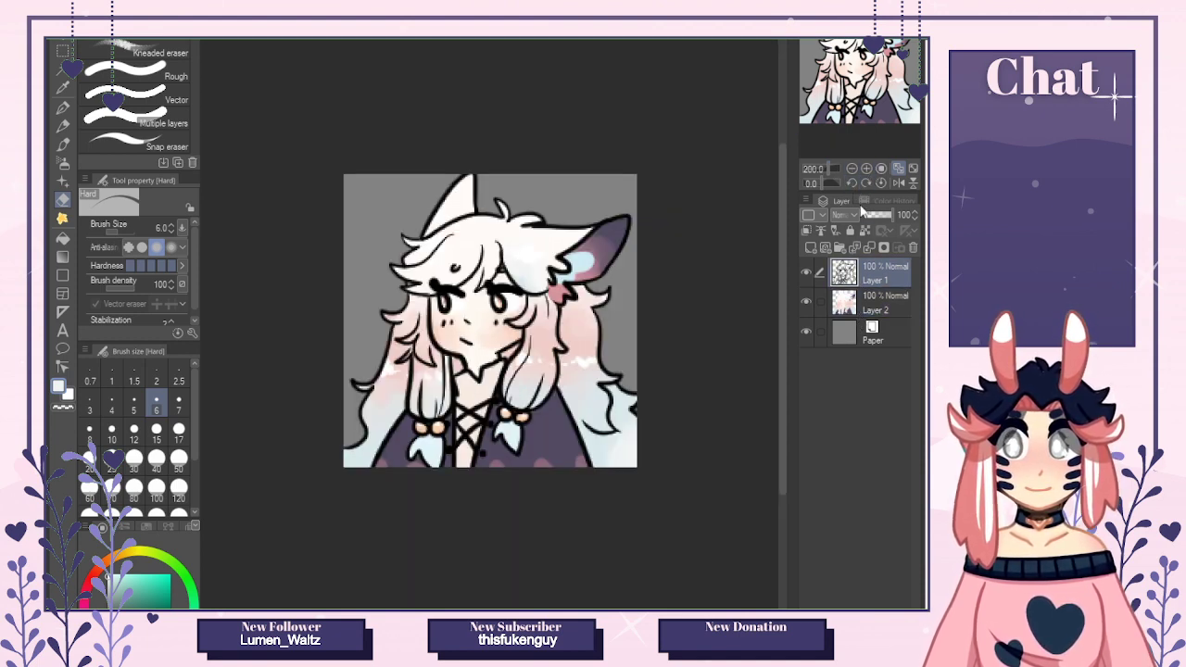
key("ctrl+Tab")
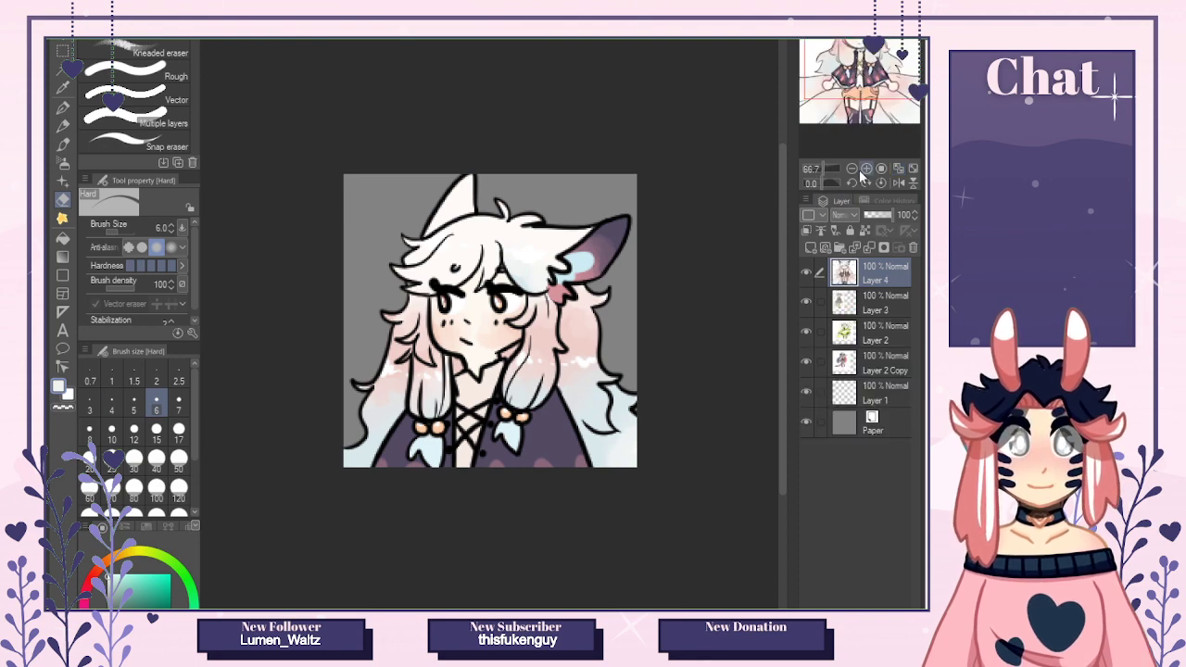
left_click(880, 167)
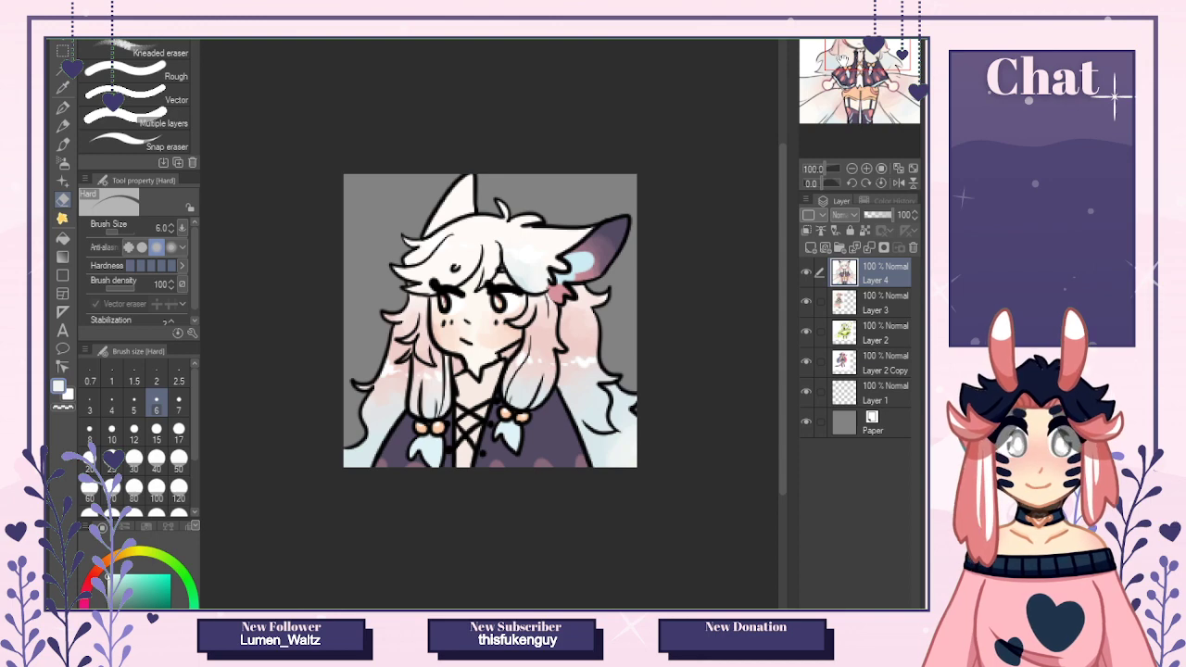
key("ctrl+Tab")
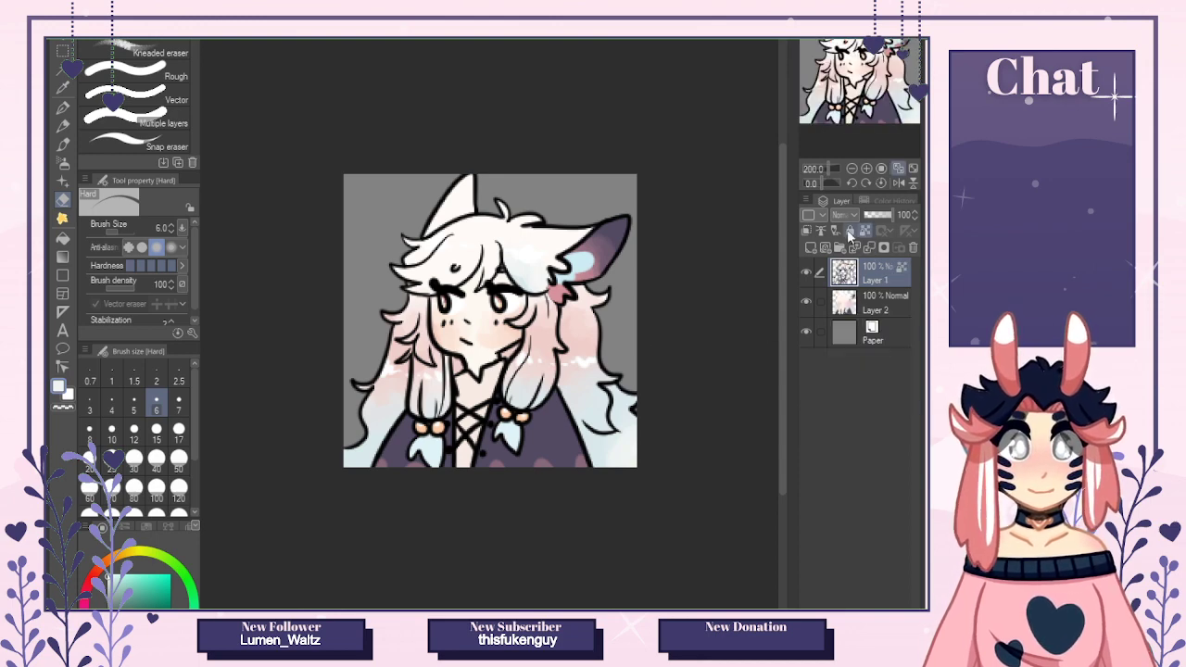
Recolour most of the line art on Layer 1 in a dusty pink picked from the reference, using the G-pen at size 25.
key("ctrl+Tab")
key("x")
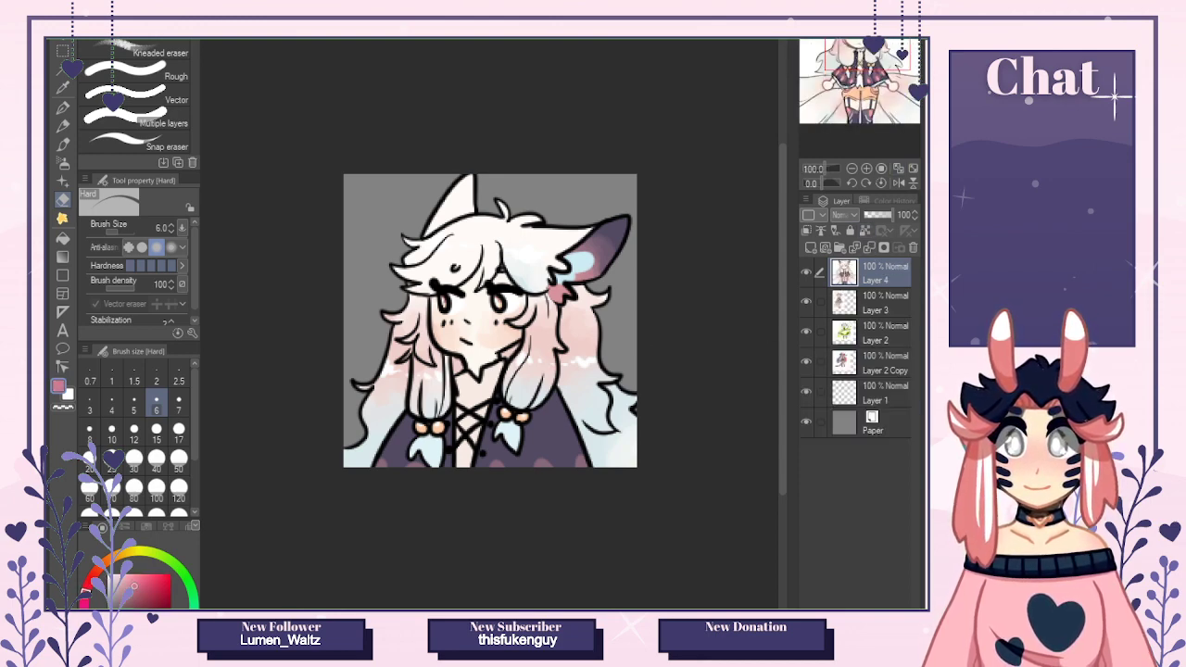
left_click(63, 107)
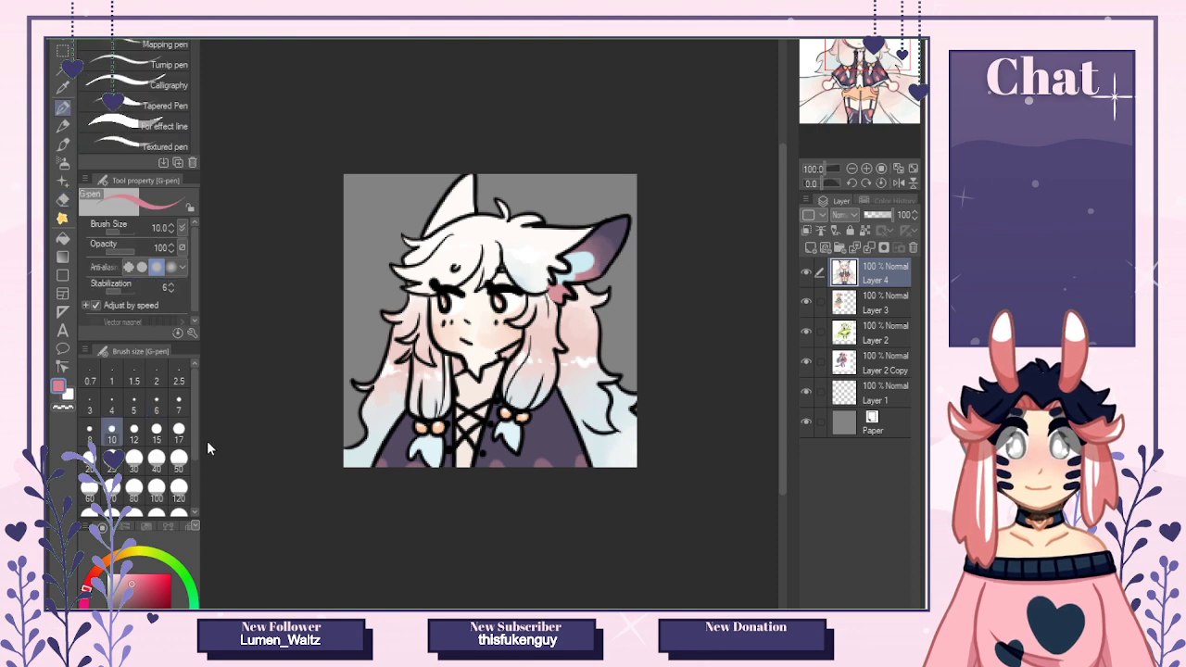
left_click(112, 458)
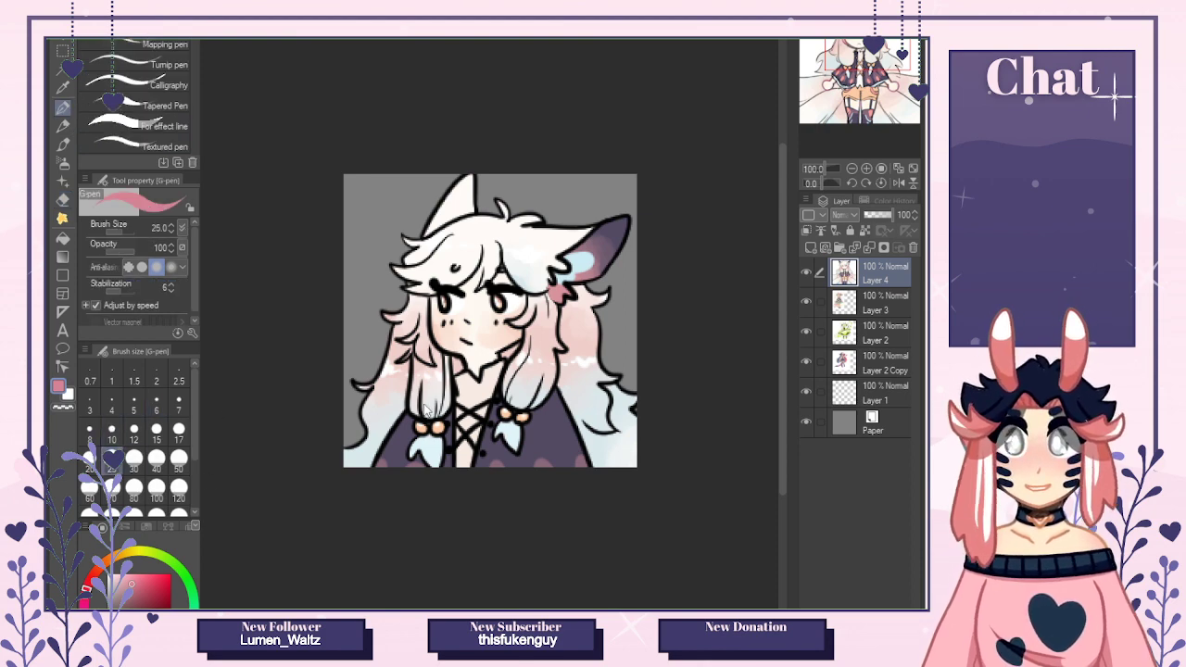
key("ctrl+Tab")
mouse_move(389, 357)
left_mouse_down()
mouse_move(339, 466)
mouse_move(403, 245)
mouse_move(471, 171)
mouse_move(491, 206)
mouse_move(494, 431)
mouse_move(511, 396)
mouse_move(526, 500)
mouse_move(560, 480)
mouse_move(625, 510)
mouse_move(648, 372)
left_mouse_up()
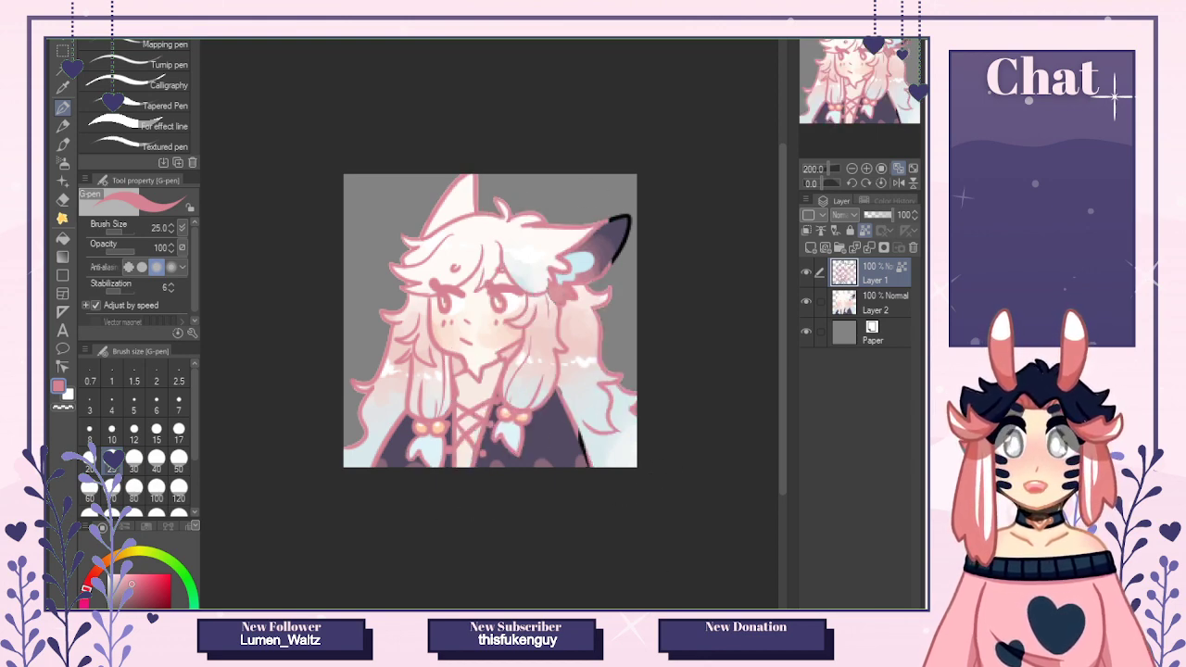
Recolour the dark ear's outline on Layer 1 in deep plum with the G-pen at size 25.
key("ctrl+Tab")
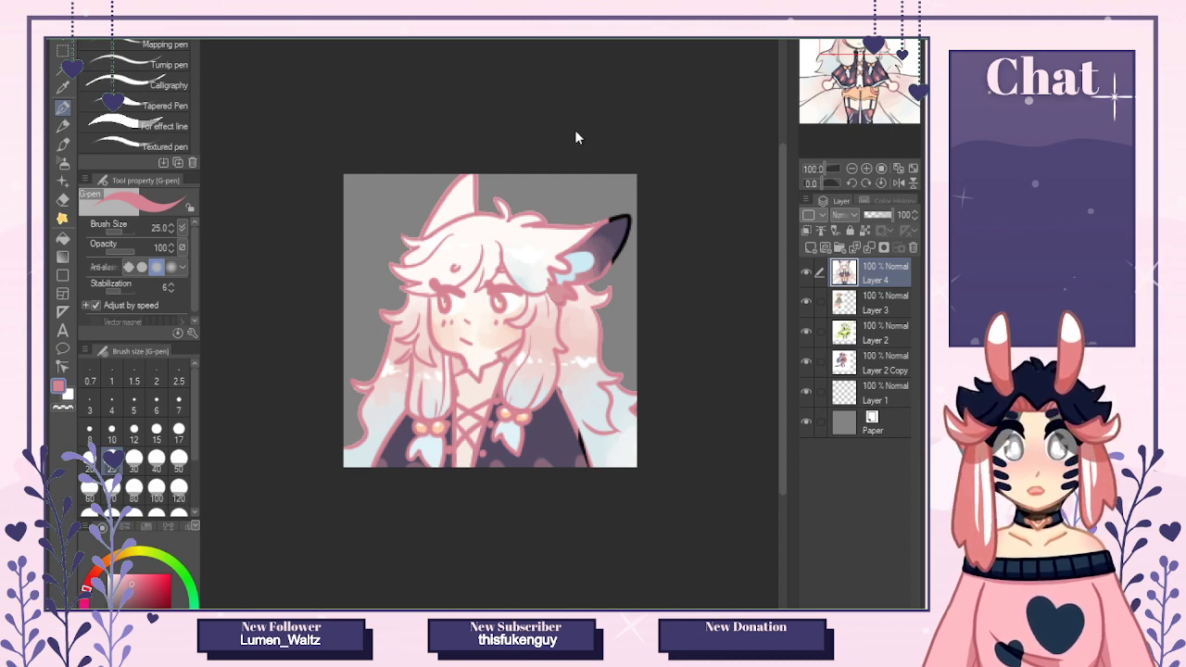
key("ctrl+Tab")
left_click(866, 168)
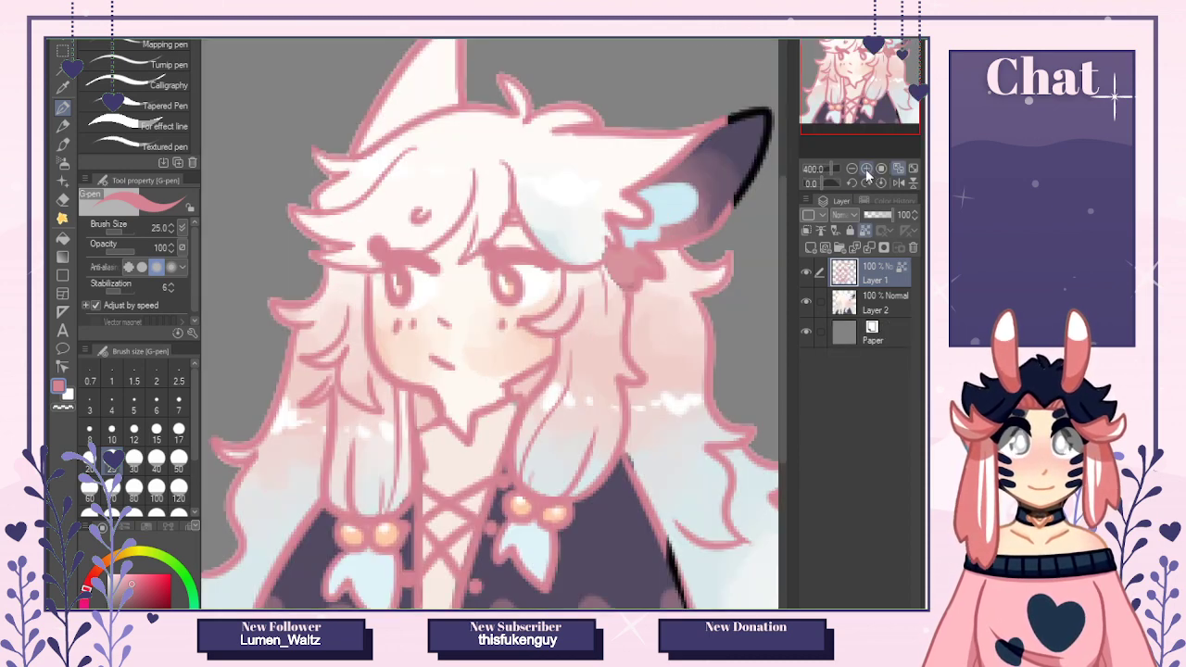
left_click(865, 76)
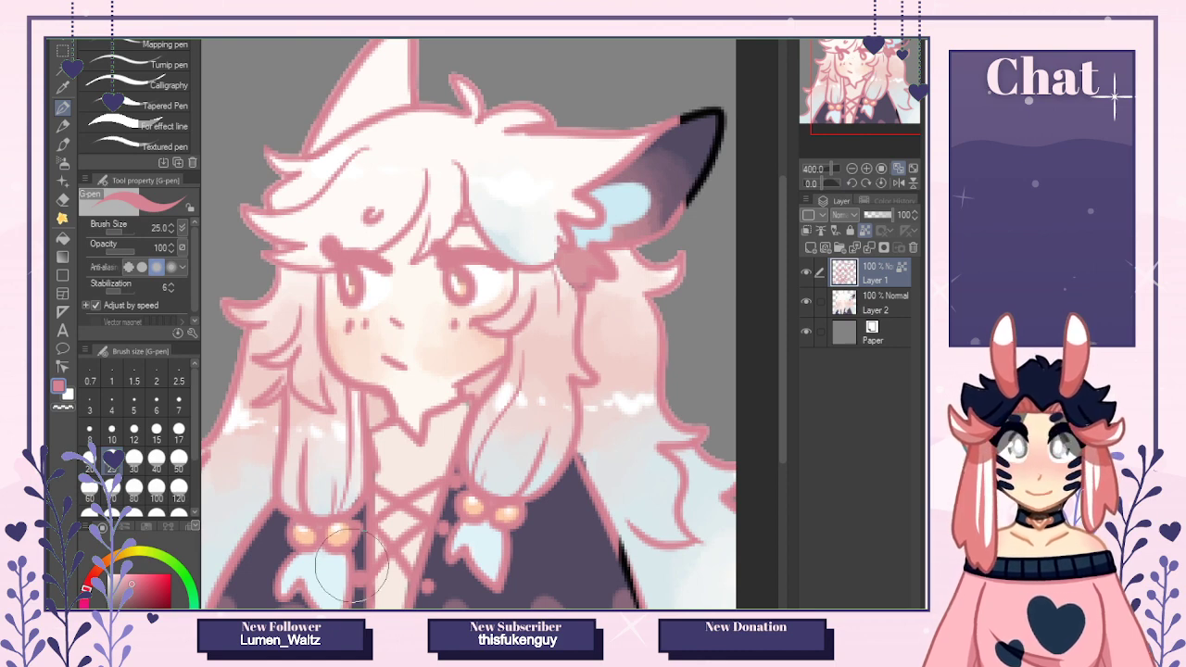
left_click(93, 604)
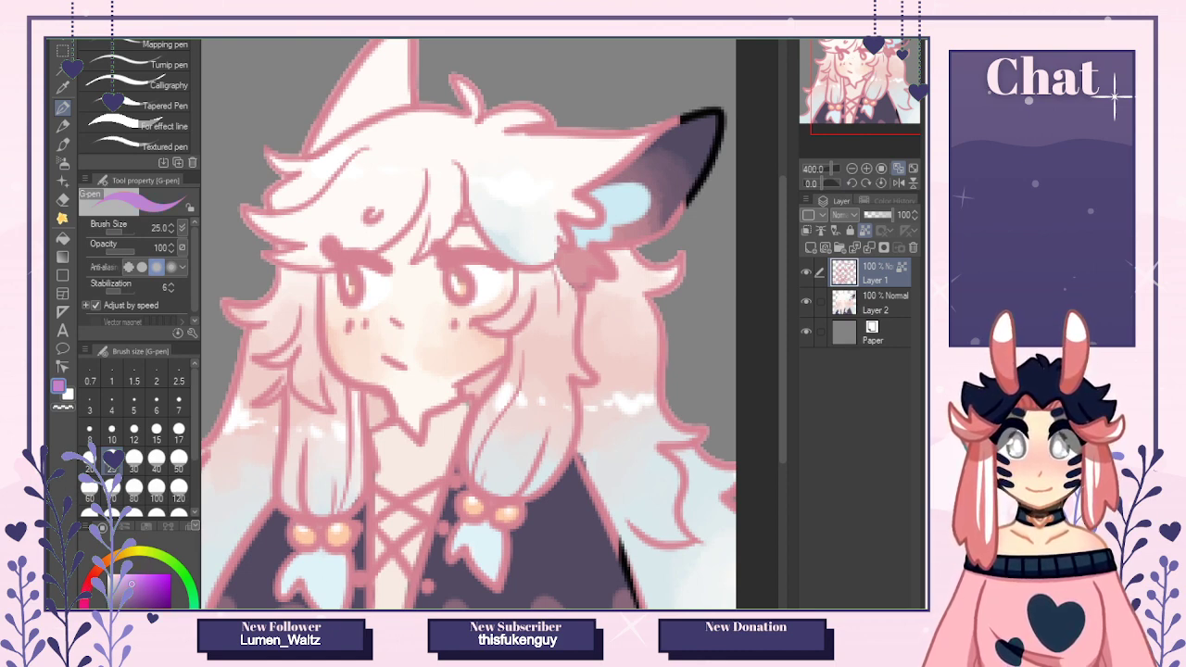
left_click(104, 605)
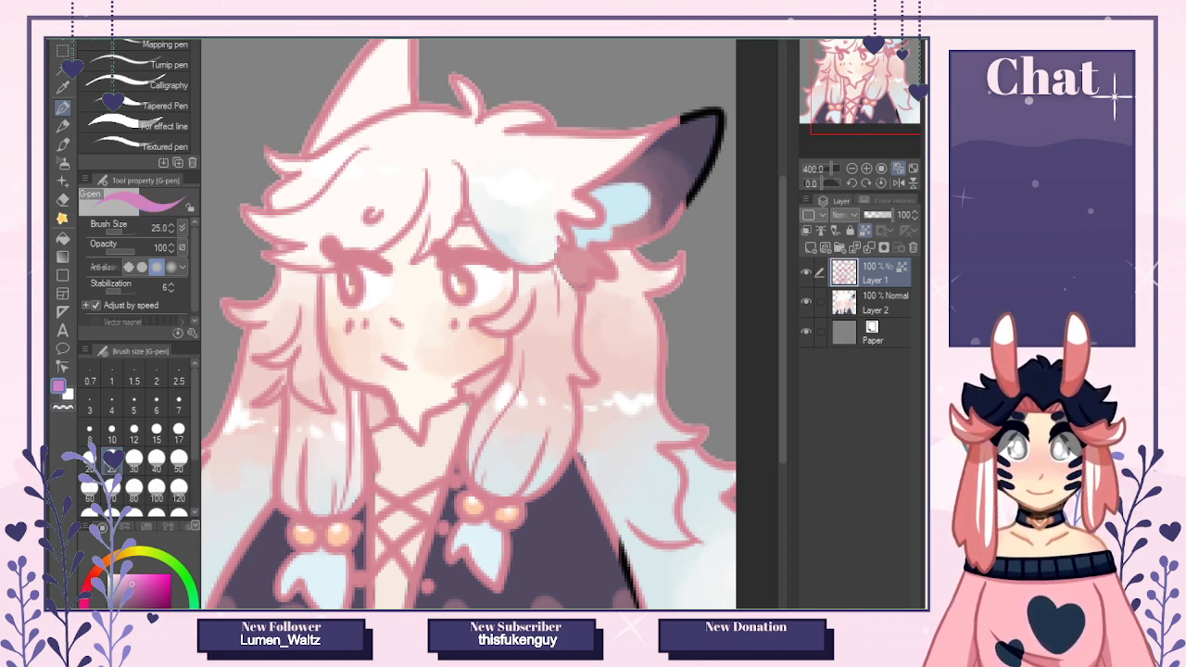
left_click(141, 602)
mouse_move(612, 189)
left_mouse_down()
mouse_move(678, 139)
mouse_move(721, 126)
mouse_move(723, 158)
mouse_move(692, 226)
mouse_move(684, 151)
mouse_move(722, 167)
left_mouse_up()
left_click(151, 605)
left_click_drag(710, 256, 762, 166)
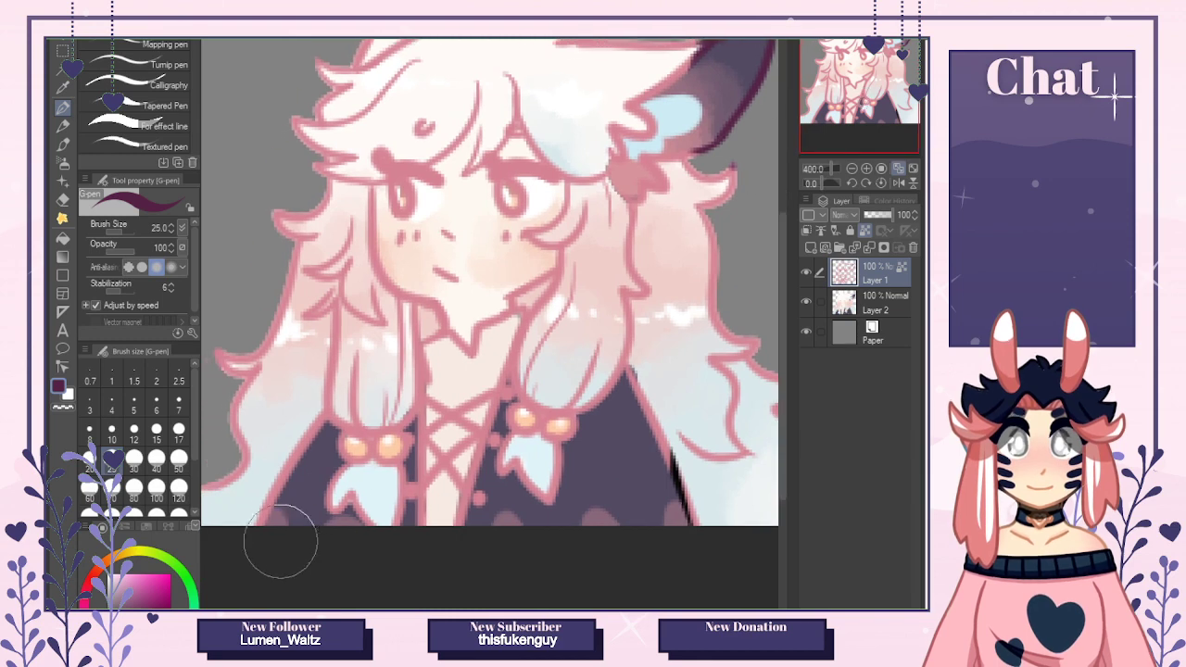
Recolour the garment's outline and chest lacing in deep plum on Layer 1.
left_click_drag(278, 543, 318, 439)
mouse_move(406, 539)
left_mouse_down()
mouse_move(411, 515)
mouse_move(455, 520)
left_mouse_up()
left_click_drag(648, 501, 640, 413)
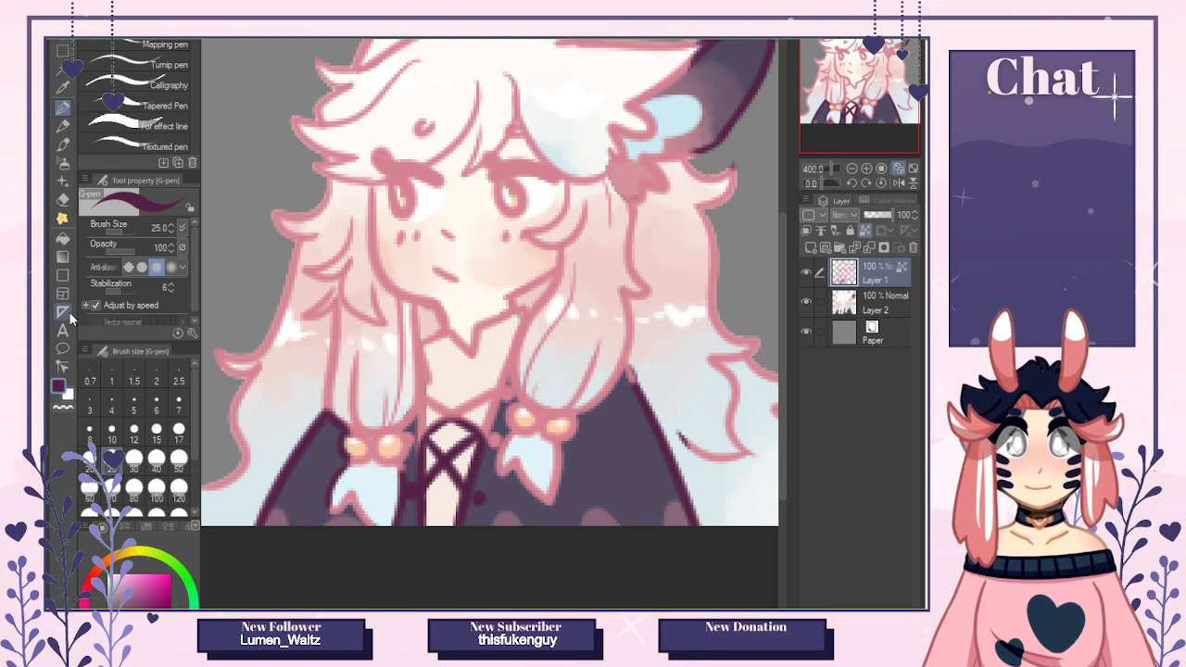
Soften the transitions between pink and plum lines around the garment lacing with the Blur tool at size 15.
left_click(62, 218)
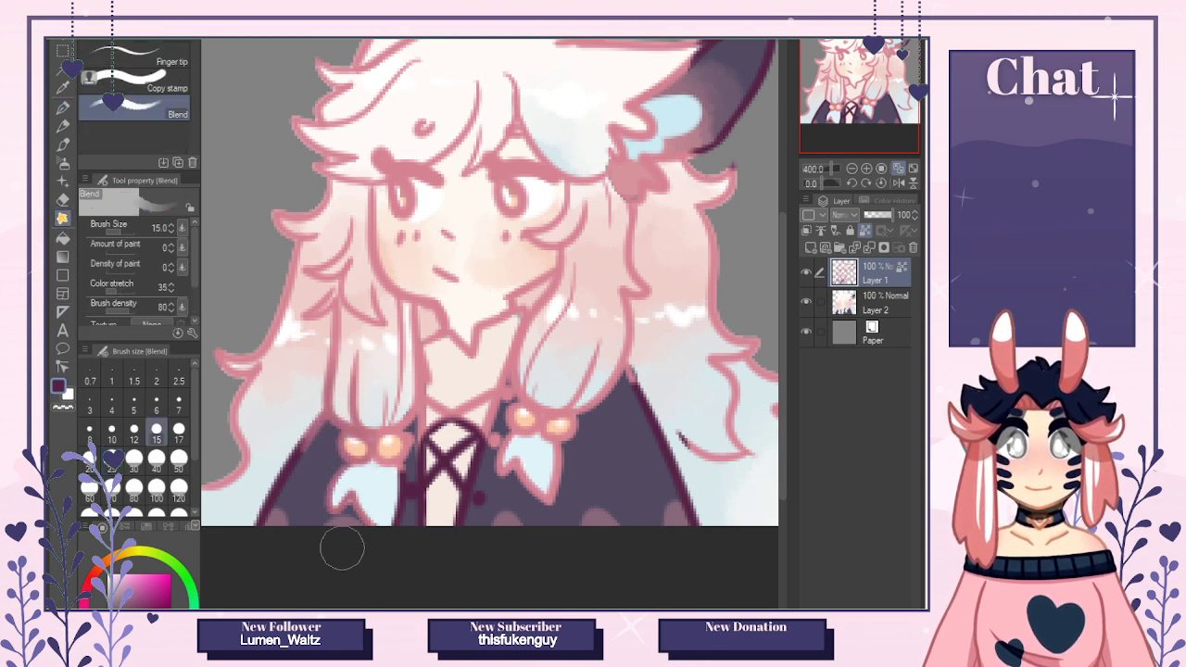
key("ctrl+z")
left_click(157, 43)
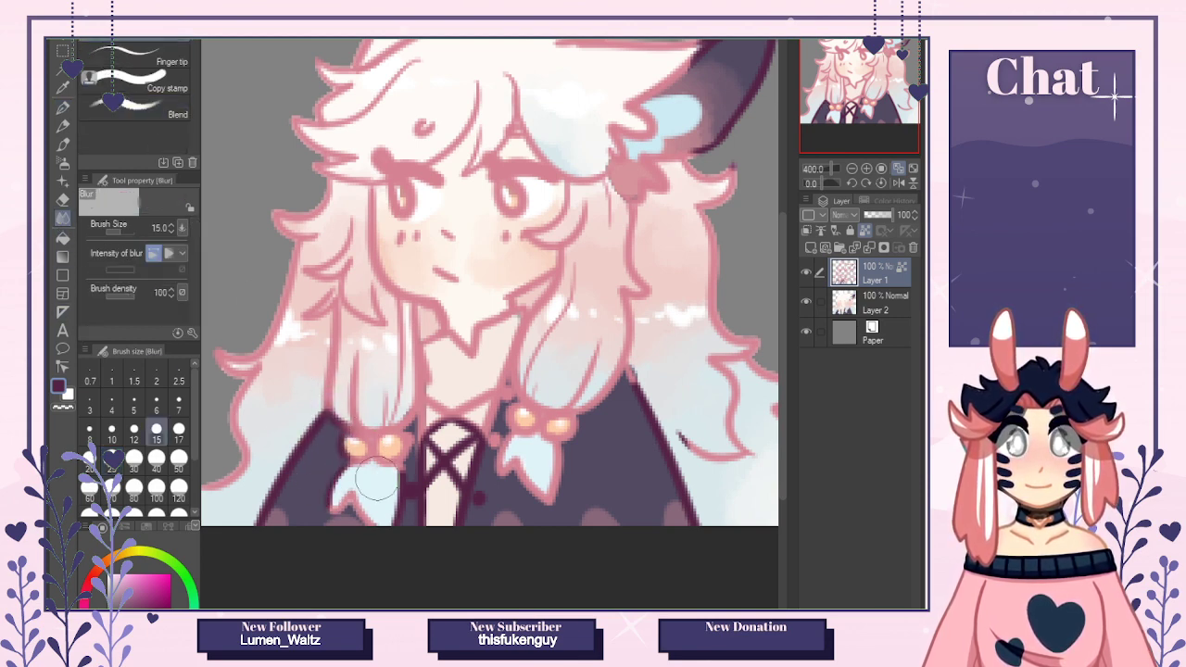
left_click_drag(476, 436, 408, 463)
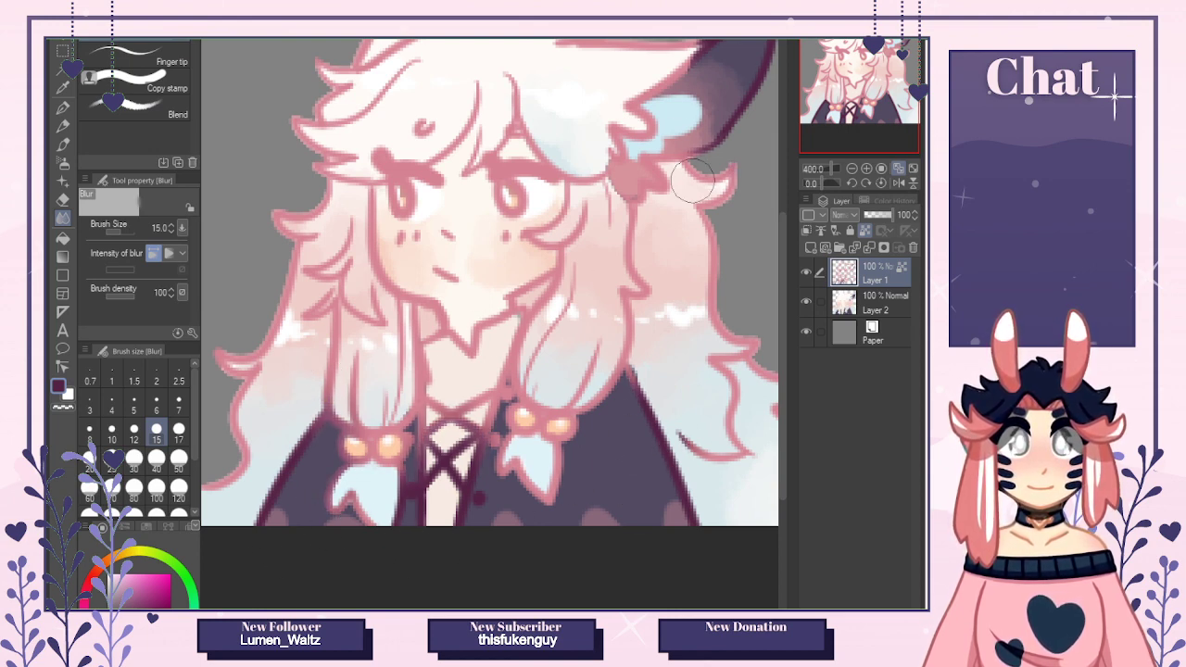
Touch up the hair beside the garment's shoulder on Layer 2 in a pale tone picked from the hair, using the G-pen at size 8.
left_click(860, 306)
left_click(657, 372, "alt")
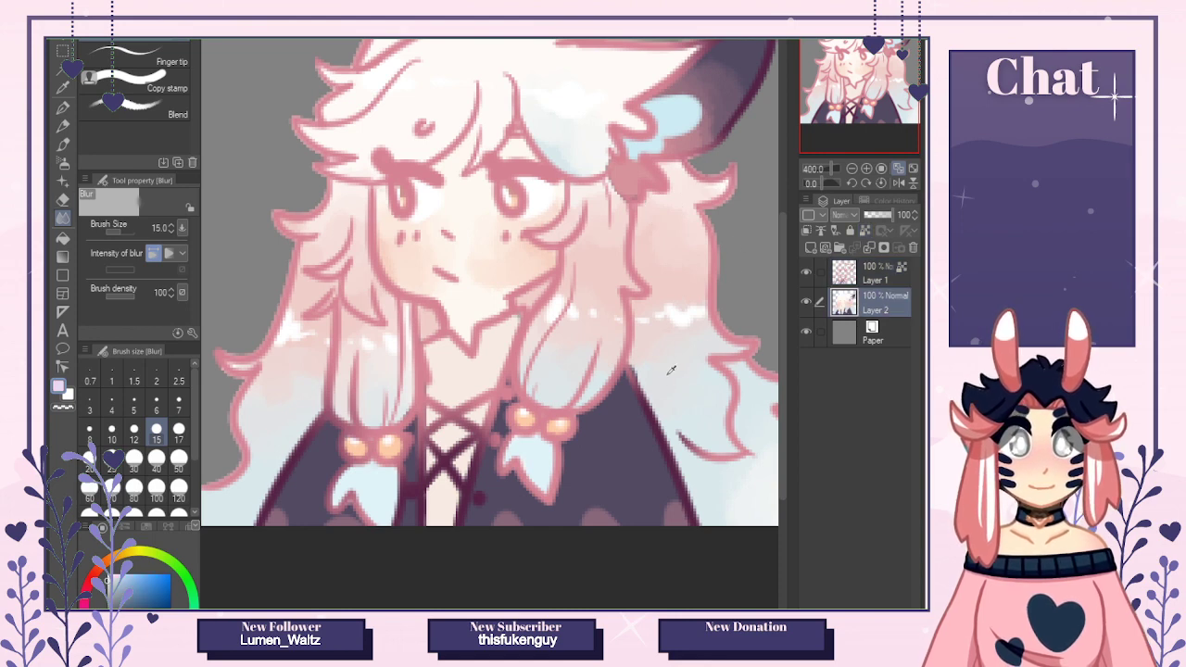
left_click(63, 106)
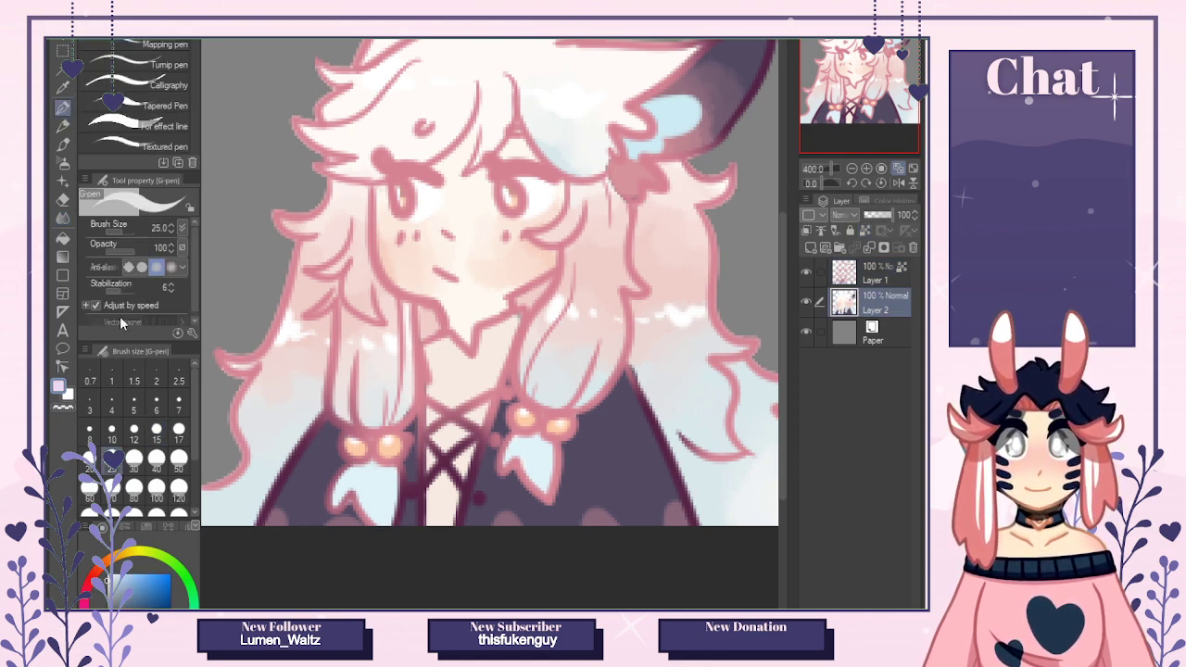
left_click(89, 431)
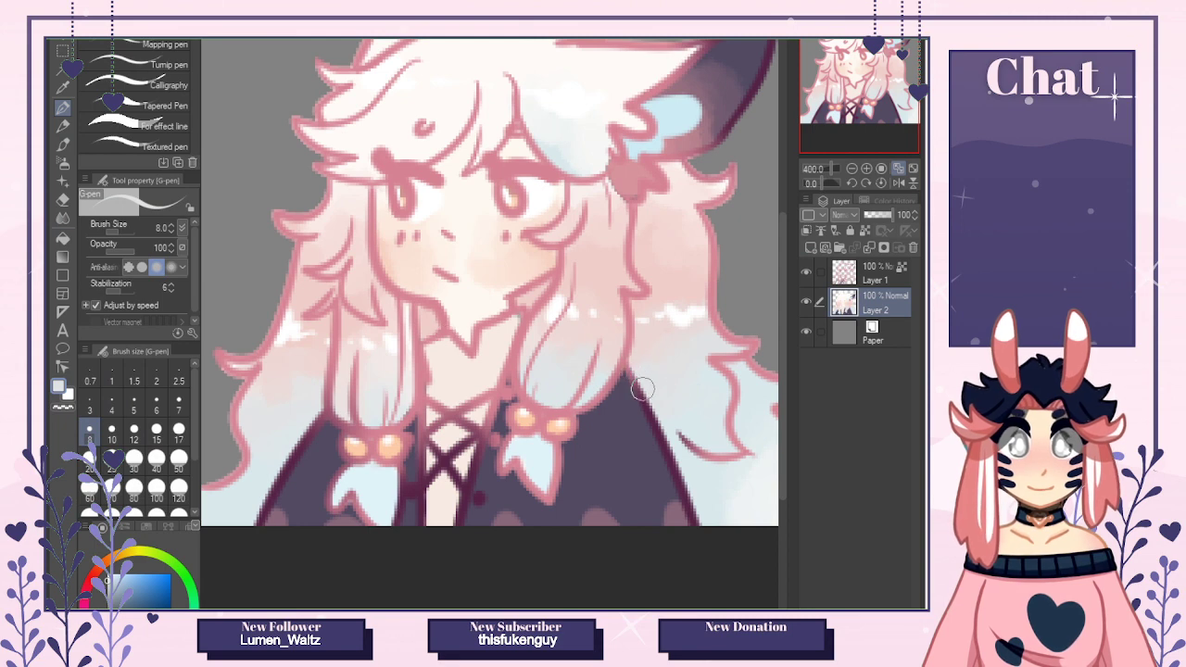
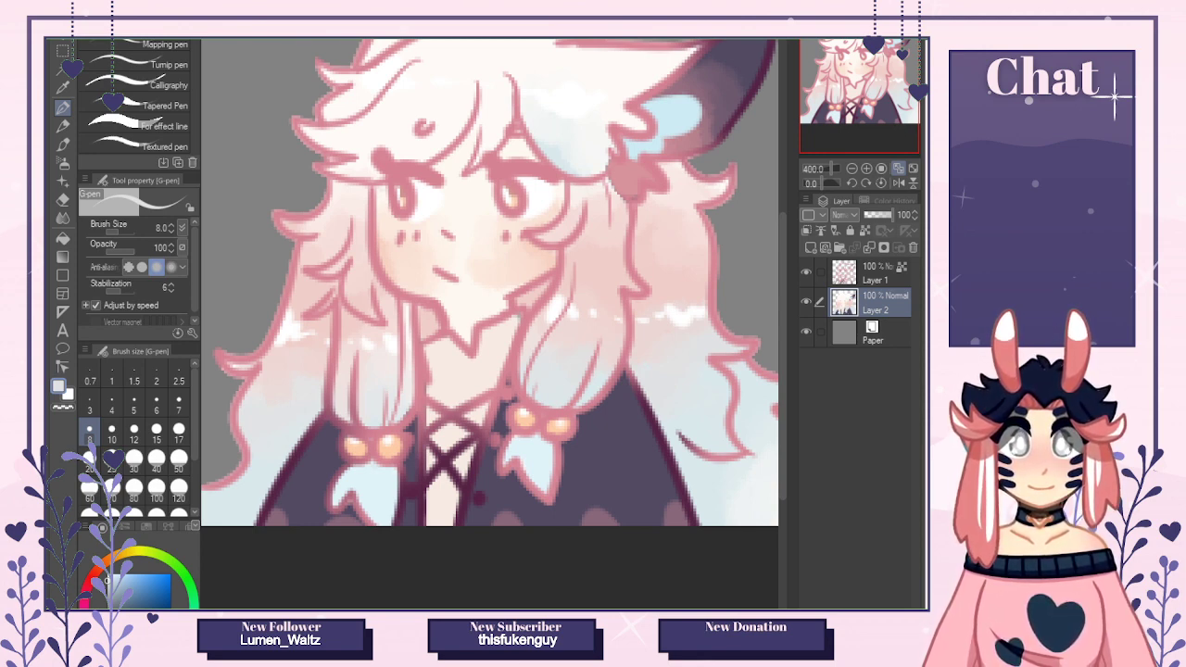
Touch up the hair below the dark ear on Layer 2 in picked pinks and clean up stray colour with the Hard eraser at size 6.
key("ctrl+Tab")
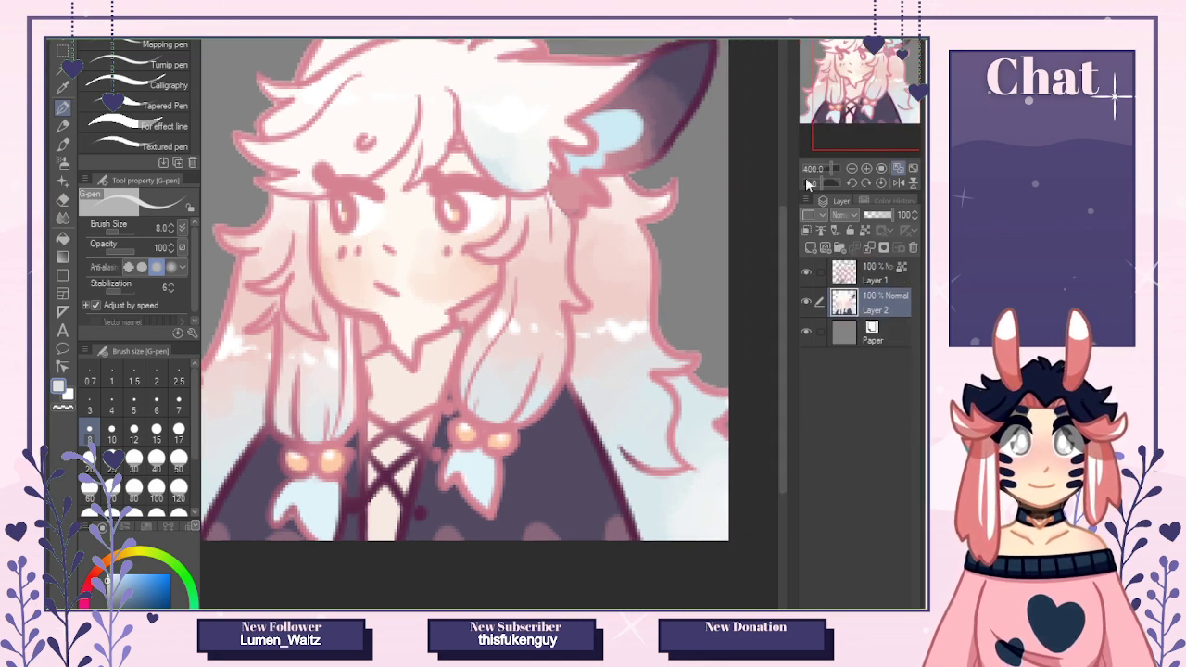
left_click(574, 193, "alt")
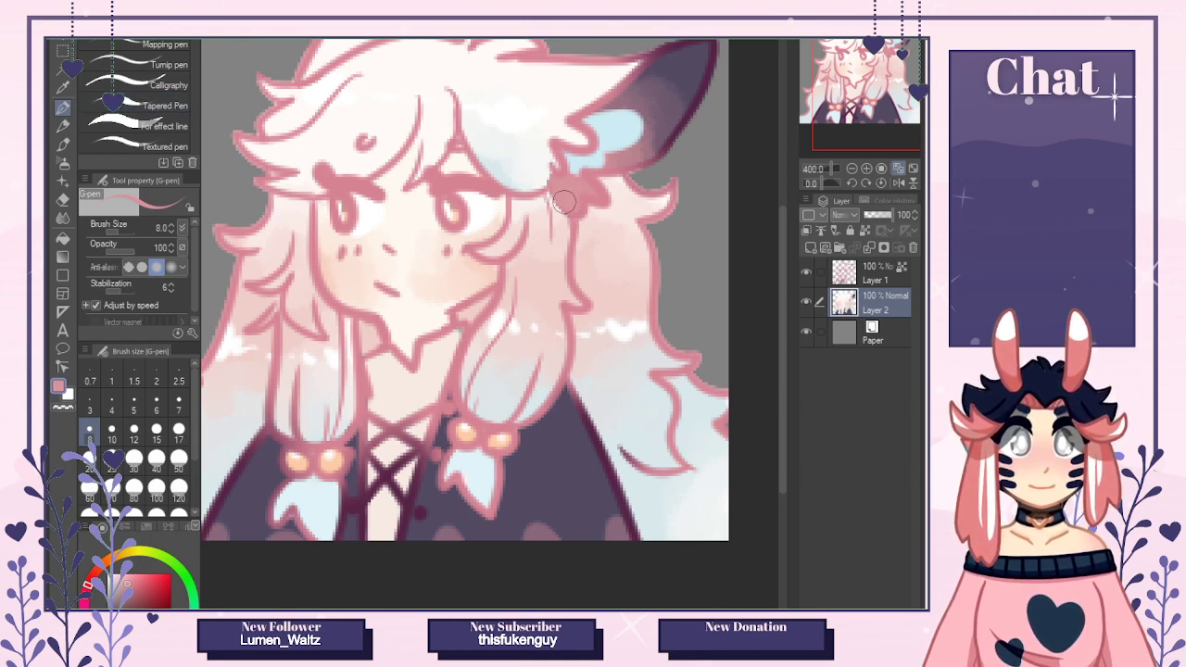
left_click(543, 178, "alt")
left_click(553, 197, "alt")
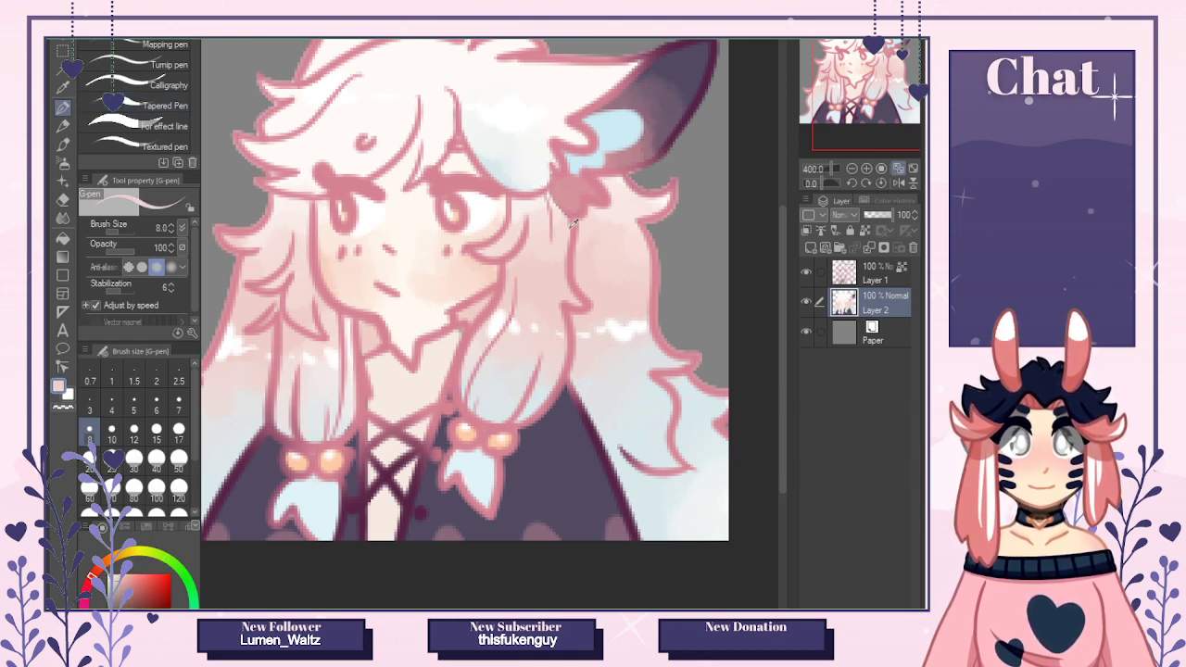
left_click(568, 221, "alt")
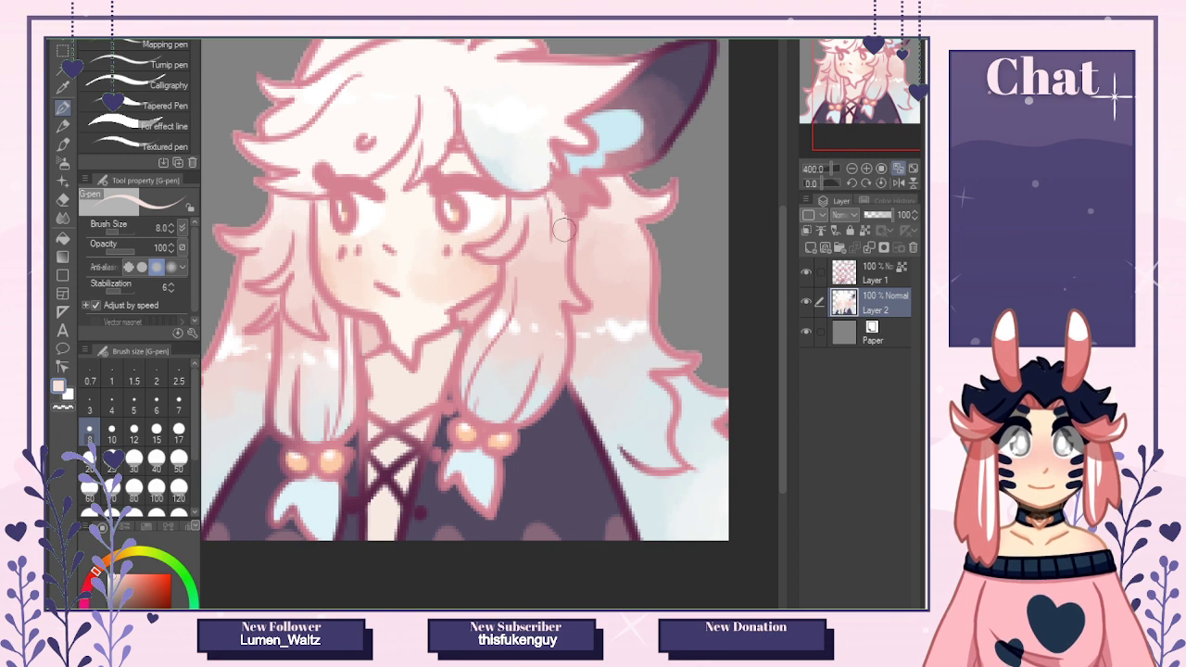
key("e")
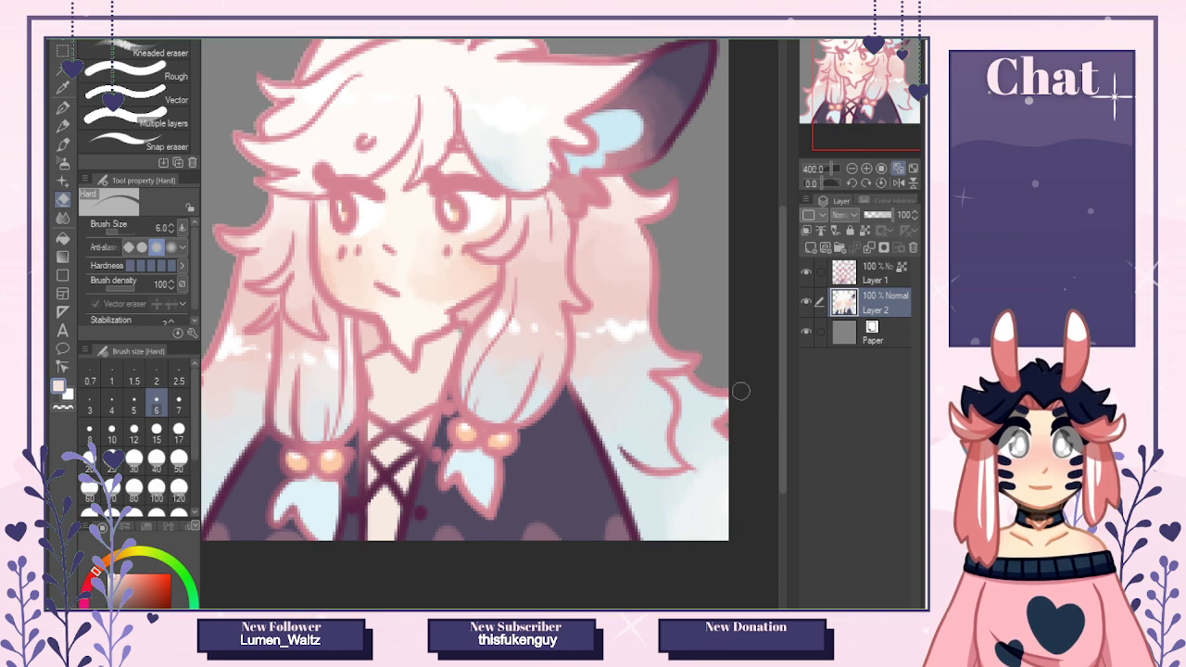
left_click_drag(869, 94, 849, 85)
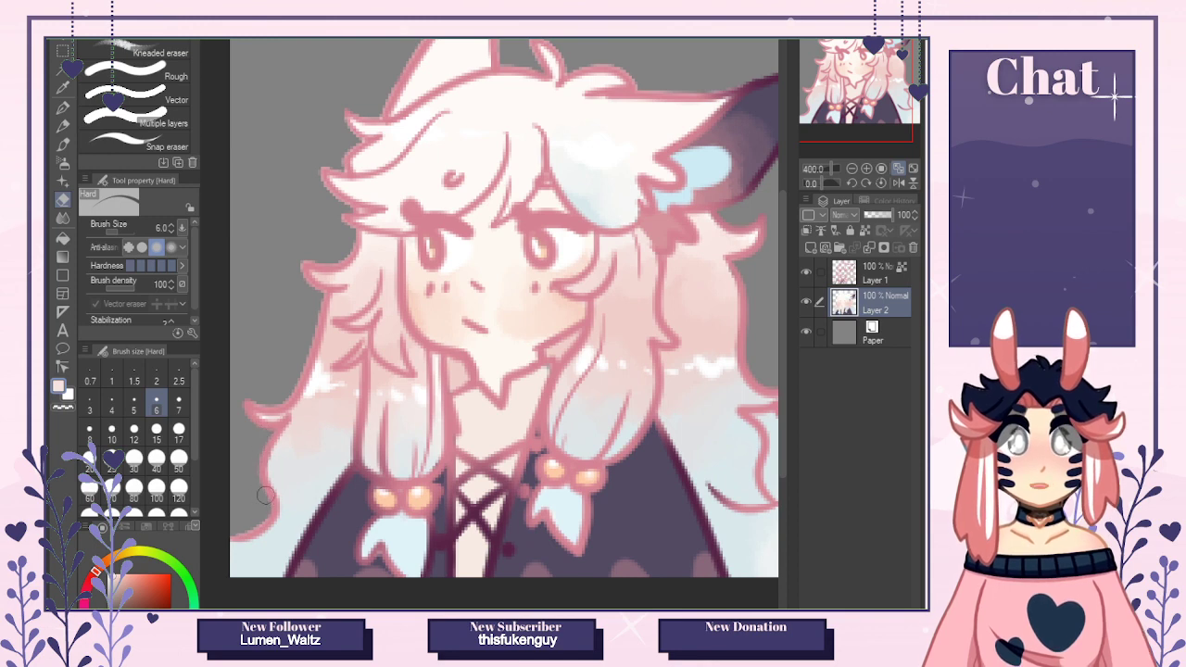
Recolour the garment's chest lacing on Layer 1 in a light peach picked from the reference drawing, using the G-pen at size 8.
key("ctrl+Tab")
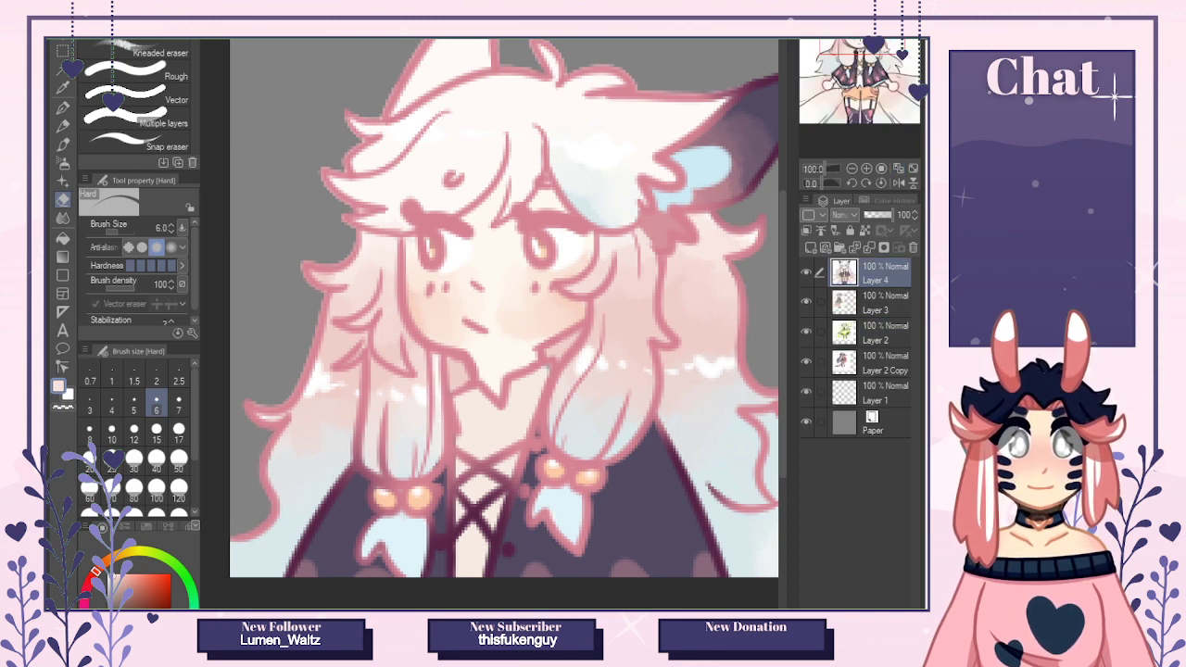
left_click(417, 498, "alt")
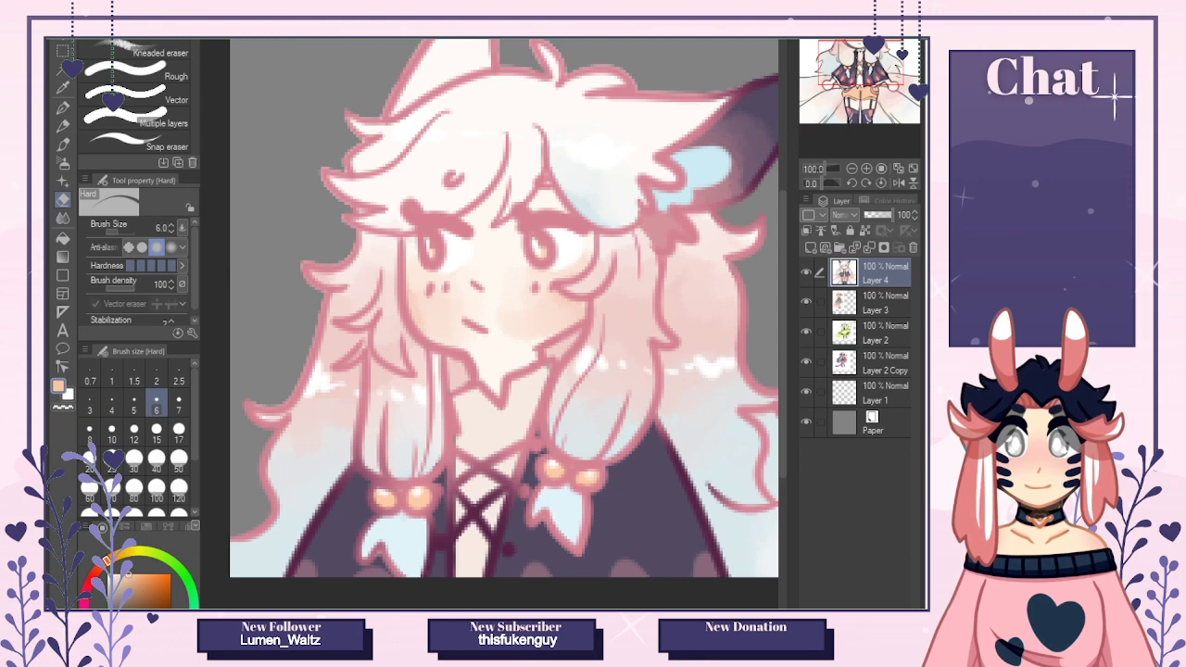
left_click(62, 107)
left_click(493, 464)
mouse_move(474, 445)
left_mouse_down()
mouse_move(473, 536)
mouse_move(463, 454)
mouse_move(495, 459)
mouse_move(490, 513)
mouse_move(512, 443)
mouse_move(471, 555)
left_mouse_up()
left_click(875, 274)
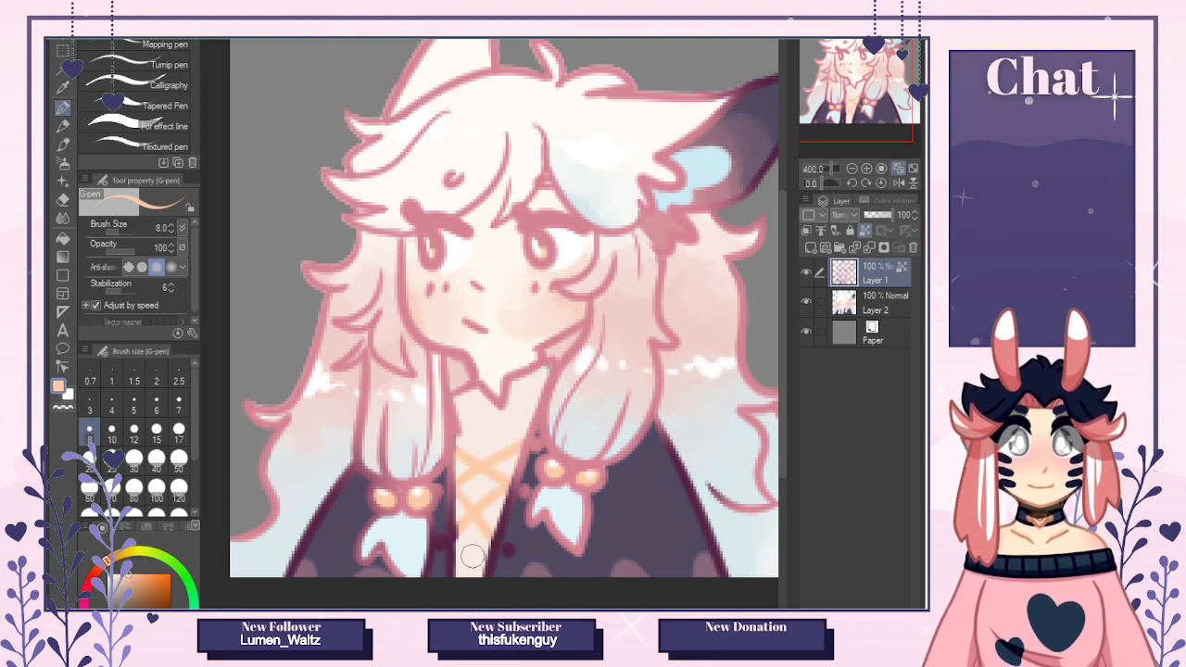
Paint the lacing's ends over the garment edges in the same peach with the G-pen at size 5 and relock Layer 1's transparent pixels.
left_click(133, 405)
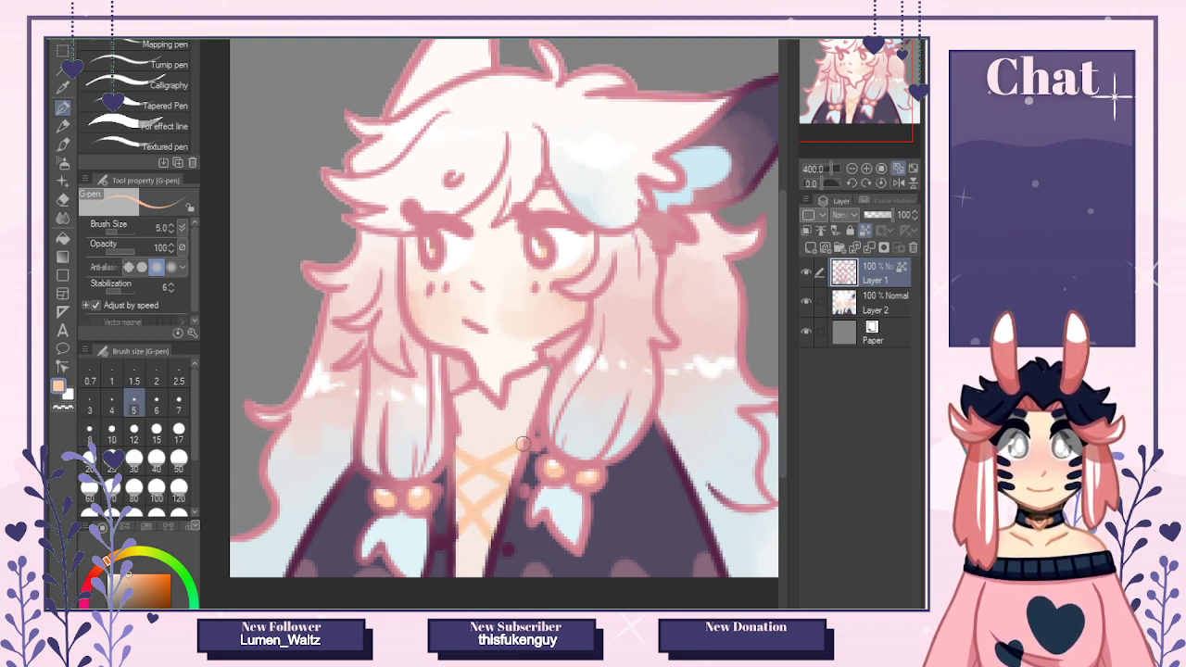
mouse_move(536, 443)
left_mouse_down()
mouse_move(520, 446)
mouse_move(533, 443)
left_mouse_up()
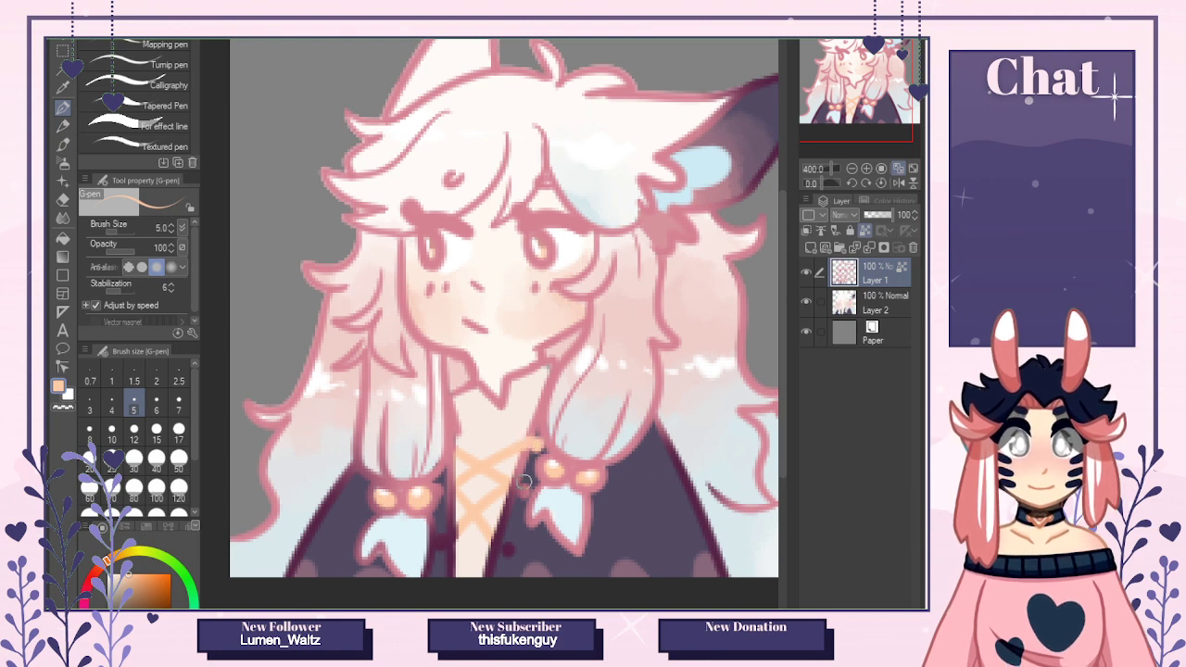
left_click_drag(507, 483, 521, 497)
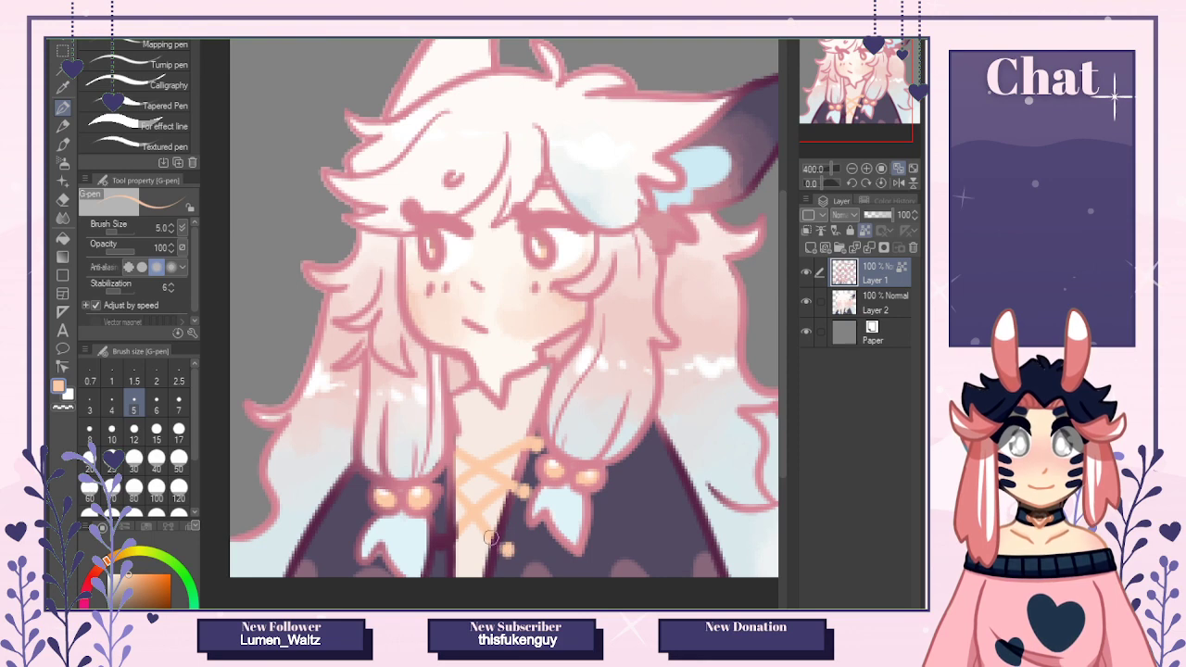
left_click_drag(449, 533, 446, 539)
left_click_drag(460, 485, 446, 492)
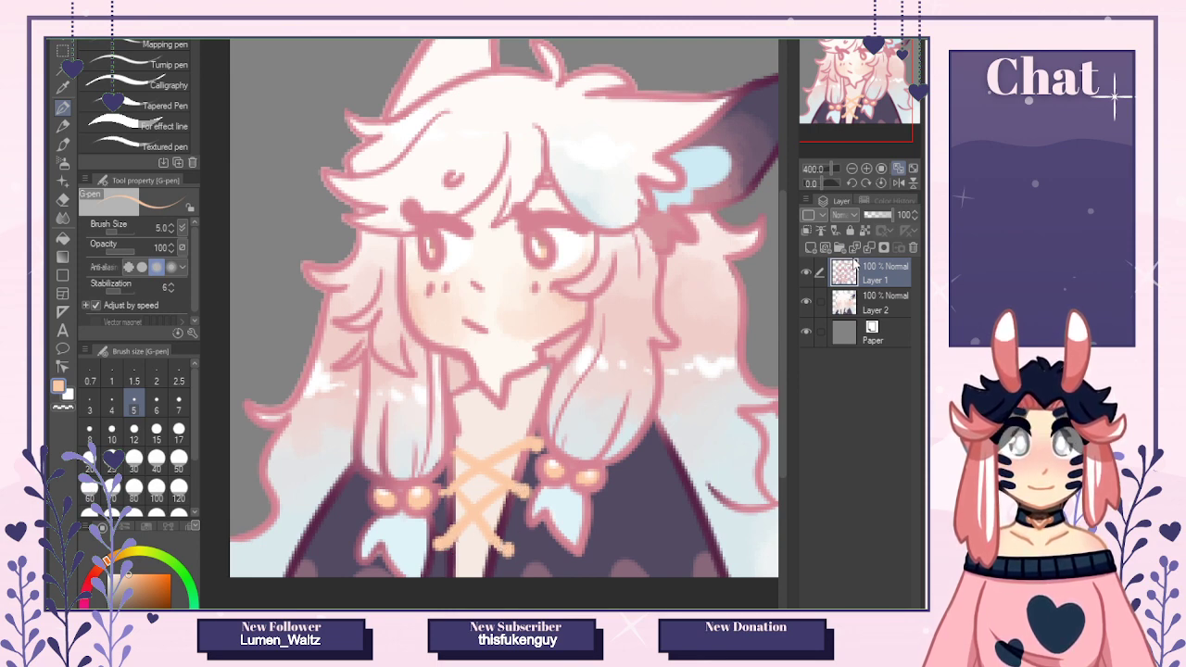
left_click(865, 230)
left_click(453, 512, "alt")
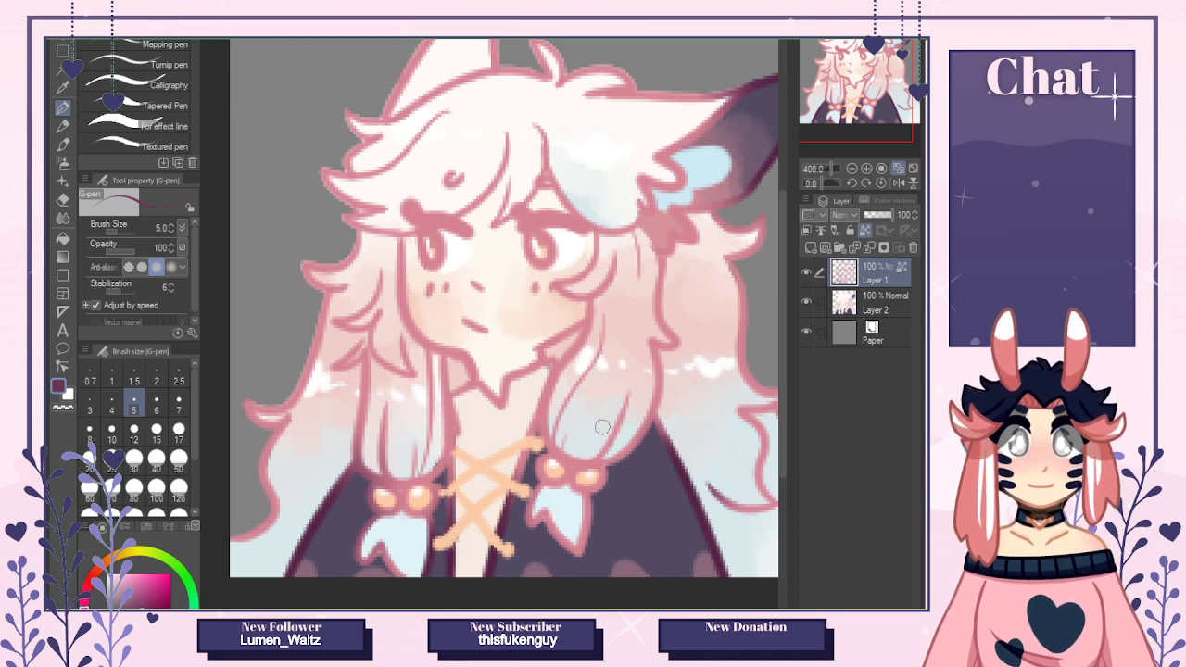
Fill gaps around the lacing and in the eye on Layer 2 with picked pale tones, toggling the Paper layer to find unpainted spots.
left_click(829, 304)
left_click(518, 413, "alt")
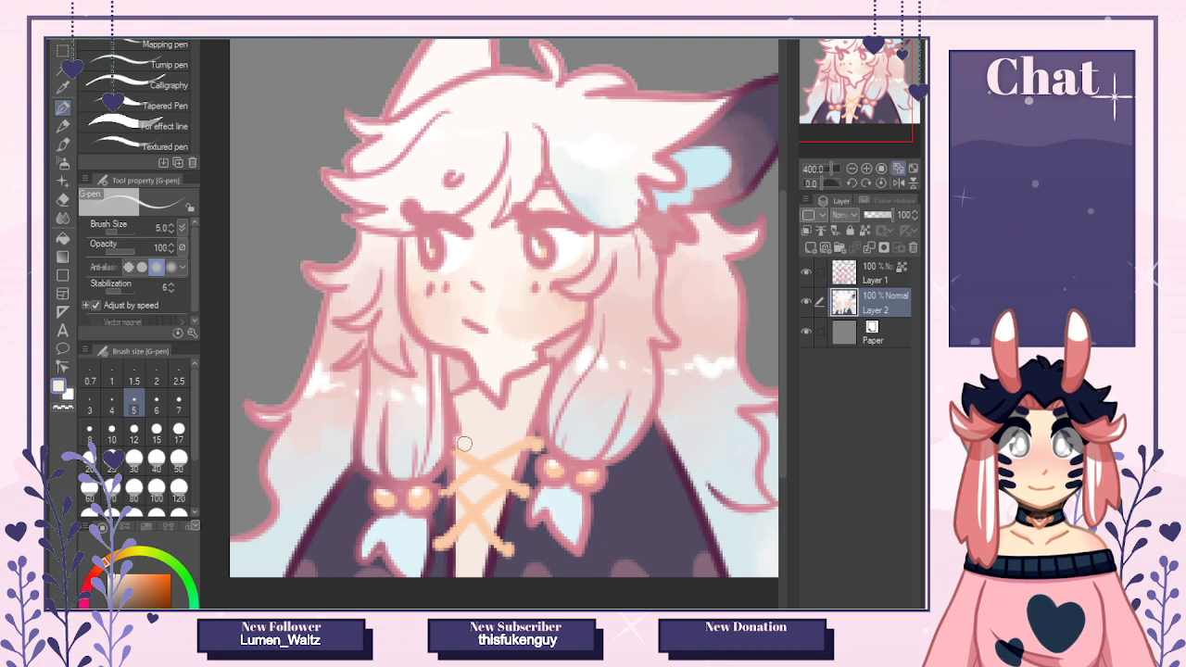
left_click(807, 334)
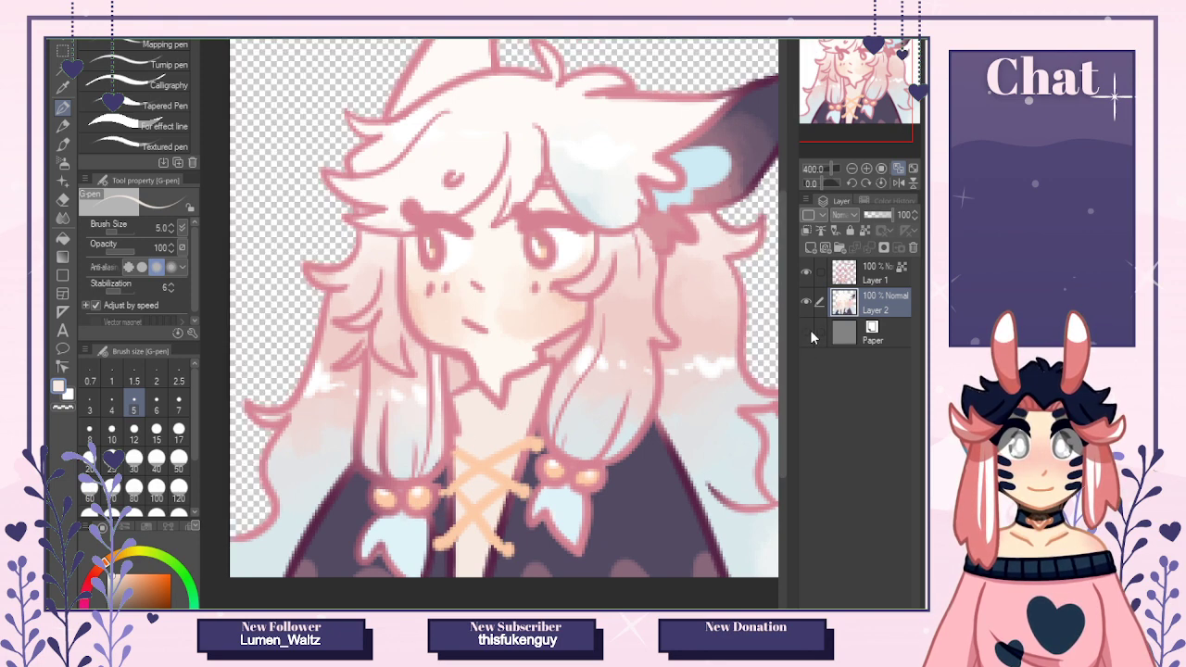
left_click(807, 334)
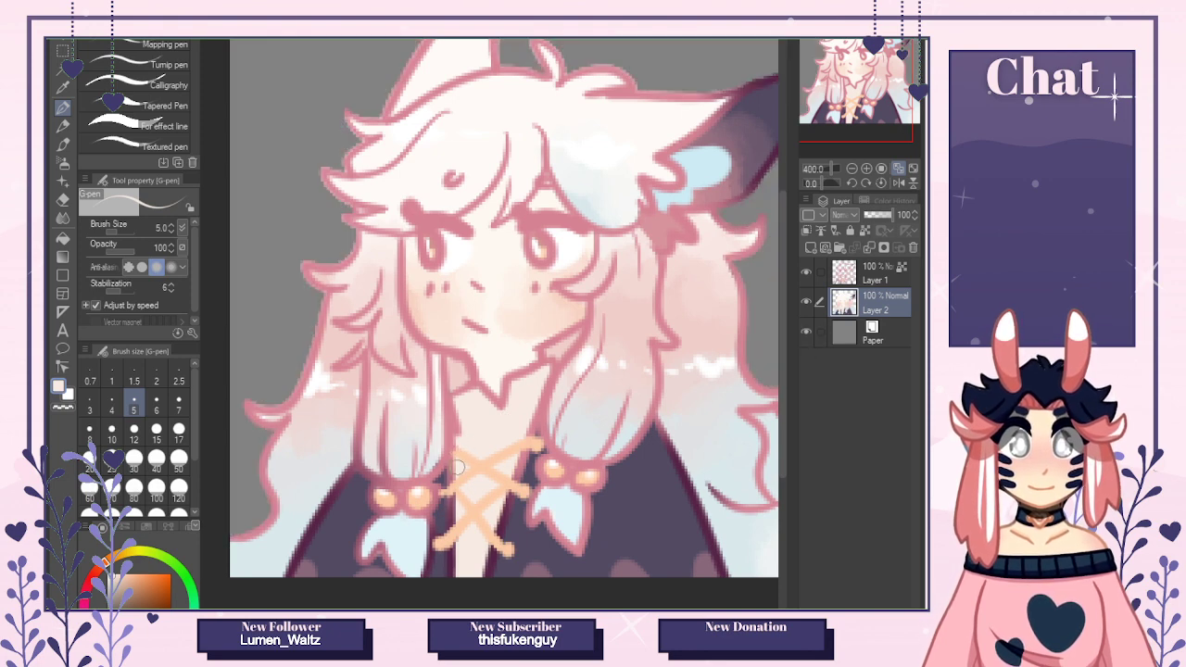
left_click(808, 334)
left_click(806, 333)
left_click(805, 333)
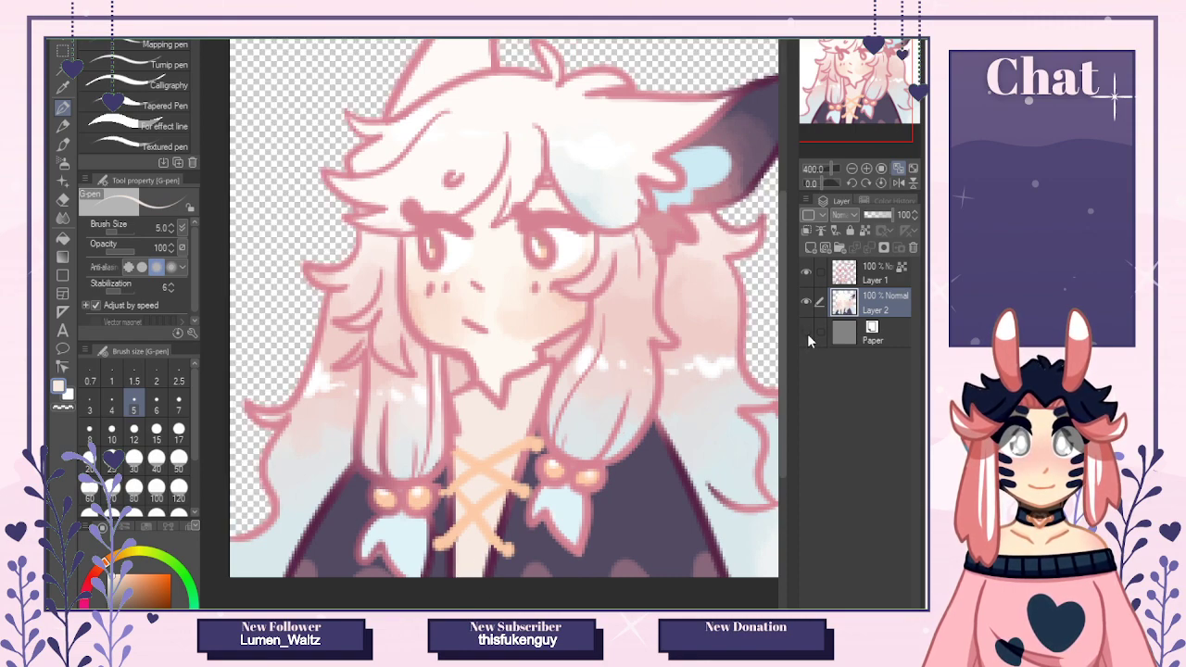
left_click(804, 333)
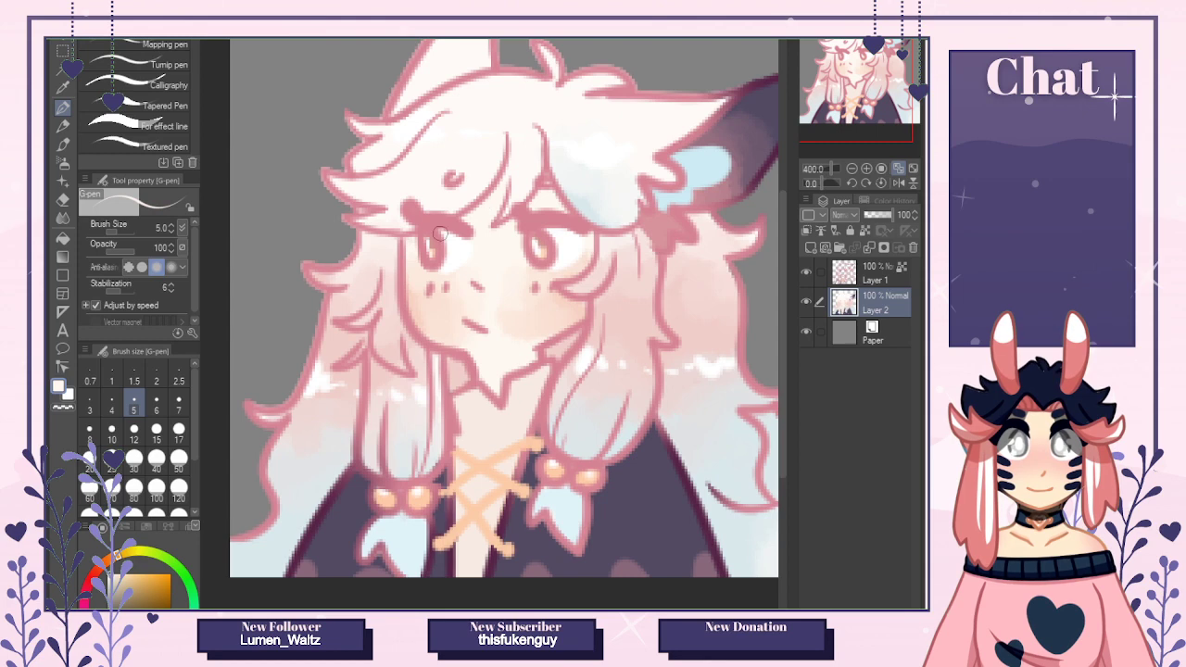
left_click(805, 334)
left_click(805, 333)
left_click(806, 335)
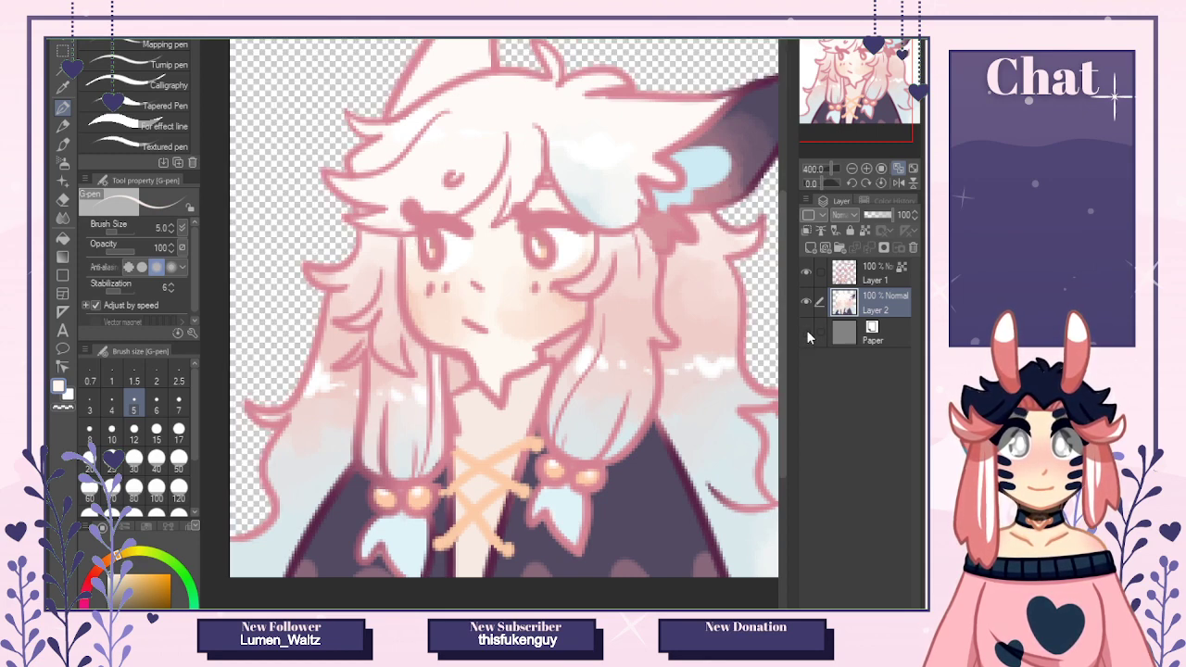
left_click(807, 339)
Touch up the white hair beside the dark ear on Layer 2 and erase stray colour with the Hard eraser at size 6.
left_click(637, 223, "alt")
left_click(630, 217, "alt")
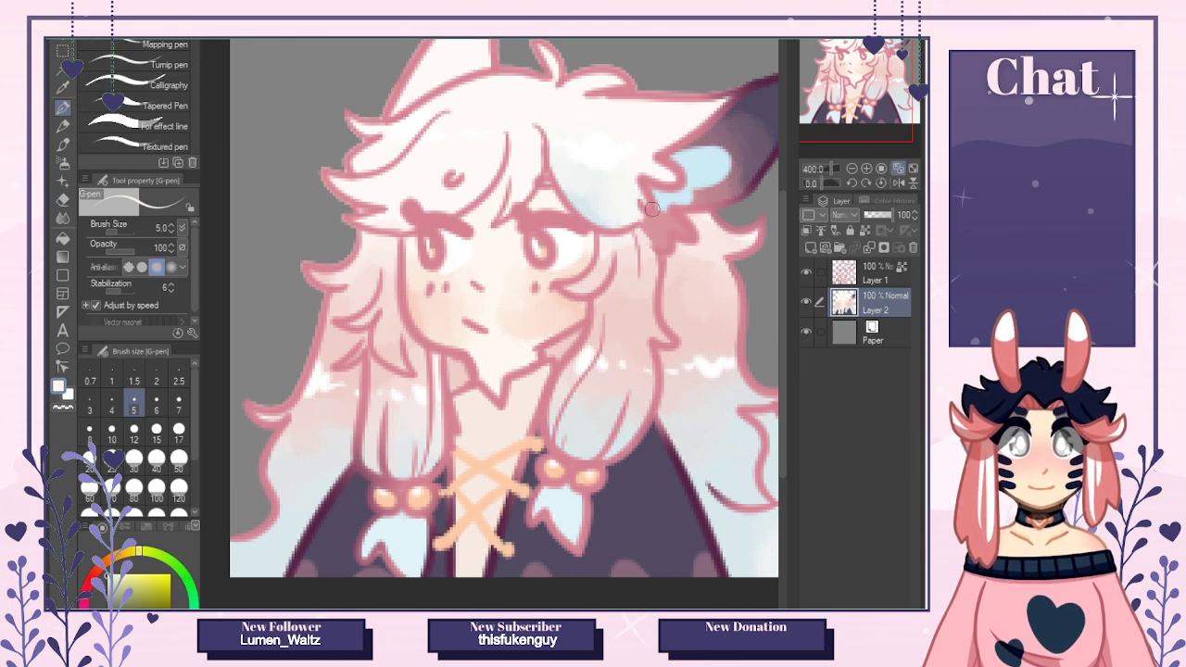
left_click(806, 335)
left_click(808, 339)
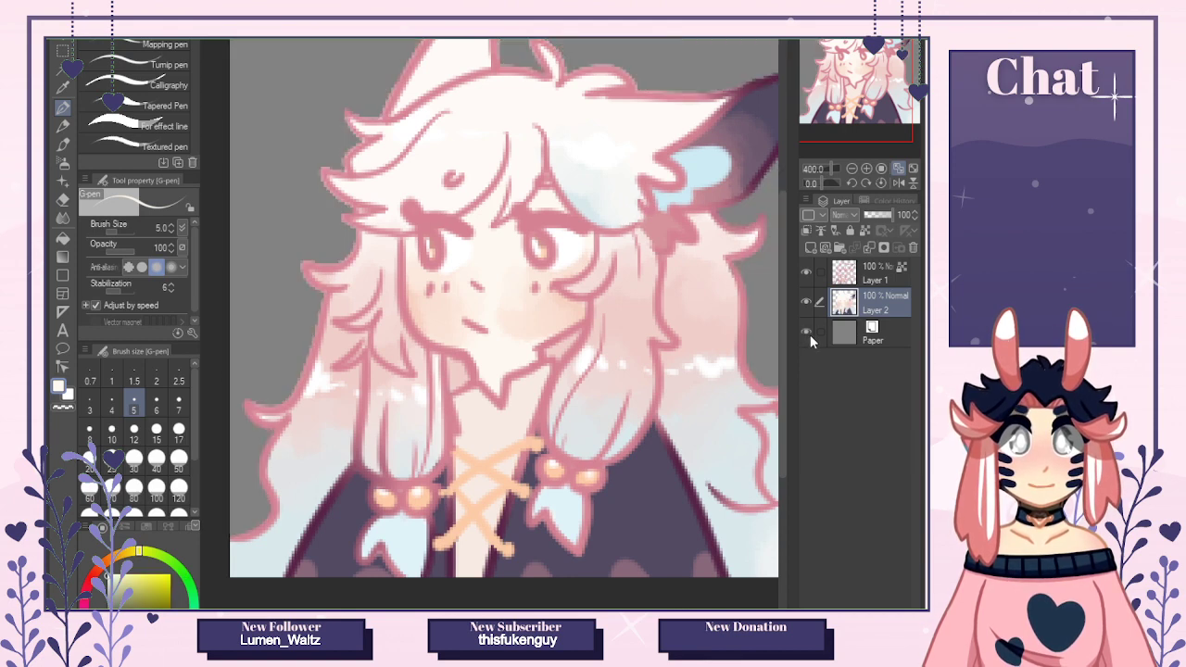
left_click(63, 199)
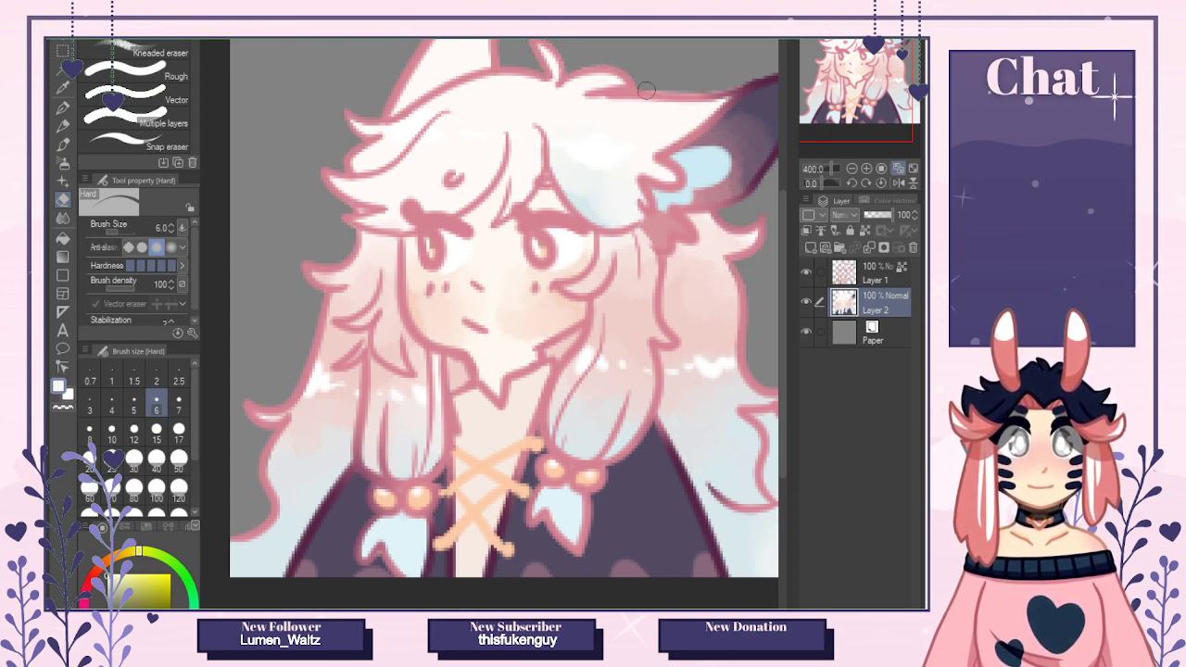
left_click_drag(855, 116, 867, 117)
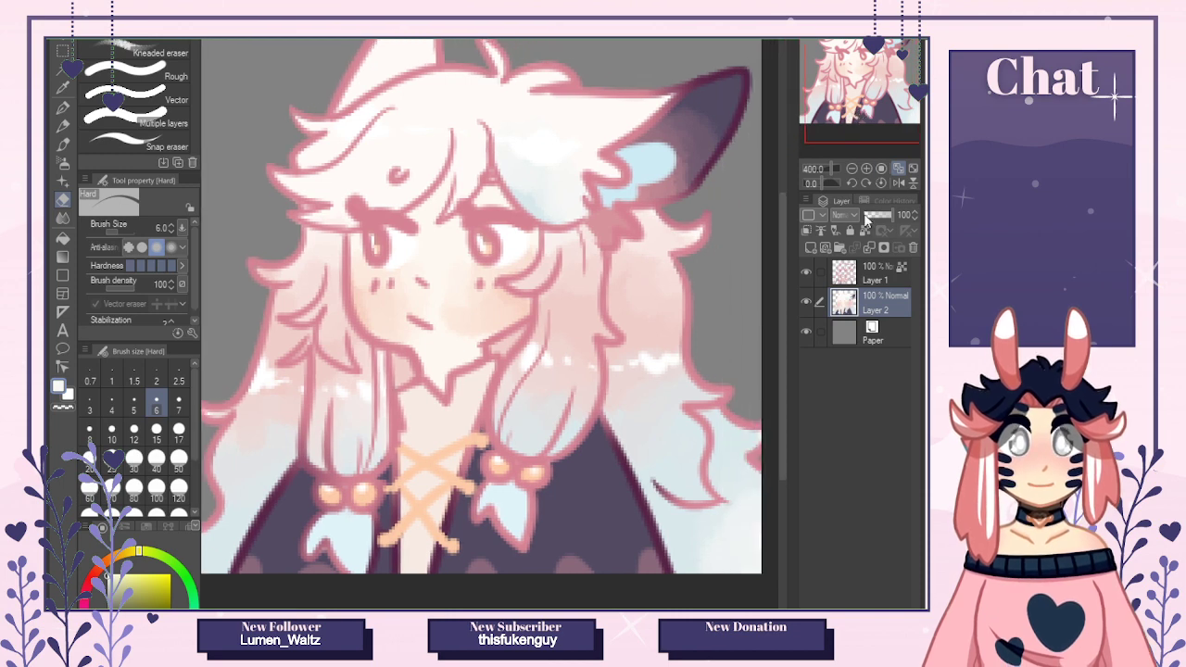
Fill the background on a new Layer 3 beneath the character with pale peach pink, using the G-pen at size 100.
left_click(898, 173)
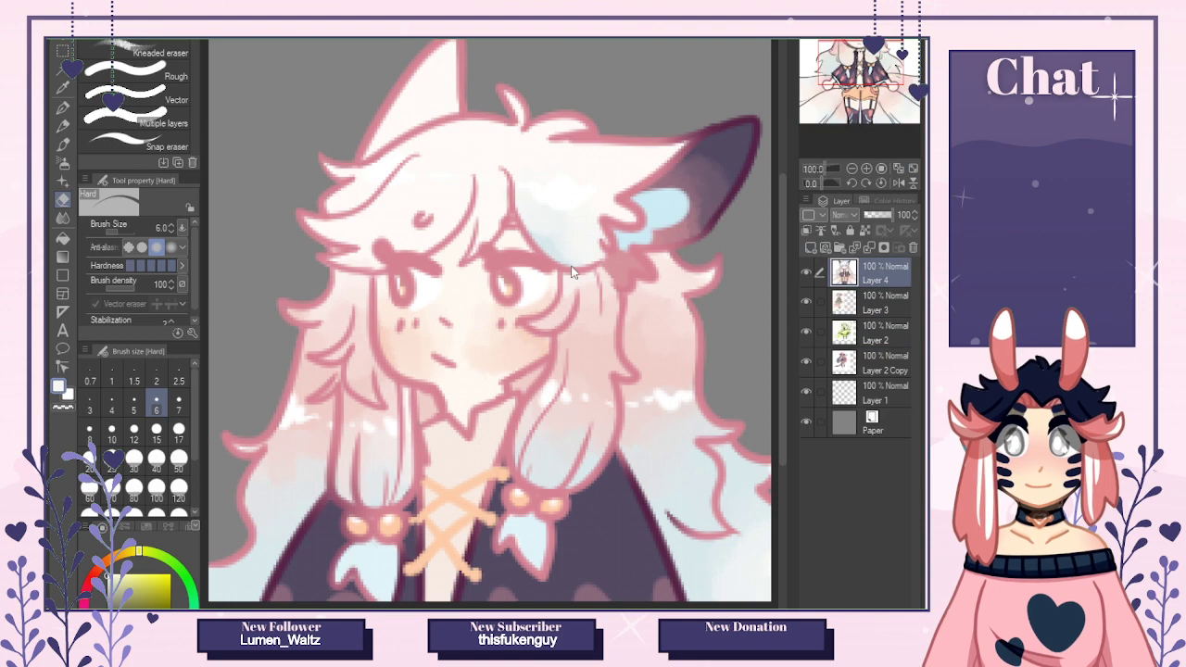
left_click(851, 169)
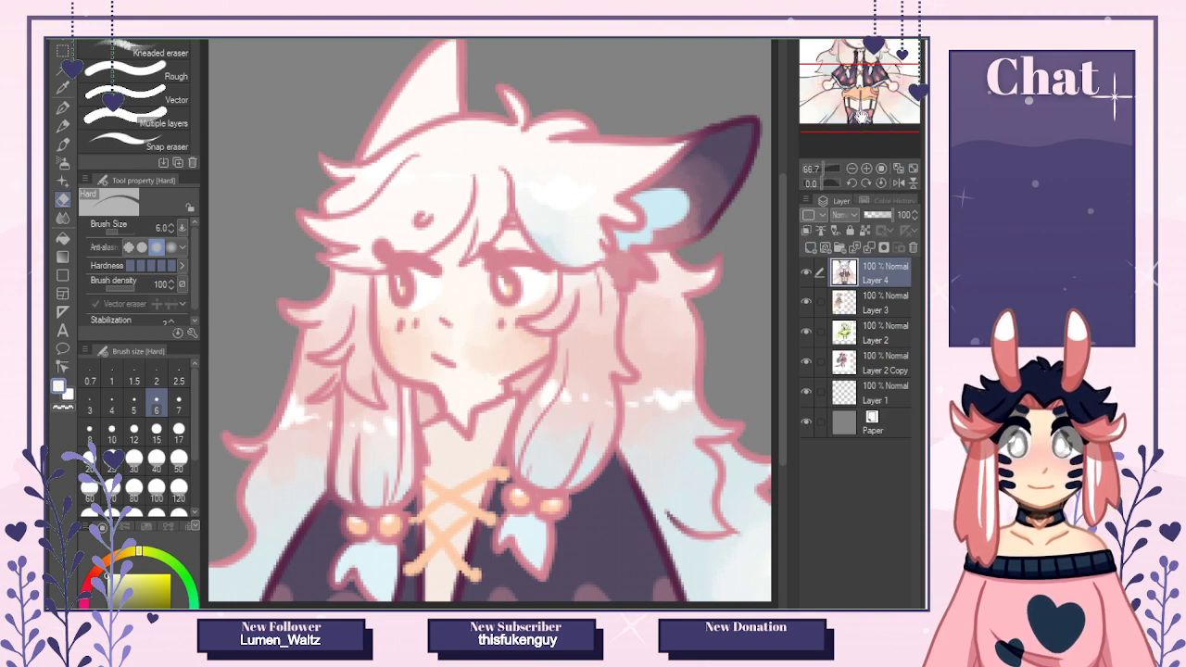
left_click_drag(118, 554, 98, 570)
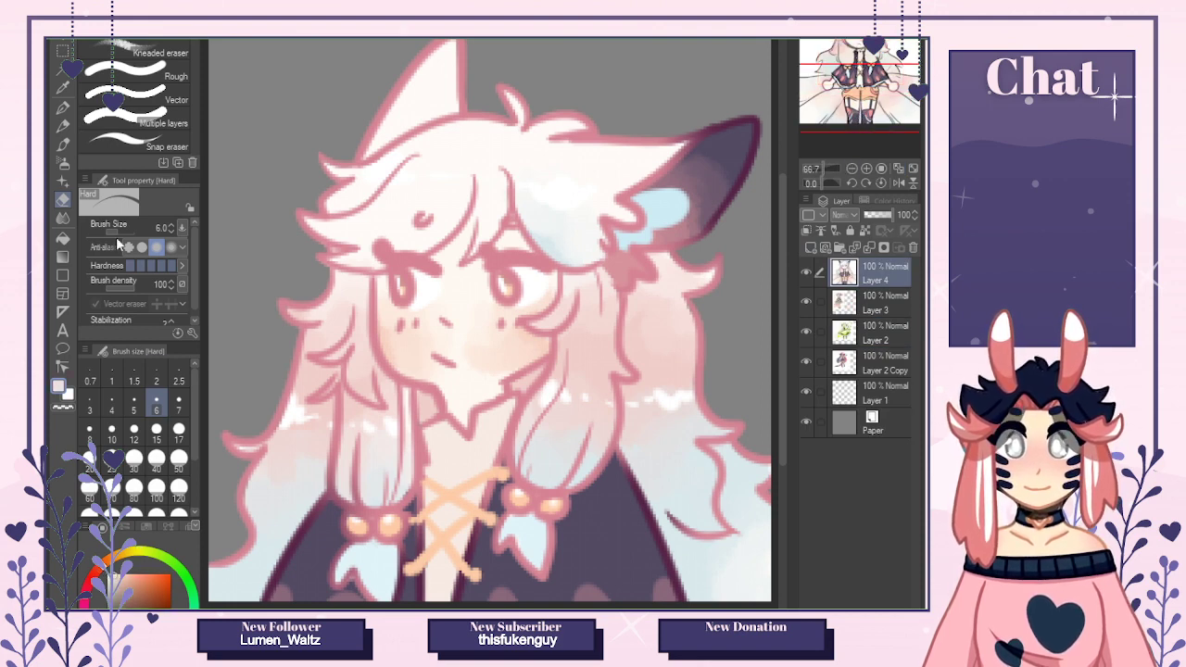
left_click(62, 107)
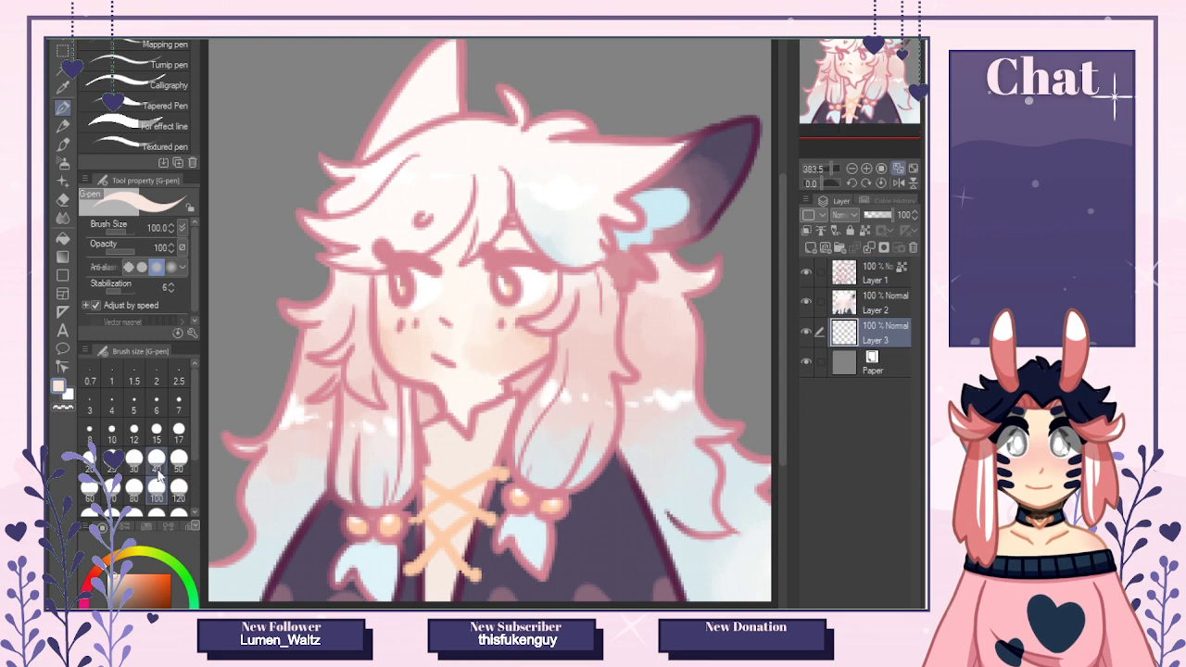
mouse_move(226, 447)
left_mouse_down()
mouse_move(506, 64)
mouse_move(401, 130)
left_mouse_up()
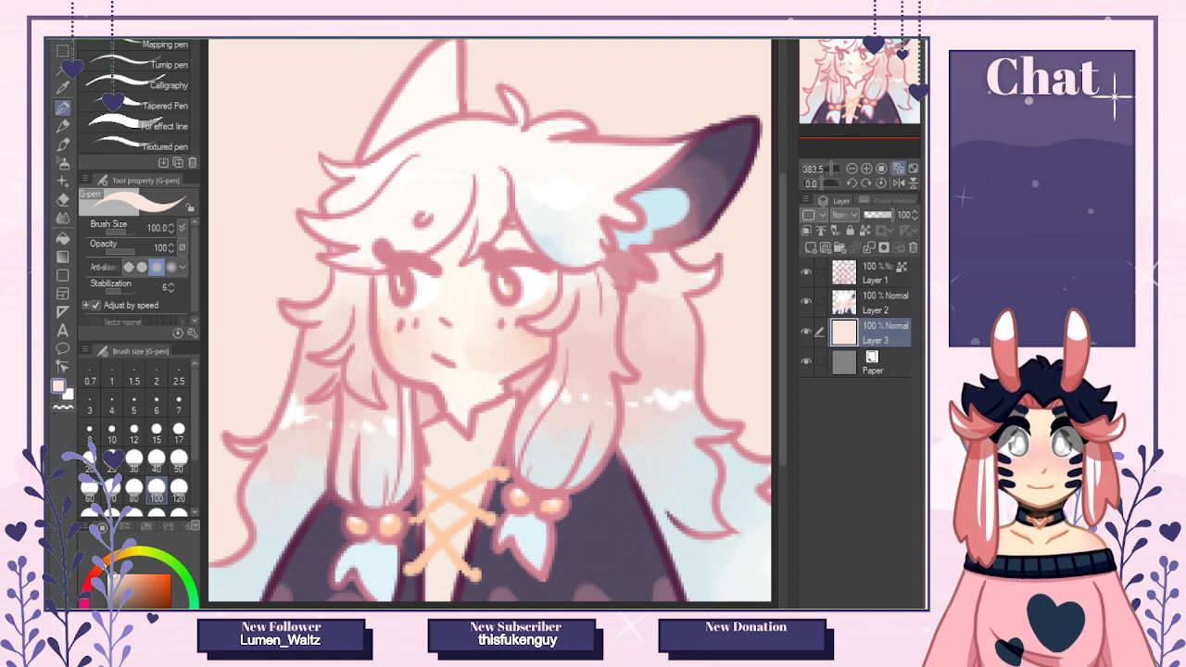
Try light-blue curved strokes behind the character on Layer 3 with the G-pen at size 15, and undo them.
key("ctrl+Tab")
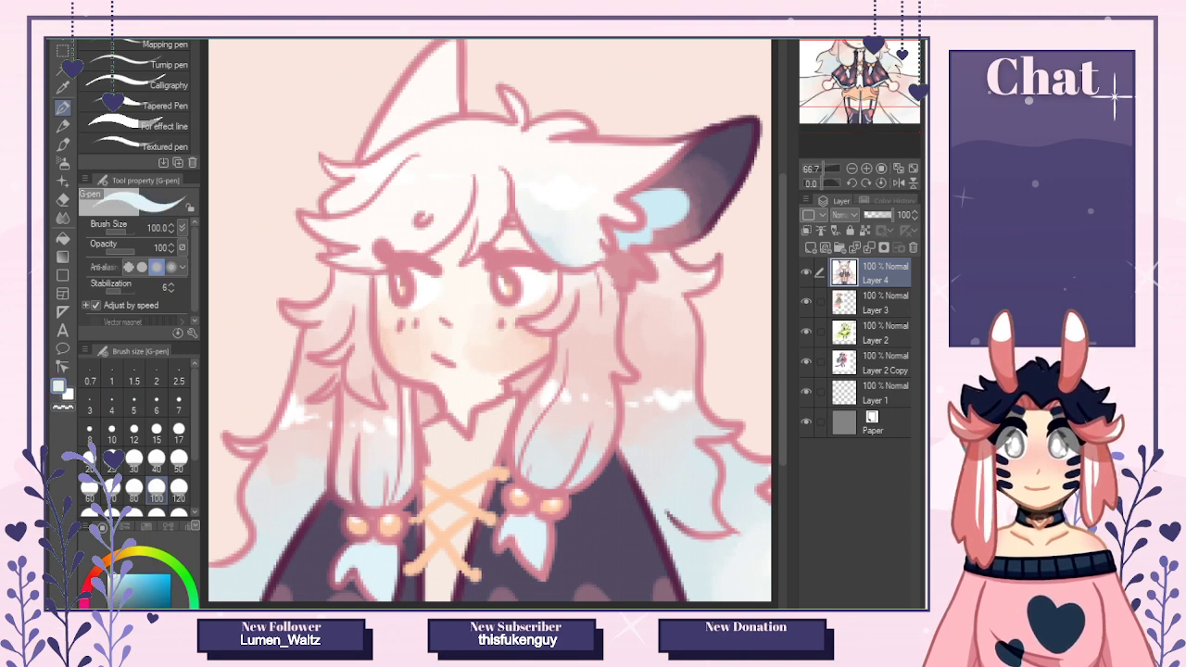
key("ctrl+Tab")
left_click(156, 436)
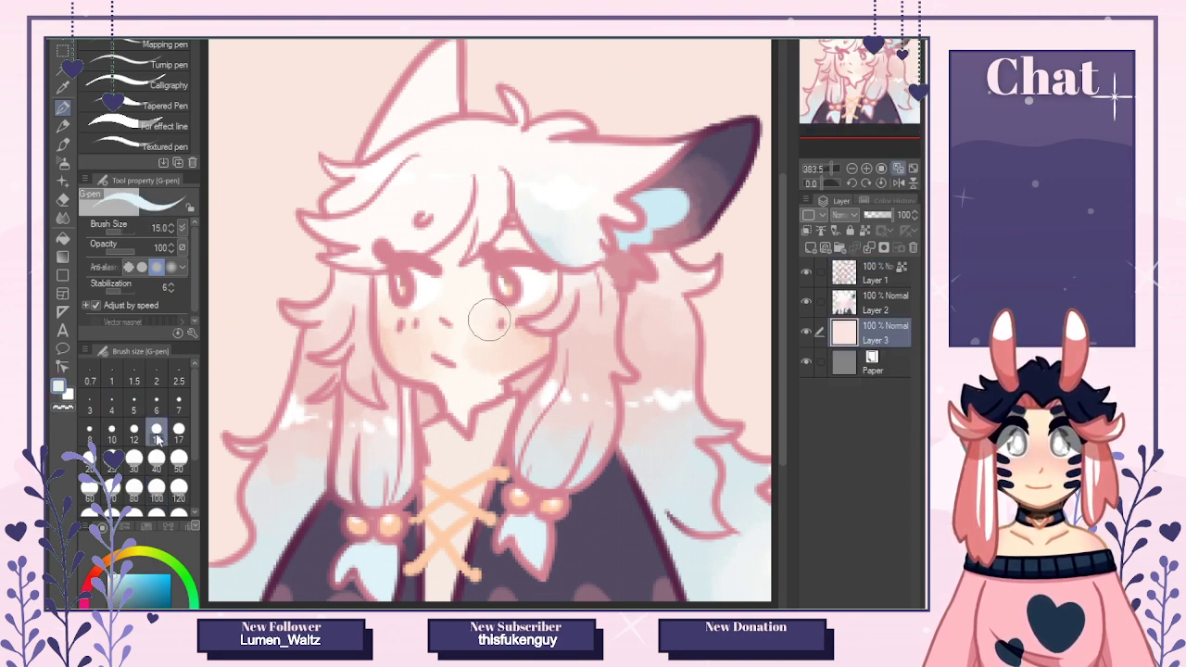
mouse_move(396, 381)
left_mouse_down()
mouse_move(320, 221)
mouse_move(444, 344)
mouse_move(294, 435)
mouse_move(319, 170)
mouse_move(494, 313)
left_mouse_up()
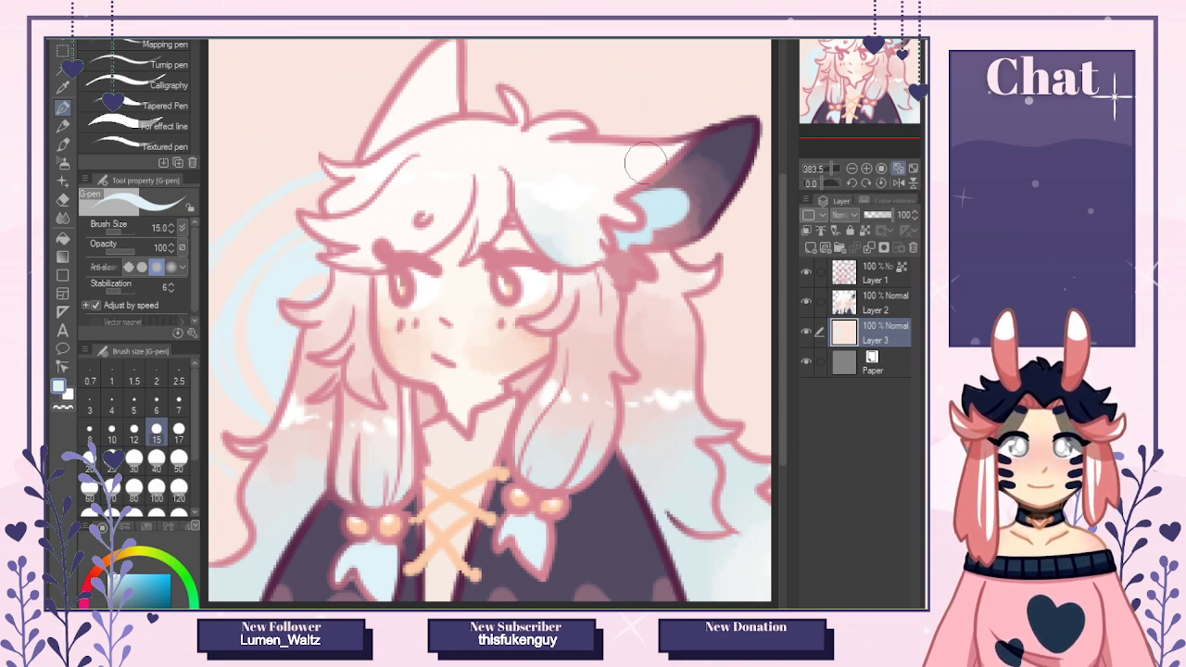
mouse_move(646, 163)
left_mouse_down()
mouse_move(742, 148)
mouse_move(740, 57)
mouse_move(602, 68)
mouse_move(611, 123)
mouse_move(638, 158)
mouse_move(639, 131)
mouse_move(684, 134)
left_mouse_up()
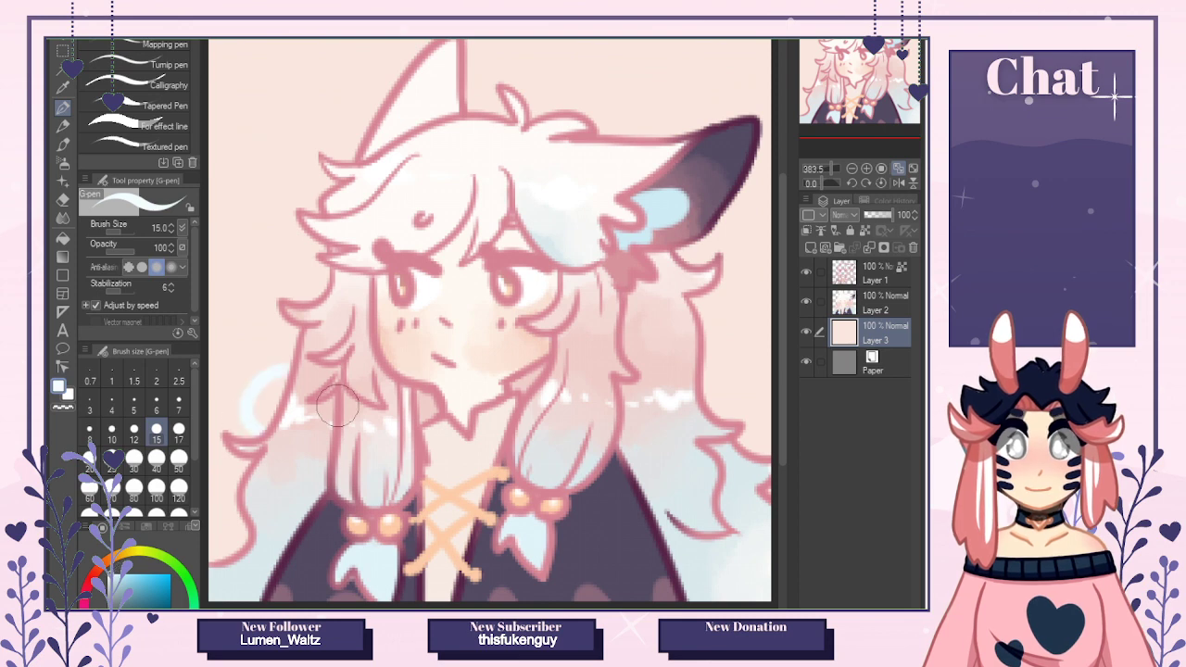
left_click_drag(233, 430, 242, 344)
key("ctrl+z")
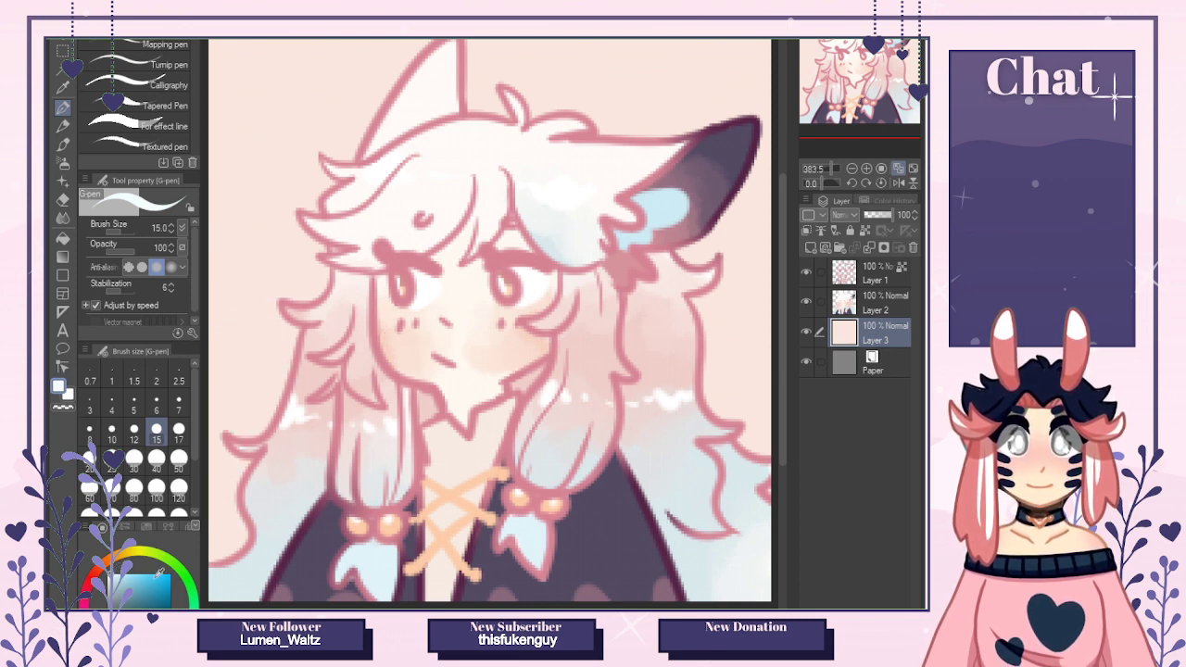
Mix a pale light blue for the G-pen and test it with a stroke behind the hair on Layer 3.
left_click(121, 577)
left_click(126, 579)
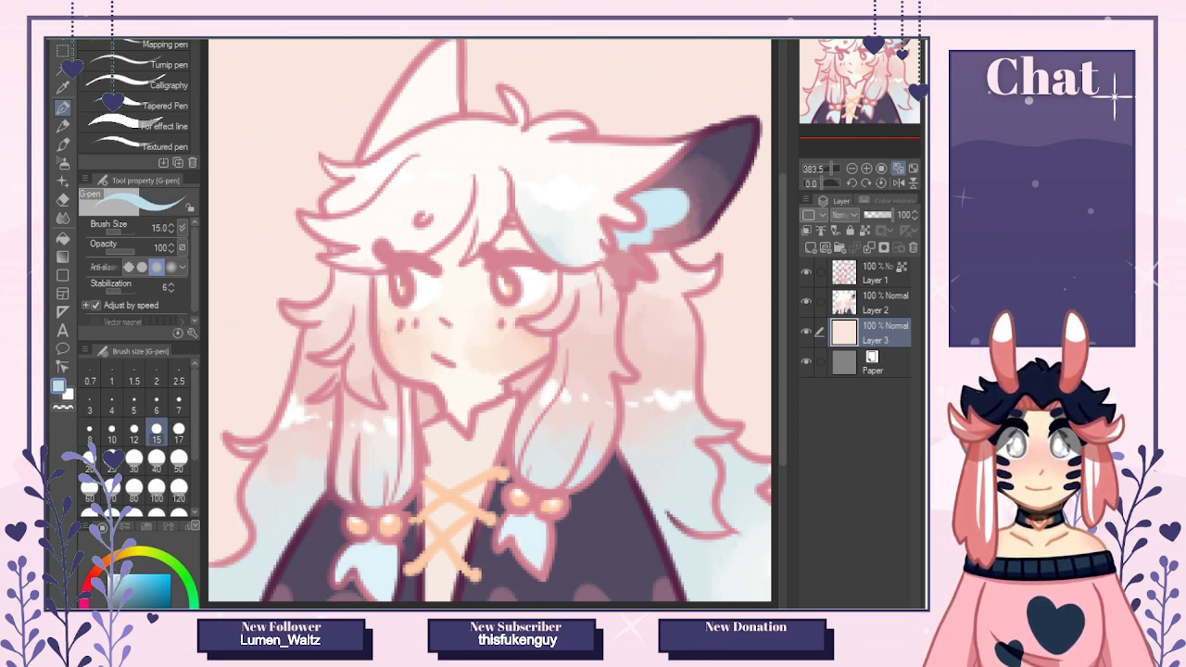
left_click_drag(222, 489, 258, 390)
key("ctrl+z")
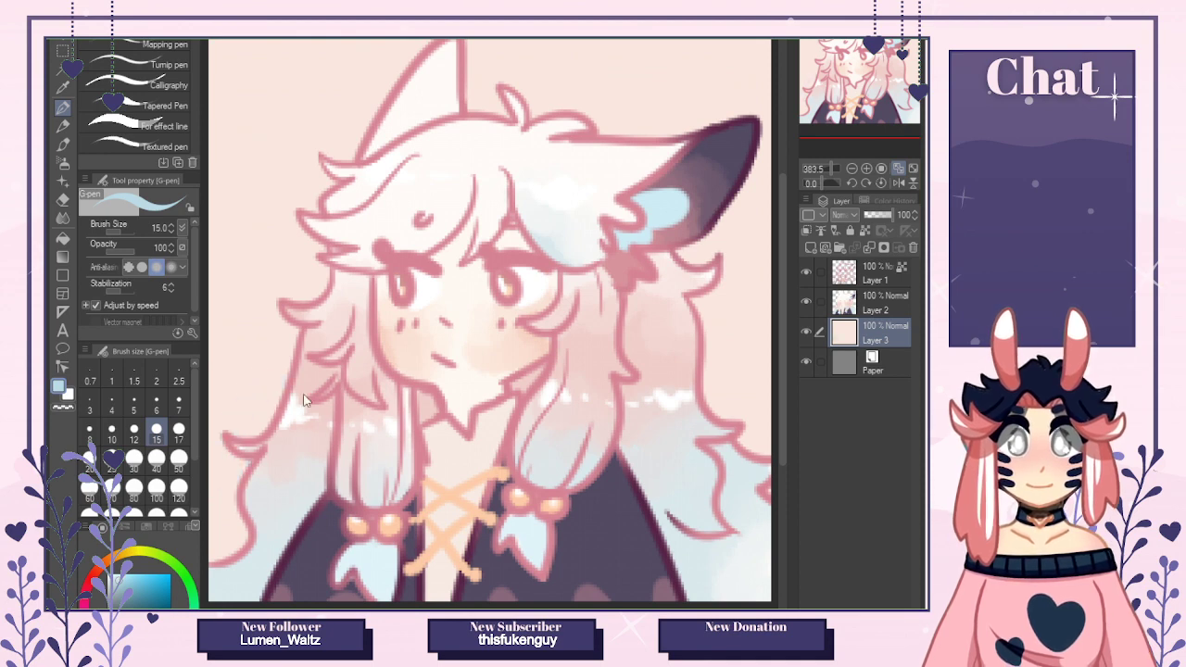
left_click(253, 339, "alt")
left_click(160, 606)
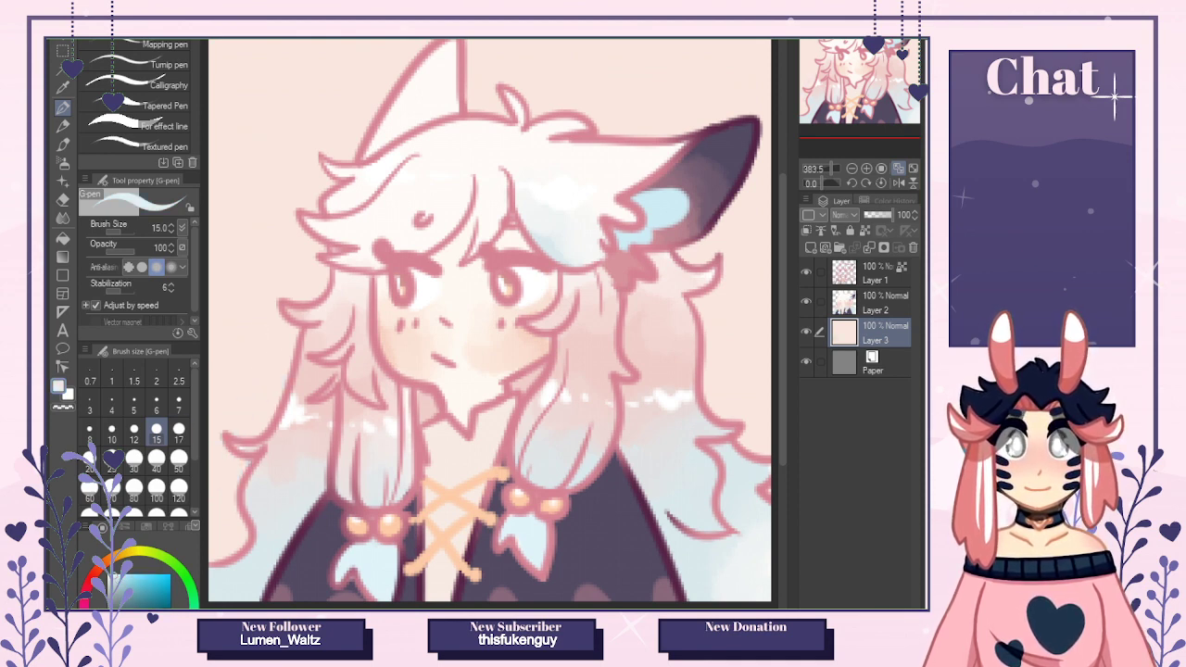
Try layered light-blue arcs behind the hair and near the dark ear on Layer 3, and undo them.
mouse_move(263, 349)
left_mouse_down()
mouse_move(318, 397)
mouse_move(293, 508)
mouse_move(227, 429)
mouse_move(318, 388)
mouse_move(392, 404)
mouse_move(332, 518)
mouse_move(218, 412)
mouse_move(377, 330)
mouse_move(319, 523)
left_mouse_up()
mouse_move(640, 80)
left_mouse_down()
mouse_move(547, 144)
mouse_move(620, 78)
mouse_move(708, 148)
left_mouse_up()
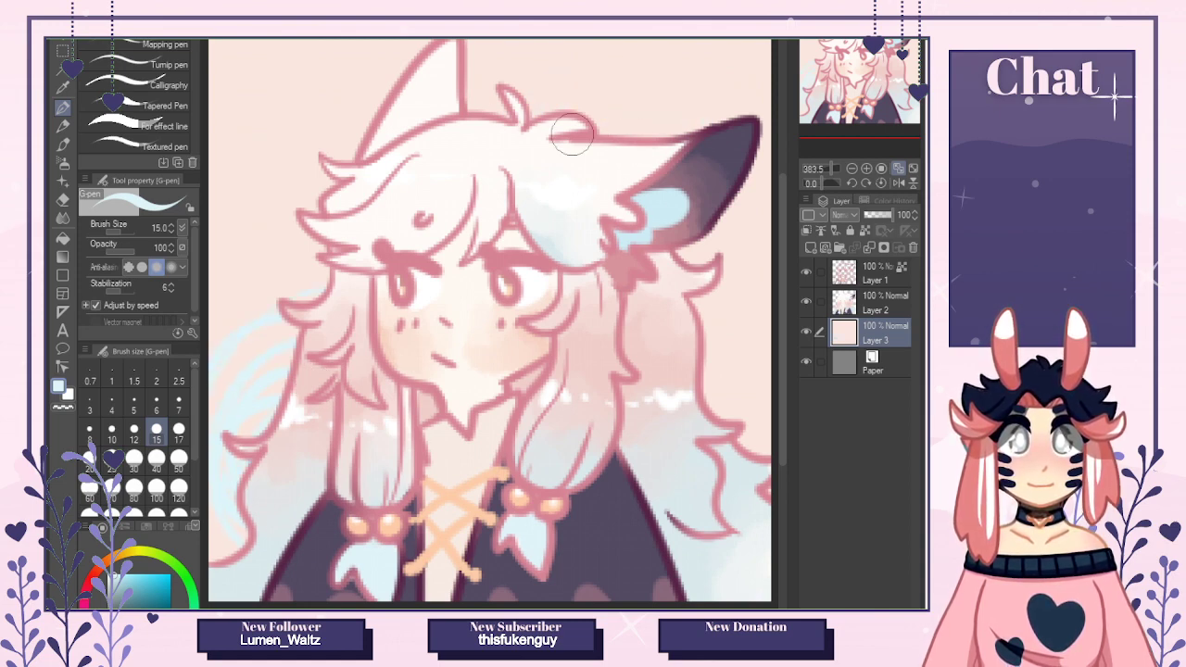
key("ctrl+z")
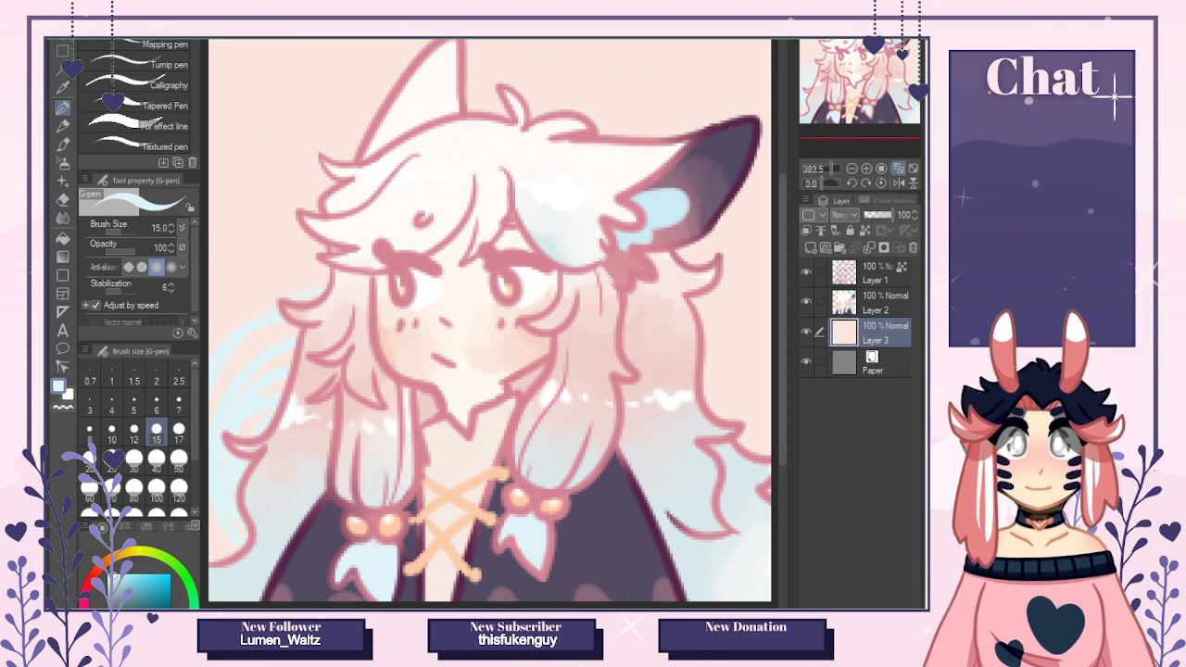
key("ctrl+Tab")
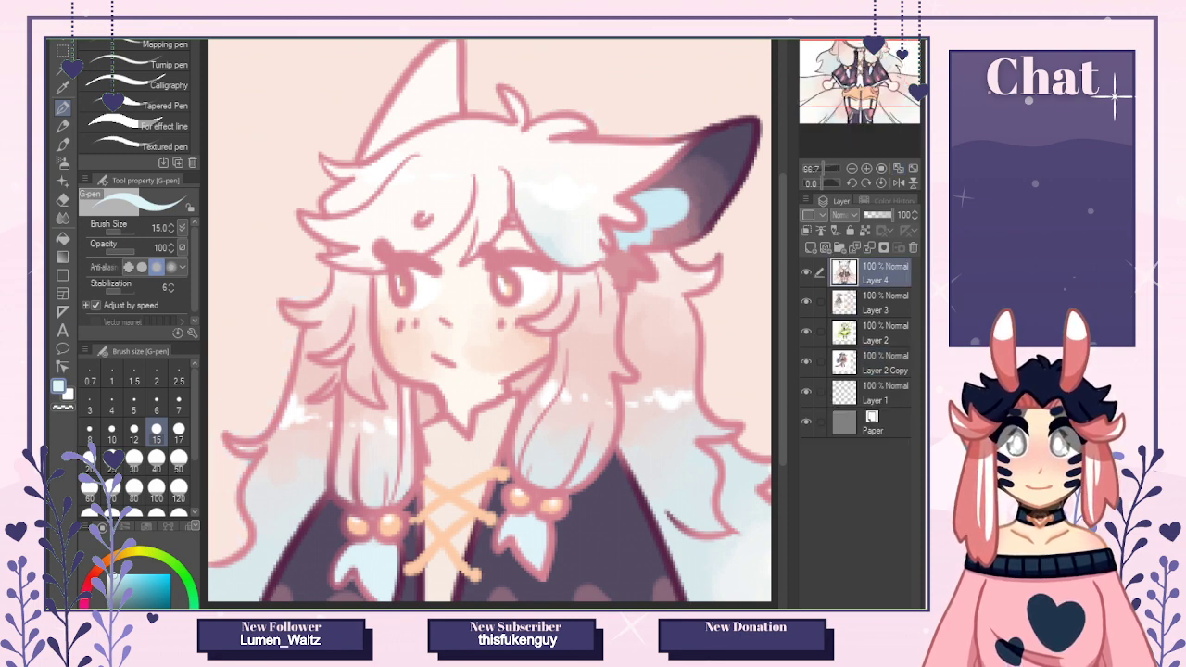
left_click(263, 448)
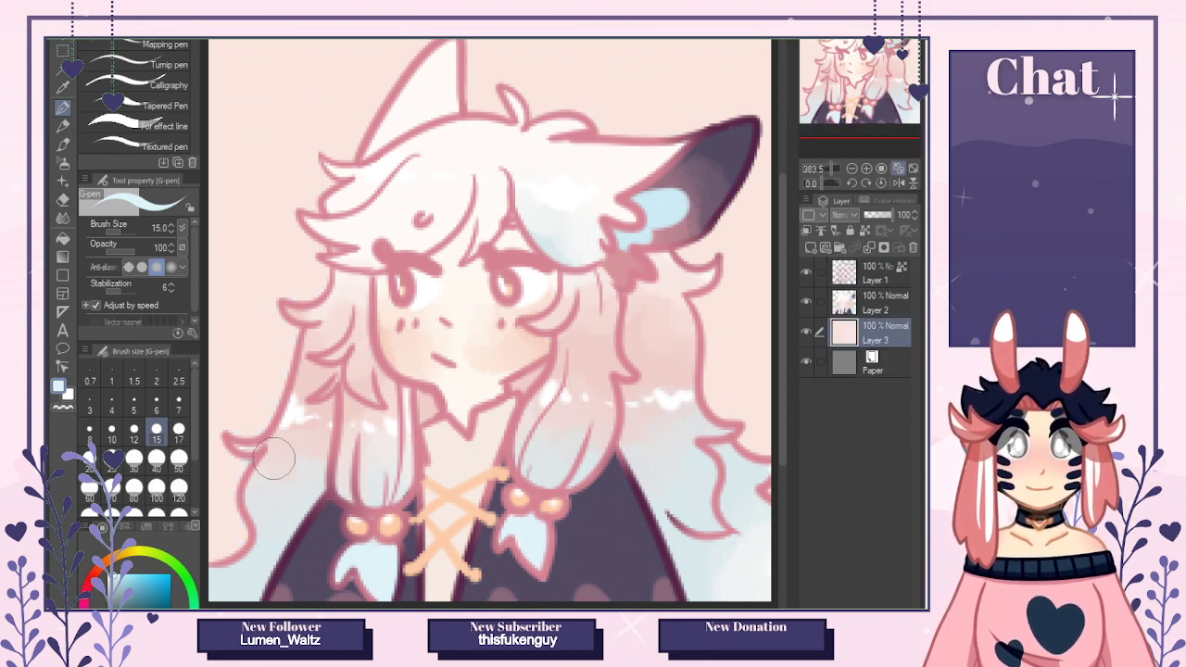
Paint concentric light-blue arcs behind both sides of the hair and above the dark ear on Layer 3, G-pen size 15.
mouse_move(247, 470)
left_mouse_down()
mouse_move(280, 393)
mouse_move(375, 412)
mouse_move(291, 541)
mouse_move(321, 342)
mouse_move(396, 470)
mouse_move(369, 278)
left_mouse_up()
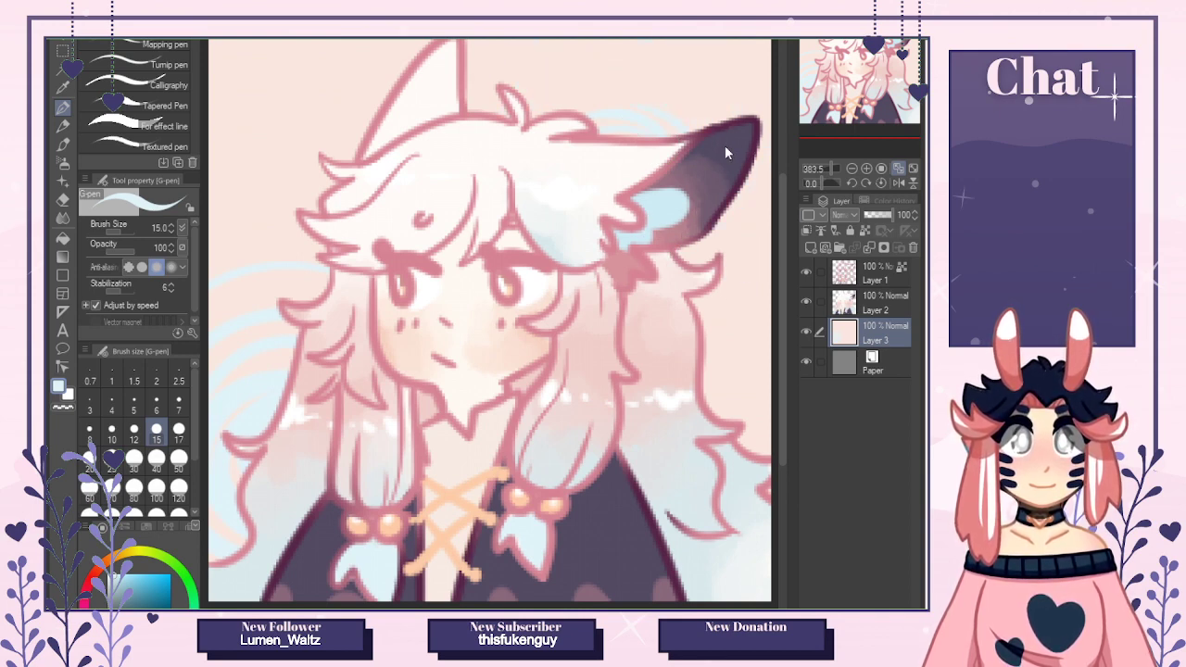
left_click_drag(627, 118, 704, 139)
mouse_move(469, 170)
left_mouse_down()
mouse_move(601, 44)
mouse_move(720, 179)
left_mouse_up()
left_click_drag(481, 93, 715, 175)
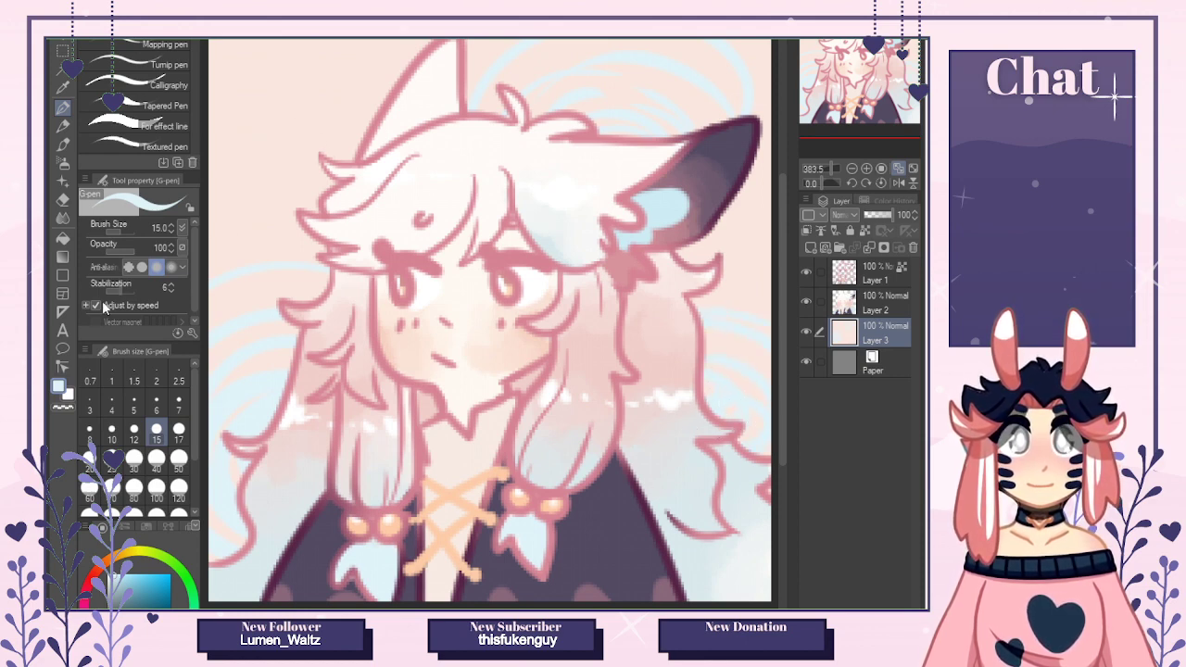
Choose a pale pink for the G-pen, consulting the reference document, and test it with a ring in the background's upper-left corner.
left_click(91, 578)
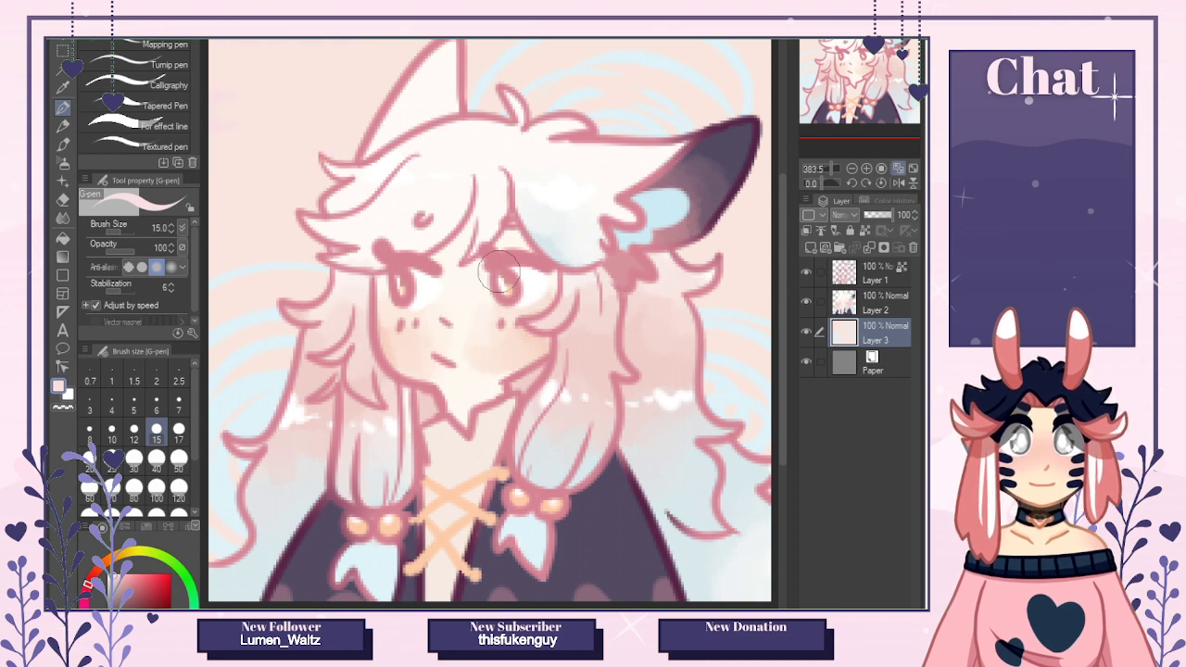
key("ctrl+Tab")
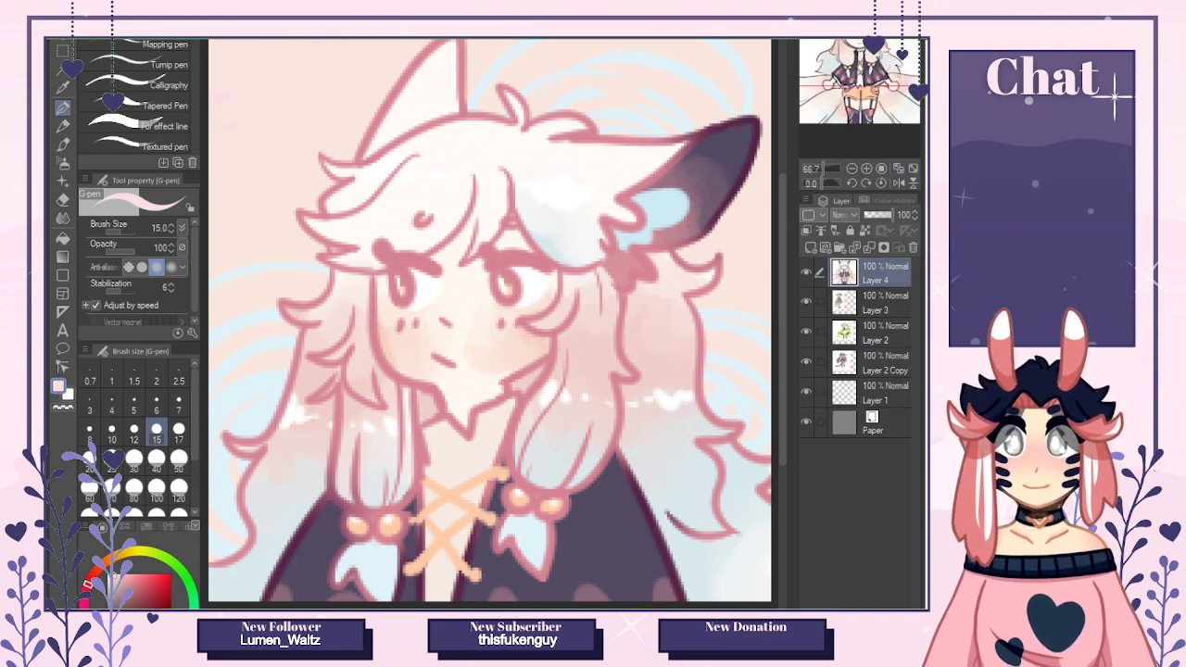
left_click(257, 76)
left_click_drag(257, 76, 256, 96)
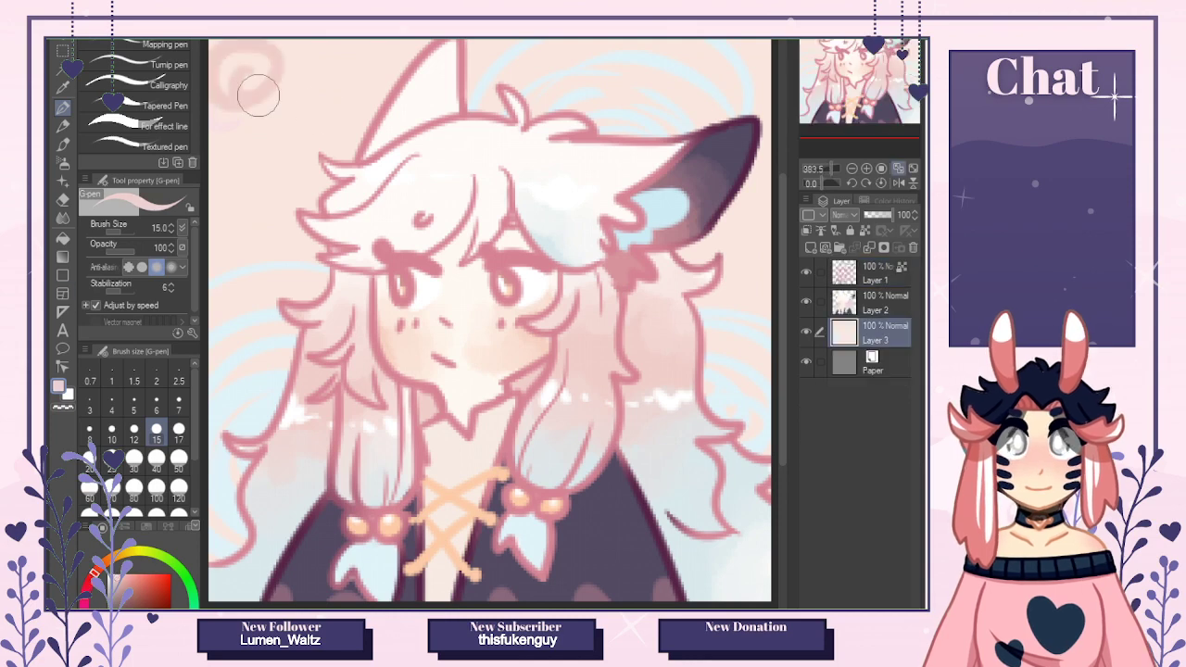
key("ctrl+z")
Try pale pink rings and long arcs in the upper-left background of Layer 3, and undo them.
mouse_move(264, 46)
left_mouse_down()
mouse_move(213, 109)
mouse_move(257, 76)
mouse_move(232, 51)
left_mouse_up()
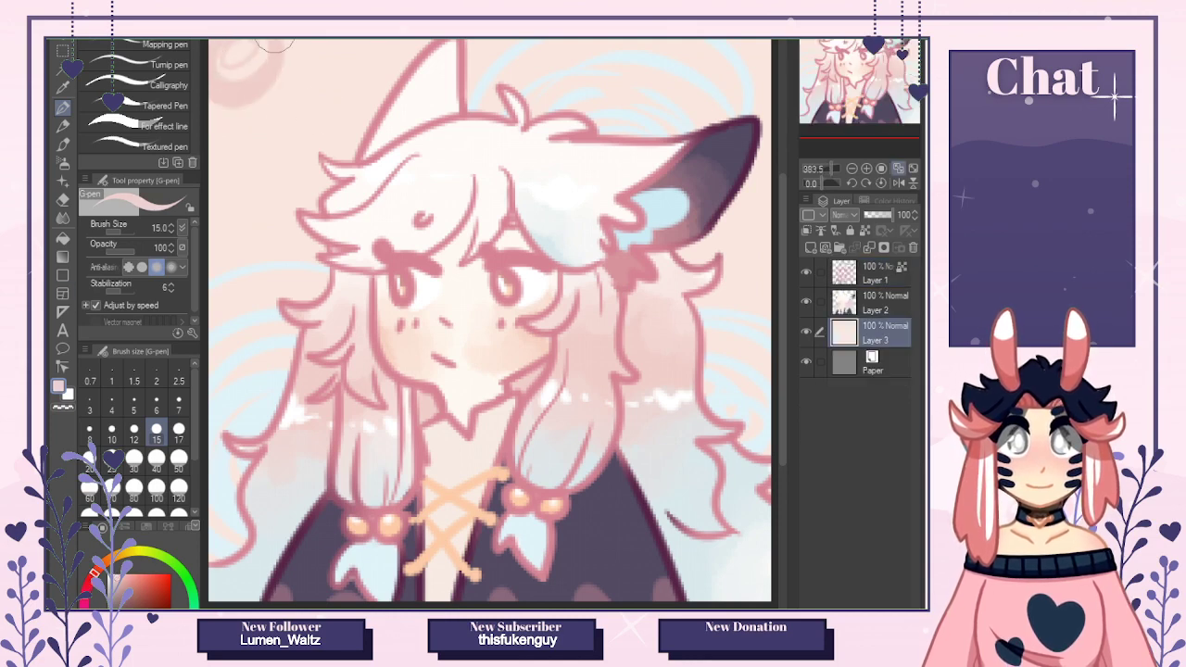
left_click_drag(213, 132, 315, 45)
left_click_drag(213, 153, 305, 43)
key("ctrl+z")
key("ctrl+z")
key("ctrl+z")
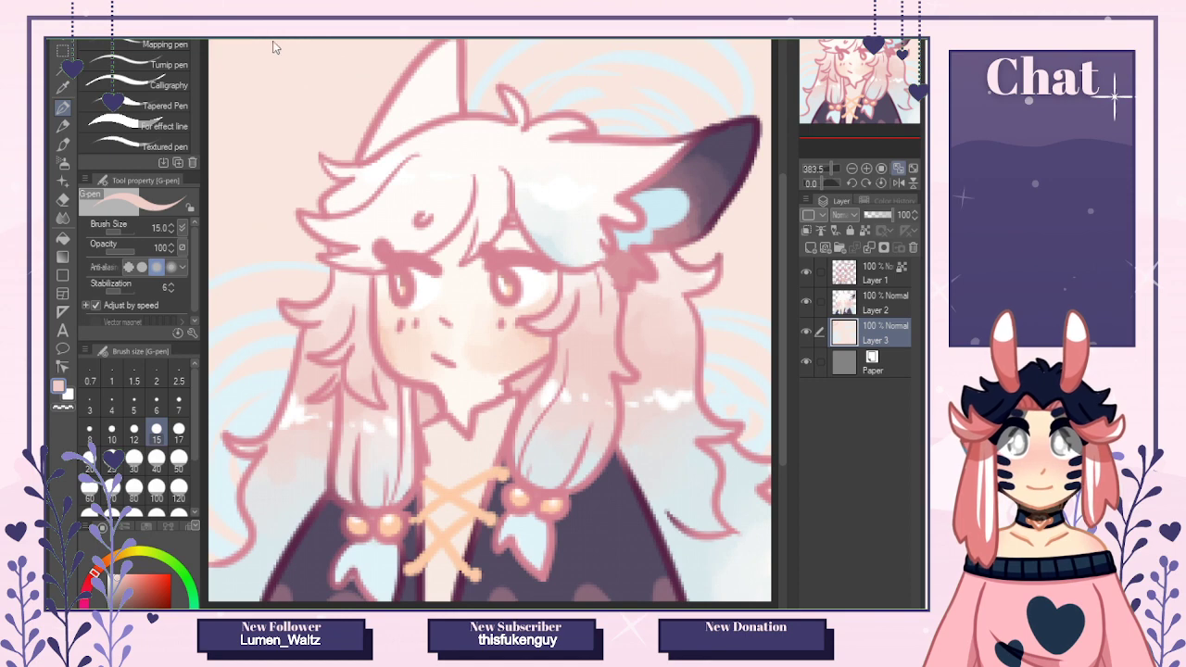
Paint pale pink concentric swirls in the upper-left background on Layer 3 and check the icon at 100% against the reference.
mouse_move(227, 48)
left_mouse_down()
mouse_move(252, 37)
mouse_move(222, 97)
mouse_move(296, 65)
mouse_move(299, 108)
mouse_move(241, 165)
left_mouse_up()
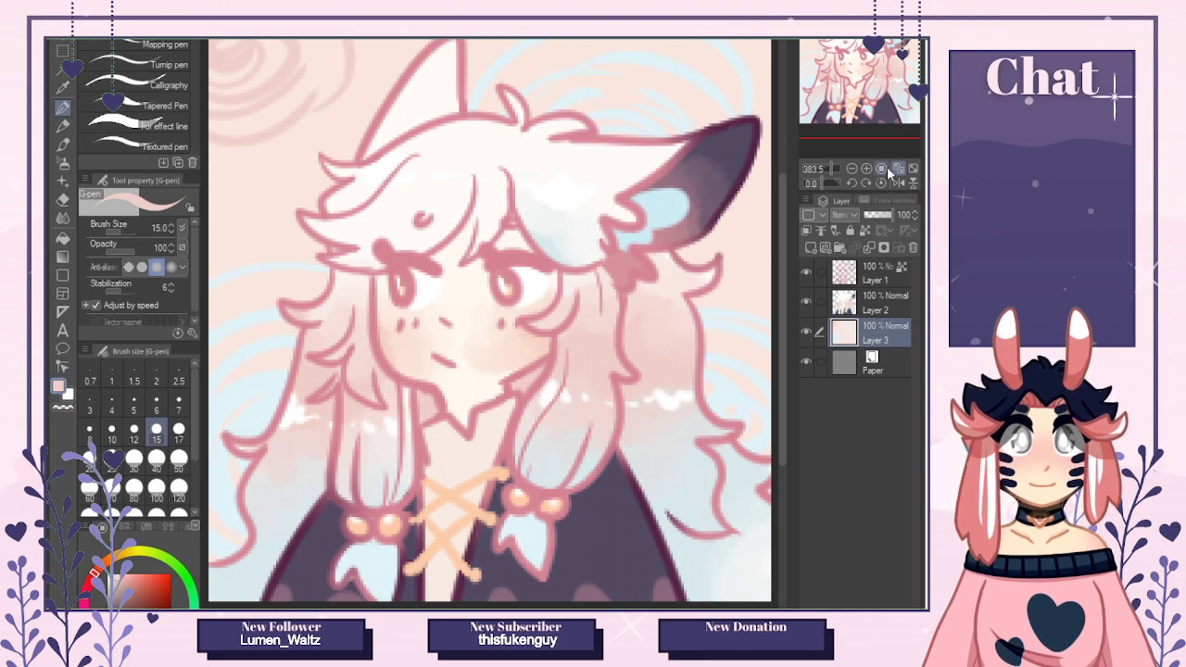
left_click(883, 170)
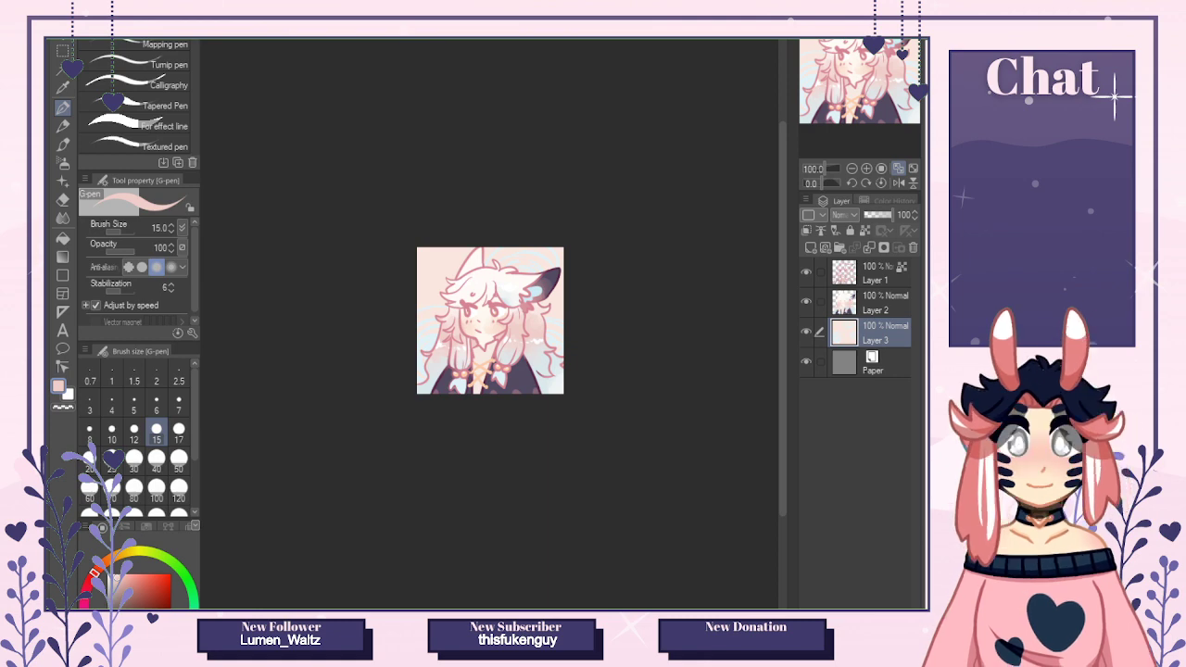
key("ctrl+Tab")
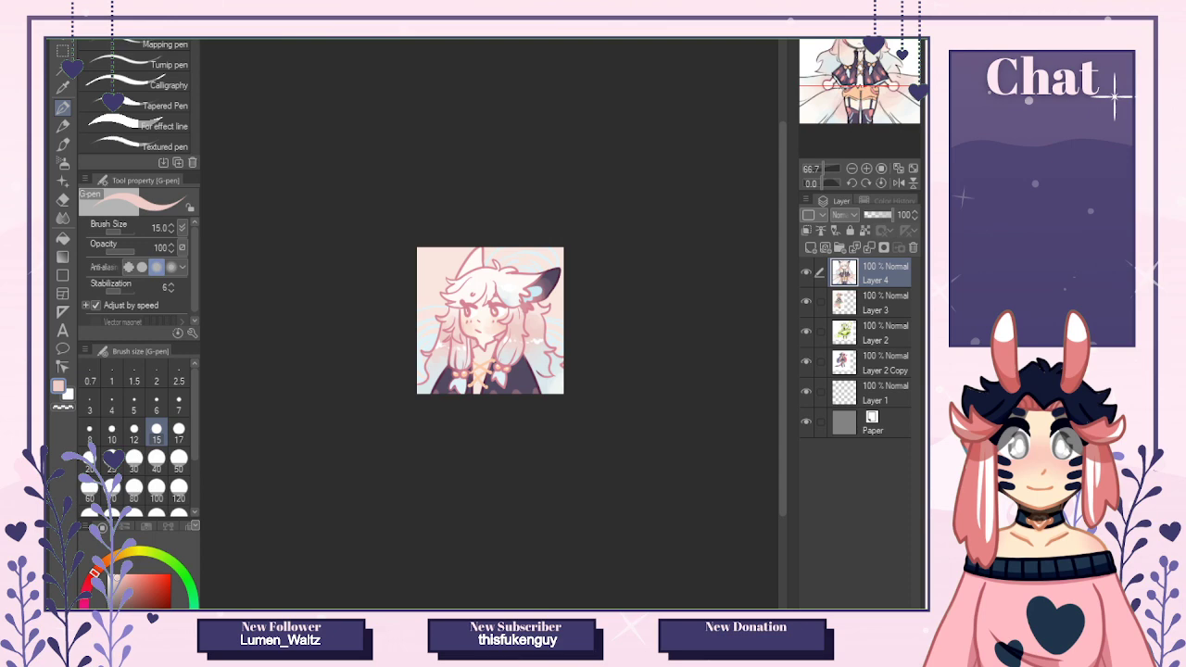
key("ctrl+Tab")
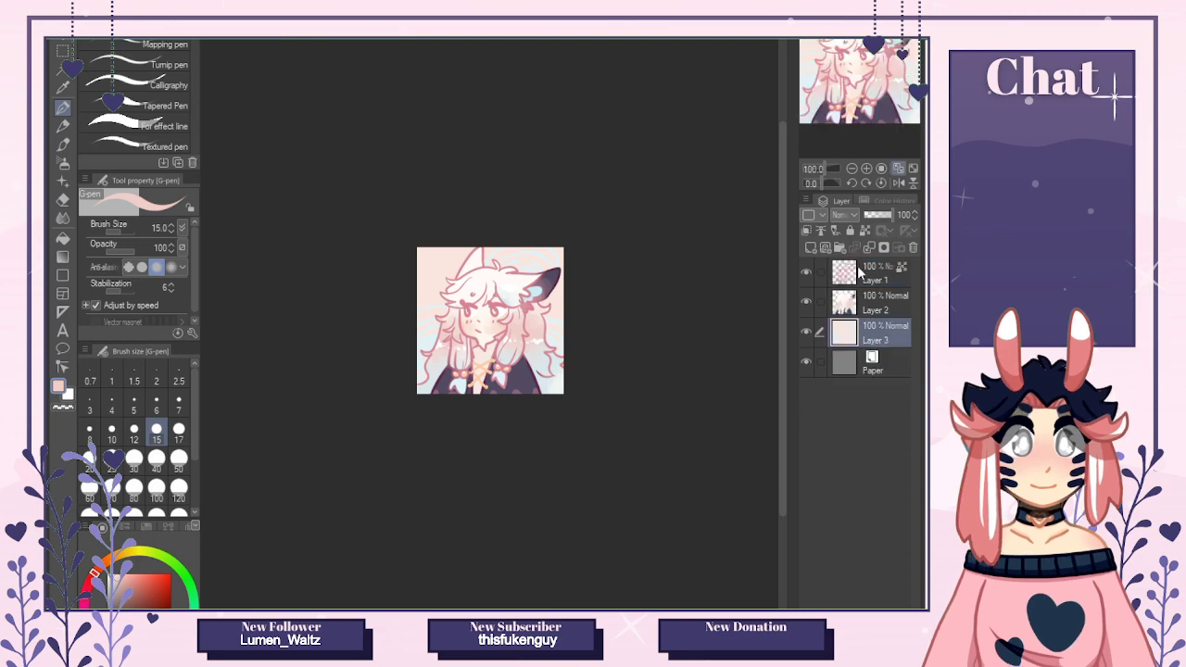
Add a new empty layer above the line-art Layer 1.
left_click(857, 269)
key("ctrl+shift+n")
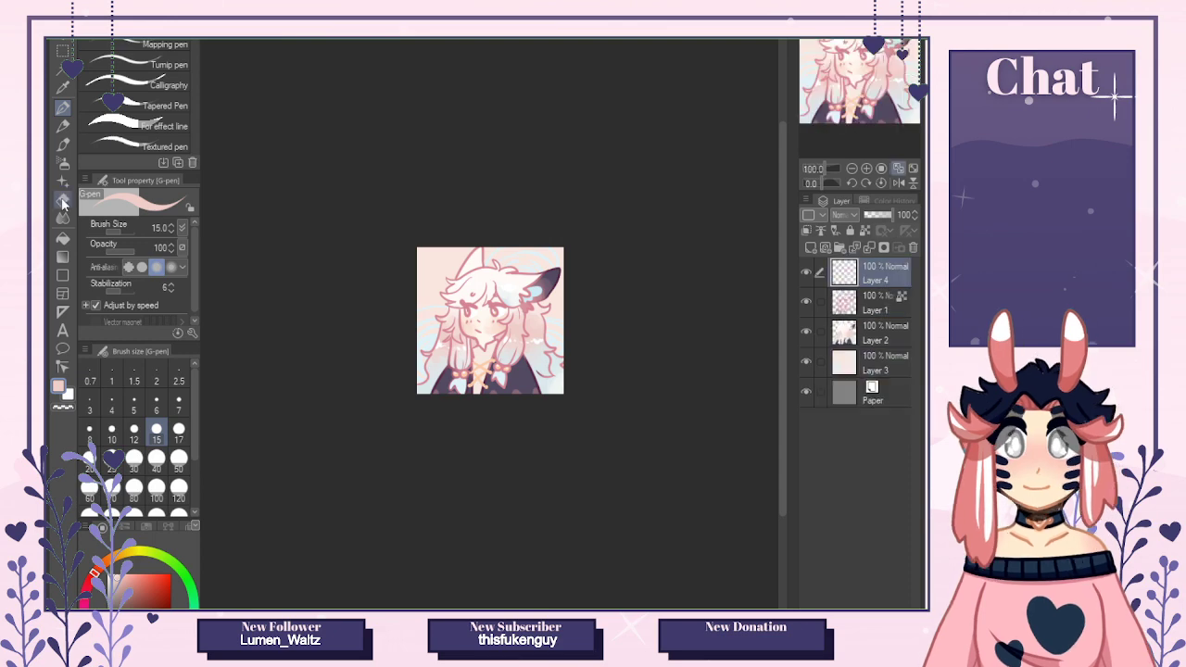
left_click(62, 180)
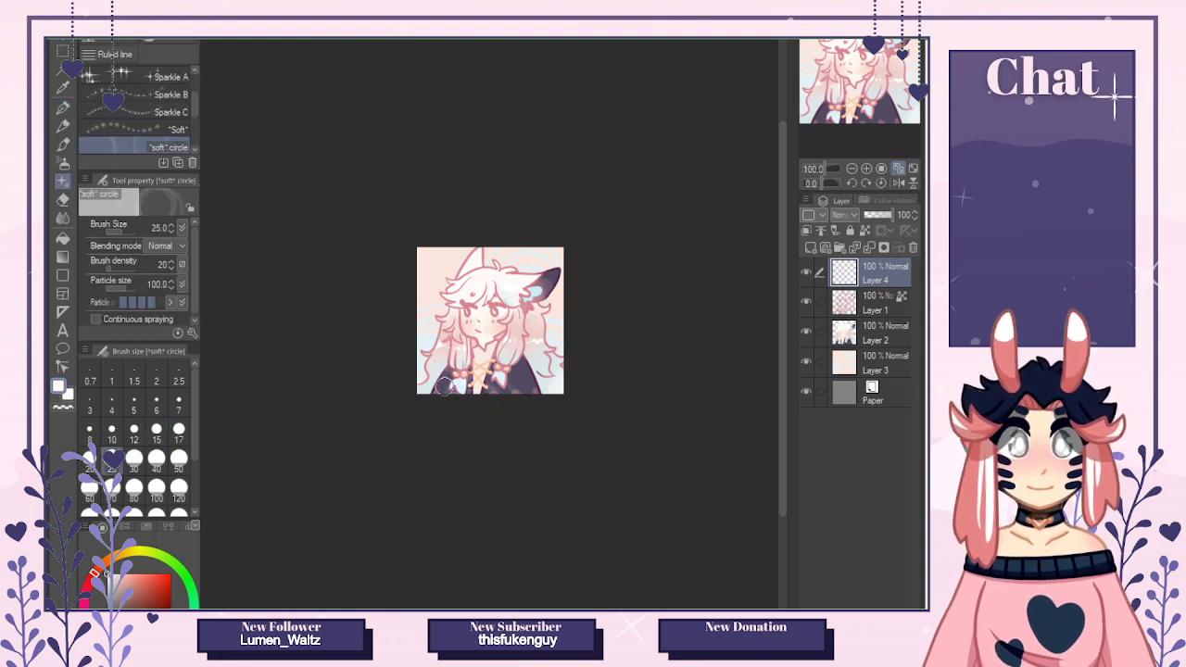
left_click(866, 168)
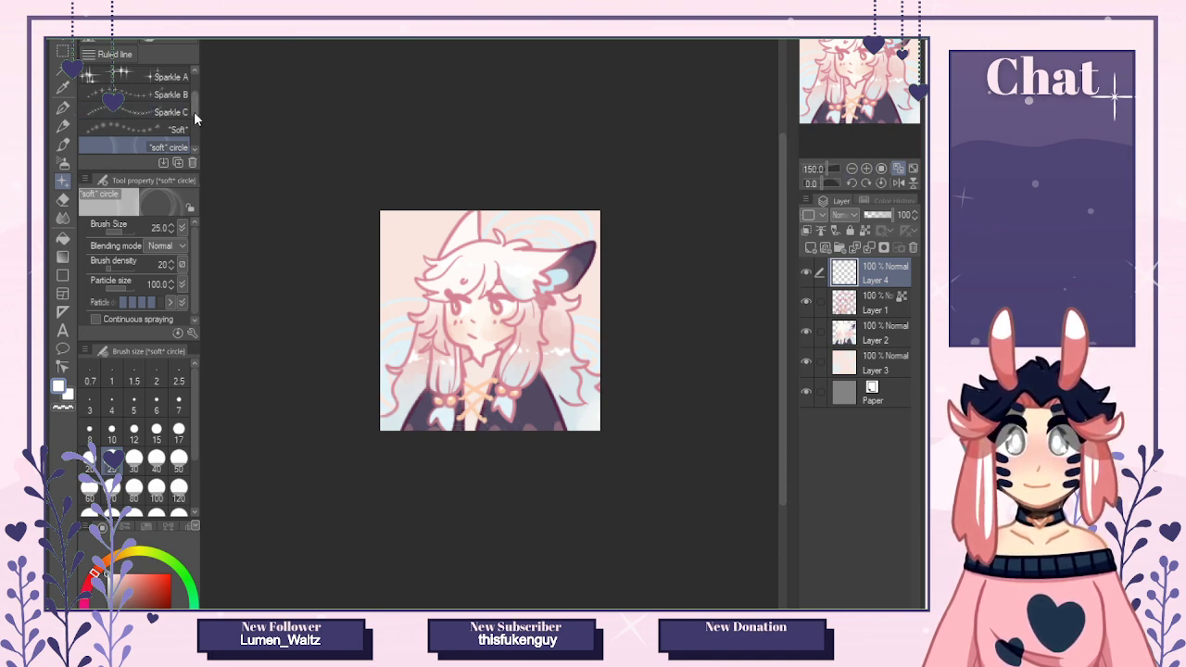
left_click_drag(194, 111, 195, 133)
scroll(192, 137, "up", 5)
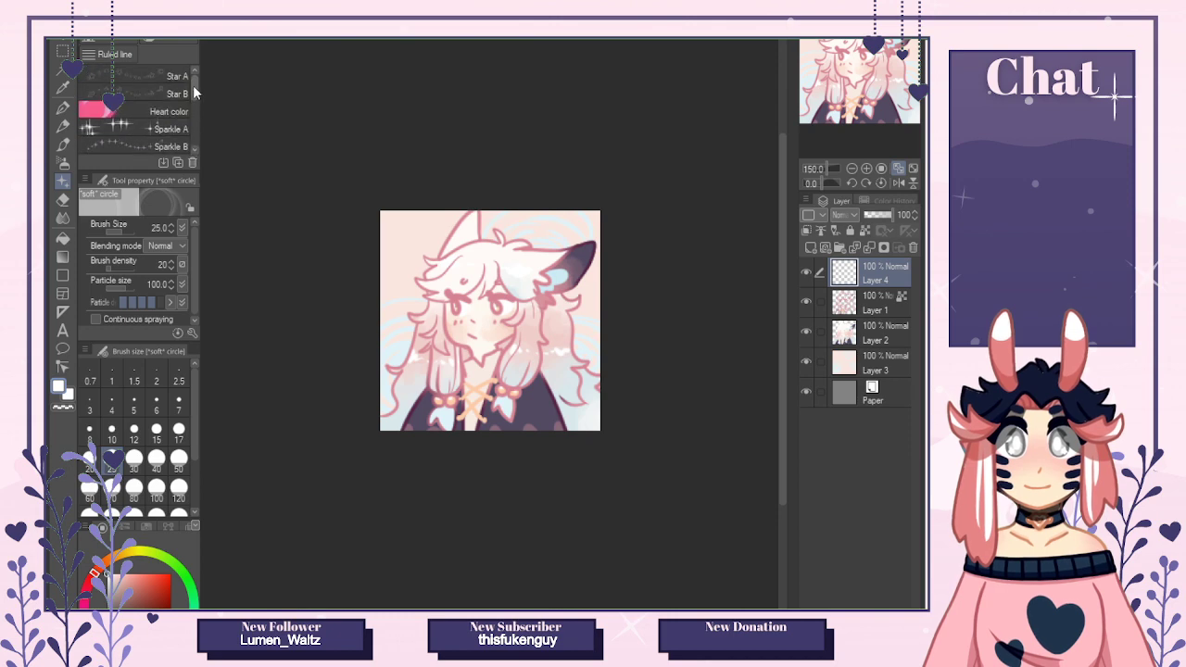
left_click(182, 93)
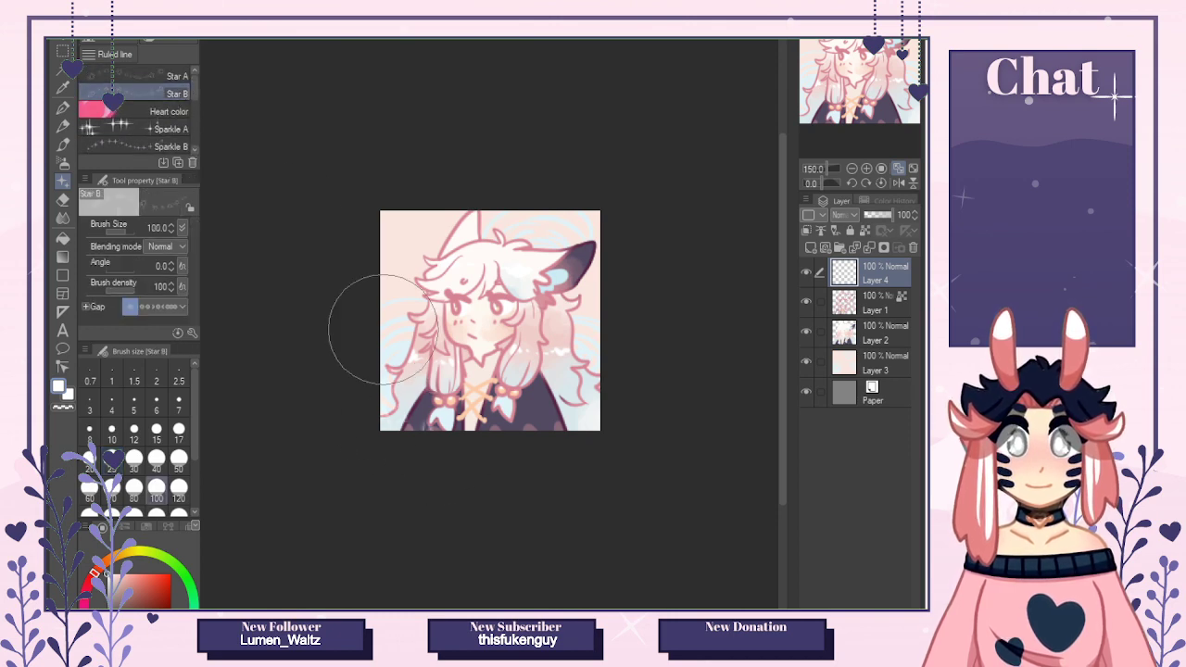
left_click(869, 169)
left_click(869, 168)
left_click(868, 168)
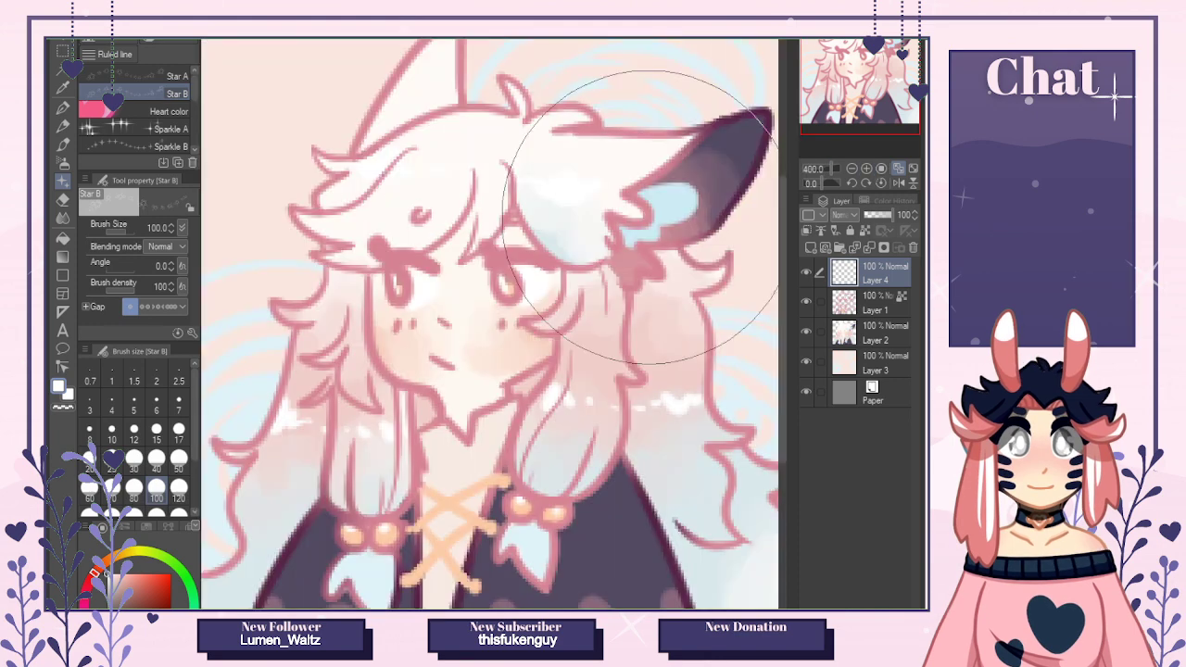
key("p")
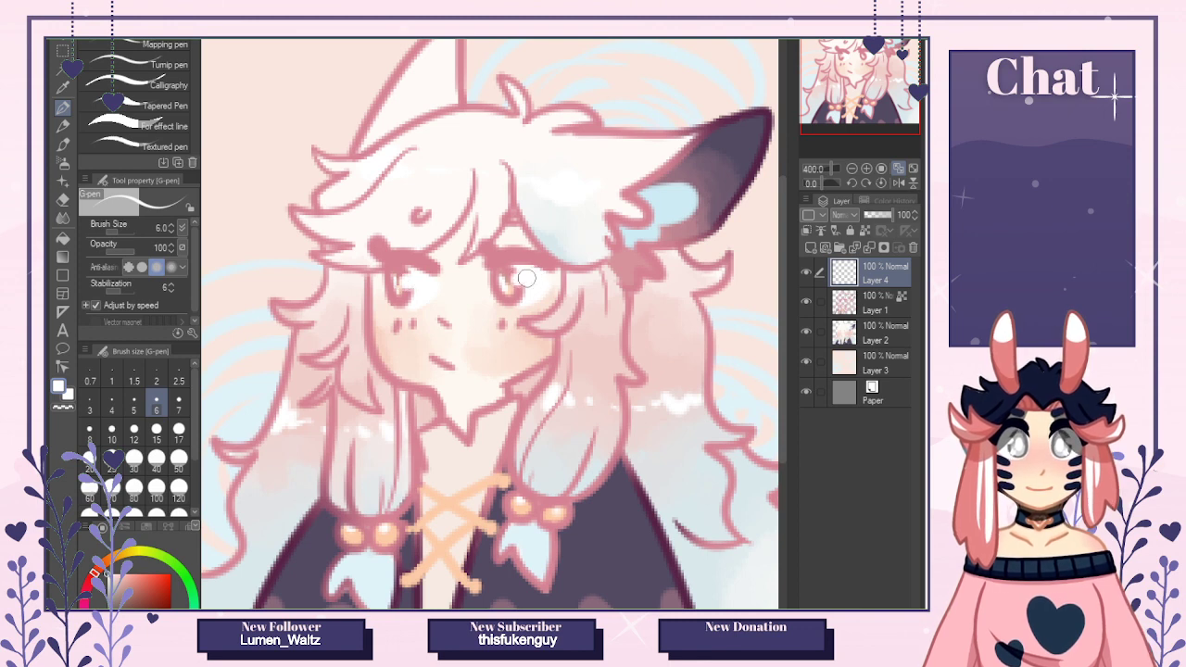
Compare the character with and without the Layer 3 background, restore that layer's visibility, and view the icon at 100%.
left_click(806, 362)
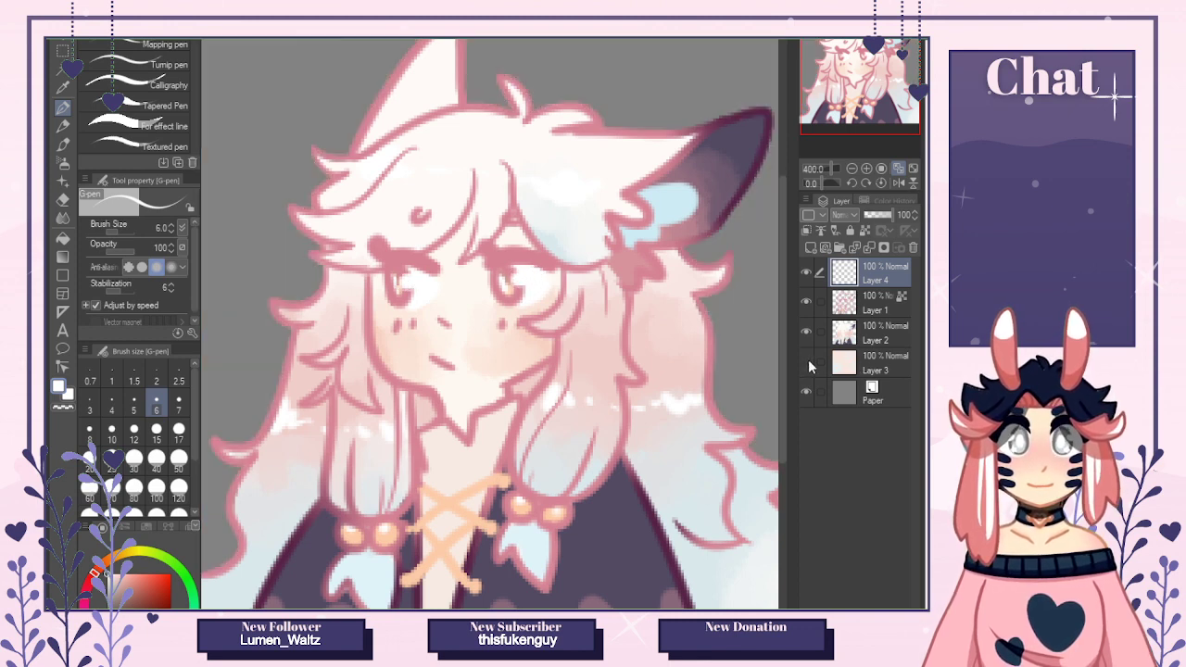
left_click(806, 362)
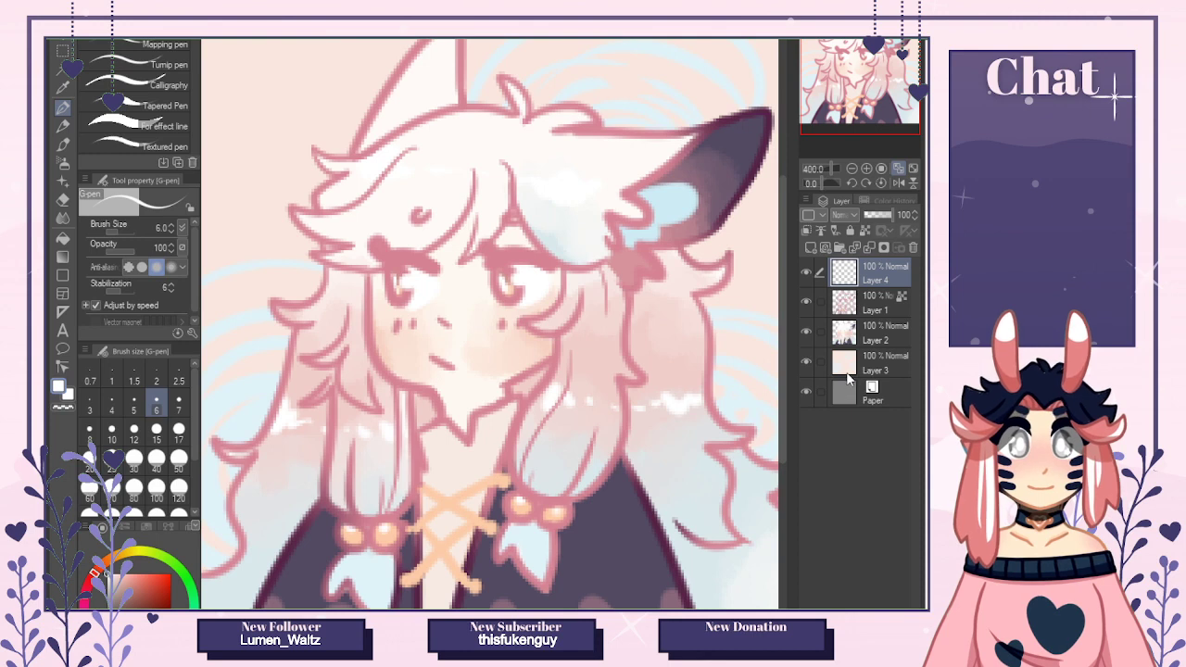
left_click(880, 168)
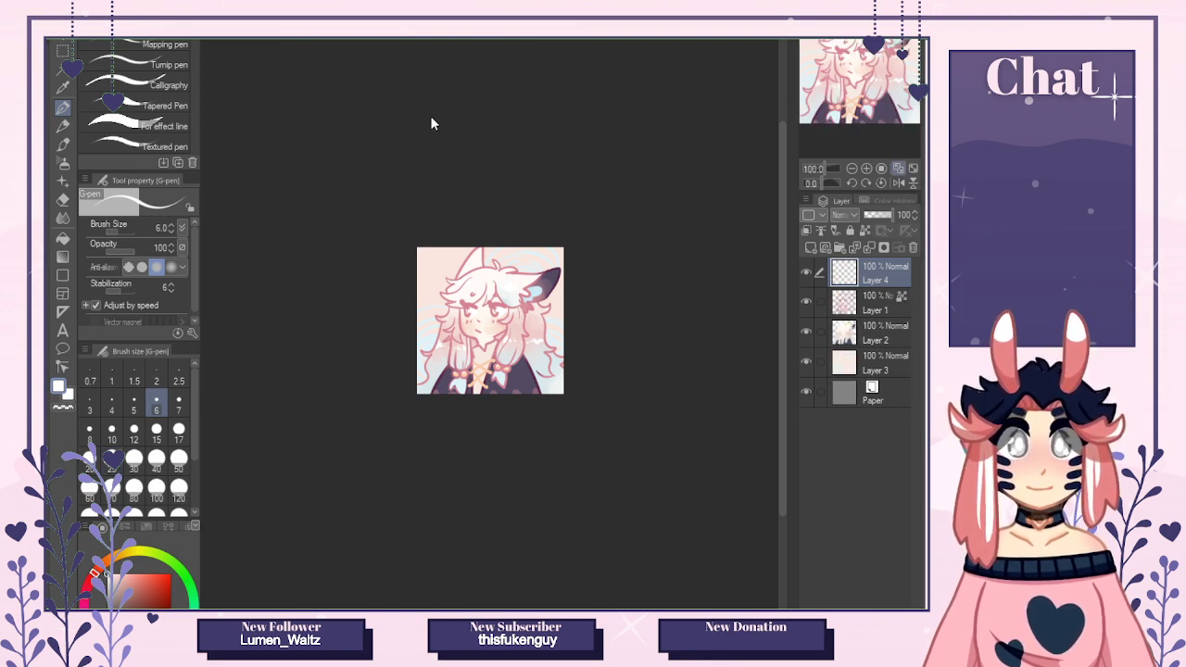
Switch to the blank grey document, paste the screenshot of the four character icons as a new layer, and frame the whole row.
key("ctrl+Tab")
key("ctrl+v")
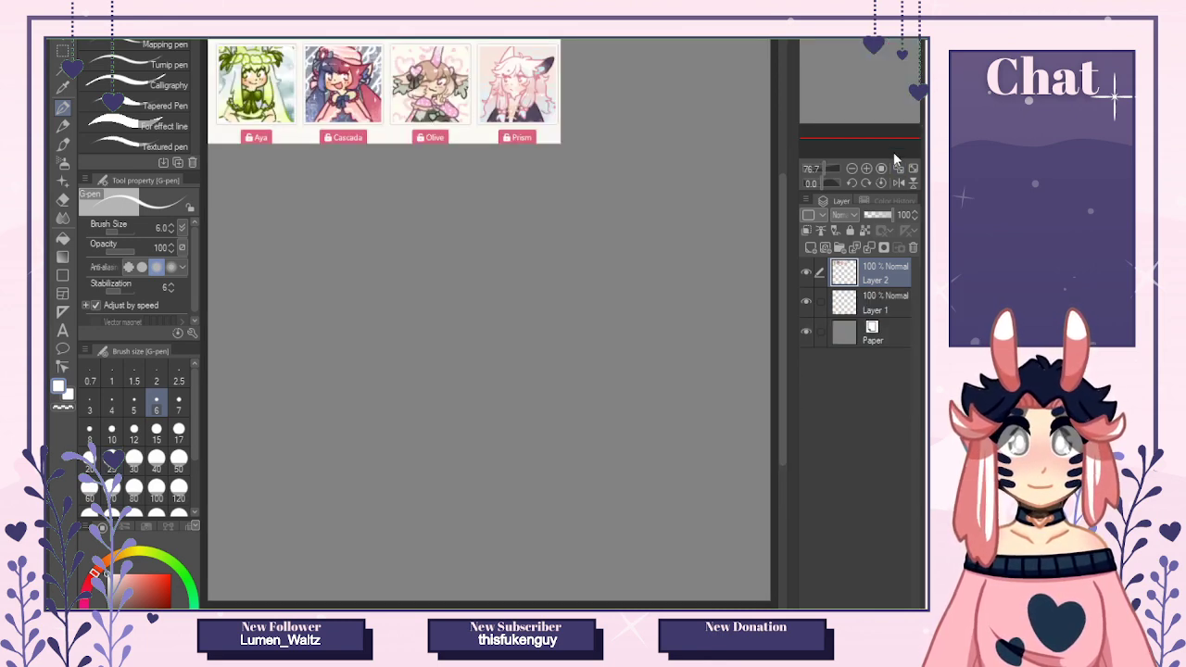
left_click(865, 169)
left_click(864, 170)
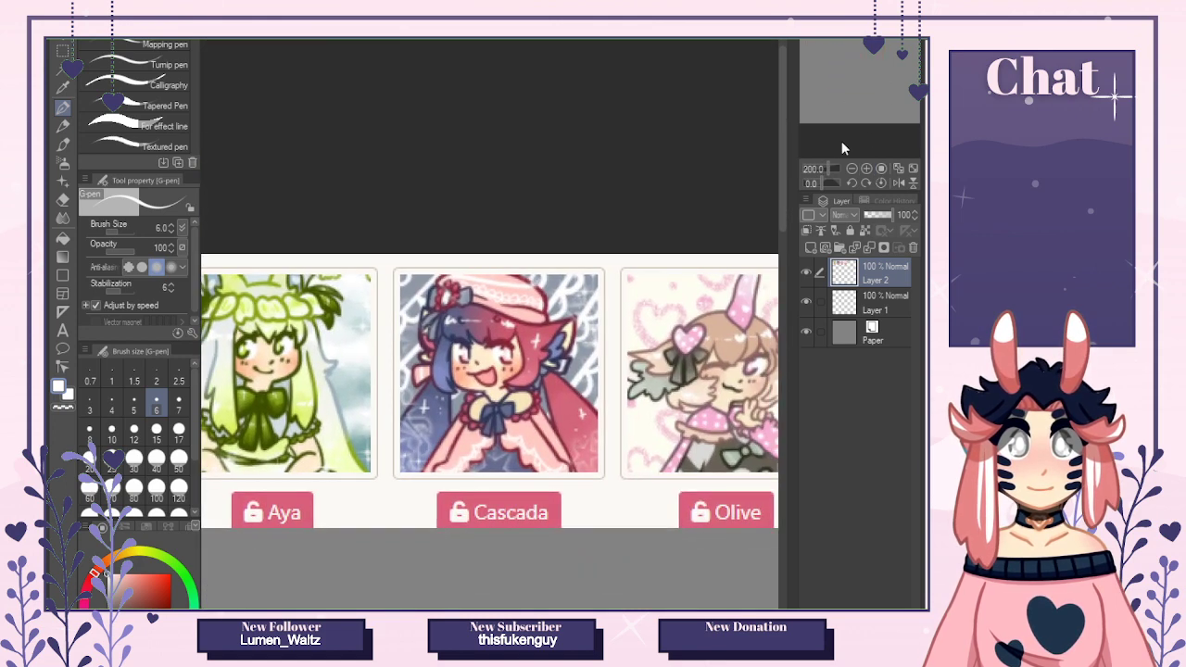
left_click(851, 170)
left_click_drag(848, 58, 841, 41)
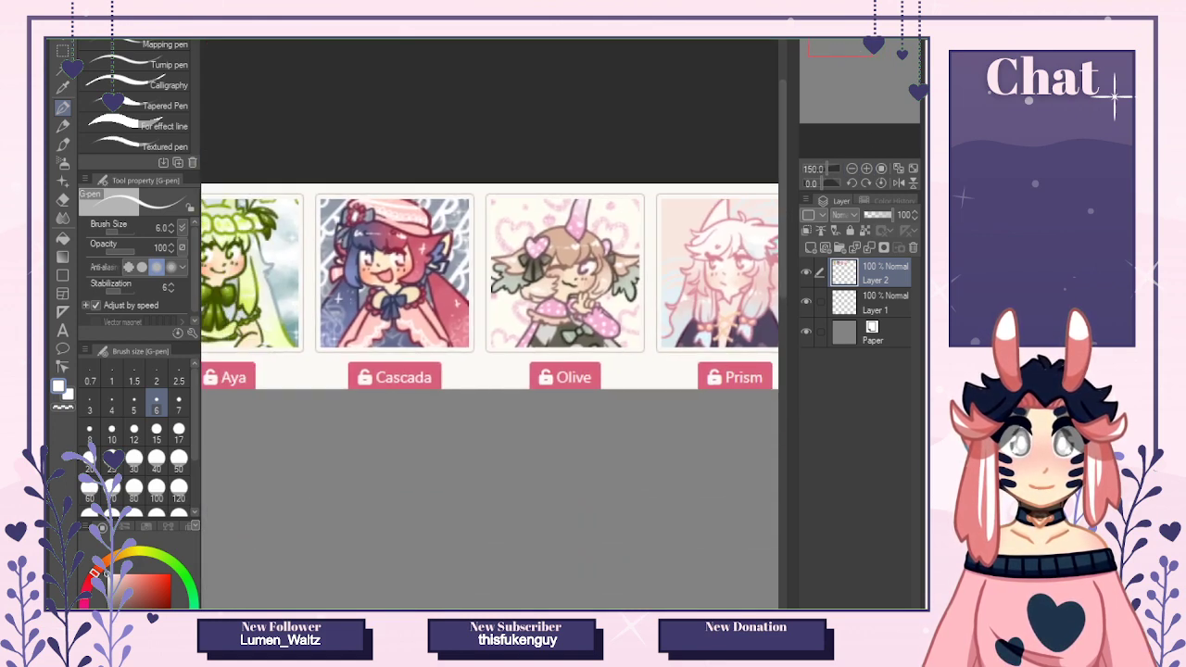
left_click(851, 168)
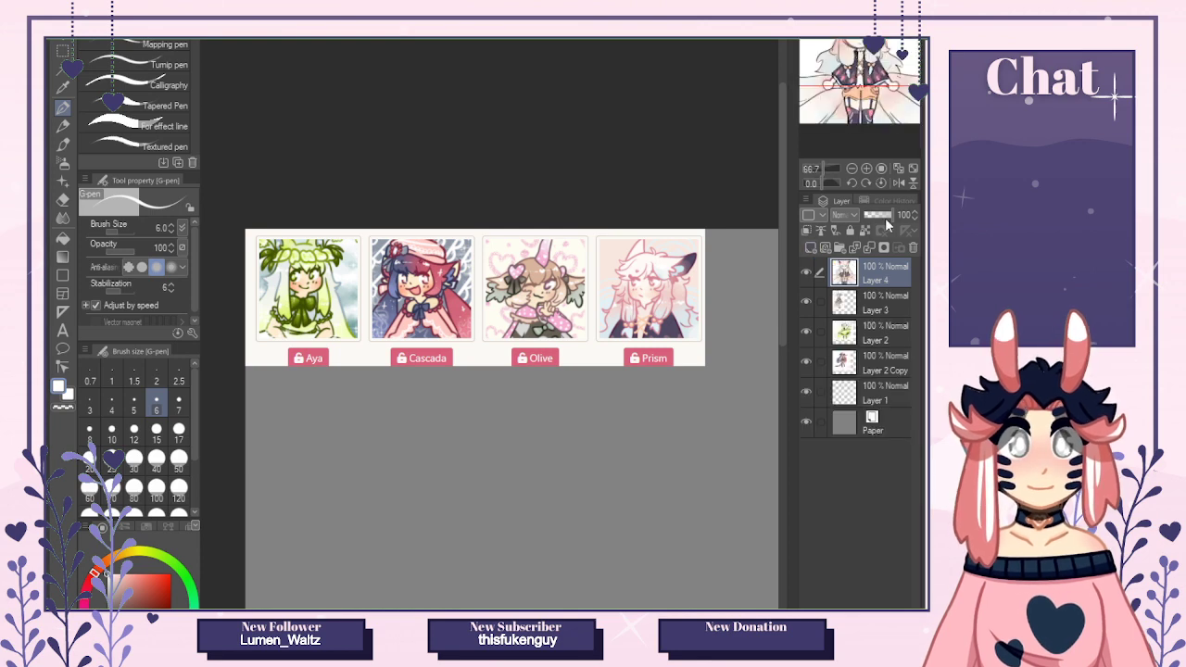
Merge all the image layers of the reference document down into Layer 1.
left_click(870, 248)
left_click(869, 247)
left_click(875, 250)
left_click(874, 250)
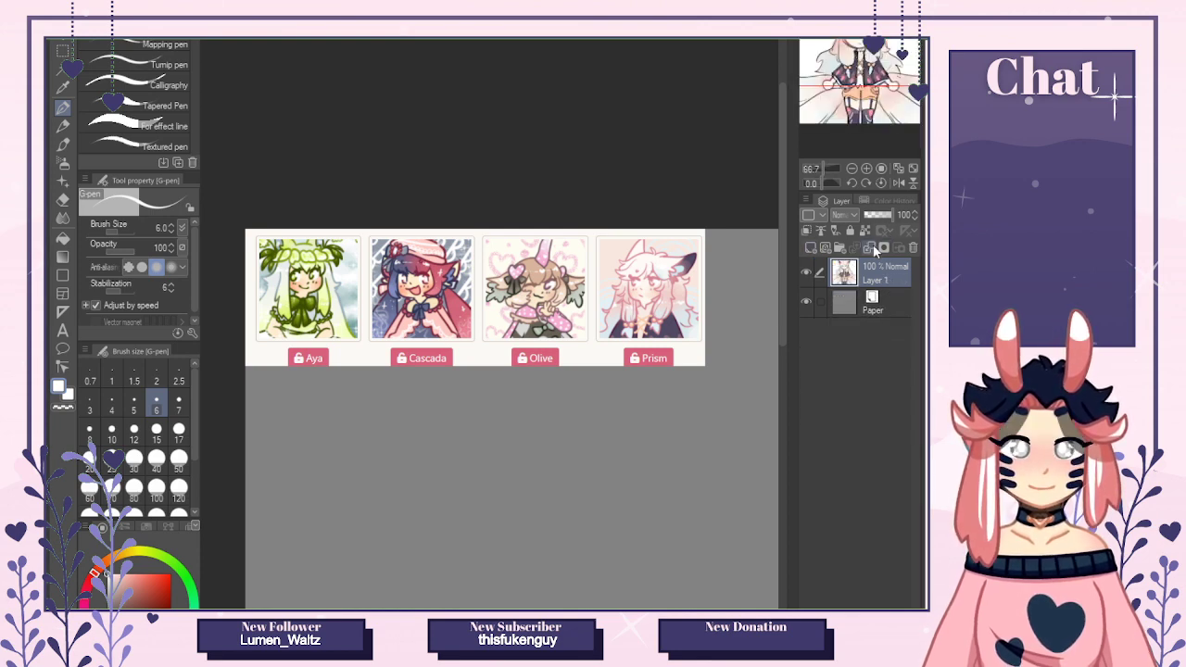
left_click(872, 248)
Place another character's reference image on a new layer above the merged references and enlarge the view to 150%.
left_click(866, 169)
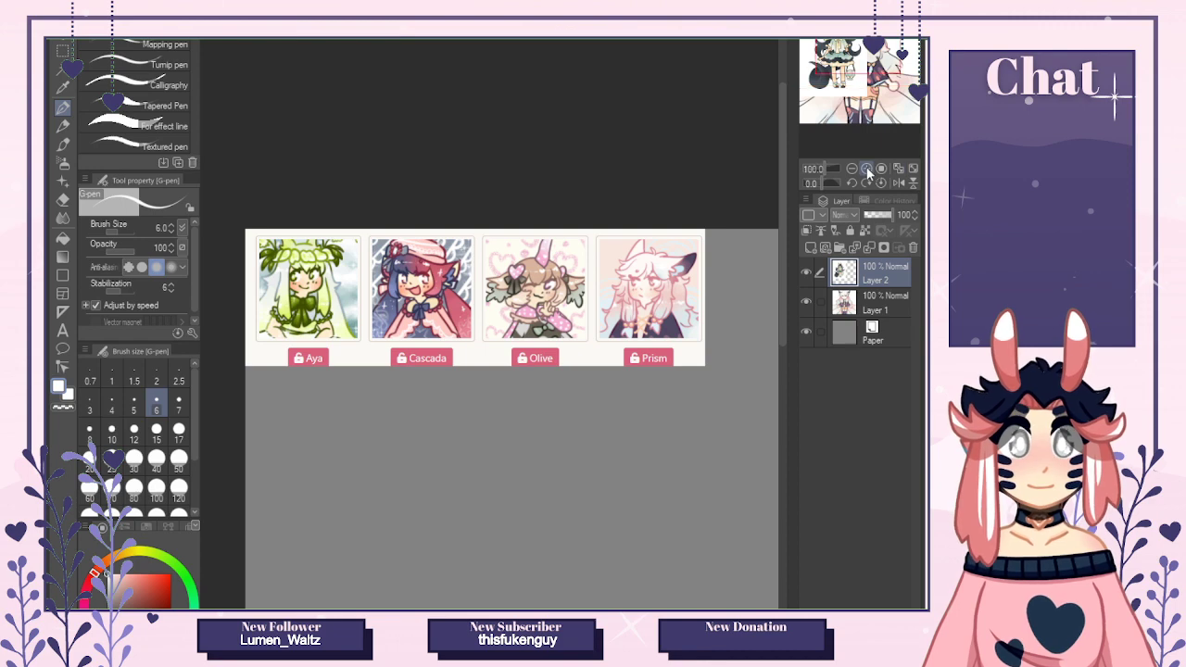
left_click(866, 169)
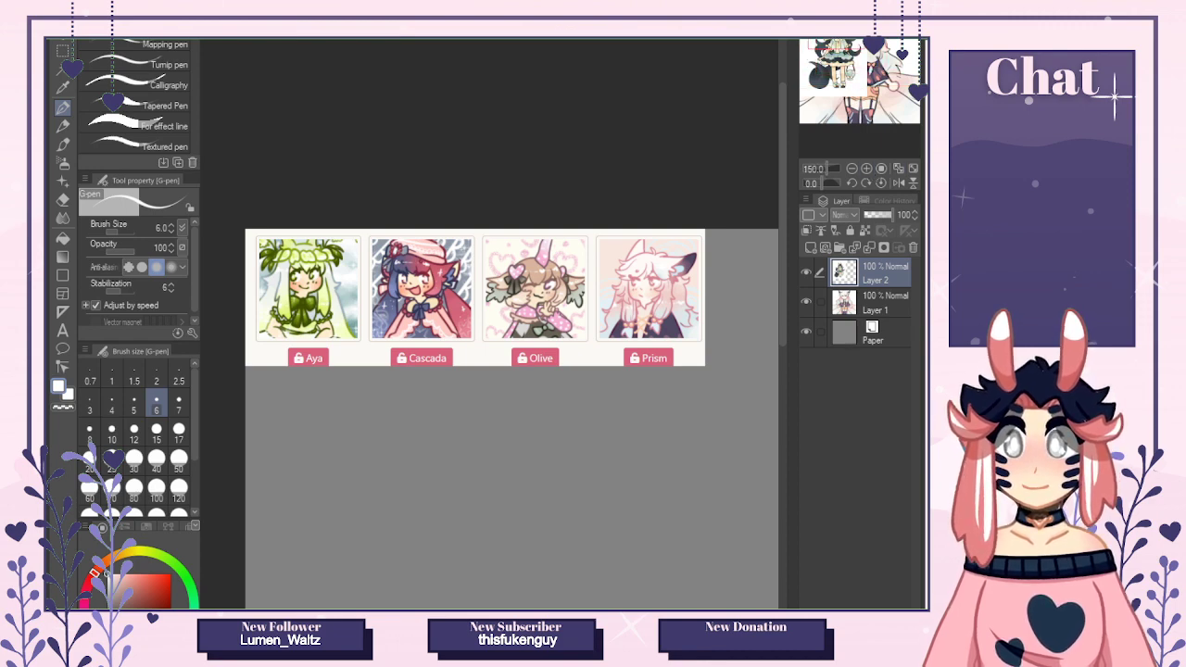
Switch to the finished icon's document, delete all its image layers down to Paper, and add a new blank raster layer.
key("ctrl+Tab")
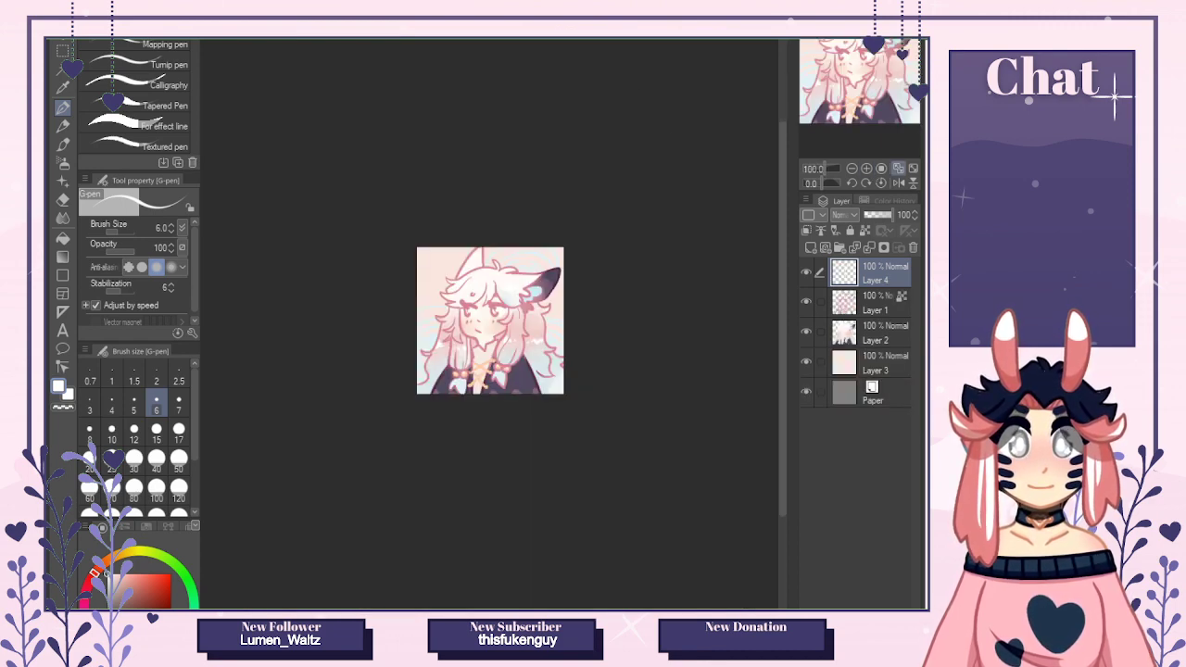
left_click(910, 249)
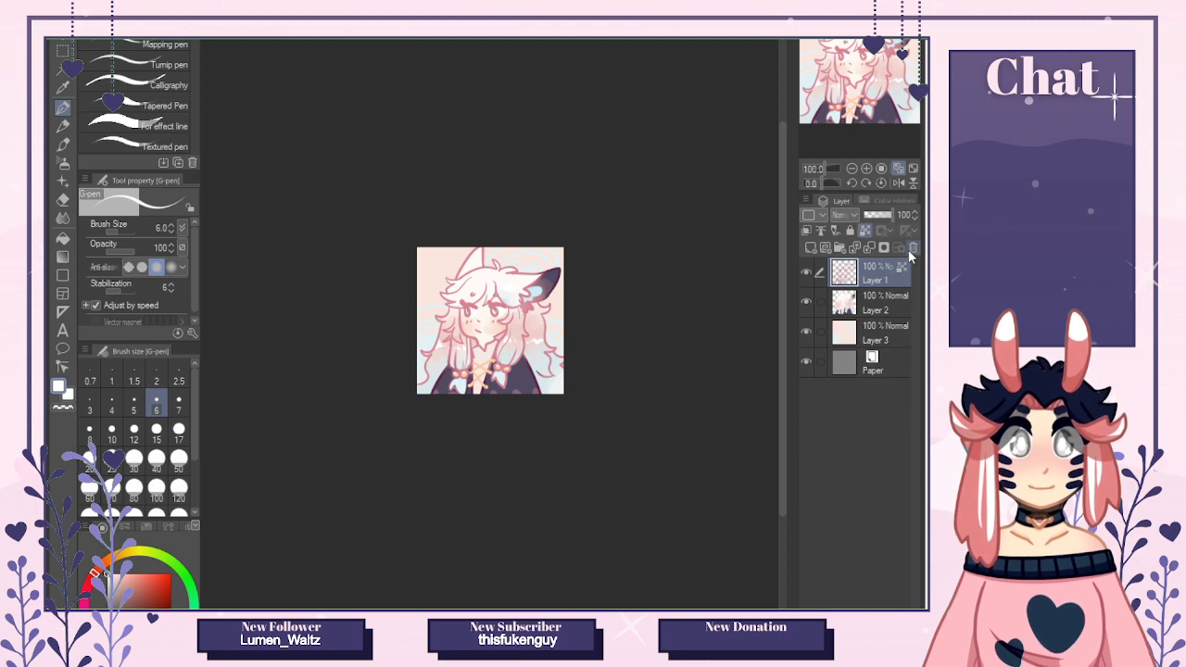
left_click(912, 249)
left_click(911, 248)
left_click(911, 248)
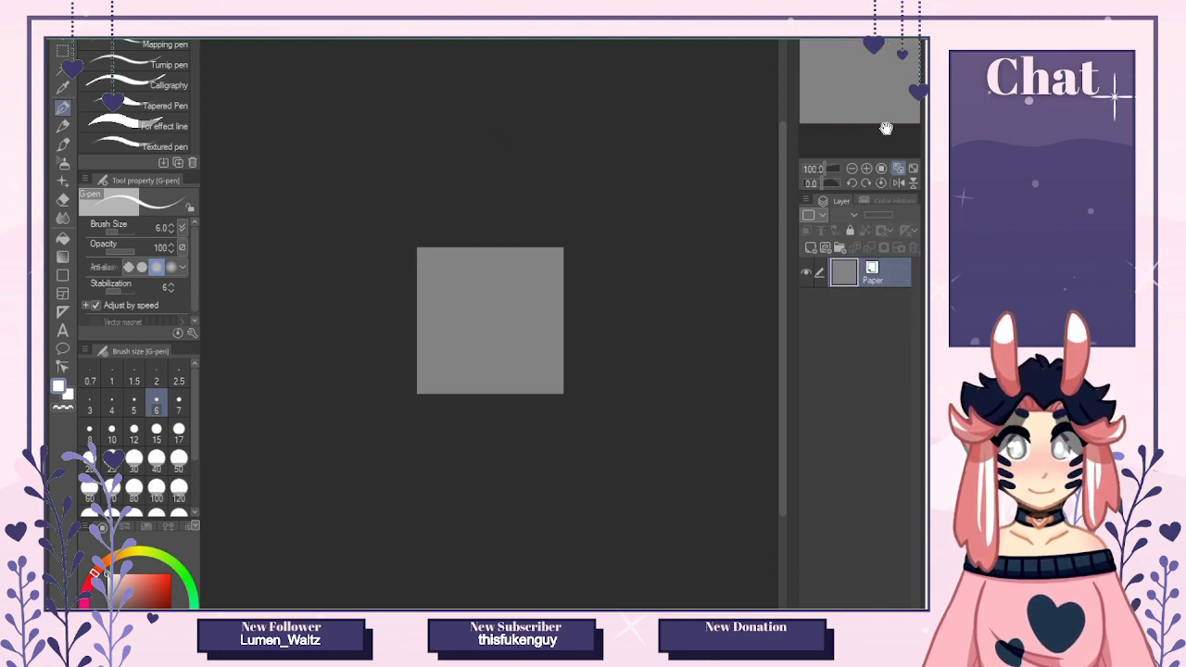
left_click(898, 169)
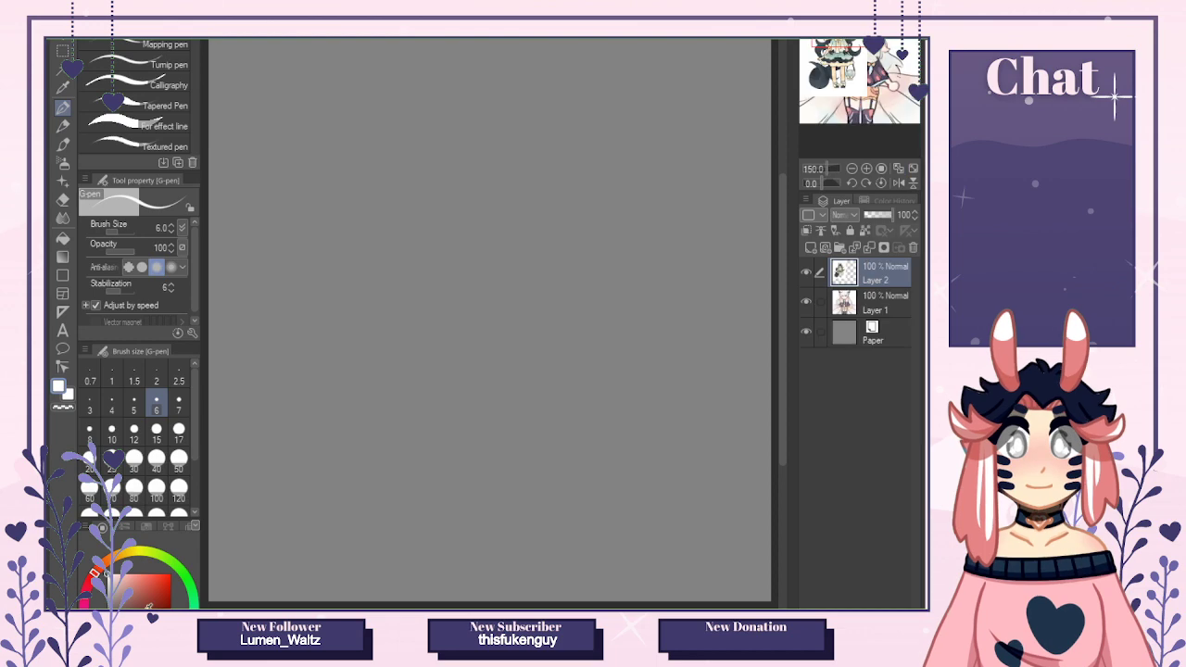
left_click(808, 247)
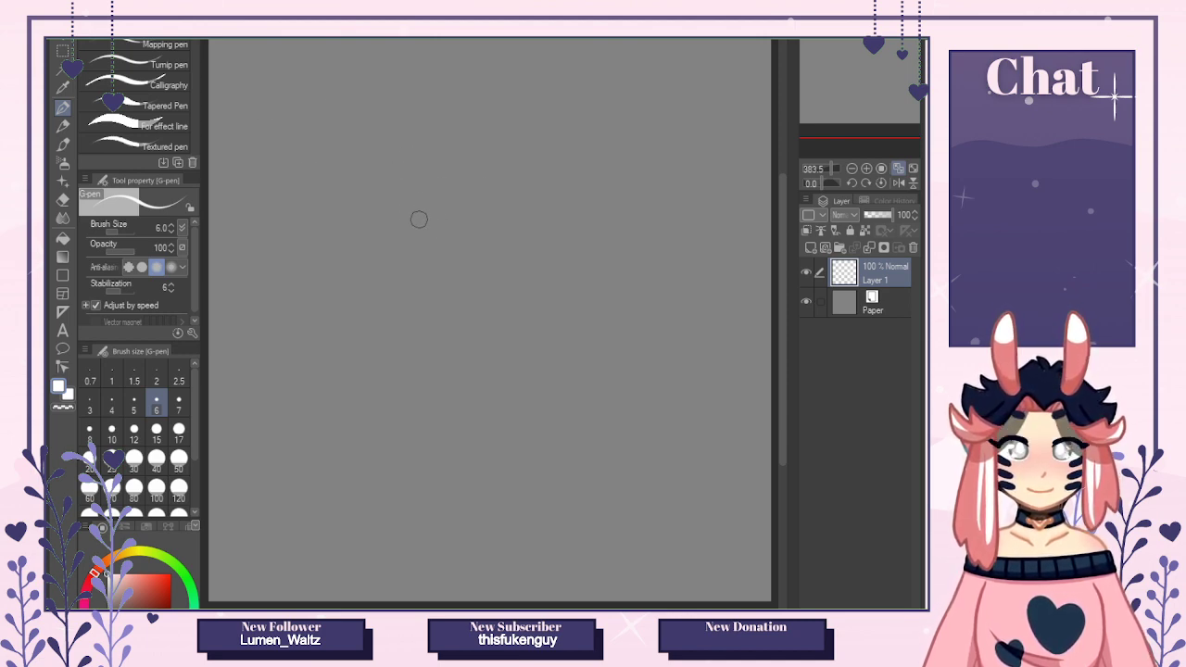
Draw the first eye in white with the 6.0 G-pen: a thick curved lash, a small brow above and an oval iris below.
mouse_move(394, 225)
left_mouse_down()
mouse_move(417, 205)
mouse_move(454, 223)
mouse_move(454, 207)
left_mouse_up()
key("ctrl+z")
key("ctrl+z")
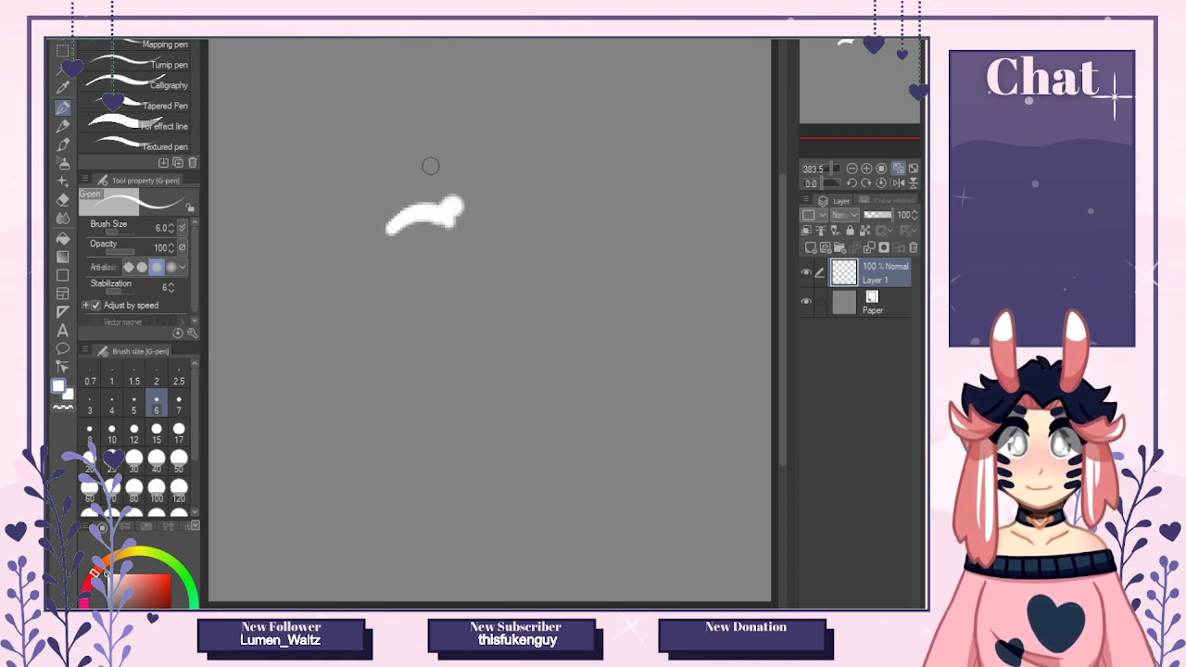
left_click_drag(423, 160, 446, 159)
left_click_drag(406, 231, 411, 243)
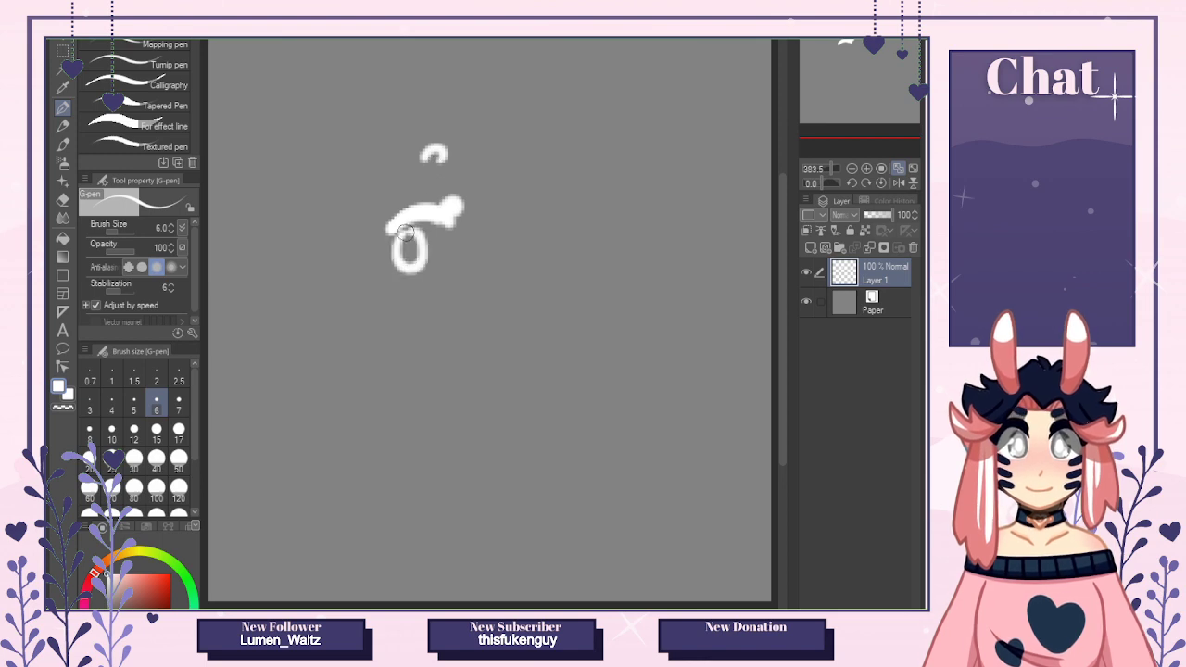
Draw the matching second eye beside the first, with a thick curved lash, small brow and oval iris.
mouse_move(502, 222)
left_mouse_down()
mouse_move(545, 191)
mouse_move(551, 215)
mouse_move(568, 198)
left_mouse_up()
left_click_drag(513, 150, 535, 148)
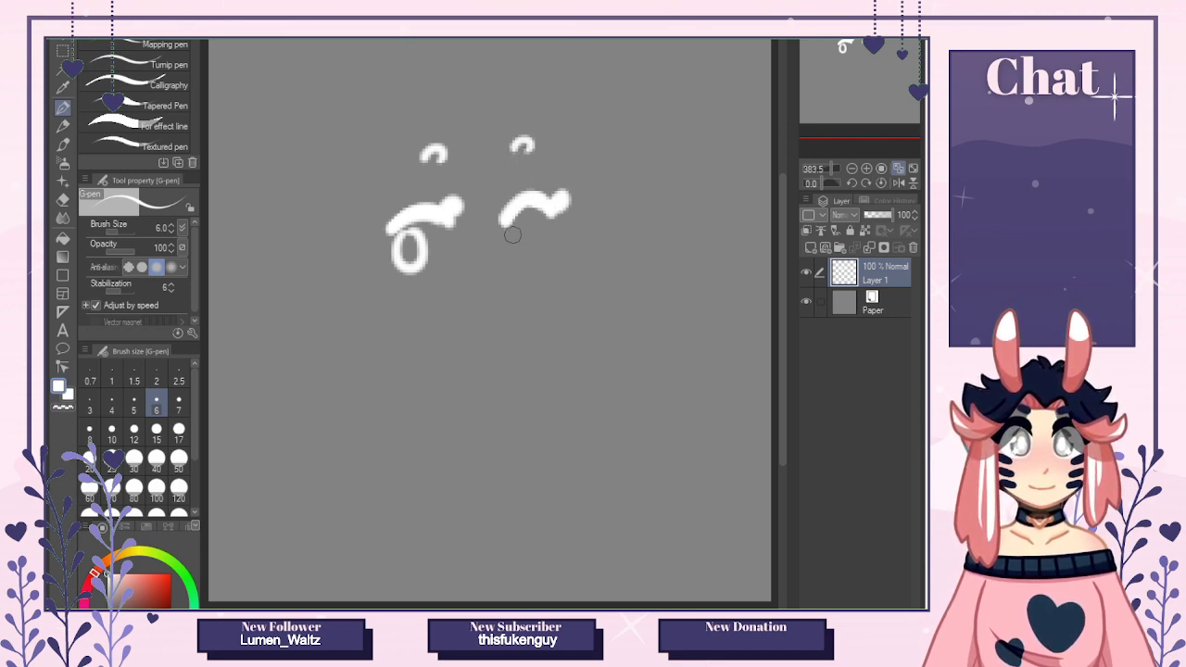
left_click_drag(517, 221, 530, 237)
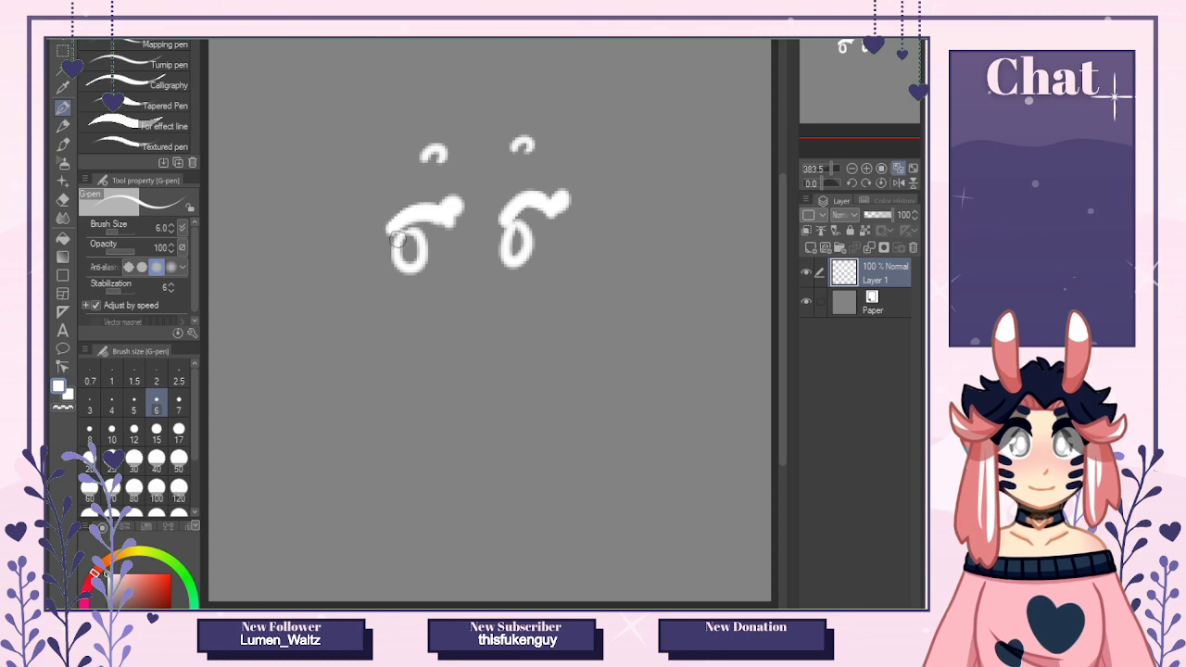
Add a pair of short blush marks on the cheek beneath each eye.
left_click_drag(412, 298, 432, 293)
left_click(526, 275)
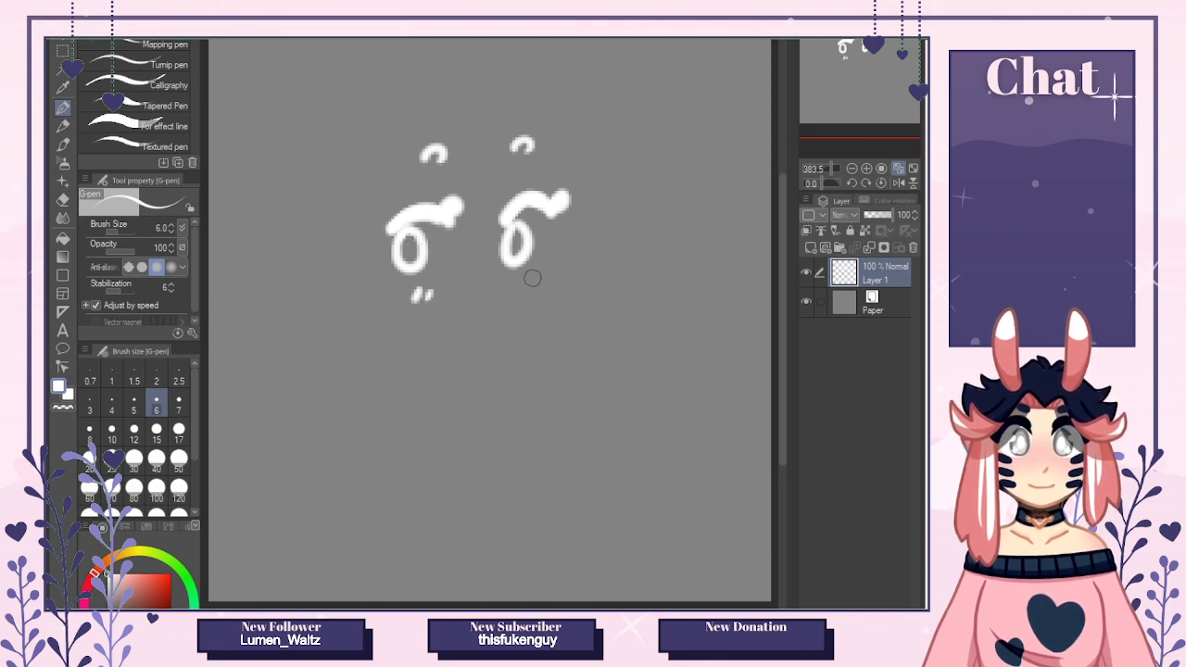
left_click_drag(541, 271, 548, 265)
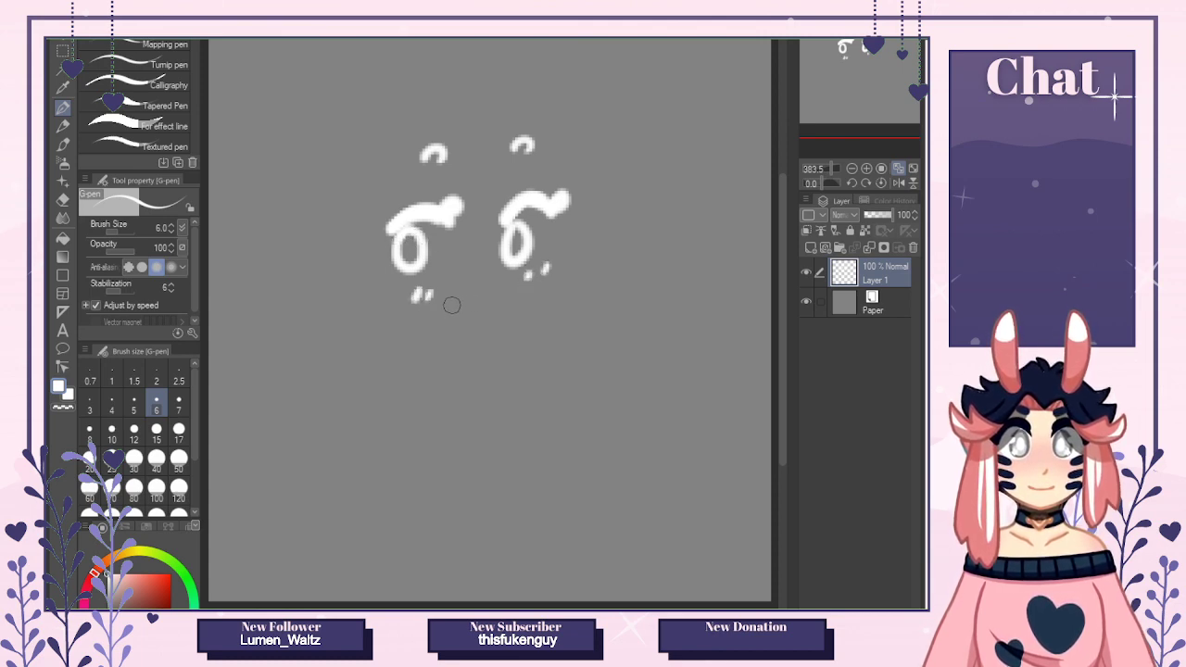
Draw the mouth as one slanted smile line between the two pairs of blush marks, redrawing it until it fits.
left_click_drag(447, 305, 510, 283)
key("ctrl+z")
mouse_move(445, 307)
left_mouse_down()
mouse_move(503, 281)
mouse_move(453, 310)
mouse_move(495, 318)
mouse_move(497, 286)
mouse_move(461, 328)
mouse_move(452, 307)
mouse_move(497, 317)
mouse_move(504, 285)
left_mouse_up()
key("ctrl+z")
key("ctrl+z")
key("ctrl+z")
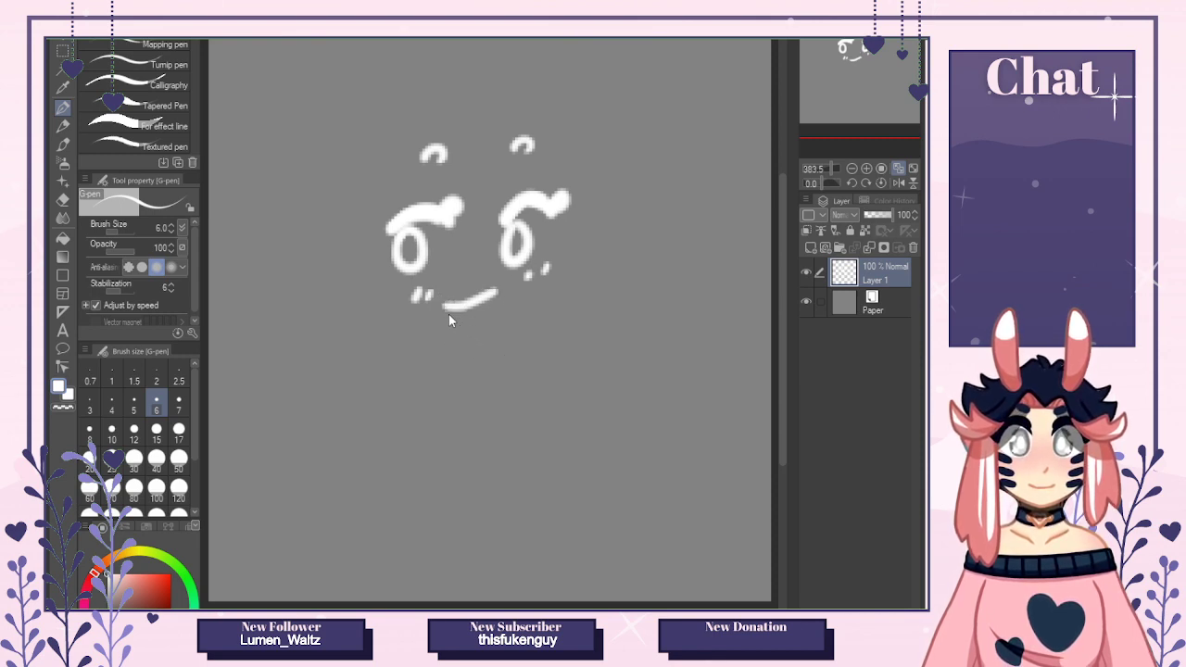
key("ctrl+z")
left_click_drag(436, 311, 504, 283)
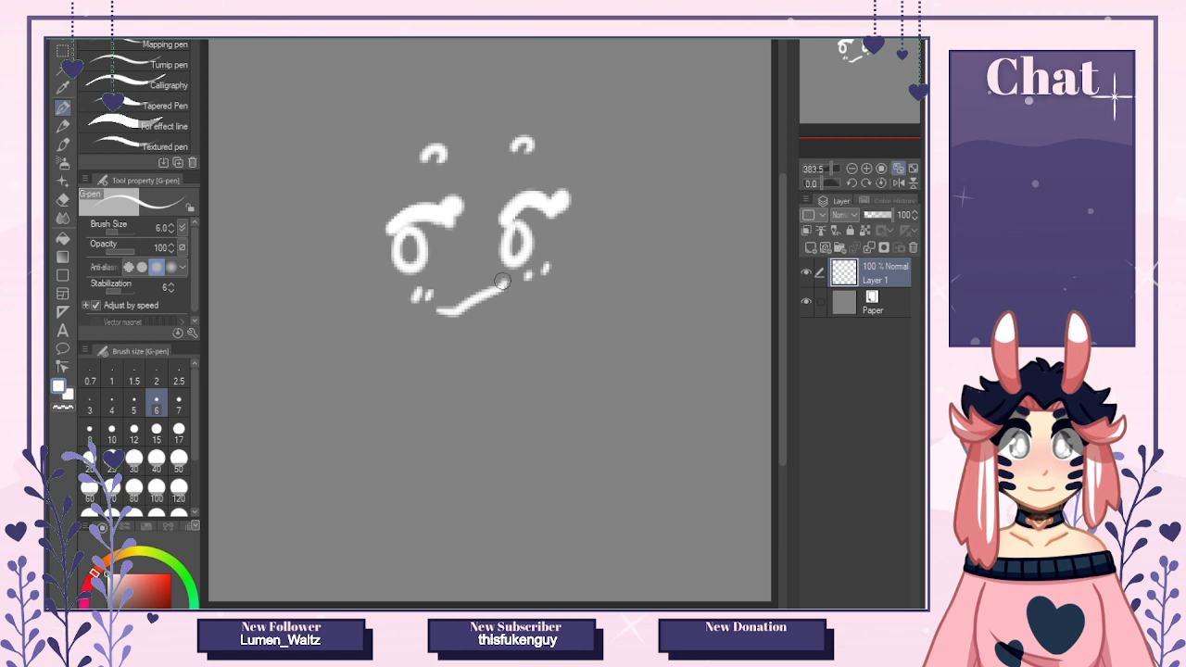
Try opening the mouth with a curved lower lip beneath the smile line.
mouse_move(451, 317)
left_mouse_down()
mouse_move(481, 323)
mouse_move(500, 284)
mouse_move(498, 307)
mouse_move(441, 317)
mouse_move(500, 290)
left_mouse_up()
key("ctrl+z")
key("ctrl+z")
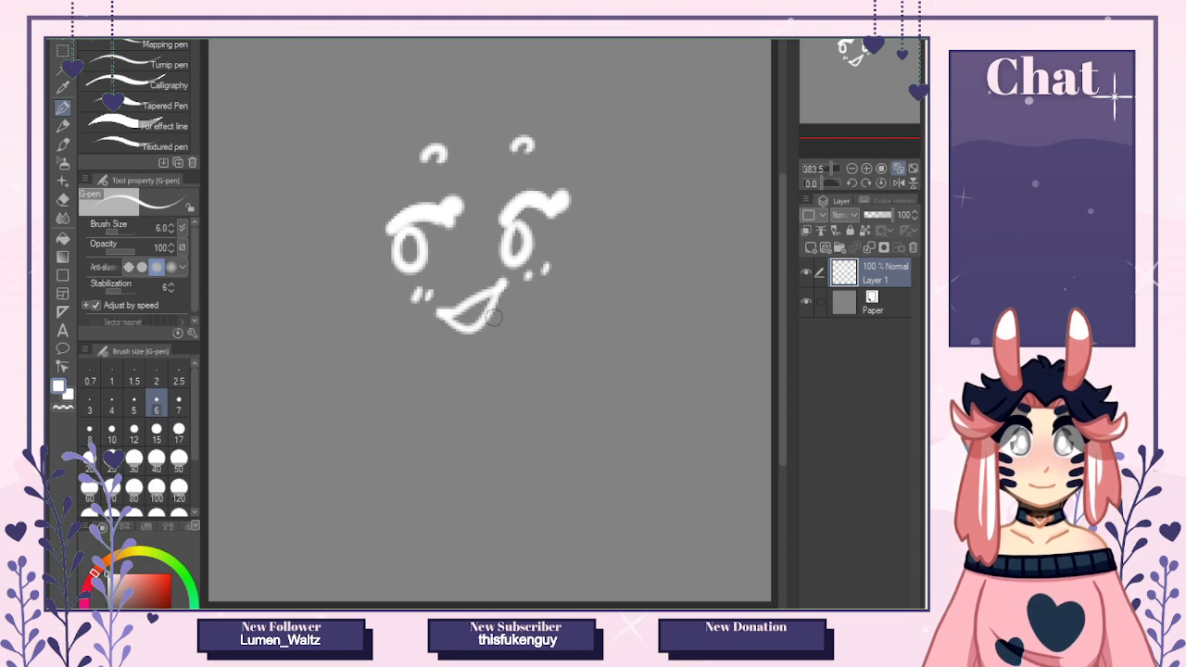
key("ctrl+z")
Lasso the mouth with the first eye's blush marks, shift them slightly toward the second eye, and clear the selection.
key("m")
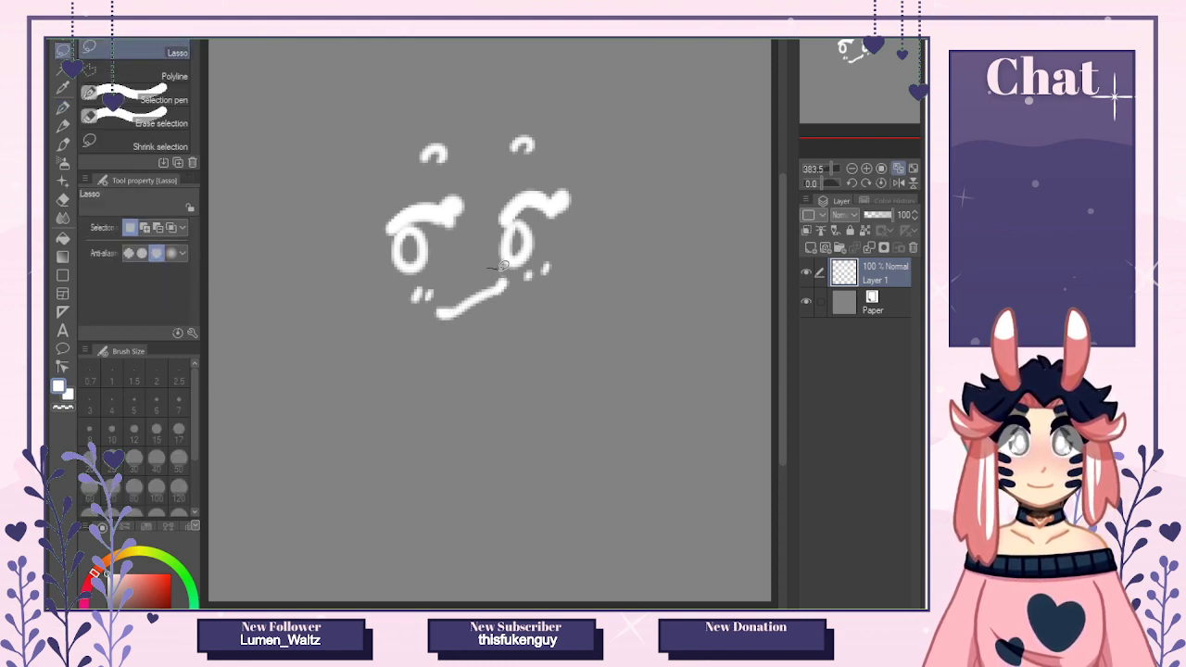
mouse_move(489, 269)
left_mouse_down()
mouse_move(470, 349)
mouse_move(405, 323)
mouse_move(417, 276)
left_mouse_up()
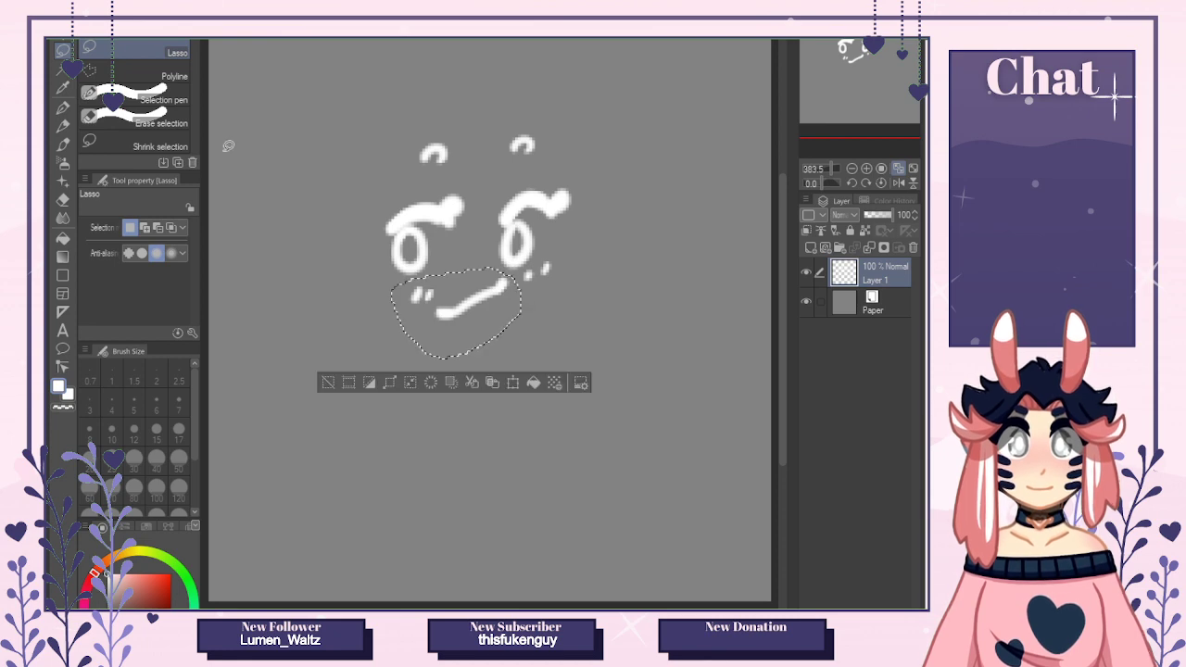
left_click(63, 43)
left_click_drag(493, 300, 506, 299)
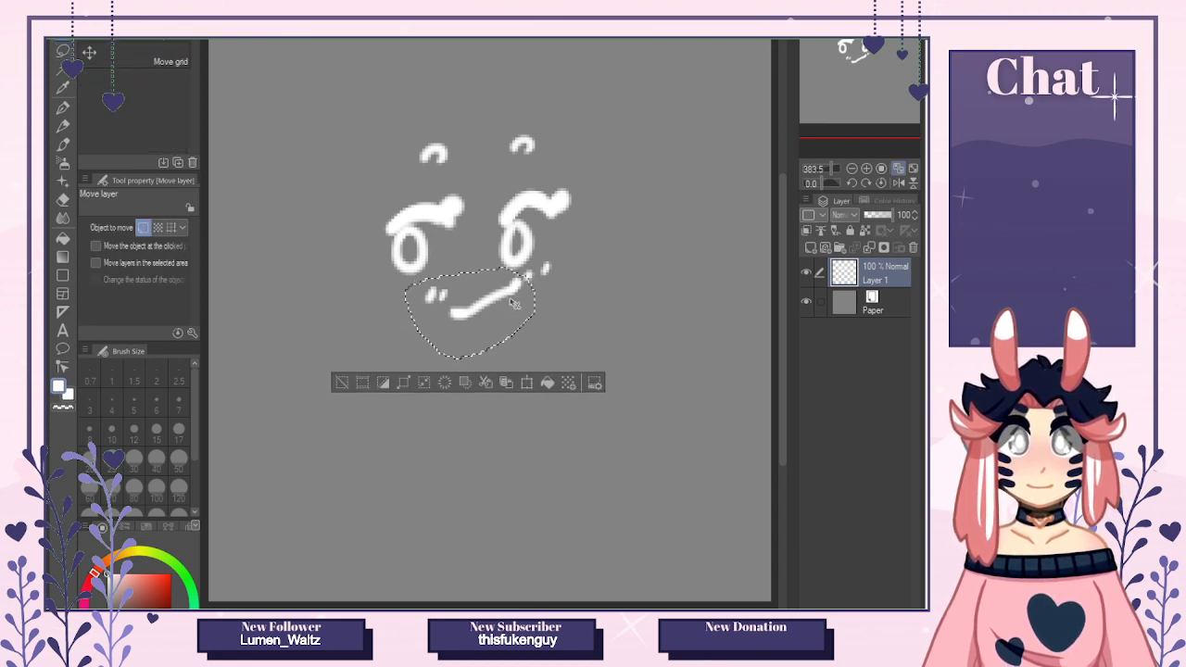
left_click(63, 50)
key("ctrl+d")
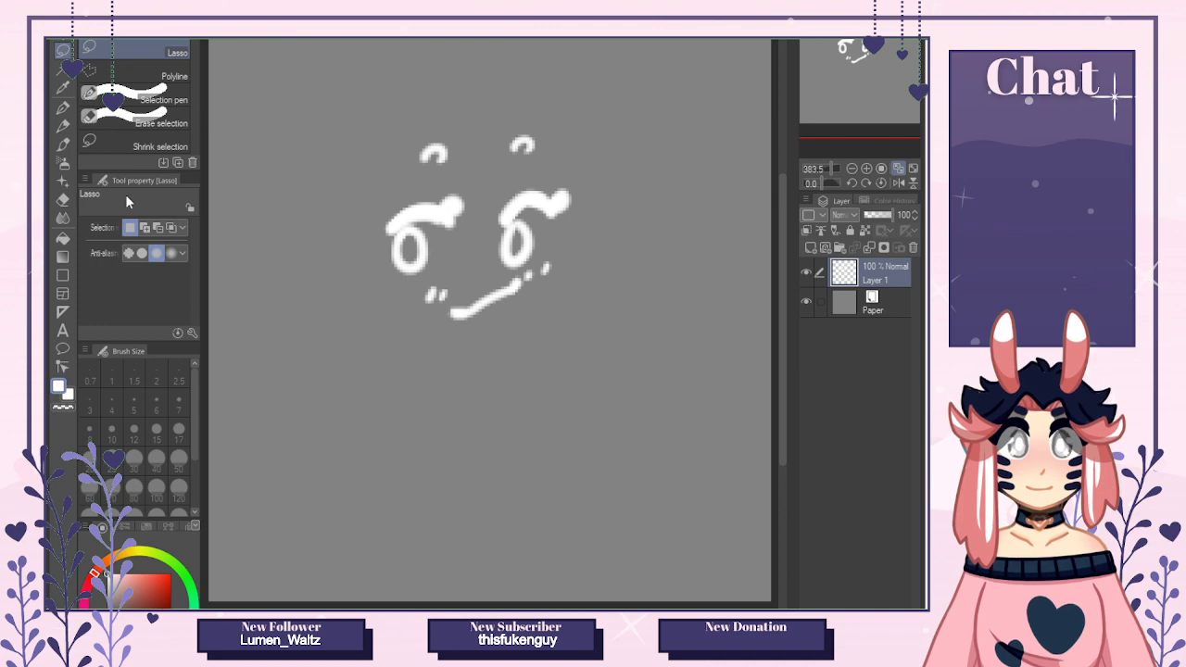
Move the whole face sketch lower on the canvas with the Move layer tool.
key("p")
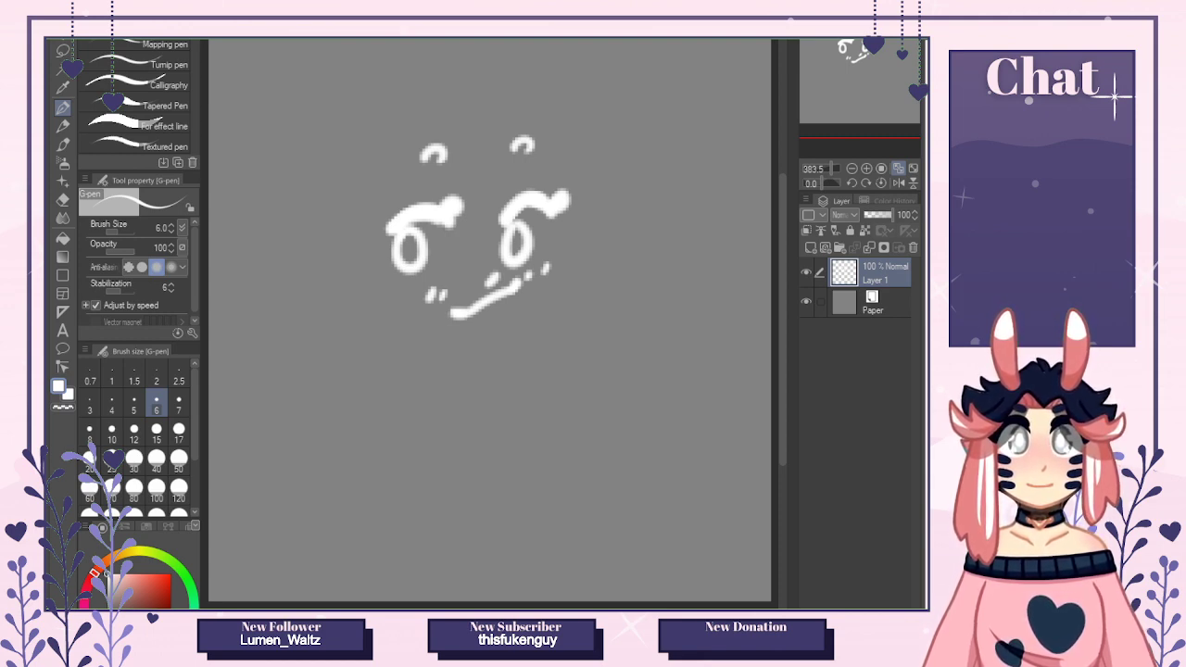
key("ctrl+Tab")
left_click(543, 328)
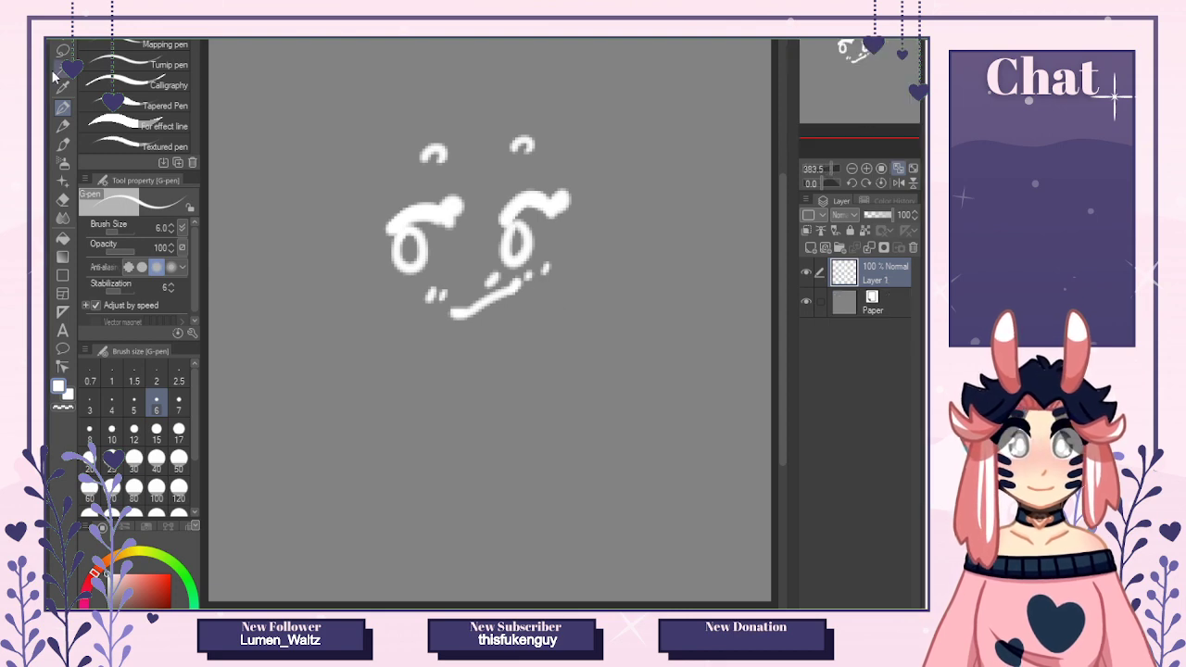
left_click(63, 41)
left_click_drag(453, 260, 448, 308)
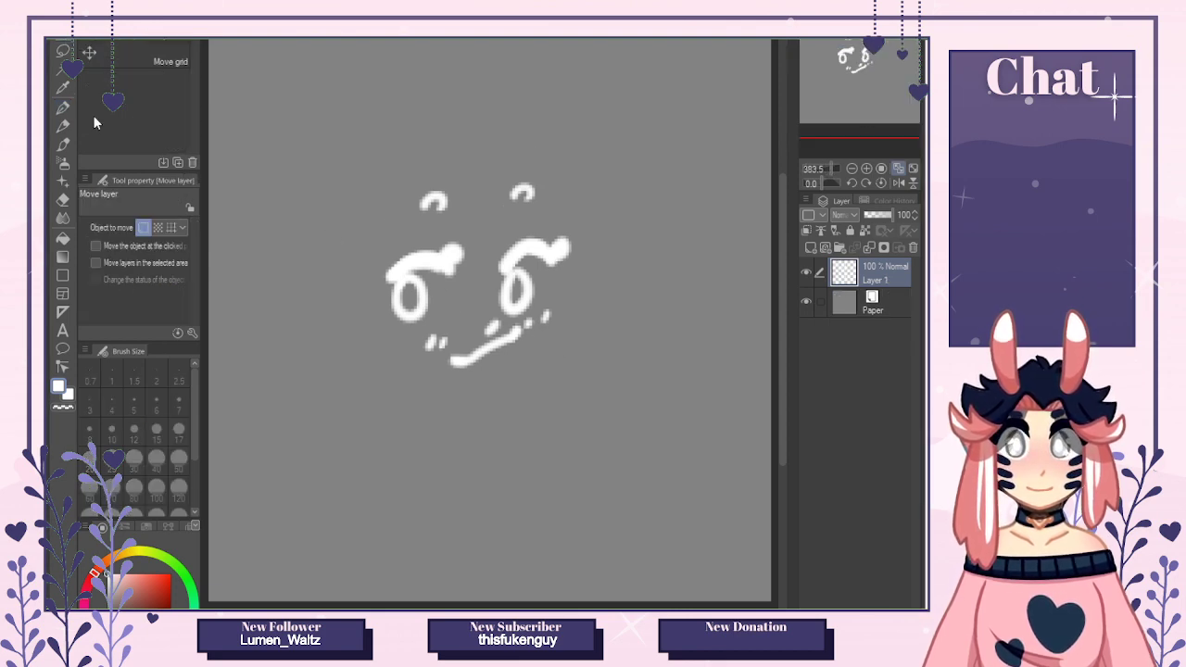
Sketch pointed bangs with the G-pen, falling across the forehead between the brows and over the first eye's lash.
left_click(63, 107)
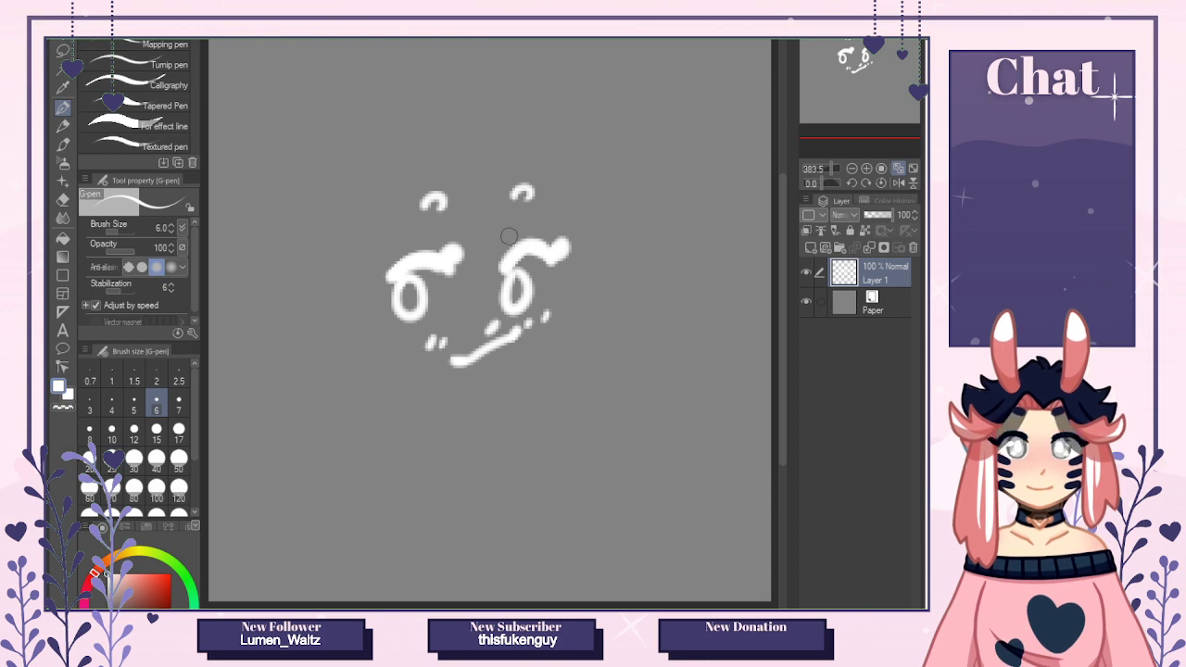
mouse_move(515, 195)
left_mouse_down()
mouse_move(468, 275)
mouse_move(488, 247)
mouse_move(457, 274)
left_mouse_up()
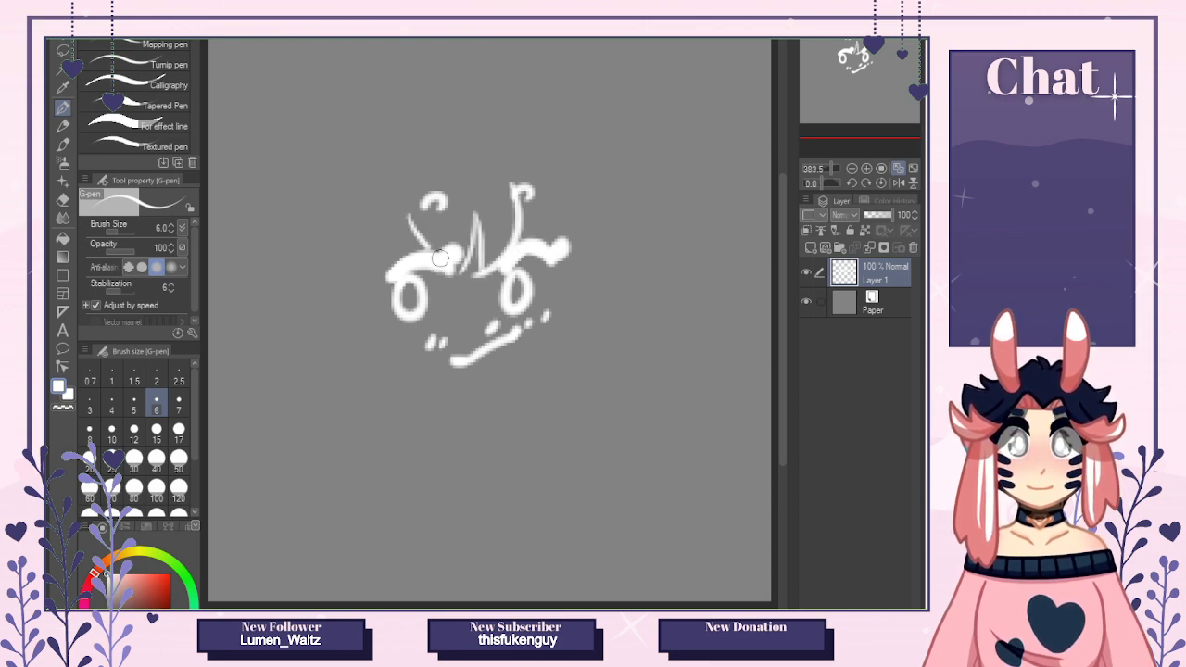
left_click_drag(398, 219, 463, 272)
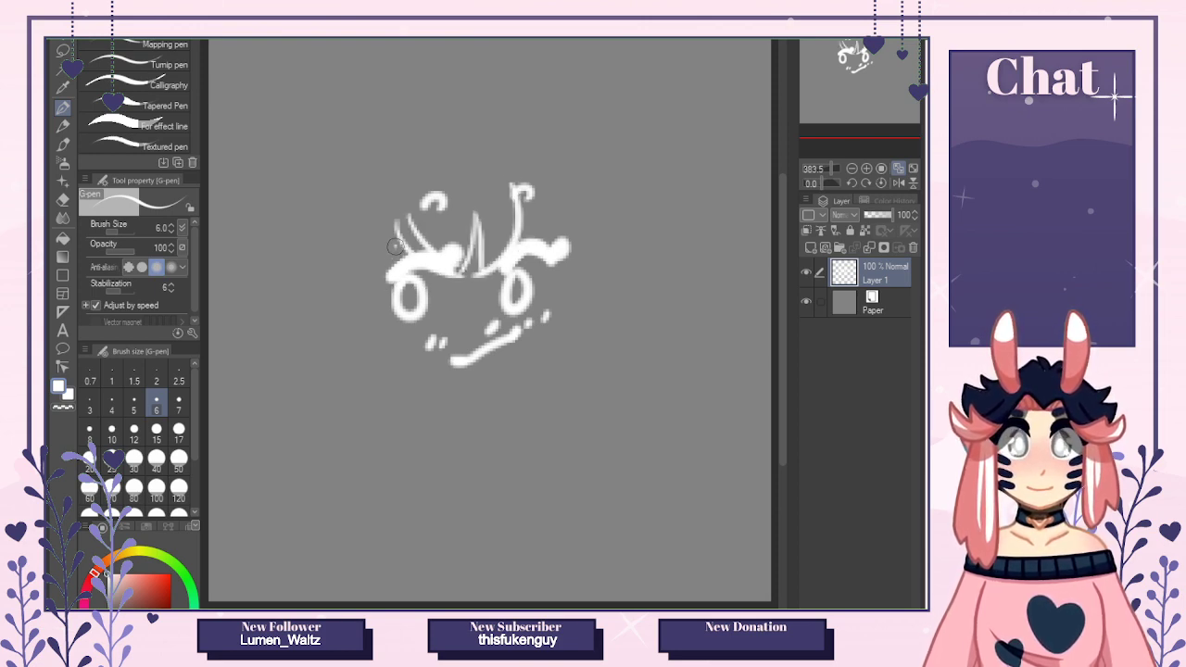
Try a long swept side ear and a cheek outline next to the first eye.
left_click_drag(392, 283, 322, 326)
mouse_move(340, 242)
left_mouse_down()
mouse_move(327, 302)
mouse_move(304, 309)
mouse_move(306, 325)
mouse_move(338, 294)
mouse_move(401, 336)
mouse_move(390, 307)
mouse_move(428, 367)
left_mouse_up()
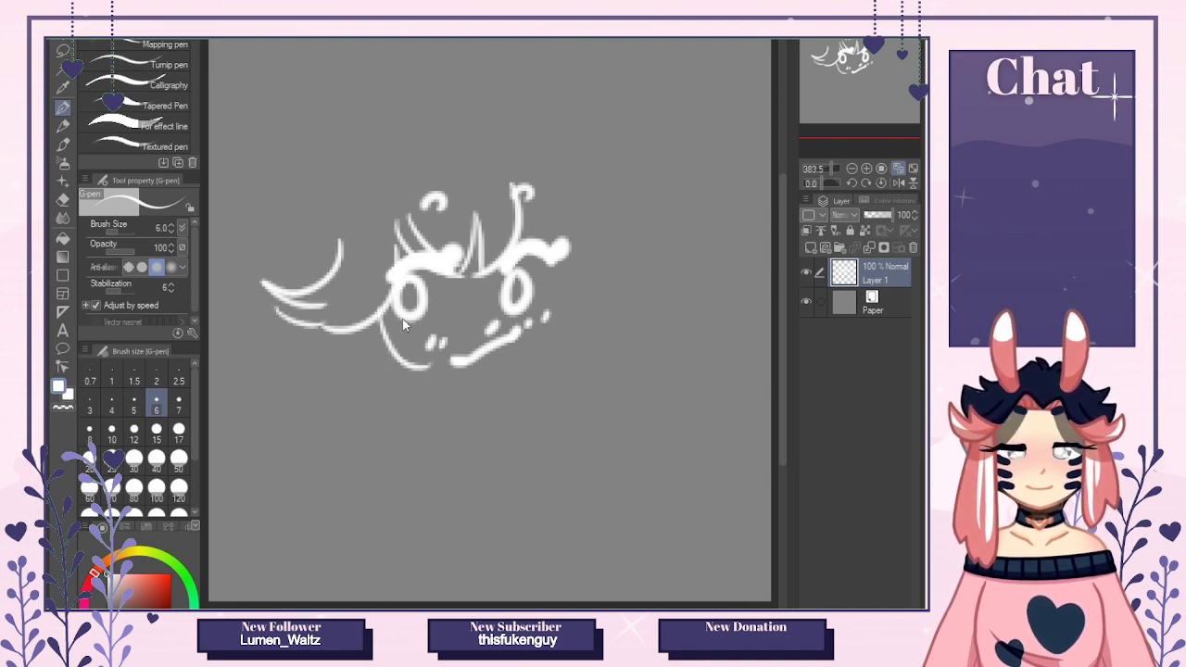
key("ctrl+z")
key("ctrl+z")
key("ctrl+z")
mouse_move(348, 247)
left_mouse_down()
mouse_move(328, 298)
mouse_move(338, 304)
left_mouse_up()
key("ctrl+z")
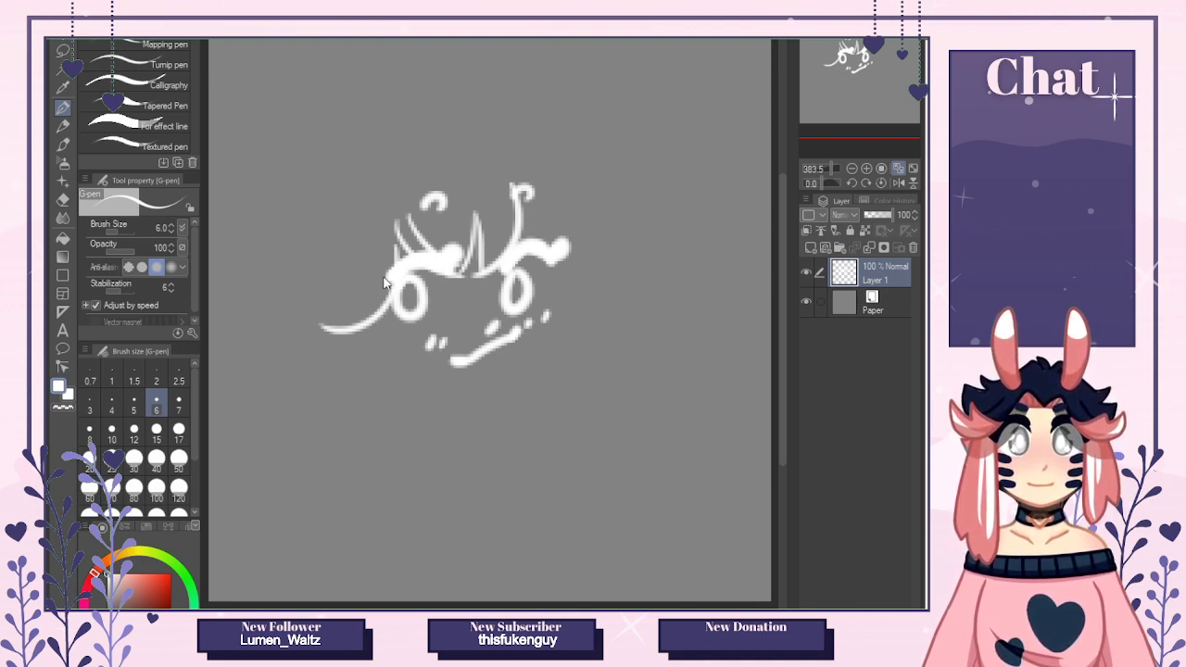
key("ctrl+z")
left_click_drag(396, 239, 304, 324)
key("ctrl+z")
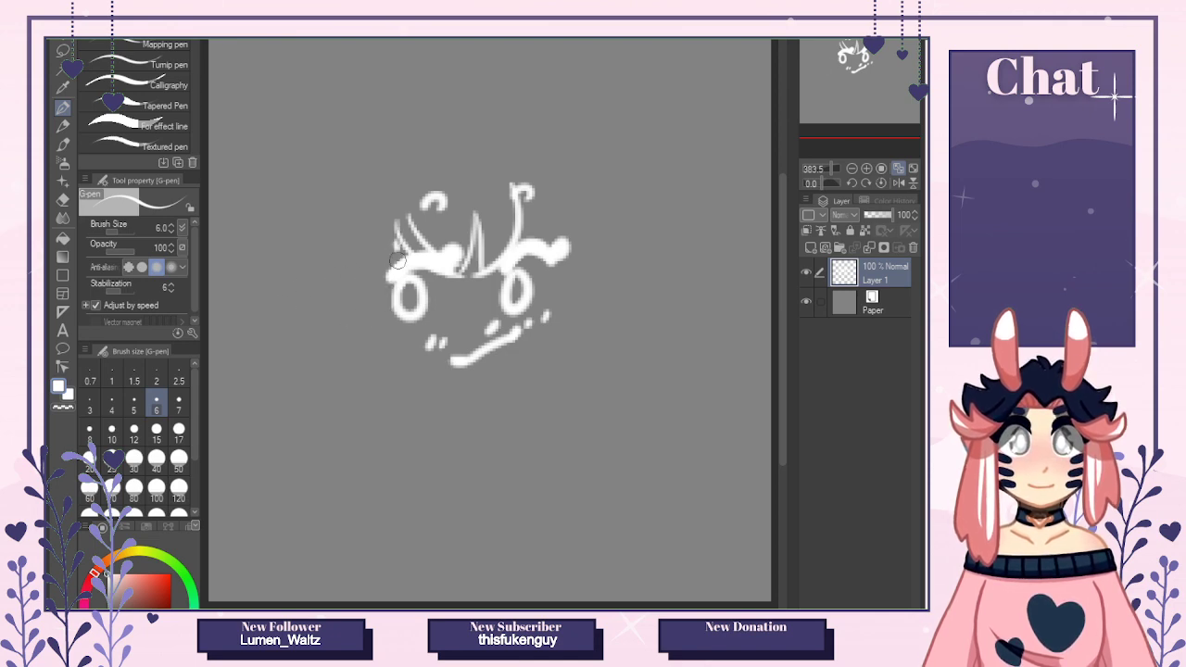
Outline both cheeks, ending each side in ragged hair tufts below the jaw, and add the lock beside the second eye.
mouse_move(357, 323)
left_mouse_down()
mouse_move(434, 371)
mouse_move(399, 396)
mouse_move(424, 393)
left_mouse_up()
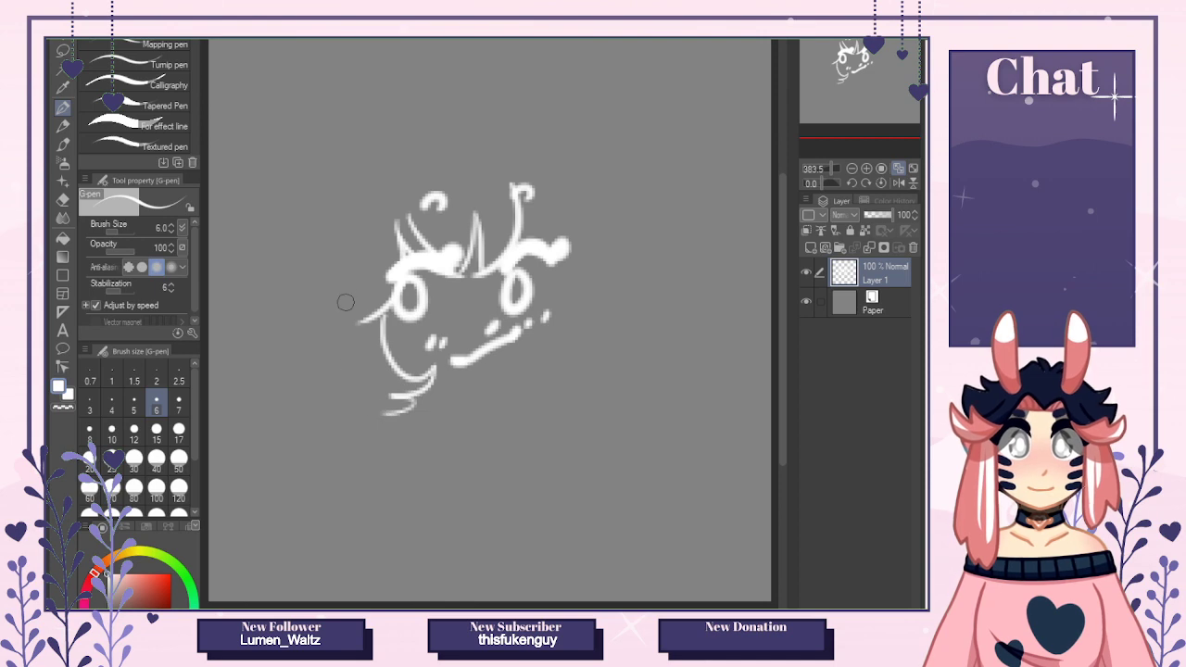
key("ctrl+z")
mouse_move(387, 310)
left_mouse_down()
mouse_move(424, 373)
mouse_move(413, 391)
left_mouse_up()
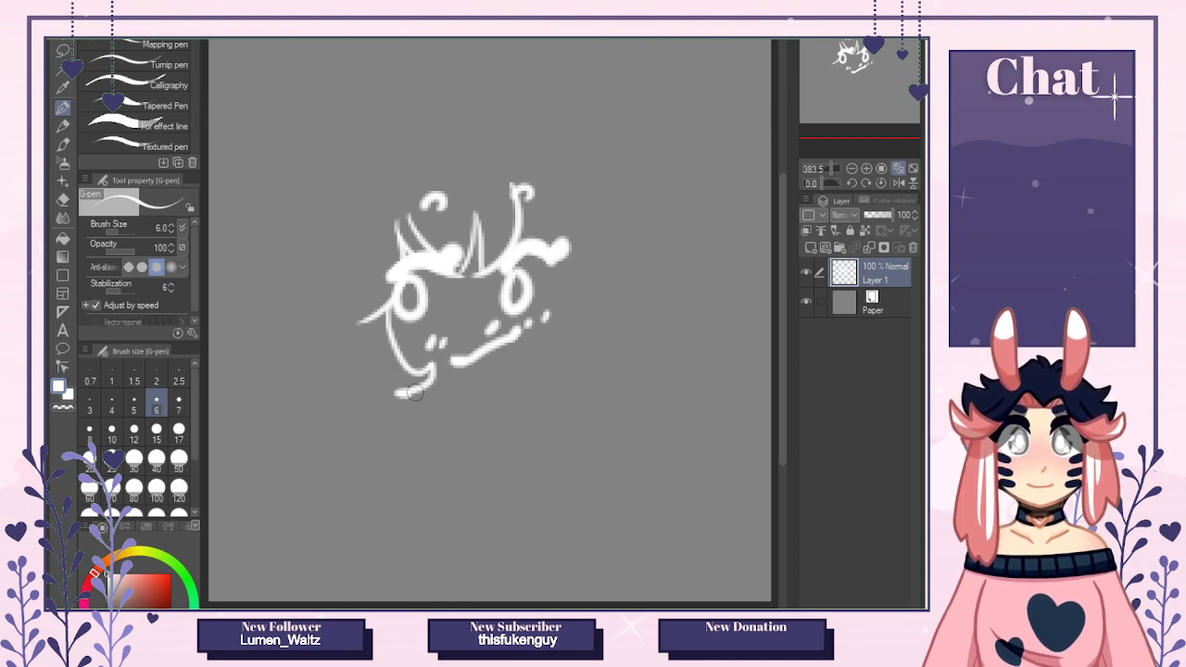
key("ctrl+z")
mouse_move(386, 309)
left_mouse_down()
mouse_move(424, 389)
mouse_move(378, 405)
left_mouse_up()
mouse_move(526, 195)
left_mouse_down()
mouse_move(552, 258)
mouse_move(552, 197)
mouse_move(542, 331)
mouse_move(576, 373)
left_mouse_up()
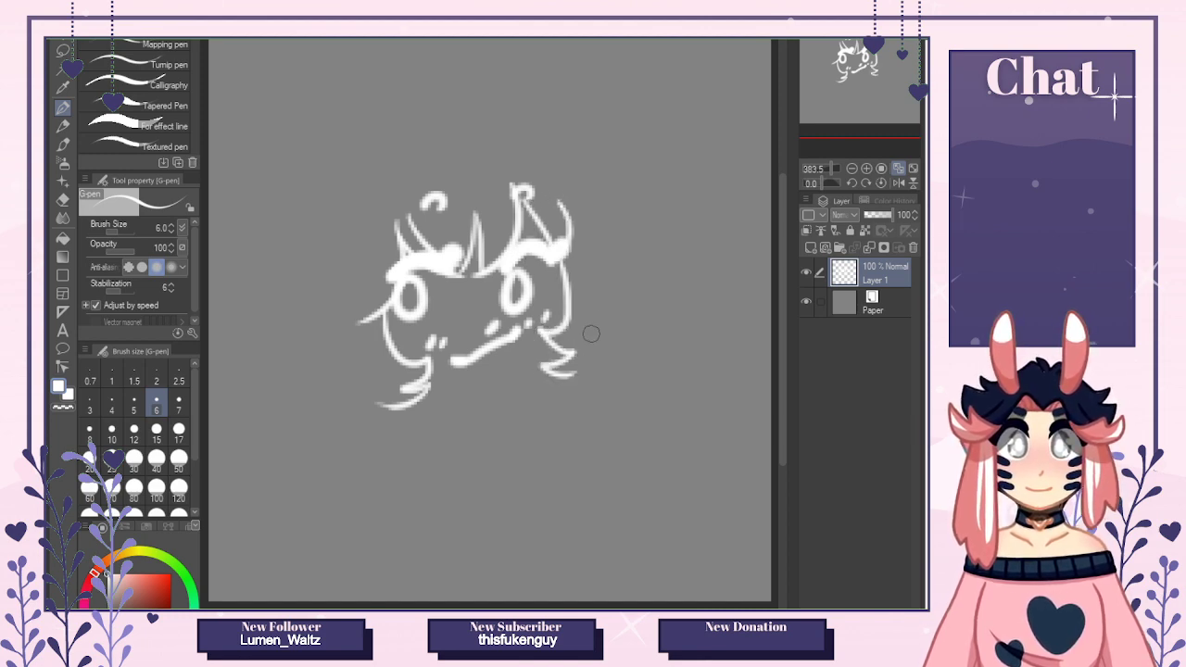
Draw the pointed side ear with short fur strokes beside the first eye, and try a long upward line above it.
left_click_drag(347, 263, 282, 295)
mouse_move(283, 296)
left_mouse_down()
mouse_move(322, 312)
mouse_move(305, 322)
mouse_move(345, 322)
left_mouse_up()
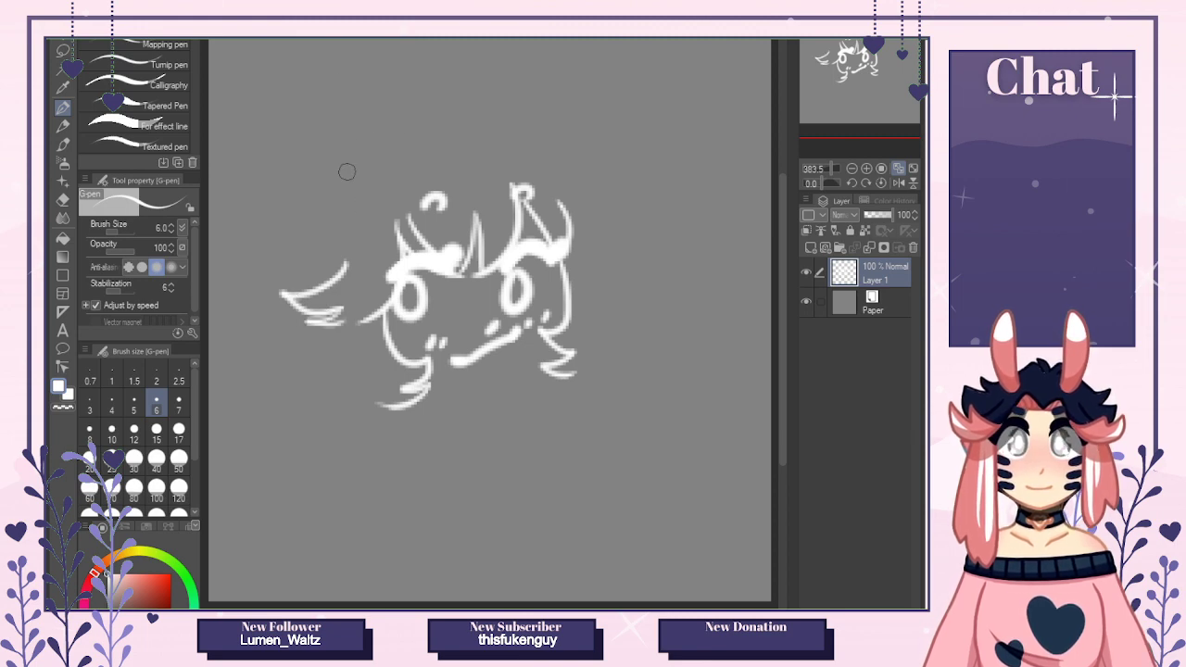
left_click_drag(337, 176, 384, 41)
key("ctrl+z")
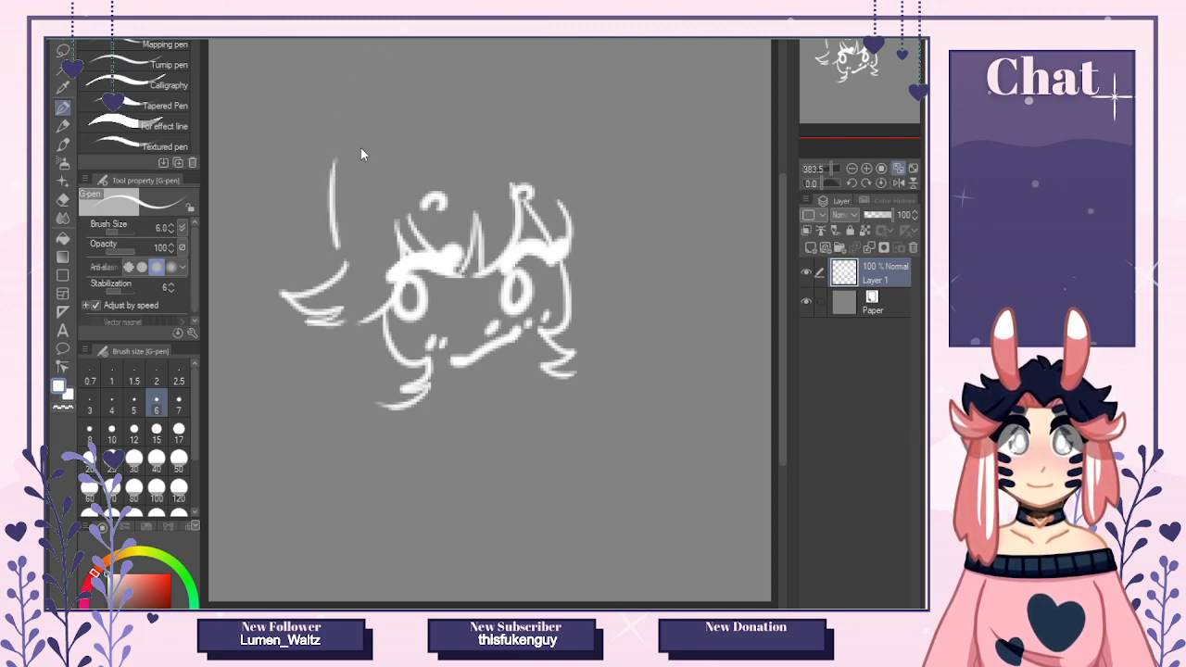
Draw the long shape rising off the canvas above the second eye, redoing its outer line and giving its lower end ragged tips.
mouse_move(530, 146)
left_mouse_down()
mouse_move(600, 41)
mouse_move(653, 87)
mouse_move(655, 152)
left_mouse_up()
mouse_move(652, 44)
left_mouse_down()
mouse_move(630, 177)
mouse_move(599, 206)
left_mouse_up()
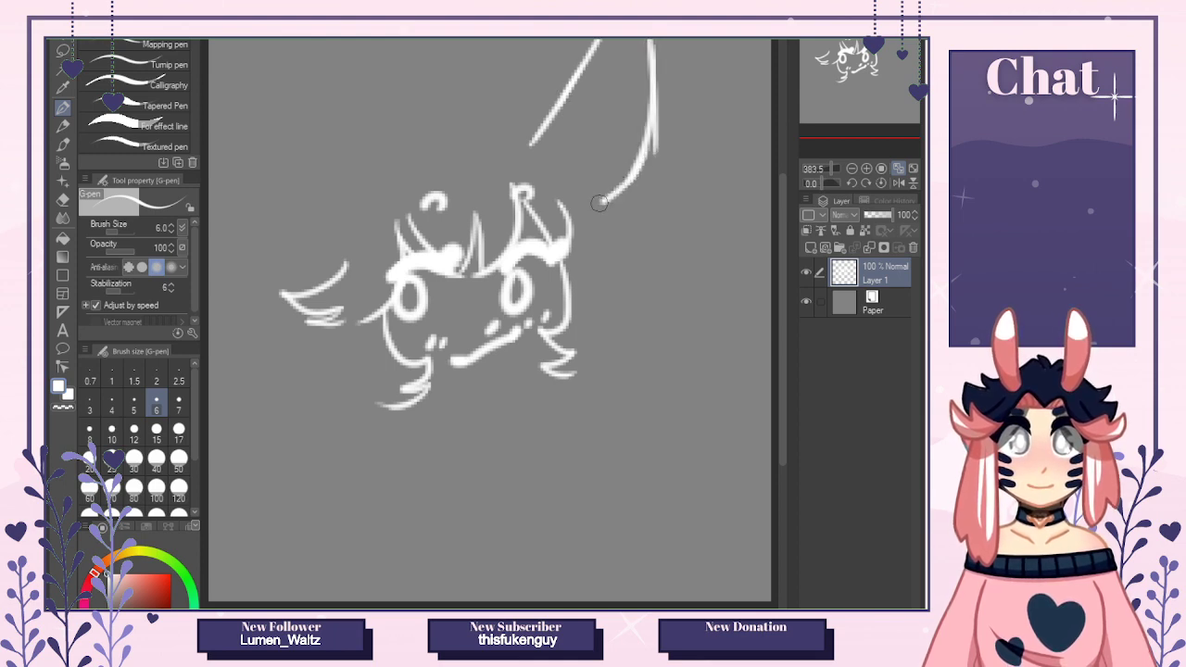
key("ctrl+z")
key("ctrl+z")
key("ctrl+z")
mouse_move(650, 41)
left_mouse_down()
mouse_move(631, 155)
mouse_move(591, 218)
left_mouse_up()
mouse_move(609, 43)
left_mouse_down()
mouse_move(606, 183)
mouse_move(578, 209)
left_mouse_up()
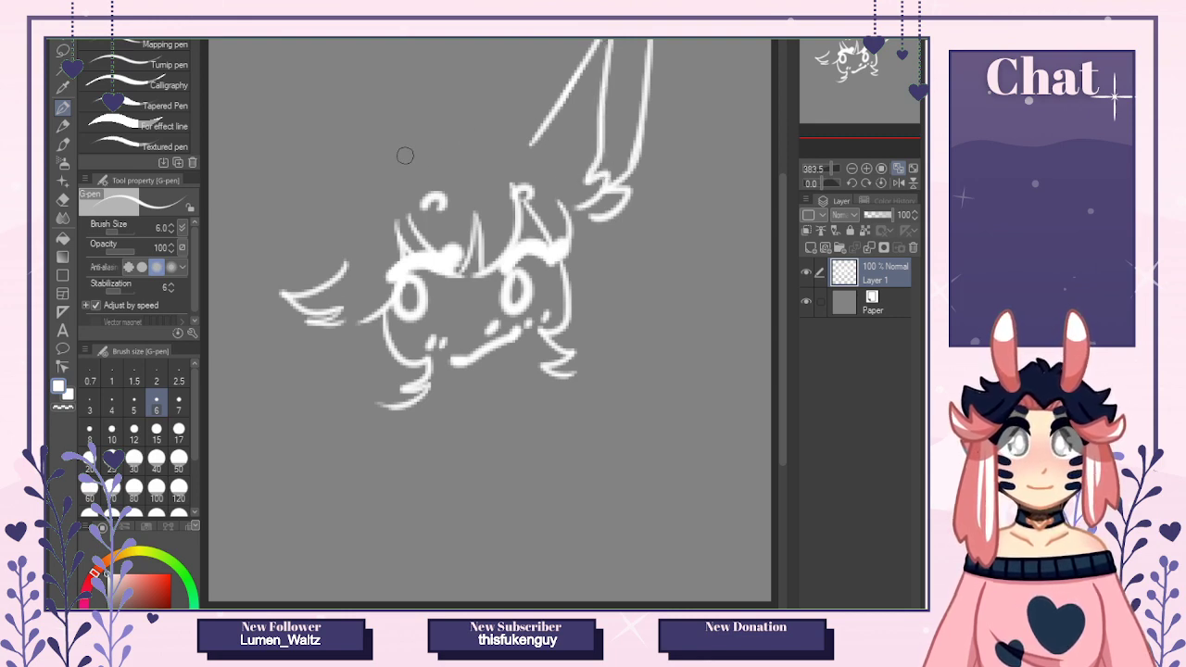
Draw the curved crown of the head above the bangs, redoing it until it meets the long ear above the second eye.
left_click_drag(406, 154, 505, 128)
key("ctrl+z")
left_click_drag(404, 157, 514, 146)
key("ctrl+z")
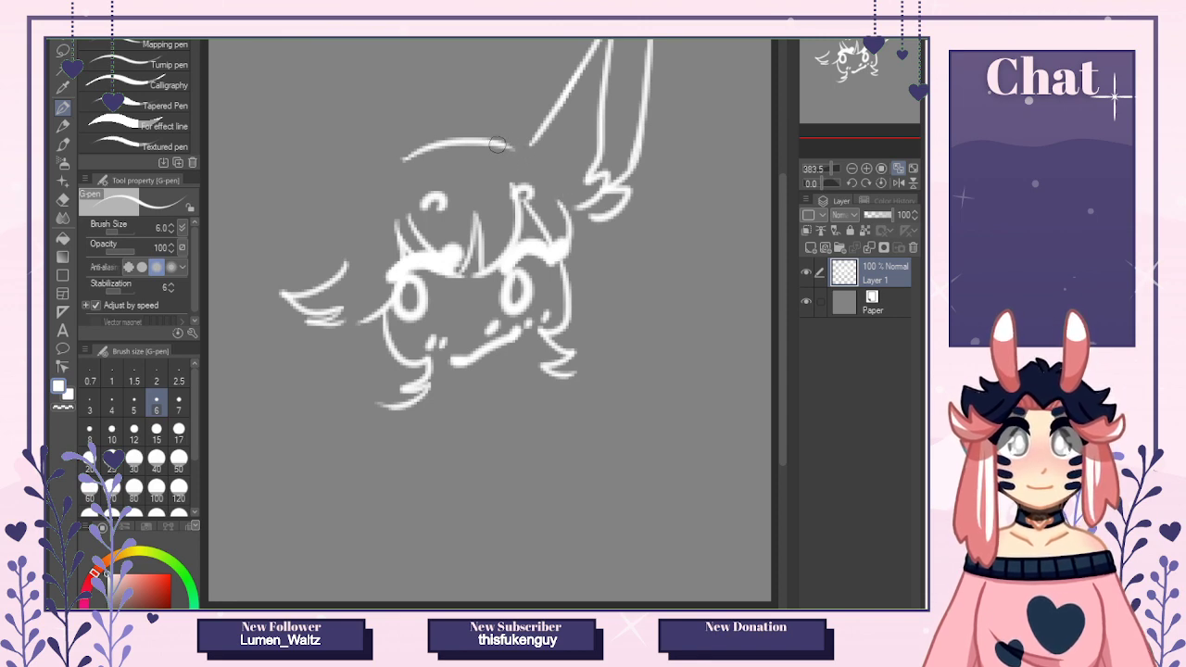
left_click_drag(510, 149, 543, 135)
key("ctrl+z")
key("ctrl+z")
key("ctrl+z")
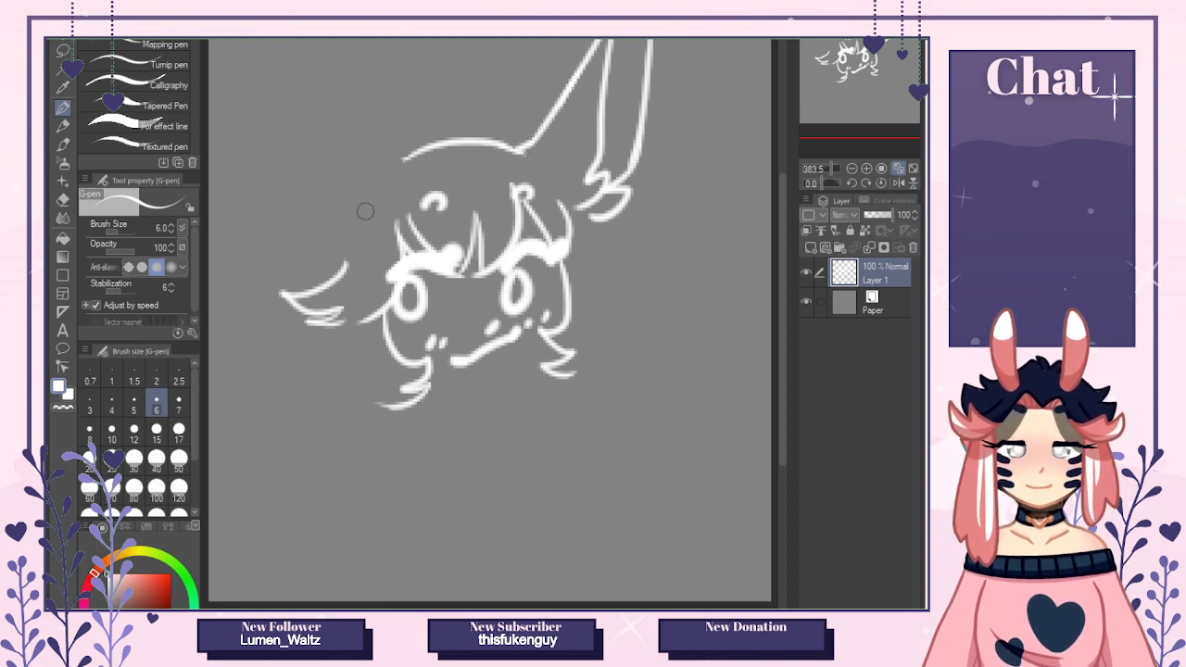
Sketch a flower with trailing beads at the side of the bangs and the long ear rising above it off the canvas.
mouse_move(360, 223)
left_mouse_down()
mouse_move(344, 188)
mouse_move(366, 187)
mouse_move(360, 201)
mouse_move(400, 187)
mouse_move(395, 215)
mouse_move(361, 225)
left_mouse_up()
key("ctrl+z")
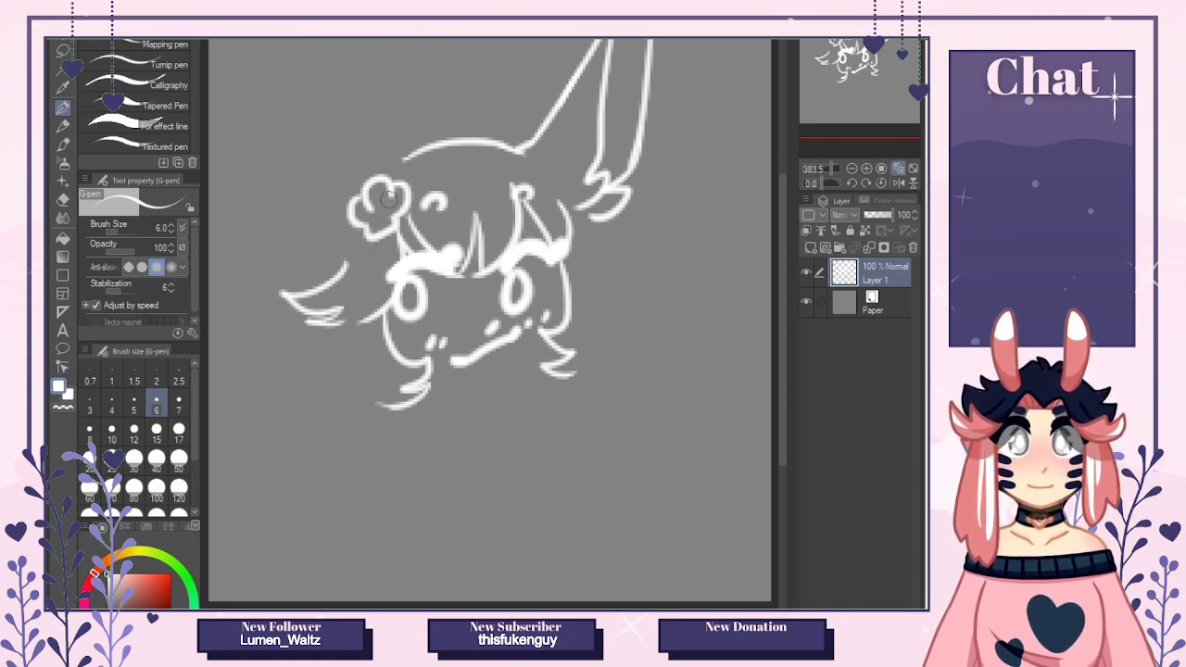
mouse_move(349, 224)
left_mouse_down()
mouse_move(322, 285)
mouse_move(360, 94)
mouse_move(388, 43)
mouse_move(428, 159)
left_mouse_up()
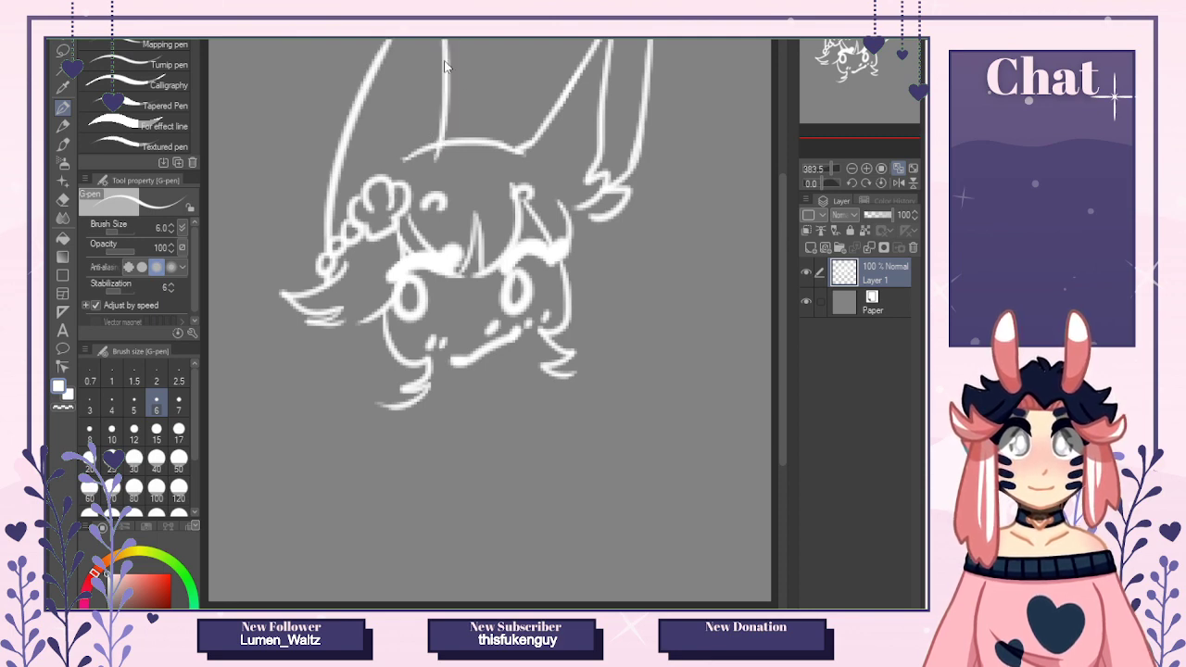
Redo the inner edge of the ear above the flower with a ragged fur base, and add its inner-ear line.
key("ctrl+z")
left_click_drag(442, 40, 421, 151)
key("ctrl+z")
mouse_move(443, 43)
left_mouse_down()
mouse_move(424, 154)
mouse_move(399, 184)
mouse_move(423, 150)
left_mouse_up()
key("e")
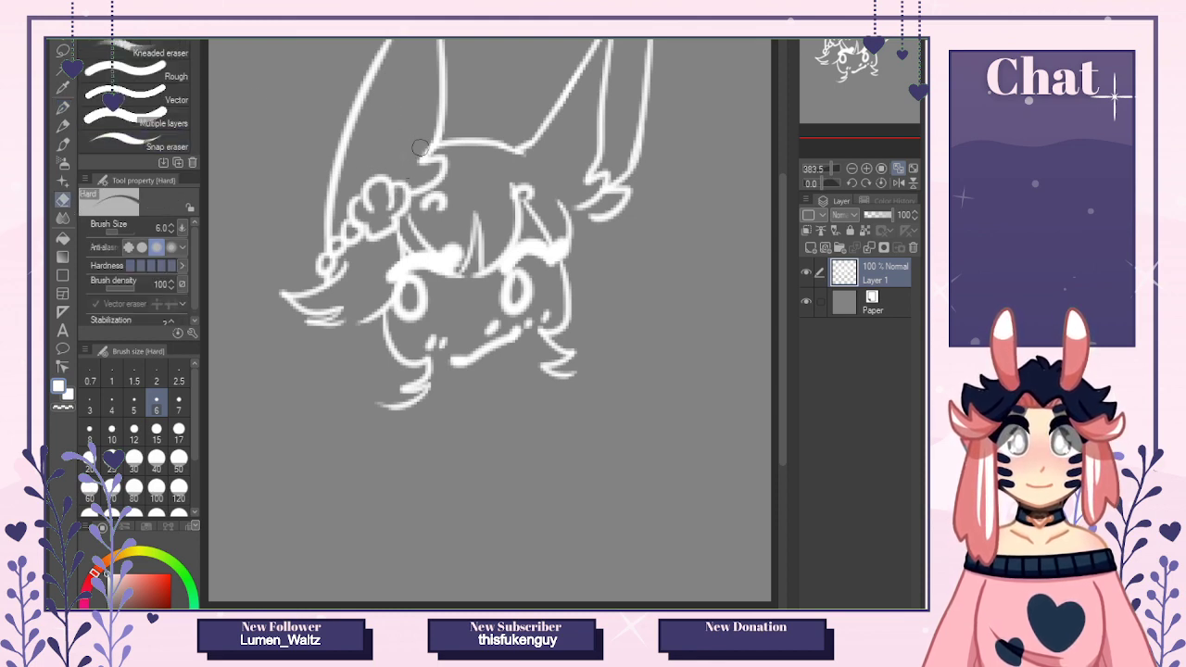
left_click(63, 108)
mouse_move(393, 42)
left_mouse_down()
mouse_move(379, 154)
mouse_move(390, 183)
left_mouse_up()
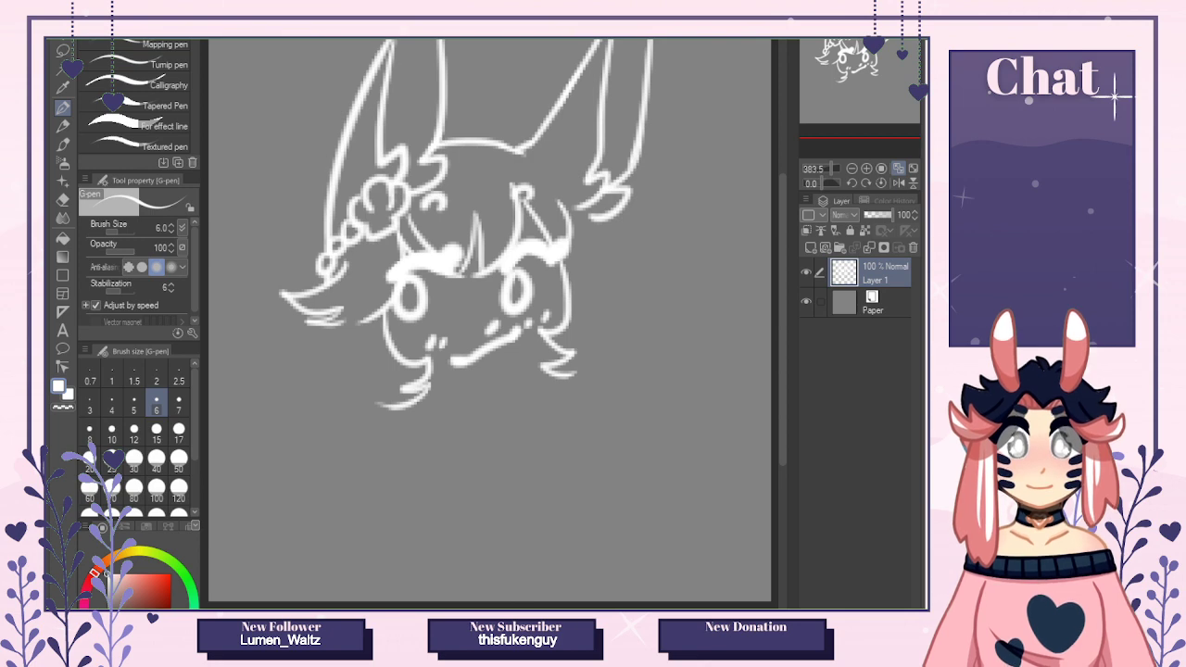
Check the reference and draw a rounded hair puff with a hair bow below the side ear next to the first eye.
key("ctrl+Tab")
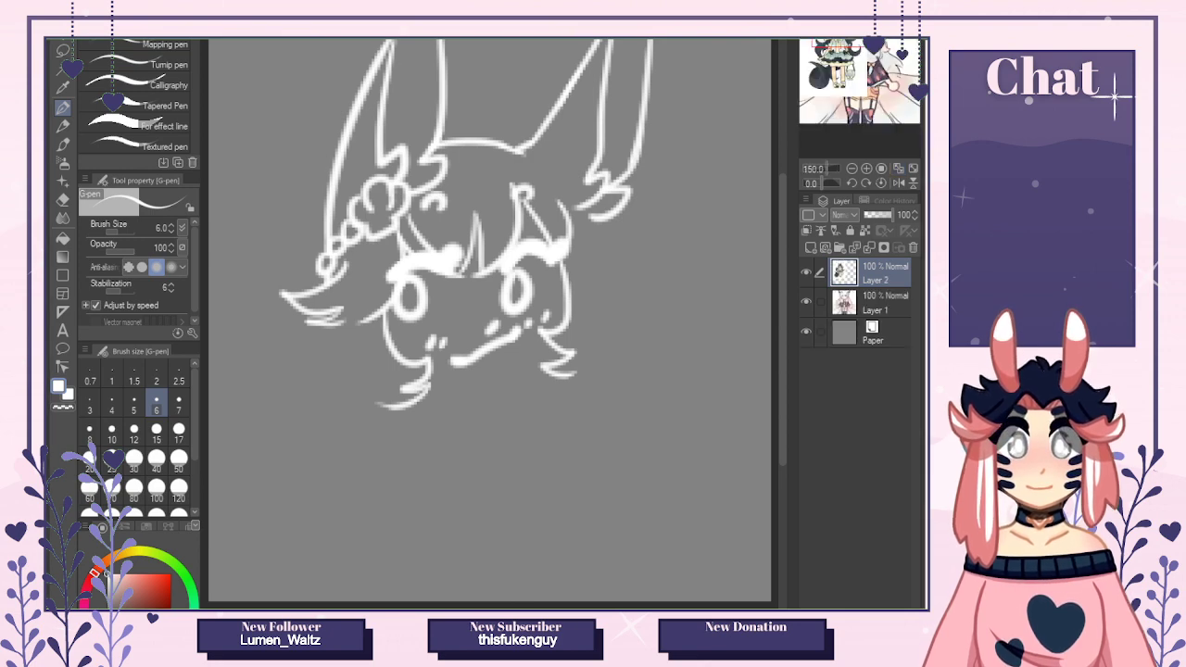
key("ctrl+Tab")
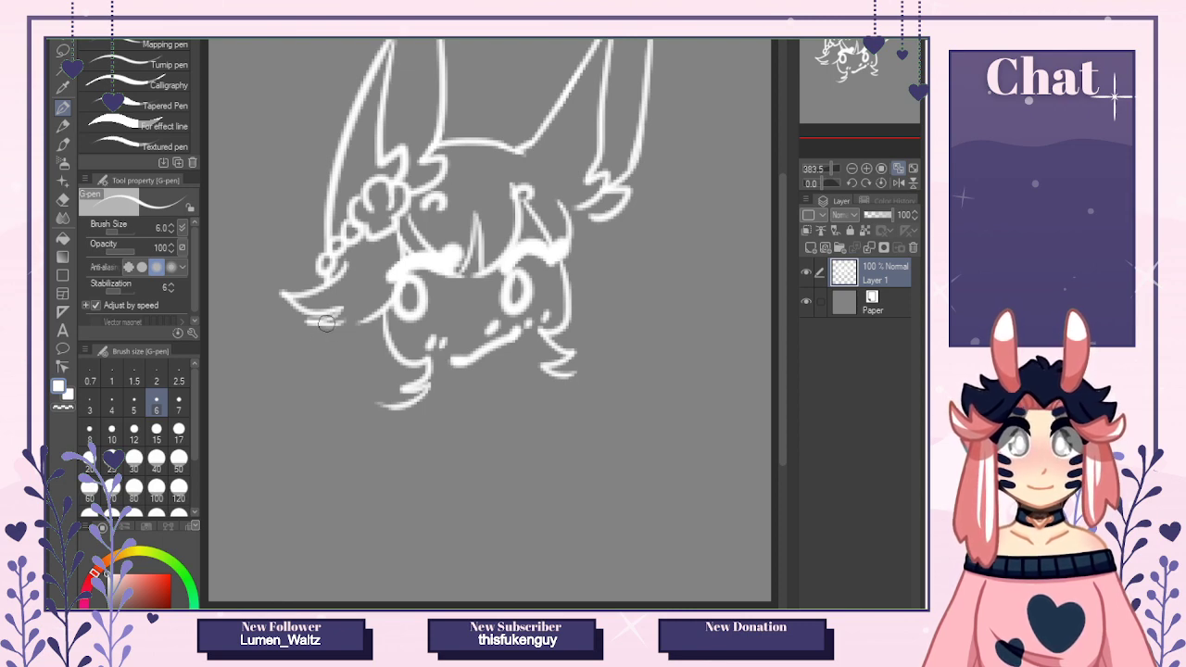
mouse_move(326, 324)
left_mouse_down()
mouse_move(388, 405)
mouse_move(424, 394)
left_mouse_up()
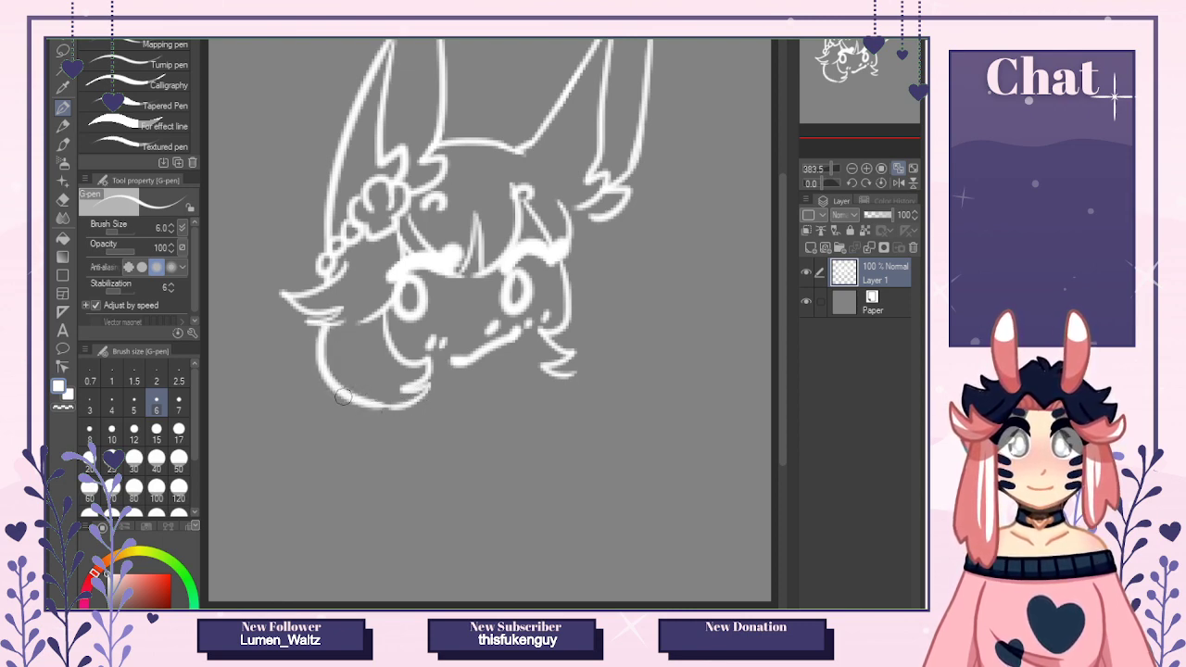
mouse_move(339, 389)
left_mouse_down()
mouse_move(384, 425)
mouse_move(389, 407)
mouse_move(279, 368)
mouse_move(303, 485)
mouse_move(343, 397)
left_mouse_up()
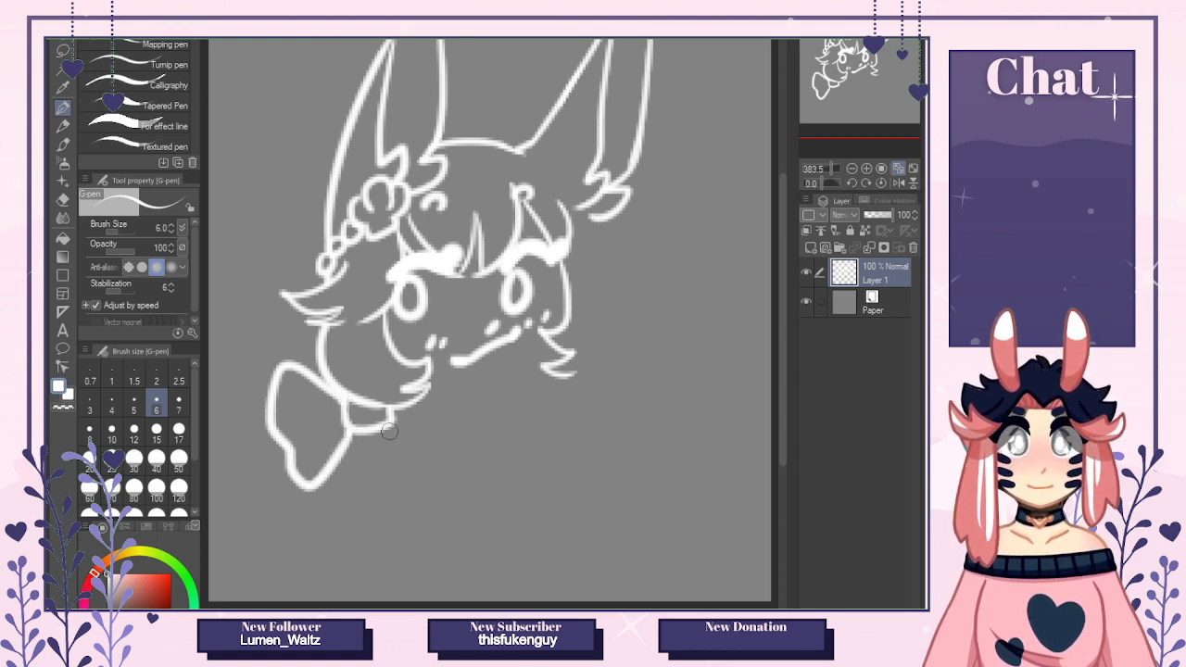
mouse_move(384, 421)
left_mouse_down()
mouse_move(452, 421)
mouse_move(444, 398)
left_mouse_up()
key("ctrl+z")
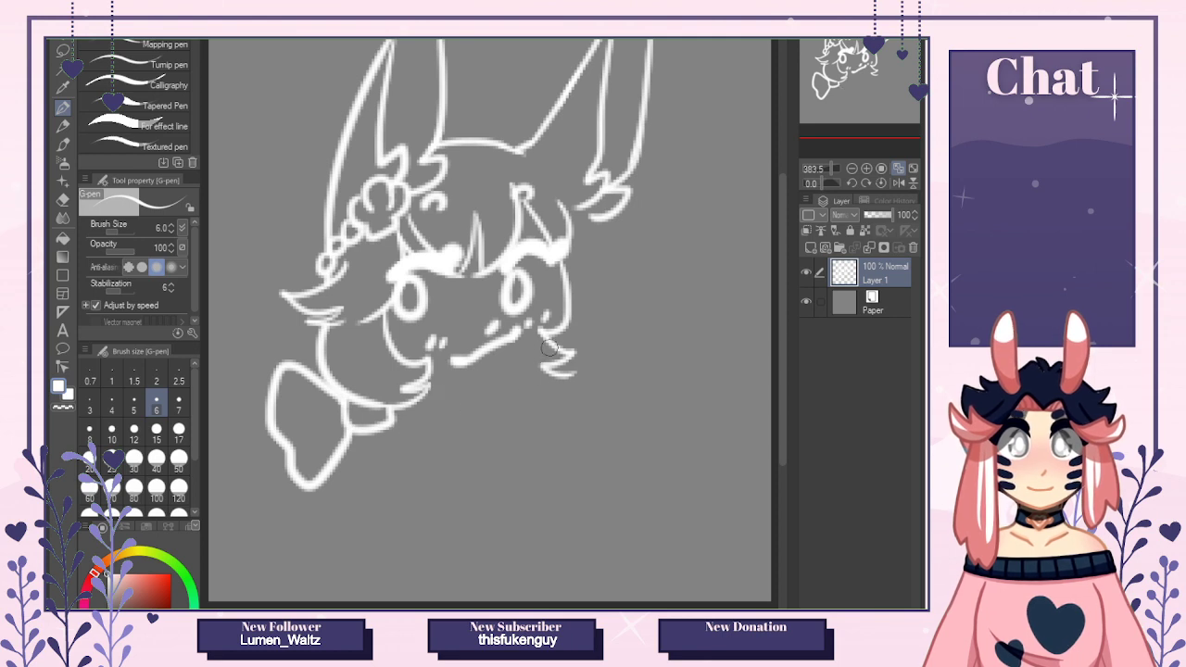
Try a chin line running inward from the hair tuft below the second eye.
left_click_drag(556, 368, 484, 391)
key("ctrl+z")
key("ctrl+z")
left_click_drag(556, 352, 491, 389)
key("ctrl+z")
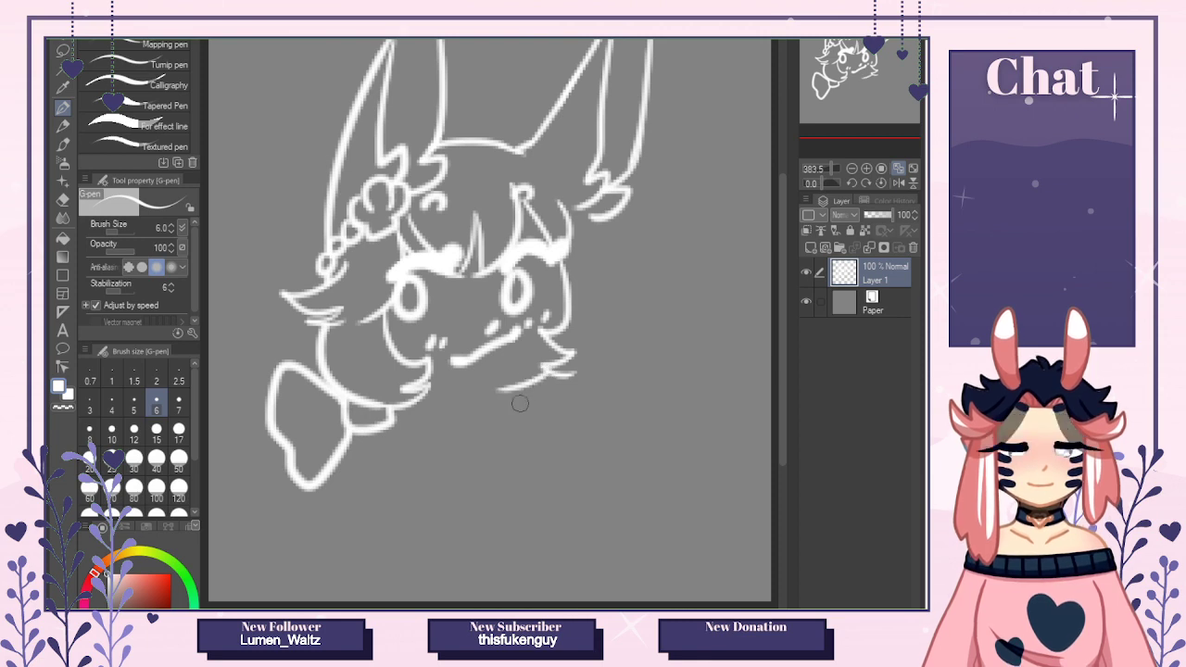
key("ctrl+z")
Erase the slanted mouth, redraw it as a short wavy line, and add the chin line beneath it.
left_click(63, 199)
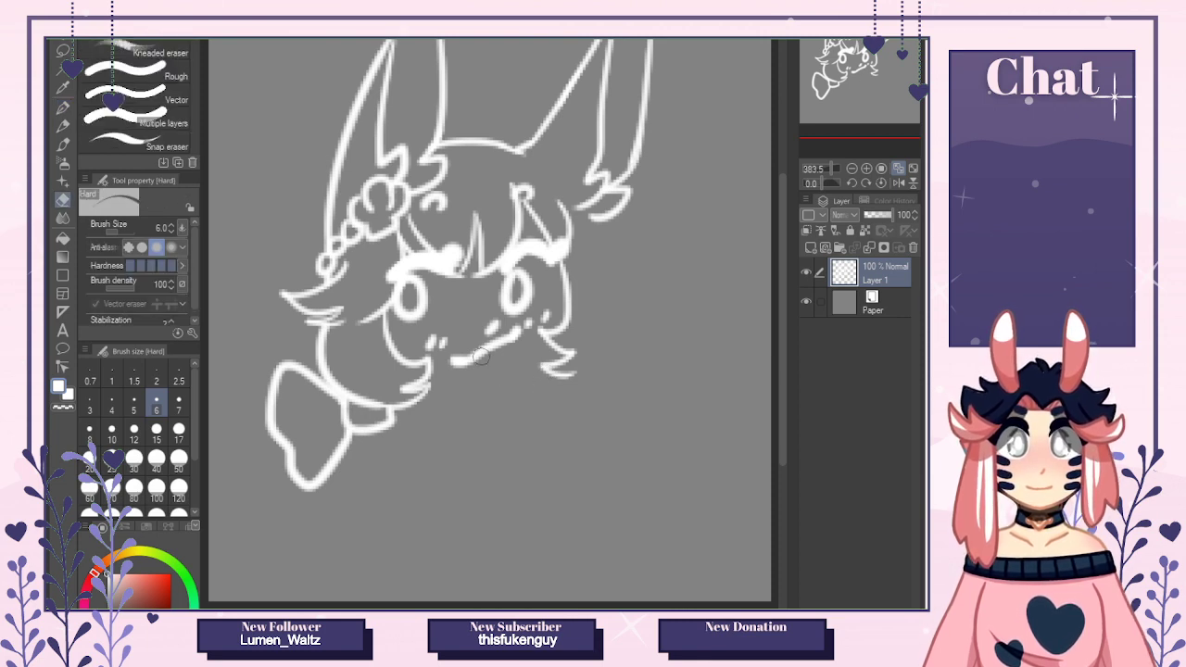
mouse_move(481, 357)
left_mouse_down()
mouse_move(461, 352)
mouse_move(516, 334)
left_mouse_up()
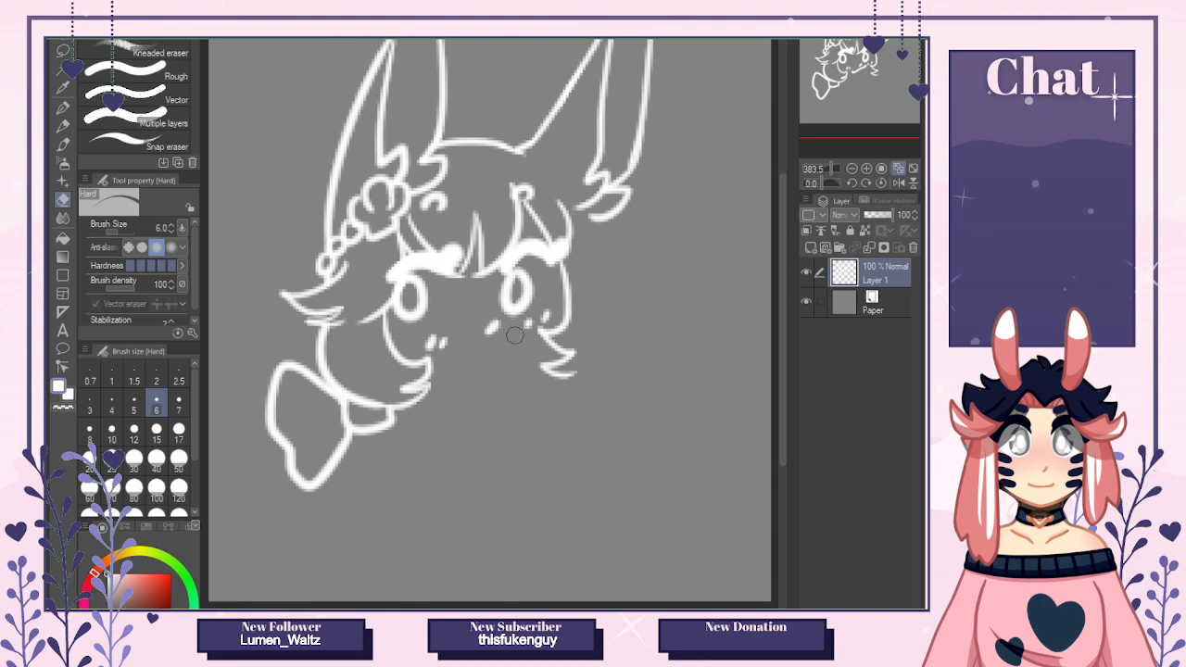
left_click(64, 109)
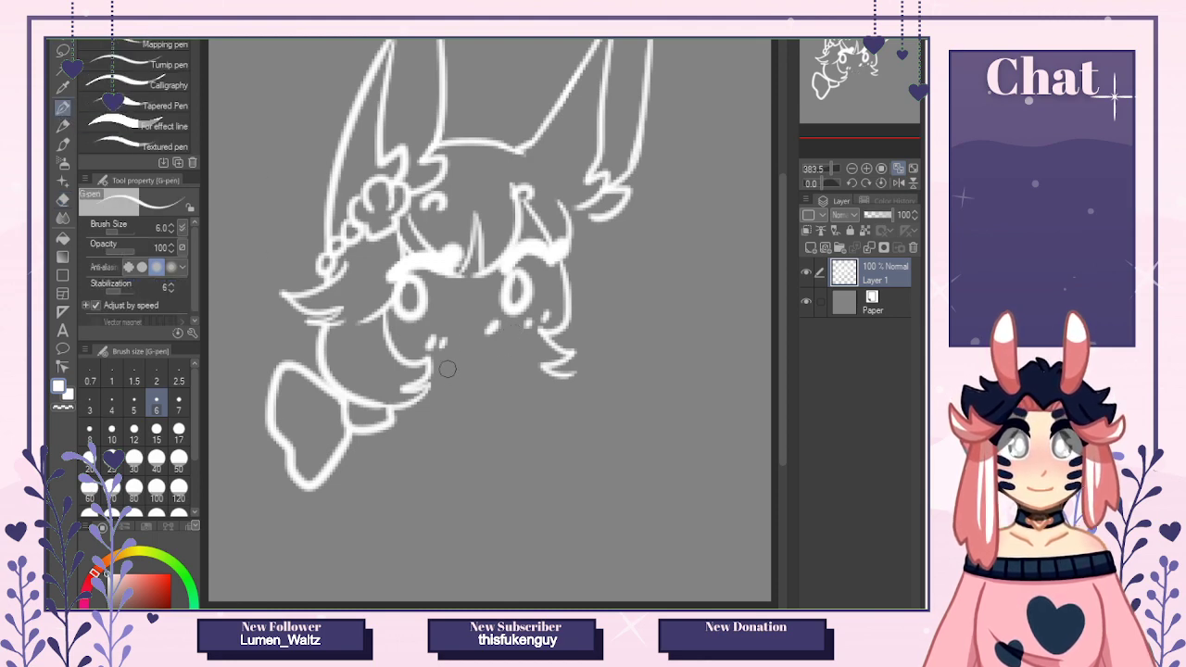
mouse_move(447, 344)
left_mouse_down()
mouse_move(510, 359)
mouse_move(496, 396)
left_mouse_up()
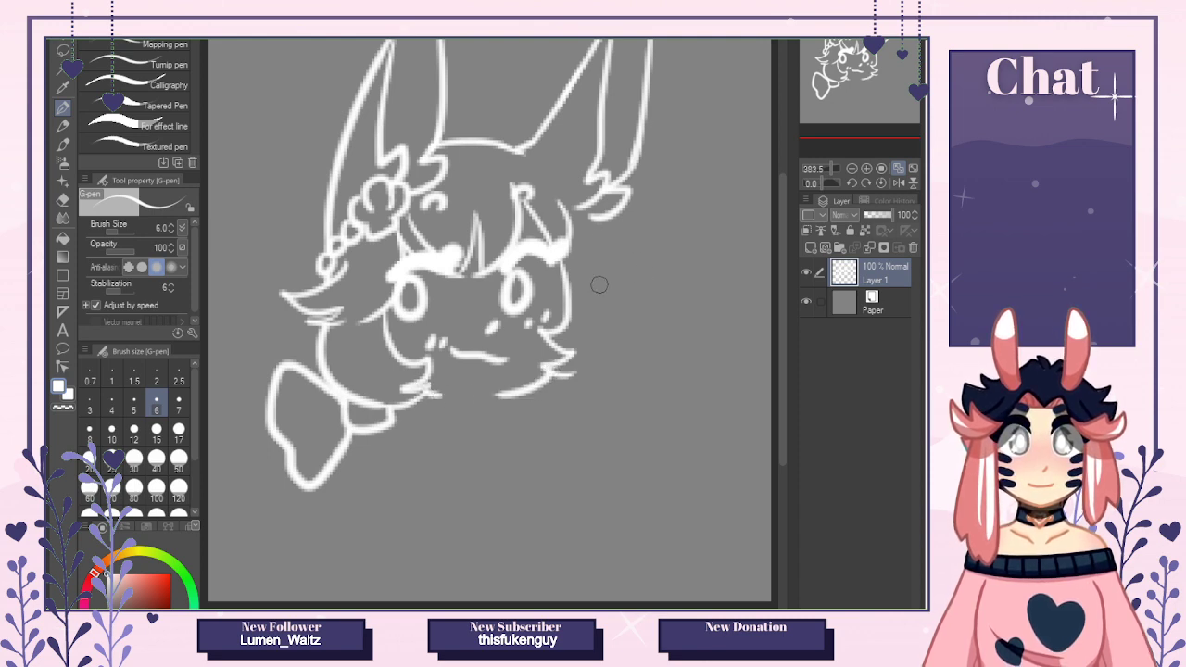
Draw the pointed side ear beside the second eye and the rounded hair puff with a bow knot below it.
mouse_move(571, 263)
left_mouse_down()
mouse_move(590, 290)
mouse_move(633, 289)
left_mouse_up()
mouse_move(602, 220)
left_mouse_down()
mouse_move(646, 267)
mouse_move(598, 298)
mouse_move(638, 345)
mouse_move(556, 359)
mouse_move(614, 301)
mouse_move(582, 367)
left_mouse_up()
key("ctrl+z")
mouse_move(615, 305)
left_mouse_down()
mouse_move(619, 355)
mouse_move(554, 356)
mouse_move(566, 398)
mouse_move(607, 366)
mouse_move(608, 387)
mouse_move(629, 348)
mouse_move(620, 346)
mouse_move(646, 357)
mouse_move(639, 413)
mouse_move(617, 440)
left_mouse_up()
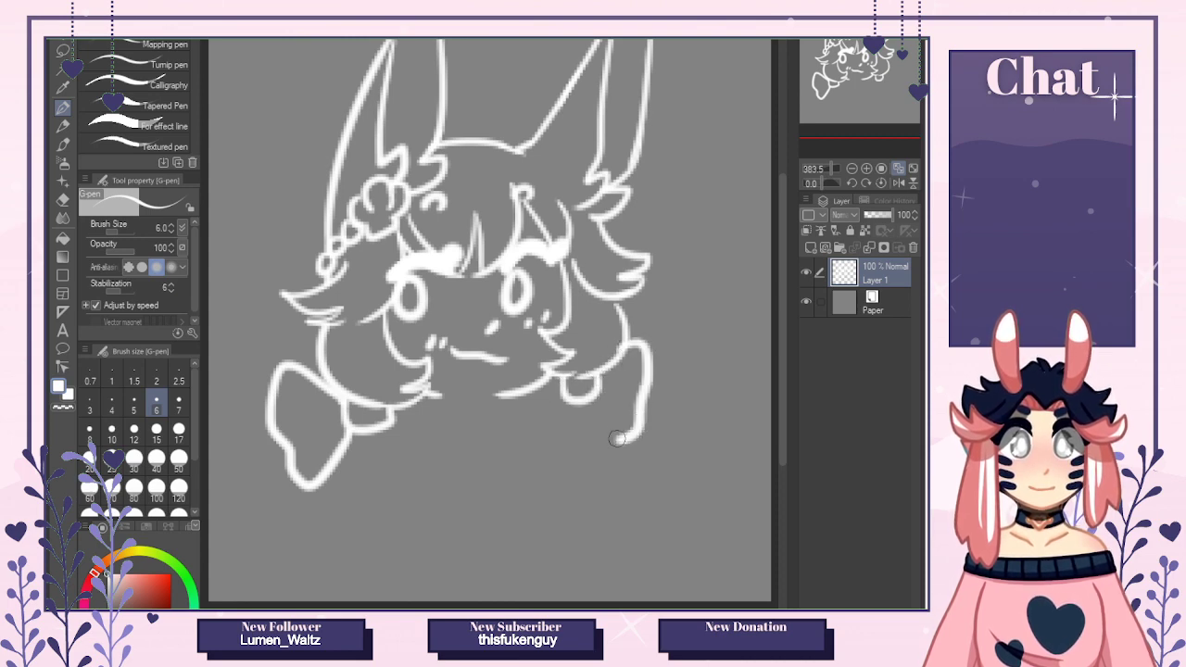
Redraw the loop of the hair bow below the second eye and add fold lines to both hair bows.
key("ctrl+z")
mouse_move(627, 350)
left_mouse_down()
mouse_move(646, 415)
mouse_move(595, 393)
left_mouse_up()
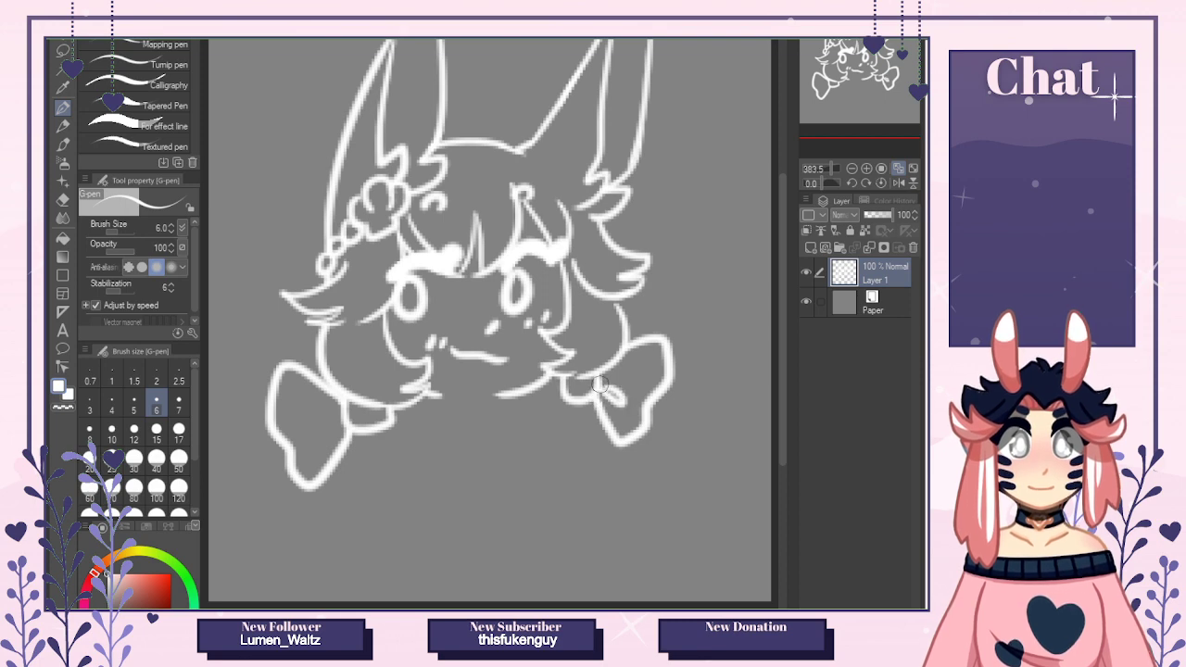
mouse_move(337, 418)
left_mouse_down()
mouse_move(344, 437)
mouse_move(332, 439)
mouse_move(307, 407)
left_mouse_up()
left_click_drag(602, 385, 634, 374)
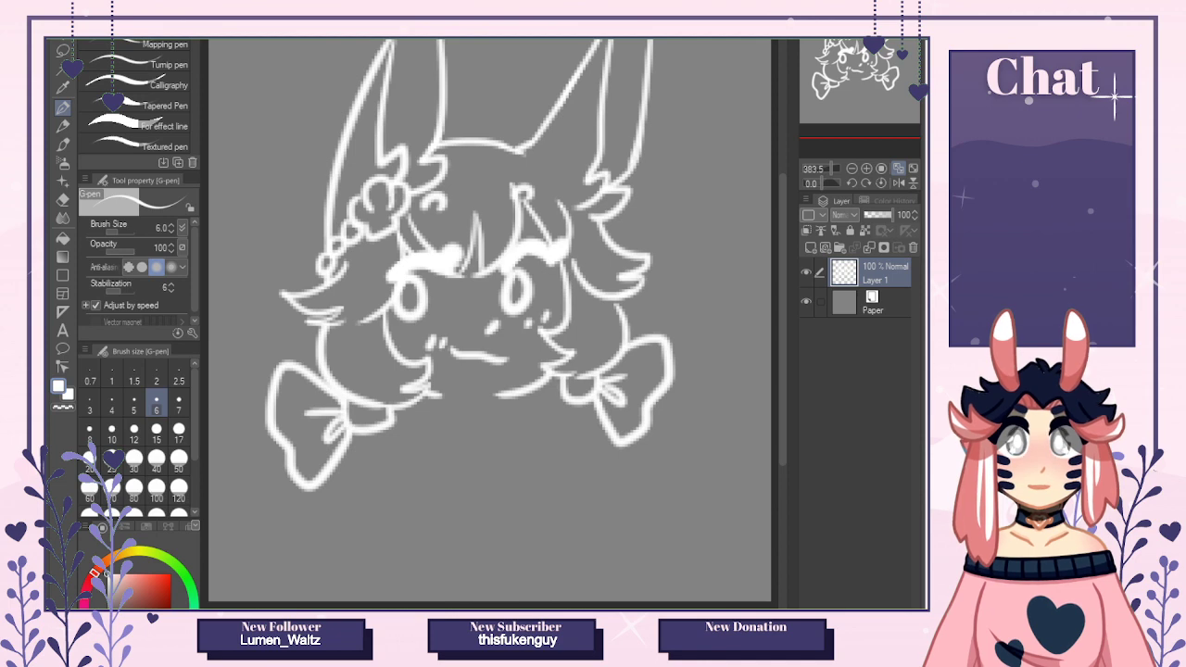
Check the reference and draw a two-looped bow with a central knot under the chin.
key("ctrl+Tab")
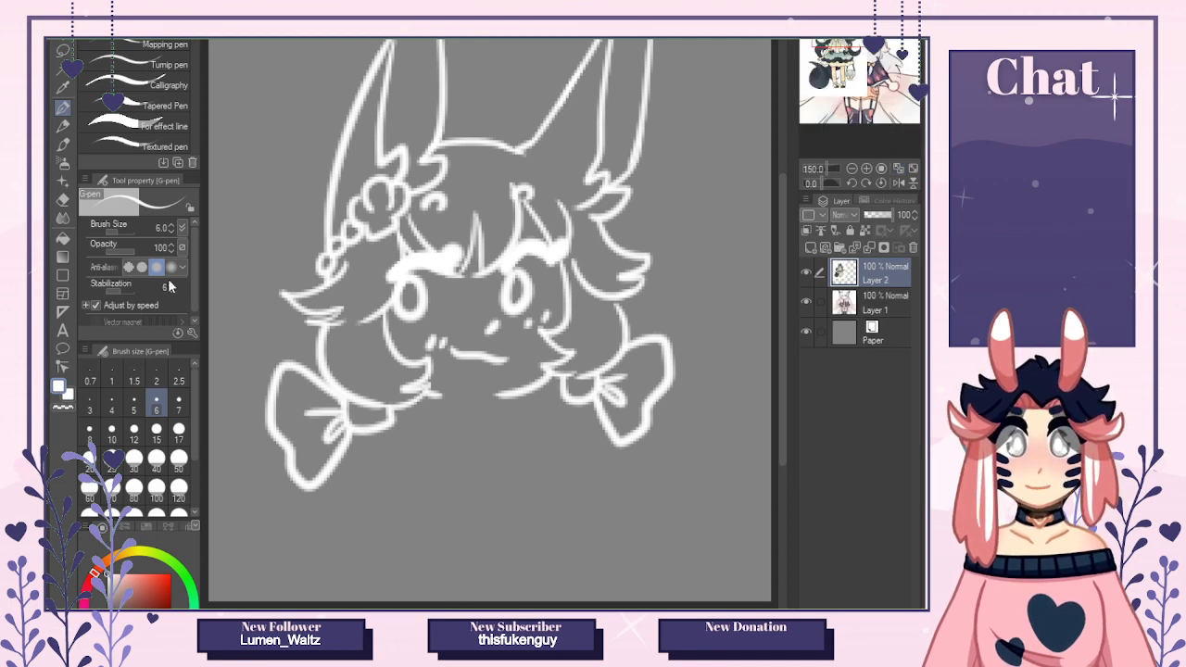
left_click(495, 415)
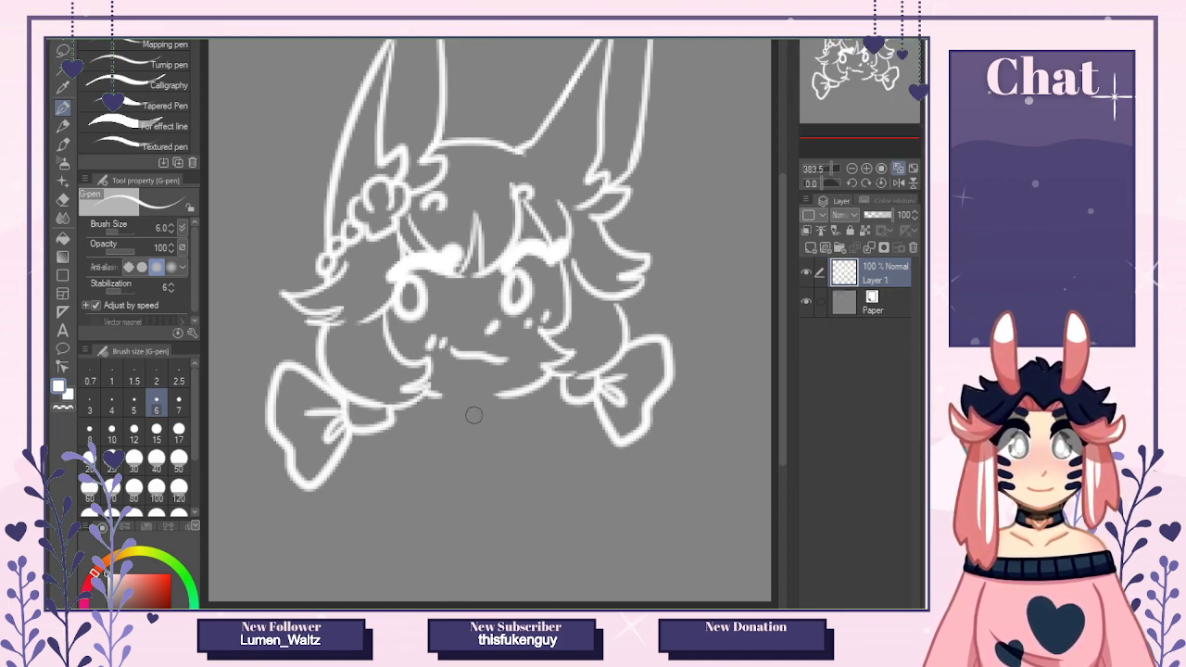
left_click_drag(459, 423, 468, 450)
mouse_move(460, 422)
left_mouse_down()
mouse_move(489, 454)
mouse_move(461, 423)
mouse_move(494, 436)
mouse_move(470, 448)
mouse_move(458, 423)
mouse_move(418, 443)
mouse_move(439, 483)
mouse_move(471, 450)
mouse_move(420, 453)
mouse_move(473, 456)
left_mouse_up()
key("ctrl+z")
key("ctrl+z")
mouse_move(496, 413)
left_mouse_down()
mouse_move(542, 457)
mouse_move(497, 454)
mouse_move(541, 427)
mouse_move(489, 443)
left_mouse_up()
key("ctrl+z")
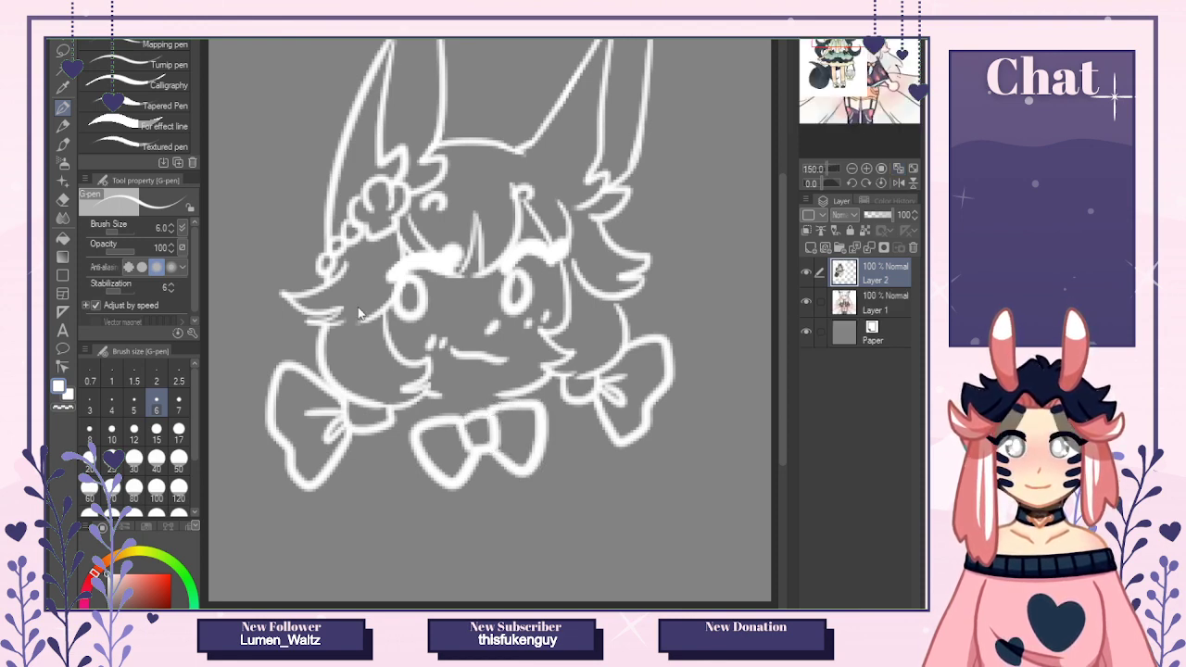
Check the reference and draw two ribbon tails hanging from the neck bow, redoing the longer one so it falls straighter.
key("ctrl+Tab")
key("ctrl+Tab")
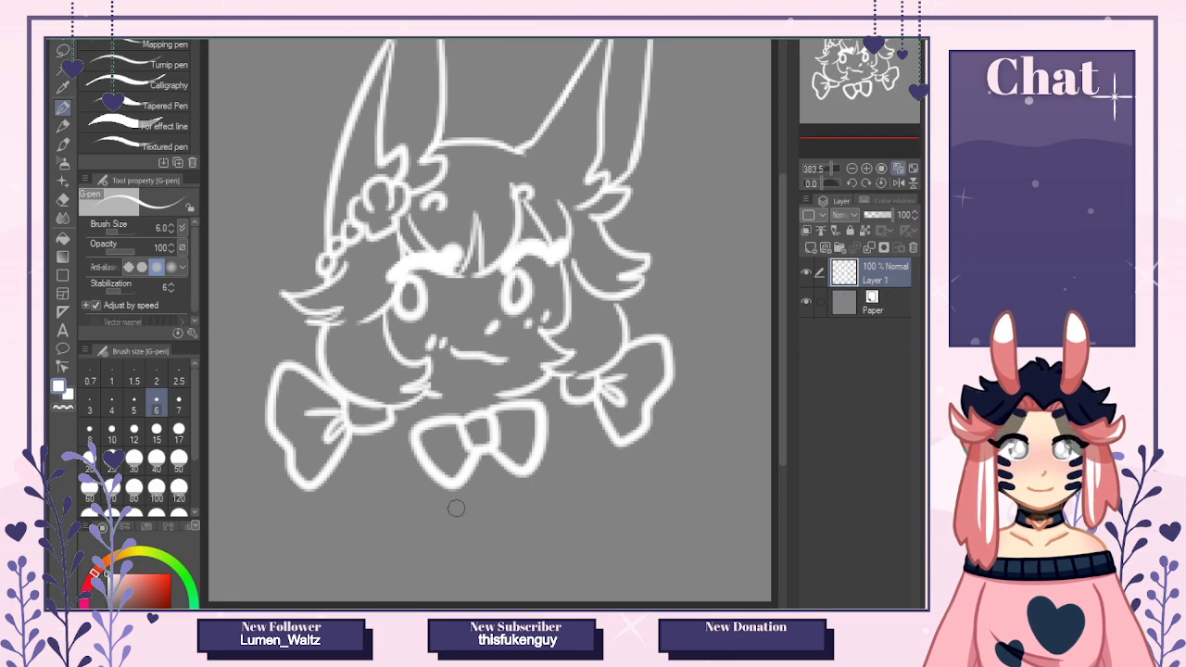
mouse_move(479, 463)
left_mouse_down()
mouse_move(495, 528)
mouse_move(507, 452)
mouse_move(435, 602)
left_mouse_up()
left_click_drag(500, 554, 513, 602)
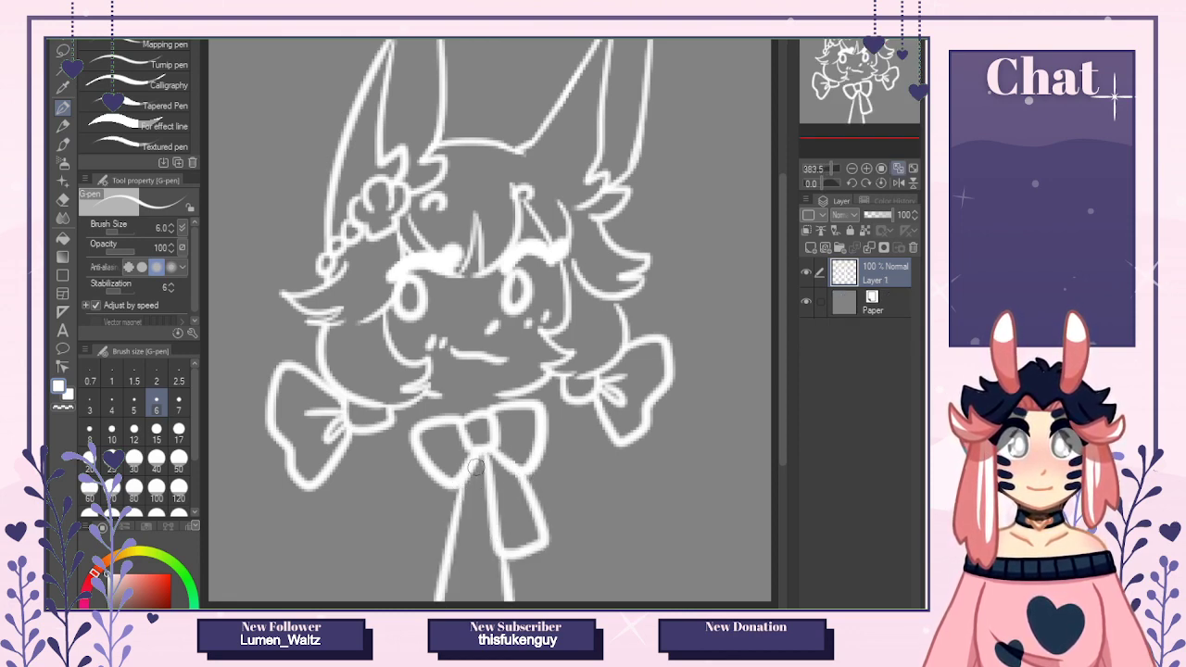
key("ctrl+z")
key("ctrl+z")
left_click_drag(467, 452, 456, 602)
left_click_drag(502, 555, 514, 602)
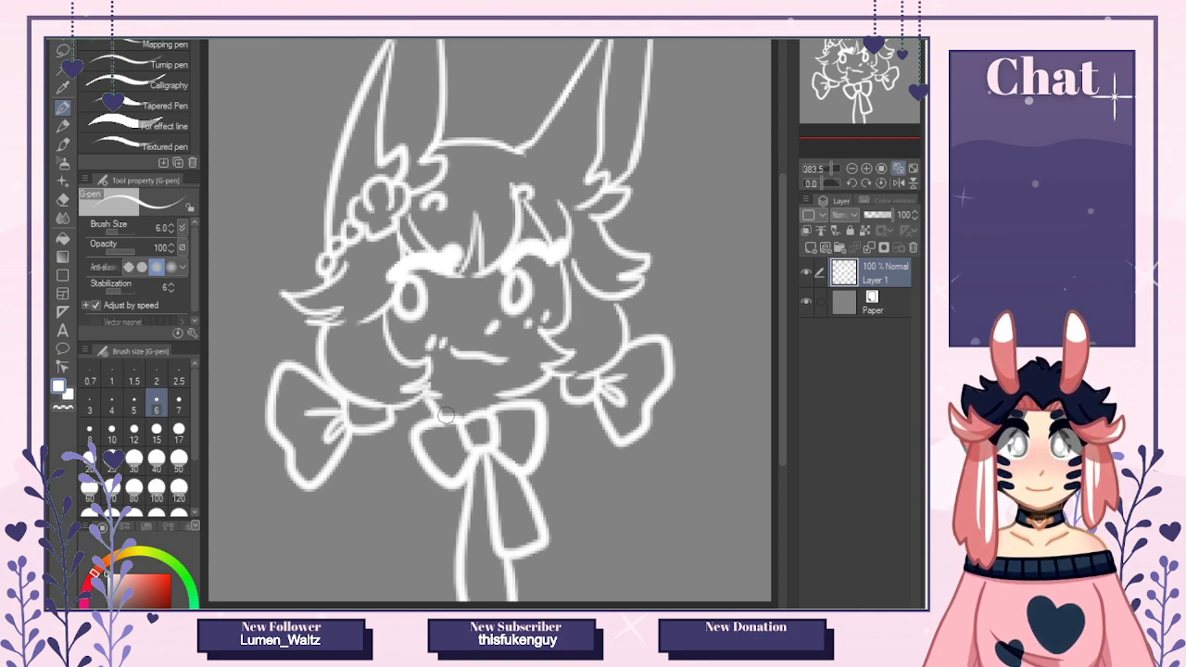
Draw the neck line, both shoulders, and the sleeve below the first hair bow, ending it in a small cuff bow.
mouse_move(423, 427)
left_mouse_down()
mouse_move(369, 496)
mouse_move(363, 532)
left_mouse_up()
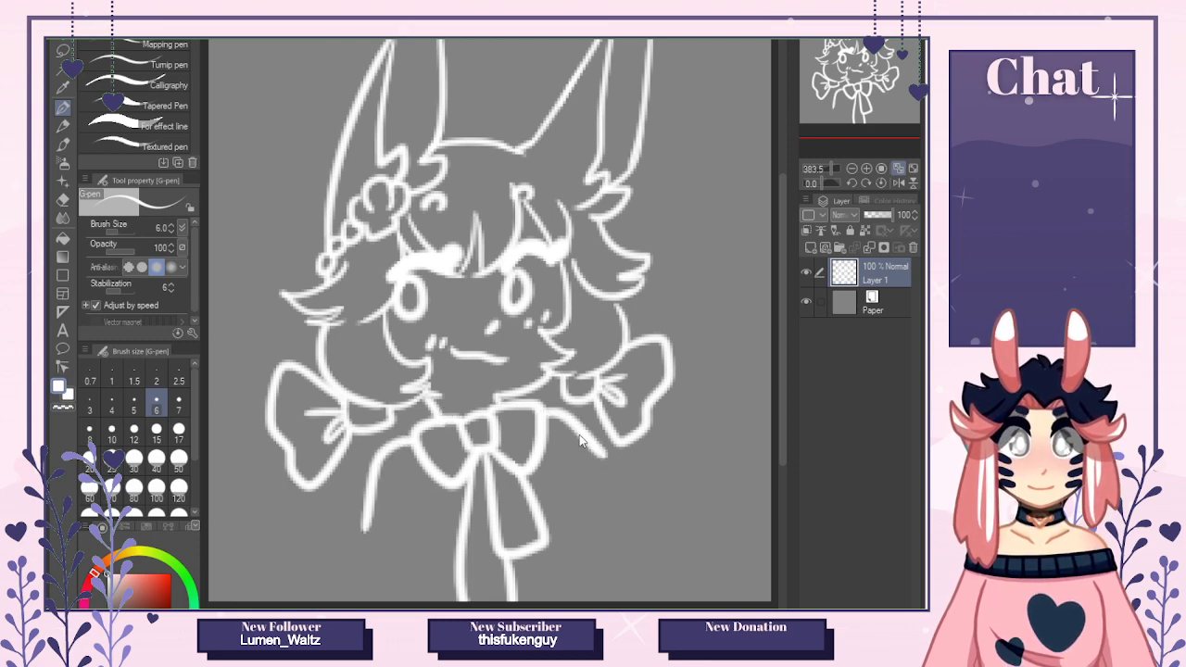
left_click_drag(546, 410, 633, 486)
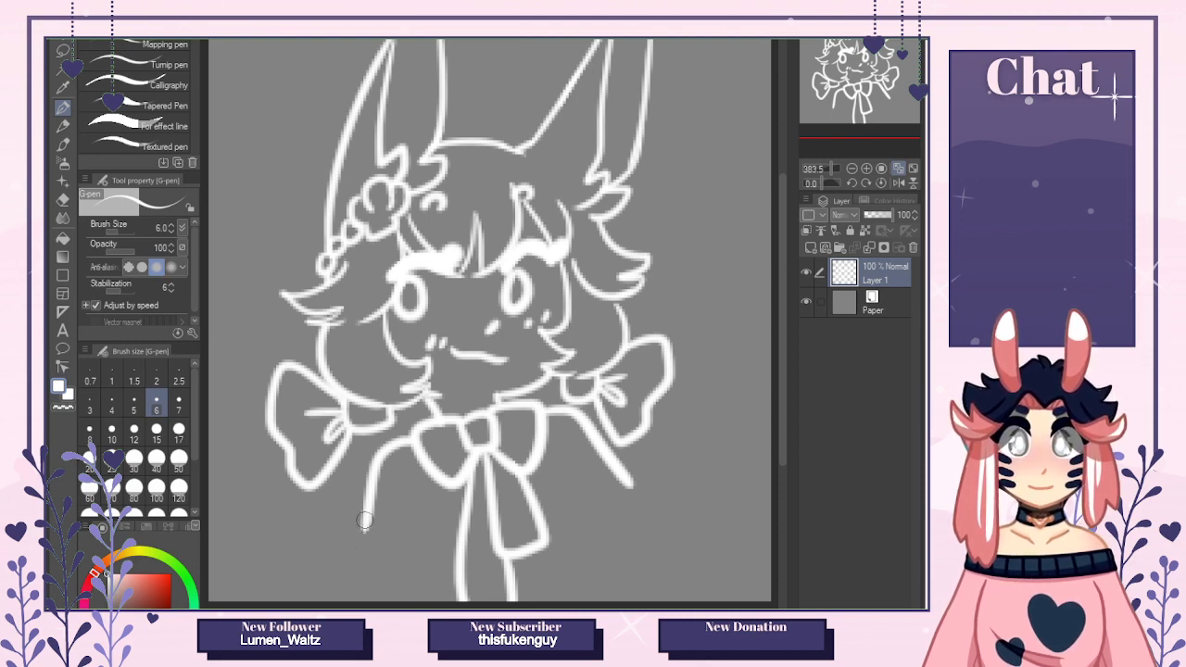
mouse_move(365, 519)
left_mouse_down()
mouse_move(342, 575)
mouse_move(362, 581)
mouse_move(351, 564)
mouse_move(380, 559)
mouse_move(410, 593)
mouse_move(363, 586)
mouse_move(389, 565)
mouse_move(392, 600)
mouse_move(312, 568)
mouse_move(310, 604)
mouse_move(452, 572)
left_mouse_up()
key("ctrl+z")
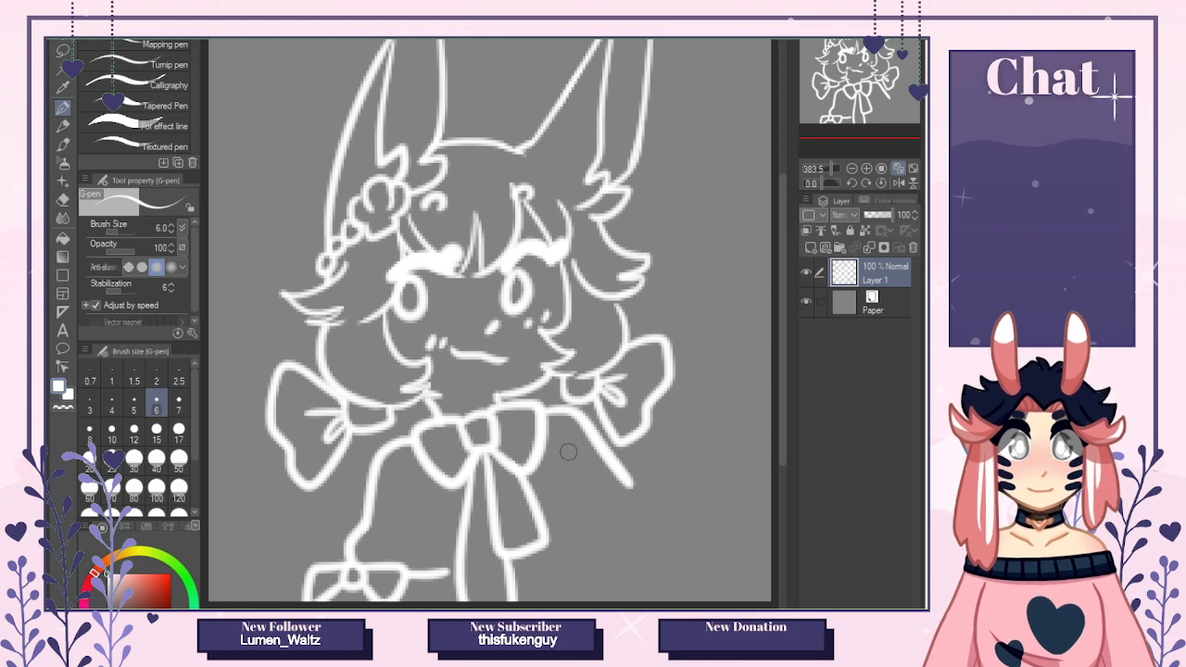
Draw the torso lines on both sides of the ribbon and the second sleeve with a small bow at its cuff.
left_click_drag(569, 451, 611, 601)
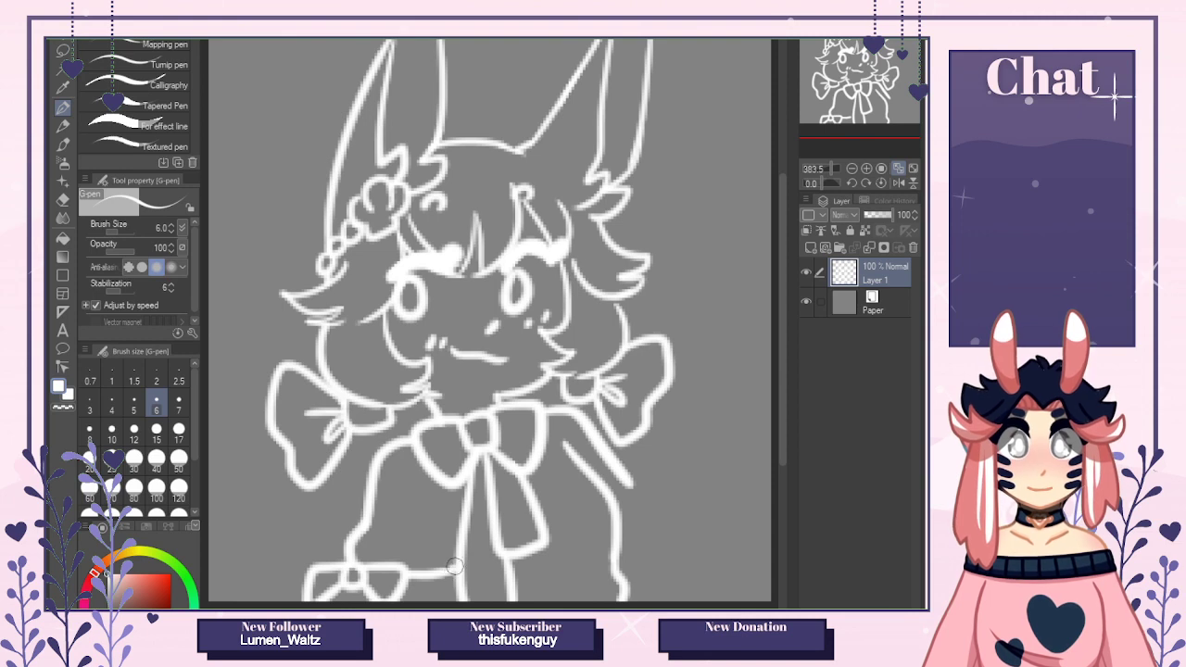
mouse_move(430, 493)
left_mouse_down()
mouse_move(450, 509)
mouse_move(460, 562)
left_mouse_up()
left_click_drag(406, 589, 466, 572)
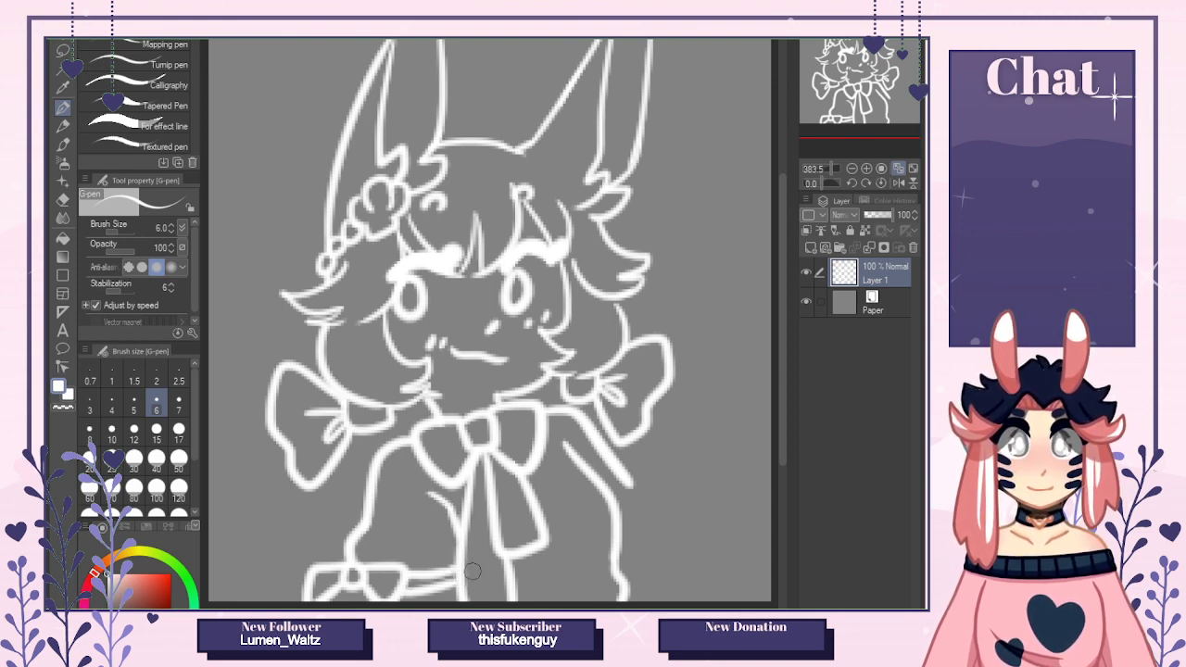
mouse_move(633, 485)
left_mouse_down()
mouse_move(649, 549)
mouse_move(649, 530)
mouse_move(617, 569)
mouse_move(632, 538)
mouse_move(646, 555)
mouse_move(626, 589)
left_mouse_up()
mouse_move(650, 527)
left_mouse_down()
mouse_move(697, 531)
mouse_move(691, 560)
mouse_move(682, 536)
mouse_move(644, 591)
left_mouse_up()
key("ctrl+z")
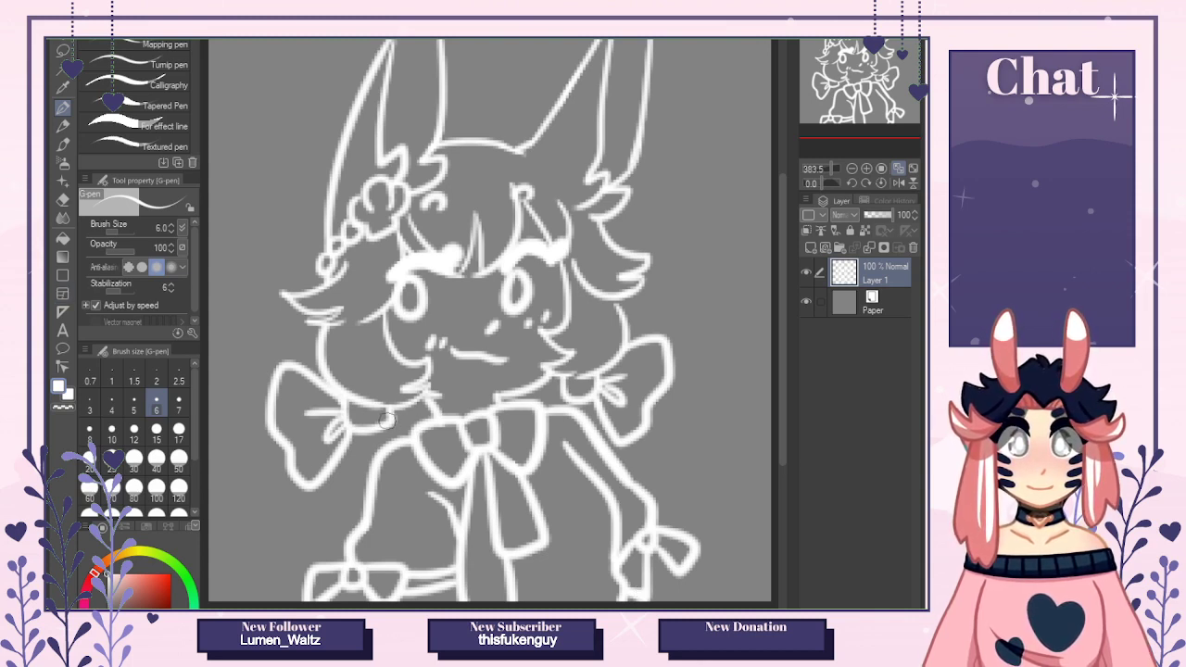
Draw the collar edges beside the neck bow and the curling pigtail below the first hair bow, redoing its inner strands shorter.
mouse_move(385, 418)
left_mouse_down()
mouse_move(408, 433)
mouse_move(431, 428)
left_mouse_up()
left_click_drag(565, 396, 541, 410)
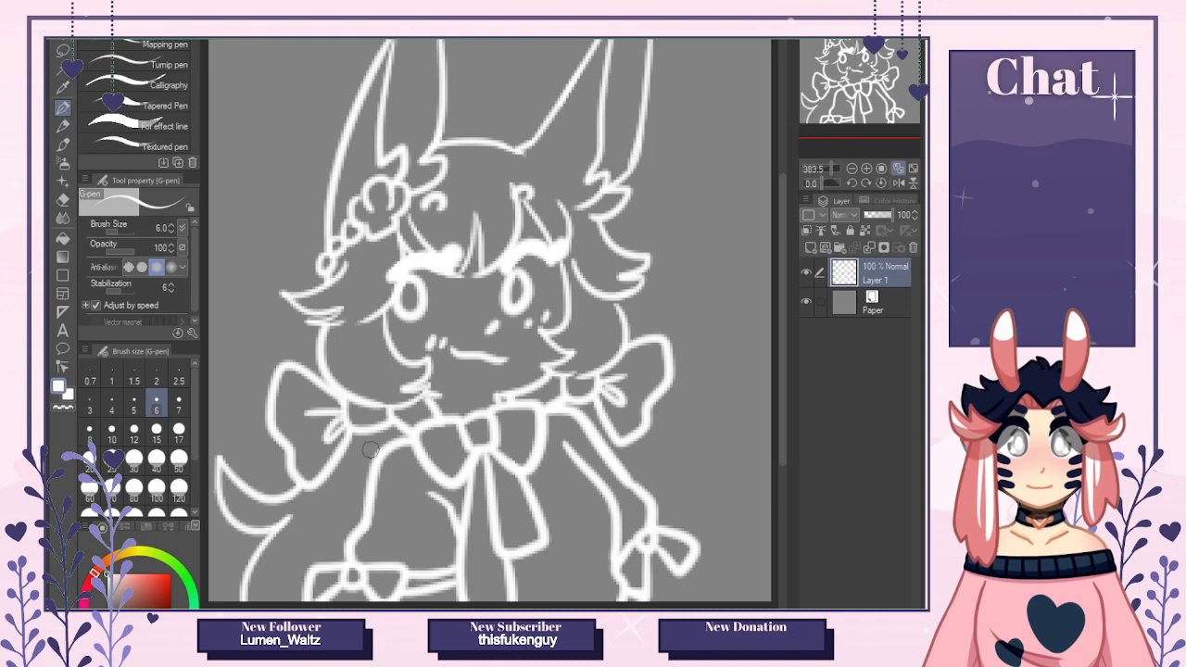
left_click_drag(353, 433, 311, 529)
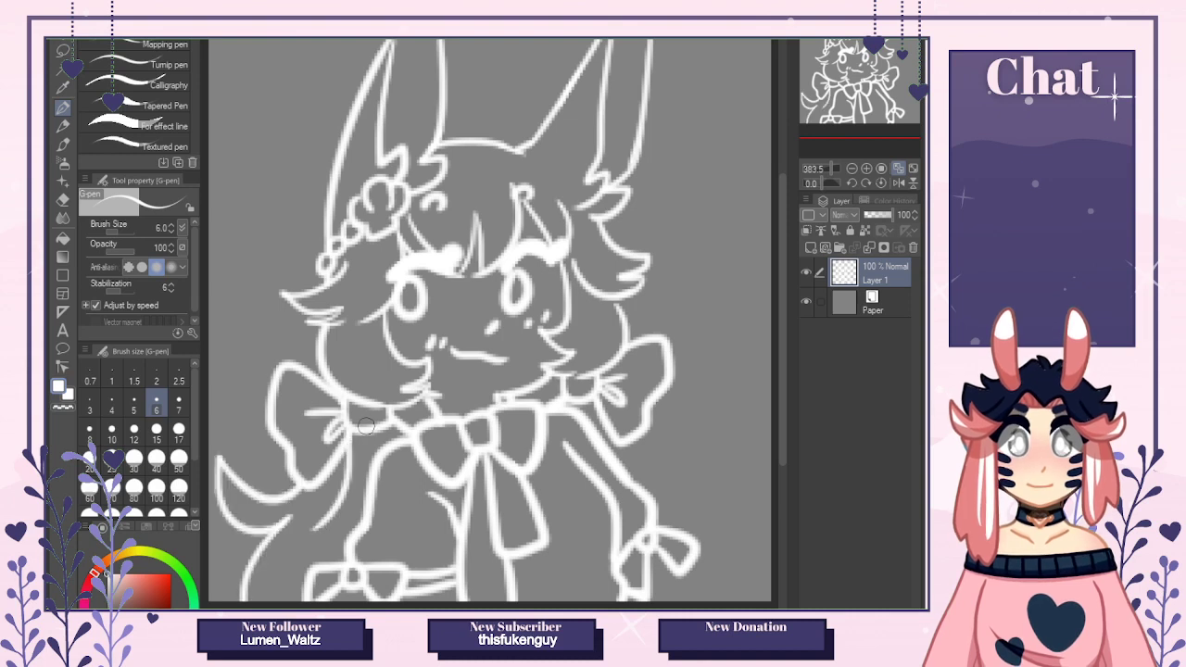
key("ctrl+z")
mouse_move(361, 430)
left_mouse_down()
mouse_move(295, 523)
mouse_move(364, 430)
mouse_move(345, 468)
left_mouse_up()
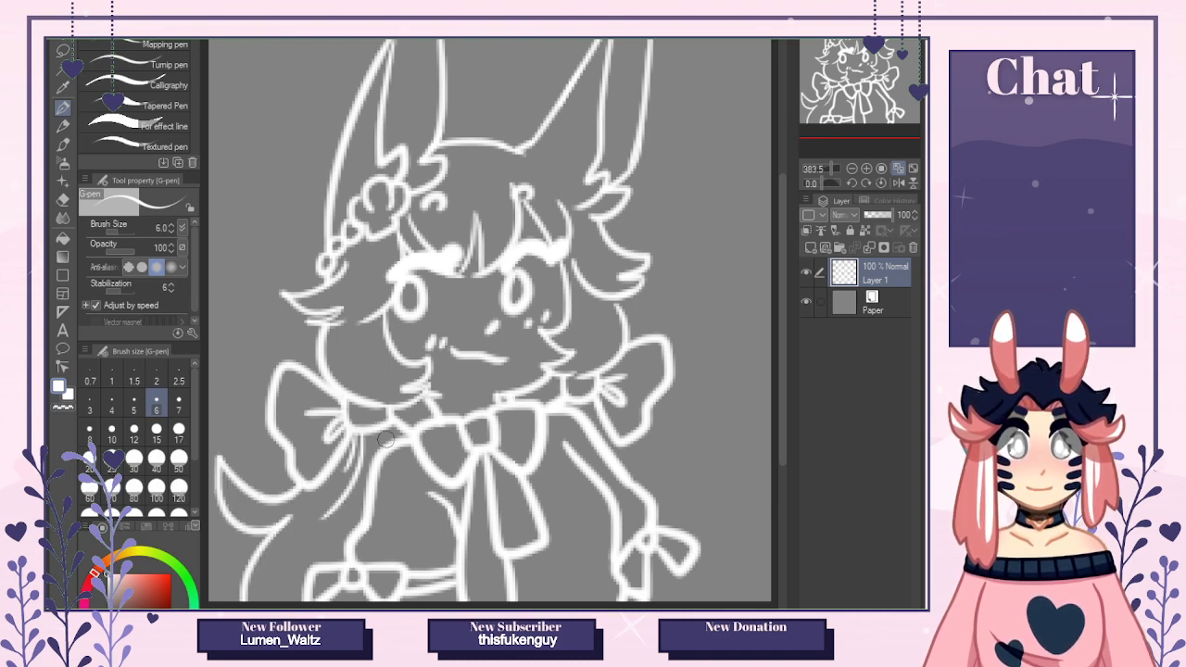
Draw the second pigtail with a curled tip, wavy outer edge and inner strands, redoing the strand behind the cuff bow.
mouse_move(643, 443)
left_mouse_down()
mouse_move(661, 458)
mouse_move(730, 402)
left_mouse_up()
left_click_drag(729, 402, 691, 484)
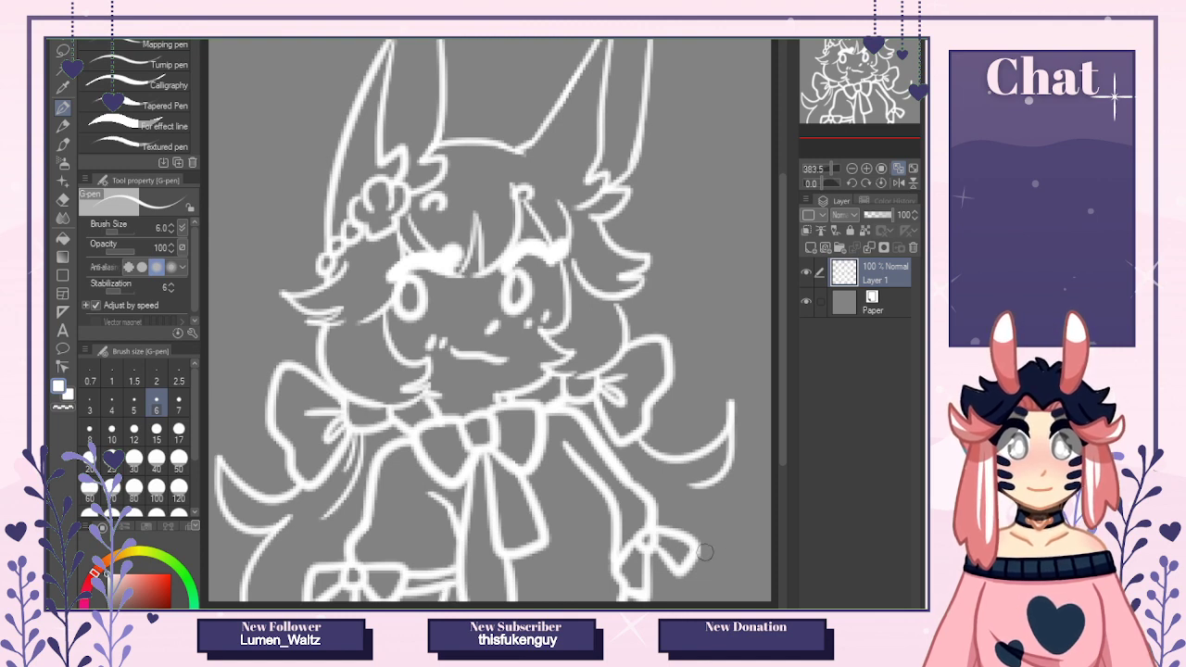
left_click_drag(656, 554, 690, 597)
key("ctrl+z")
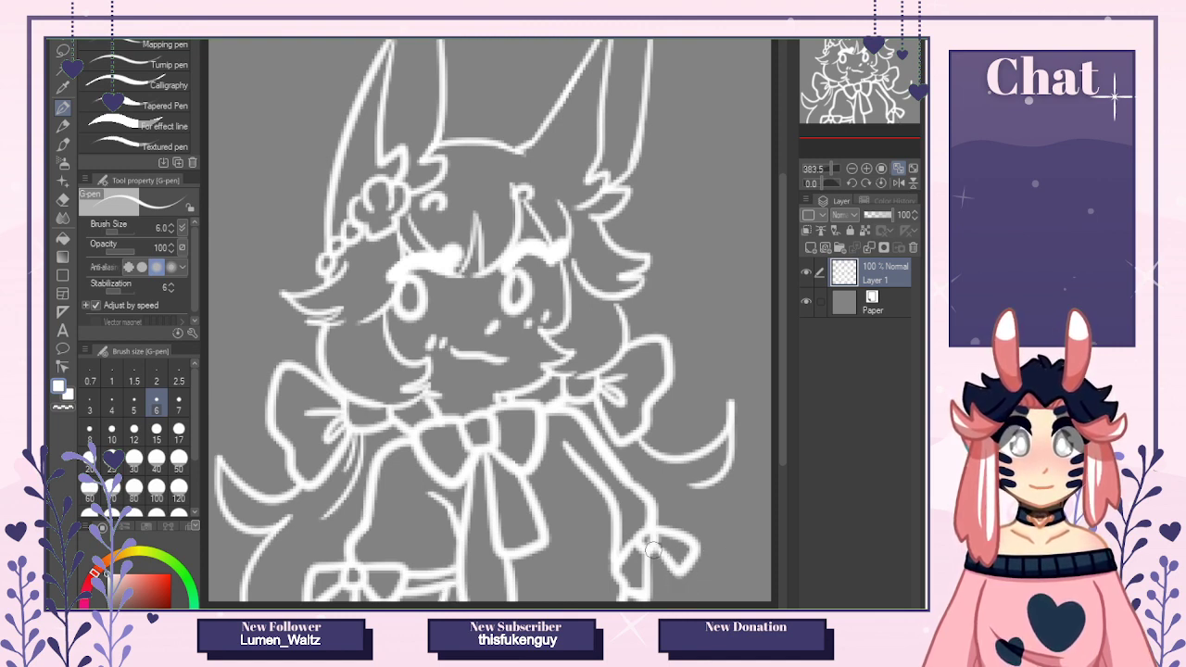
left_click_drag(654, 554, 690, 598)
key("ctrl+z")
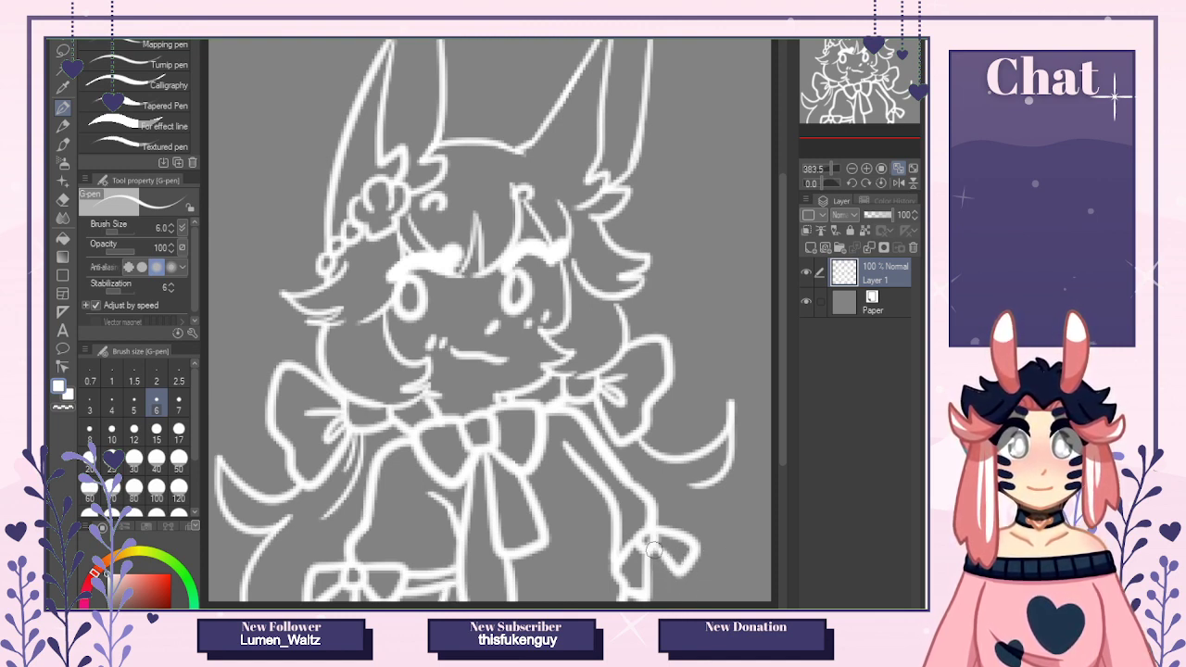
left_click_drag(654, 550, 682, 598)
left_click_drag(682, 482, 756, 599)
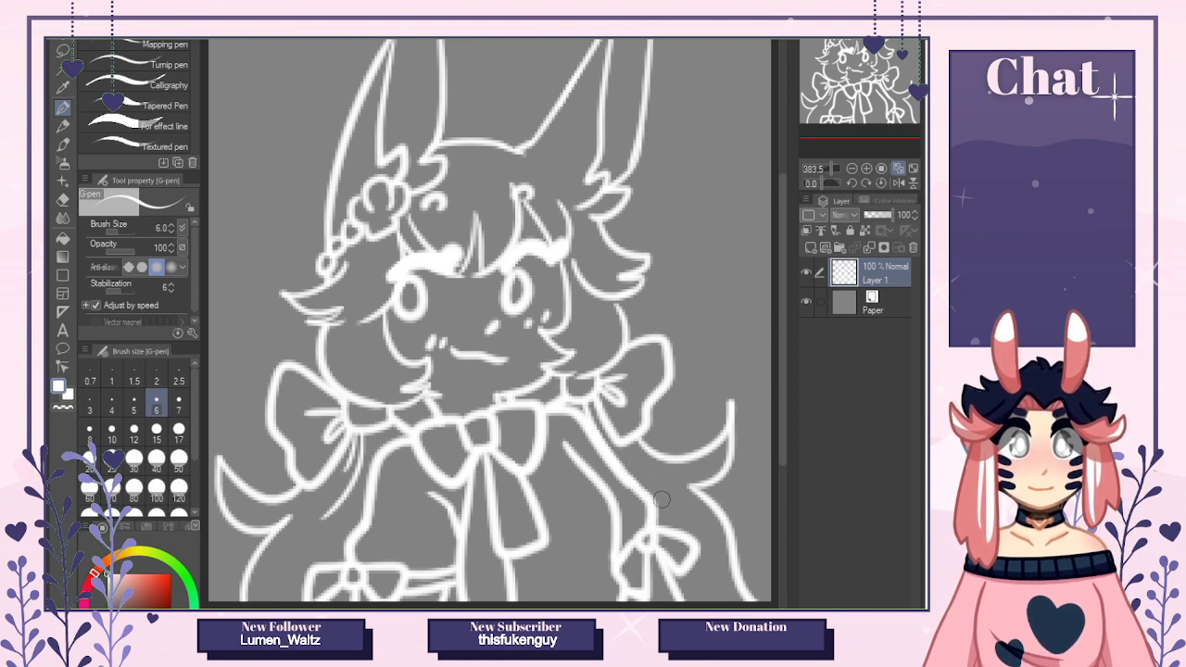
left_click_drag(631, 478, 712, 591)
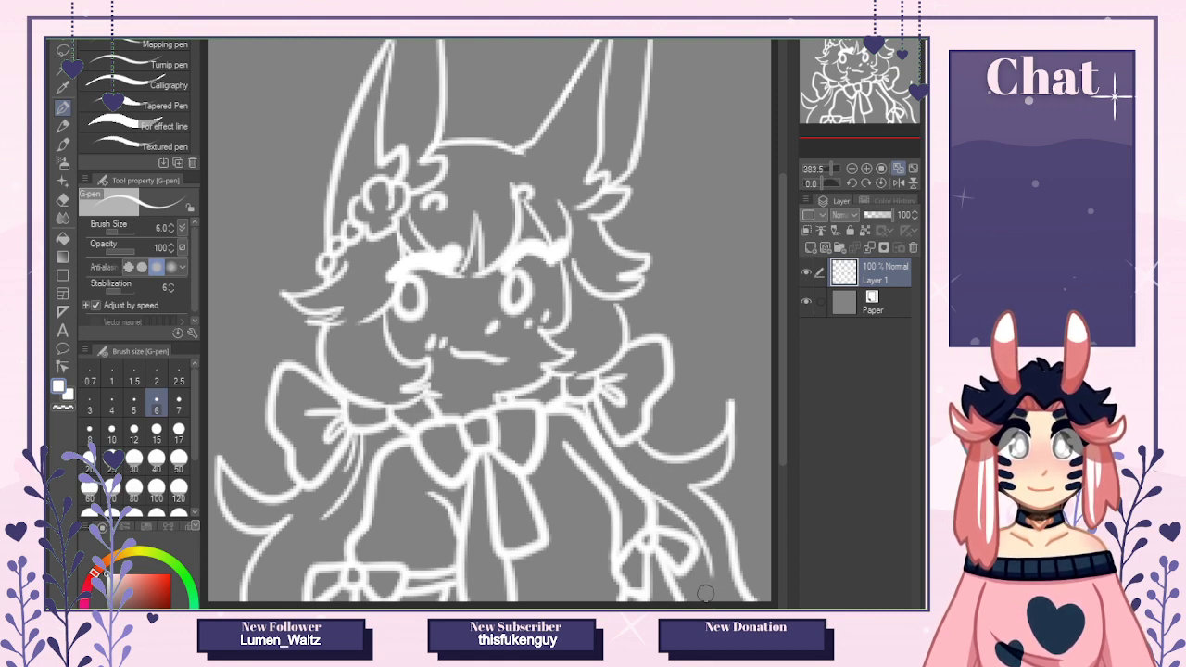
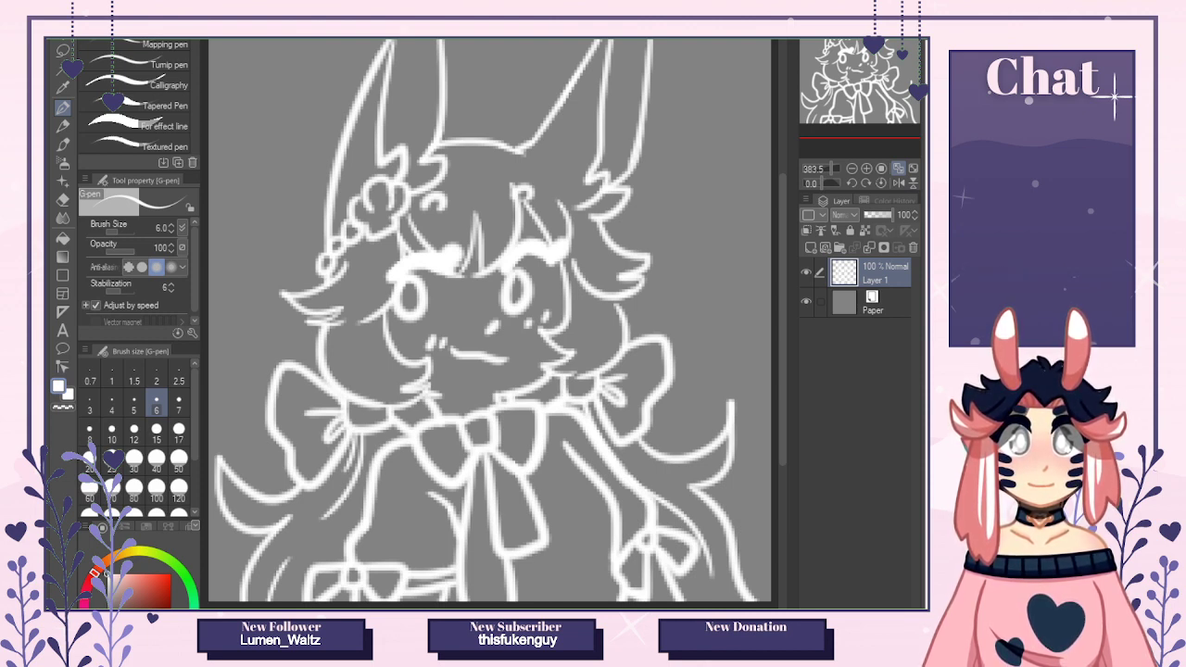
Lock the line layer's transparent pixels, recolour all white lines black with a size 80 brush, and unlock the layer.
key("ctrl+Tab")
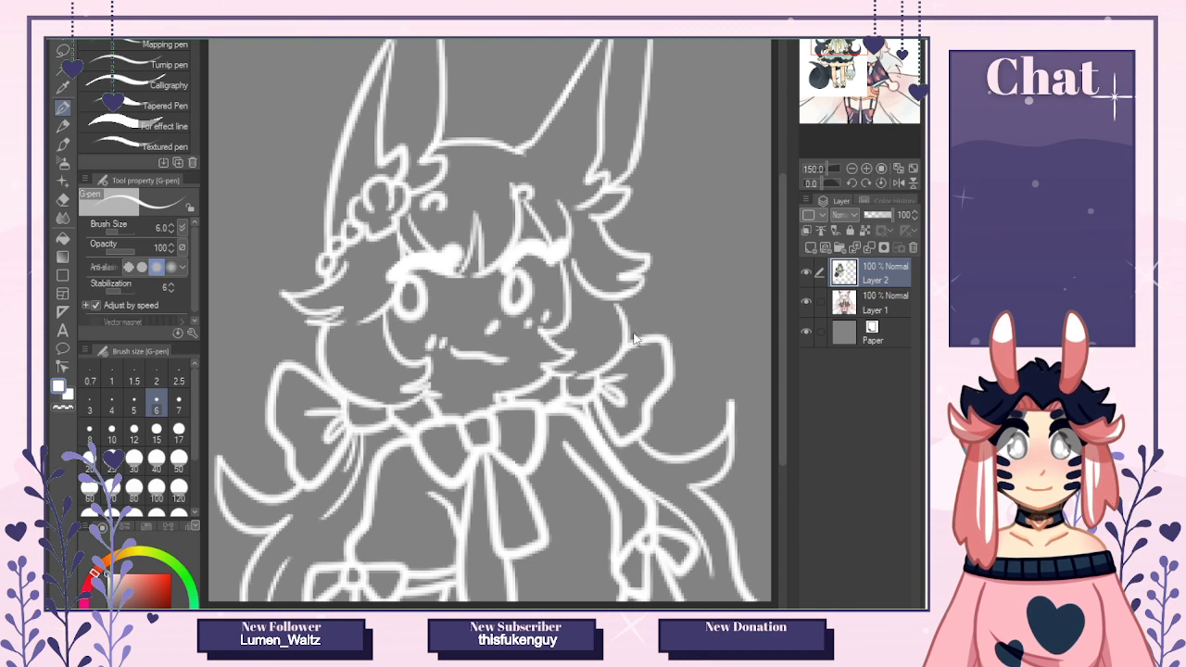
left_click(864, 231)
left_click(864, 230)
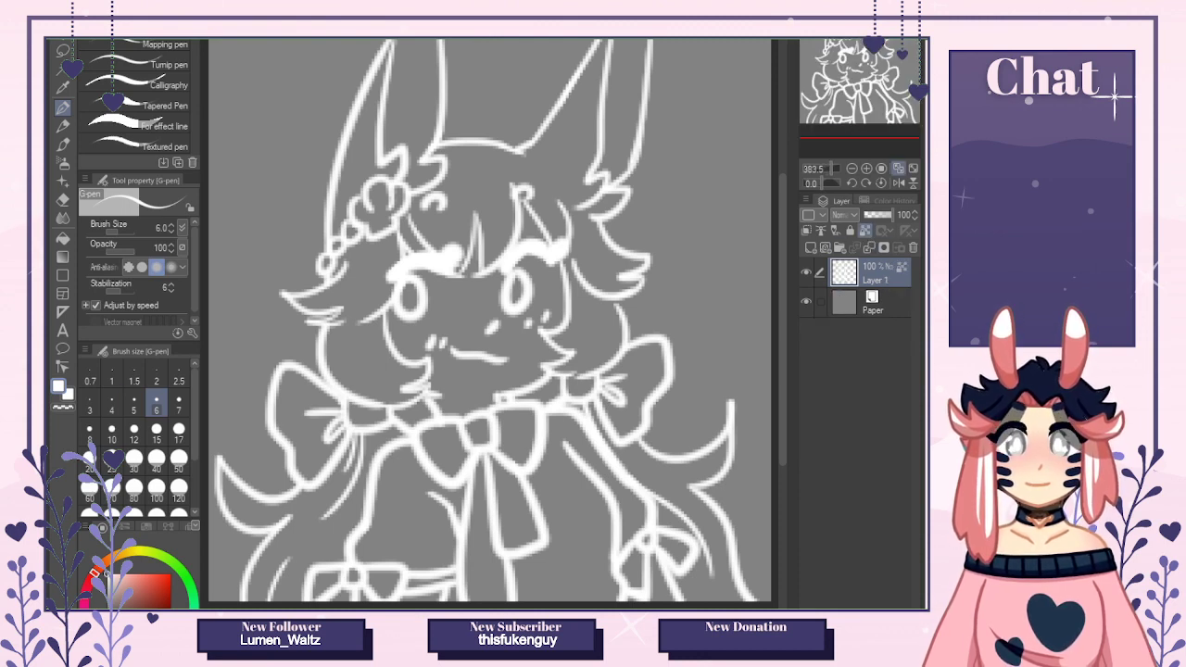
left_click(111, 606)
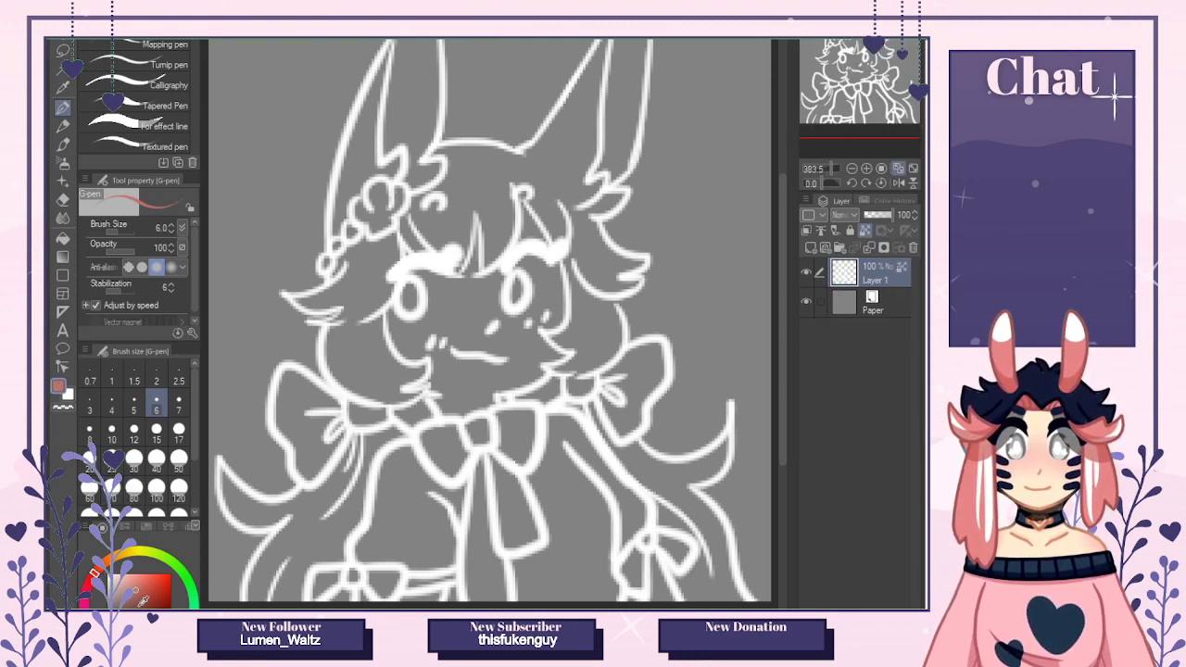
left_click(135, 488)
mouse_move(489, 320)
left_mouse_down()
mouse_move(491, 98)
mouse_move(482, 595)
mouse_move(554, 108)
mouse_move(704, 626)
left_mouse_up()
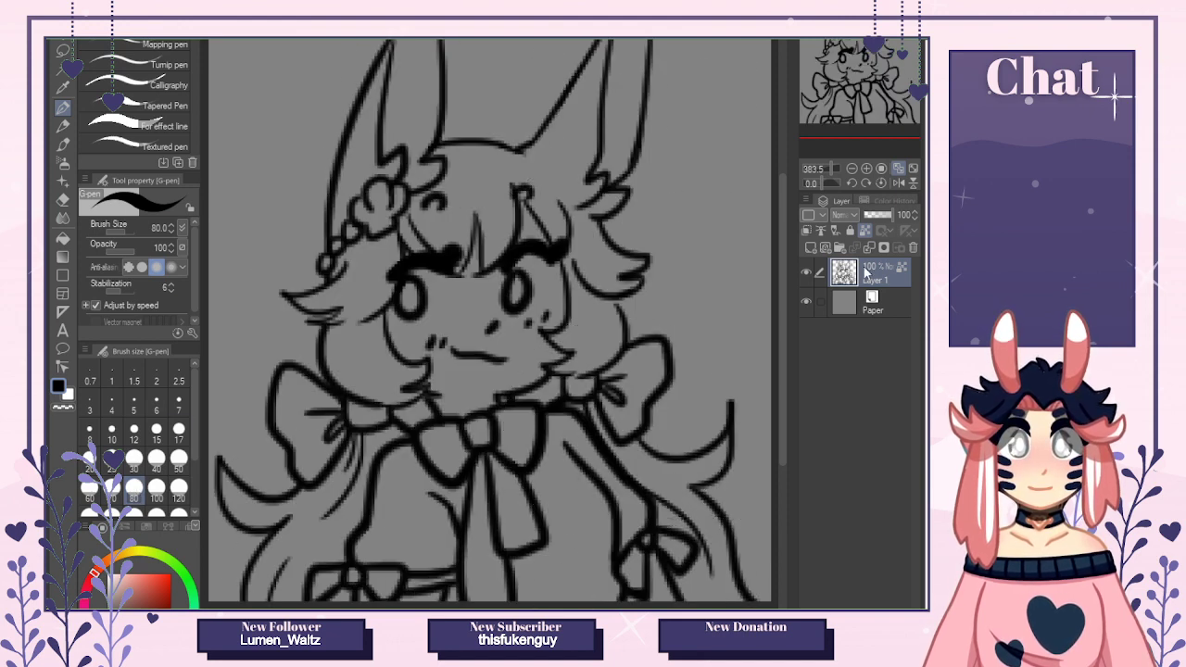
left_click(865, 230)
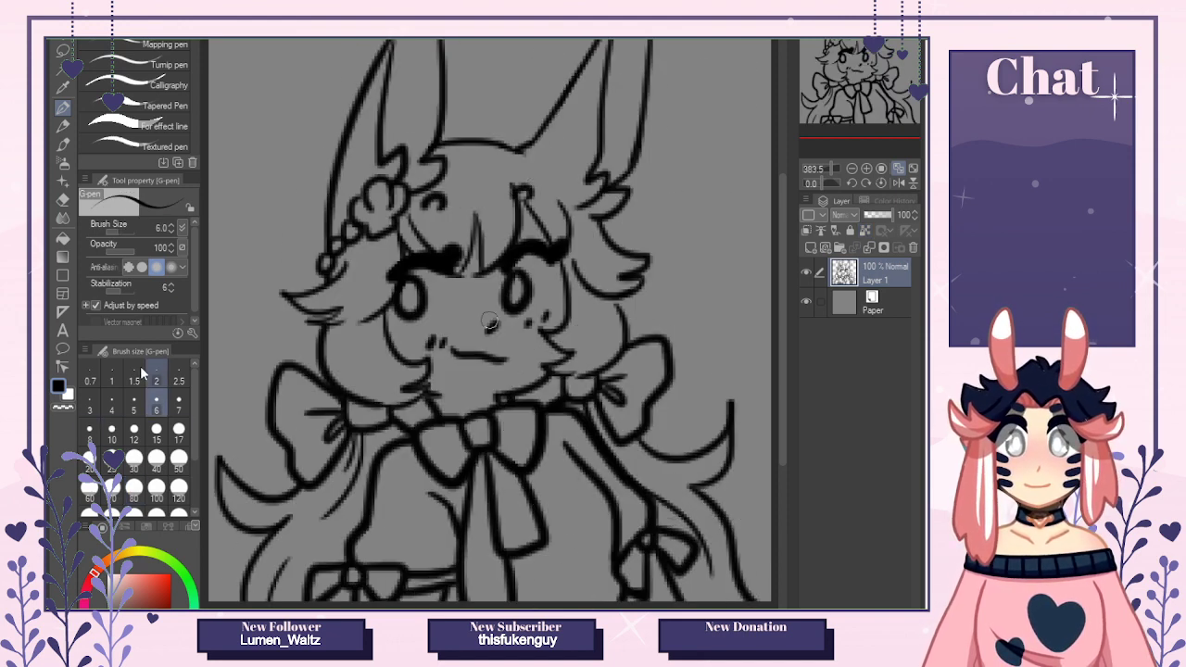
Taper the second pigtail's tip with the eraser and thicken the second ear's inner edge with the size 6 G-pen.
left_click(62, 198)
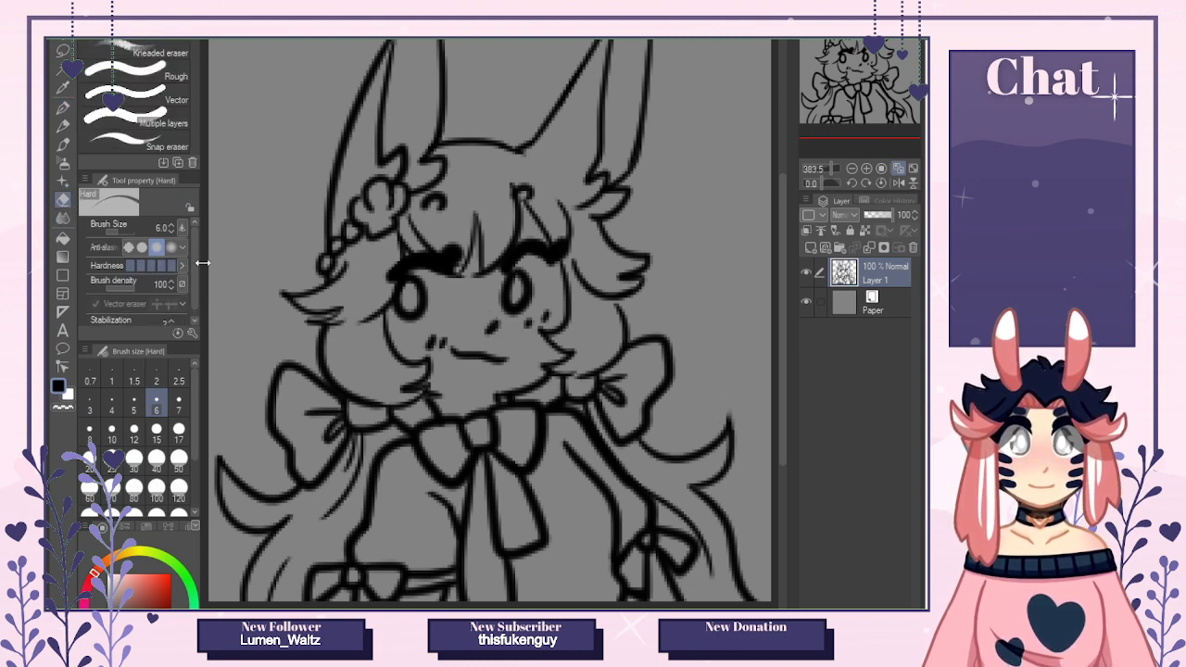
left_click(64, 108)
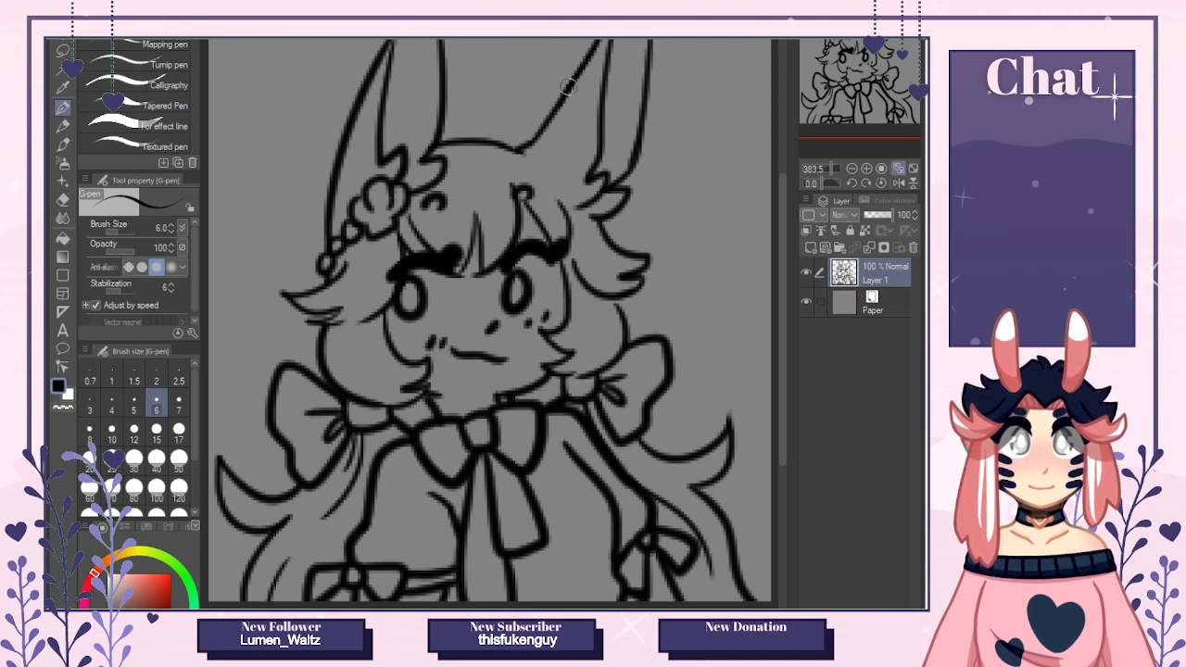
left_click_drag(570, 85, 530, 139)
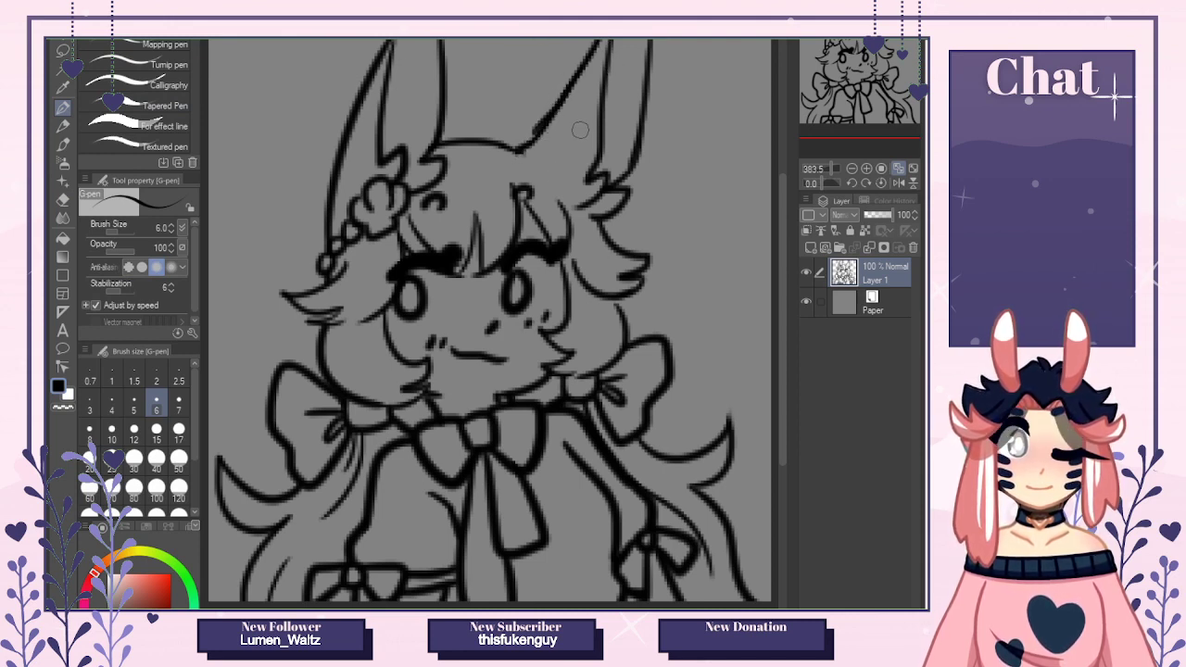
left_click_drag(522, 145, 571, 80)
key("ctrl+z")
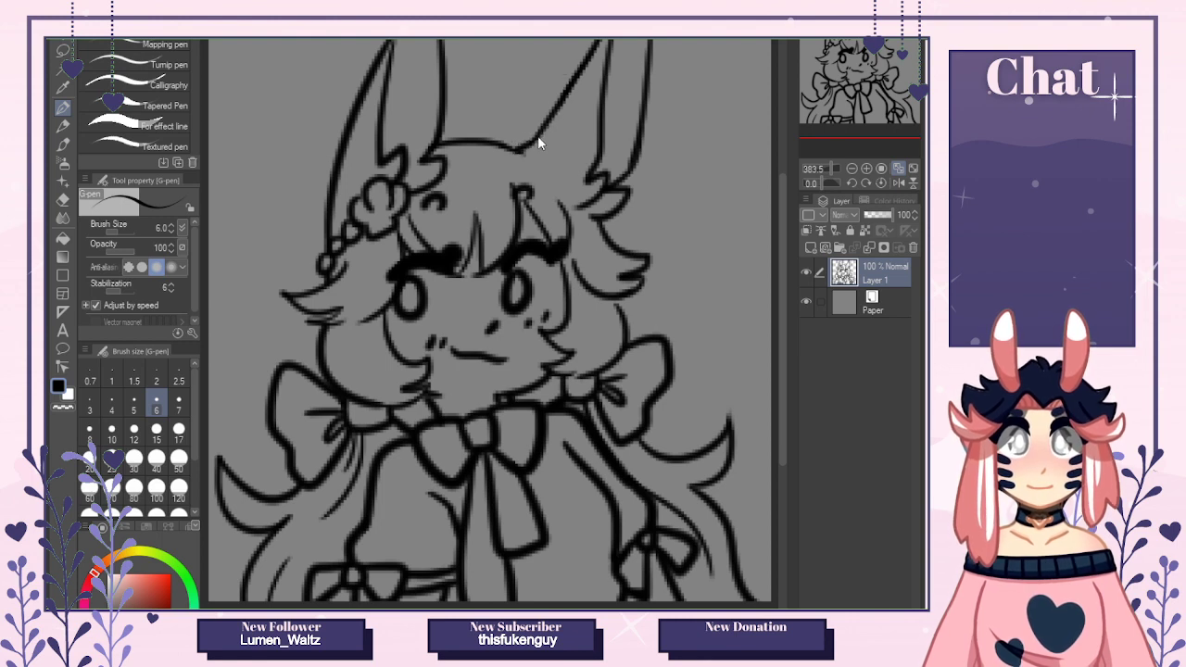
left_click_drag(526, 147, 571, 82)
mouse_move(648, 42)
left_mouse_down()
mouse_move(631, 167)
mouse_move(640, 139)
left_mouse_up()
key("ctrl+z")
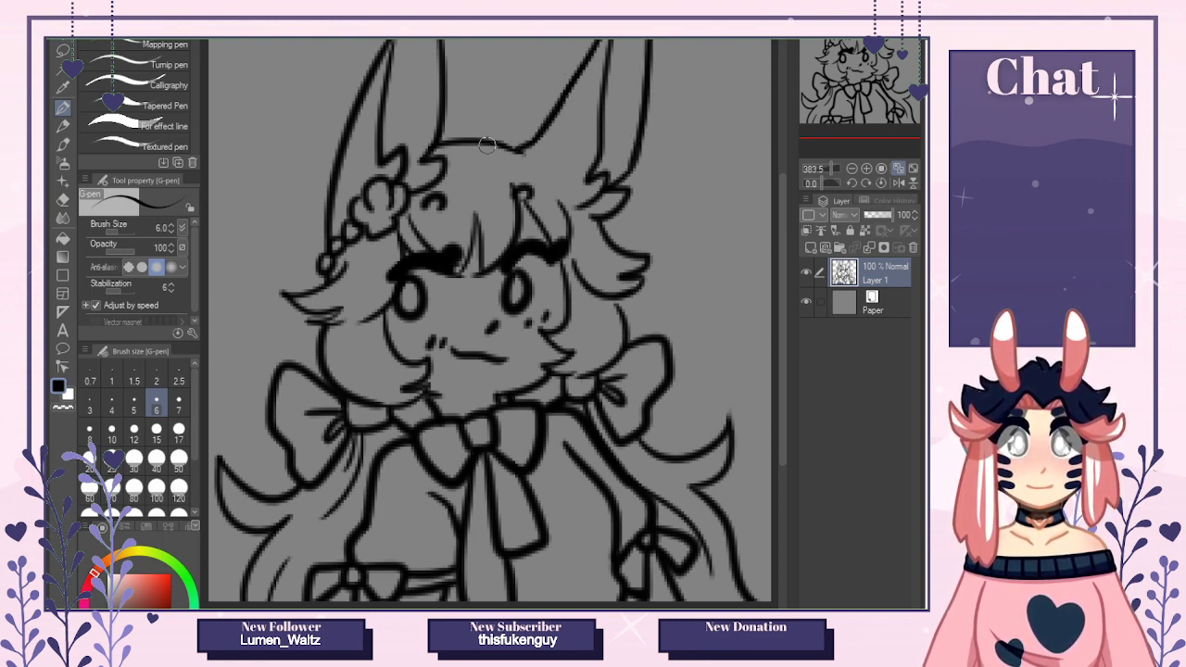
Redraw the line across the top of the head between the ears in thicker black.
left_click_drag(432, 144, 521, 148)
key("ctrl+z")
left_click_drag(434, 139, 521, 148)
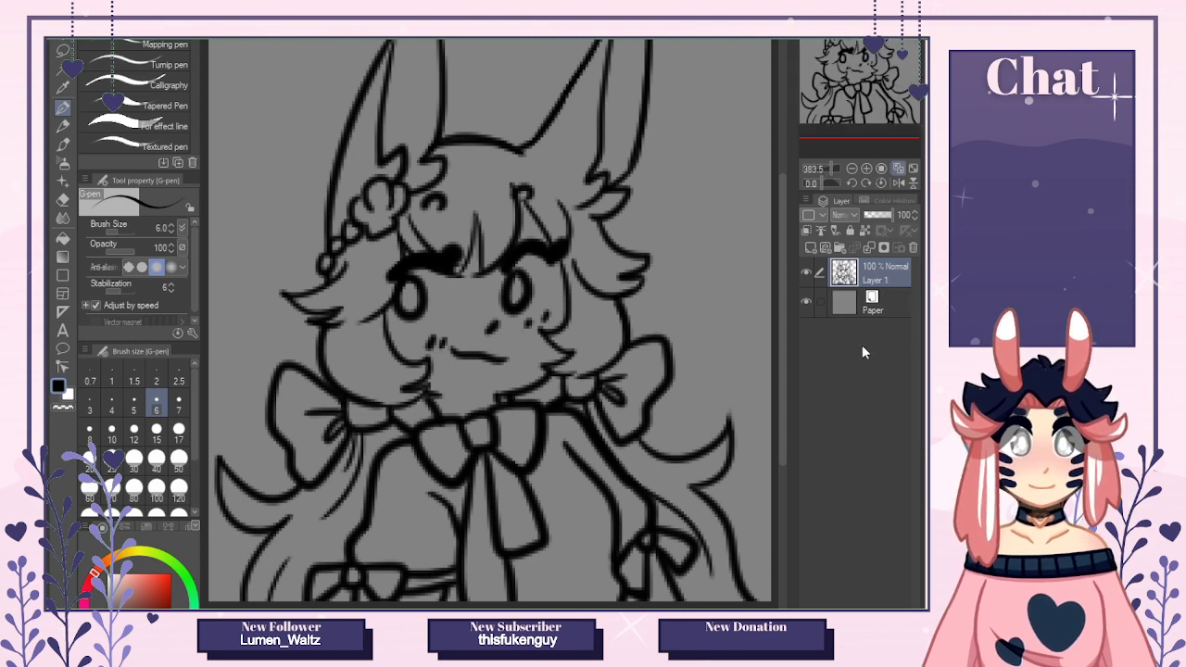
Add a layer beneath the line art and block in the ears, hair and pigtails at size 25 with the reference's dark blue-grey.
left_click(839, 301)
left_click(808, 249)
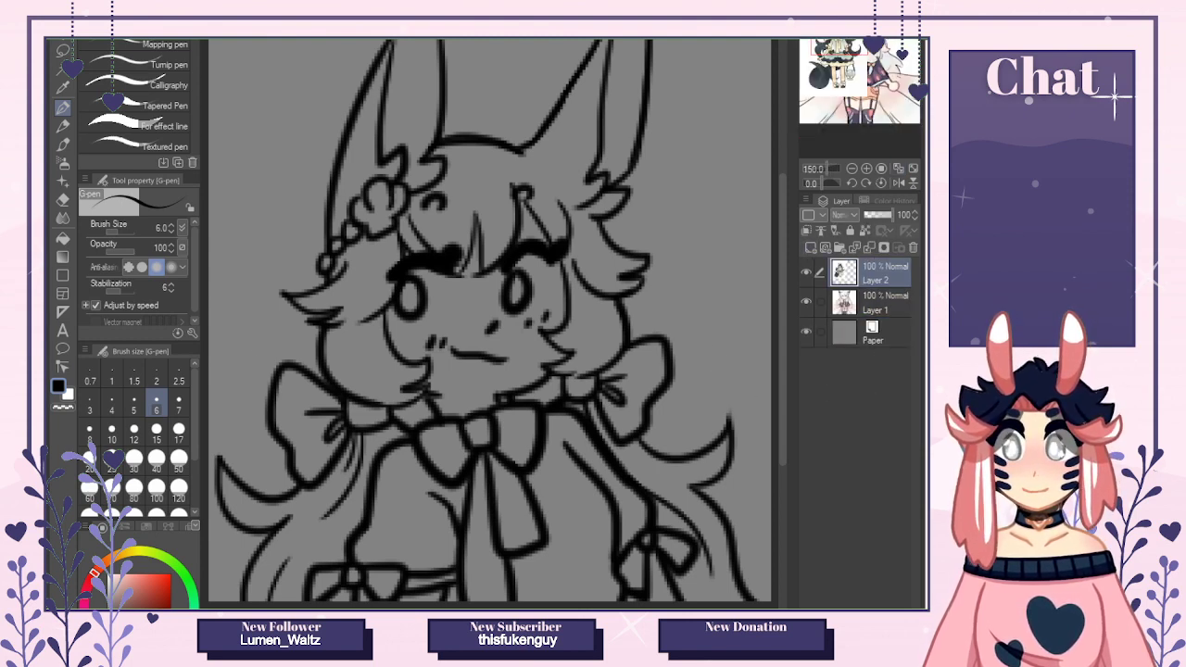
key("c")
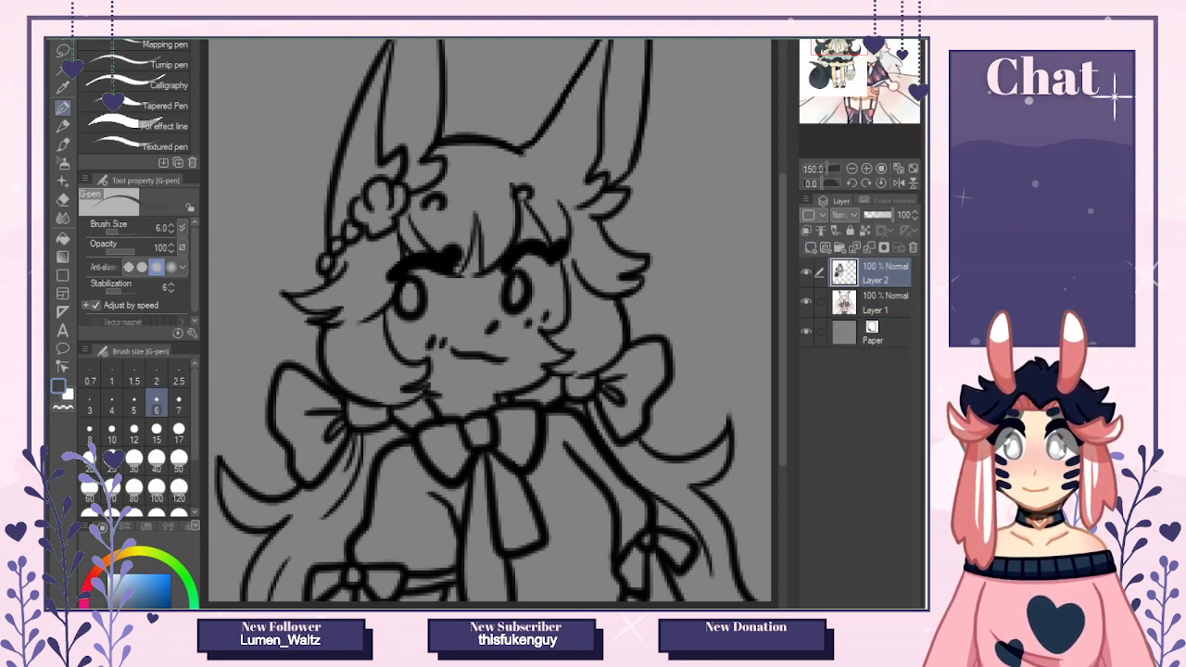
left_click(110, 461)
mouse_move(296, 319)
left_mouse_down()
mouse_move(368, 290)
mouse_move(385, 253)
mouse_move(408, 276)
mouse_move(380, 192)
mouse_move(365, 212)
mouse_move(396, 222)
left_mouse_up()
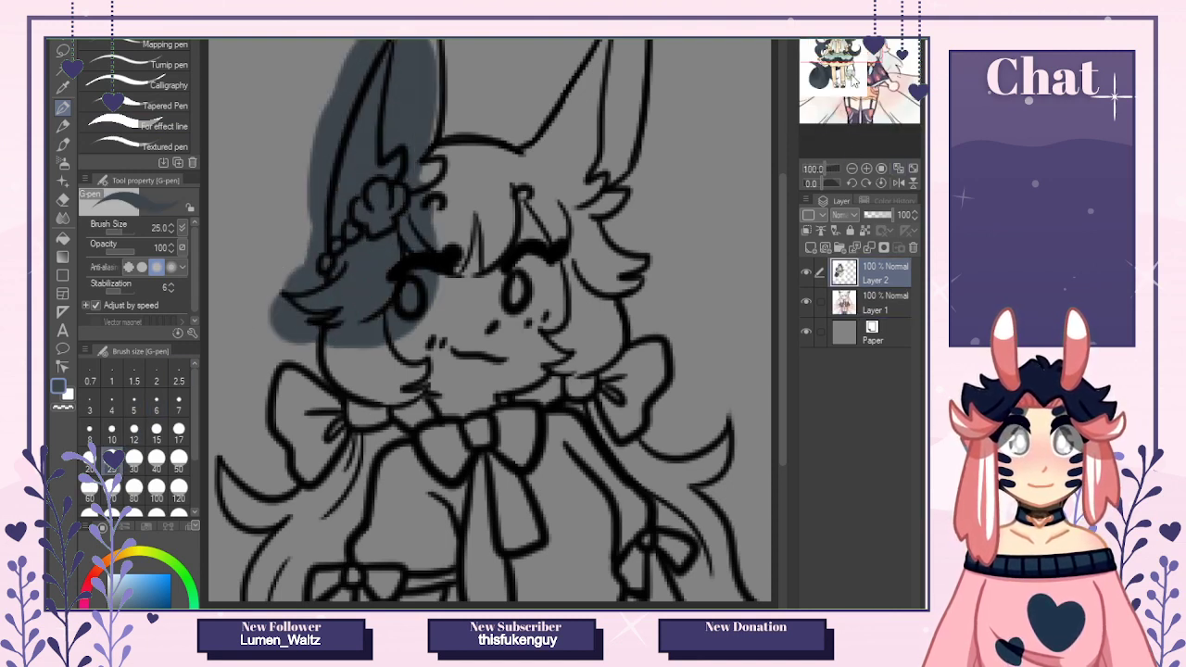
mouse_move(410, 93)
left_mouse_down()
mouse_move(464, 241)
mouse_move(502, 200)
mouse_move(532, 225)
mouse_move(567, 208)
mouse_move(598, 328)
mouse_move(597, 388)
mouse_move(570, 386)
mouse_move(596, 363)
mouse_move(440, 410)
mouse_move(400, 388)
mouse_move(389, 465)
mouse_move(243, 619)
mouse_move(232, 551)
mouse_move(262, 557)
mouse_move(613, 430)
mouse_move(611, 413)
mouse_move(737, 484)
mouse_move(723, 457)
mouse_move(583, 421)
mouse_move(508, 556)
left_mouse_up()
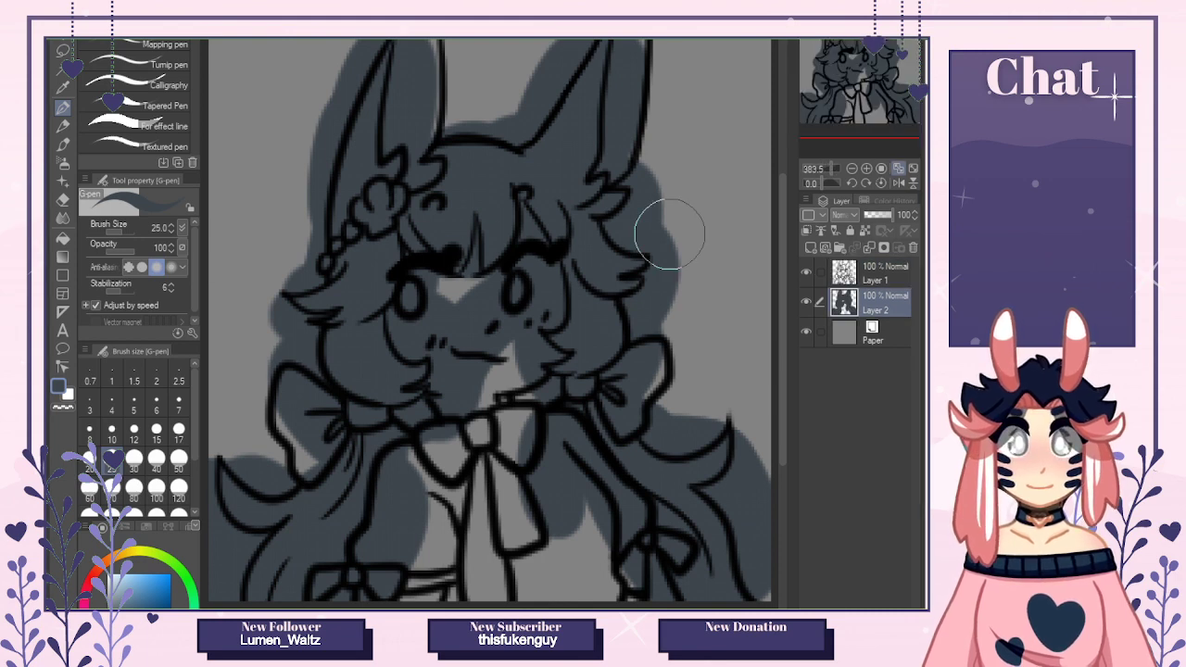
Lock the colour layer's transparent pixels and paint darker and lighter blue-grey patches from the reference on the hair, ears and pigtails.
left_click(865, 231)
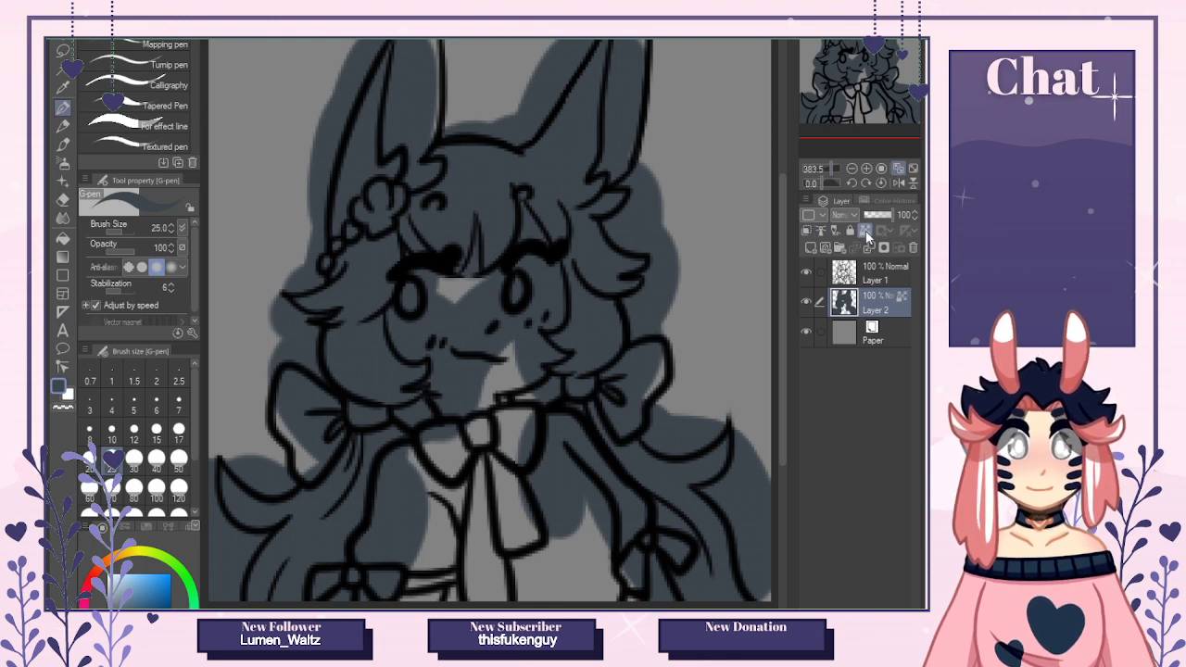
key("ctrl+Tab")
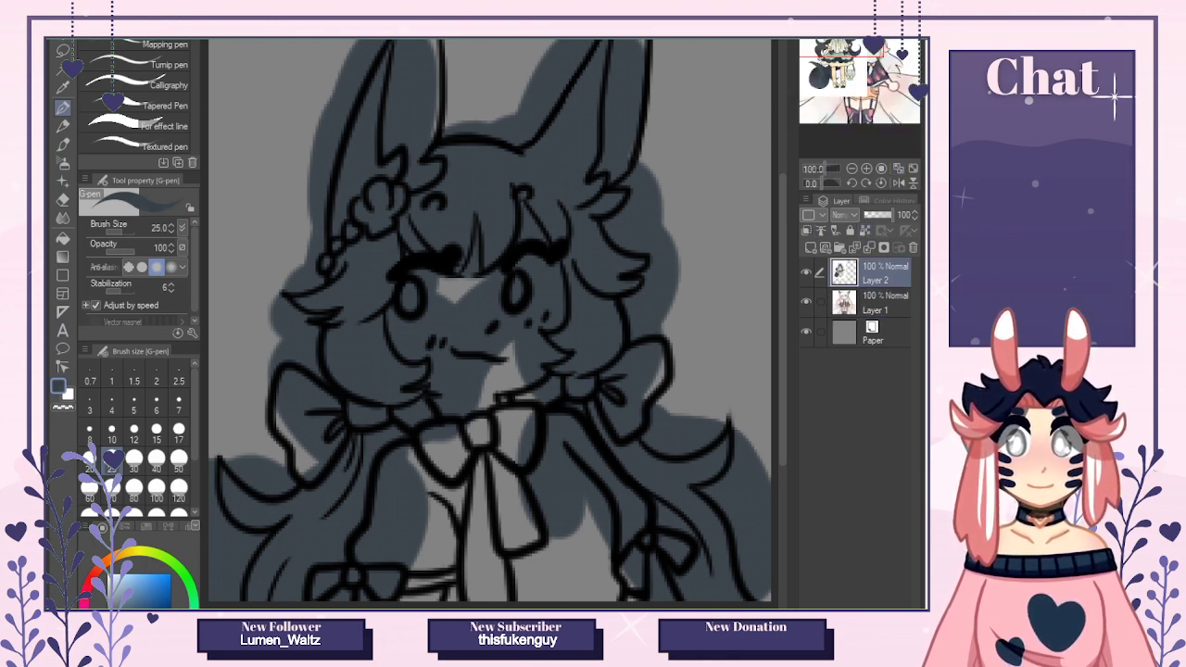
key("ctrl+Tab")
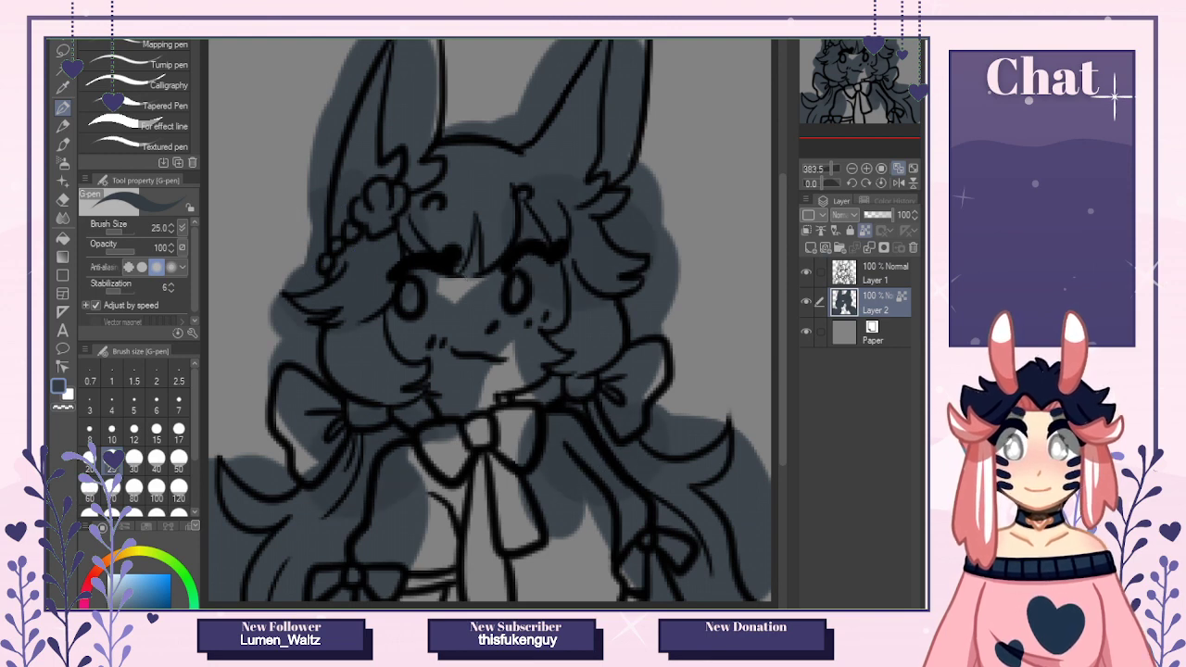
key("ctrl+Tab")
key("x")
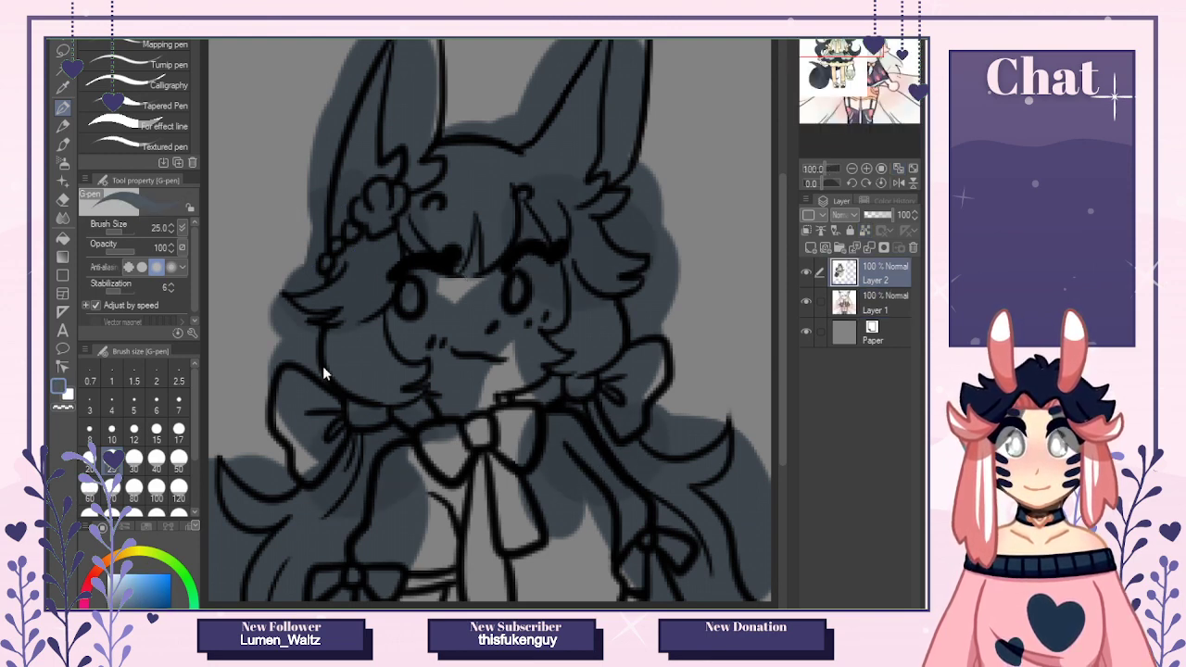
key("ctrl+Tab")
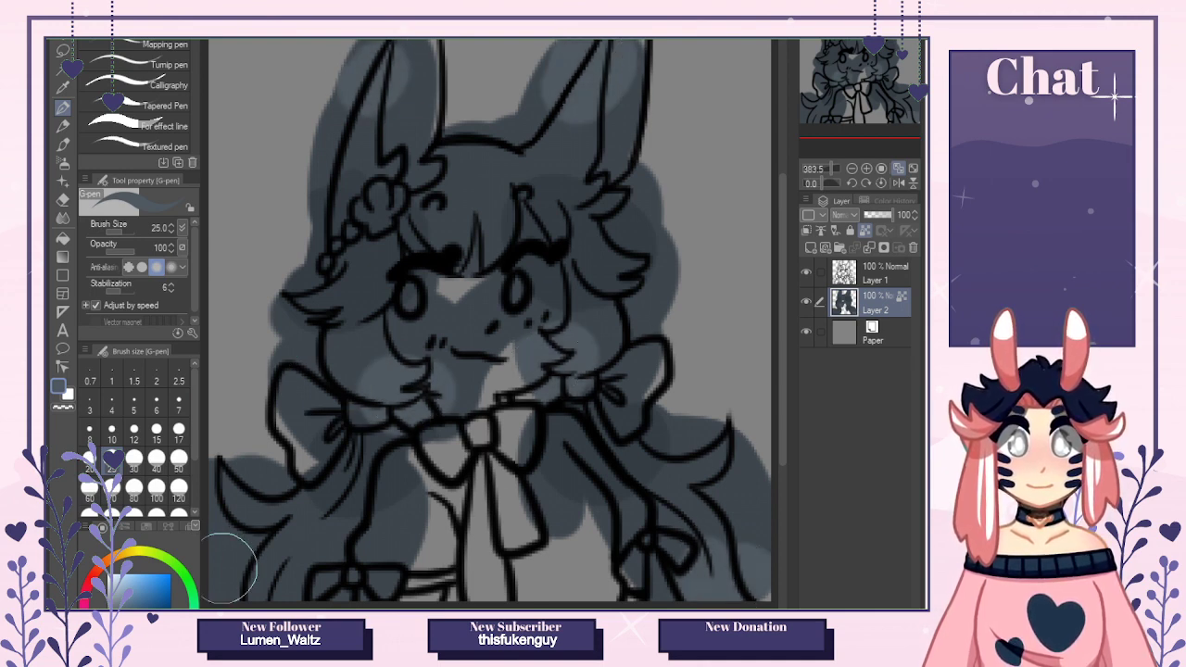
Soften the transitions between the blue-grey shades on the hair and ears with the Blend tool at size 15.
key("j")
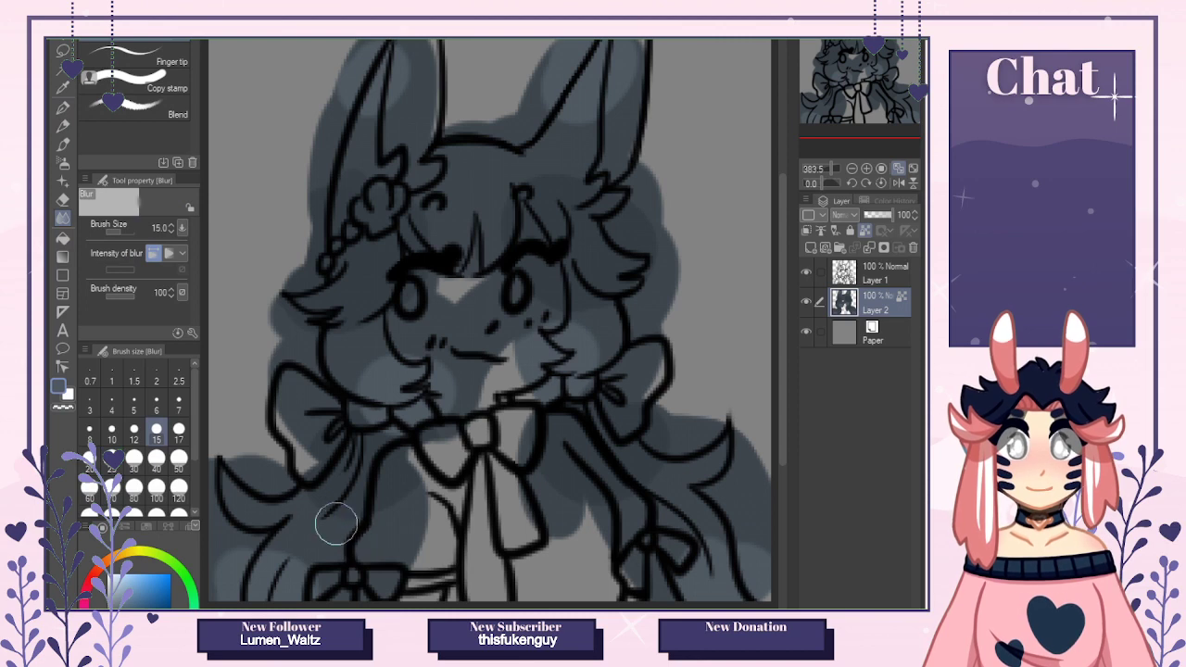
left_click(171, 116)
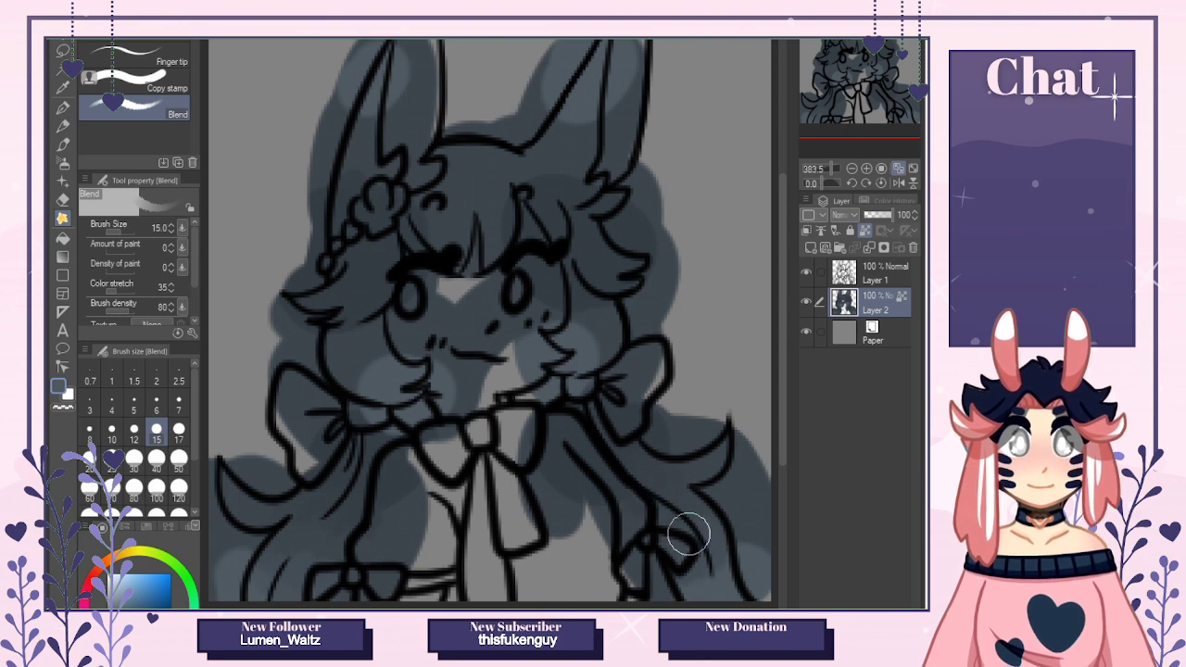
left_click_drag(370, 380, 336, 386)
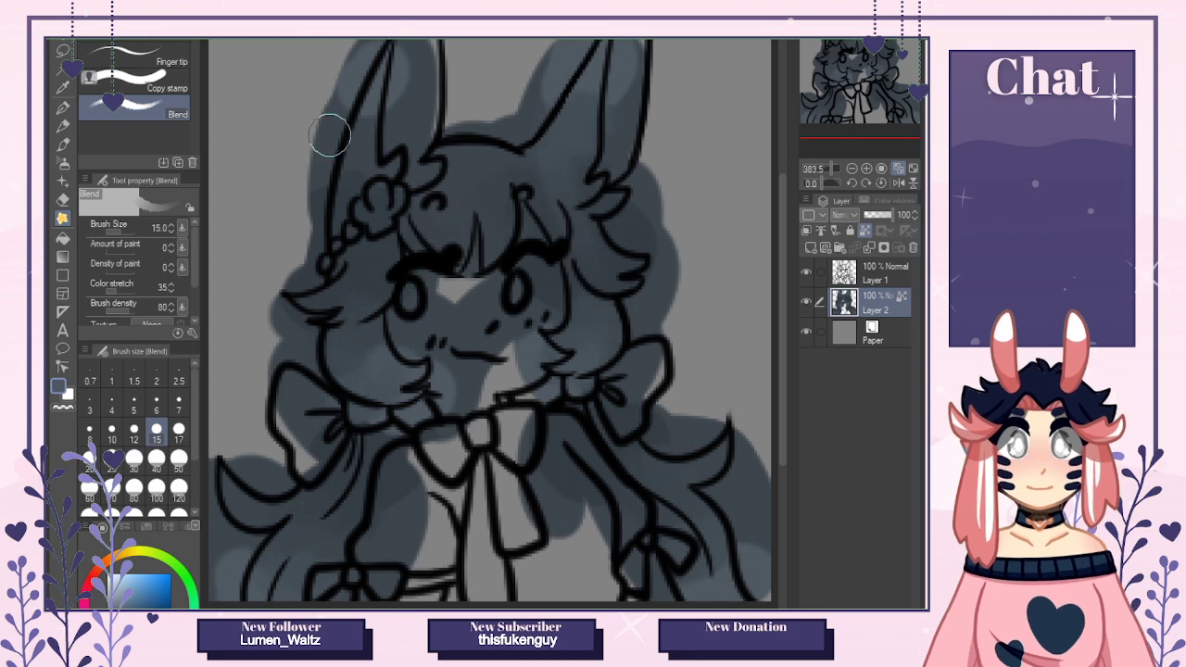
Paint small white highlights with the G-pen at size 8 across the bangs, side hair and both pigtails on the colour layer.
key("p")
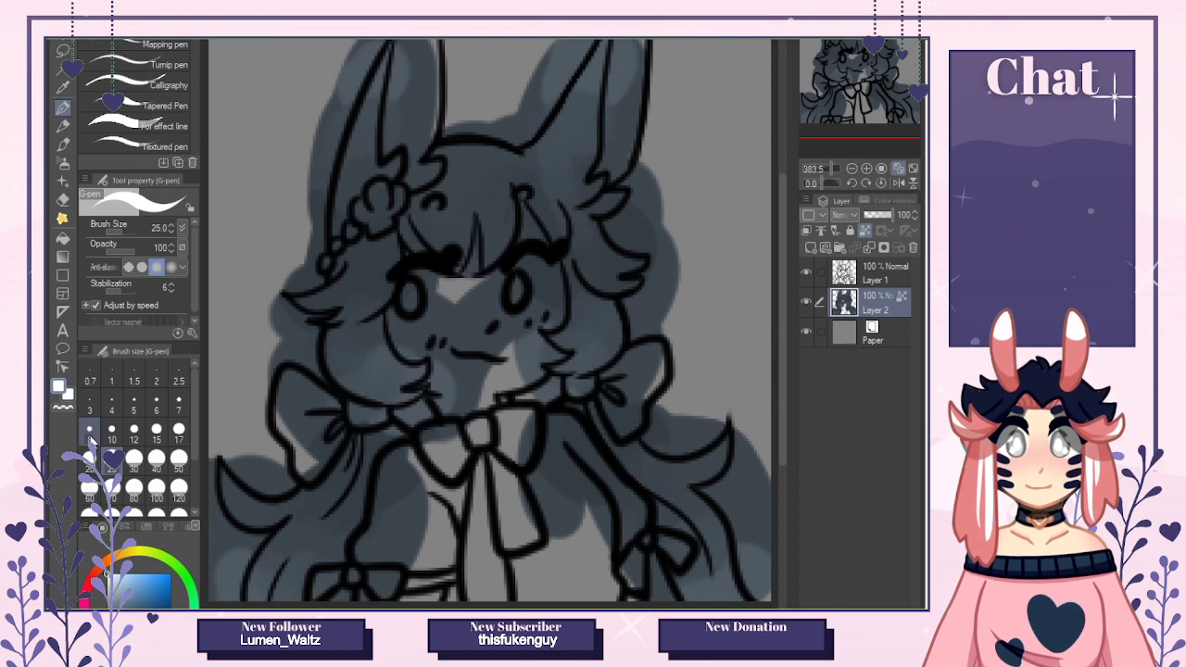
left_click(89, 432)
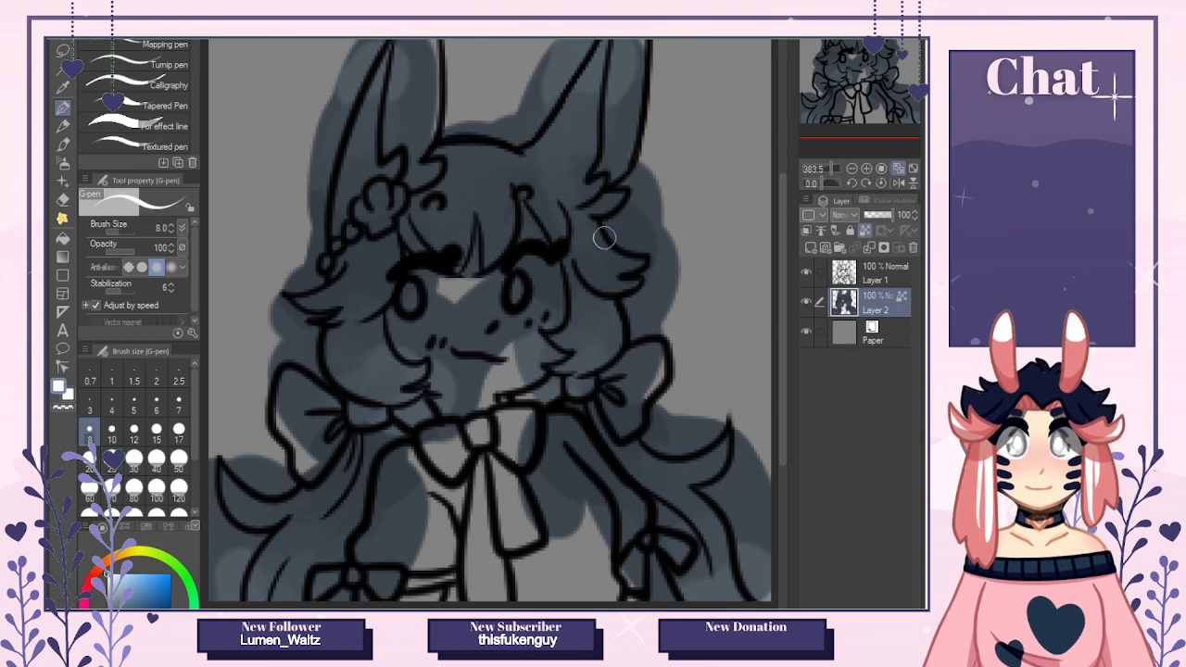
mouse_move(549, 187)
left_mouse_down()
mouse_move(400, 215)
mouse_move(428, 202)
left_mouse_up()
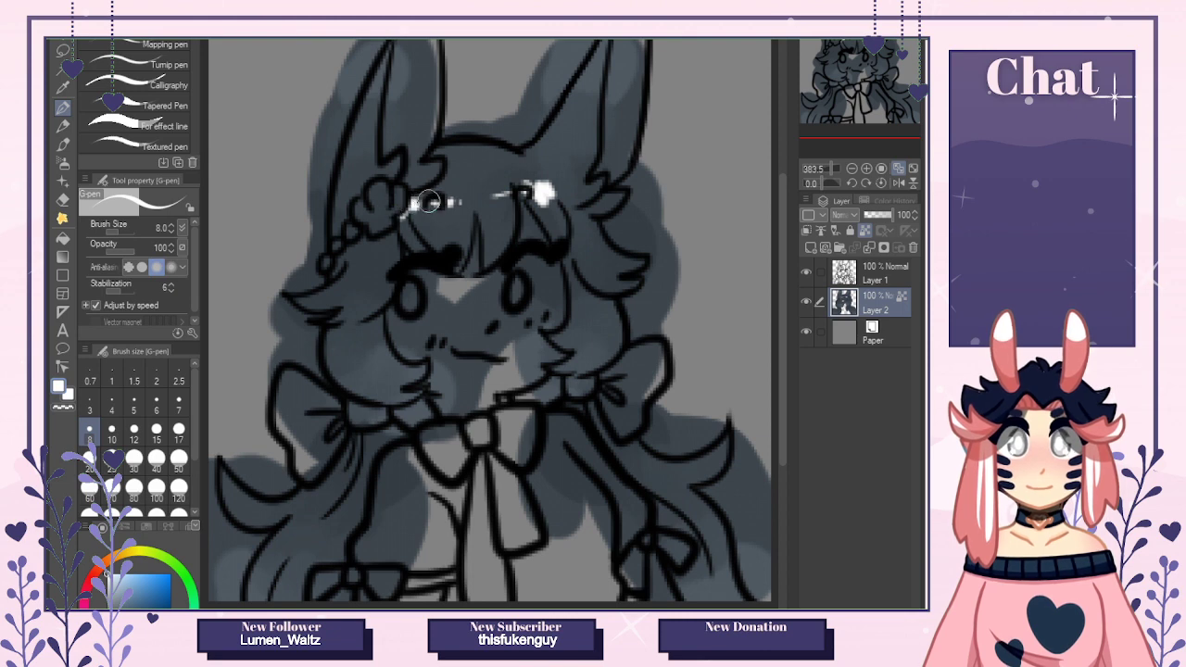
left_click_drag(324, 361, 368, 352)
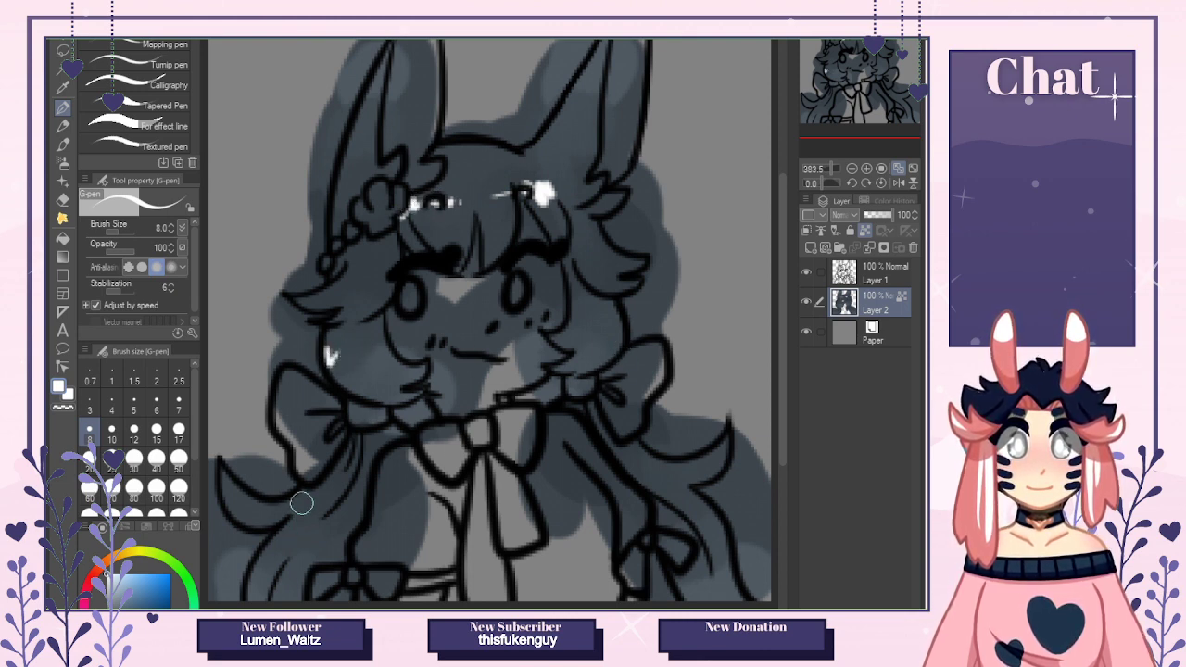
mouse_move(302, 501)
left_mouse_down()
mouse_move(286, 509)
mouse_move(344, 537)
left_mouse_up()
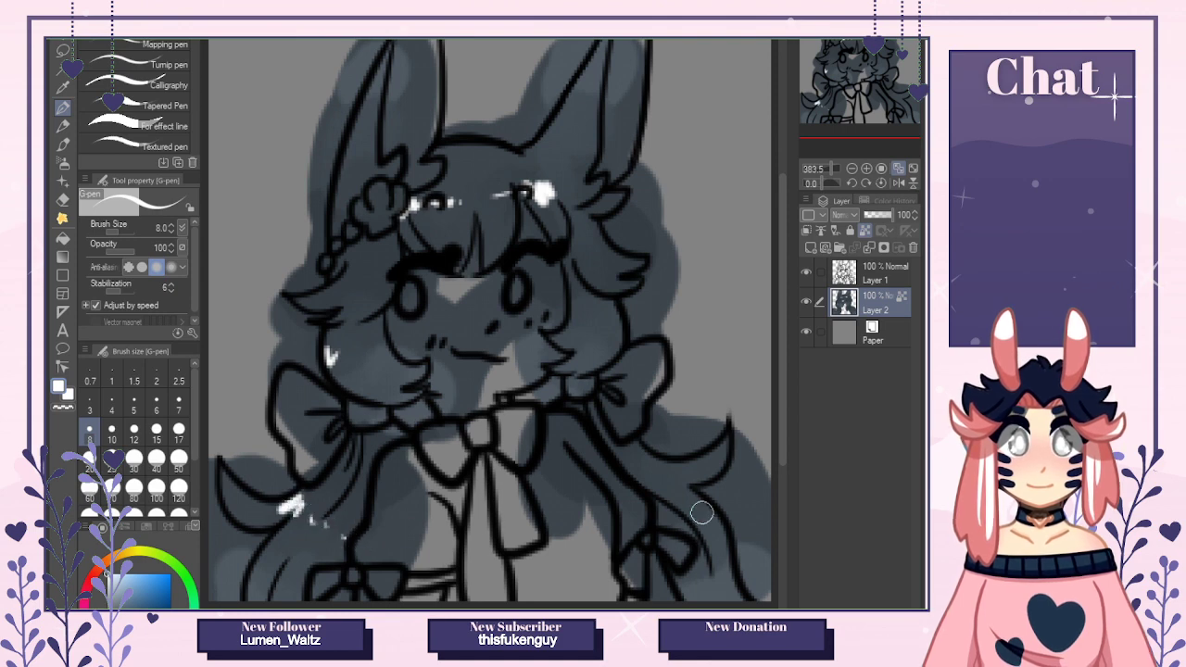
left_click_drag(700, 501, 676, 517)
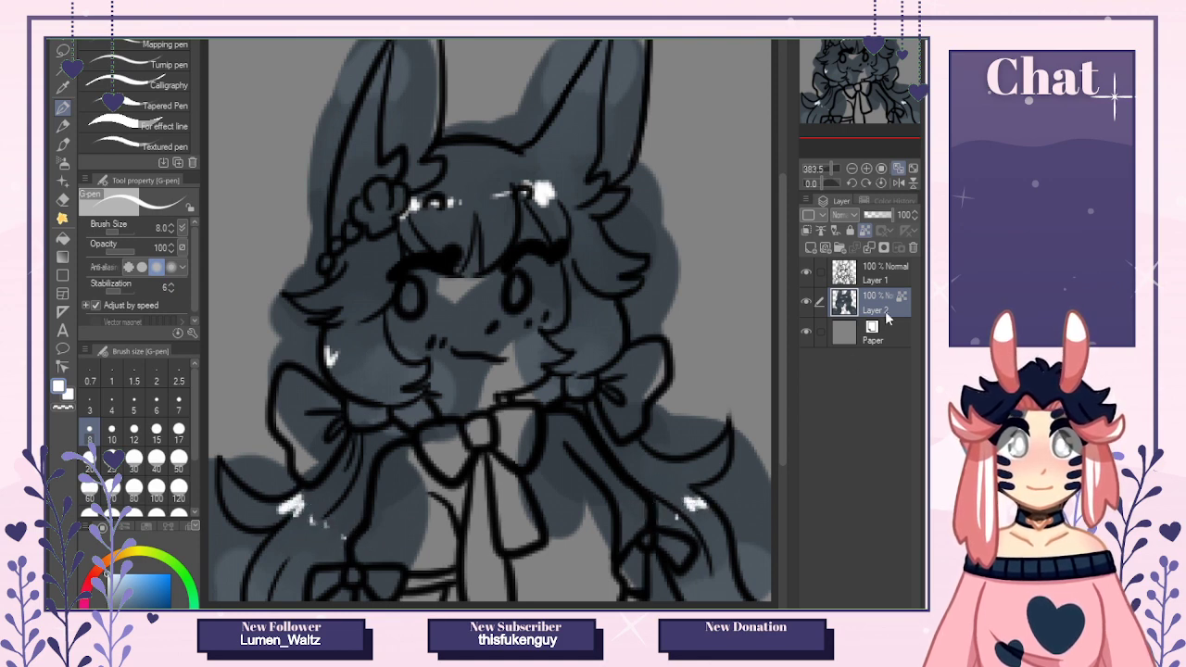
left_click(861, 281)
key("e")
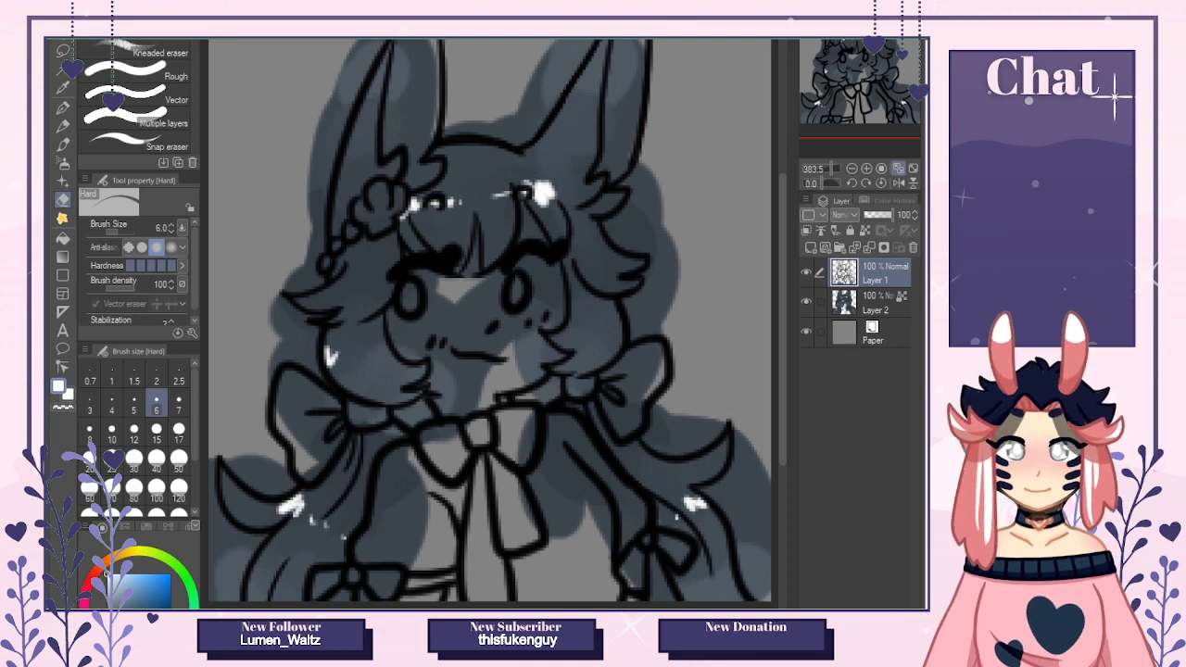
key("ctrl+Tab")
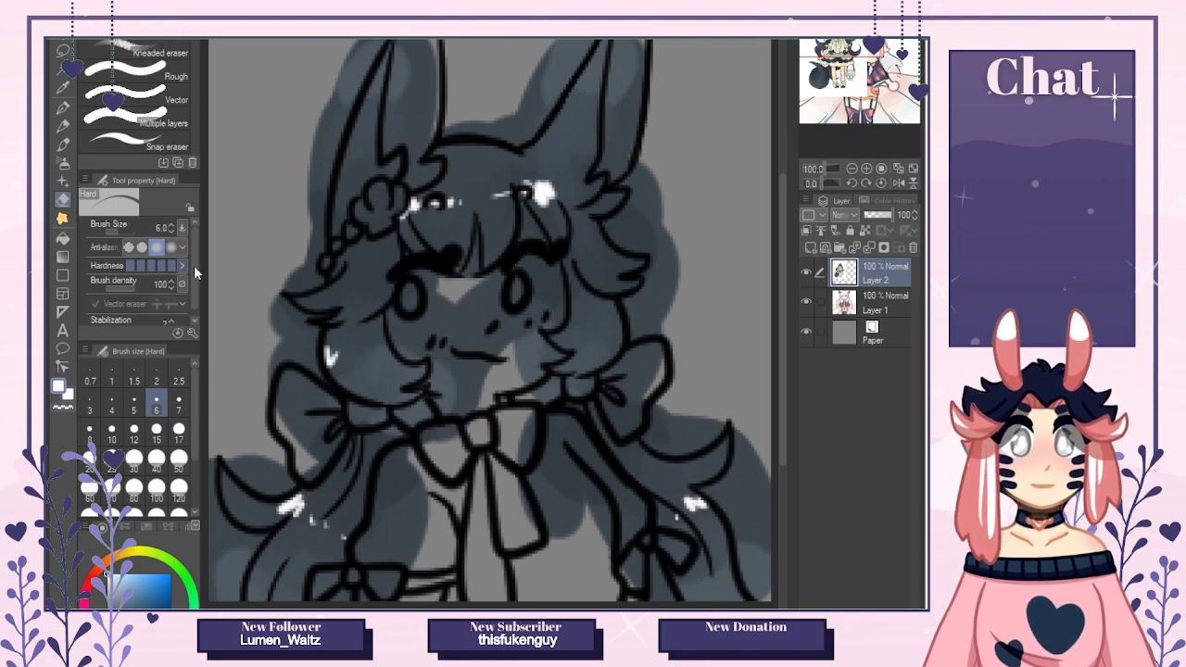
key("ctrl+Tab")
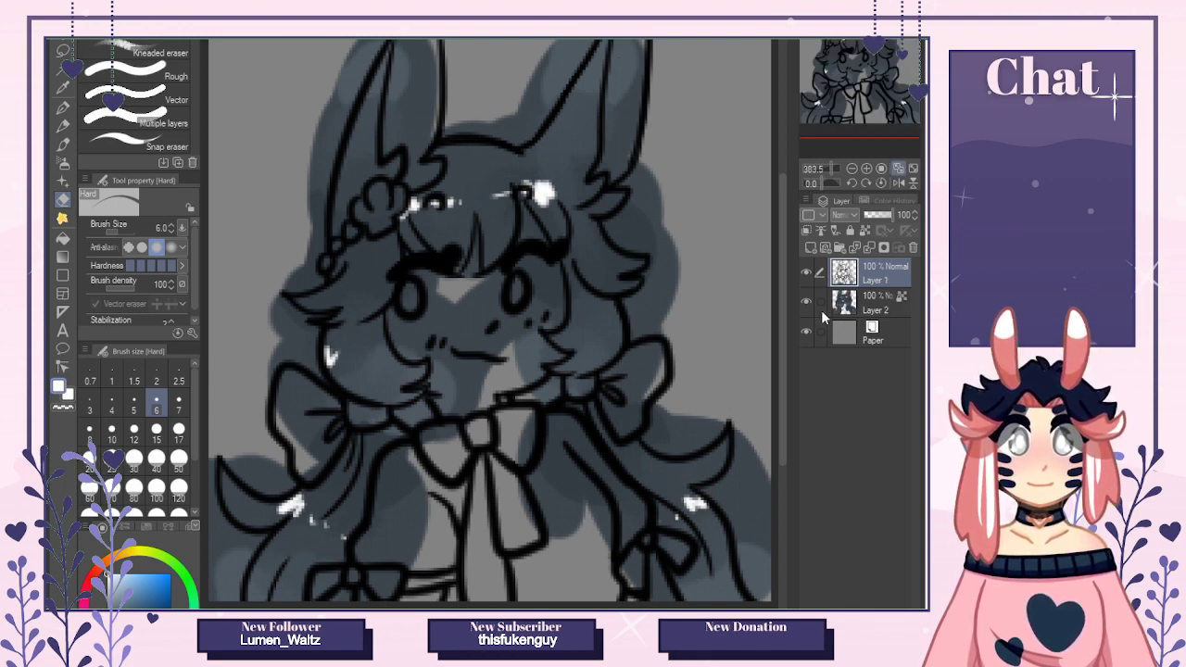
left_click(854, 309)
left_click(62, 217)
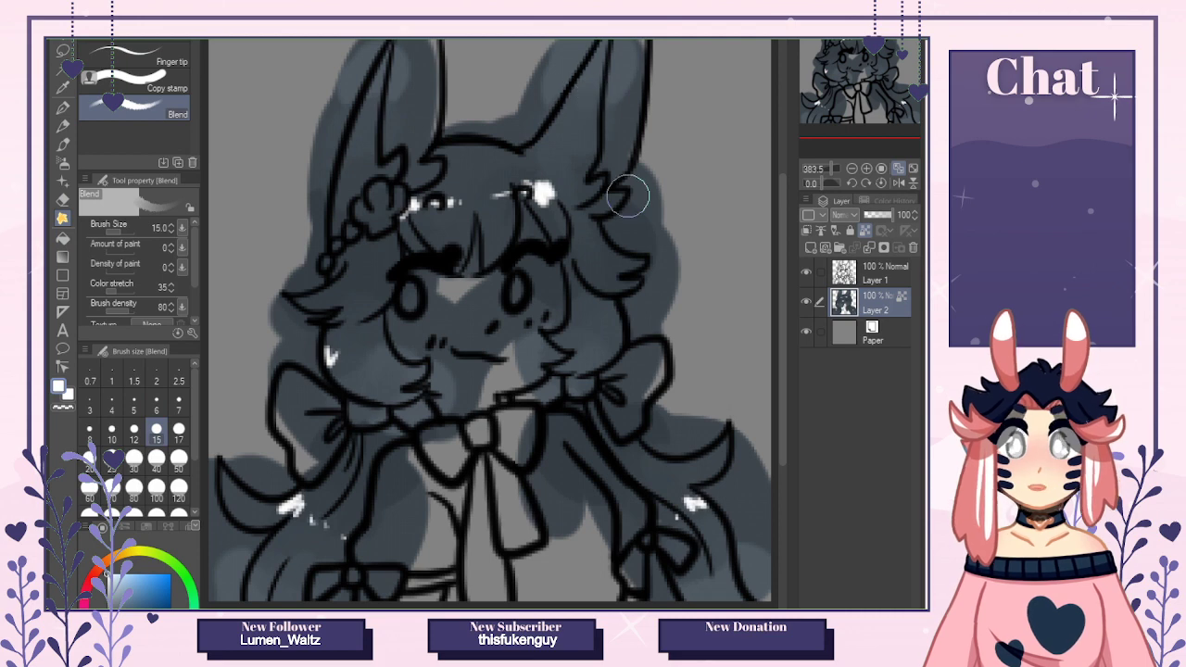
Fill the inside of the left ear with the reference's pale yellow at size 8, then sample the ear's dark blue-grey.
key("ctrl+Tab")
key("p")
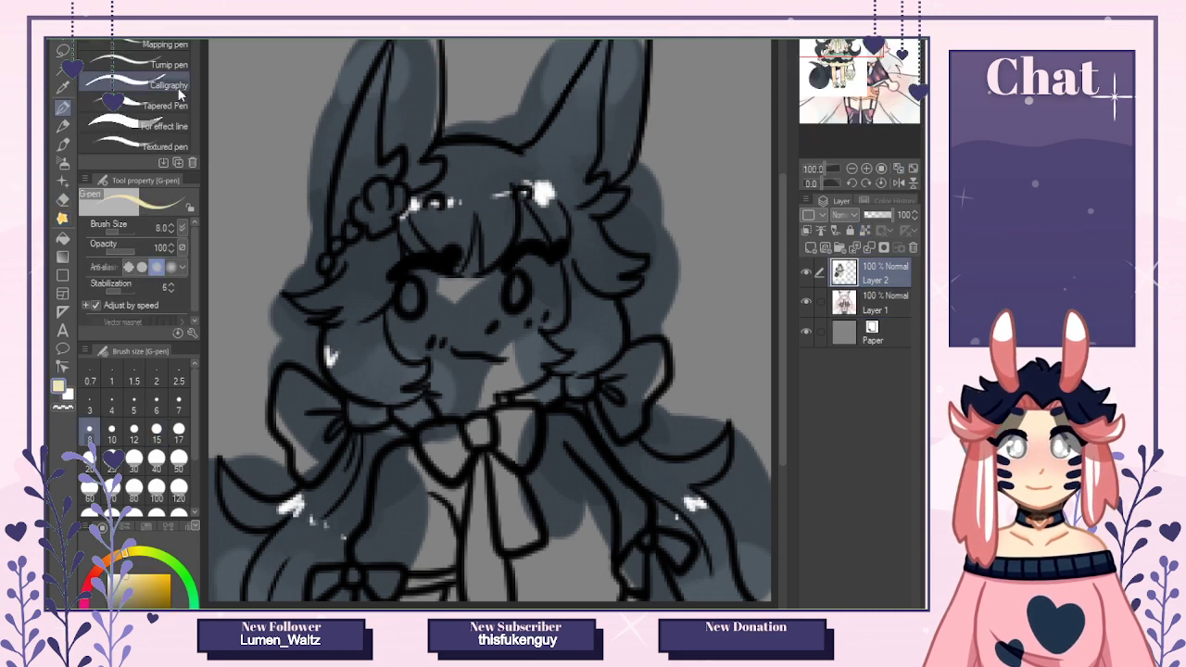
left_click(413, 183)
mouse_move(426, 174)
left_mouse_down()
mouse_move(408, 183)
mouse_move(420, 152)
mouse_move(410, 135)
mouse_move(415, 157)
mouse_move(384, 139)
mouse_move(396, 47)
mouse_move(415, 55)
mouse_move(421, 93)
mouse_move(408, 111)
mouse_move(434, 45)
left_mouse_up()
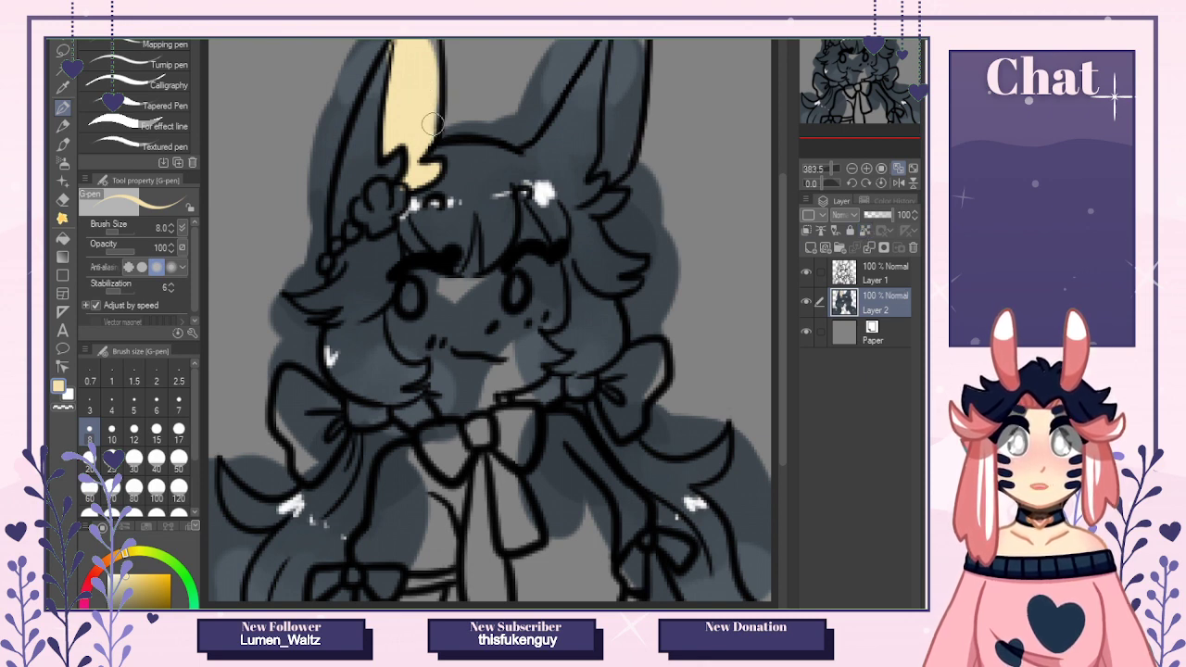
left_click_drag(437, 128, 434, 48)
left_click(374, 74, "alt")
left_click(364, 68, "alt")
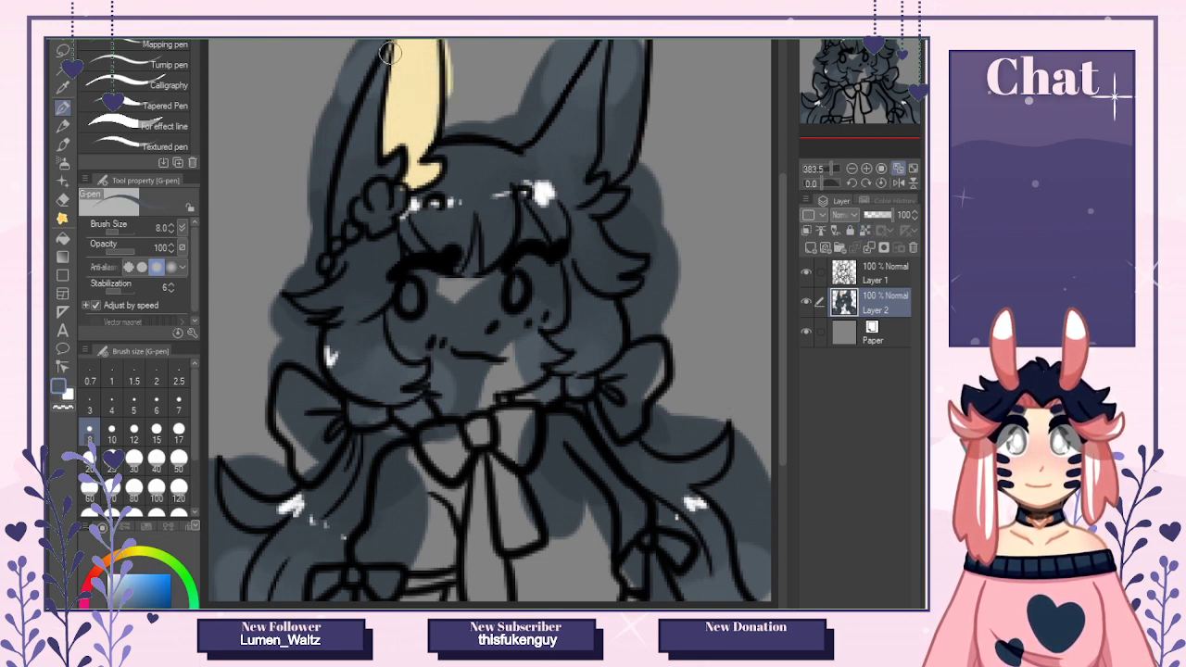
Paint the inside of the second ear cream-yellow to match the first, and pick a paler cream from the reference for highlights.
left_click(398, 74, "alt")
mouse_move(597, 209)
left_mouse_down()
mouse_move(633, 195)
mouse_move(609, 195)
mouse_move(607, 171)
mouse_move(596, 171)
mouse_move(614, 181)
mouse_move(615, 142)
mouse_move(600, 165)
mouse_move(614, 120)
mouse_move(613, 151)
mouse_move(615, 88)
mouse_move(615, 111)
mouse_move(640, 78)
left_mouse_up()
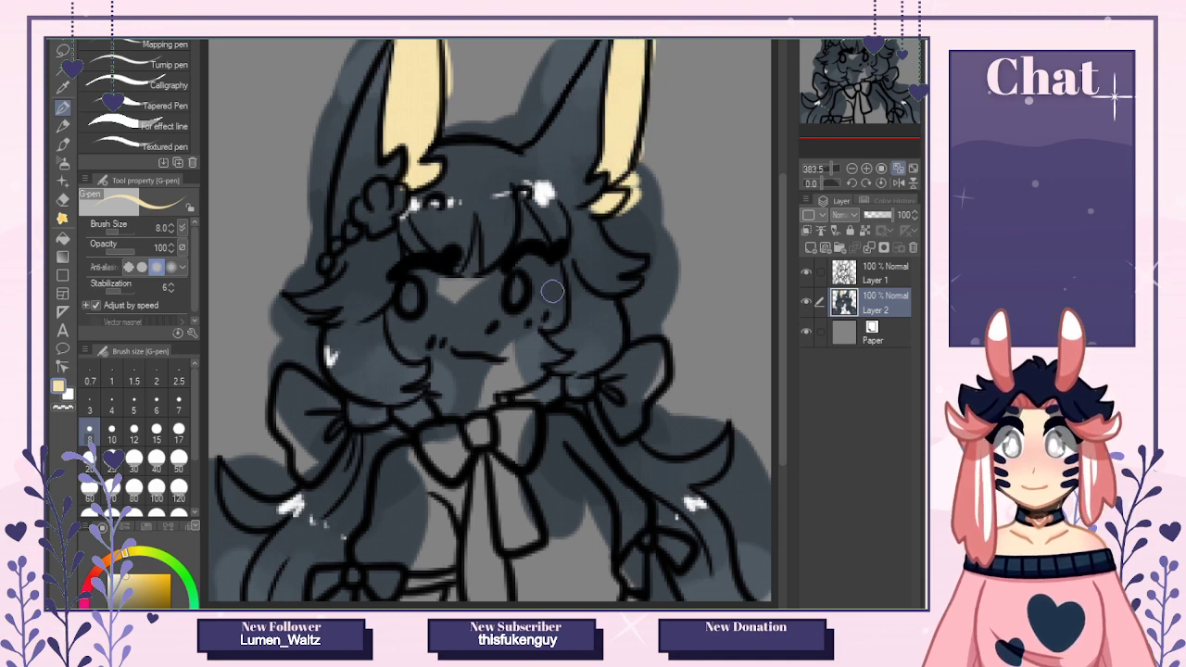
key("ctrl+Tab")
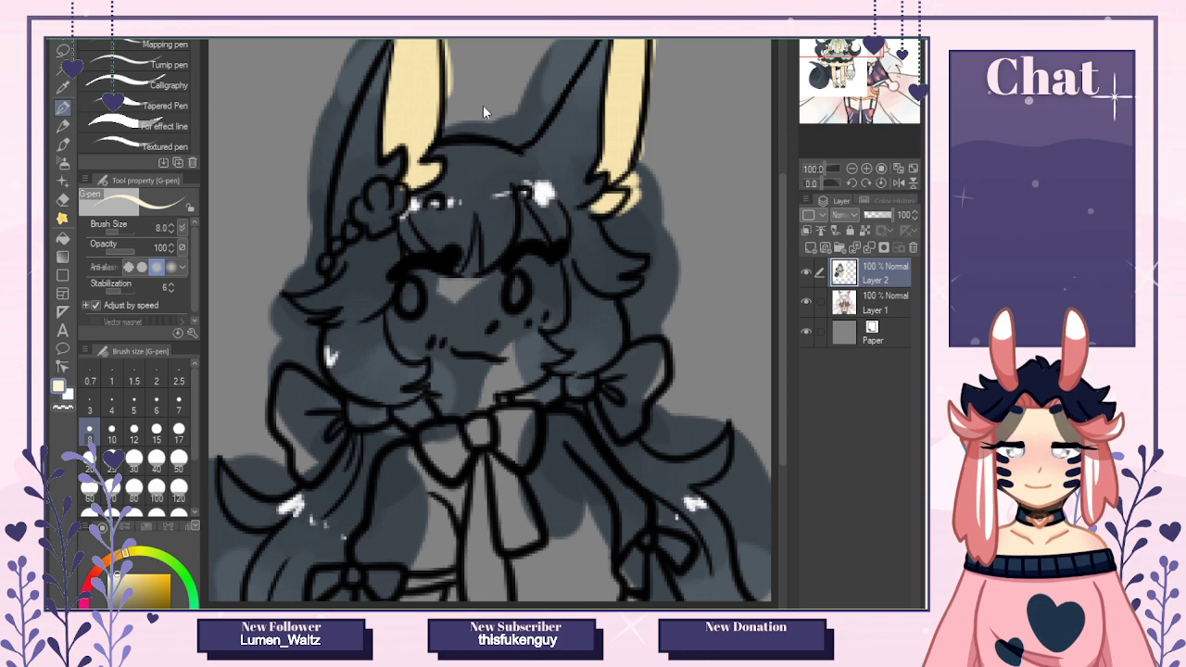
key("ctrl+Tab")
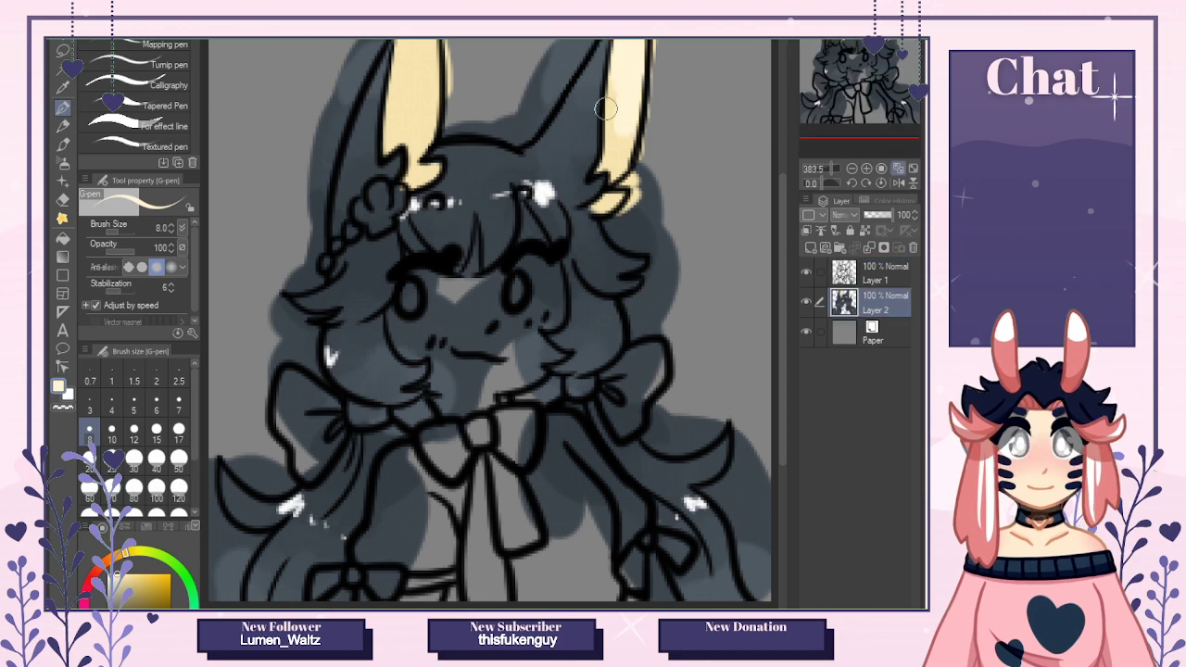
Lock the colour layer's transparent pixels and soften the cream tones inside both ears with the Blend tool.
left_click(865, 231)
key("j")
mouse_move(408, 69)
left_mouse_down()
mouse_move(425, 95)
mouse_move(421, 123)
left_mouse_up()
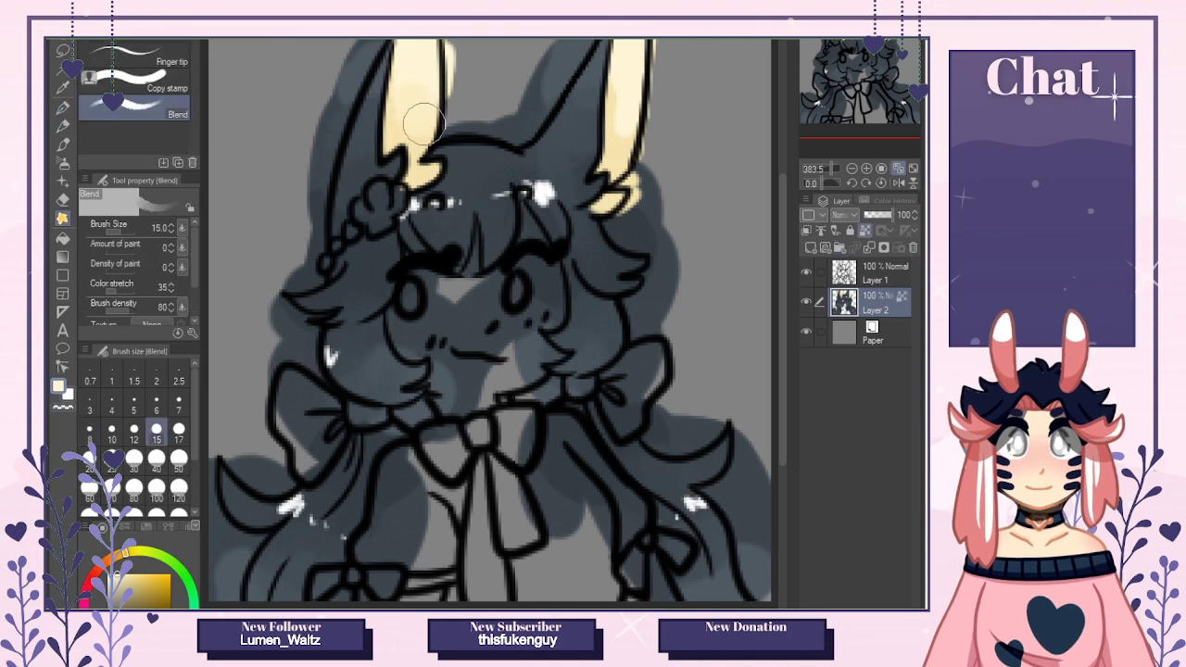
left_click_drag(628, 127, 629, 144)
Dab white G-pen highlights inside both ears, and unlock the layer's transparent pixels.
key("p")
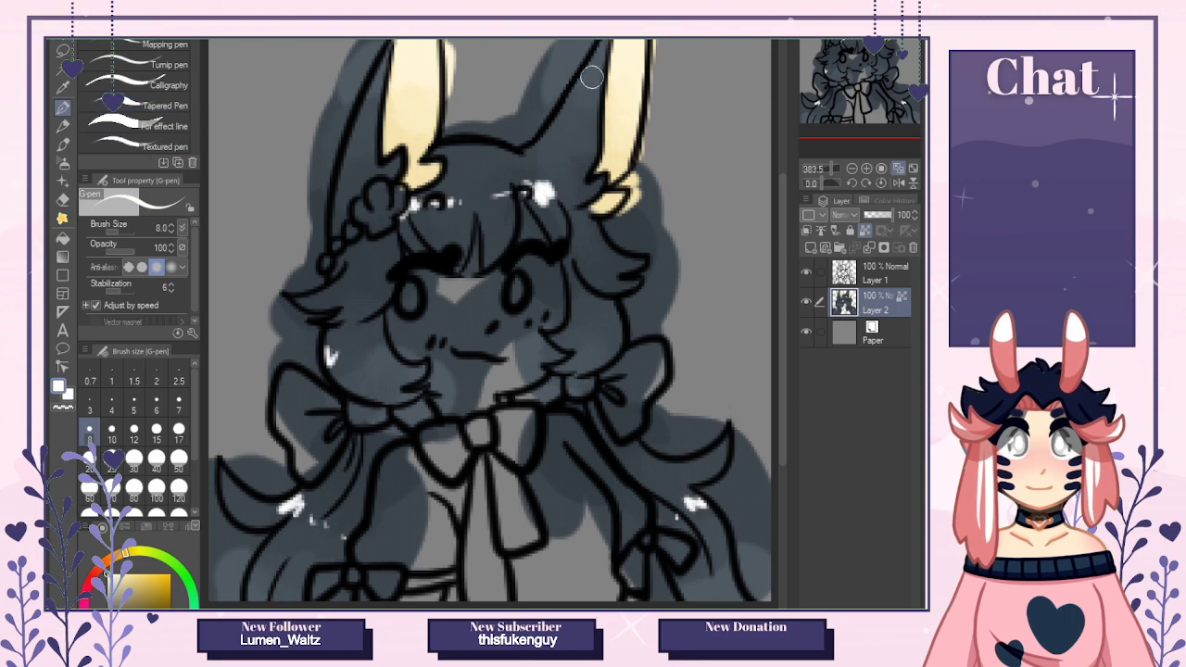
left_click(636, 68)
left_click(639, 105)
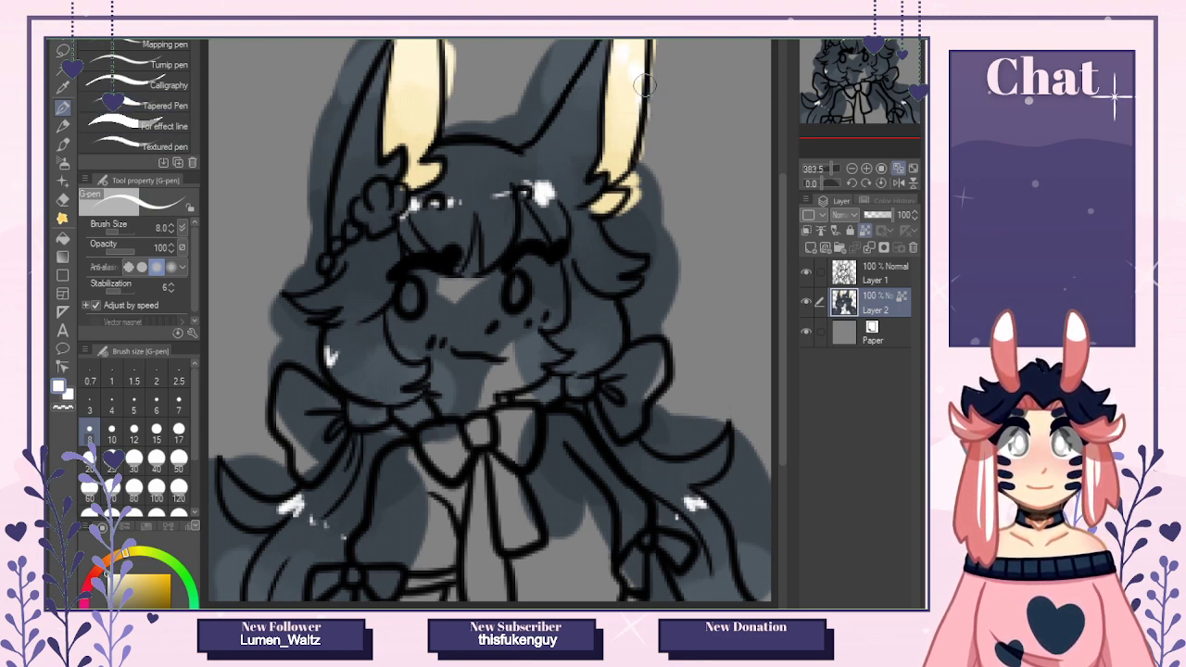
left_click_drag(635, 91, 637, 113)
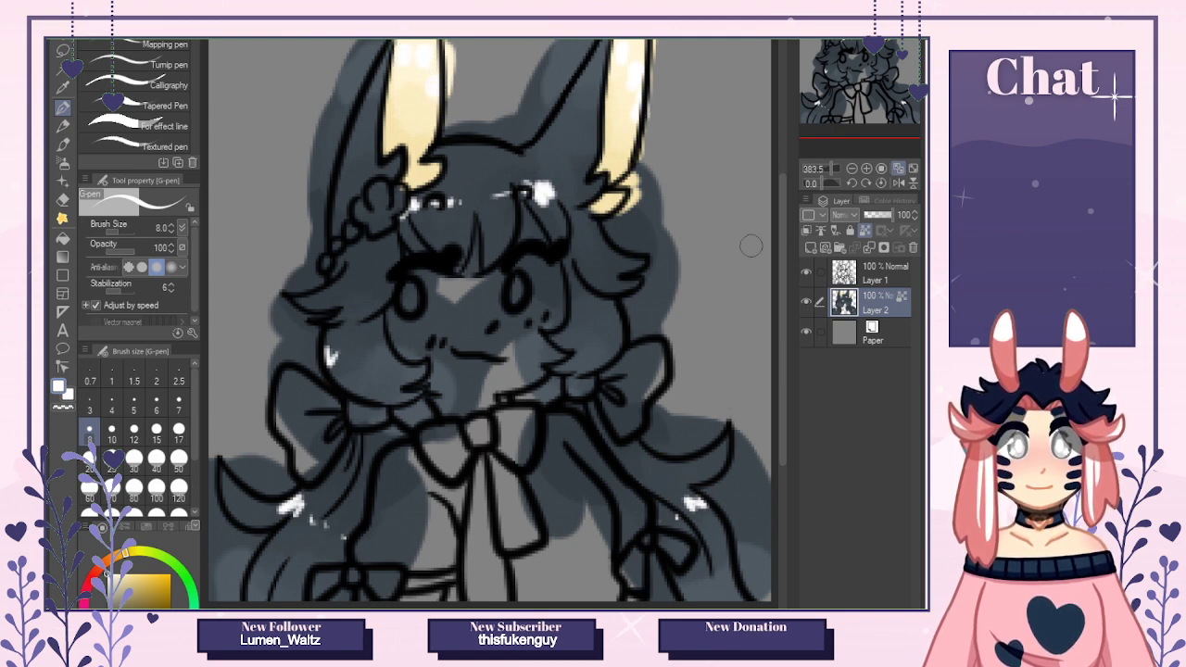
left_click(865, 232)
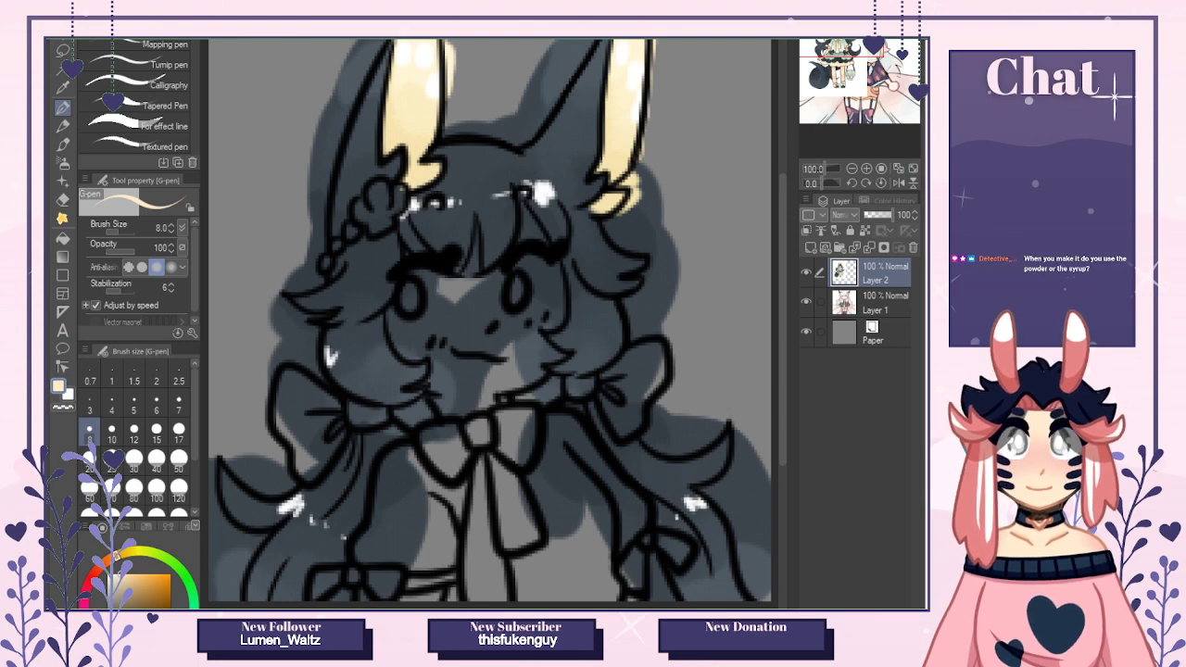
Paint the character's cheek, chin and neck with the light peach skin tone from the reference.
left_click(404, 320)
mouse_move(397, 317)
left_mouse_down()
mouse_move(410, 353)
mouse_move(435, 350)
left_mouse_up()
mouse_move(414, 272)
left_mouse_down()
mouse_move(454, 307)
mouse_move(411, 282)
mouse_move(401, 315)
mouse_move(407, 304)
mouse_move(434, 341)
mouse_move(439, 396)
mouse_move(442, 371)
mouse_move(479, 411)
mouse_move(487, 384)
mouse_move(531, 376)
mouse_move(560, 353)
mouse_move(533, 353)
mouse_move(554, 334)
left_mouse_up()
Fill the rest of the face with the peach skin tone, including the gaps between the bangs.
left_click(556, 336, "alt")
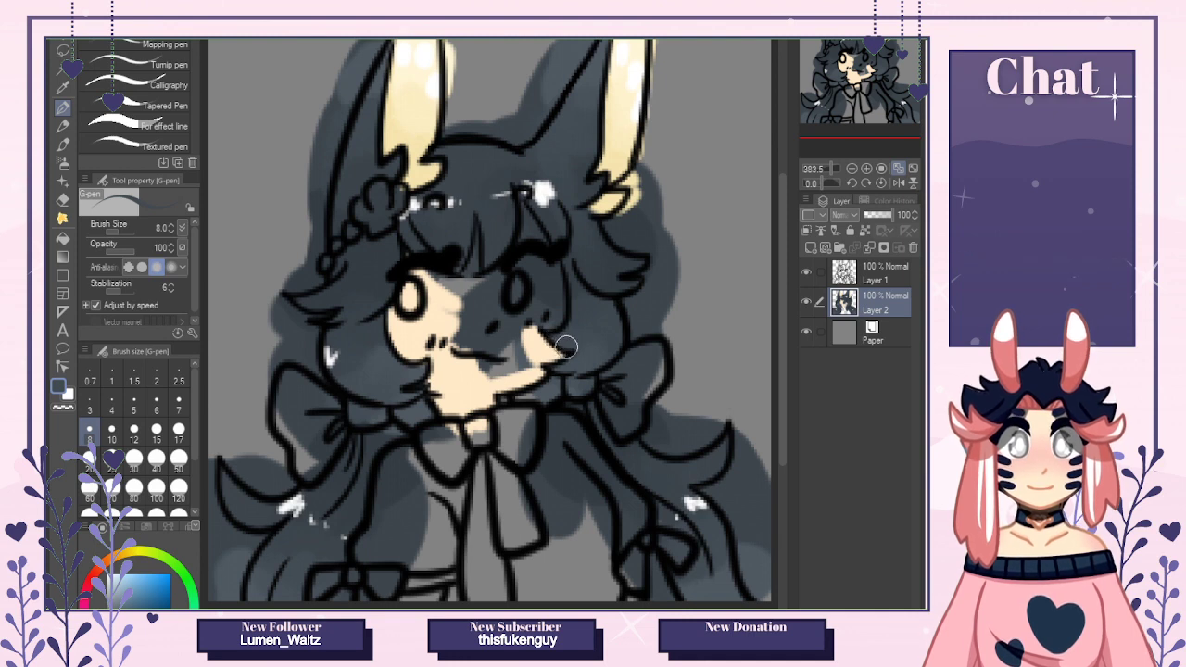
left_click(481, 361, "alt")
left_click(415, 339, "alt")
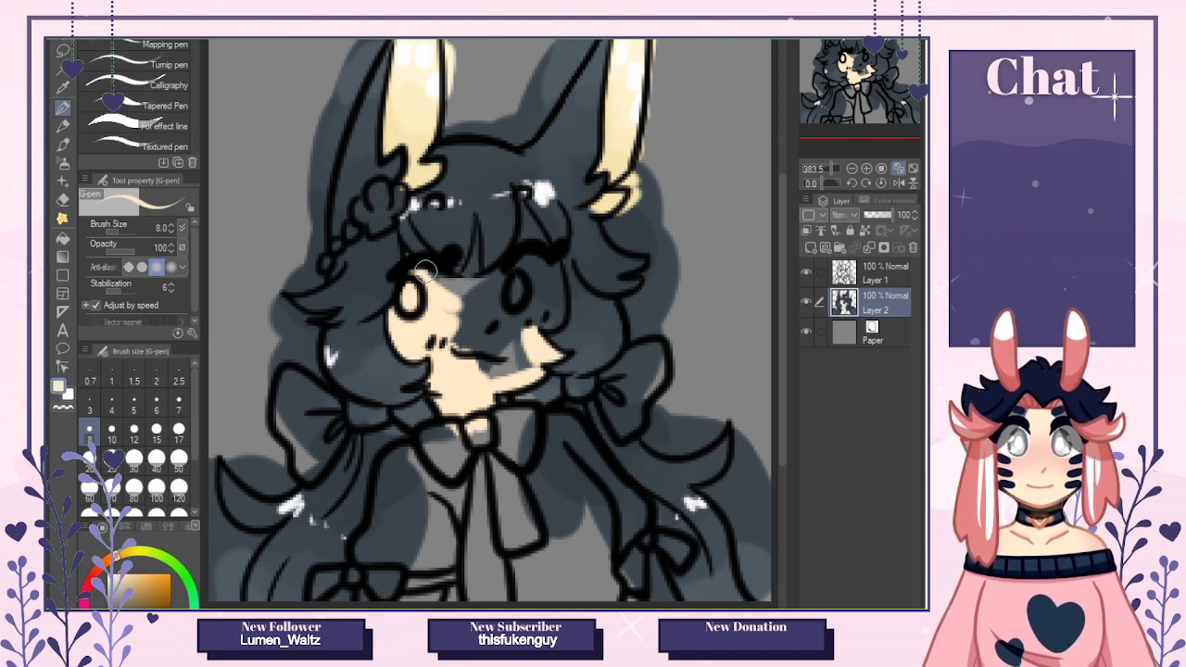
left_click_drag(428, 274, 472, 284)
mouse_move(478, 232)
left_mouse_down()
mouse_move(460, 285)
mouse_move(476, 299)
left_mouse_up()
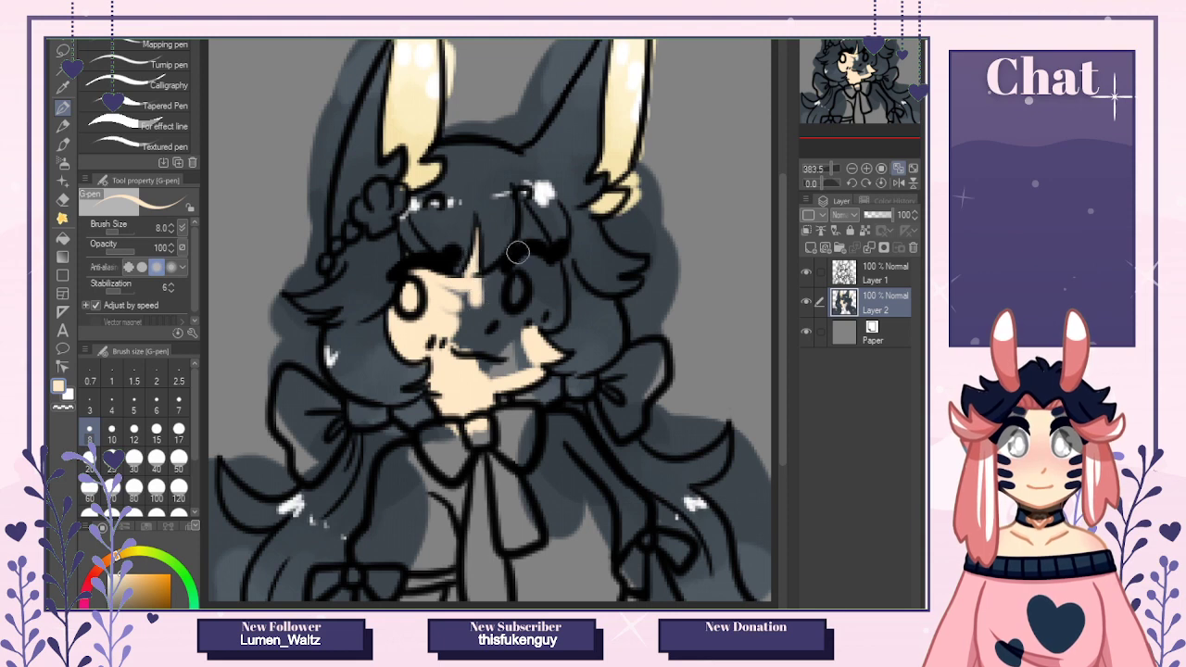
mouse_move(523, 205)
left_mouse_down()
mouse_move(558, 296)
mouse_move(545, 322)
mouse_move(558, 307)
mouse_move(530, 334)
mouse_move(541, 293)
mouse_move(531, 290)
mouse_move(486, 325)
mouse_move(478, 310)
mouse_move(514, 269)
mouse_move(480, 291)
mouse_move(496, 279)
mouse_move(434, 289)
mouse_move(465, 295)
mouse_move(465, 326)
mouse_move(448, 324)
mouse_move(465, 390)
mouse_move(504, 344)
mouse_move(562, 354)
left_mouse_up()
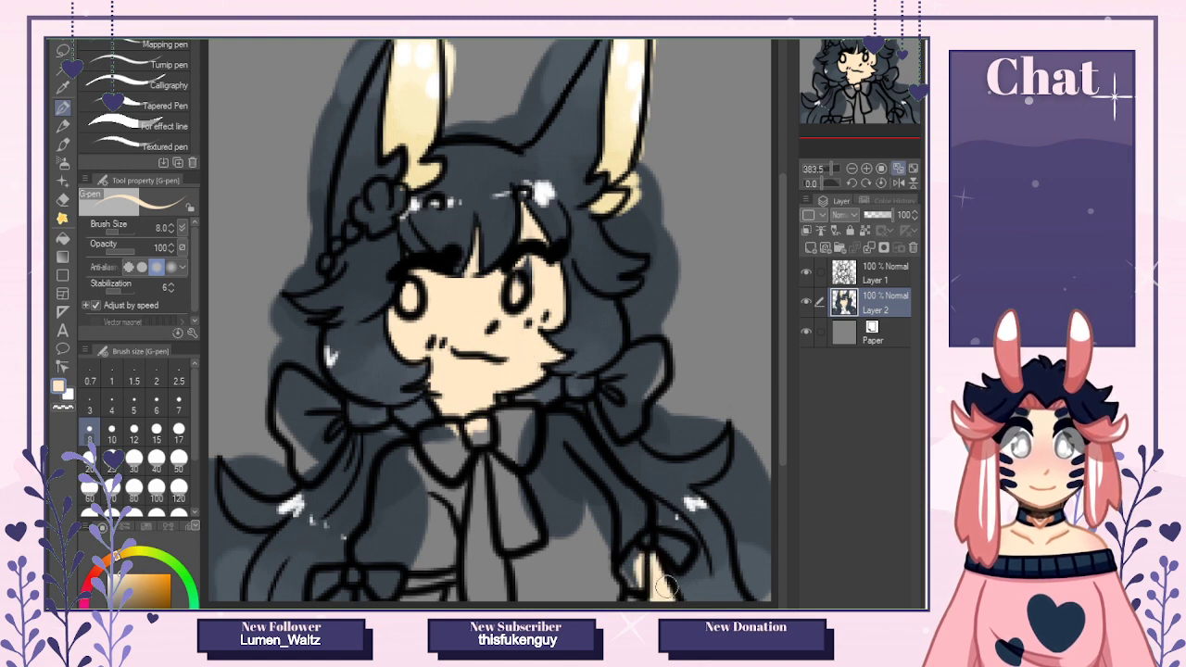
Paint the visible skin of both arms below the sleeve bows with the peach tone.
left_click_drag(640, 585, 635, 597)
left_click(561, 526, "alt")
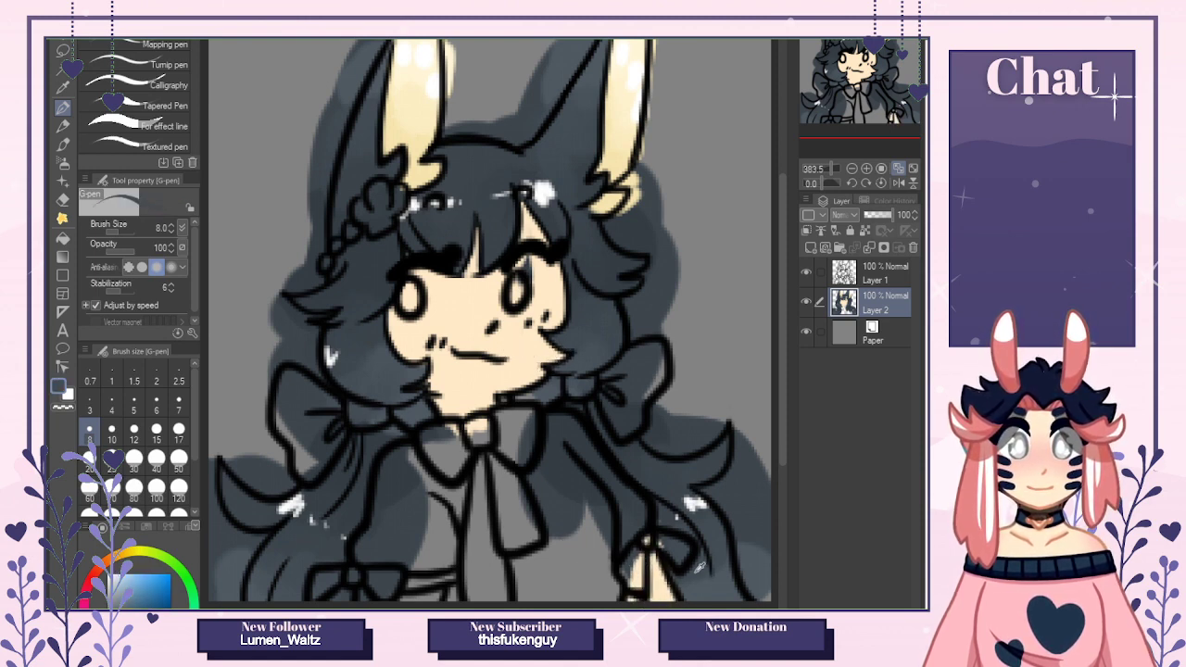
left_click(665, 568, "alt")
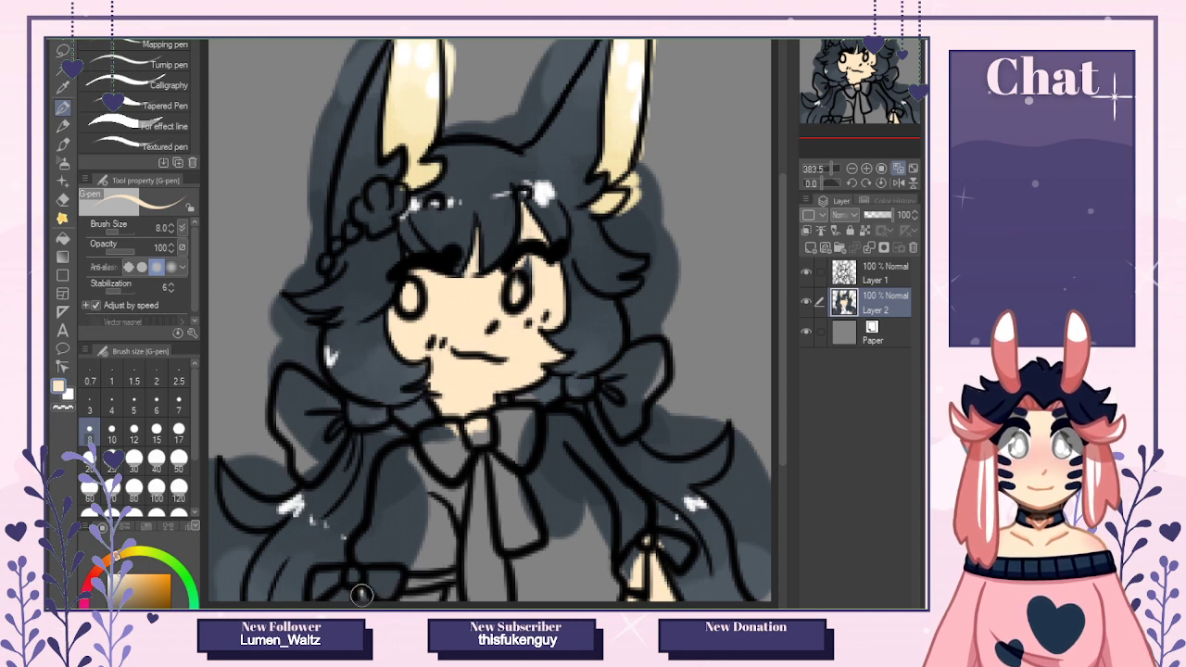
left_click_drag(362, 595, 432, 594)
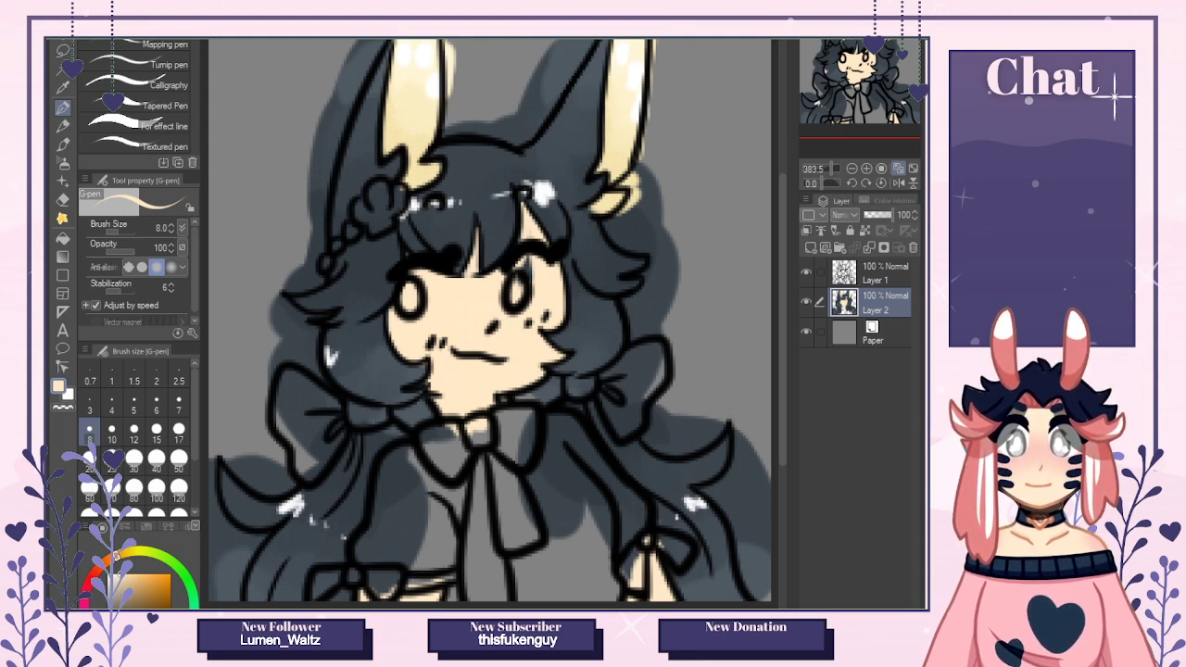
Pick the orange-pink blush colour from the reference and paint a blush patch on both cheeks.
key("ctrl+Tab")
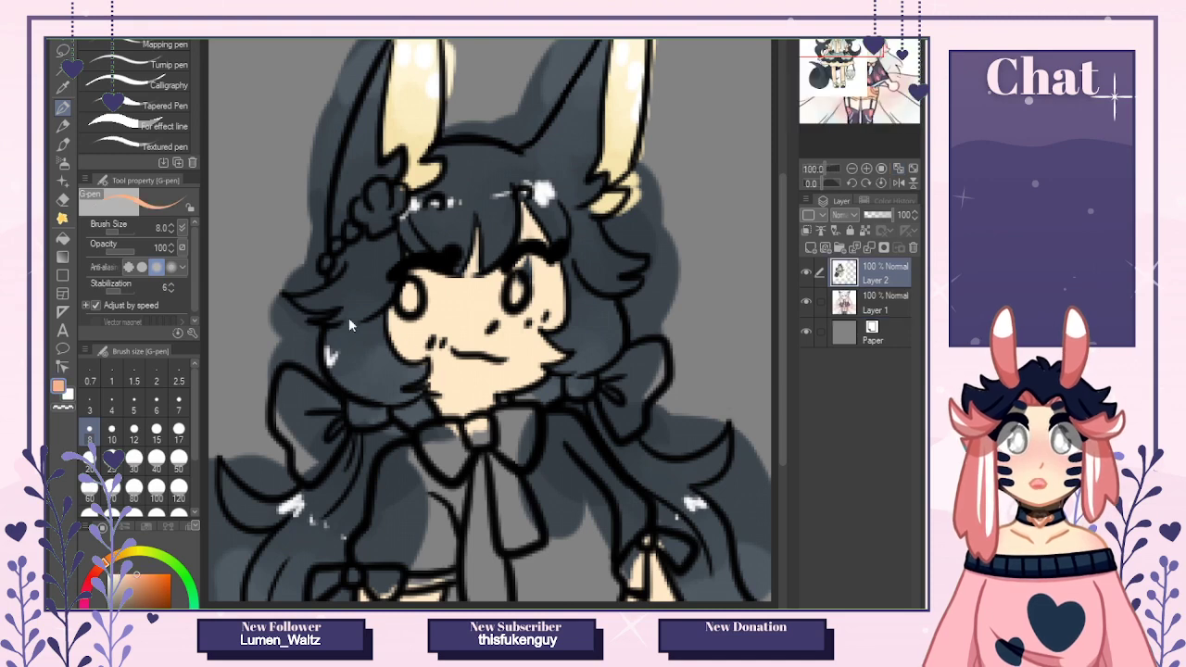
key("ctrl+Tab")
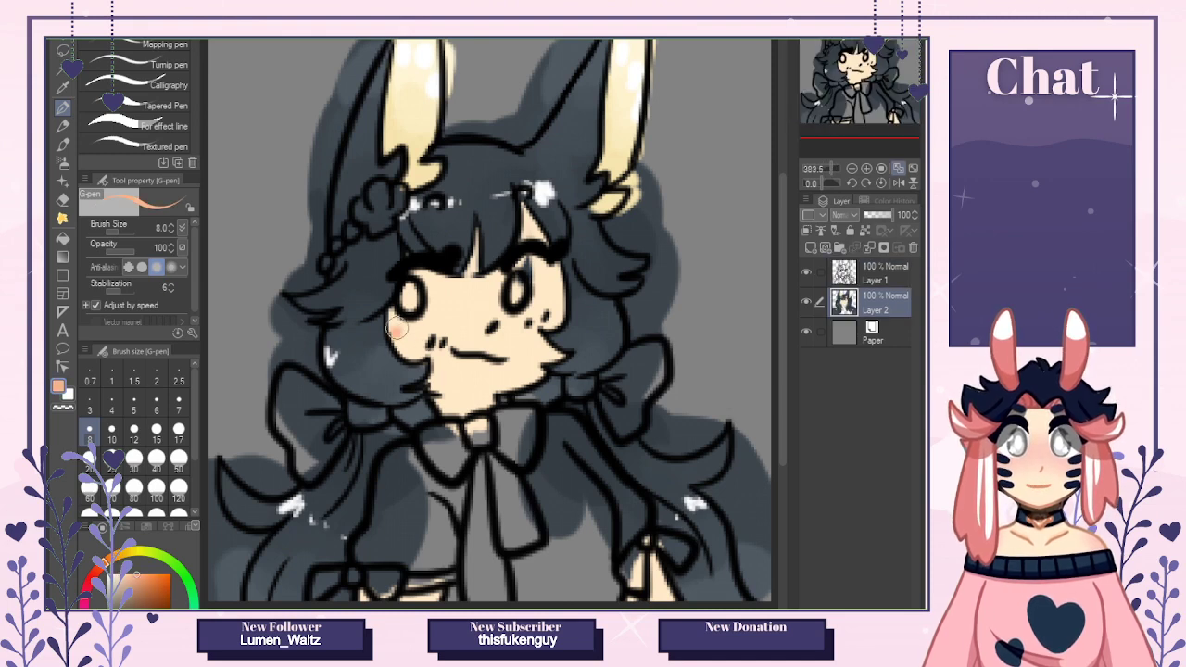
left_click_drag(397, 330, 428, 345)
left_click_drag(424, 337, 415, 360)
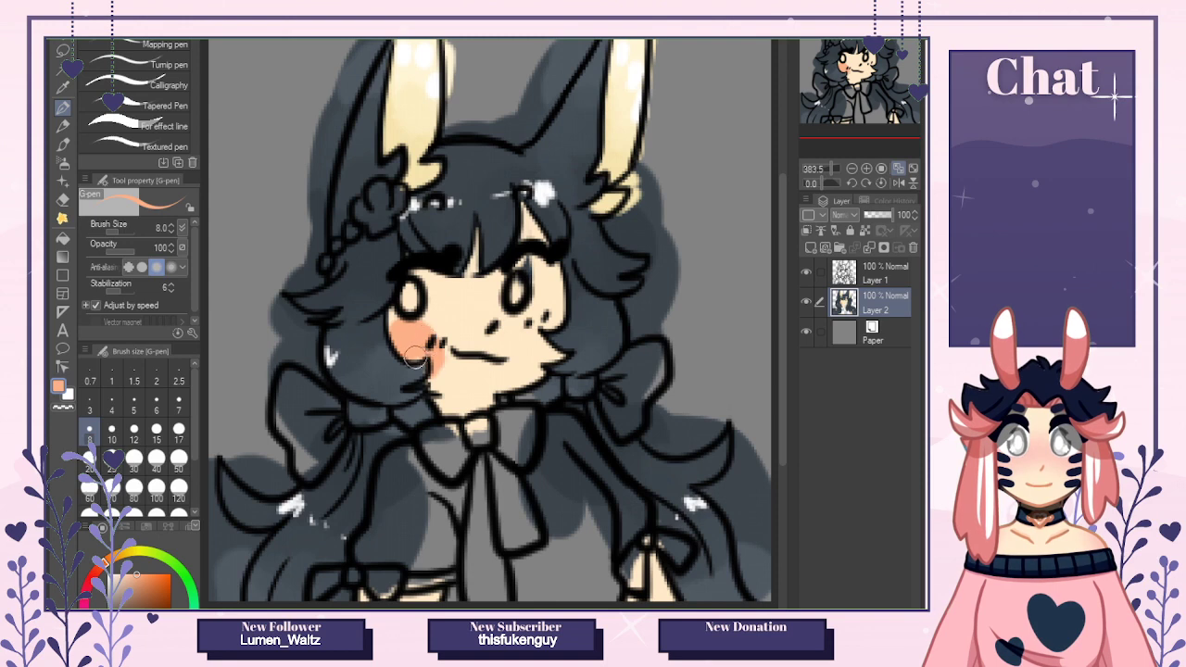
mouse_move(554, 318)
left_mouse_down()
mouse_move(522, 345)
mouse_move(555, 317)
mouse_move(531, 331)
mouse_move(535, 357)
mouse_move(536, 338)
mouse_move(560, 352)
mouse_move(524, 343)
left_mouse_up()
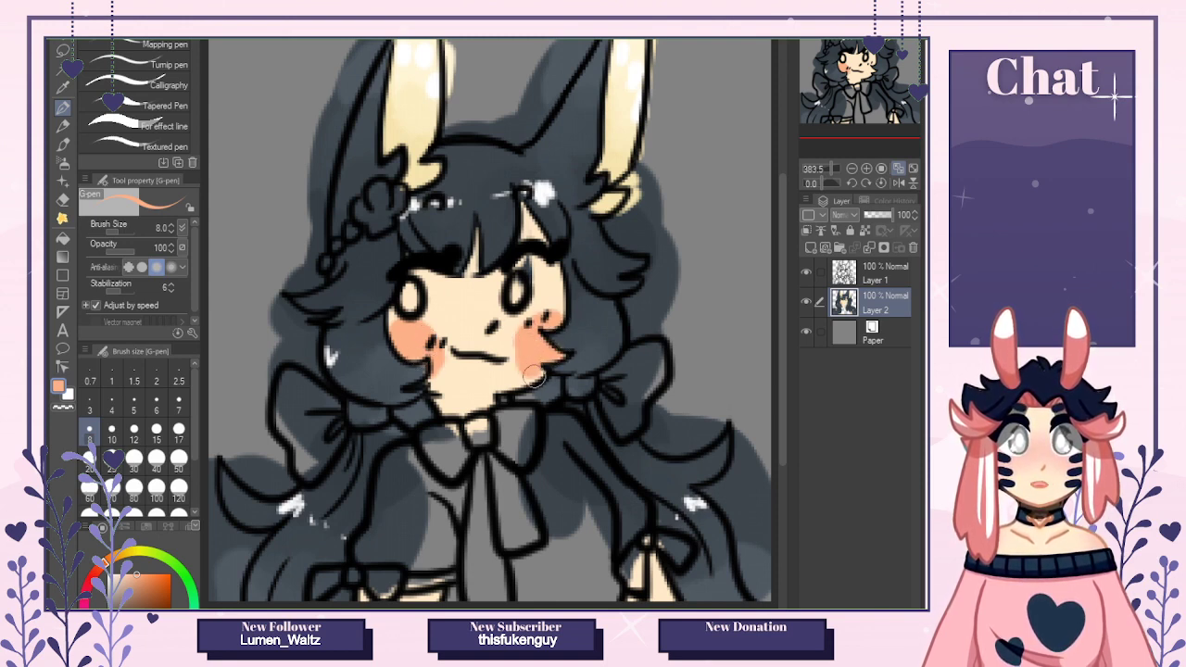
Soften the blush on both cheeks into the skin with the Blend tool, reducing its brush size to 10.
key("j")
left_click_drag(399, 295, 433, 343)
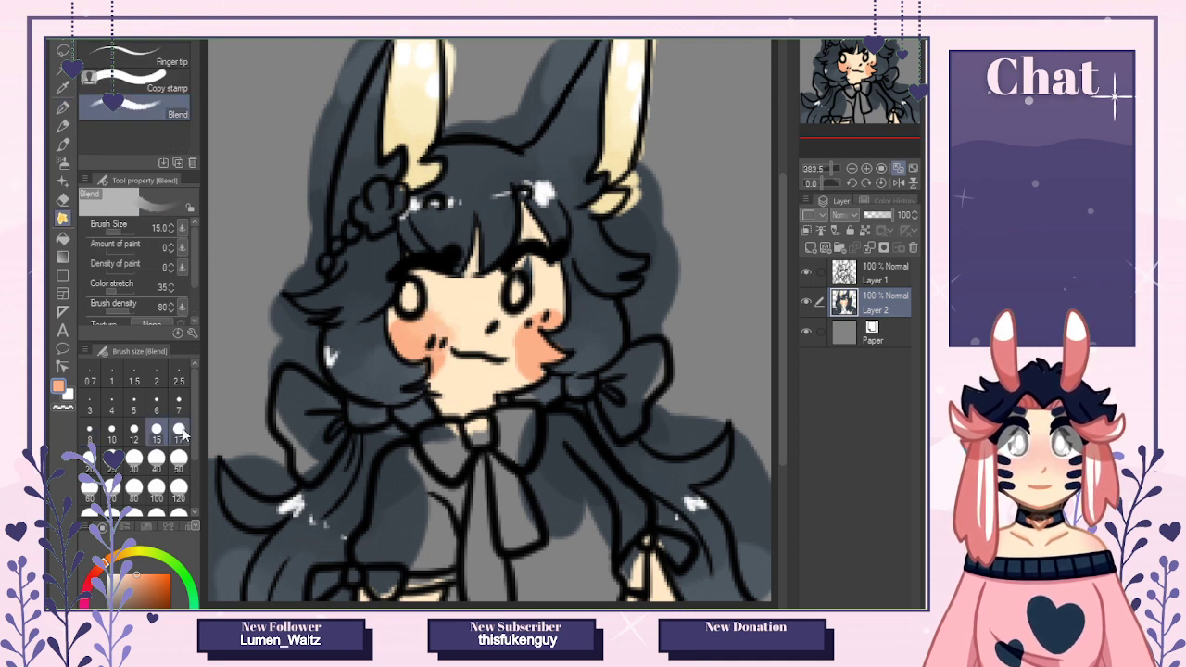
left_click(111, 432)
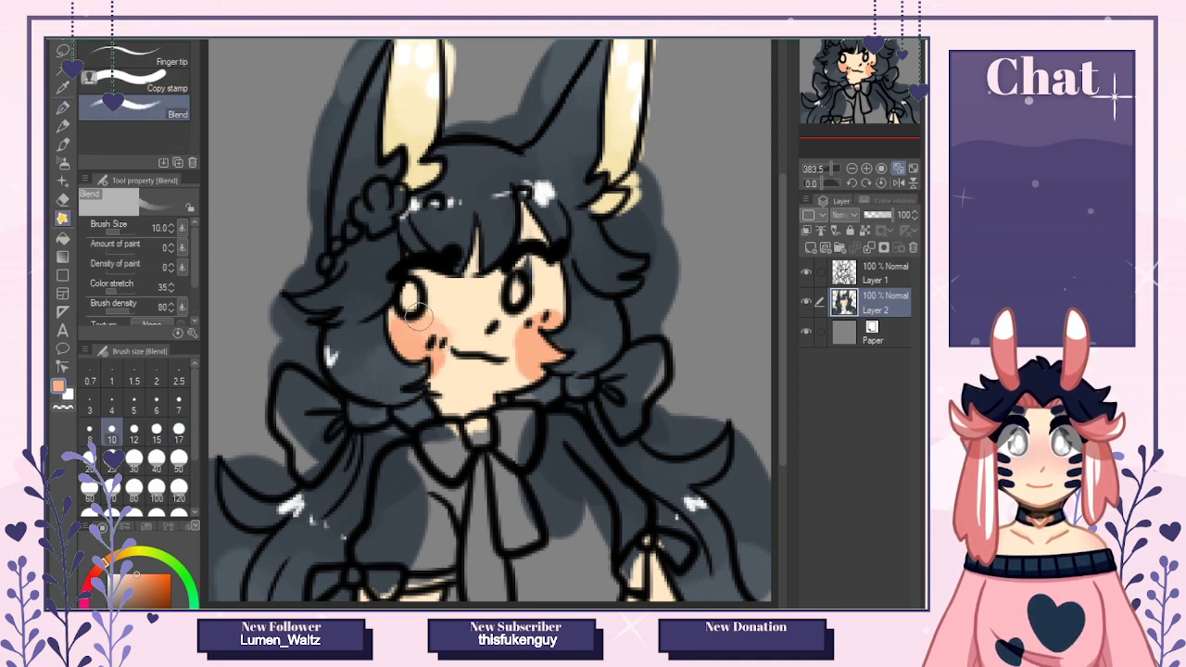
left_click_drag(416, 315, 453, 375)
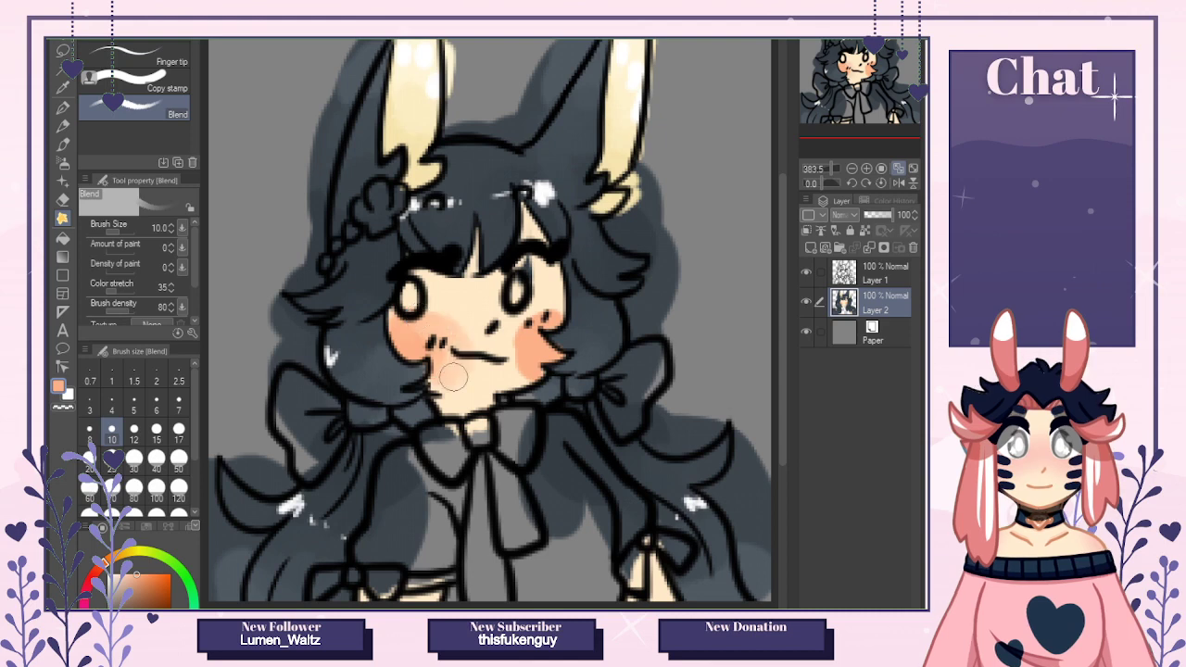
mouse_move(560, 319)
left_mouse_down()
mouse_move(541, 315)
mouse_move(518, 339)
mouse_move(510, 364)
mouse_move(521, 375)
mouse_move(506, 381)
left_mouse_up()
left_click_drag(505, 337, 554, 305)
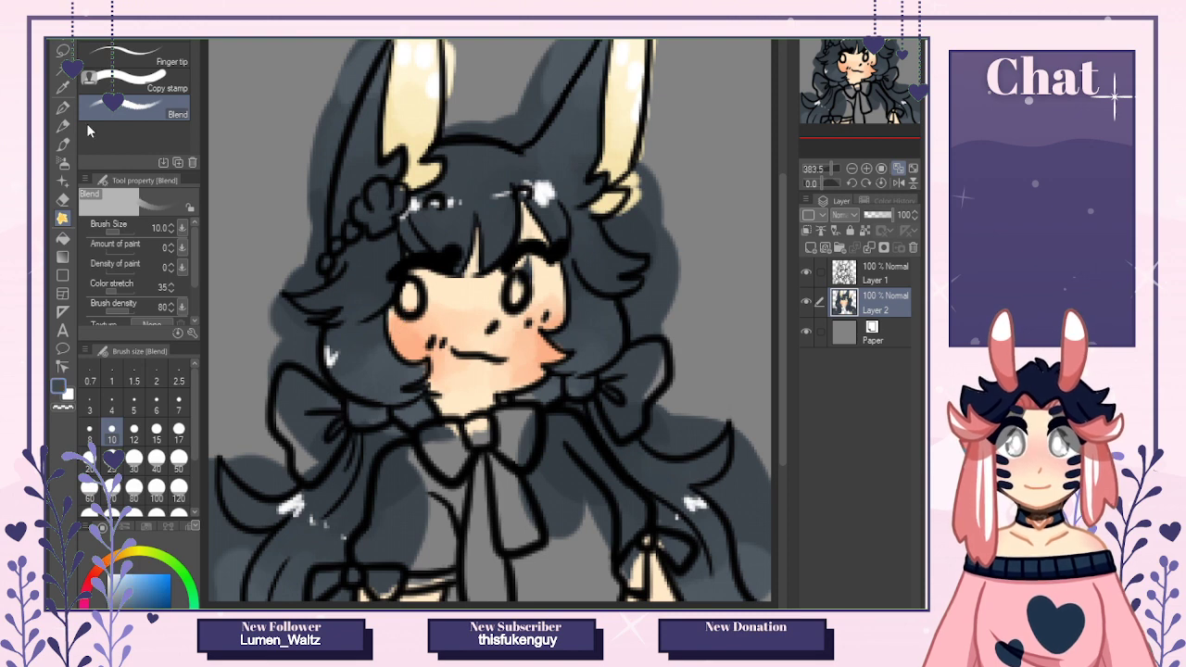
Paint the whites of both eyes with the G-pen at size 6, and tint the irises pale grey-green from the reference.
key("p")
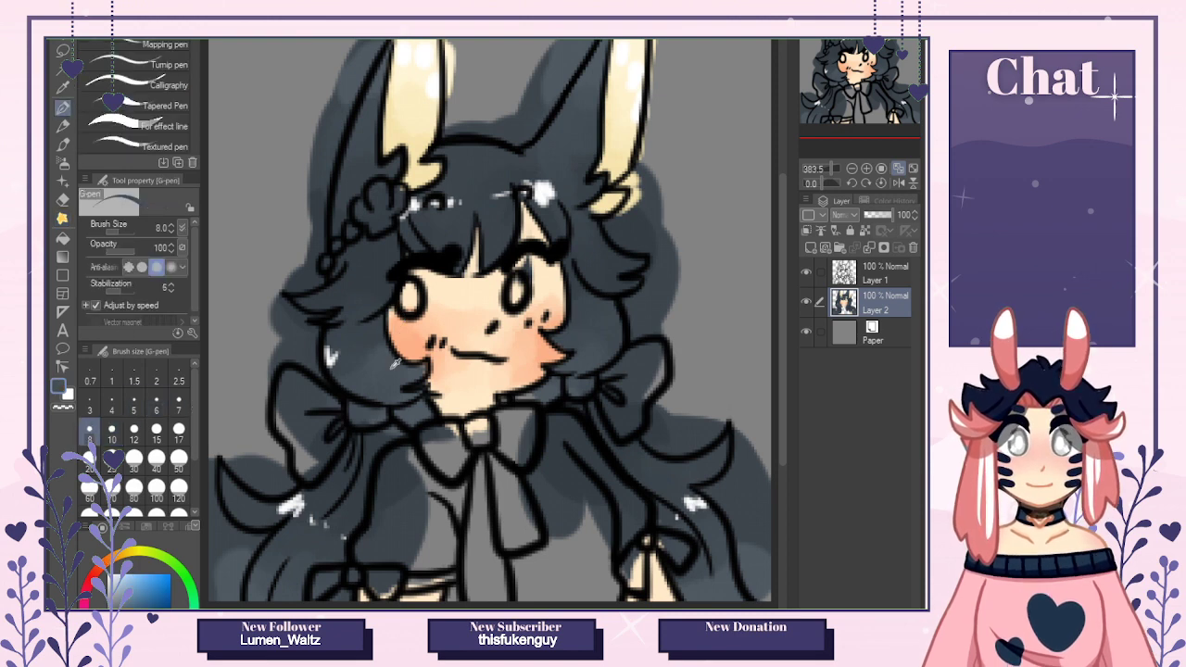
key("bracketleft")
key("bracketleft")
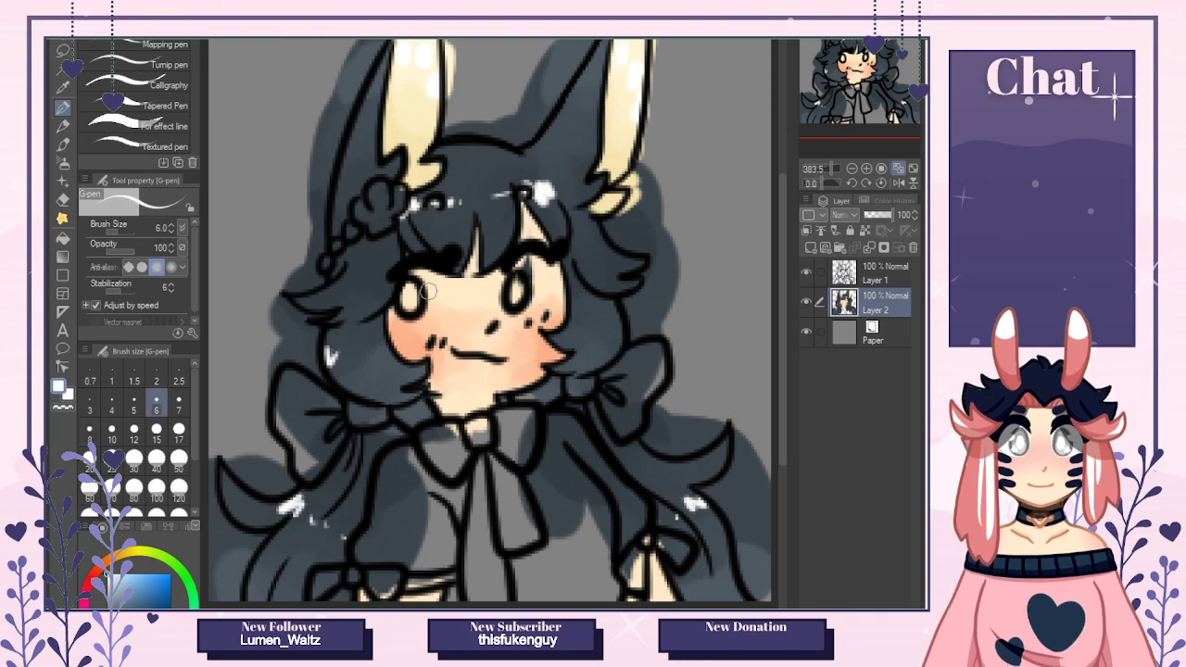
left_click_drag(428, 291, 427, 288)
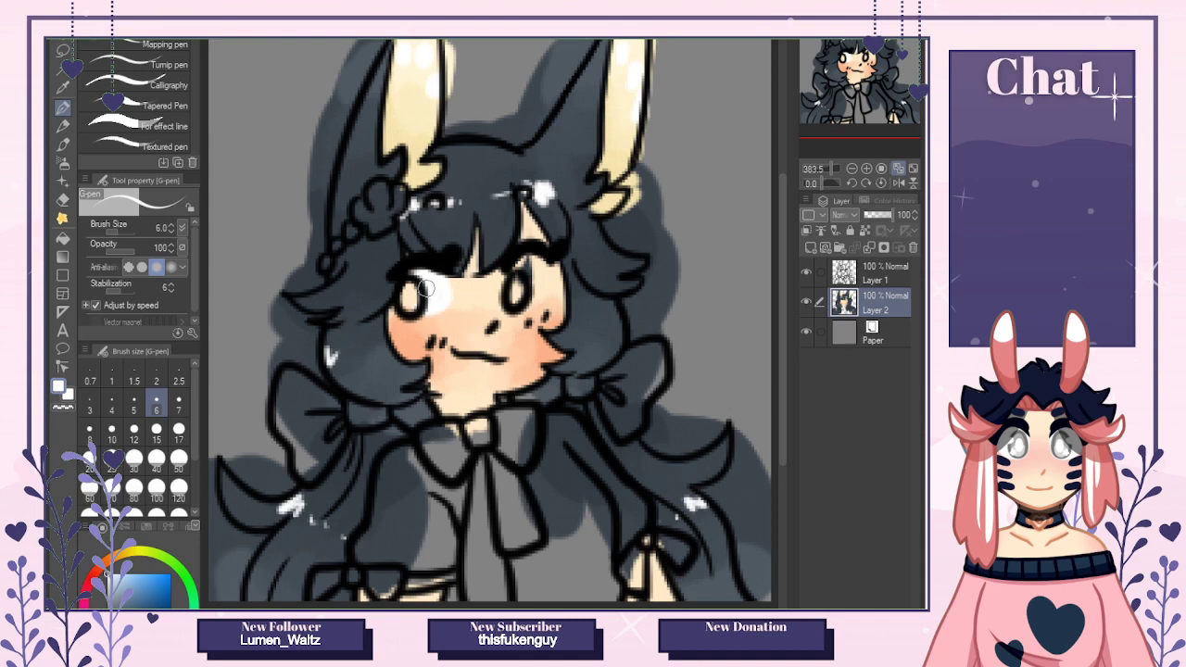
mouse_move(521, 310)
left_mouse_down()
mouse_move(539, 269)
mouse_move(528, 277)
left_mouse_up()
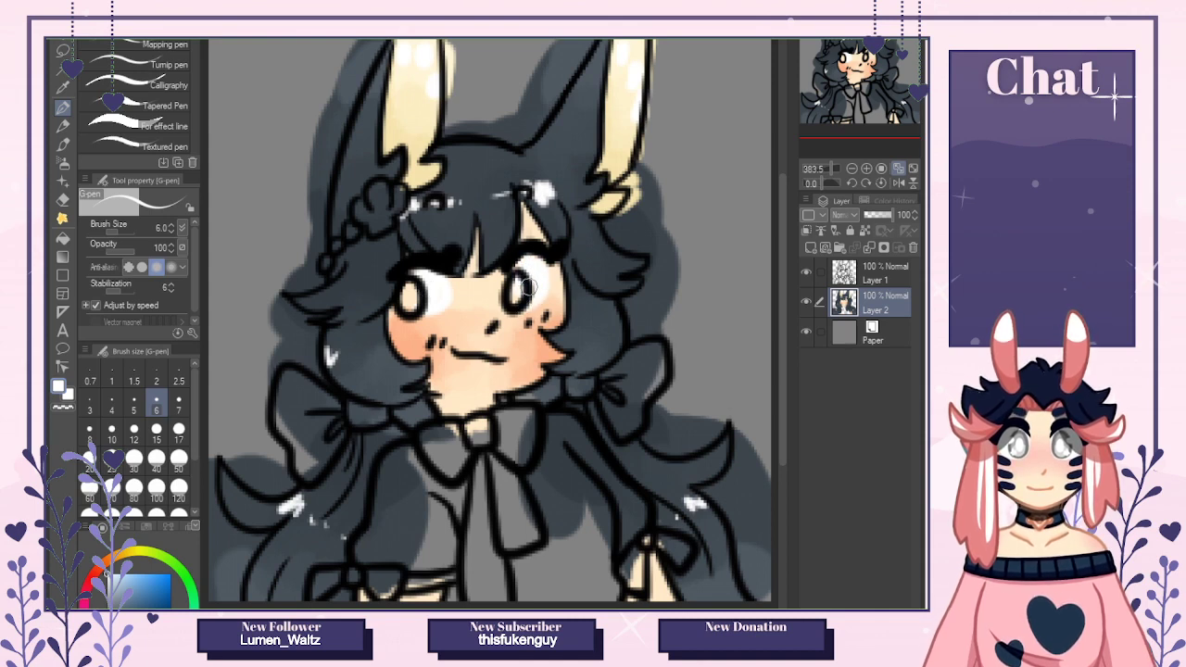
key("ctrl+Tab")
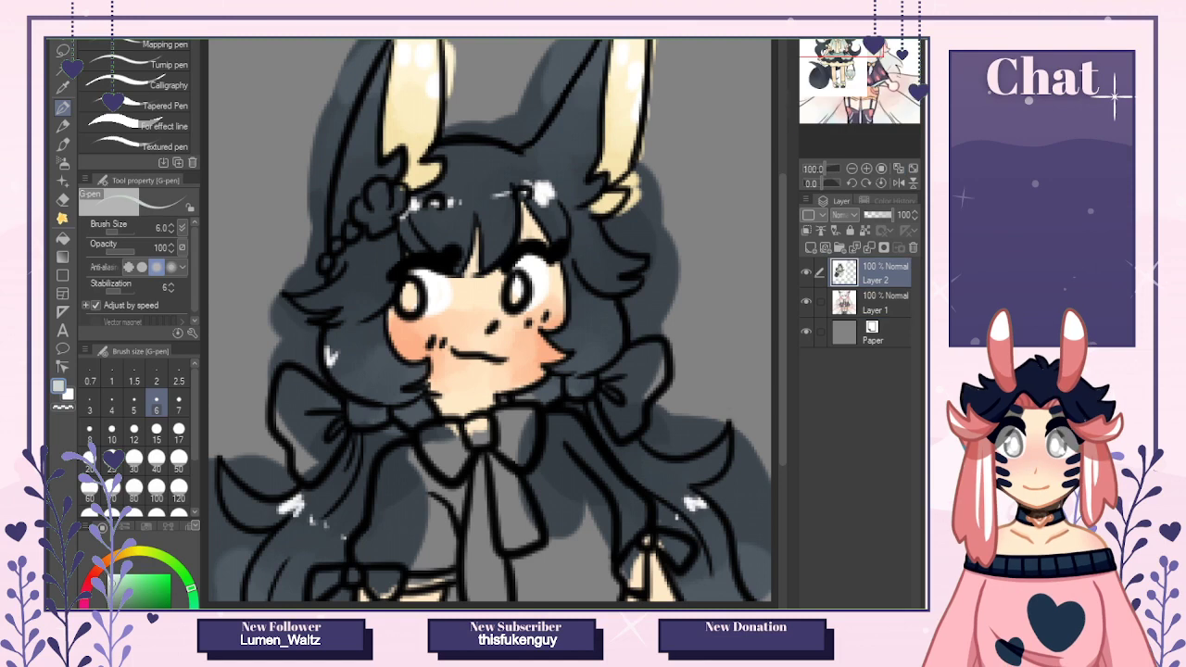
key("ctrl+Tab")
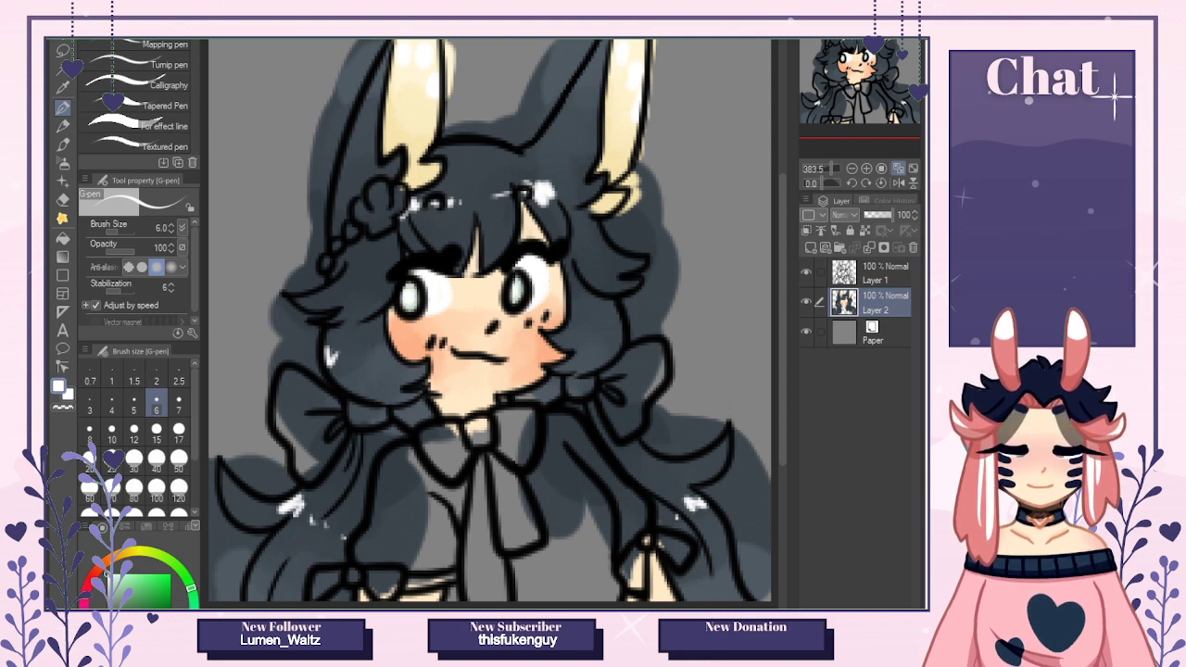
Pick the pale mint colour from the reference and fill the shirt and sleeves with the G-pen at size 8.
key("ctrl+Tab")
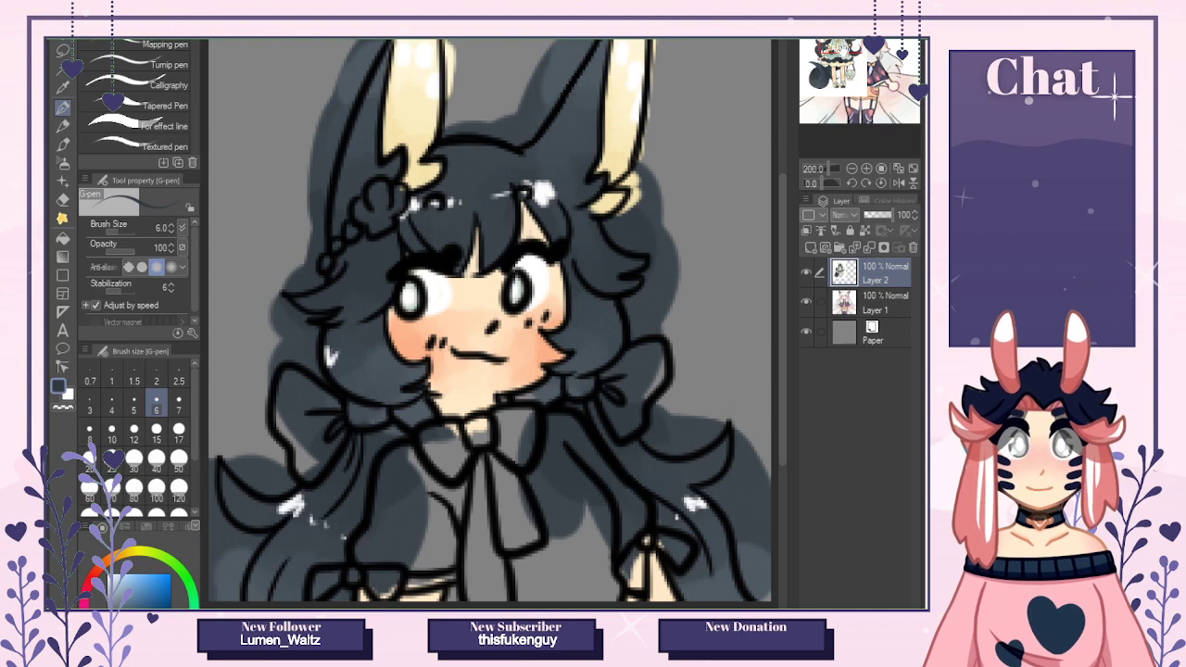
left_click(422, 167, "alt")
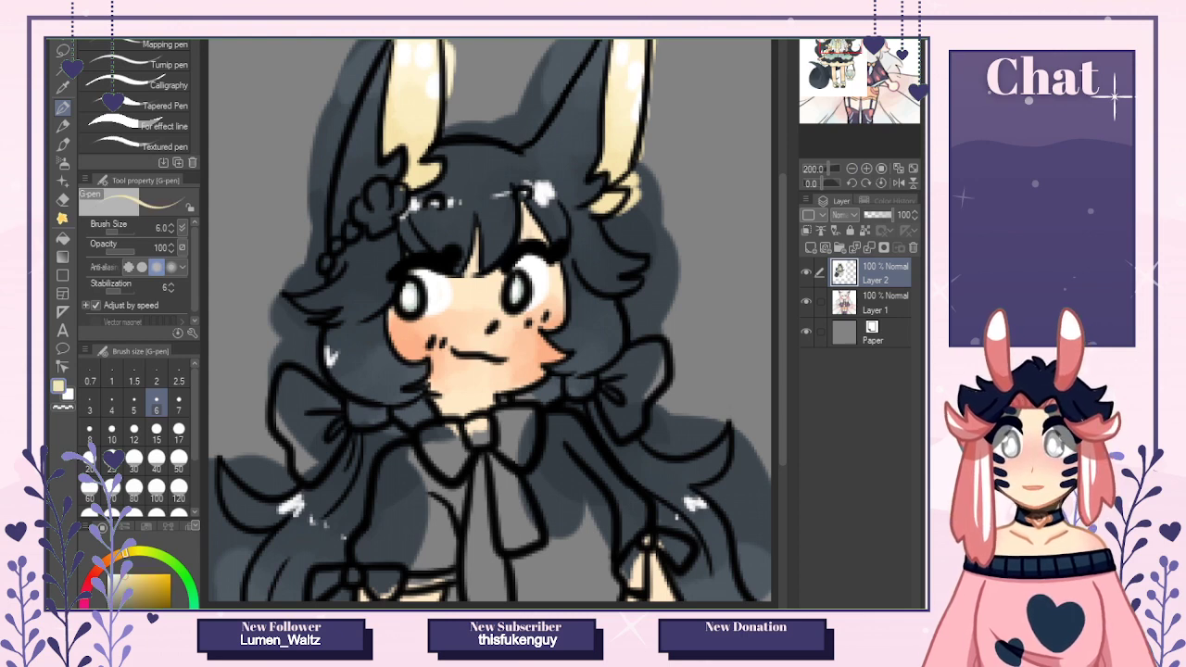
left_click(89, 433)
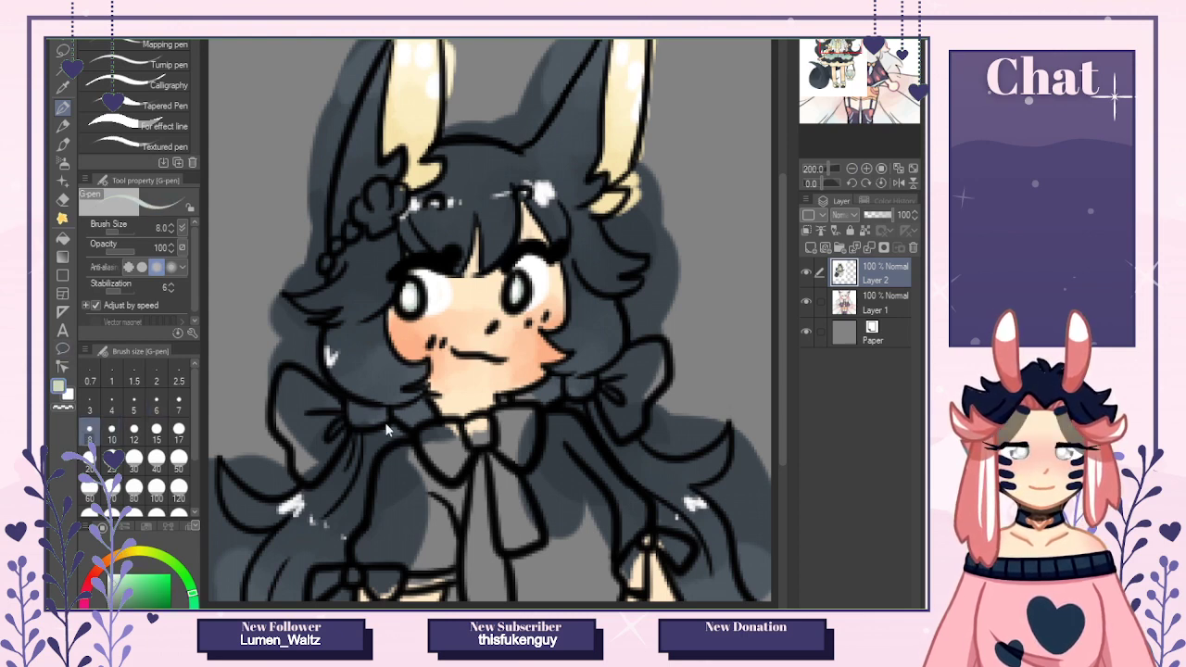
left_click(418, 472)
mouse_move(417, 473)
left_mouse_down()
mouse_move(388, 479)
mouse_move(394, 469)
mouse_move(370, 562)
mouse_move(455, 549)
mouse_move(412, 508)
mouse_move(396, 522)
mouse_move(430, 483)
mouse_move(419, 482)
mouse_move(468, 491)
left_mouse_up()
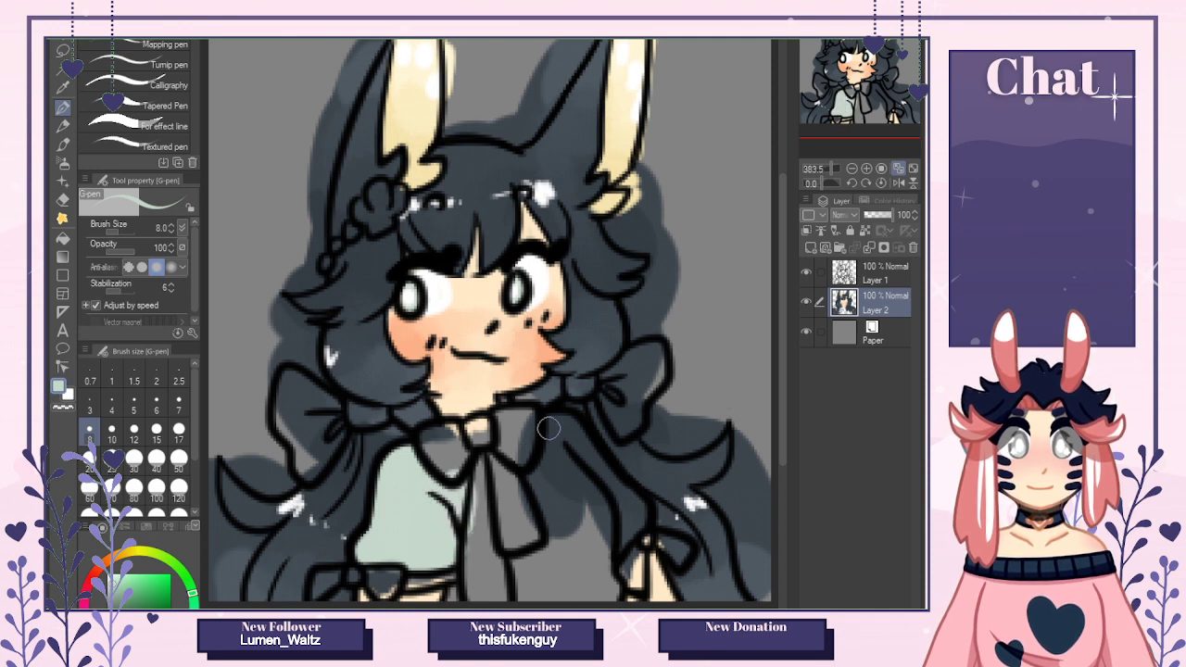
mouse_move(548, 424)
left_mouse_down()
mouse_move(625, 509)
mouse_move(574, 444)
mouse_move(608, 516)
mouse_move(548, 433)
mouse_move(590, 541)
mouse_move(603, 531)
mouse_move(612, 600)
mouse_move(563, 477)
mouse_move(591, 580)
mouse_move(549, 457)
mouse_move(571, 604)
mouse_move(533, 602)
mouse_move(494, 569)
mouse_move(452, 593)
left_mouse_up()
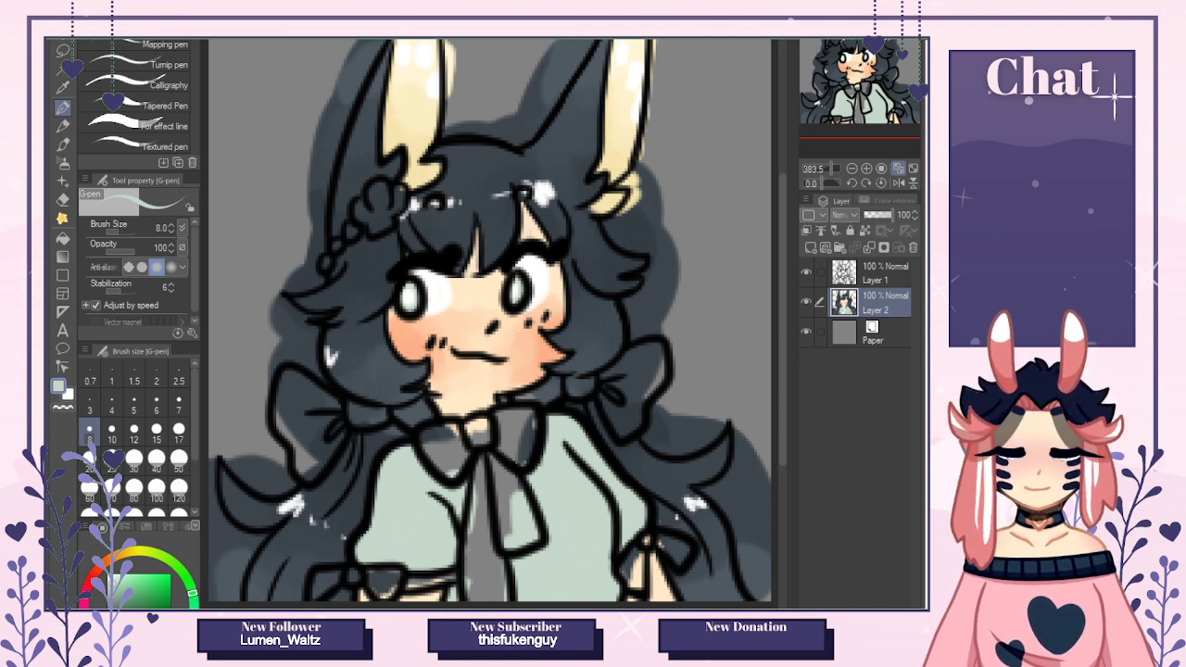
key("ctrl+Tab")
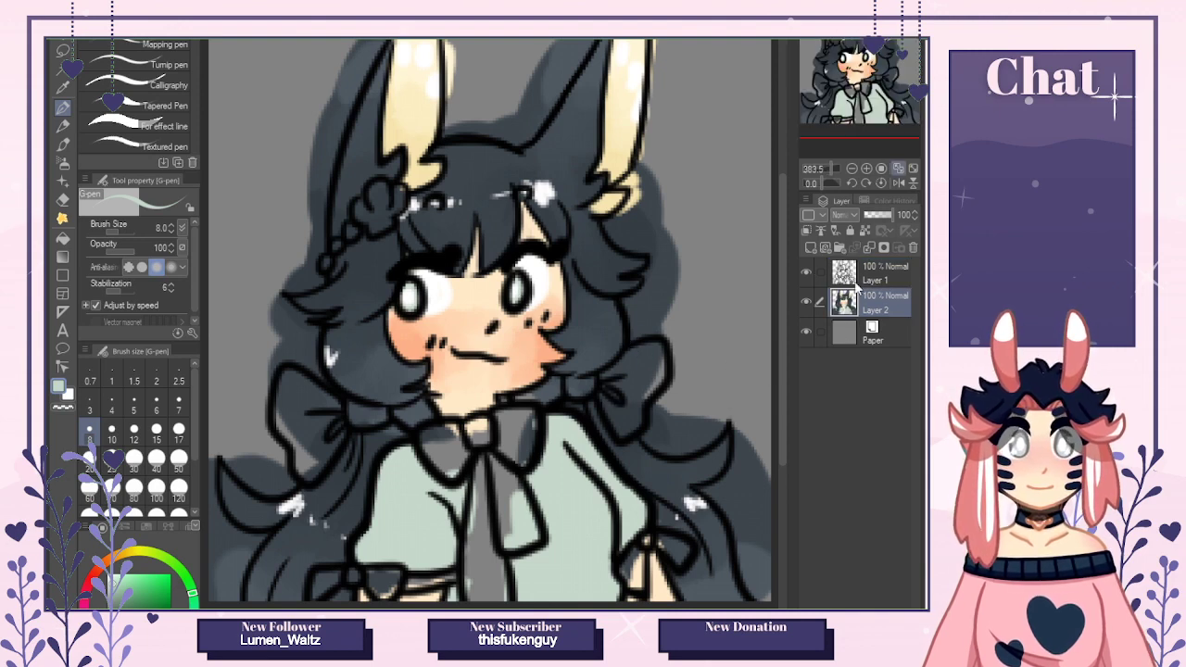
Sample the cream yellow from the inner ear and fill the hair bows, neck bow, waist bow and sleeve bow with the G-pen at size 8.
left_click(394, 120, "alt")
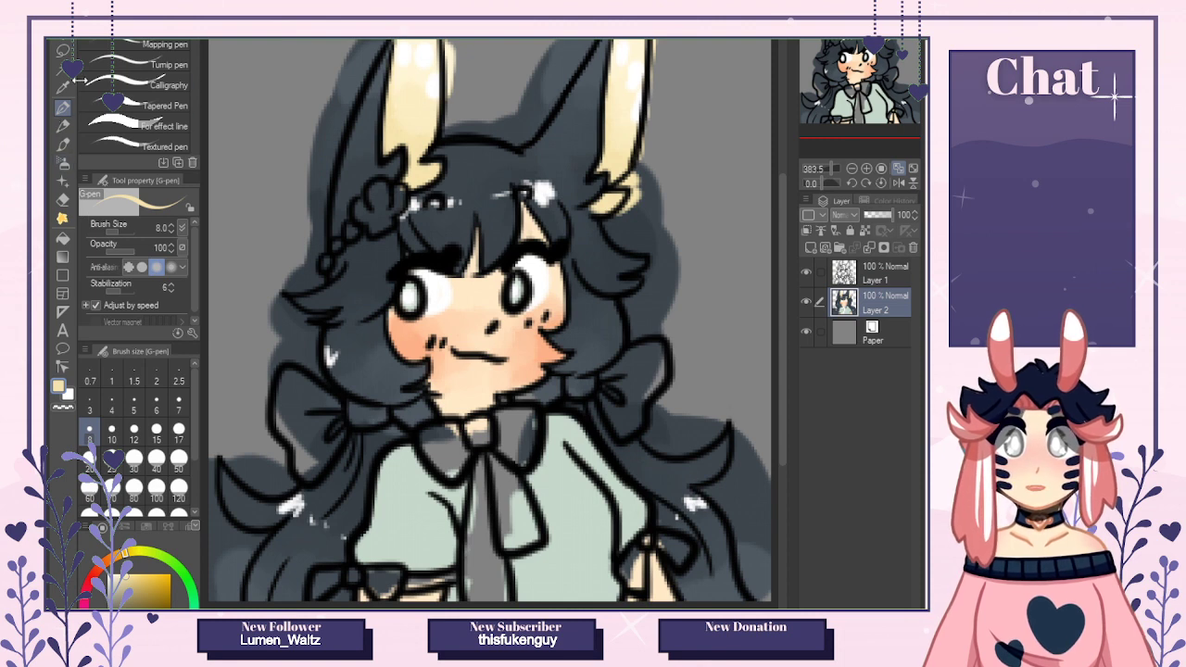
mouse_move(338, 426)
left_mouse_down()
mouse_move(303, 477)
mouse_move(280, 443)
mouse_move(282, 370)
mouse_move(324, 414)
mouse_move(384, 398)
mouse_move(307, 476)
mouse_move(352, 422)
mouse_move(377, 416)
mouse_move(340, 408)
mouse_move(444, 425)
mouse_move(399, 413)
mouse_move(424, 428)
mouse_move(422, 405)
mouse_move(441, 437)
mouse_move(431, 446)
mouse_move(428, 437)
mouse_move(465, 455)
mouse_move(532, 418)
mouse_move(523, 452)
mouse_move(515, 429)
mouse_move(497, 443)
mouse_move(452, 443)
mouse_move(438, 430)
mouse_move(475, 534)
mouse_move(476, 503)
mouse_move(496, 583)
left_mouse_up()
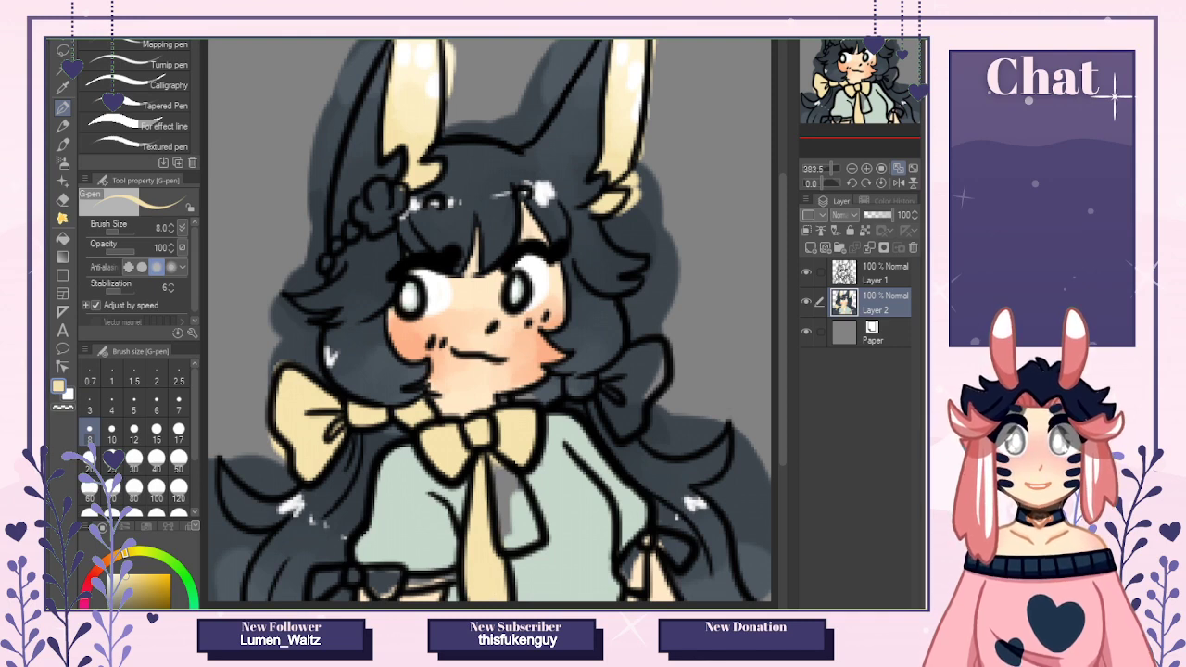
mouse_move(496, 452)
left_mouse_down()
mouse_move(500, 523)
mouse_move(518, 542)
mouse_move(531, 526)
mouse_move(507, 480)
left_mouse_up()
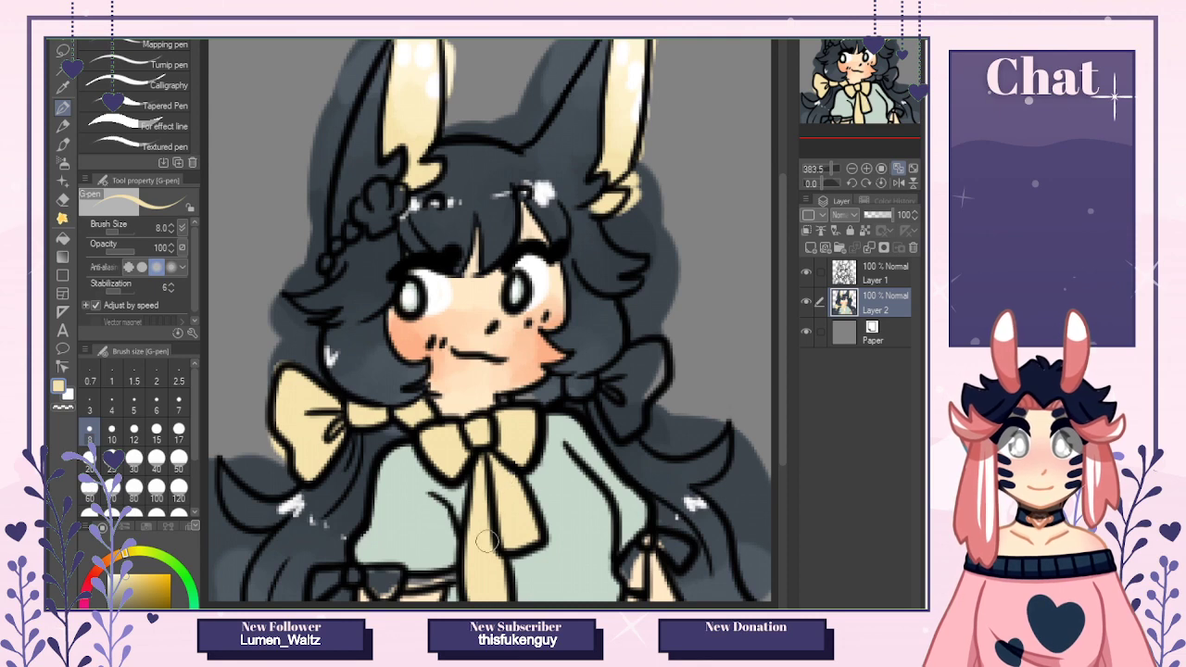
mouse_move(332, 583)
left_mouse_down()
mouse_move(316, 582)
mouse_move(404, 585)
left_mouse_up()
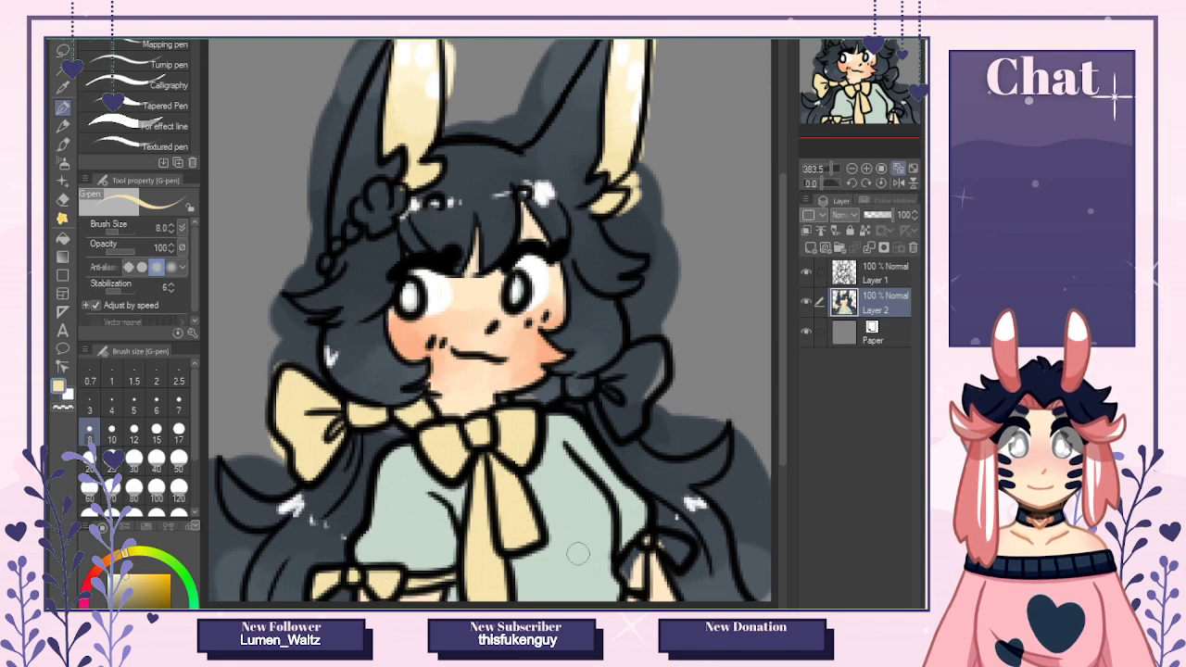
mouse_move(643, 547)
left_mouse_down()
mouse_move(628, 581)
mouse_move(645, 538)
mouse_move(683, 548)
left_mouse_up()
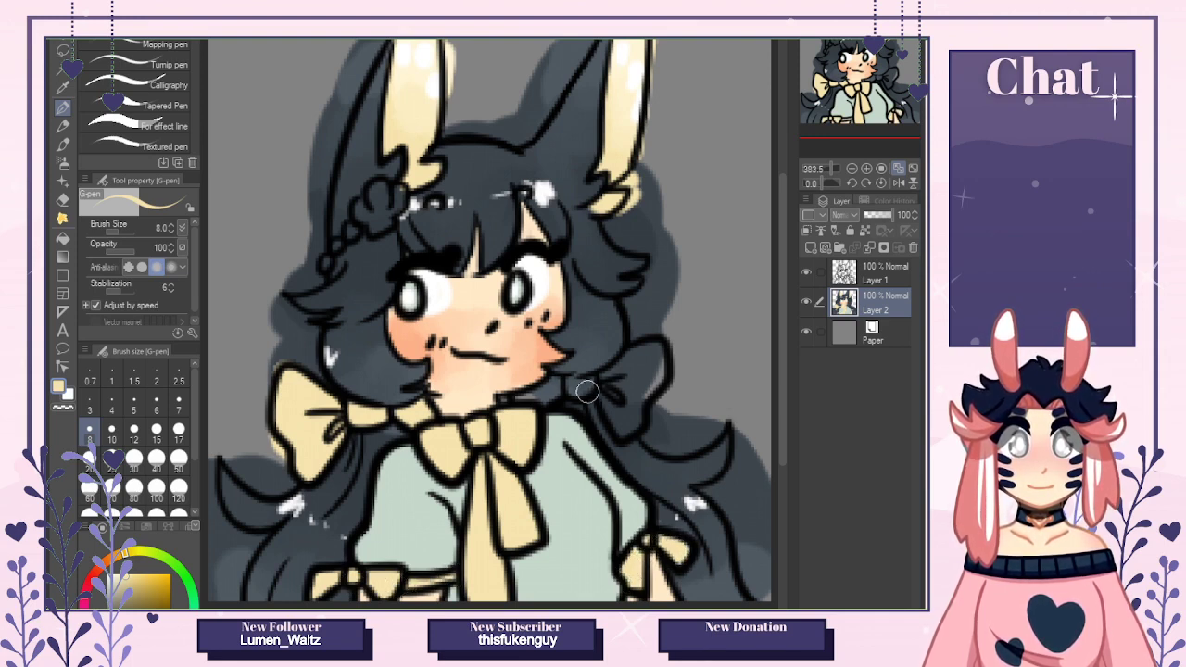
mouse_move(521, 400)
left_mouse_down()
mouse_move(630, 390)
mouse_move(616, 412)
mouse_move(611, 402)
mouse_move(620, 433)
mouse_move(639, 398)
mouse_move(612, 369)
mouse_move(661, 368)
left_mouse_up()
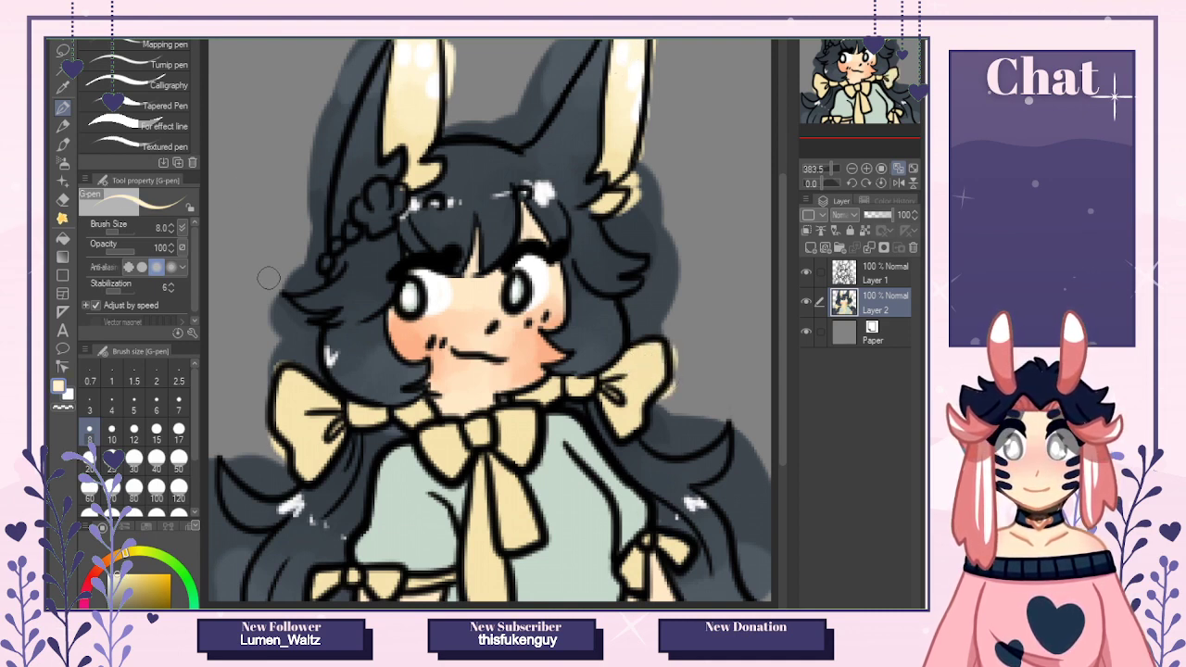
Paint lighter cream highlights on the bows with the G-pen at size 8 and soften them with the Blend tool at size 10.
left_click_drag(323, 406, 324, 436)
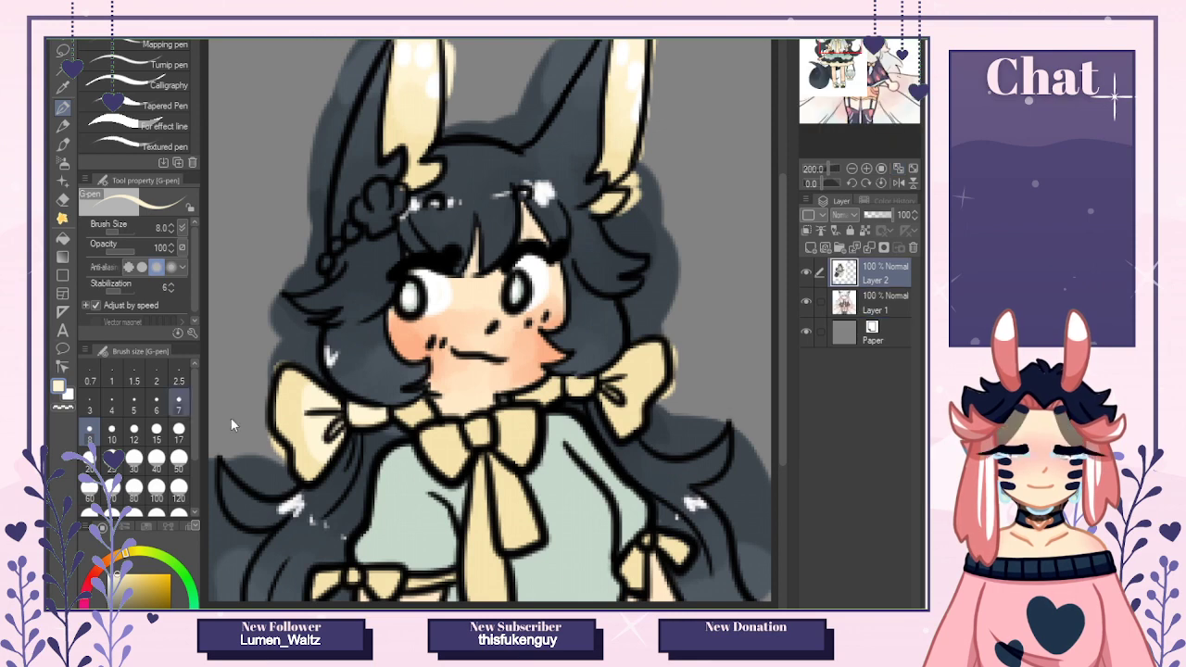
left_click(425, 410)
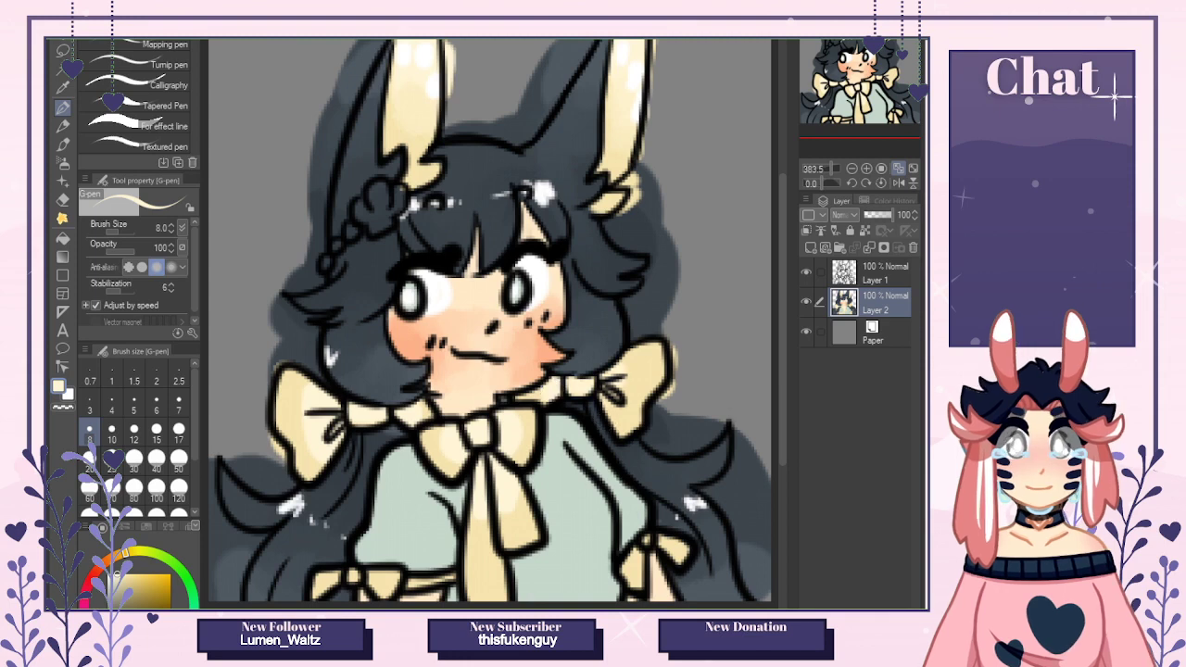
key("j")
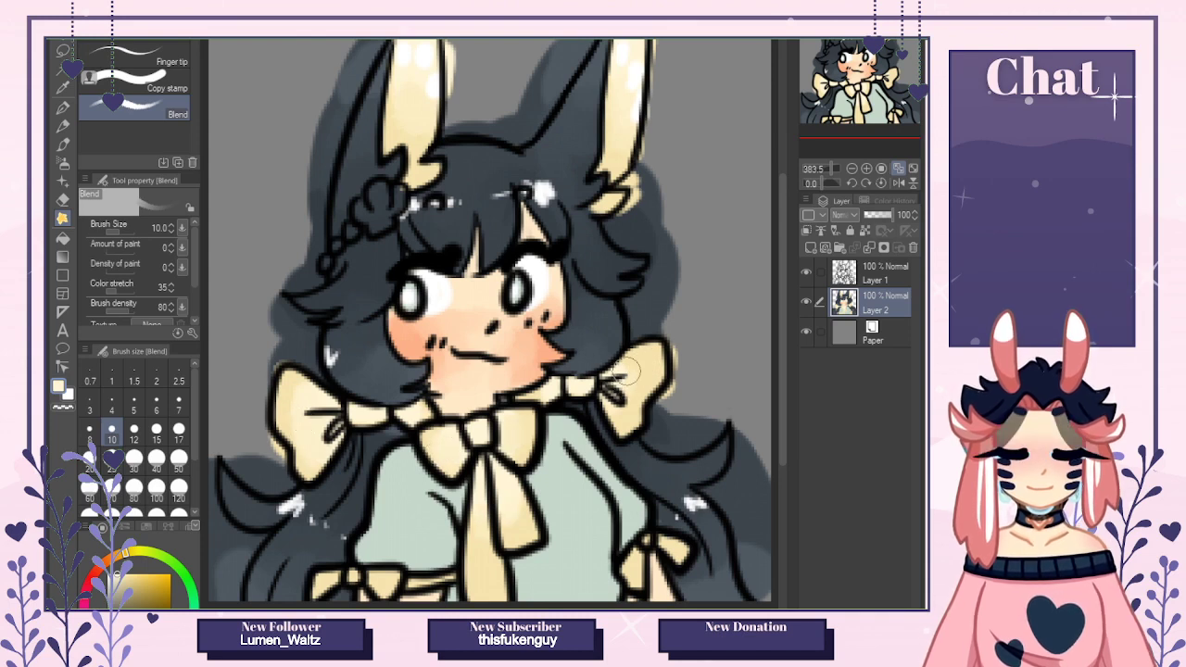
key("p")
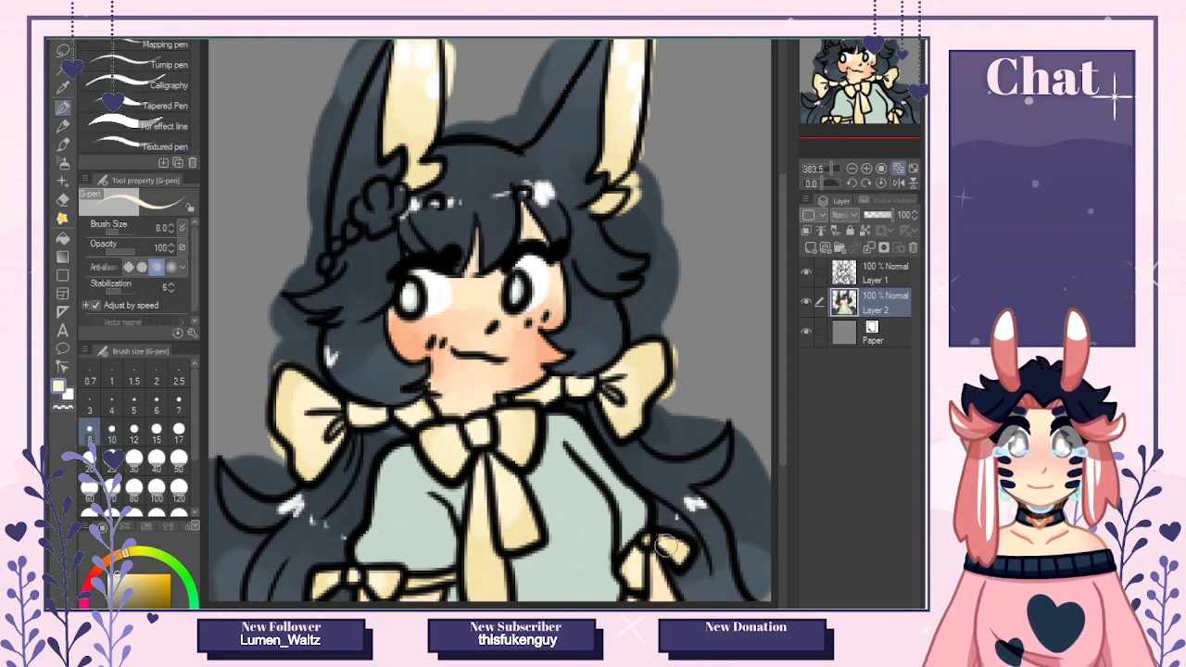
left_click(62, 219)
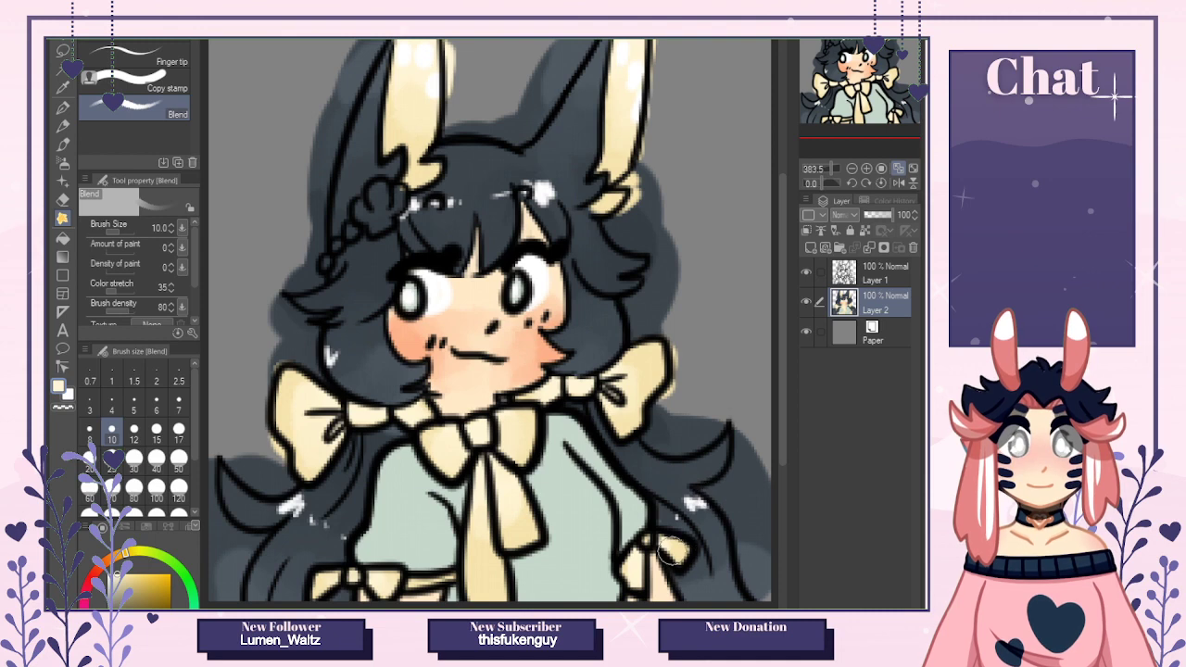
Paint white polka dots on the hair bows and neck bow with the G-pen at size 6.
left_click(62, 106)
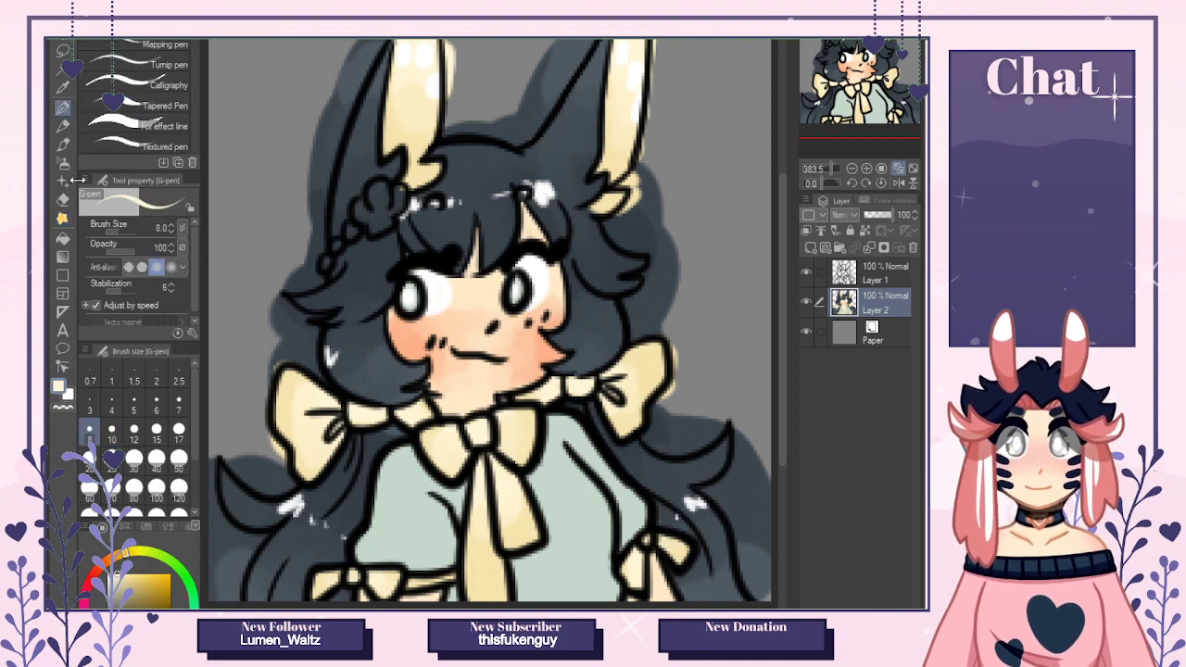
left_click(156, 400)
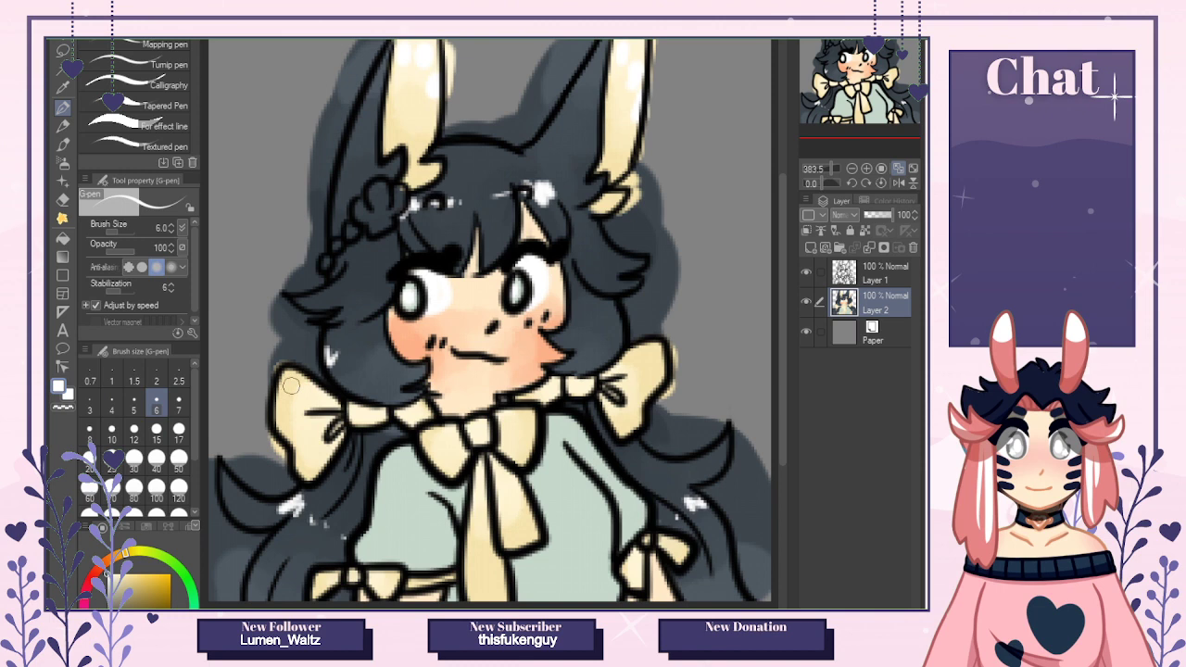
left_click_drag(290, 383, 298, 389)
left_click_drag(286, 413, 297, 415)
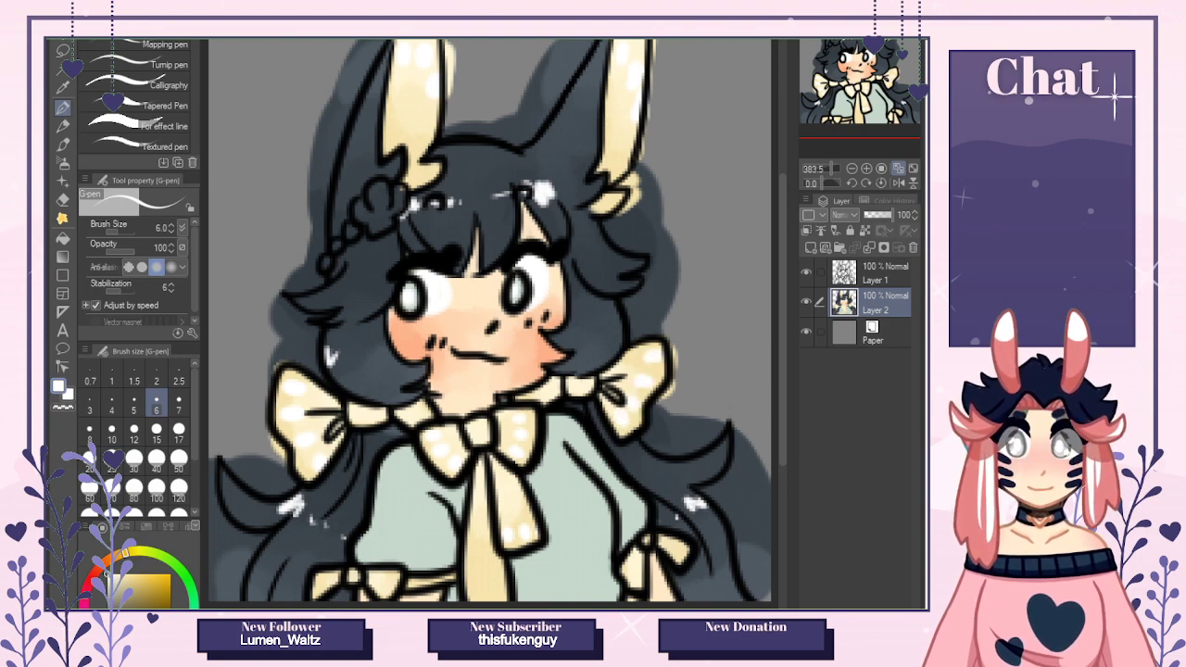
Pick the pale yellow-green from the reference and paint the lower part of the shirt and sleeves with the G-pen at size 12.
key("ctrl+Tab")
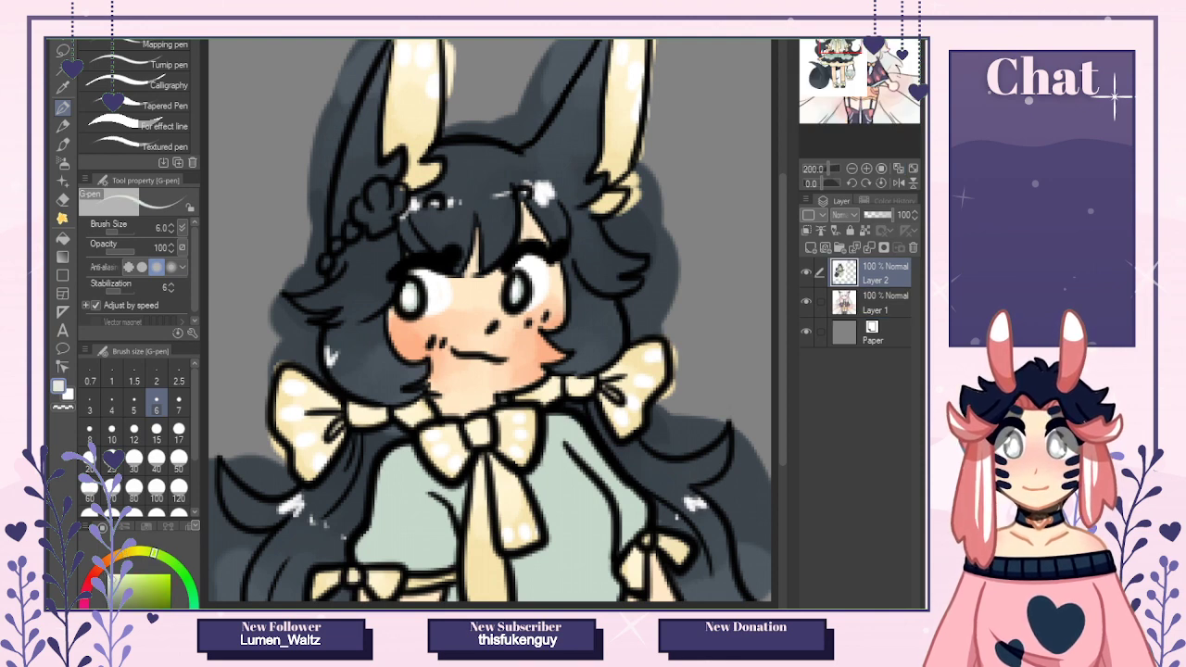
left_click(134, 436)
left_click(410, 530)
mouse_move(410, 532)
left_mouse_down()
mouse_move(377, 530)
mouse_move(444, 546)
mouse_move(423, 560)
mouse_move(364, 555)
mouse_move(424, 535)
mouse_move(390, 531)
mouse_move(440, 529)
mouse_move(444, 543)
mouse_move(565, 528)
mouse_move(595, 509)
mouse_move(553, 523)
mouse_move(576, 547)
mouse_move(631, 507)
mouse_move(609, 543)
mouse_move(525, 574)
mouse_move(528, 598)
mouse_move(568, 562)
mouse_move(606, 595)
left_mouse_up()
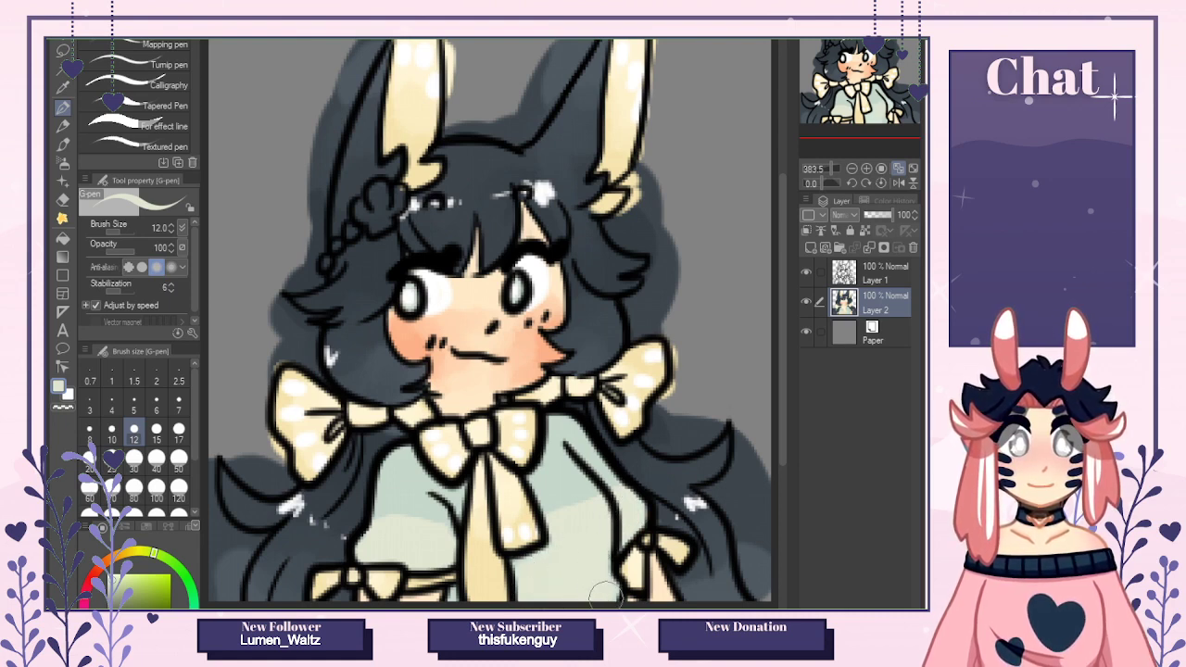
Add a paler tone from the reference near the shirt's hem and blend the shirt colours into a soft gradient at size 10.
key("ctrl+Tab")
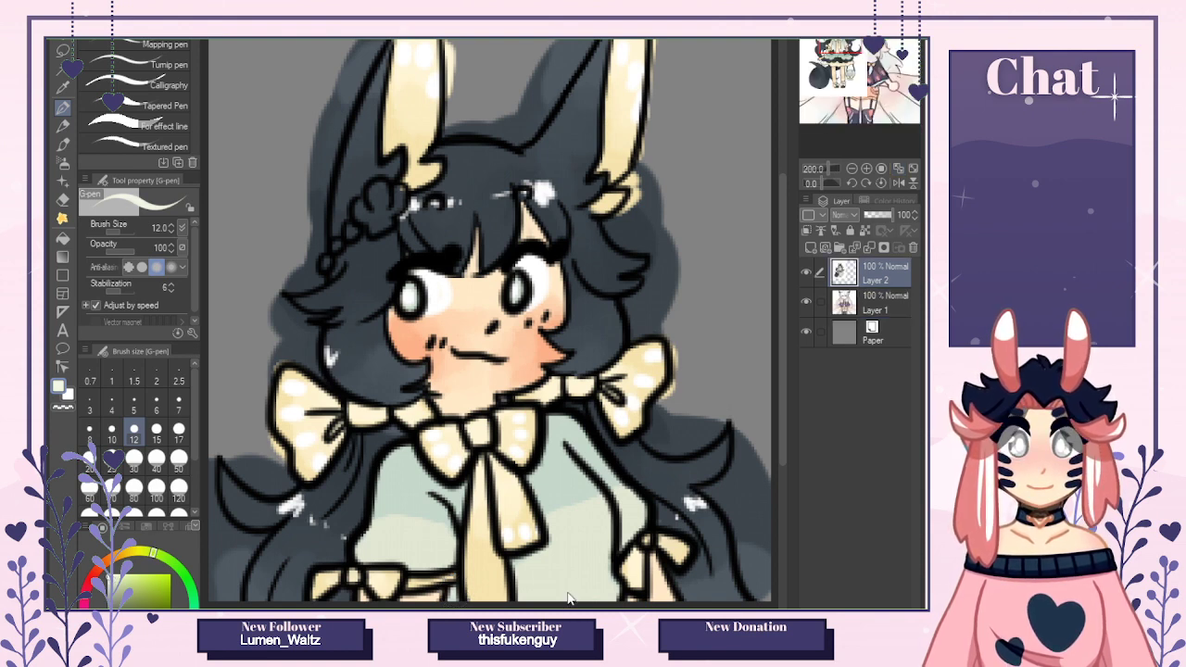
key("ctrl+Tab")
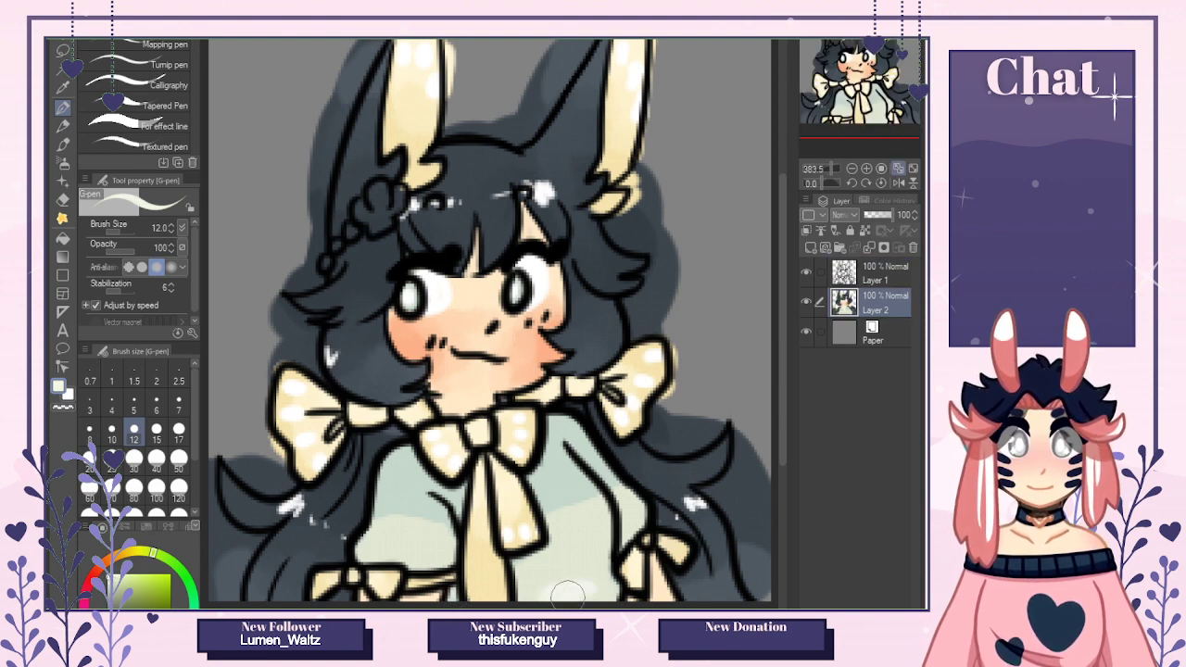
left_click(62, 218)
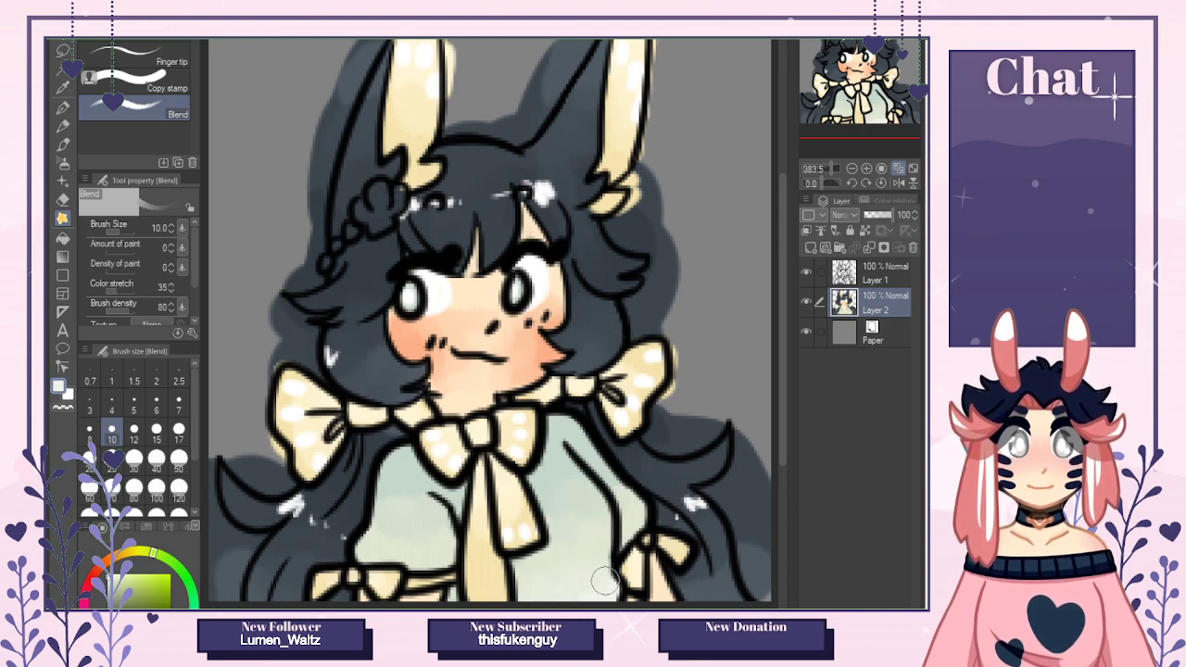
Paint curved sage-green and near-white stripes across the shirt and sleeves with the G-pen at size 6, using colours from the reference.
key("ctrl+Tab")
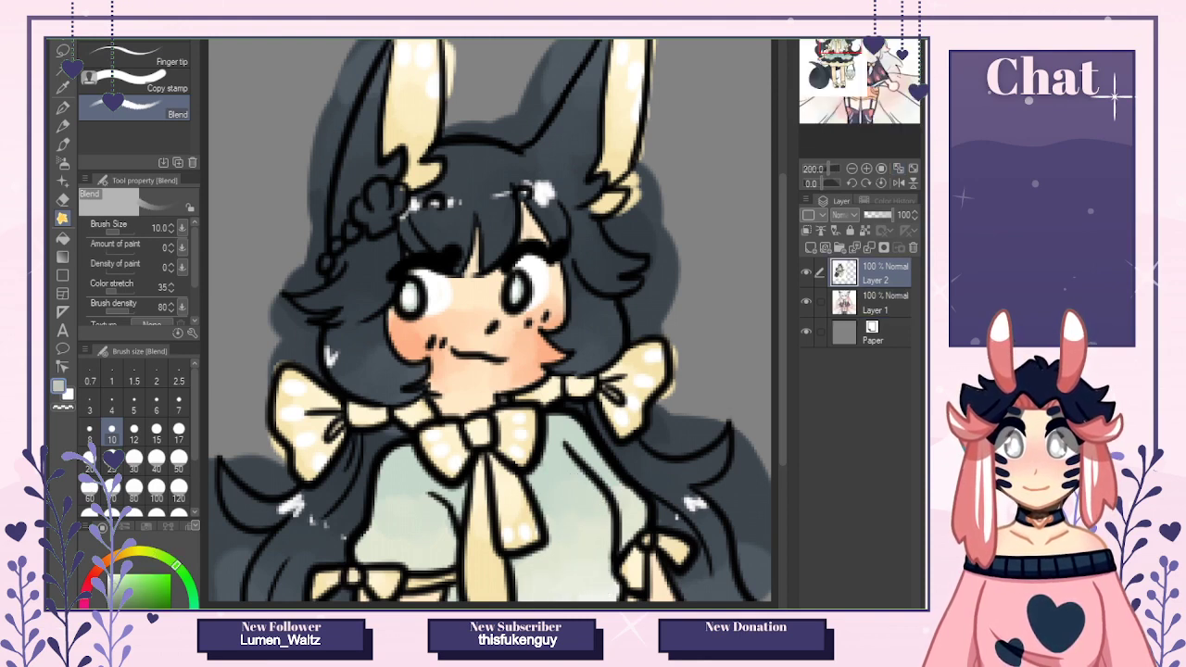
left_click(62, 106)
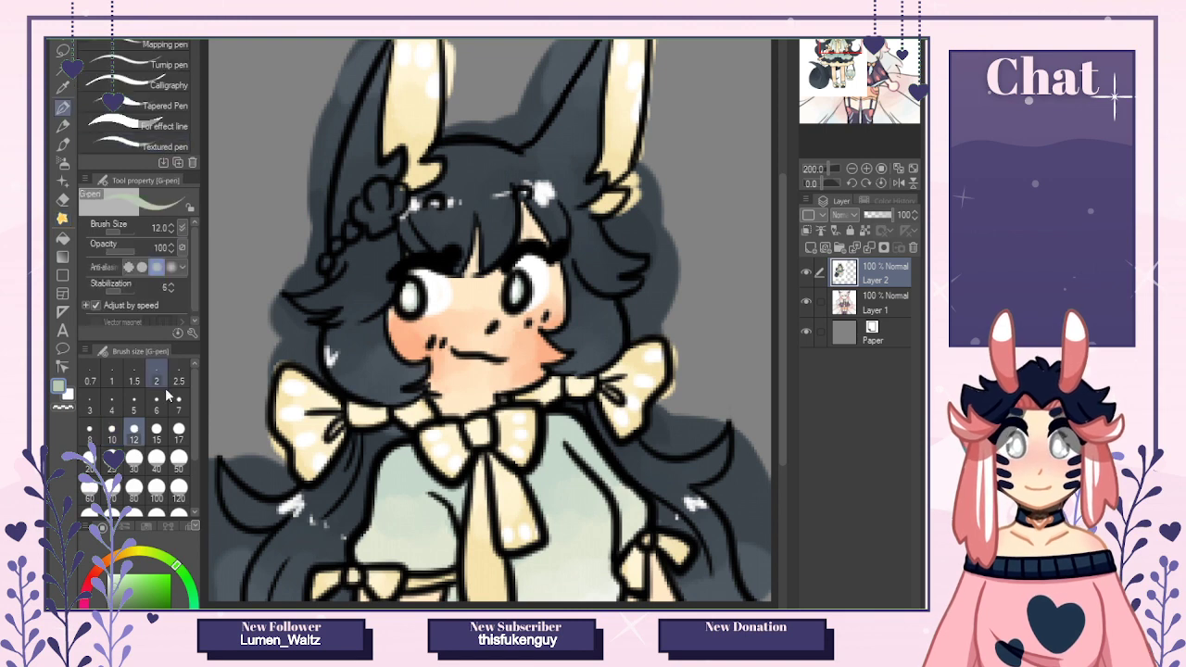
key("ctrl+Tab")
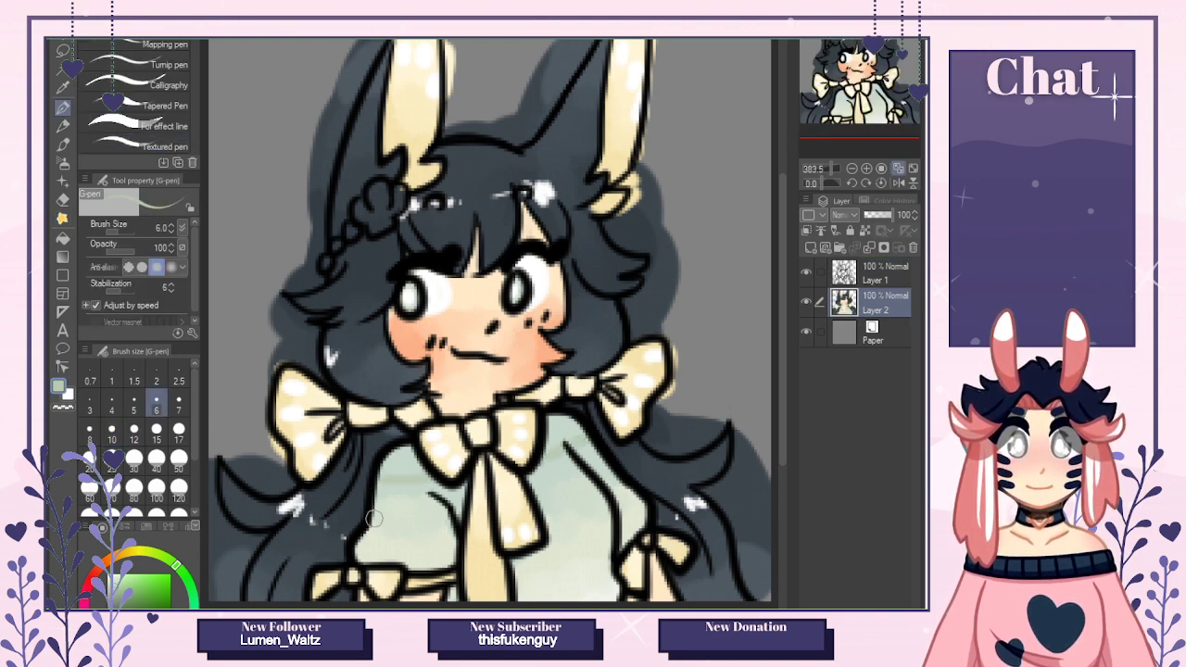
left_click_drag(374, 519, 453, 516)
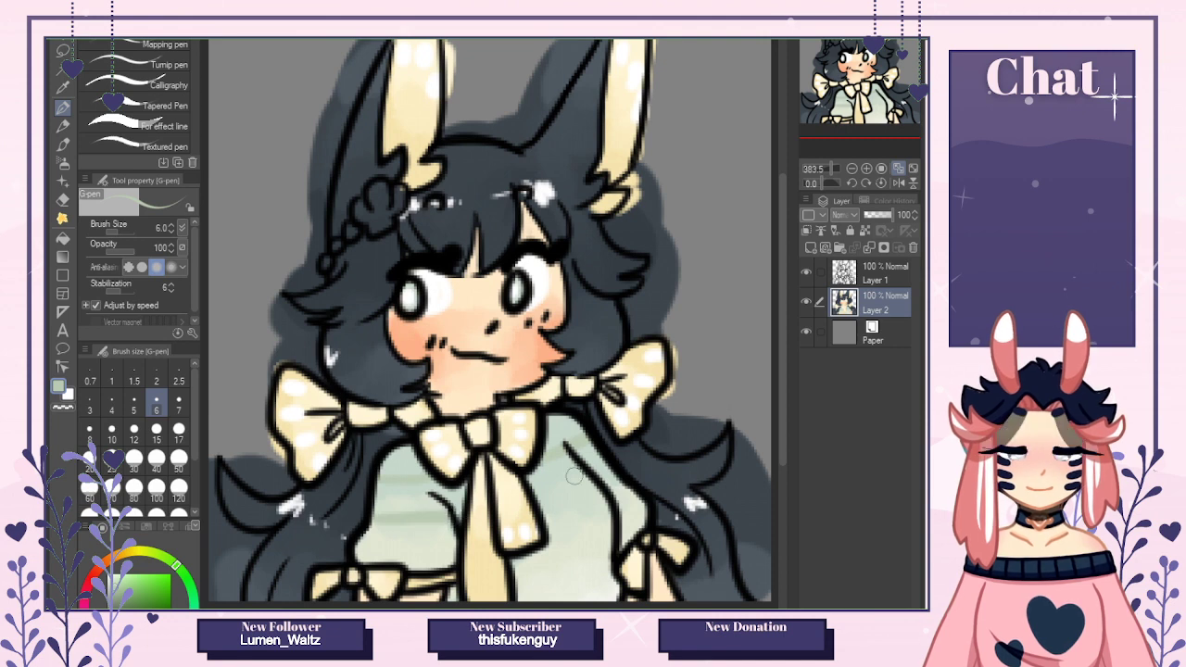
left_click_drag(546, 497, 589, 477)
mouse_move(365, 559)
left_mouse_down()
mouse_move(458, 558)
mouse_move(637, 513)
left_mouse_up()
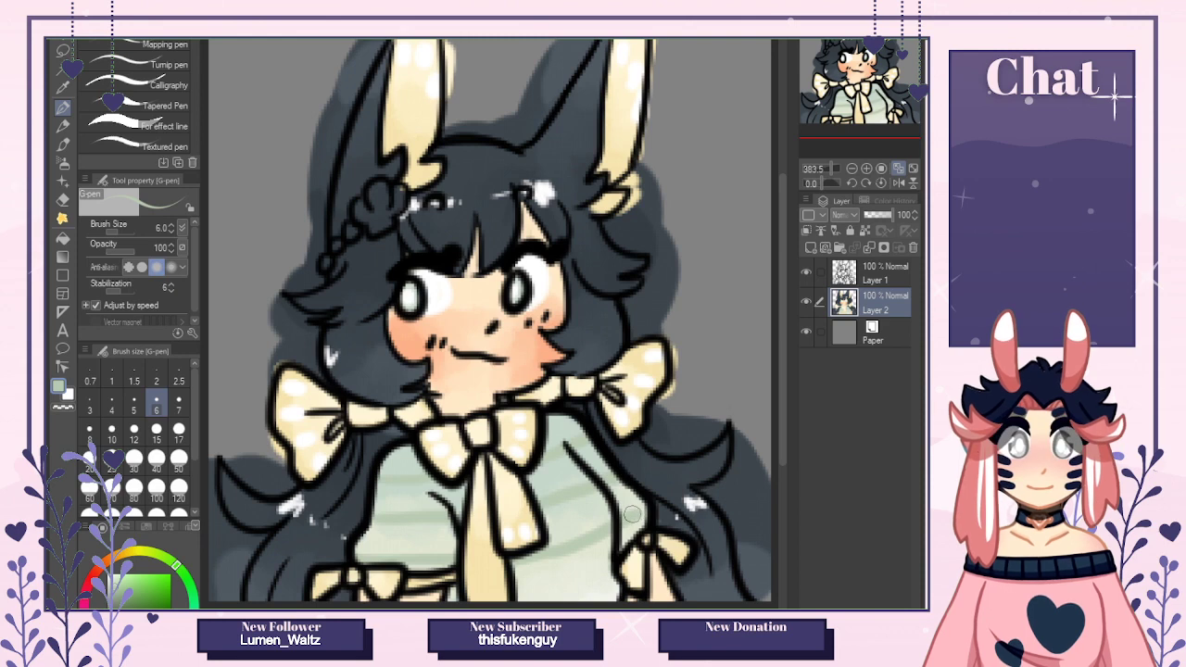
left_click_drag(525, 600, 607, 581)
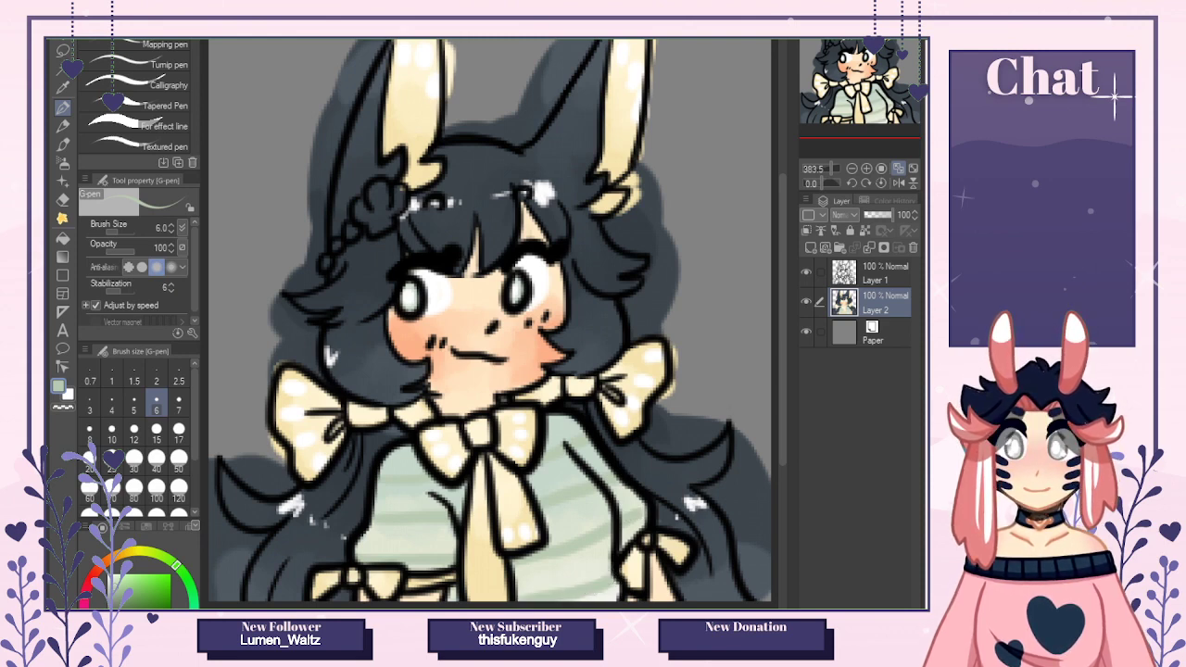
left_click(242, 493, "alt")
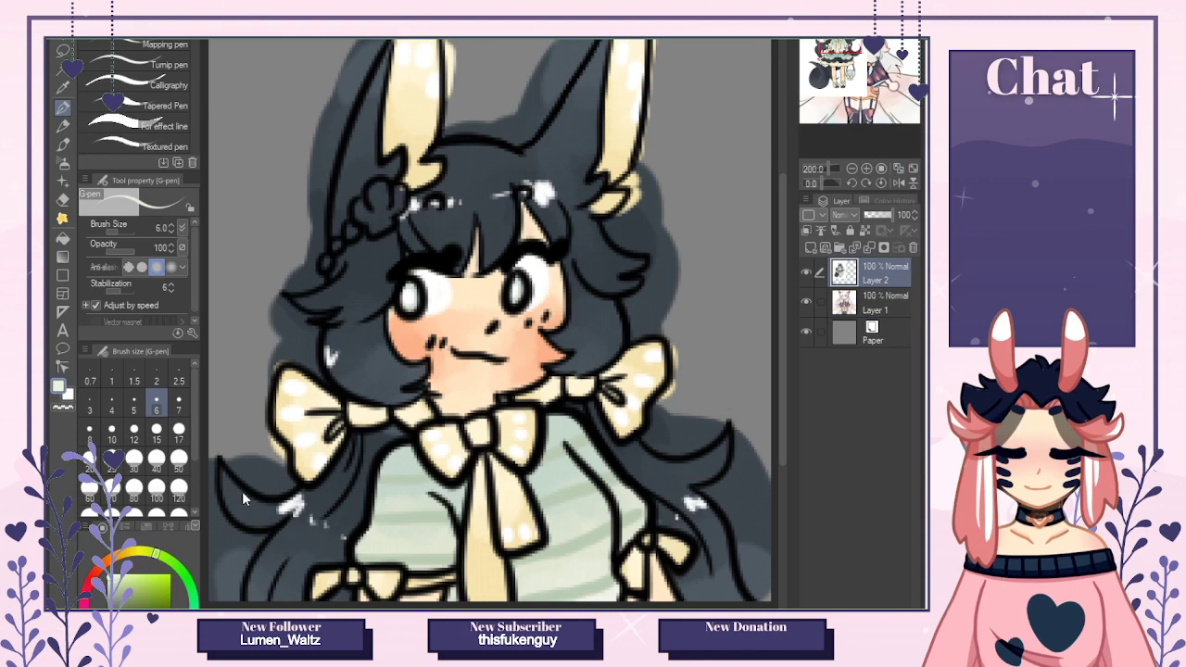
key("ctrl+Tab")
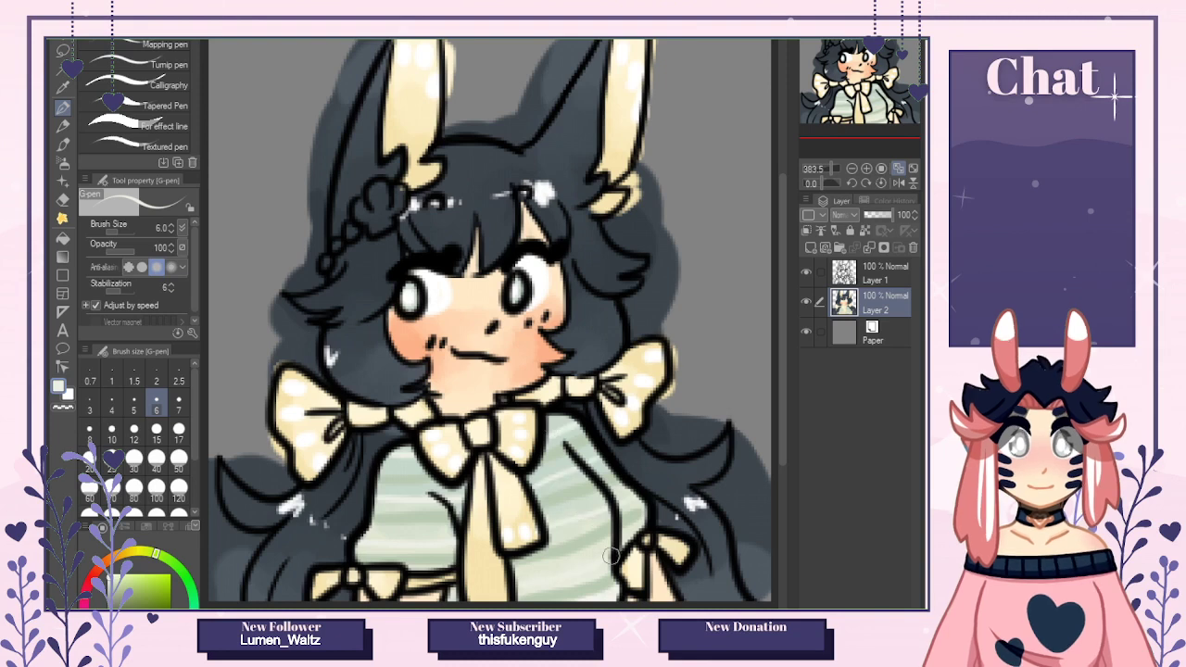
Auto-select the area outside the character's line art on Layer 1, erase the overflowing colour there on Layer 2, and clear the selection.
left_click(880, 272)
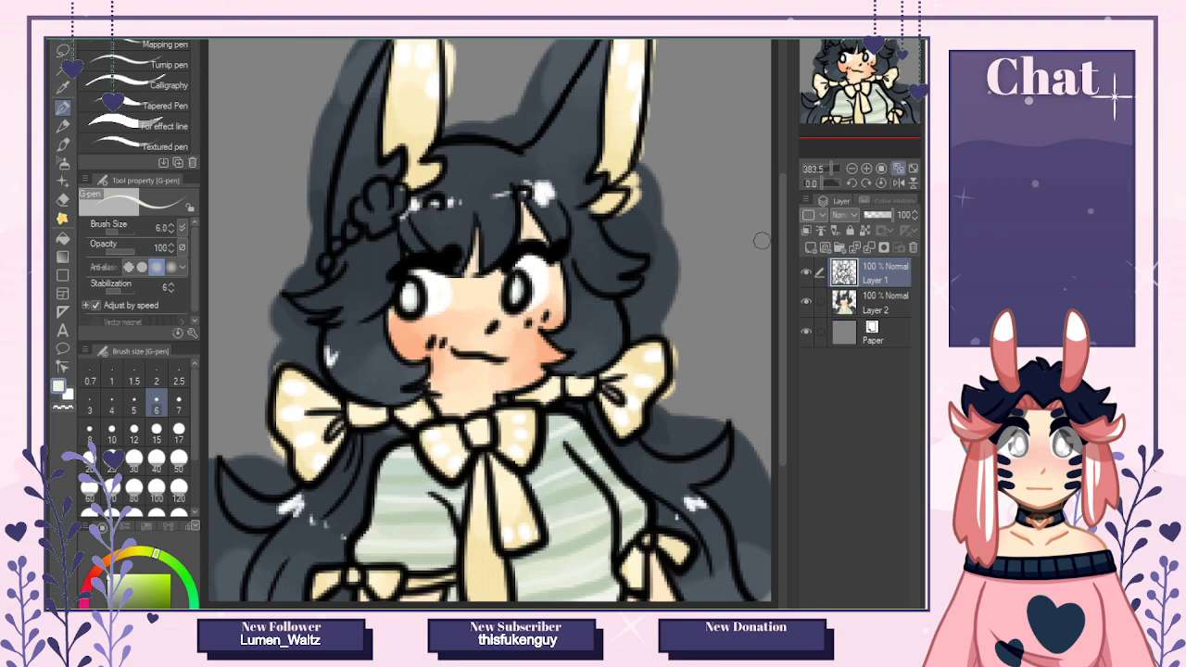
key("w")
left_click(521, 102)
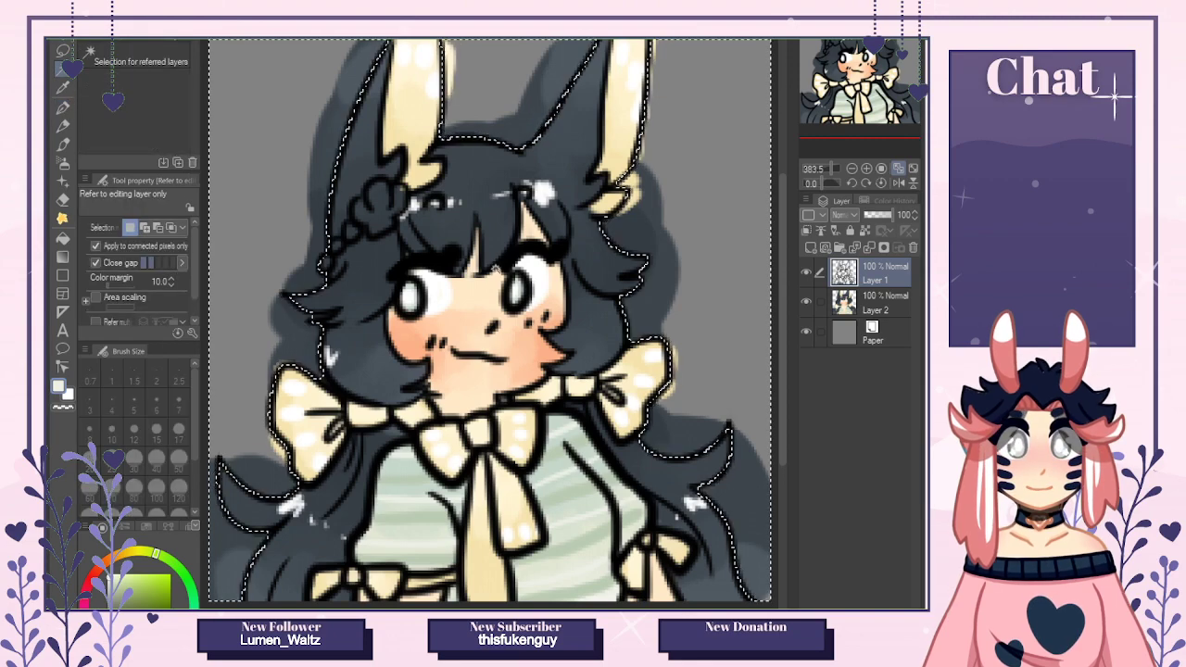
left_click(850, 305)
key("Delete")
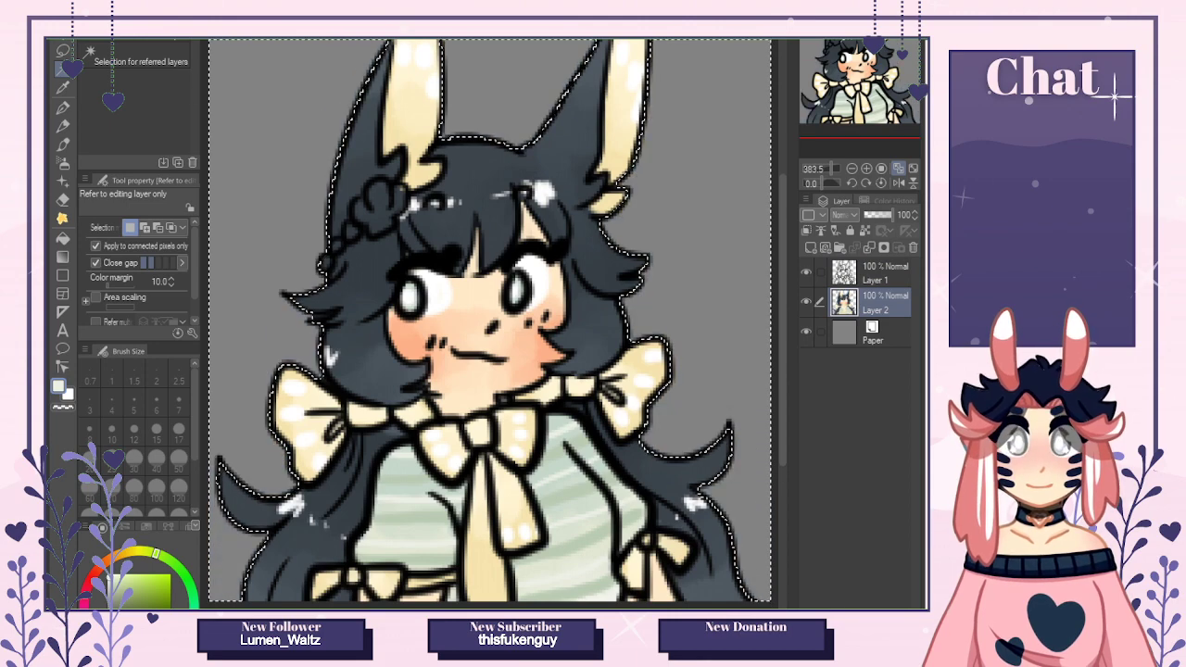
left_click(65, 48)
key("ctrl+d")
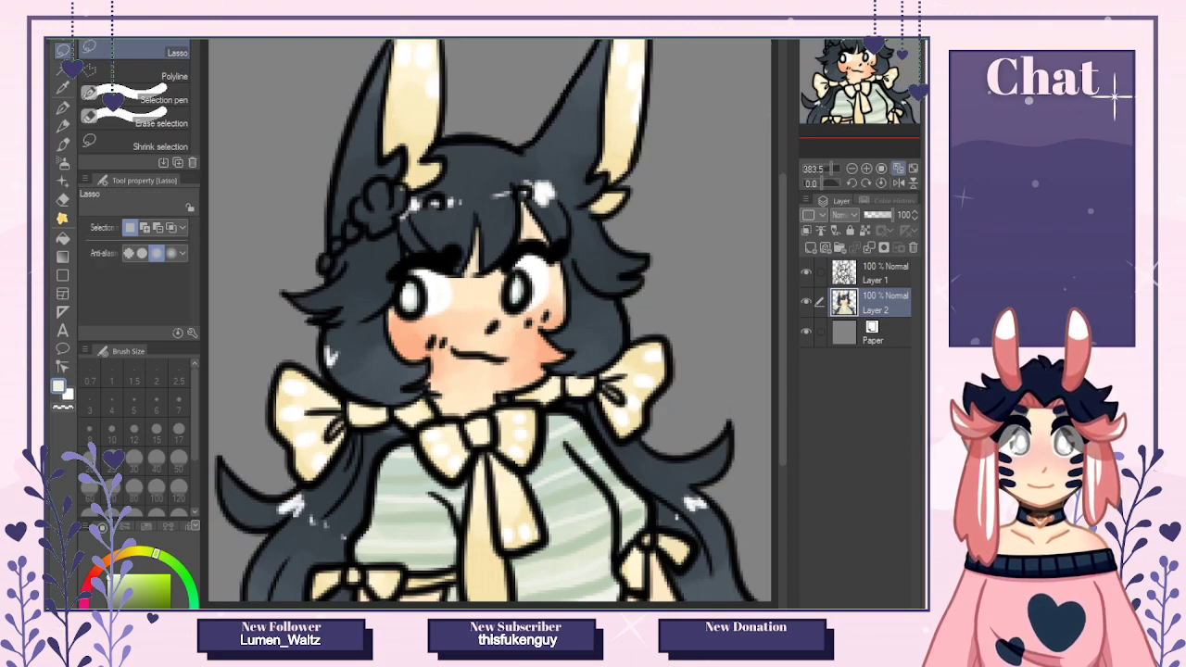
Lock transparent pixels on the line art layer and recolour its lines dark navy from the reference with the G-pen at size 100.
left_click(873, 273)
key("ctrl+Tab")
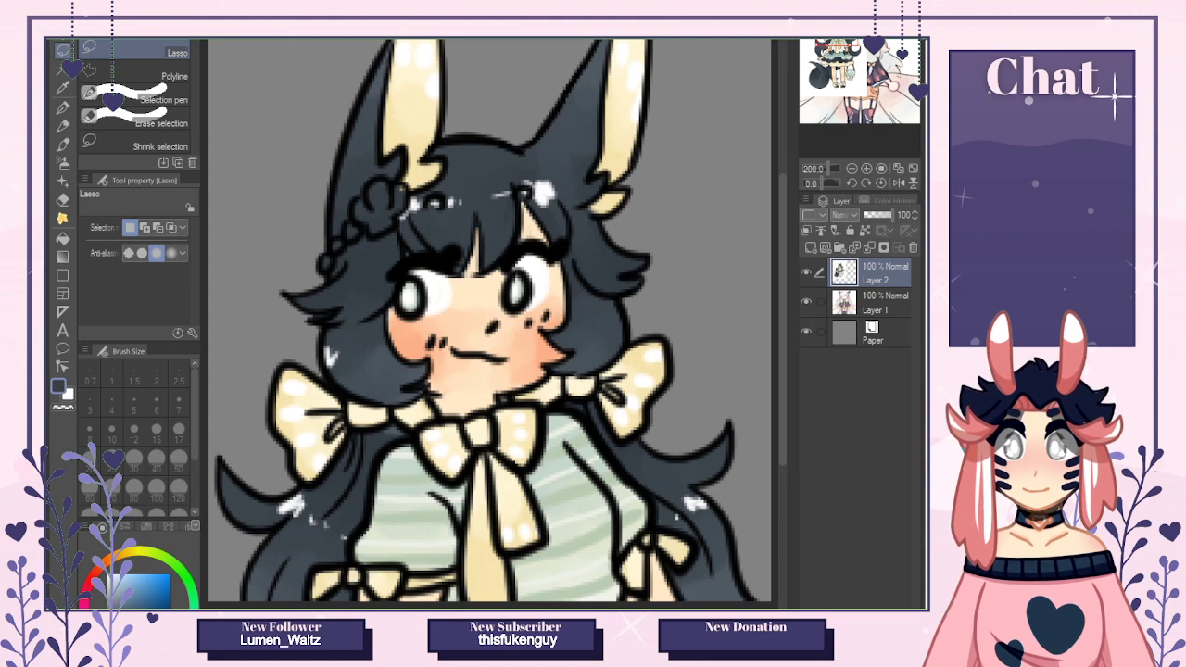
left_click(62, 107)
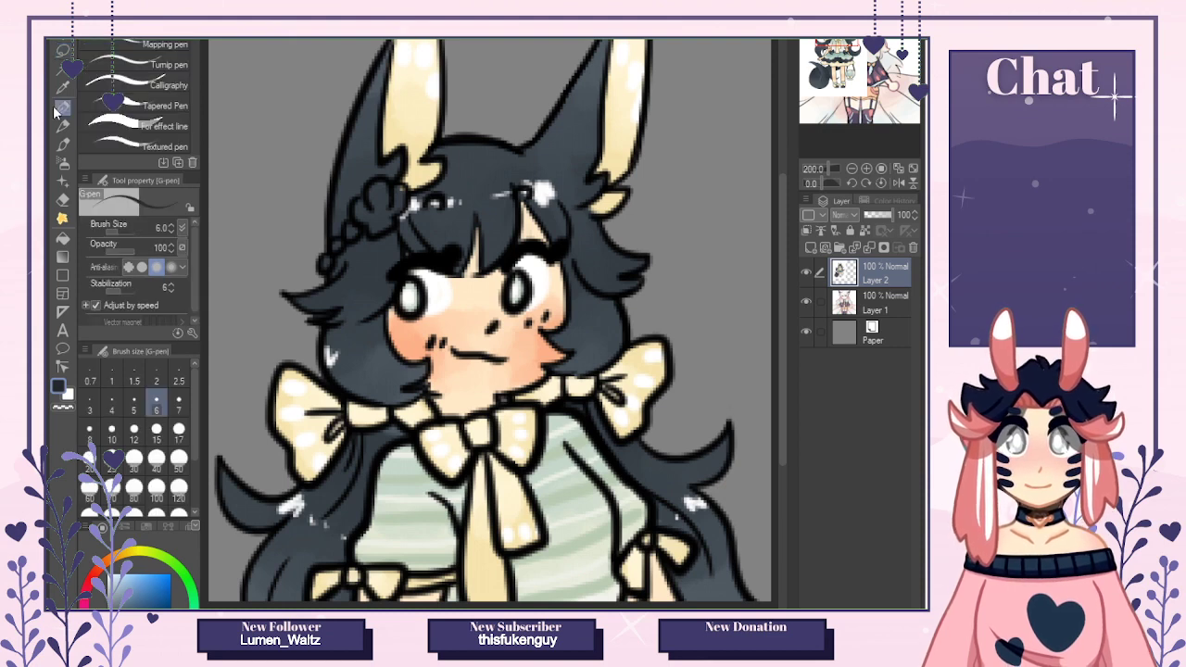
left_click(157, 491)
left_click(403, 278)
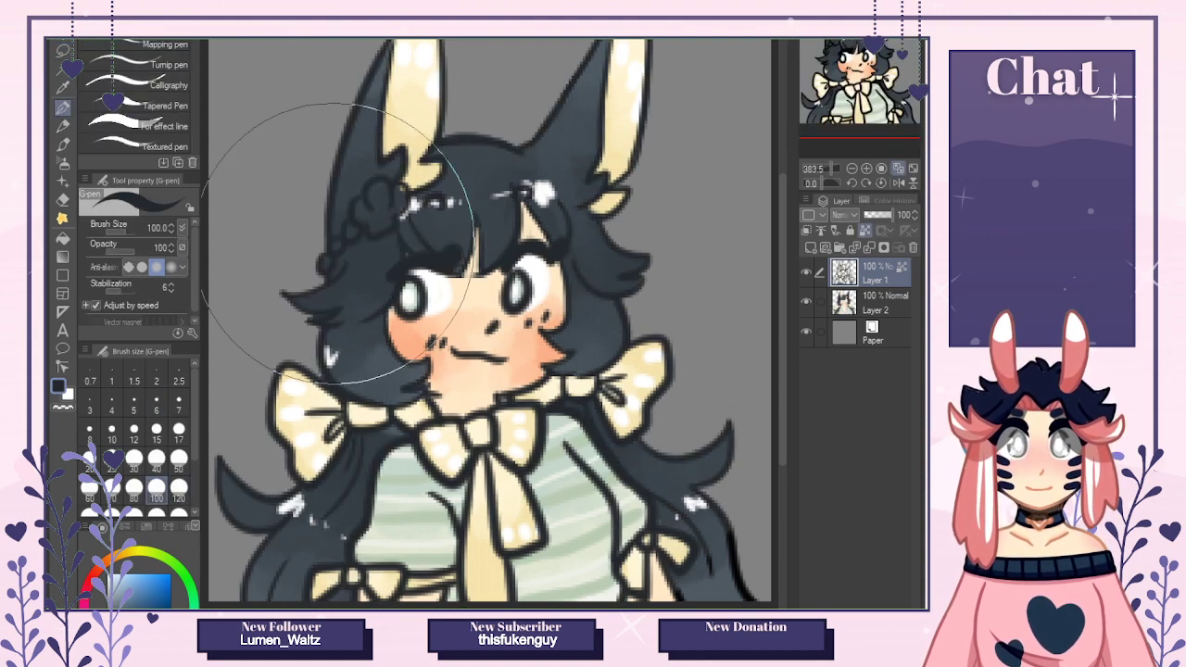
Recolour the line art of the hair, neck and waist bows golden on Layer 1 with the G-pen at size 15, using a reference colour.
key("ctrl+Tab")
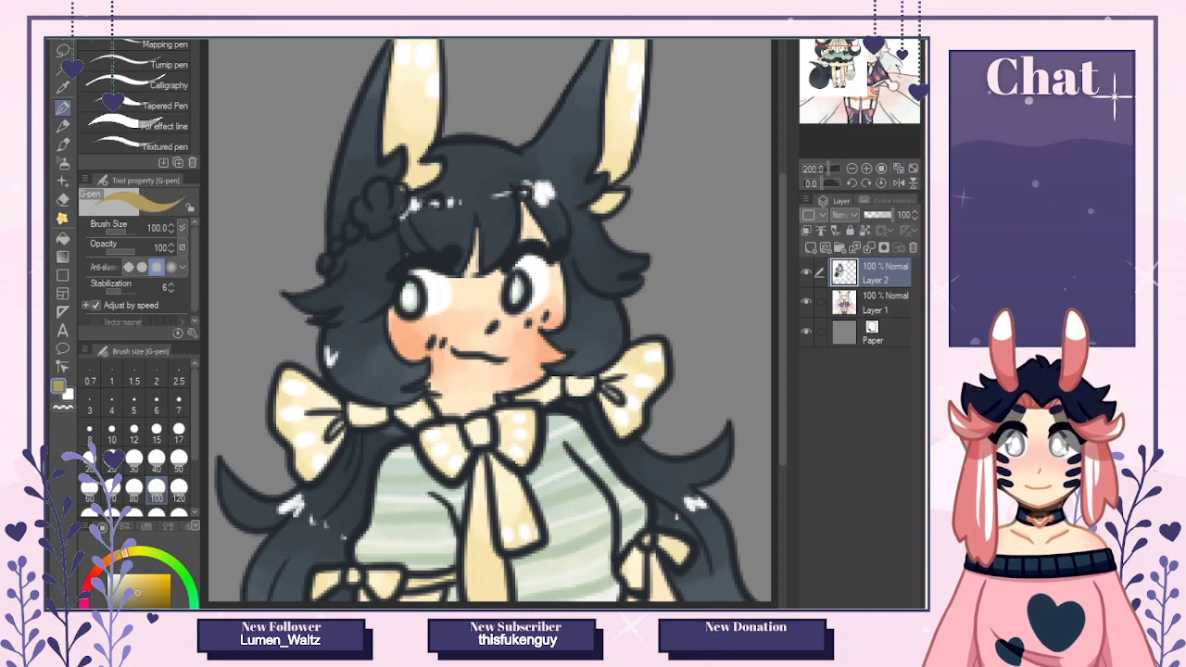
left_click(157, 433)
left_click(449, 470)
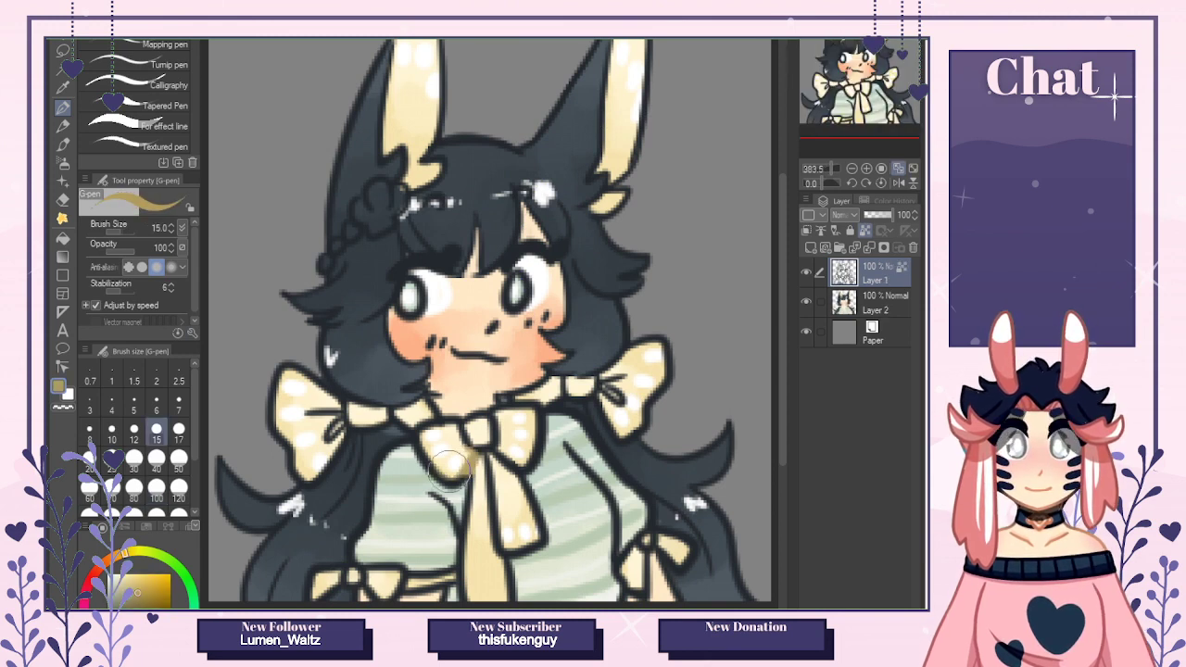
mouse_move(449, 471)
left_mouse_down()
mouse_move(496, 576)
mouse_move(321, 582)
left_mouse_up()
mouse_move(287, 385)
left_mouse_down()
mouse_move(329, 442)
mouse_move(360, 425)
mouse_move(349, 408)
mouse_move(408, 407)
left_mouse_up()
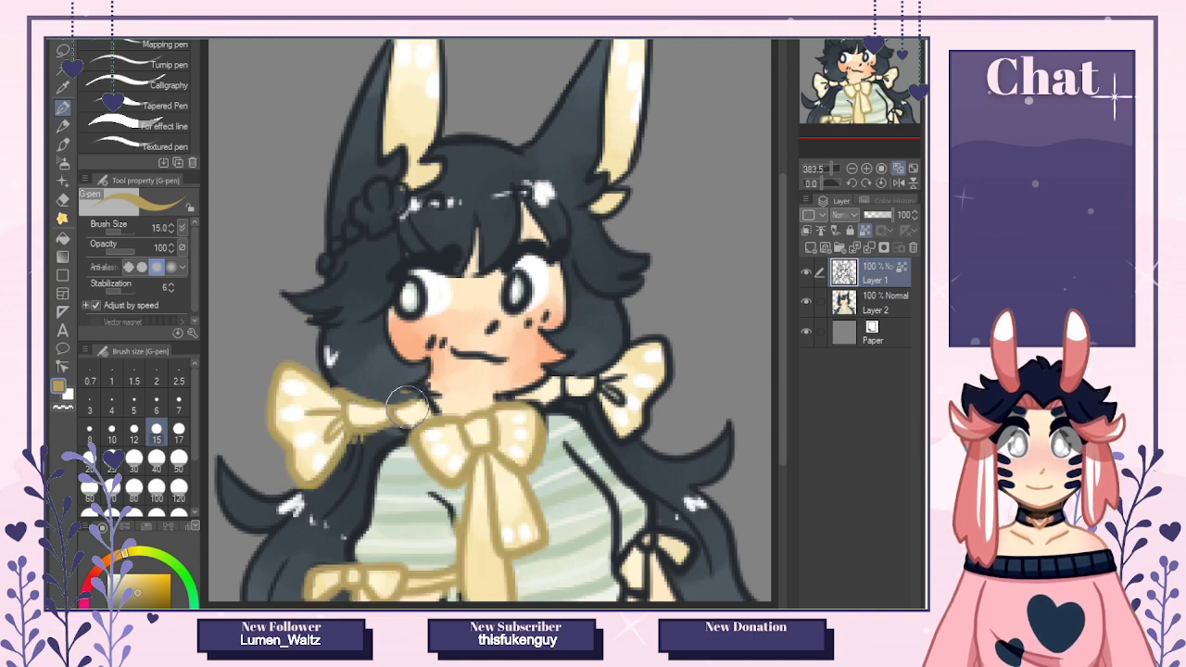
mouse_move(648, 357)
left_mouse_down()
mouse_move(626, 427)
mouse_move(579, 405)
mouse_move(637, 372)
left_mouse_up()
mouse_move(657, 556)
left_mouse_down()
mouse_move(648, 567)
mouse_move(674, 581)
left_mouse_up()
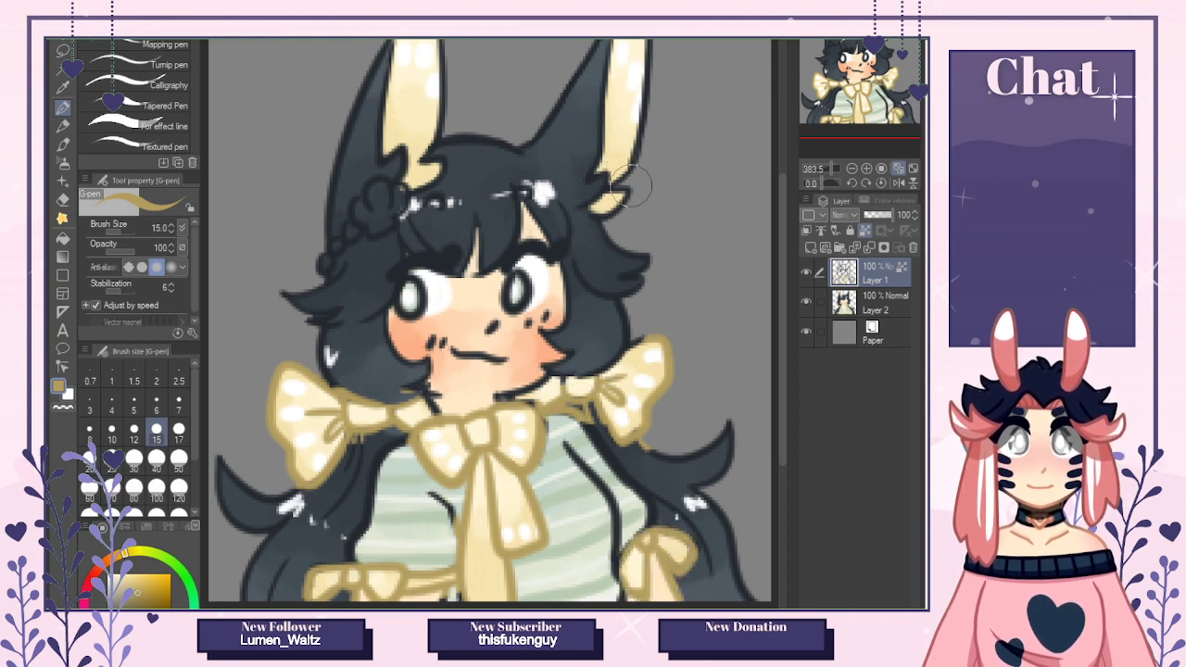
Tint the line art around the cream inner ears and ear tufts with the same golden colour.
left_click_drag(625, 213, 646, 51)
mouse_move(440, 159)
left_mouse_down()
mouse_move(425, 177)
mouse_move(437, 53)
left_mouse_up()
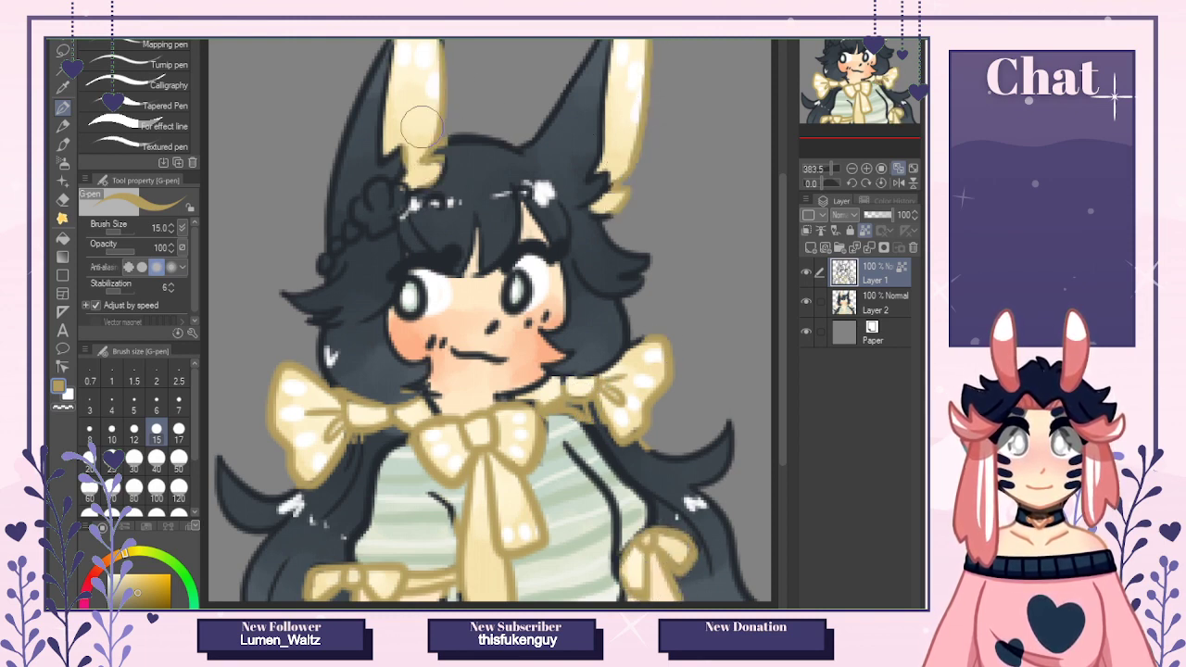
left_click(62, 218)
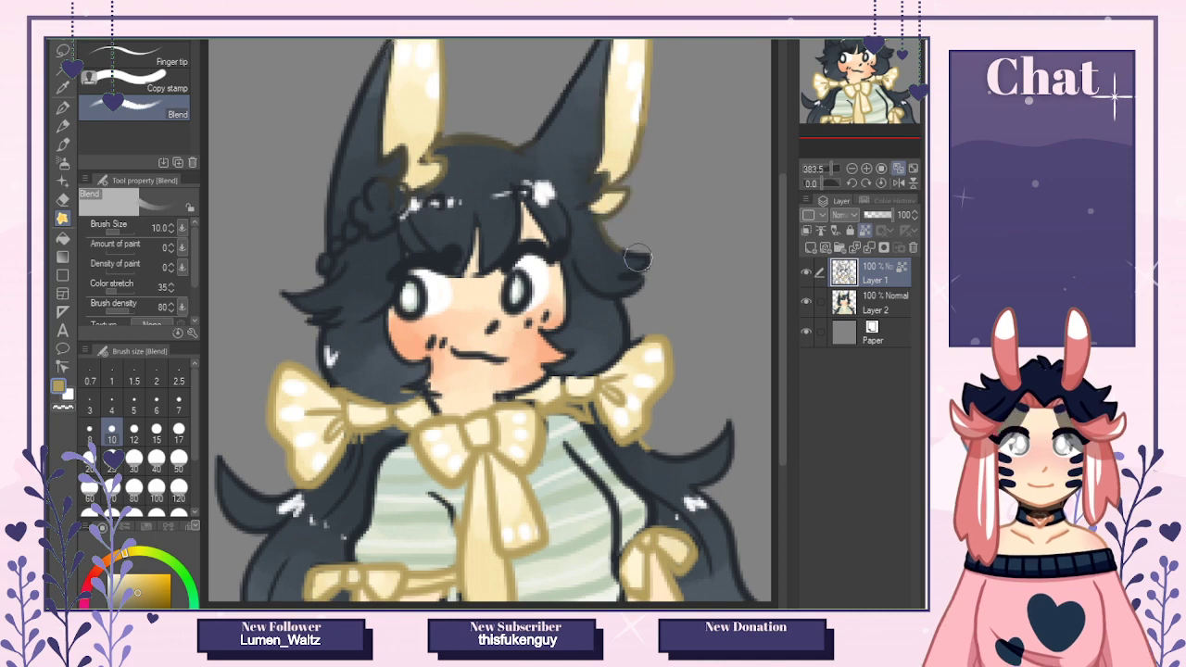
Paint the shell hair ornament and its beads pale teal from the reference on Layer 2 with the G-pen at size 6.
left_click(860, 309)
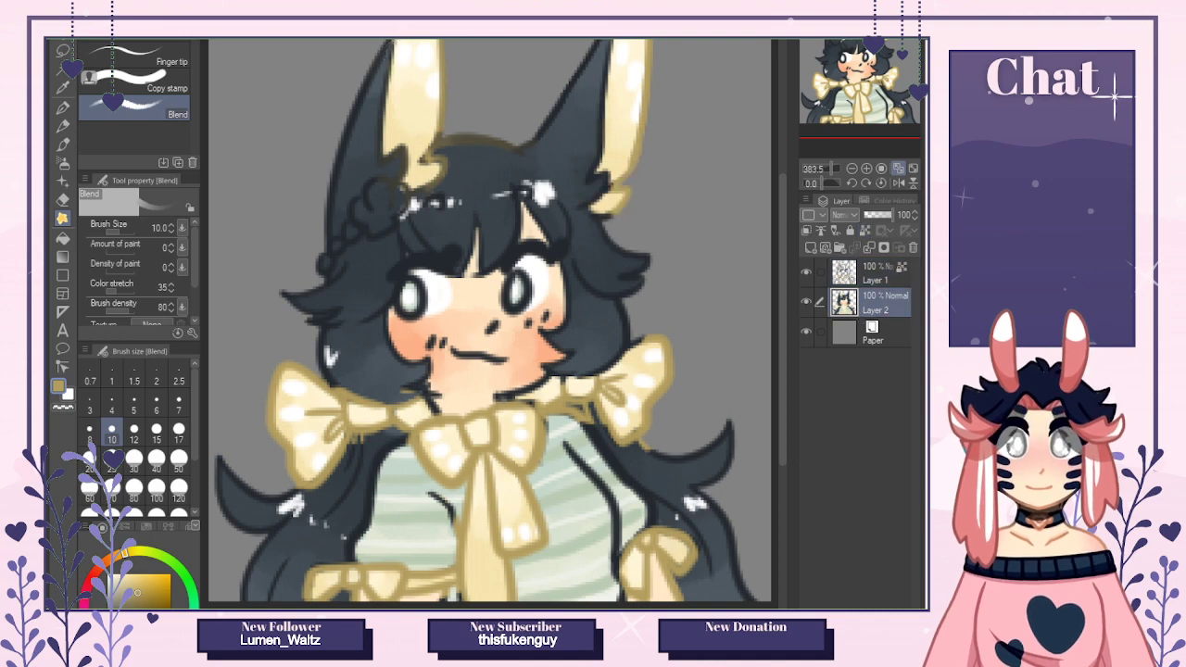
key("ctrl+Tab")
key("x")
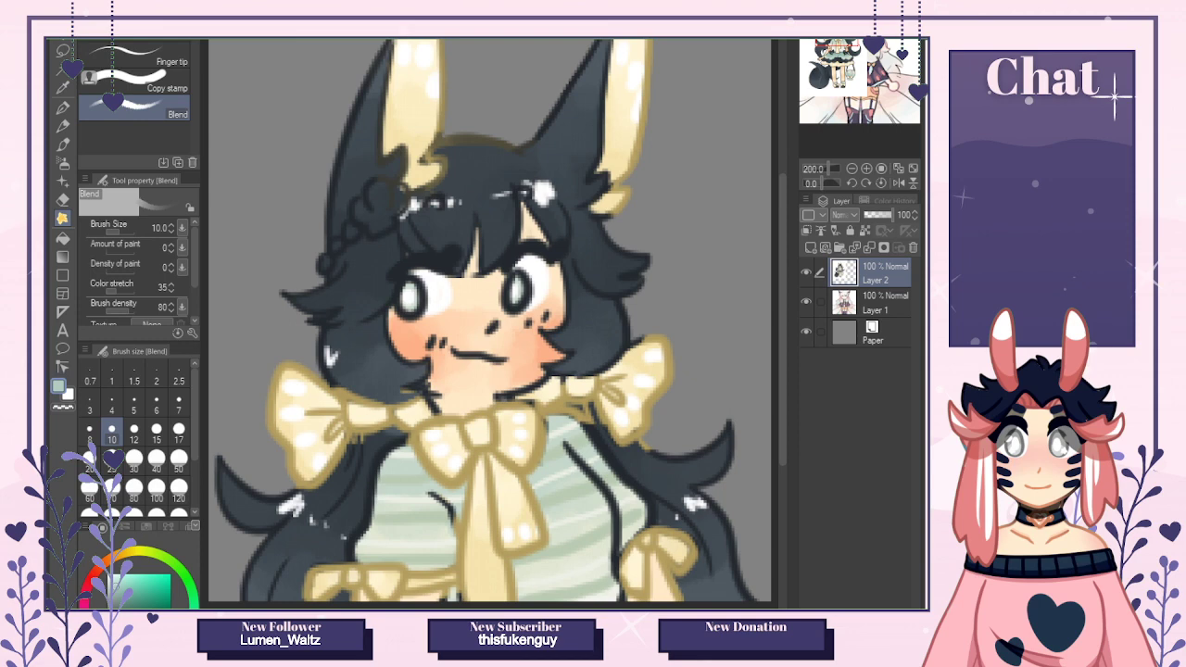
left_click(63, 107)
left_click(372, 225)
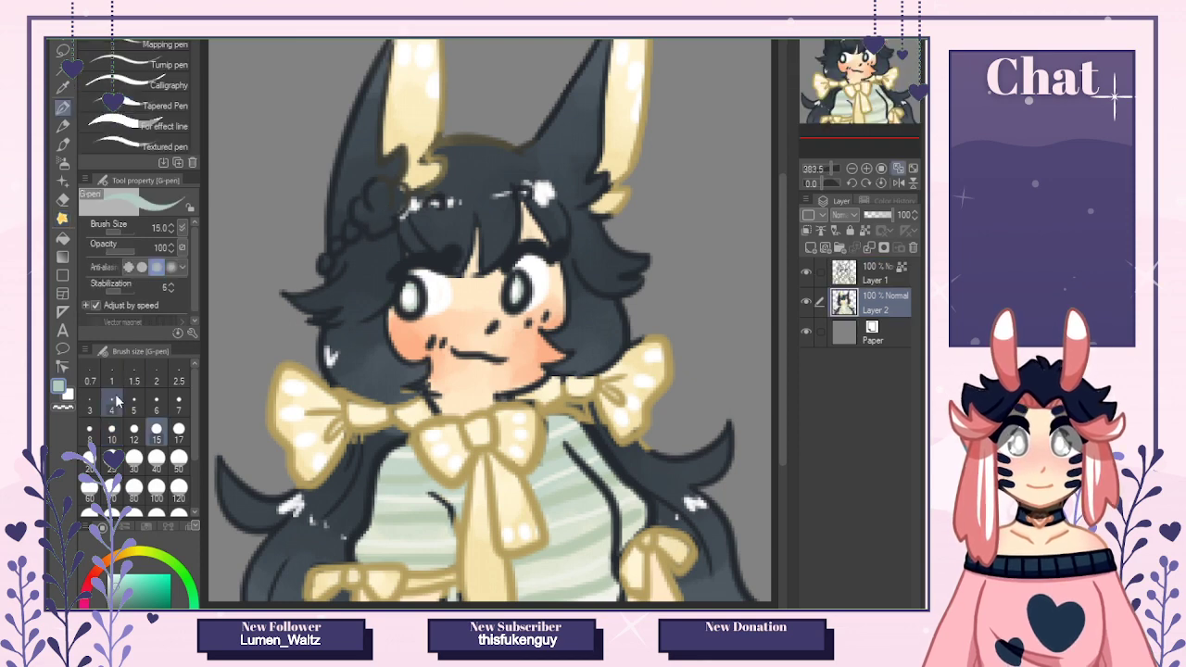
left_click(156, 404)
mouse_move(380, 217)
left_mouse_down()
mouse_move(397, 198)
mouse_move(372, 192)
mouse_move(324, 263)
left_mouse_up()
Tidy the hair around the shell ornament with sampled navy and add pale highlights on the shell.
left_click(354, 182, "alt")
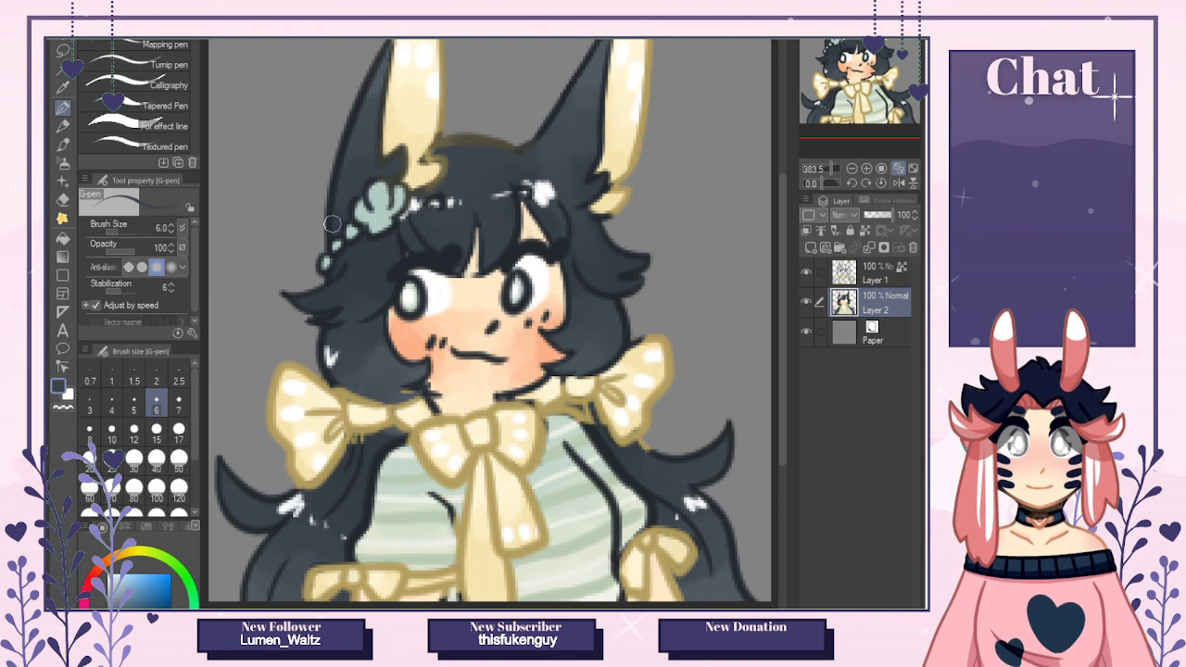
left_click(378, 195, "alt")
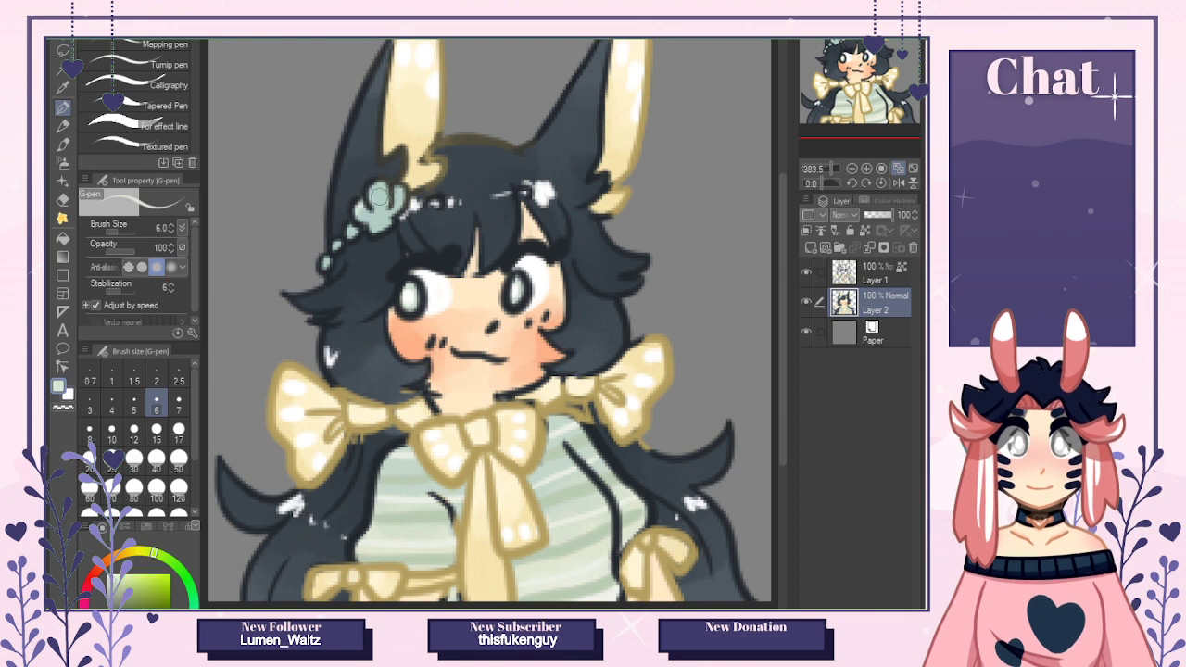
left_click_drag(378, 194, 359, 209)
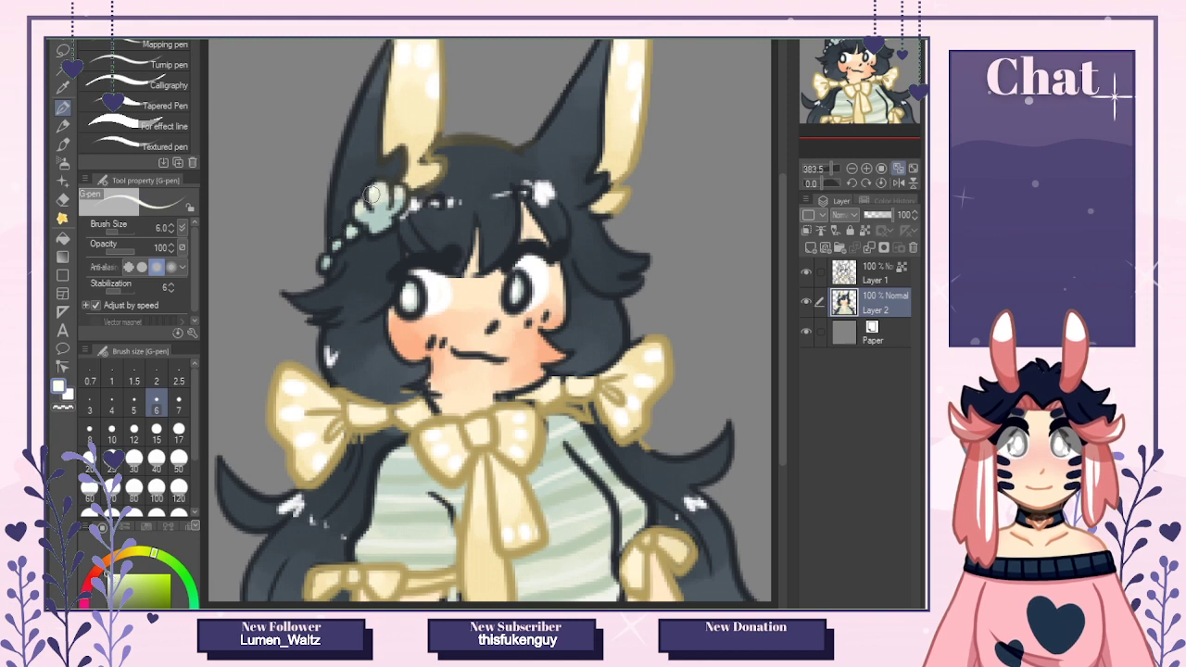
Blend the golden bow lines into the surrounding hair line art on Layer 1, using the Blend tool at size 8.
left_click(816, 274)
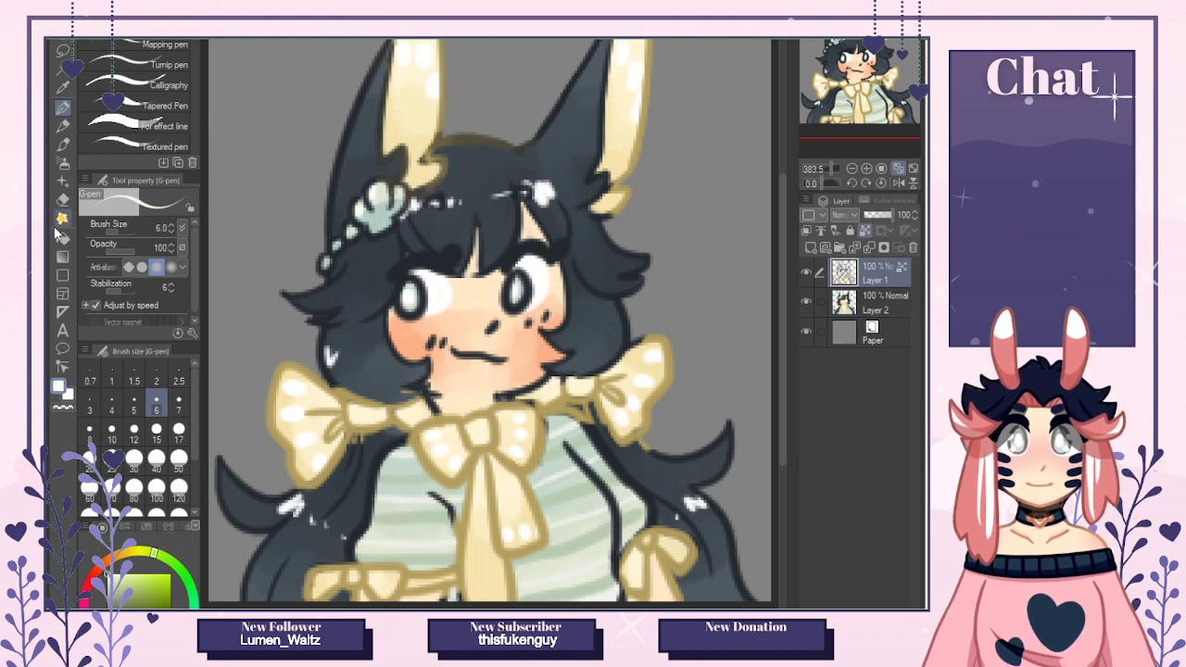
left_click(63, 219)
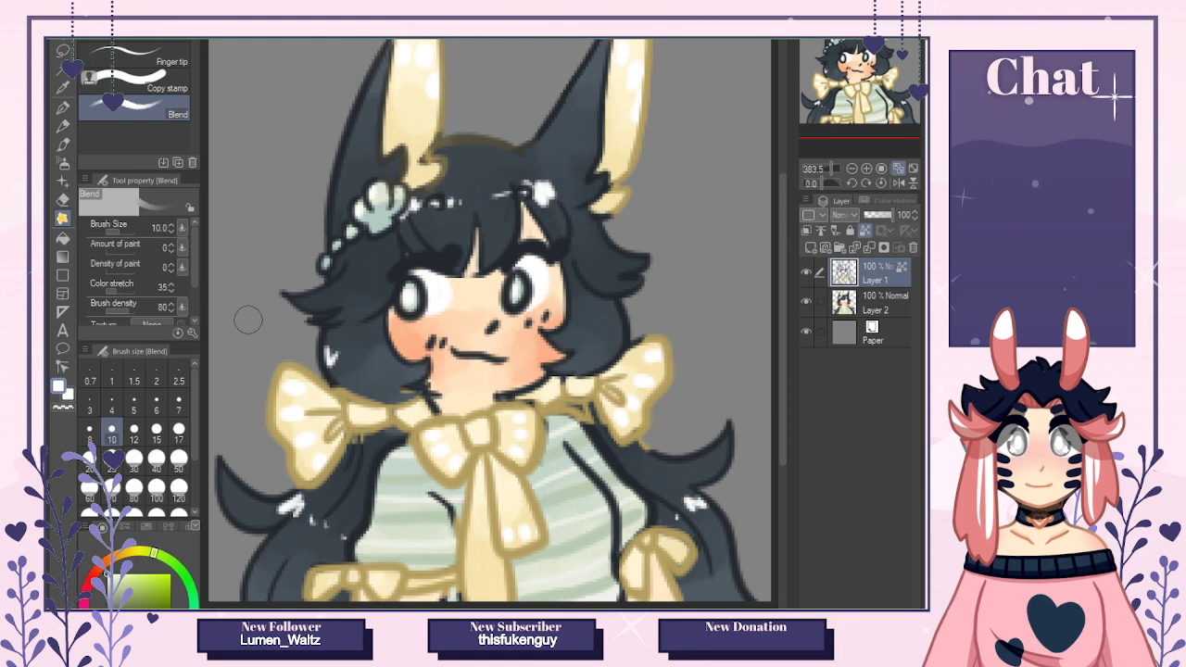
key("bracketleft")
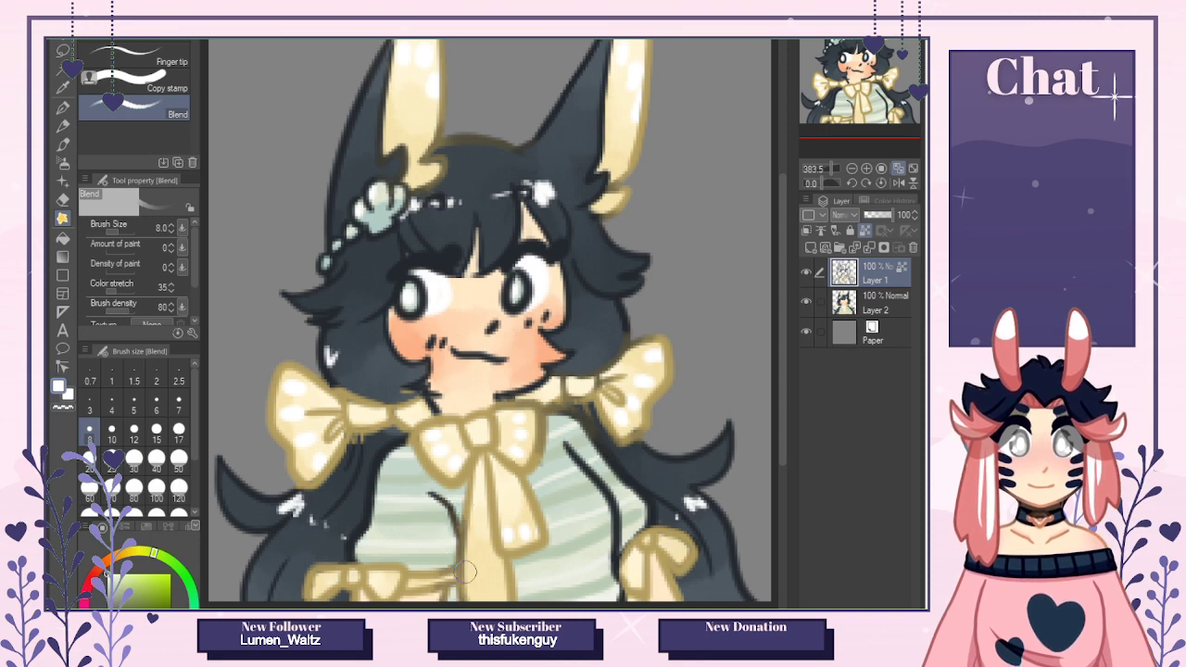
left_click_drag(652, 515, 612, 582)
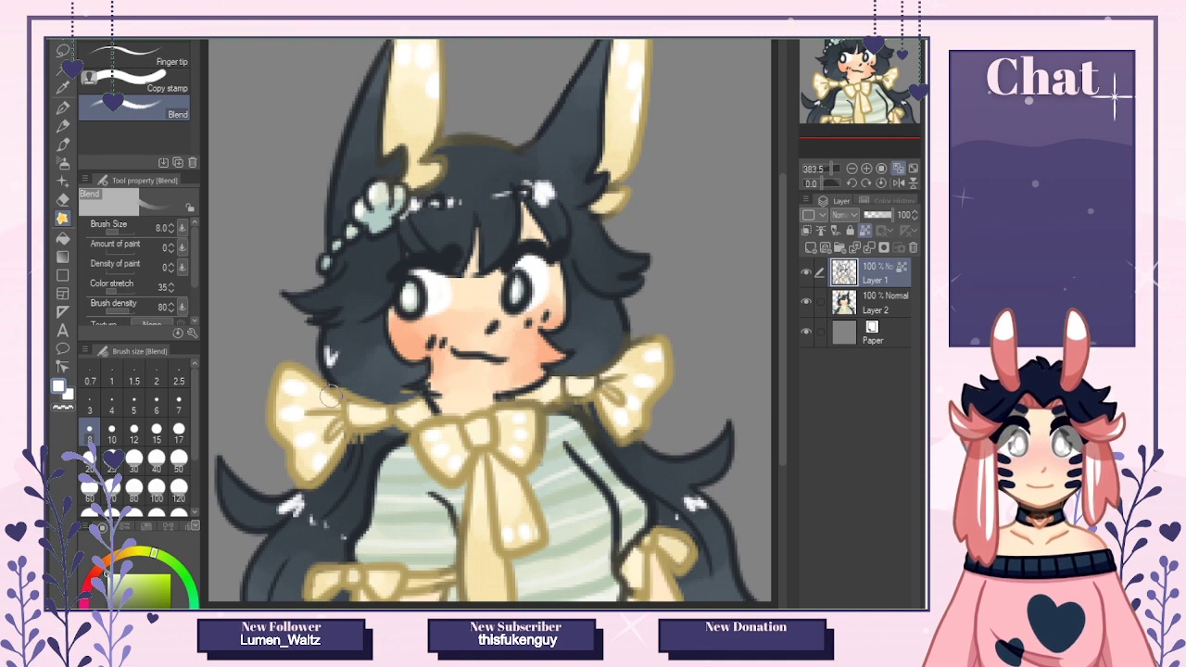
mouse_move(330, 397)
left_mouse_down()
mouse_move(392, 403)
mouse_move(420, 375)
mouse_move(371, 396)
mouse_move(426, 382)
mouse_move(344, 393)
mouse_move(355, 364)
mouse_move(321, 366)
mouse_move(370, 377)
mouse_move(324, 361)
mouse_move(391, 401)
mouse_move(326, 390)
mouse_move(344, 423)
mouse_move(293, 364)
mouse_move(336, 421)
left_mouse_up()
mouse_move(330, 361)
left_mouse_down()
mouse_move(338, 410)
mouse_move(325, 376)
mouse_move(338, 403)
mouse_move(329, 361)
mouse_move(343, 420)
mouse_move(299, 364)
mouse_move(337, 431)
mouse_move(300, 380)
mouse_move(326, 431)
mouse_move(336, 404)
mouse_move(357, 428)
left_mouse_up()
mouse_move(363, 457)
left_mouse_down()
mouse_move(353, 430)
mouse_move(401, 425)
mouse_move(360, 430)
mouse_move(407, 408)
mouse_move(376, 428)
mouse_move(426, 414)
left_mouse_up()
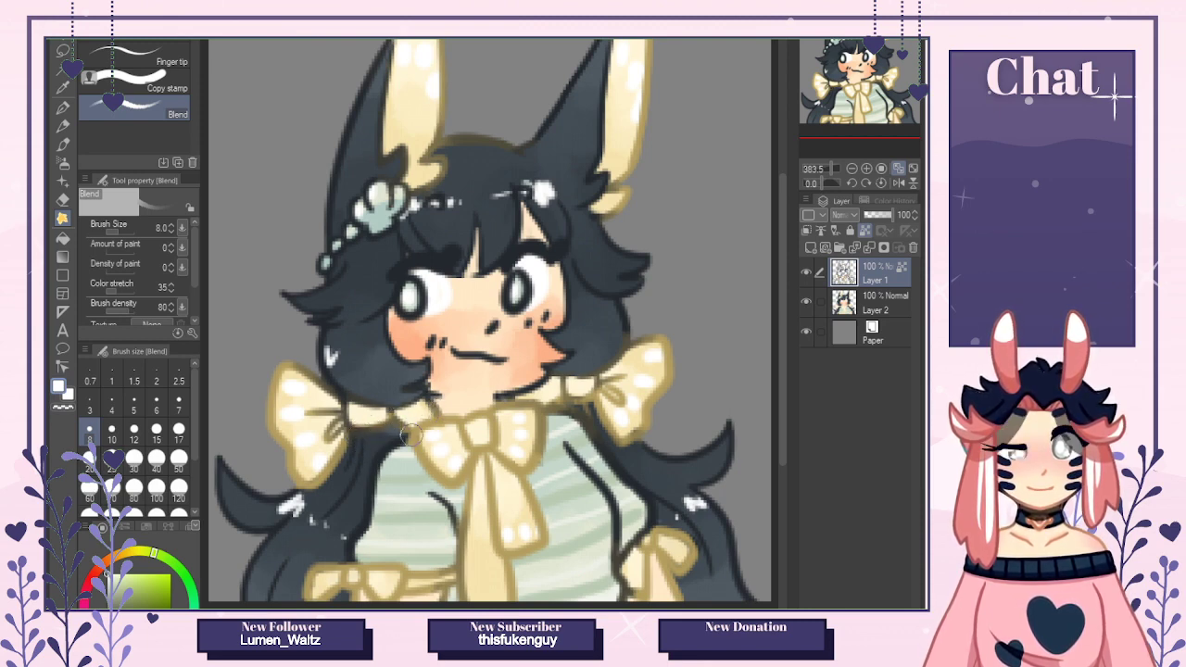
mouse_move(336, 488)
left_mouse_down()
mouse_move(265, 497)
mouse_move(333, 475)
mouse_move(280, 465)
mouse_move(330, 471)
mouse_move(286, 468)
mouse_move(322, 485)
mouse_move(296, 462)
mouse_move(350, 463)
left_mouse_up()
Repaint the outline across the top of the head dark navy on Layer 1 with the G-pen at size 6.
left_click(142, 45)
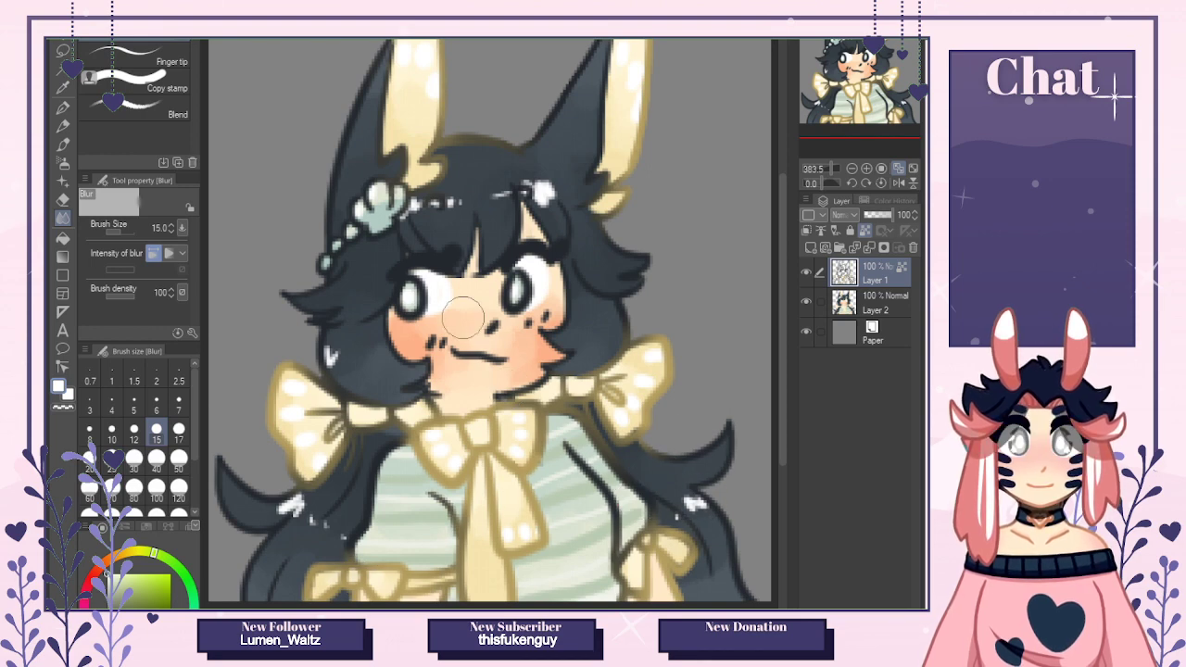
left_click(870, 302)
left_click(556, 445, "alt")
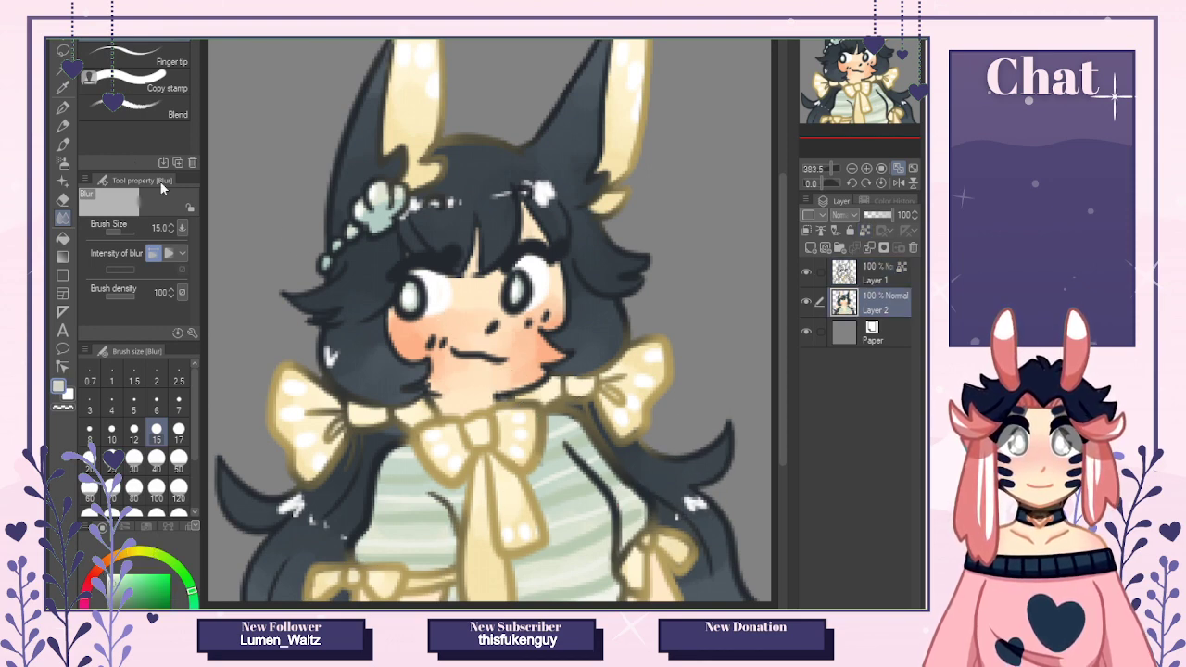
left_click(62, 107)
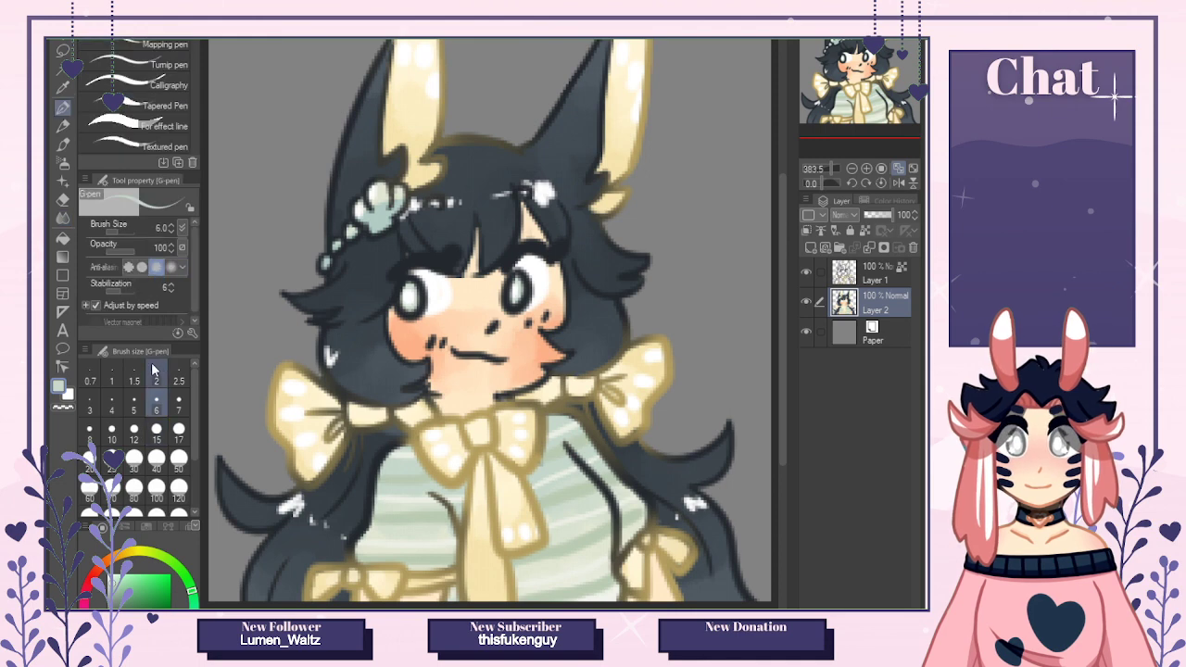
left_click(872, 278)
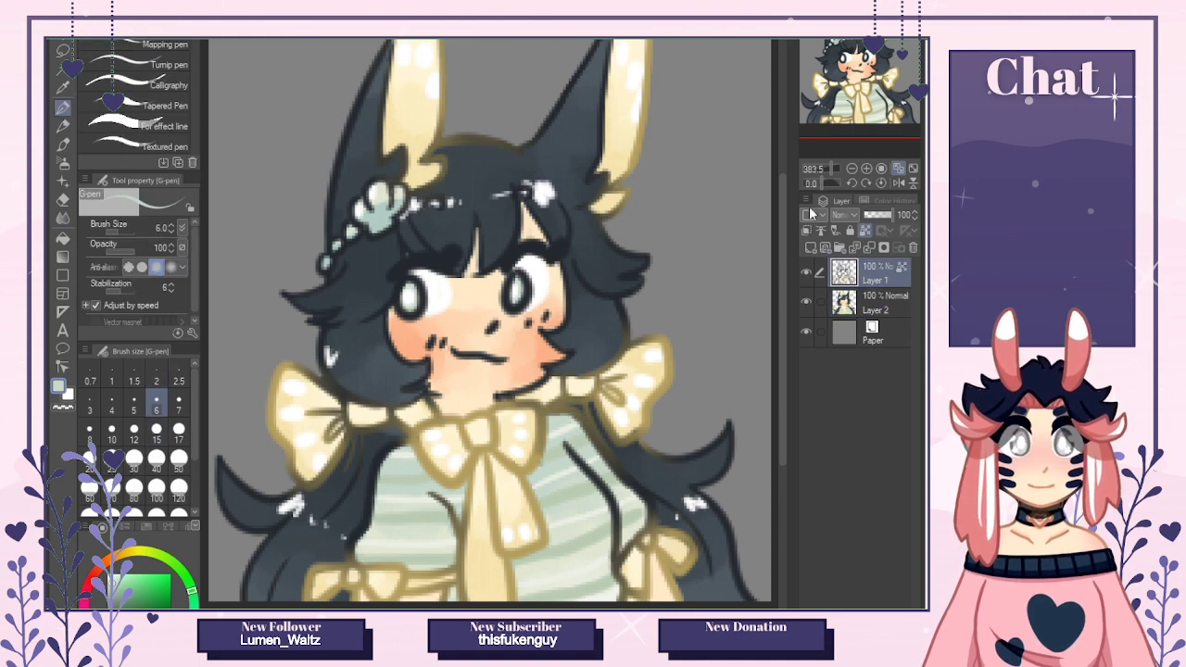
left_click(514, 220, "alt")
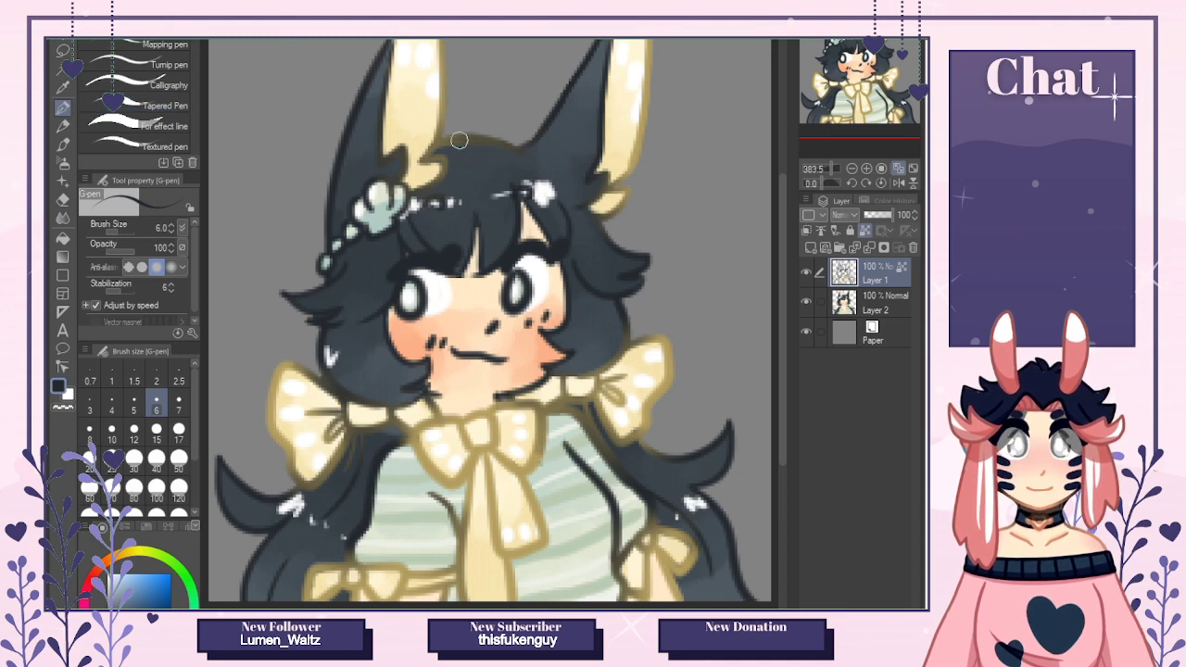
left_click_drag(459, 140, 526, 149)
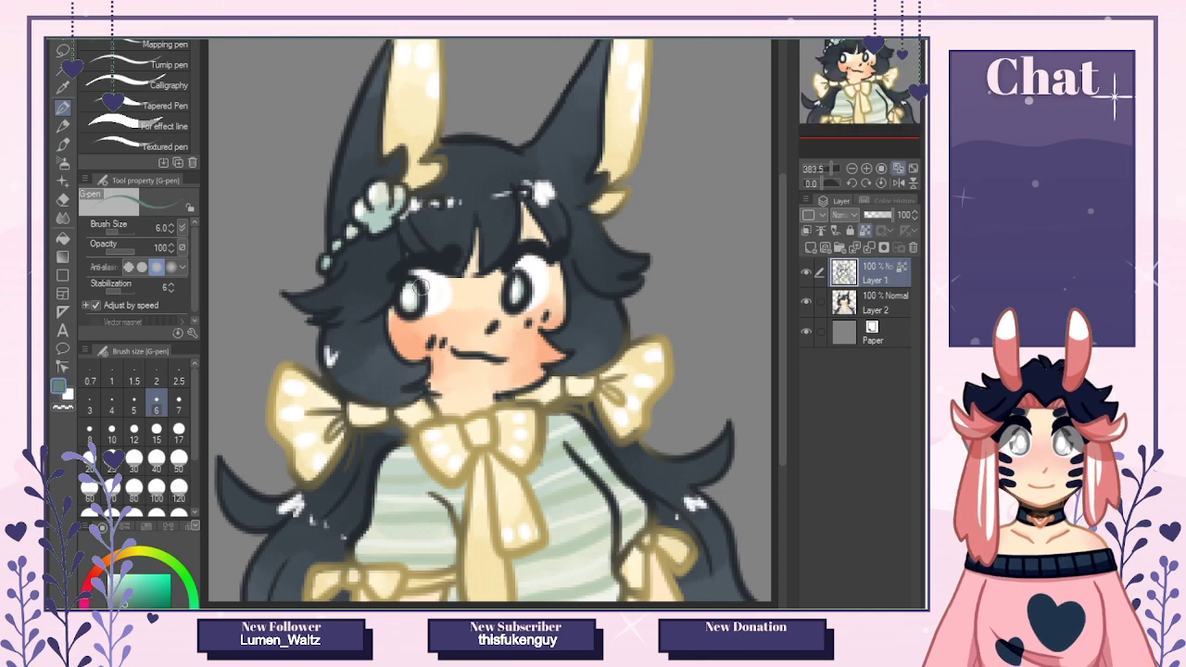
Tint the line art of both irises and the shell hair ornament muted teal with the G-pen at size 6.
left_click_drag(407, 282, 430, 324)
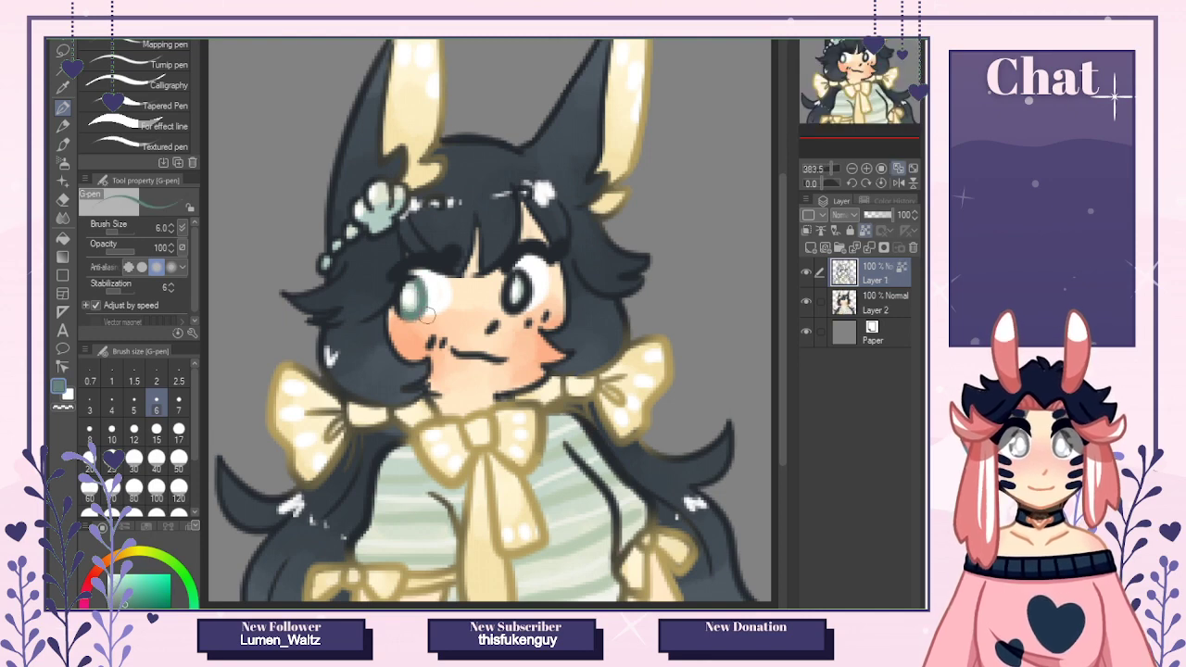
mouse_move(523, 301)
left_mouse_down()
mouse_move(512, 284)
mouse_move(519, 309)
mouse_move(532, 289)
left_mouse_up()
mouse_move(380, 217)
left_mouse_down()
mouse_move(328, 242)
mouse_move(381, 189)
mouse_move(392, 193)
mouse_move(367, 232)
mouse_move(325, 264)
left_mouse_up()
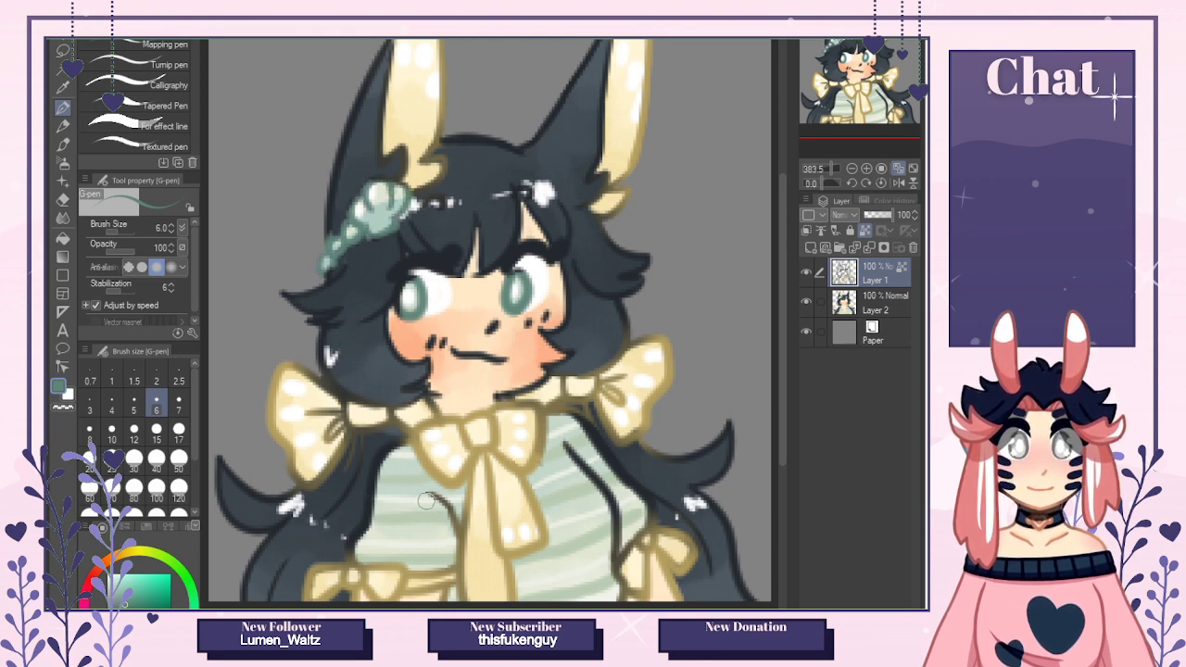
Recolour the shirt's outlines and fold lines muted teal and soften the tinted lines with the Blur tool at size 15.
mouse_move(426, 501)
left_mouse_down()
mouse_move(352, 545)
mouse_move(398, 444)
left_mouse_up()
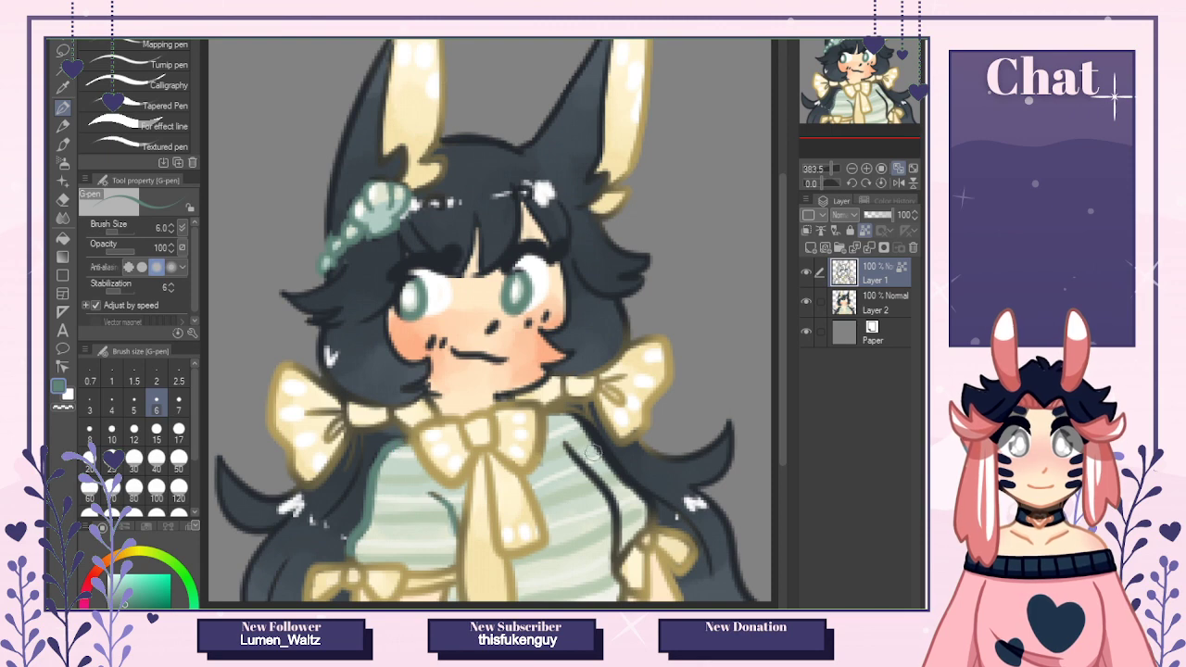
mouse_move(591, 474)
left_mouse_down()
mouse_move(573, 447)
mouse_move(607, 452)
mouse_move(644, 508)
mouse_move(598, 469)
mouse_move(609, 496)
left_mouse_up()
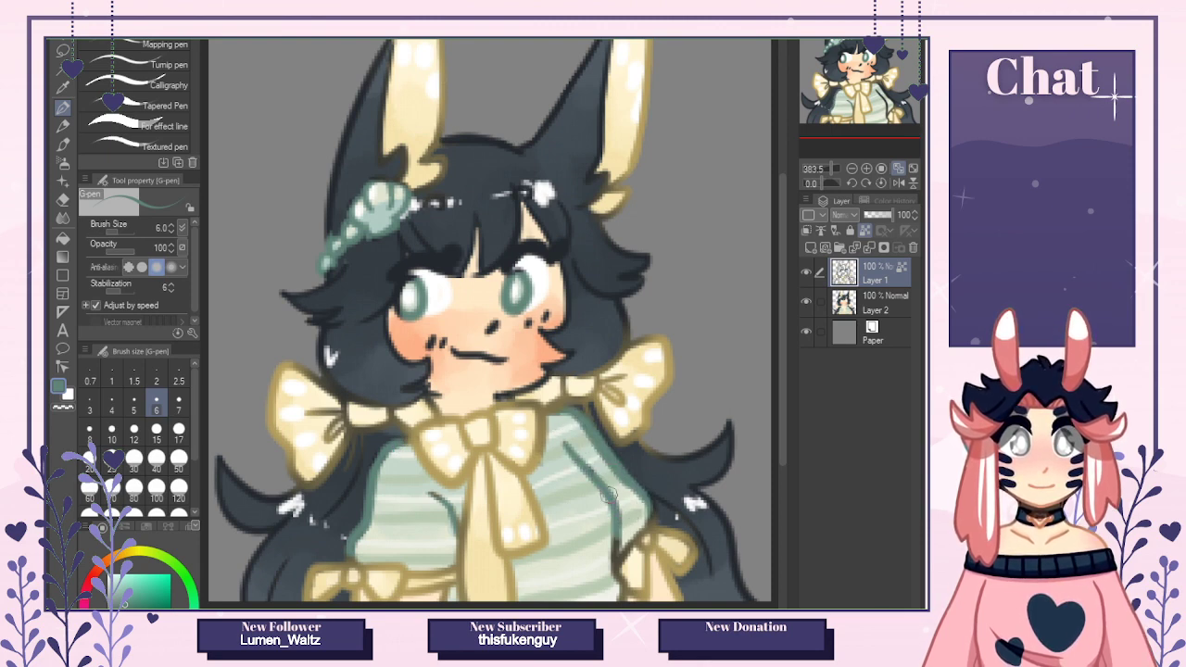
key("j")
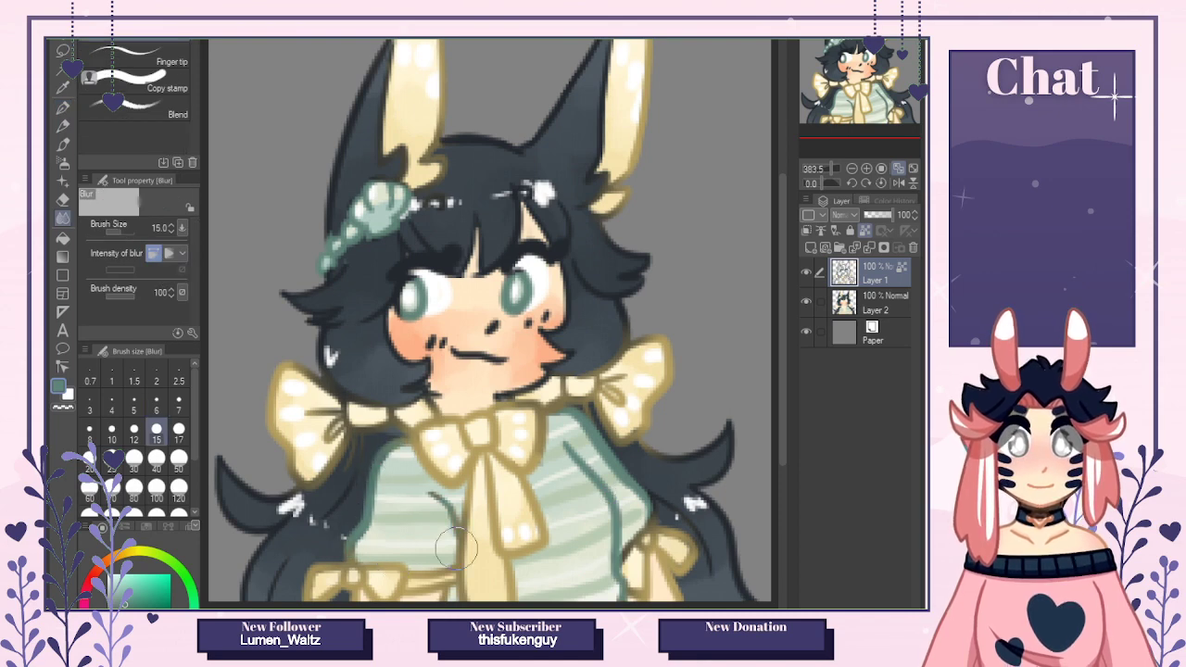
left_click_drag(640, 544, 648, 490)
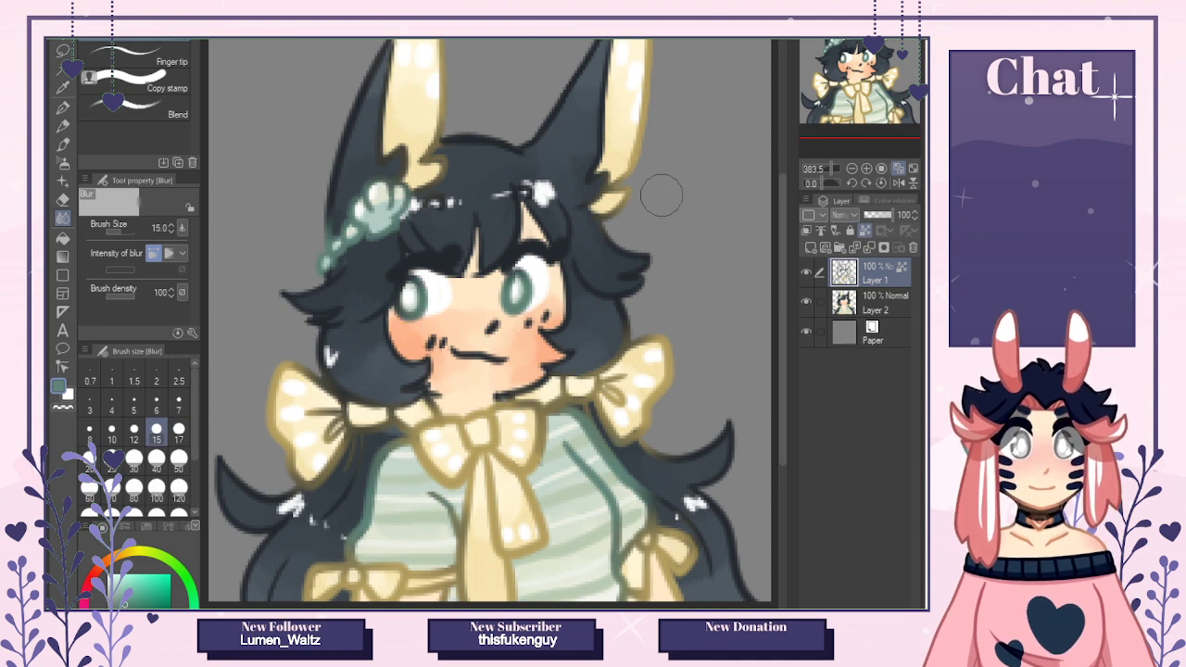
Add white highlights to the eyes with the G-pen at size 6 and create a new layer directly above Paper.
left_click(63, 108)
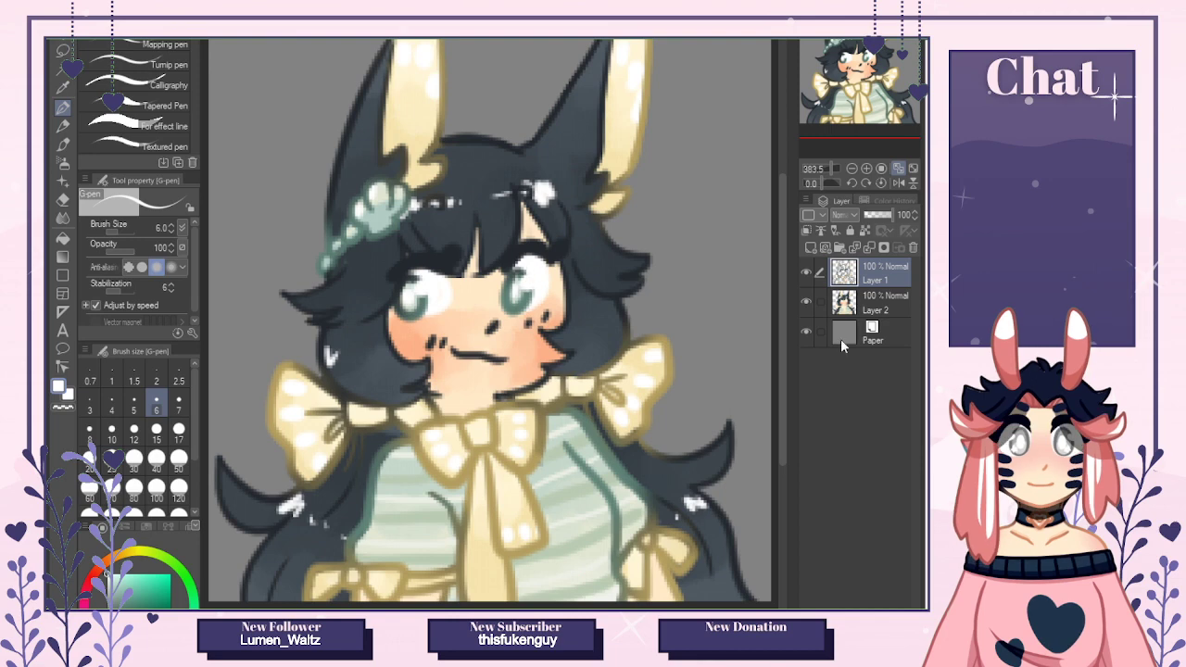
left_click(841, 340)
key("ctrl+shift+n")
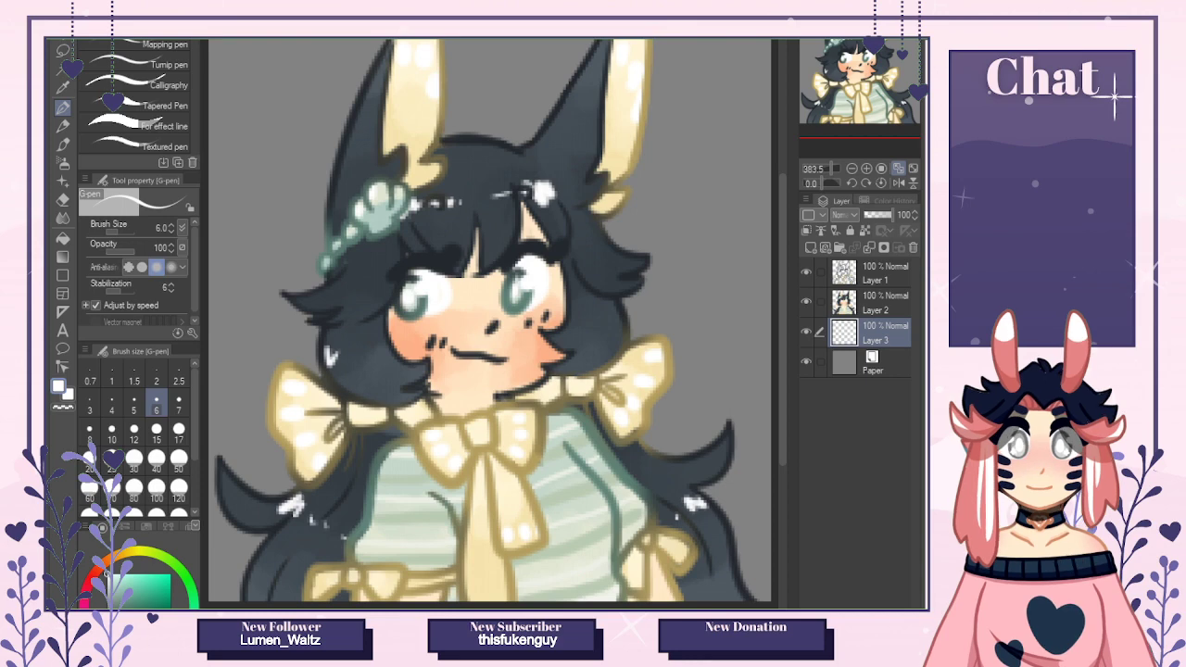
key("ctrl+Tab")
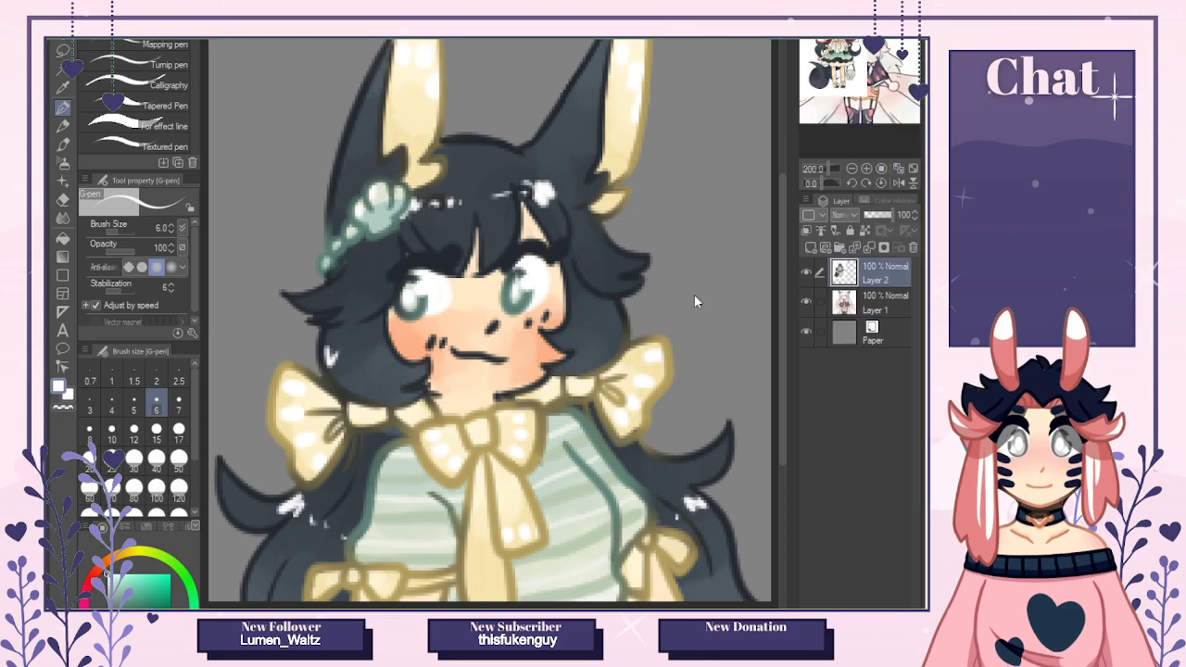
key("ctrl+Tab")
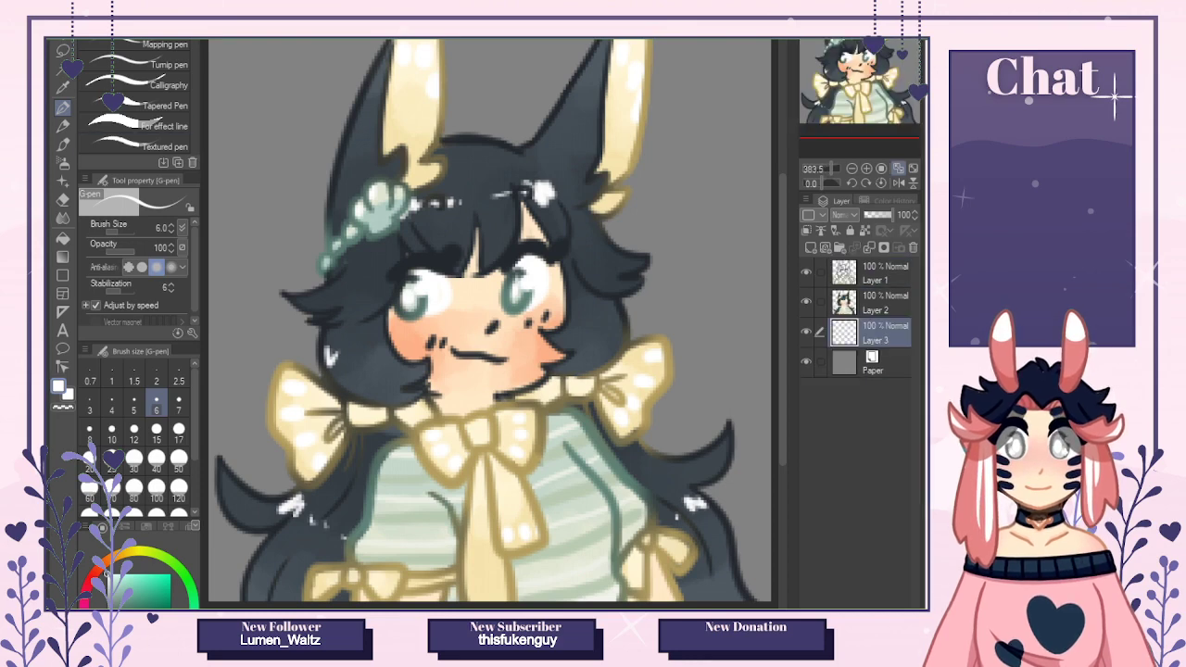
key("ctrl+Tab")
left_click(853, 167)
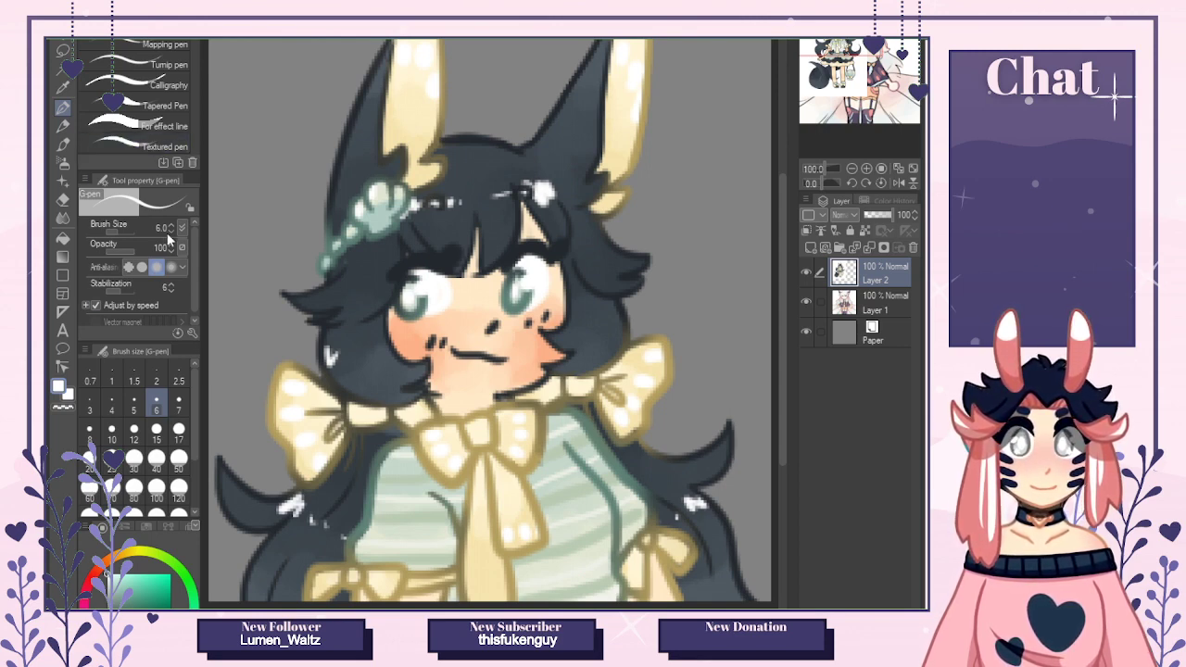
left_click(130, 576)
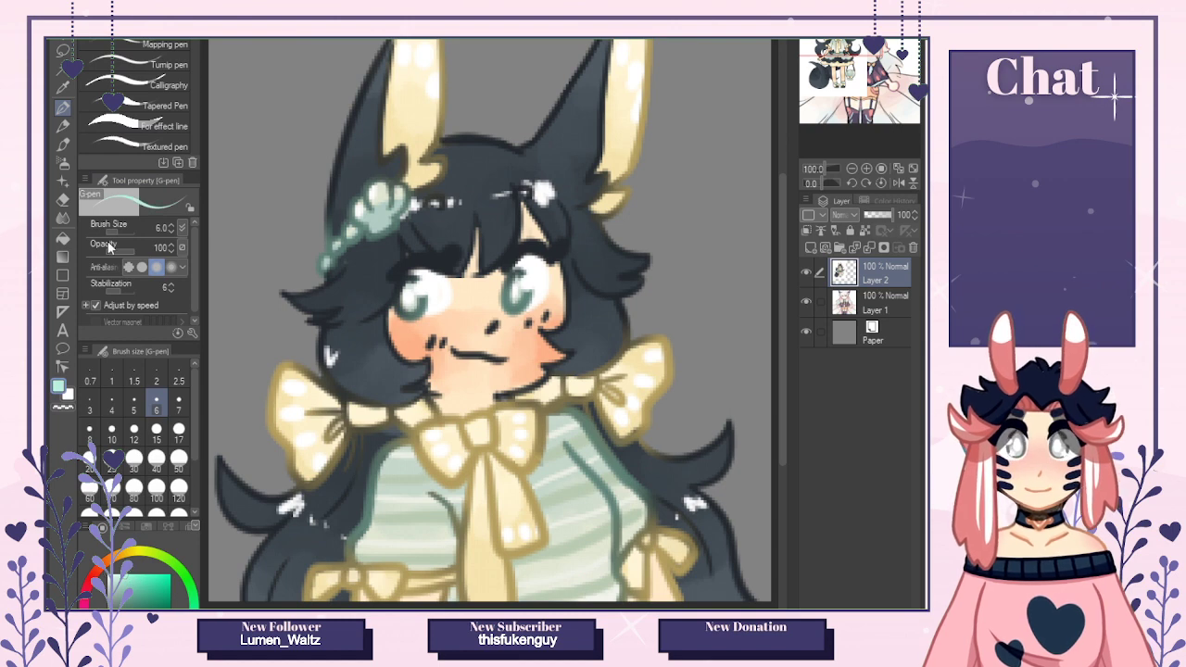
left_click(158, 493)
left_click(313, 460)
mouse_move(262, 407)
left_mouse_down()
mouse_move(332, 468)
mouse_move(474, 199)
left_mouse_up()
mouse_move(679, 445)
left_mouse_down()
mouse_move(733, 364)
mouse_move(661, 52)
left_mouse_up()
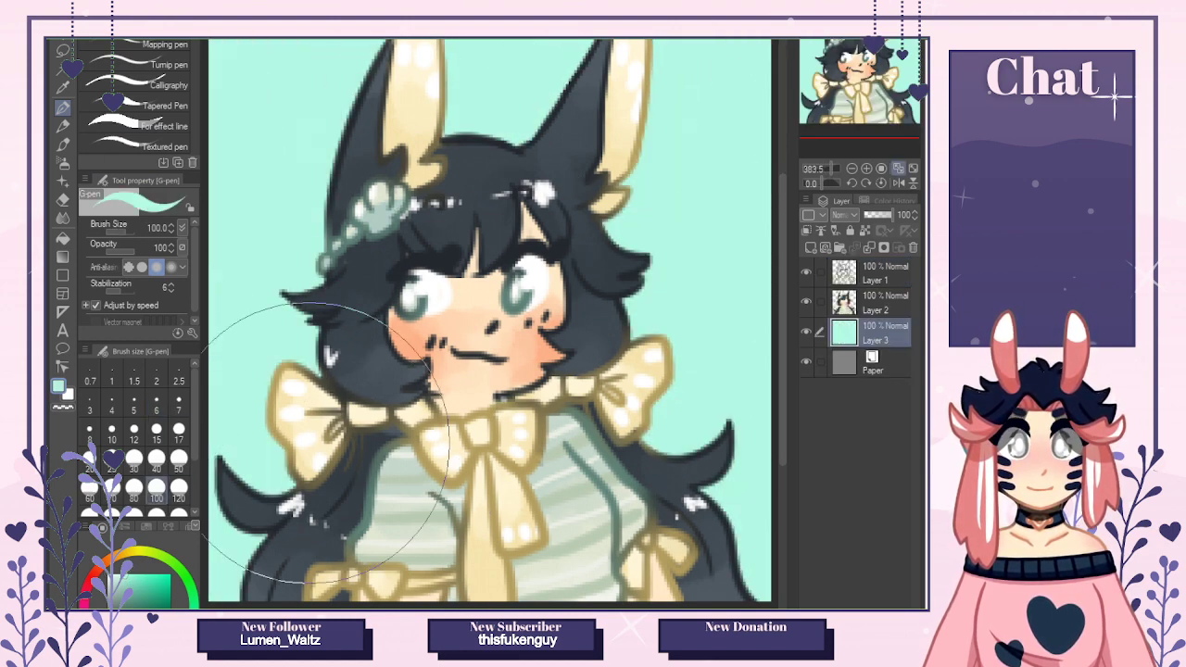
key("Delete")
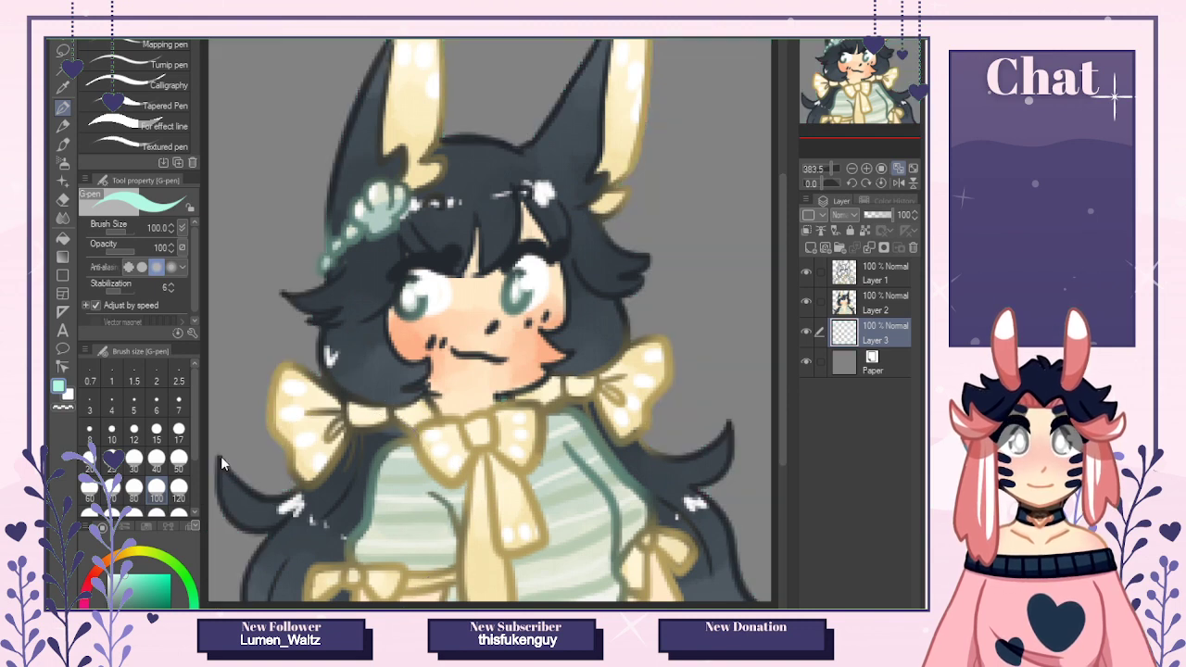
Paint a pale sand-yellow band across the lower background on Layer 3 with the G-pen at size 100.
left_click(124, 556)
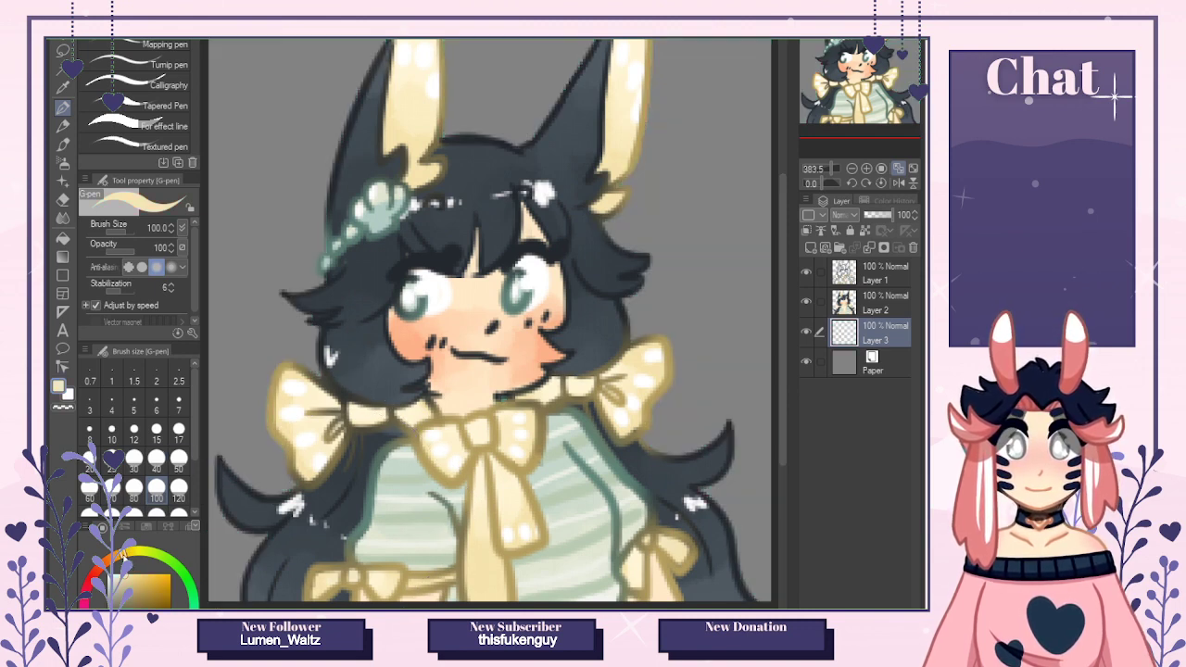
left_click_drag(264, 486, 319, 528)
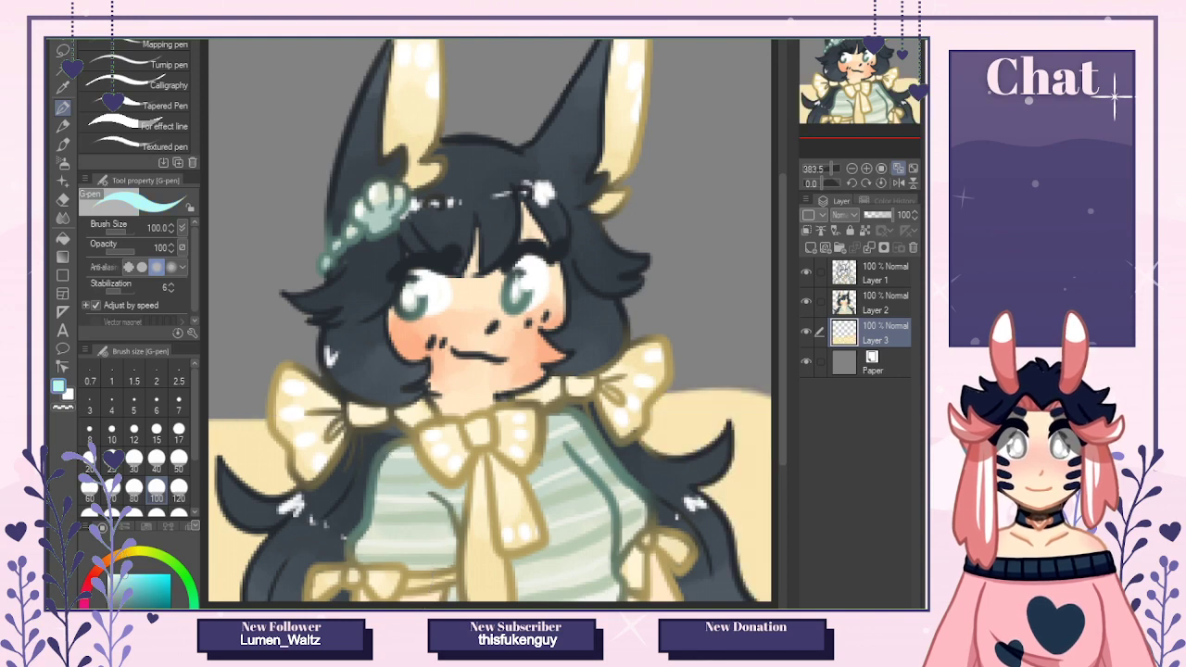
mouse_move(242, 463)
left_mouse_down()
mouse_move(335, 348)
mouse_move(713, 274)
left_mouse_up()
key("ctrl+z")
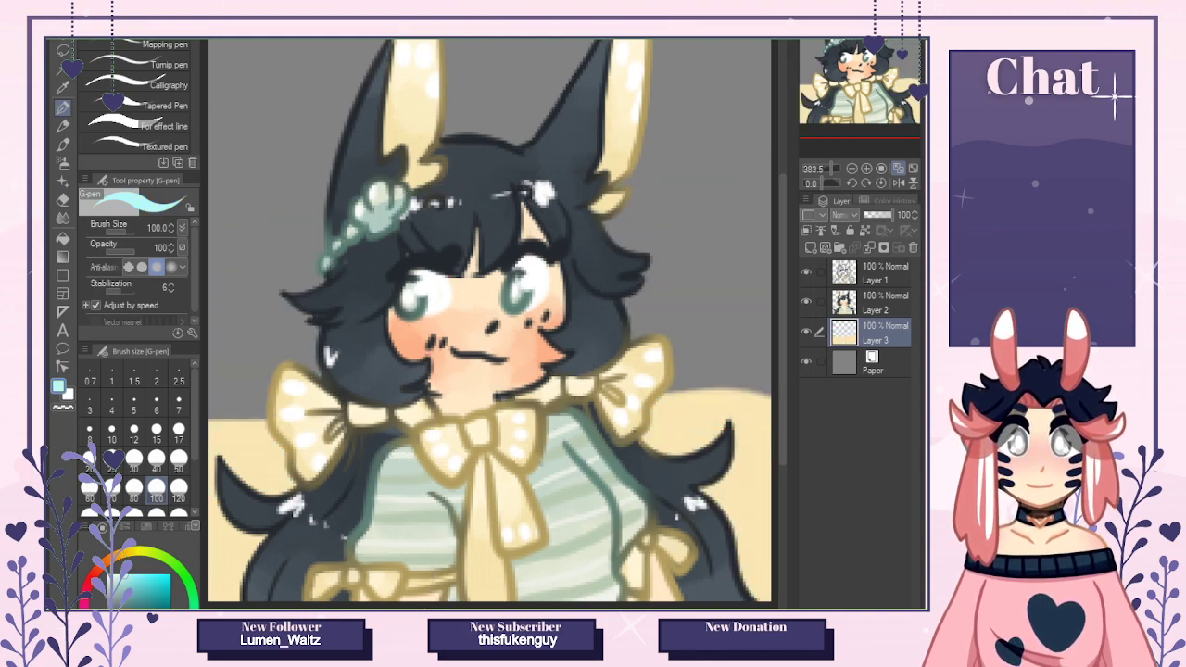
Fill the background above the sand with light blue and a paler blue upper sky using the G-pen at size 40.
left_click(181, 586)
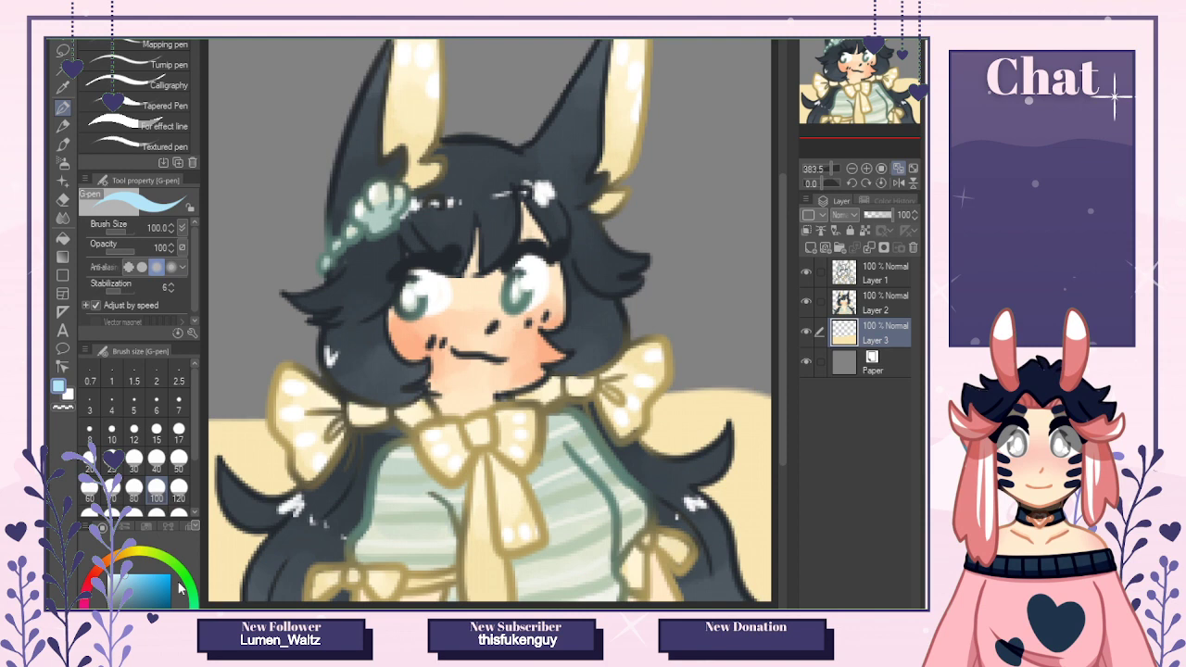
left_click(157, 457)
left_click_drag(218, 338, 764, 361)
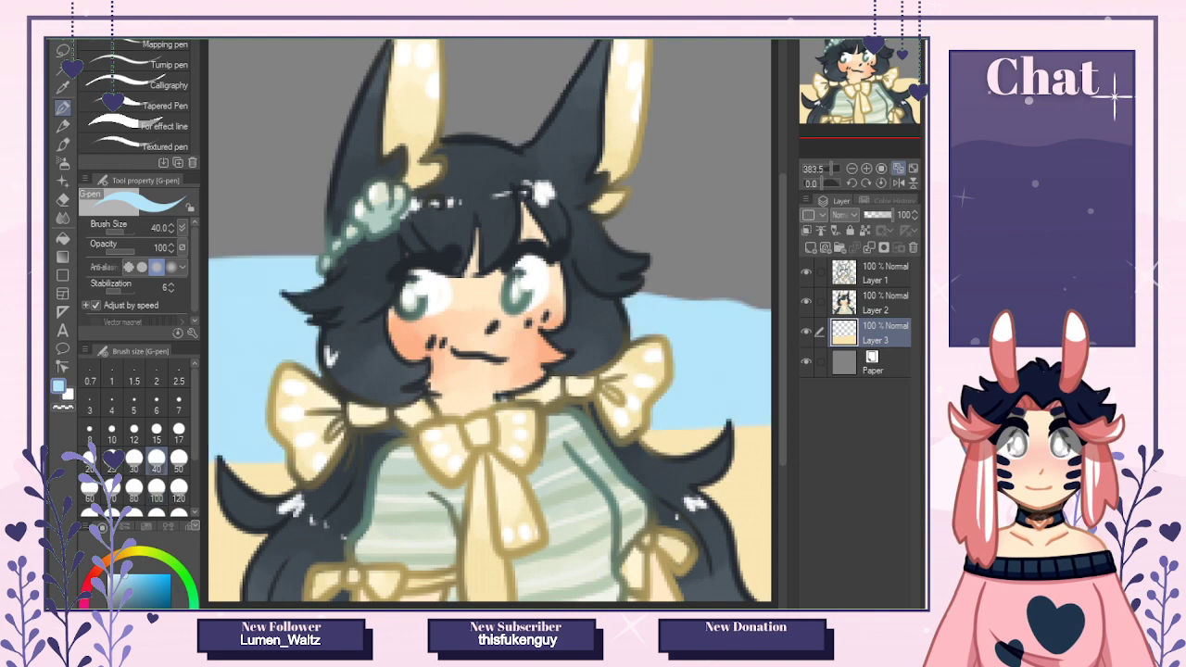
left_click_drag(741, 297, 241, 65)
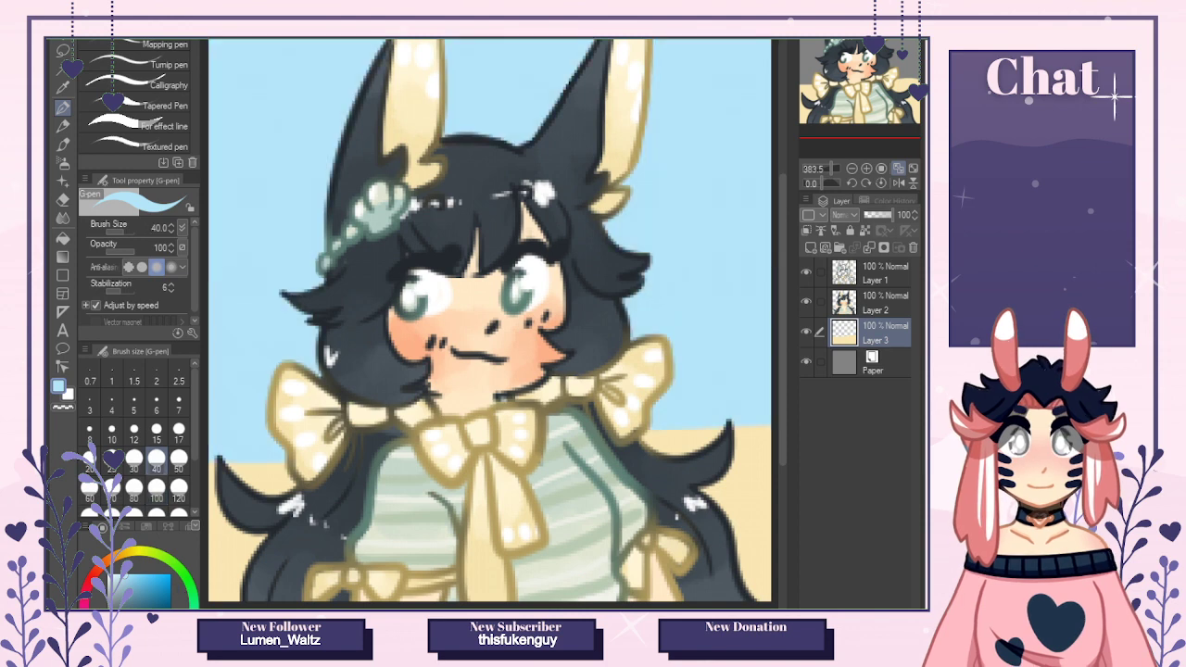
mouse_move(232, 157)
left_mouse_down()
mouse_move(519, 45)
mouse_move(250, 46)
left_mouse_up()
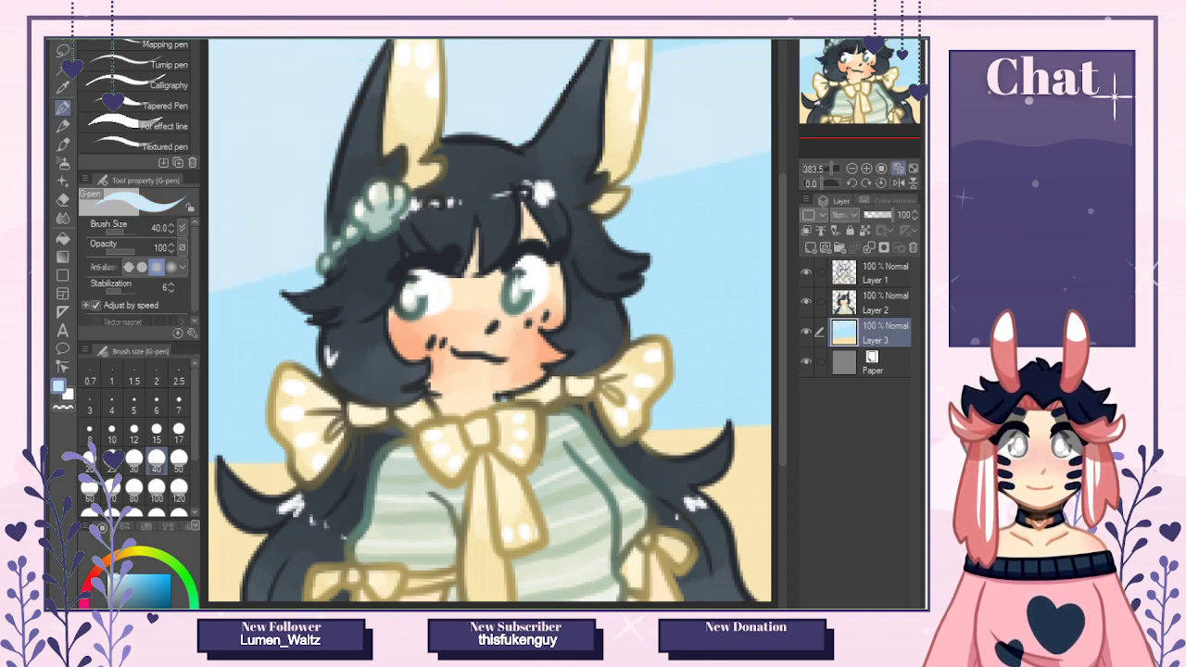
Soften the transitions between the two sky blues and the sand with the Blend tool at size 30.
left_click(62, 218)
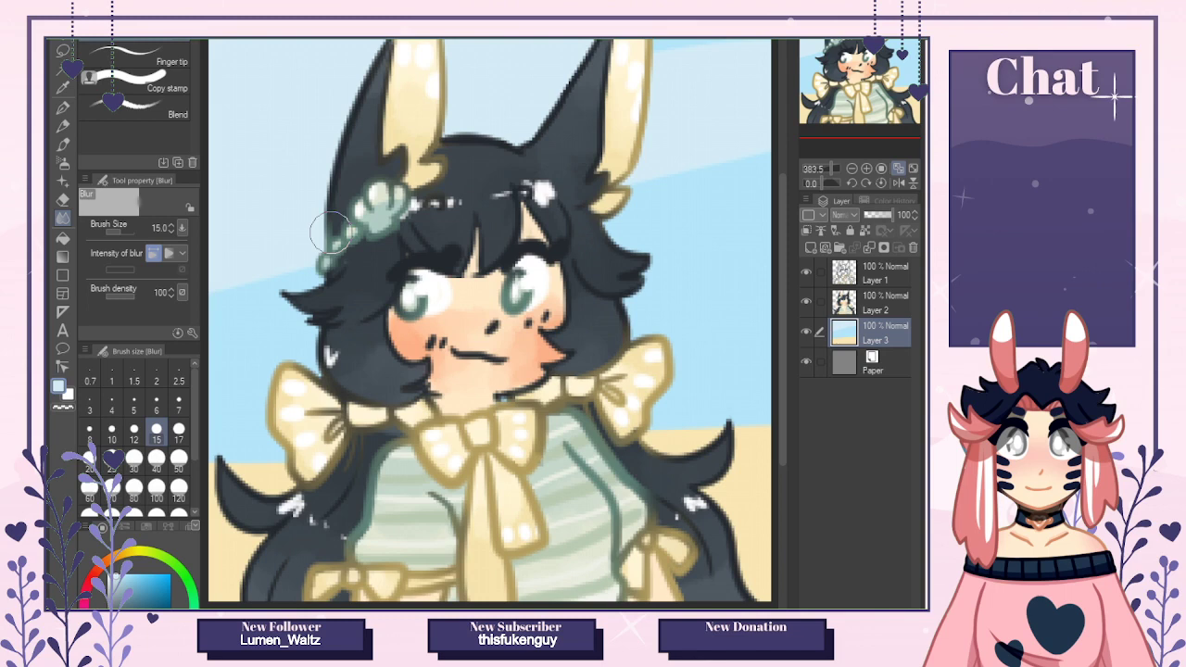
left_click(145, 109)
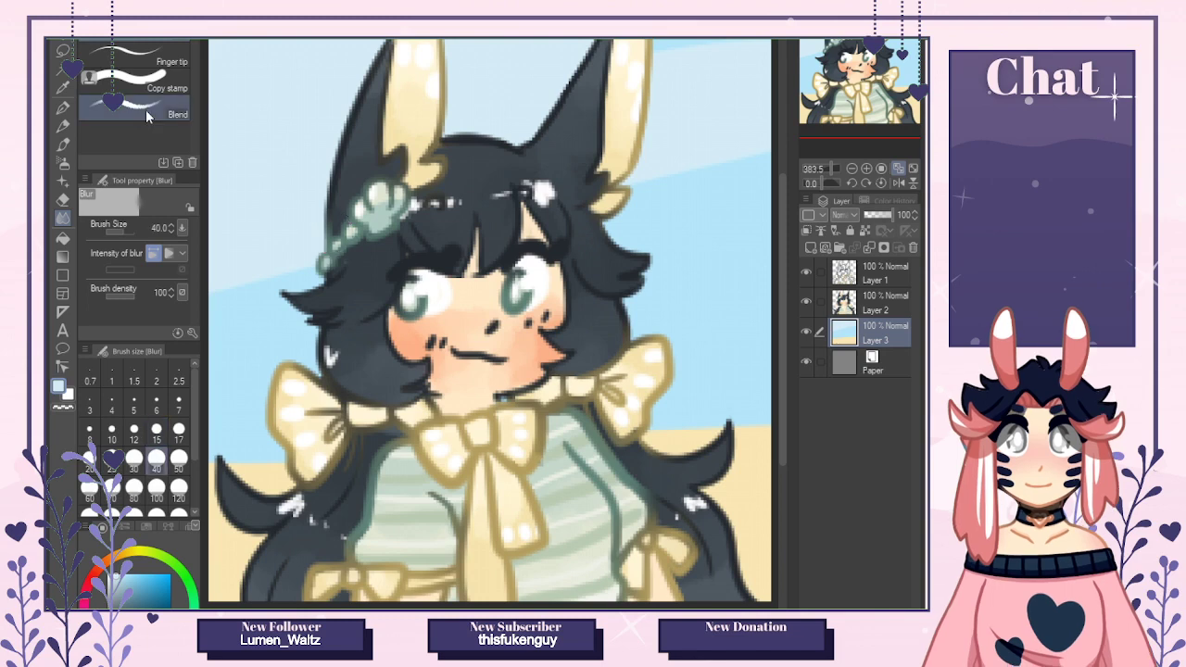
left_click(146, 109)
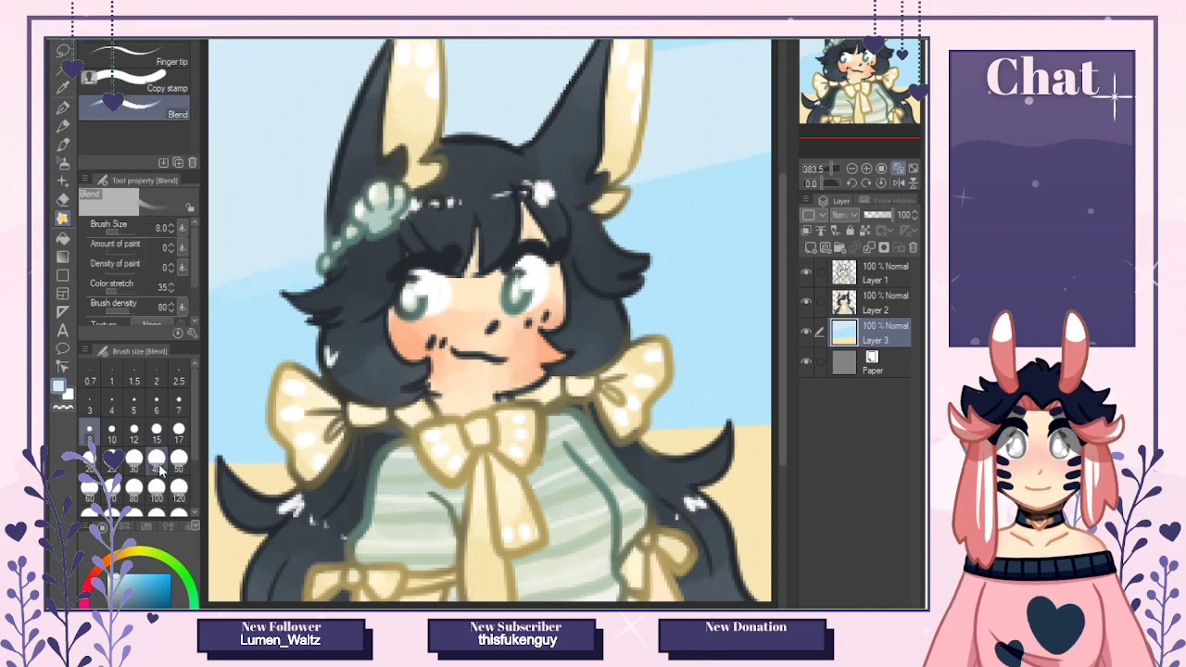
left_click(134, 456)
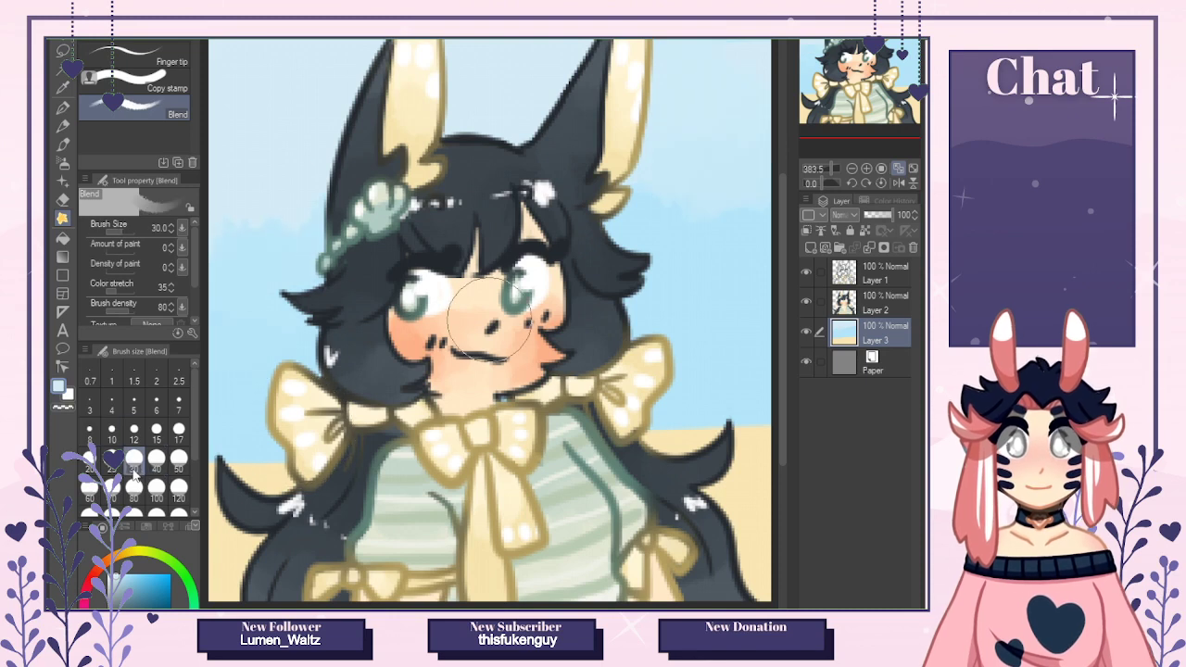
mouse_move(680, 420)
left_mouse_down()
mouse_move(660, 445)
mouse_move(746, 403)
mouse_move(715, 393)
left_mouse_up()
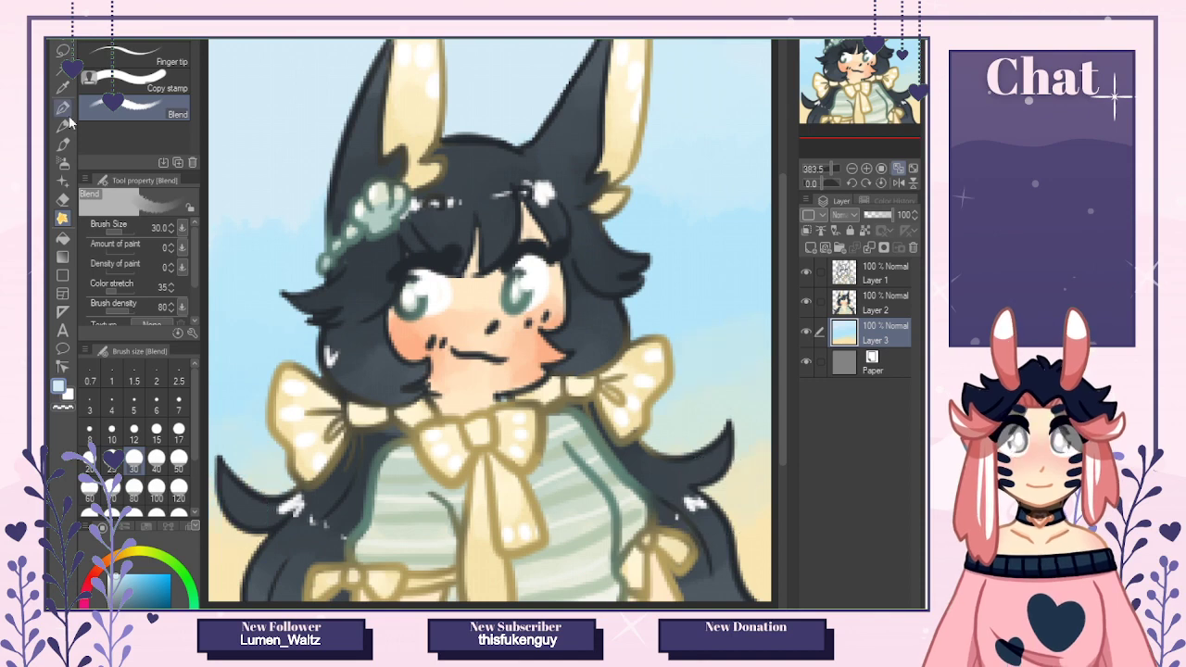
left_click(62, 181)
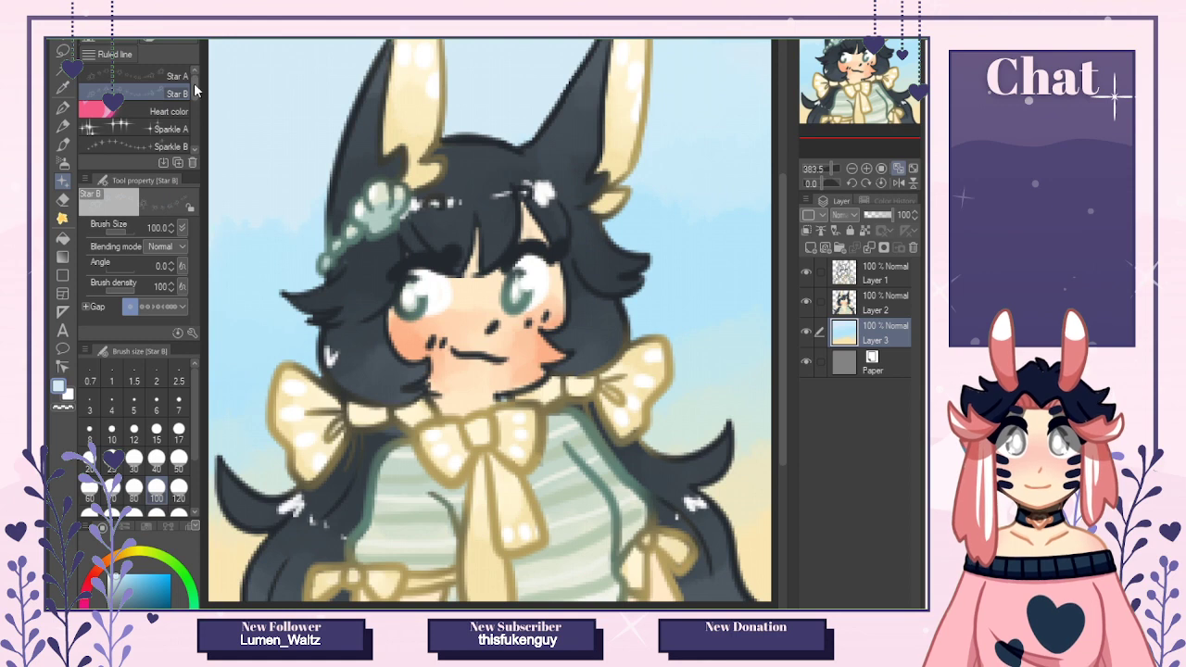
left_click(148, 40)
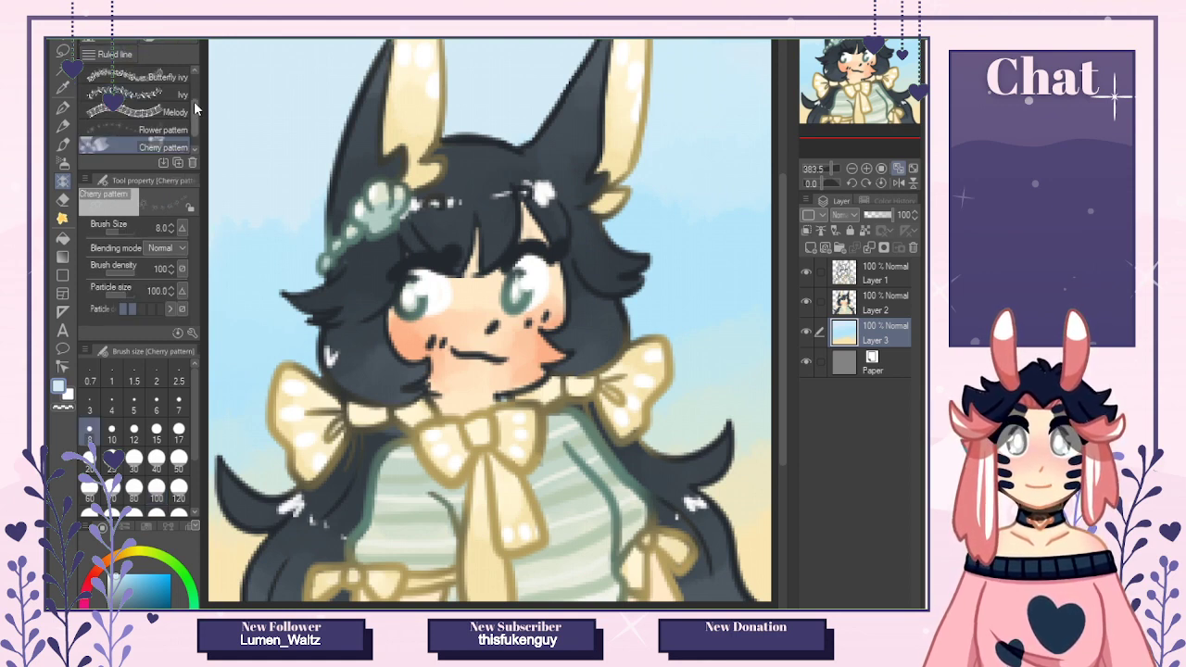
mouse_move(194, 106)
left_mouse_down()
mouse_move(194, 135)
mouse_move(195, 74)
left_mouse_up()
left_click(167, 40)
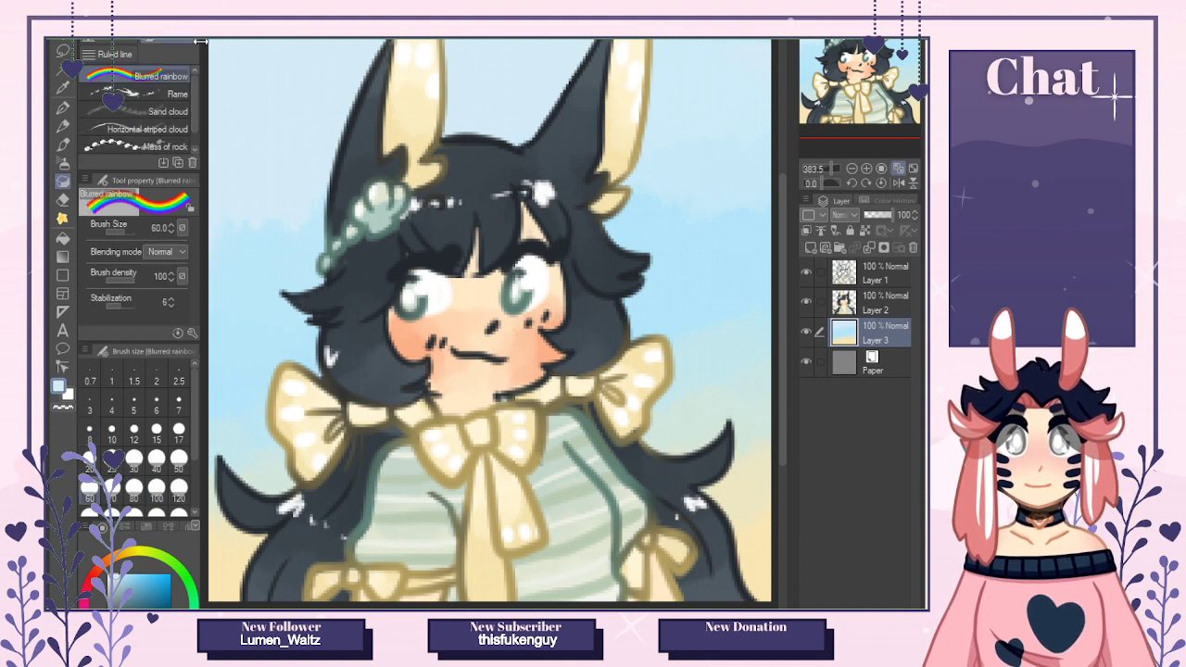
left_click(124, 42)
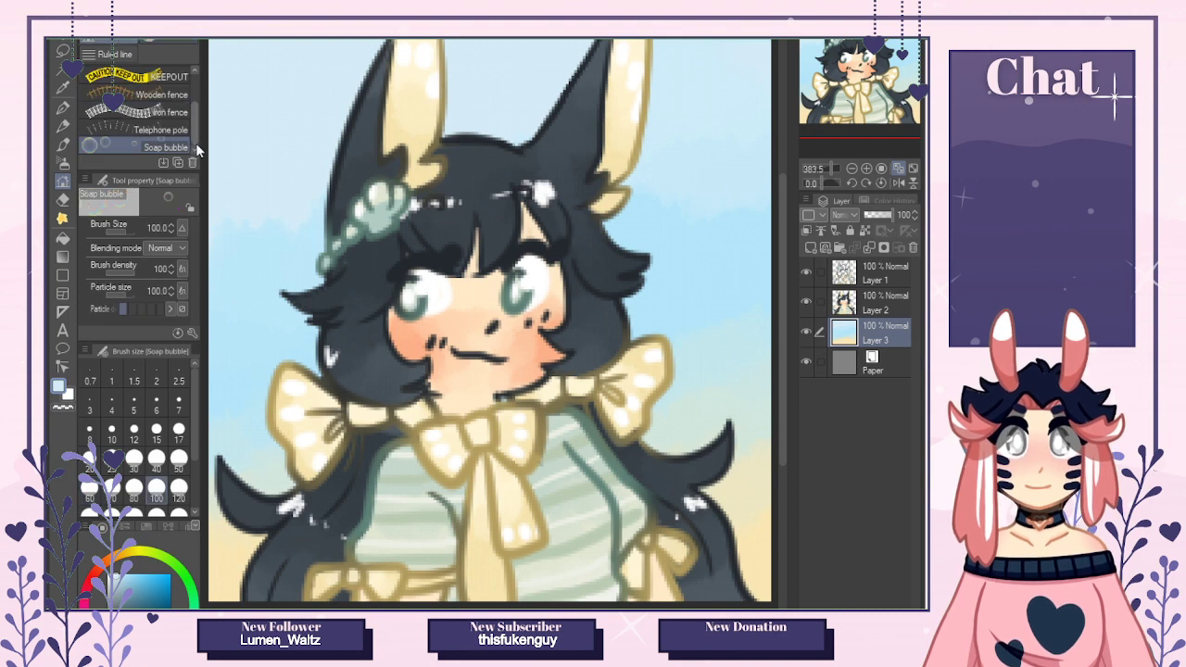
left_click_drag(227, 205, 284, 218)
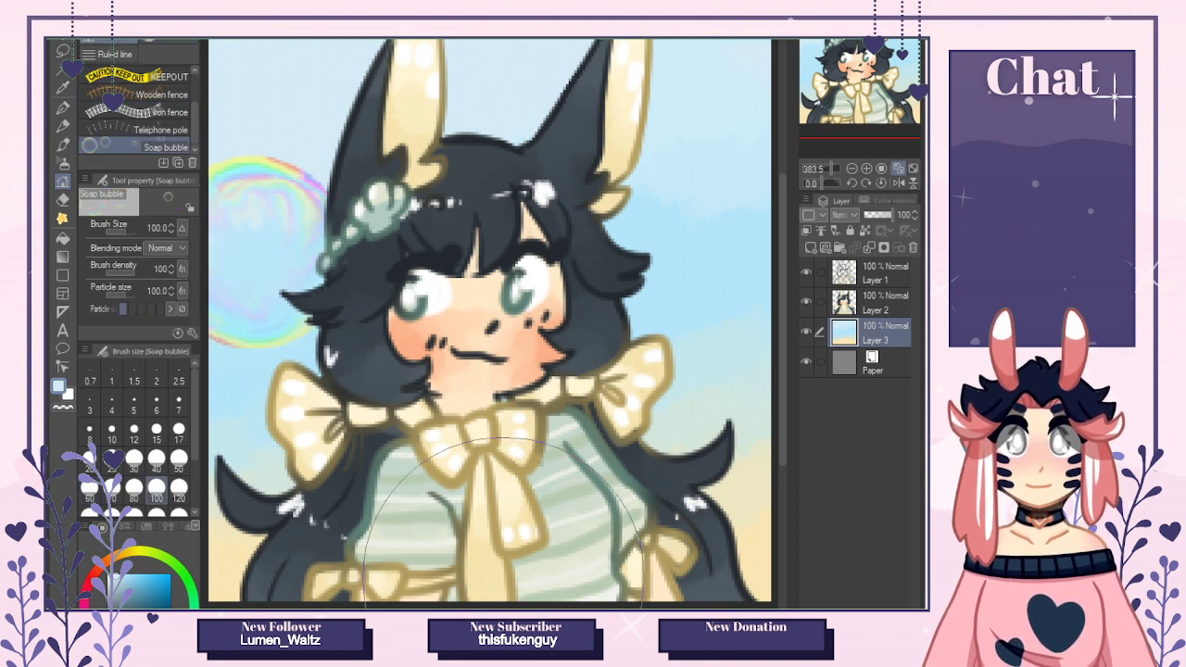
key("ctrl+z")
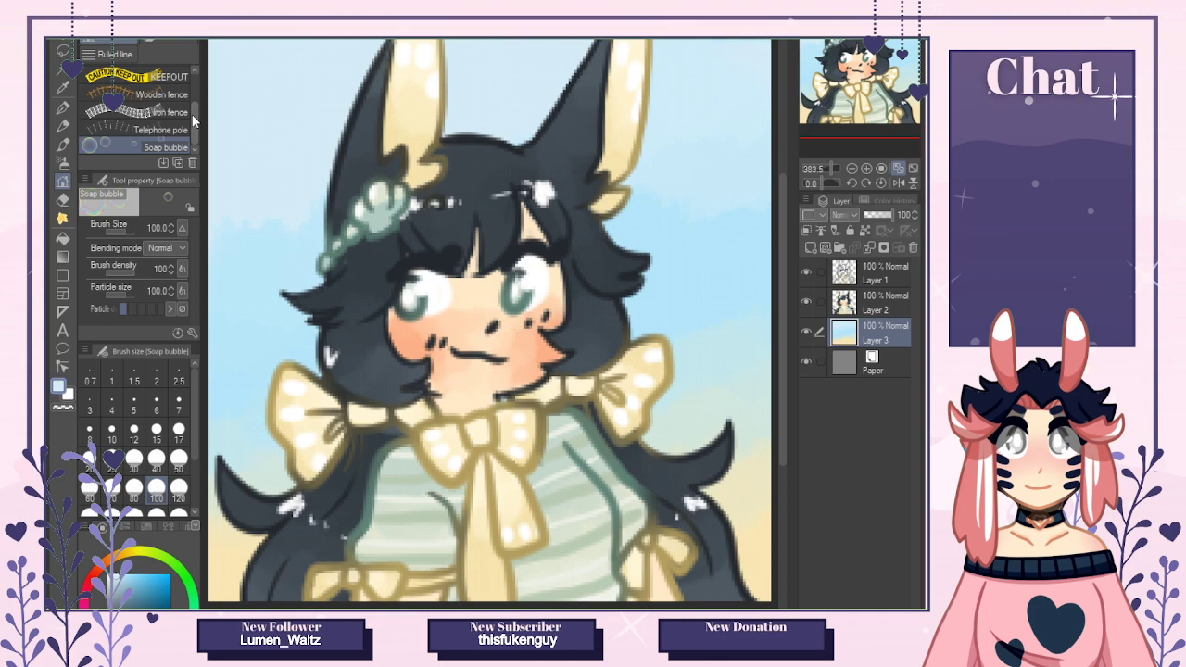
scroll(139, 111, "up", 2)
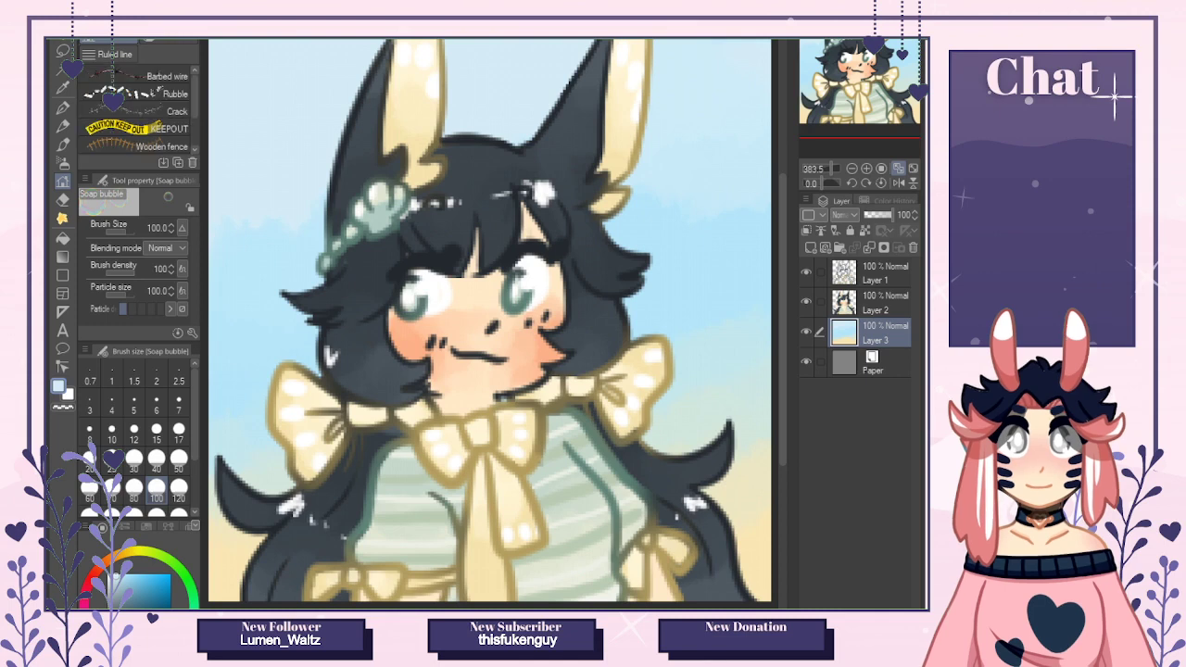
left_click(162, 42)
left_click_drag(197, 130, 200, 170)
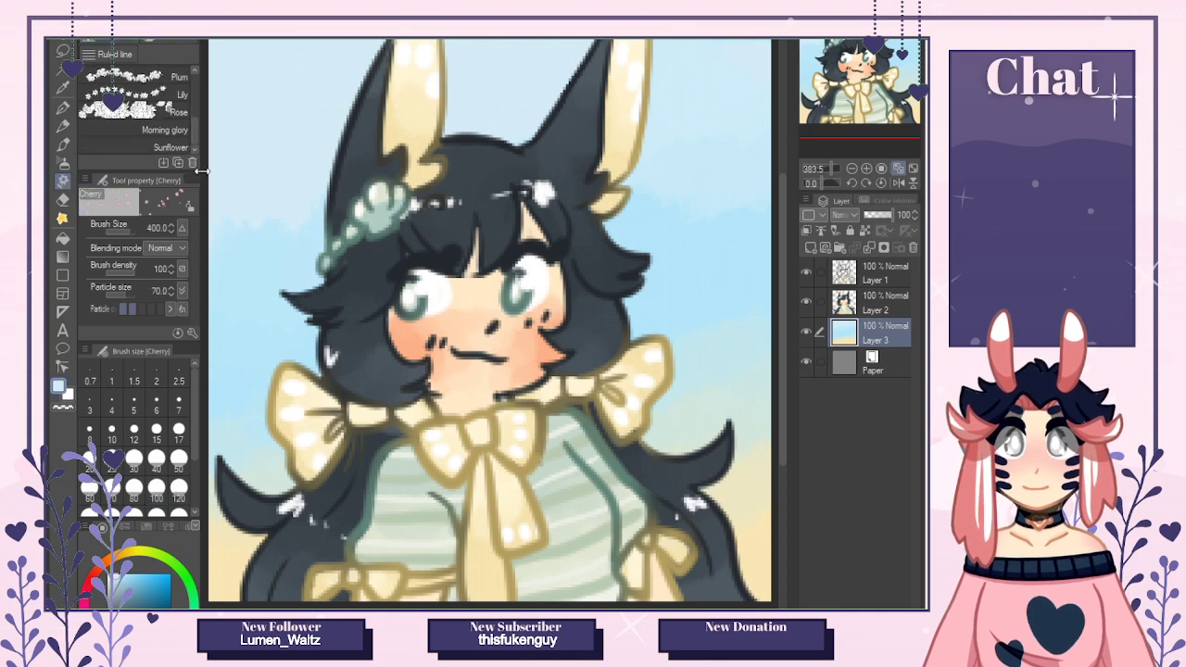
Texture the Layer 3 background with translucent near-white rings using the "soft" circle brush at size 15.
left_click(111, 41)
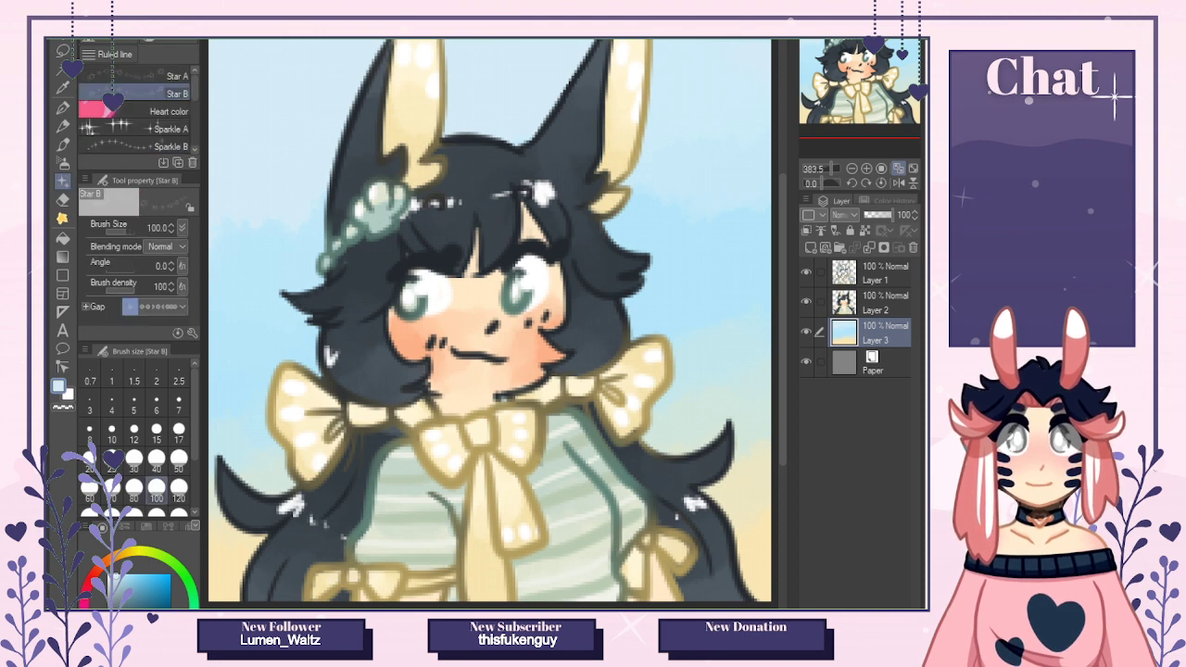
scroll(193, 107, "down", 3)
left_click(176, 116)
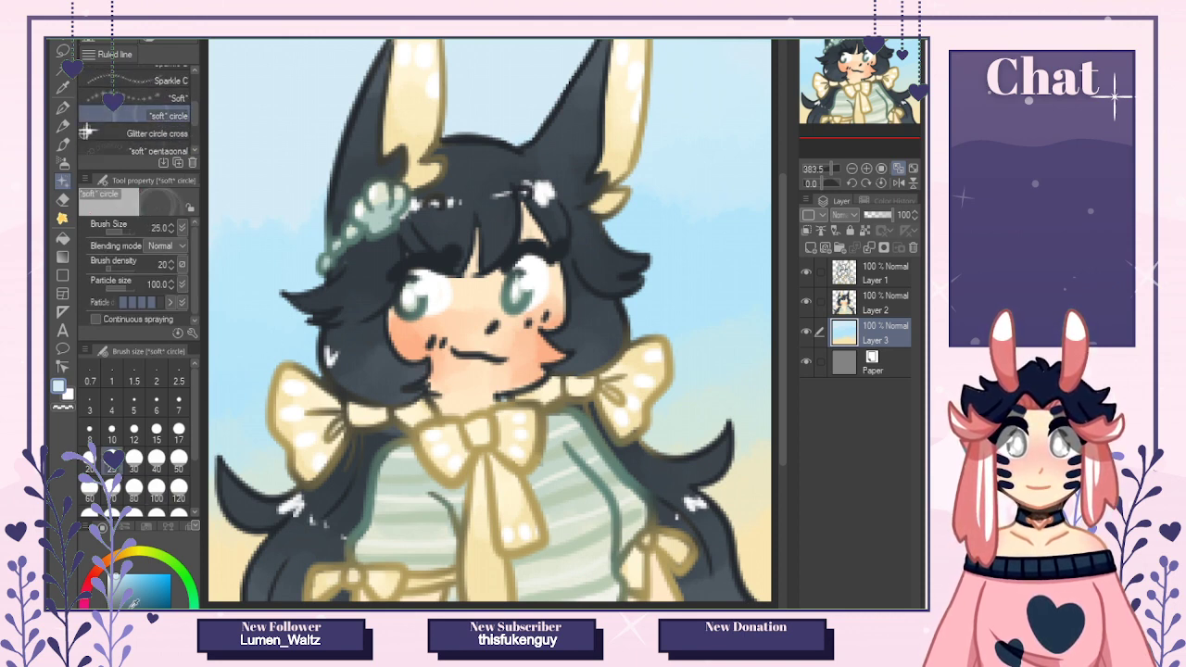
left_click(108, 574)
left_click(134, 491)
mouse_move(274, 337)
left_mouse_down()
mouse_move(706, 461)
mouse_move(546, 199)
mouse_move(306, 592)
left_mouse_up()
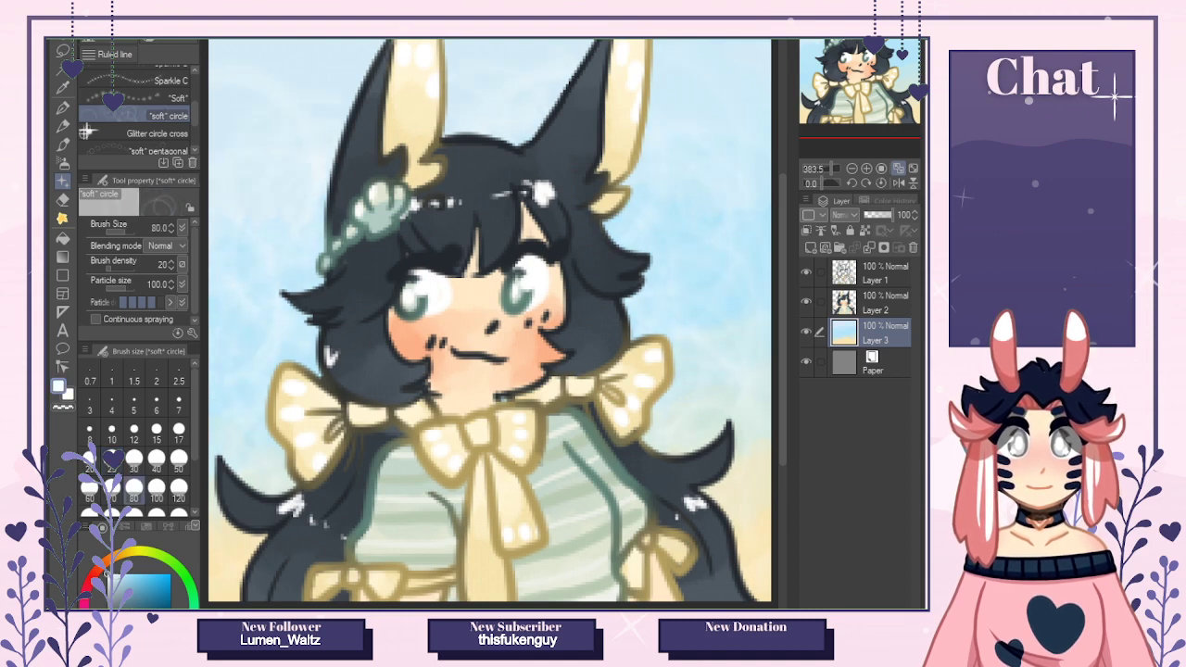
key("ctrl+z")
left_click(157, 431)
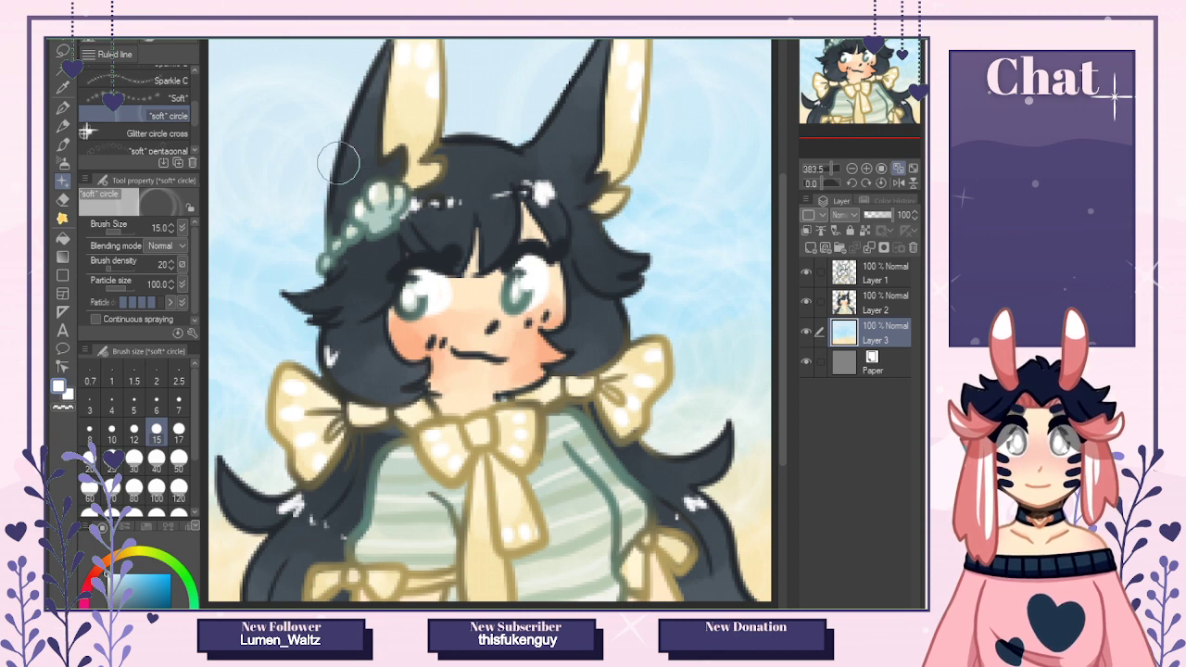
Add a fine, pale net-like pattern across the sky and sand with the "soft" pentagonal brush at size 30.
left_click(852, 168)
left_click(851, 169)
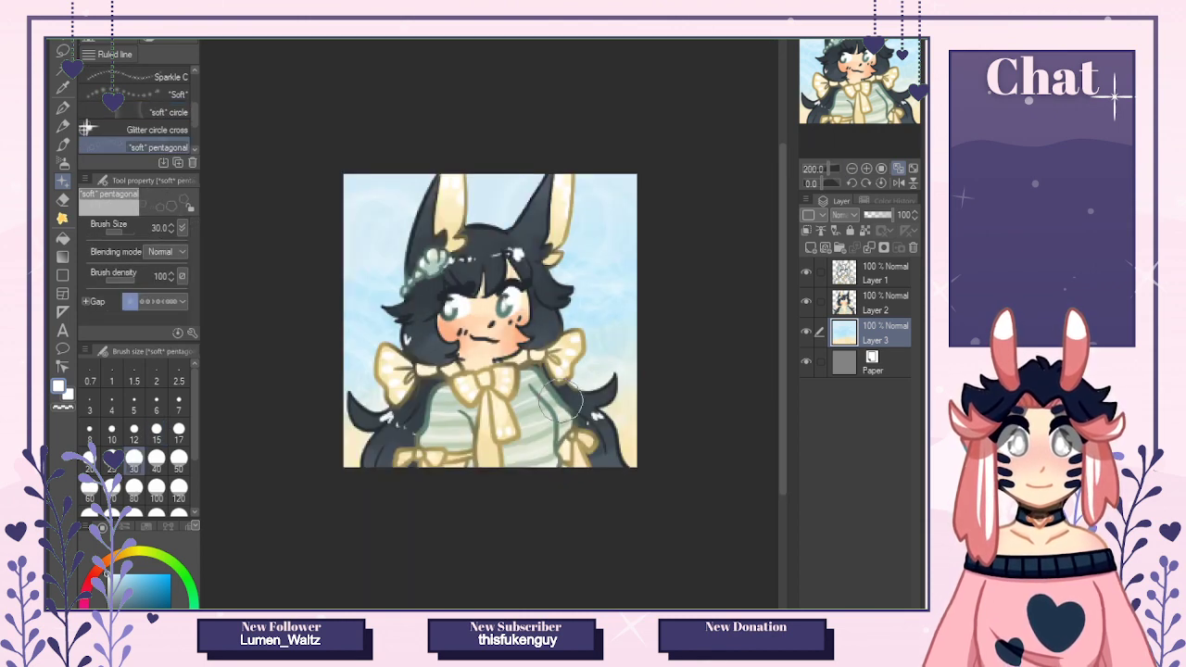
left_click(866, 168)
left_click(866, 169)
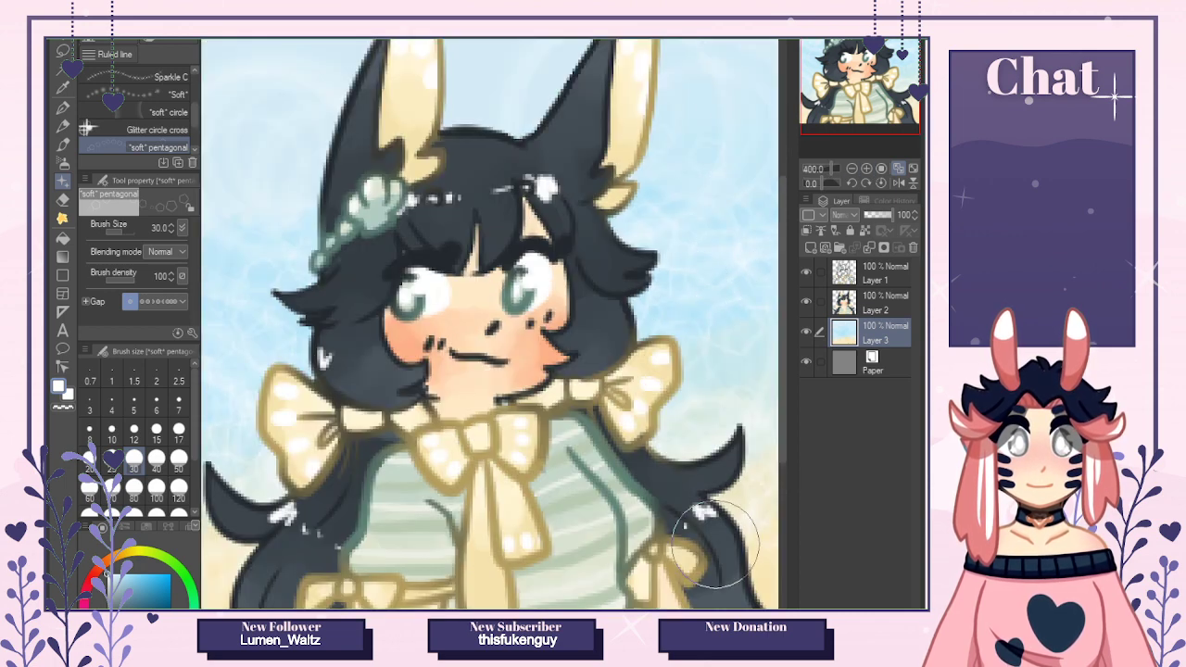
left_click(176, 94)
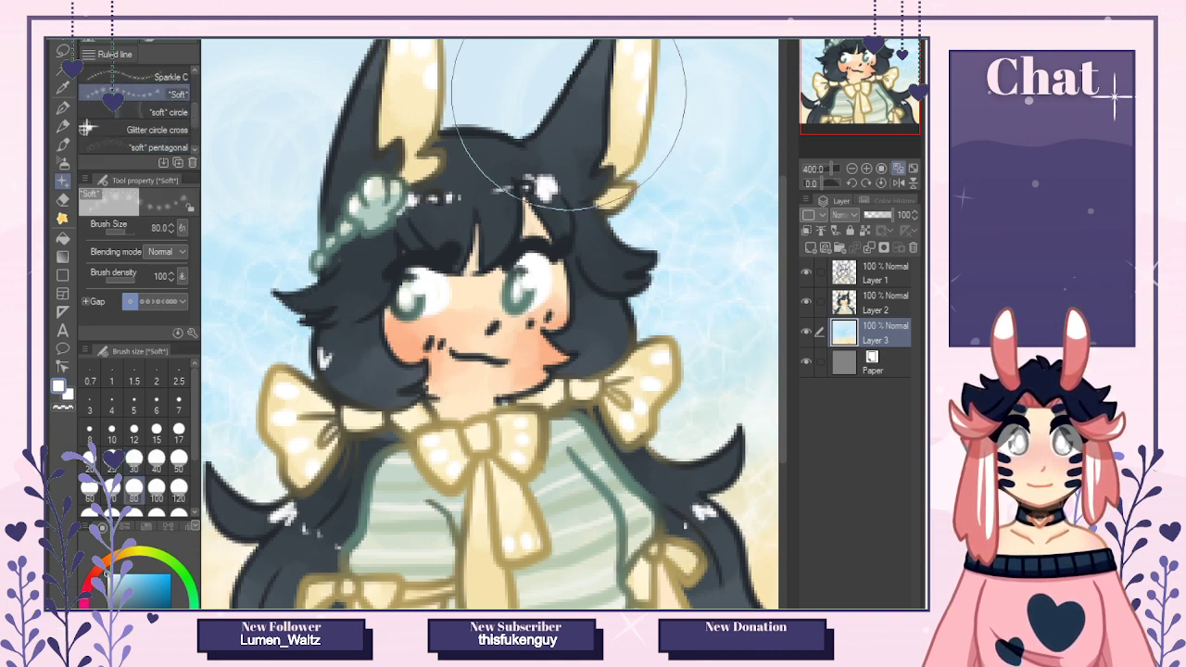
left_click(852, 168)
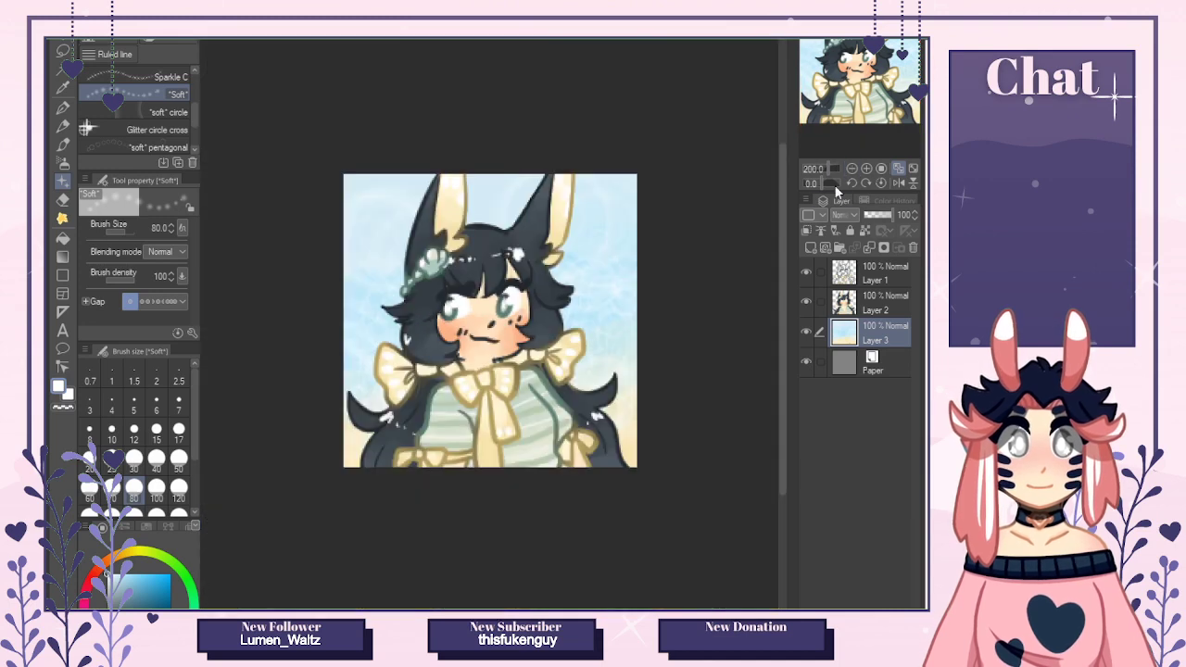
Add a new layer above Layer 1 and paint faint white rings over the picture with the "soft" circle brush at size 40.
left_click(866, 276)
left_click(811, 248)
left_click(139, 112)
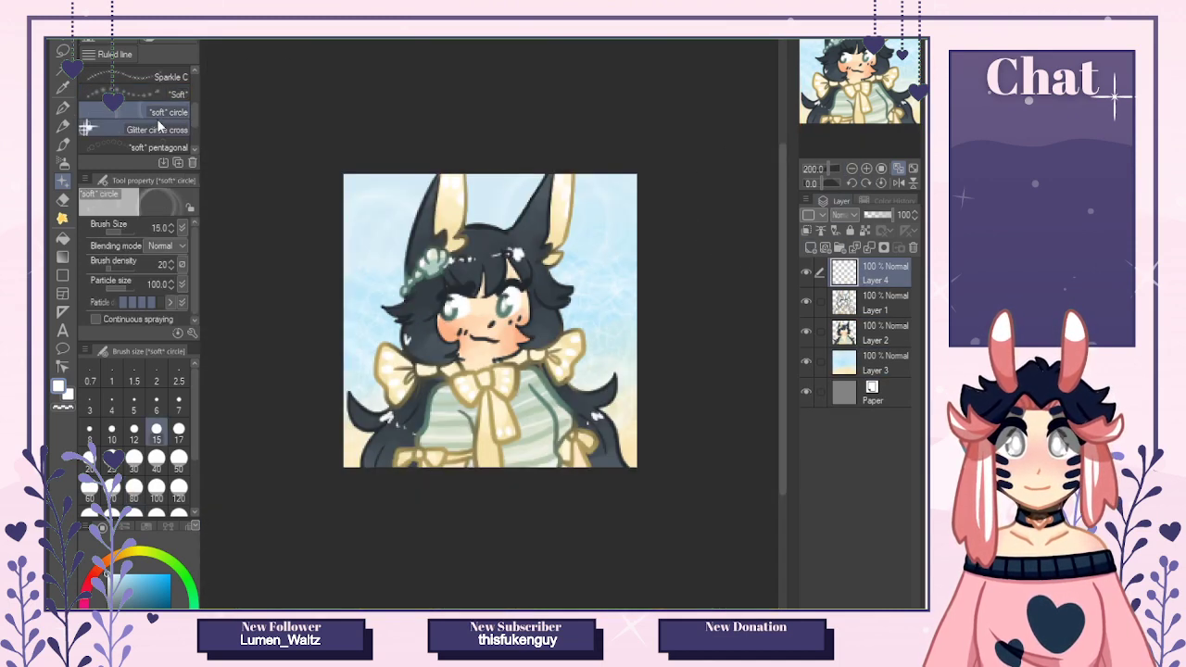
left_click(165, 459)
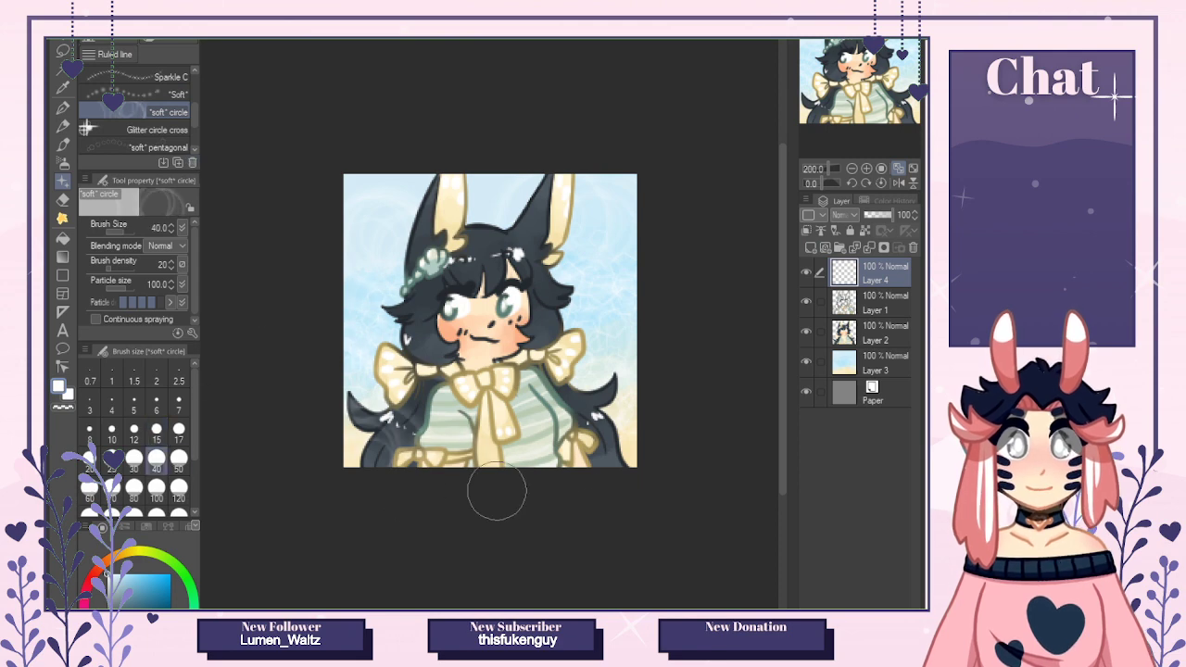
Scatter white sparkles around the edges of the picture on Layer 4 using the Sparkle A brush at size 25.
scroll(193, 122, "up", 3)
left_click(139, 129)
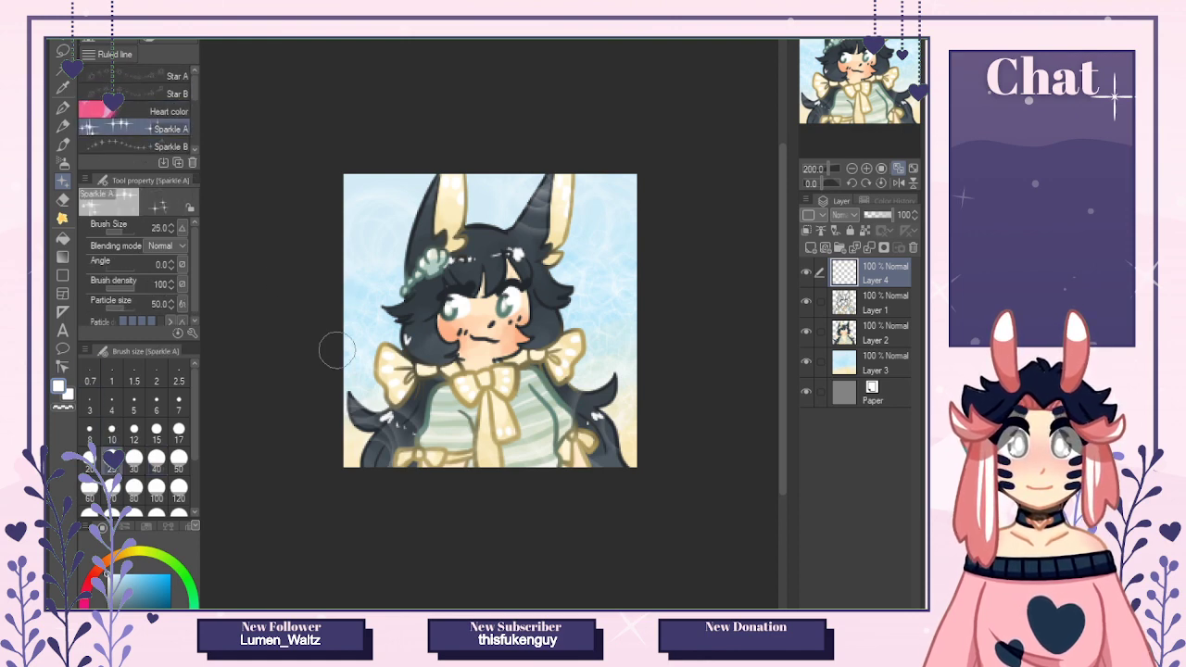
left_click_drag(353, 409, 372, 472)
left_click_drag(542, 147, 660, 285)
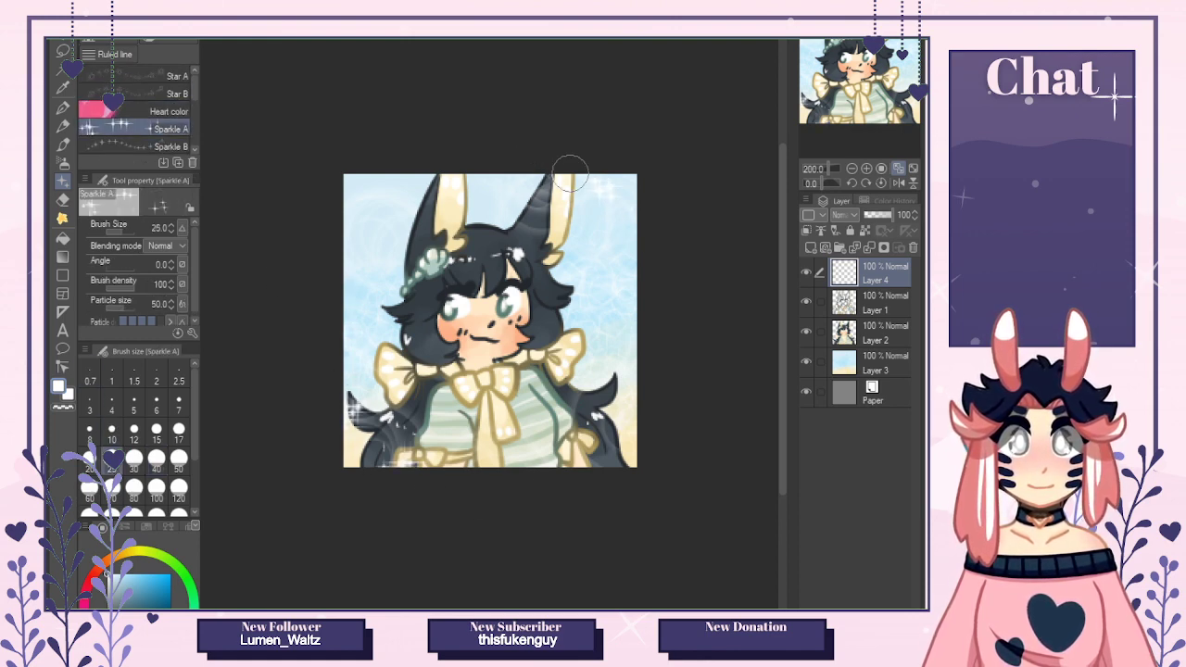
left_click_drag(569, 173, 647, 317)
left_click(612, 336)
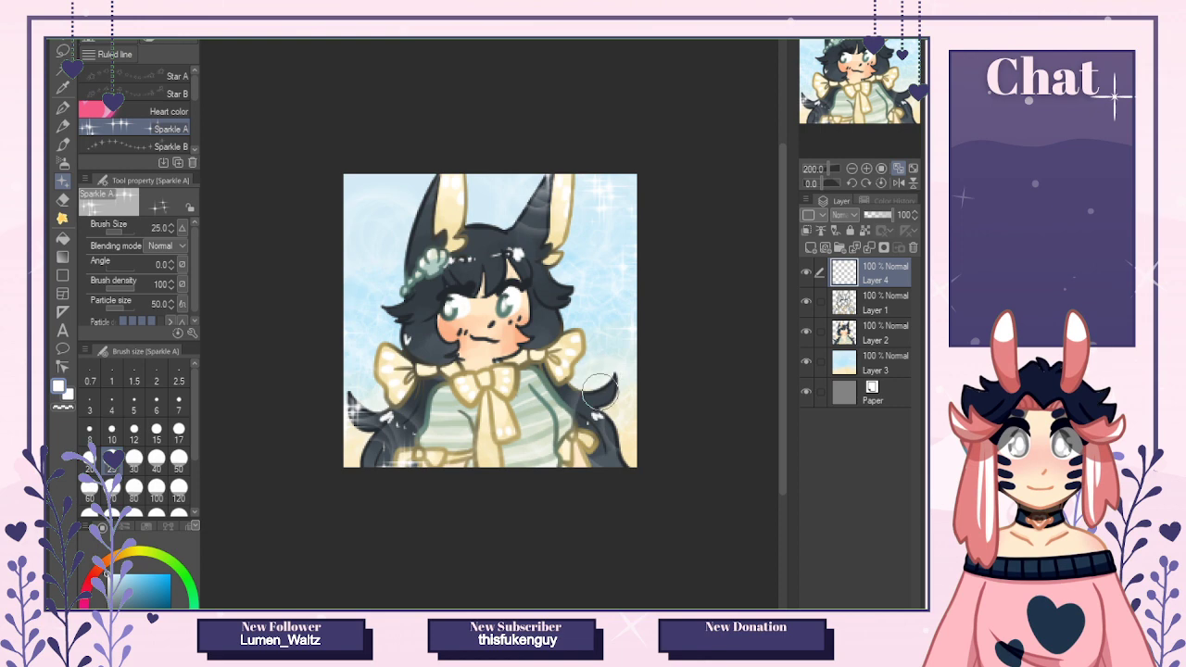
left_click(476, 471)
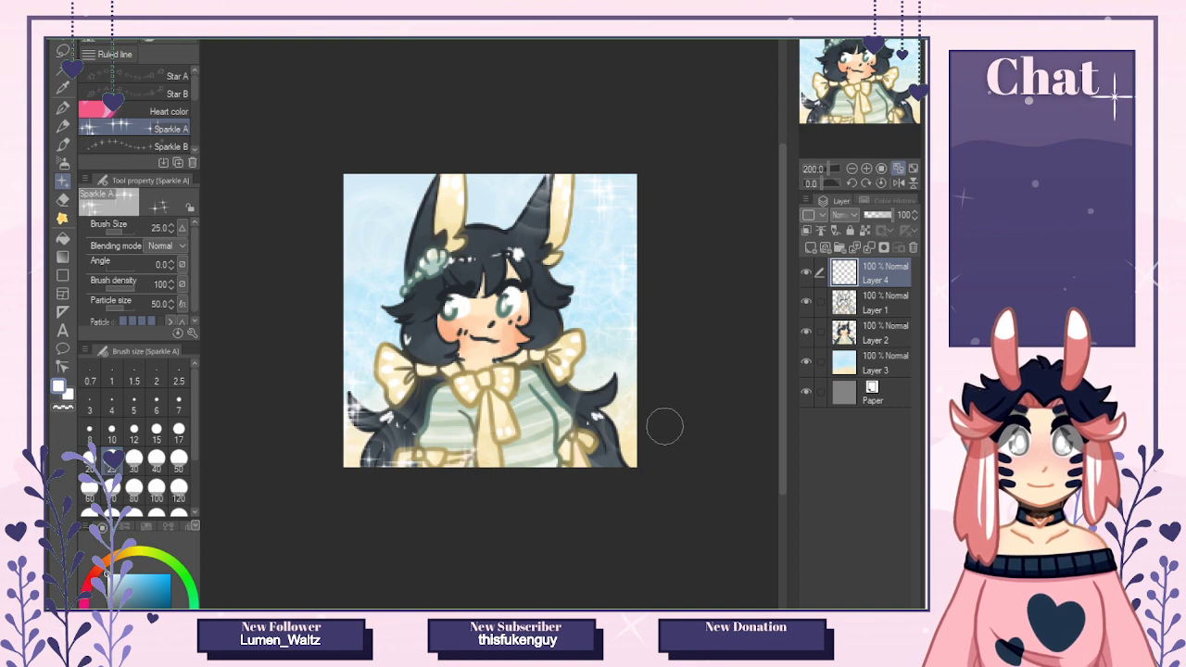
left_click_drag(562, 171, 524, 170)
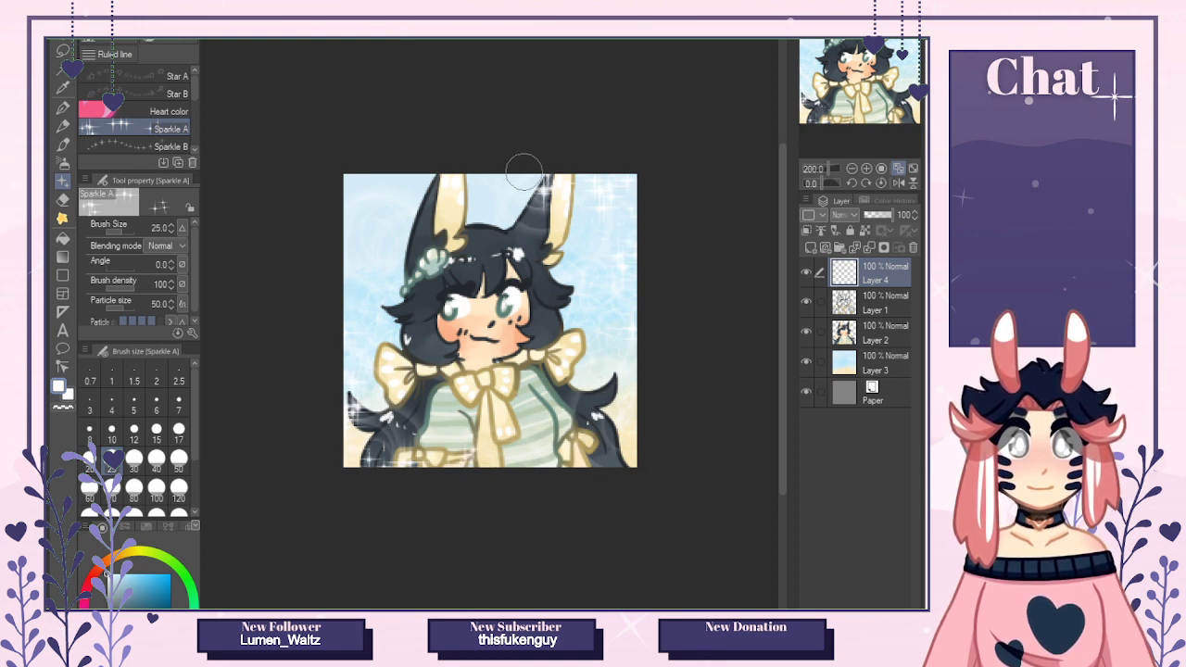
left_click(881, 171)
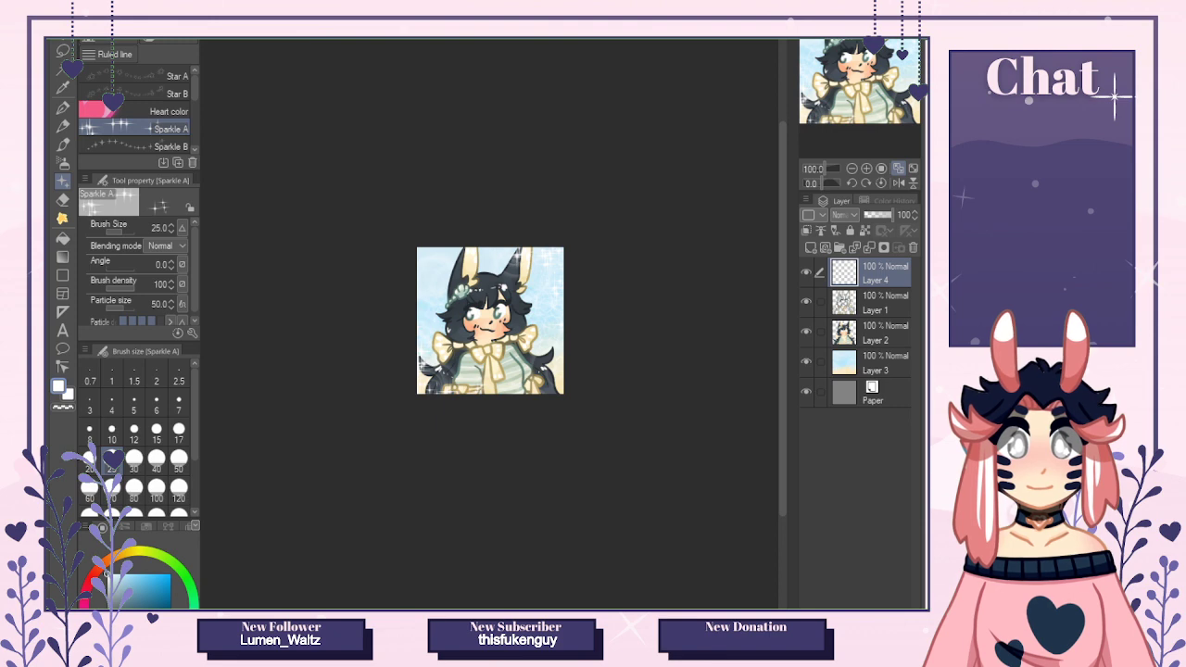
Switch to the reference canvas and paste the image of the dark-haired character with a red bow as a new layer.
key("ctrl+Tab")
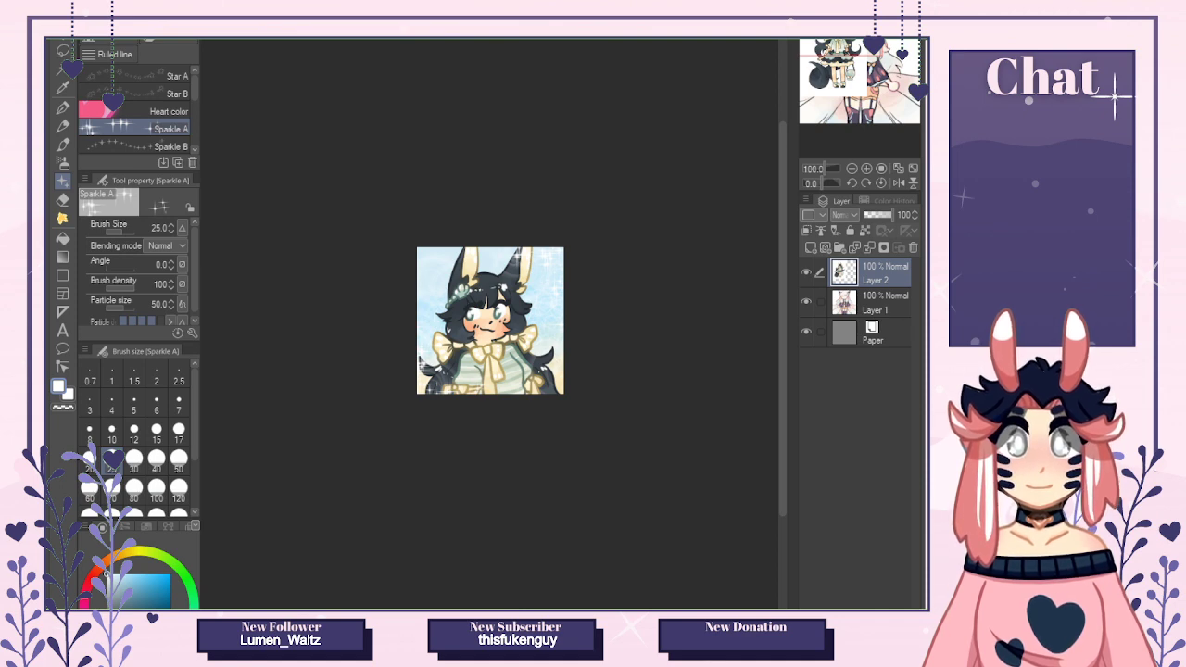
key("ctrl+v")
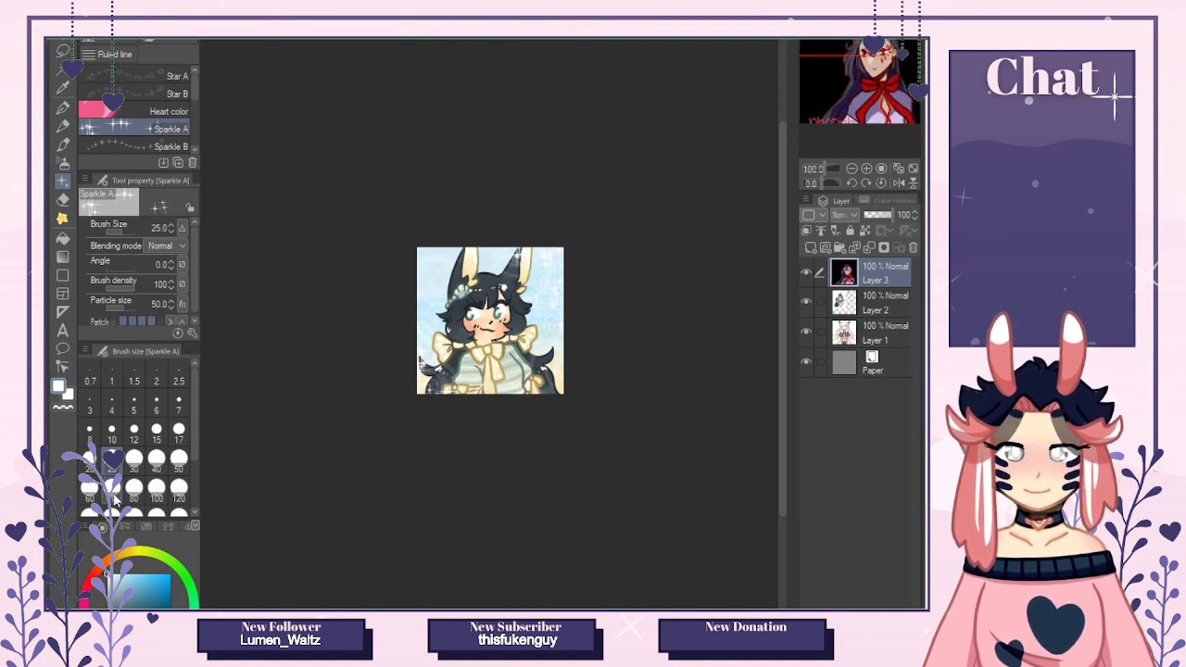
left_click(851, 168)
left_click(851, 168)
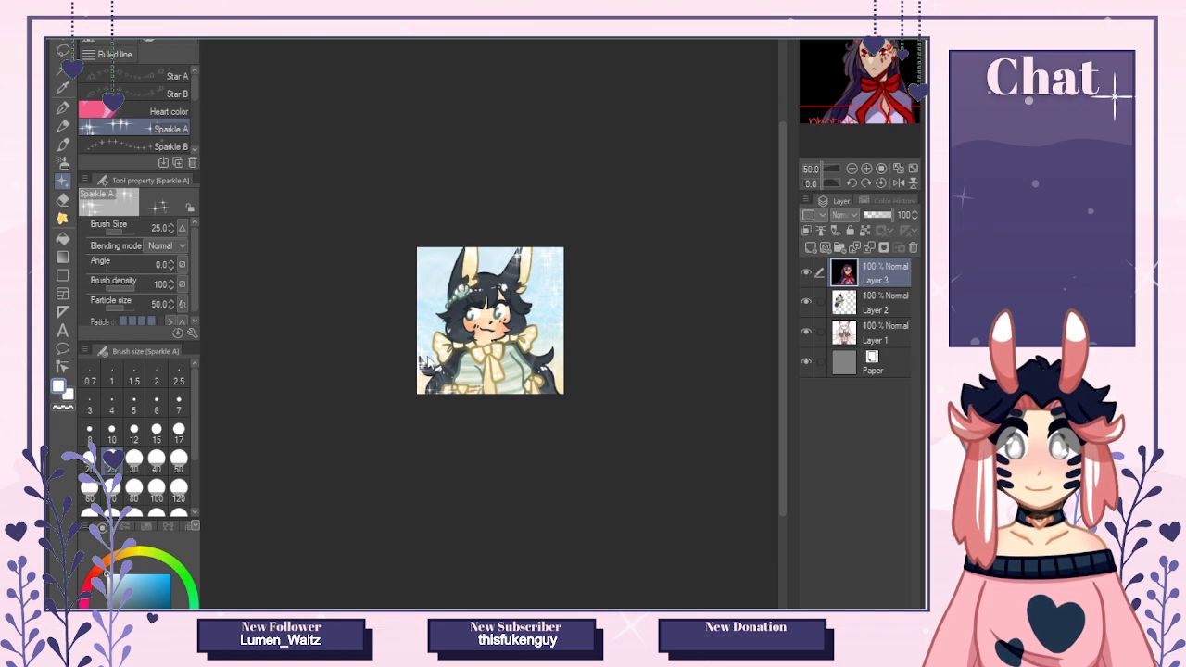
Delete every layer above Paper in the finished icon's canvas and add a blank layer for a new drawing.
left_click(912, 248)
left_click(912, 248)
left_click(913, 248)
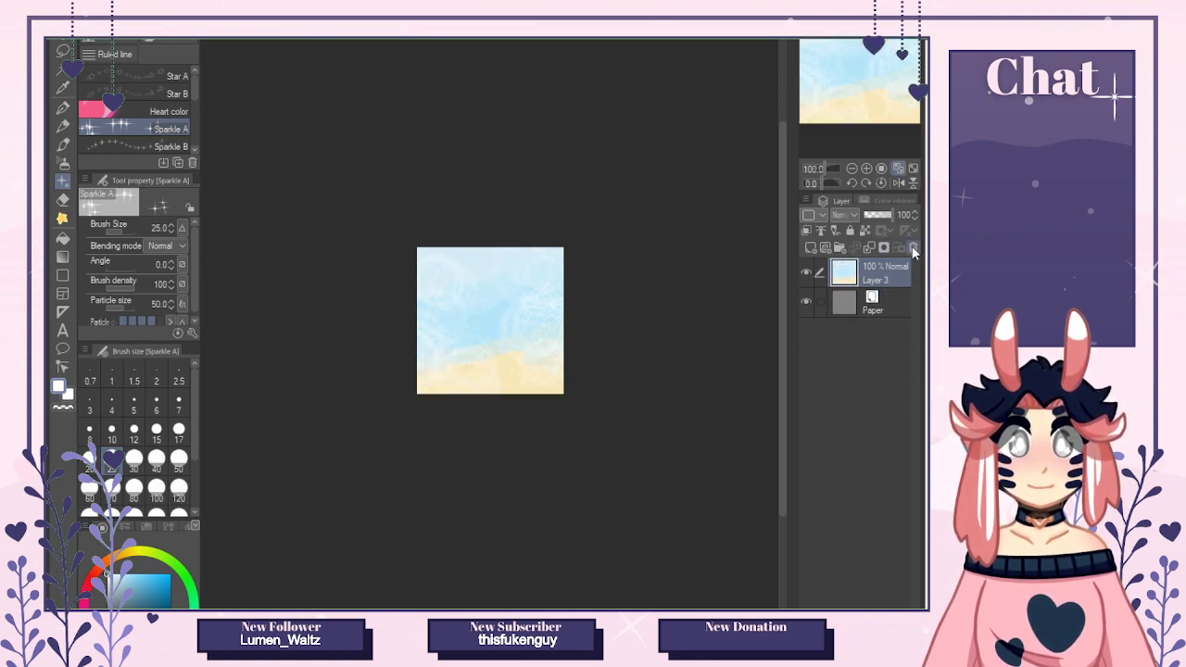
left_click(913, 248)
left_click(812, 249)
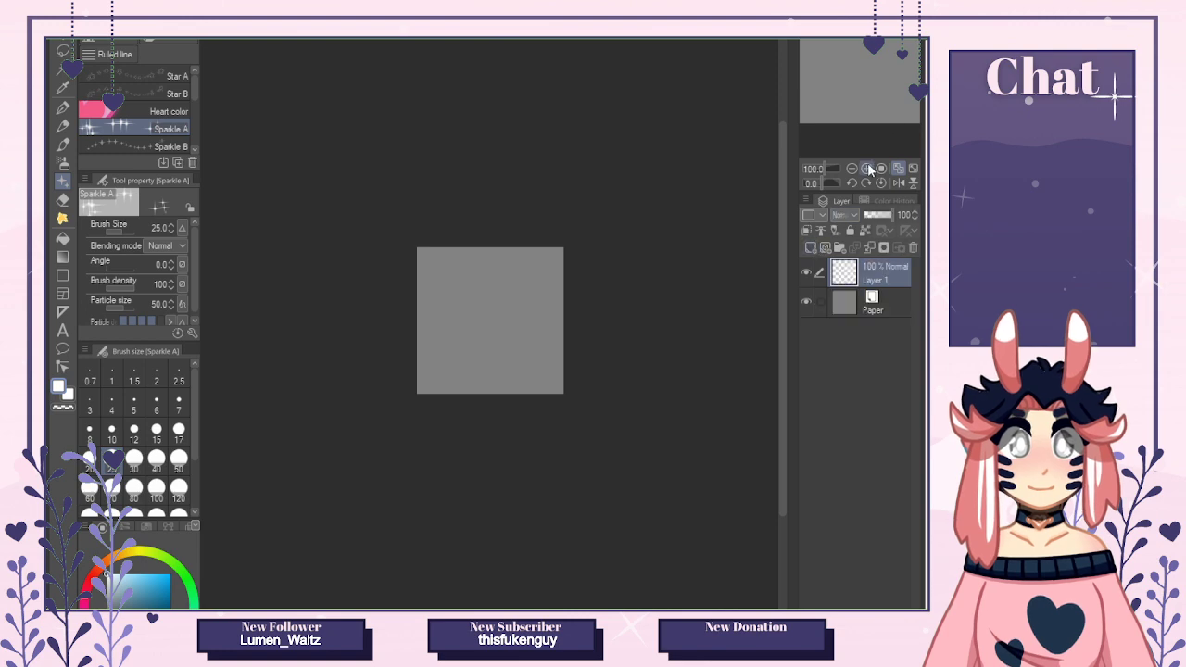
left_click(897, 172)
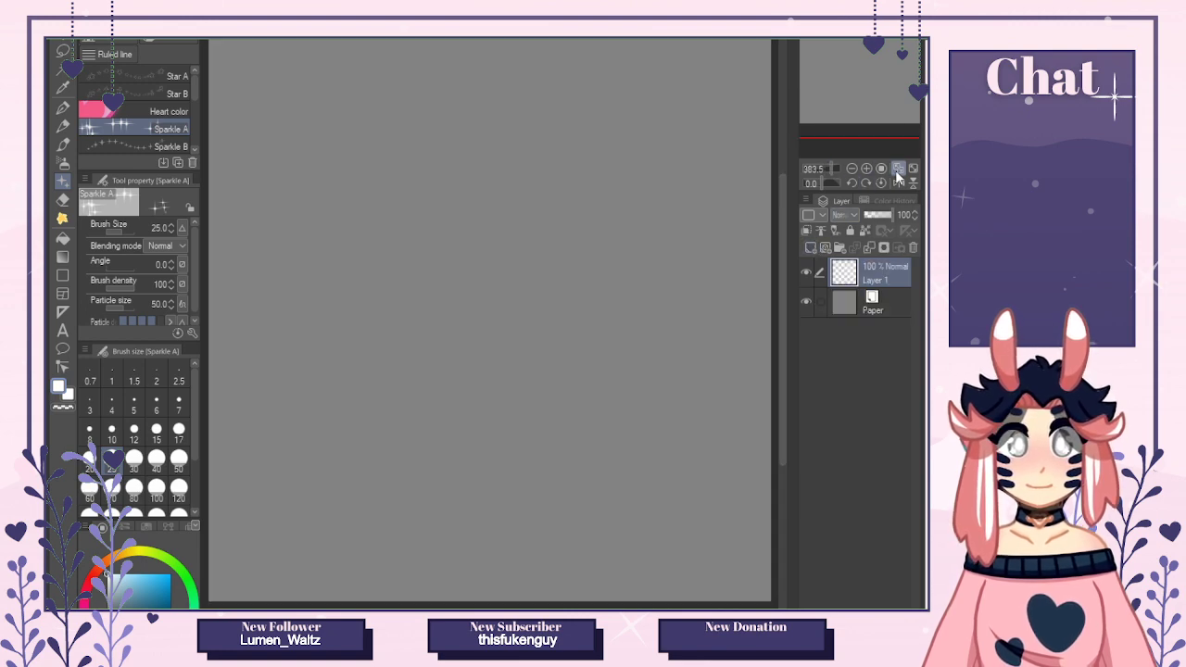
Sketch two thick upper lash lines with short curled brows above them in white using the G-pen at size 6.
key("p")
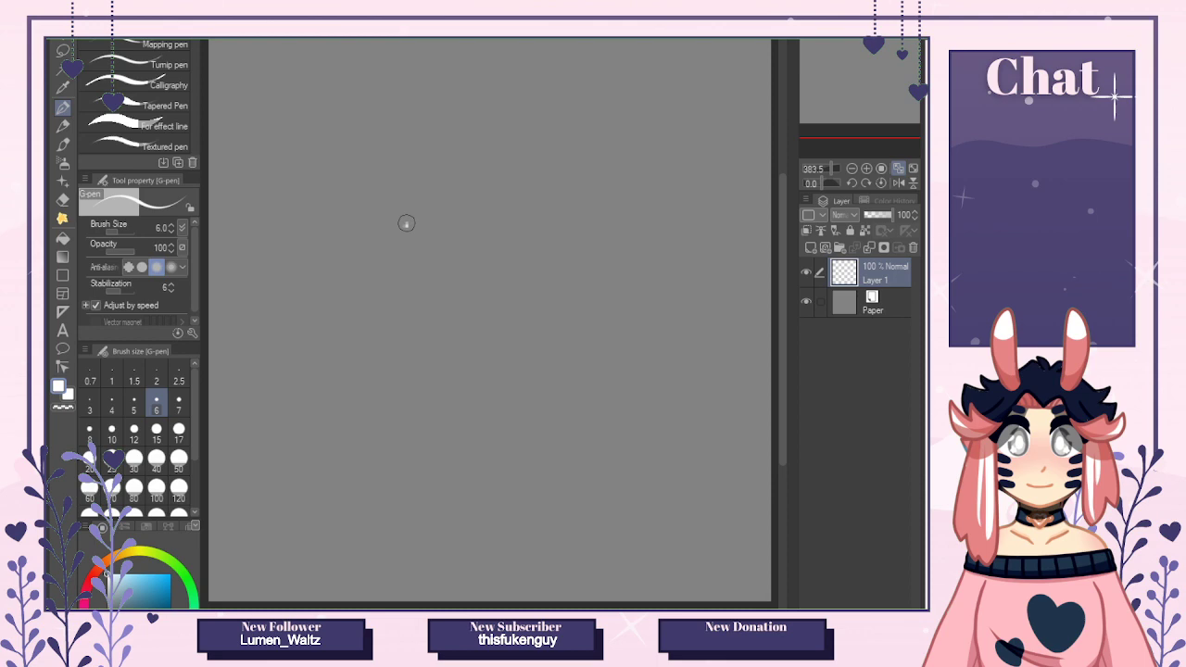
mouse_move(407, 223)
left_mouse_down()
mouse_move(445, 224)
mouse_move(416, 220)
mouse_move(444, 235)
mouse_move(394, 211)
mouse_move(406, 220)
mouse_move(418, 190)
left_mouse_up()
key("ctrl+z")
key("ctrl+z")
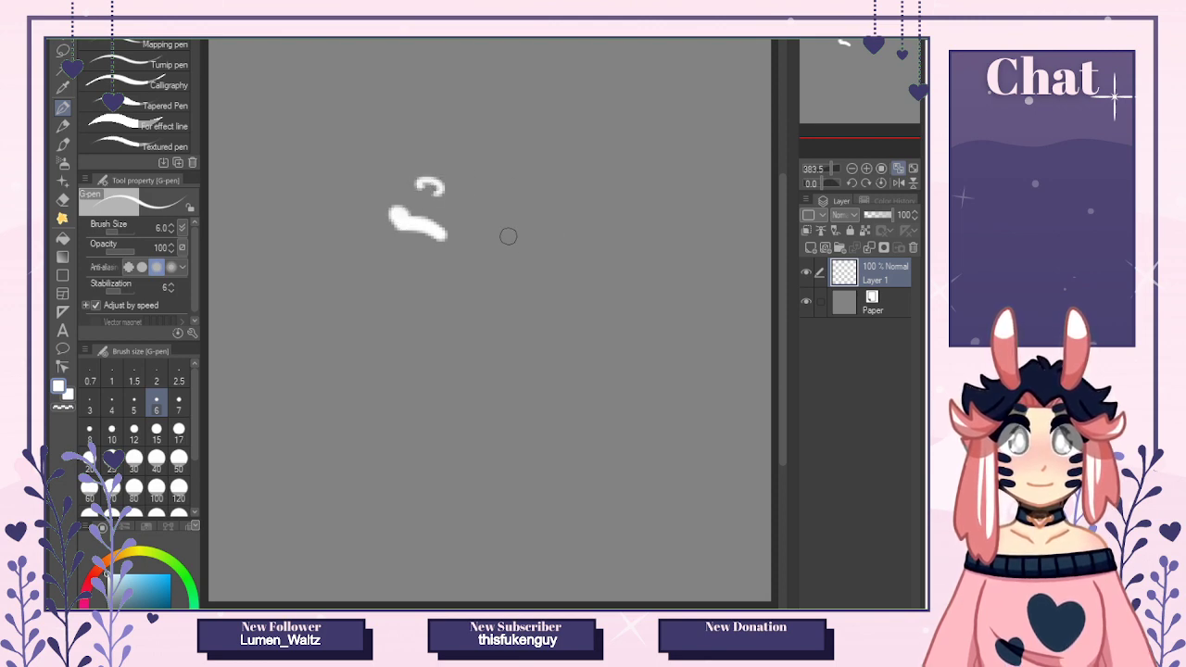
mouse_move(493, 233)
left_mouse_down()
mouse_move(545, 244)
mouse_move(494, 236)
mouse_move(531, 237)
mouse_move(502, 233)
left_mouse_up()
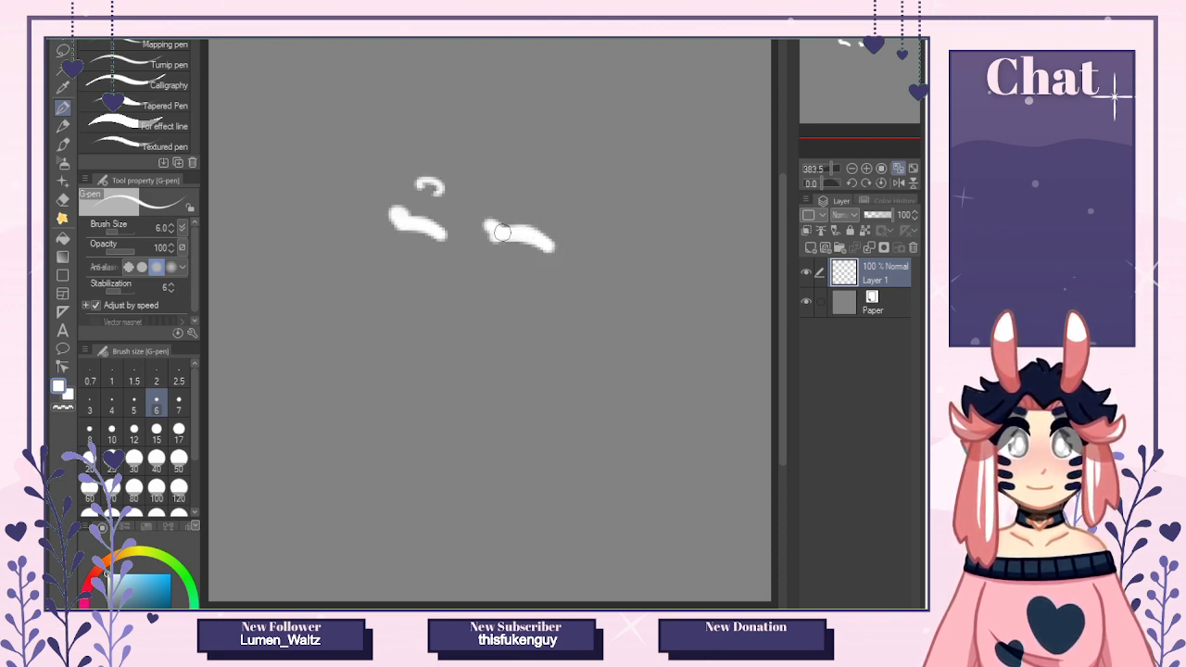
mouse_move(504, 192)
left_mouse_down()
mouse_move(525, 191)
mouse_move(514, 200)
left_mouse_up()
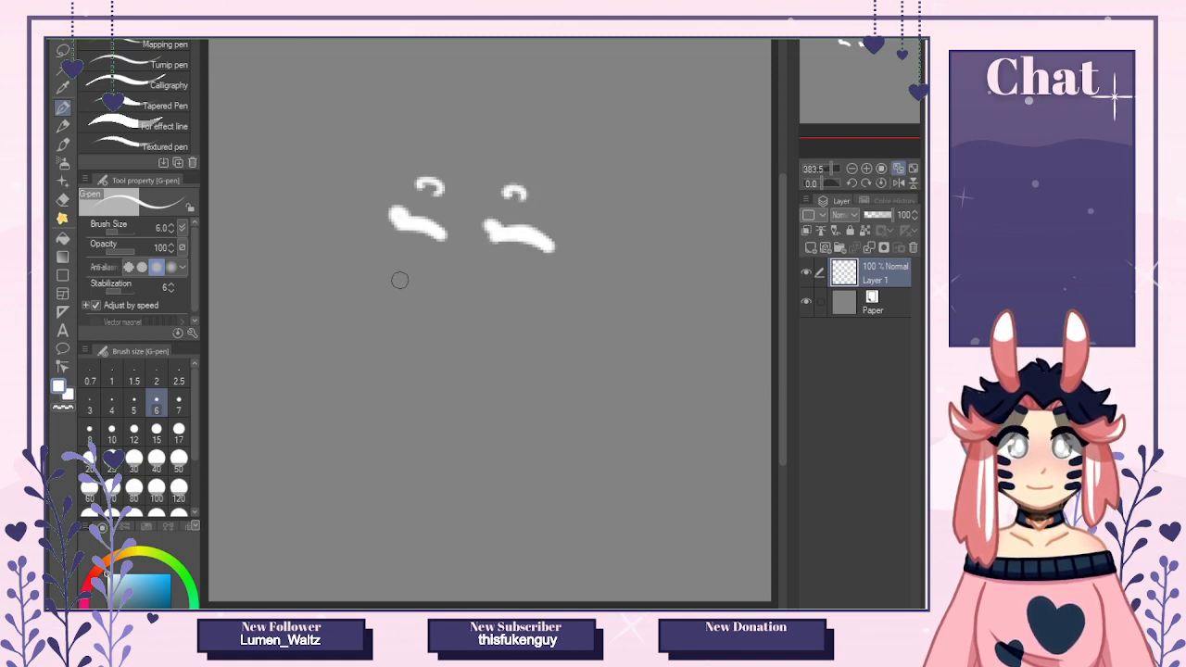
Sketch the left cheek and jaw curve, then add the irises, nose, mouth and small cheek marks to the face.
mouse_move(383, 233)
left_mouse_down()
mouse_move(401, 304)
mouse_move(450, 329)
left_mouse_up()
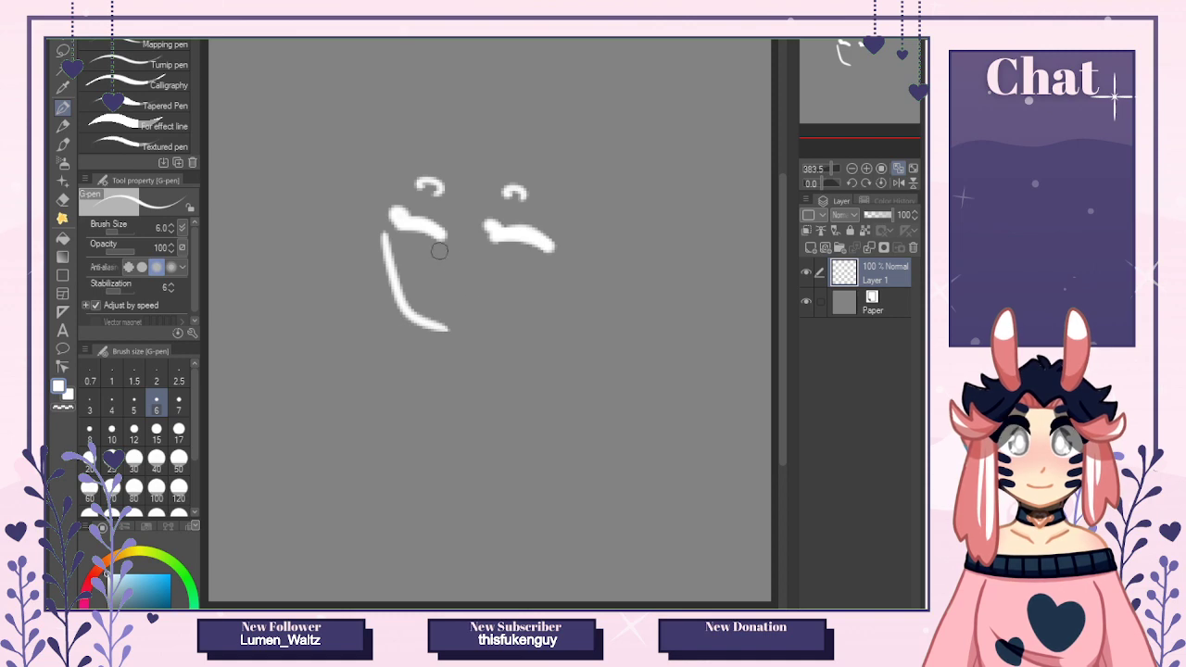
mouse_move(427, 235)
left_mouse_down()
mouse_move(432, 262)
mouse_move(442, 260)
left_mouse_up()
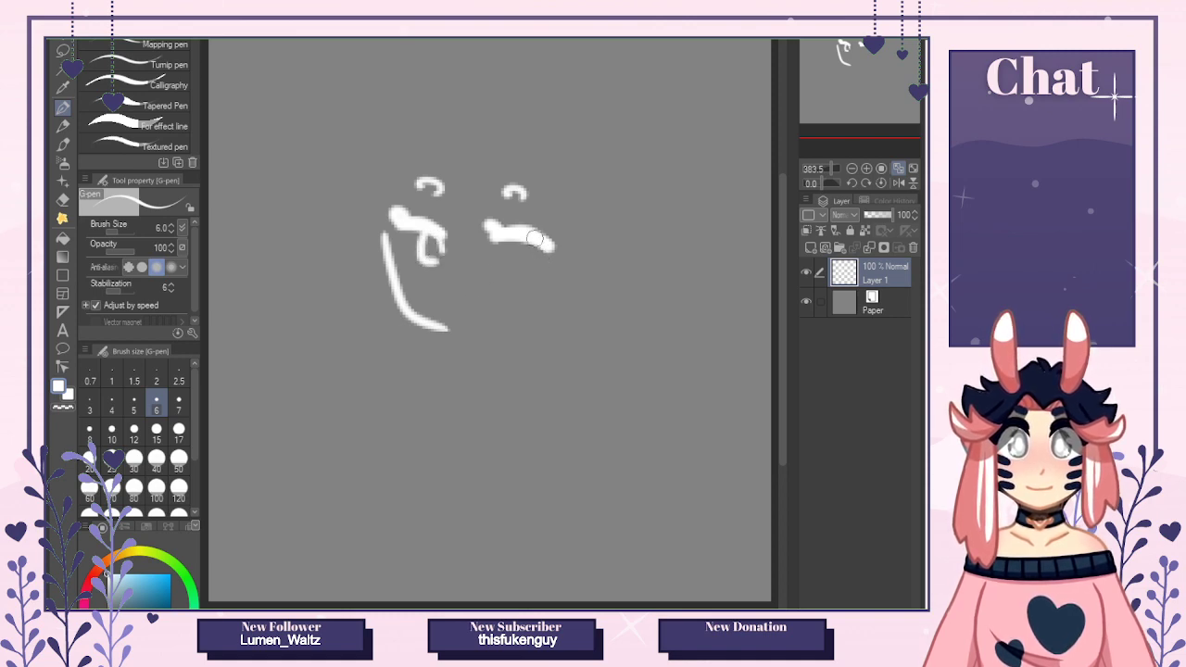
left_click_drag(535, 238, 550, 261)
left_click_drag(451, 281, 466, 293)
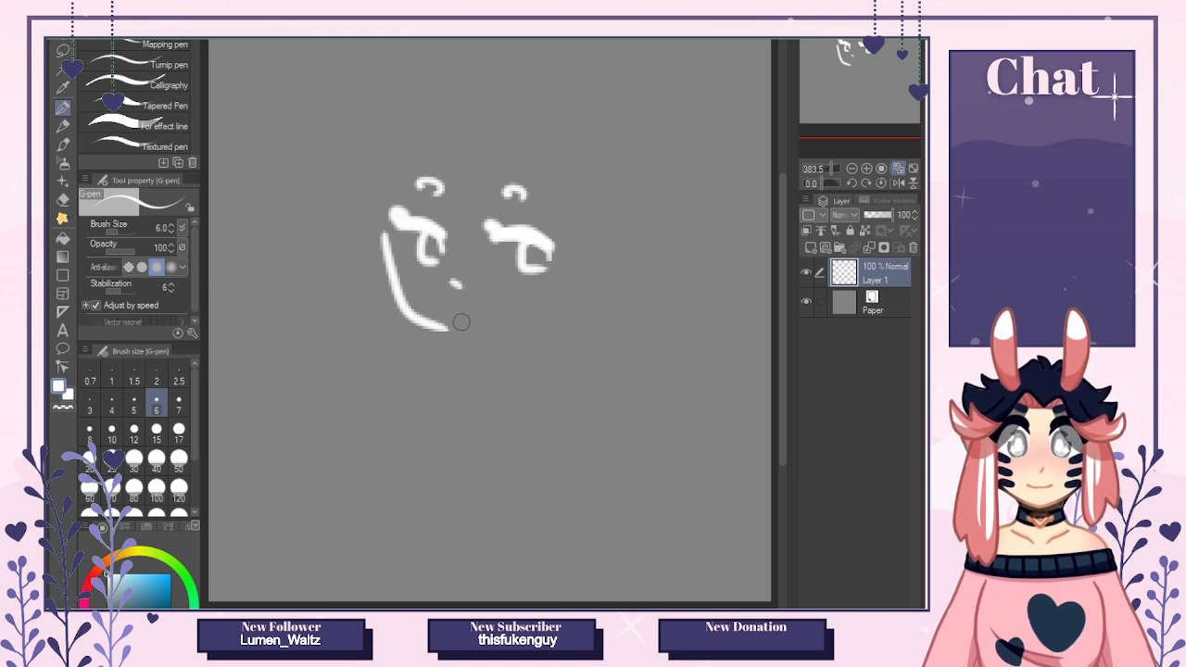
left_click_drag(457, 320, 504, 295)
left_click_drag(524, 286, 521, 292)
left_click_drag(413, 283, 421, 289)
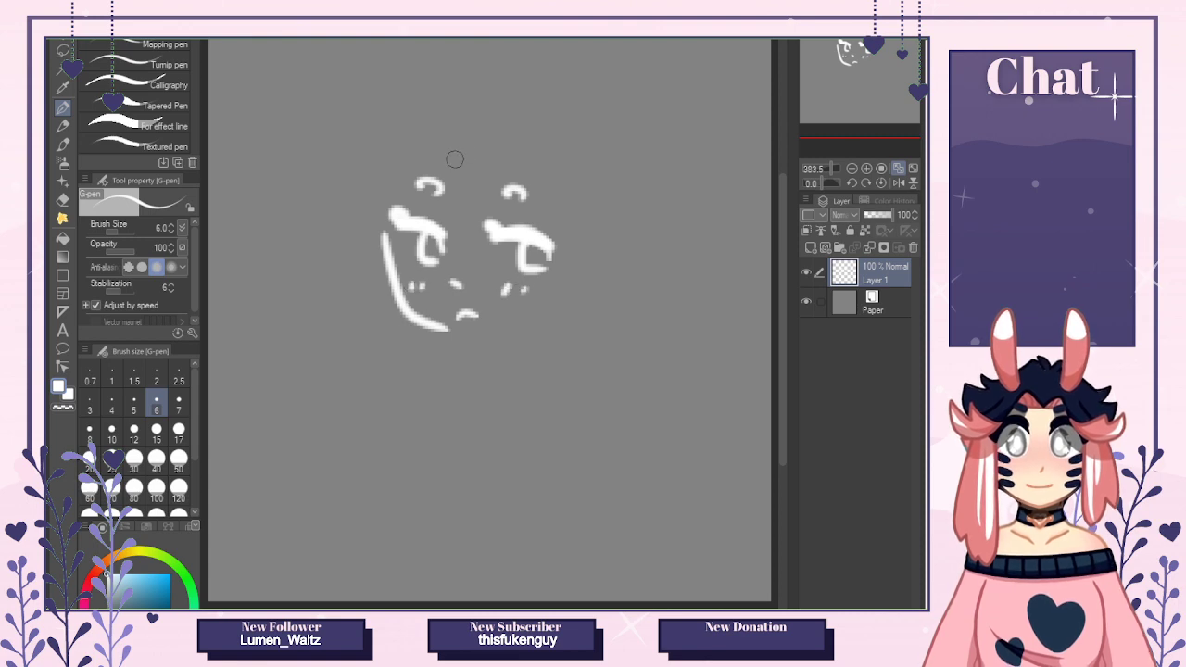
Sketch a long, rounded fringe lock with a jagged lower end down the middle of the forehead.
left_click_drag(452, 155, 461, 255)
key("ctrl+z")
mouse_move(451, 140)
left_mouse_down()
mouse_move(434, 165)
mouse_move(452, 249)
mouse_move(471, 225)
mouse_move(482, 246)
mouse_move(472, 152)
mouse_move(450, 140)
left_mouse_up()
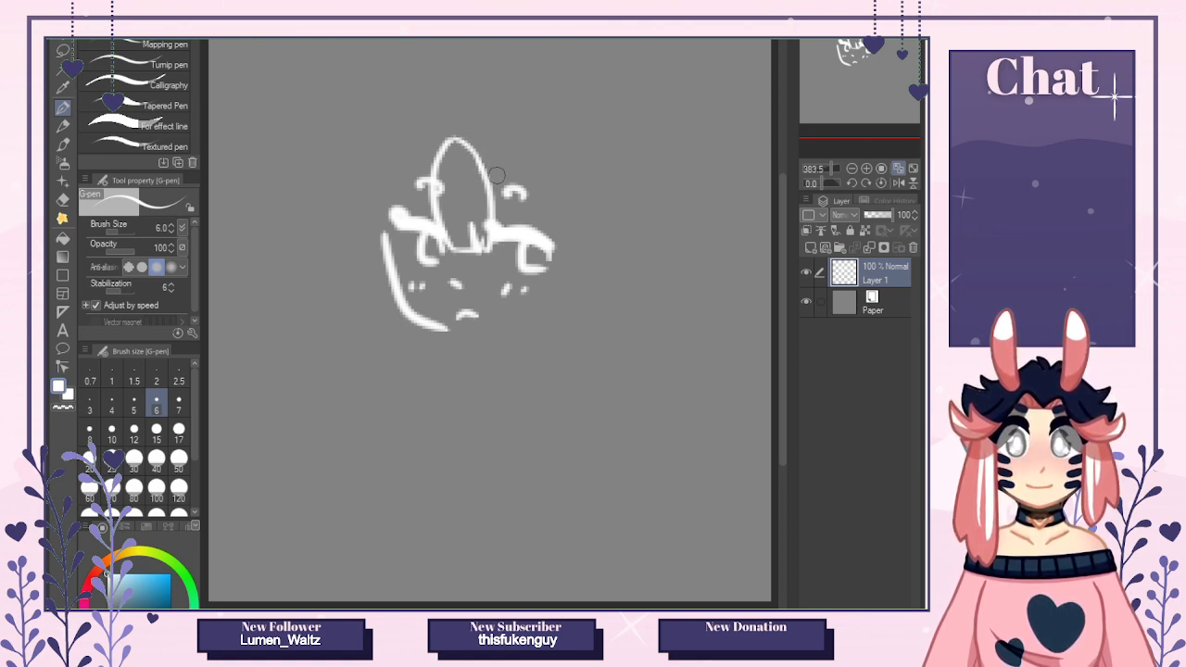
left_click_drag(443, 137, 366, 252)
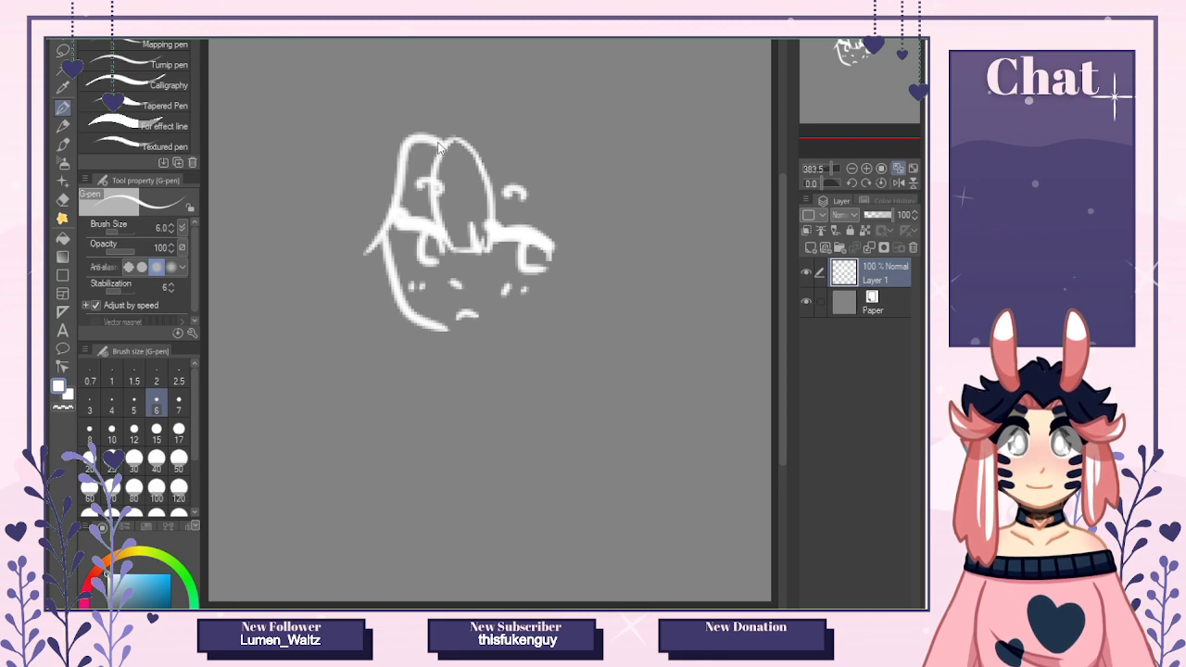
key("ctrl+z")
mouse_move(452, 138)
left_mouse_down()
mouse_move(396, 176)
mouse_move(396, 256)
left_mouse_up()
key("ctrl+z")
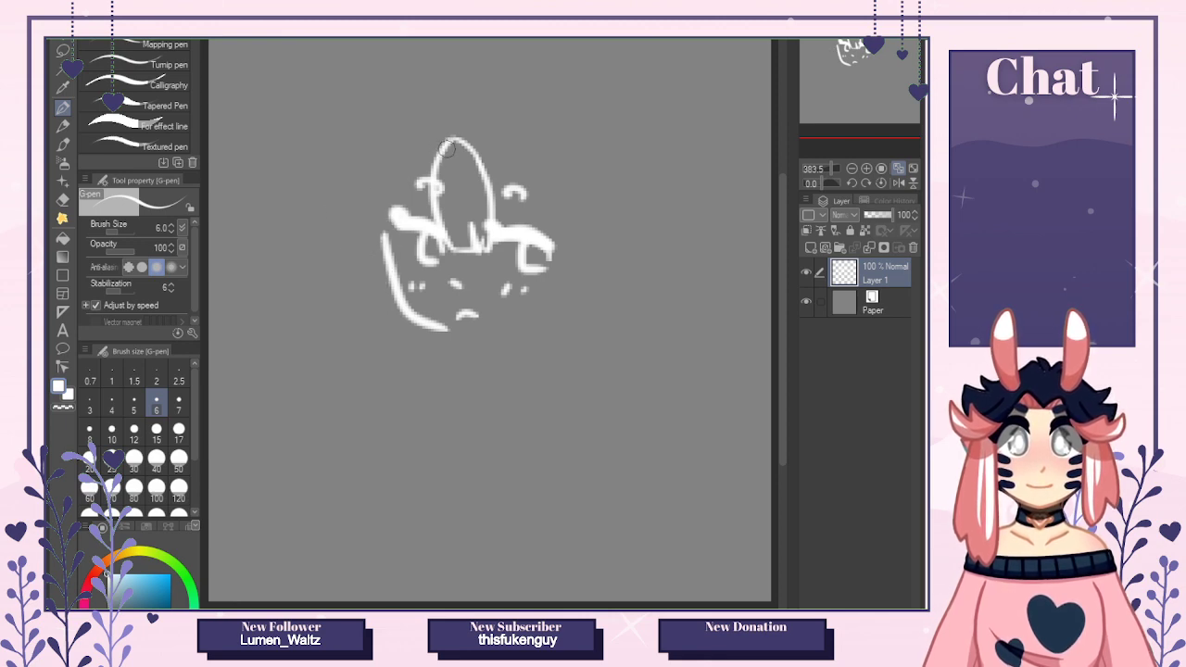
left_click_drag(454, 141, 417, 307)
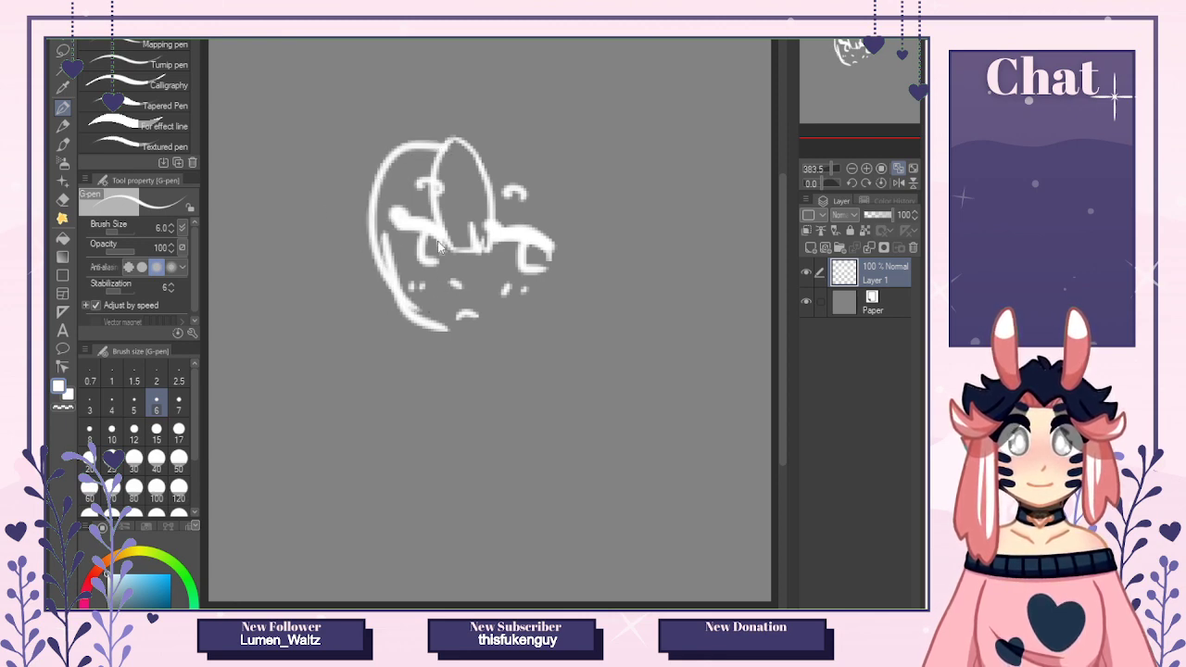
key("ctrl+z")
left_click_drag(408, 190, 326, 289)
key("ctrl+z")
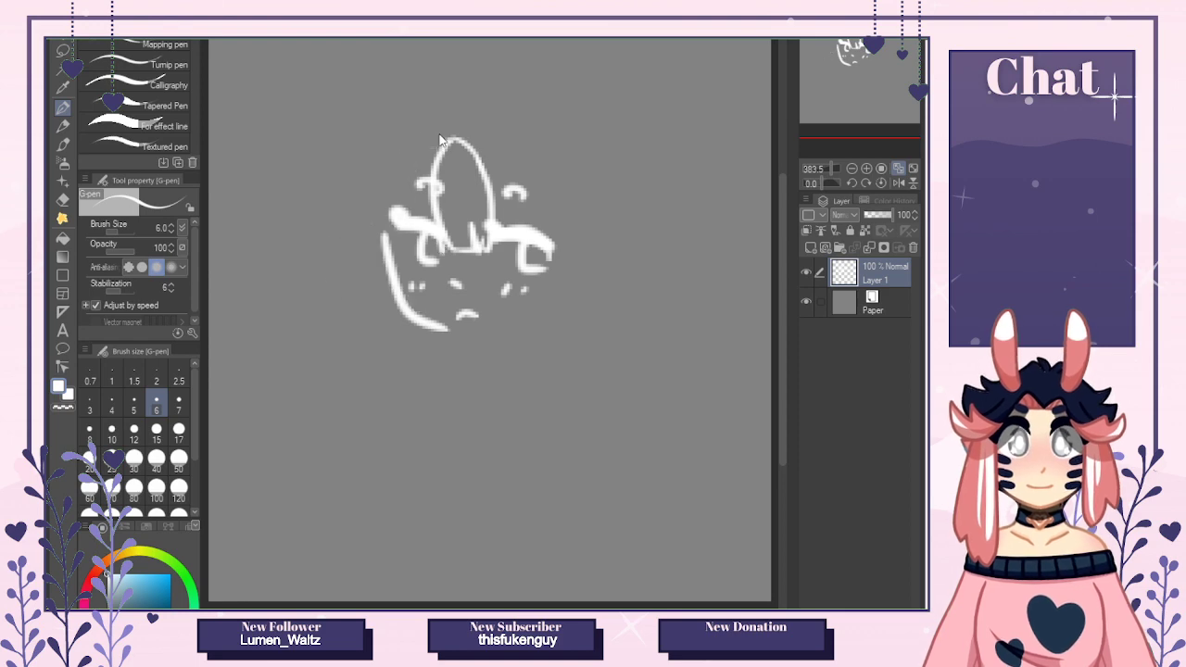
left_click_drag(445, 145, 381, 223)
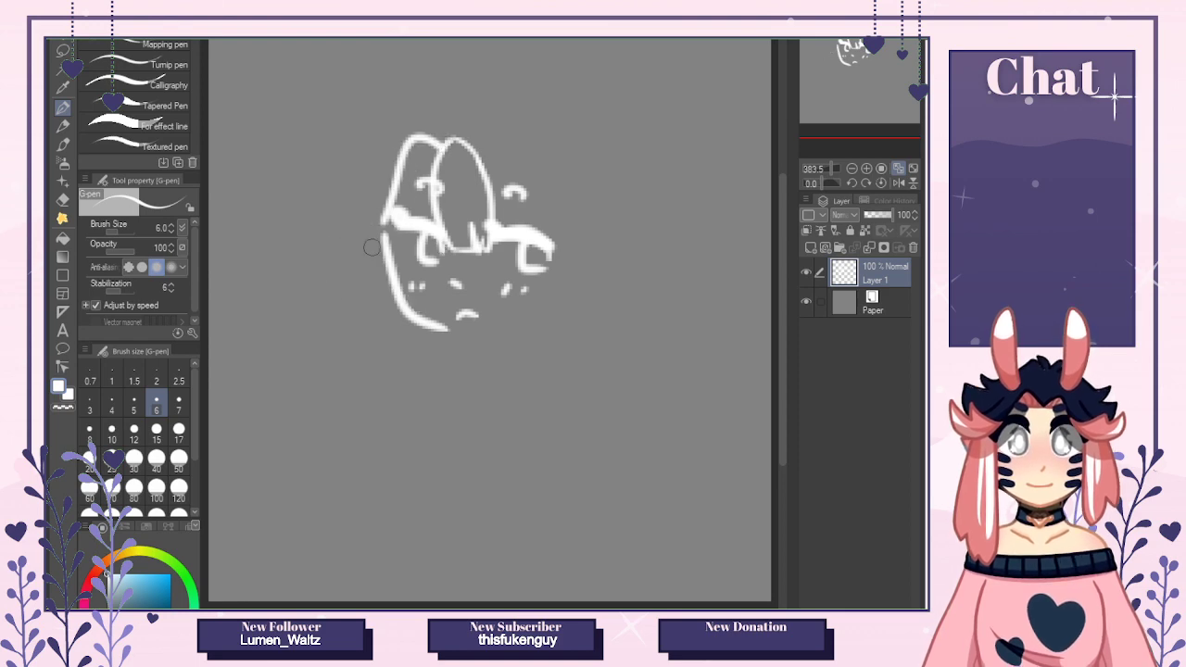
key("ctrl+z")
Sketch the hair left of the fringe with curved inner strands and a pointed lock sweeping outward beside the cheek.
mouse_move(430, 138)
left_mouse_down()
mouse_move(347, 256)
mouse_move(428, 137)
left_mouse_up()
key("ctrl+z")
mouse_move(402, 182)
left_mouse_down()
mouse_move(435, 145)
mouse_move(441, 160)
mouse_move(396, 184)
left_mouse_up()
key("ctrl+z")
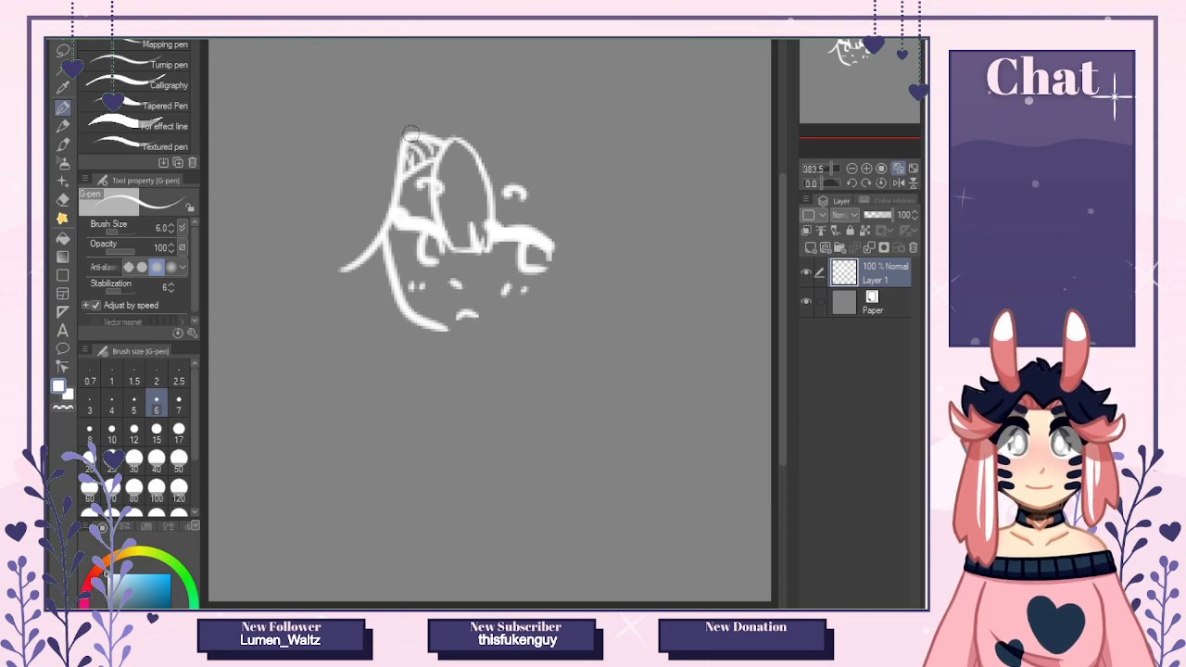
mouse_move(410, 133)
left_mouse_down()
mouse_move(367, 239)
mouse_move(305, 240)
mouse_move(356, 266)
mouse_move(384, 169)
left_mouse_up()
key("ctrl+z")
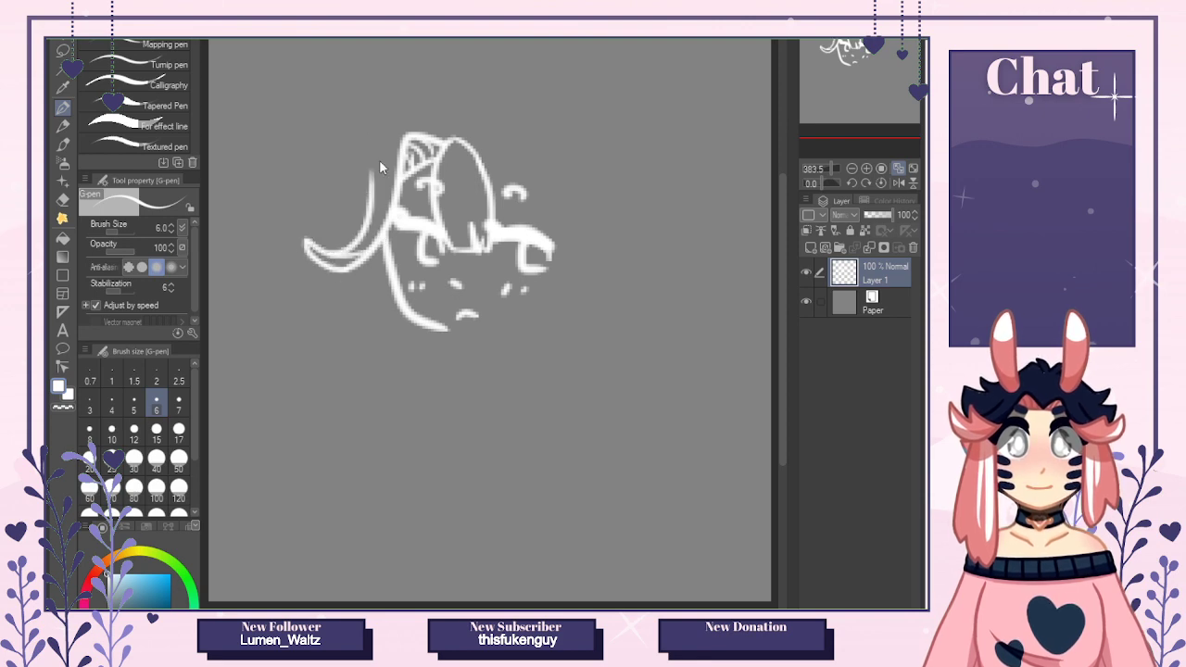
key("ctrl+z")
left_click_drag(319, 248, 380, 201)
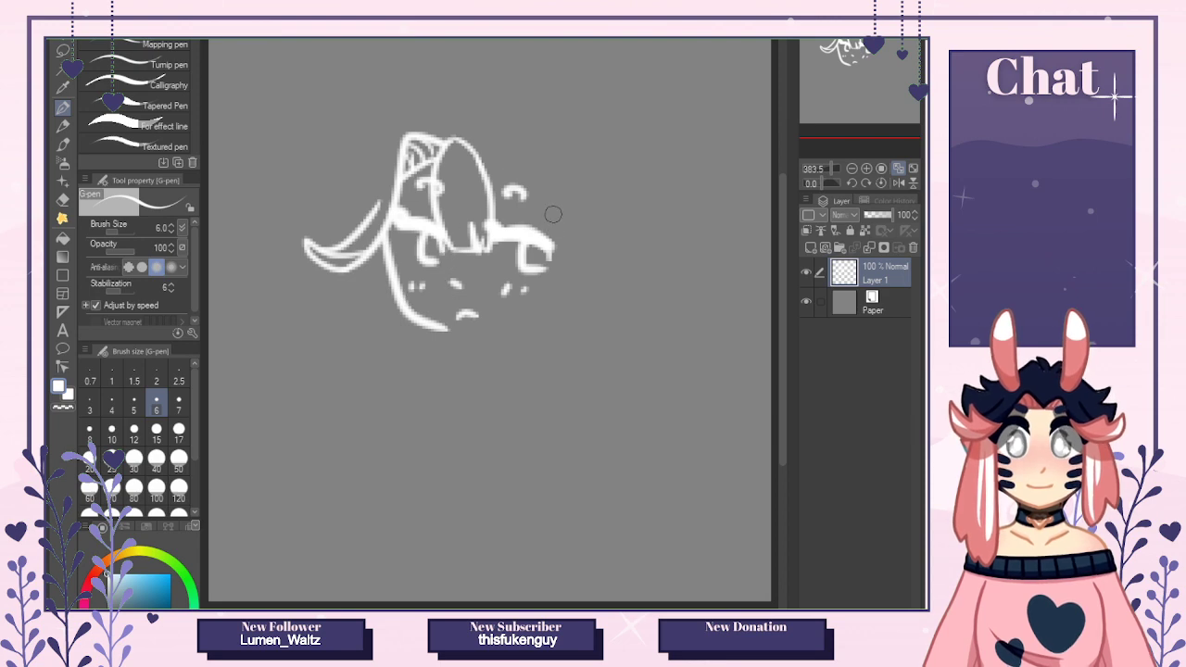
Sketch the rounded ear on the right of the face and the hair around it, with a jagged hairline and an upswept pointed lock.
left_click_drag(562, 230, 566, 274)
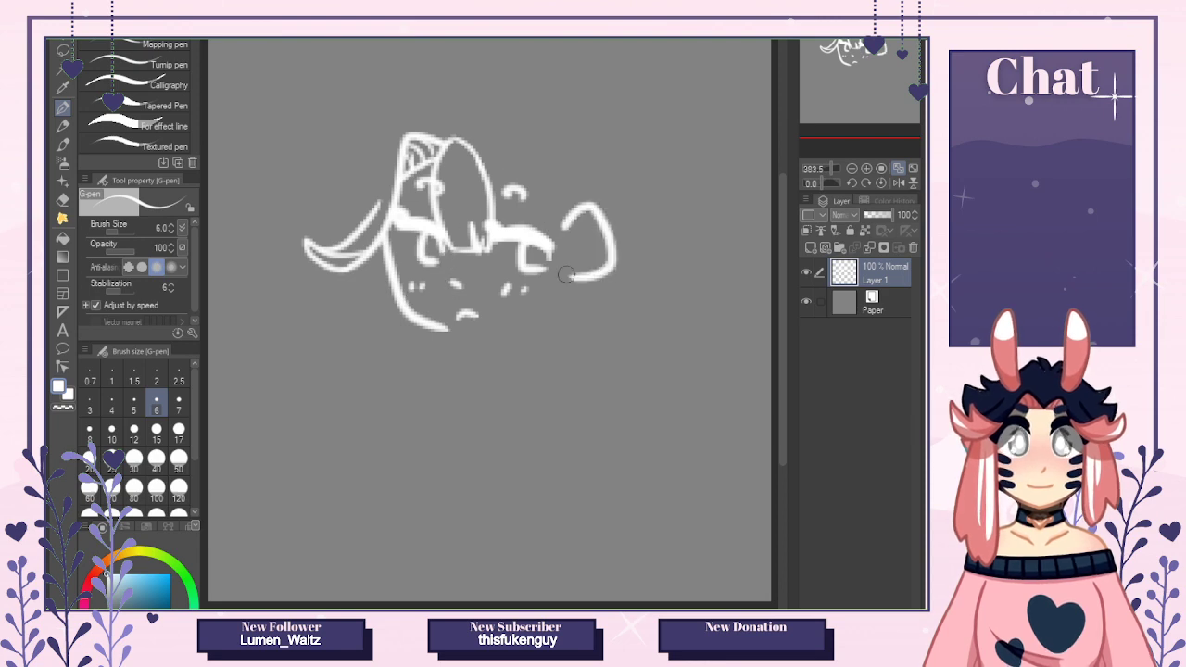
mouse_move(481, 166)
left_mouse_down()
mouse_move(535, 168)
mouse_move(577, 211)
mouse_move(565, 126)
left_mouse_up()
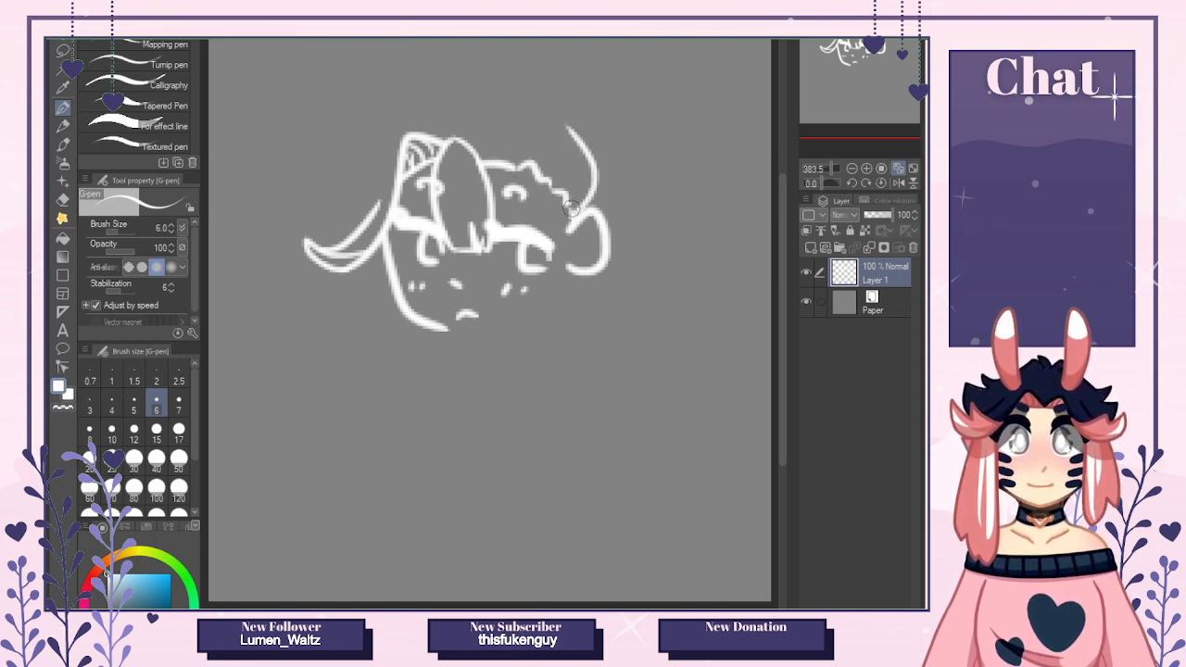
mouse_move(571, 213)
left_mouse_down()
mouse_move(569, 139)
mouse_move(554, 184)
left_mouse_up()
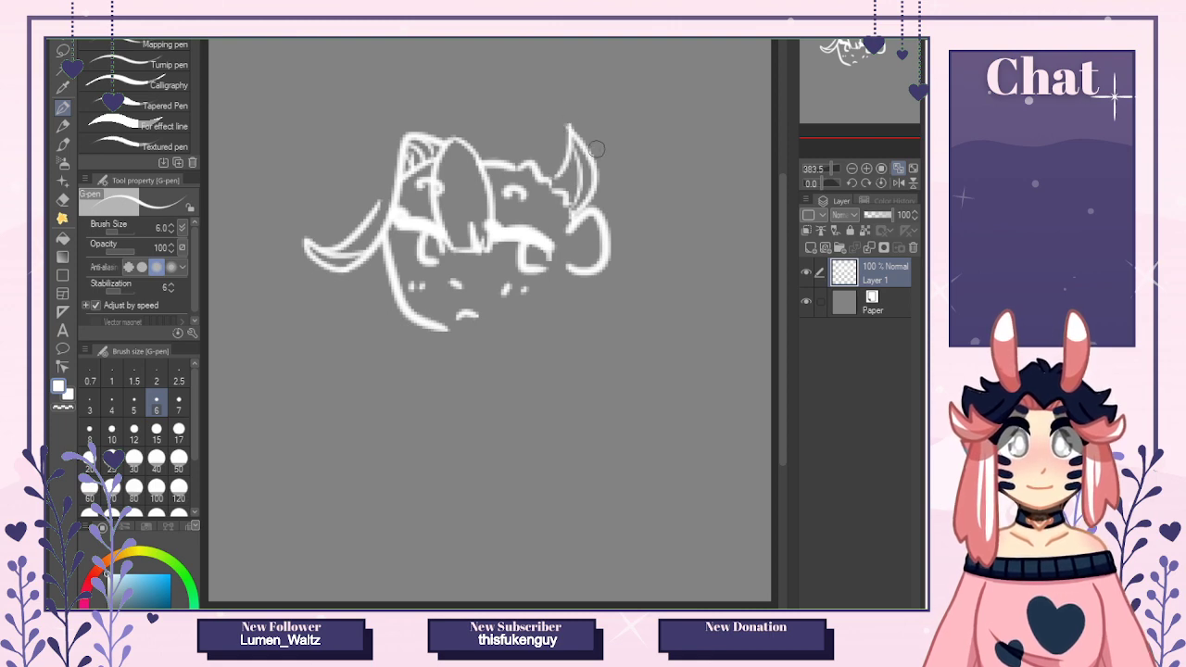
mouse_move(569, 126)
left_mouse_down()
mouse_move(628, 186)
mouse_move(627, 222)
left_mouse_up()
key("ctrl+z")
left_click_drag(575, 133, 609, 253)
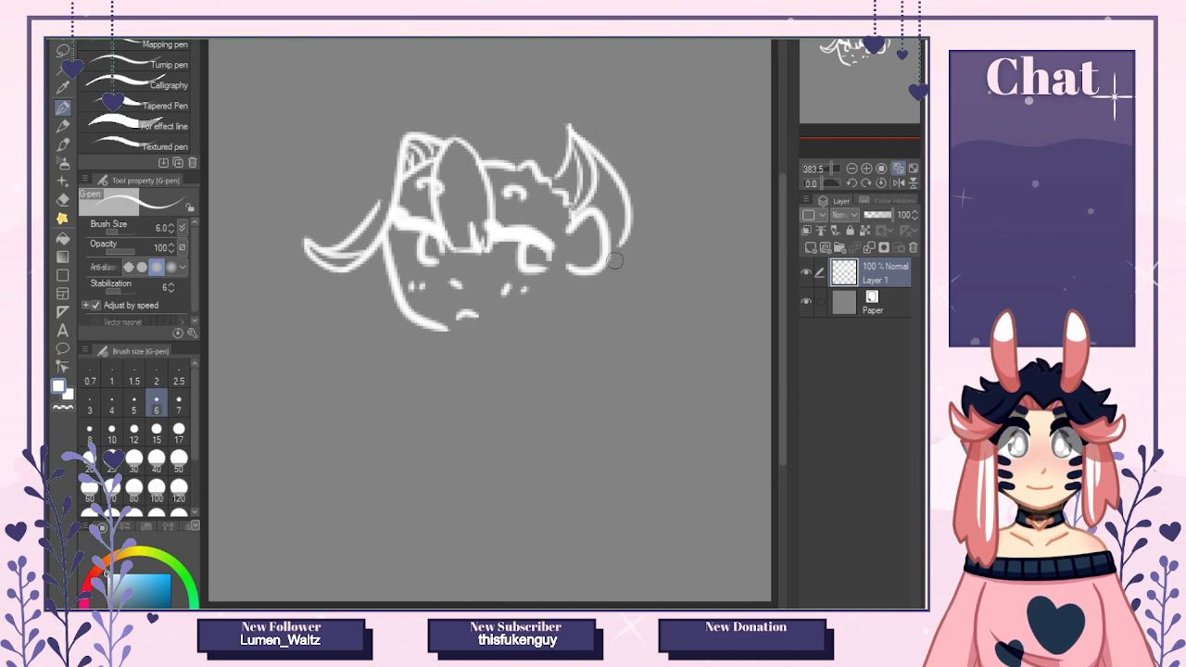
Sketch a small round earring at the lower end of the ear.
left_click_drag(578, 267, 569, 274)
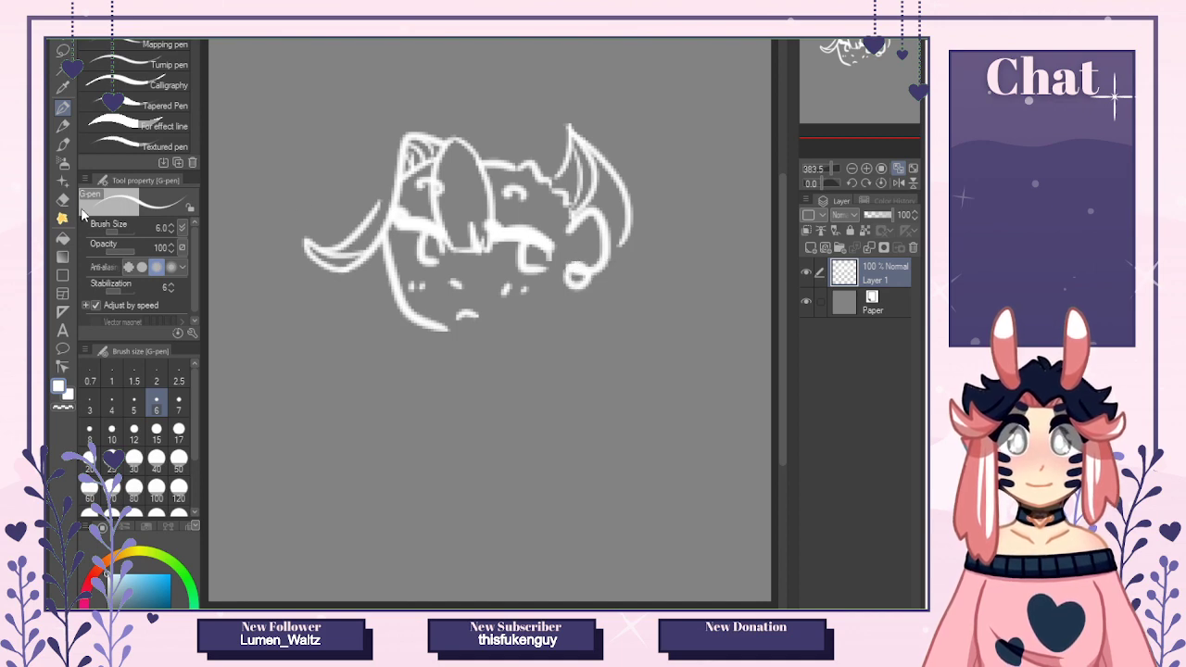
key("e")
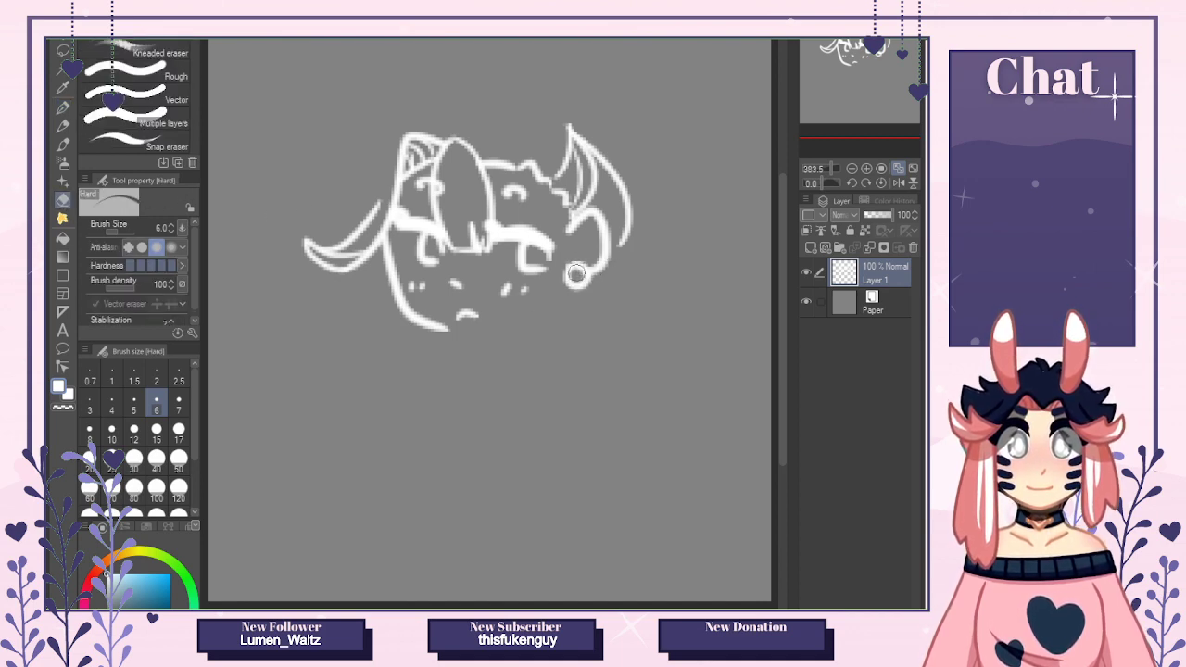
key("p")
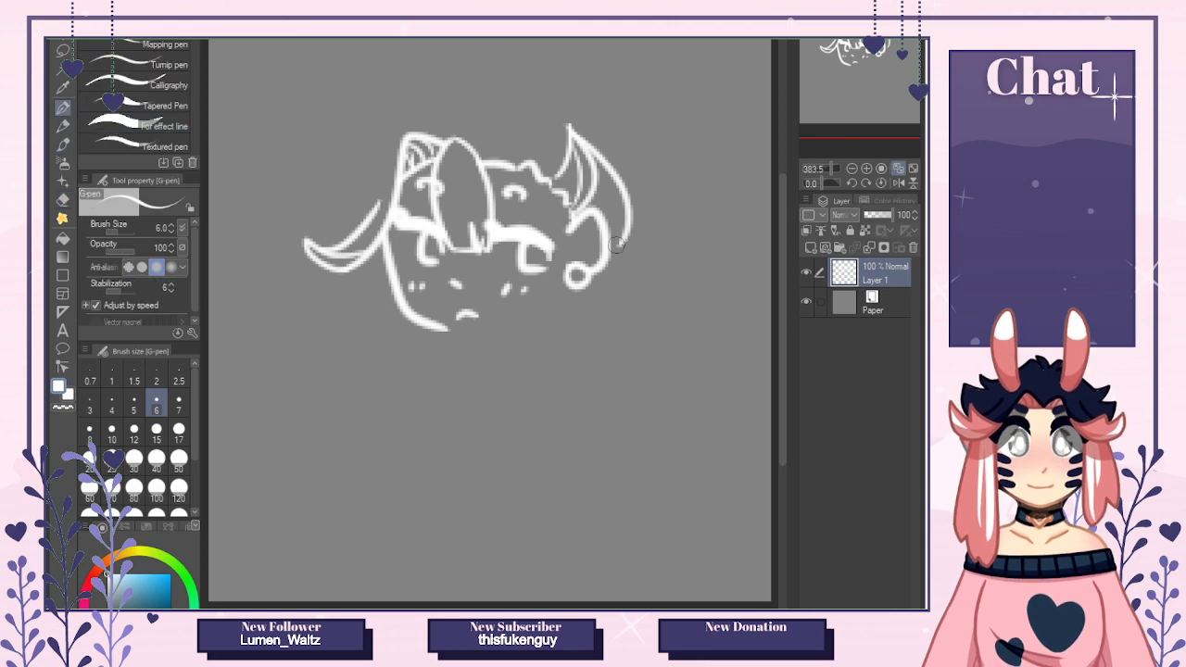
Sketch a long, curved hair lock hanging behind the ear and tapering to a point below the earring.
left_click_drag(611, 233, 617, 360)
key("ctrl+z")
left_click_drag(612, 231, 614, 321)
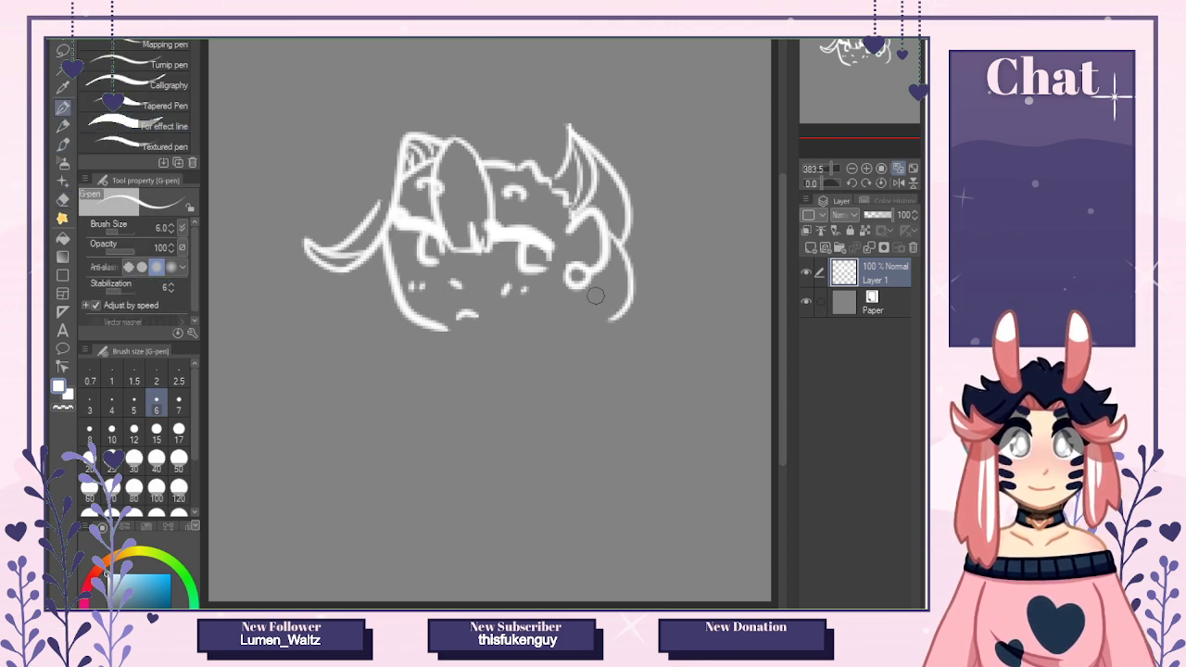
key("ctrl+z")
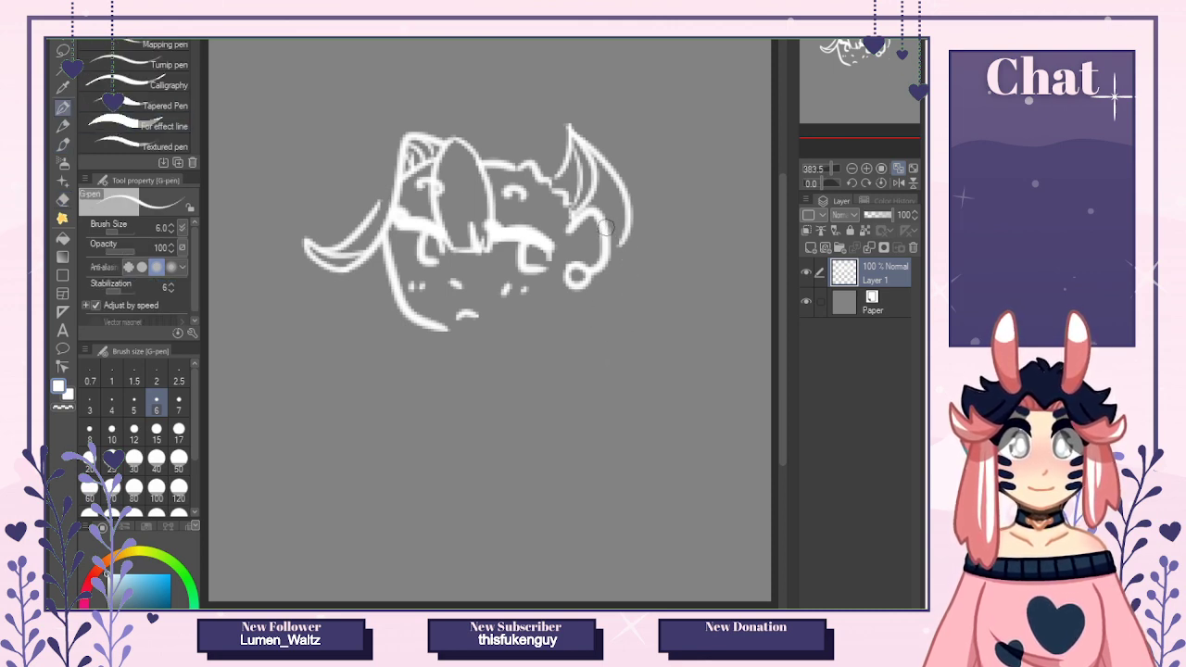
left_click_drag(606, 227, 626, 349)
key("ctrl+z")
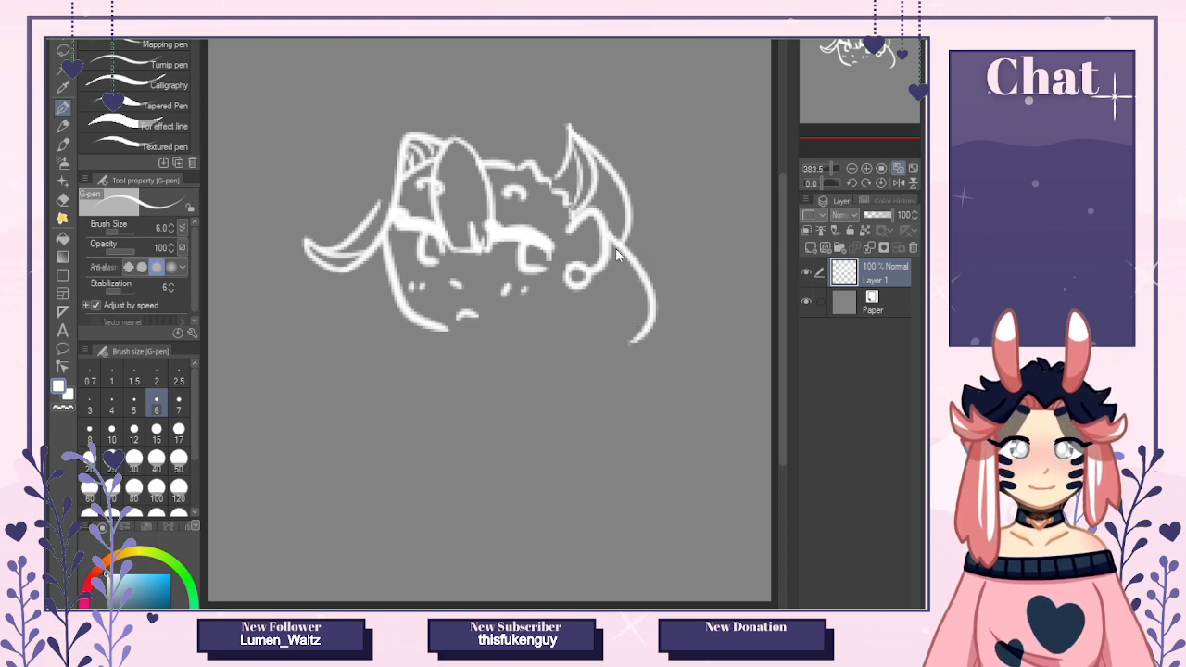
left_click_drag(611, 238, 632, 348)
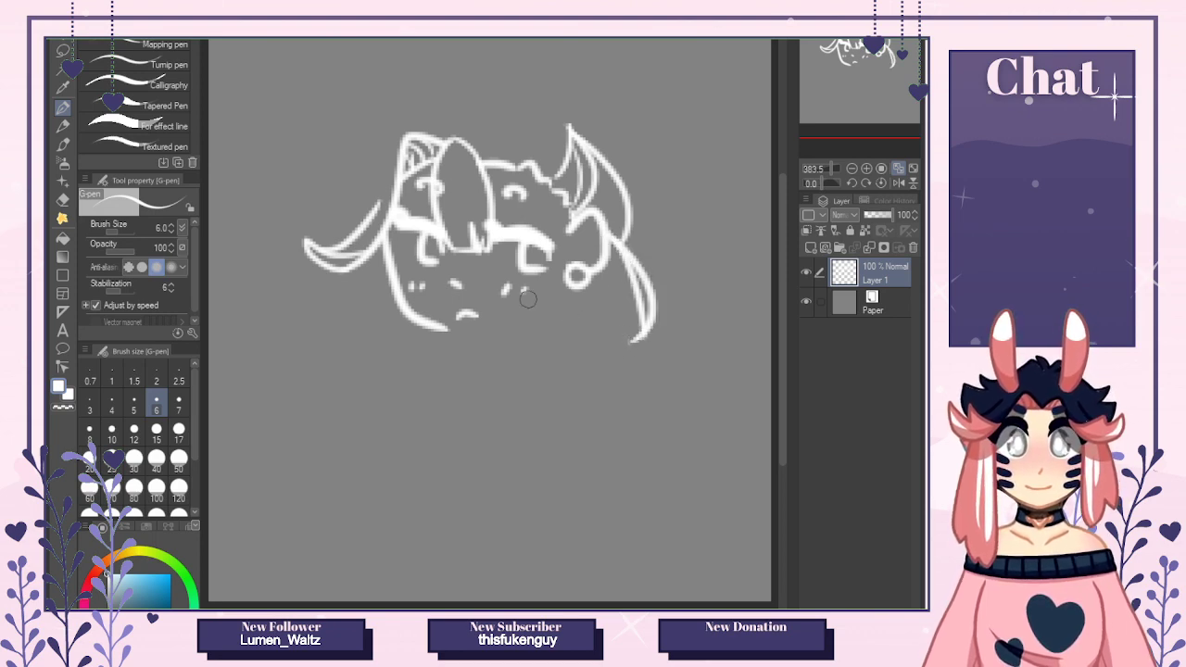
Extend the jaw curve beneath the mouth and sketch the opposite jawline from the earring toward the chin.
mouse_move(427, 325)
left_mouse_down()
mouse_move(522, 331)
mouse_move(490, 340)
left_mouse_up()
key("ctrl+z")
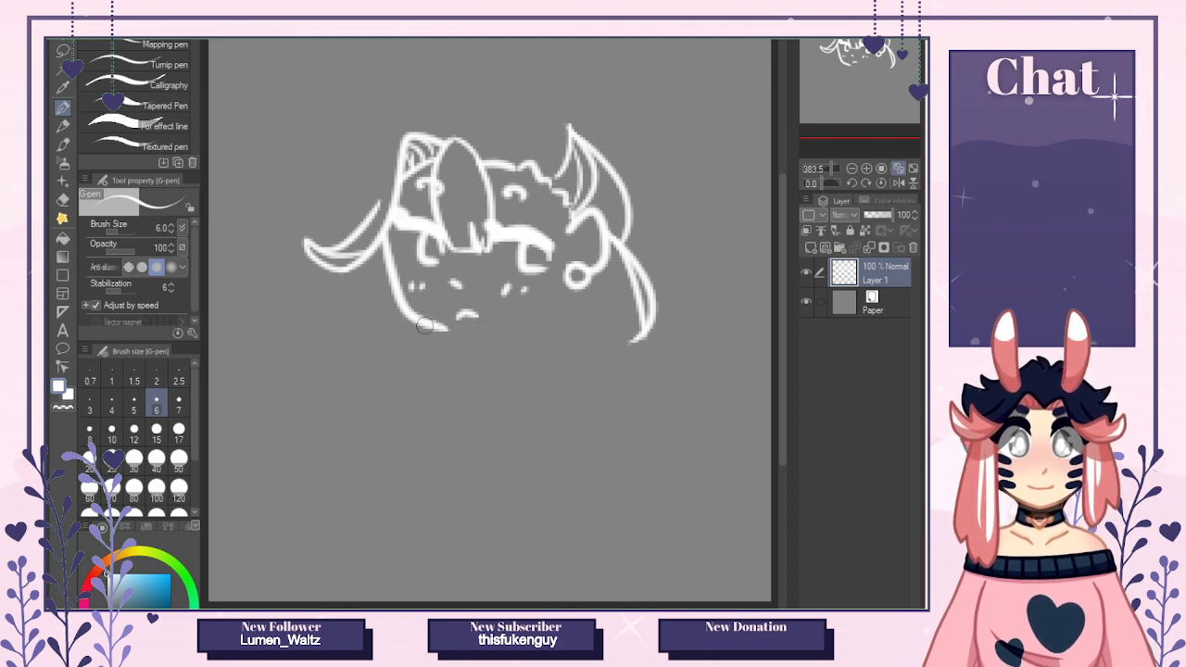
left_click_drag(425, 325, 510, 329)
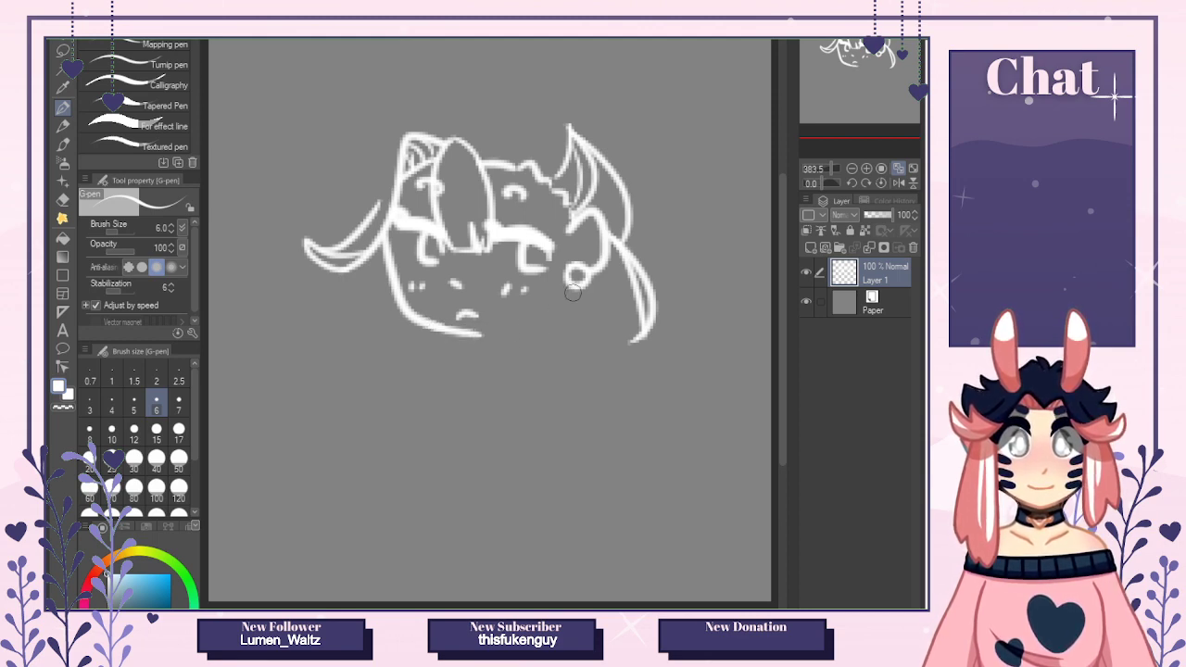
left_click_drag(573, 291, 502, 326)
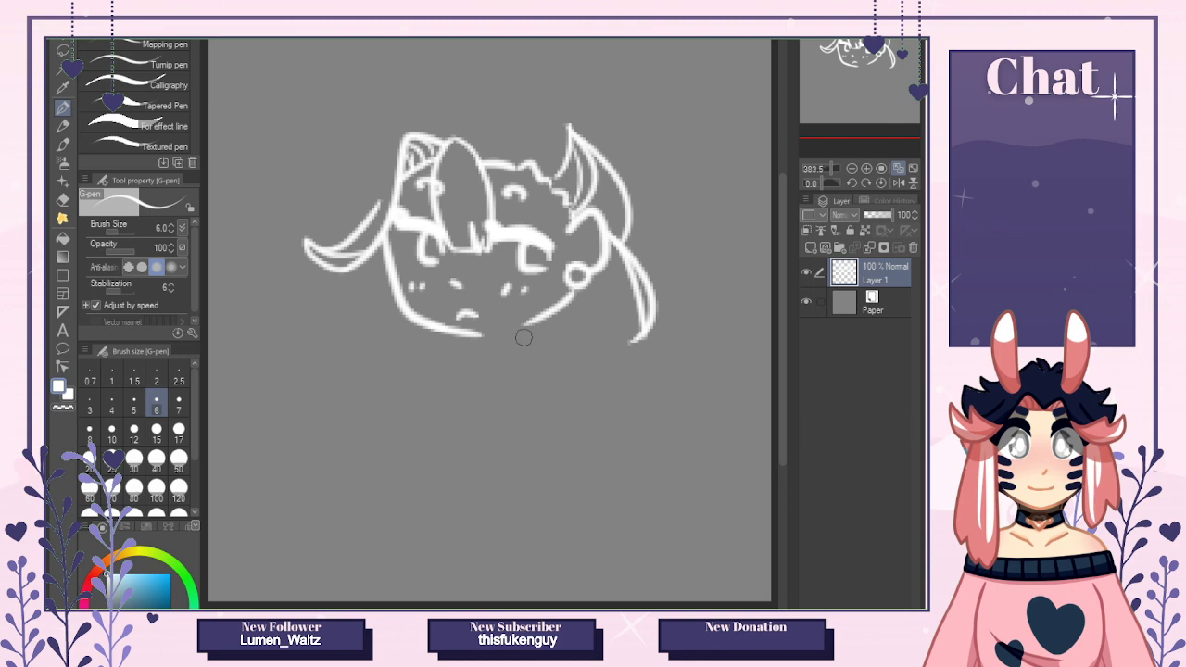
Sketch the two neck lines below the jaw and a large bow with a central knot at the throat.
left_click_drag(468, 319, 484, 352)
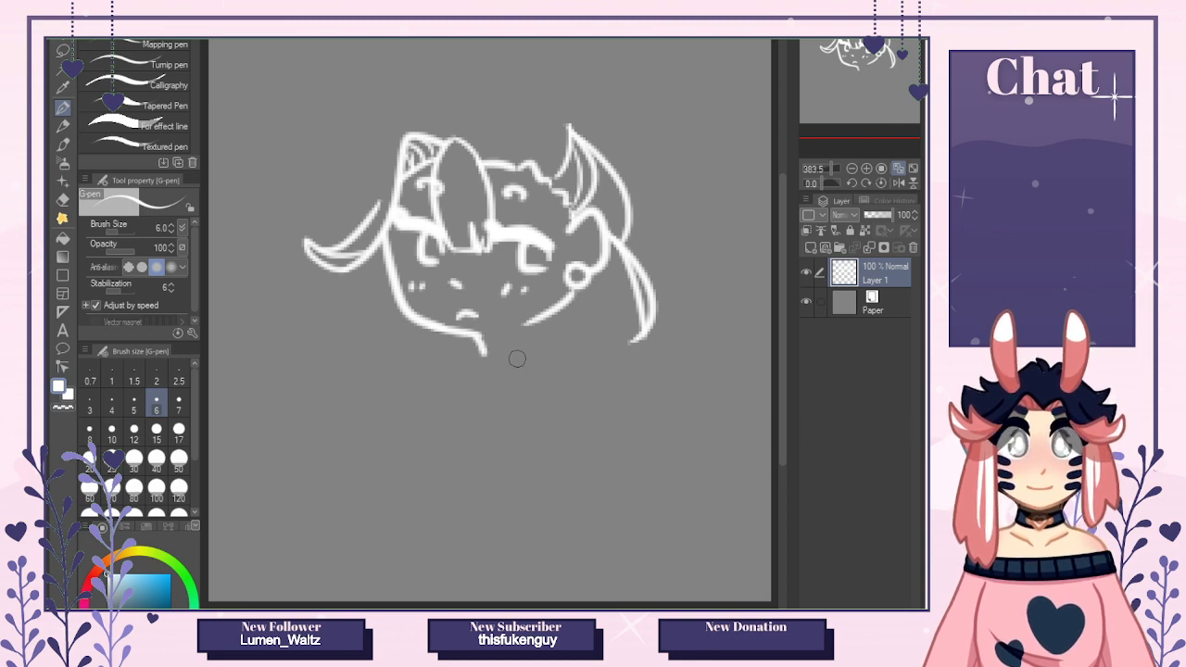
key("ctrl+z")
left_click_drag(535, 322, 524, 357)
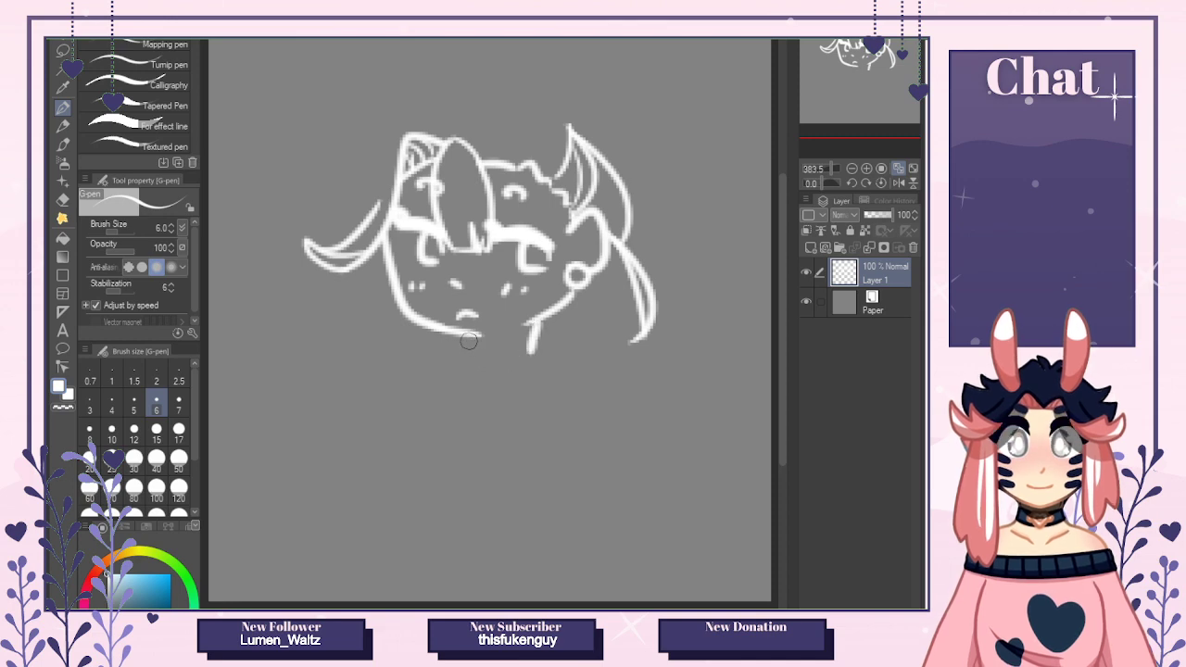
mouse_move(473, 335)
left_mouse_down()
mouse_move(475, 361)
mouse_move(502, 352)
mouse_move(476, 357)
mouse_move(484, 389)
mouse_move(490, 358)
mouse_move(478, 357)
mouse_move(480, 396)
mouse_move(491, 362)
mouse_move(489, 393)
mouse_move(427, 431)
mouse_move(480, 381)
mouse_move(457, 418)
mouse_move(408, 600)
left_mouse_up()
key("ctrl+z")
key("ctrl+z")
key("ctrl+z")
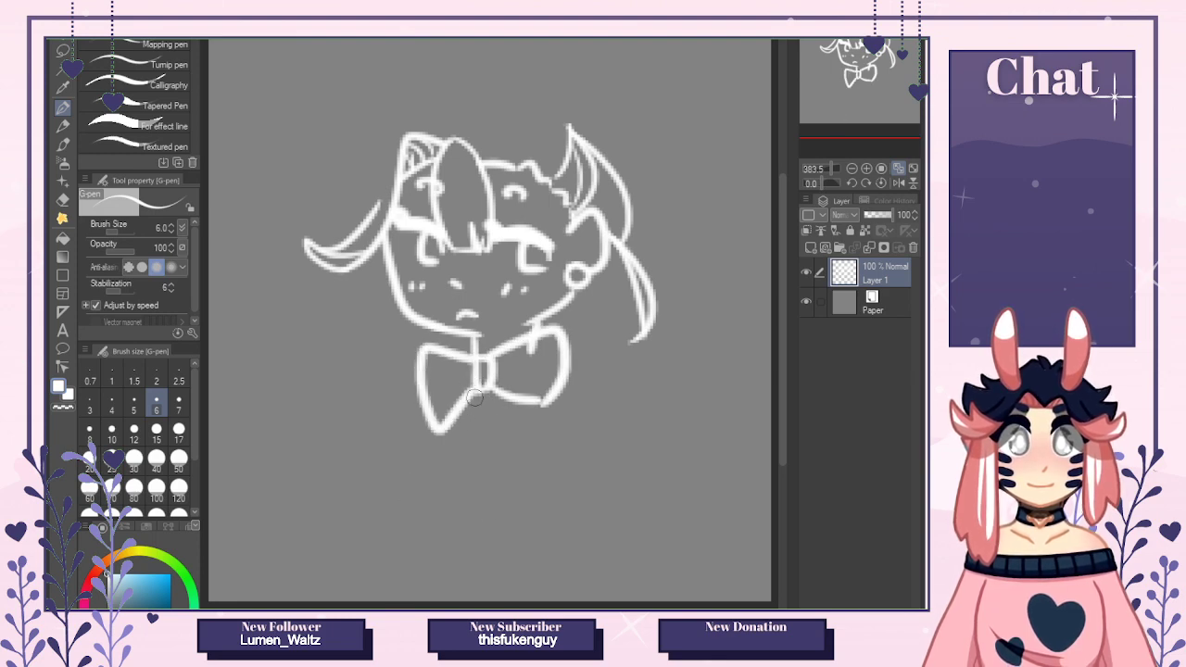
Sketch two long, curved ribbon tails spreading from the bow's knot down to the canvas's lower edge.
left_click_drag(475, 393, 406, 600)
key("ctrl+z")
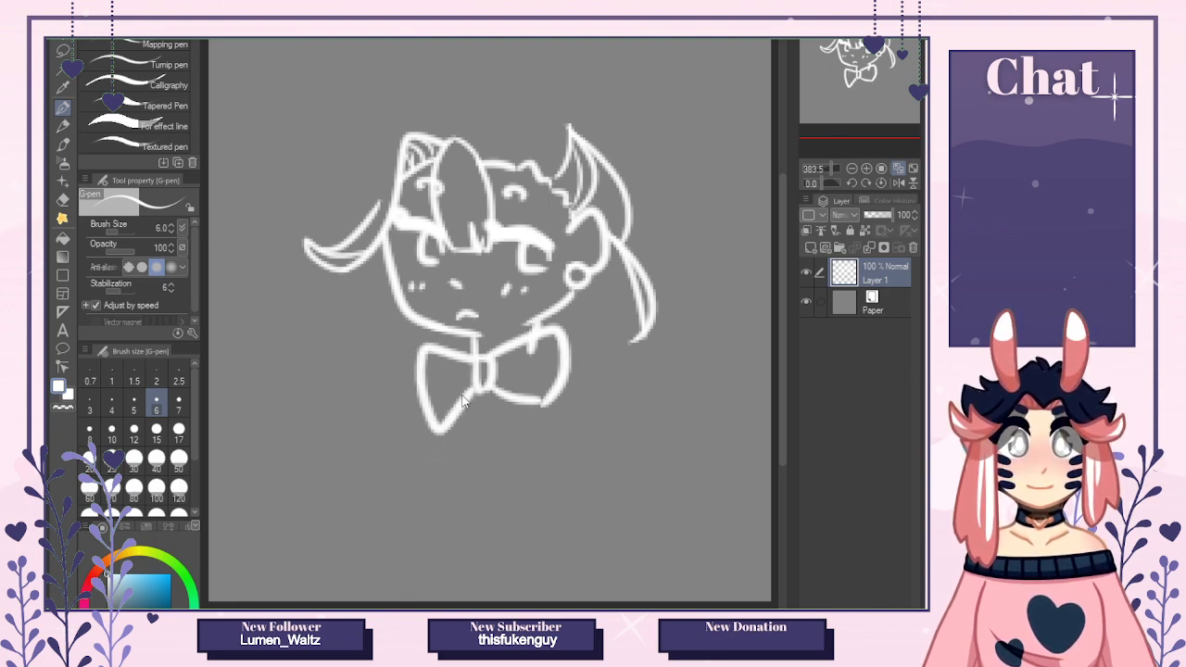
left_click_drag(473, 391, 401, 599)
left_click_drag(480, 393, 524, 600)
mouse_move(490, 392)
left_mouse_down()
mouse_move(617, 582)
mouse_move(617, 600)
left_mouse_up()
key("ctrl+z")
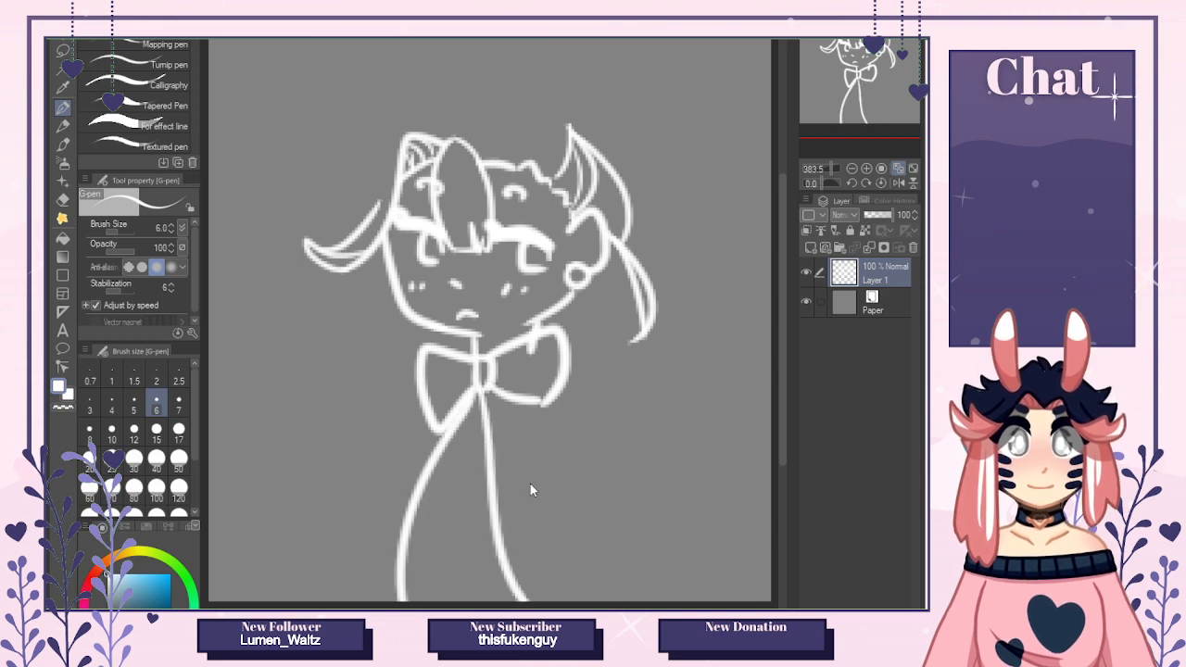
key("ctrl+z")
left_click_drag(490, 393, 621, 600)
left_click_drag(480, 395, 587, 600)
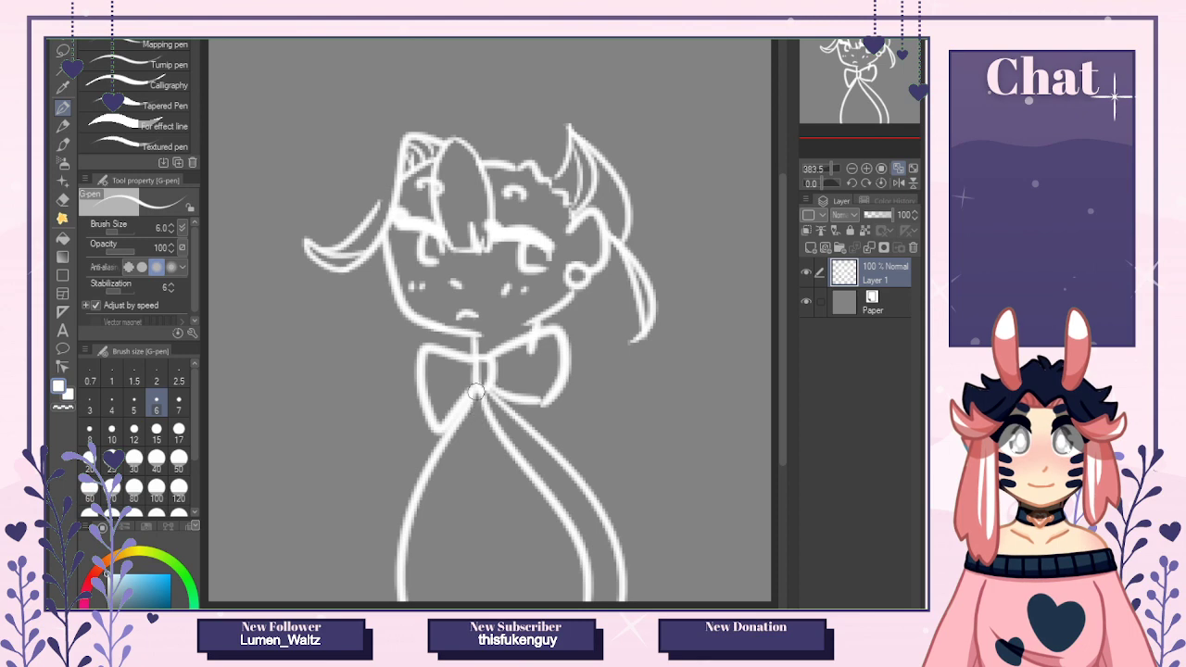
left_click_drag(478, 391, 428, 600)
Erase the outer edge of the bow loop below the earring and redraw the loop narrower with rounded corners.
left_click(62, 199)
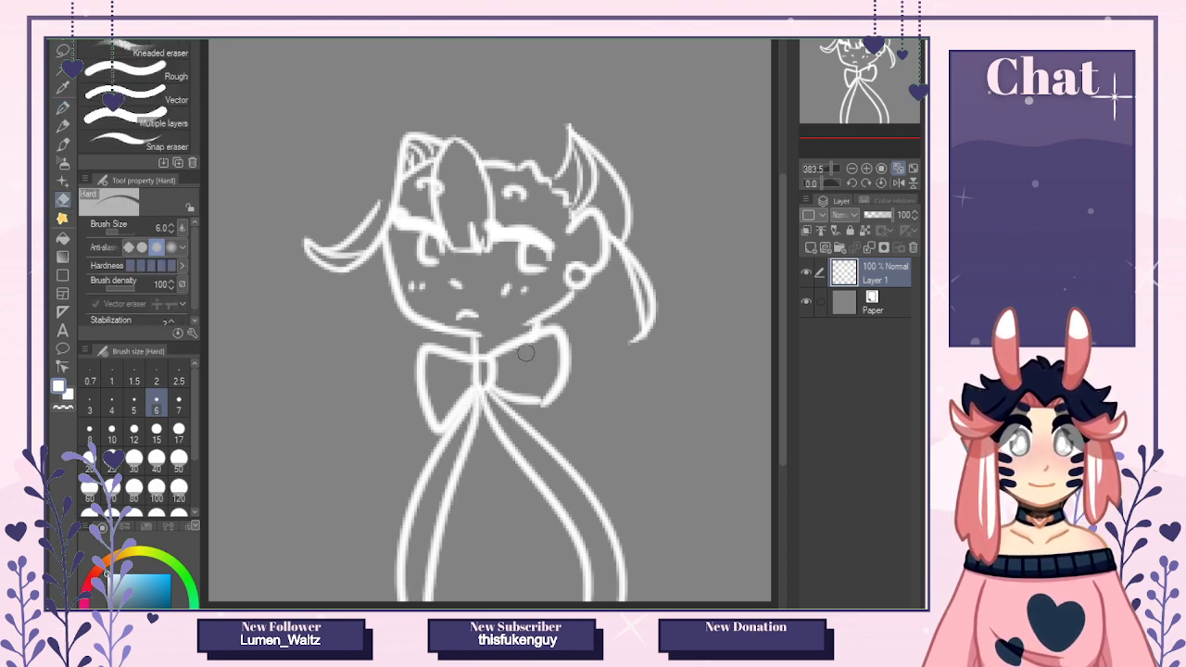
key("p")
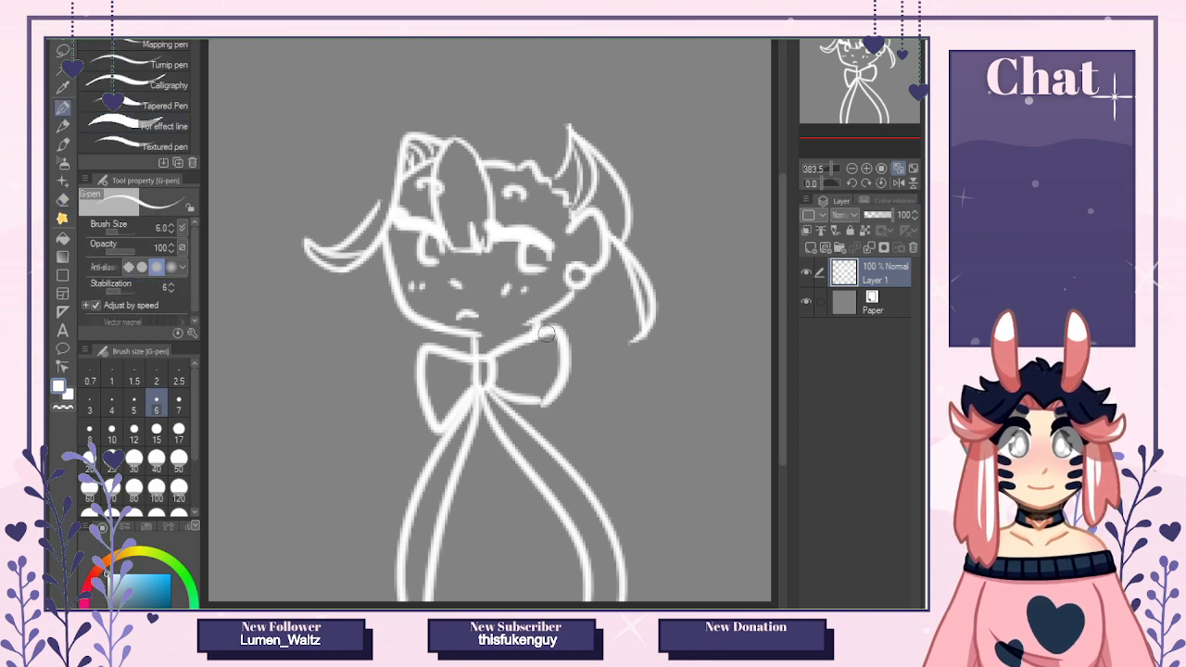
left_click_drag(546, 334, 556, 404)
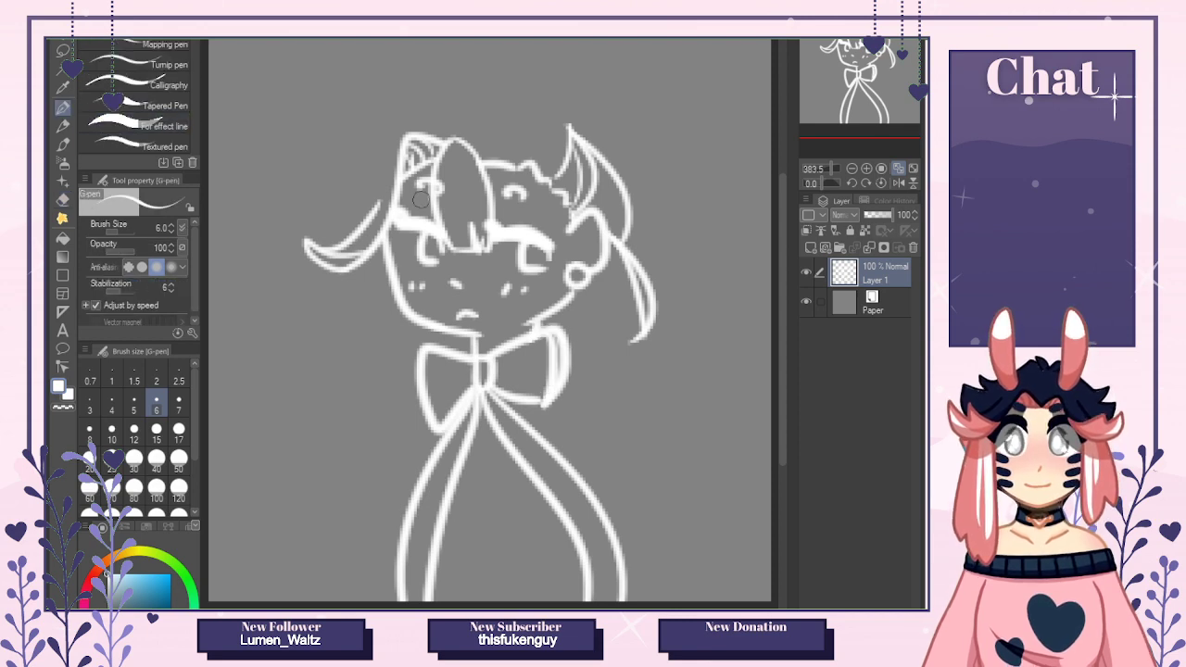
key("e")
mouse_move(552, 310)
left_mouse_down()
mouse_move(530, 350)
mouse_move(543, 339)
mouse_move(548, 380)
mouse_move(573, 335)
left_mouse_up()
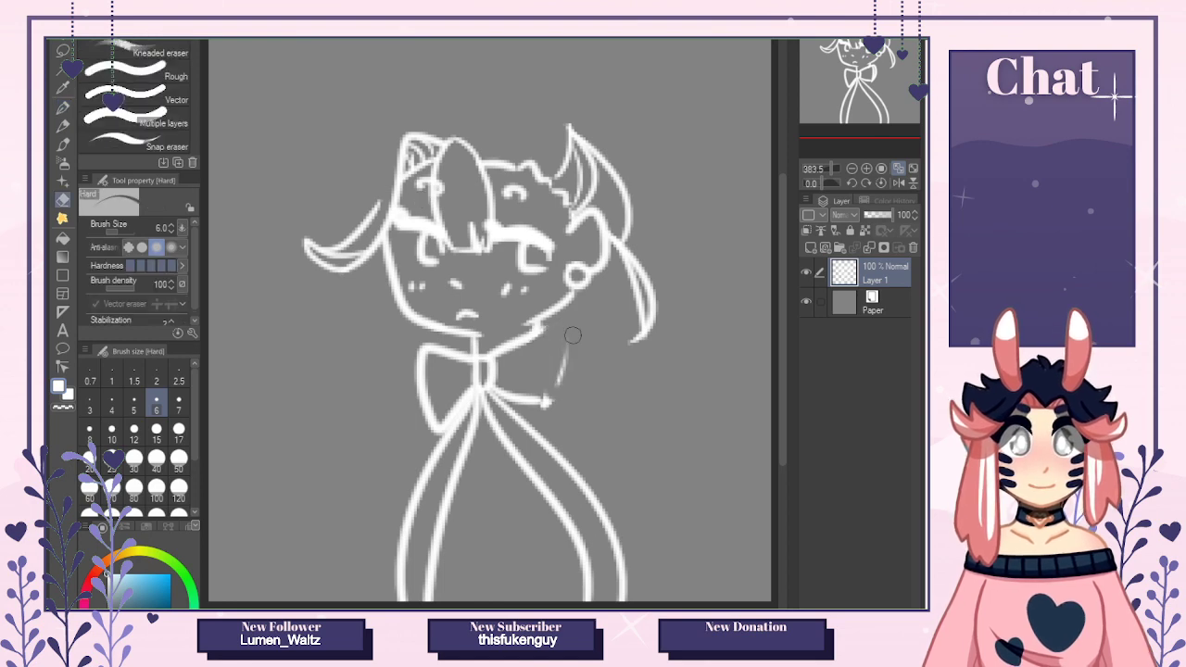
key("p")
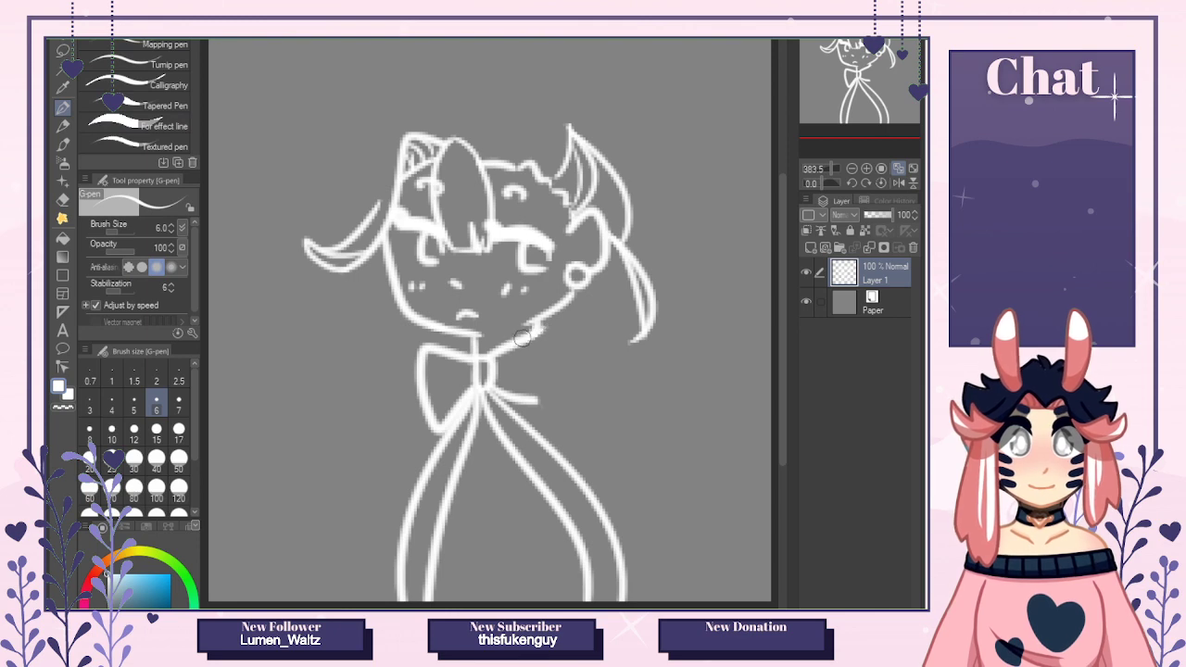
left_click_drag(546, 328, 535, 392)
key("ctrl+z")
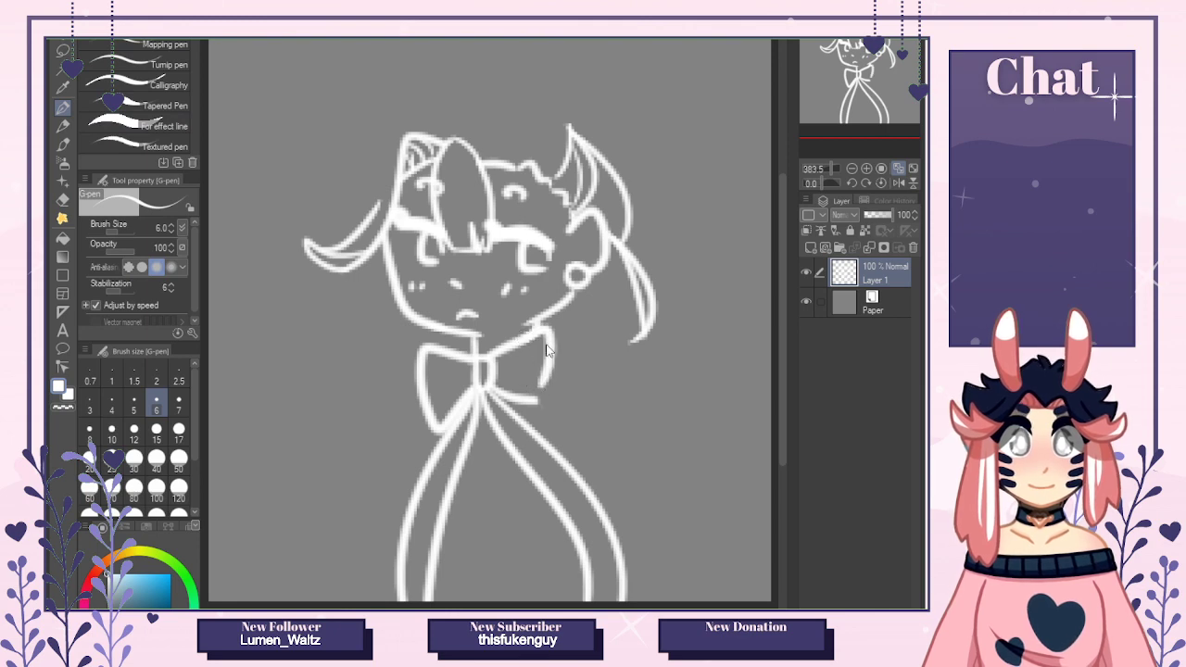
left_click_drag(538, 326, 552, 391)
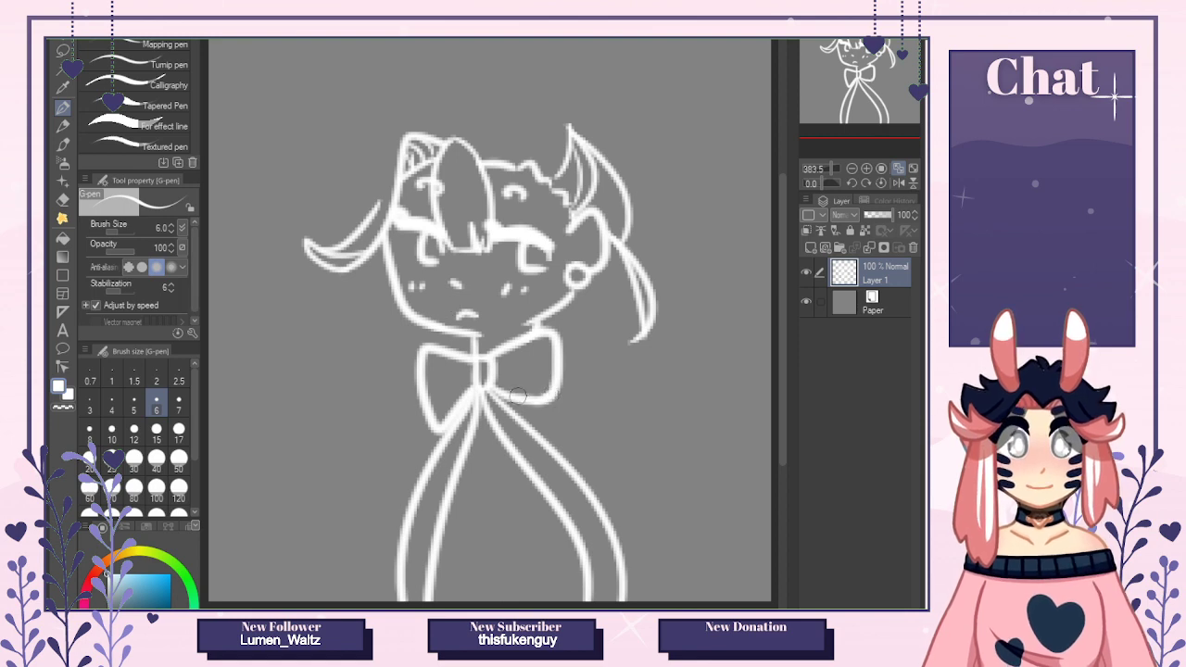
Scale the reference picture on Layer 3 to about 72 percent in its own document and return to the sketch.
key("e")
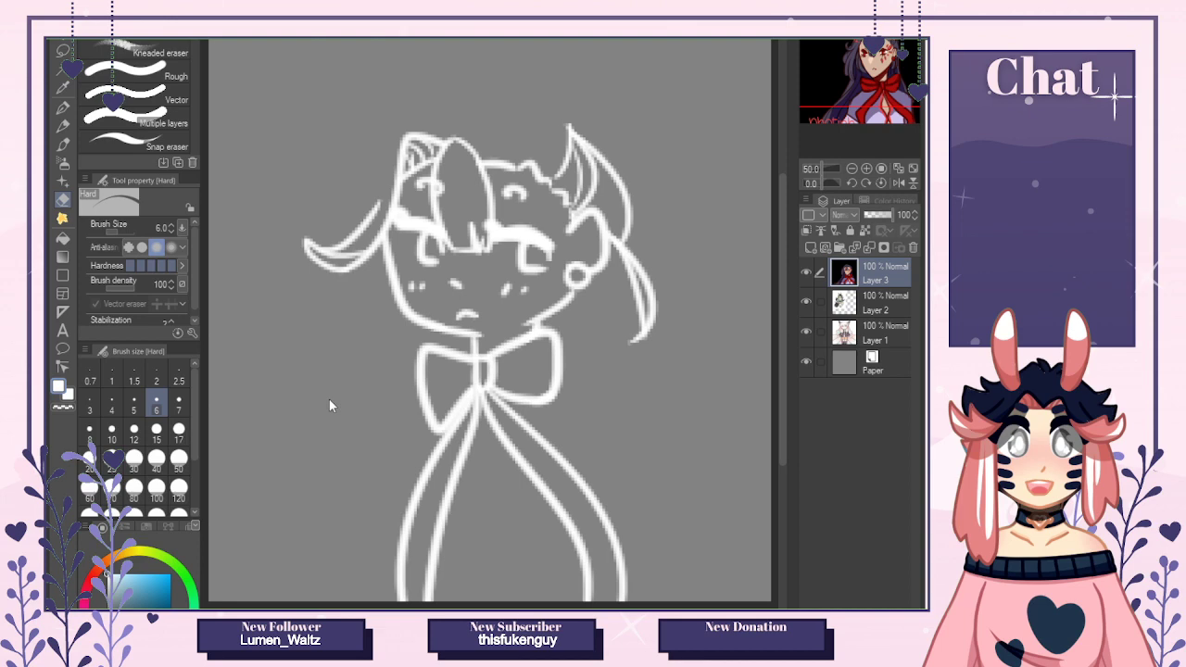
key("p")
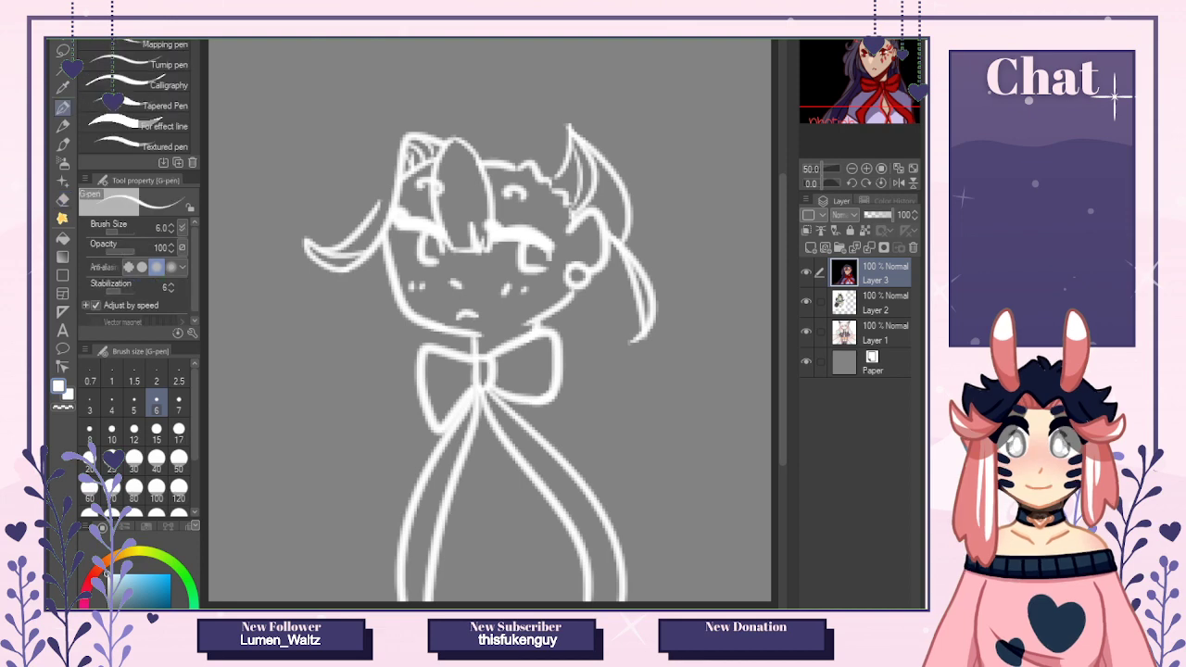
key("ctrl+minus")
key("ctrl+minus")
key("ctrl+minus")
key("ctrl+minus")
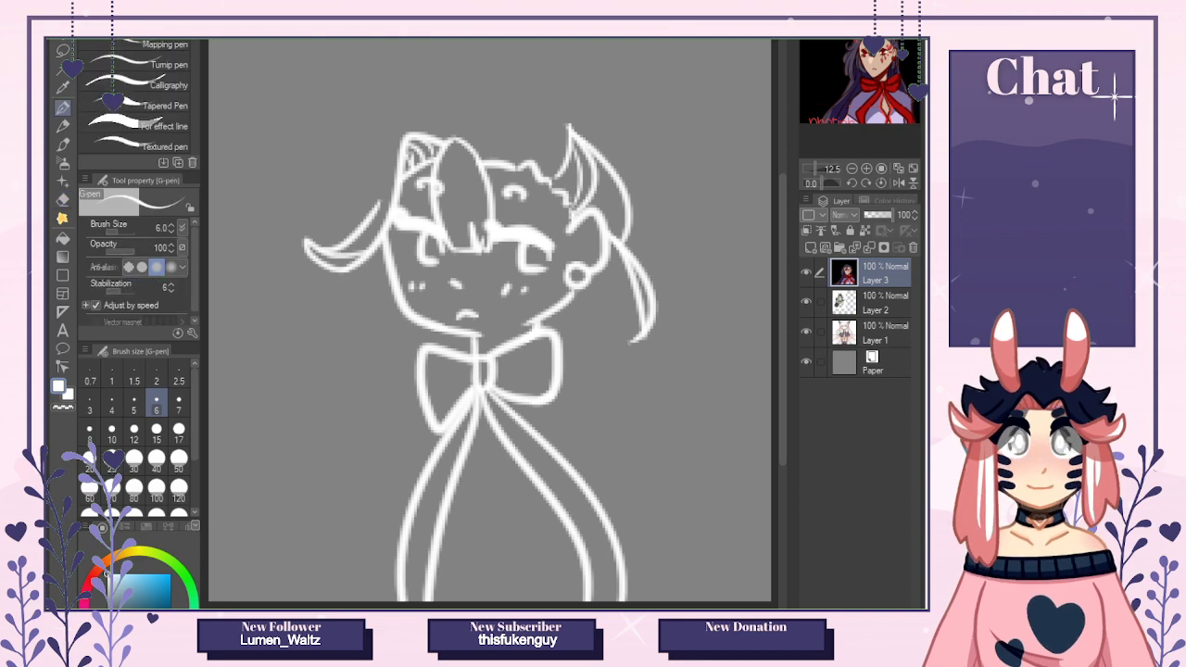
key("ctrl+t")
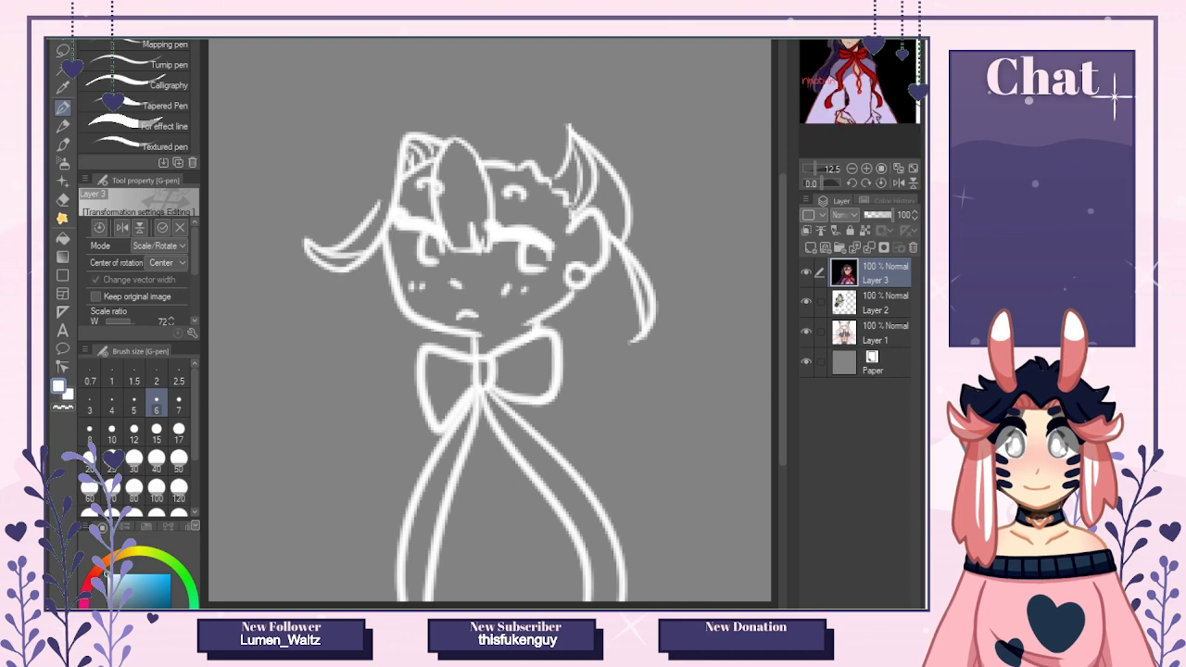
key("Return")
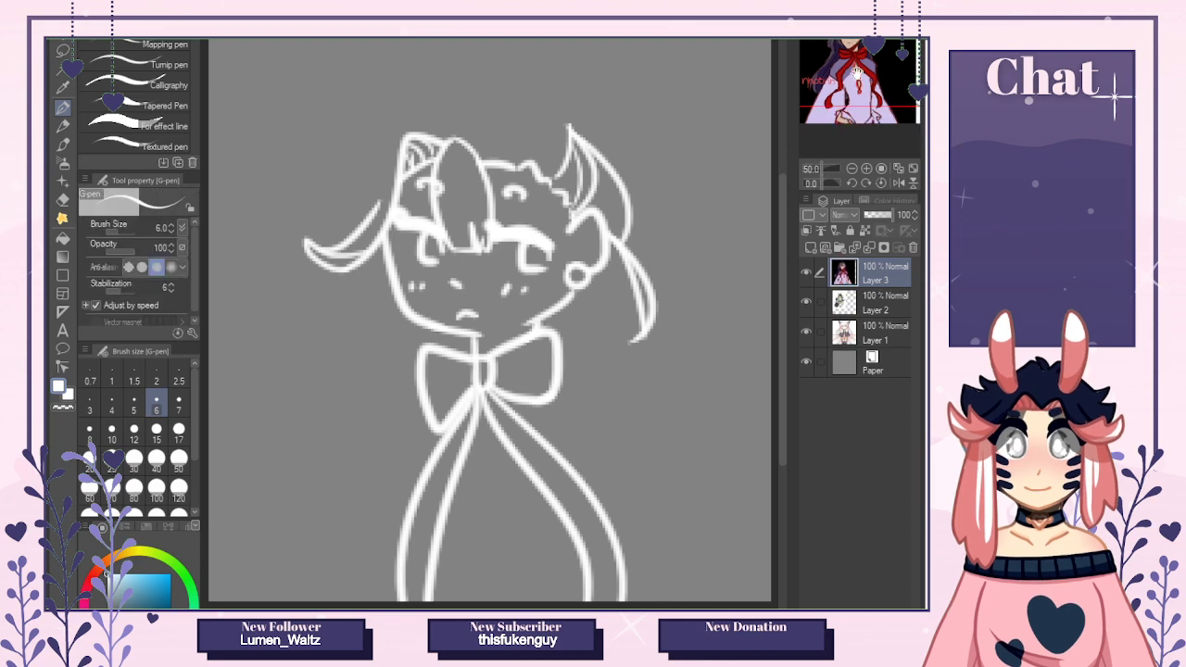
left_click(245, 245)
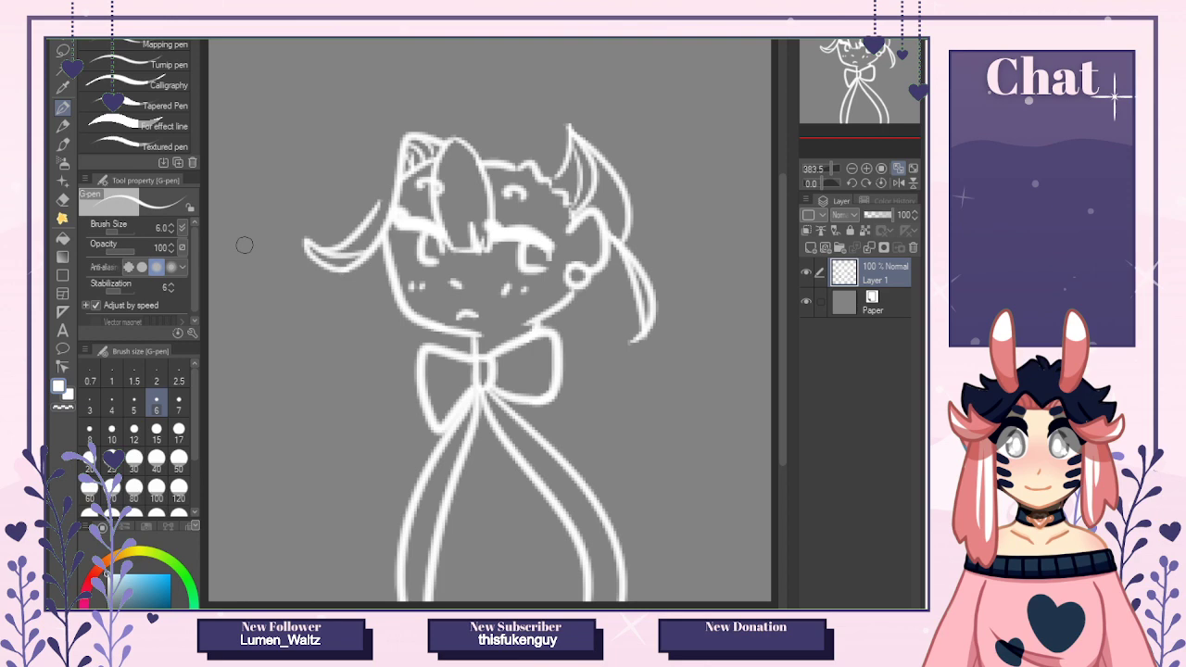
Sketch a narrow, curved hair lock hanging below the outward-sweeping lock on the left of the face.
mouse_move(322, 264)
left_mouse_down()
mouse_move(344, 369)
mouse_move(345, 272)
left_mouse_up()
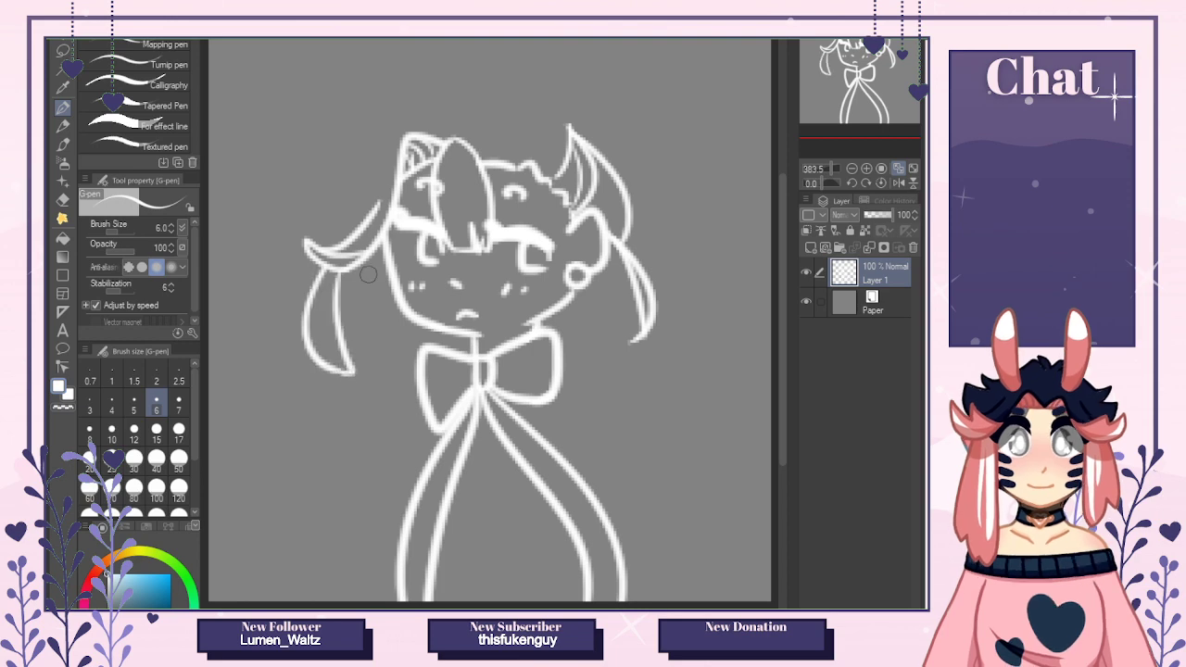
key("ctrl+z")
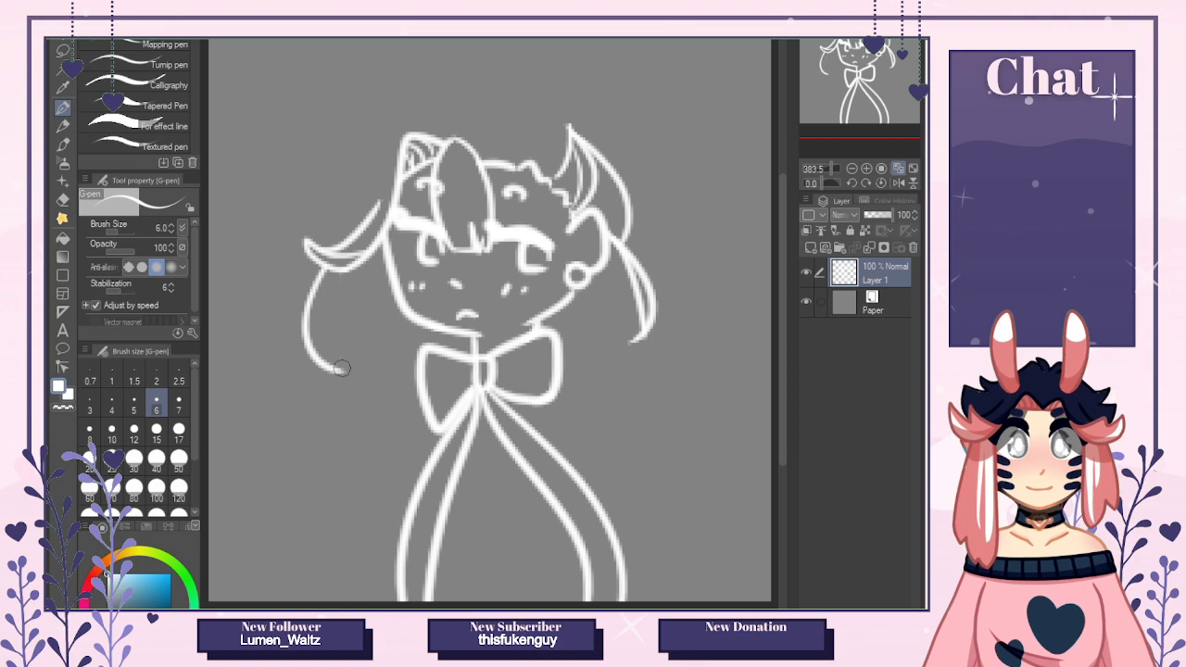
left_click_drag(341, 369, 345, 275)
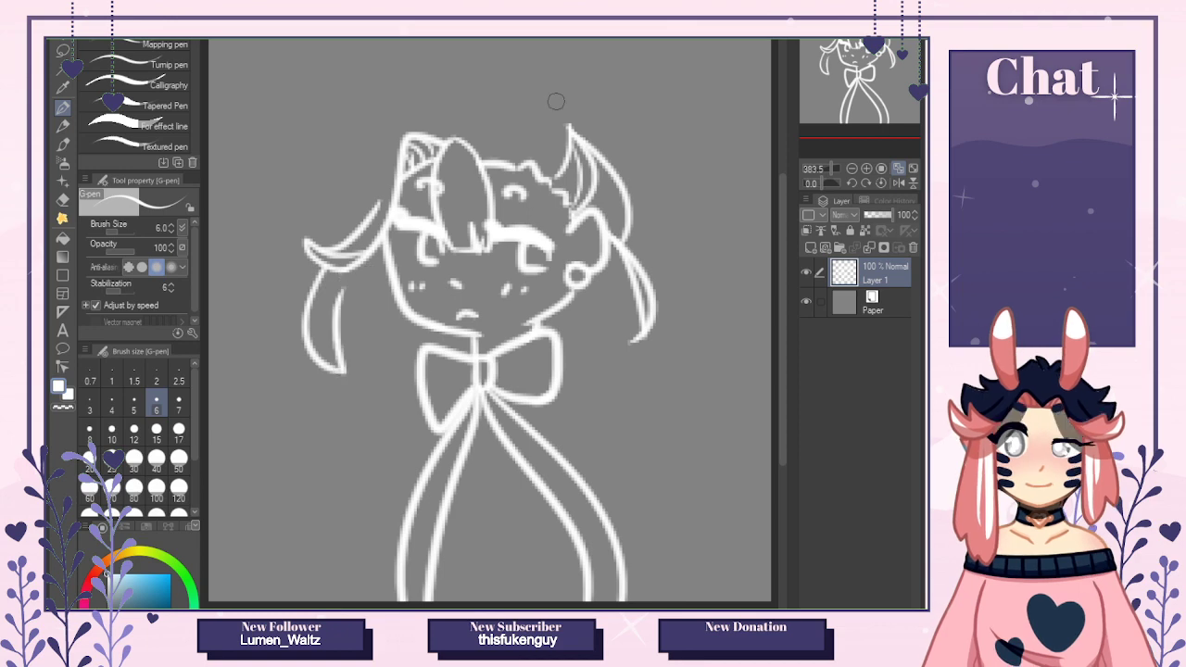
Sketch the hair's crown with a looped tuft and inner strands, flicked locks down the left, and a curve over the right side.
mouse_move(479, 146)
left_mouse_down()
mouse_move(491, 133)
mouse_move(345, 186)
left_mouse_up()
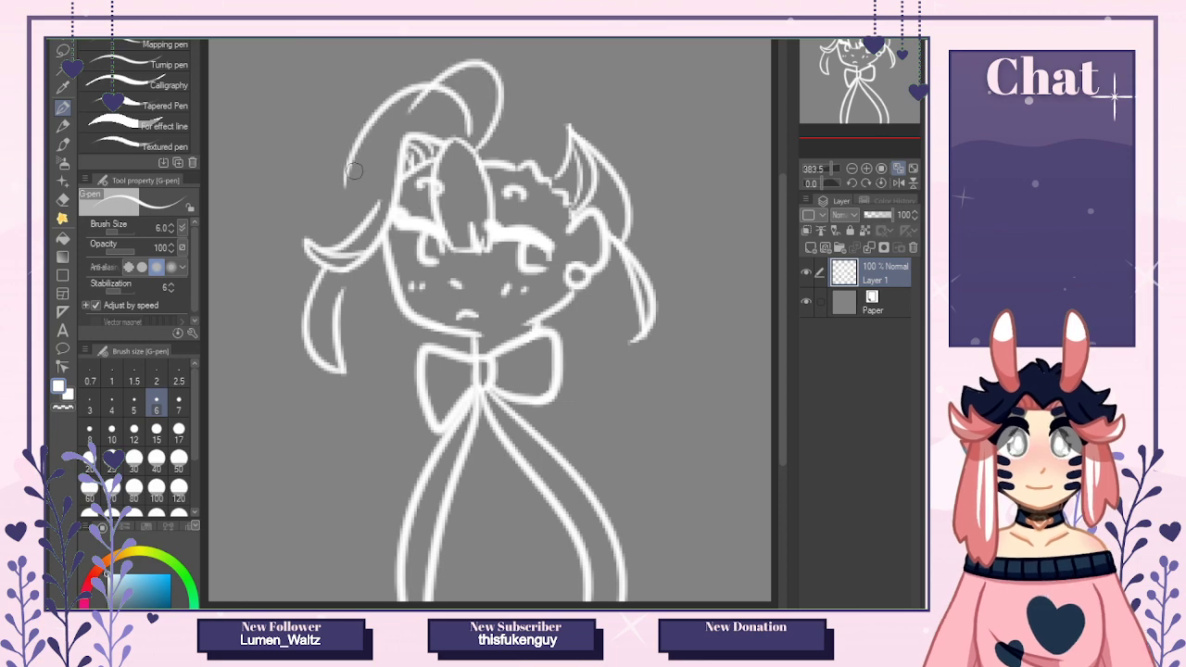
left_click_drag(354, 171, 285, 371)
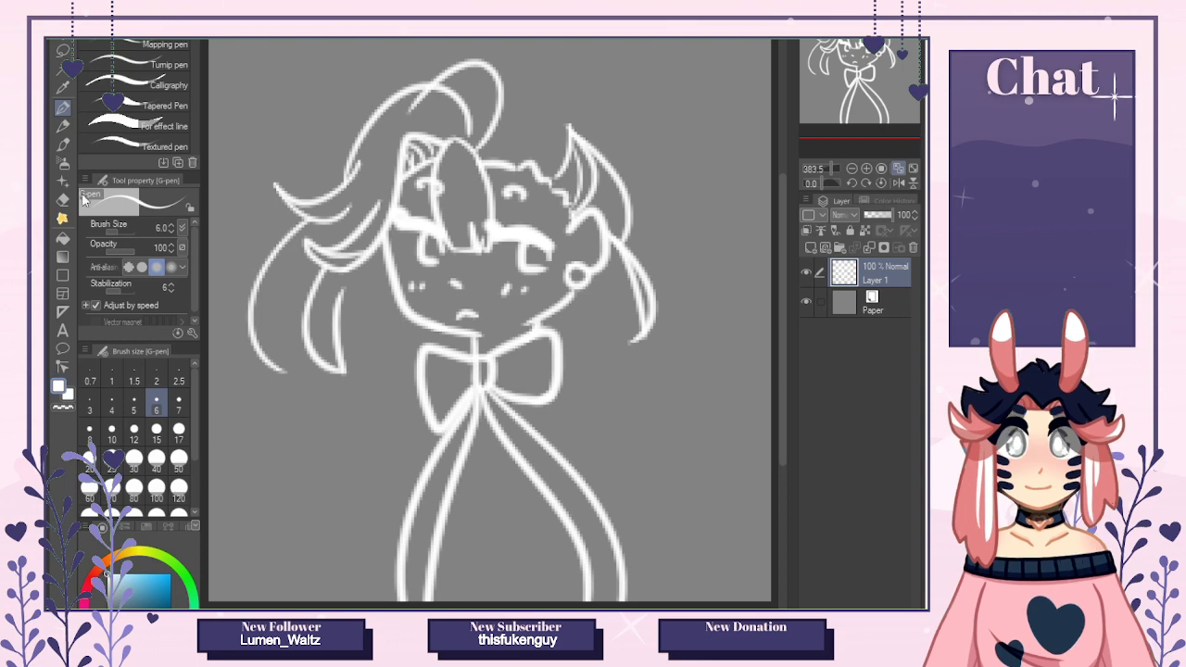
left_click(62, 199)
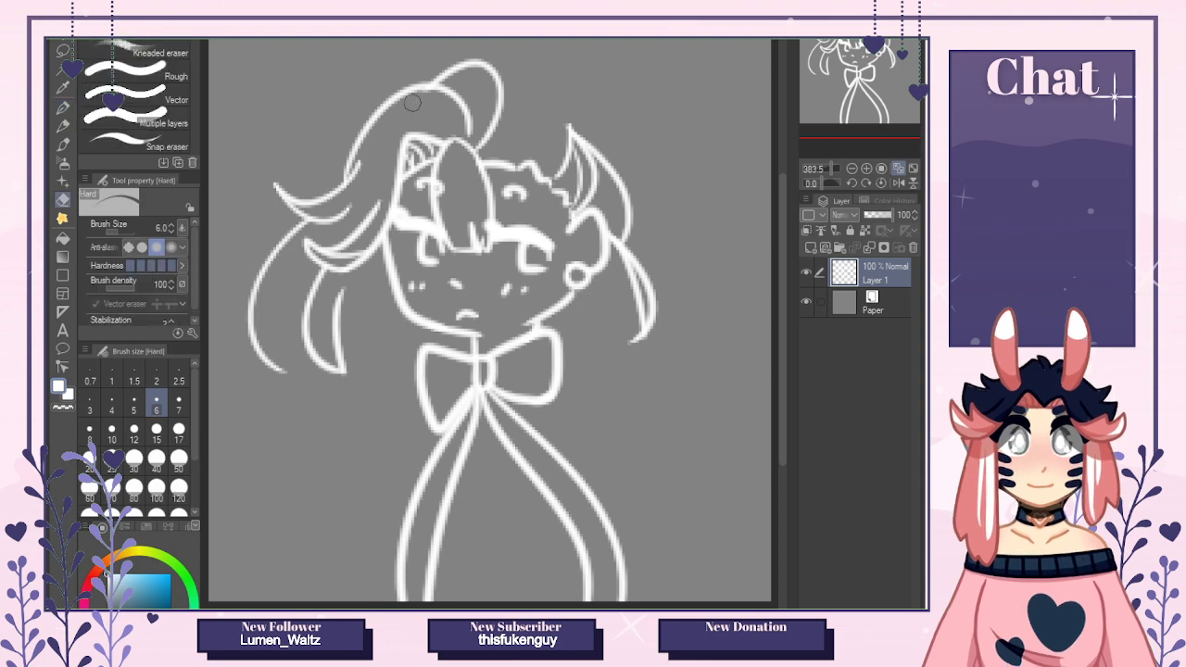
key("p")
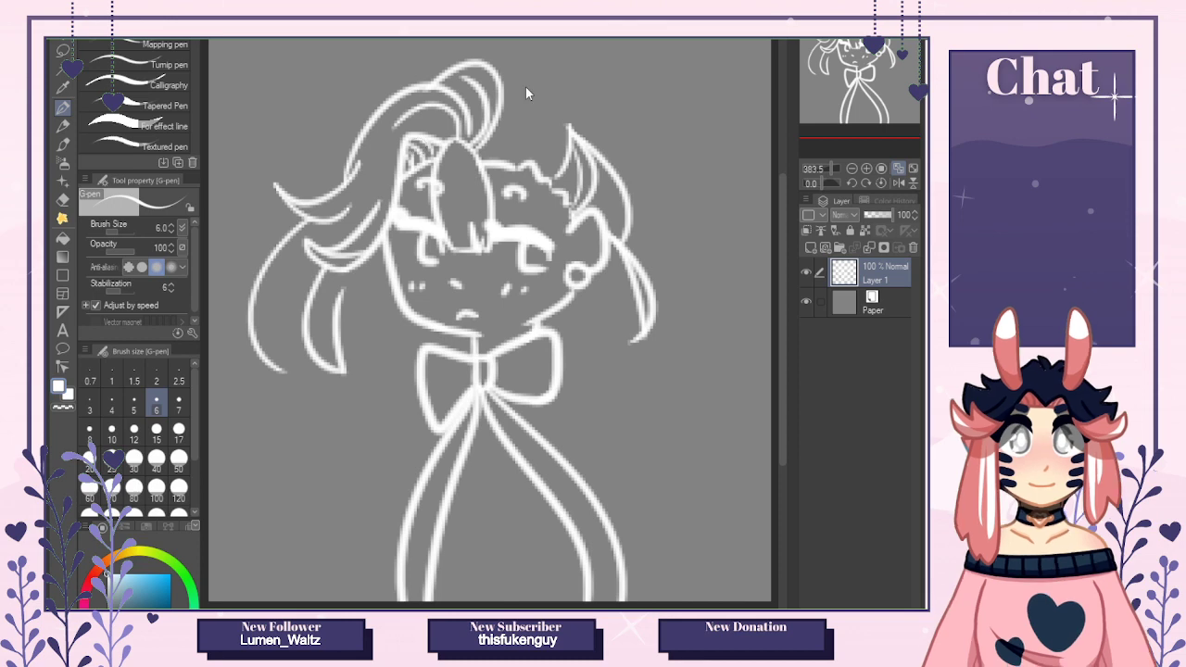
left_click_drag(502, 81, 542, 123)
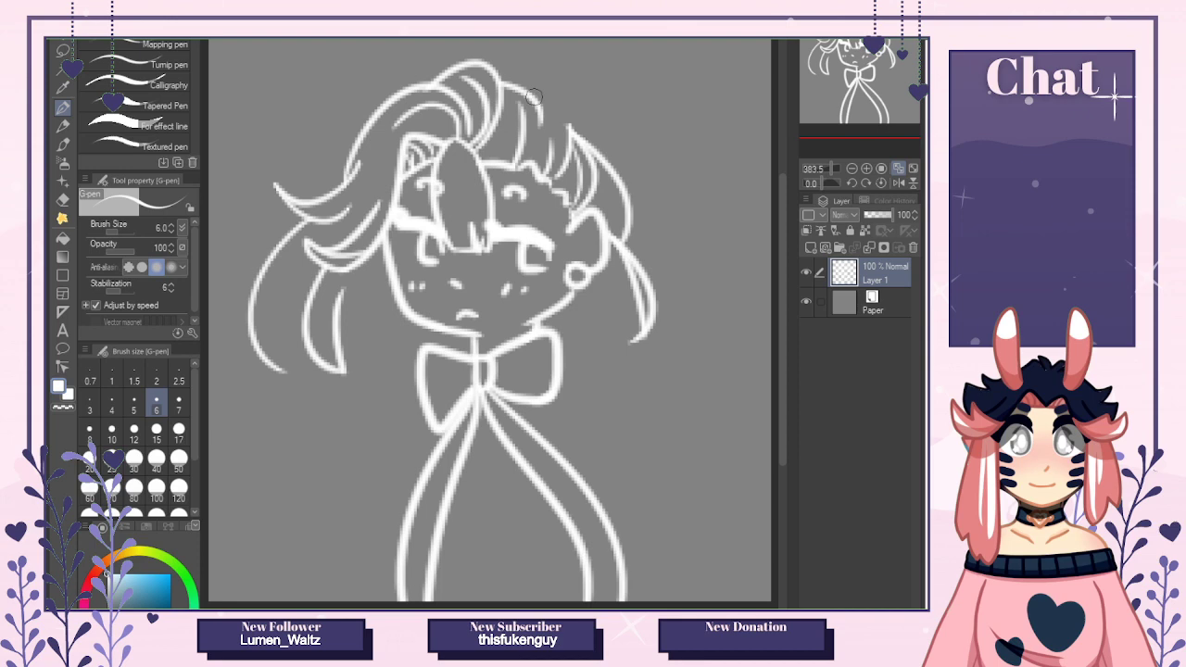
left_click_drag(534, 96, 636, 206)
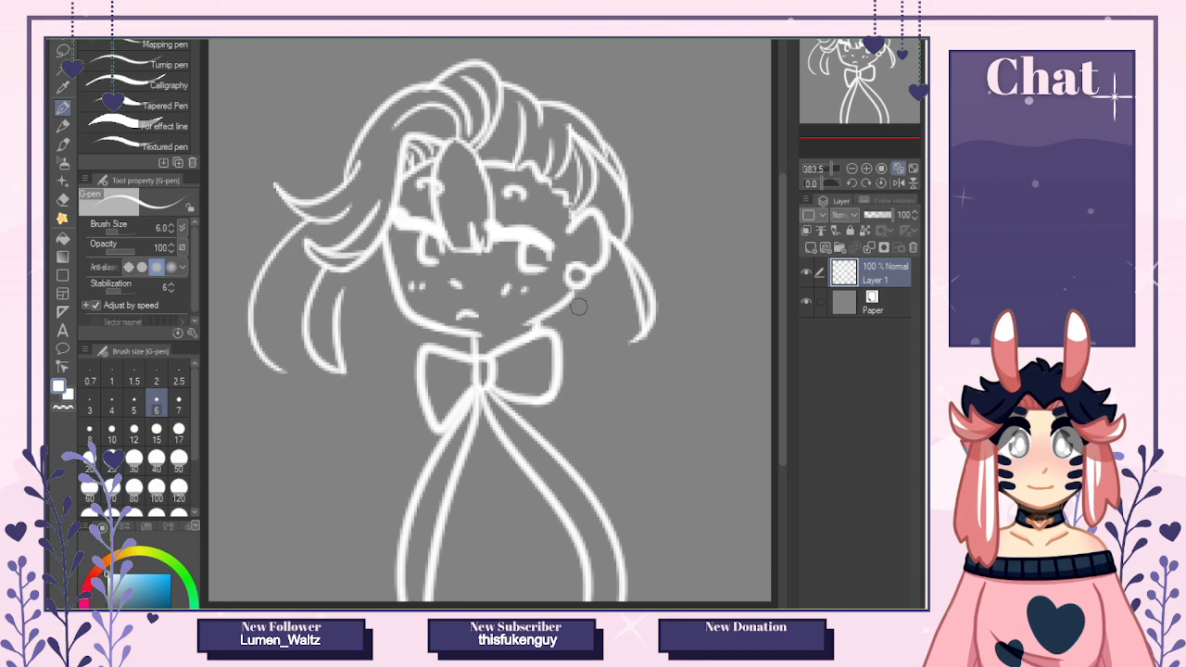
left_click_drag(576, 289, 606, 339)
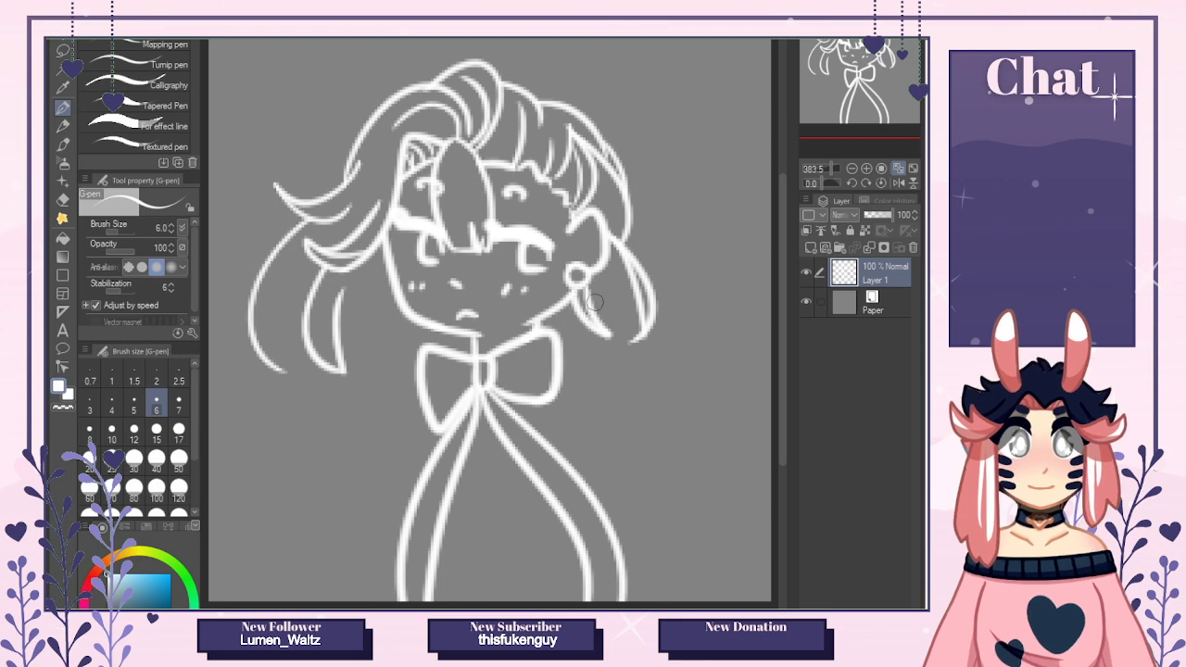
left_click_drag(576, 287, 622, 341)
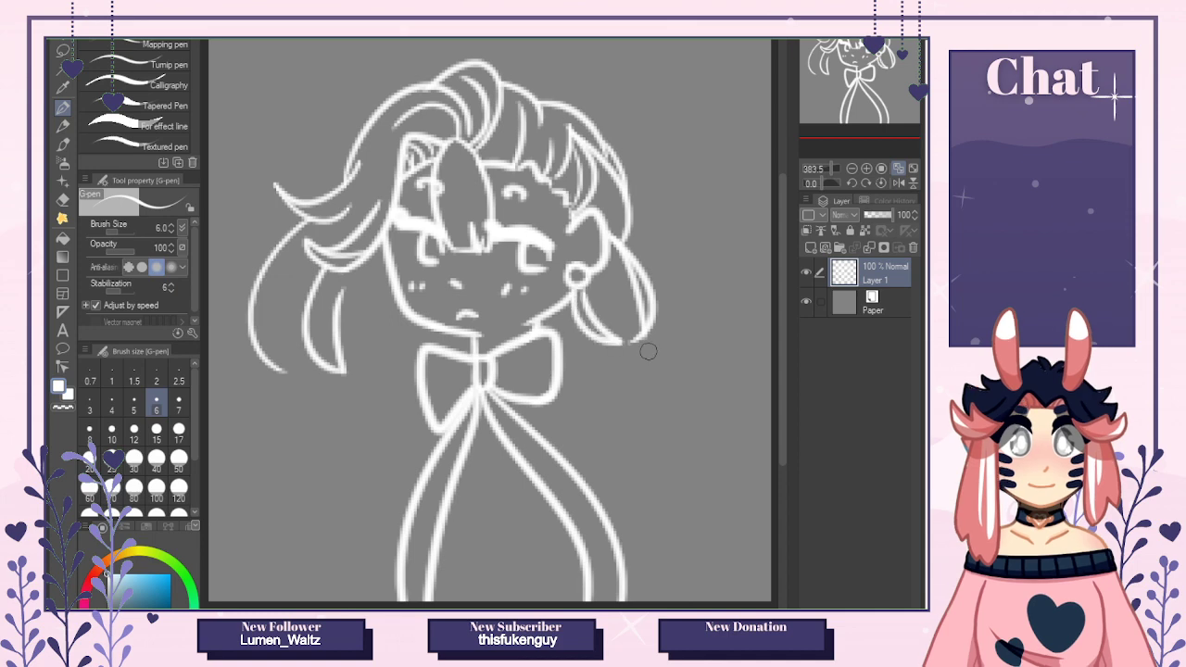
key("ctrl+z")
key("ctrl+z")
Sketch a short pointed hair tuft below the earring and trim the tip of the hanging lock on the right.
left_click_drag(579, 289, 617, 316)
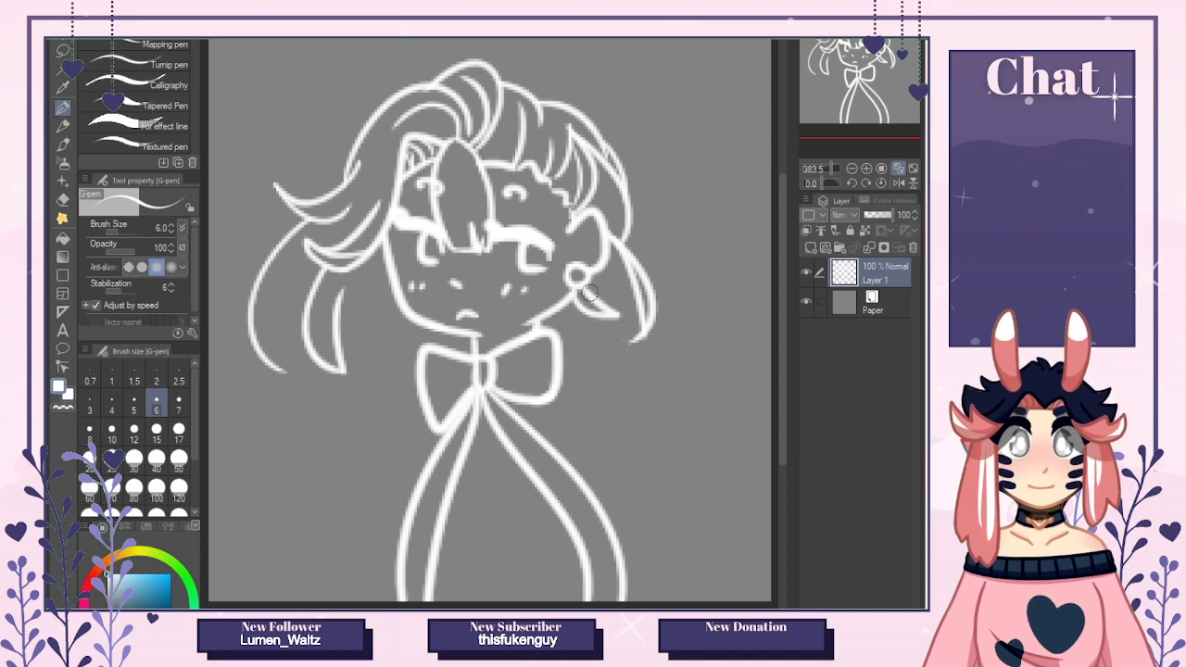
left_click_drag(632, 270, 622, 486)
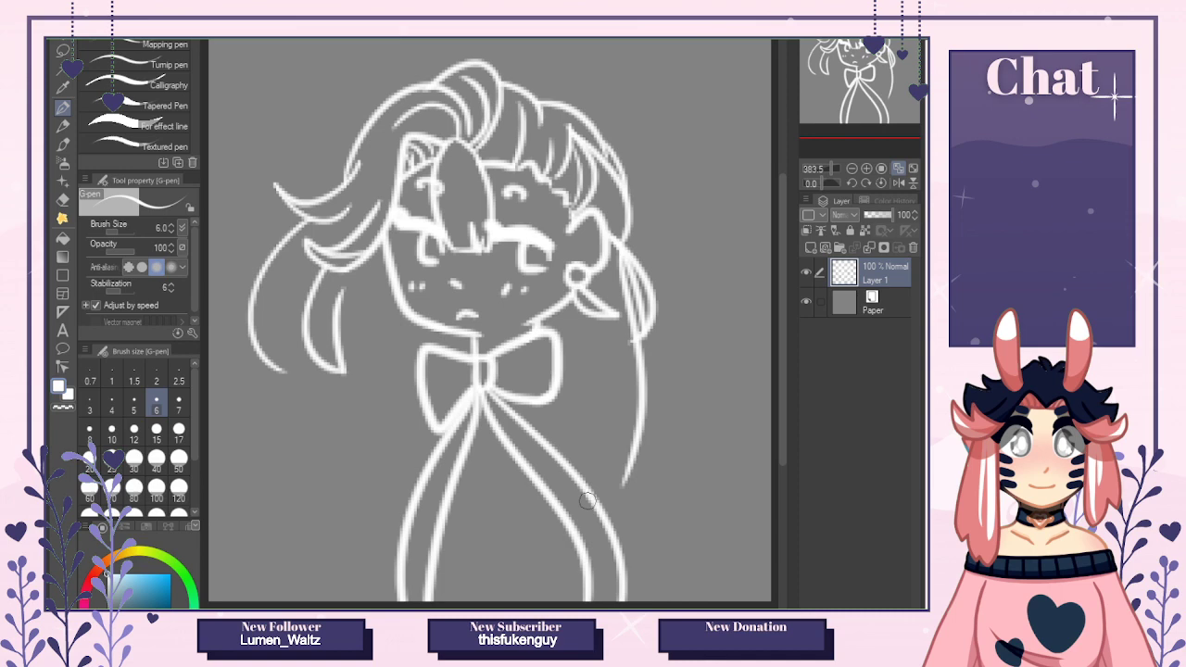
key("ctrl+z")
key("e")
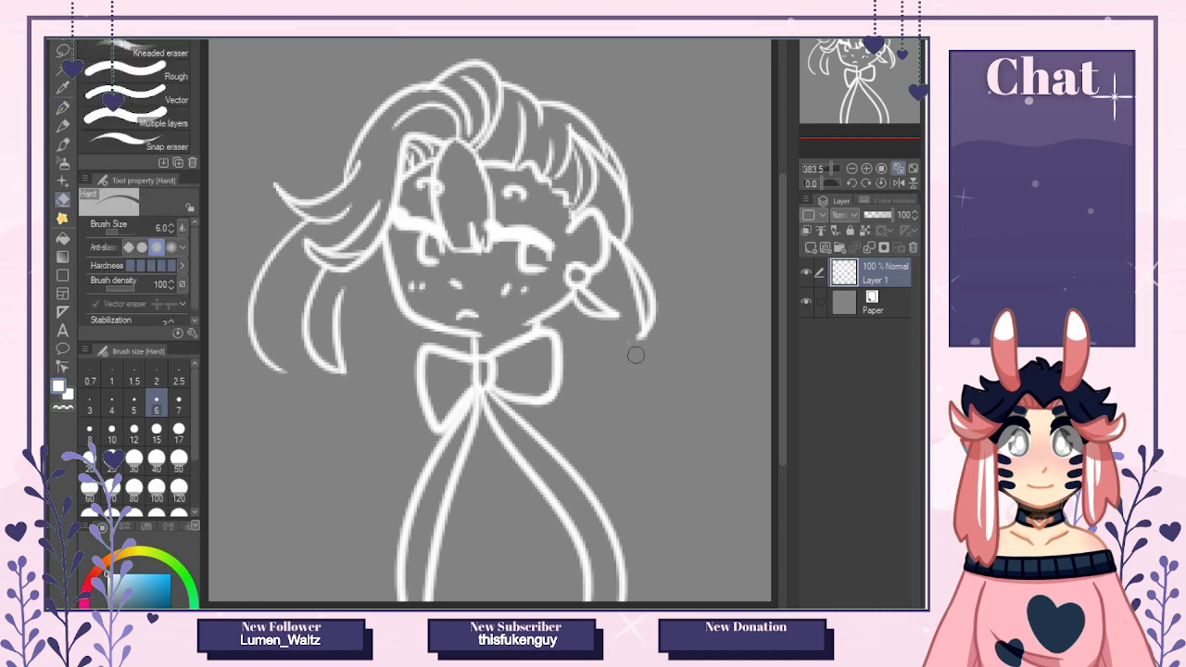
left_click_drag(636, 354, 635, 336)
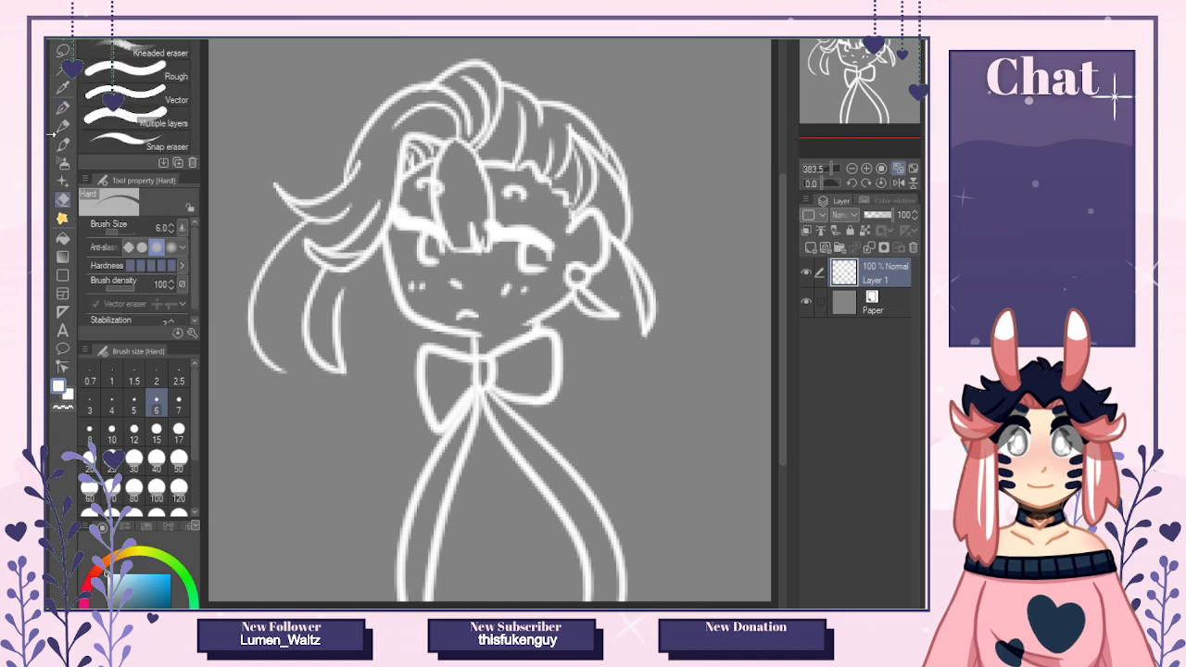
Sketch the shoulders sloping out from both sides of the bow and the outer arm lines flaring down to the canvas's lower edge.
left_click(62, 106)
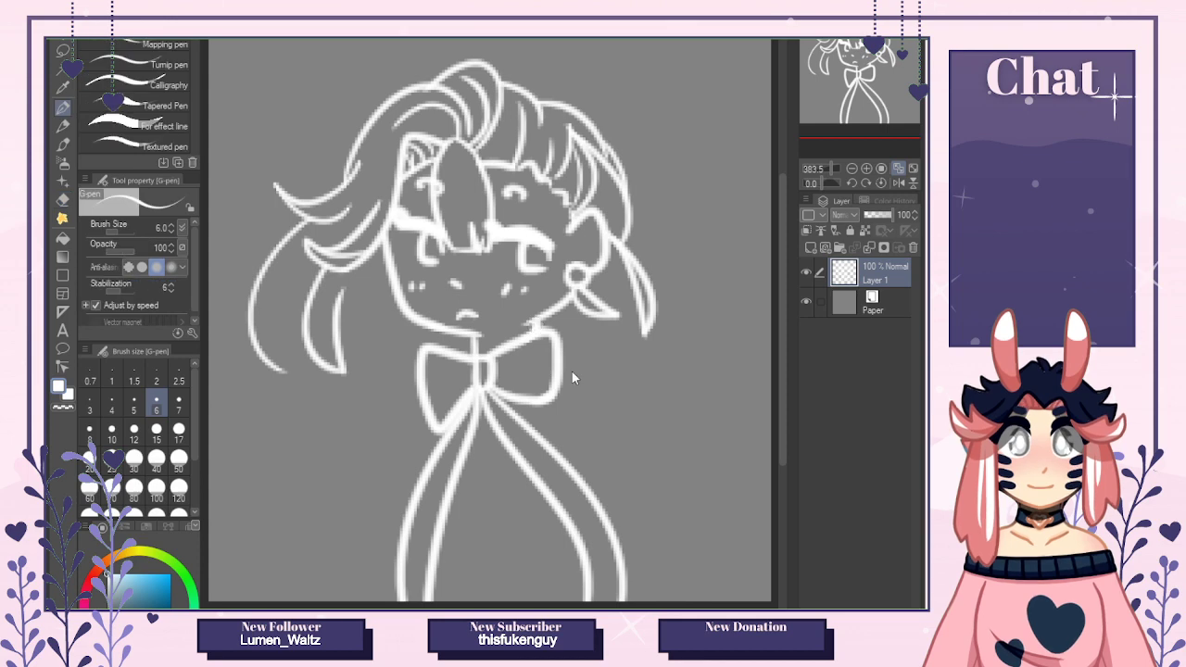
left_click_drag(572, 373, 630, 505)
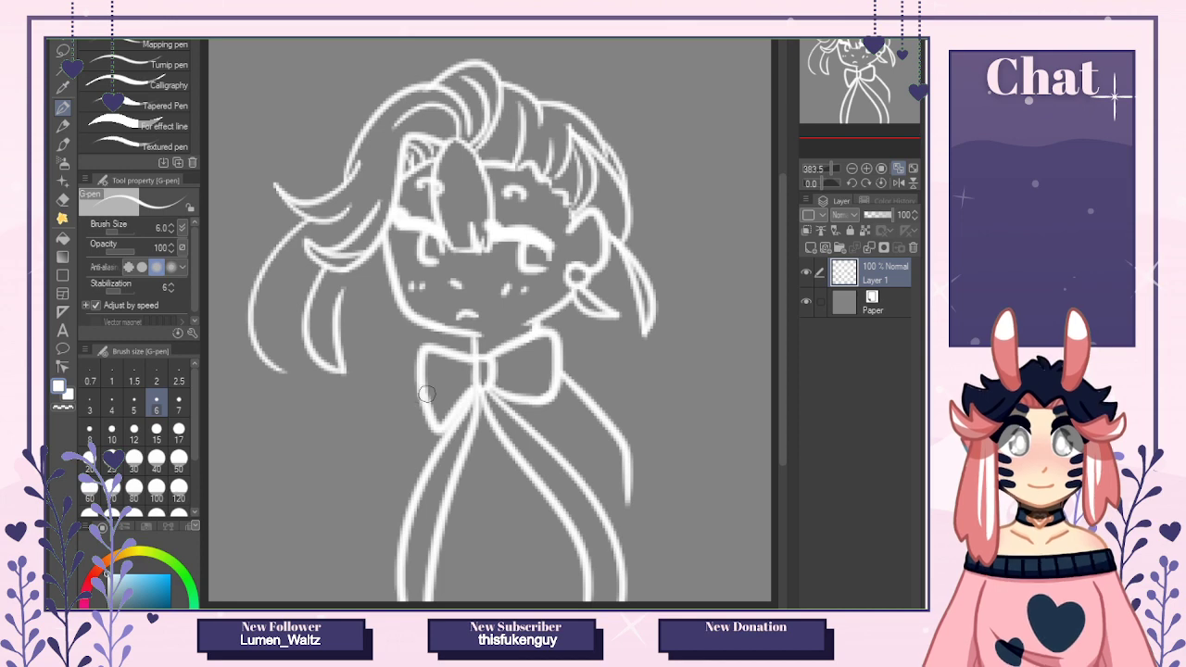
left_click_drag(424, 394, 370, 553)
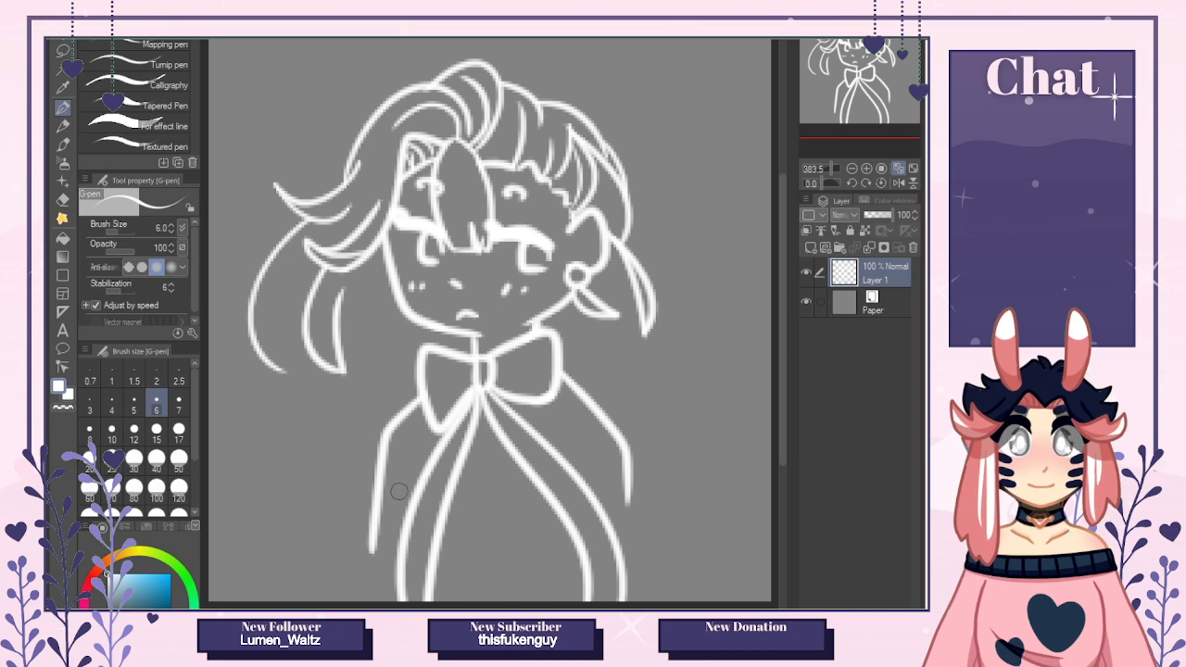
left_click_drag(378, 454, 306, 600)
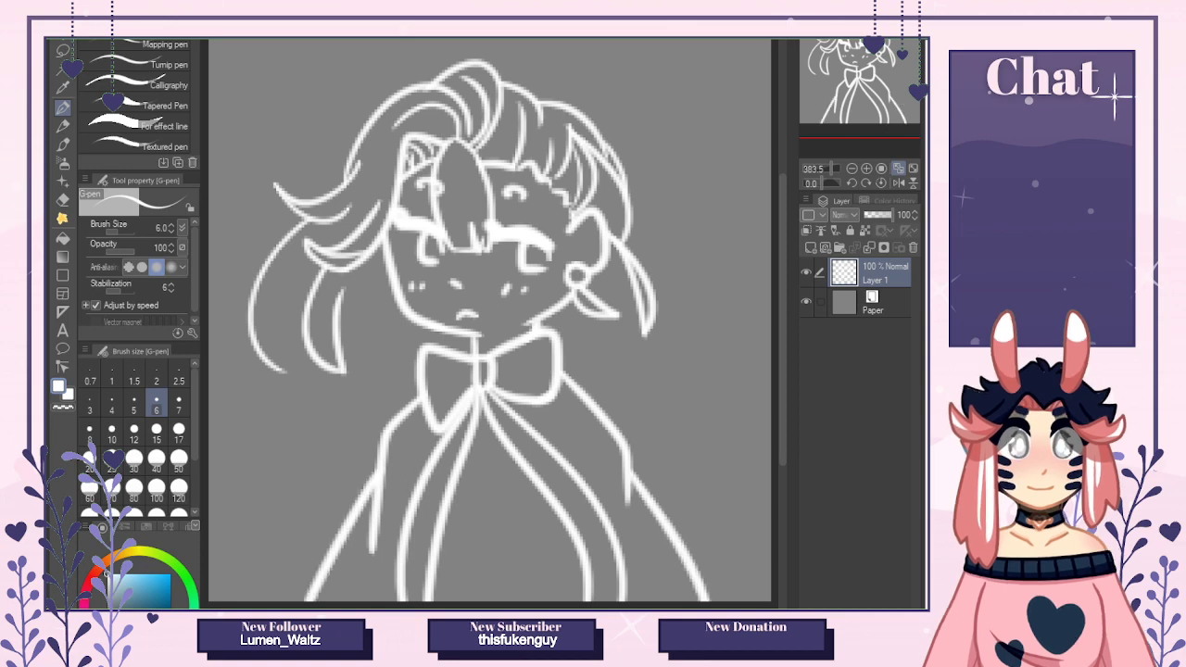
left_click_drag(630, 475, 731, 600)
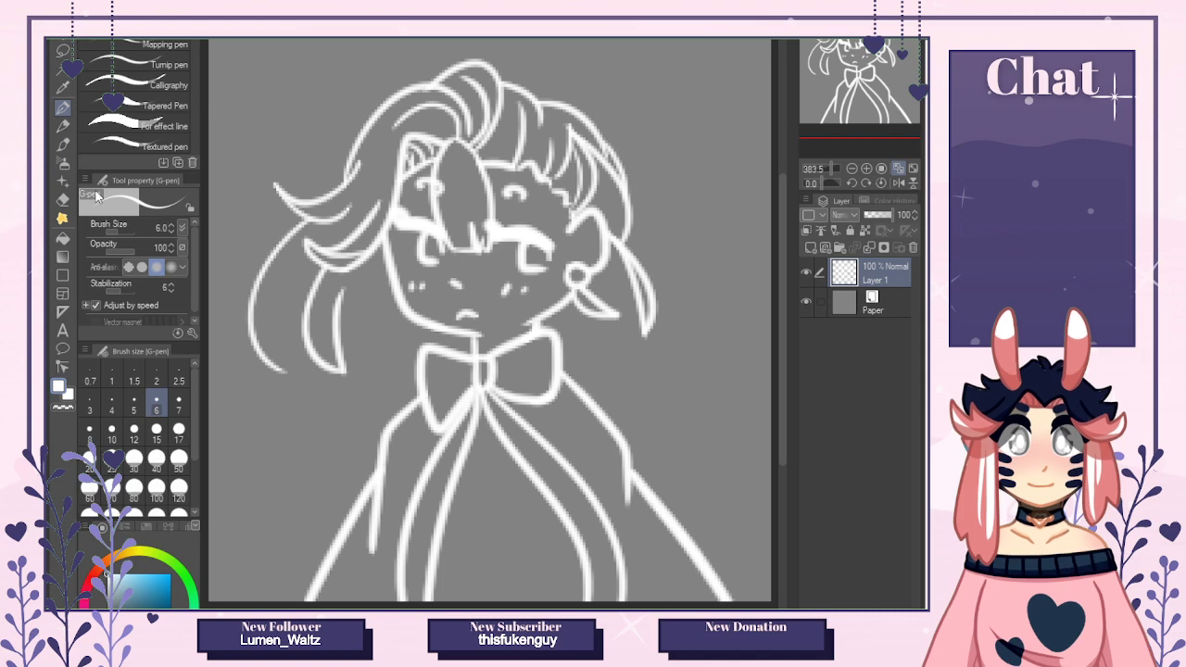
Erase the overlapping line ends where the shoulders meet the arms and add a short sleeve seam on each side.
key("e")
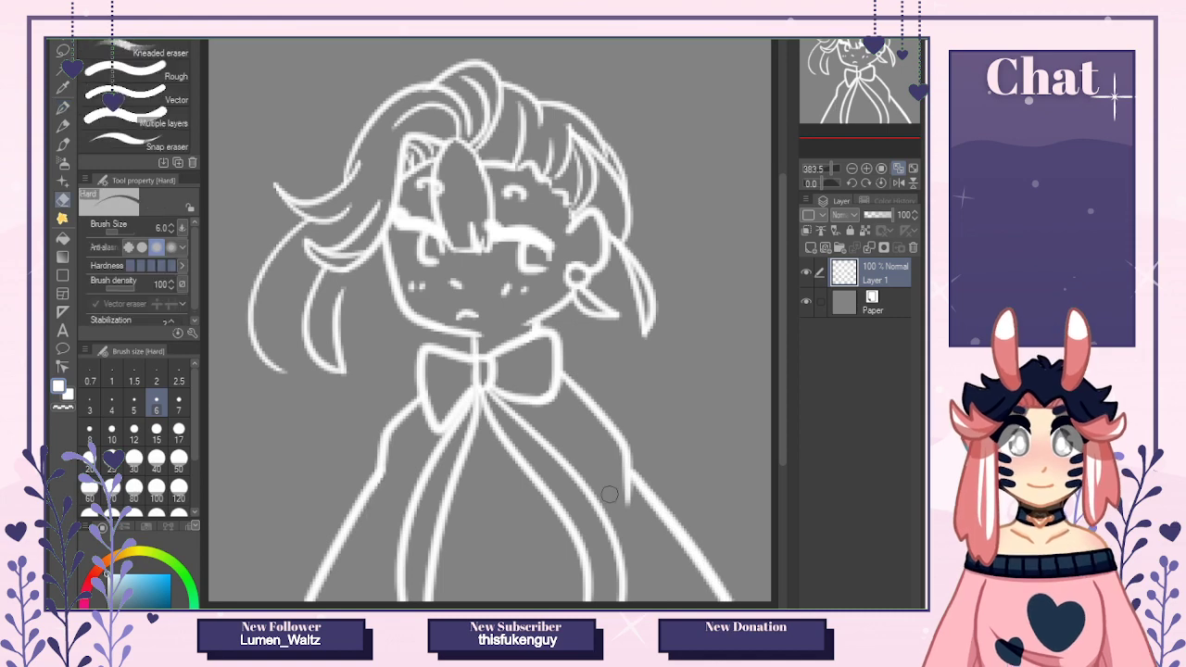
left_click(63, 107)
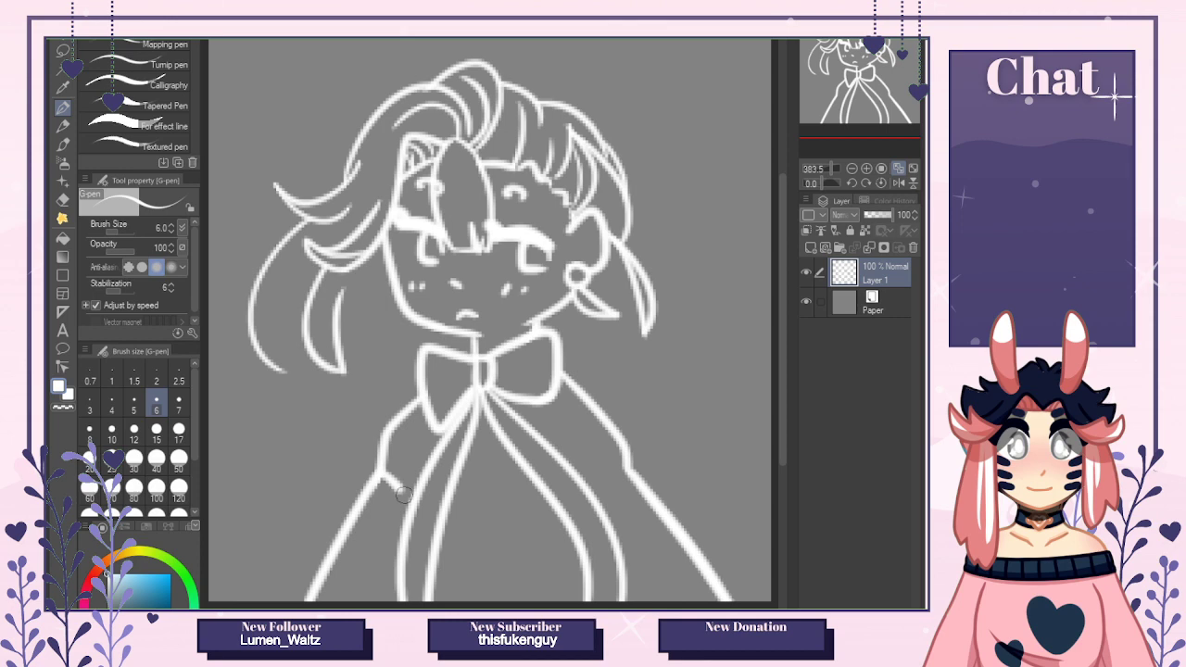
left_click_drag(627, 472, 603, 490)
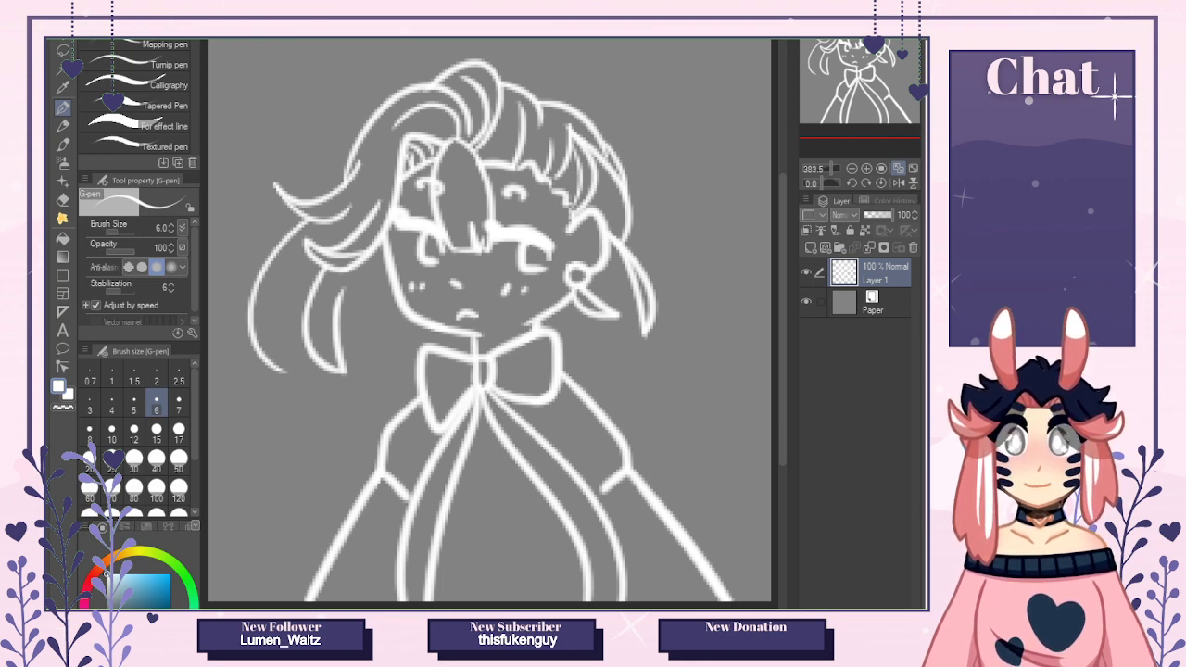
left_click(477, 447)
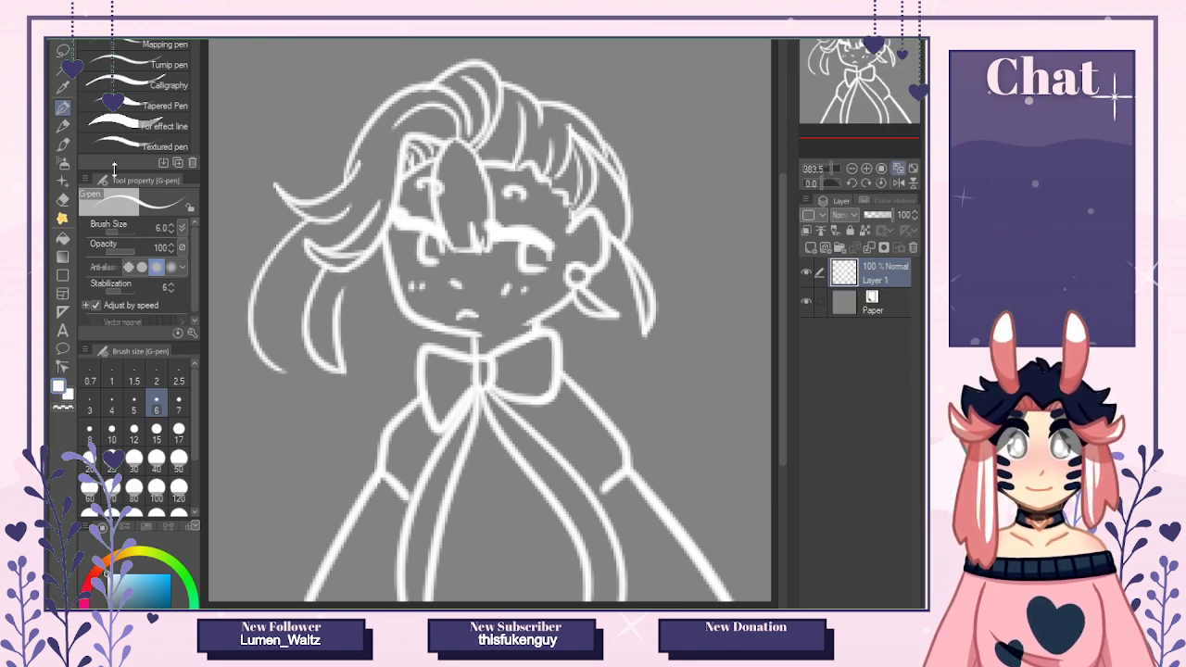
Sketch long wavy hair falling down both sides of the body, with flicked ends near the elbows.
left_click_drag(281, 348, 248, 433)
mouse_move(313, 389)
left_mouse_down()
mouse_move(294, 352)
mouse_move(309, 442)
mouse_move(307, 408)
mouse_move(295, 502)
mouse_move(343, 557)
mouse_move(296, 415)
mouse_move(269, 604)
left_mouse_up()
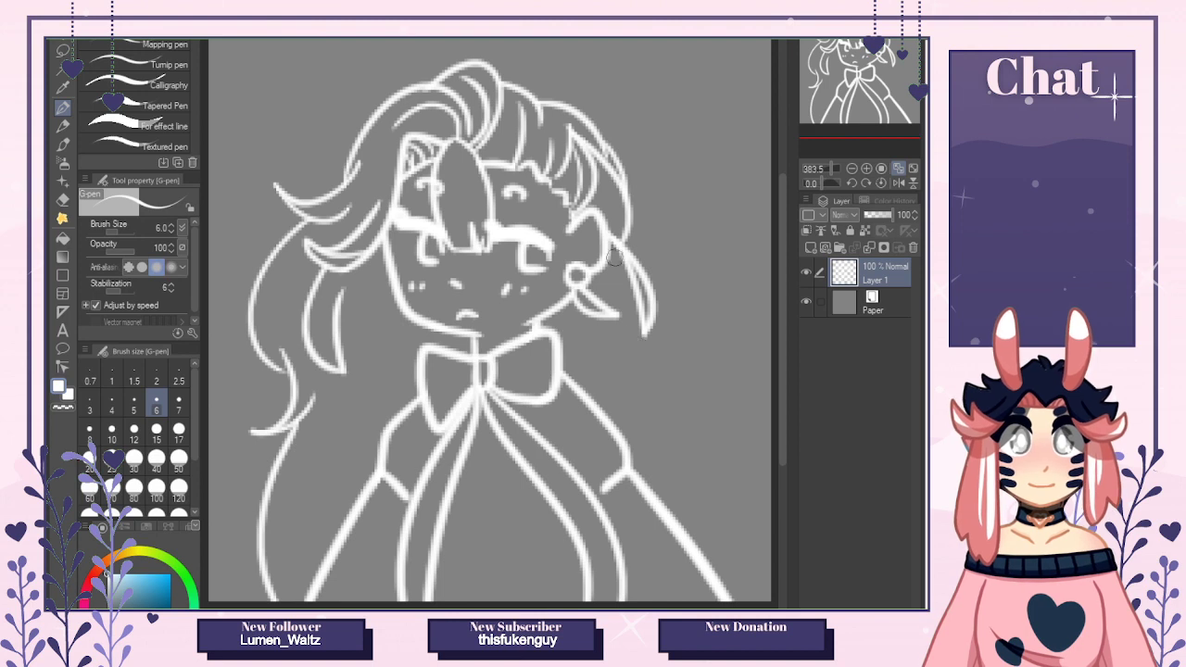
mouse_move(619, 265)
left_mouse_down()
mouse_move(643, 445)
mouse_move(690, 439)
left_mouse_up()
mouse_move(690, 440)
left_mouse_down()
mouse_move(677, 467)
mouse_move(638, 470)
mouse_move(680, 564)
left_mouse_up()
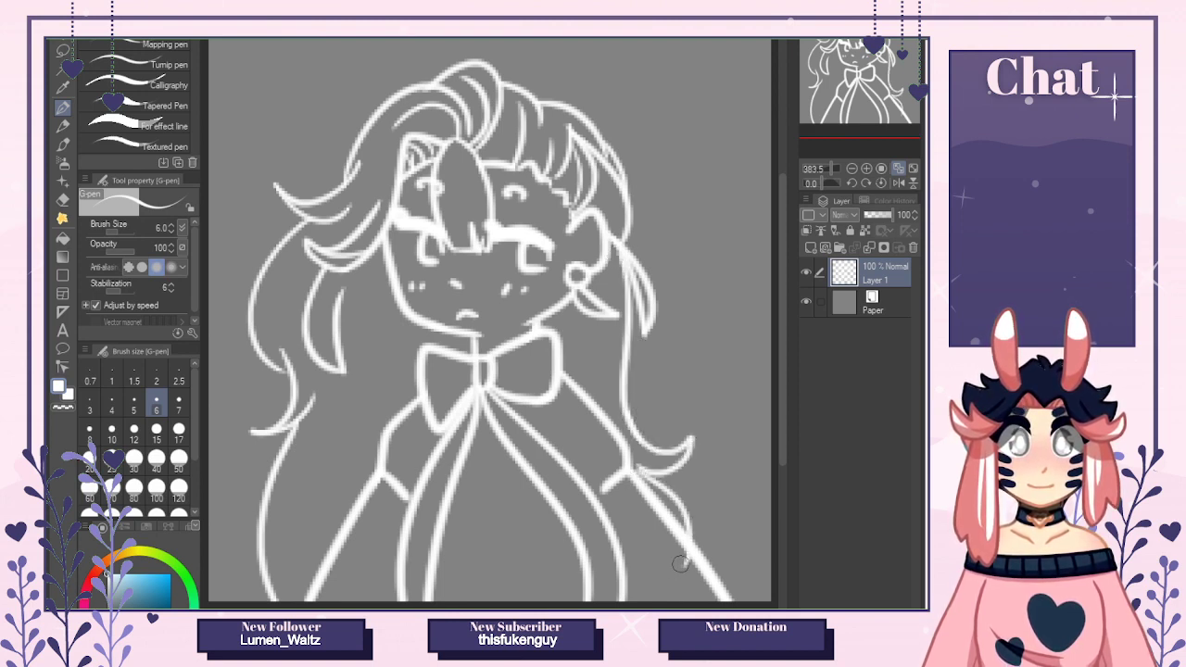
key("ctrl+z")
mouse_move(642, 469)
left_mouse_down()
mouse_move(693, 522)
mouse_move(690, 559)
left_mouse_up()
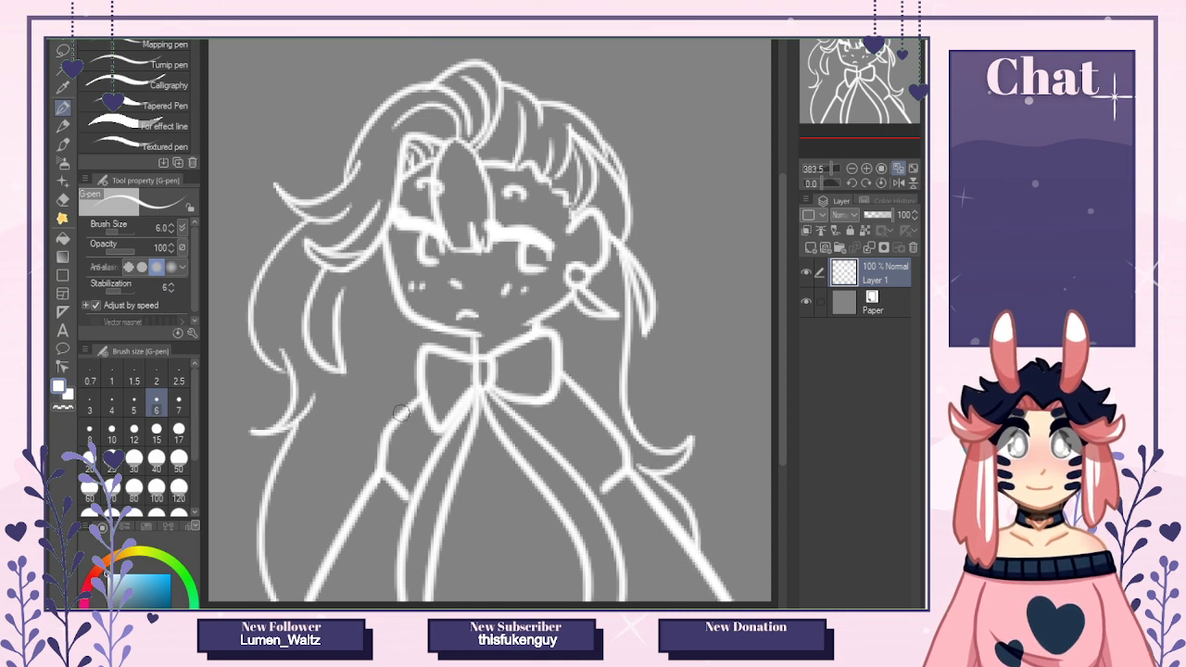
Add inner strands to the long hair, a flicked lock over the left shoulder, and a detail line inside the ear.
mouse_move(372, 380)
left_mouse_down()
mouse_move(336, 458)
mouse_move(392, 292)
mouse_move(397, 337)
left_mouse_up()
key("ctrl+z")
left_click_drag(311, 226, 294, 335)
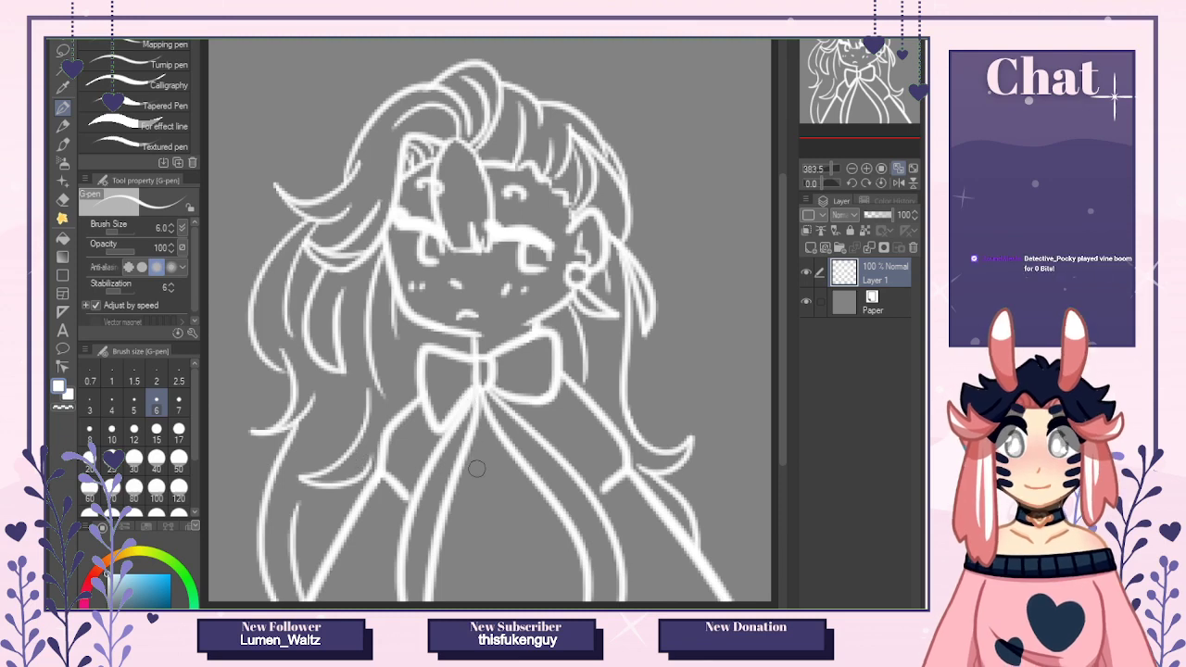
Sketch crisscrossing lacing that forms diamond shapes down the chest between the two ribbon tails.
left_click_drag(476, 468, 497, 449)
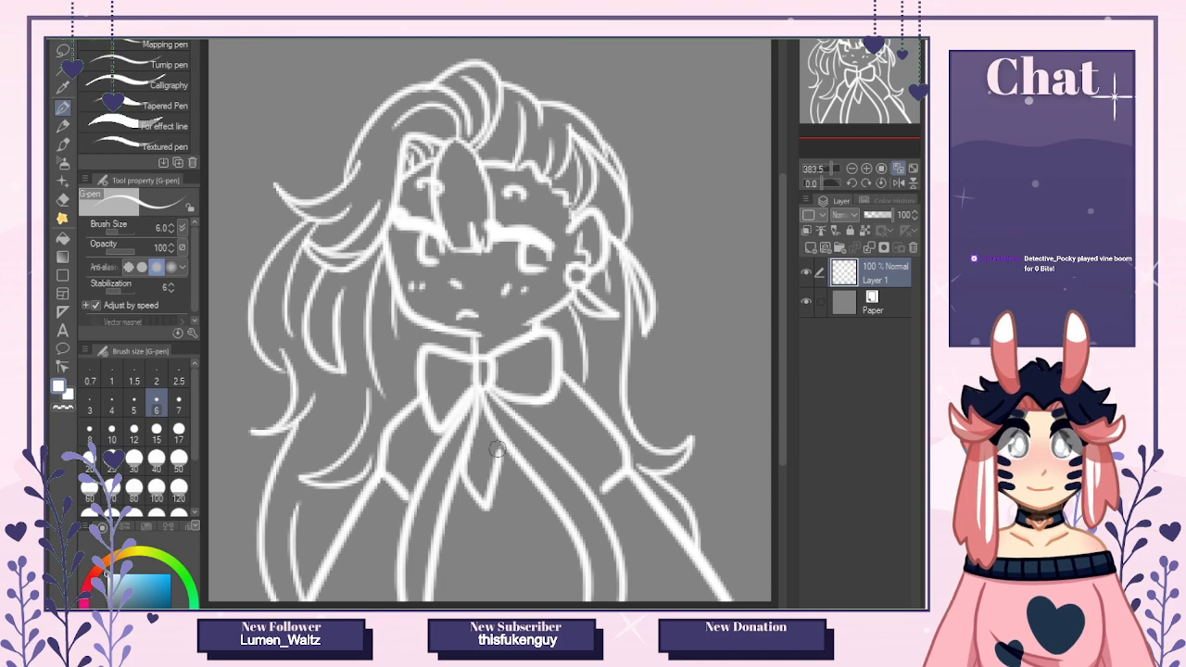
key("ctrl+z")
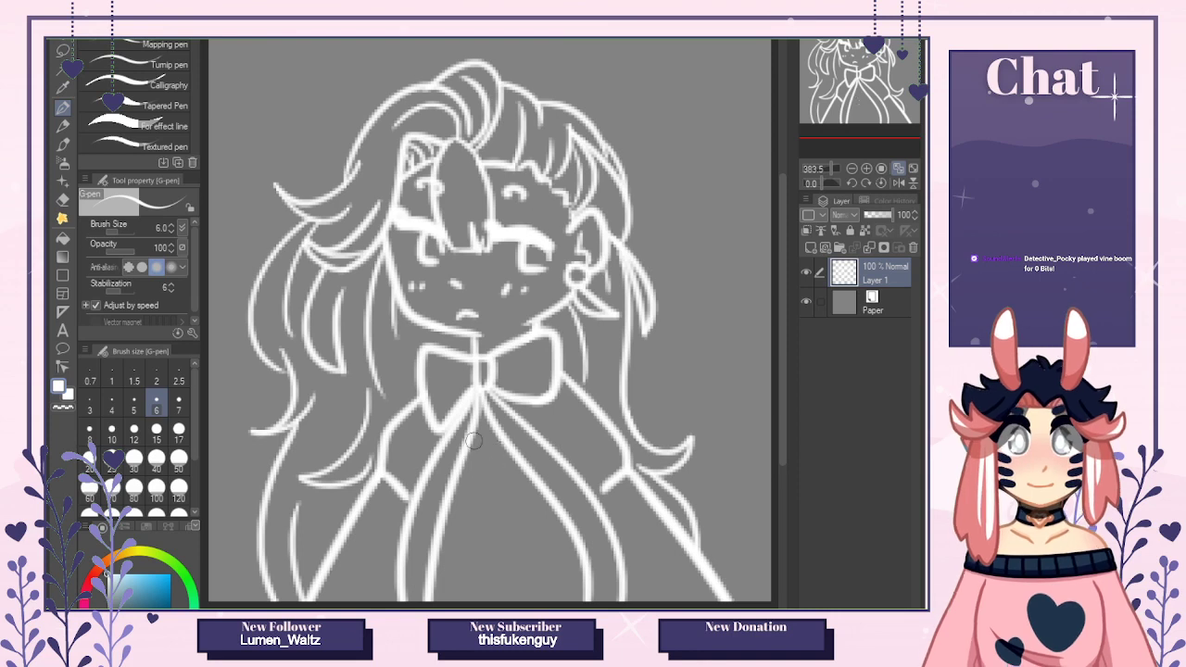
mouse_move(472, 441)
left_mouse_down()
mouse_move(494, 426)
mouse_move(501, 585)
left_mouse_up()
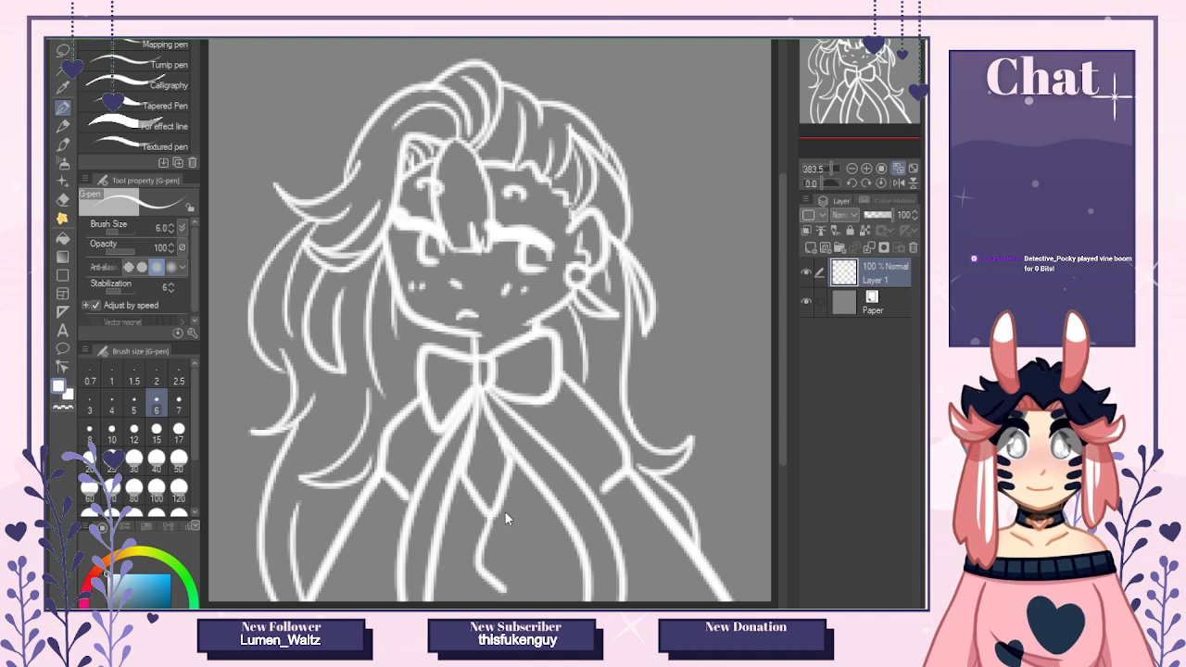
key("ctrl+z")
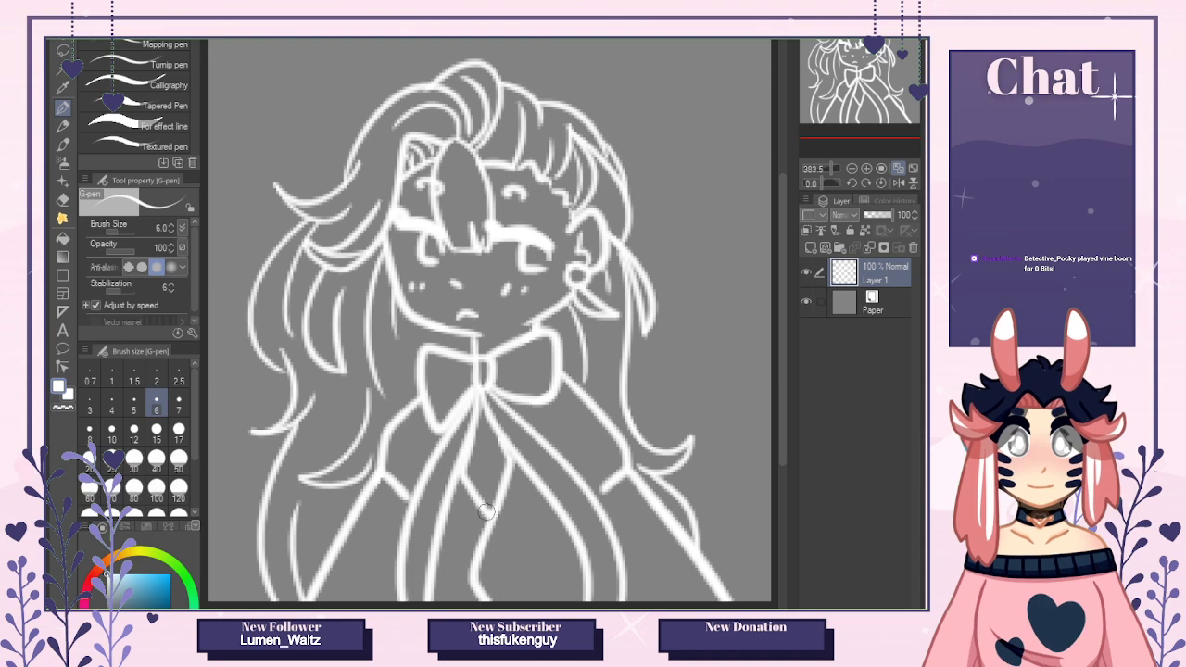
left_click_drag(486, 512, 494, 582)
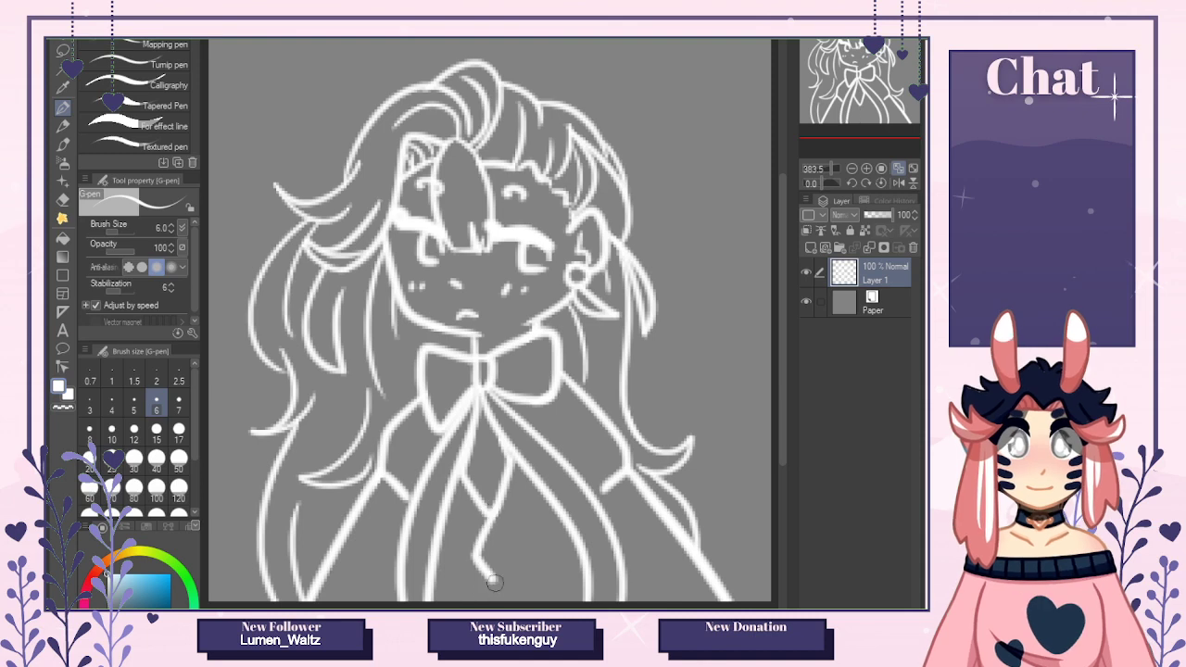
left_click_drag(508, 519, 491, 576)
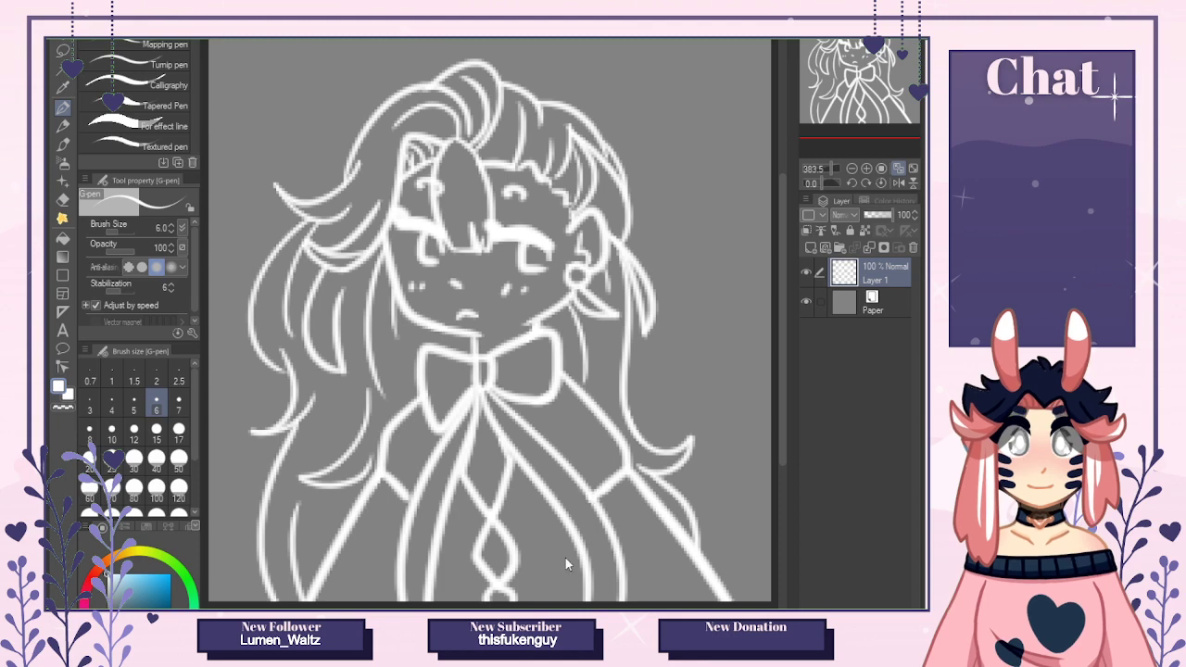
Bring up the reference picture's document and return to the sketch.
key("ctrl+Tab")
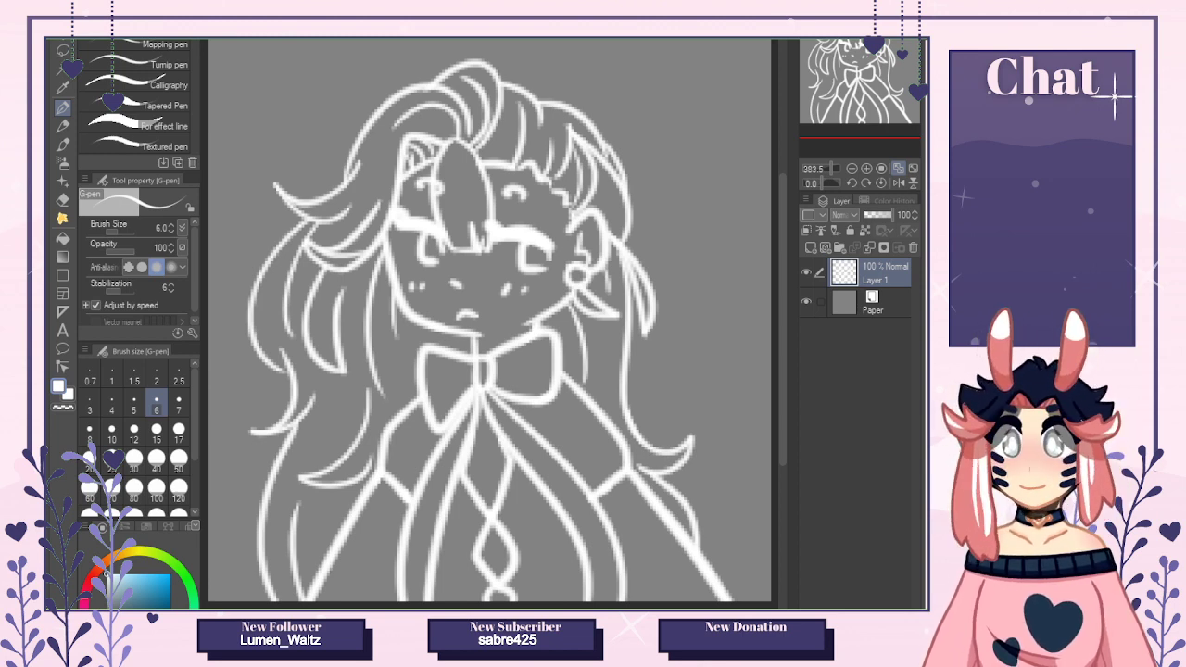
key("ctrl+Tab")
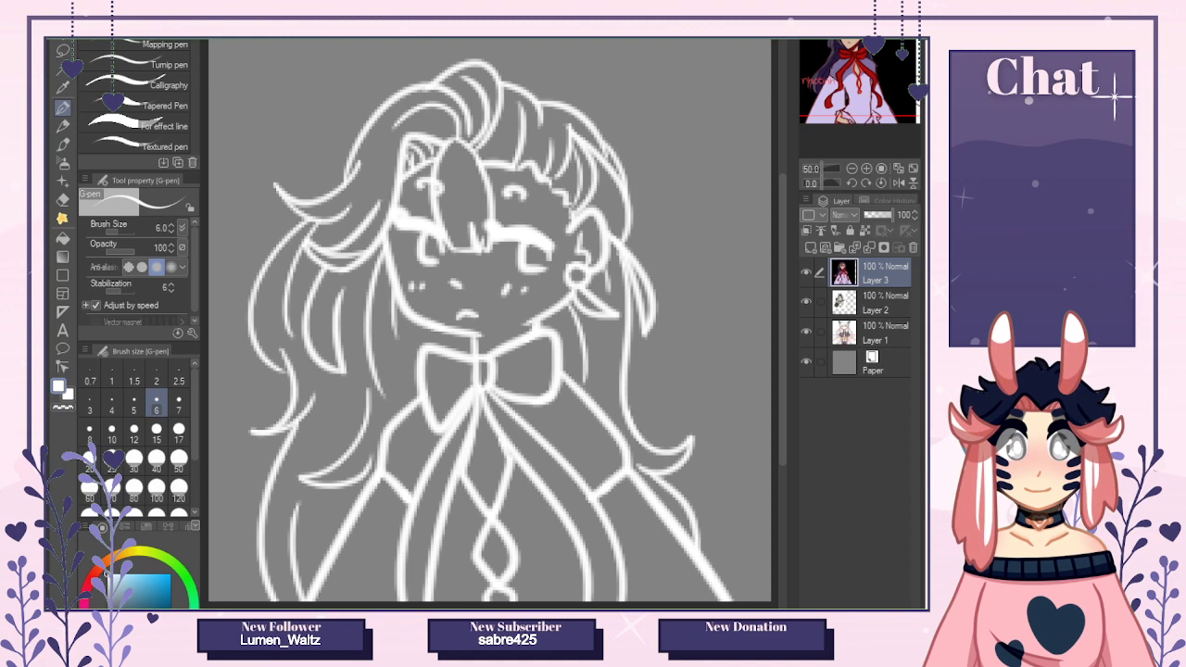
left_click(650, 119)
Lock the transparent pixels of Layer 1 and recolor all the white sketch lines black with the G-pen at size 40.
left_click(863, 230)
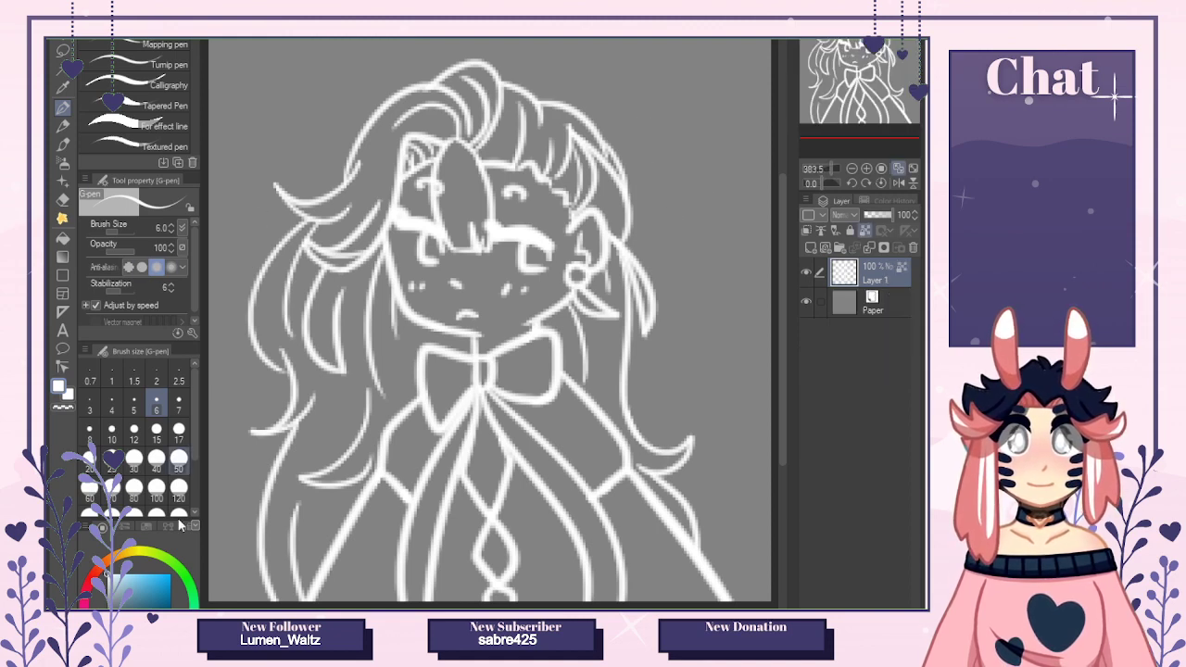
left_click(113, 604)
left_click(157, 462)
left_click_drag(315, 295, 286, 302)
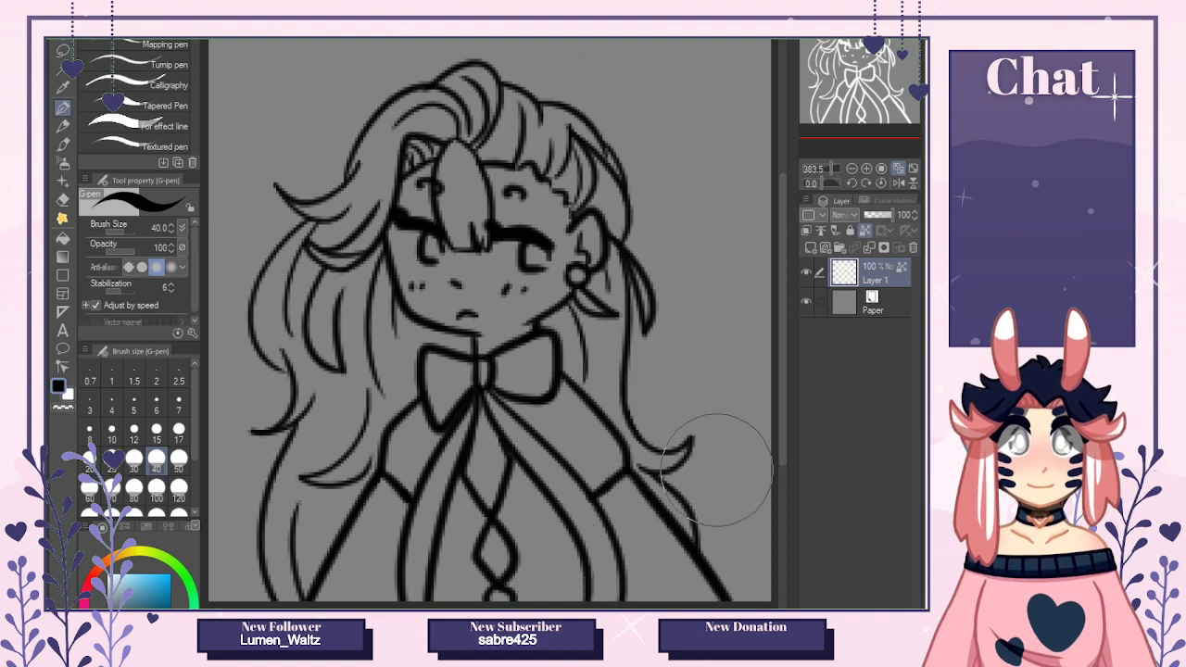
Create a layer beneath the line art and block in peach skin on the face, ear and laced chest opening with the G-pen at size 20.
left_click(854, 310)
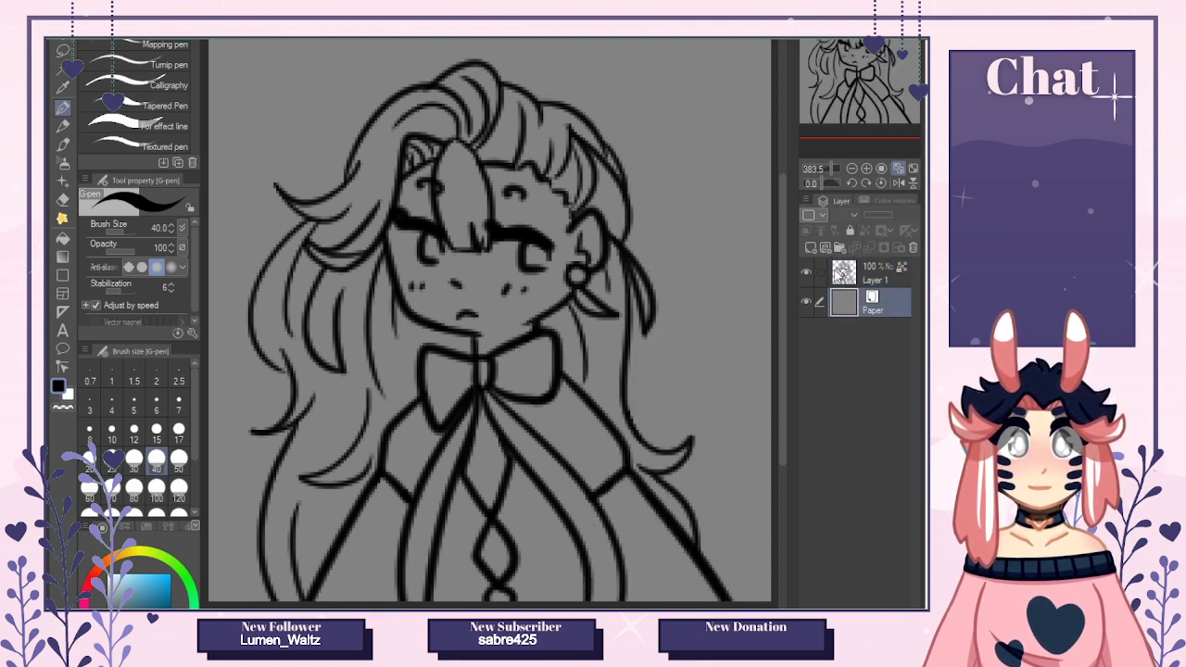
left_click(811, 247)
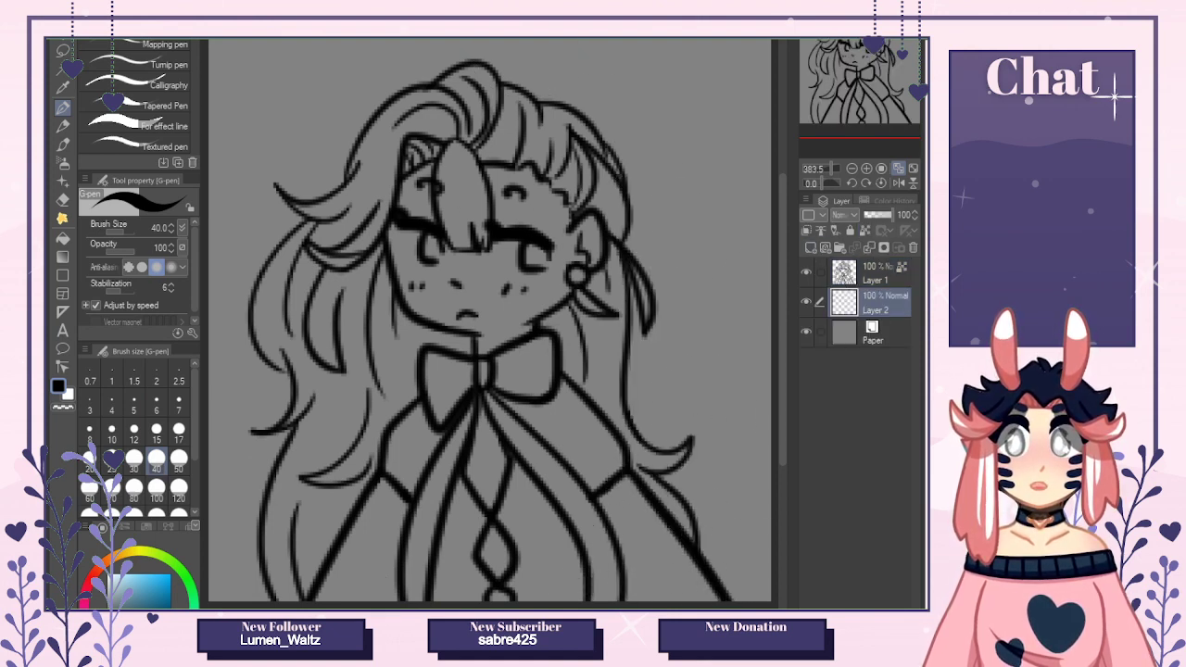
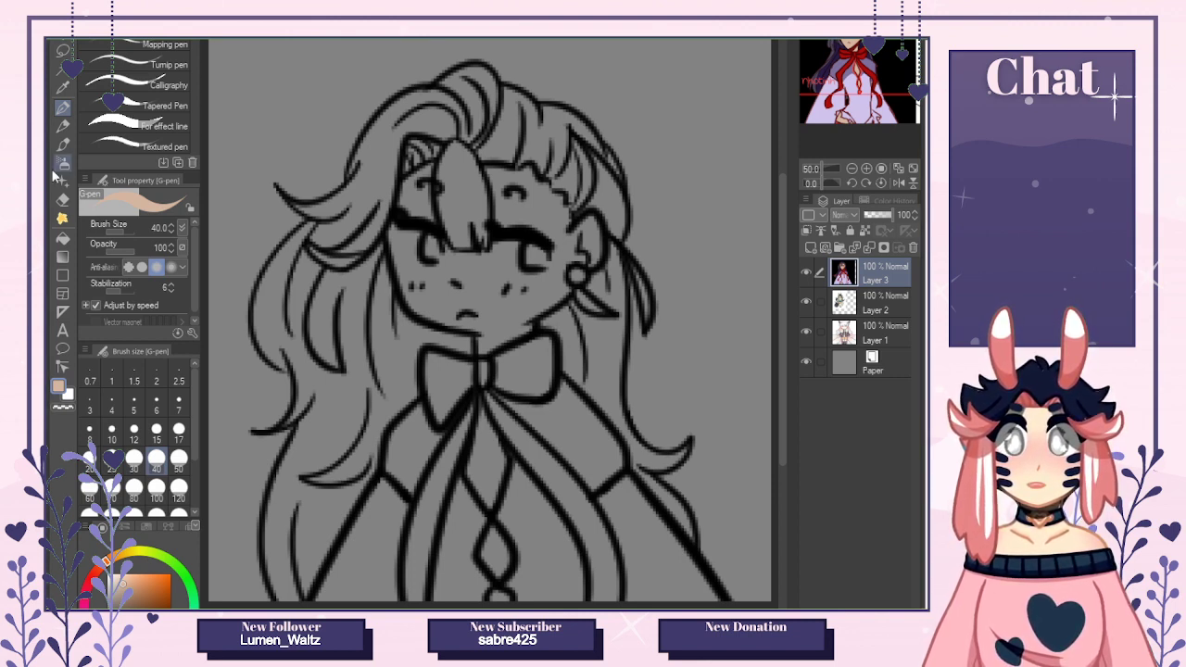
left_click(89, 456)
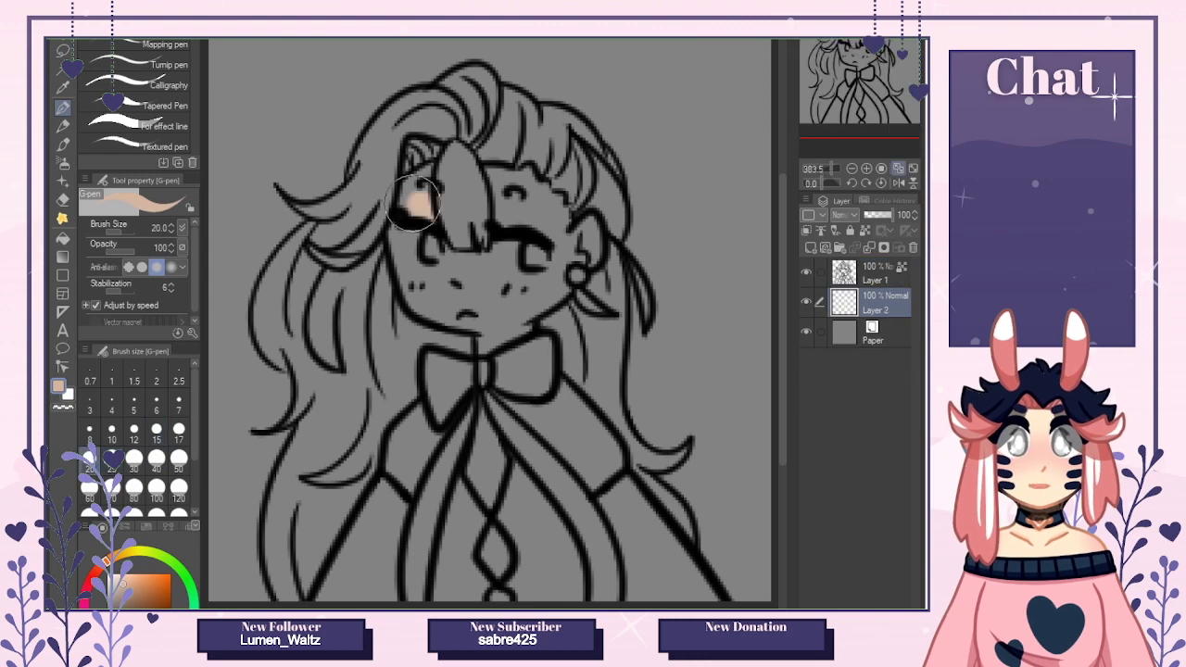
mouse_move(404, 194)
left_mouse_down()
mouse_move(444, 192)
mouse_move(499, 253)
mouse_move(513, 300)
mouse_move(497, 326)
mouse_move(509, 307)
mouse_move(493, 215)
mouse_move(568, 245)
left_mouse_up()
mouse_move(488, 439)
left_mouse_down()
mouse_move(498, 479)
mouse_move(483, 513)
mouse_move(500, 598)
left_mouse_up()
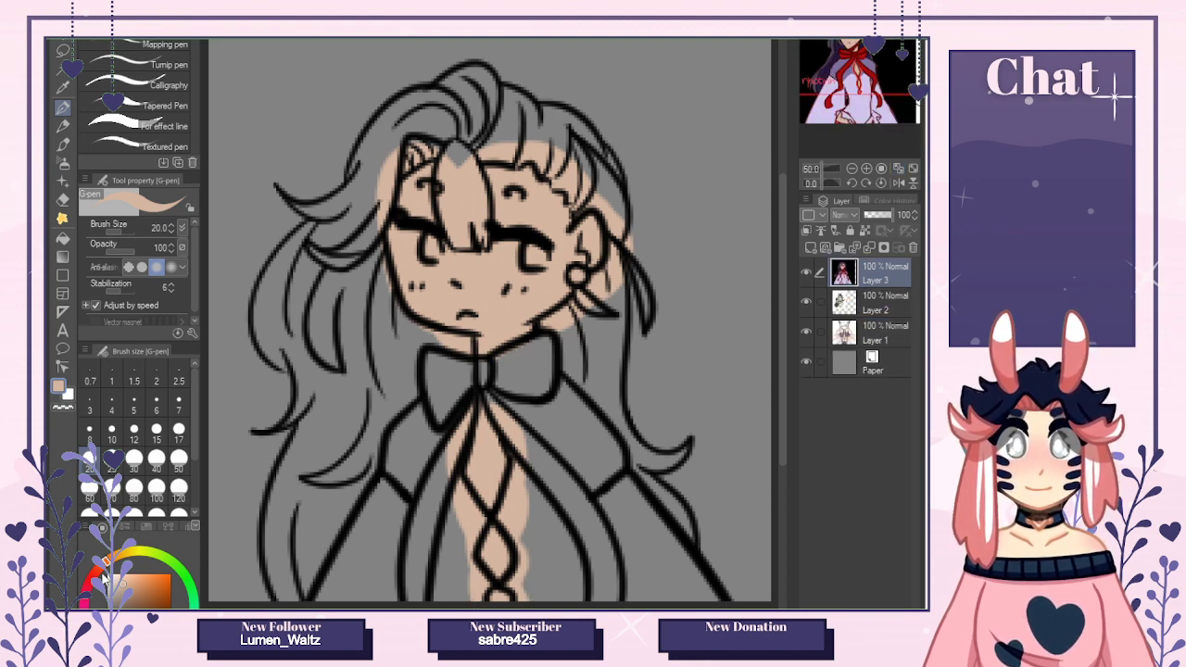
Lock the transparent pixels of Layer 2 and paint reddish-pink blush on both cheeks with the G-pen at size 15.
left_click(97, 572)
left_click(134, 584)
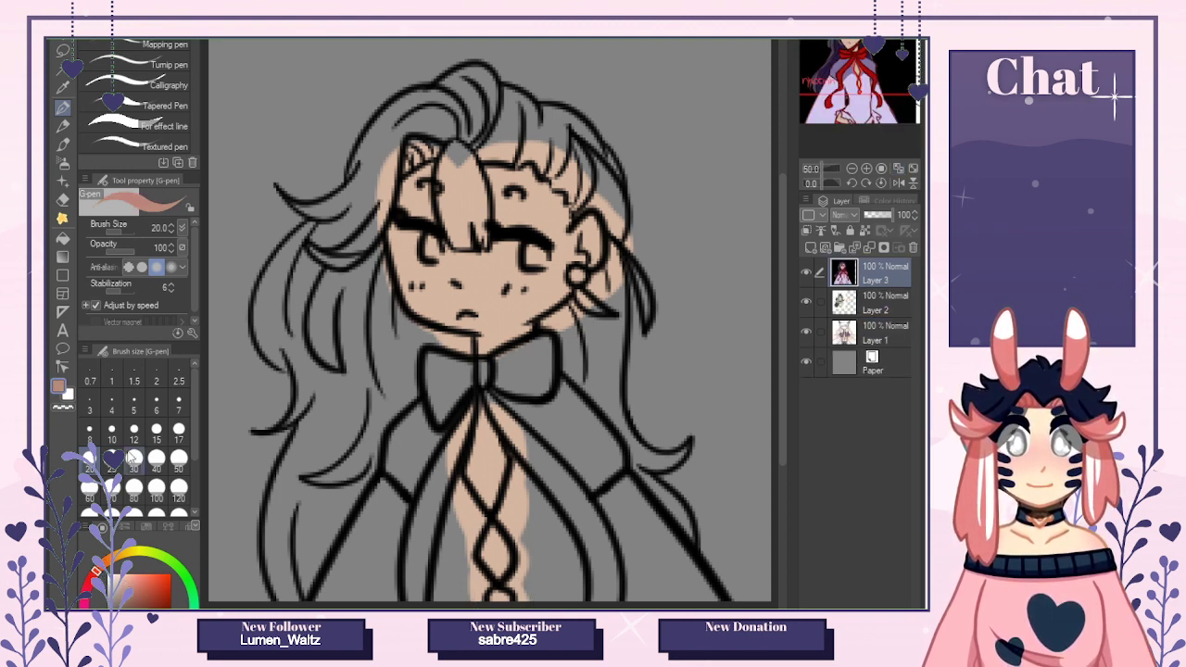
left_click(155, 429)
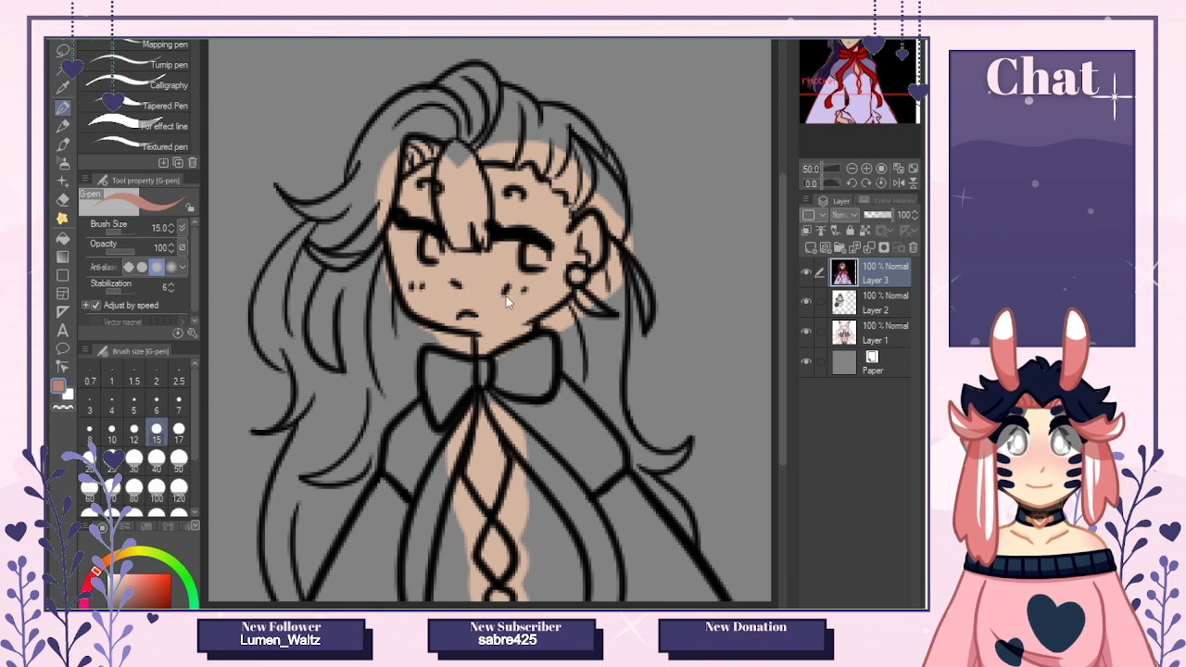
left_click(865, 231)
left_click_drag(394, 264, 417, 289)
mouse_move(542, 273)
left_mouse_down()
mouse_move(556, 295)
mouse_move(560, 275)
mouse_move(555, 285)
left_mouse_up()
Soften the blush on both cheeks and across the nose with the Blend tool at sizes 20 and 15.
left_click(63, 219)
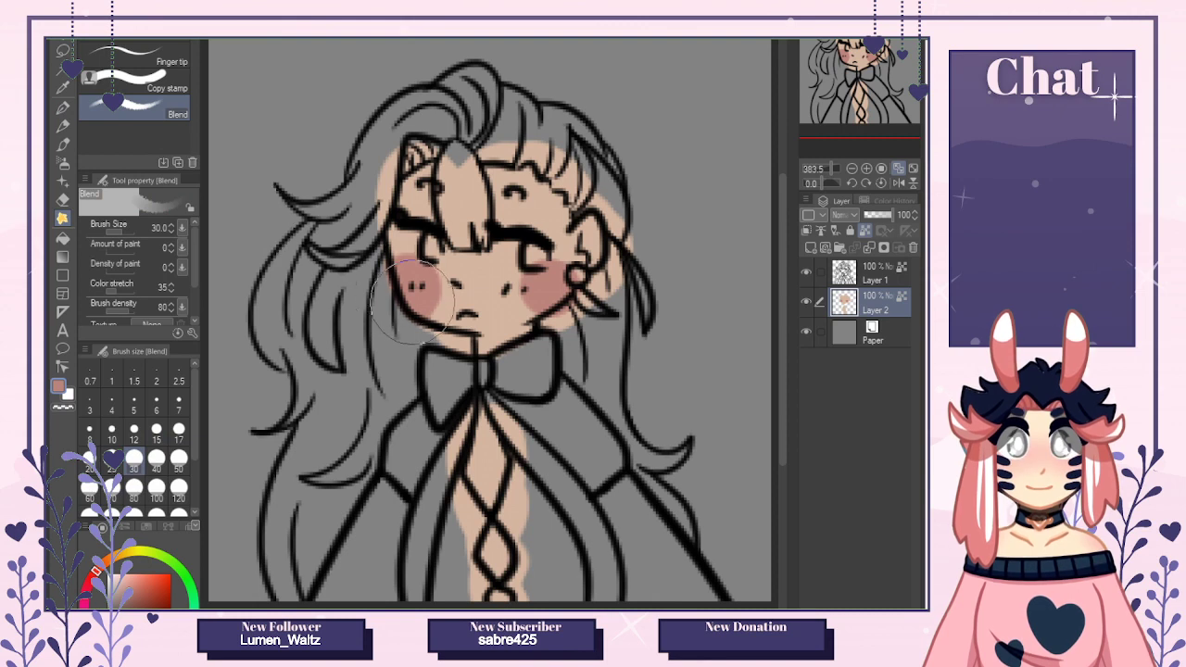
left_click(89, 457)
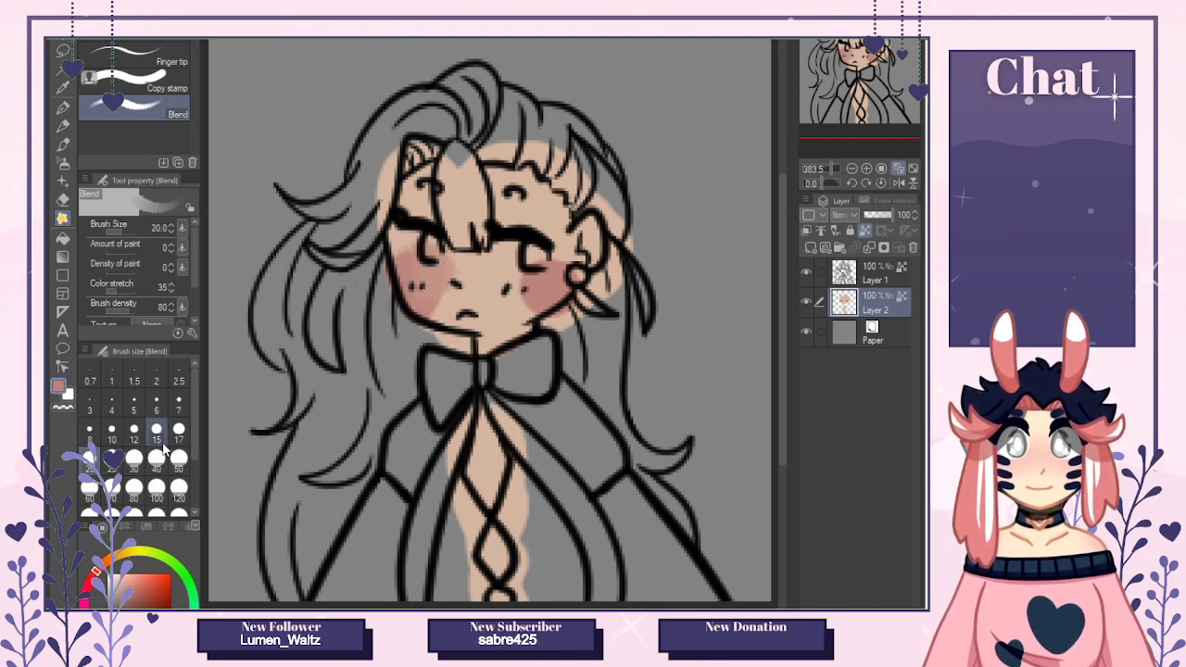
left_click(157, 432)
mouse_move(436, 268)
left_mouse_down()
mouse_move(445, 299)
mouse_move(415, 256)
mouse_move(420, 310)
mouse_move(449, 286)
mouse_move(415, 259)
mouse_move(405, 290)
mouse_move(462, 297)
left_mouse_up()
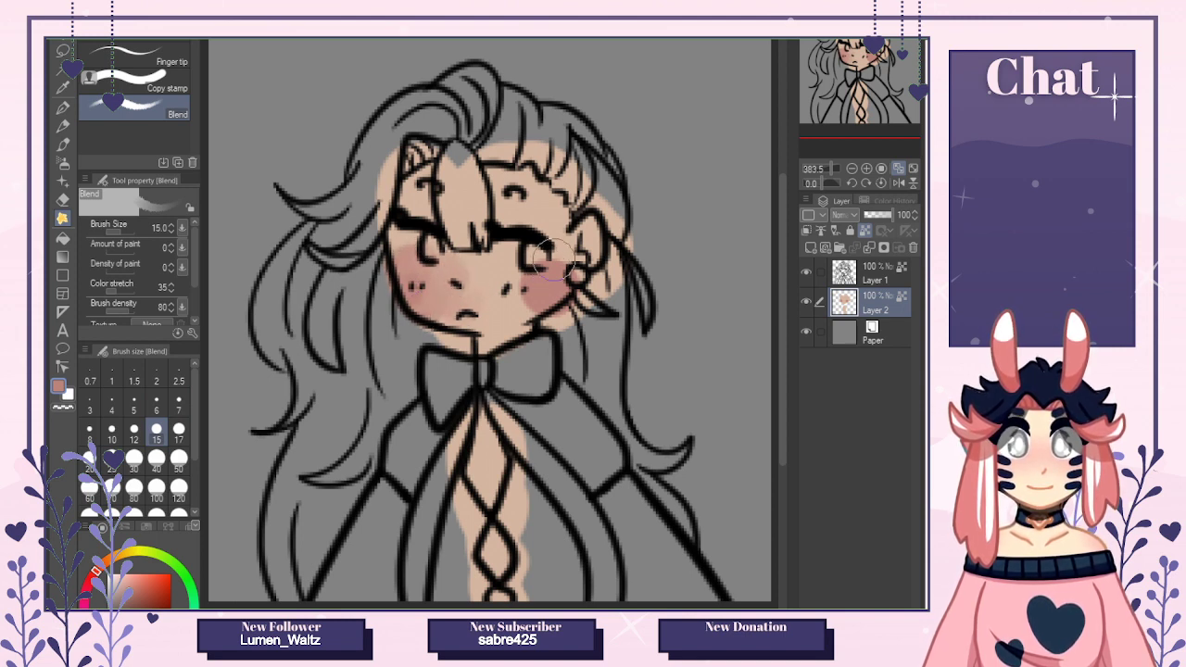
mouse_move(554, 255)
left_mouse_down()
mouse_move(548, 295)
mouse_move(515, 280)
mouse_move(503, 293)
mouse_move(513, 310)
mouse_move(501, 295)
mouse_move(565, 263)
mouse_move(463, 275)
left_mouse_up()
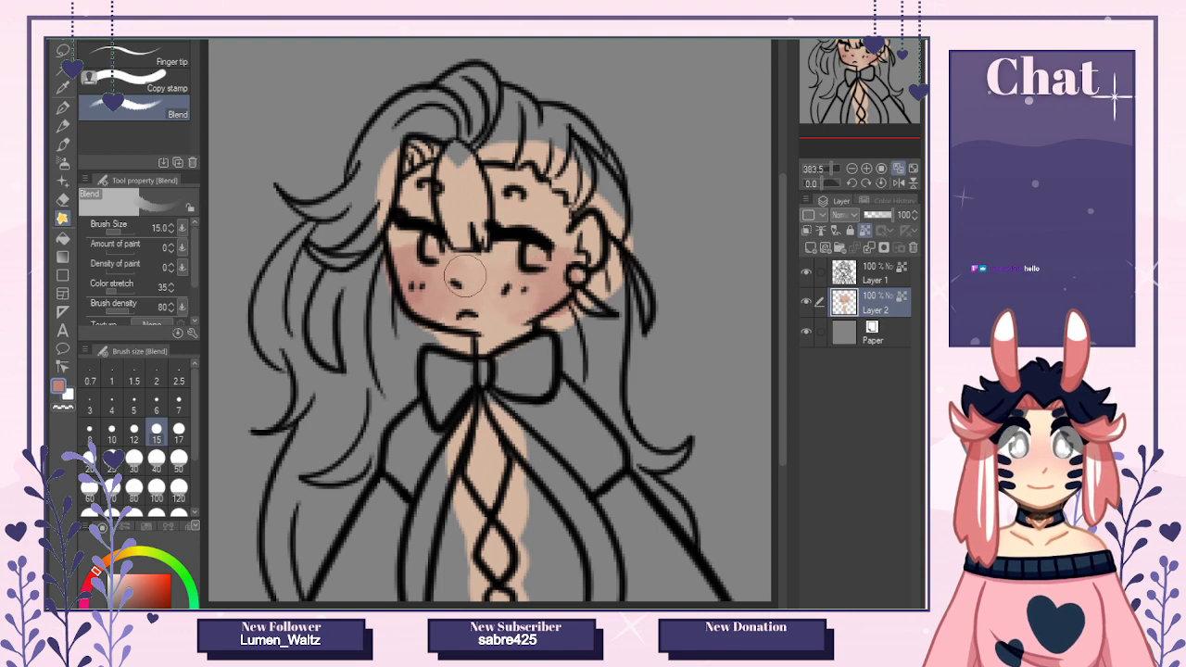
Unlock Layer 2's transparent pixels and block in the long hair in muted purple from the reference with the G-pen at size 15.
key("ctrl+v")
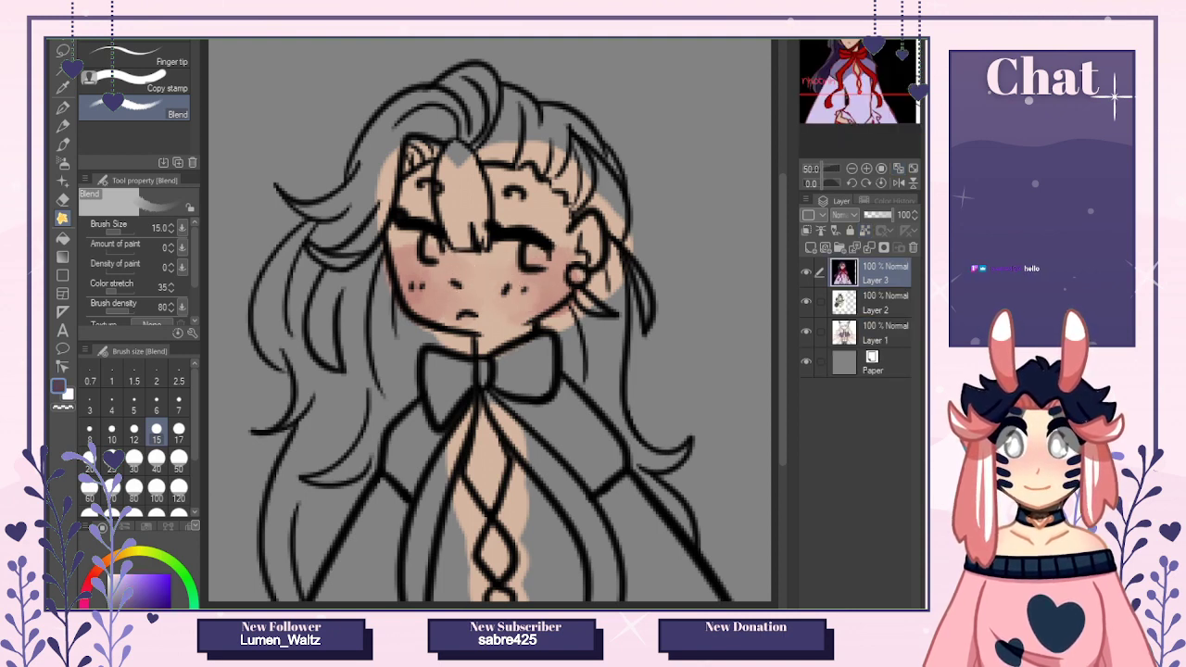
left_click(61, 111)
left_click(274, 178)
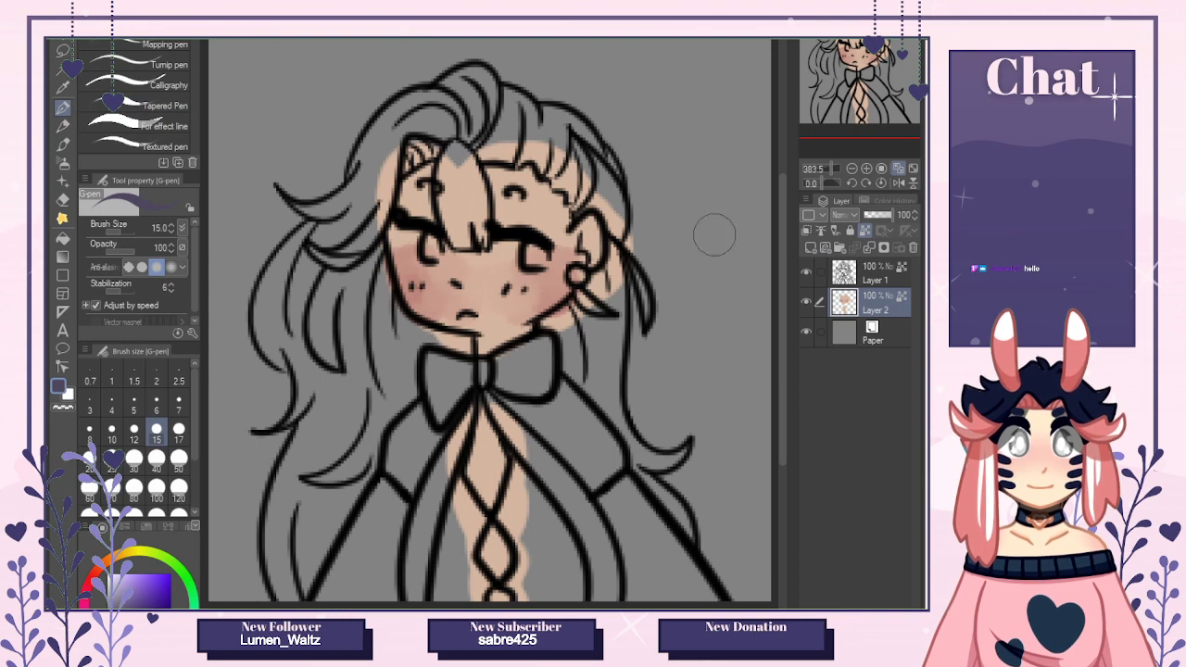
mouse_move(269, 365)
left_mouse_down()
mouse_move(292, 492)
mouse_move(260, 488)
mouse_move(281, 582)
mouse_move(305, 593)
mouse_move(312, 518)
mouse_move(343, 514)
mouse_move(352, 439)
mouse_move(418, 365)
left_mouse_up()
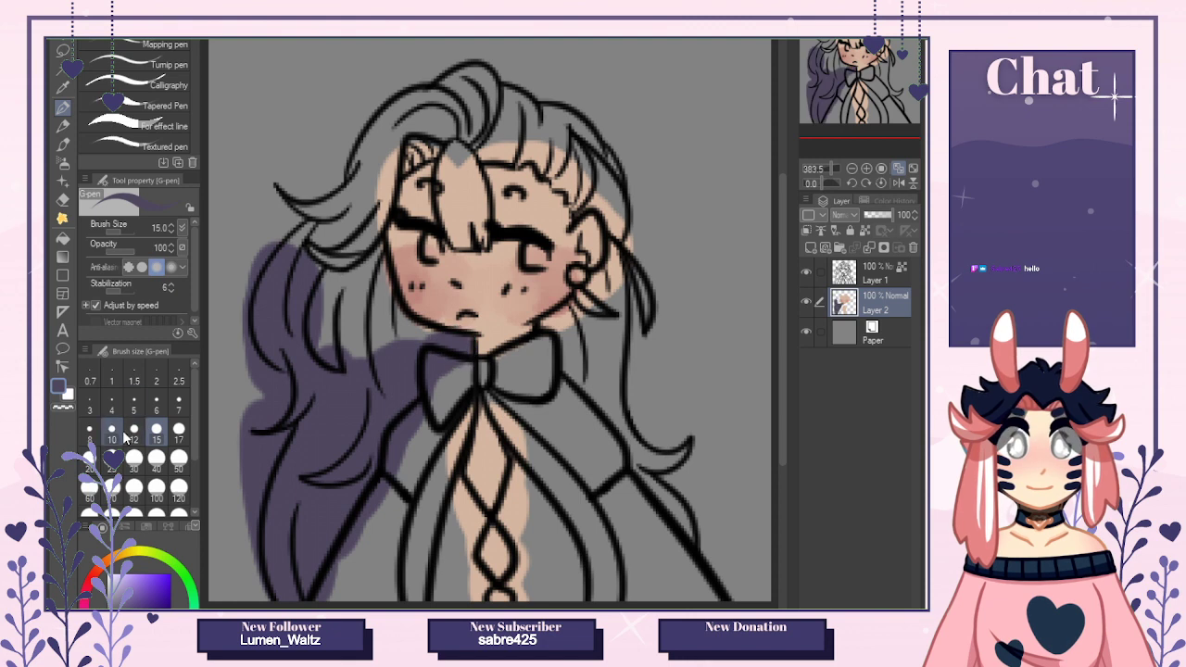
mouse_move(346, 337)
left_mouse_down()
mouse_move(339, 257)
mouse_move(321, 234)
mouse_move(355, 169)
mouse_move(491, 132)
mouse_move(479, 115)
mouse_move(587, 315)
mouse_move(608, 435)
left_mouse_up()
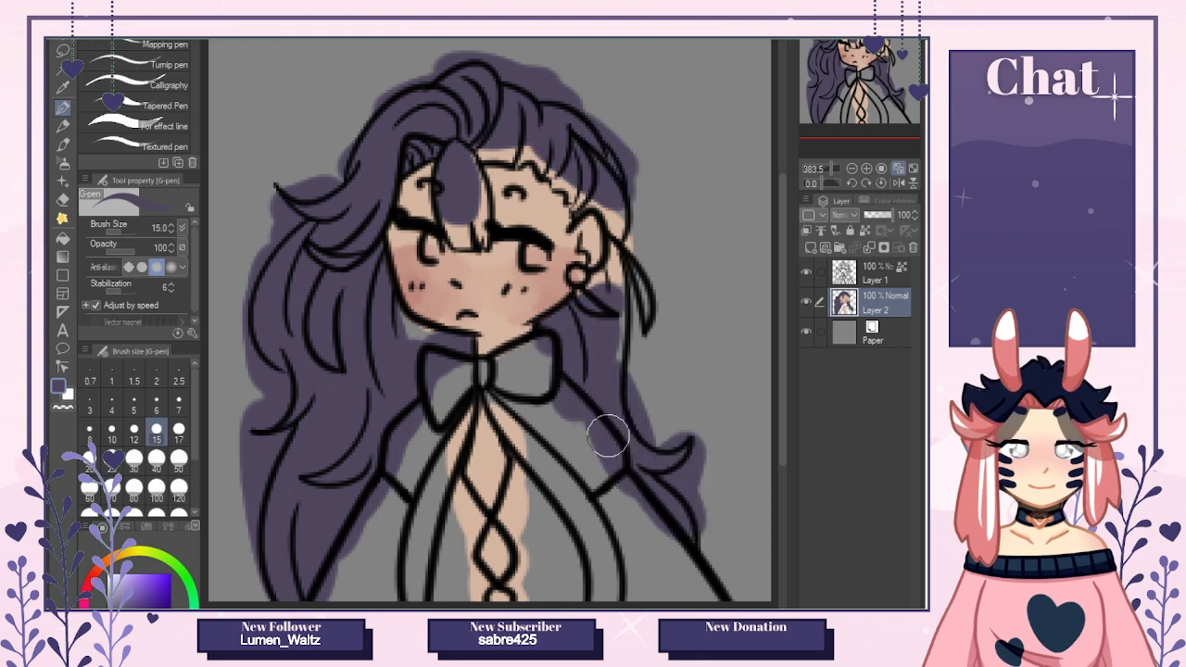
Fill the remaining purple hair gaps around the ear, center bang and forehead hairline with the G-pen at size 8.
key("bracketleft")
key("bracketleft")
key("bracketleft")
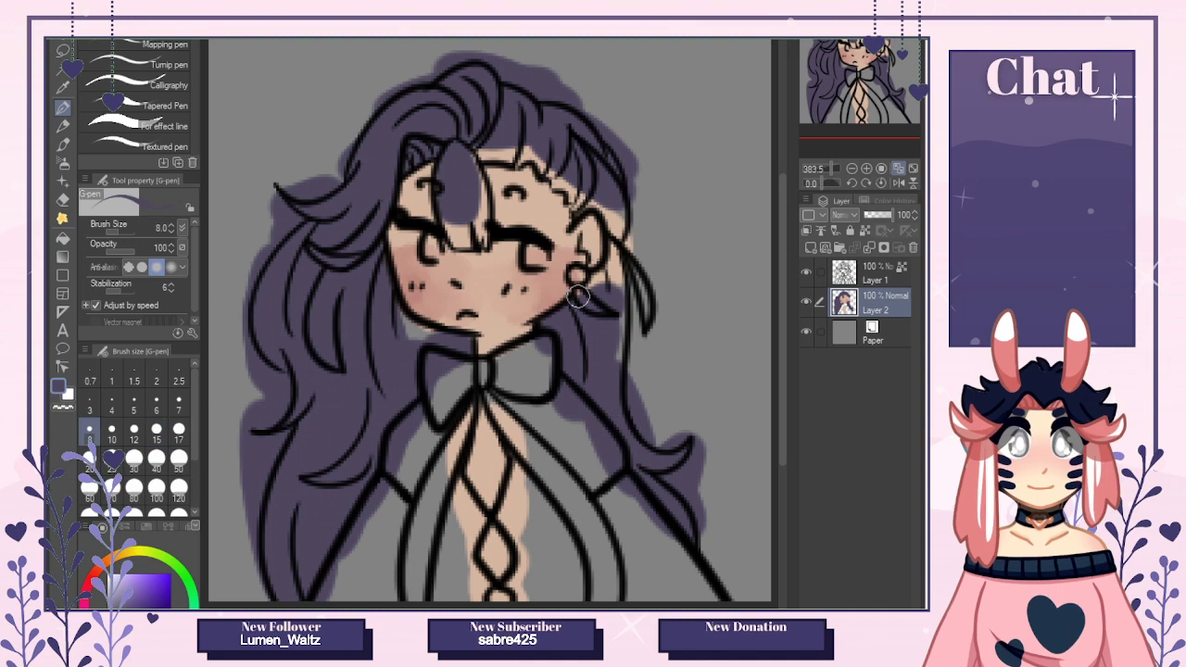
mouse_move(577, 295)
left_mouse_down()
mouse_move(611, 266)
mouse_move(660, 341)
left_mouse_up()
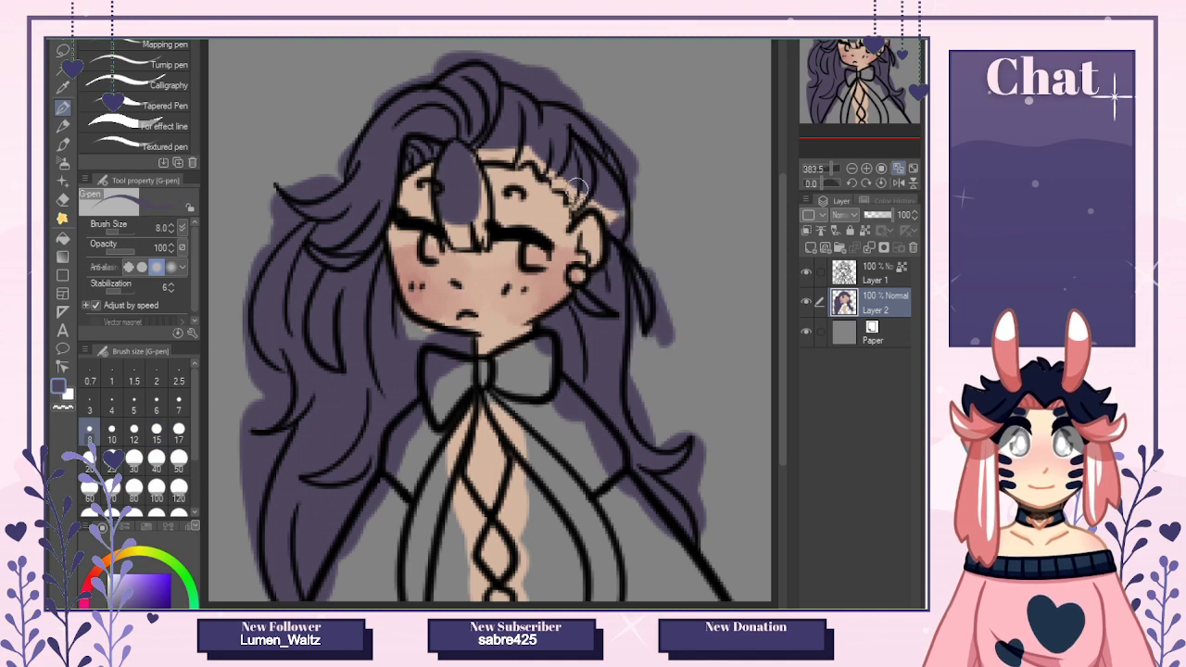
mouse_move(476, 156)
left_mouse_down()
mouse_move(479, 238)
mouse_move(449, 155)
mouse_move(516, 156)
left_mouse_up()
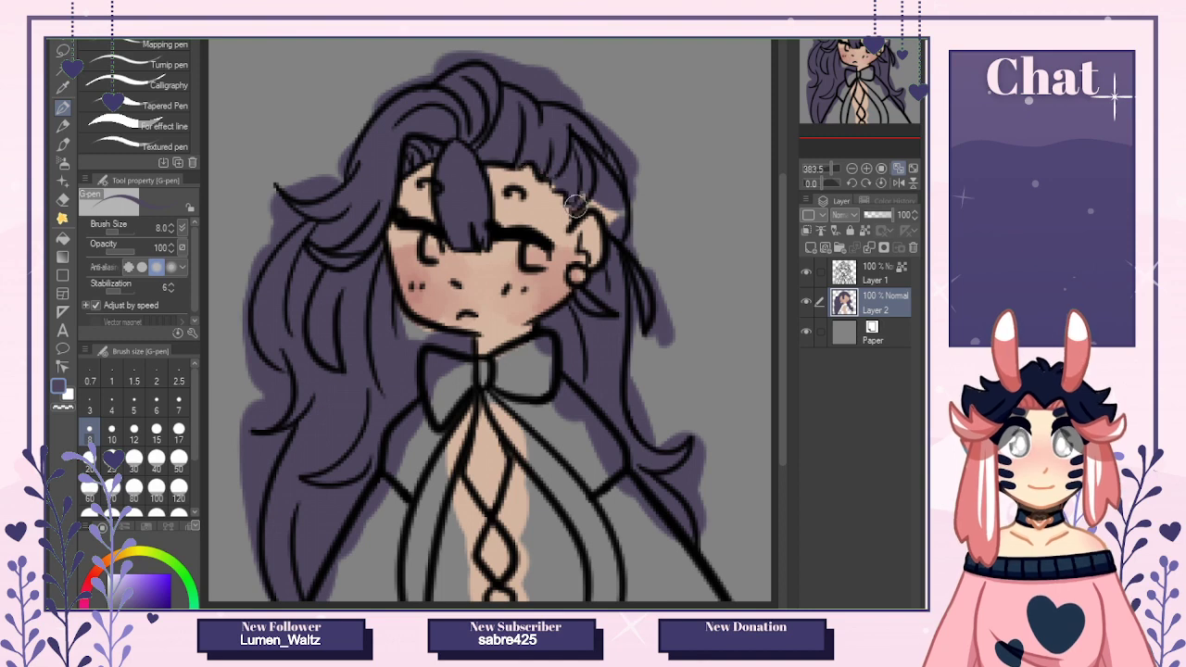
left_click_drag(575, 205, 552, 164)
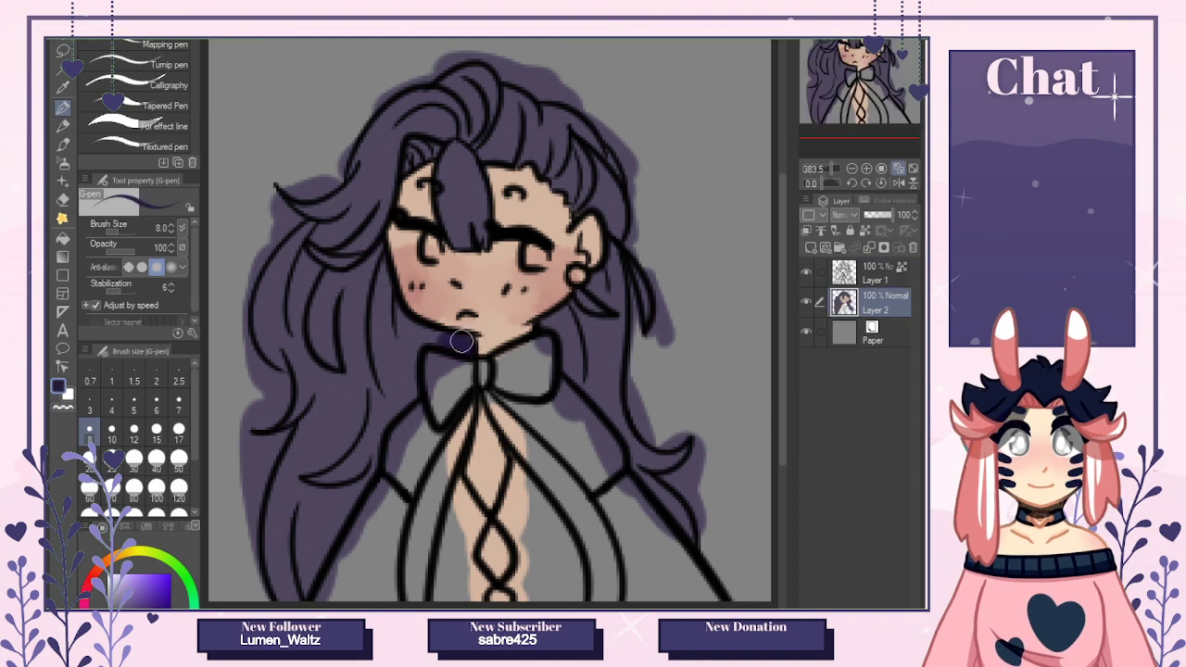
Paint a darker purple shadow in the hair behind the jaw and bow at size 8 and blend it at size 15.
left_click_drag(445, 345, 372, 261)
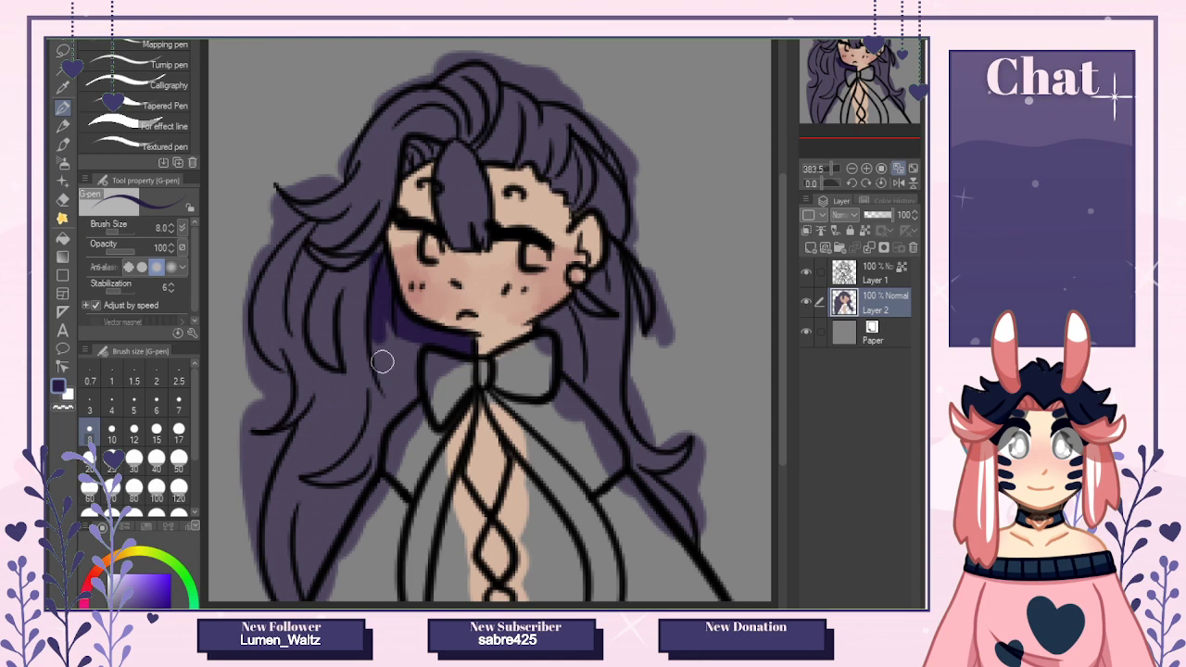
left_click_drag(383, 362, 383, 318)
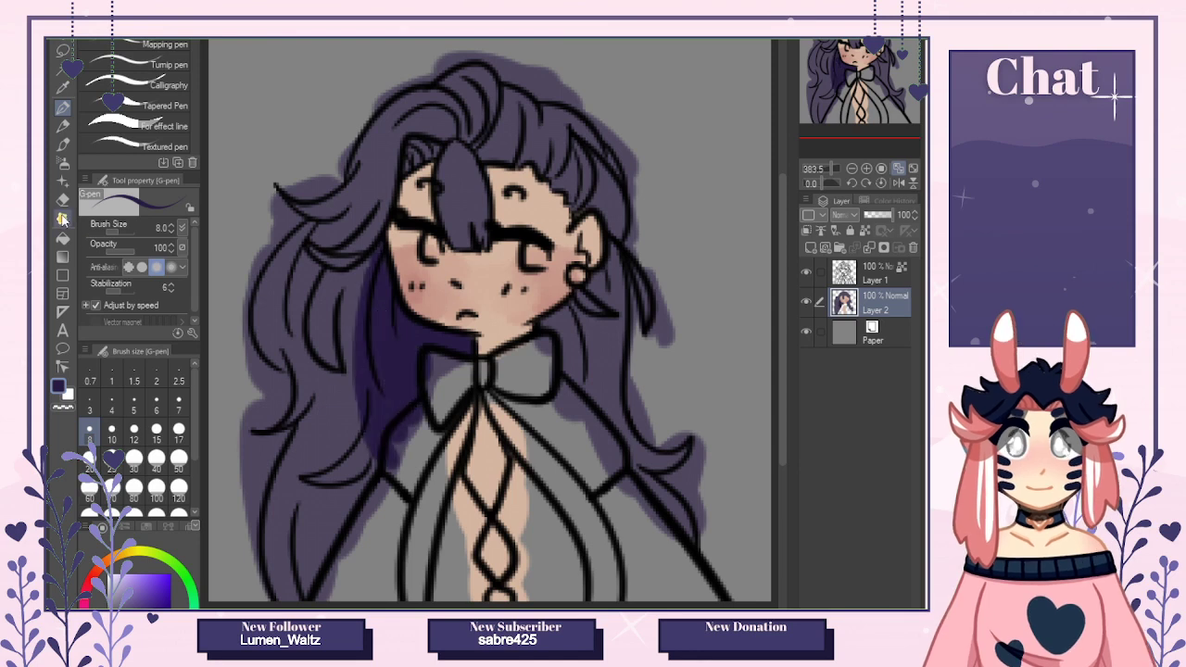
left_click(62, 218)
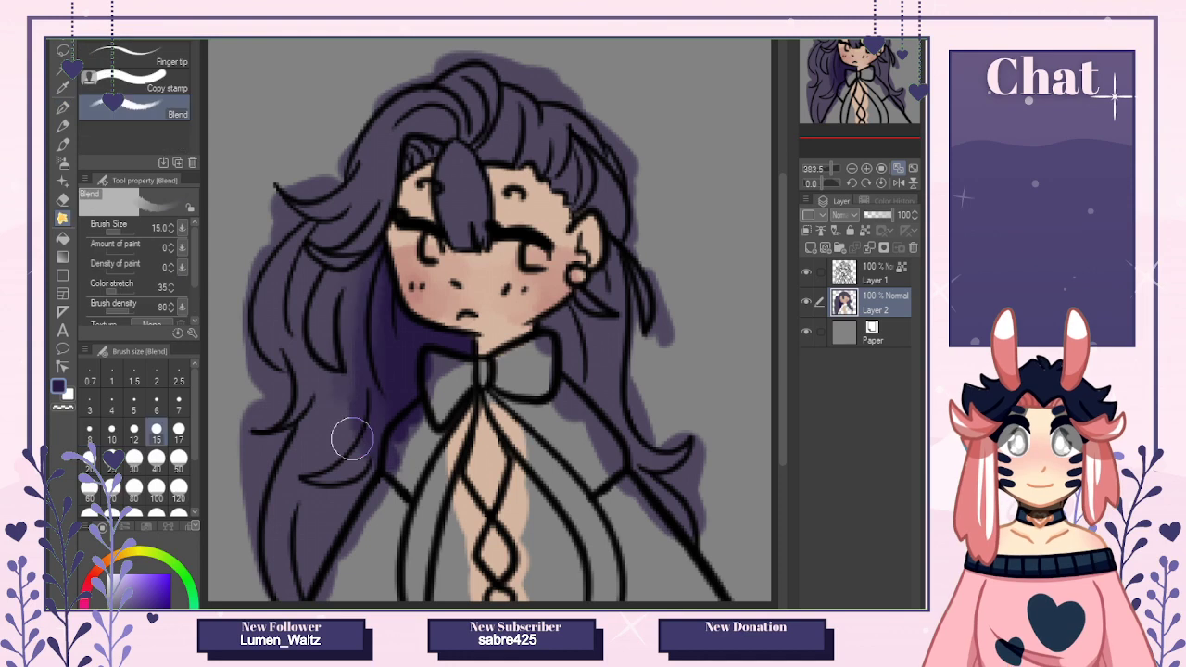
left_click_drag(352, 438, 289, 326)
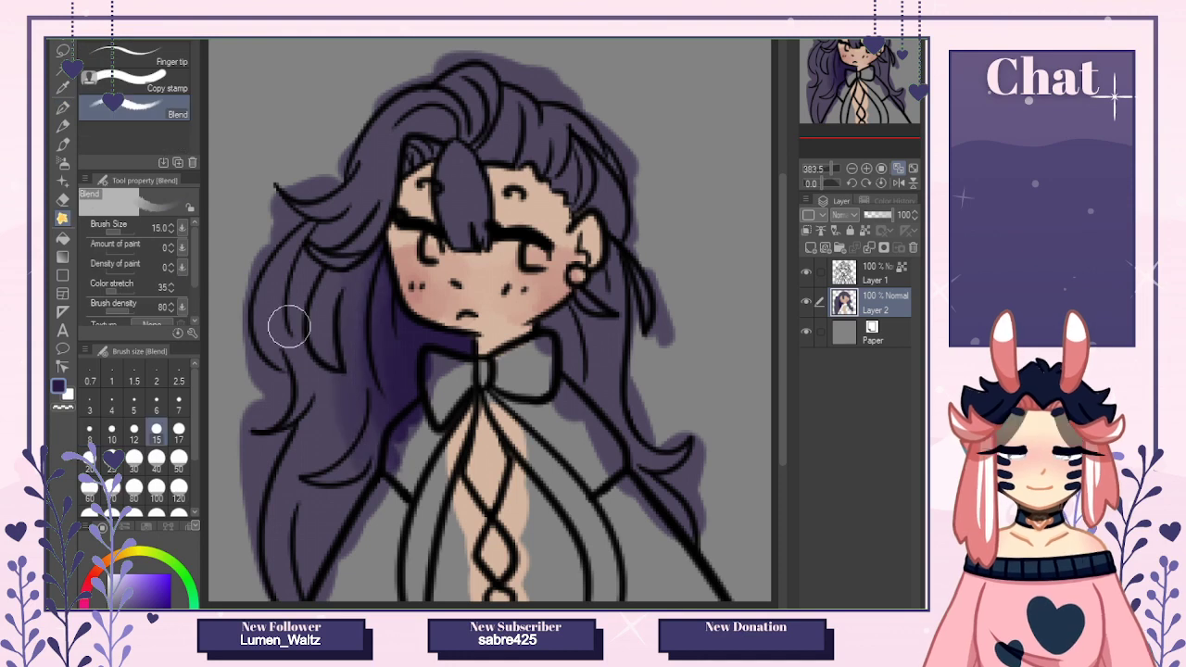
Add dark purple shading to the outer edge and lower ends of the left-hand hair and blend it into the base.
key("p")
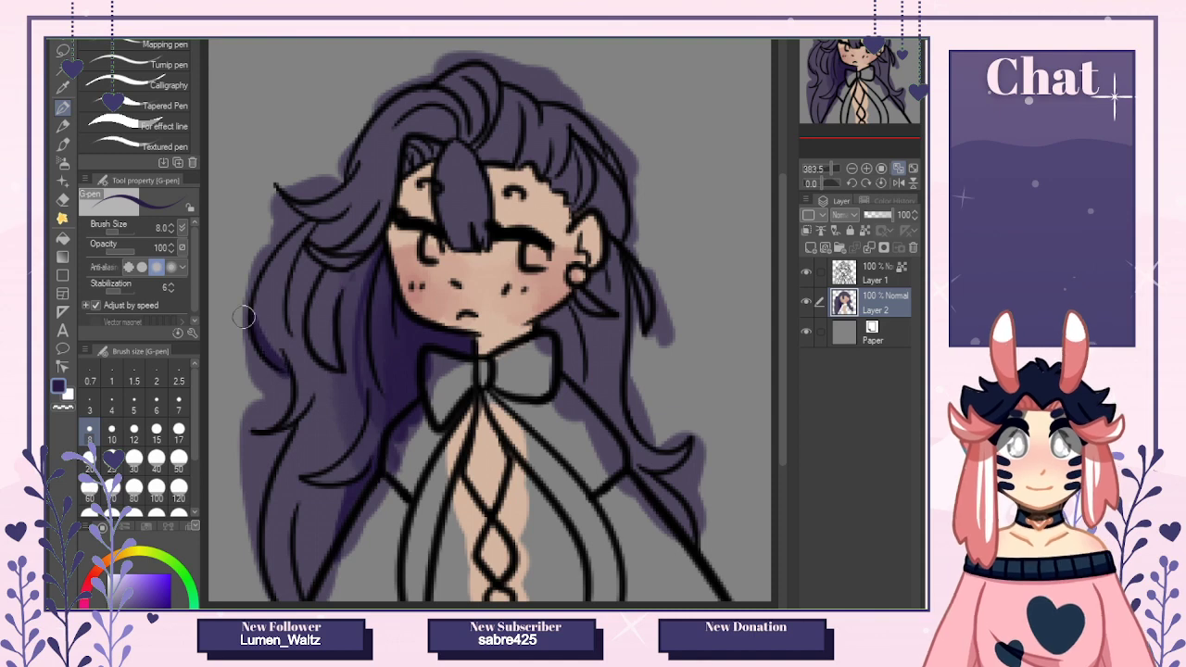
key("j")
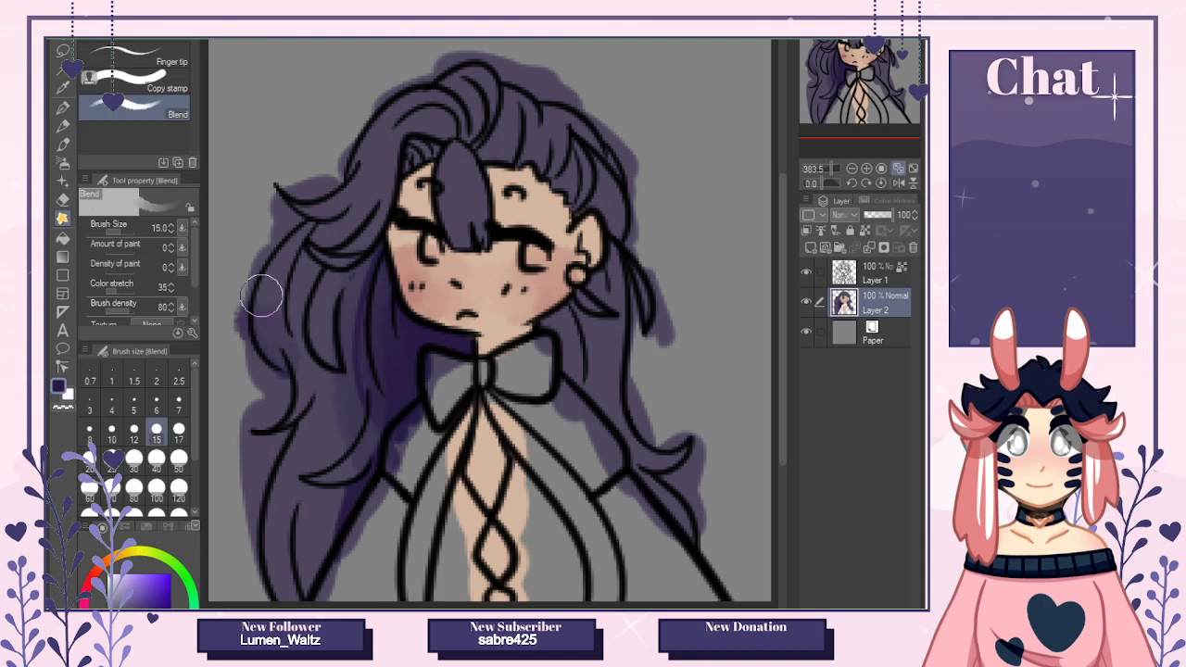
key("p")
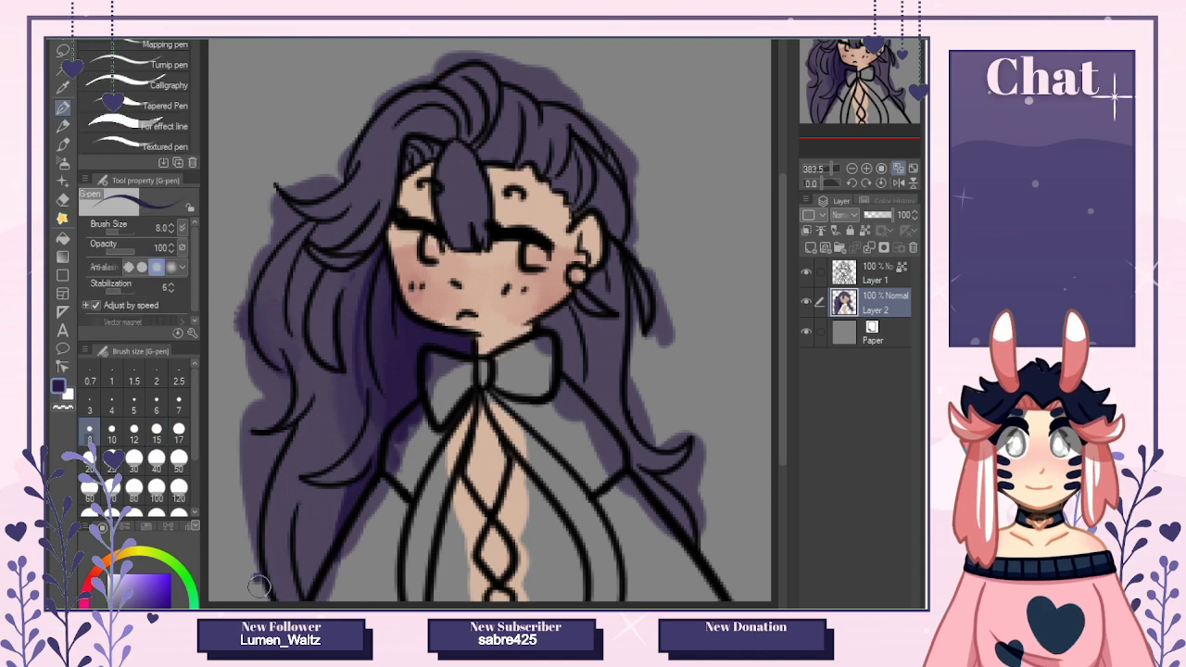
key("j")
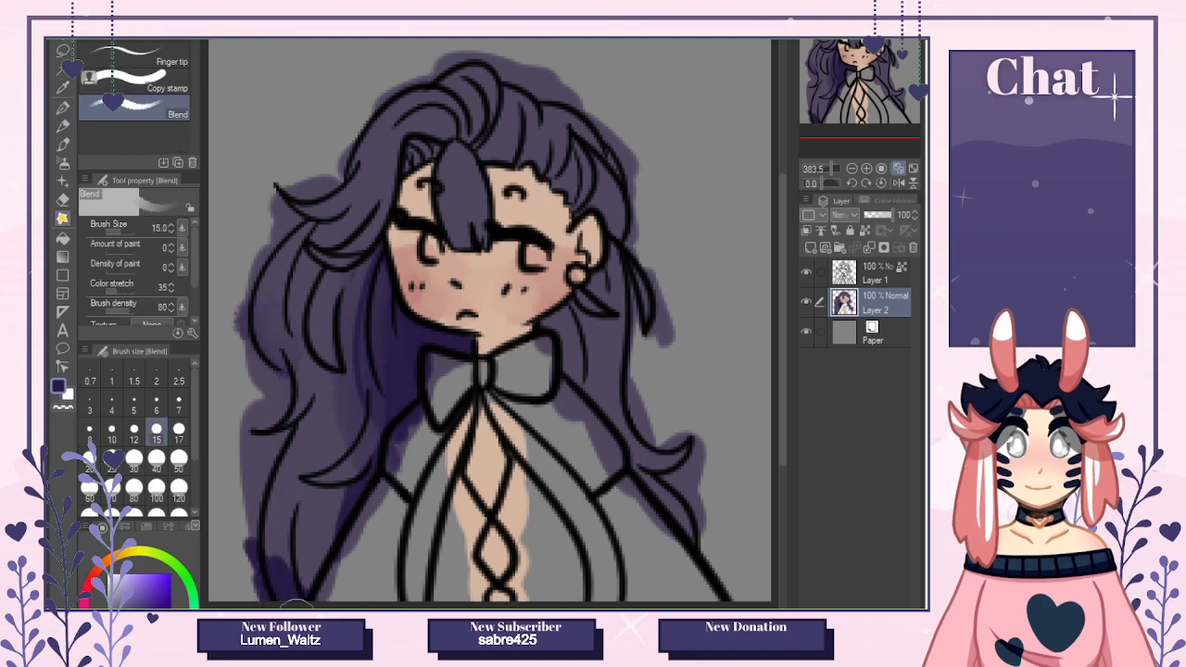
left_click_drag(296, 619, 354, 485)
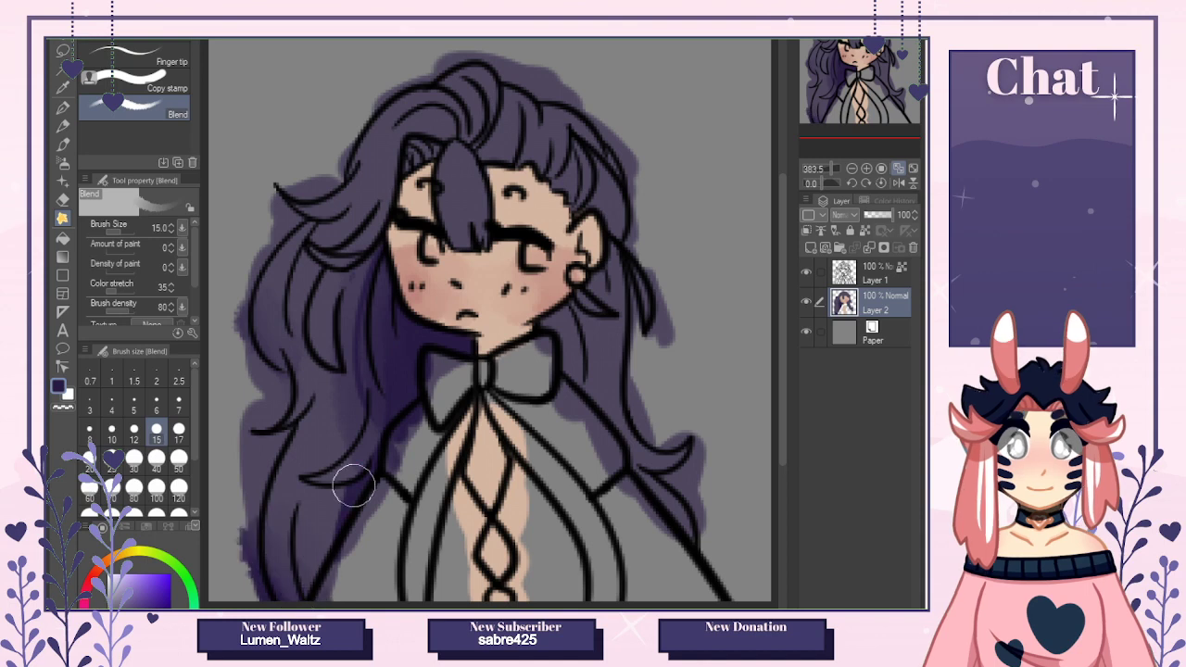
Shade the hair between the jaw and the bow on the earring side in dark purple and blend it downward.
key("p")
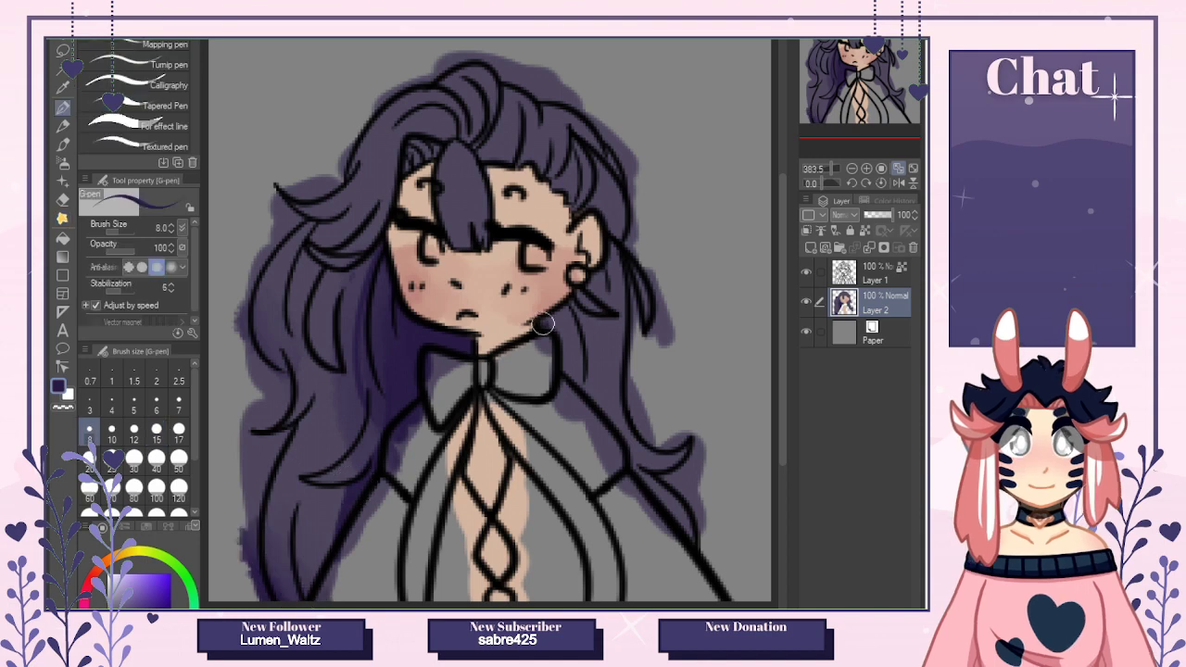
left_click_drag(543, 324, 567, 308)
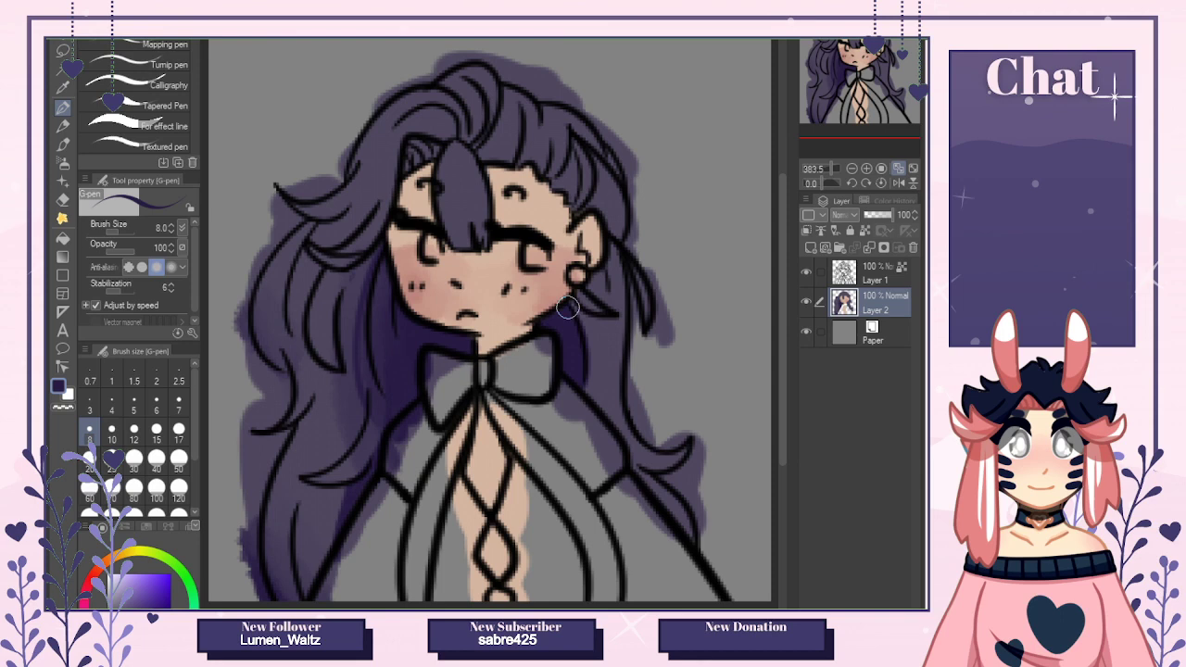
key("j")
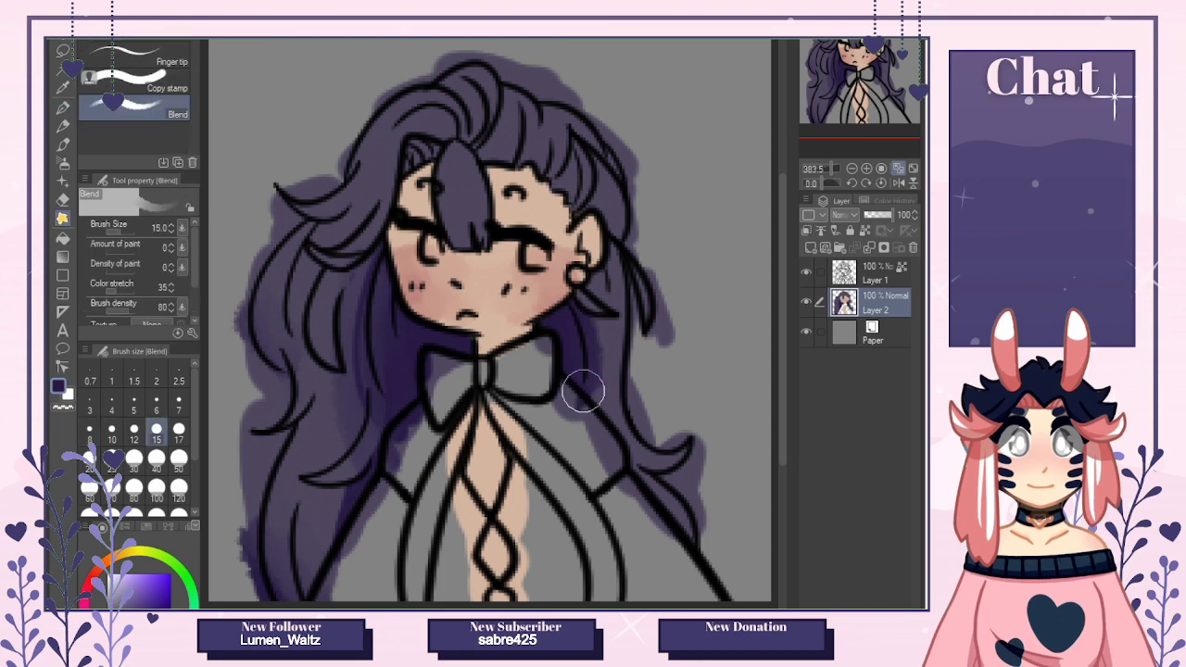
left_click_drag(582, 390, 592, 338)
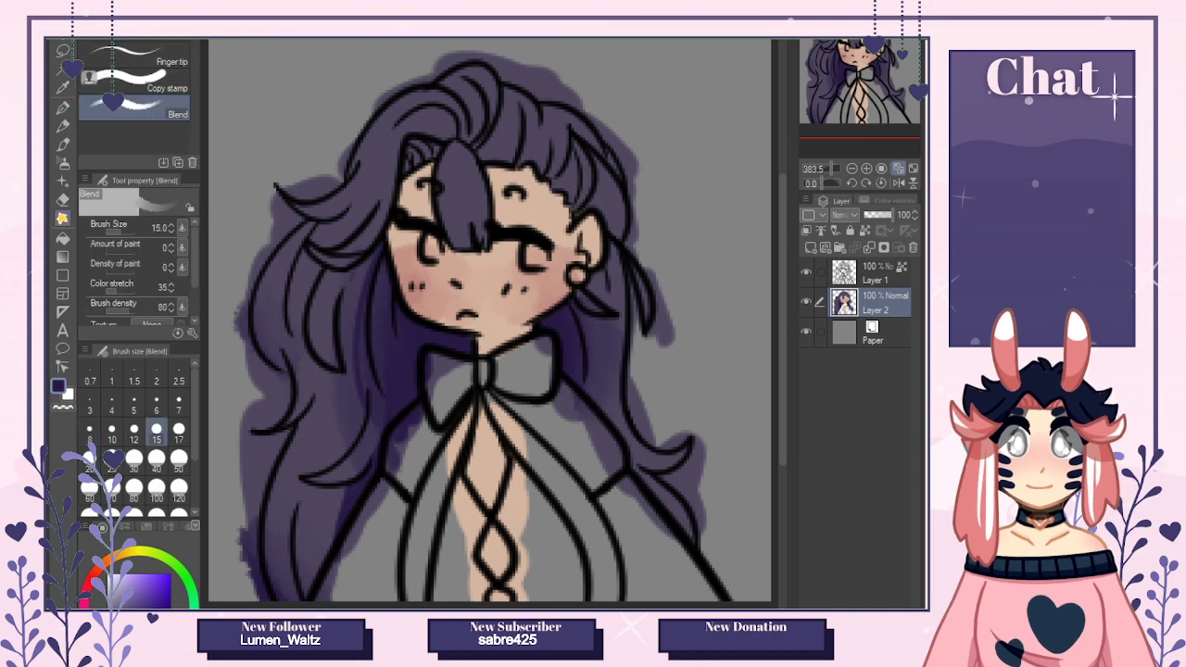
Shade the hair roots along the forehead hairline in dark purple and blend them up into the crown.
key("p")
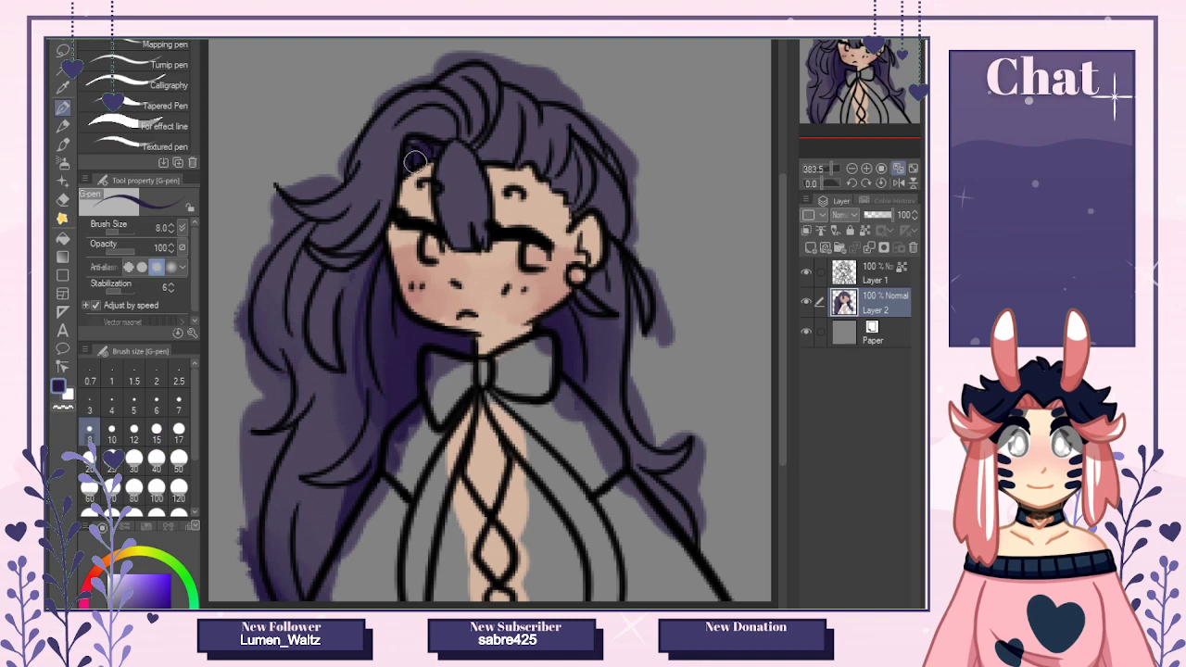
mouse_move(414, 161)
left_mouse_down()
mouse_move(522, 157)
mouse_move(576, 197)
left_mouse_up()
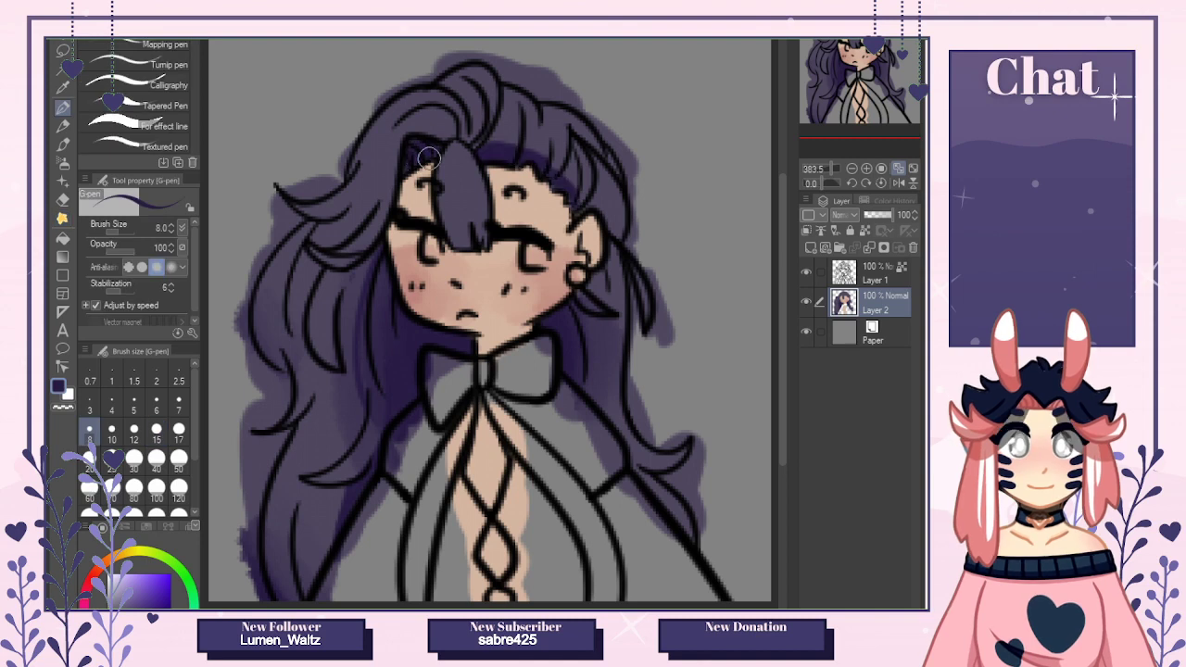
key("j")
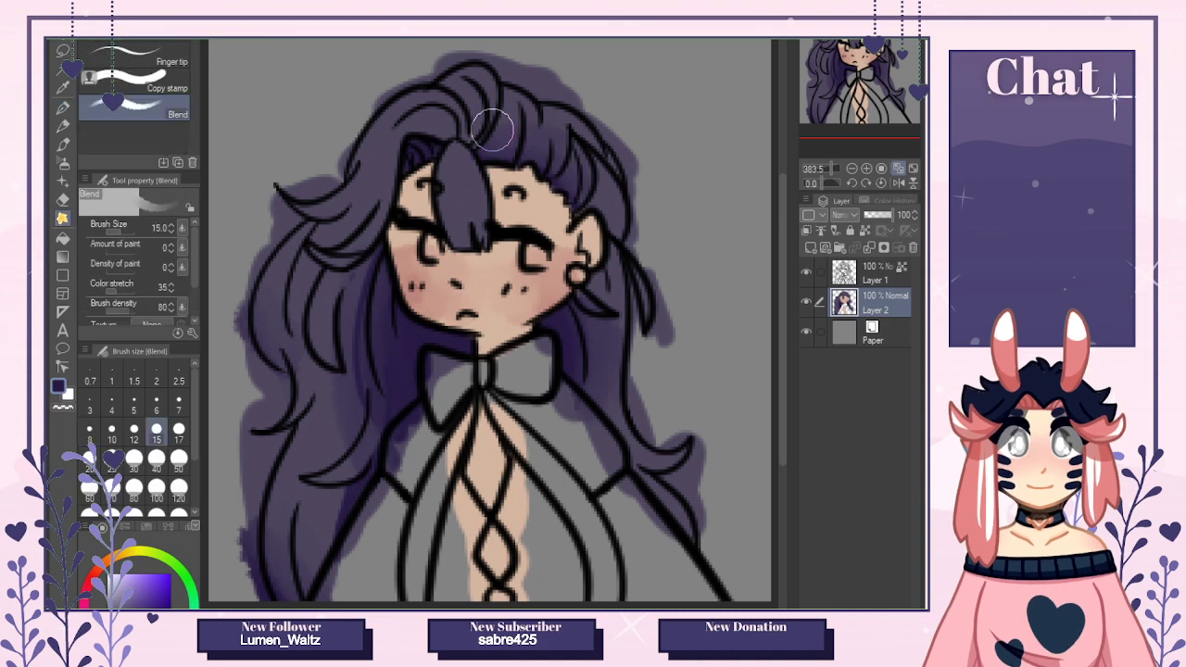
key("p")
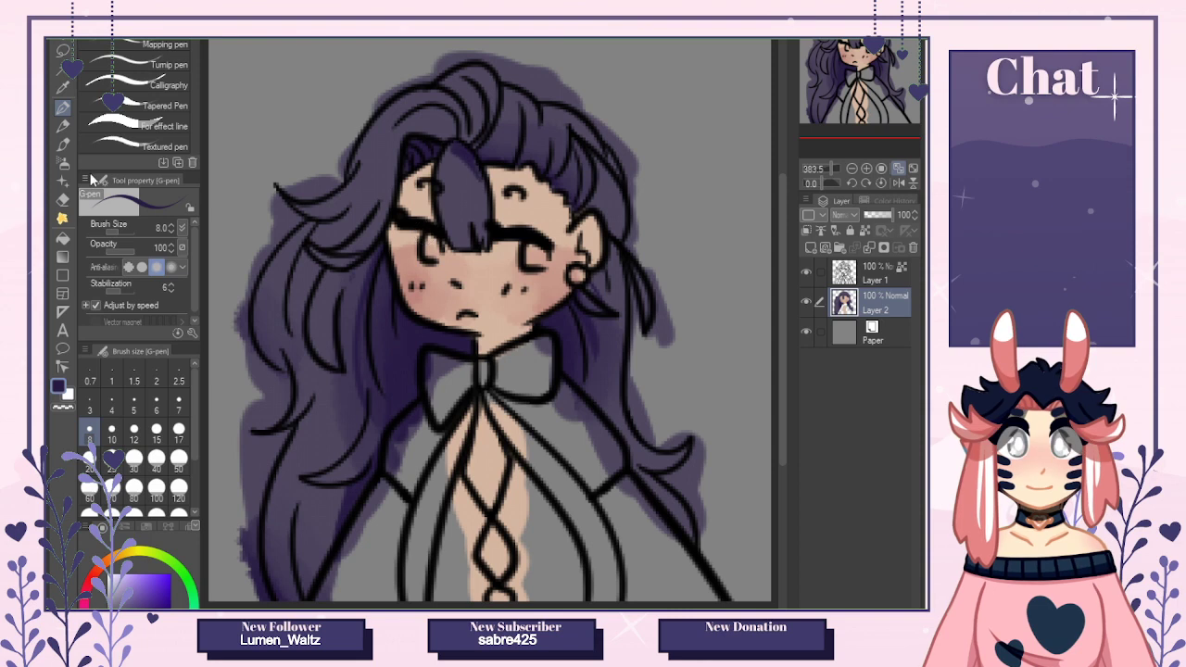
key("j")
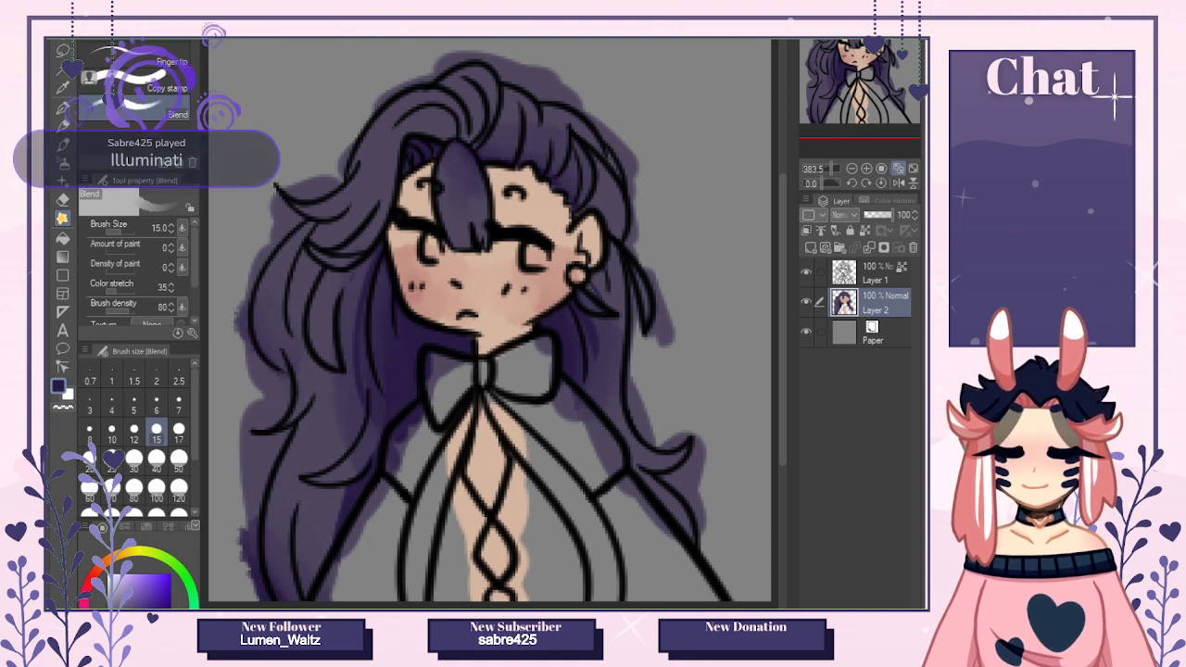
key("ctrl+Tab")
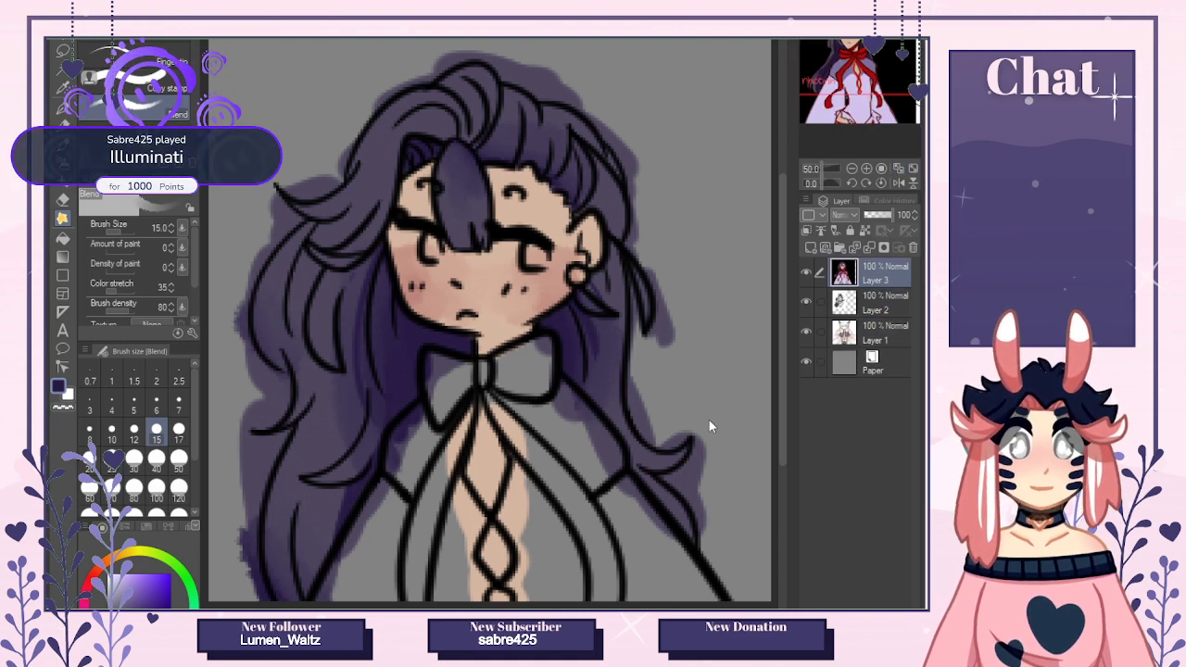
key("ctrl+Tab")
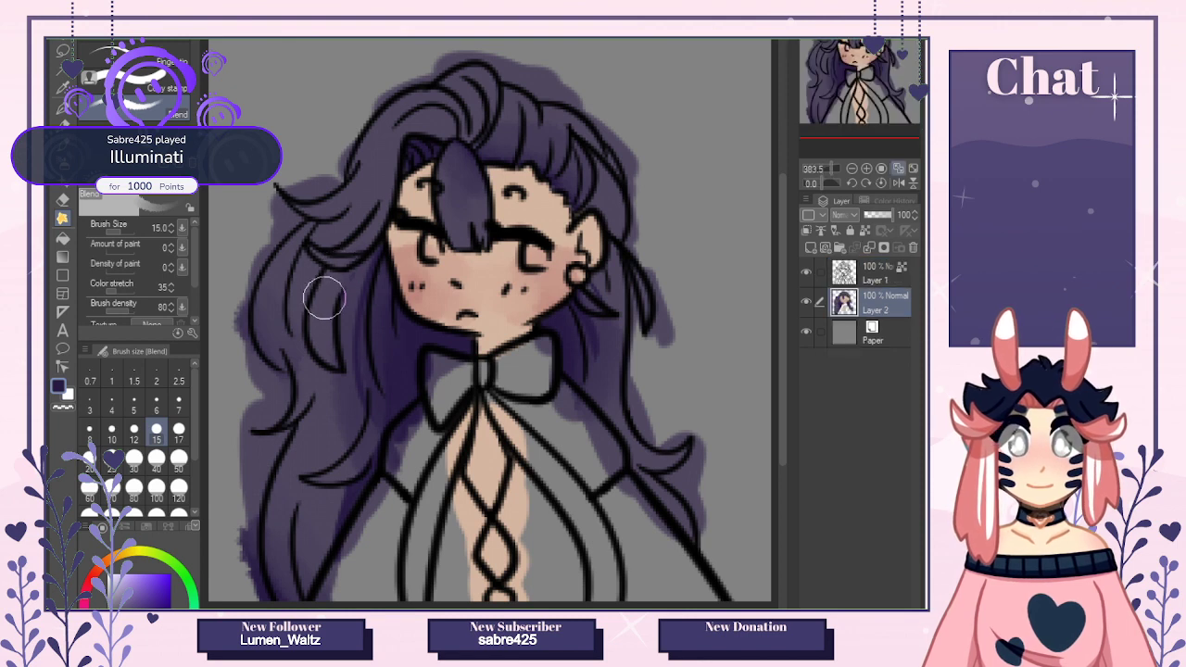
Paint small white highlights on the side hair, the center bang, the earring-side hair and the lower left-hand lock with the size 8 G-pen.
key("p")
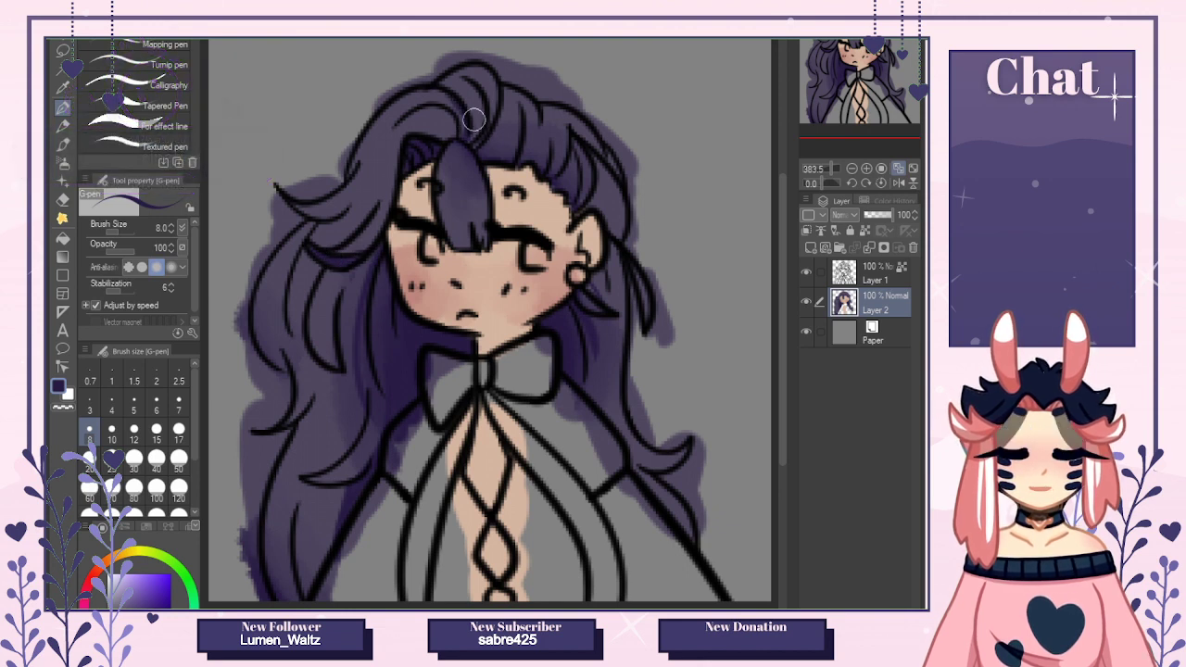
left_click(108, 574)
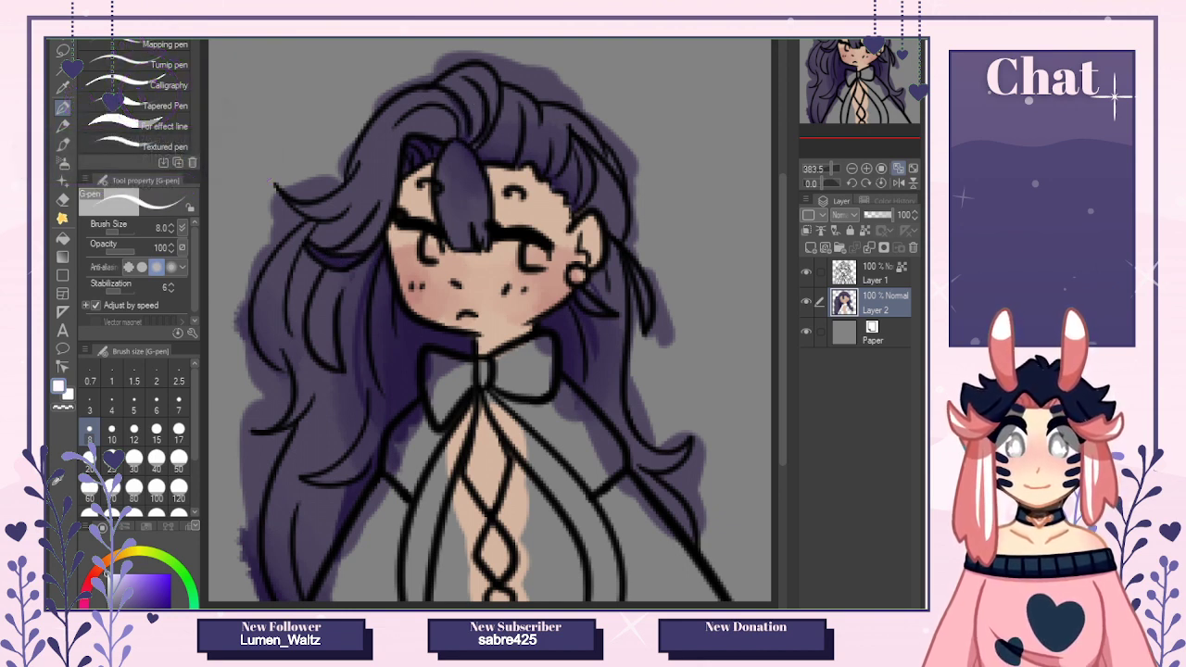
mouse_move(359, 157)
left_mouse_down()
mouse_move(352, 165)
mouse_move(375, 171)
left_mouse_up()
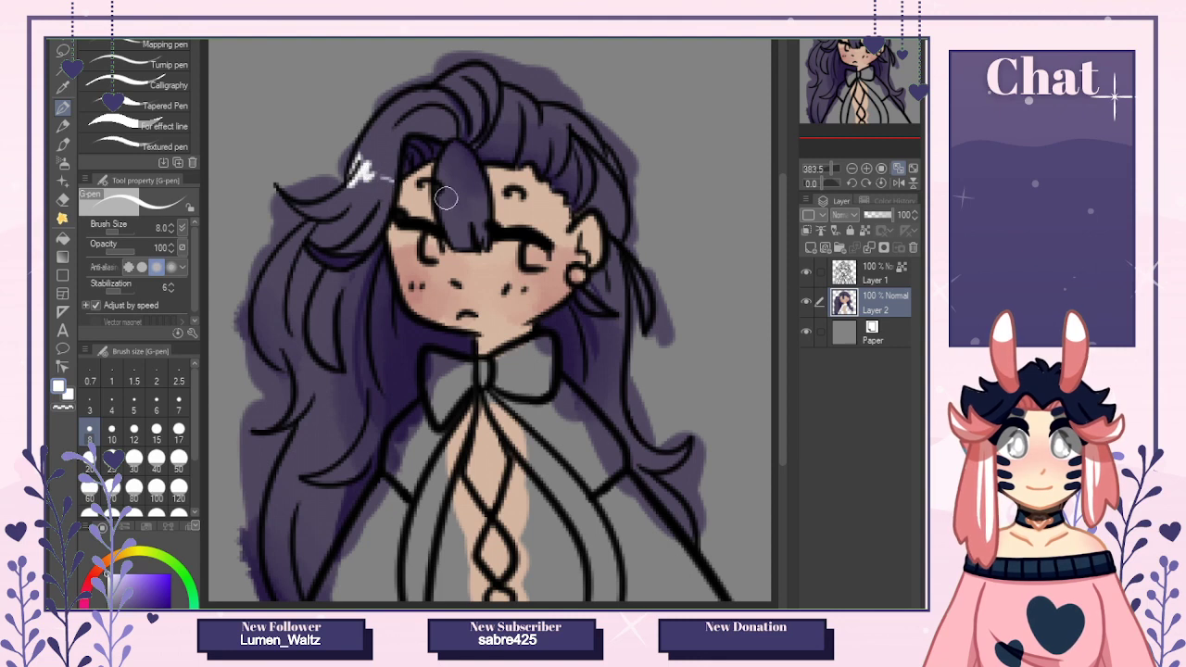
left_click_drag(441, 200, 479, 196)
left_click_drag(608, 209, 624, 205)
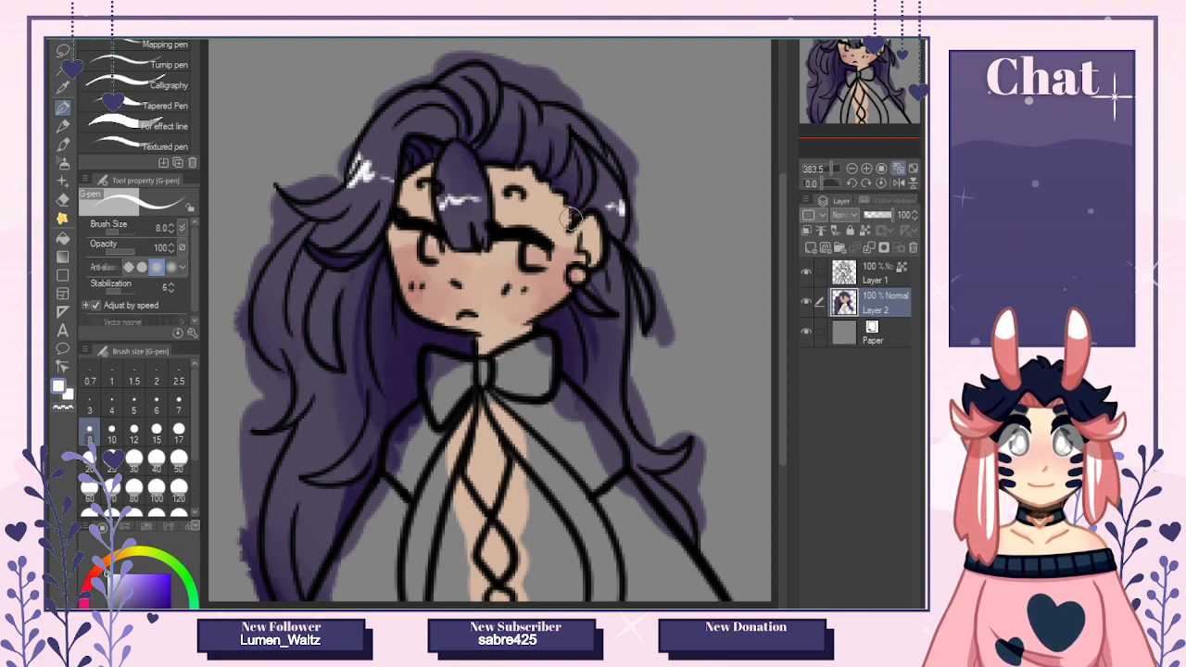
mouse_move(276, 486)
left_mouse_down()
mouse_move(272, 471)
mouse_move(298, 478)
left_mouse_up()
left_click(326, 493)
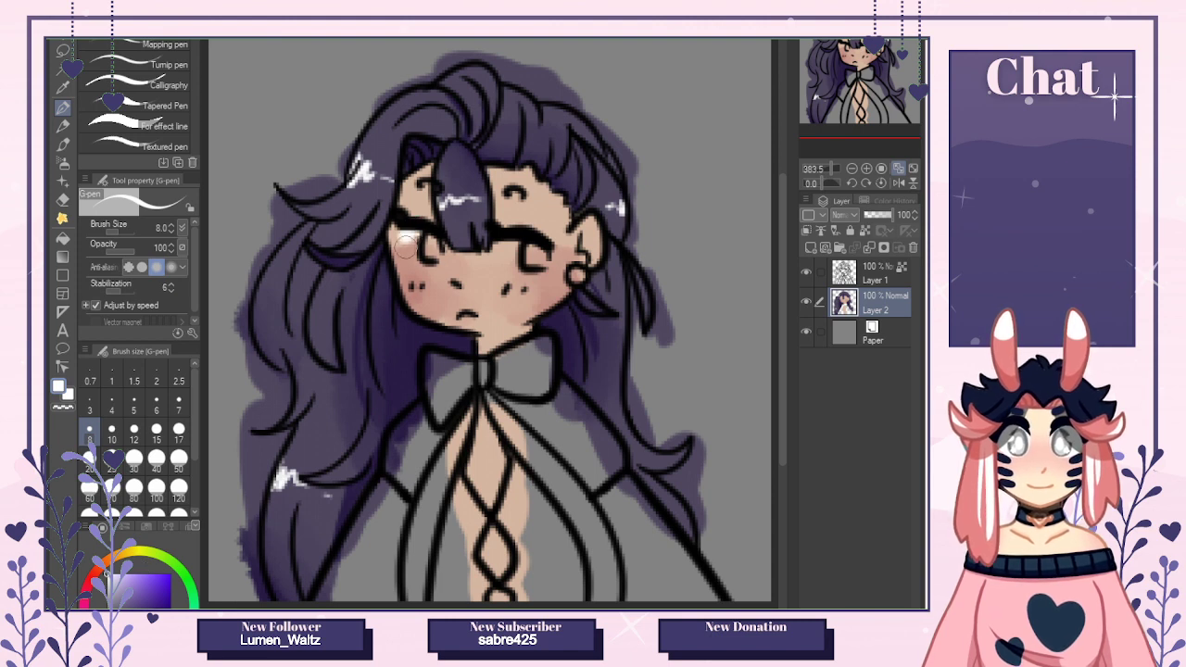
Fill the whites of both eyes in white, and color the irises and the round earring in red sampled from the reference.
mouse_move(414, 235)
left_mouse_down()
mouse_move(417, 252)
mouse_move(405, 232)
left_mouse_up()
mouse_move(489, 243)
left_mouse_down()
mouse_move(520, 260)
mouse_move(521, 245)
left_mouse_up()
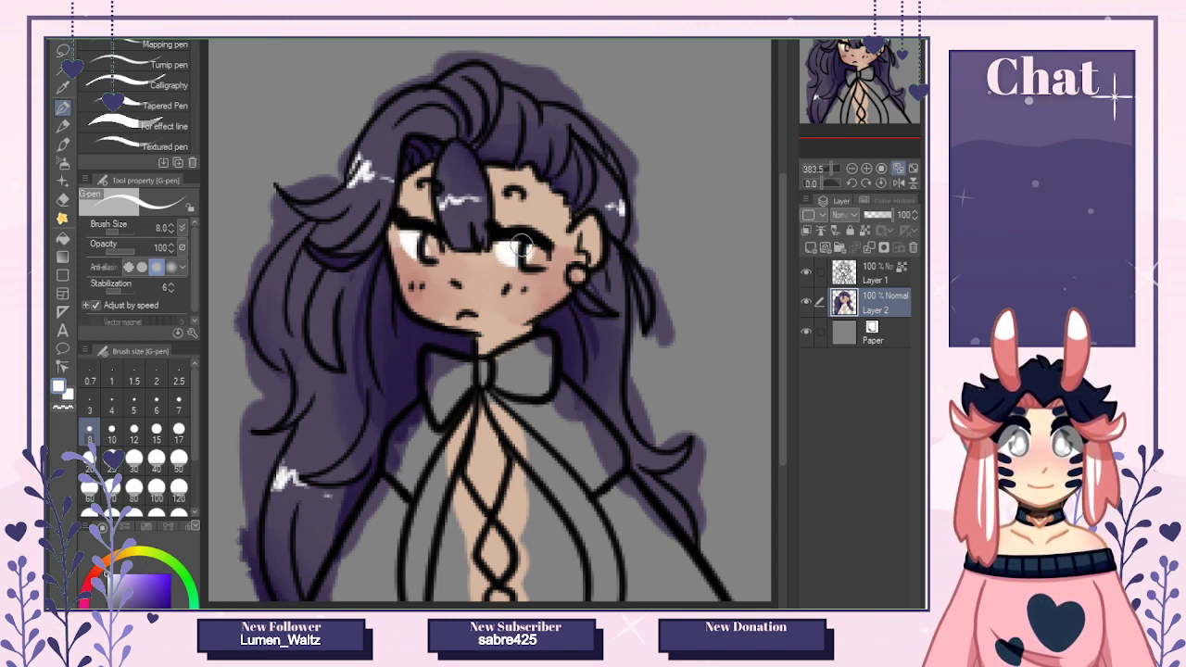
left_click(866, 169)
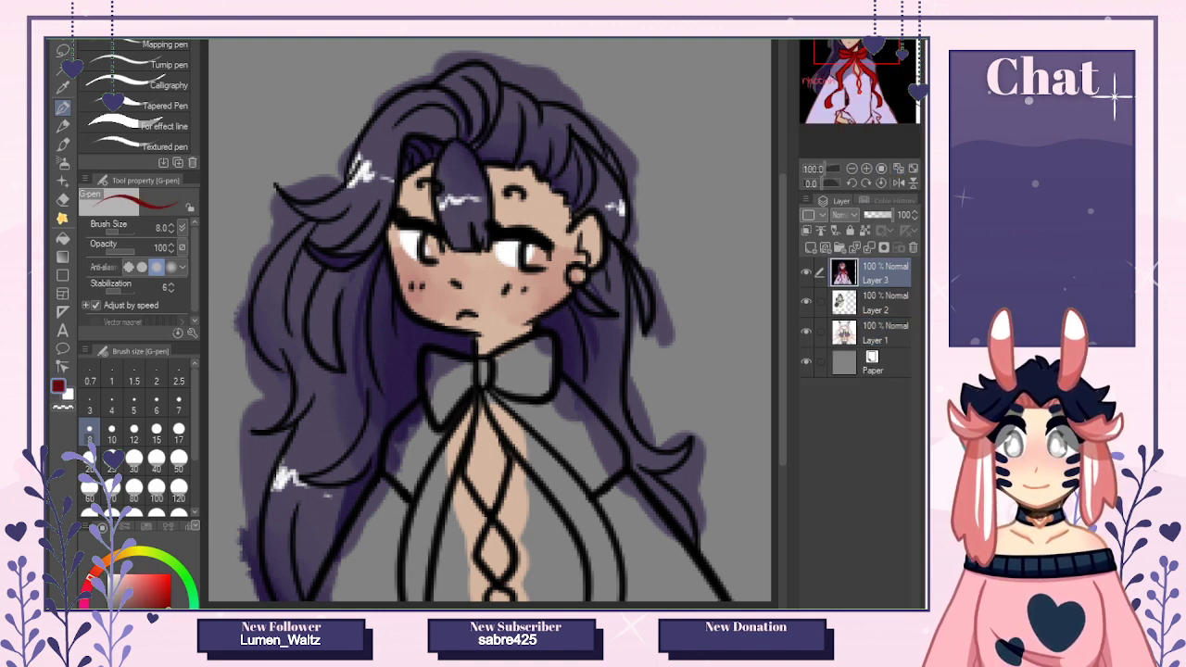
left_click(427, 238)
left_click_drag(428, 239, 432, 245)
left_click_drag(536, 253, 578, 274)
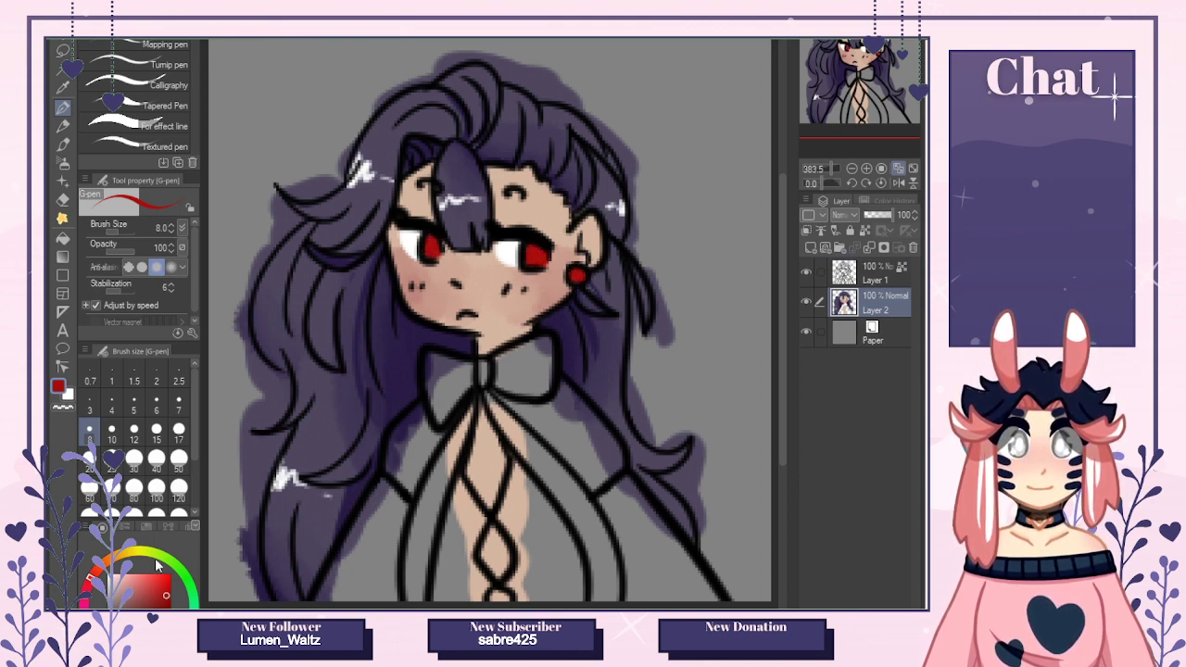
Add a small white highlight to each red iris.
key("x")
left_click_drag(433, 250, 435, 252)
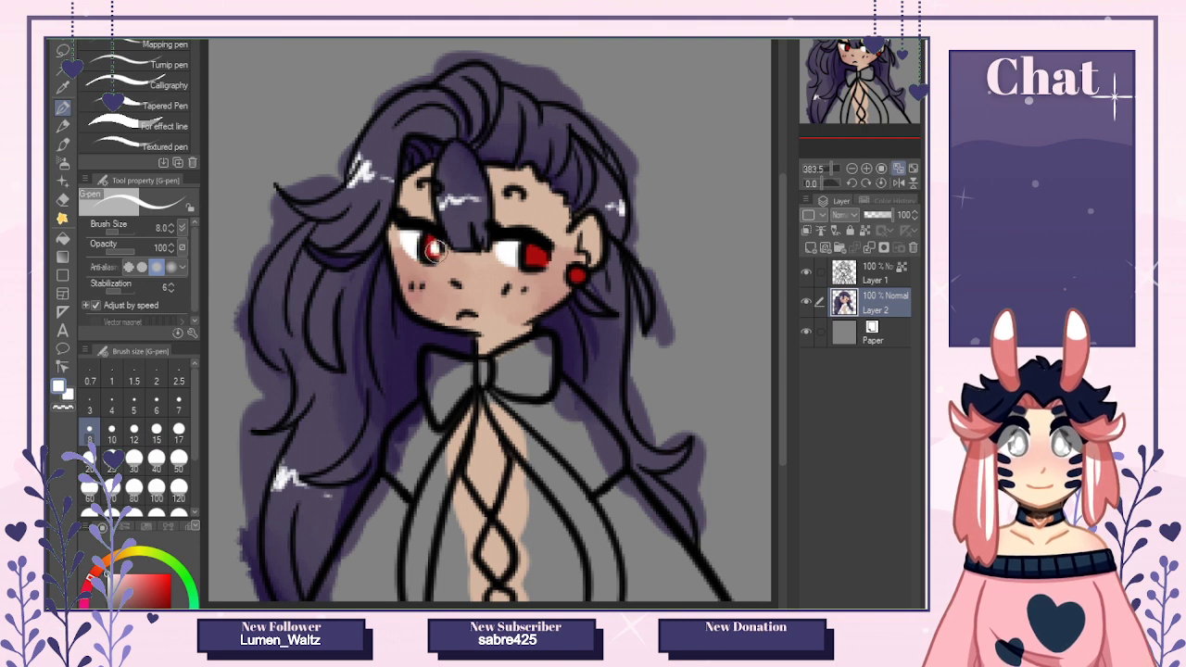
left_click_drag(540, 254, 539, 259)
key("ctrl+z")
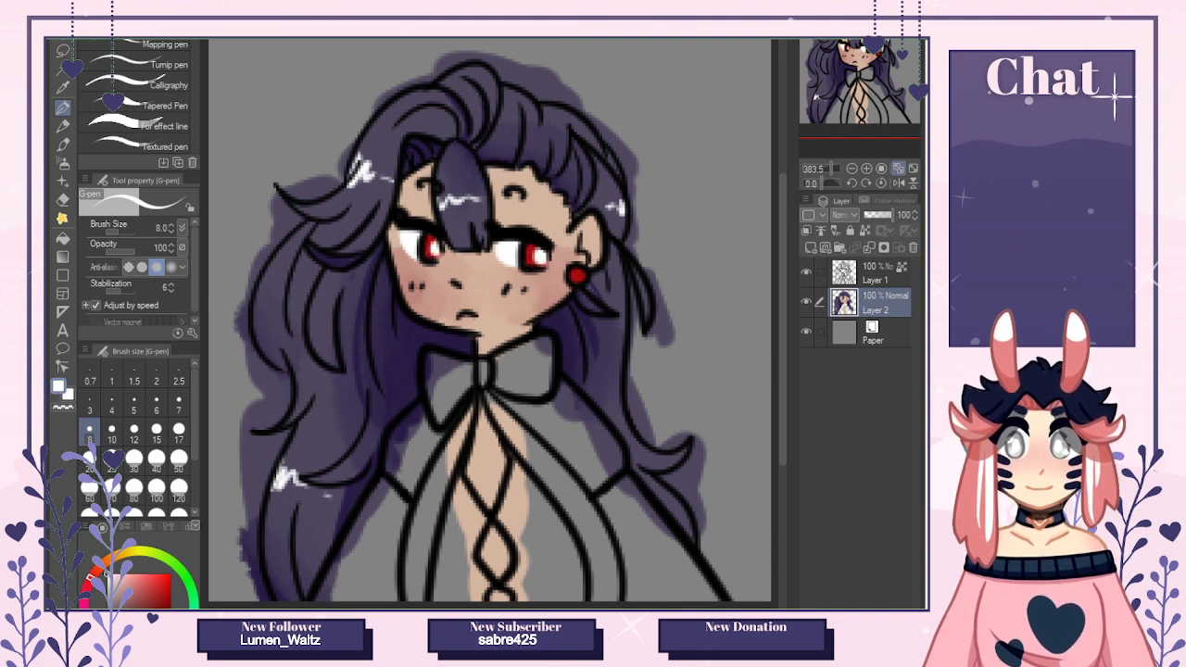
Color the lower lip in the salmon pink sampled from the reference drawing.
key("ctrl+Tab")
key("x")
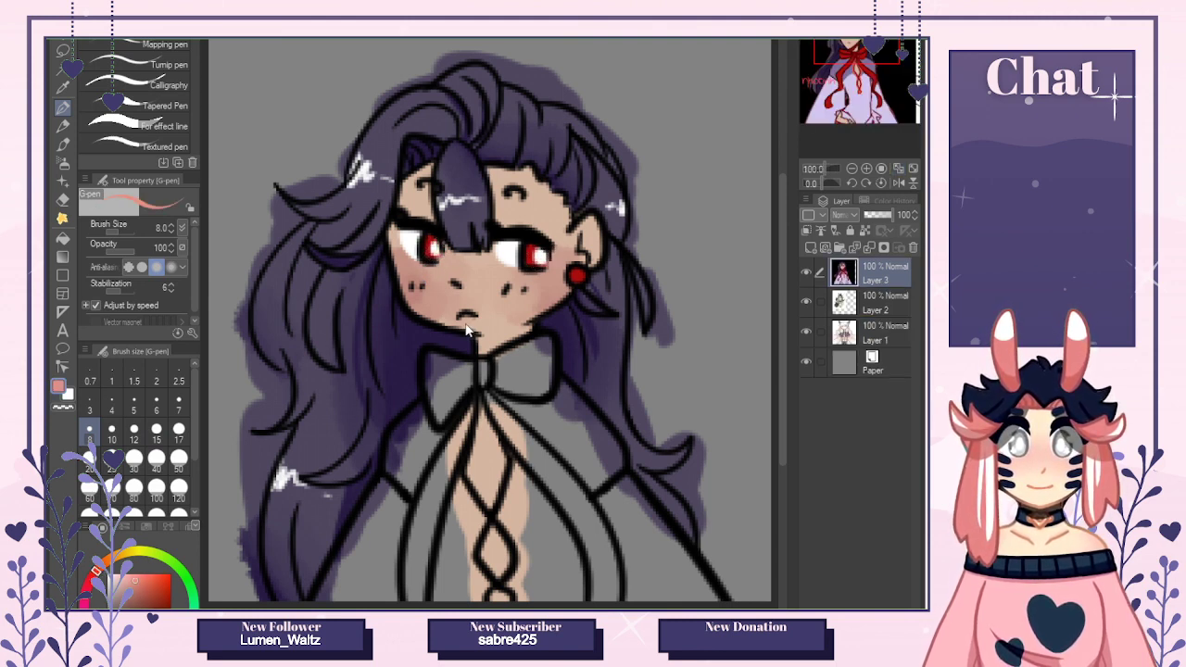
key("ctrl+Tab")
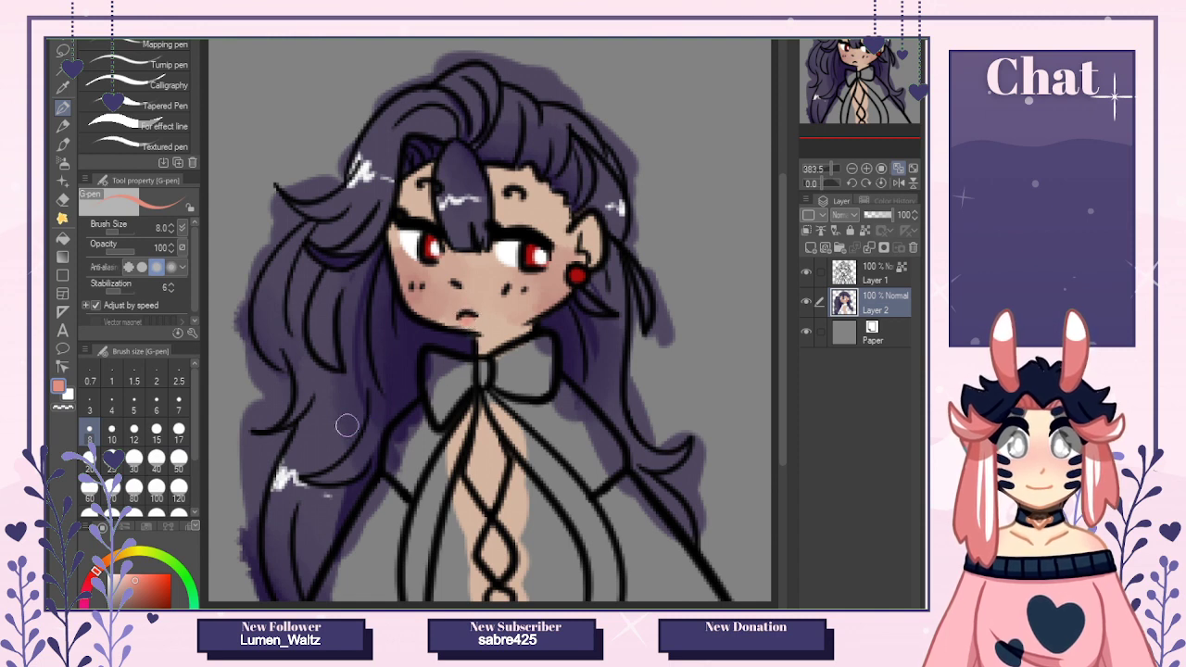
Paint bright red face markings curving from beside the earring-side eye down onto the cheek, using the reference's red at size 5.
key("ctrl+Tab")
key("x")
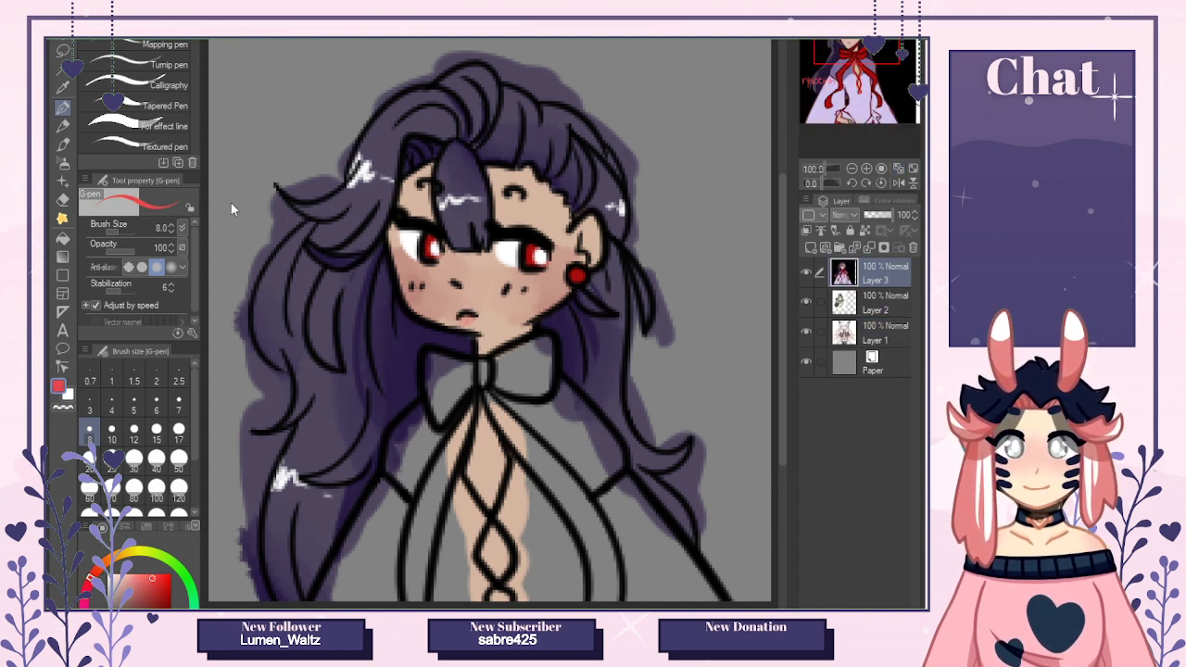
left_click(134, 404)
key("ctrl+Tab")
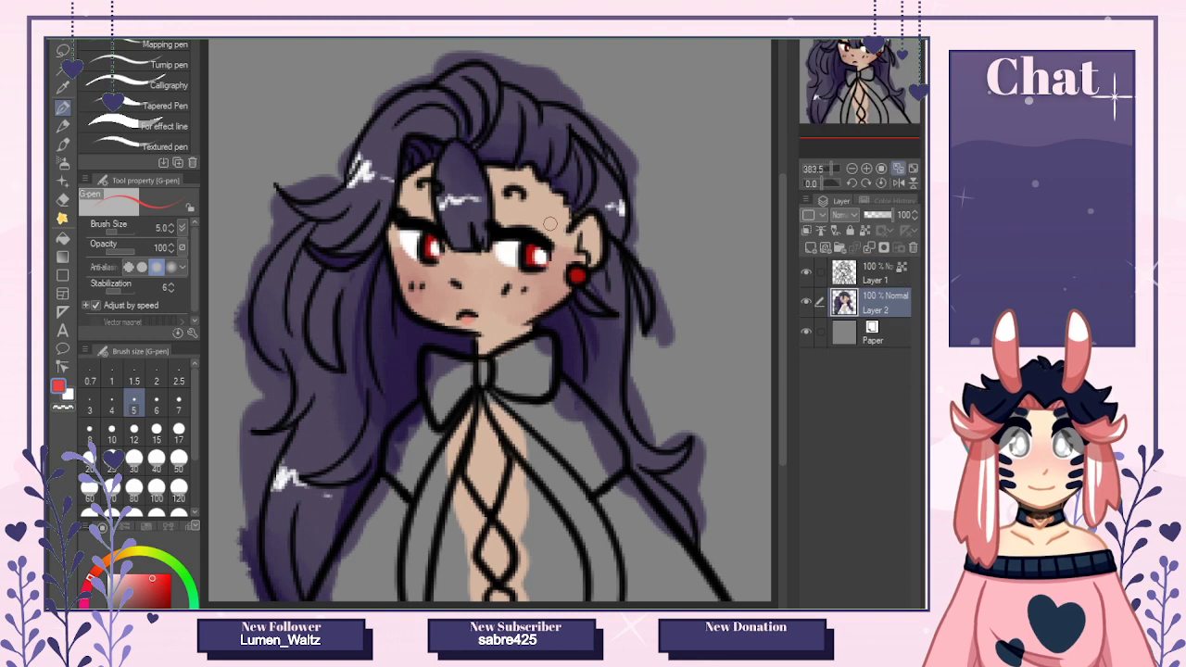
left_click(549, 225)
left_click_drag(559, 246, 567, 238)
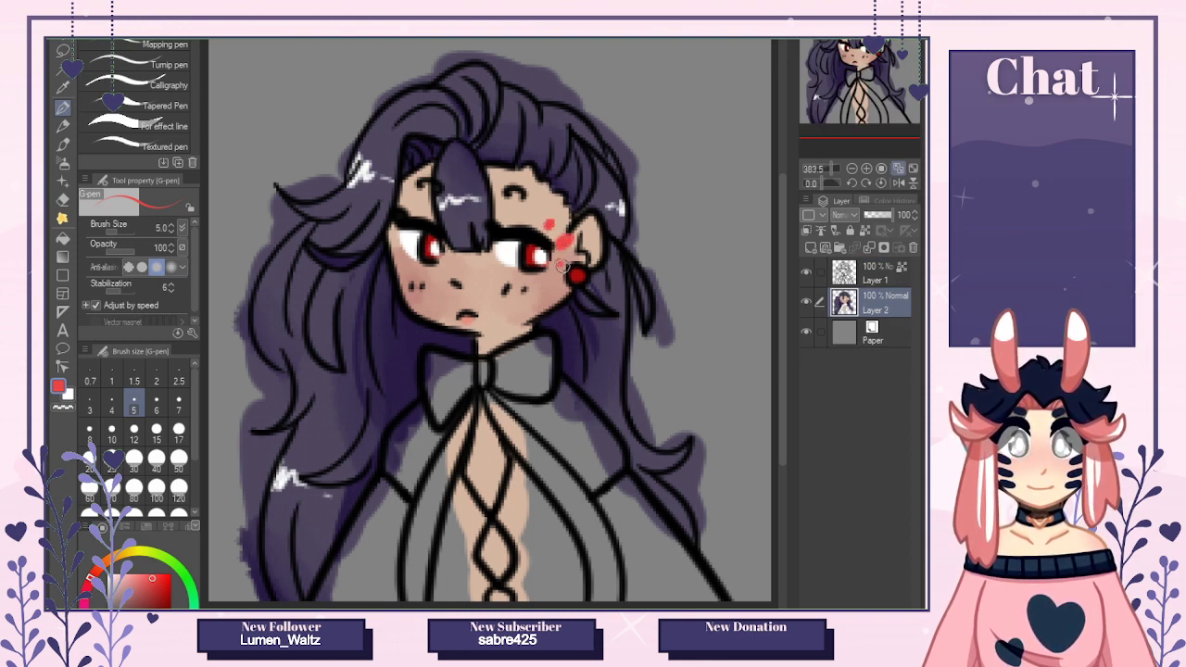
left_click(548, 274)
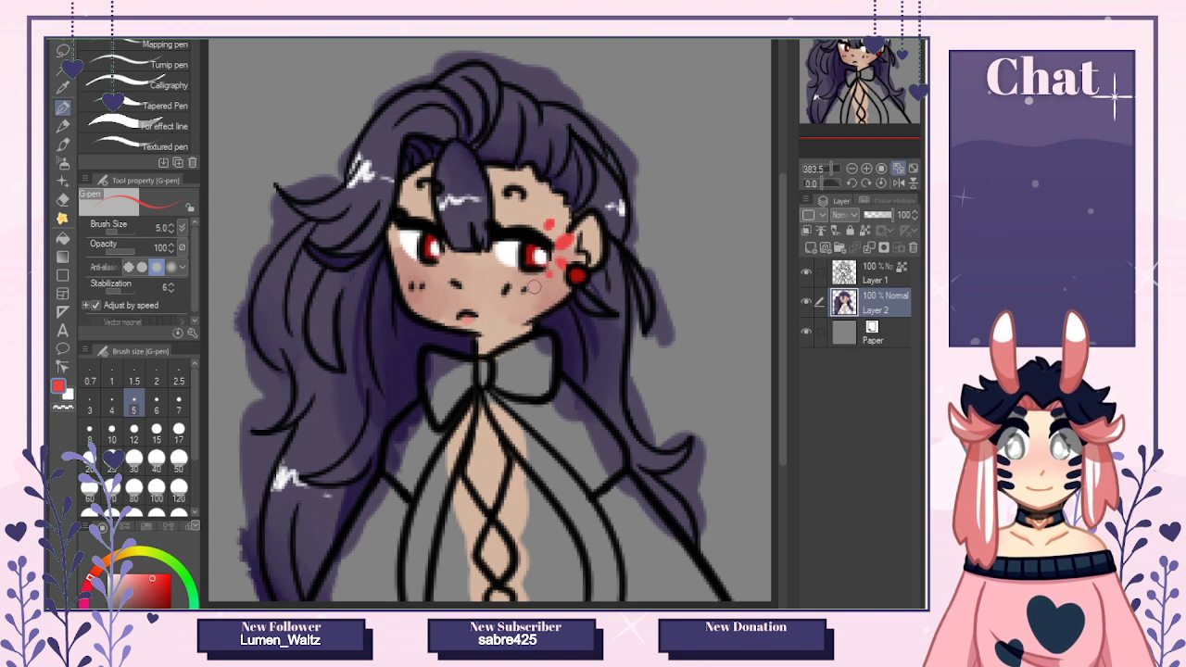
mouse_move(539, 279)
left_mouse_down()
mouse_move(535, 291)
mouse_move(512, 278)
mouse_move(511, 298)
mouse_move(516, 278)
left_mouse_up()
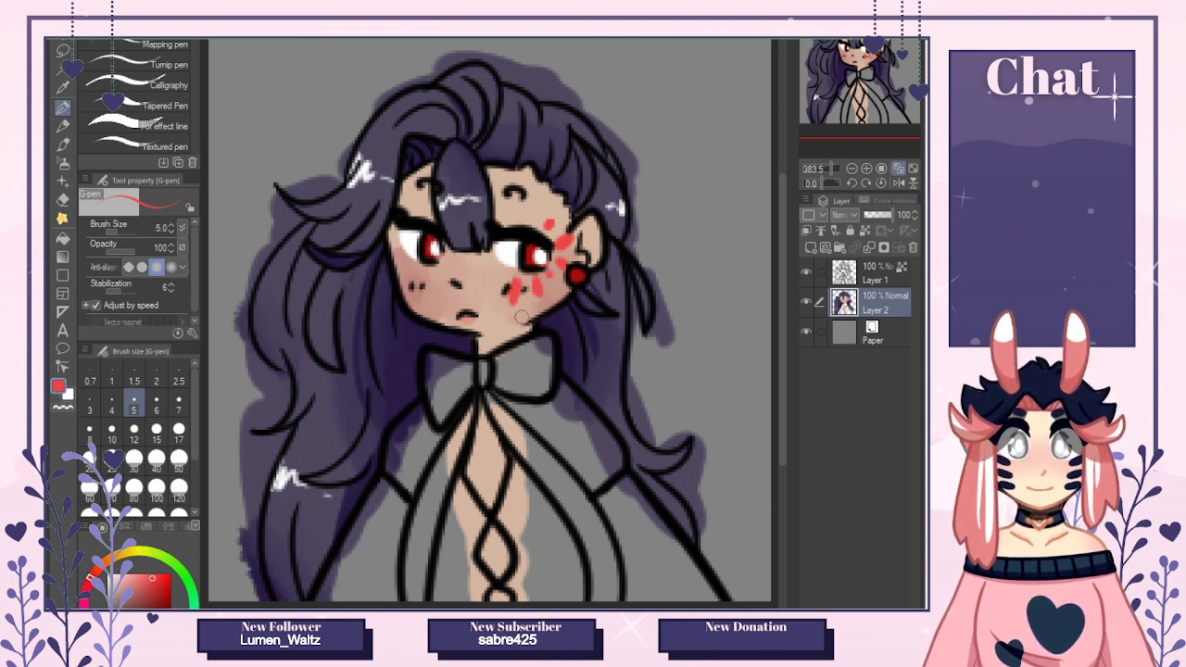
Fill both shoulder sections of the dress with the muted purple sampled from the reference at brush size 8.
key("ctrl+Tab")
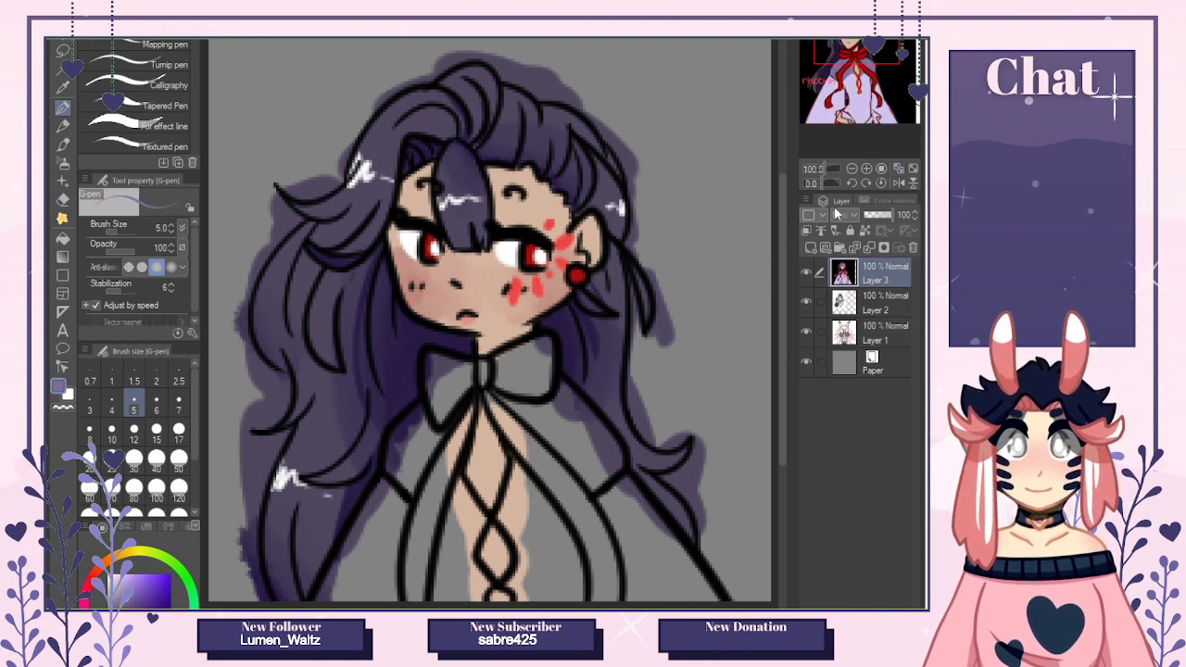
left_click(851, 168)
left_click_drag(862, 50, 858, 84)
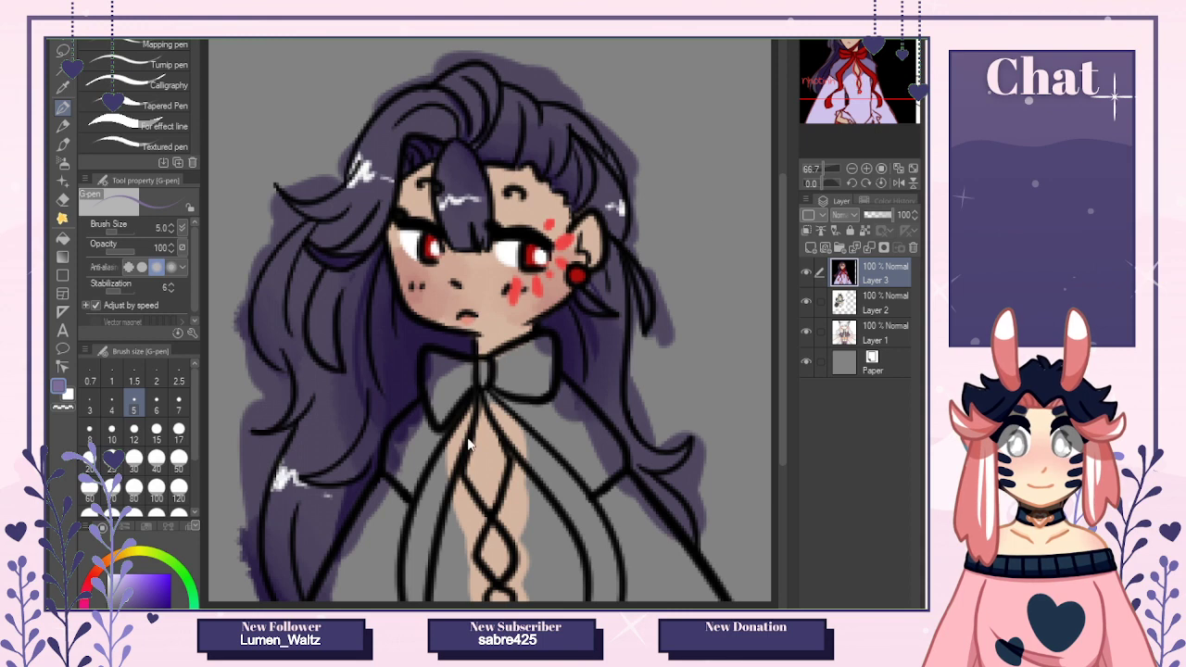
key("ctrl+Tab")
left_click(89, 433)
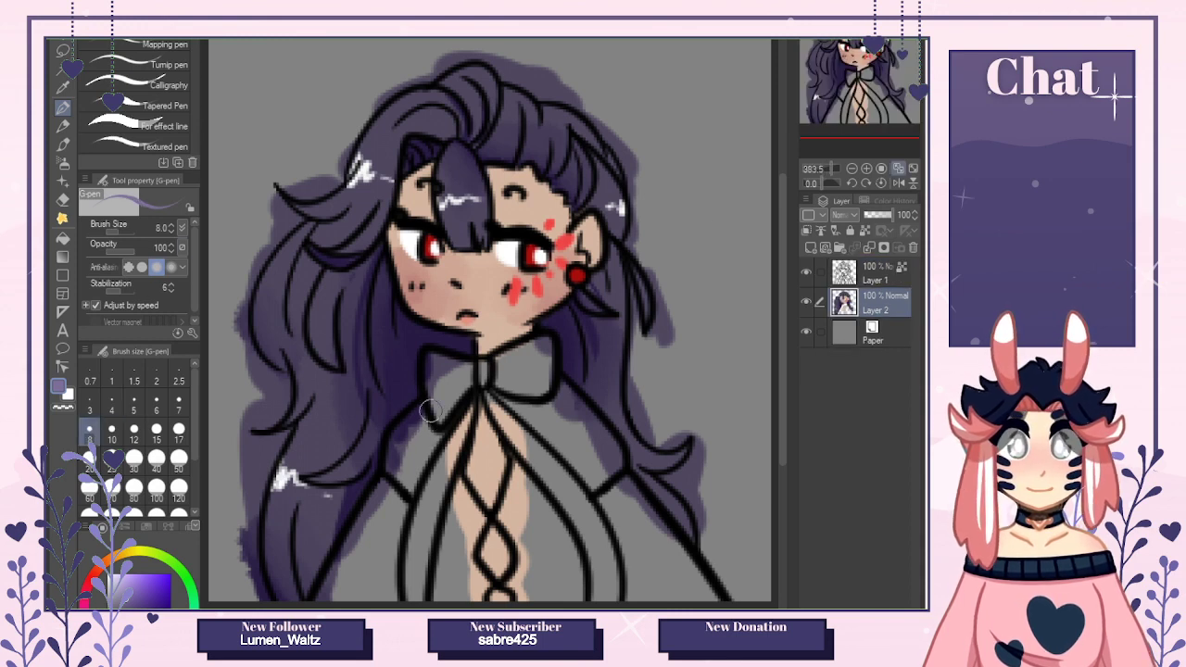
mouse_move(426, 412)
left_mouse_down()
mouse_move(406, 424)
mouse_move(397, 463)
mouse_move(432, 436)
left_mouse_up()
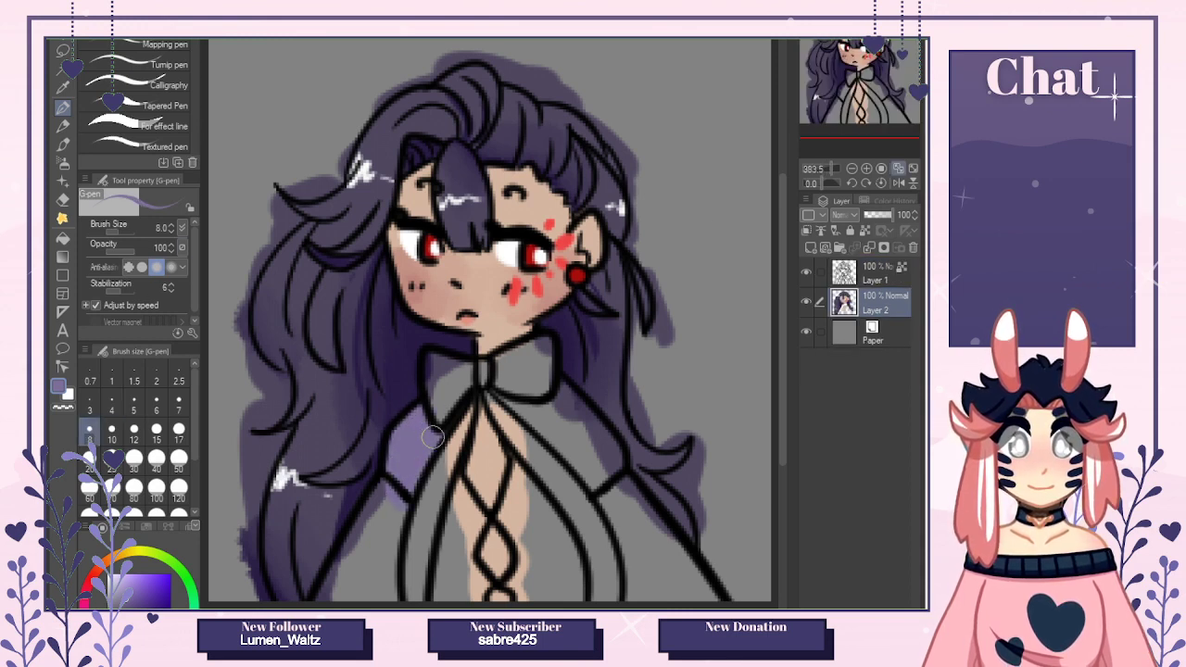
mouse_move(554, 438)
left_mouse_down()
mouse_move(494, 390)
mouse_move(603, 498)
mouse_move(544, 394)
mouse_move(594, 450)
mouse_move(562, 392)
mouse_move(613, 455)
left_mouse_up()
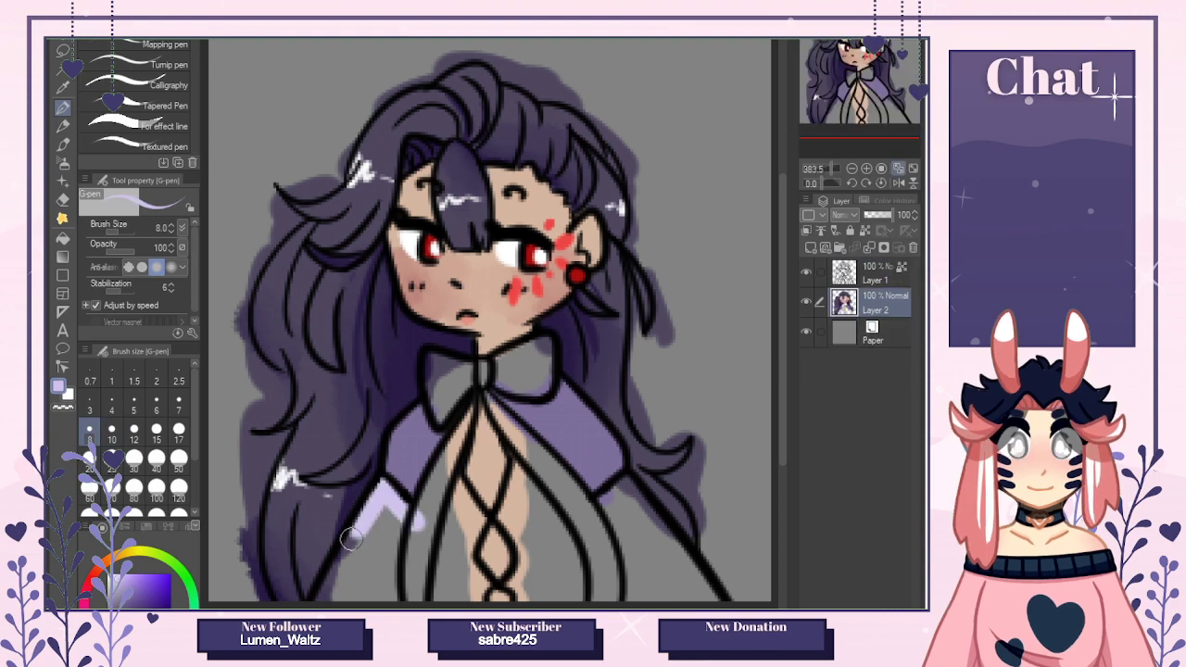
Fill the sleeves and dress front with pale lavender, carrying the muted purple across the upper chest.
mouse_move(350, 540)
left_mouse_down()
mouse_move(394, 524)
mouse_move(378, 593)
left_mouse_up()
mouse_move(648, 593)
left_mouse_down()
mouse_move(611, 505)
mouse_move(624, 488)
mouse_move(709, 608)
mouse_move(658, 528)
mouse_move(648, 593)
mouse_move(676, 602)
mouse_move(628, 481)
left_mouse_up()
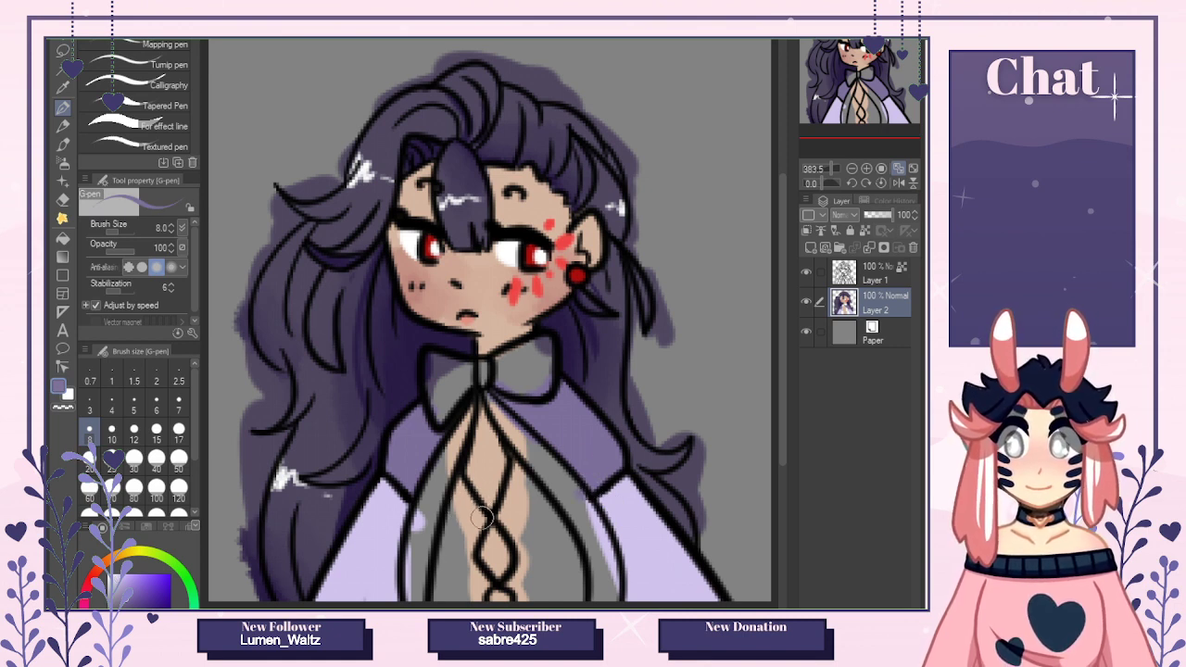
mouse_move(485, 515)
left_mouse_down()
mouse_move(443, 503)
mouse_move(456, 482)
mouse_move(465, 505)
mouse_move(500, 512)
mouse_move(492, 519)
mouse_move(540, 474)
mouse_move(524, 479)
mouse_move(513, 447)
left_mouse_up()
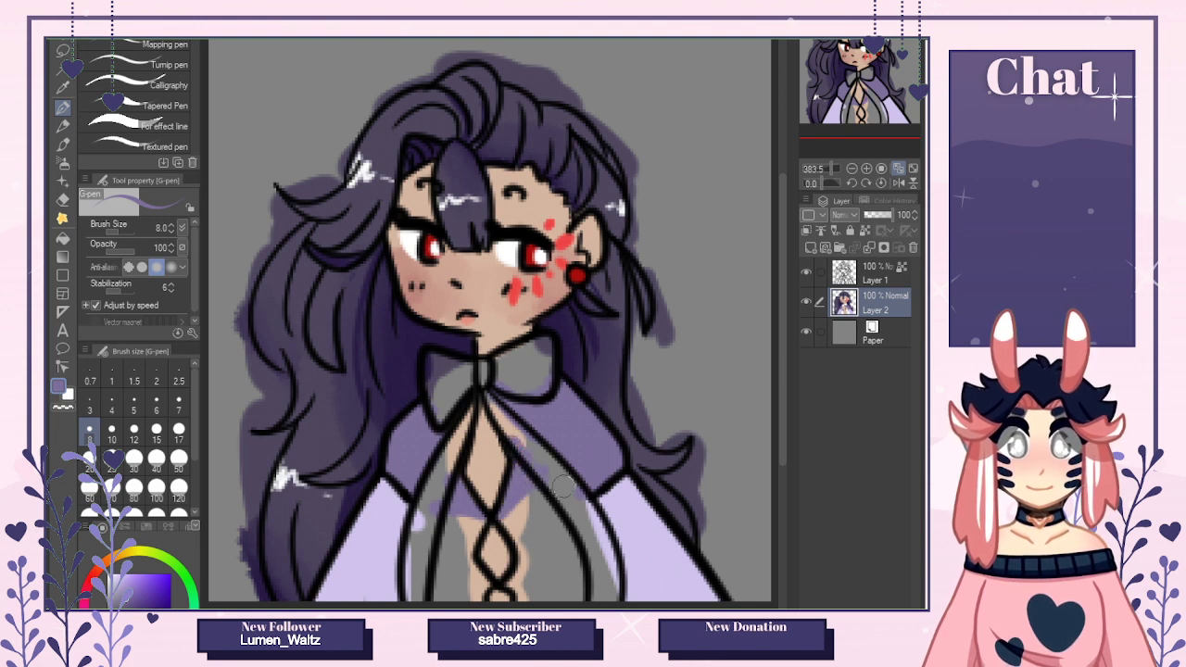
left_click(622, 524, "alt")
left_click_drag(505, 521, 557, 488)
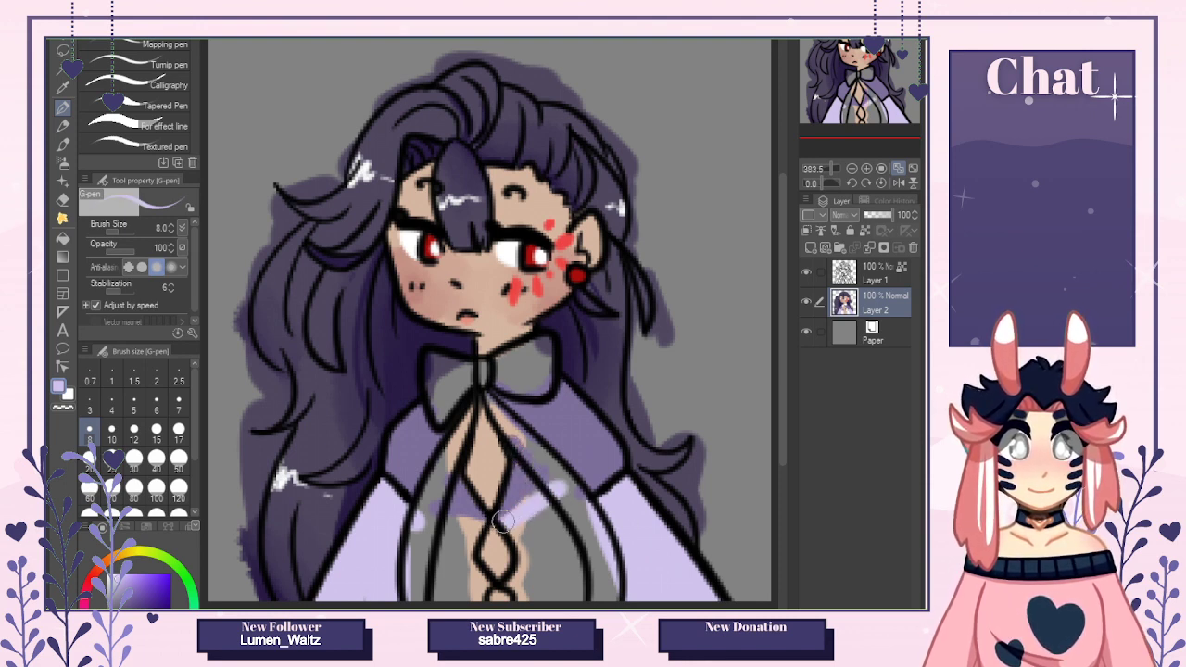
mouse_move(503, 521)
left_mouse_down()
mouse_move(555, 490)
mouse_move(515, 557)
mouse_move(509, 598)
mouse_move(546, 602)
mouse_move(565, 519)
mouse_move(435, 524)
mouse_move(440, 594)
mouse_move(445, 547)
left_mouse_up()
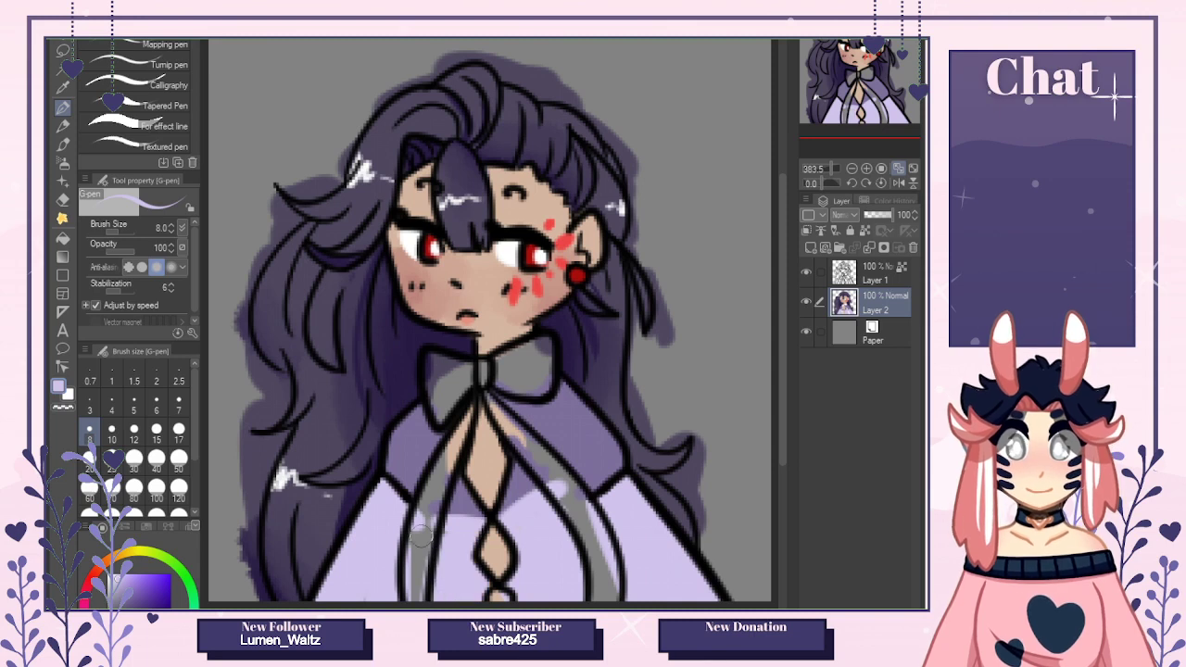
Paint bright red trim along both edges of the chest lacing, using the color from the reference.
key("ctrl+Tab")
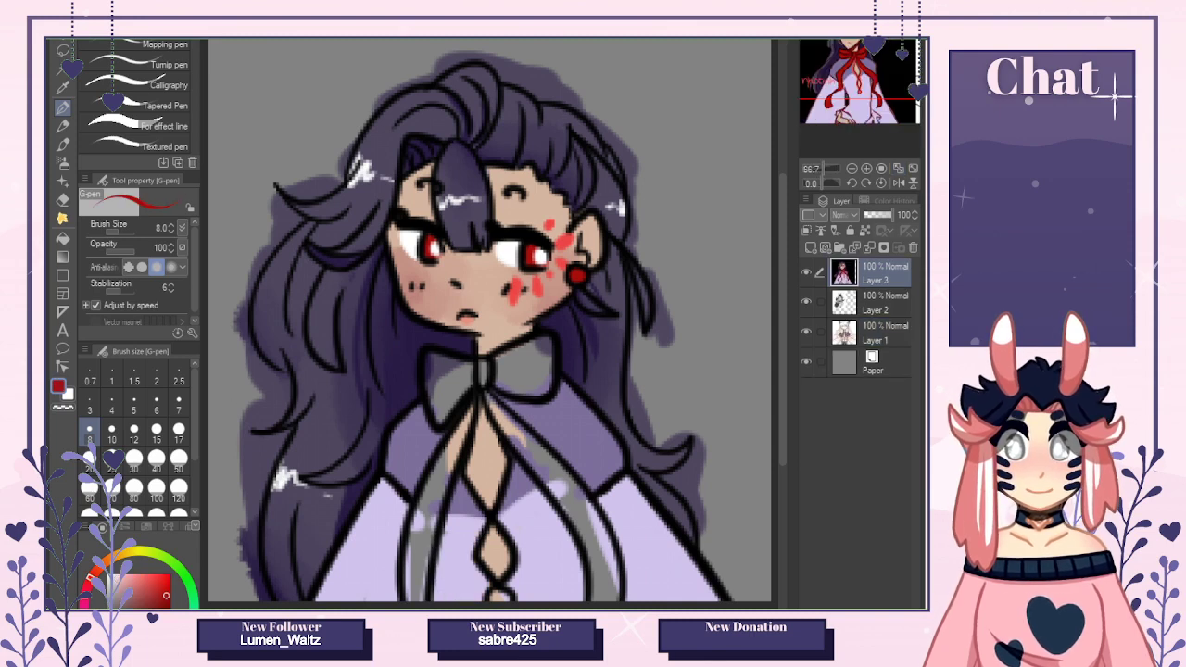
left_click(152, 578)
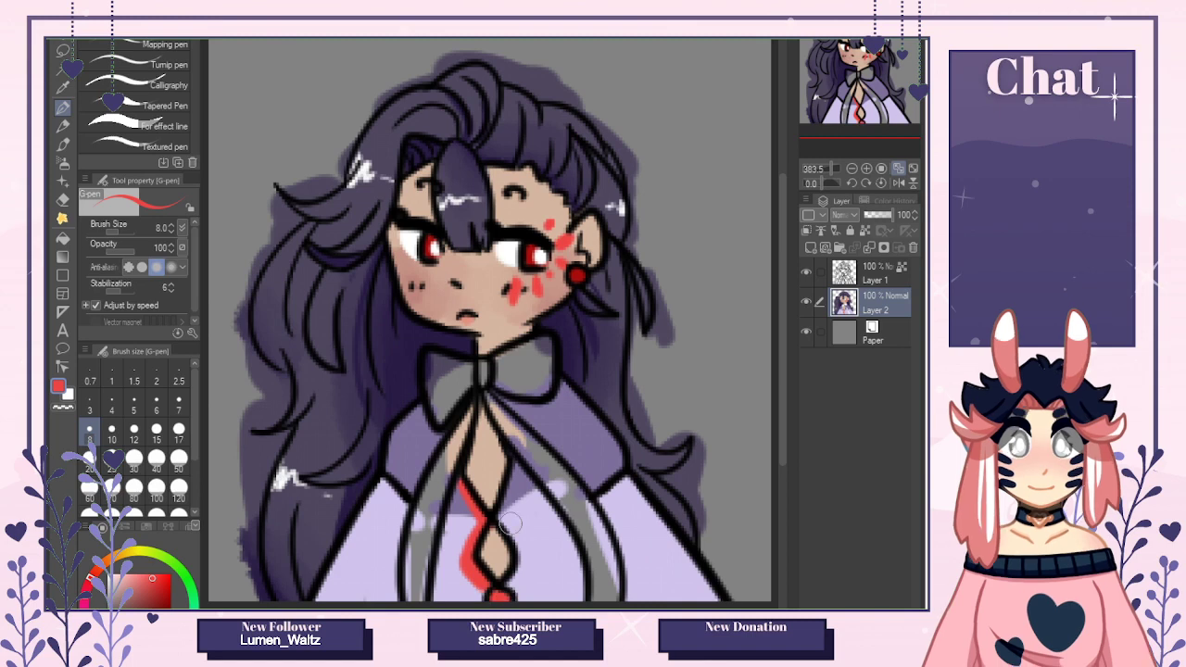
left_click_drag(504, 583, 515, 470)
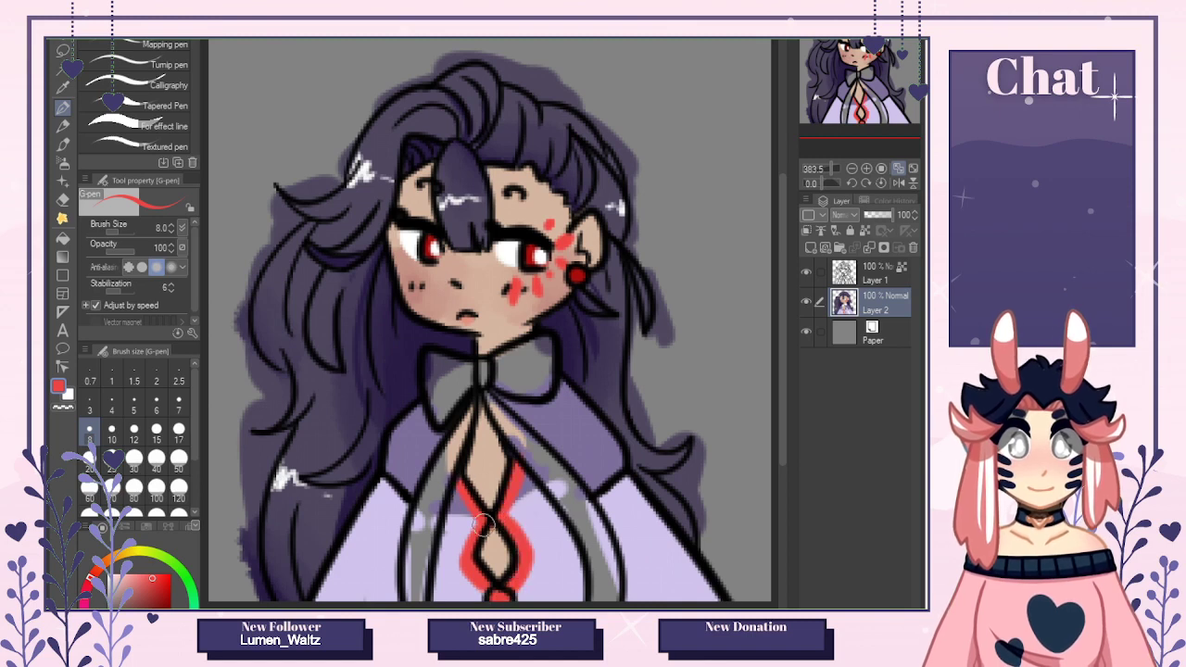
Set the pen to black at size 6 for the line-art layer and unlock that layer's transparent pixels.
left_click(871, 274)
left_click_drag(138, 592, 111, 606)
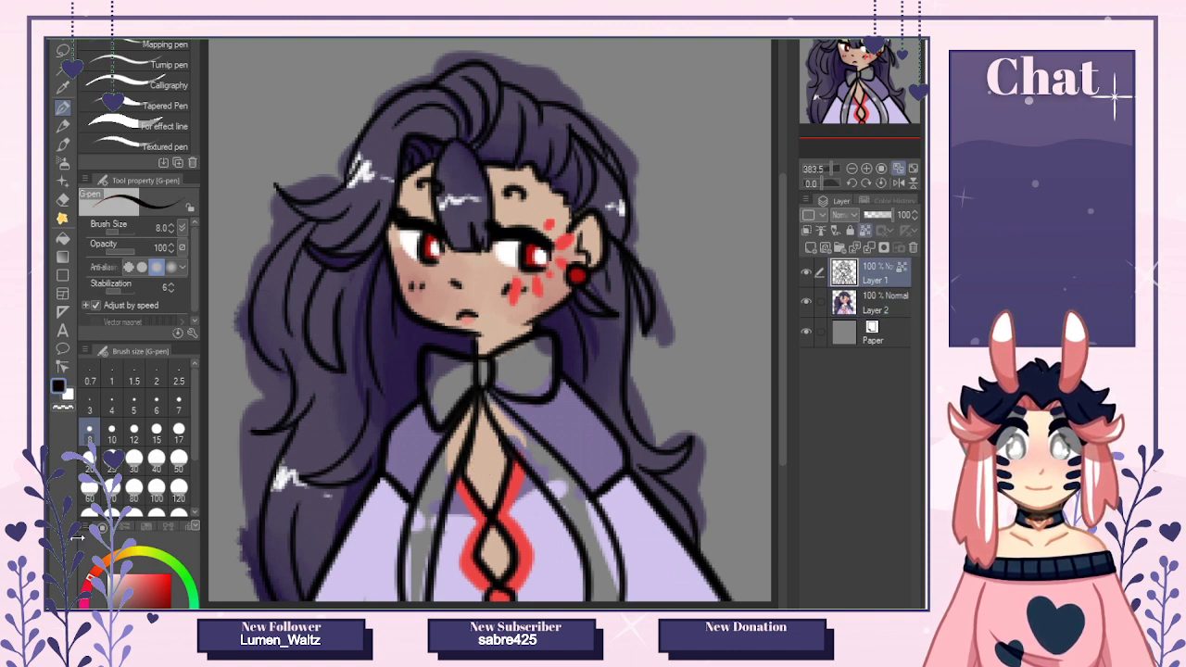
left_click(156, 402)
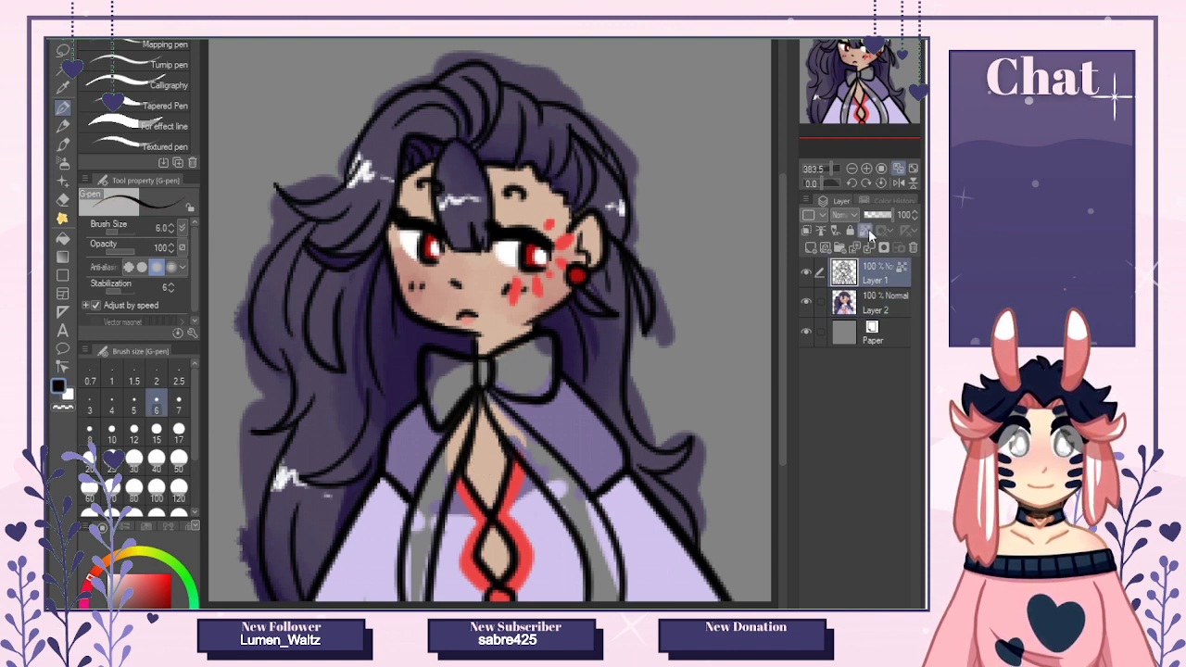
Paint the existing red trim color along the upper chest lacing just below the bow on the color layer.
left_click(873, 310)
left_click(501, 507, "alt")
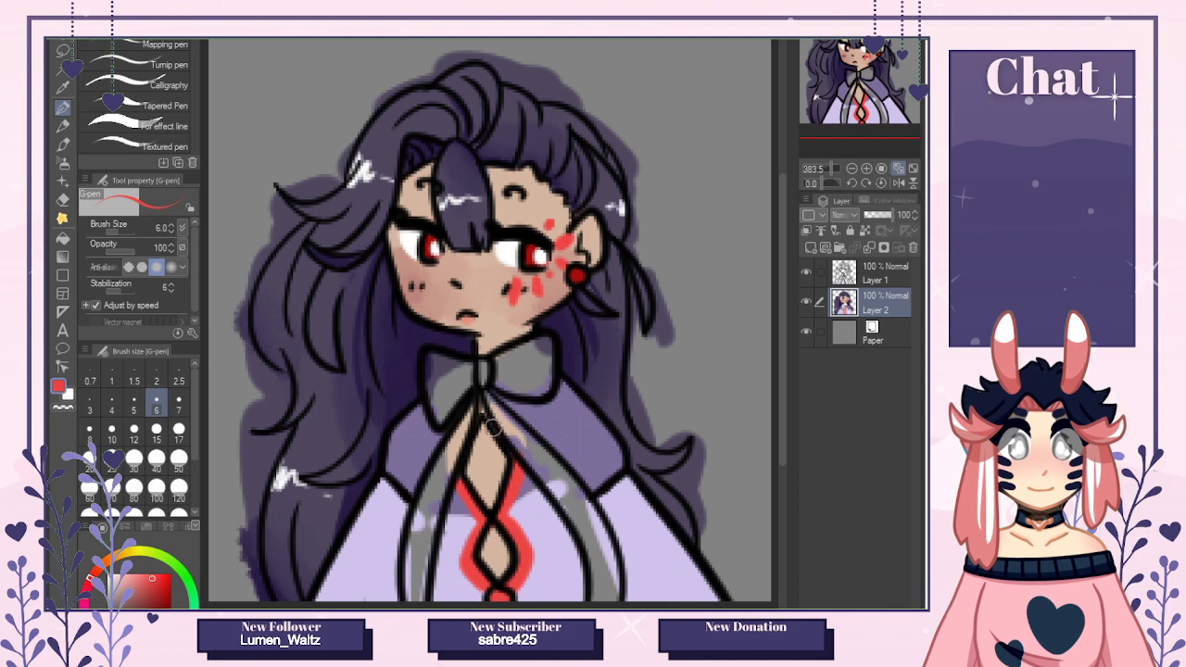
left_click_drag(475, 392, 500, 441)
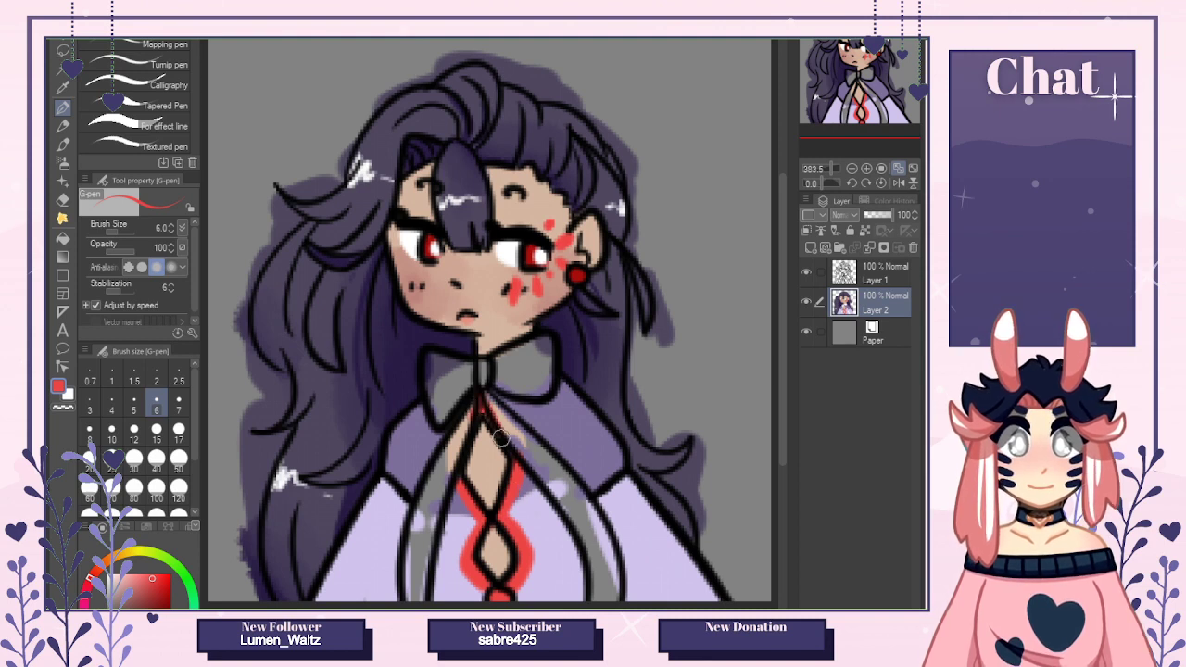
Shade the skin inside the upper chest opening with the blush tone sampled from the cheek and soften it with the Blend tool.
left_click(485, 515, "alt")
left_click(394, 273, "alt")
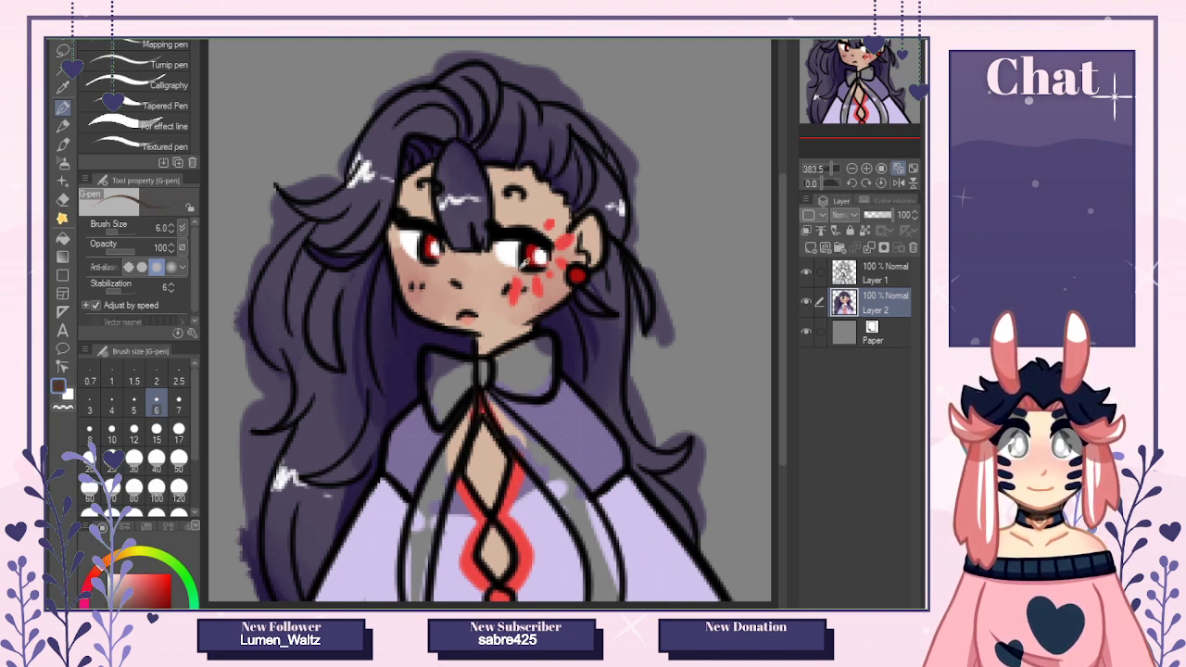
left_click(405, 268, "alt")
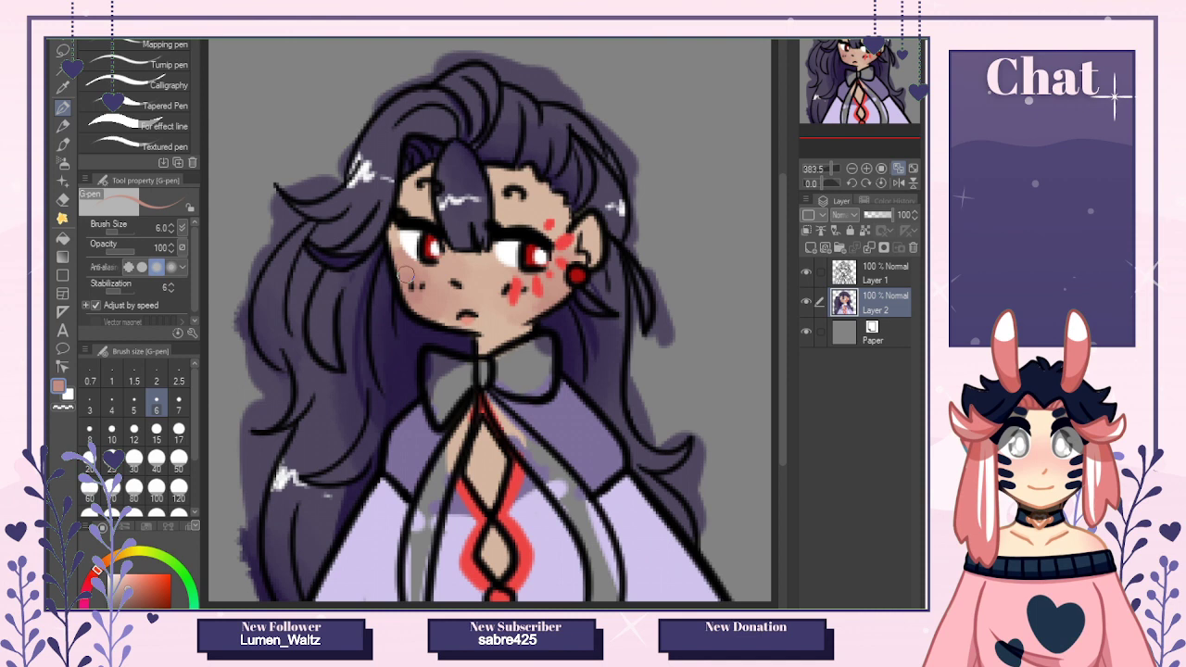
left_click_drag(482, 439, 484, 465)
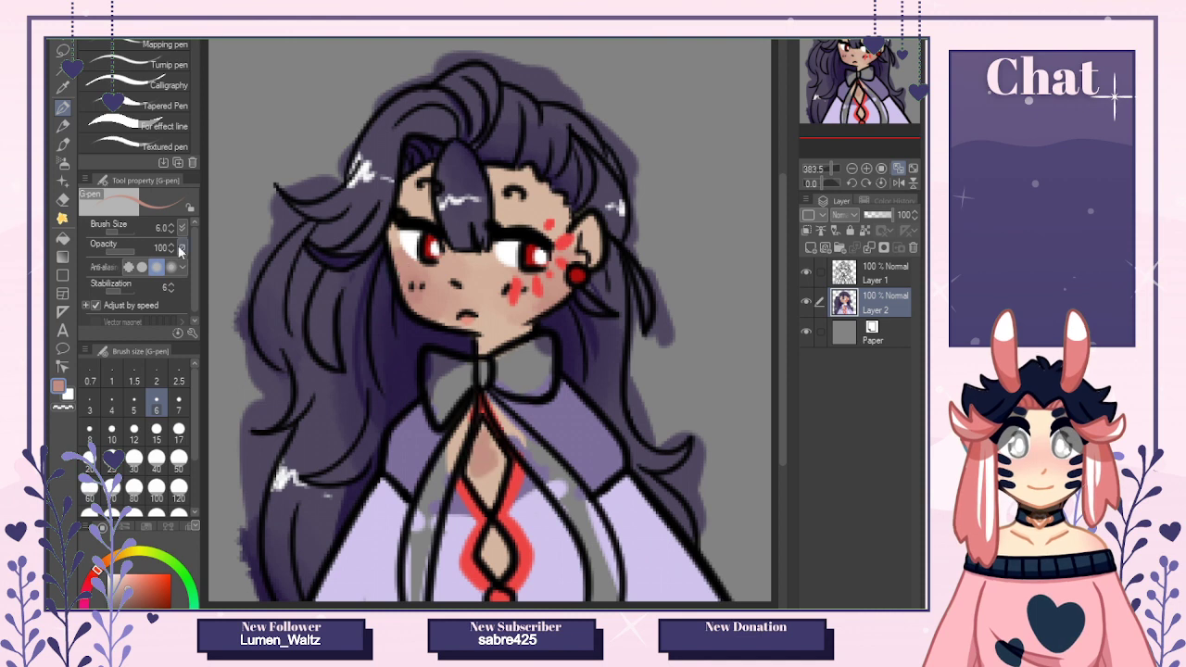
key("j")
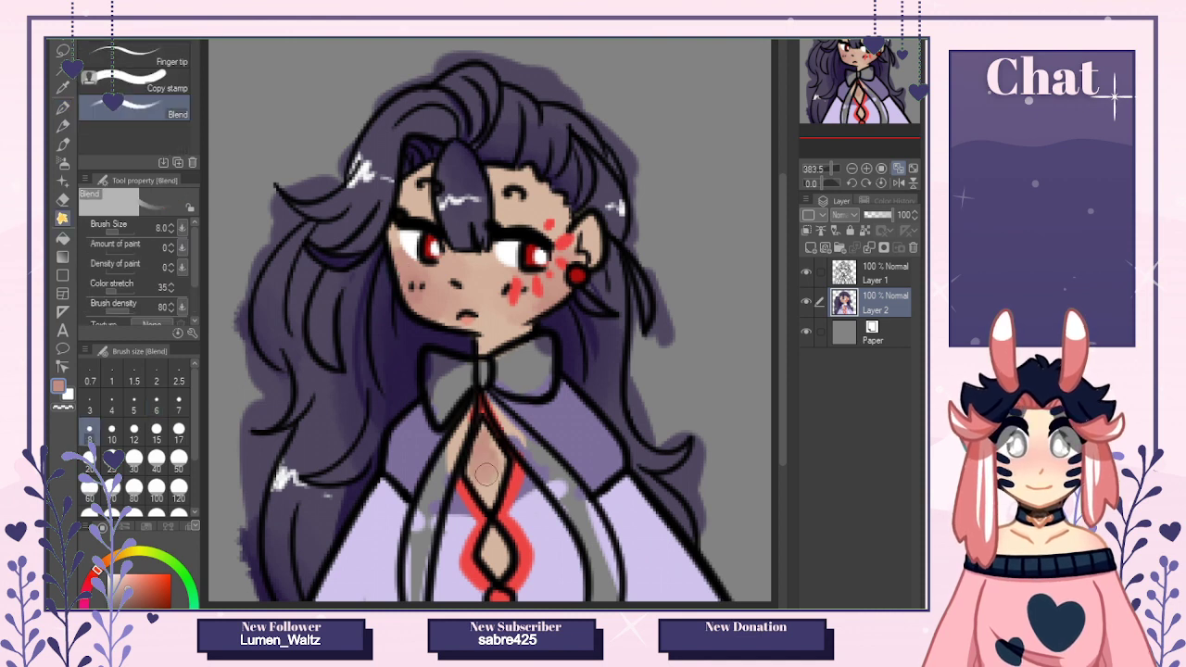